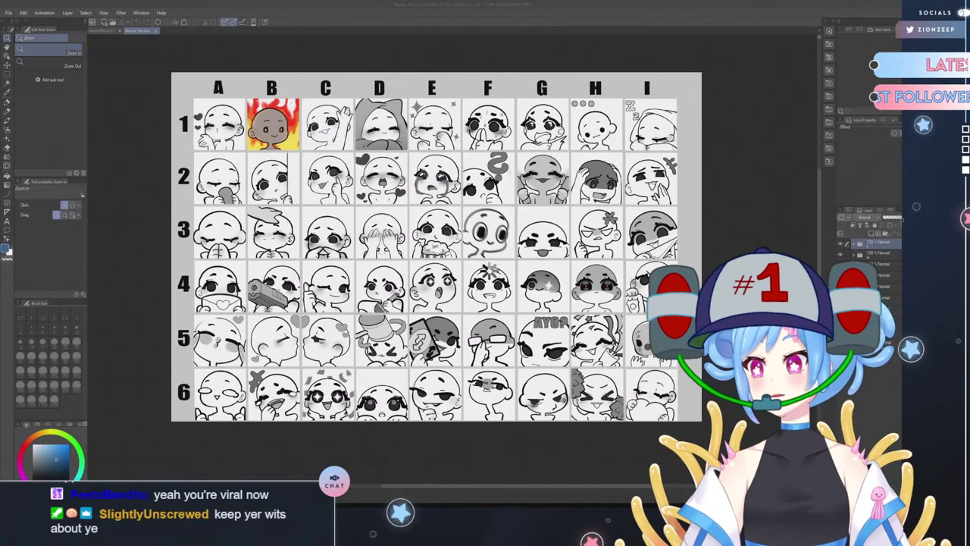
- Compare the J–P and A–I emote sheets, select the Marker pen, and end on the A–I sheet
left_click(112, 31)
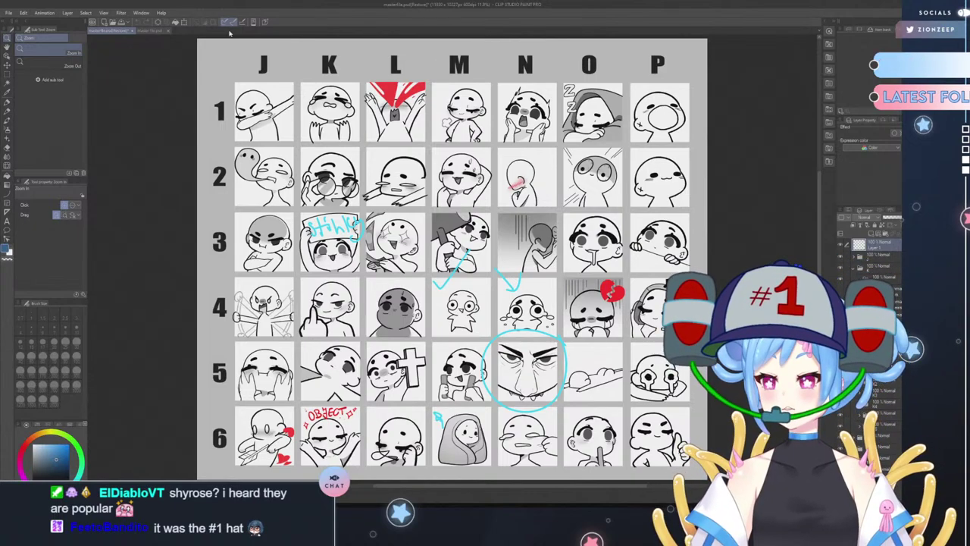
left_click(148, 31)
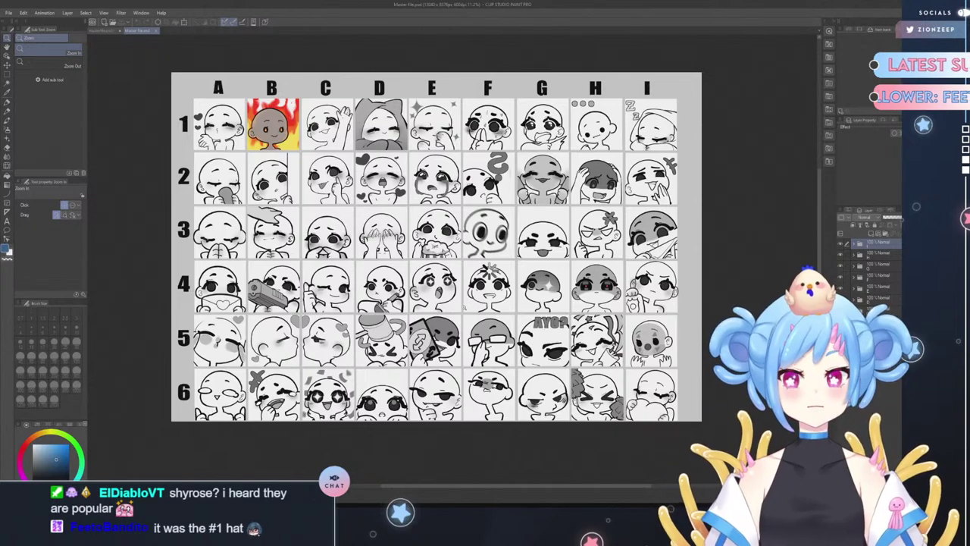
left_click(6, 103)
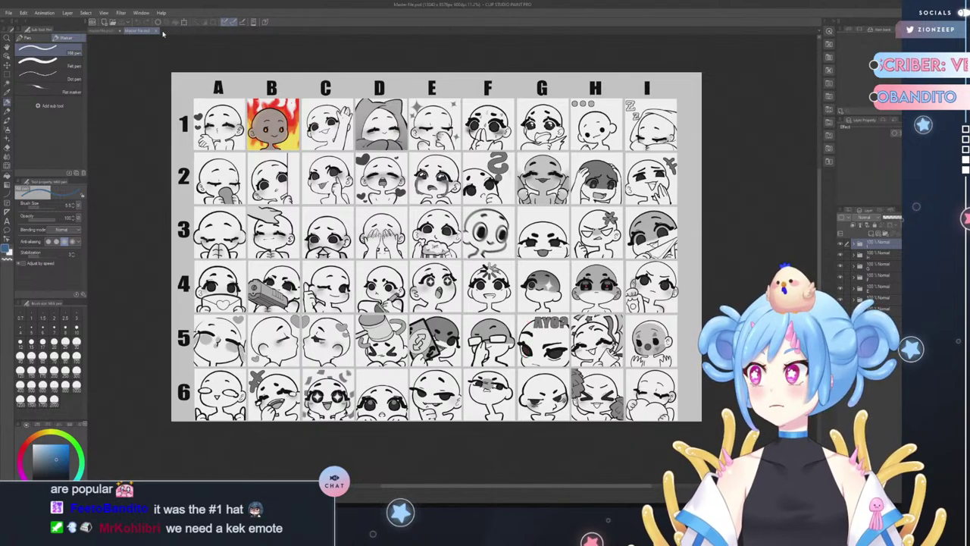
left_click(106, 31)
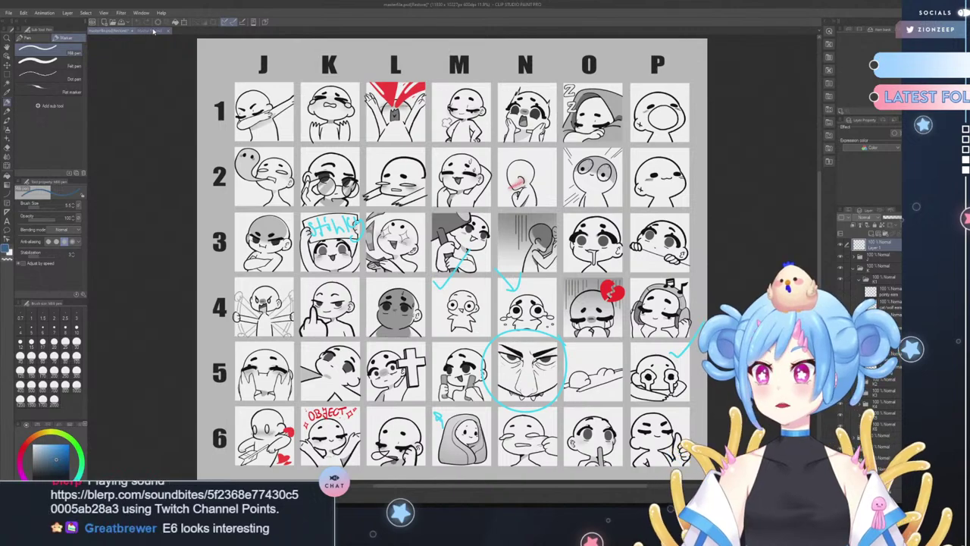
left_click(154, 33)
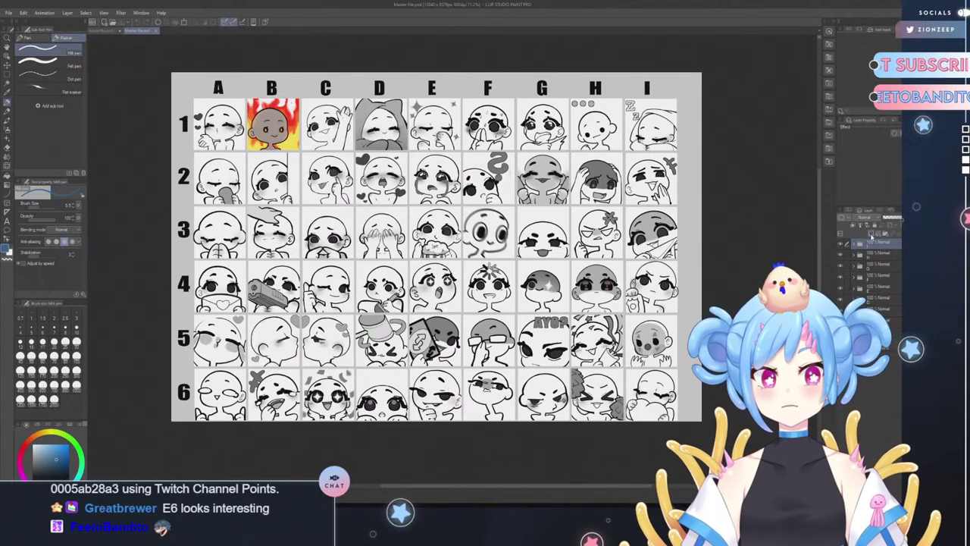
- Add a new layer to the A–I emote sheet and set the pen to light blue with brush size 10
left_click(863, 225)
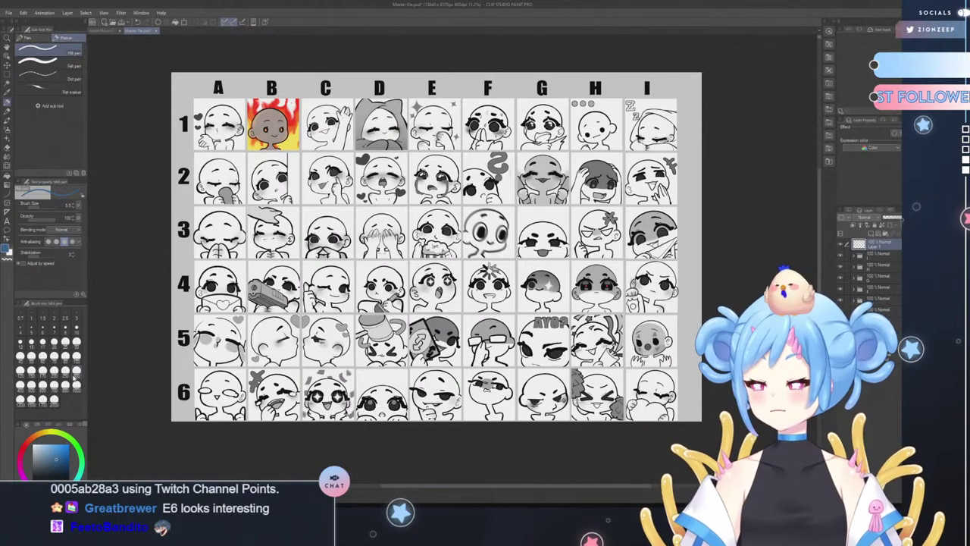
left_click(45, 445)
left_click(76, 329)
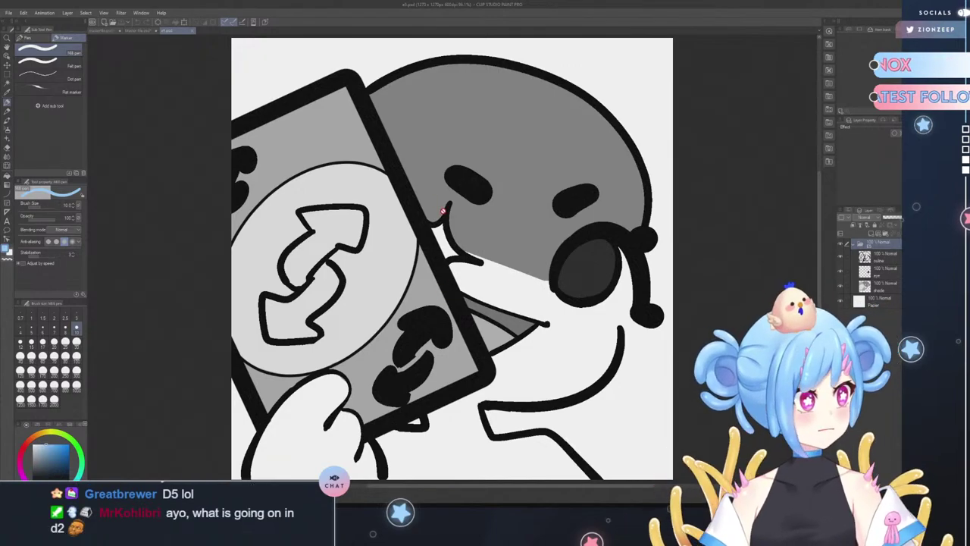
- Check the A–I sheet, return to the e5 drawing, set brush size 20 and add a new layer above the outline
left_click(139, 31)
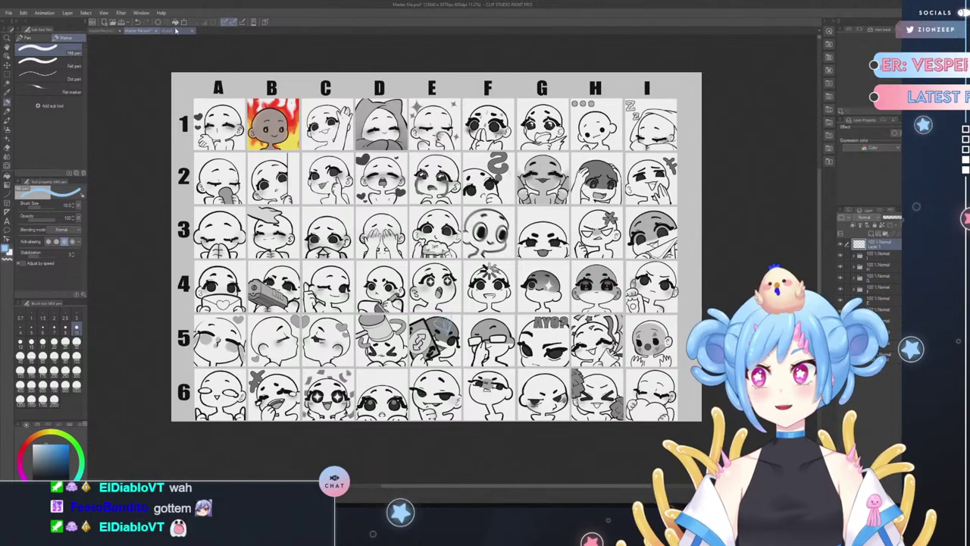
left_click(175, 32)
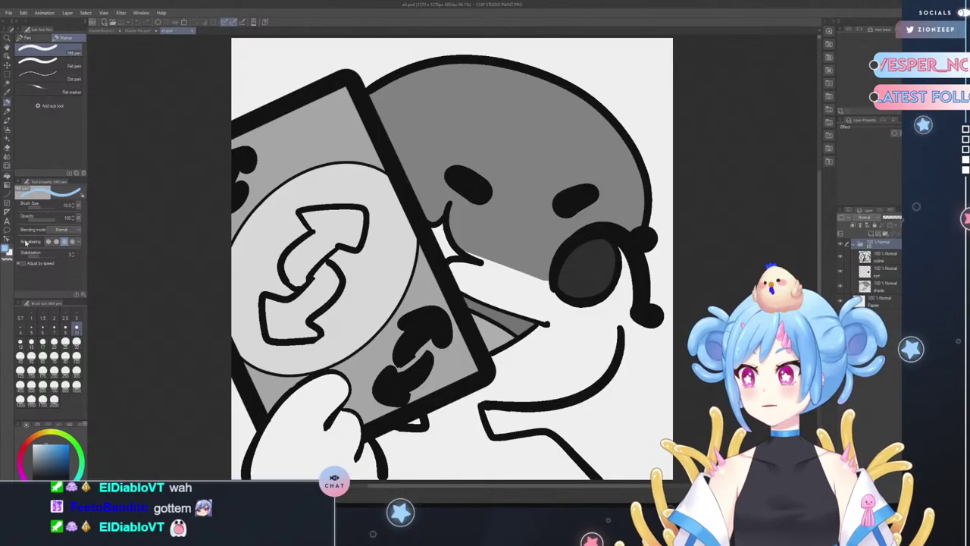
left_click(54, 342)
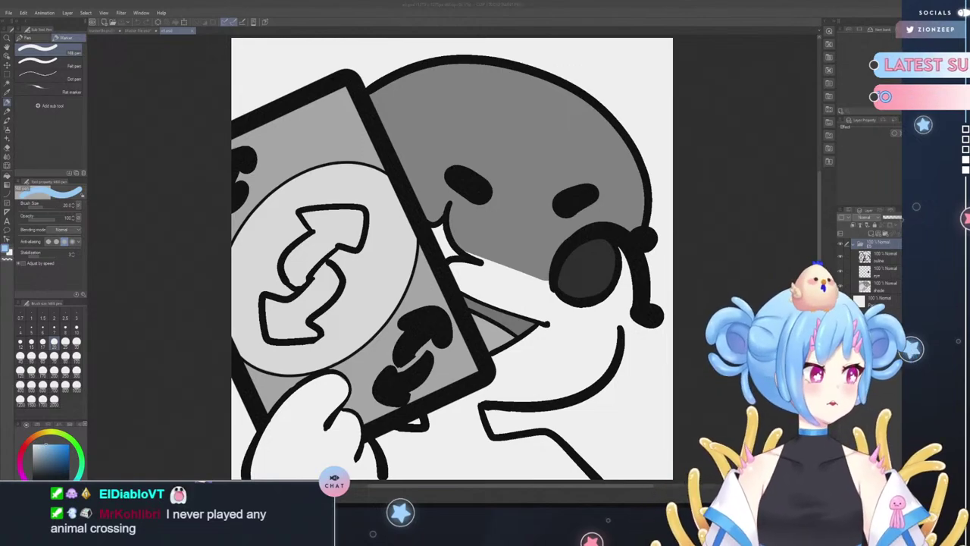
left_click(617, 81)
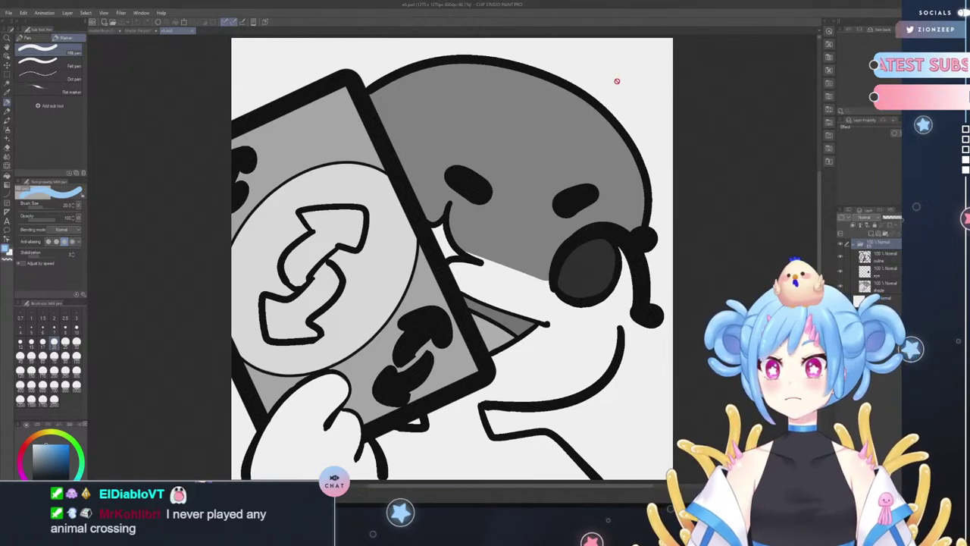
left_click(870, 236)
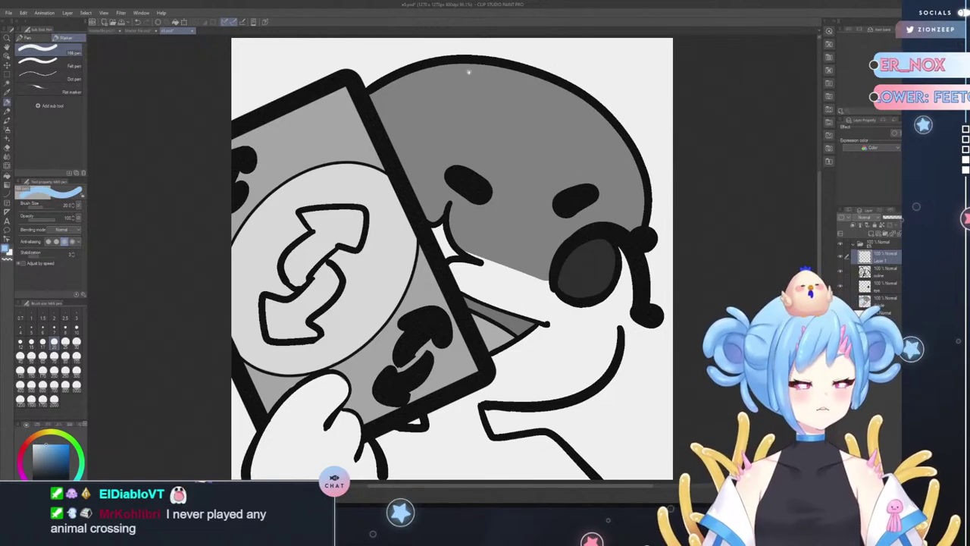
left_click_drag(820, 203, 820, 192)
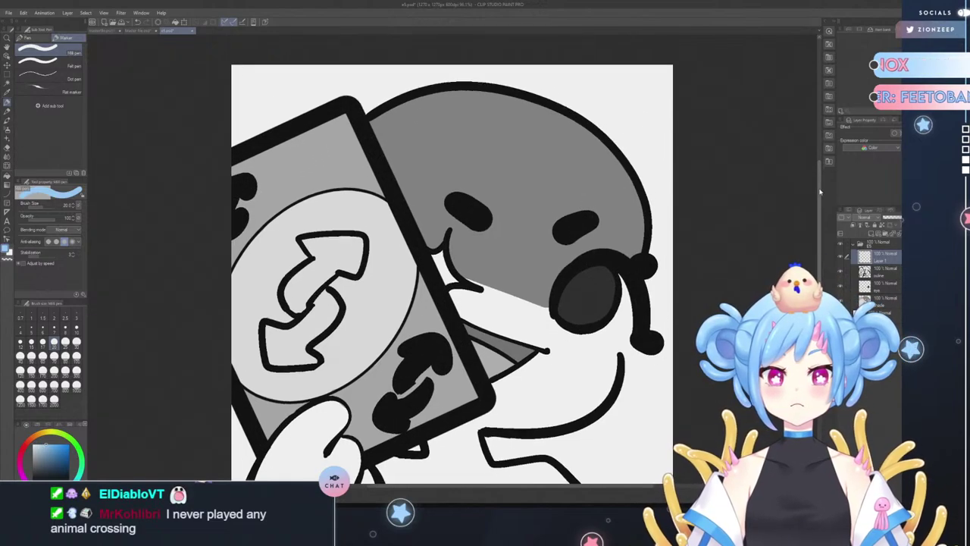
scroll(819, 191, "down", 2)
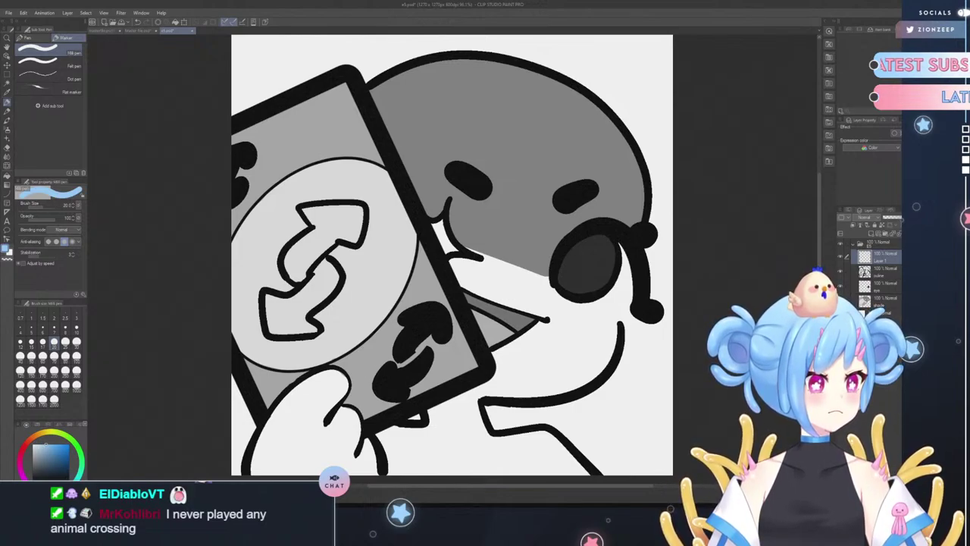
- Set the pen to dark blue with brush size 17 and try a stroke along the character's jaw
key("ctrl+s")
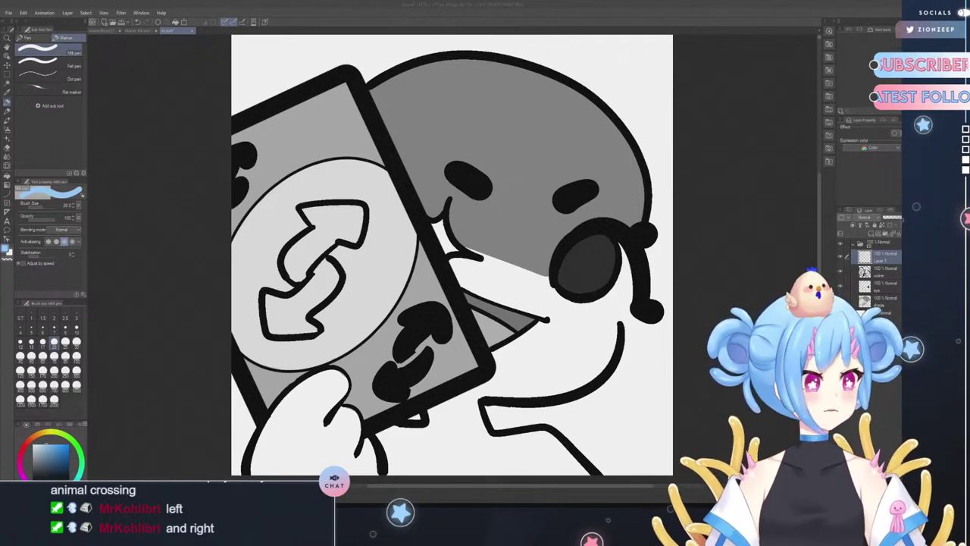
left_click(641, 118)
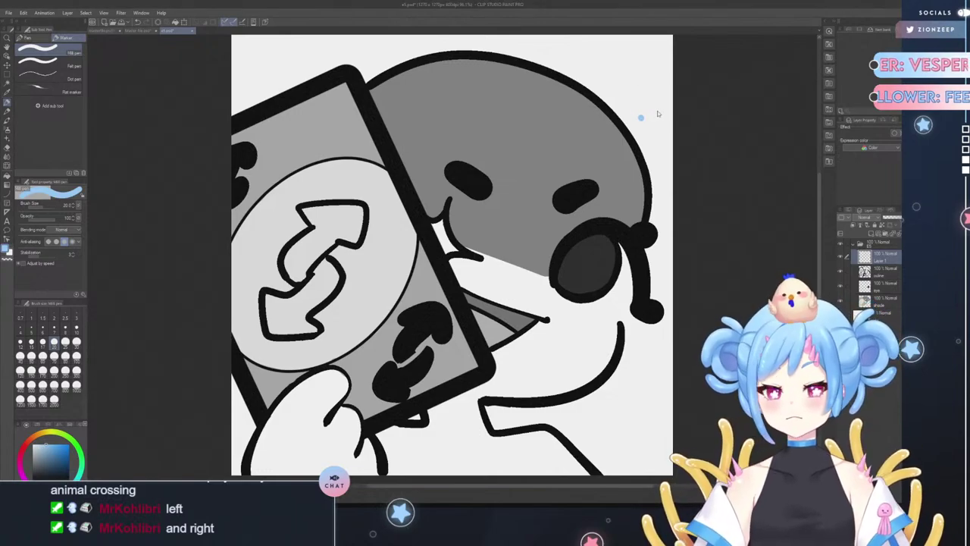
left_click_drag(49, 467, 49, 477)
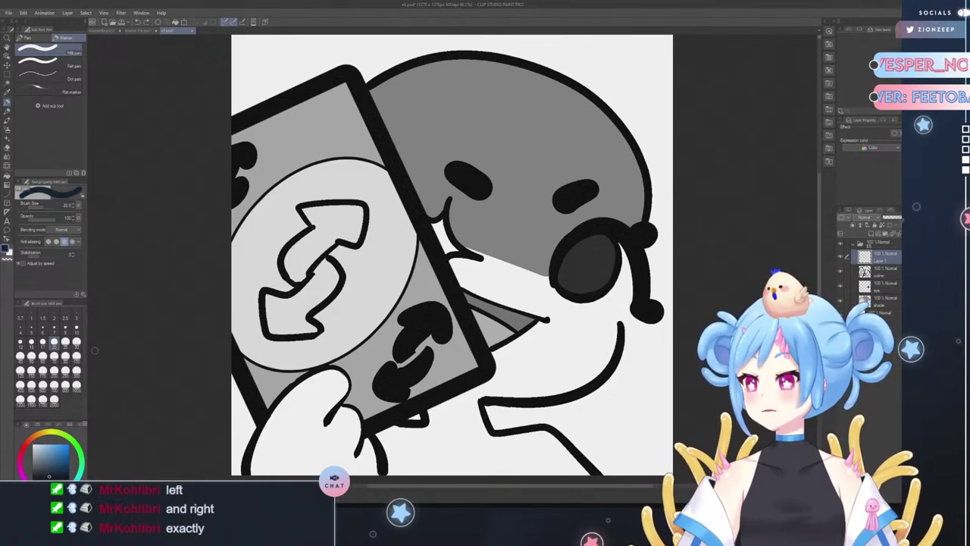
left_click(75, 343)
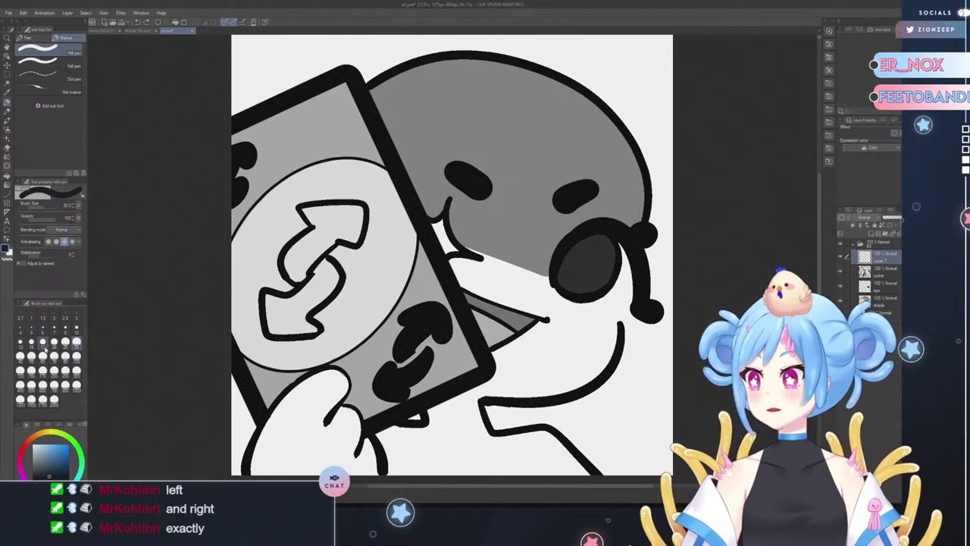
left_click(43, 342)
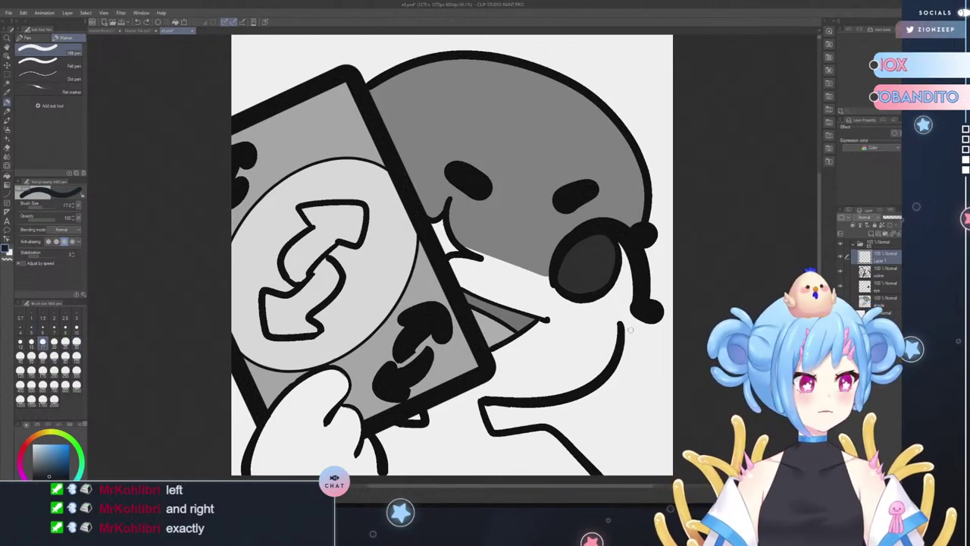
mouse_move(620, 324)
left_mouse_down()
mouse_move(623, 385)
mouse_move(641, 383)
mouse_move(643, 395)
mouse_move(527, 434)
left_mouse_up()
key("ctrl+z")
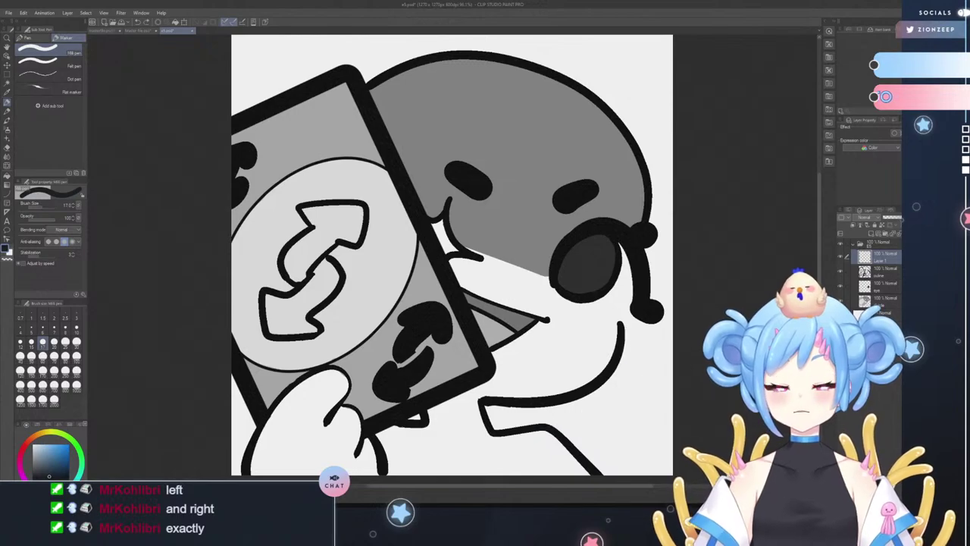
- Switch the pen to pinkish red and sketch the hair outline from below the ear, curling under the jaw to the neck
mouse_move(38, 435)
left_mouse_down()
mouse_move(23, 448)
mouse_move(55, 444)
left_mouse_up()
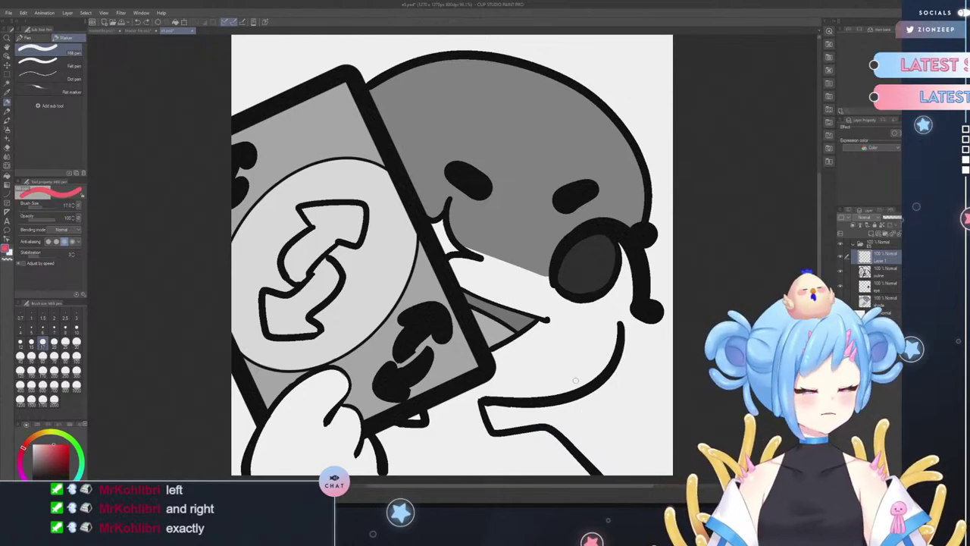
mouse_move(634, 325)
left_mouse_down()
mouse_move(640, 387)
mouse_move(654, 386)
mouse_move(622, 410)
mouse_move(599, 413)
left_mouse_up()
key("ctrl+z")
mouse_move(633, 322)
left_mouse_down()
mouse_move(627, 386)
mouse_move(653, 367)
mouse_move(640, 396)
mouse_move(615, 407)
left_mouse_up()
key("ctrl+z")
mouse_move(636, 322)
left_mouse_down()
mouse_move(632, 383)
mouse_move(659, 384)
mouse_move(645, 406)
mouse_move(493, 426)
left_mouse_up()
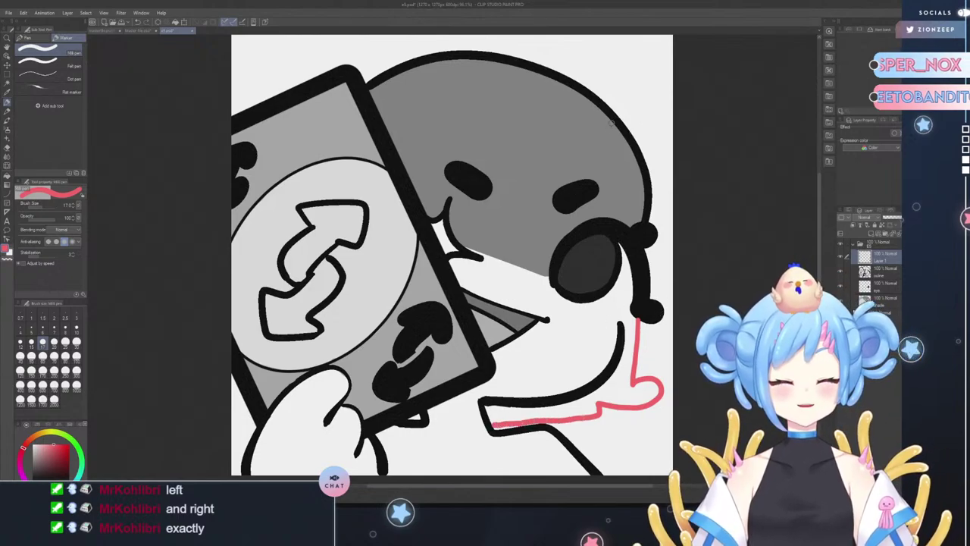
- Sketch scalloped bangs across the forehead above the eyebrows, with a small tuft beside the card's upper corner
mouse_move(602, 110)
left_mouse_down()
mouse_move(578, 174)
mouse_move(522, 202)
left_mouse_up()
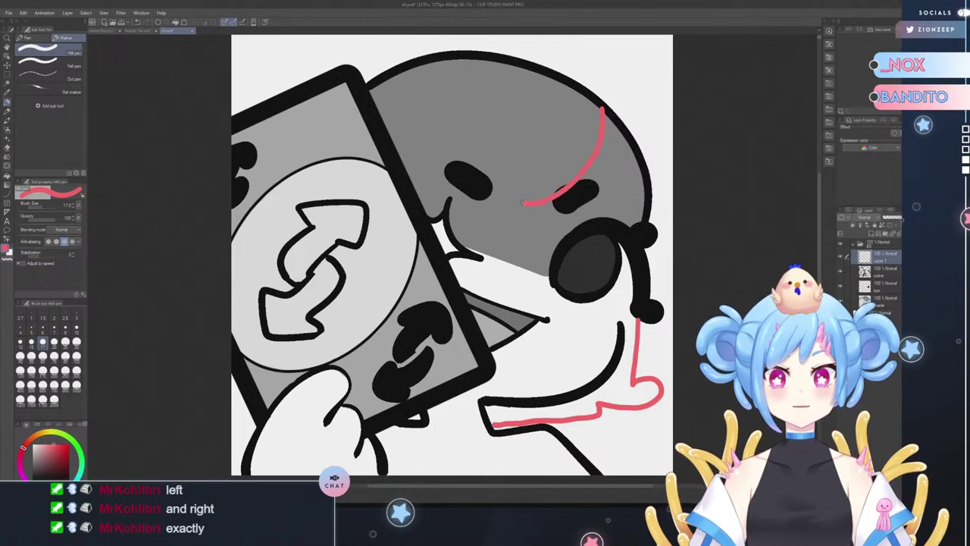
mouse_move(456, 114)
left_mouse_down()
mouse_move(440, 150)
mouse_move(455, 180)
mouse_move(489, 152)
mouse_move(483, 164)
mouse_move(495, 186)
mouse_move(518, 173)
left_mouse_up()
key("ctrl+z")
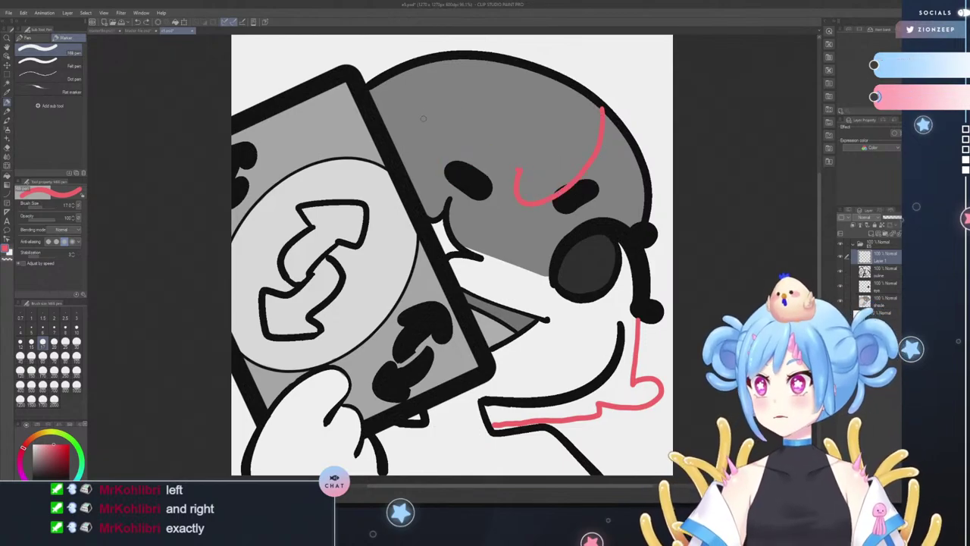
mouse_move(426, 89)
left_mouse_down()
mouse_move(405, 125)
mouse_move(395, 164)
left_mouse_up()
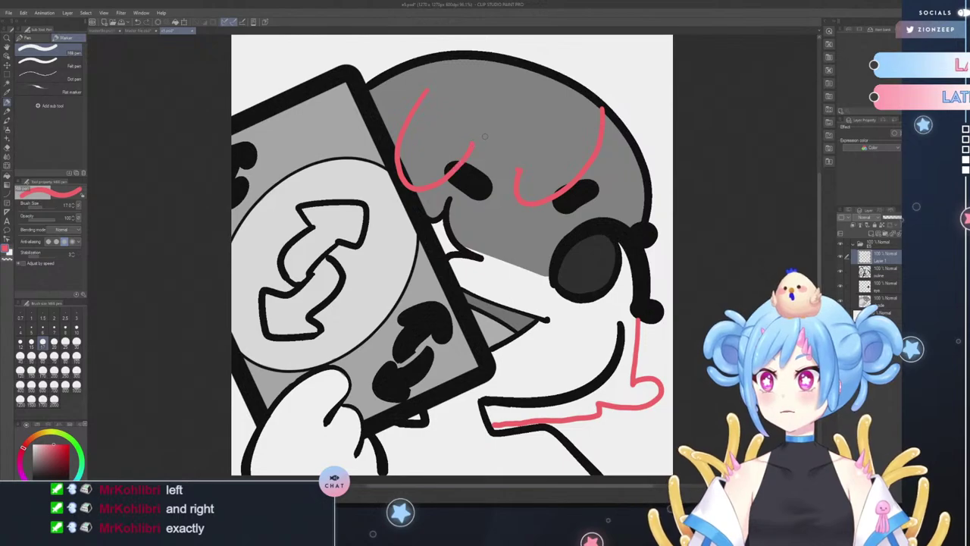
left_click_drag(469, 162, 497, 184)
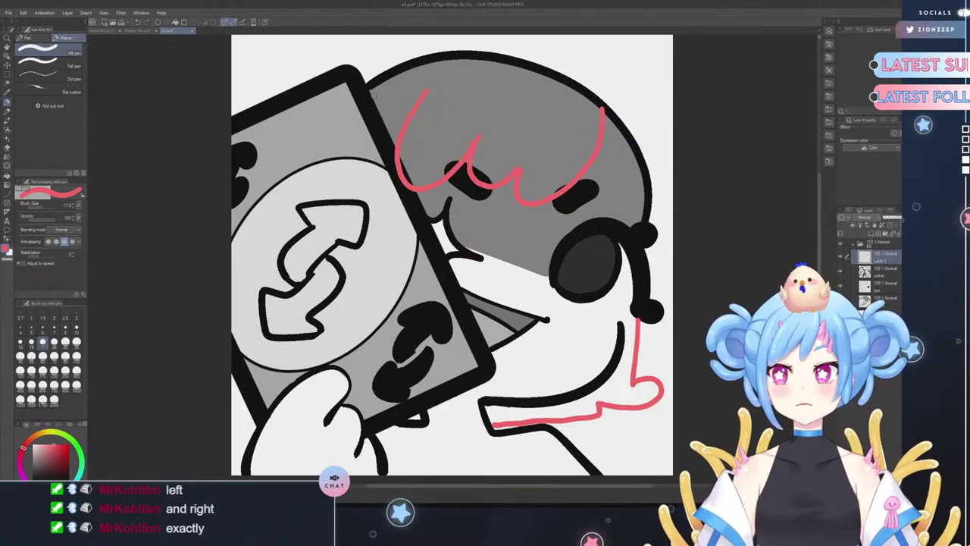
left_click_drag(393, 113, 378, 121)
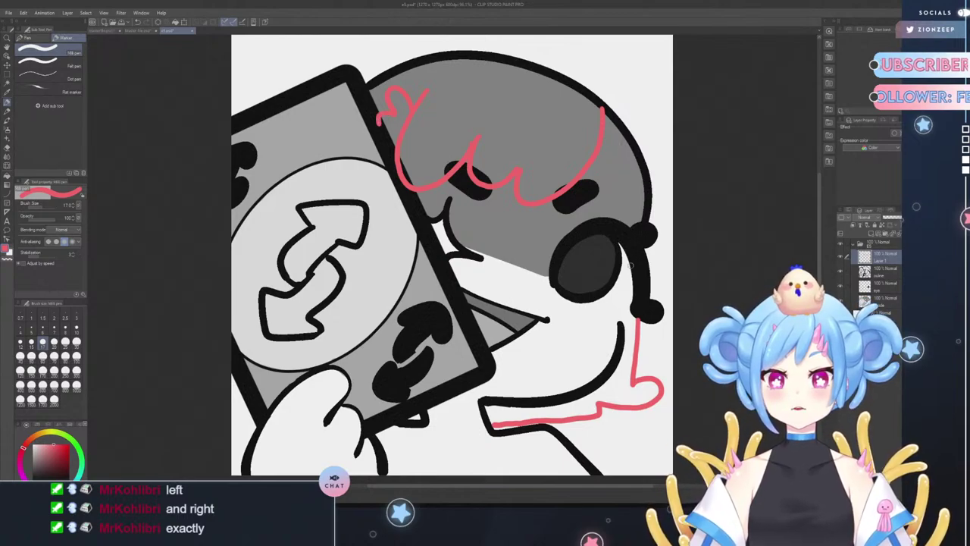
- Sketch a long side lock past the eye down to the jaw and a wavy strand joining it to the crown
mouse_move(614, 171)
left_mouse_down()
mouse_move(603, 332)
mouse_move(581, 394)
left_mouse_up()
key("ctrl+z")
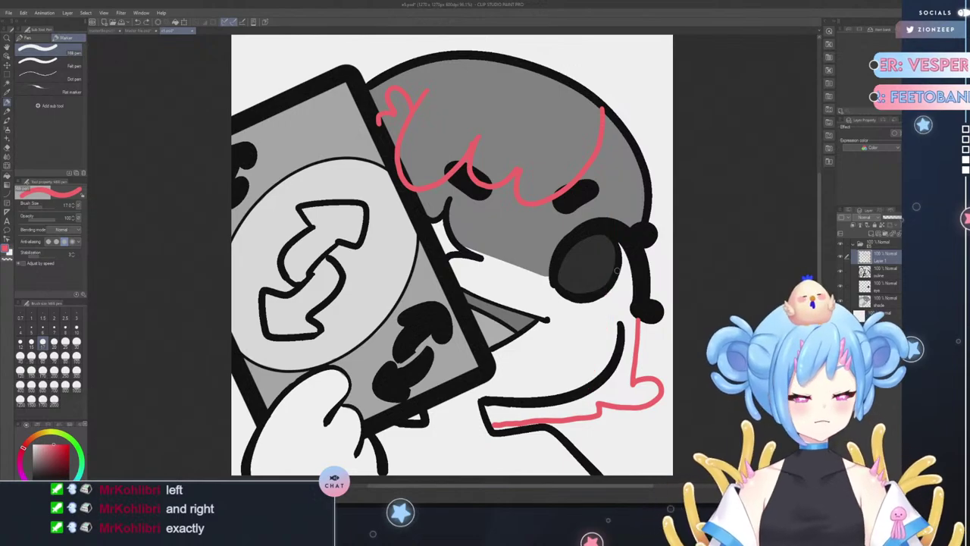
mouse_move(618, 217)
left_mouse_down()
mouse_move(616, 287)
mouse_move(587, 380)
mouse_move(595, 388)
mouse_move(627, 342)
mouse_move(640, 291)
left_mouse_up()
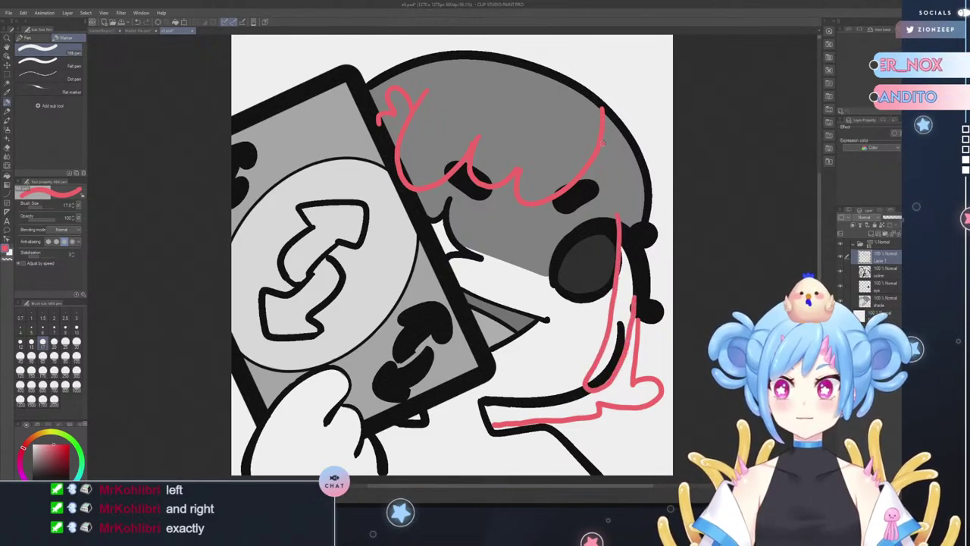
mouse_move(611, 135)
left_mouse_down()
mouse_move(618, 177)
mouse_move(633, 176)
mouse_move(610, 199)
mouse_move(628, 178)
mouse_move(622, 130)
mouse_move(616, 176)
left_mouse_up()
key("ctrl+z")
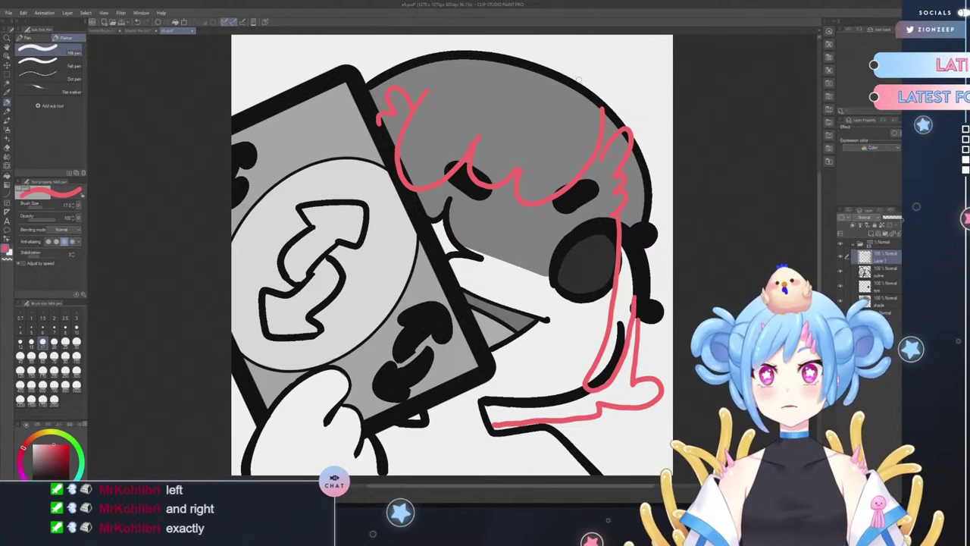
- Try to sketch the hair's outer contour over the top of the head from the bangs to the card
mouse_move(591, 94)
left_mouse_down()
mouse_move(578, 70)
mouse_move(532, 48)
mouse_move(443, 54)
left_mouse_up()
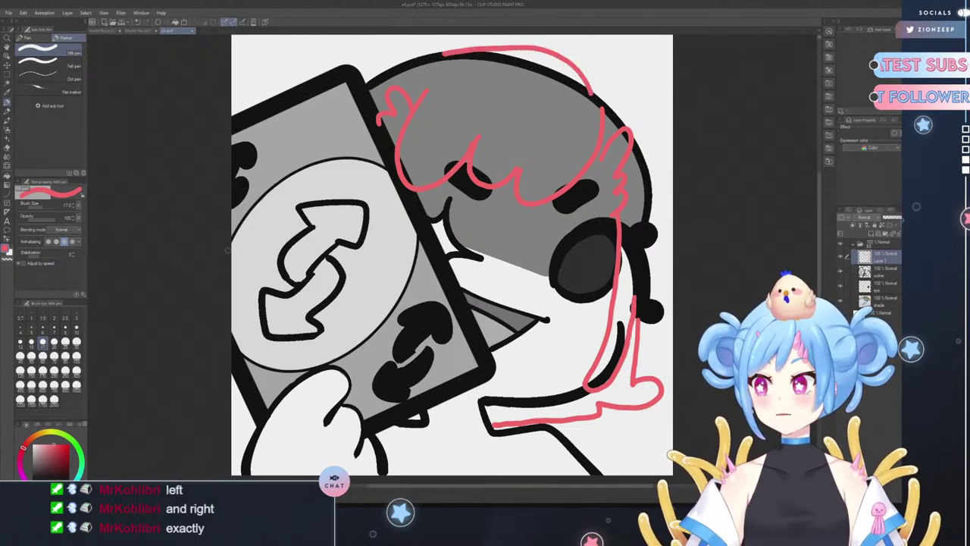
key("ctrl+z")
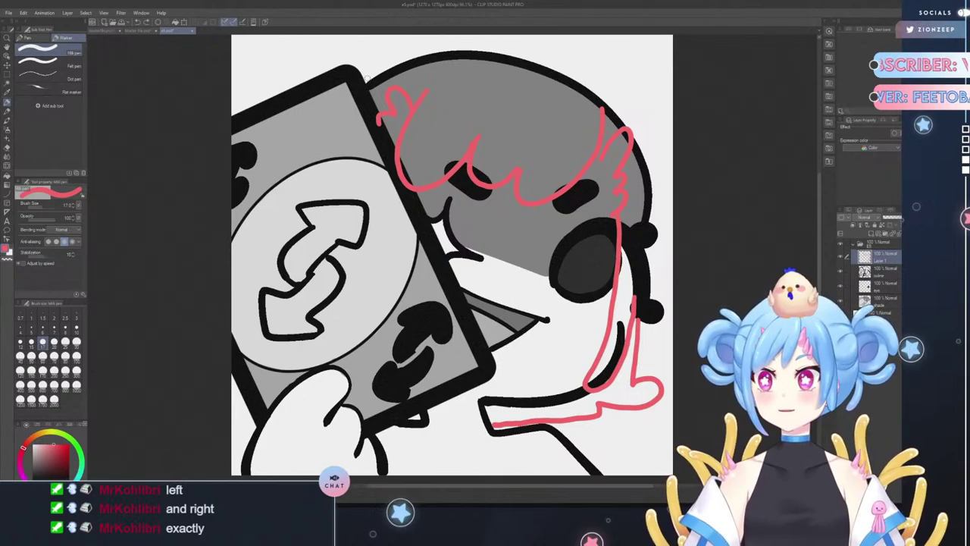
mouse_move(360, 79)
left_mouse_down()
mouse_move(402, 55)
mouse_move(496, 42)
mouse_move(550, 60)
mouse_move(569, 79)
mouse_move(582, 70)
mouse_move(629, 79)
mouse_move(648, 106)
left_mouse_up()
key("ctrl+z")
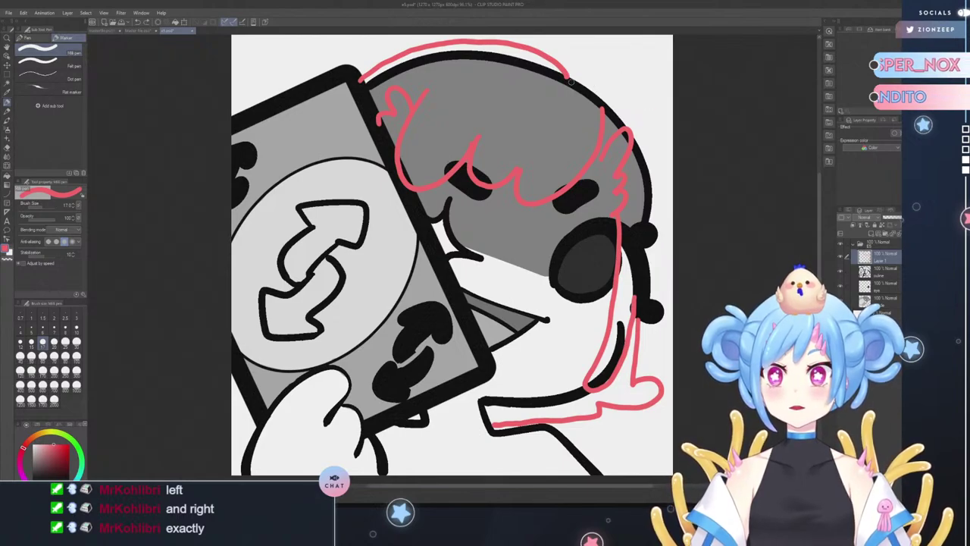
key("ctrl+z")
mouse_move(599, 95)
left_mouse_down()
mouse_move(537, 47)
mouse_move(479, 43)
left_mouse_up()
key("ctrl+z")
- Raise the pen's stabilization to about 75 and sketch the hair's outer contour over the top of the head from the bangs to the card
left_click(57, 254)
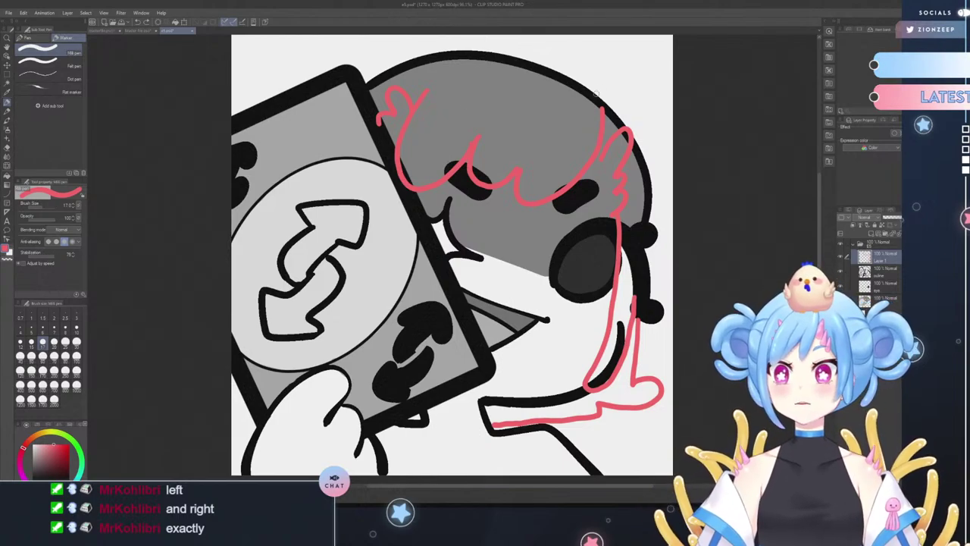
mouse_move(596, 93)
left_mouse_down()
mouse_move(596, 82)
mouse_move(561, 58)
mouse_move(508, 44)
mouse_move(447, 50)
mouse_move(390, 79)
left_mouse_up()
key("ctrl+z")
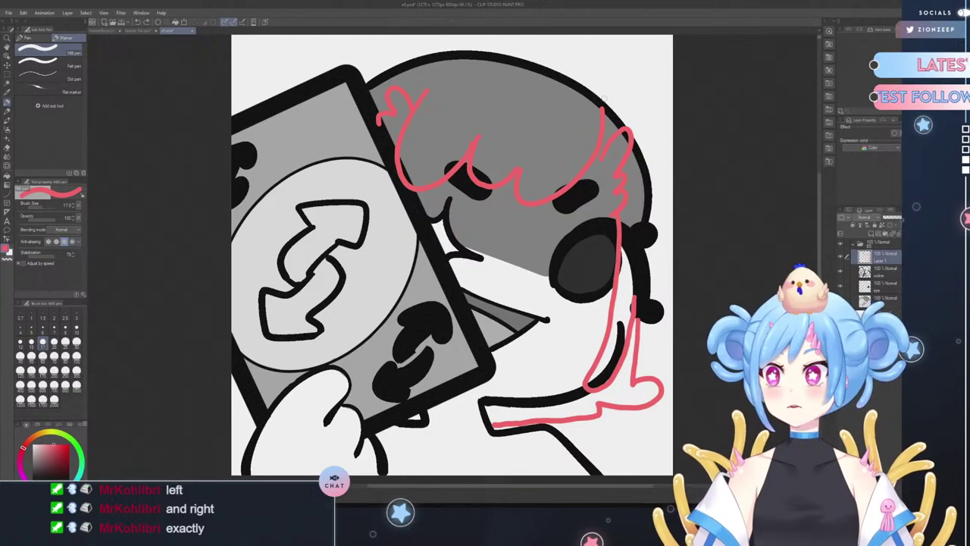
mouse_move(604, 98)
left_mouse_down()
mouse_move(536, 59)
mouse_move(465, 47)
mouse_move(410, 62)
mouse_move(361, 93)
left_mouse_up()
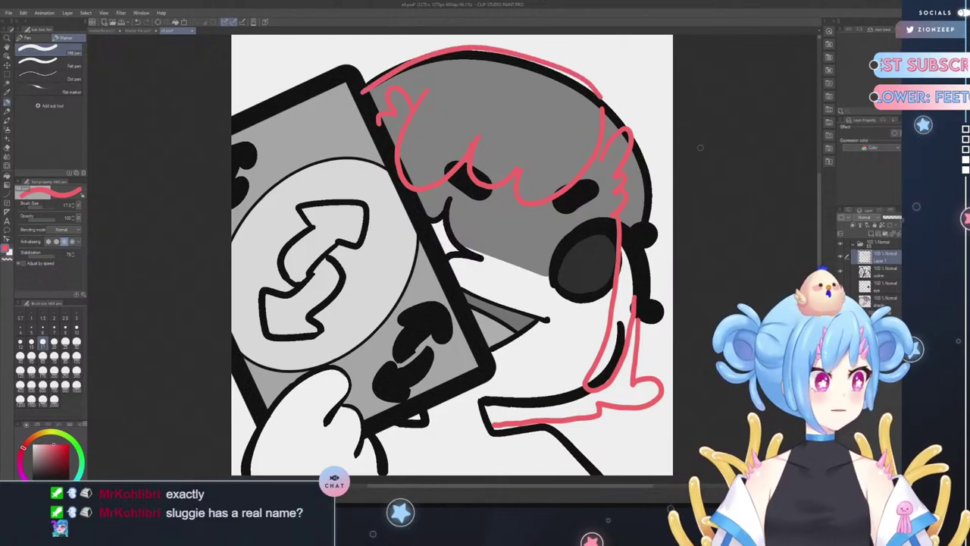
key("ctrl+z")
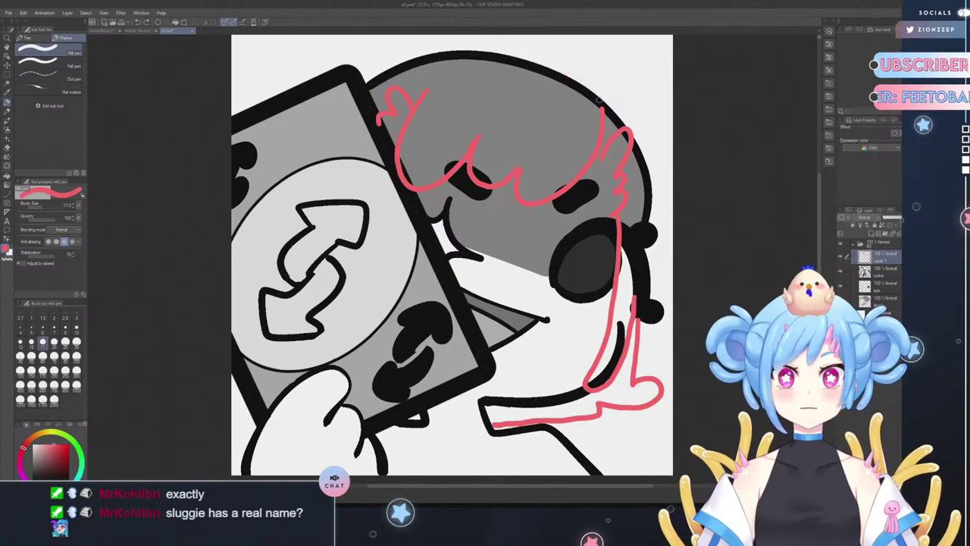
mouse_move(598, 99)
left_mouse_down()
mouse_move(575, 69)
mouse_move(500, 46)
mouse_move(426, 50)
mouse_move(358, 95)
left_mouse_up()
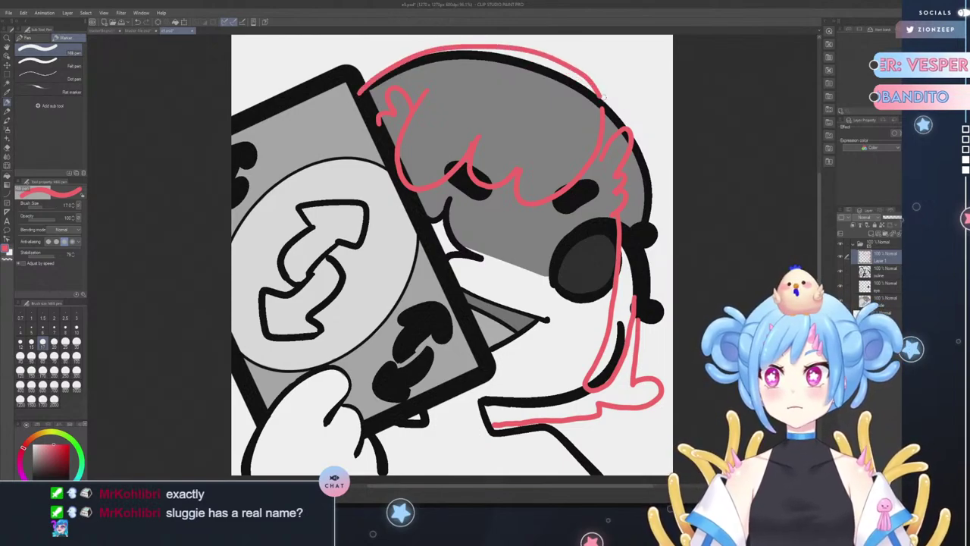
- Sketch the hair contour around the back of the head, from the top of the bangs down to the ear
mouse_move(602, 97)
left_mouse_down()
mouse_move(638, 94)
mouse_move(659, 119)
left_mouse_up()
key("ctrl+z")
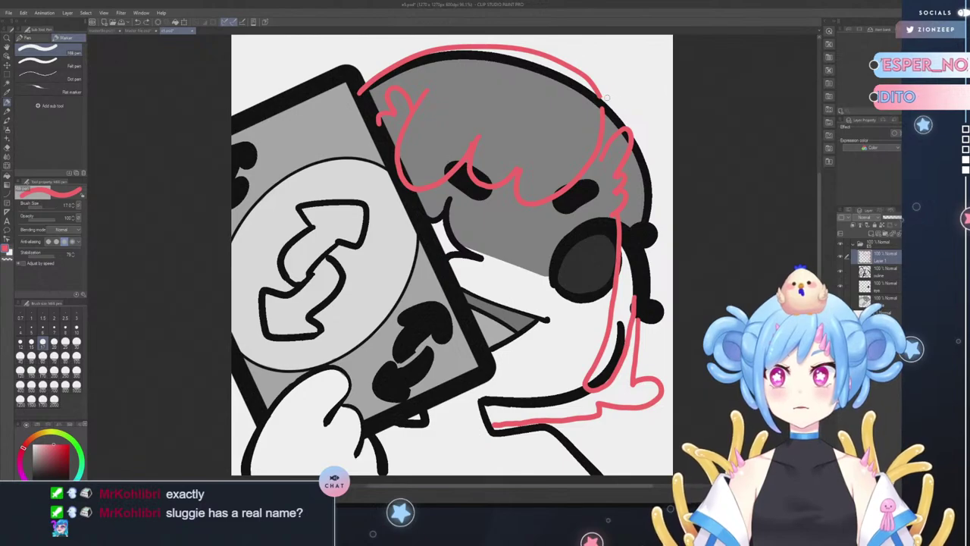
mouse_move(607, 97)
left_mouse_down()
mouse_move(642, 126)
mouse_move(650, 150)
mouse_move(641, 226)
left_mouse_up()
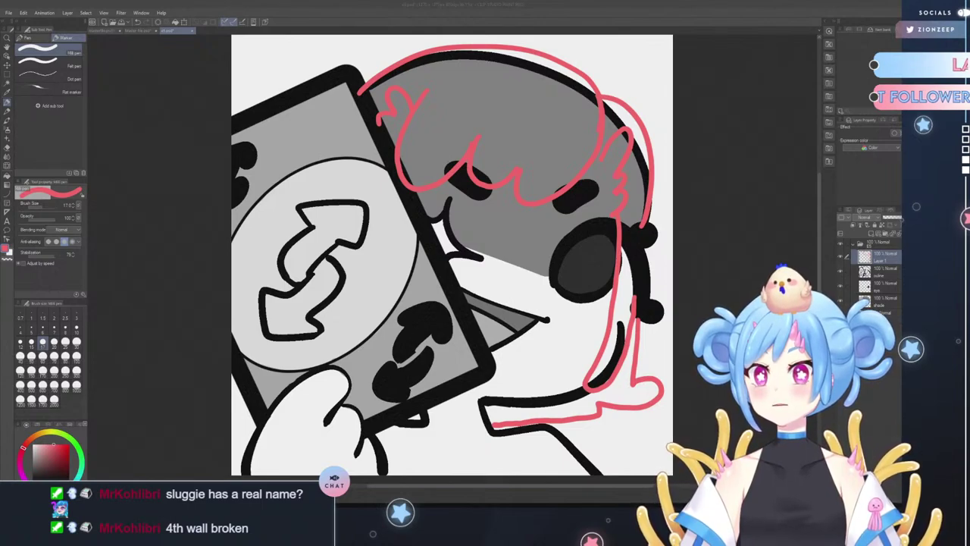
left_click(629, 70)
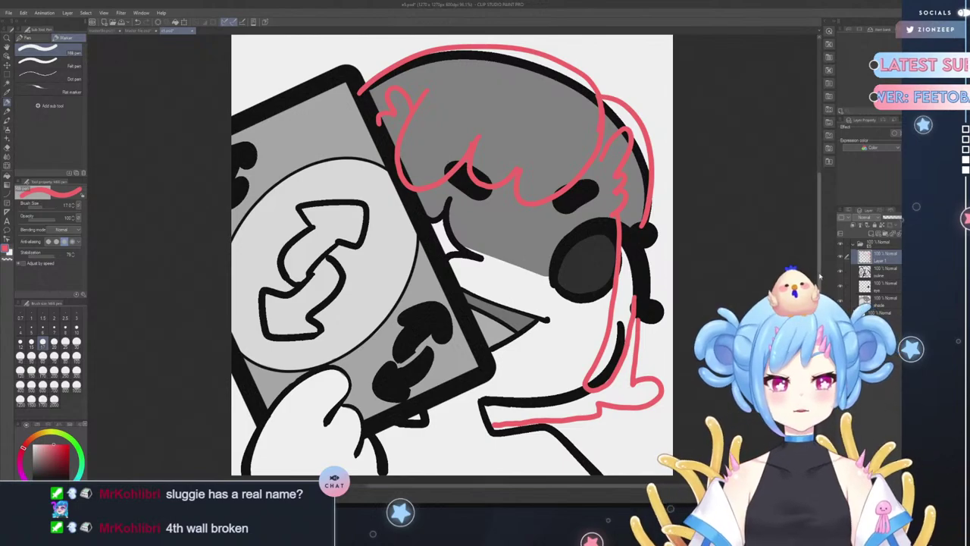
- Sketch two short parallel lines across the neck between the card and the jaw, plus a curved line down the body below the neck
scroll(454, 303, "down", 3)
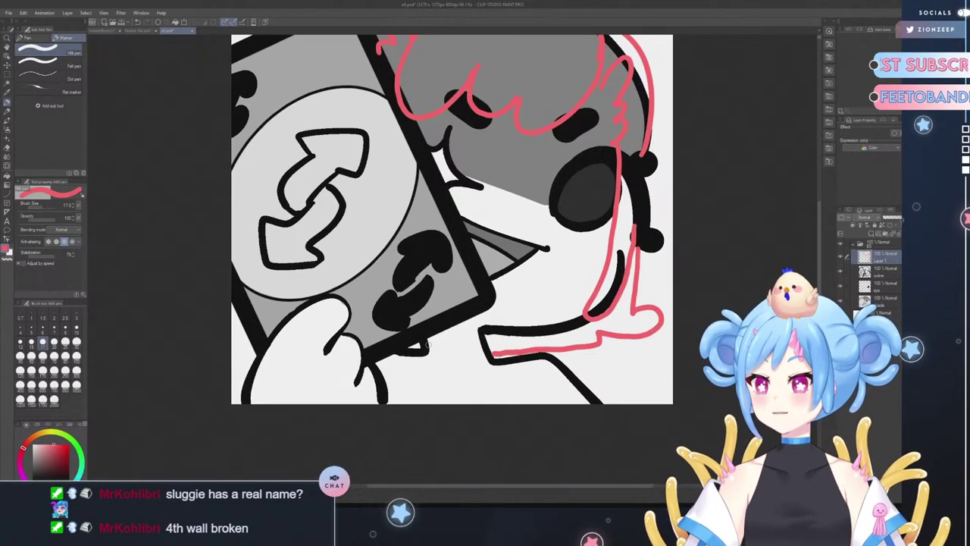
left_click_drag(424, 344, 485, 341)
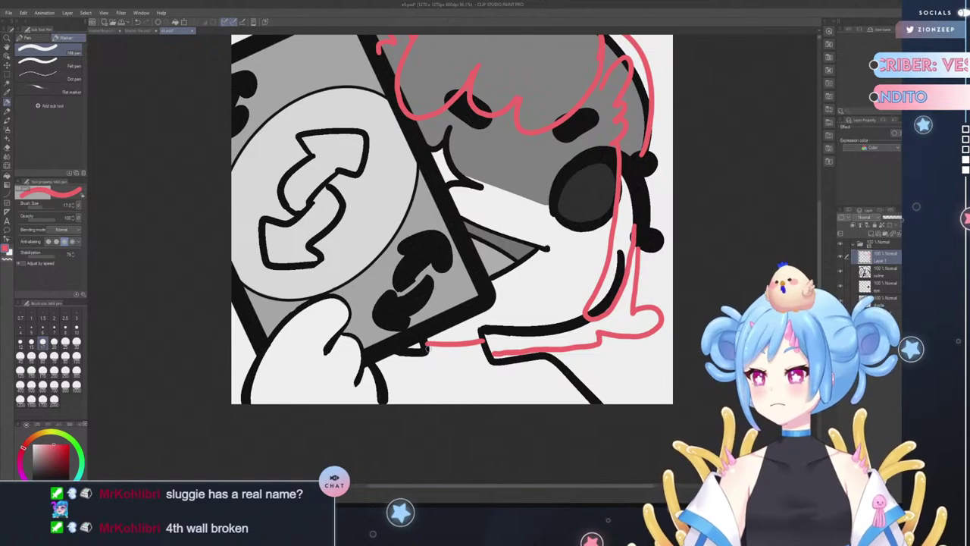
mouse_move(423, 351)
left_mouse_down()
mouse_move(486, 348)
mouse_move(541, 373)
mouse_move(547, 401)
left_mouse_up()
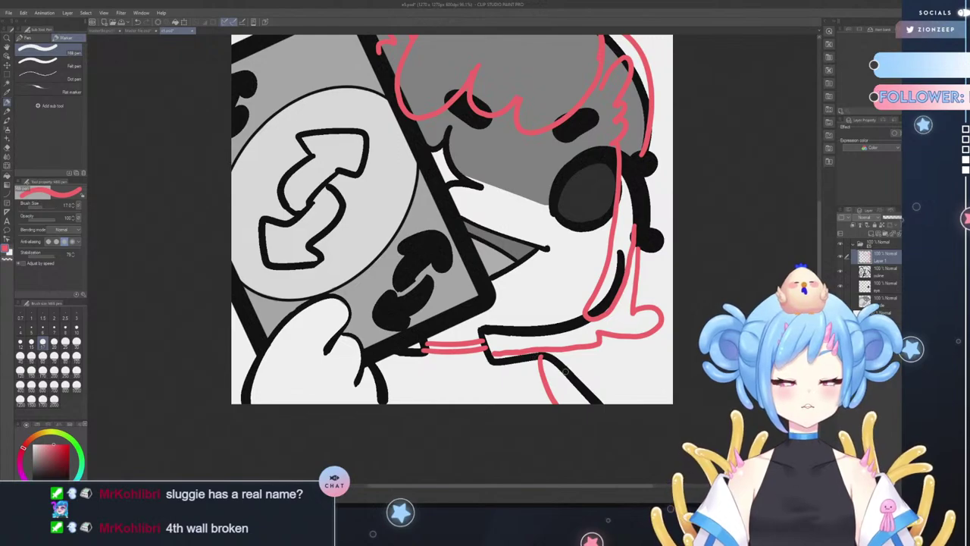
- Sketch a small five-pointed star as the pupil inside the dark eye
left_click_drag(820, 278, 818, 235)
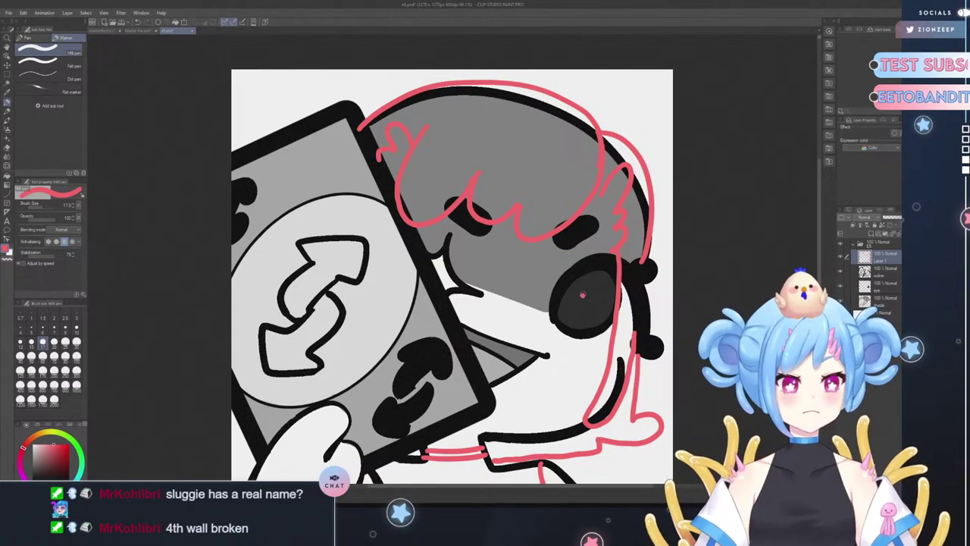
mouse_move(582, 295)
left_mouse_down()
mouse_move(586, 286)
mouse_move(571, 298)
mouse_move(595, 297)
mouse_move(577, 309)
mouse_move(584, 303)
left_mouse_up()
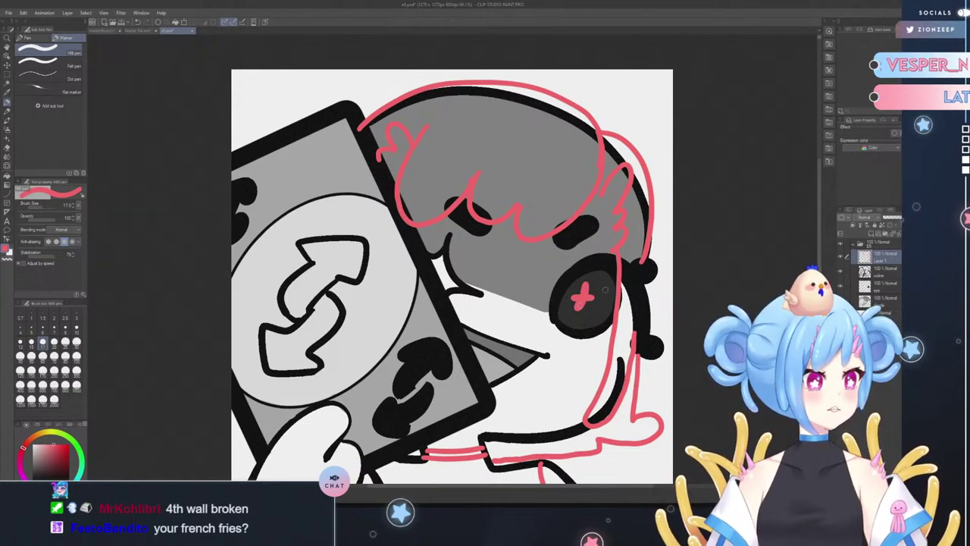
left_click_drag(582, 302, 590, 311)
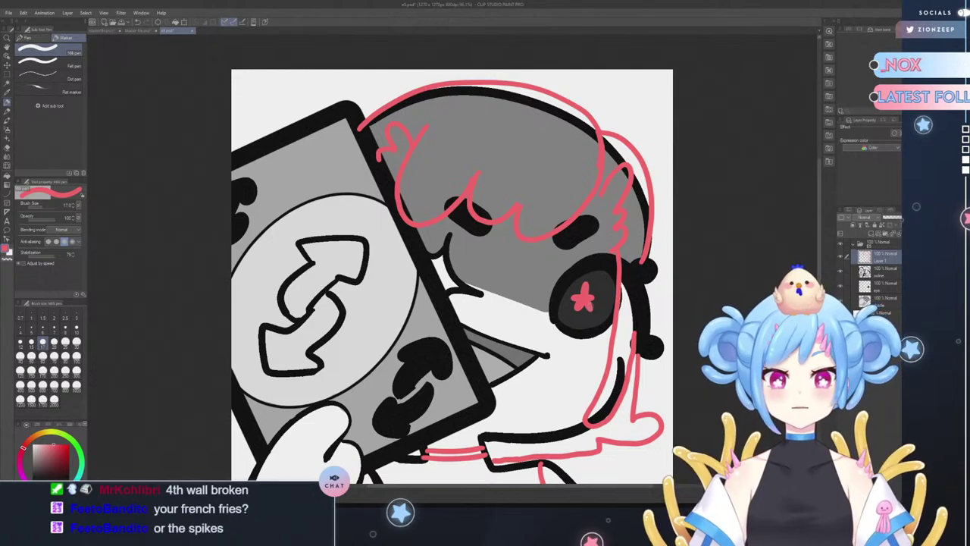
key("ctrl+z")
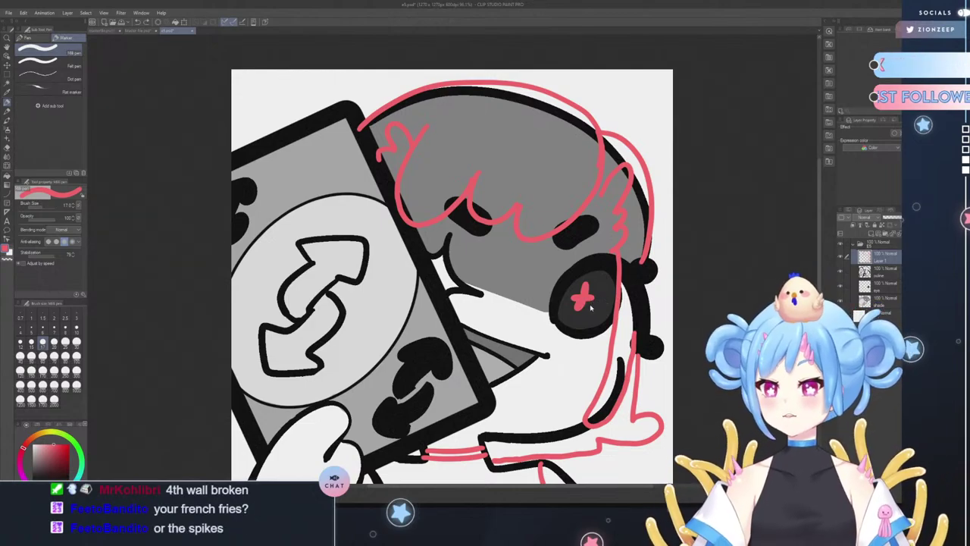
left_click_drag(585, 301, 591, 306)
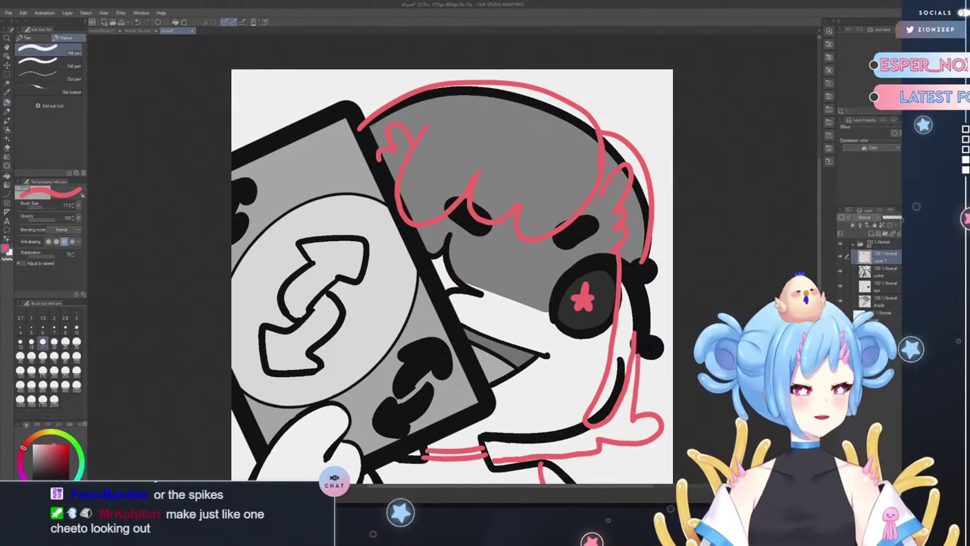
- Add a new layer above the sketch and lower the sketch layer's opacity to 61%
key("ctrl+shift+n")
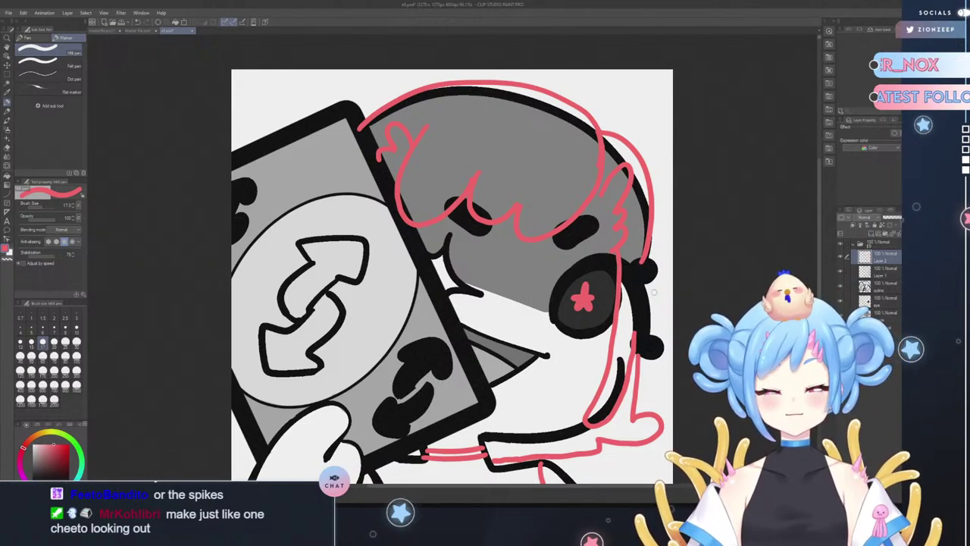
left_click(893, 269)
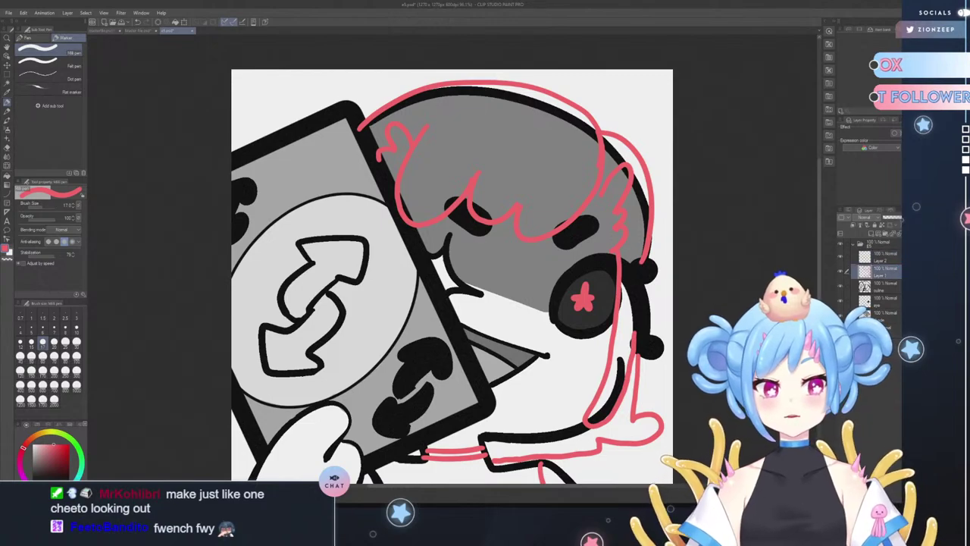
left_click_drag(901, 218, 891, 218)
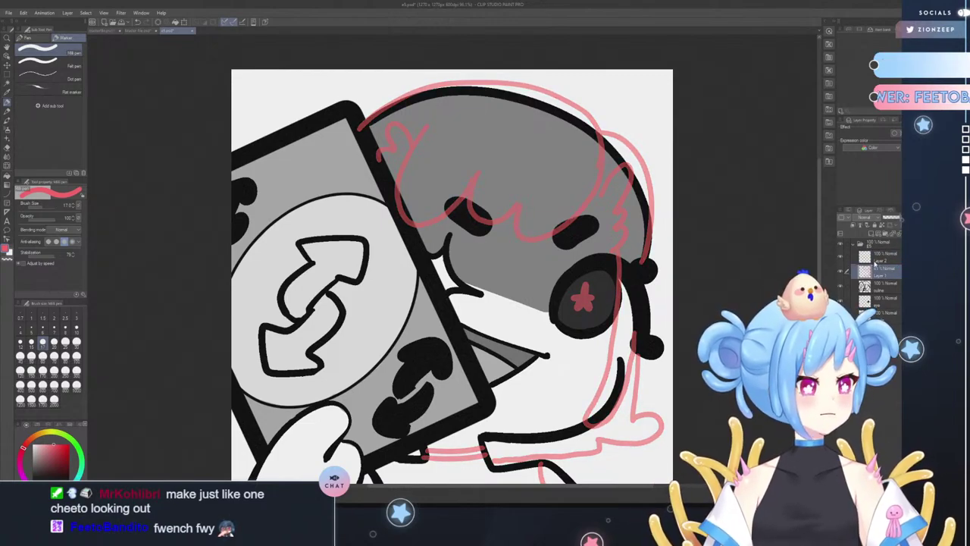
- Select the new empty layer and set the pen to black with a brush size of 20
left_click(880, 256)
key("x")
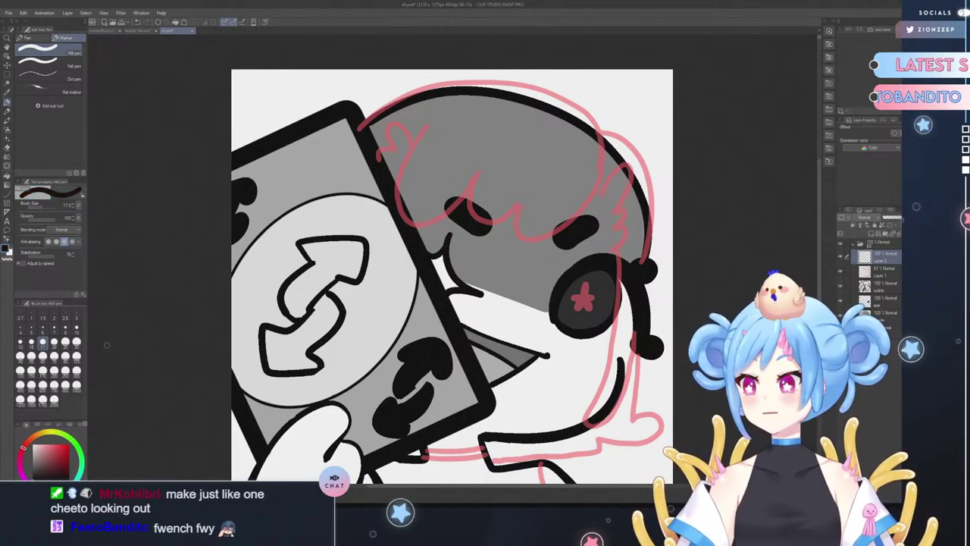
left_click(65, 342)
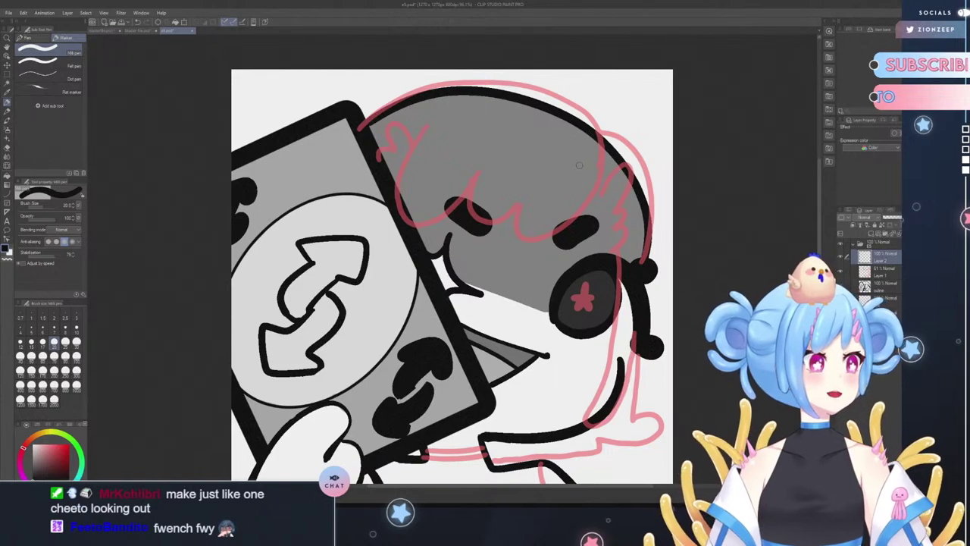
- Ink the three scalloped locks of the bangs over the pink sketch, from the crown across the forehead to the card
mouse_move(590, 112)
left_mouse_down()
mouse_move(602, 151)
mouse_move(599, 184)
mouse_move(561, 235)
mouse_move(535, 248)
mouse_move(512, 232)
mouse_move(515, 198)
left_mouse_up()
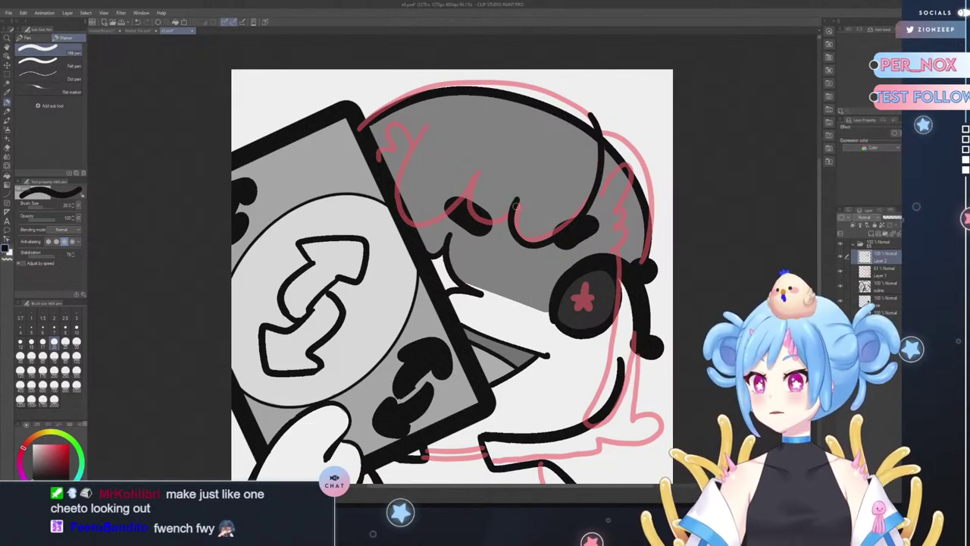
key("ctrl+z")
mouse_move(523, 194)
left_mouse_down()
mouse_move(513, 217)
mouse_move(526, 241)
mouse_move(561, 231)
mouse_move(592, 197)
mouse_move(599, 124)
left_mouse_up()
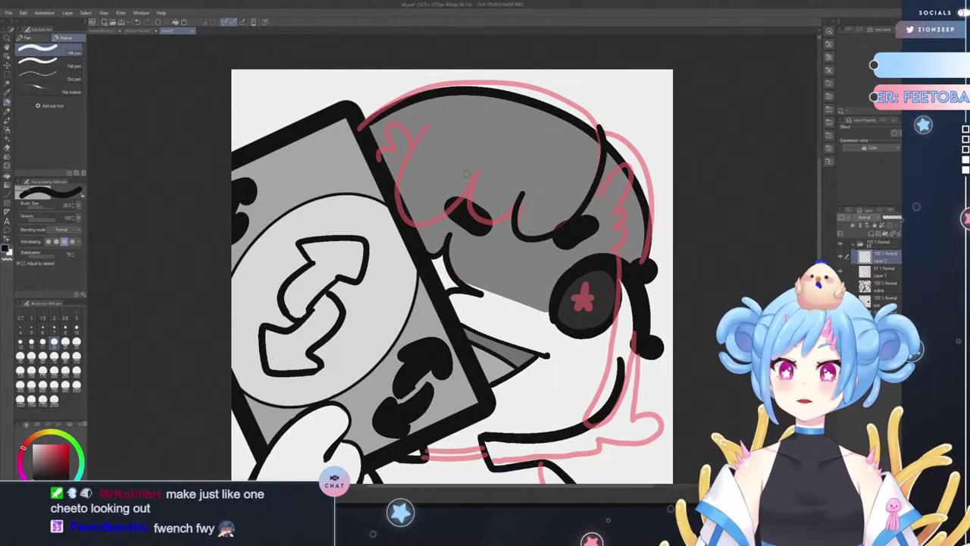
mouse_move(466, 174)
left_mouse_down()
mouse_move(465, 162)
mouse_move(455, 192)
mouse_move(478, 216)
mouse_move(528, 185)
left_mouse_up()
key("ctrl+z")
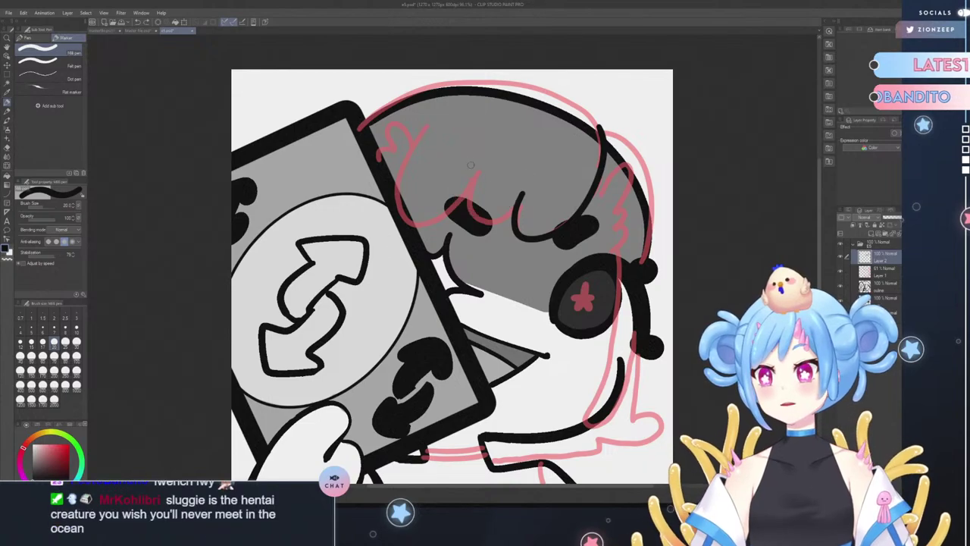
mouse_move(478, 161)
left_mouse_down()
mouse_move(469, 215)
mouse_move(482, 225)
mouse_move(529, 194)
mouse_move(472, 227)
mouse_move(456, 196)
mouse_move(479, 159)
left_mouse_up()
key("ctrl+z")
left_click(521, 194)
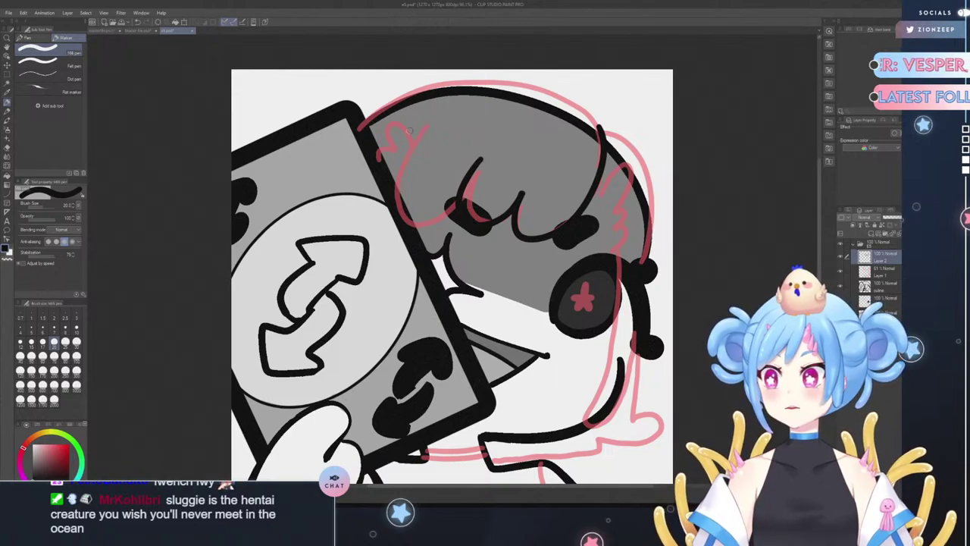
mouse_move(419, 123)
left_mouse_down()
mouse_move(392, 185)
mouse_move(428, 233)
left_mouse_up()
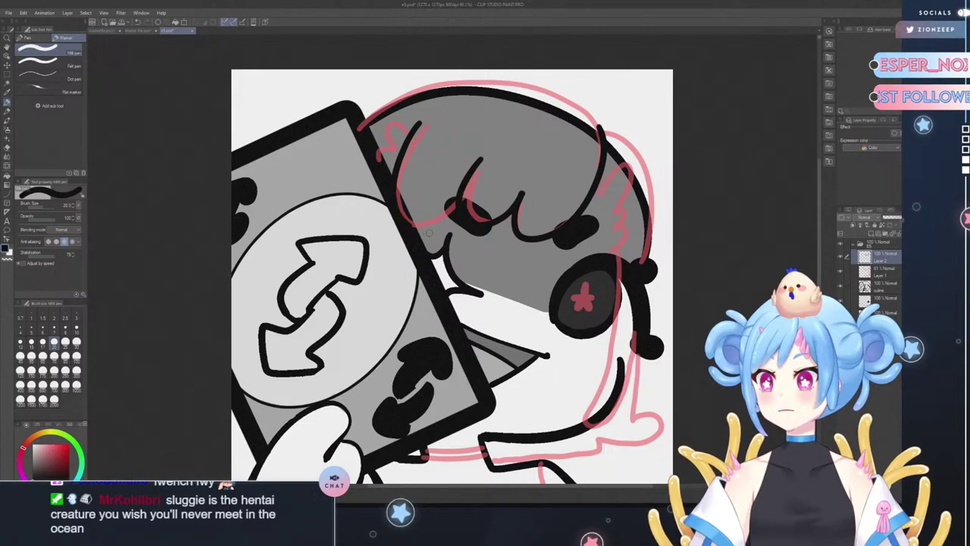
mouse_move(420, 124)
left_mouse_down()
mouse_move(391, 183)
mouse_move(395, 202)
mouse_move(427, 221)
mouse_move(475, 197)
left_mouse_up()
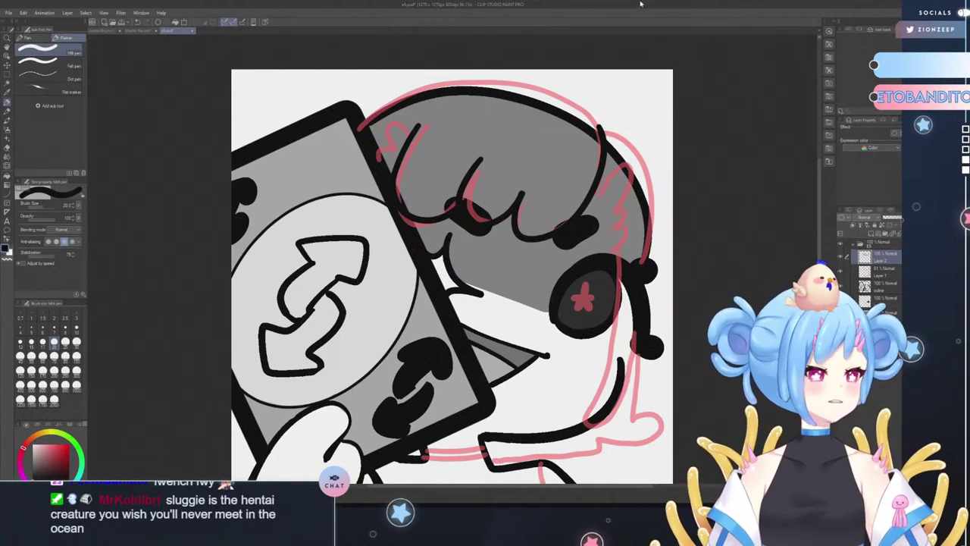
- Ink the small tuft beside the card and the wavy strand between the bangs and the eye
mouse_move(411, 135)
left_mouse_down()
mouse_move(402, 120)
mouse_move(385, 126)
mouse_move(394, 152)
mouse_move(384, 162)
left_mouse_up()
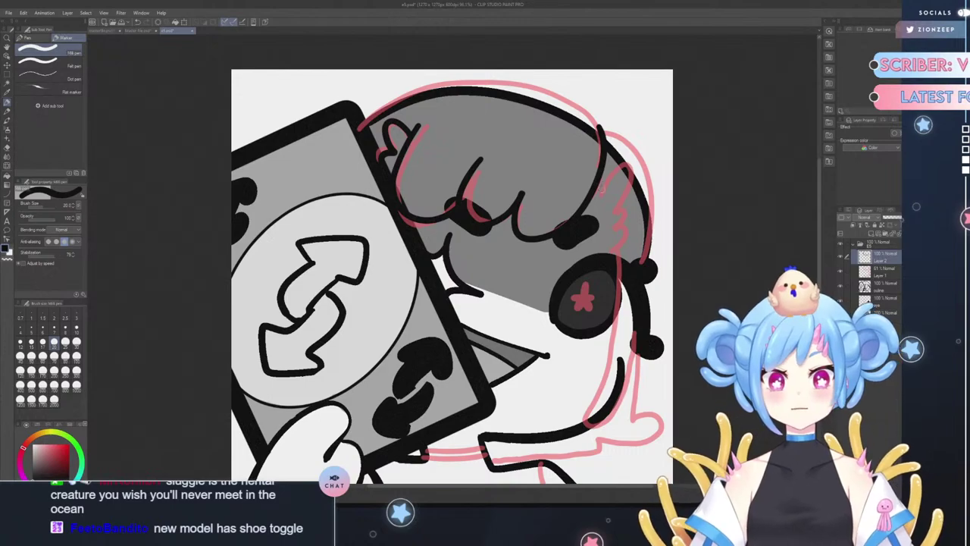
mouse_move(599, 189)
left_mouse_down()
mouse_move(632, 159)
mouse_move(633, 182)
mouse_move(615, 212)
mouse_move(625, 219)
mouse_move(613, 232)
mouse_move(624, 240)
mouse_move(619, 251)
left_mouse_up()
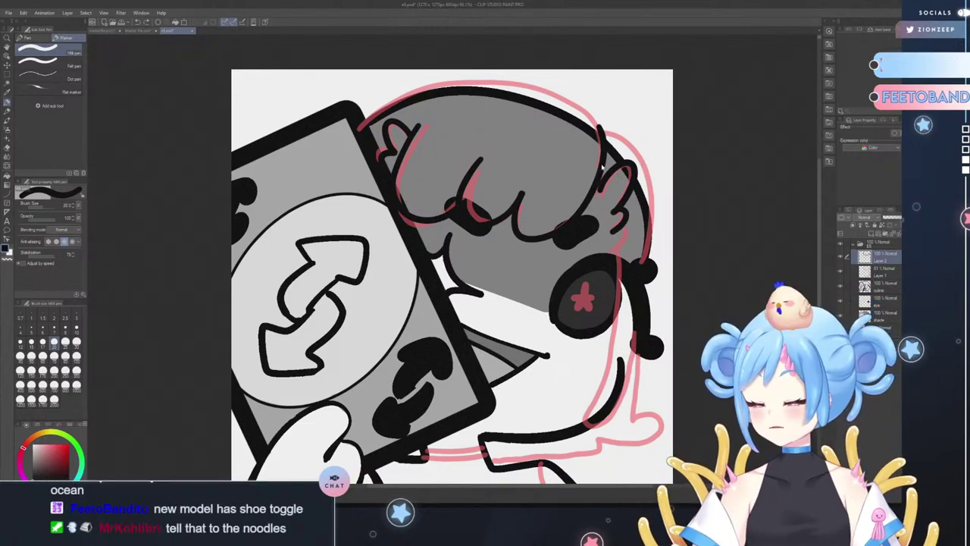
key("ctrl+z")
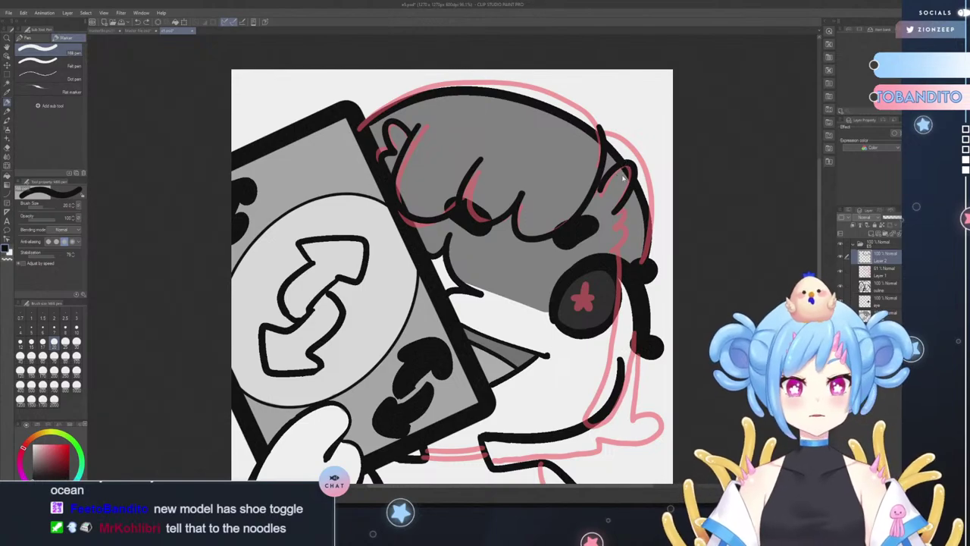
key("ctrl+z")
mouse_move(597, 194)
left_mouse_down()
mouse_move(611, 166)
mouse_move(632, 164)
mouse_move(614, 256)
left_mouse_up()
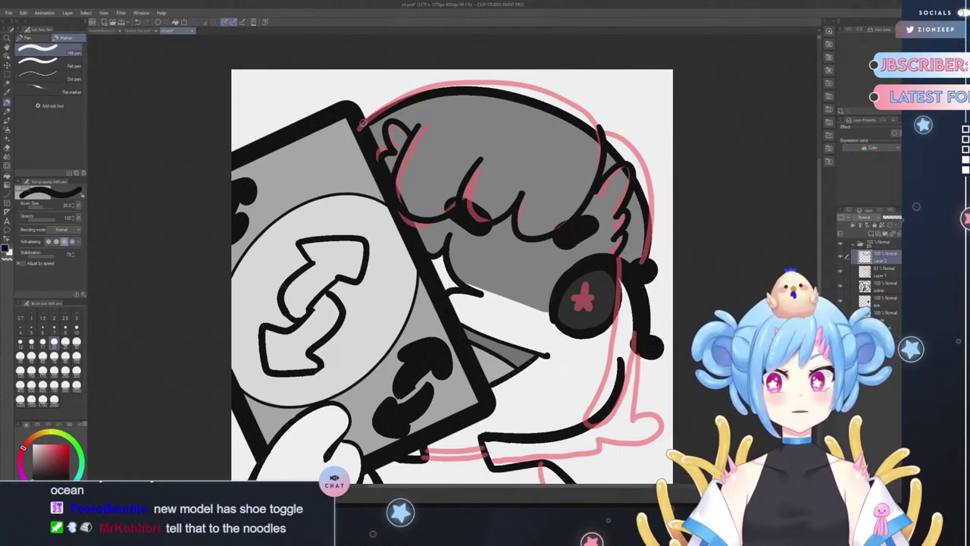
- Ink the hair's outer contour over the top of the head from the card's corner to the bangs
mouse_move(362, 119)
left_mouse_down()
mouse_move(452, 82)
mouse_move(539, 90)
left_mouse_up()
key("ctrl+z")
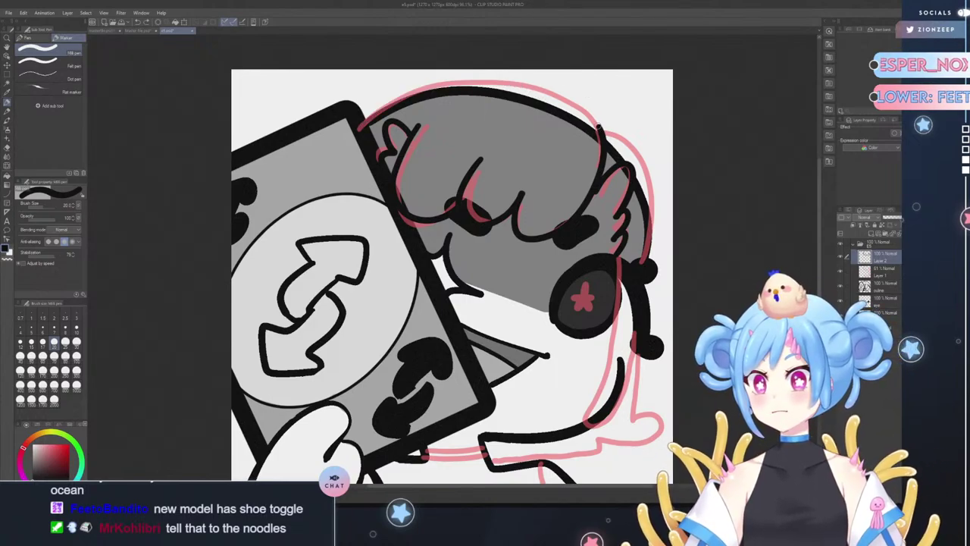
left_click_drag(599, 127, 557, 94)
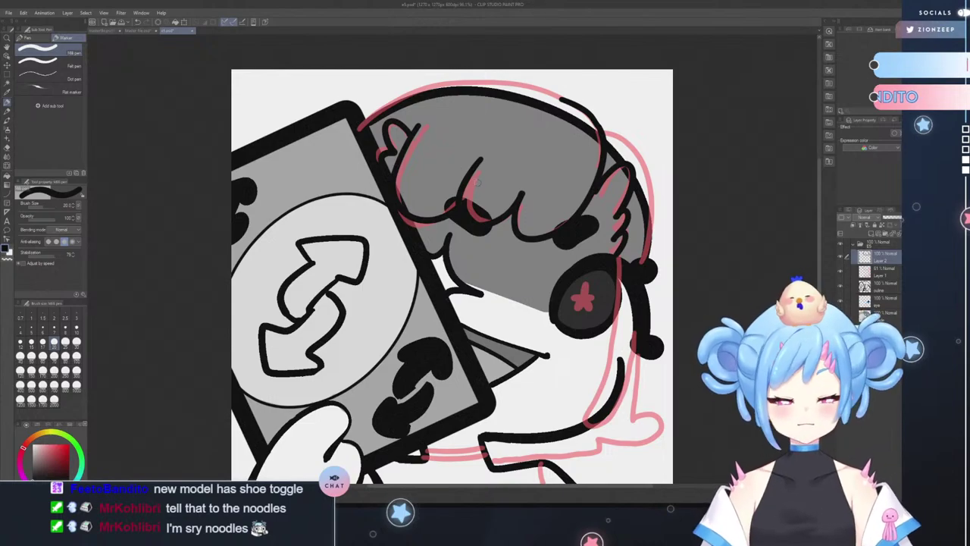
key("ctrl+z")
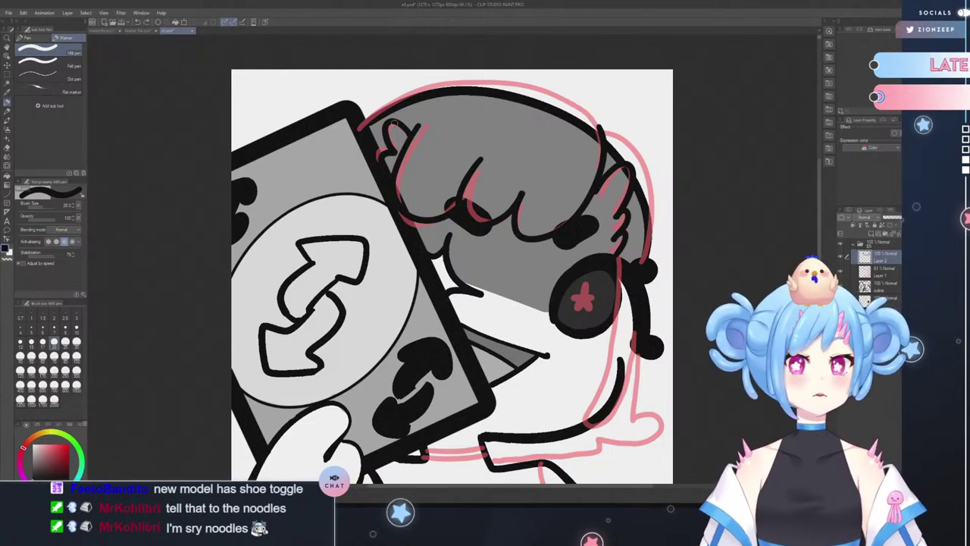
mouse_move(362, 124)
left_mouse_down()
mouse_move(420, 90)
mouse_move(513, 83)
mouse_move(563, 98)
mouse_move(606, 140)
left_mouse_up()
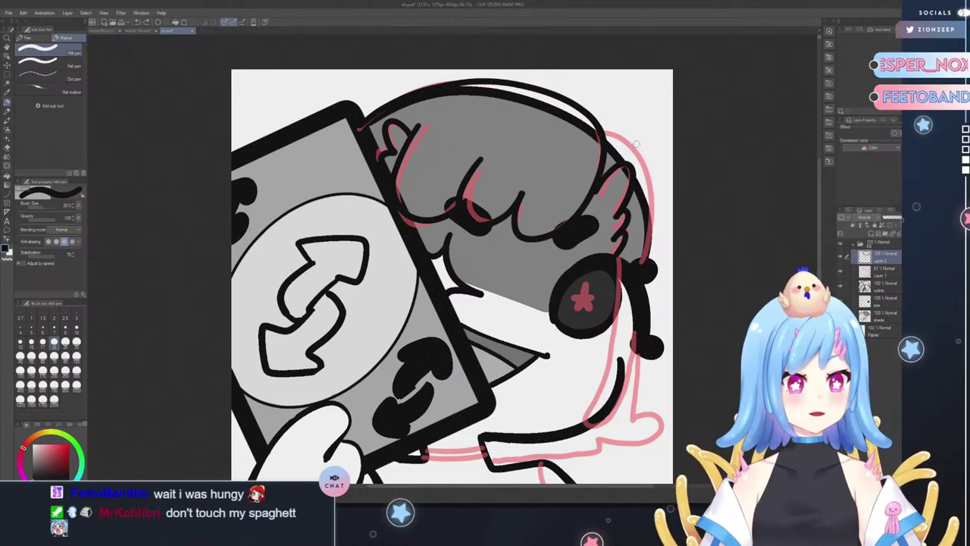
- Ink the back hair's contour from the bangs to the headphones, plus the two short lines between the card and the collar
mouse_move(604, 134)
left_mouse_down()
mouse_move(641, 163)
mouse_move(649, 185)
mouse_move(638, 274)
left_mouse_up()
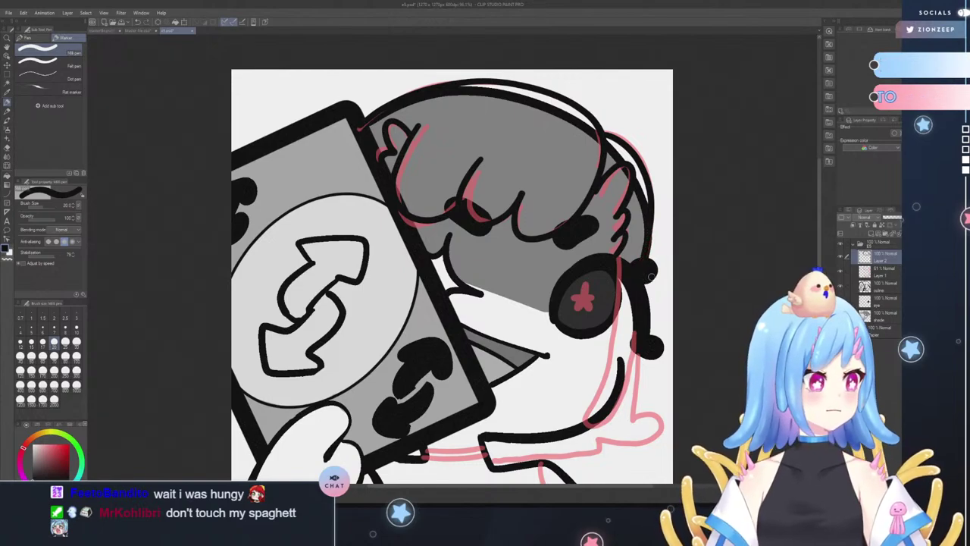
left_click_drag(821, 218, 821, 269)
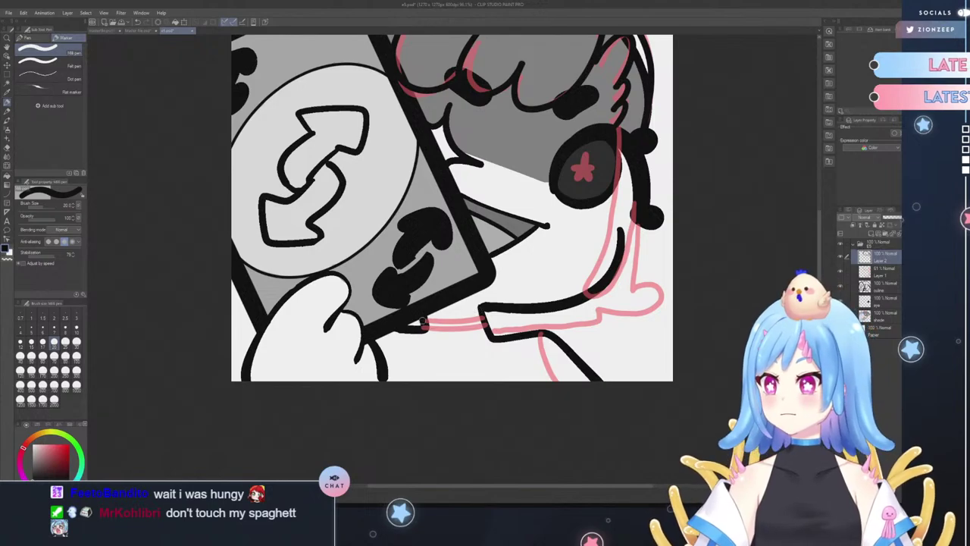
left_click_drag(454, 319, 484, 315)
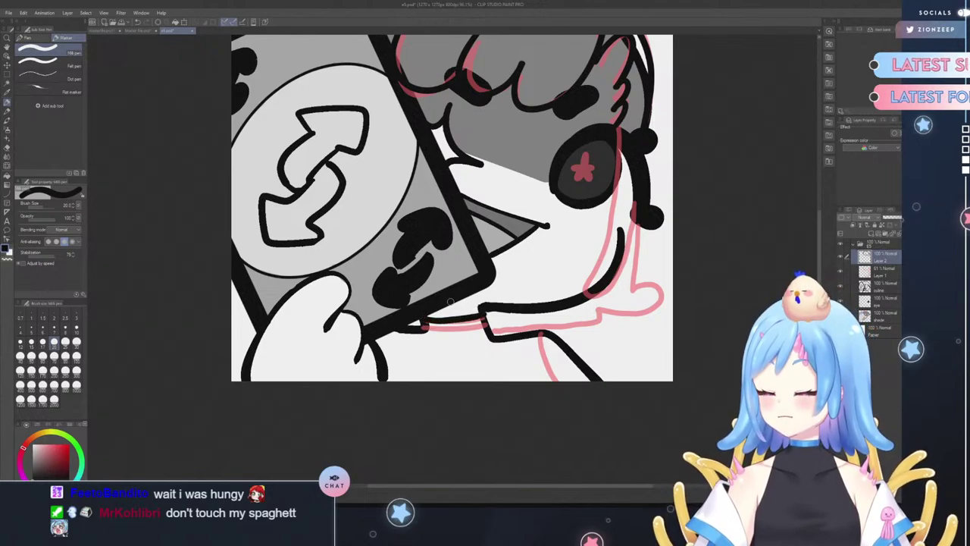
key("ctrl+z")
mouse_move(422, 322)
left_mouse_down()
mouse_move(484, 317)
mouse_move(435, 321)
mouse_move(483, 312)
left_mouse_up()
key("ctrl+z")
mouse_move(424, 326)
left_mouse_down()
mouse_move(475, 326)
mouse_move(456, 331)
mouse_move(490, 319)
left_mouse_up()
key("ctrl+z")
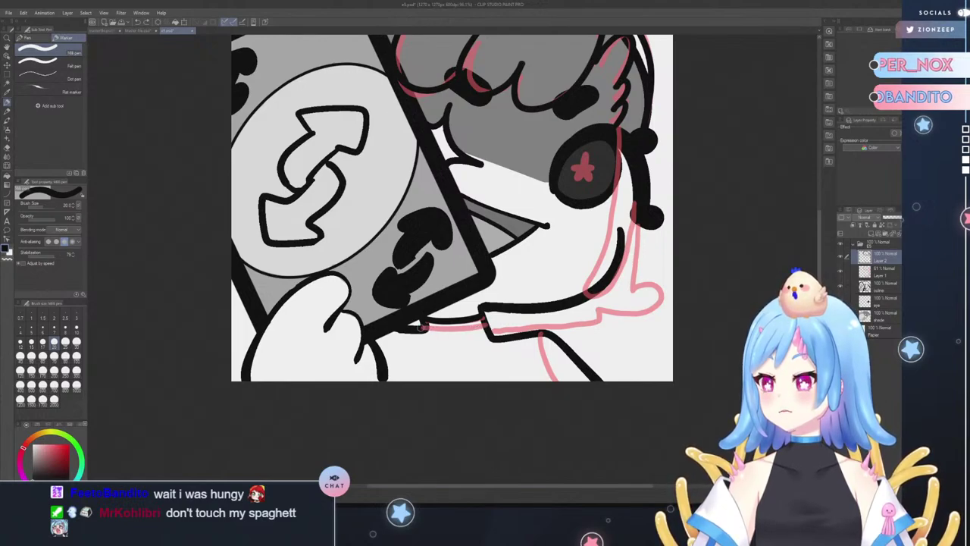
left_click_drag(422, 328, 487, 326)
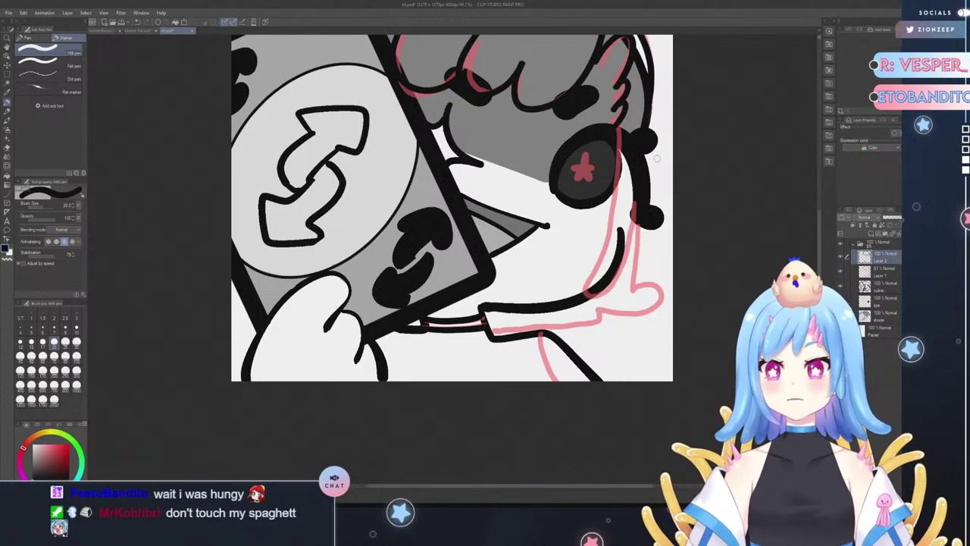
- Ink the back hair below the headphones, with its flicked-out tip and lower edge running in to the collar
left_click_drag(637, 225, 630, 299)
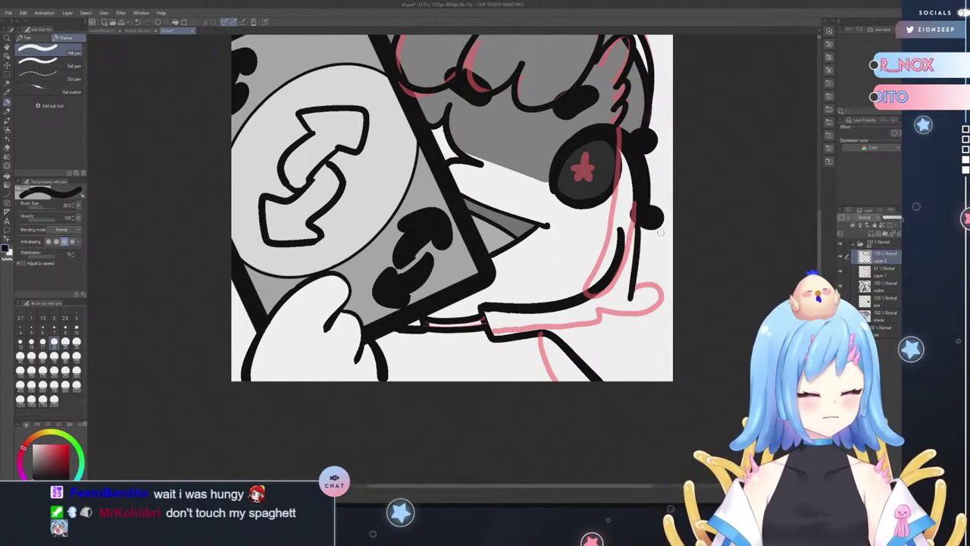
key("ctrl+z")
mouse_move(639, 224)
left_mouse_down()
mouse_move(634, 282)
mouse_move(665, 275)
mouse_move(664, 310)
mouse_move(649, 321)
mouse_move(603, 317)
mouse_move(599, 327)
mouse_move(542, 334)
left_mouse_up()
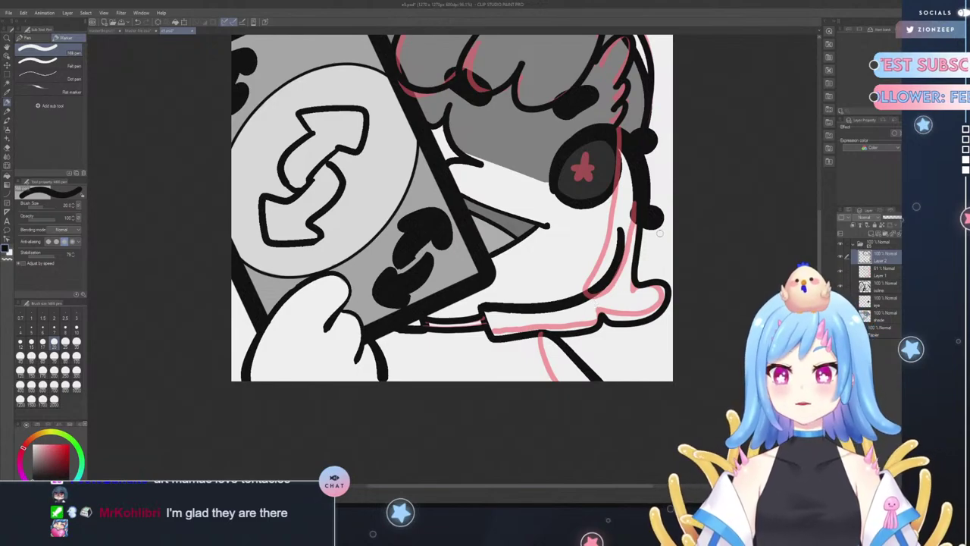
- Ink the side strand from the ear cup down the cheek and back up to the headphones, plus the short line below the collar
scroll(644, 177, "up", 2)
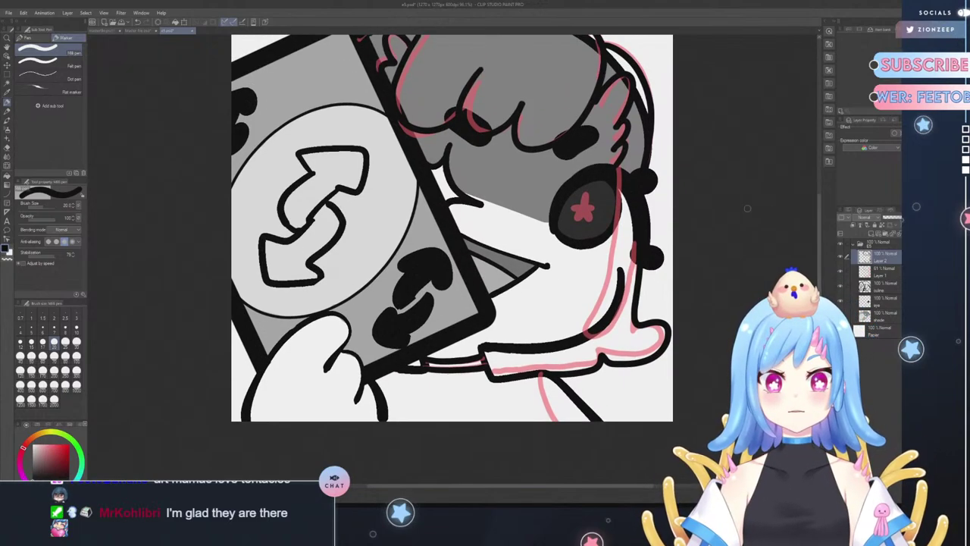
mouse_move(617, 166)
left_mouse_down()
mouse_move(603, 302)
mouse_move(582, 333)
mouse_move(591, 345)
mouse_move(624, 310)
mouse_move(629, 219)
left_mouse_up()
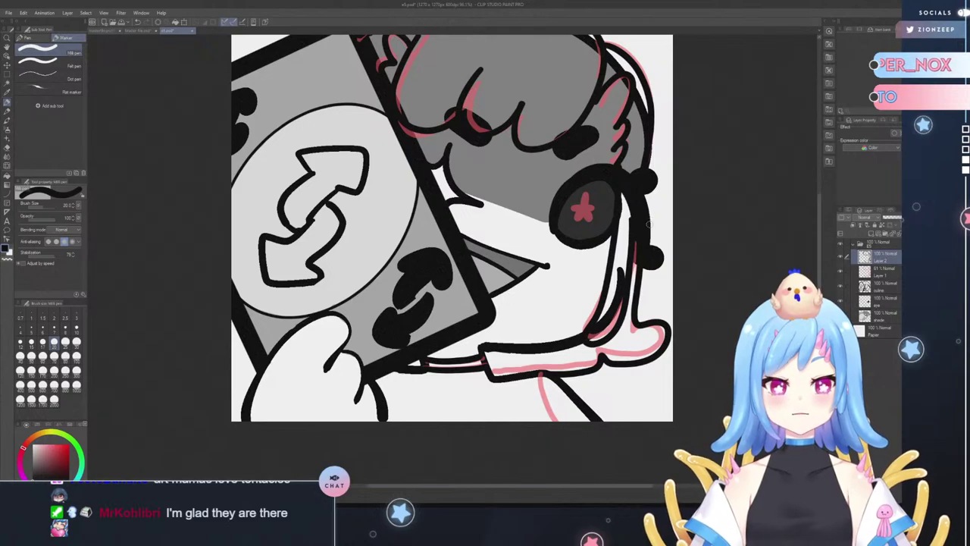
key("ctrl+z")
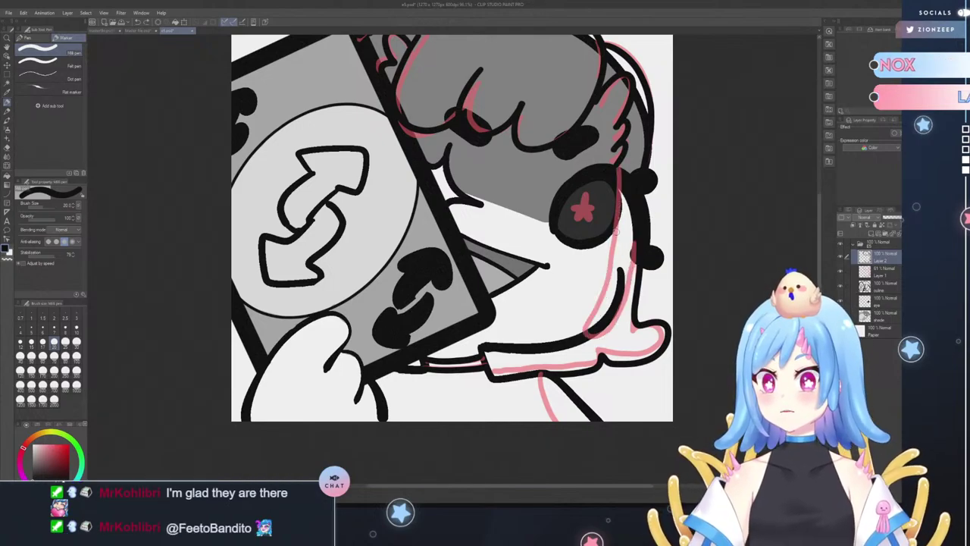
mouse_move(616, 218)
left_mouse_down()
mouse_move(588, 342)
mouse_move(623, 319)
mouse_move(631, 199)
mouse_move(648, 188)
mouse_move(610, 233)
mouse_move(582, 330)
mouse_move(594, 338)
mouse_move(620, 318)
mouse_move(636, 267)
left_mouse_up()
key("ctrl+z")
key("ctrl+z")
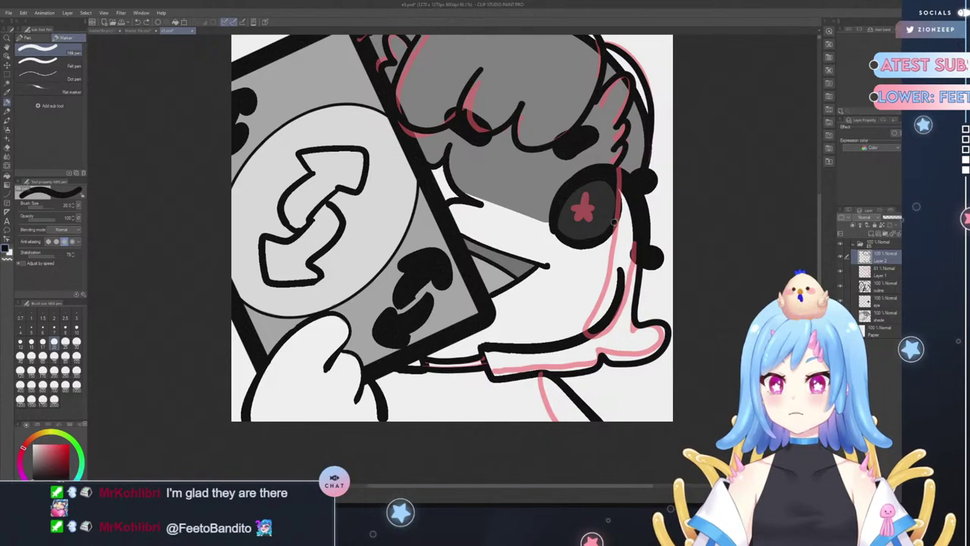
left_click_drag(616, 220, 588, 298)
key("ctrl+z")
mouse_move(617, 214)
left_mouse_down()
mouse_move(584, 320)
mouse_move(599, 327)
mouse_move(623, 316)
mouse_move(638, 250)
left_mouse_up()
key("ctrl+z")
mouse_move(615, 215)
left_mouse_down()
mouse_move(581, 310)
mouse_move(593, 326)
mouse_move(627, 296)
mouse_move(639, 231)
left_mouse_up()
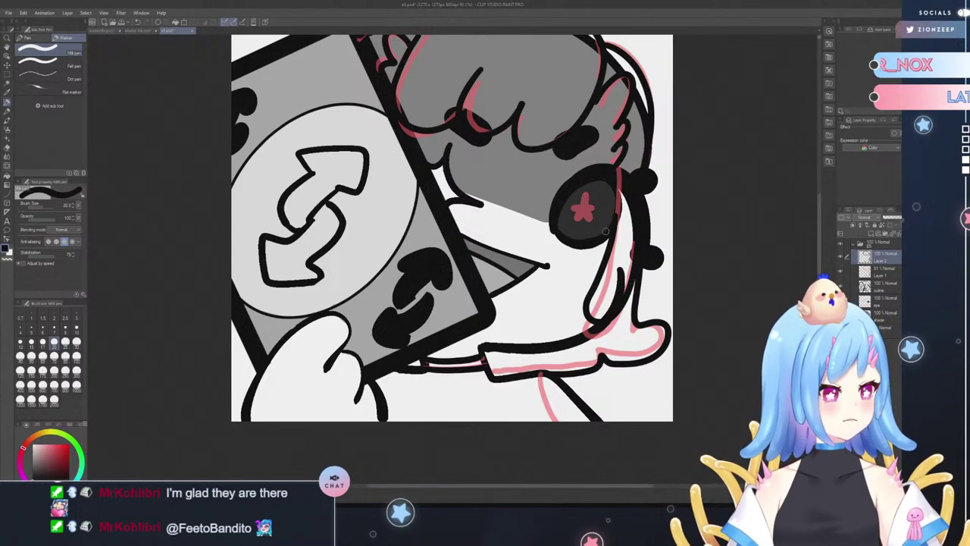
key("ctrl+z")
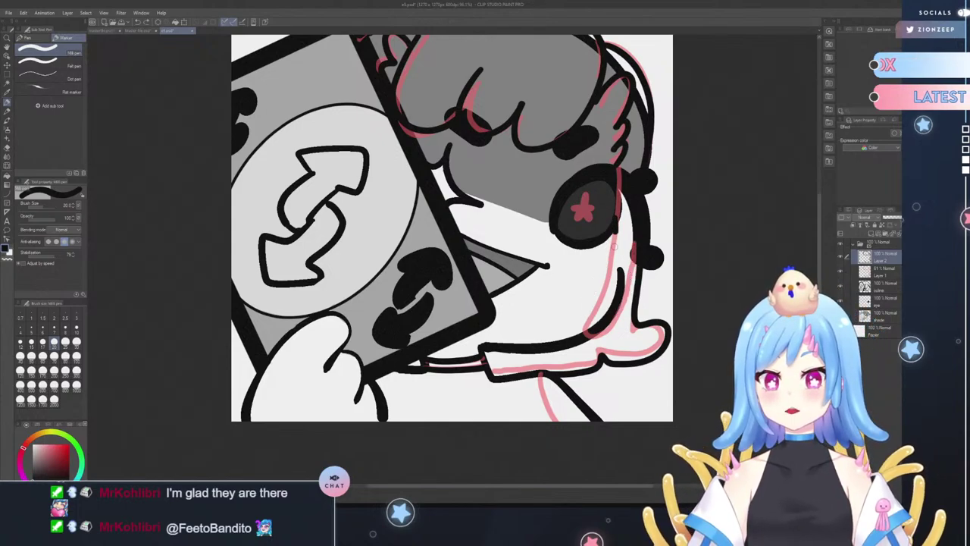
mouse_move(616, 216)
left_mouse_down()
mouse_move(603, 289)
mouse_move(578, 314)
mouse_move(580, 326)
mouse_move(605, 325)
mouse_move(618, 310)
mouse_move(640, 234)
left_mouse_up()
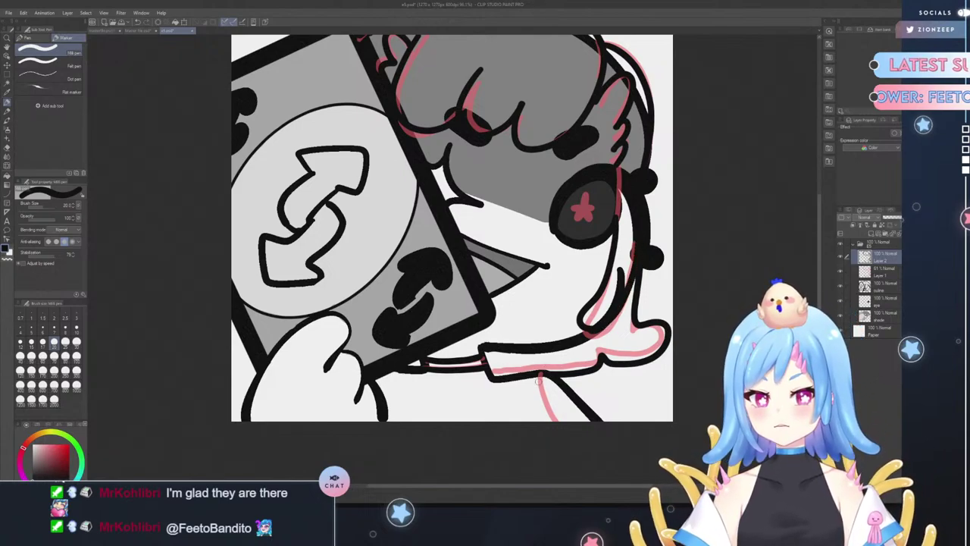
left_click_drag(536, 371, 558, 425)
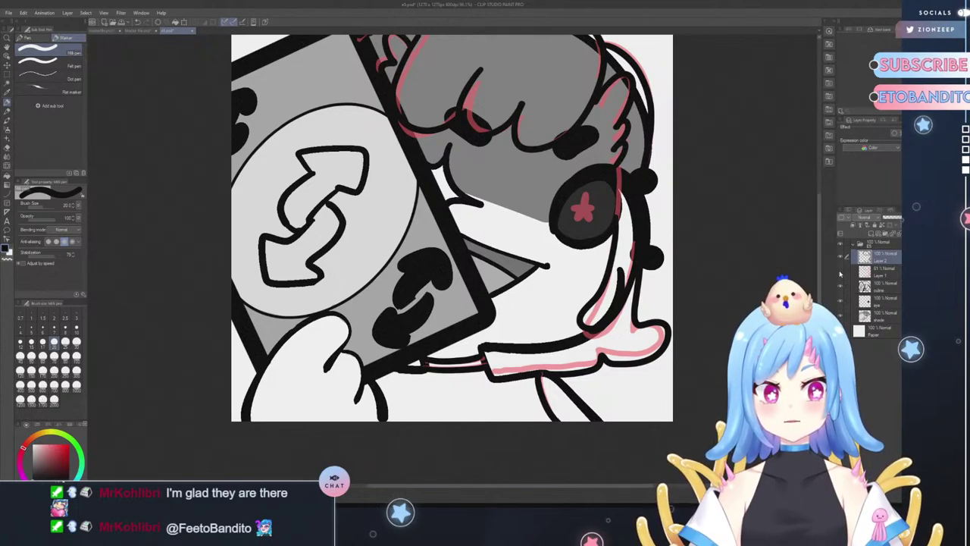
- Hide the pink sketch layer and erase the jaw line inside the side strand on the base outline layer with a size 30 eraser
left_click(838, 270)
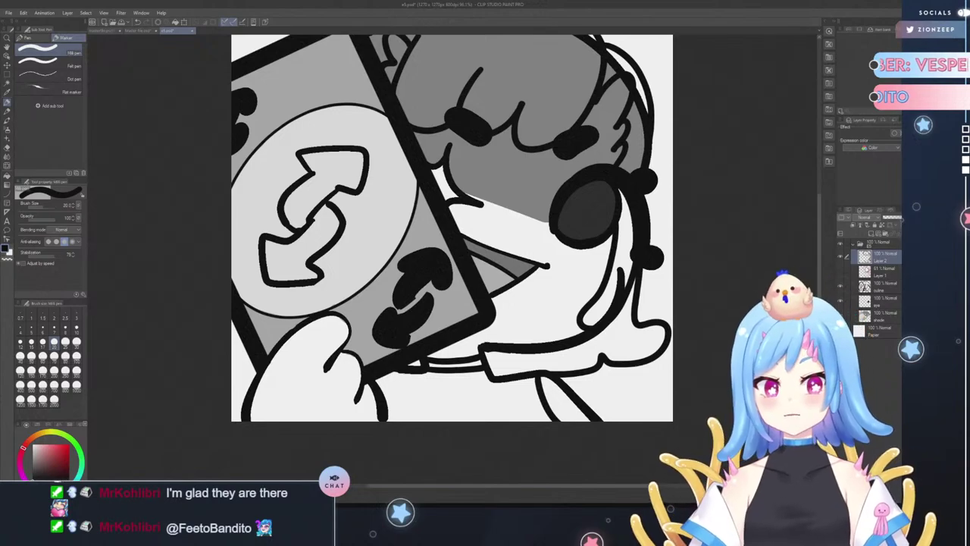
key("alt+[")
key("alt+[")
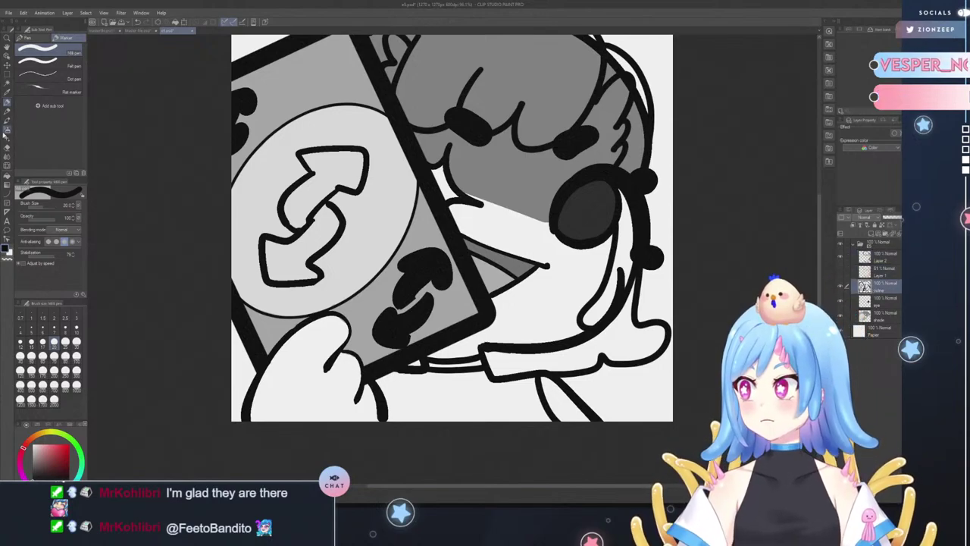
key("e")
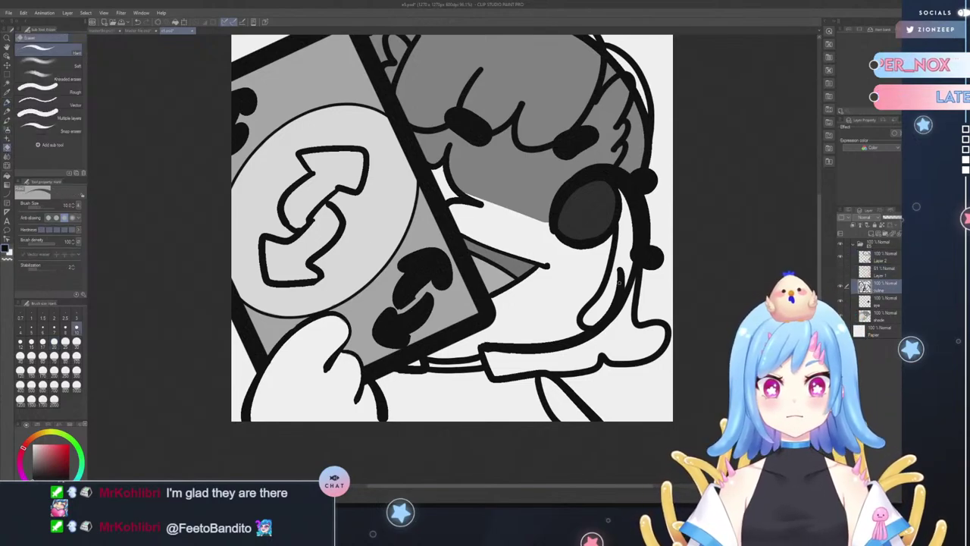
left_click(76, 342)
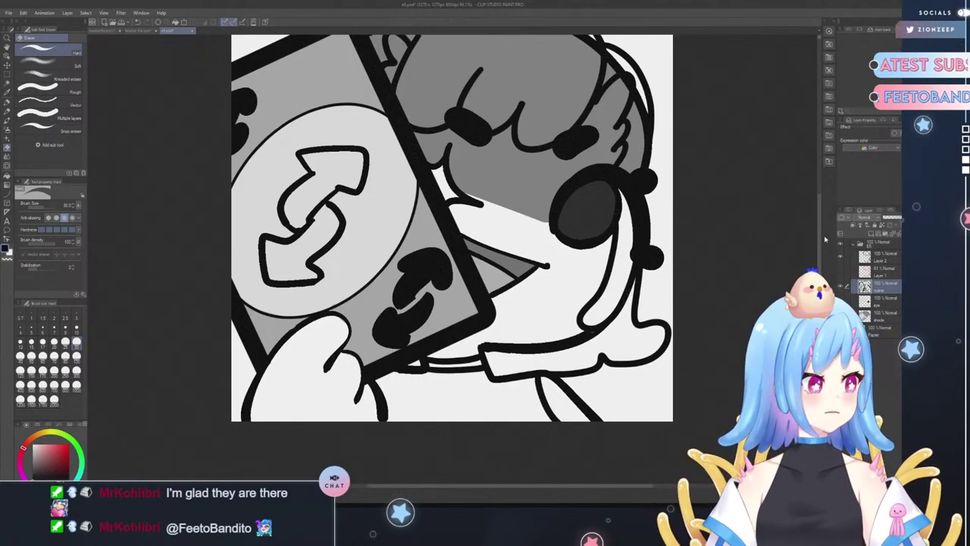
- Erase the old head outline between the card's corner and the crown, cleaning up beside the card with a size 10 eraser
left_click_drag(825, 240, 820, 170)
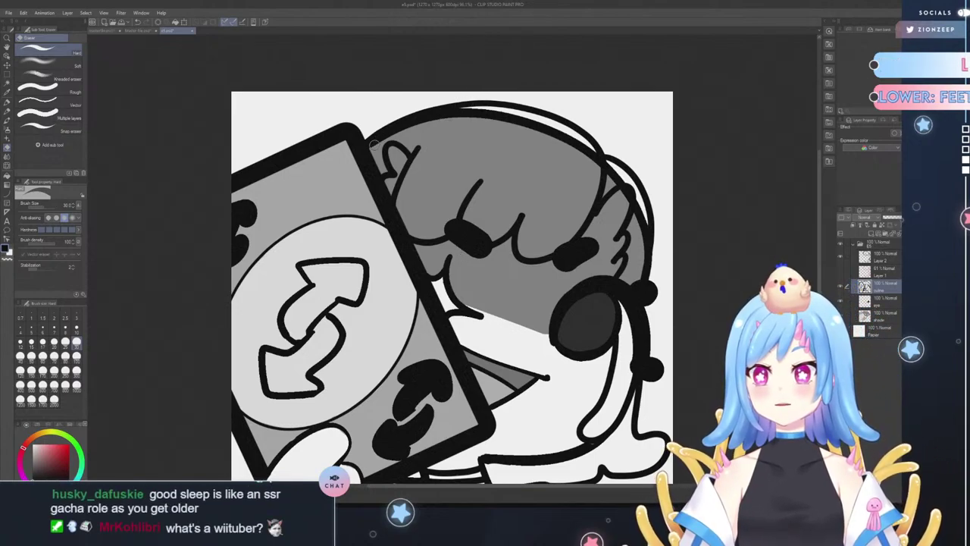
mouse_move(373, 141)
left_mouse_down()
mouse_move(484, 109)
mouse_move(410, 122)
mouse_move(441, 110)
mouse_move(507, 105)
mouse_move(401, 120)
mouse_move(375, 139)
mouse_move(452, 132)
left_mouse_up()
left_click(7, 38)
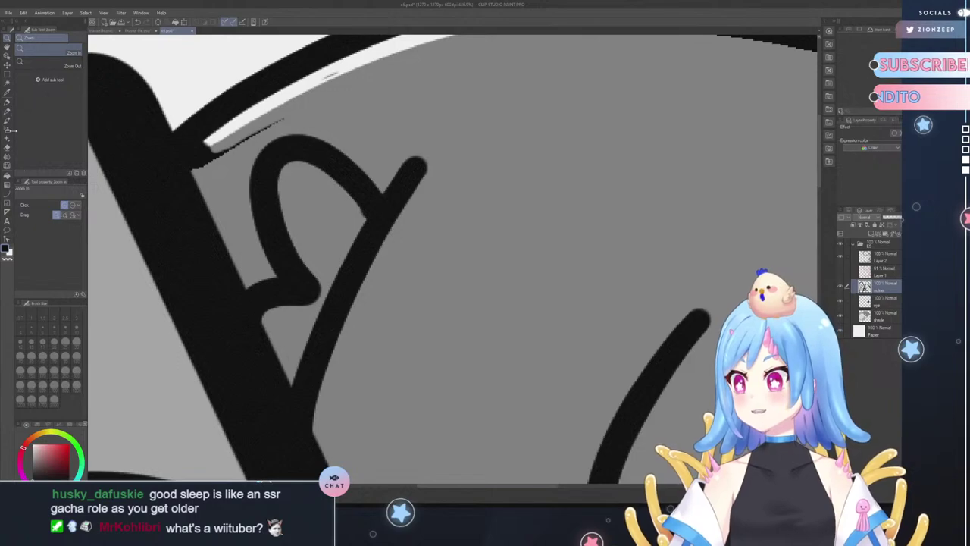
left_click(7, 149)
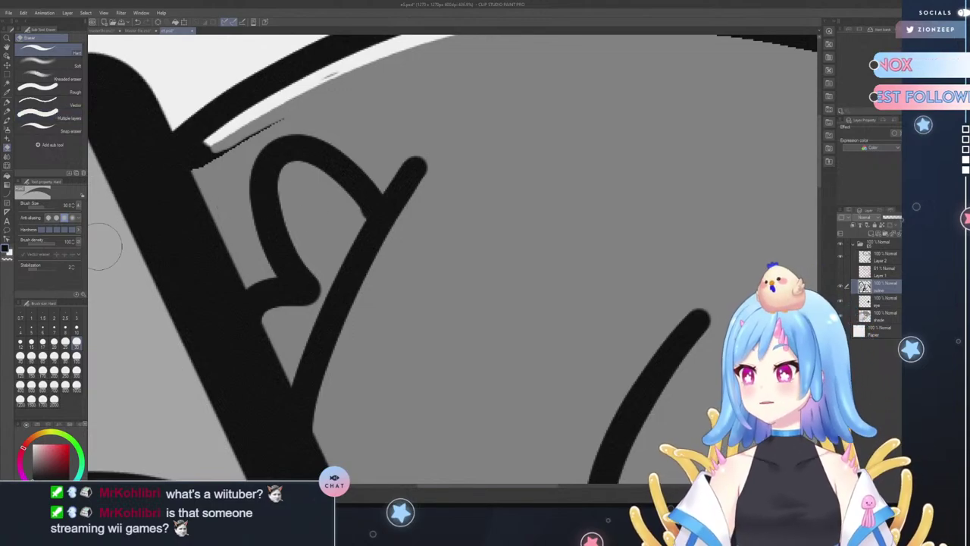
left_click(75, 328)
mouse_move(187, 145)
left_mouse_down()
mouse_move(200, 177)
mouse_move(180, 135)
mouse_move(216, 164)
mouse_move(191, 150)
mouse_move(197, 173)
mouse_move(194, 144)
mouse_move(238, 146)
mouse_move(219, 160)
left_mouse_up()
key("ctrl+z")
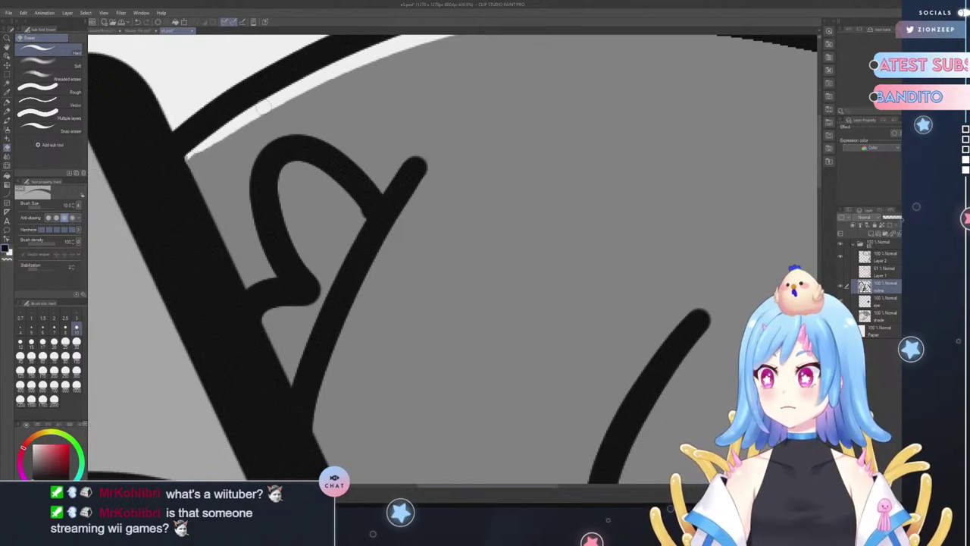
- Erase the rest of the old head outline over the crown up to the bangs with a size 30 eraser
left_click(7, 40)
left_click_drag(562, 206, 515, 204)
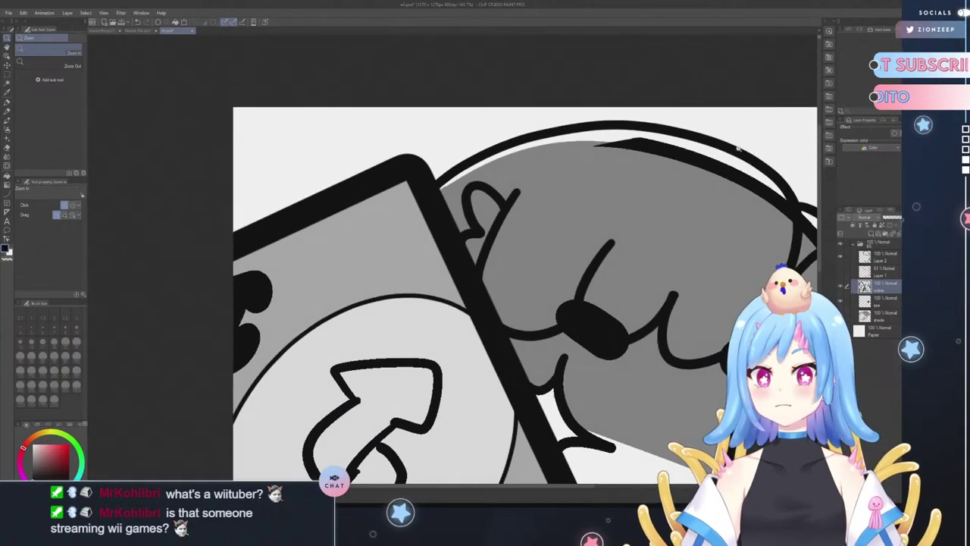
left_click_drag(744, 178, 712, 177)
left_click_drag(782, 212, 814, 202)
left_click_drag(775, 163, 789, 153)
scroll(788, 152, "up", 2)
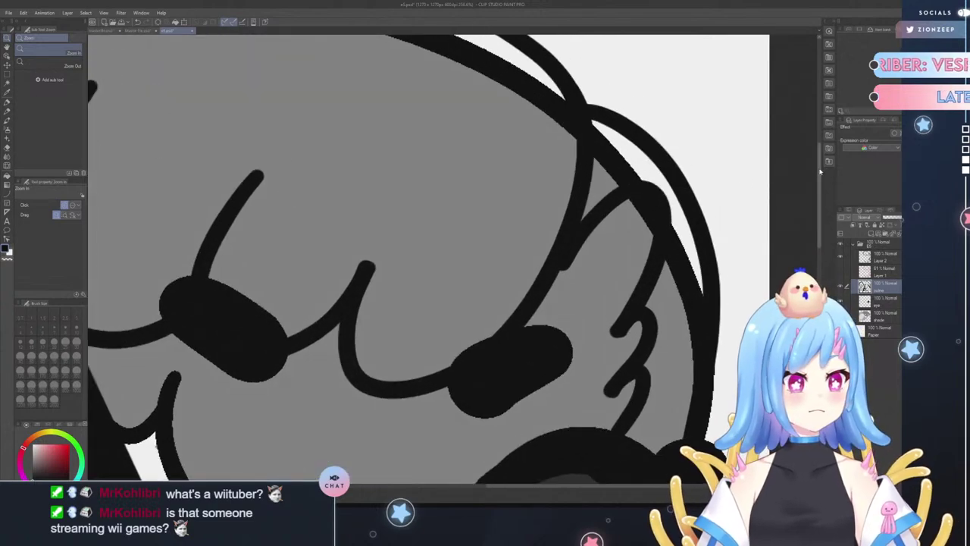
scroll(758, 173, "up", 2)
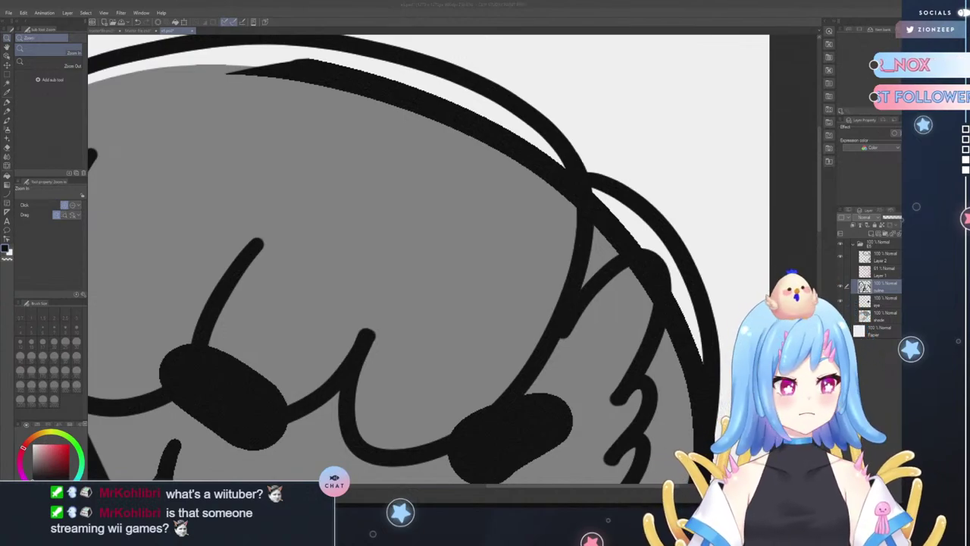
left_click(7, 147)
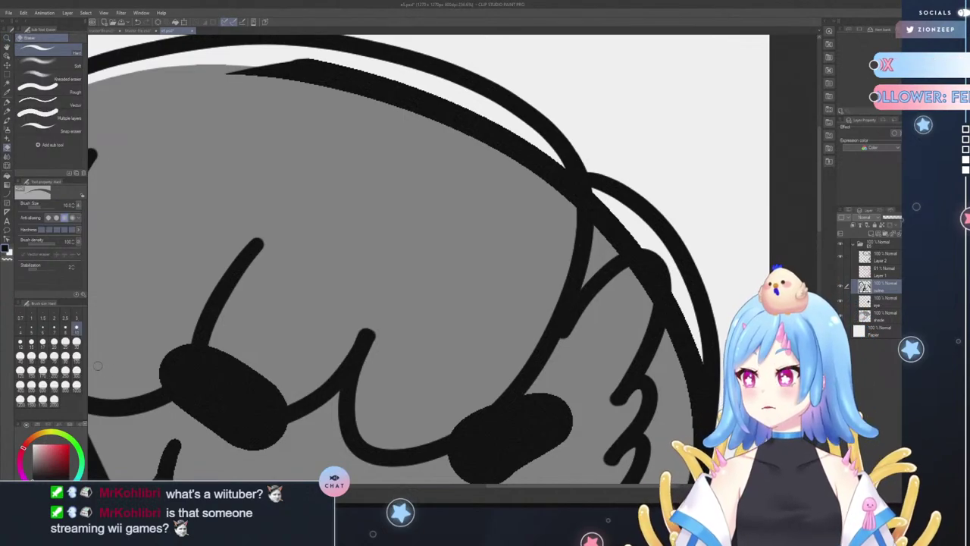
mouse_move(576, 183)
left_mouse_down()
mouse_move(571, 209)
mouse_move(561, 174)
mouse_move(559, 185)
mouse_move(445, 129)
mouse_move(231, 77)
mouse_move(292, 60)
mouse_move(528, 142)
left_mouse_up()
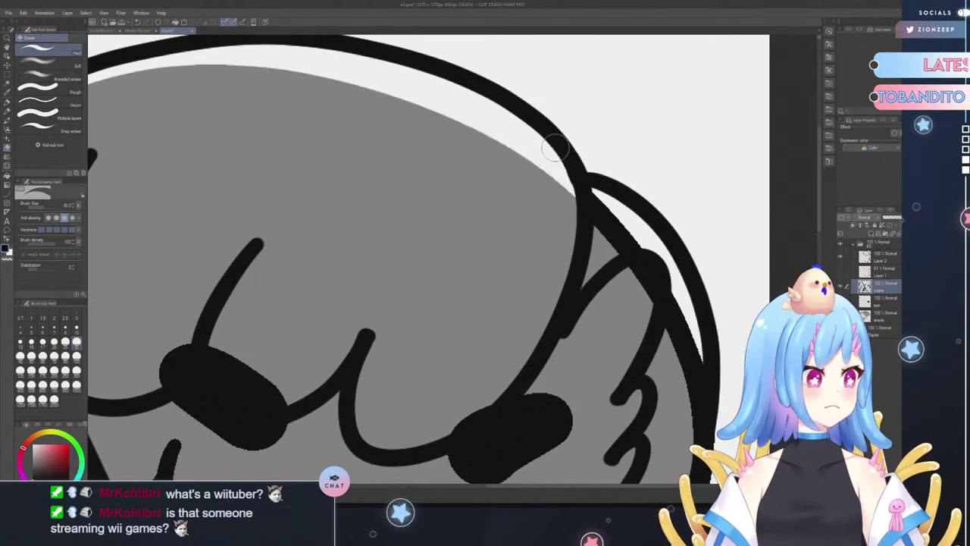
- Erase the old head outline behind the side tuft, from the bangs down to the new back-hair contour
scroll(825, 245, "down", 3)
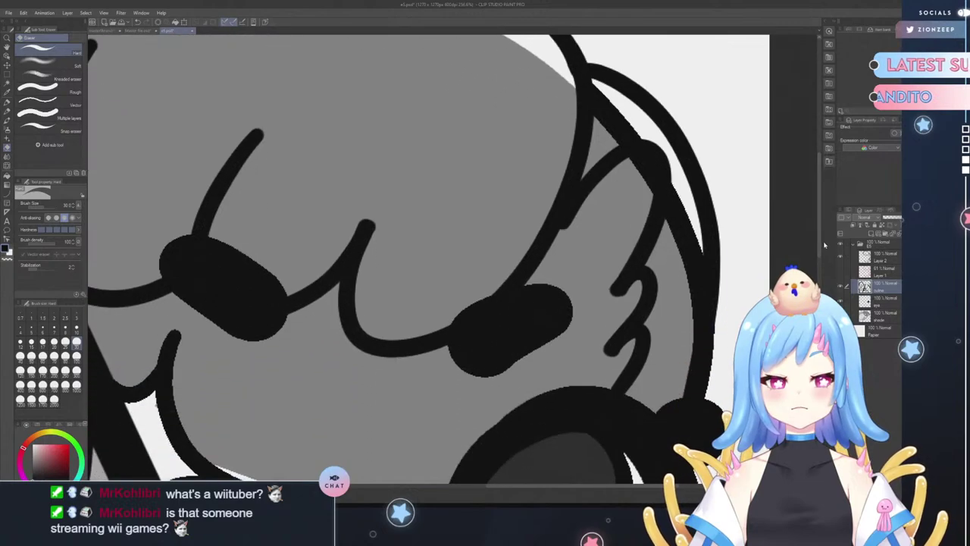
mouse_move(595, 93)
left_mouse_down()
mouse_move(616, 139)
mouse_move(594, 97)
mouse_move(599, 110)
mouse_move(606, 97)
mouse_move(655, 178)
mouse_move(638, 130)
mouse_move(689, 241)
mouse_move(689, 307)
mouse_move(695, 288)
mouse_move(682, 330)
left_mouse_up()
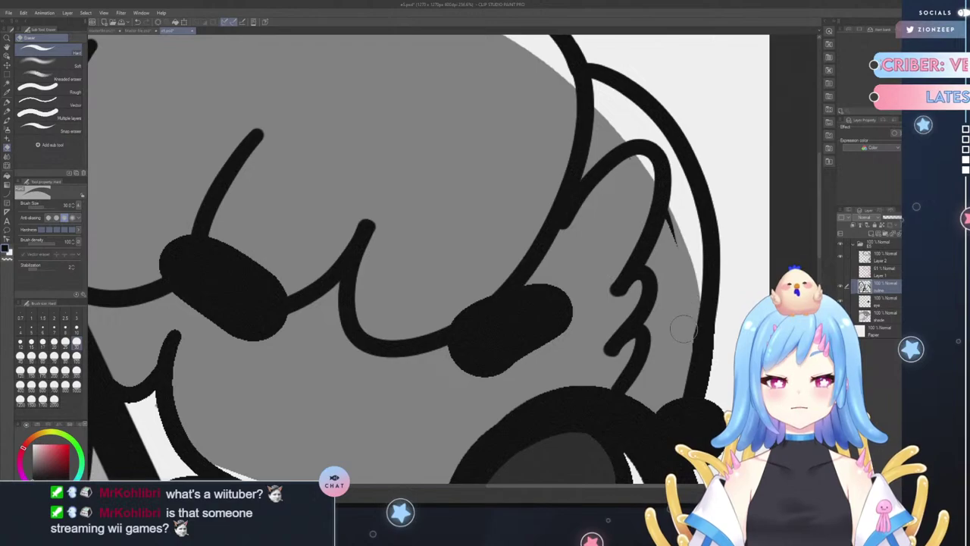
mouse_move(691, 295)
left_mouse_down()
mouse_move(671, 266)
mouse_move(663, 186)
left_mouse_up()
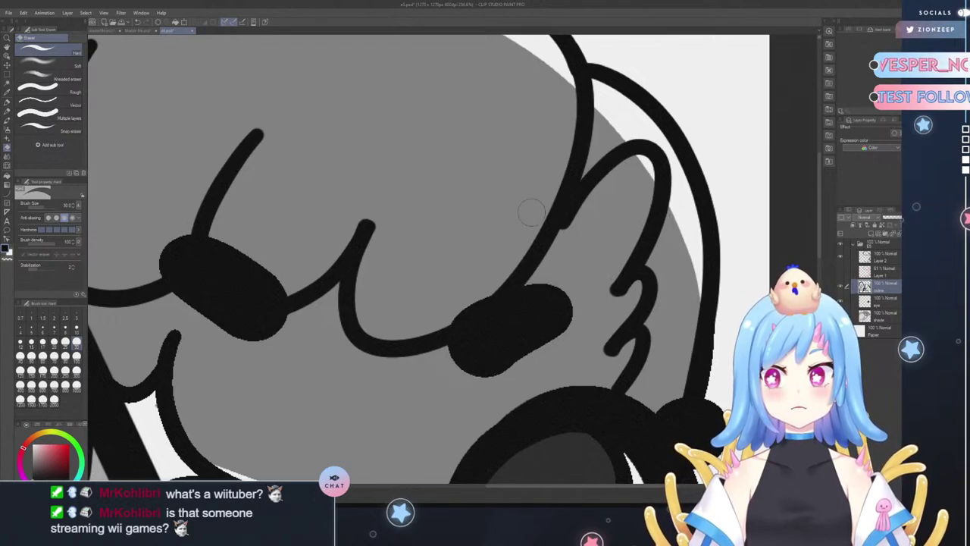
left_click(7, 38)
left_click_drag(415, 255, 394, 303)
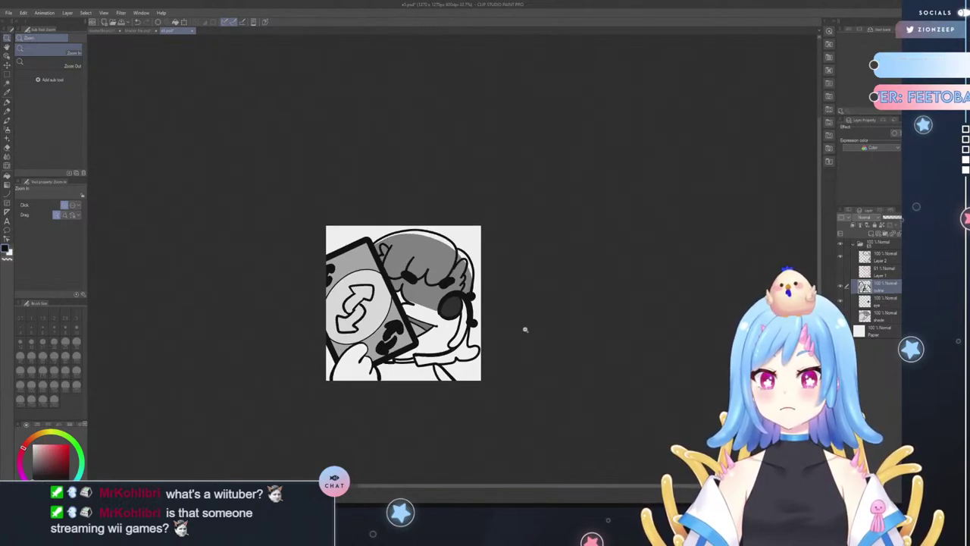
scroll(531, 325, "up", 5)
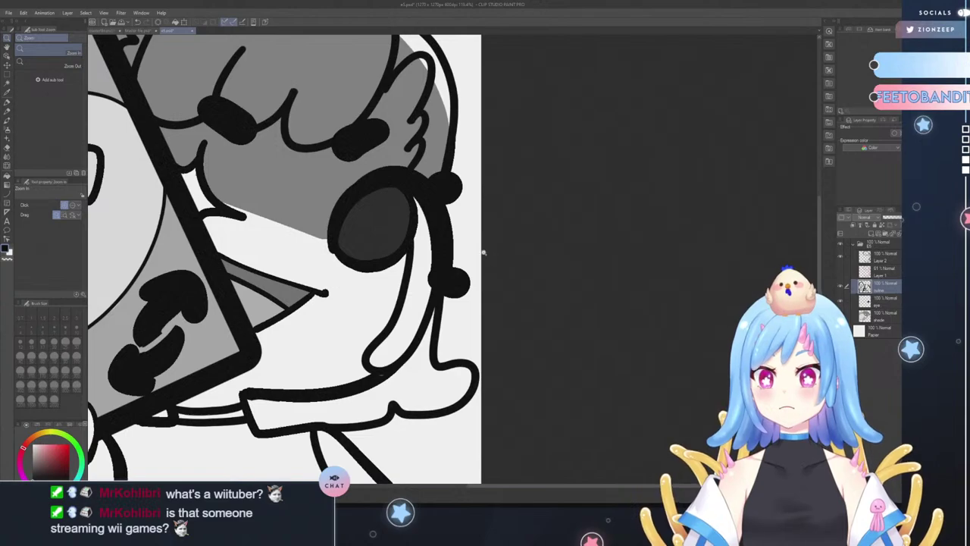
scroll(482, 256, "down", 6)
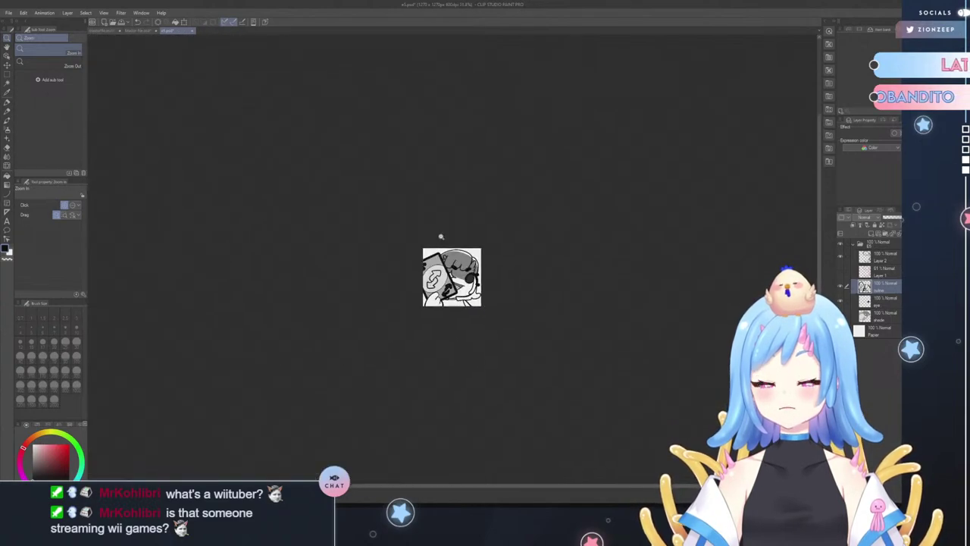
scroll(454, 227, "up", 2)
scroll(466, 125, "up", 3)
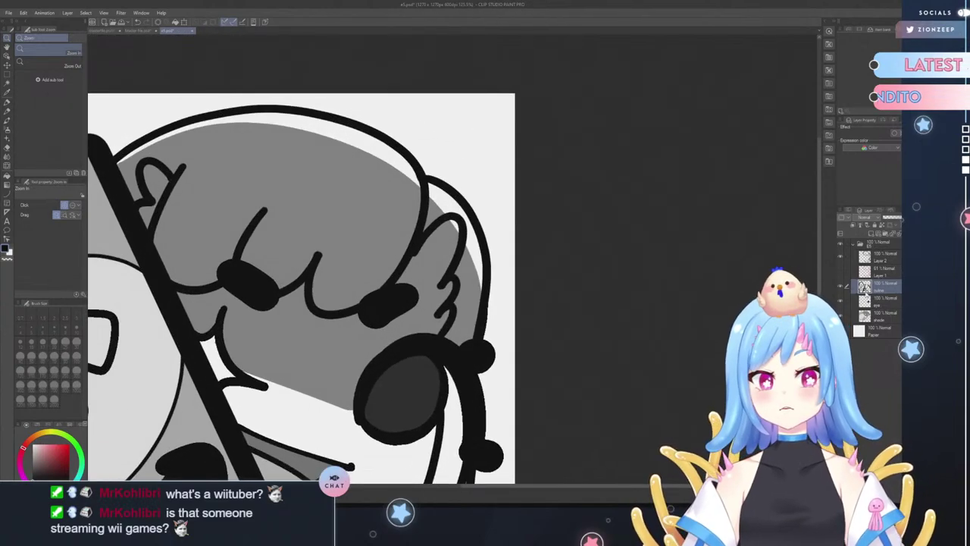
- Erase the back-hair contour behind the side tuft on Layer 2 with a size 30 eraser, clearing its leftover sliver on the outline layer
left_click(879, 253)
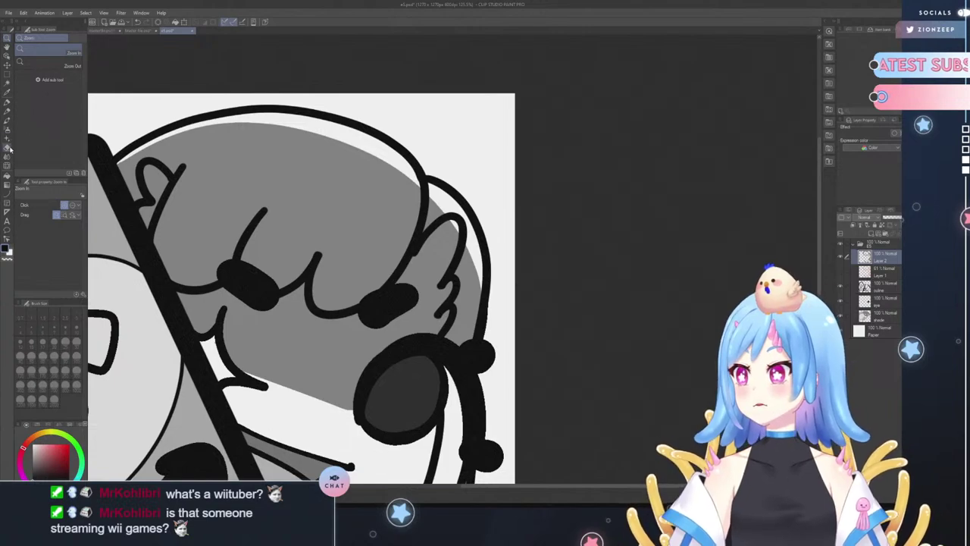
left_click(7, 148)
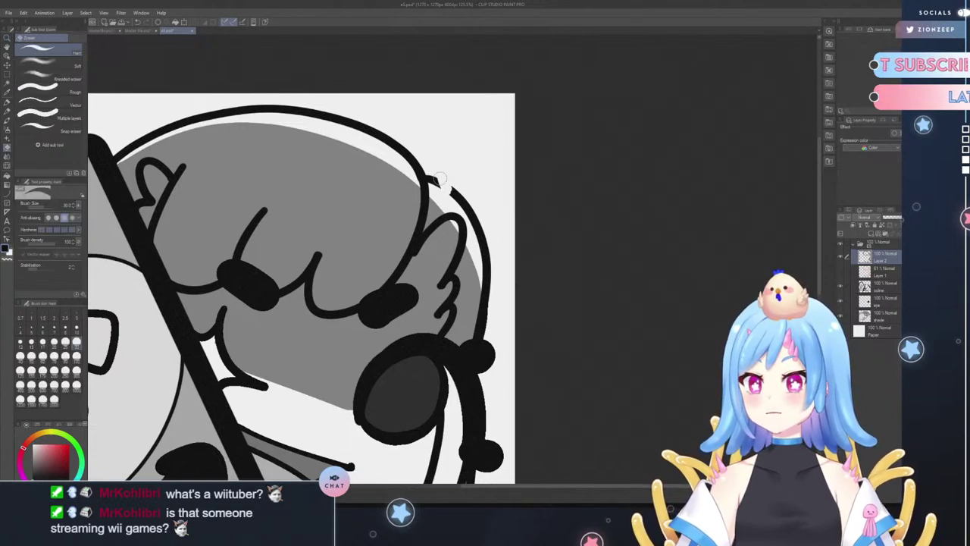
left_click_drag(438, 180, 429, 168)
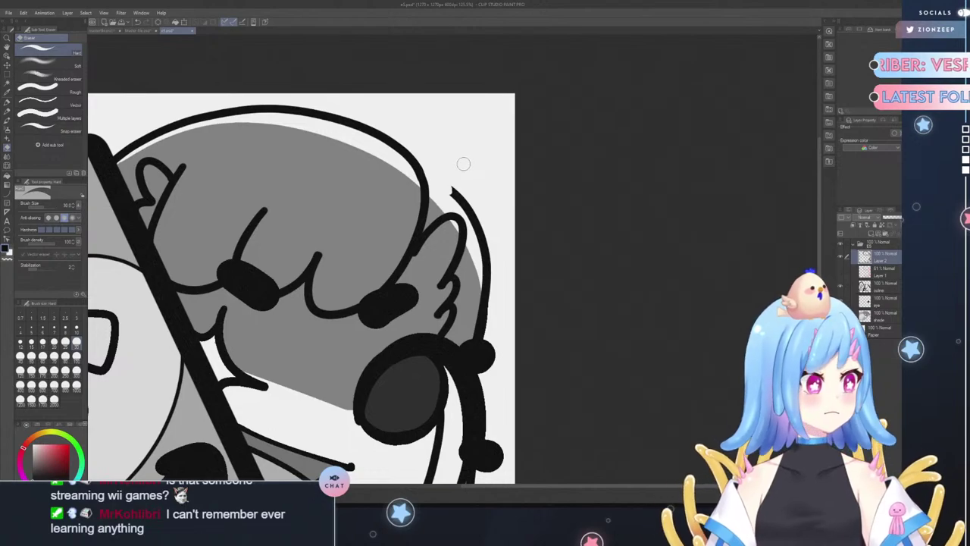
mouse_move(453, 186)
left_mouse_down()
mouse_move(496, 222)
mouse_move(463, 207)
mouse_move(487, 254)
mouse_move(494, 295)
mouse_move(479, 326)
left_mouse_up()
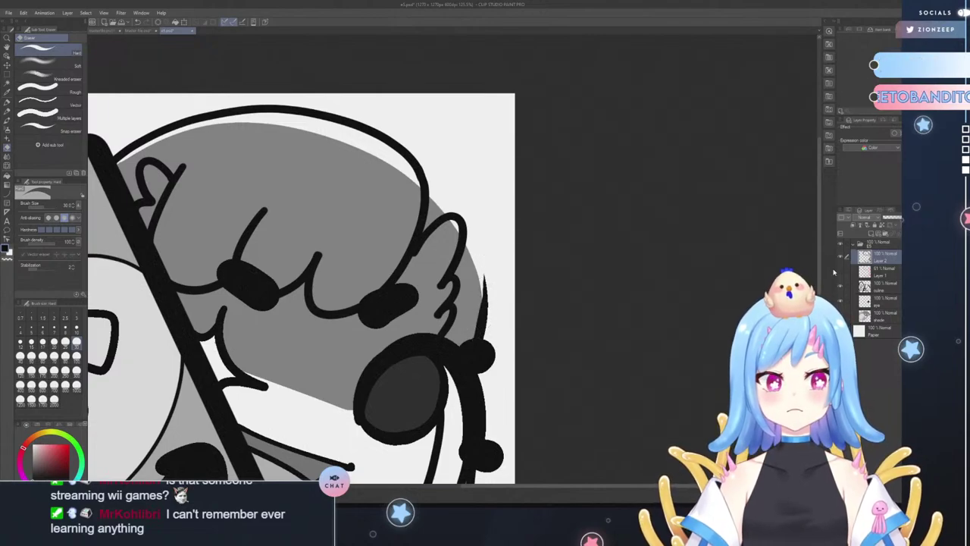
left_click(881, 285)
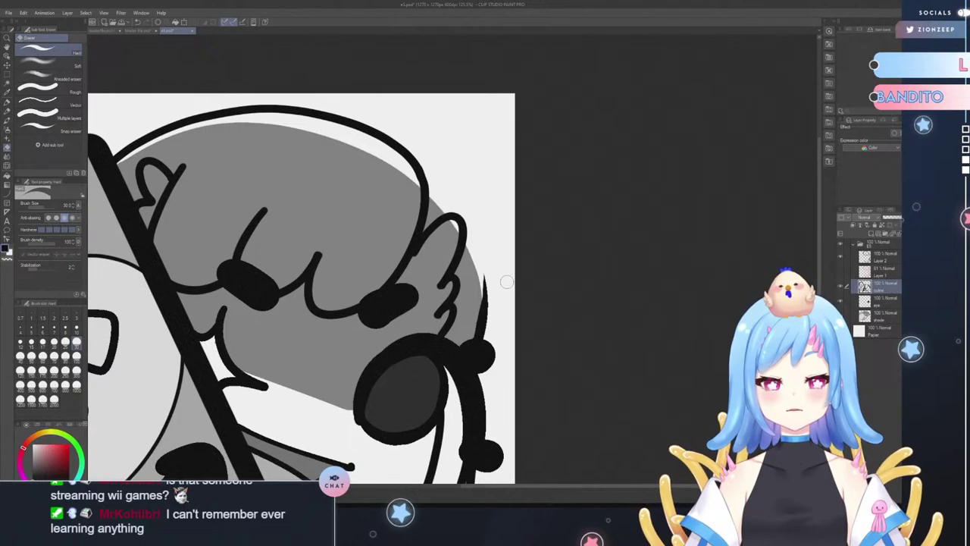
mouse_move(485, 286)
left_mouse_down()
mouse_move(496, 321)
mouse_move(479, 333)
left_mouse_up()
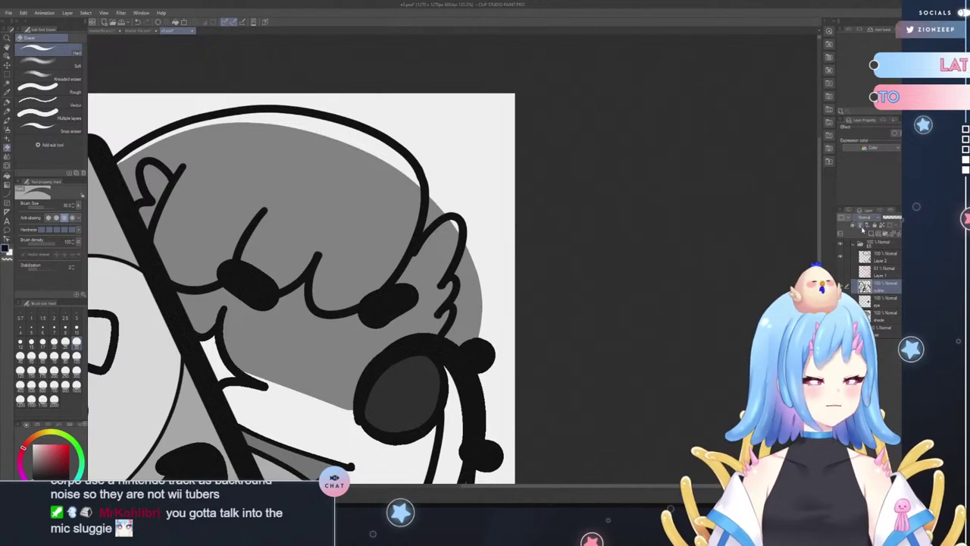
- Add a new layer above Layer 2 and switch to the size 20 marker pen for redrawing the back-hair contour
left_click(870, 259)
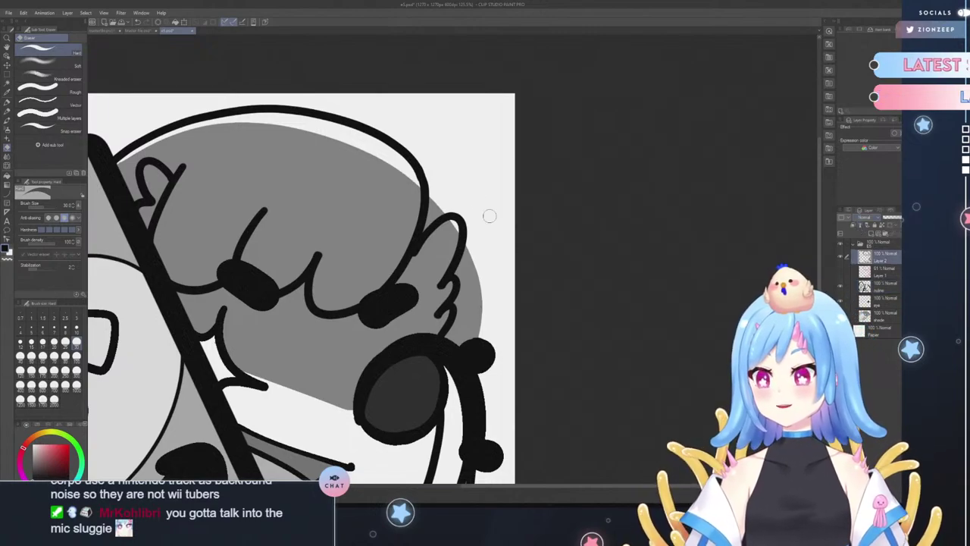
left_click(869, 234)
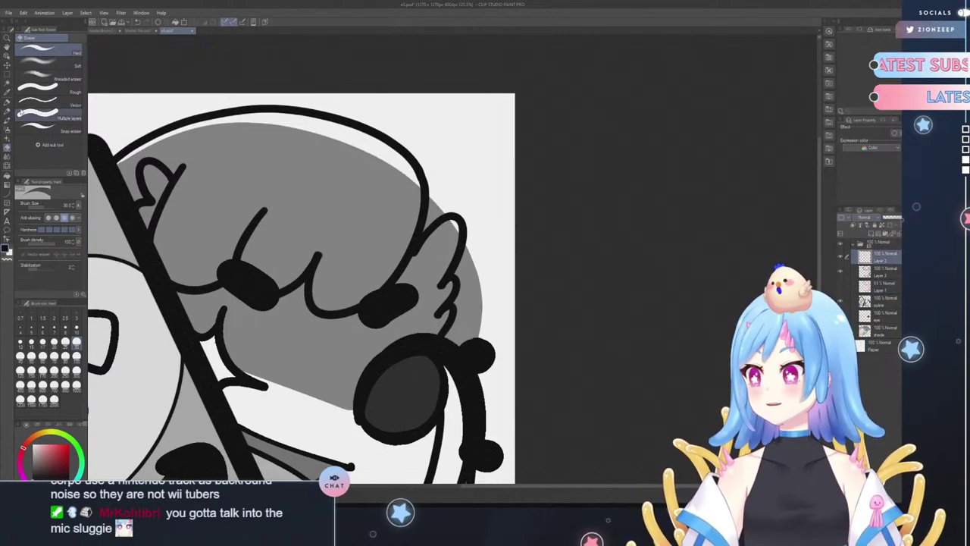
left_click(7, 102)
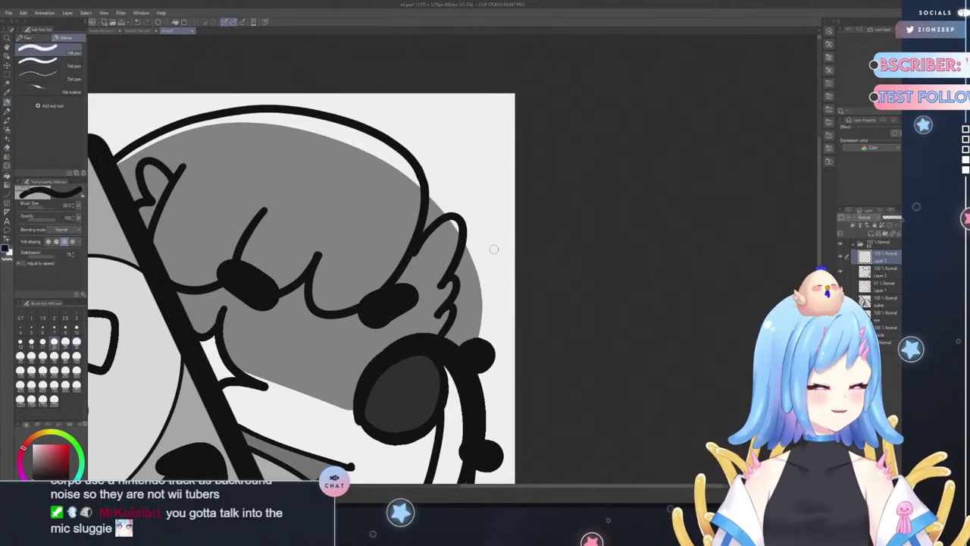
- Try inking the back-hair contour in black from the bangs, around the side tuft, down to the upper black bead
mouse_move(424, 194)
left_mouse_down()
mouse_move(481, 266)
mouse_move(483, 344)
left_mouse_up()
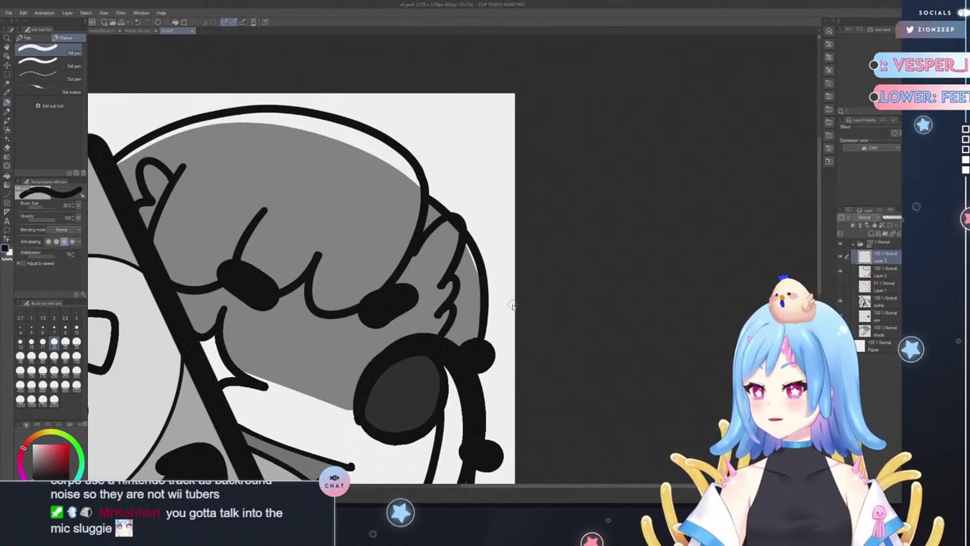
key("ctrl+z")
scroll(788, 227, "down", 2)
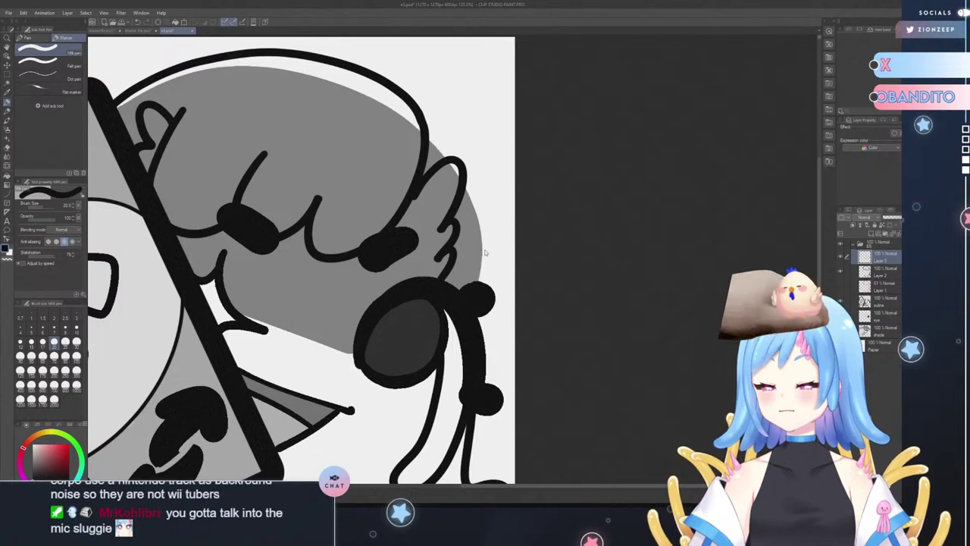
mouse_move(476, 286)
left_mouse_down()
mouse_move(476, 215)
mouse_move(451, 151)
mouse_move(422, 135)
mouse_move(467, 177)
mouse_move(487, 229)
mouse_move(469, 337)
left_mouse_up()
key("ctrl+z")
key("ctrl+z")
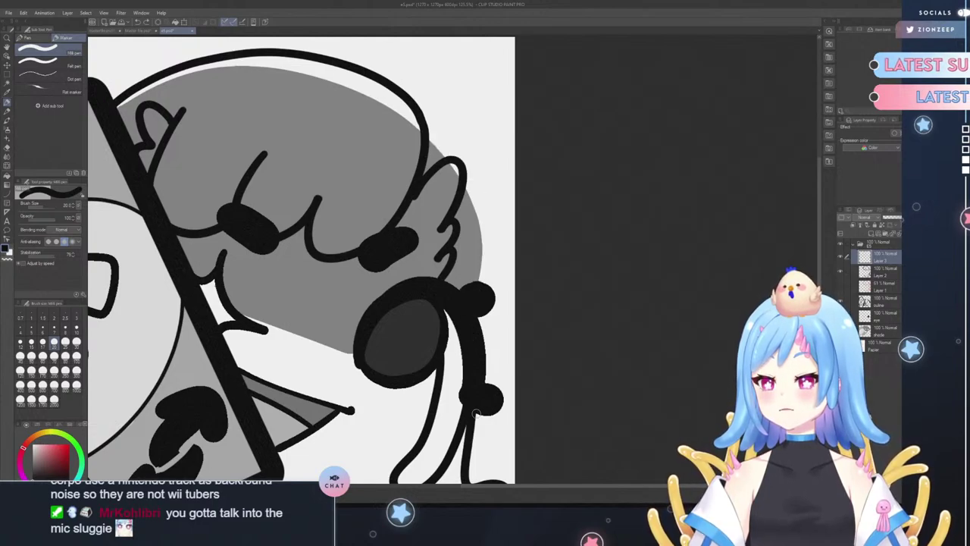
mouse_move(470, 408)
left_mouse_down()
mouse_move(485, 210)
mouse_move(466, 169)
mouse_move(425, 137)
mouse_move(473, 177)
mouse_move(479, 259)
left_mouse_up()
key("ctrl+z")
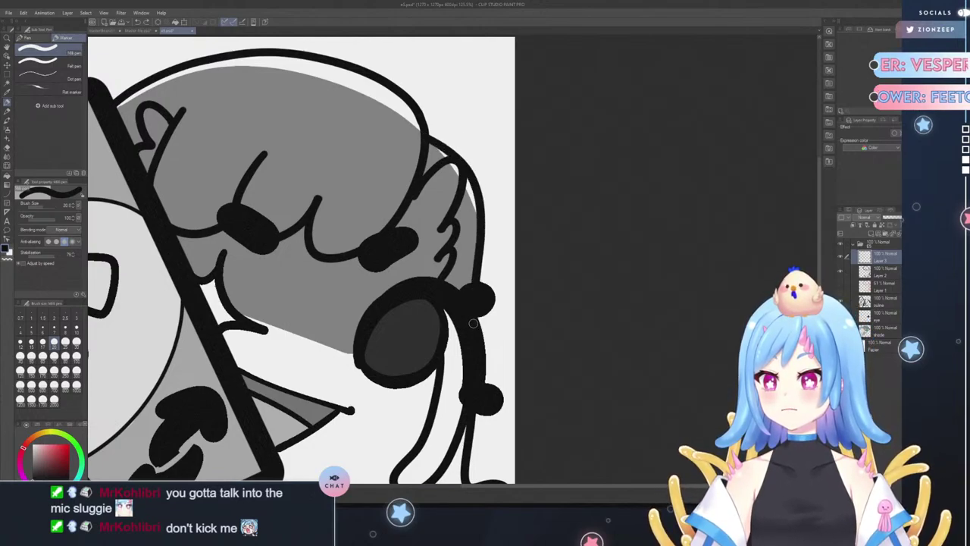
key("ctrl+z")
mouse_move(429, 135)
left_mouse_down()
mouse_move(471, 180)
mouse_move(481, 282)
left_mouse_up()
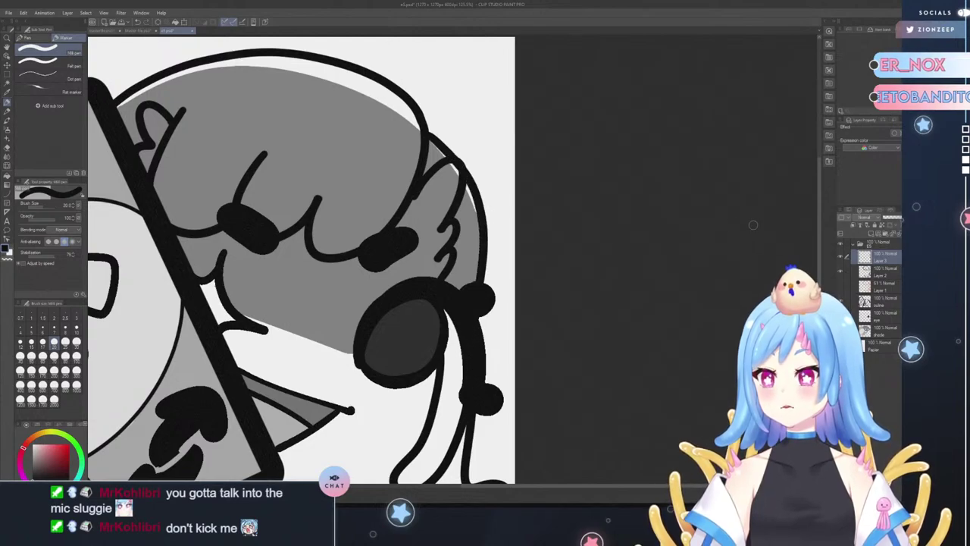
key("ctrl+z")
mouse_move(428, 134)
left_mouse_down()
mouse_move(473, 174)
mouse_move(479, 334)
left_mouse_up()
key("ctrl+z")
mouse_move(426, 134)
left_mouse_down()
mouse_move(458, 152)
mouse_move(484, 197)
mouse_move(476, 277)
left_mouse_up()
key("ctrl+z")
mouse_move(425, 144)
left_mouse_down()
mouse_move(485, 187)
mouse_move(484, 275)
left_mouse_up()
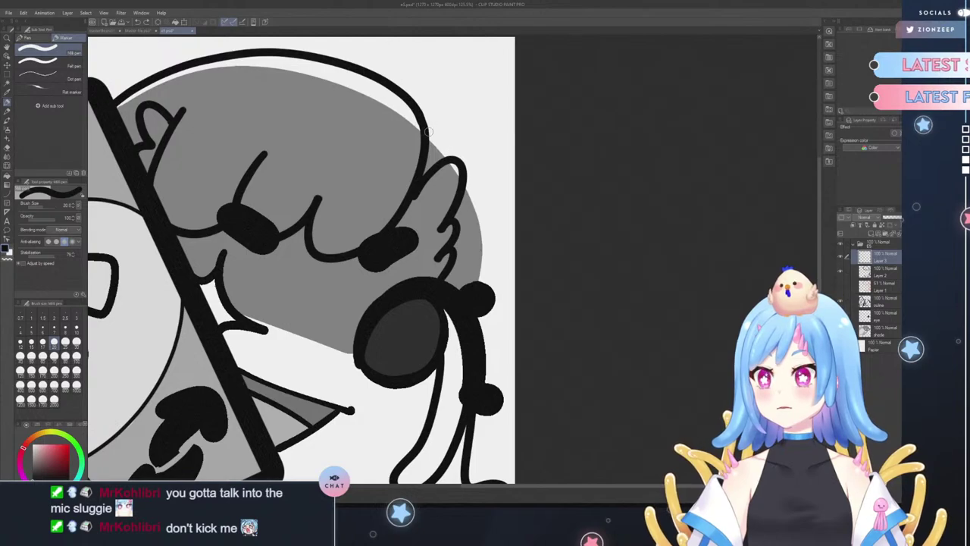
mouse_move(423, 122)
left_mouse_down()
mouse_move(470, 151)
mouse_move(485, 187)
left_mouse_up()
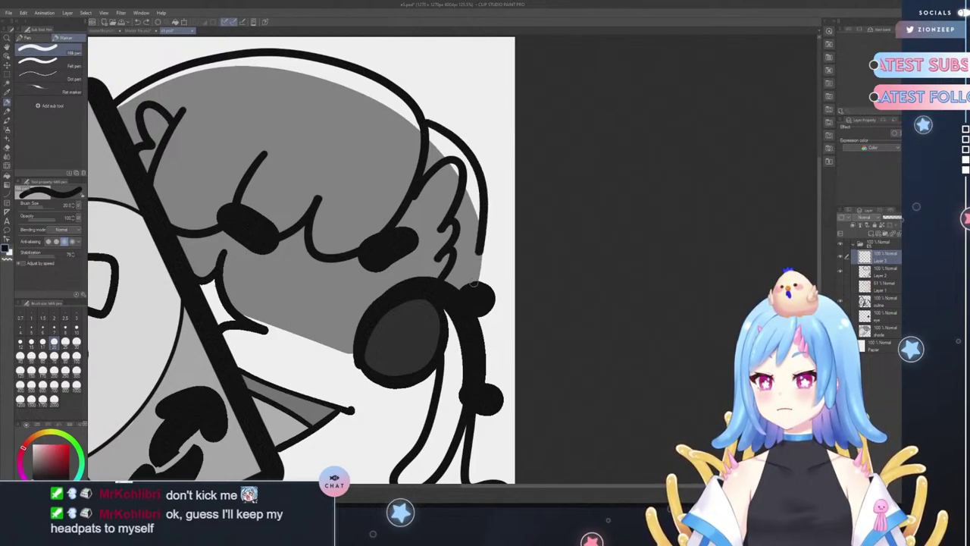
key("ctrl+z")
- Ink a trial back-hair contour bulging outside the side tuft, check it at reduced size, and erase it with the size 30 eraser
mouse_move(426, 124)
left_mouse_down()
mouse_move(471, 154)
mouse_move(481, 212)
mouse_move(474, 344)
left_mouse_up()
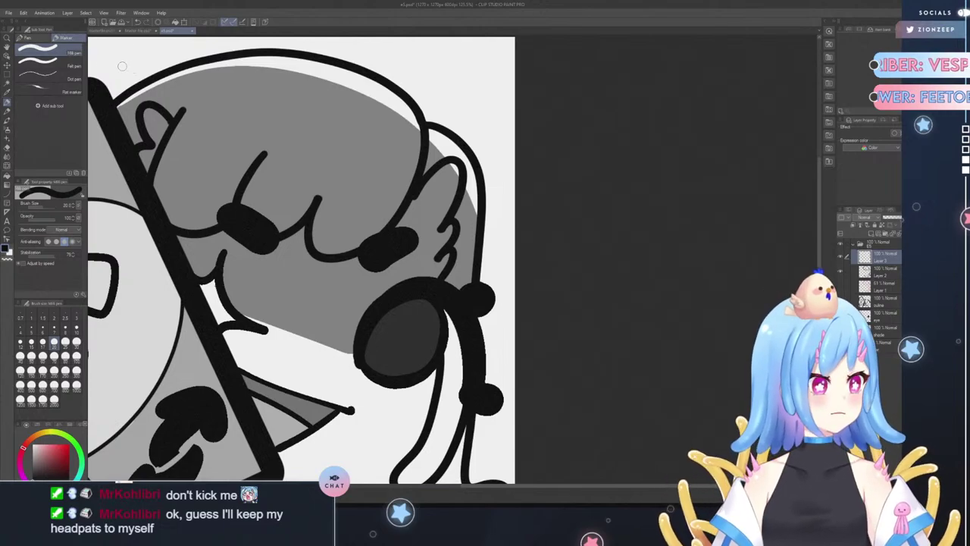
left_click(8, 37)
left_click_drag(424, 258, 342, 258)
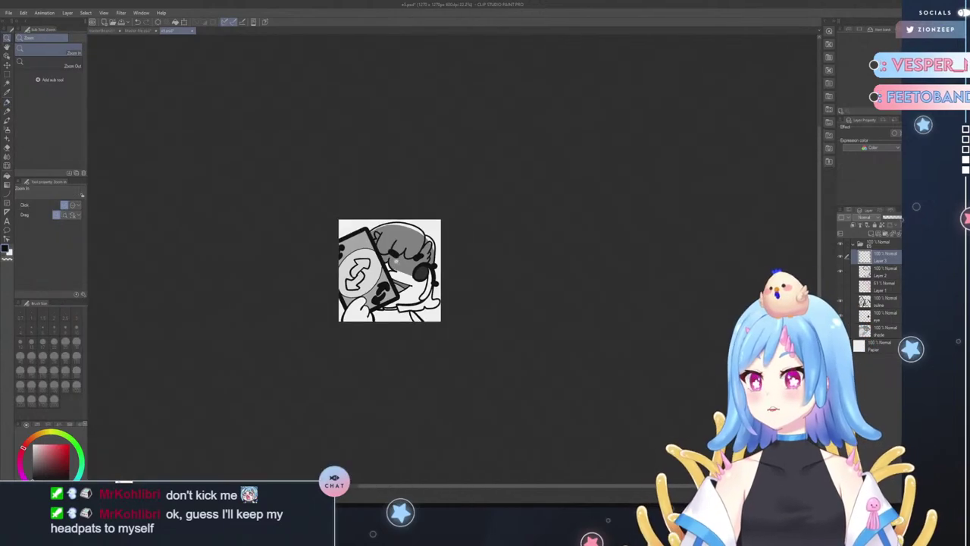
left_click(444, 299)
left_click_drag(444, 300, 458, 269)
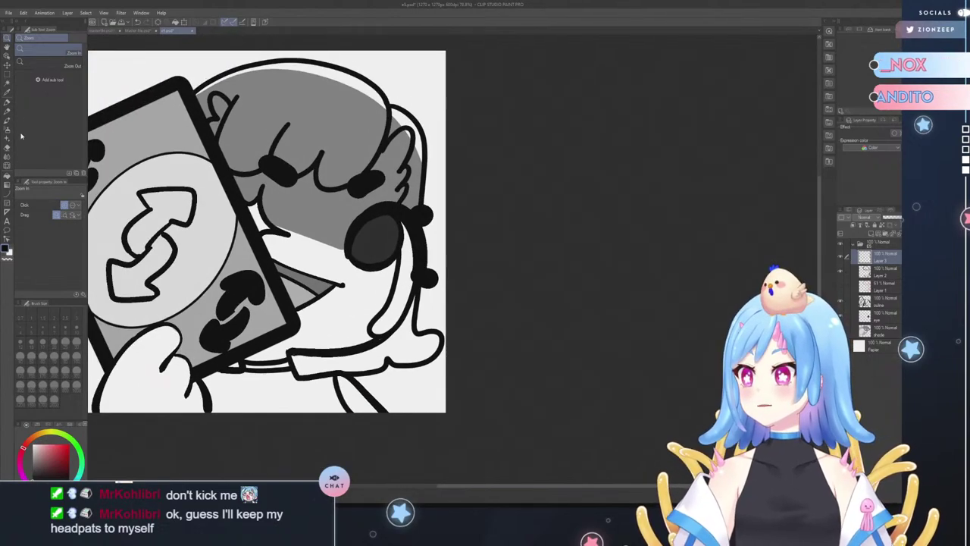
left_click(8, 149)
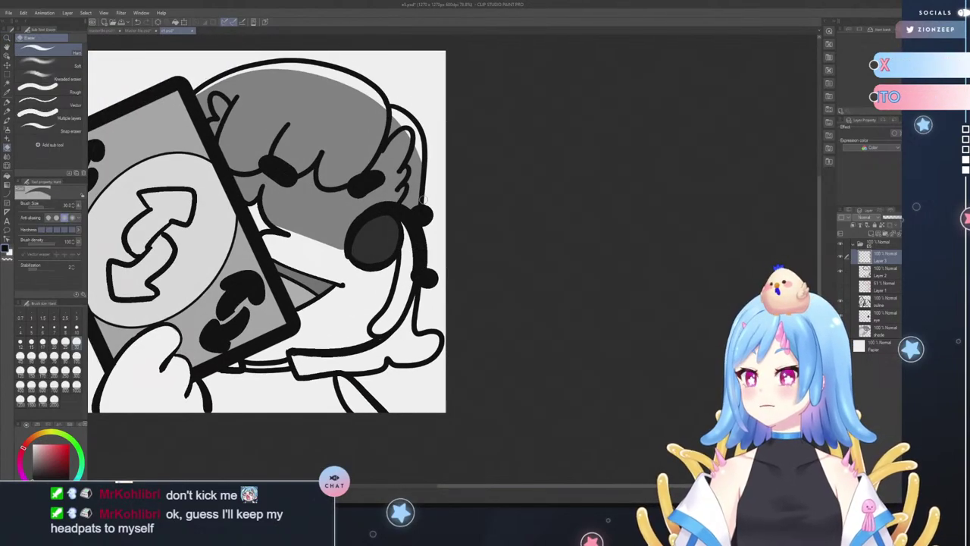
mouse_move(428, 171)
left_mouse_down()
mouse_move(418, 125)
mouse_move(402, 112)
left_mouse_up()
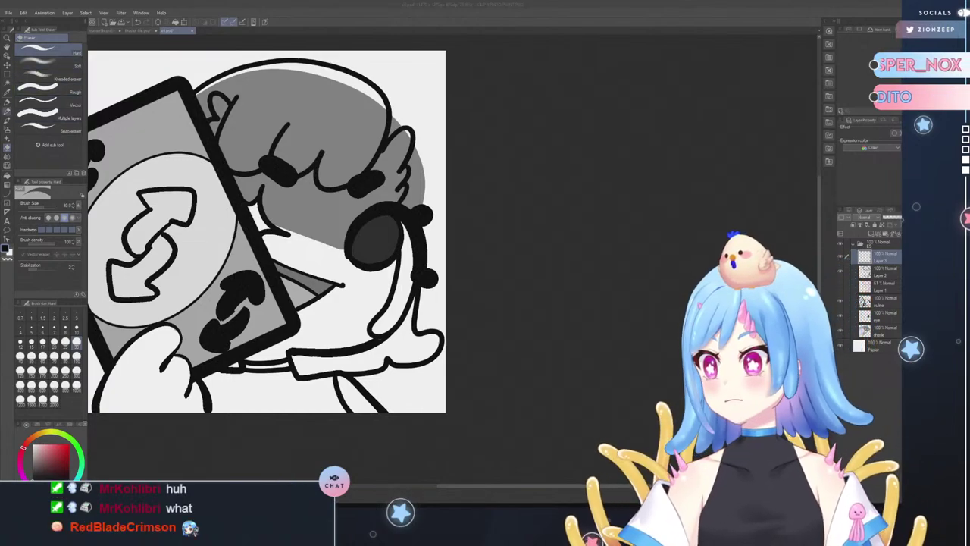
- Try tighter black back-hair contours hugging the side tuft with the size 20 marker pen, undoing each attempt
left_click(7, 103)
left_click(7, 97)
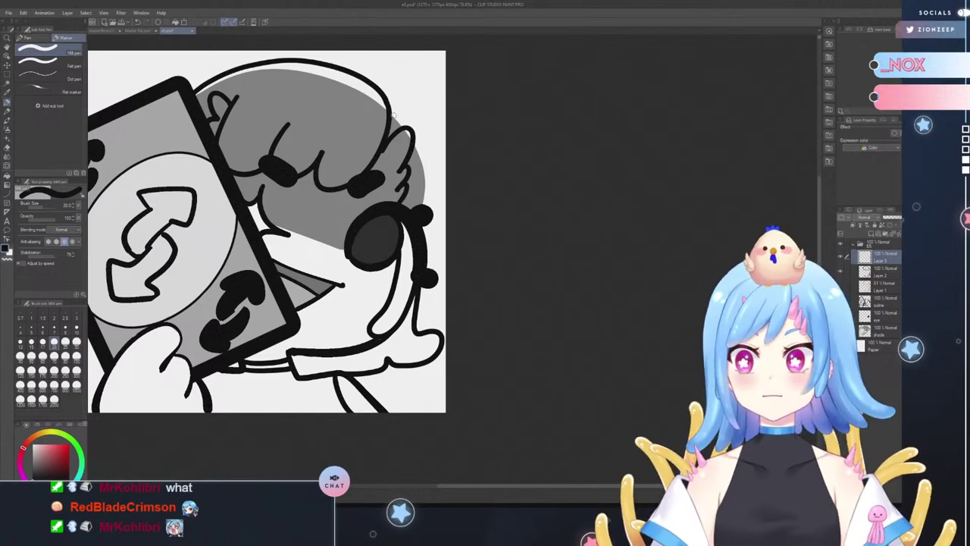
mouse_move(388, 114)
left_mouse_down()
mouse_move(420, 165)
mouse_move(419, 246)
left_mouse_up()
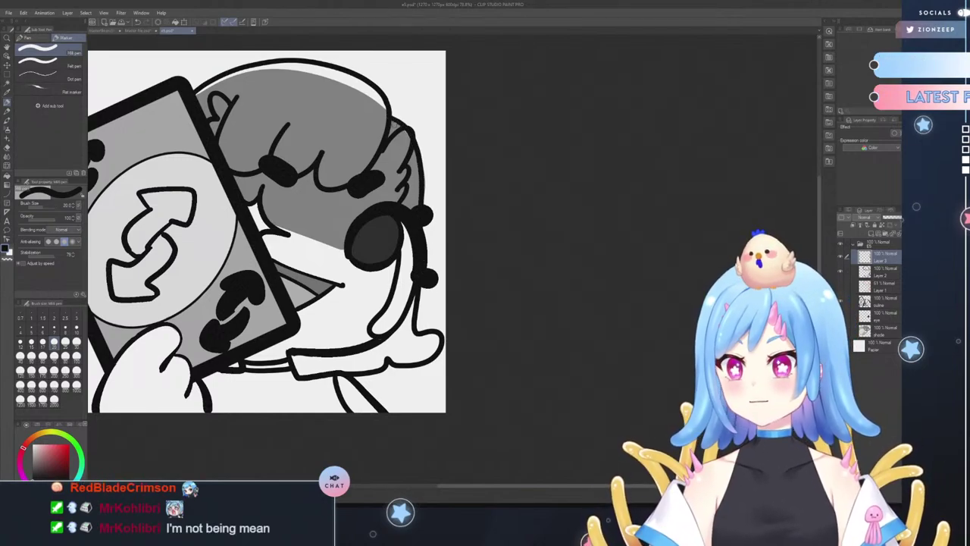
key("ctrl+z")
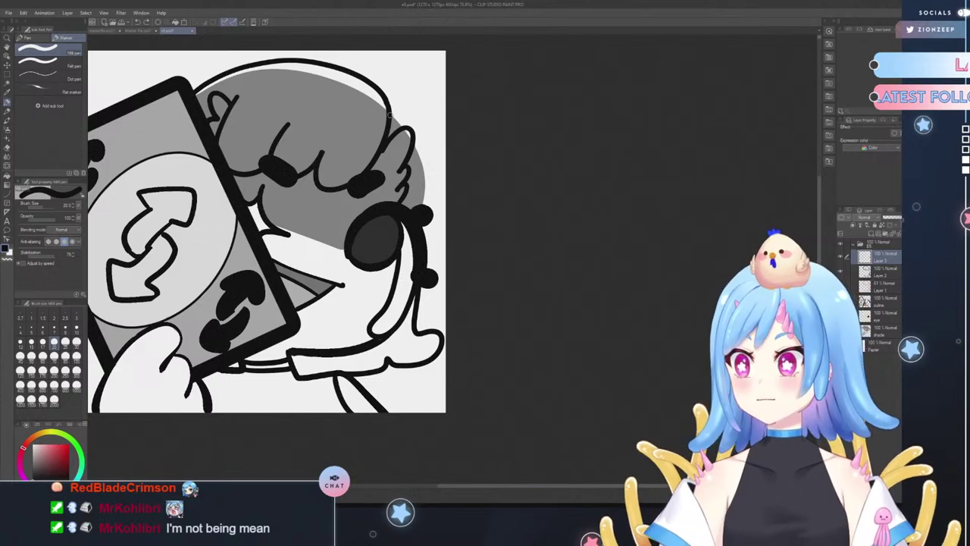
mouse_move(391, 116)
left_mouse_down()
mouse_move(422, 177)
mouse_move(415, 275)
left_mouse_up()
key("ctrl+z")
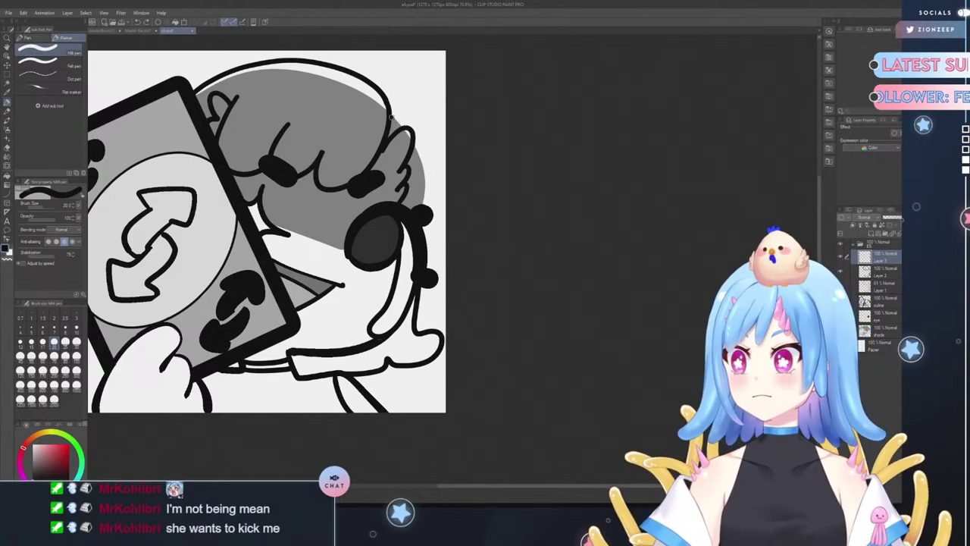
mouse_move(391, 116)
left_mouse_down()
mouse_move(412, 131)
mouse_move(427, 166)
mouse_move(414, 277)
left_mouse_up()
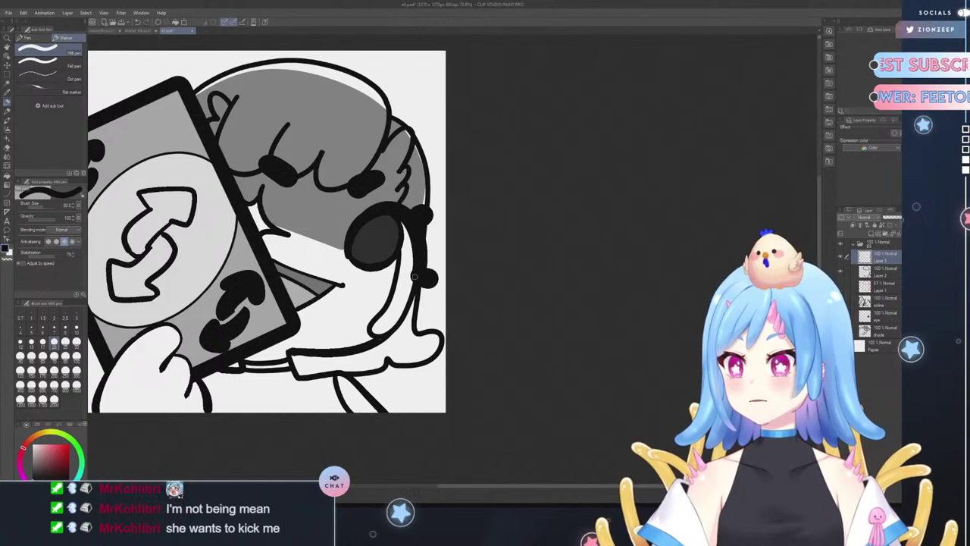
key("ctrl+z")
mouse_move(391, 117)
left_mouse_down()
mouse_move(416, 142)
mouse_move(425, 196)
mouse_move(416, 276)
left_mouse_up()
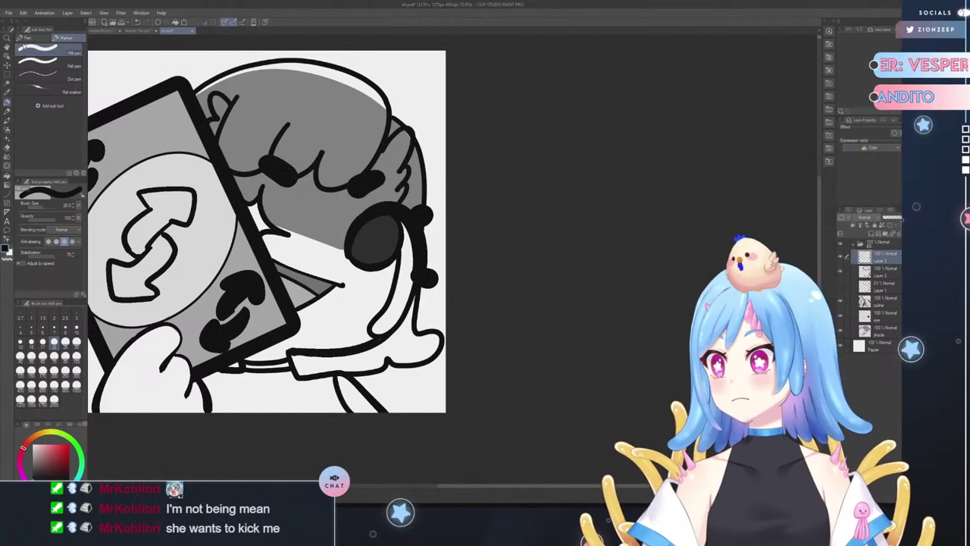
left_click(7, 38)
left_click_drag(392, 178, 372, 174)
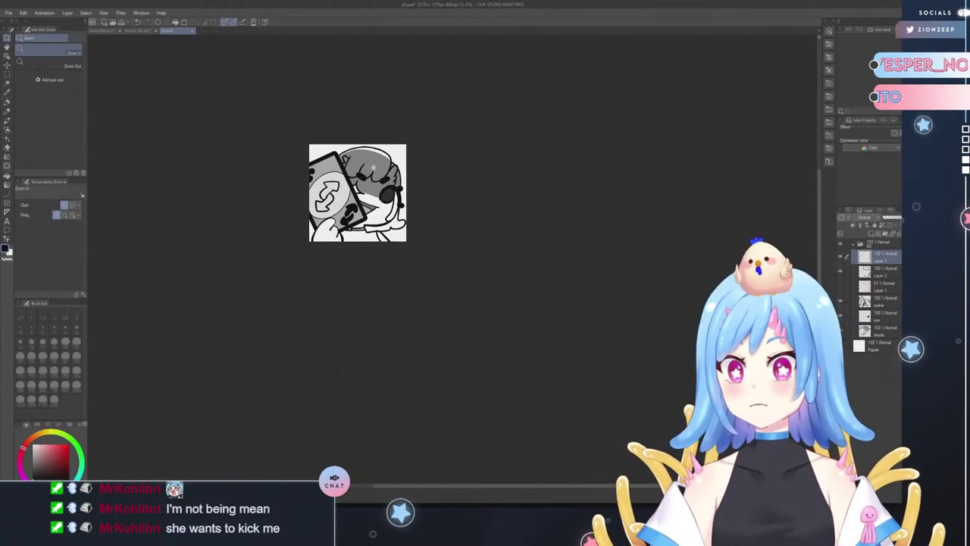
scroll(403, 162, "up", 5)
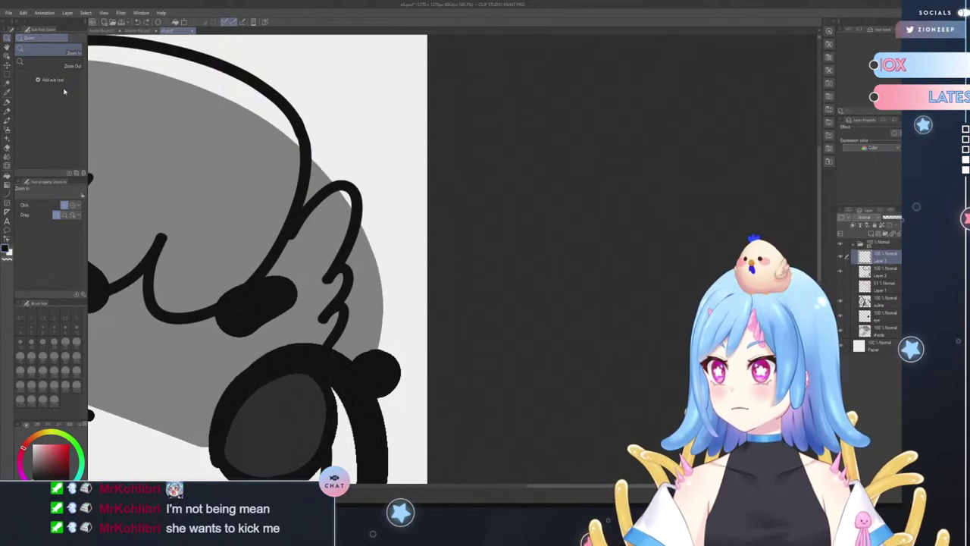
- Ink the black back-hair contour from the bangs, around the side tuft, down past the upper bead with the size 20 marker pen
left_click(8, 106)
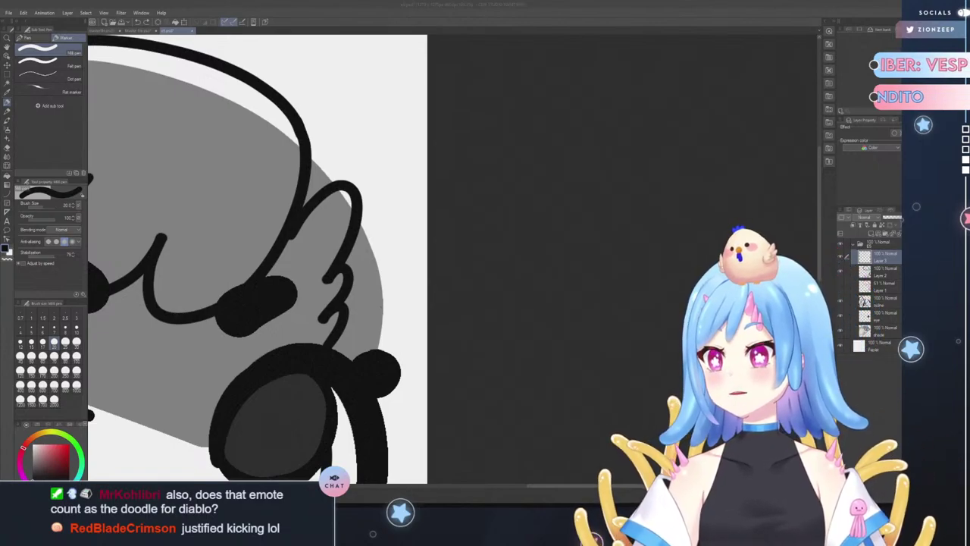
left_click(311, 152)
mouse_move(310, 152)
left_mouse_down()
mouse_move(345, 170)
mouse_move(366, 202)
mouse_move(383, 262)
mouse_move(375, 416)
mouse_move(391, 446)
left_mouse_up()
scroll(372, 425, "down", 5)
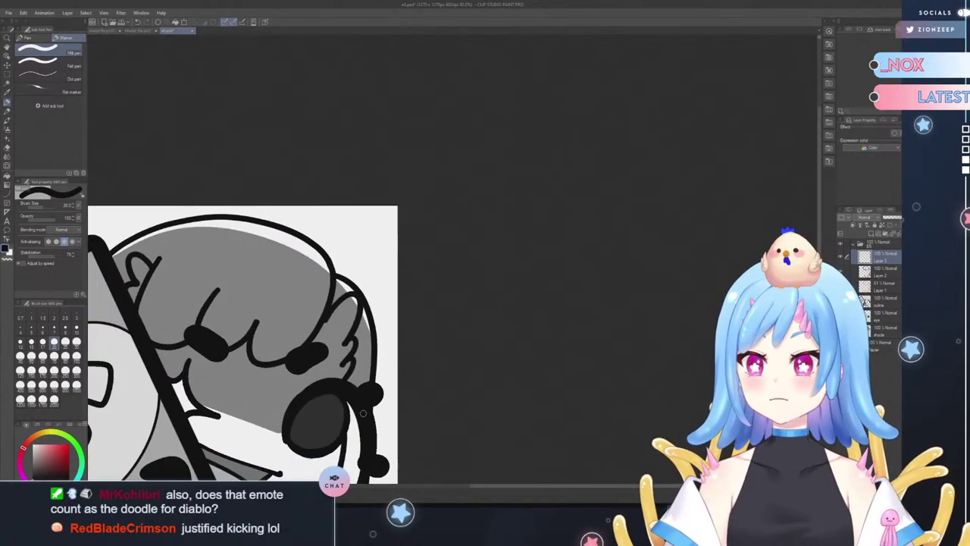
scroll(367, 444, "up", 1)
key("ctrl+minus")
key("ctrl+minus")
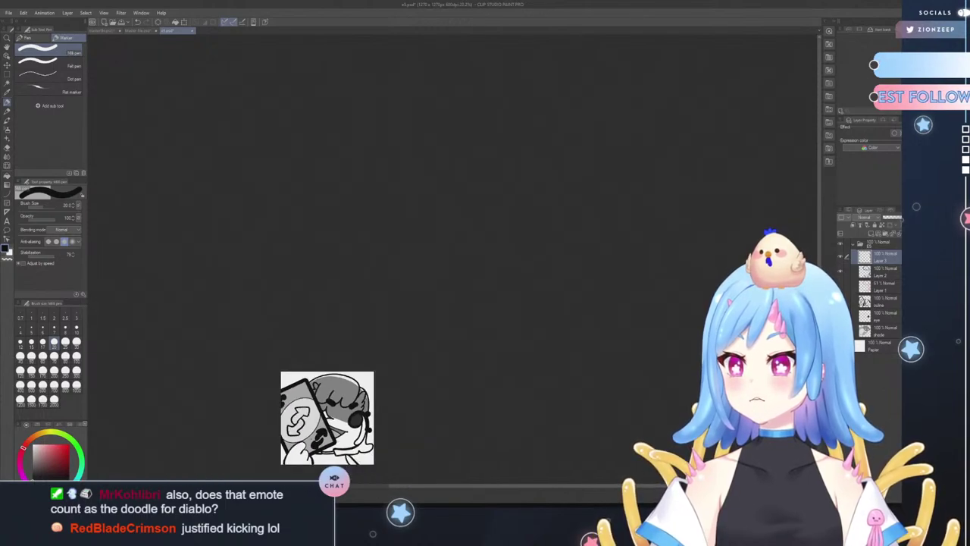
key("ctrl+plus")
key("ctrl+plus")
key("ctrl+plus")
key("ctrl+plus")
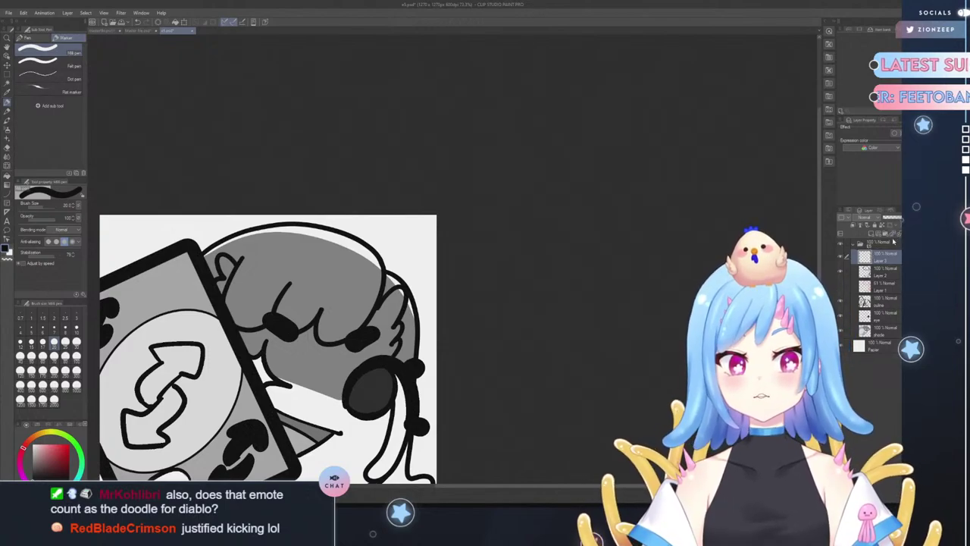
- Toggle the visibility of the hair-ink, outline and shade layers to examine what each one holds
left_click(840, 272)
left_click(842, 272)
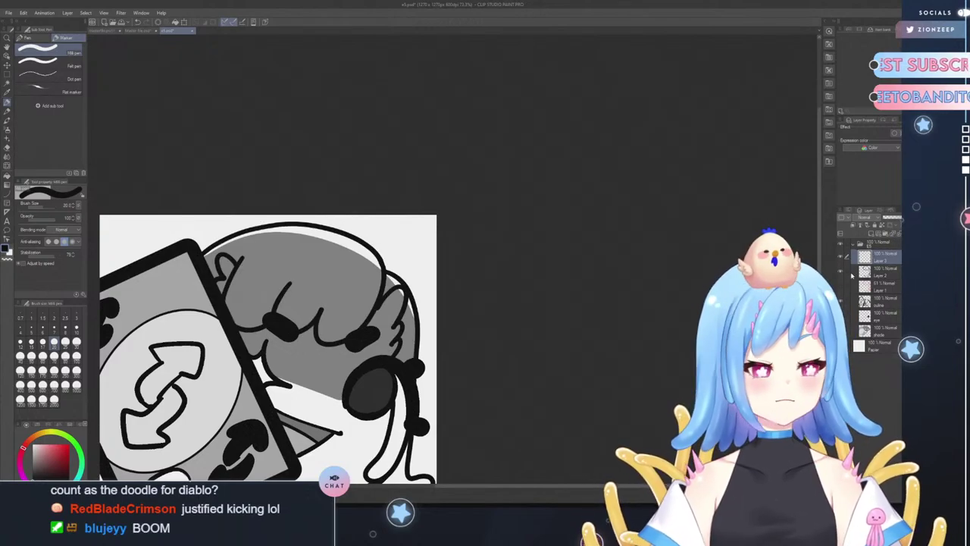
left_click(850, 273)
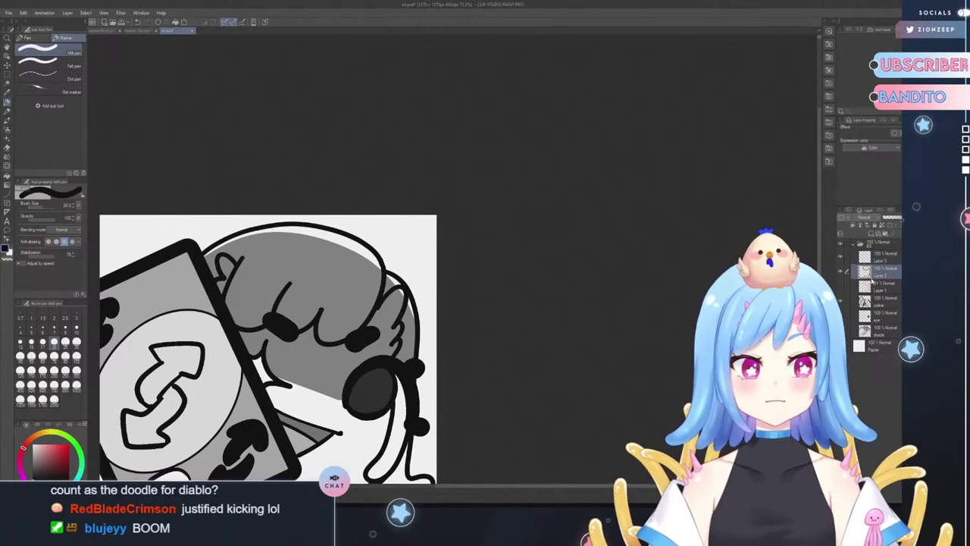
left_click(840, 301)
left_click(840, 301)
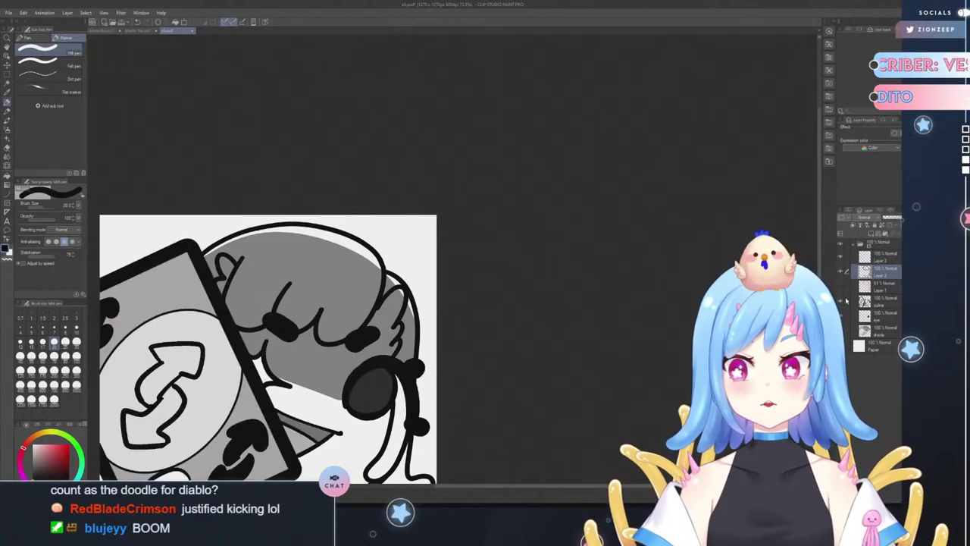
left_click(848, 328)
left_click(847, 328)
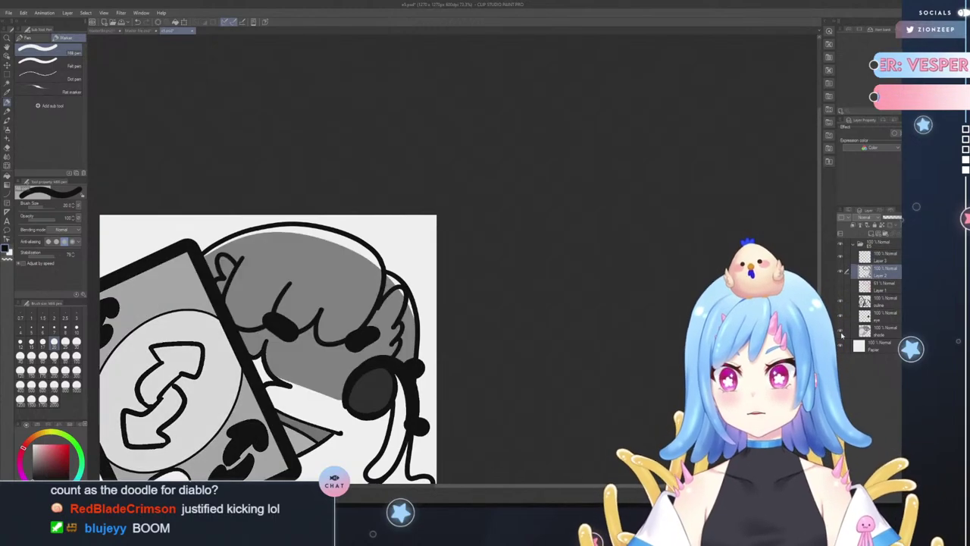
left_click(847, 328)
left_click(847, 328)
- Add a new layer above the shade layer and sample the salmon skin-shadow colour from the crying emote reference
left_click(878, 328)
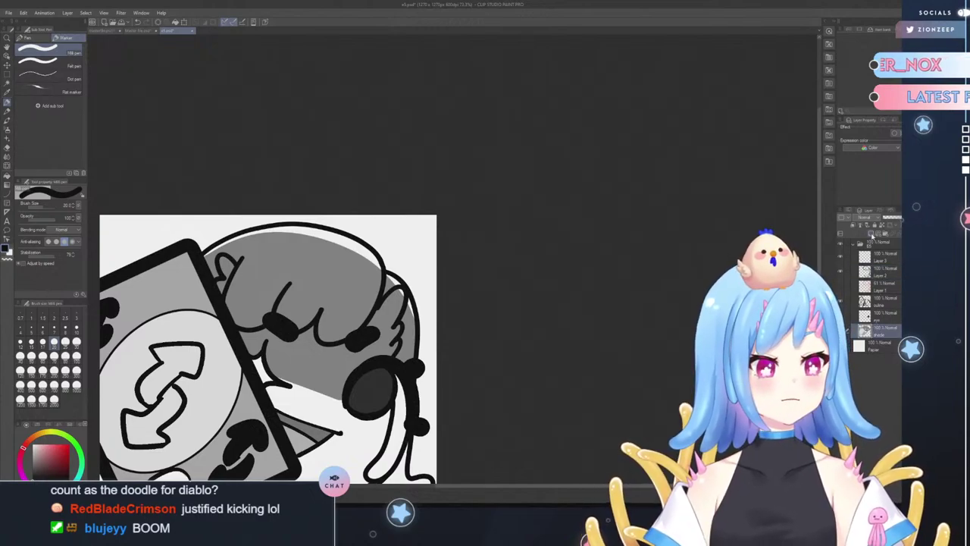
left_click(852, 218)
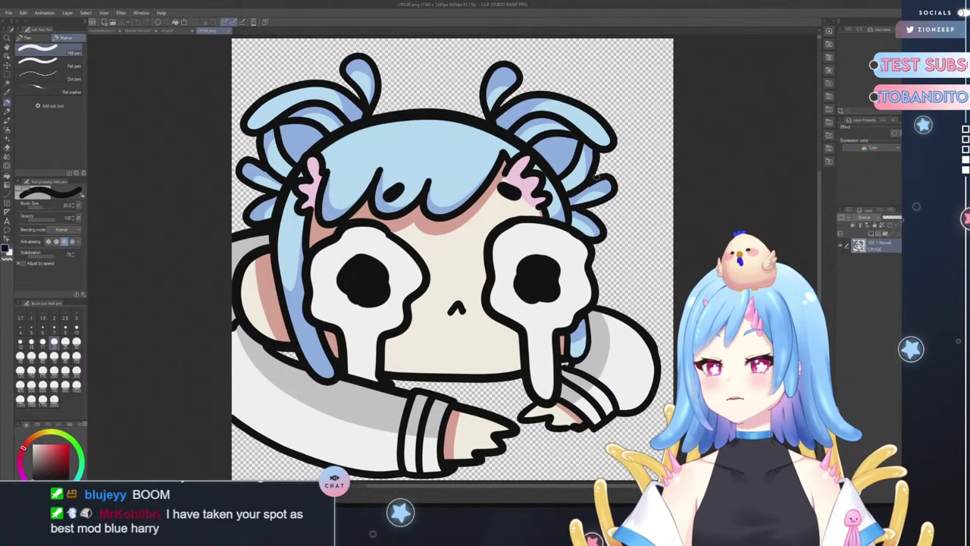
left_click(317, 233, "alt")
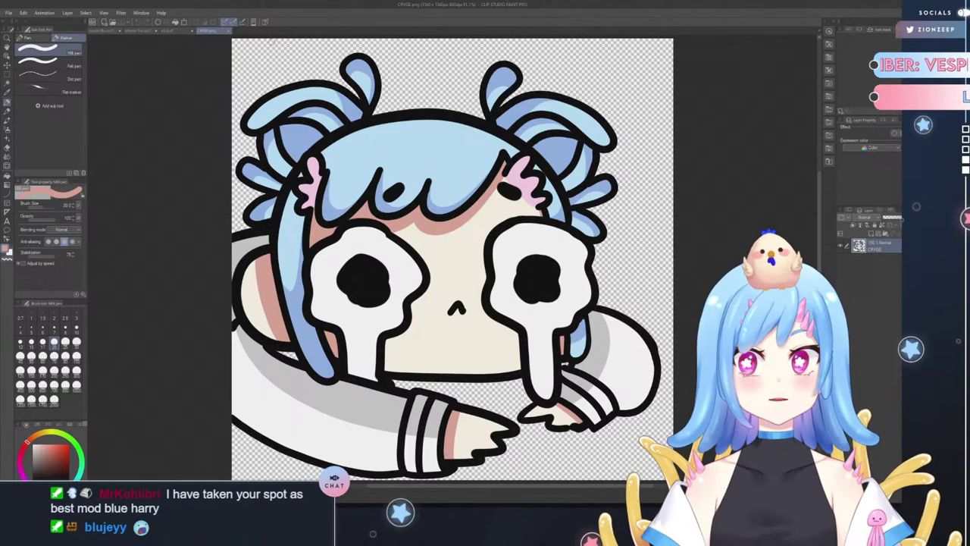
left_click(185, 30)
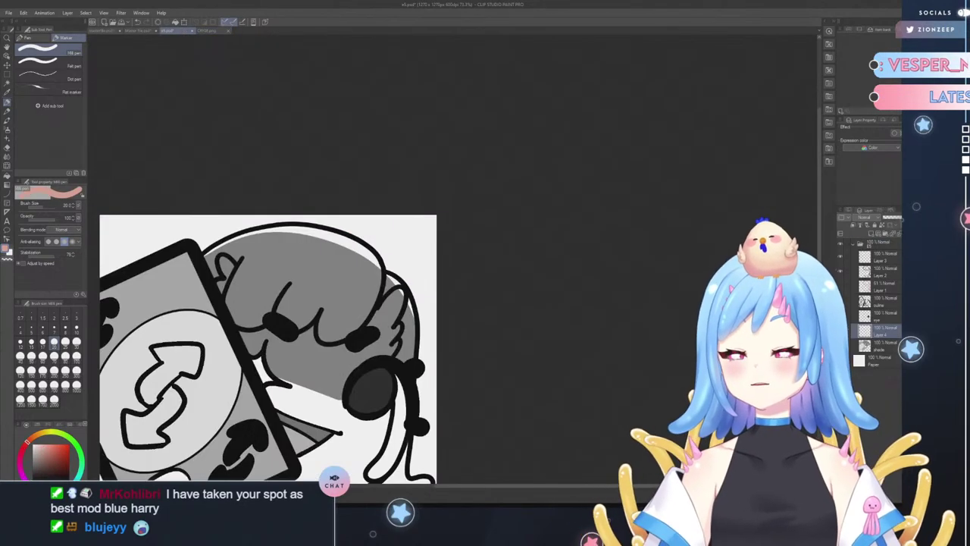
scroll(551, 283, "down", 3)
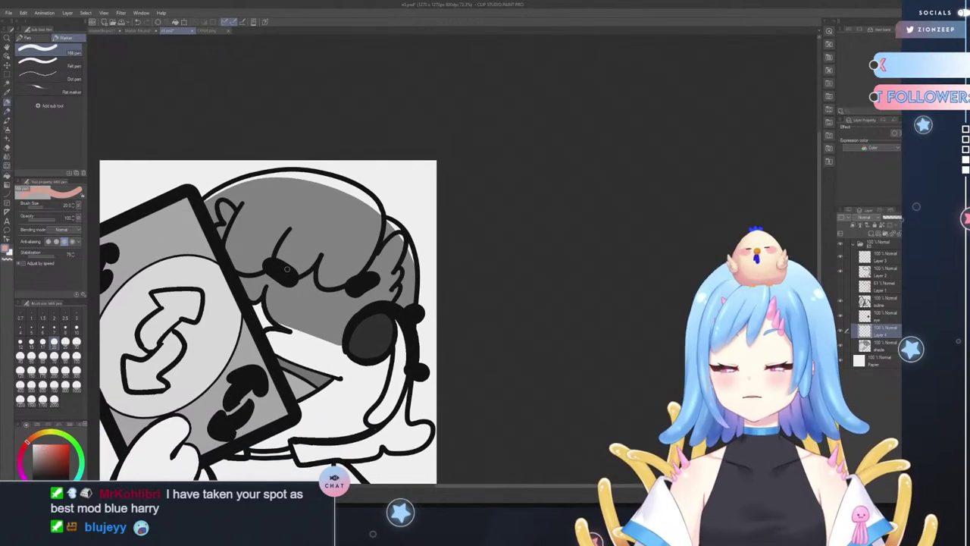
- Clip the new layer to the shade layer and paint the grey face shading salmon with the size 100 marker pen
left_click(77, 357)
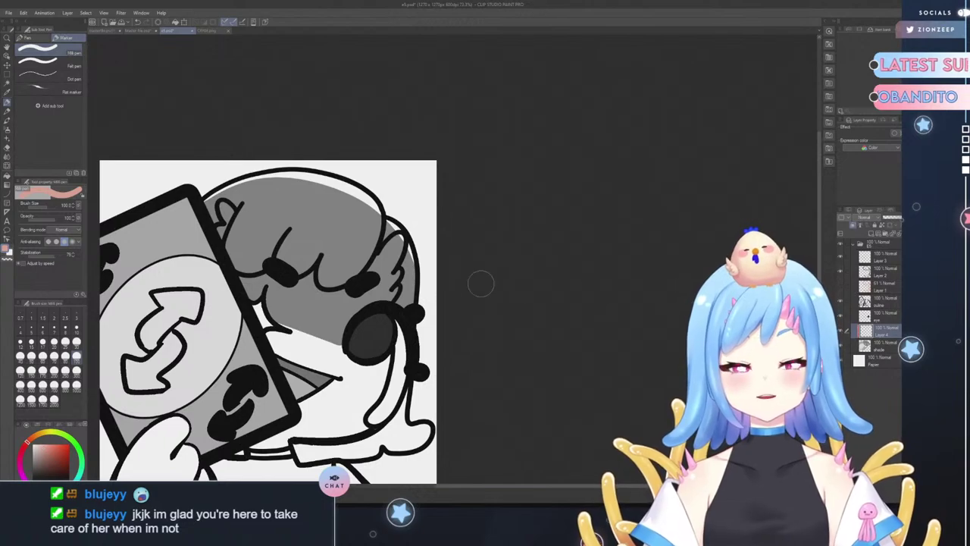
left_click_drag(282, 279, 287, 318)
mouse_move(237, 278)
left_mouse_down()
mouse_move(325, 338)
mouse_move(275, 309)
mouse_move(284, 317)
mouse_move(369, 356)
left_mouse_up()
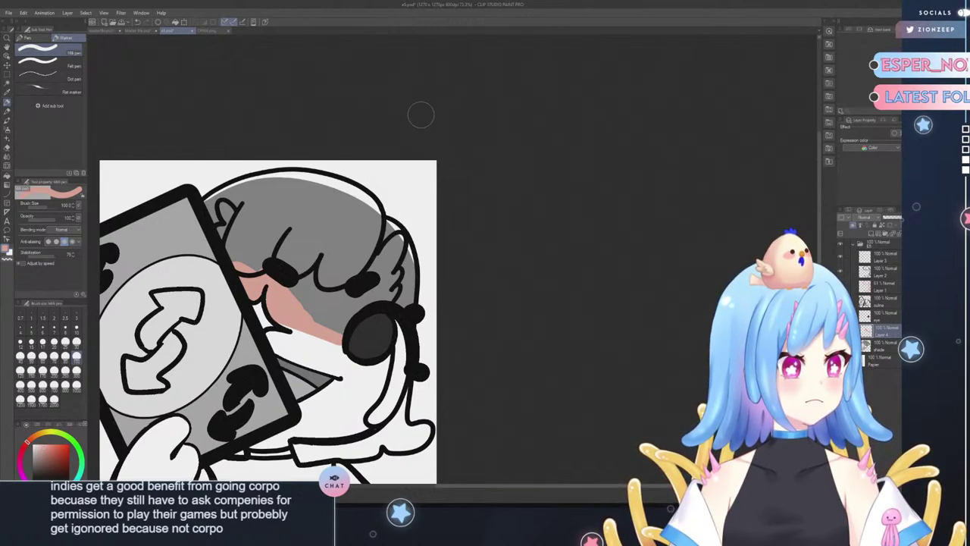
mouse_move(274, 269)
left_mouse_down()
mouse_move(312, 275)
mouse_move(299, 304)
mouse_move(304, 292)
mouse_move(338, 332)
mouse_move(371, 340)
mouse_move(307, 280)
mouse_move(389, 338)
mouse_move(333, 298)
mouse_move(328, 266)
mouse_move(399, 344)
mouse_move(351, 245)
mouse_move(360, 249)
mouse_move(410, 348)
mouse_move(363, 200)
mouse_move(414, 329)
mouse_move(383, 205)
left_mouse_up()
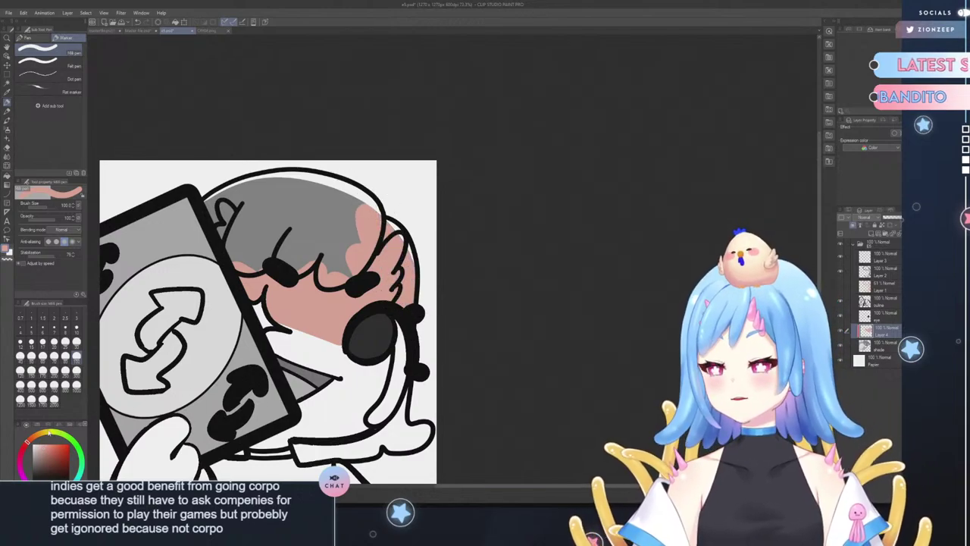
- Paint the upper part of the open mouth dark mauve pink, finishing with the marker pen at size 25
left_click_drag(23, 449, 53, 445)
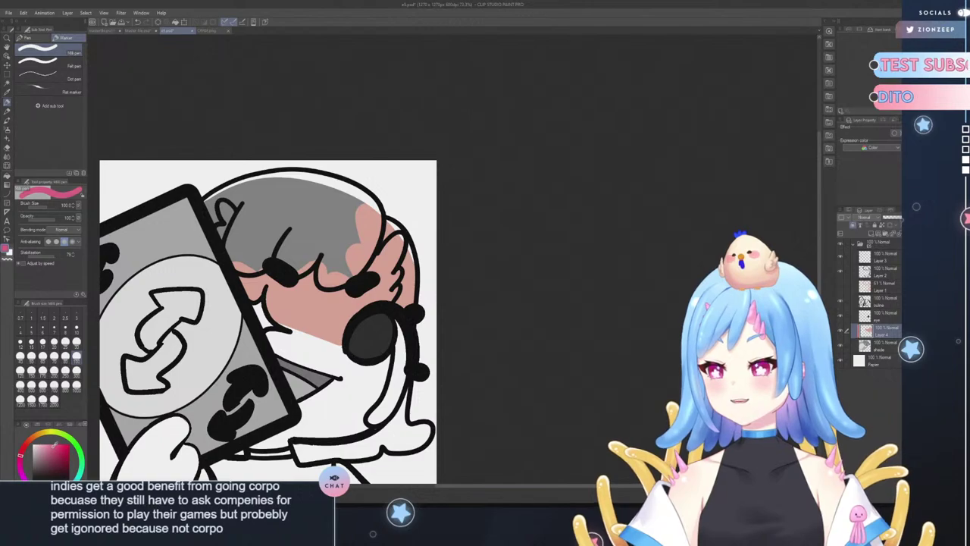
left_click(214, 32)
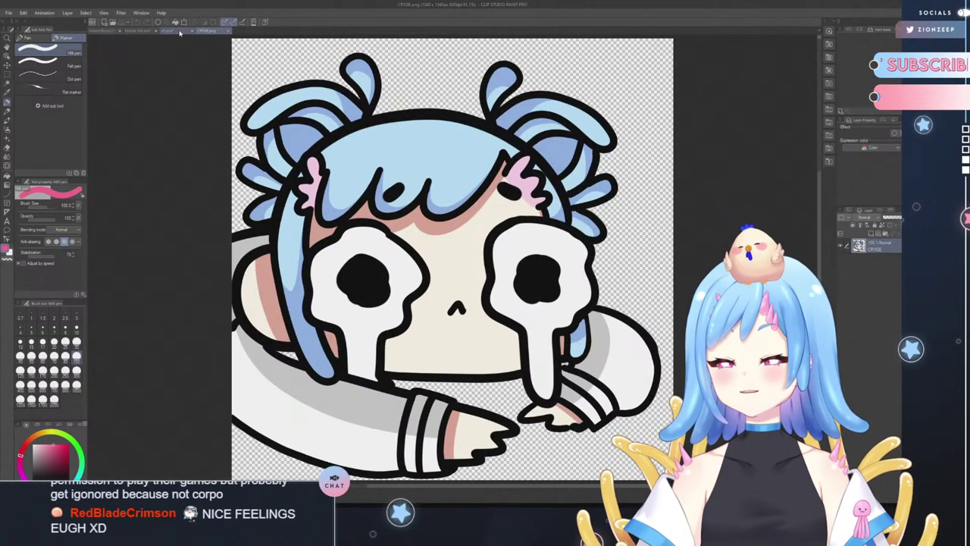
left_click(174, 32)
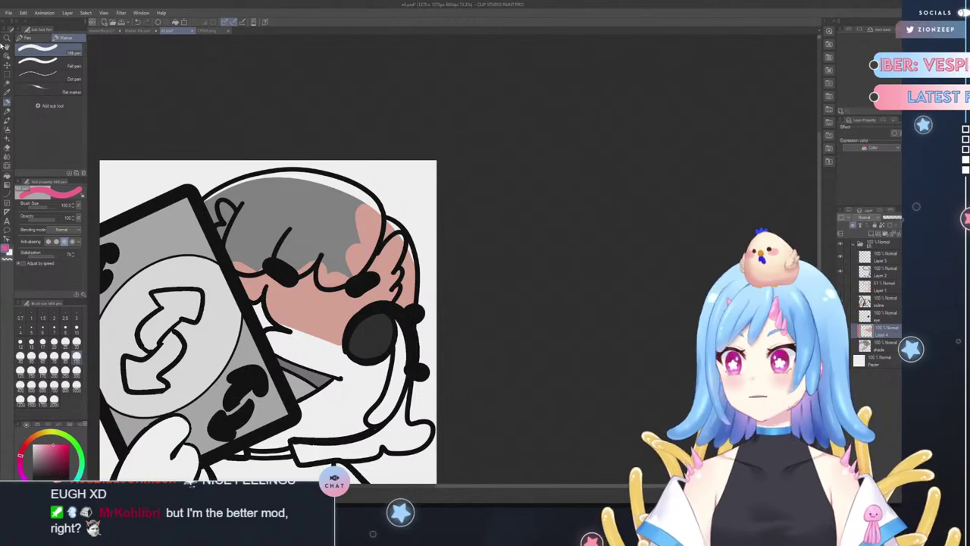
left_click(6, 36)
left_click(279, 415)
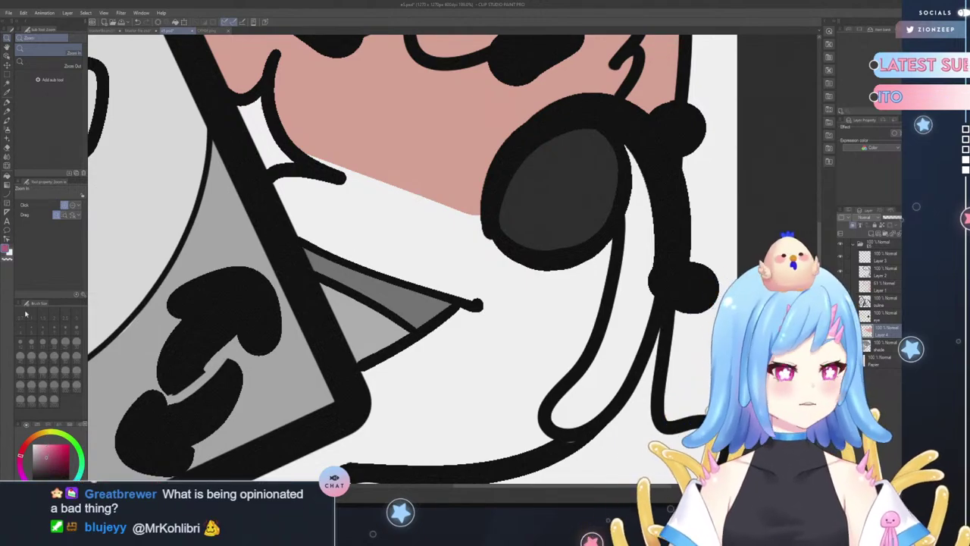
left_click(7, 109)
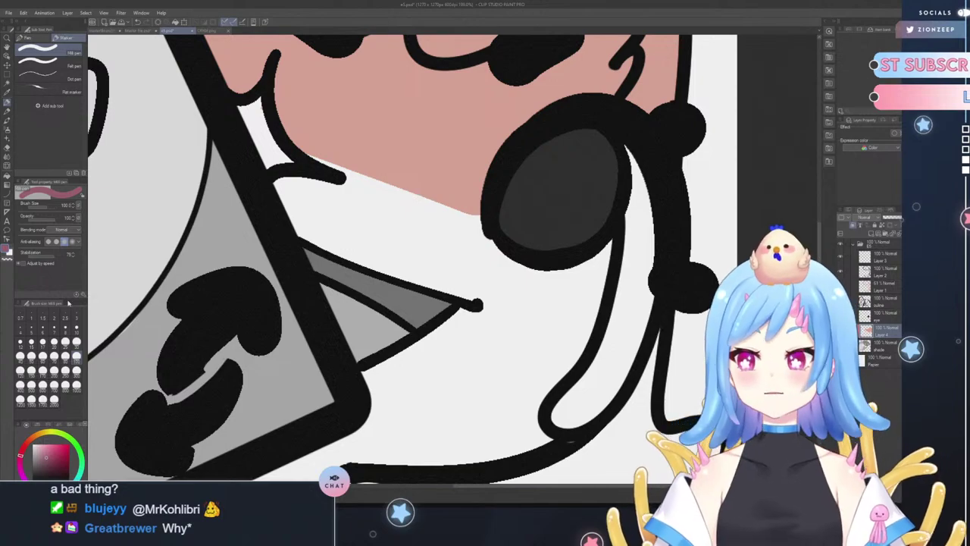
left_click_drag(453, 258, 123, 232, "ctrl+alt")
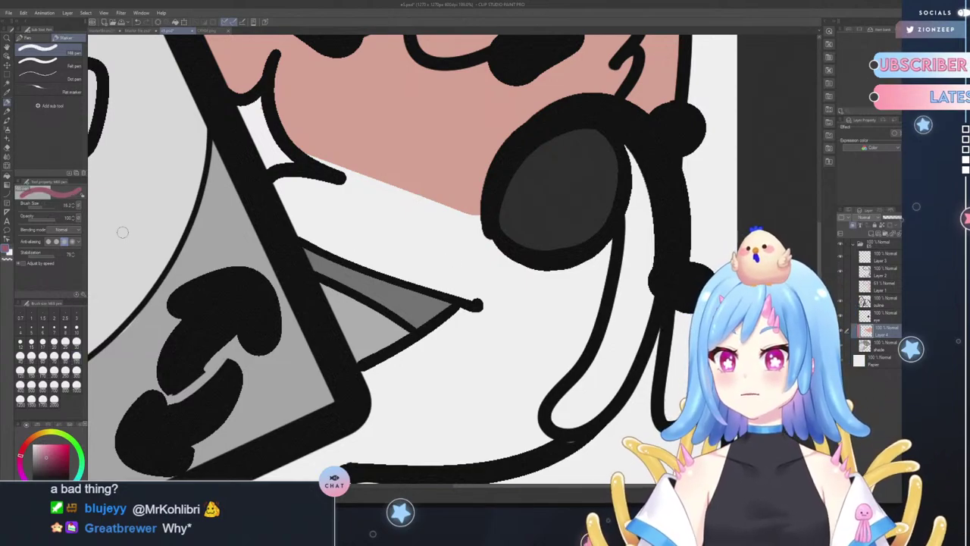
left_click_drag(309, 255, 324, 264)
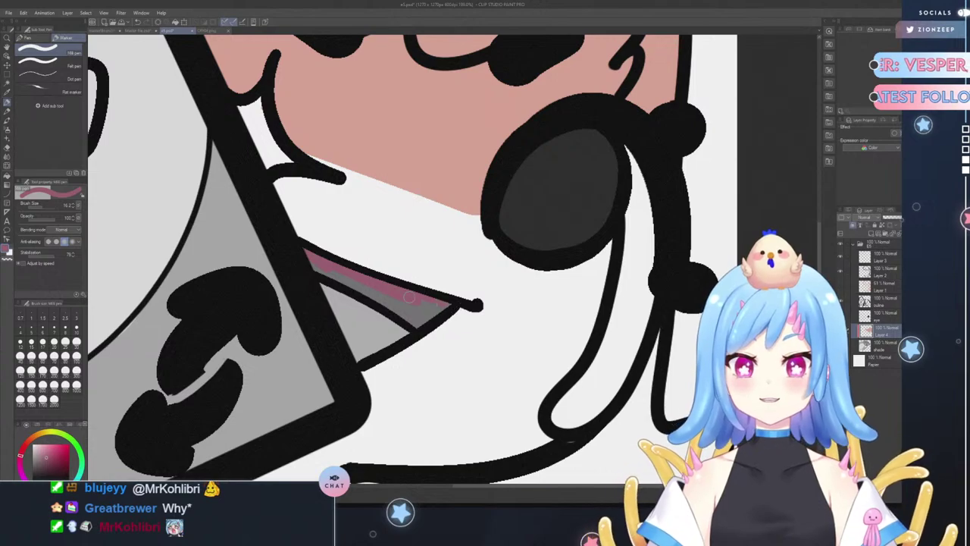
left_click(65, 342)
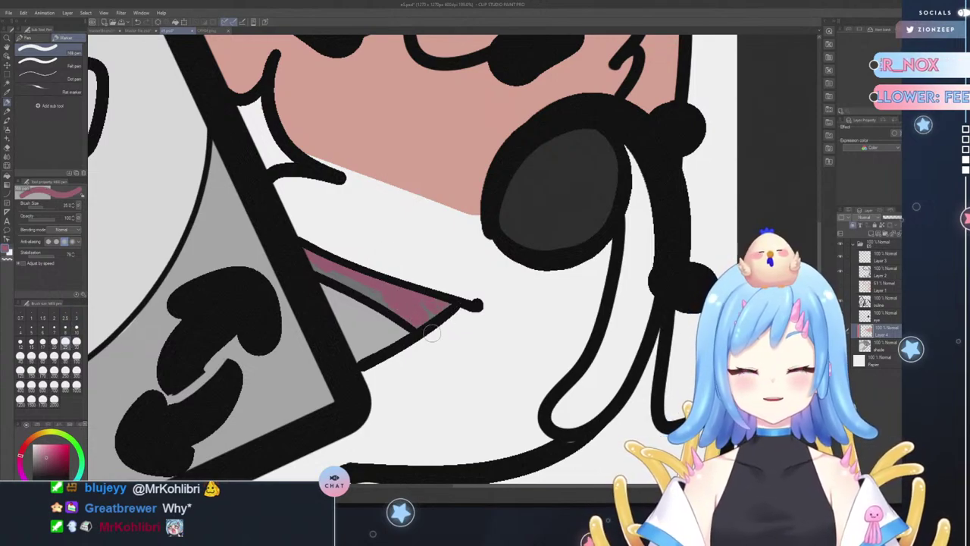
mouse_move(391, 304)
left_mouse_down()
mouse_move(455, 329)
mouse_move(364, 262)
left_mouse_up()
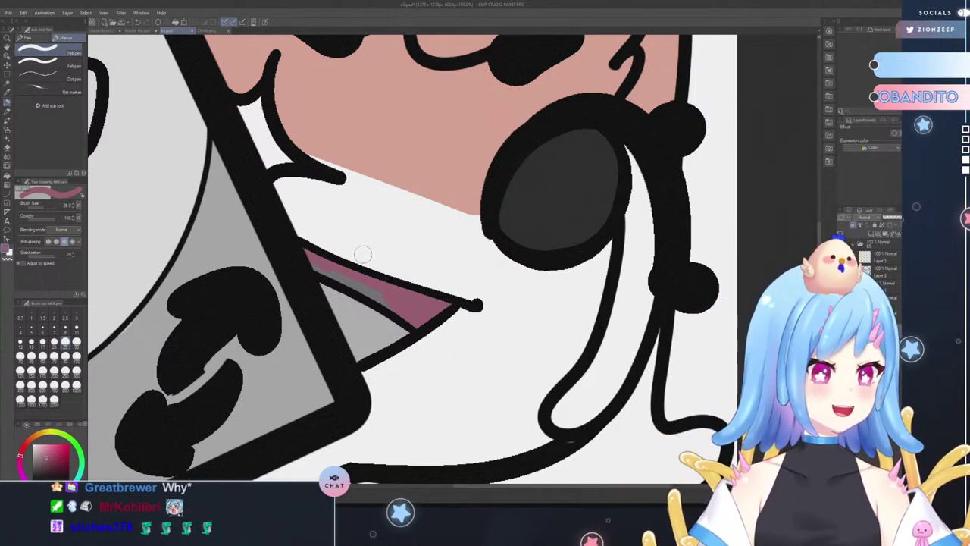
mouse_move(310, 257)
left_mouse_down()
mouse_move(400, 302)
mouse_move(376, 294)
left_mouse_up()
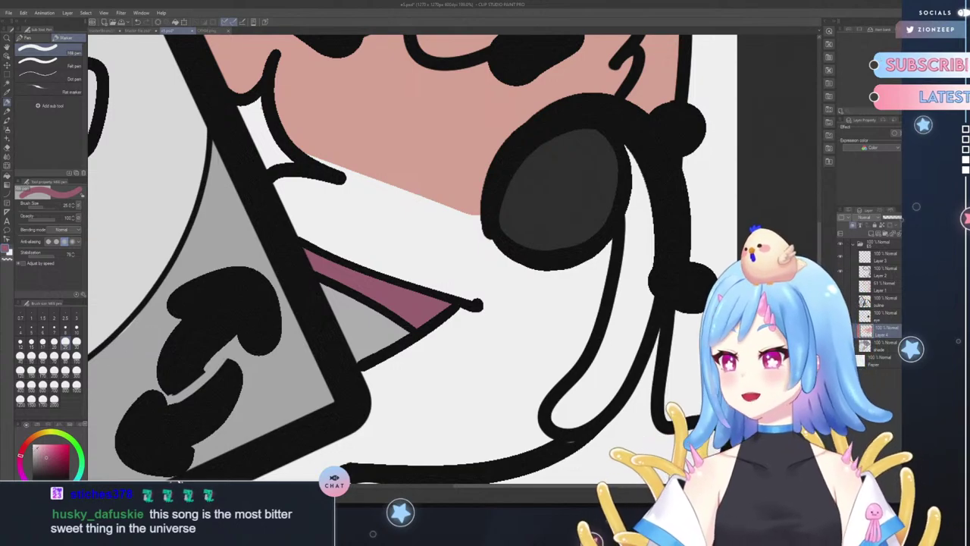
- Pick a light pink and paint the tongue area in the lower part of the mouth
left_click(43, 444)
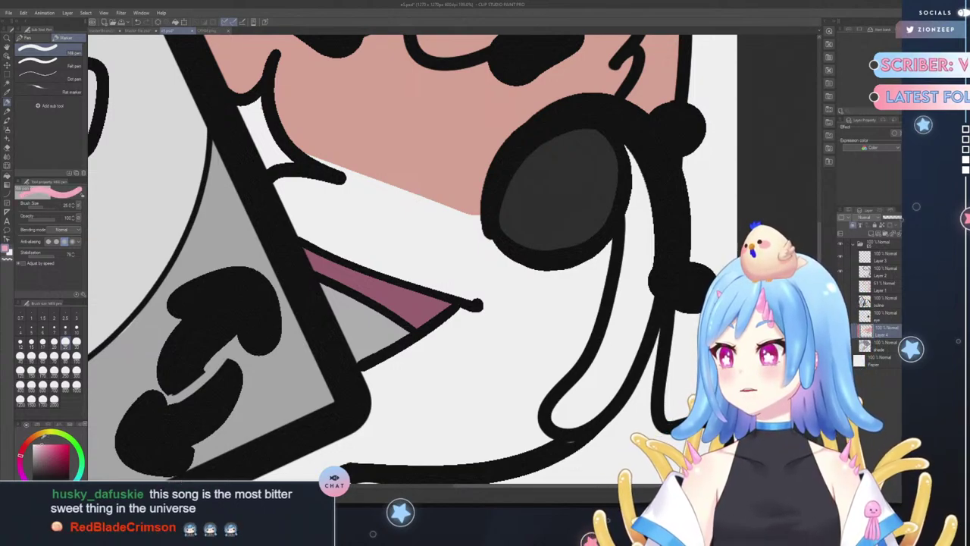
mouse_move(320, 311)
left_mouse_down()
mouse_move(357, 335)
mouse_move(344, 340)
mouse_move(373, 367)
mouse_move(323, 314)
mouse_move(349, 331)
left_mouse_up()
mouse_move(407, 366)
left_mouse_down()
mouse_move(354, 331)
mouse_move(405, 370)
left_mouse_up()
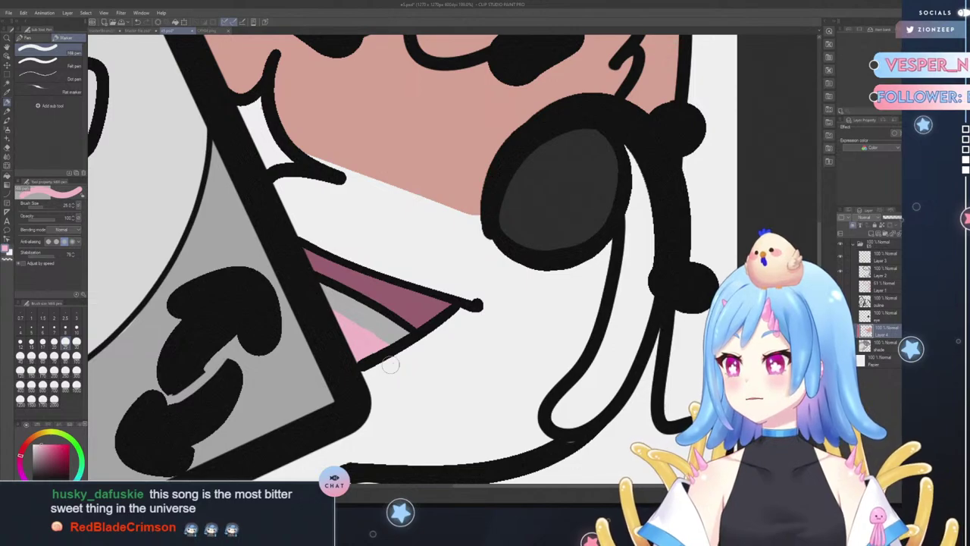
mouse_move(374, 343)
left_mouse_down()
mouse_move(306, 275)
mouse_move(415, 342)
mouse_move(369, 317)
left_mouse_up()
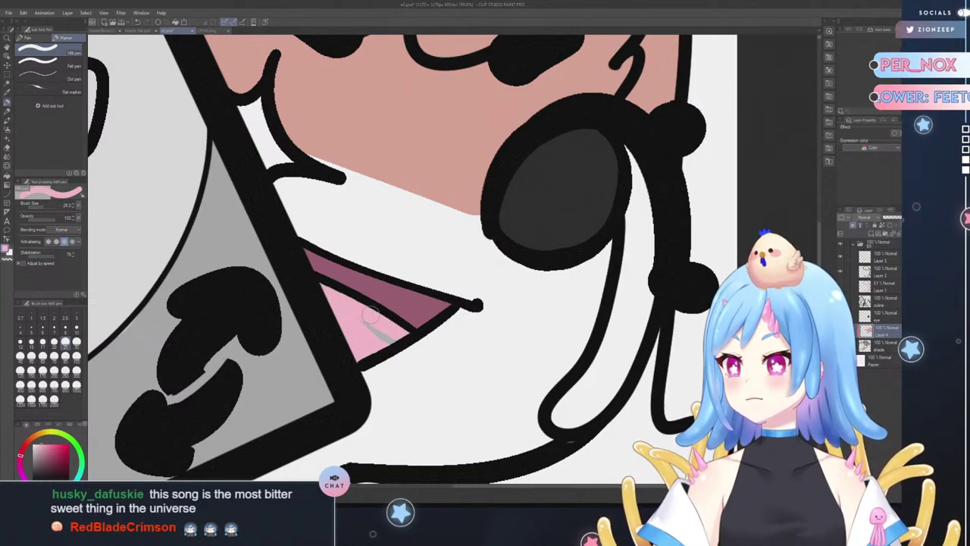
left_click_drag(412, 350, 388, 342)
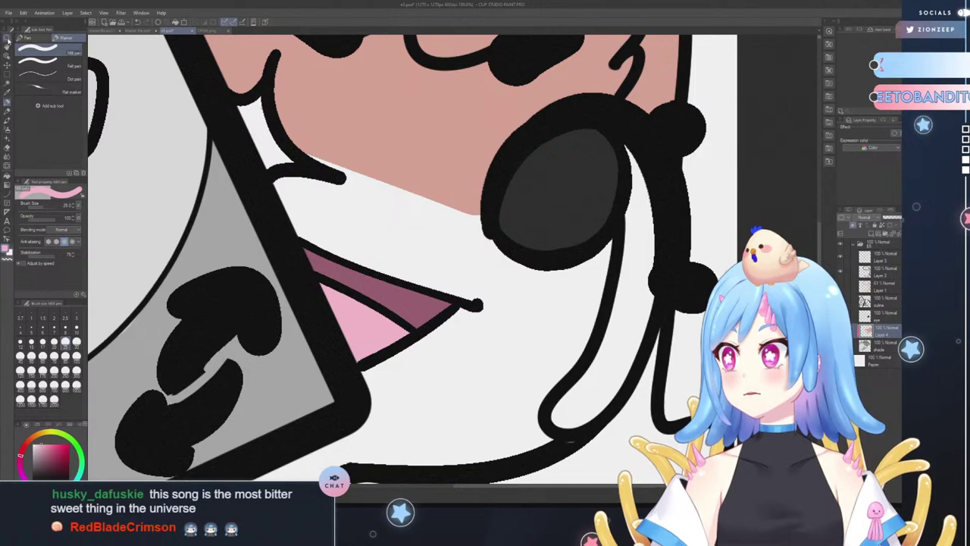
- Sample the light blue hair colour from the crying emote reference and return to the reverse-card emote
left_click(7, 38)
left_click_drag(234, 111, 189, 133)
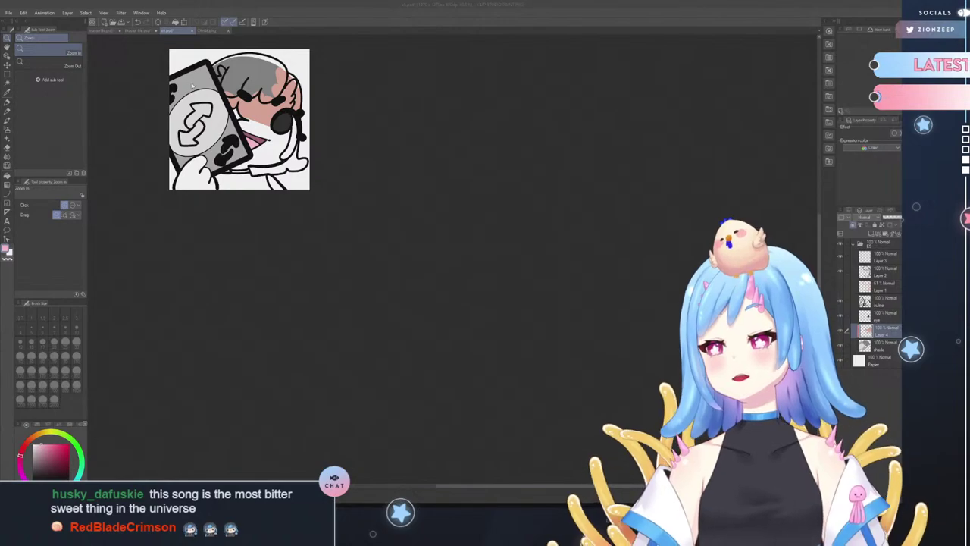
left_click(211, 31)
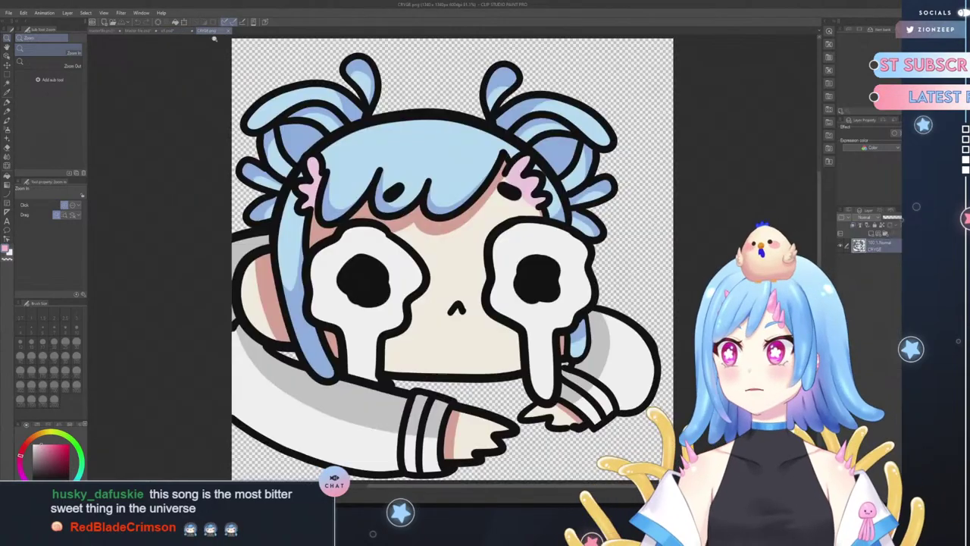
right_click(443, 139)
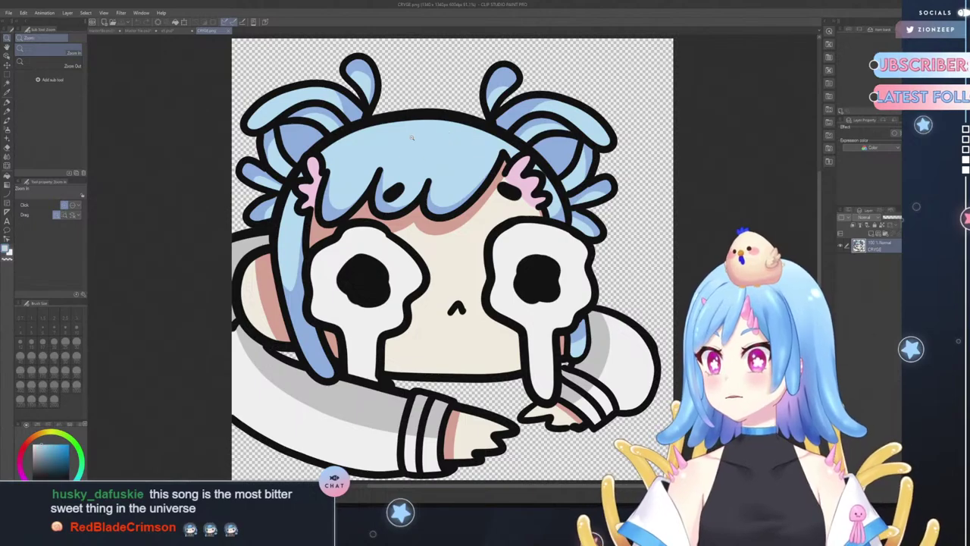
left_click(178, 31)
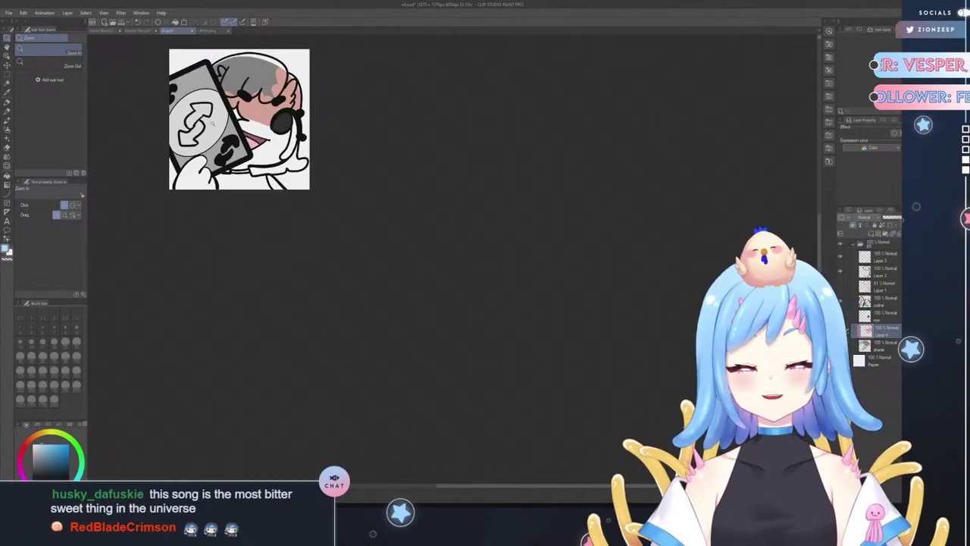
- Sample the cream skin colour from the crying emote reference and add a new layer above the clipped colour layer
scroll(231, 118, "up", 5)
scroll(232, 118, "down", 1)
left_click(208, 31)
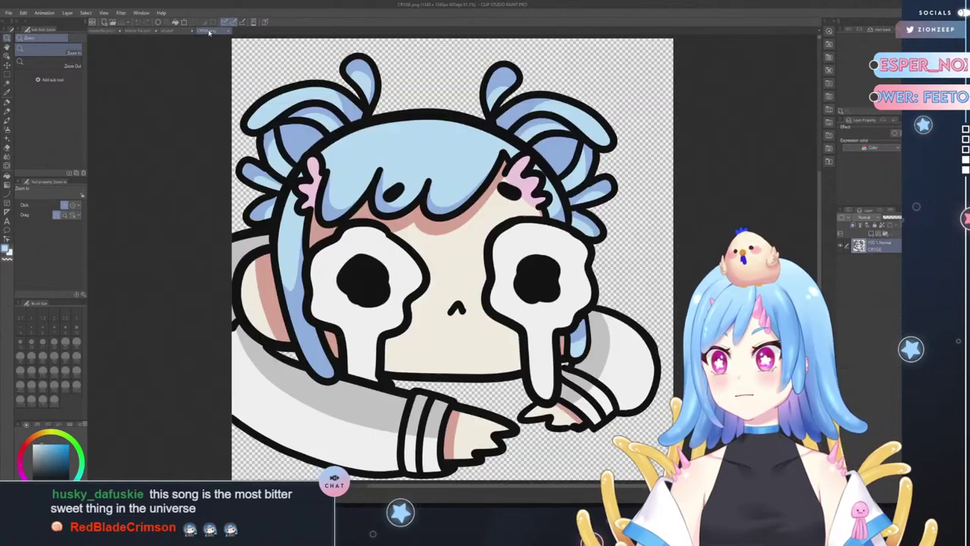
right_click(454, 252)
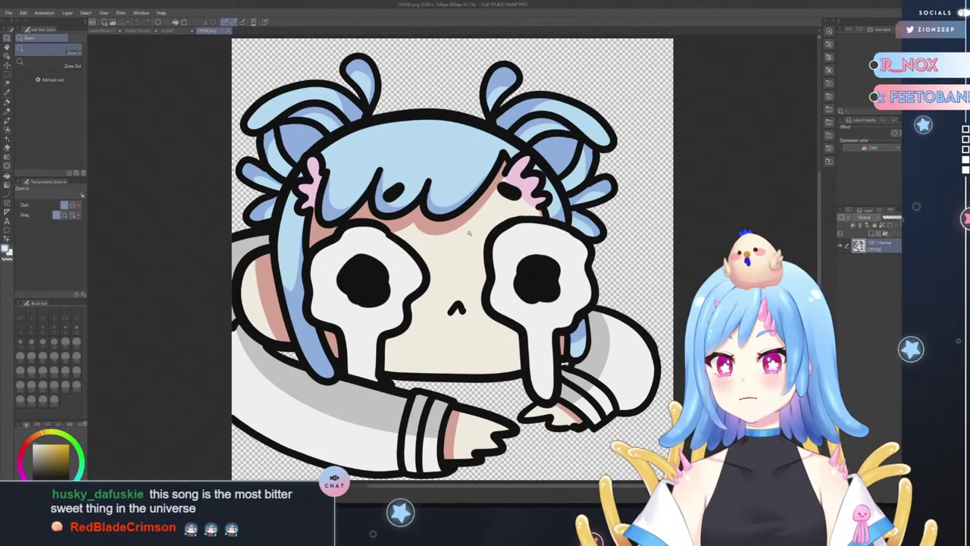
scroll(176, 37, "up", 1)
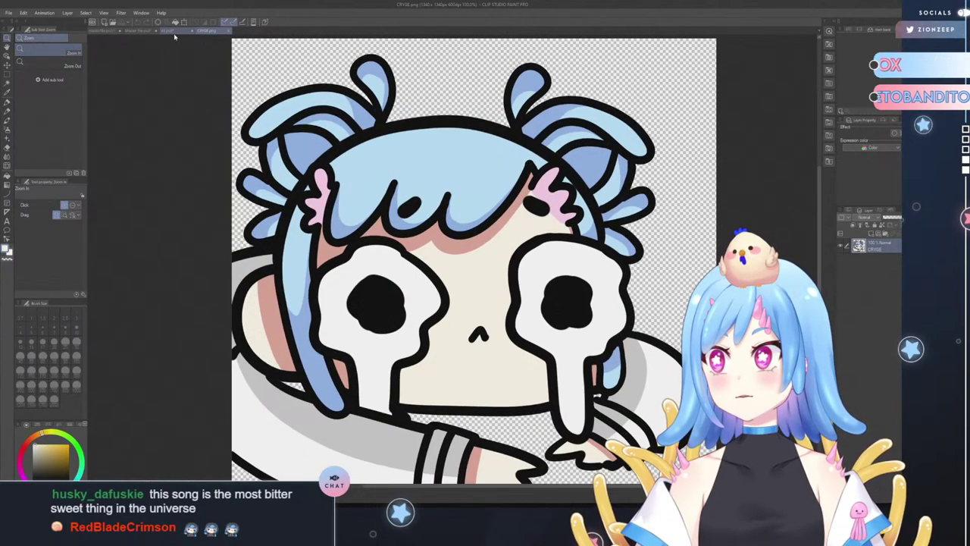
left_click(175, 33)
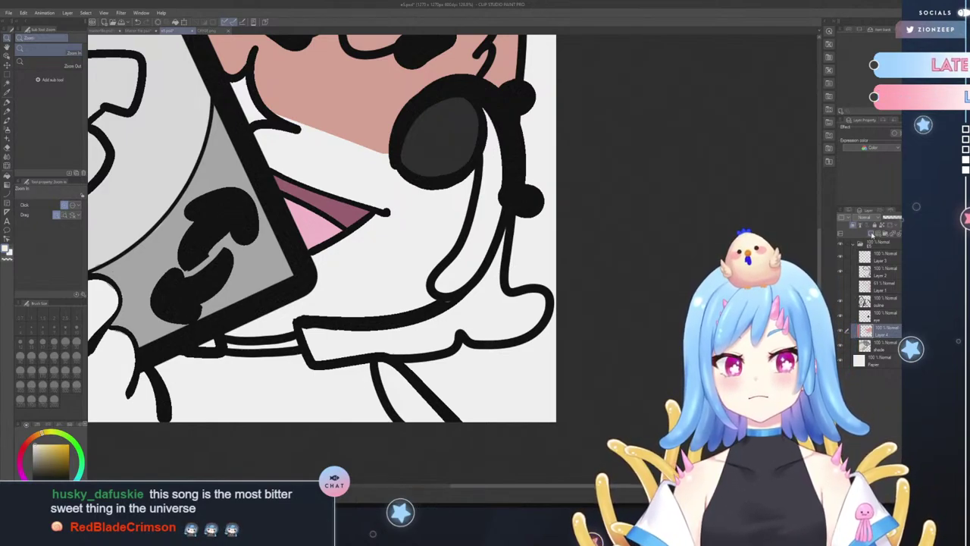
left_click(873, 235)
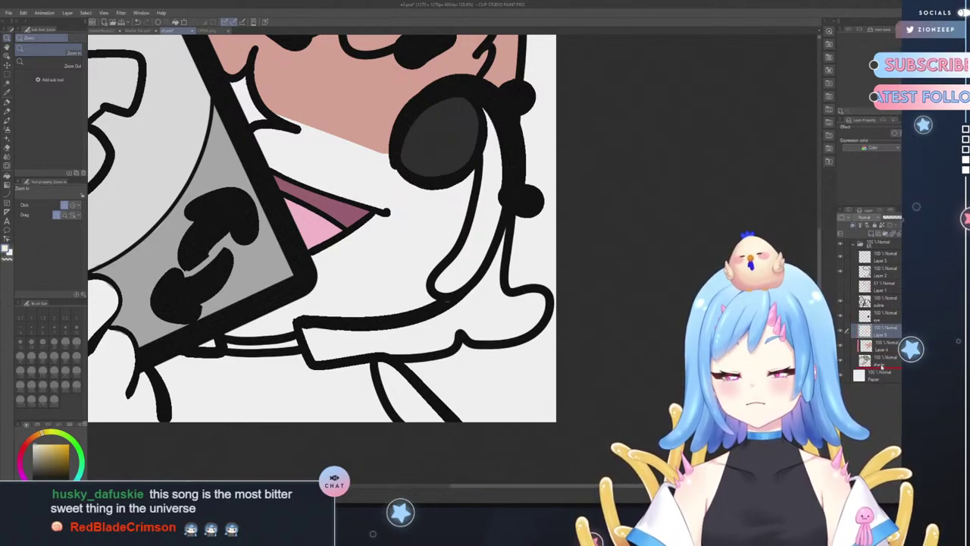
- Move the new layer below the shade layer and paint the lower face cream with the marker pen at size 100
left_click_drag(882, 367, 881, 364)
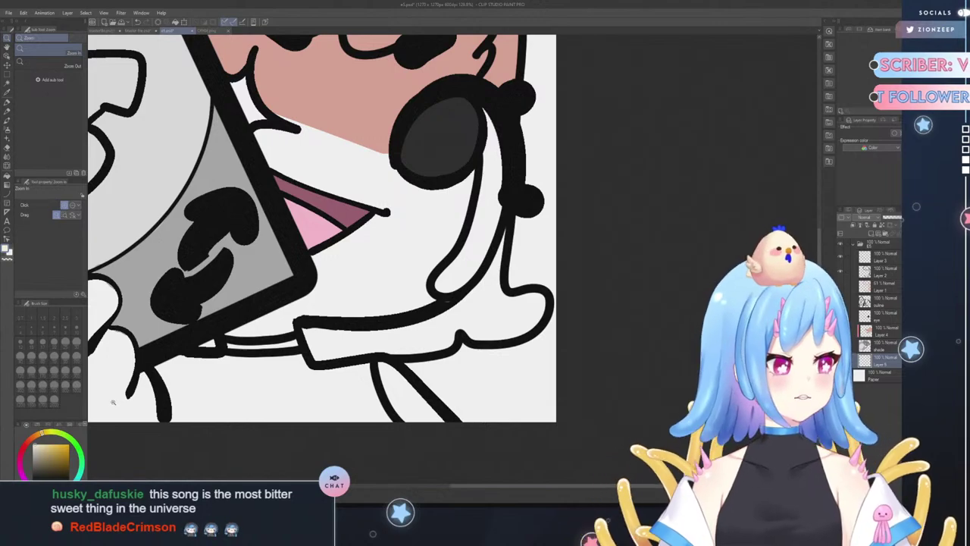
left_click(6, 101)
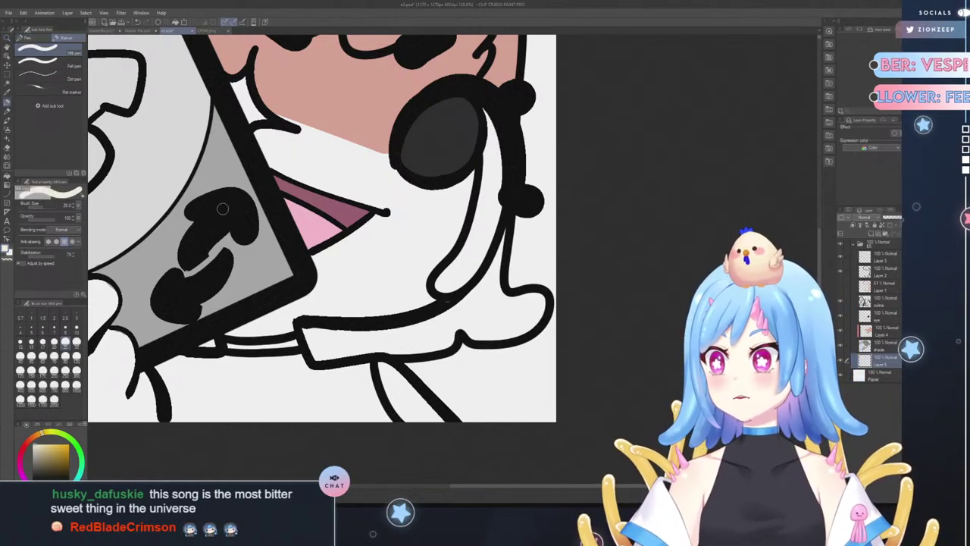
left_click(76, 341)
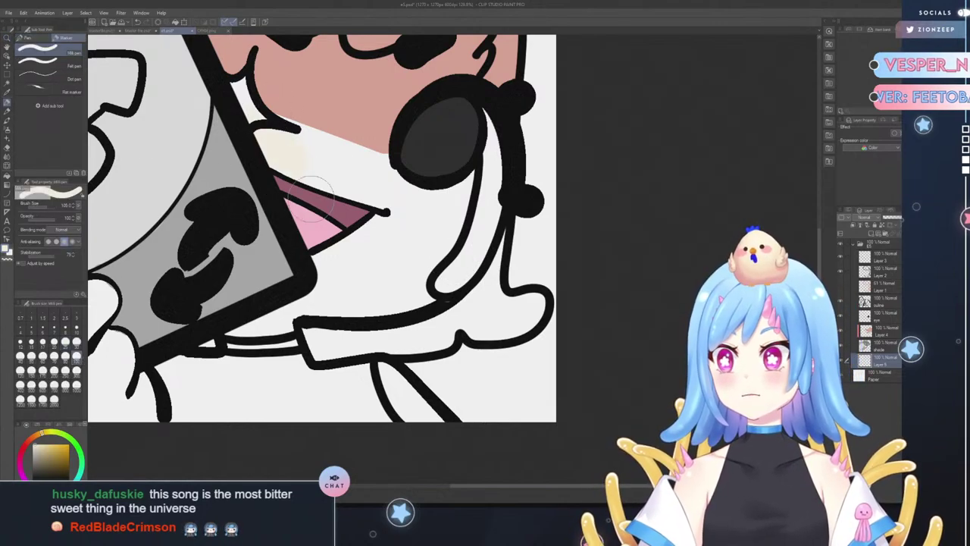
mouse_move(312, 188)
left_mouse_down()
mouse_move(318, 64)
mouse_move(307, 203)
mouse_move(358, 280)
mouse_move(335, 94)
mouse_move(401, 296)
mouse_move(388, 148)
mouse_move(393, 142)
mouse_move(428, 278)
mouse_move(440, 159)
mouse_move(446, 247)
mouse_move(472, 138)
mouse_move(441, 274)
mouse_move(401, 300)
mouse_move(227, 322)
mouse_move(309, 258)
mouse_move(326, 265)
mouse_move(330, 288)
left_mouse_up()
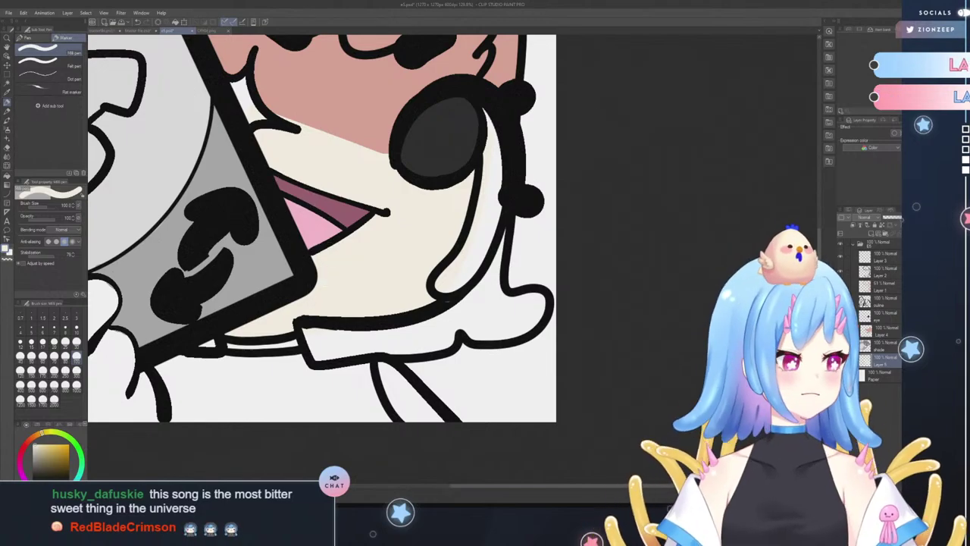
- Paint the neck and the hand holding the card cream on the skin layer
scroll(530, 326, "up", 3)
scroll(545, 337, "down", 5)
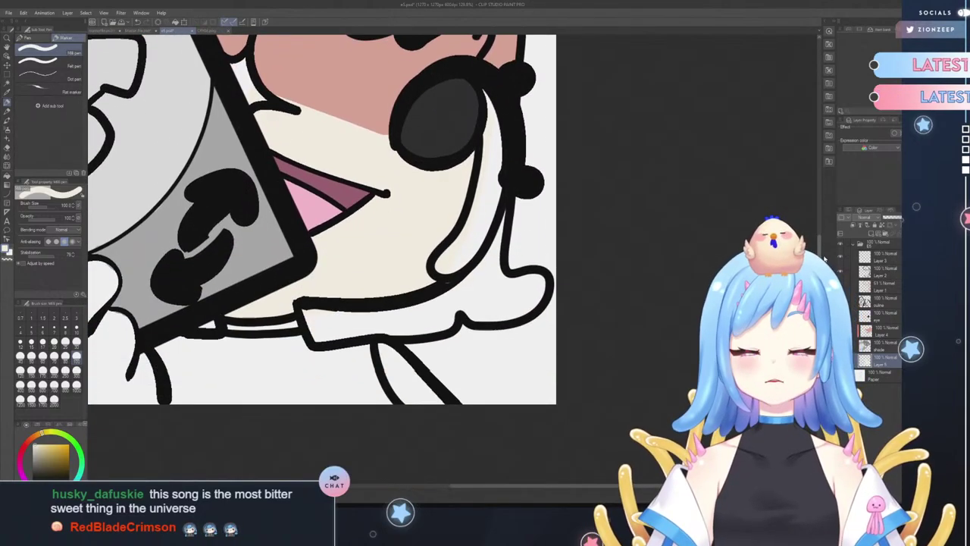
mouse_move(370, 305)
left_mouse_down()
mouse_move(408, 331)
mouse_move(377, 318)
mouse_move(456, 387)
mouse_move(370, 314)
mouse_move(394, 324)
mouse_move(415, 354)
left_mouse_up()
left_click_drag(493, 486, 447, 486)
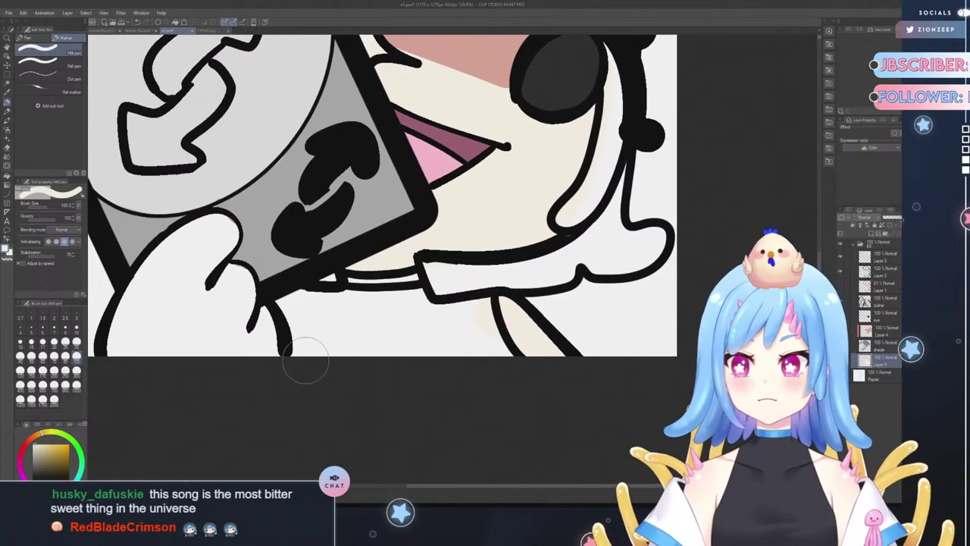
mouse_move(189, 259)
left_mouse_down()
mouse_move(203, 233)
mouse_move(217, 244)
mouse_move(218, 227)
mouse_move(153, 289)
mouse_move(126, 337)
mouse_move(120, 379)
mouse_move(119, 354)
mouse_move(156, 286)
mouse_move(204, 237)
mouse_move(144, 288)
mouse_move(131, 345)
mouse_move(170, 381)
mouse_move(170, 308)
mouse_move(215, 261)
mouse_move(241, 294)
mouse_move(254, 361)
mouse_move(257, 315)
mouse_move(266, 375)
mouse_move(171, 341)
mouse_move(216, 305)
mouse_move(214, 288)
mouse_move(238, 369)
left_mouse_up()
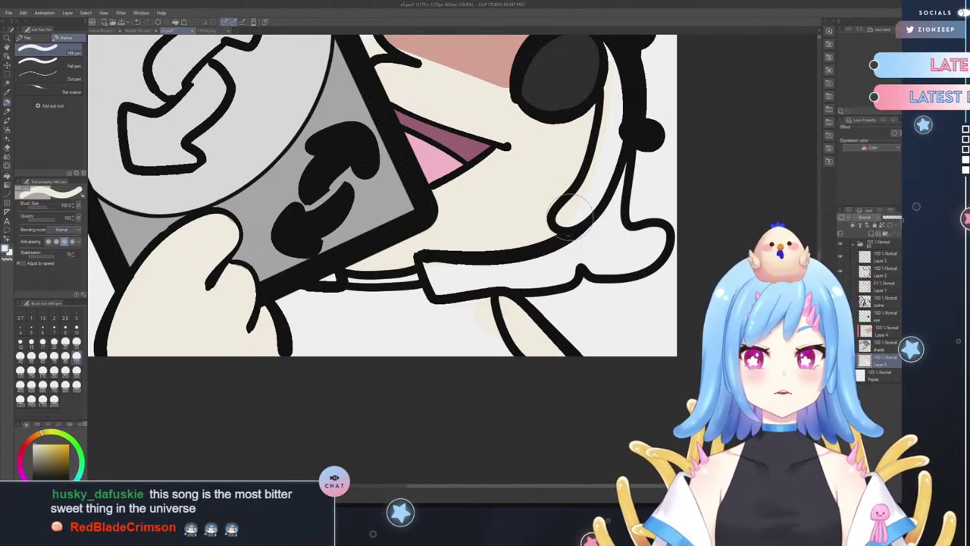
- Sample the dusty pink skin shadow from the face and shade the neck's edge with the pen at size 30
scroll(382, 220, "up", 5)
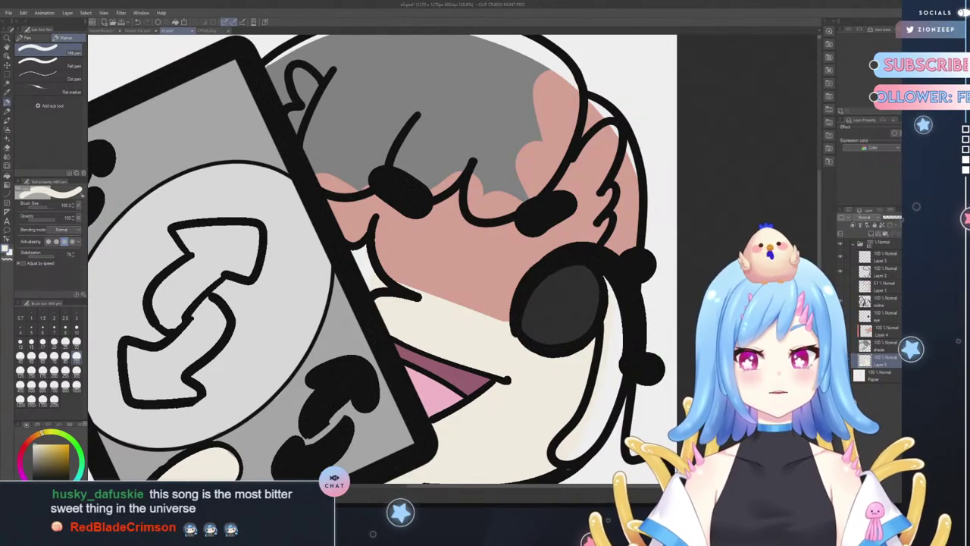
scroll(495, 89, "down", 4)
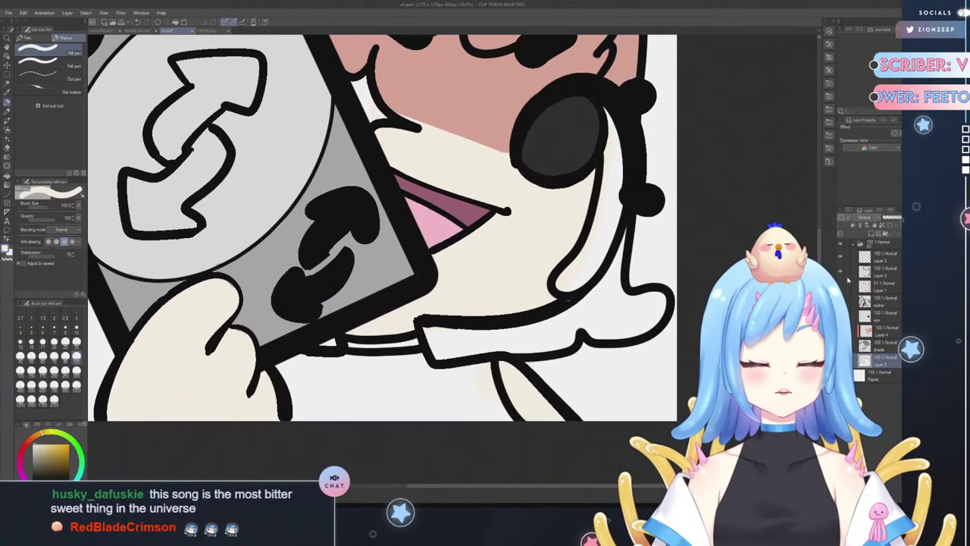
left_click(502, 90, "alt")
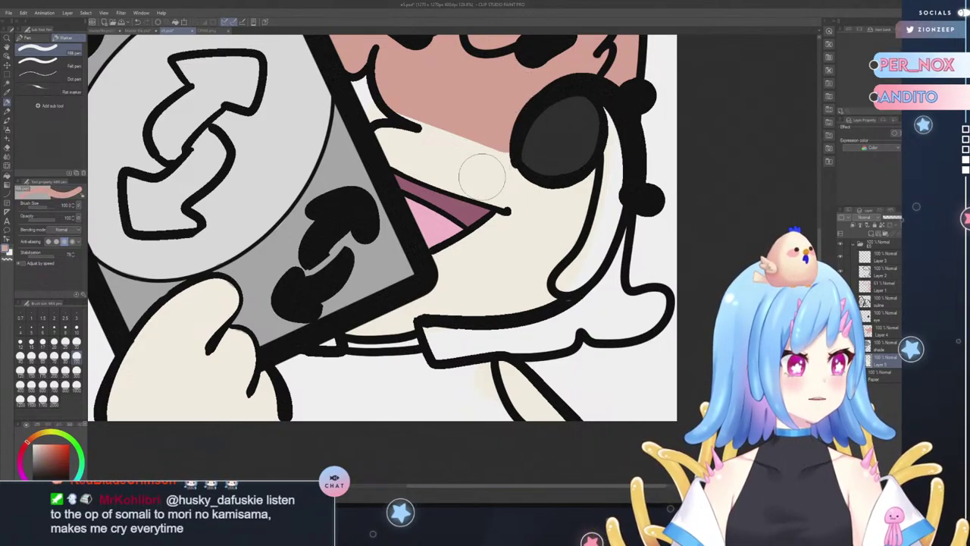
left_click(76, 342)
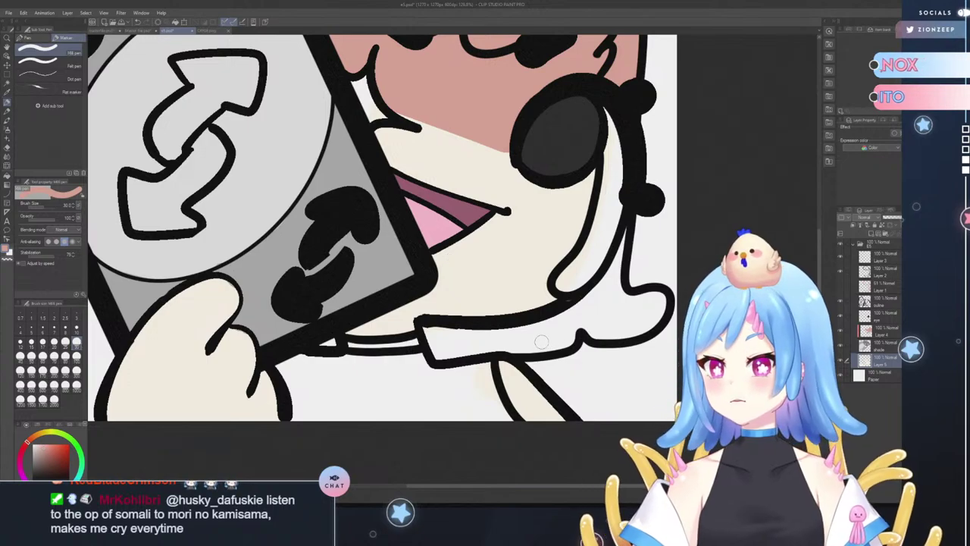
mouse_move(506, 365)
left_mouse_down()
mouse_move(547, 432)
mouse_move(521, 399)
left_mouse_up()
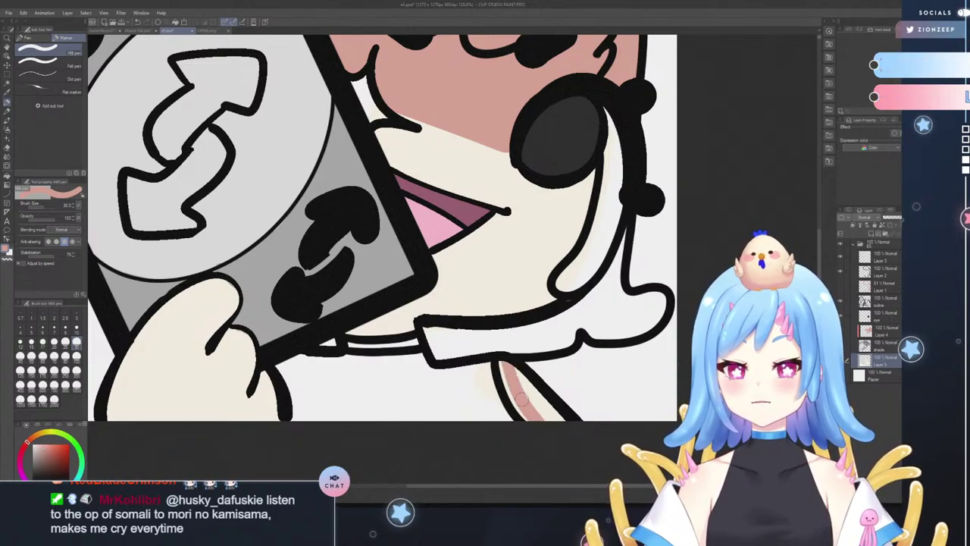
left_click_drag(501, 356, 543, 434)
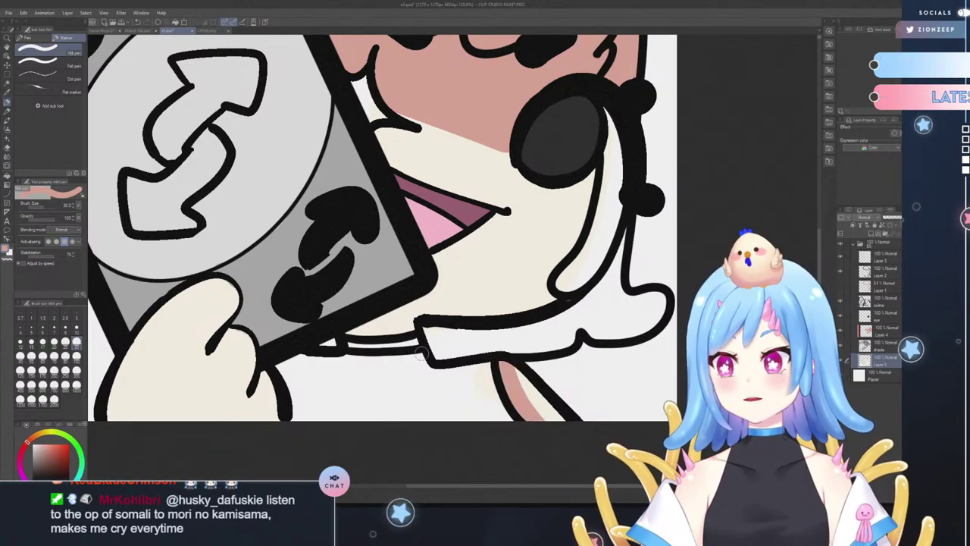
- Undo a trial shadow stroke between the fingers and shade the lower edge of the hand dusty pink
left_click_drag(211, 353, 235, 316)
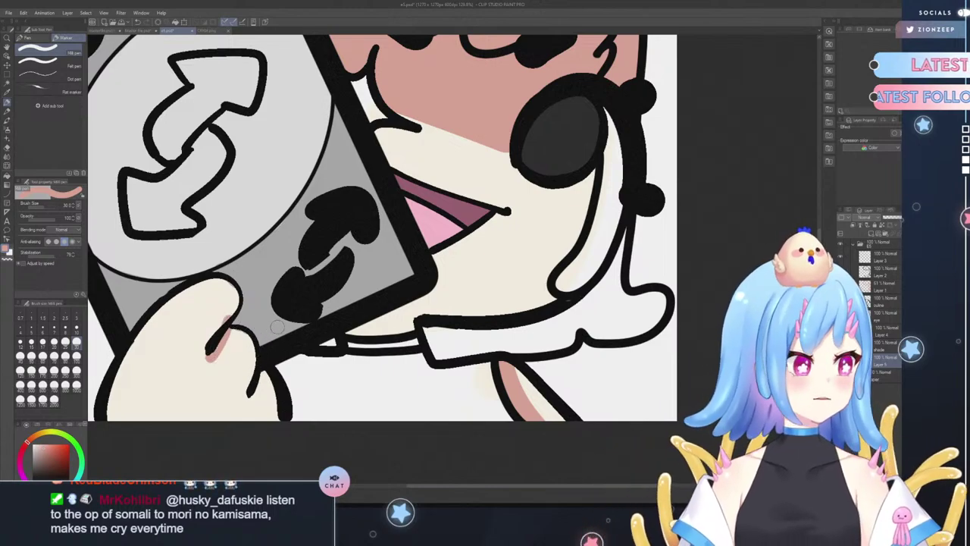
key("ctrl+z")
mouse_move(108, 381)
left_mouse_down()
mouse_move(149, 417)
mouse_move(188, 418)
left_mouse_up()
left_click_drag(113, 395, 171, 429)
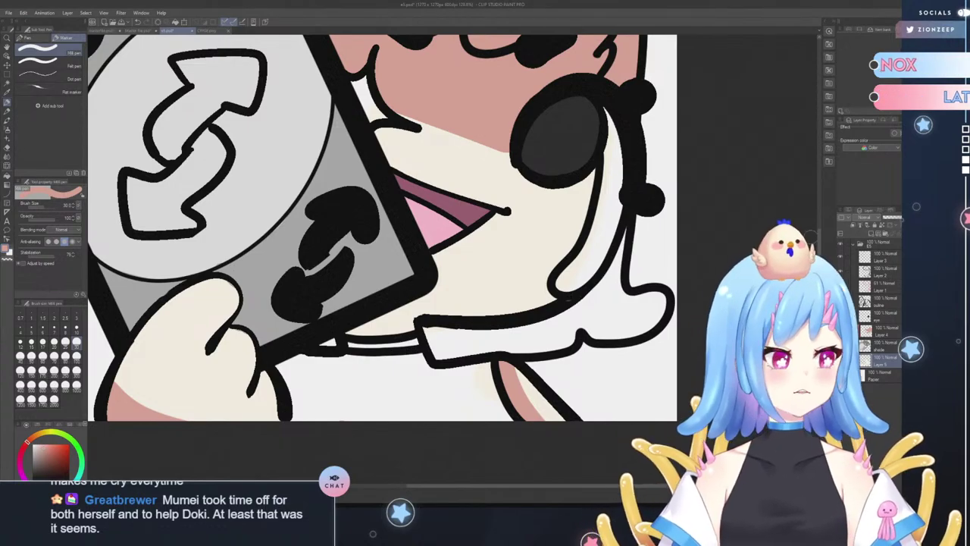
- Sample the light blue hair colour from the crying emote reference and add a new layer above the mouth colours in the reverse-card emote
scroll(813, 191, "up", 5)
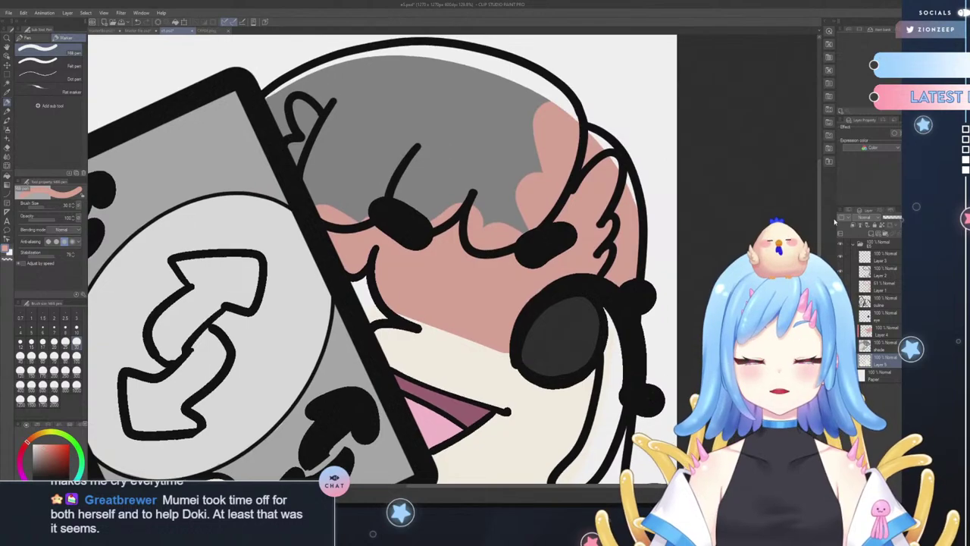
left_click(206, 31)
left_click(428, 147, "alt")
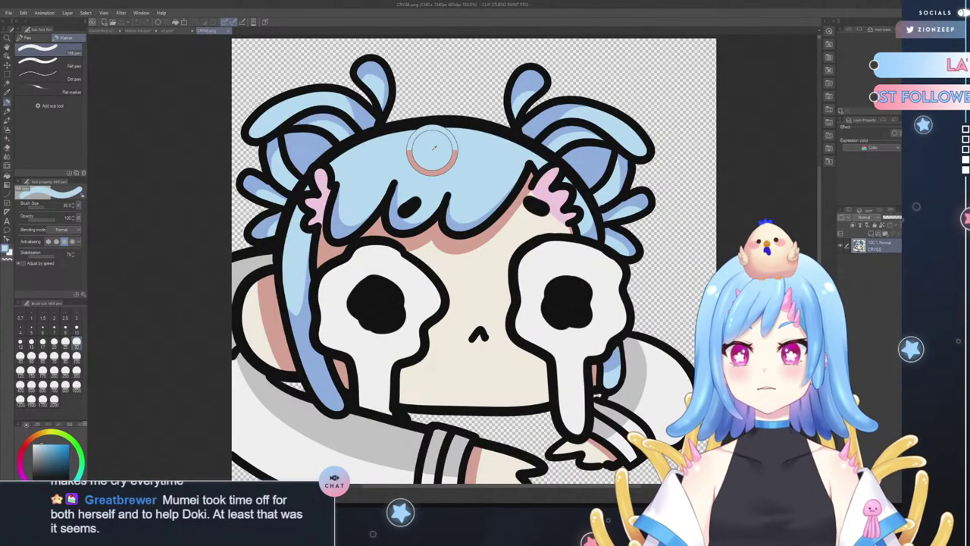
left_click(178, 32)
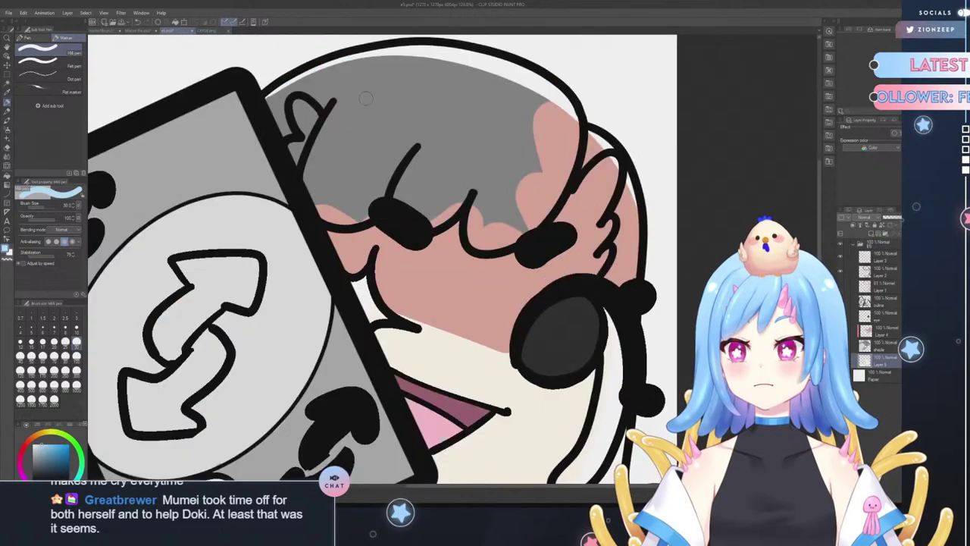
left_click(871, 234)
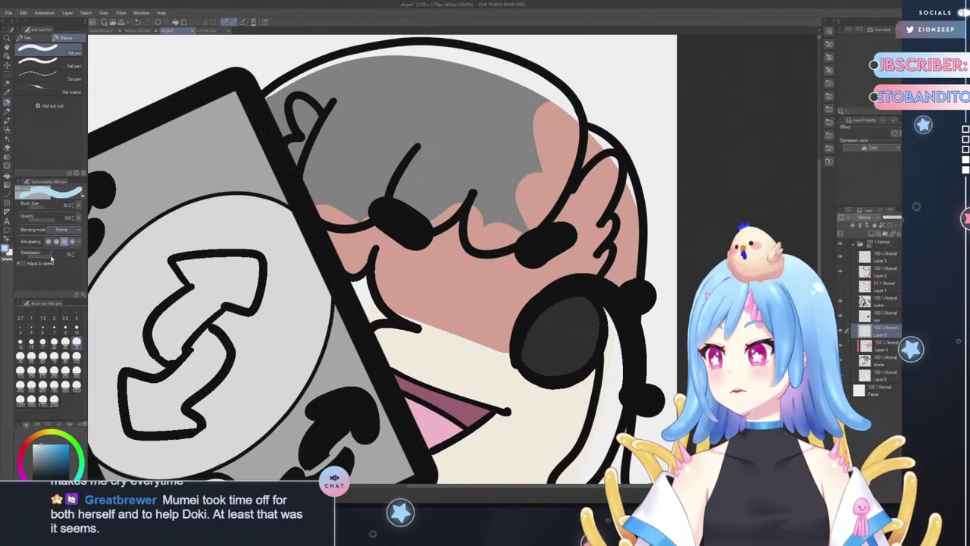
- Reduce the pen's stabilization to 2 and trace the inside edge of the bangs and crown in light blue
mouse_move(274, 97)
left_mouse_down()
mouse_move(286, 132)
mouse_move(264, 94)
mouse_move(287, 121)
mouse_move(274, 102)
left_mouse_up()
mouse_move(290, 77)
left_mouse_down()
mouse_move(386, 46)
mouse_move(441, 45)
left_mouse_up()
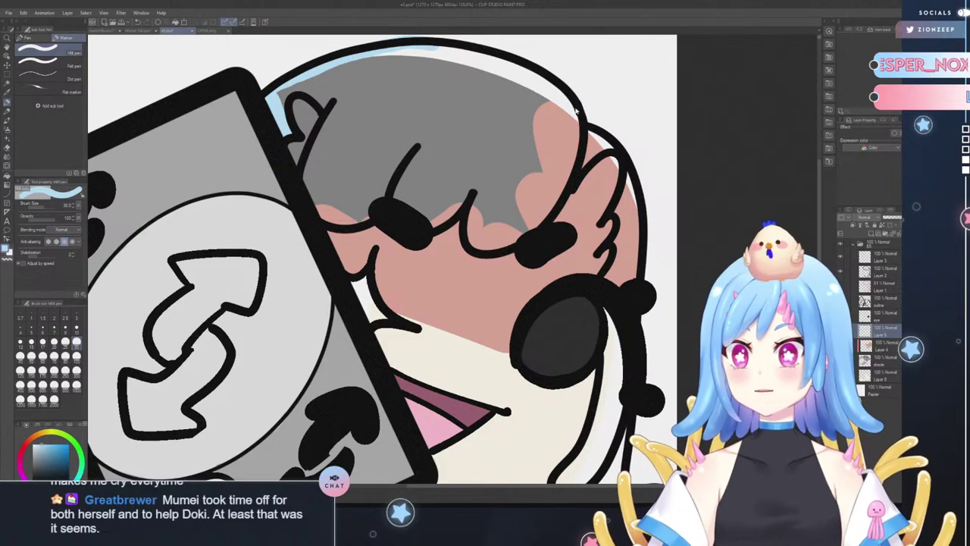
key("ctrl+z")
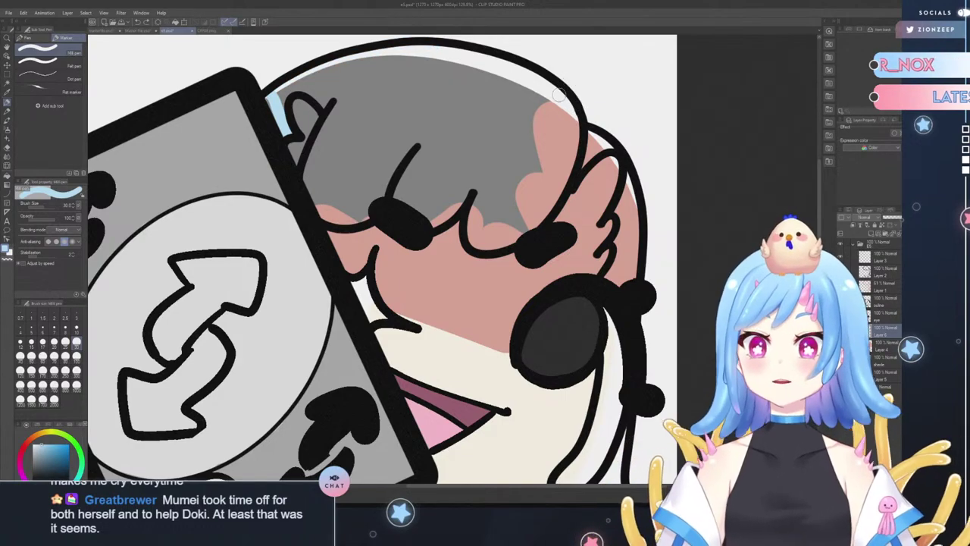
mouse_move(553, 84)
left_mouse_down()
mouse_move(570, 115)
mouse_move(573, 156)
mouse_move(550, 208)
mouse_move(516, 238)
mouse_move(487, 245)
mouse_move(473, 236)
mouse_move(476, 196)
left_mouse_up()
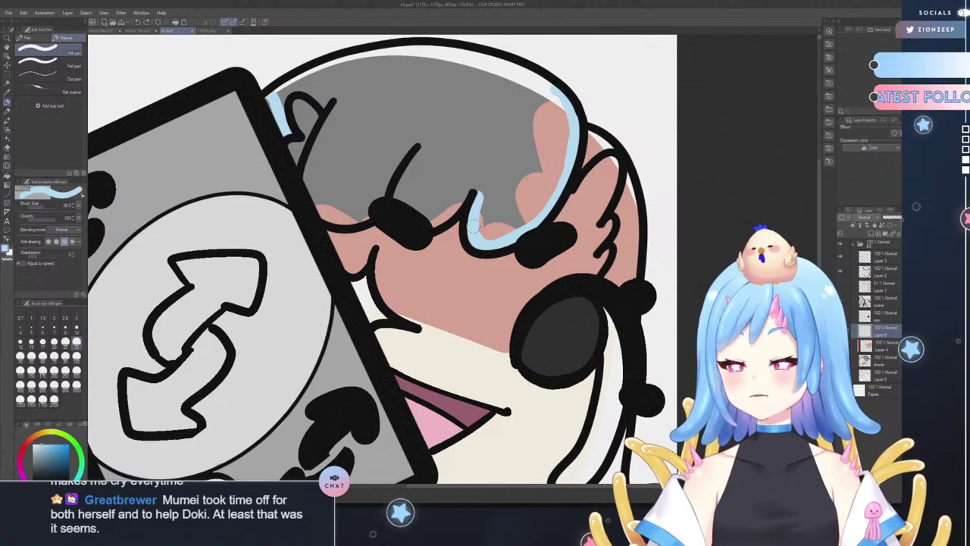
mouse_move(421, 147)
left_mouse_down()
mouse_move(393, 202)
mouse_move(400, 222)
mouse_move(433, 226)
mouse_move(480, 174)
mouse_move(471, 212)
left_mouse_up()
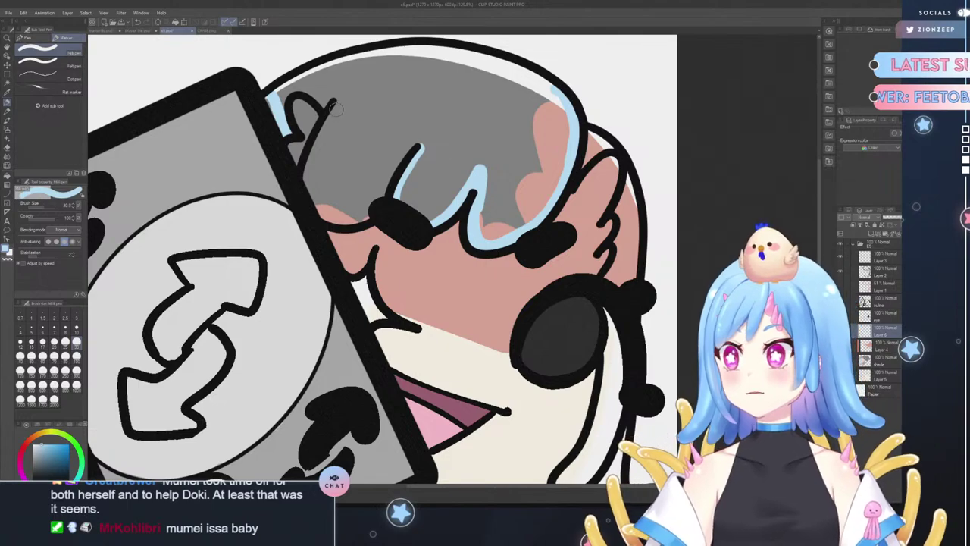
mouse_move(336, 108)
left_mouse_down()
mouse_move(303, 171)
mouse_move(305, 193)
mouse_move(327, 217)
mouse_move(370, 215)
mouse_move(418, 146)
mouse_move(395, 170)
left_mouse_up()
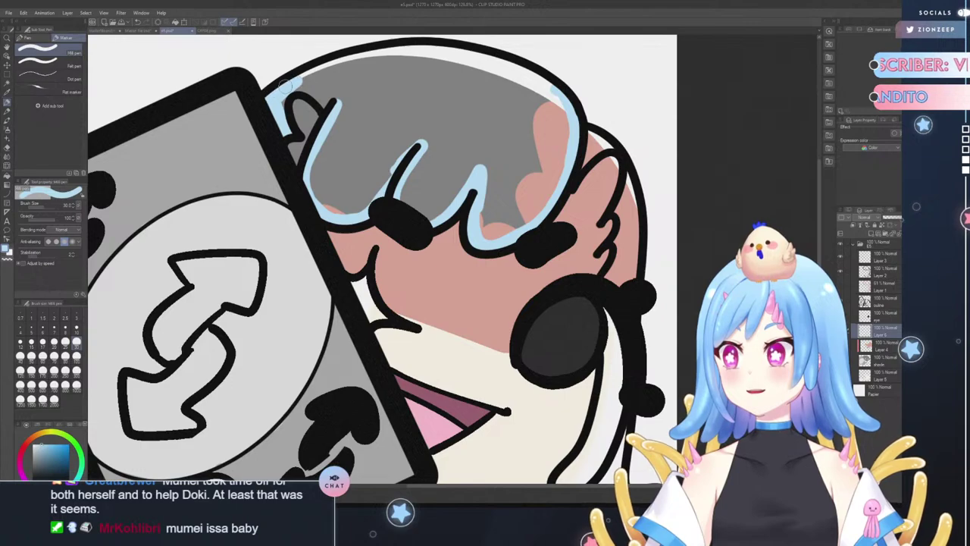
mouse_move(288, 85)
left_mouse_down()
mouse_move(331, 61)
mouse_move(416, 44)
mouse_move(492, 61)
mouse_move(555, 92)
mouse_move(563, 82)
left_mouse_up()
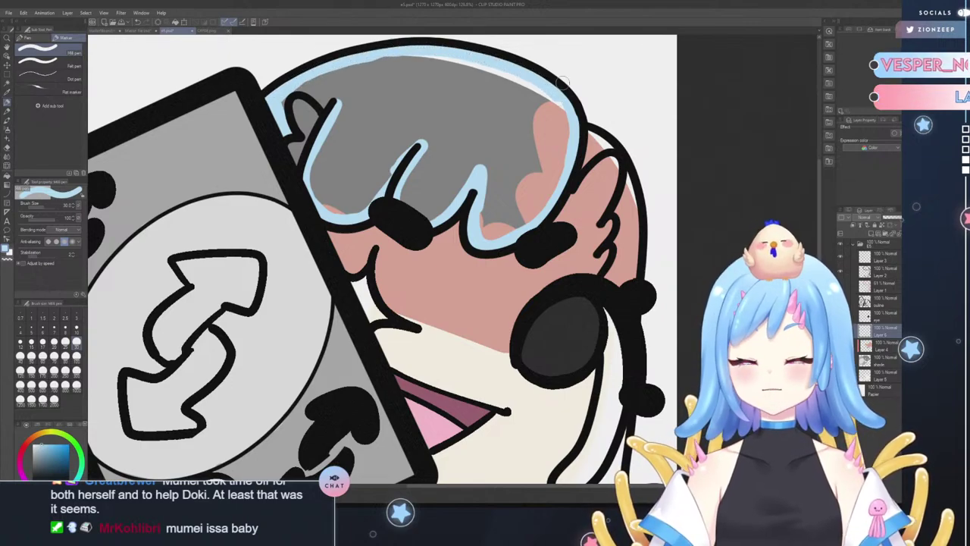
left_click(7, 177)
left_click(506, 119)
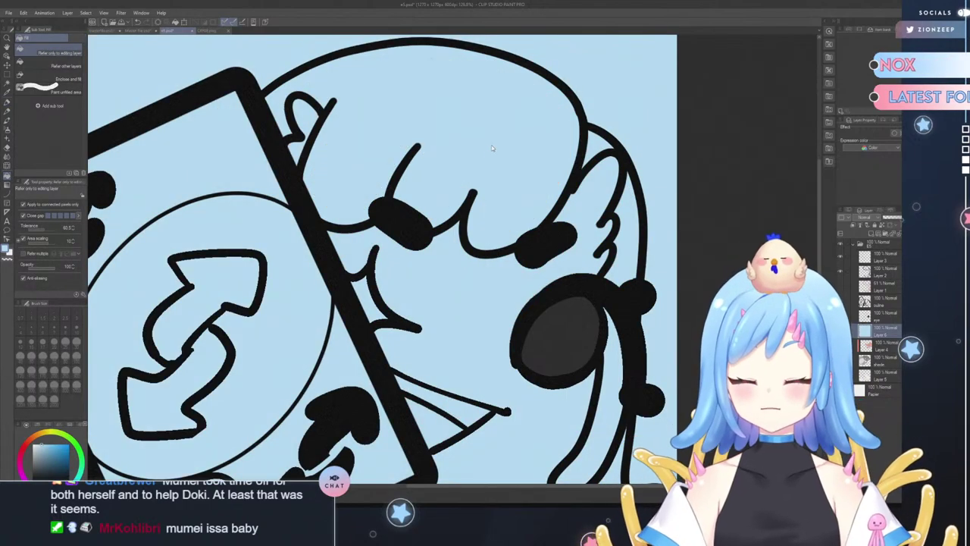
key("ctrl+z")
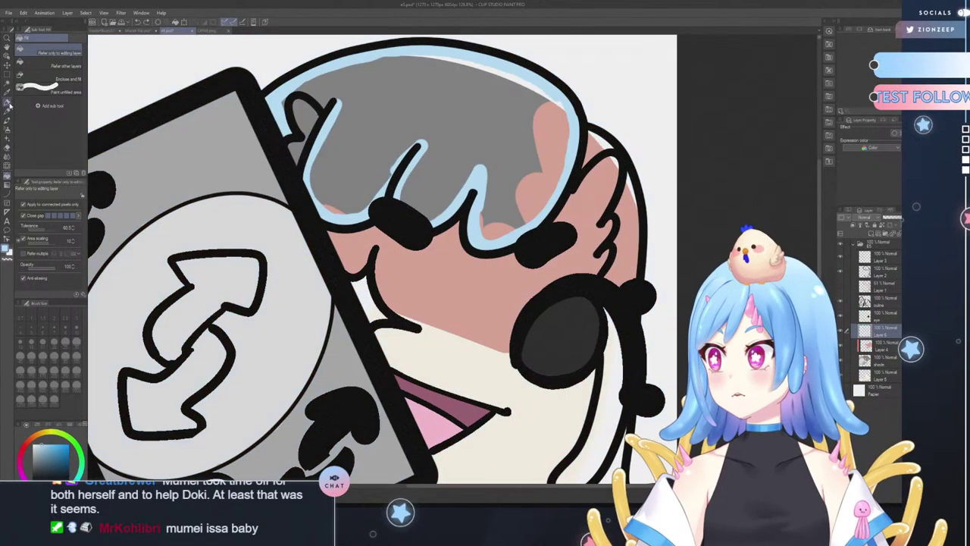
- Close the gap in the light blue hair contour with the pen and fill the bangs area light blue
left_click(8, 101)
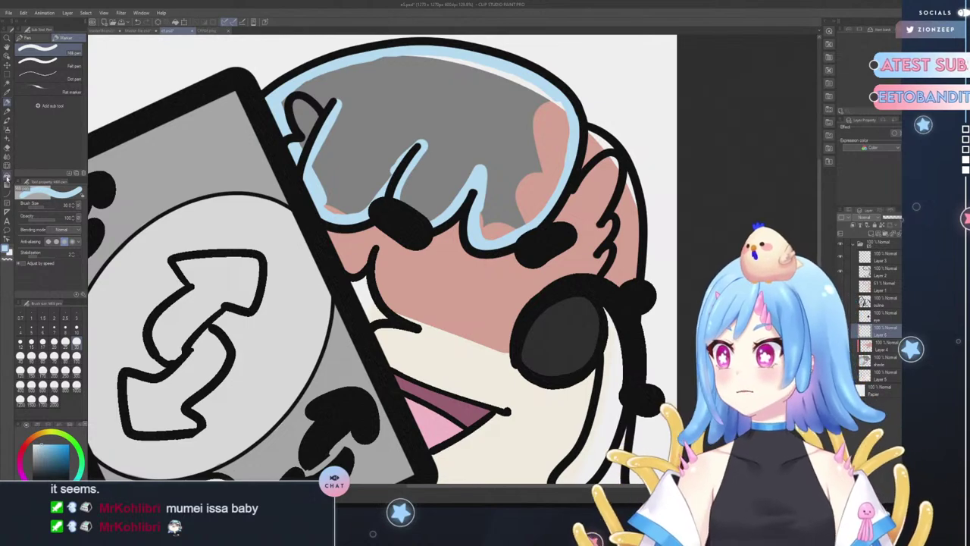
key("g")
left_click(391, 119)
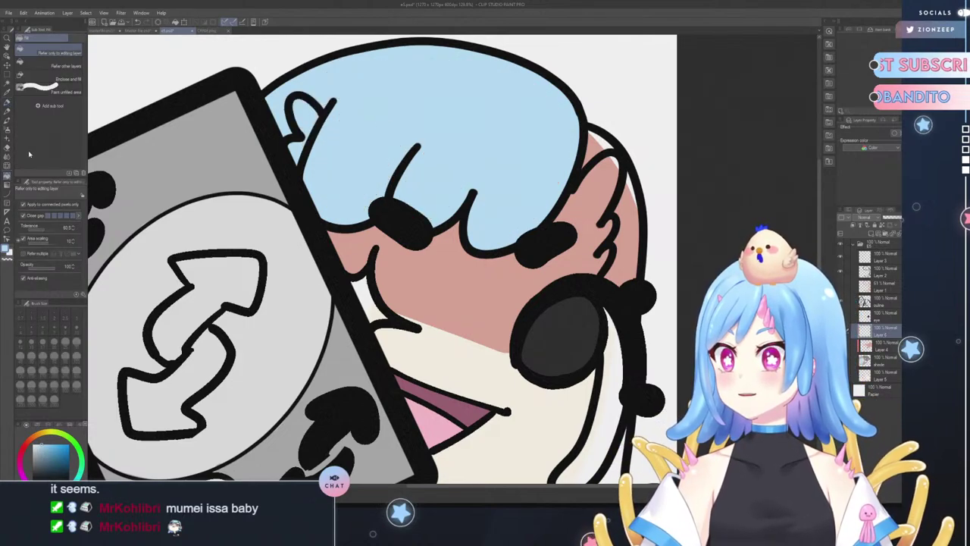
- Paint the hair behind the ear and the small hair piece beneath the card's lower edge light blue
left_click(10, 103)
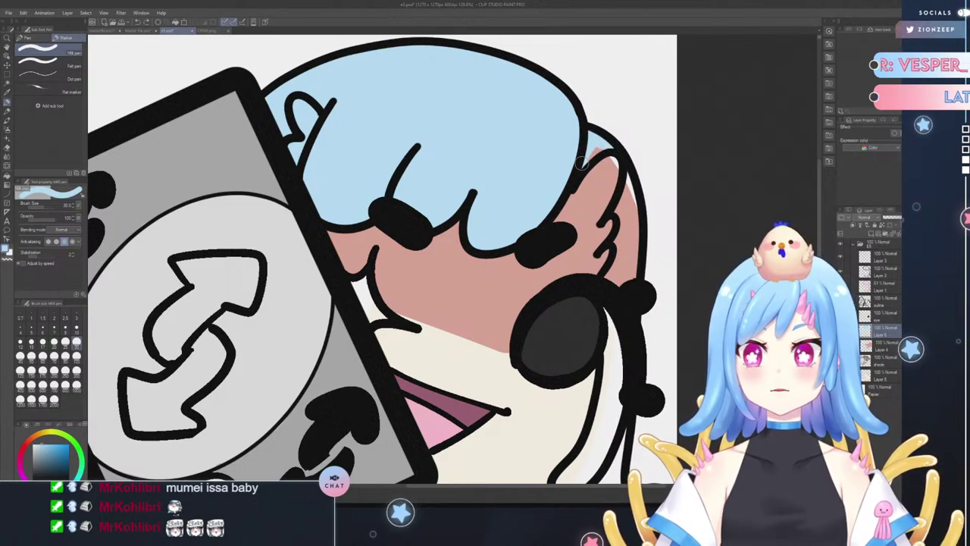
mouse_move(604, 257)
left_mouse_down()
mouse_move(627, 178)
mouse_move(629, 279)
mouse_move(613, 286)
mouse_move(621, 256)
mouse_move(620, 287)
left_mouse_up()
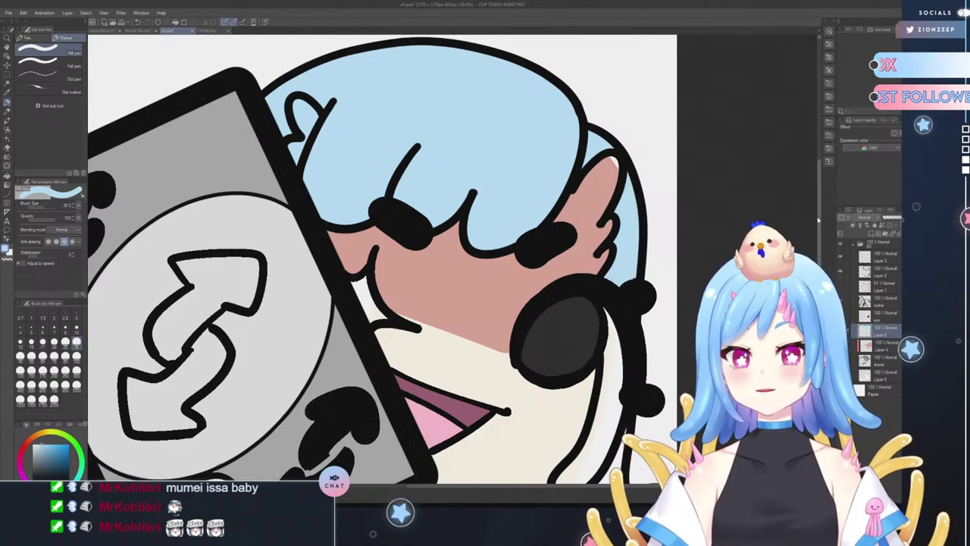
scroll(821, 246, "down", 5)
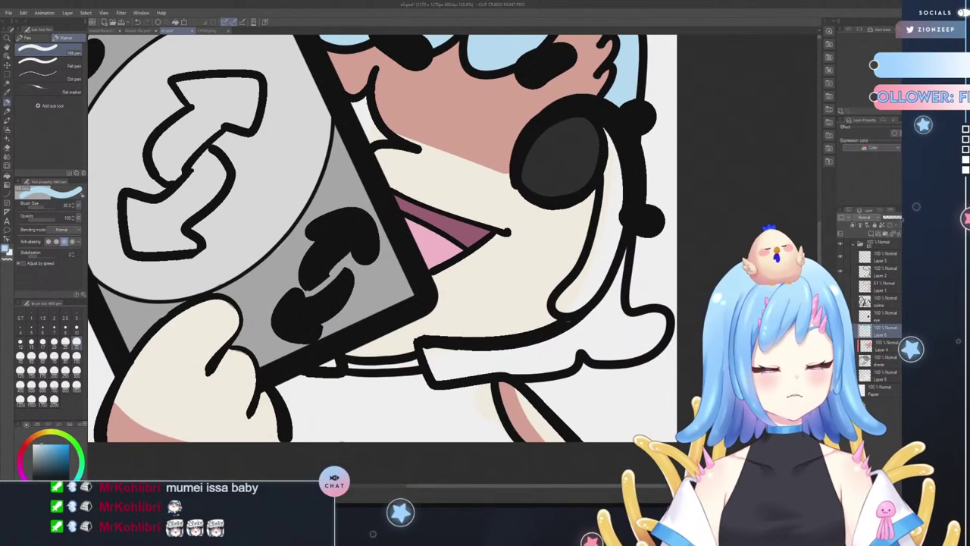
left_click_drag(326, 358, 330, 361)
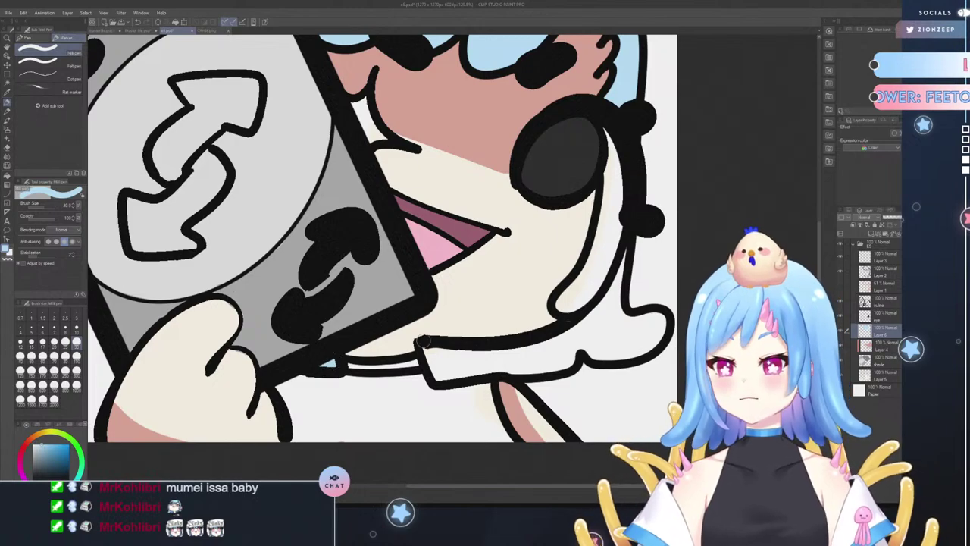
- Paint the long side strand and the flared hair below the chin light blue, cleaning up the spill outside the outline
mouse_move(424, 342)
left_mouse_down()
mouse_move(438, 377)
mouse_move(458, 381)
mouse_move(568, 358)
mouse_move(560, 366)
mouse_move(573, 348)
mouse_move(593, 358)
mouse_move(643, 350)
mouse_move(663, 324)
mouse_move(623, 319)
mouse_move(621, 258)
mouse_move(610, 284)
left_mouse_up()
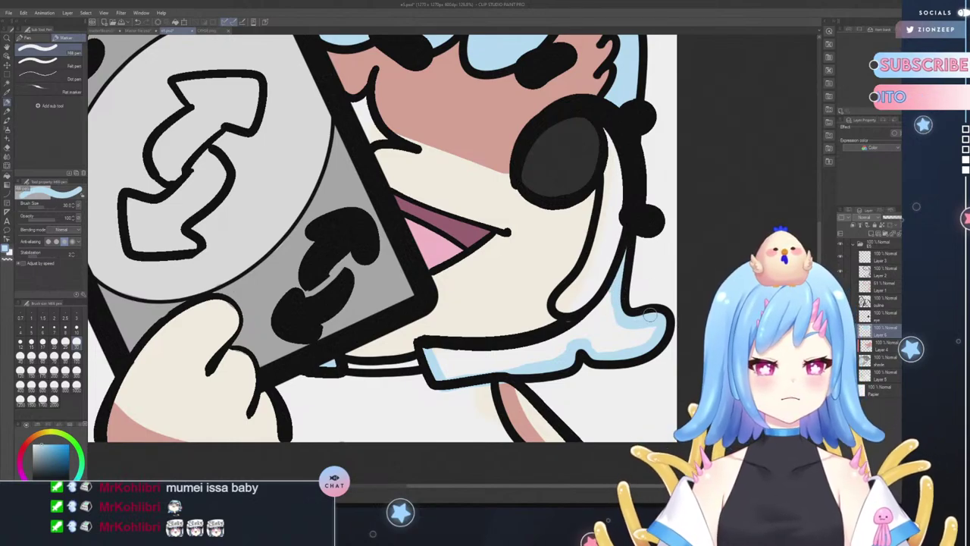
mouse_move(607, 132)
left_mouse_down()
mouse_move(614, 203)
mouse_move(604, 264)
mouse_move(581, 304)
mouse_move(589, 284)
mouse_move(564, 309)
mouse_move(564, 291)
mouse_move(594, 261)
mouse_move(599, 237)
left_mouse_up()
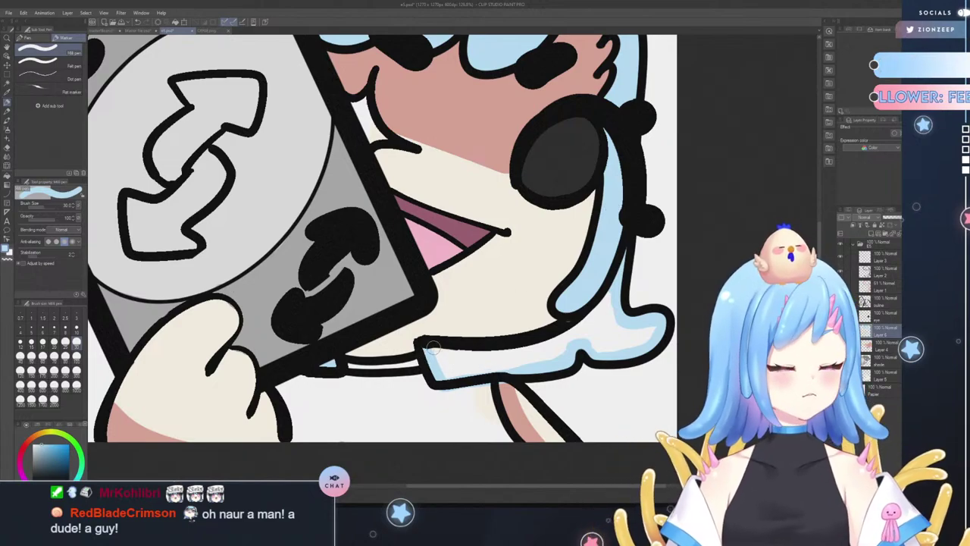
mouse_move(432, 346)
left_mouse_down()
mouse_move(469, 353)
mouse_move(541, 338)
mouse_move(596, 313)
mouse_move(604, 308)
mouse_move(577, 319)
mouse_move(605, 295)
mouse_move(589, 333)
mouse_move(623, 312)
mouse_move(638, 340)
mouse_move(638, 349)
mouse_move(544, 360)
mouse_move(539, 350)
mouse_move(447, 365)
left_mouse_up()
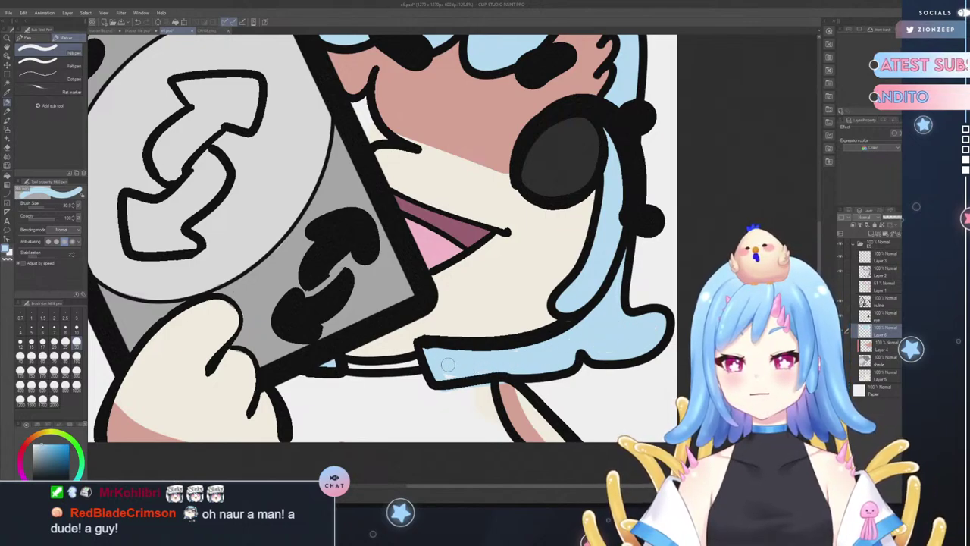
left_click(11, 150)
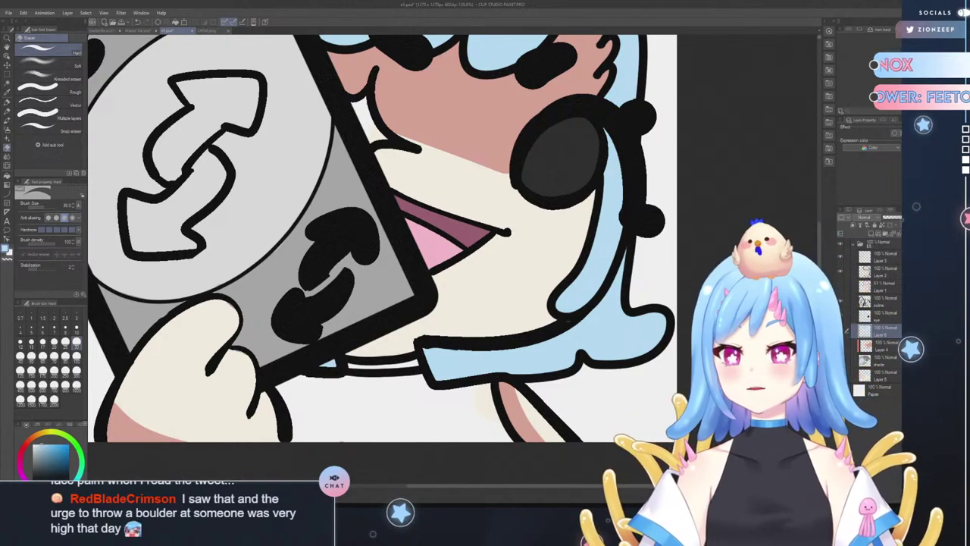
left_click_drag(820, 264, 820, 295)
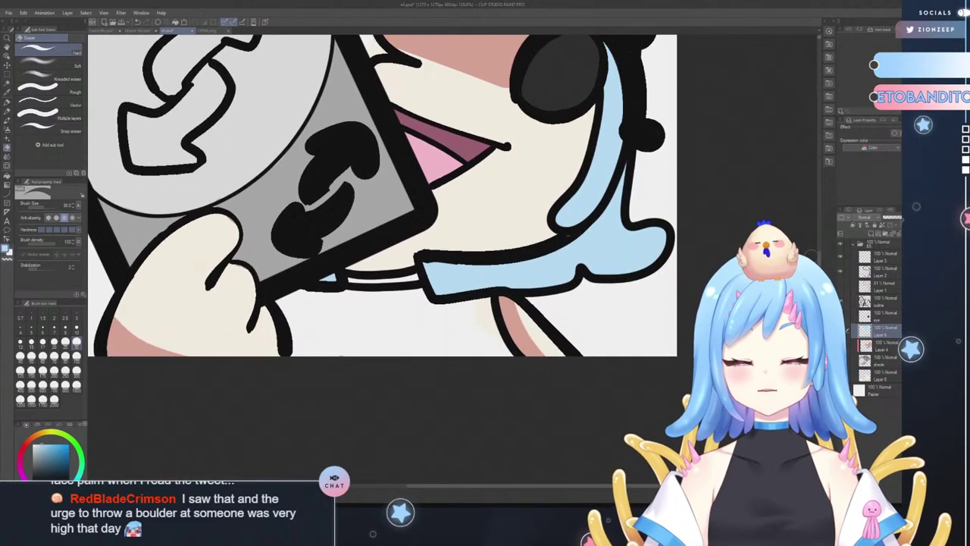
scroll(819, 263, "up", 3)
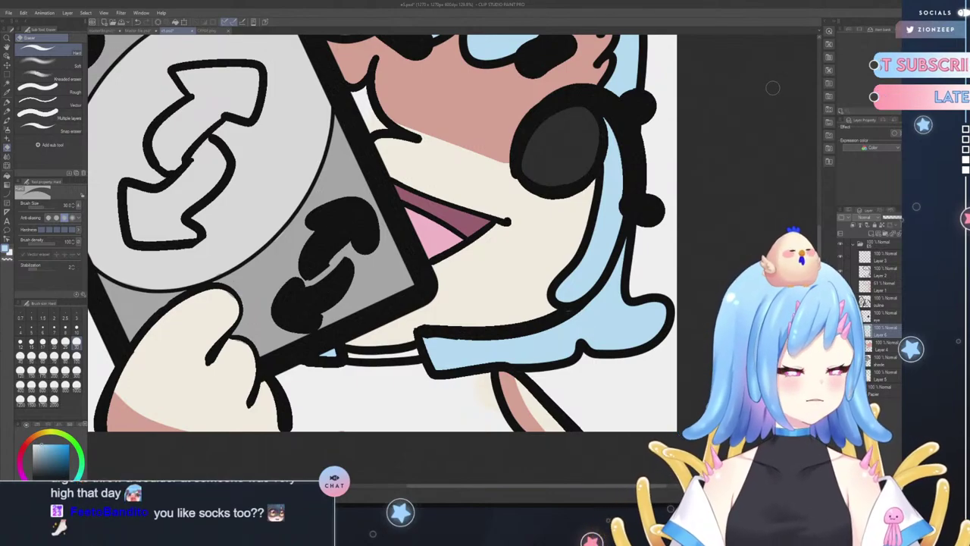
scroll(826, 239, "up", 2)
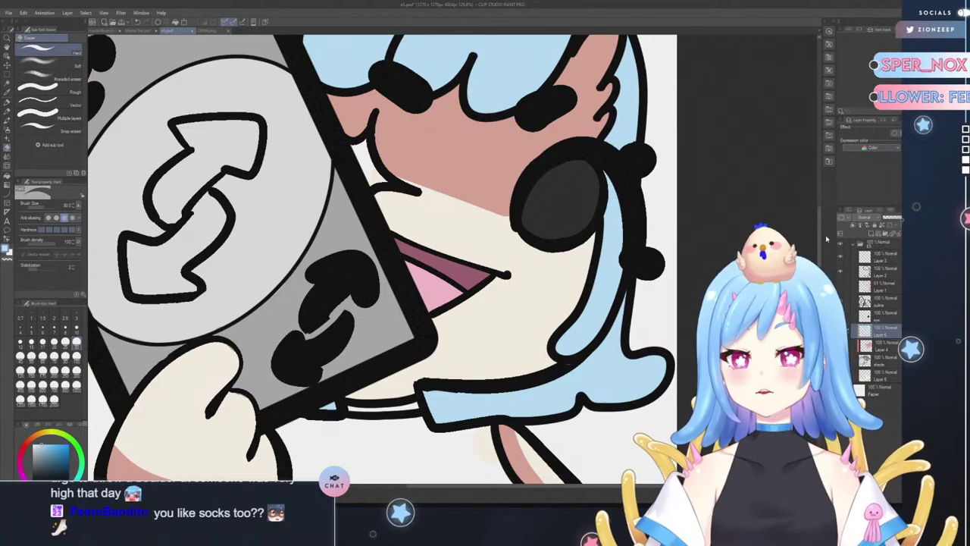
scroll(823, 250, "up", 4)
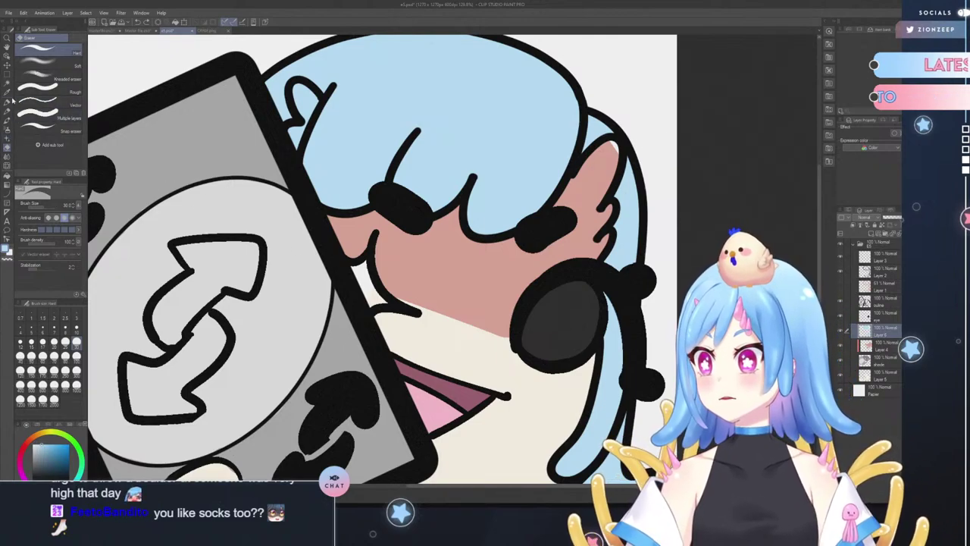
left_click(8, 102)
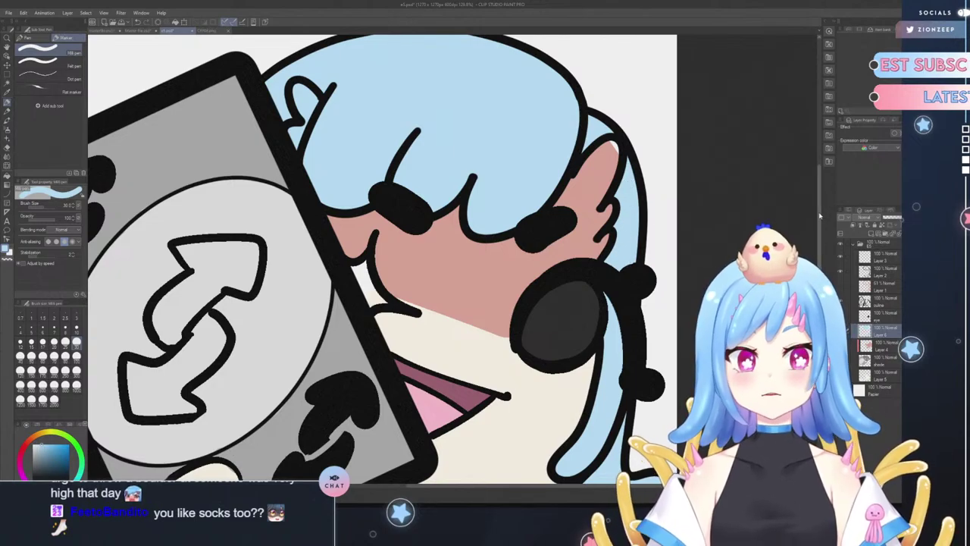
scroll(625, 258, "down", 4)
scroll(382, 235, "down", 1)
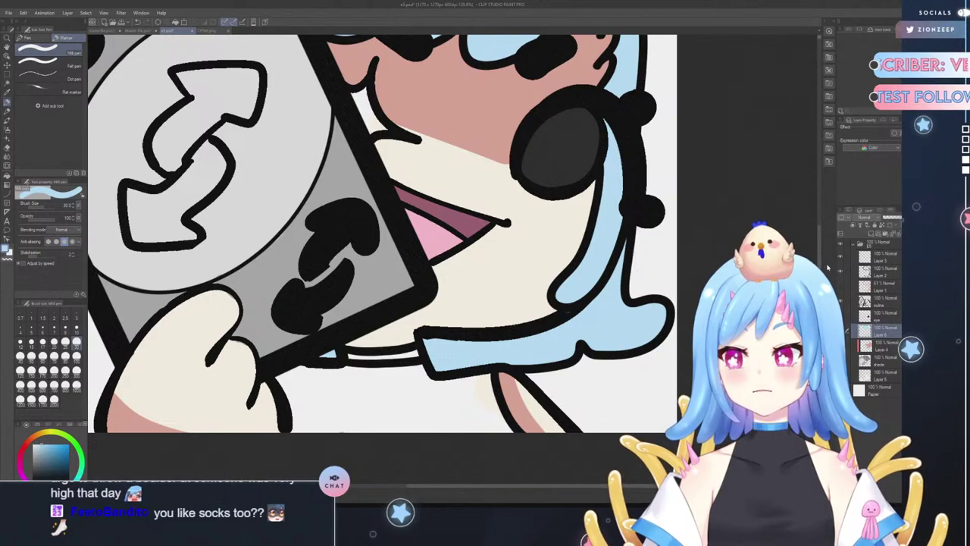
- Sample the cream skin colour from the face and select Layer 5 at the bottom of the colour layers
left_click(524, 255, "alt")
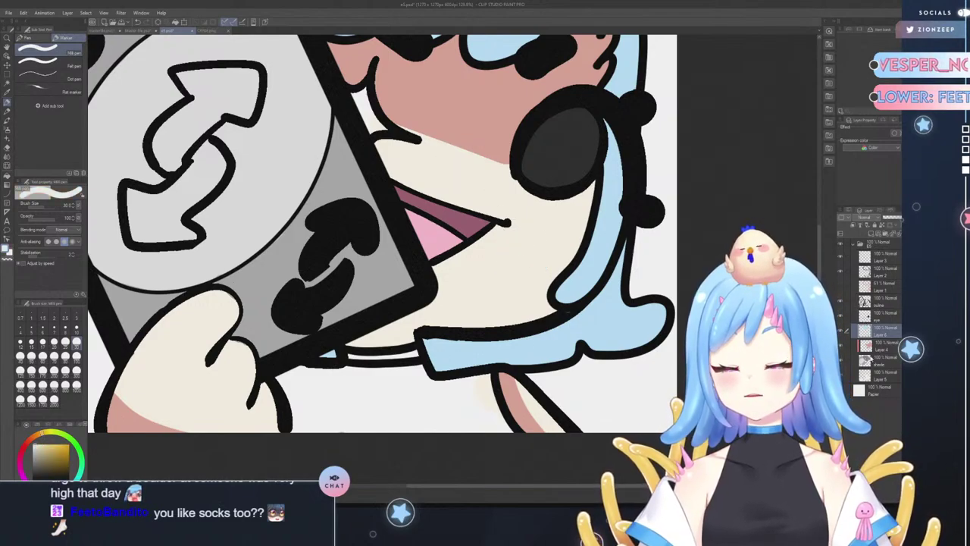
left_click(870, 364)
left_click(876, 377)
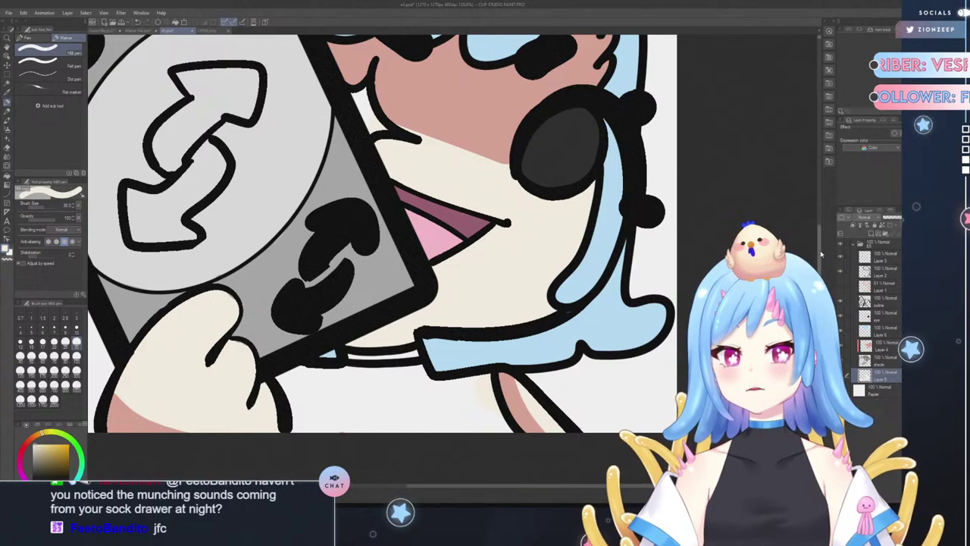
scroll(821, 254, "up", 2)
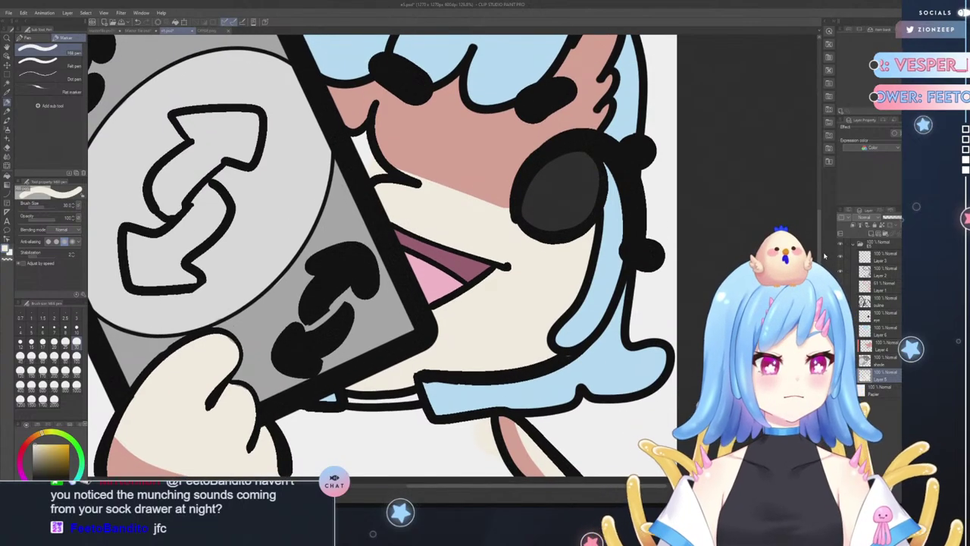
- Add a clipped layer above the light blue hair layer and choose a dark blue based on the hair colour
left_click(879, 329)
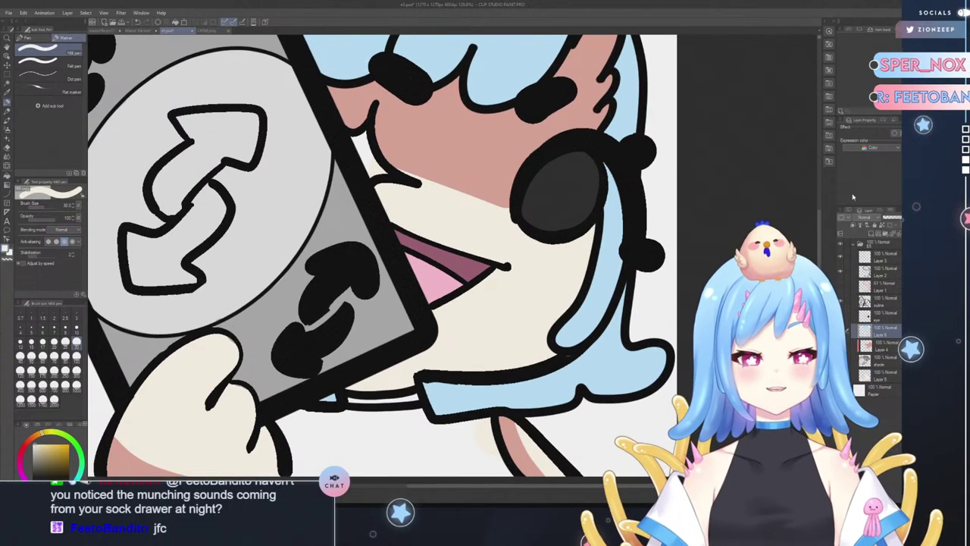
left_click(852, 226)
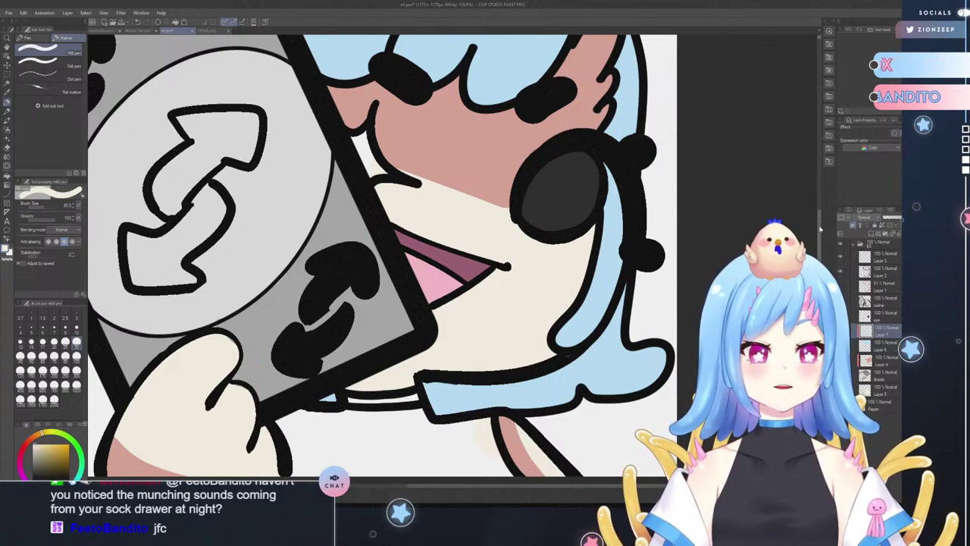
scroll(820, 229, "up", 3)
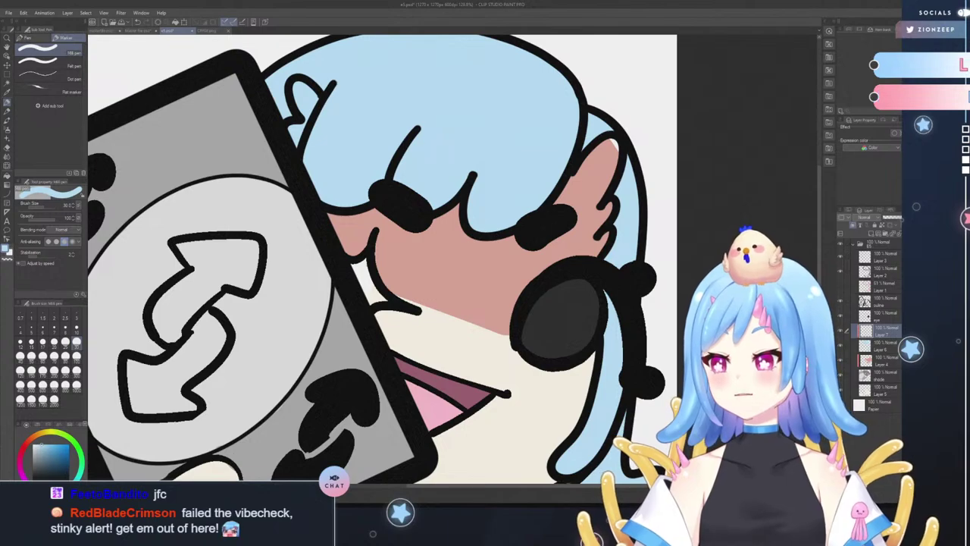
left_click_drag(43, 444, 60, 456)
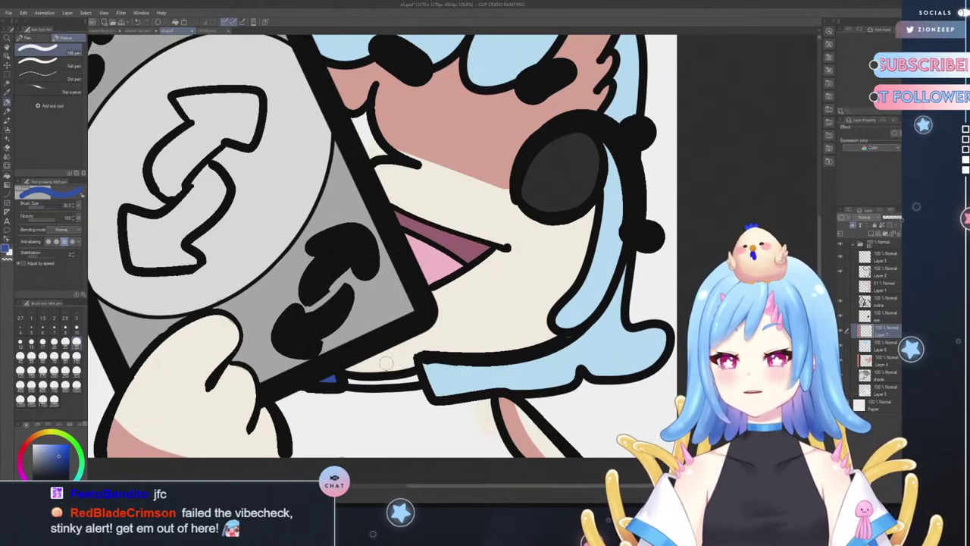
- Paint the hair below the chin and beneath the card dark blue, and erase the spill on the side strand's tip
left_click_drag(578, 340, 567, 401)
left_click_drag(576, 339, 563, 415)
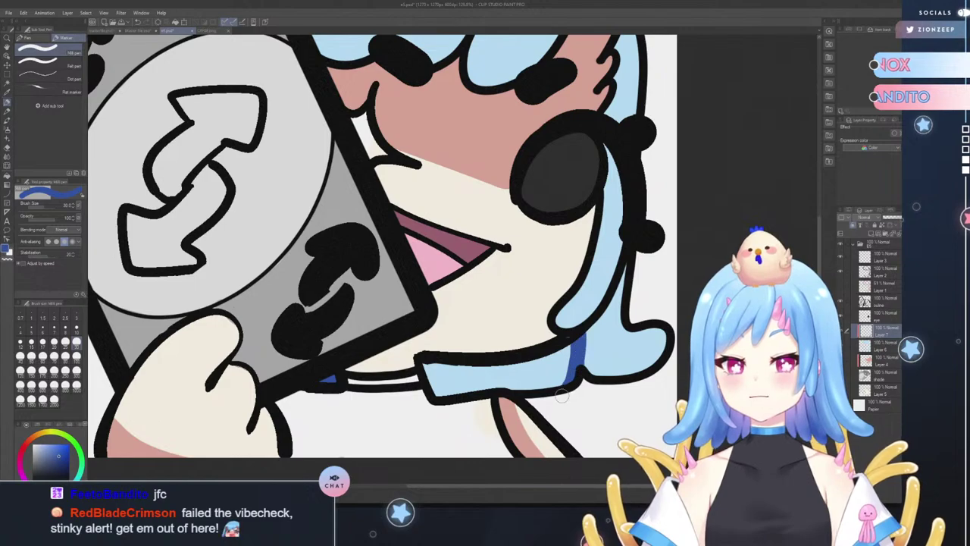
left_click_drag(574, 382, 582, 329)
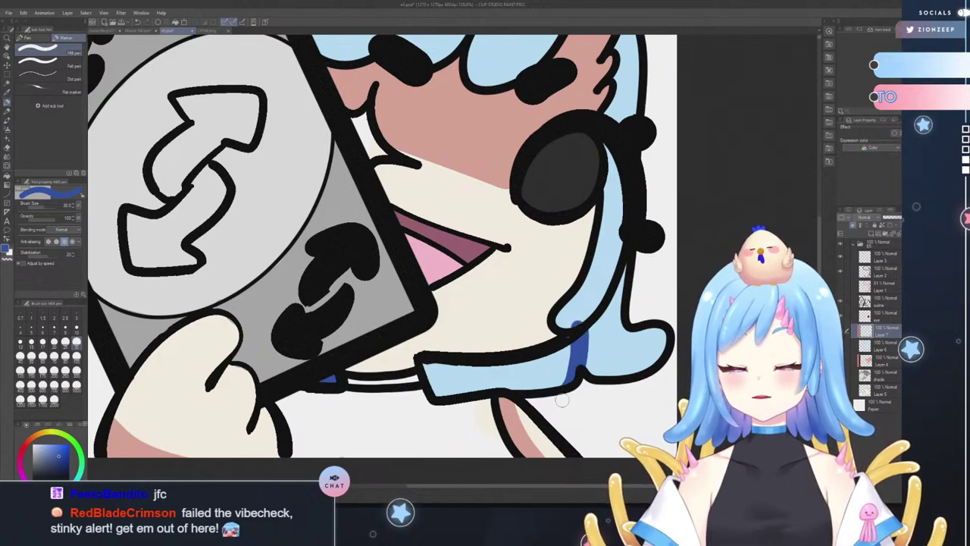
mouse_move(423, 362)
left_mouse_down()
mouse_move(441, 396)
mouse_move(423, 367)
mouse_move(526, 366)
mouse_move(569, 347)
mouse_move(511, 372)
mouse_move(446, 376)
mouse_move(527, 379)
mouse_move(444, 389)
mouse_move(472, 390)
mouse_move(438, 374)
mouse_move(454, 385)
mouse_move(535, 376)
mouse_move(469, 384)
mouse_move(527, 390)
mouse_move(558, 360)
left_mouse_up()
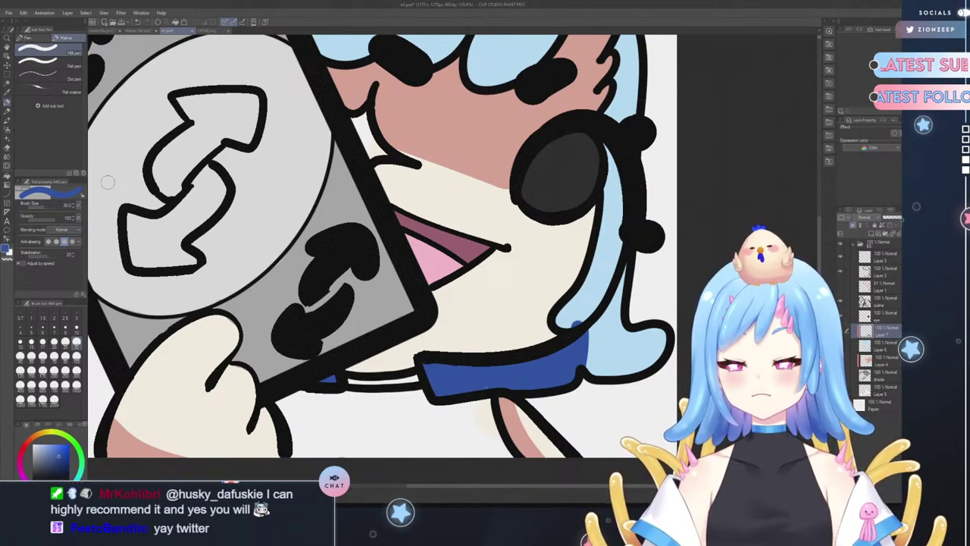
left_click(8, 166)
left_click(7, 147)
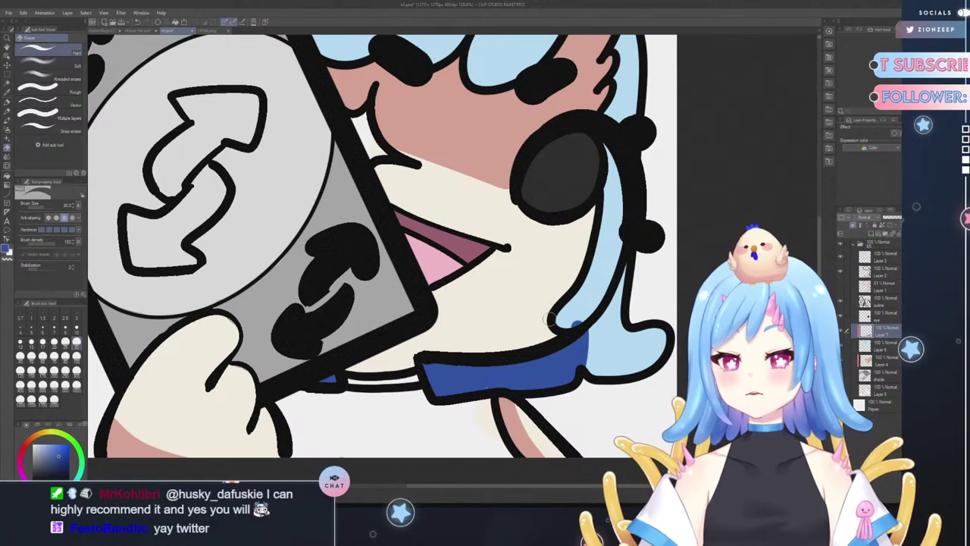
left_click_drag(581, 318, 569, 325)
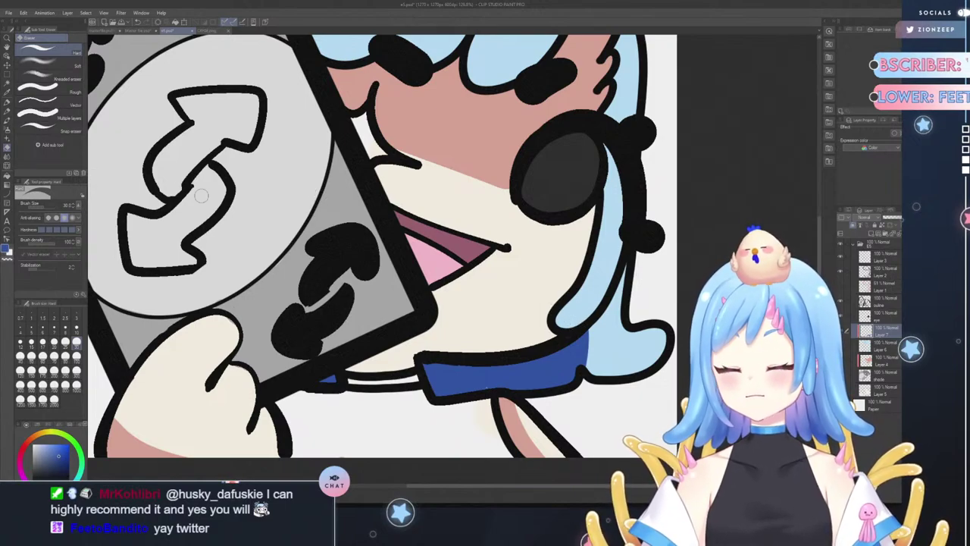
- Draw a dark blue dividing stroke across the lower side strand, undoing trial strokes, and fill the tip below it
left_click(9, 97)
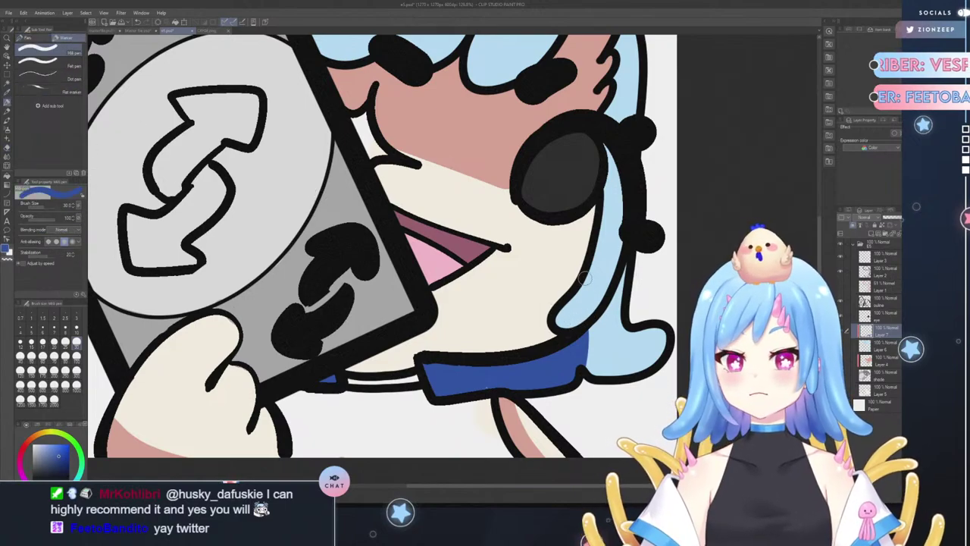
mouse_move(581, 286)
left_mouse_down()
mouse_move(625, 263)
mouse_move(626, 302)
mouse_move(609, 269)
mouse_move(592, 281)
mouse_move(617, 265)
mouse_move(591, 275)
mouse_move(610, 292)
left_mouse_up()
key("ctrl+z")
key("ctrl+z")
key("ctrl+z")
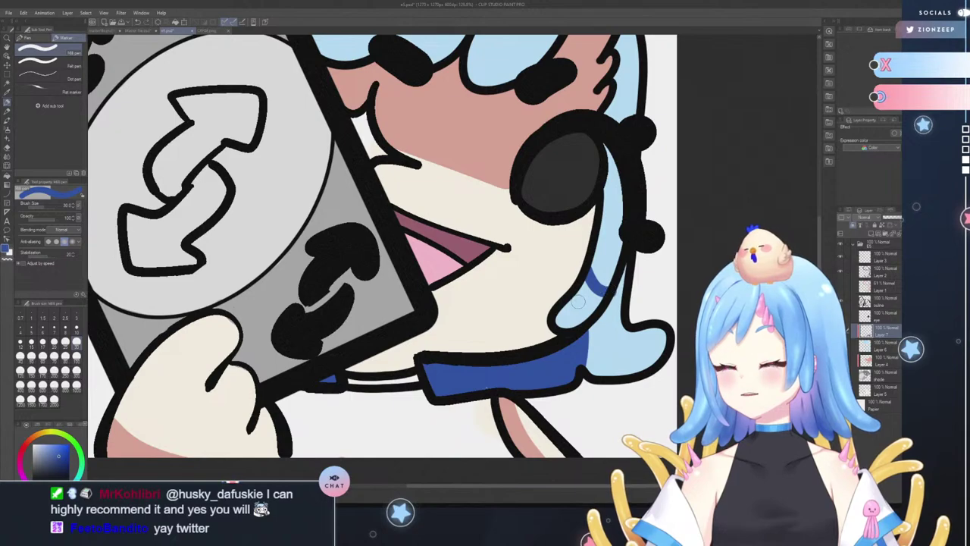
mouse_move(552, 327)
left_mouse_down()
mouse_move(585, 282)
mouse_move(602, 299)
mouse_move(569, 330)
mouse_move(595, 292)
mouse_move(594, 302)
left_mouse_up()
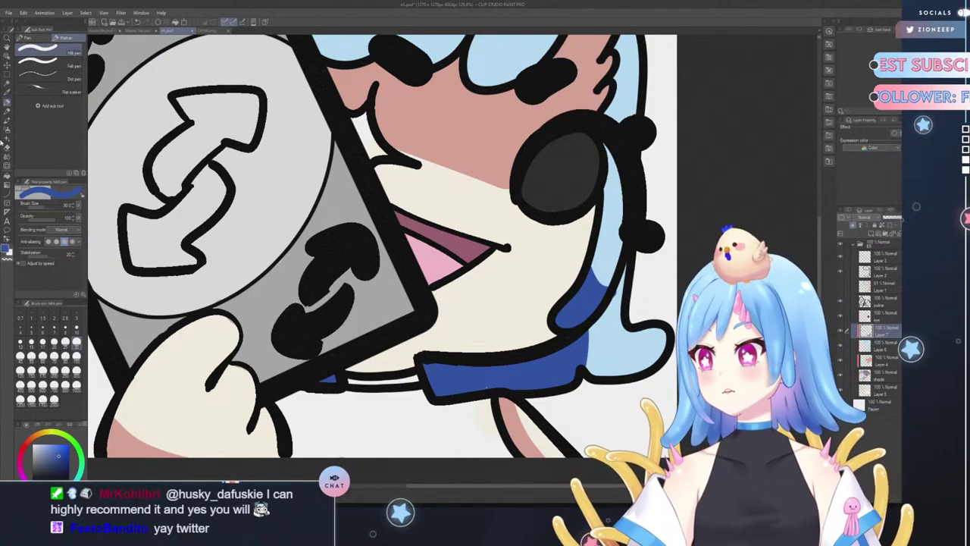
key("e")
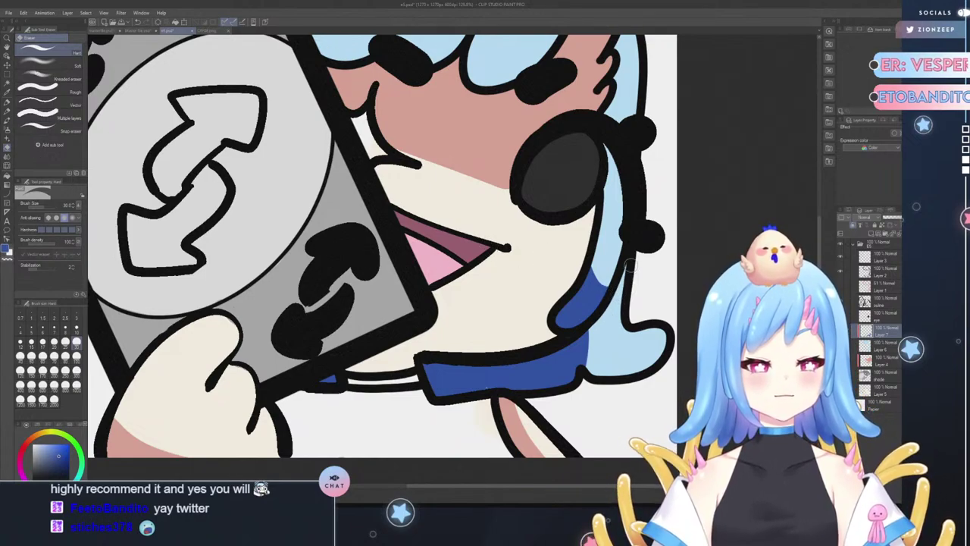
left_click(883, 342)
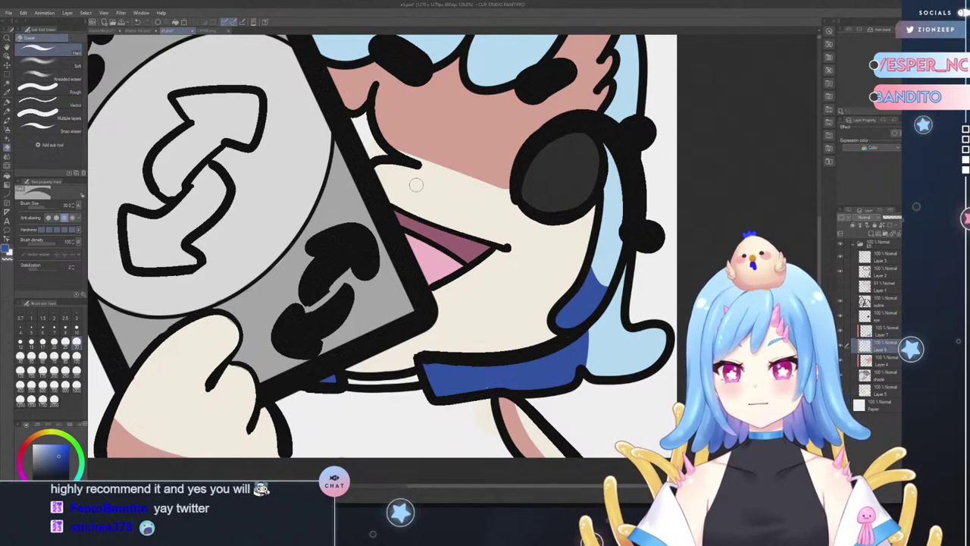
left_click_drag(631, 341, 557, 312)
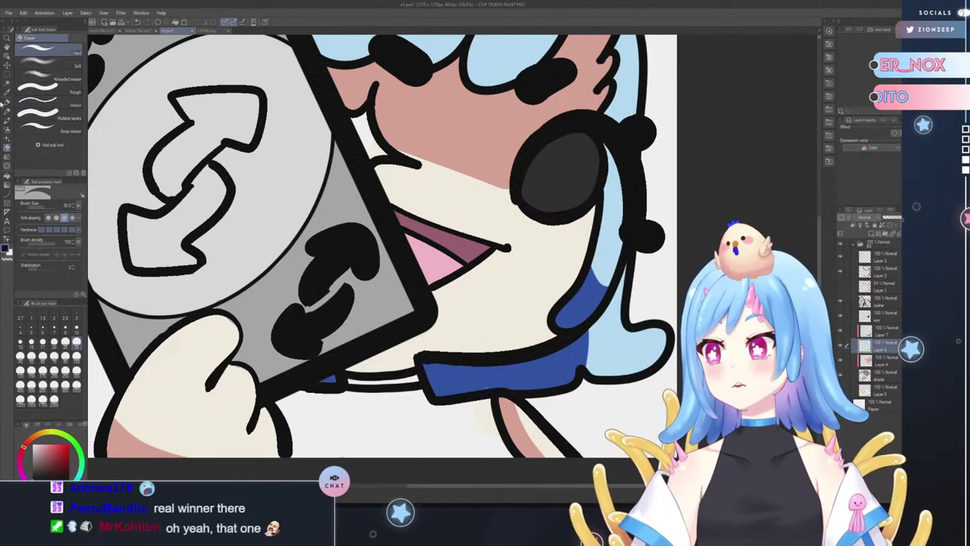
key("x")
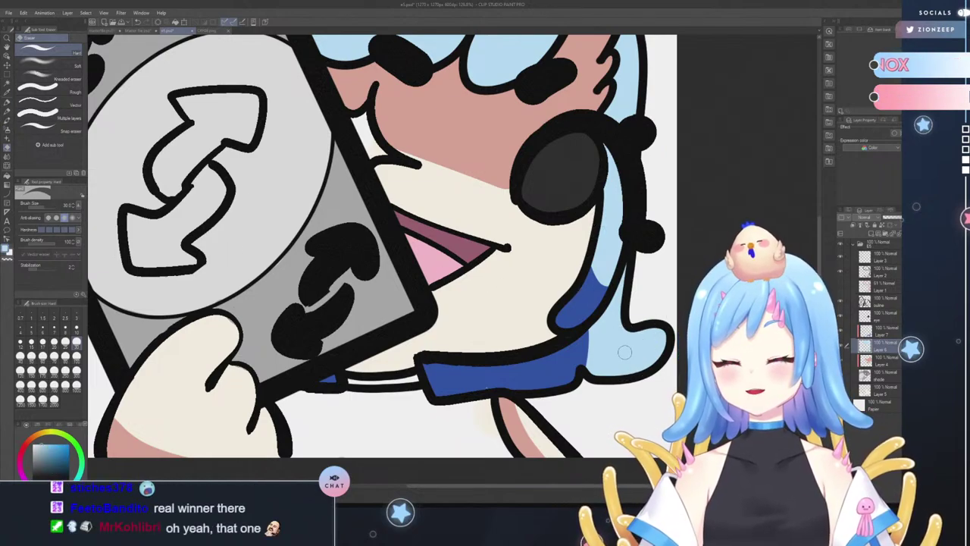
left_click(7, 95)
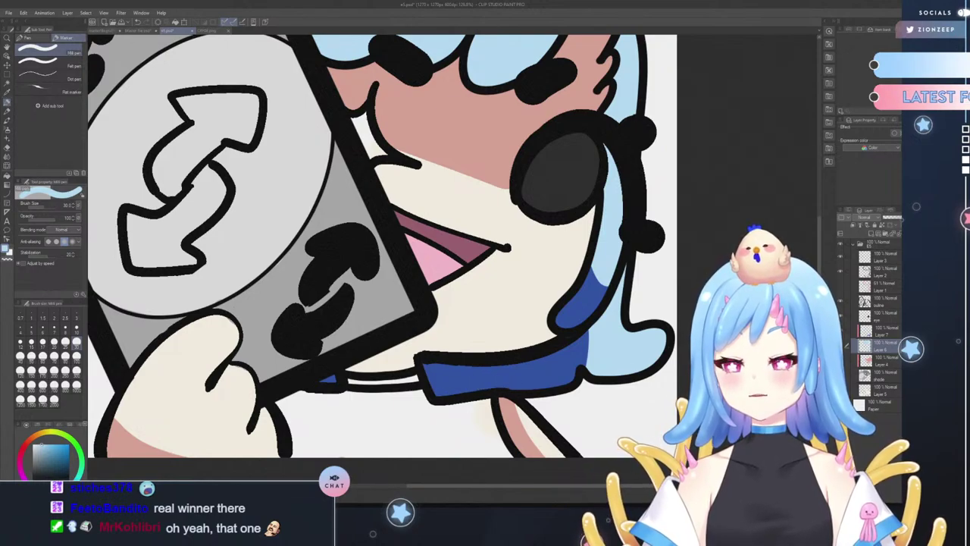
- Sample the dark blue from the side strand's tip for shading the upper hair
scroll(379, 258, "up", 5)
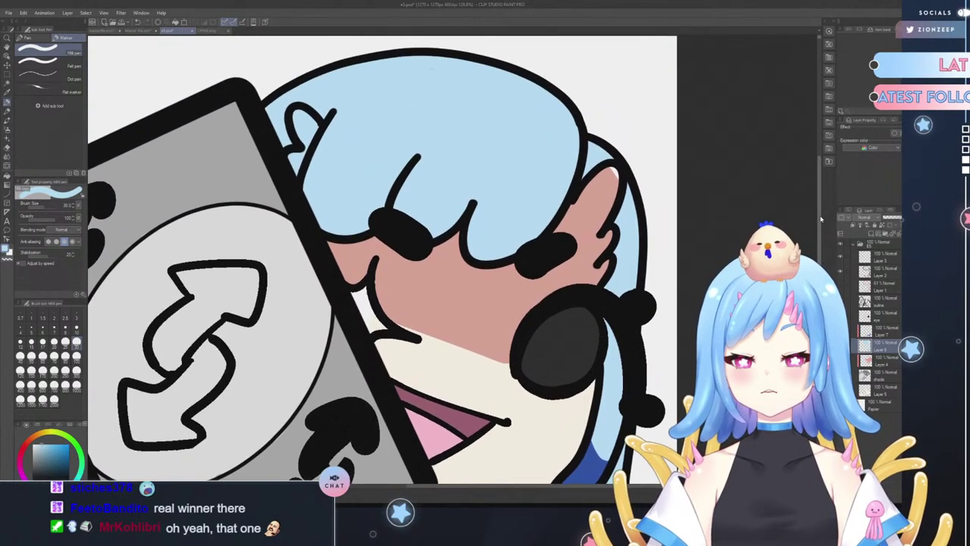
left_click(870, 317)
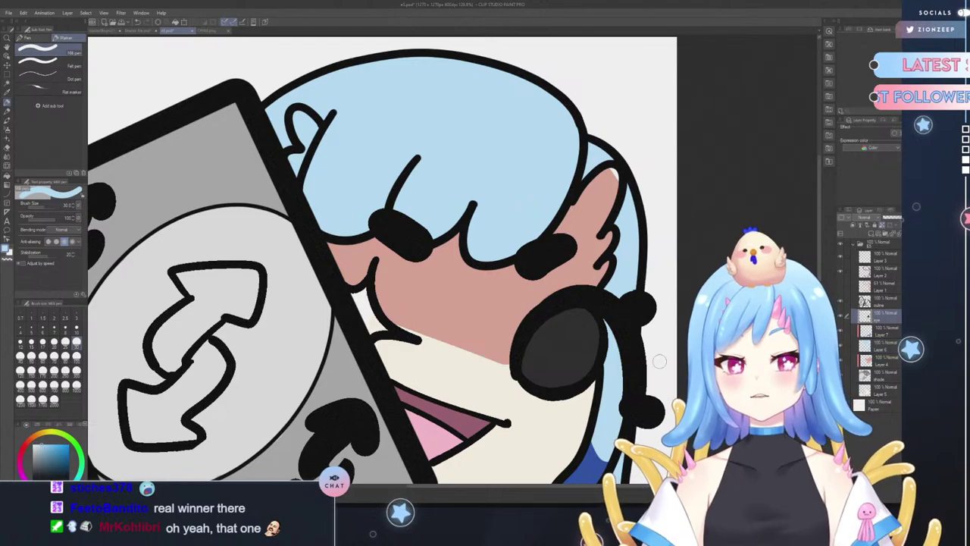
left_click(587, 470, "alt")
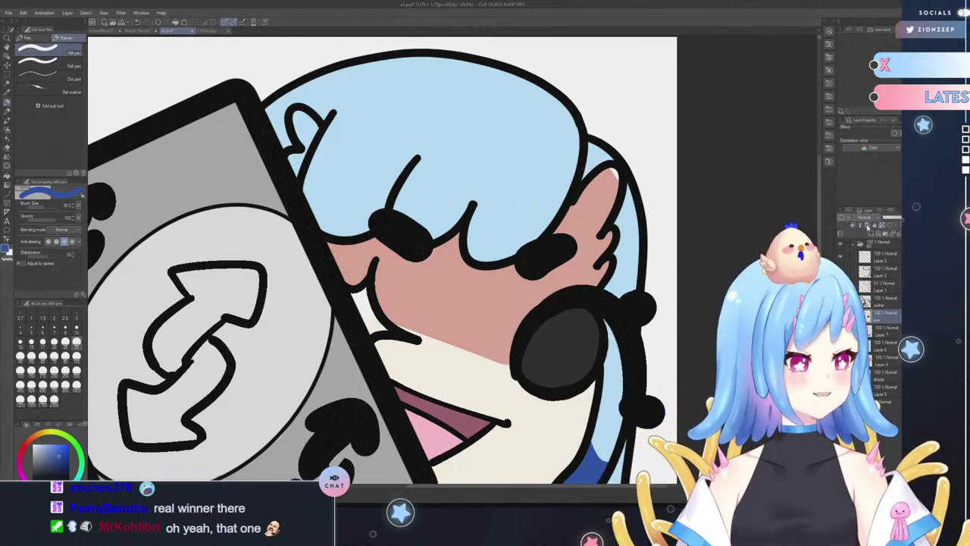
left_click(881, 235)
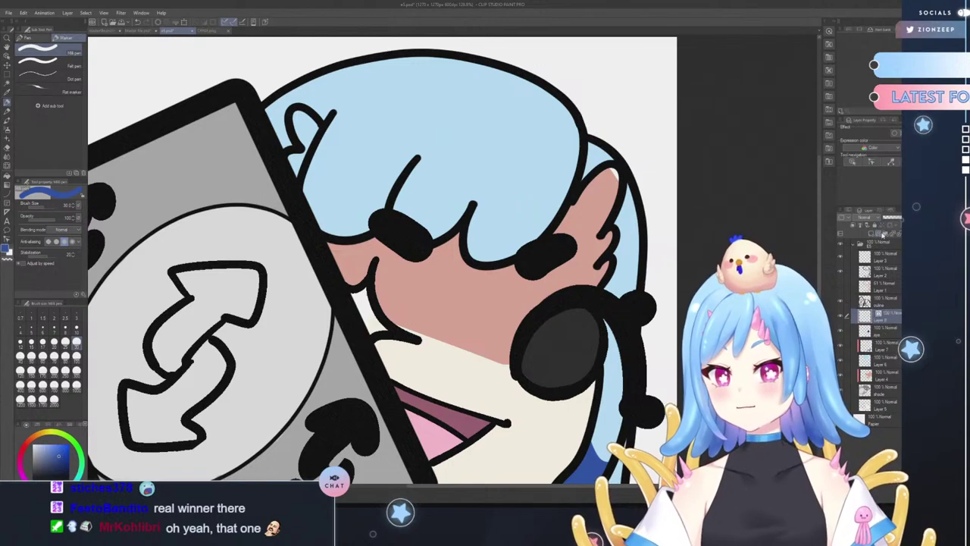
left_click(884, 234)
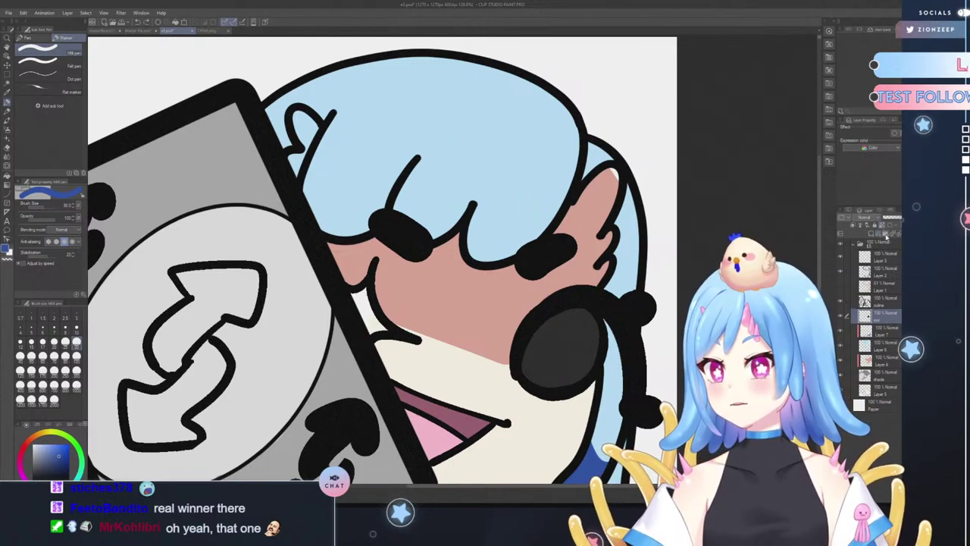
left_click(894, 236)
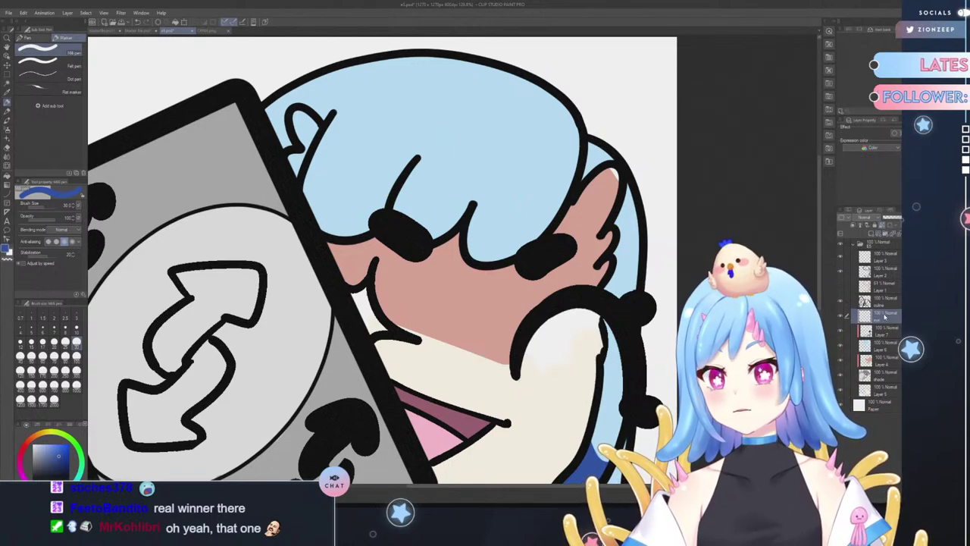
key("ctrl+z")
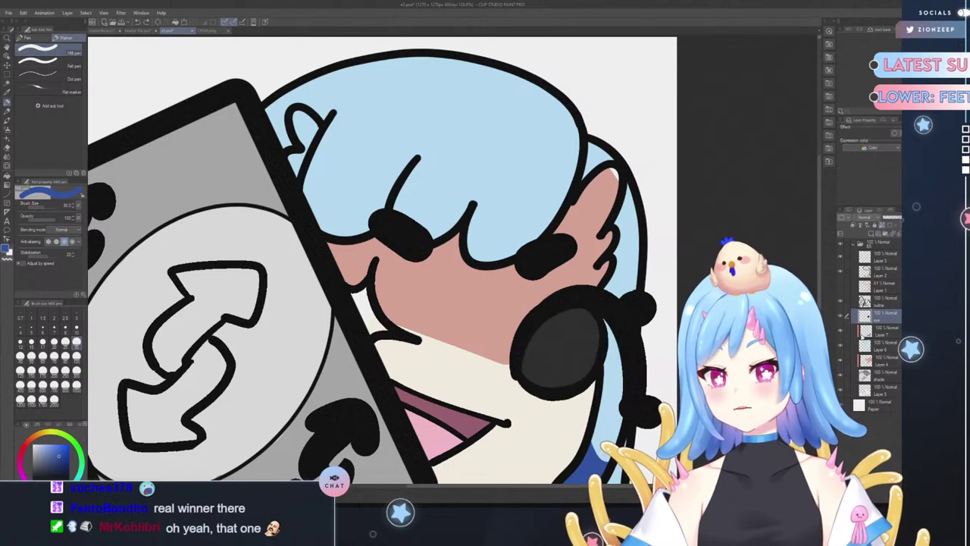
- Paint dark blue shading on Layer 7 over the back hair around the ear and beside the card's upper corner
left_click(872, 328)
mouse_move(588, 147)
left_mouse_down()
mouse_move(583, 173)
mouse_move(588, 142)
mouse_move(607, 148)
mouse_move(585, 172)
mouse_move(599, 157)
left_mouse_up()
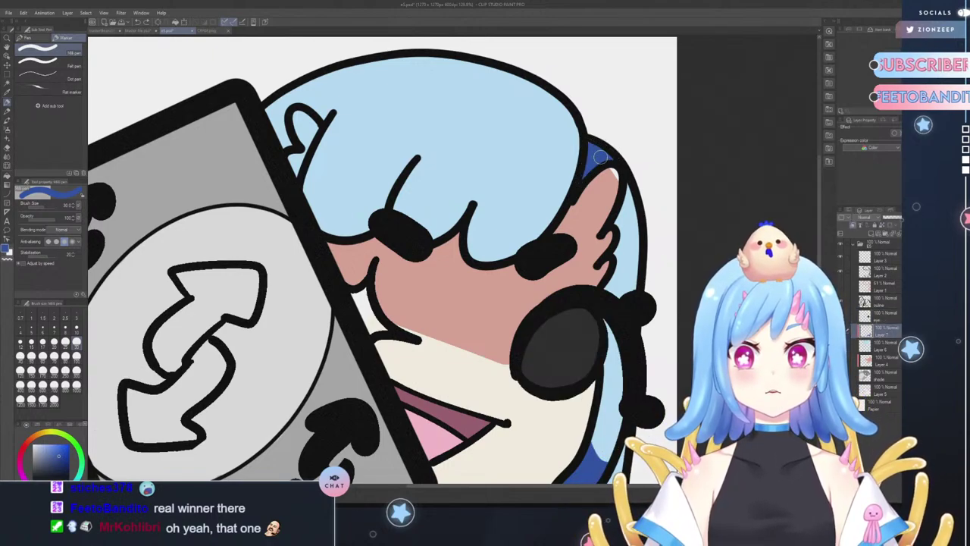
left_click(872, 346)
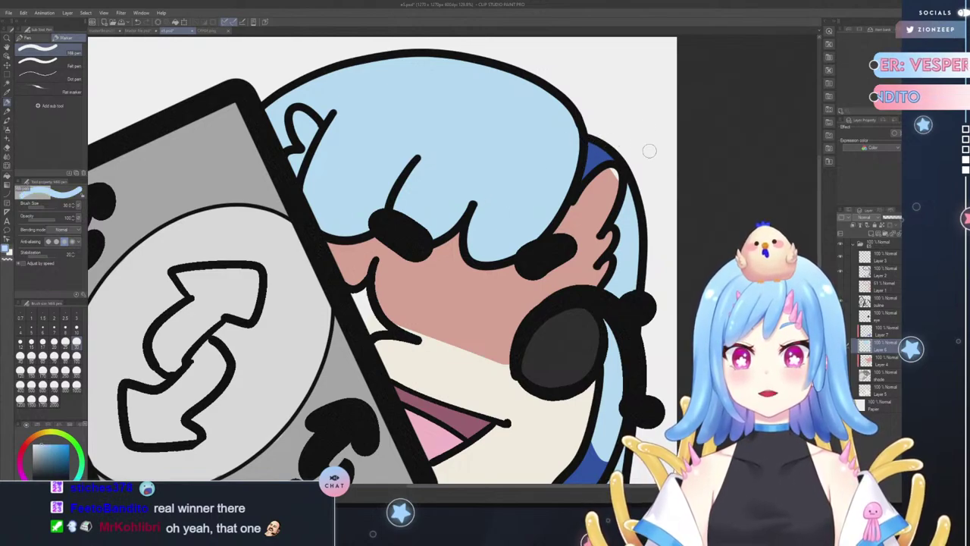
left_click(875, 331)
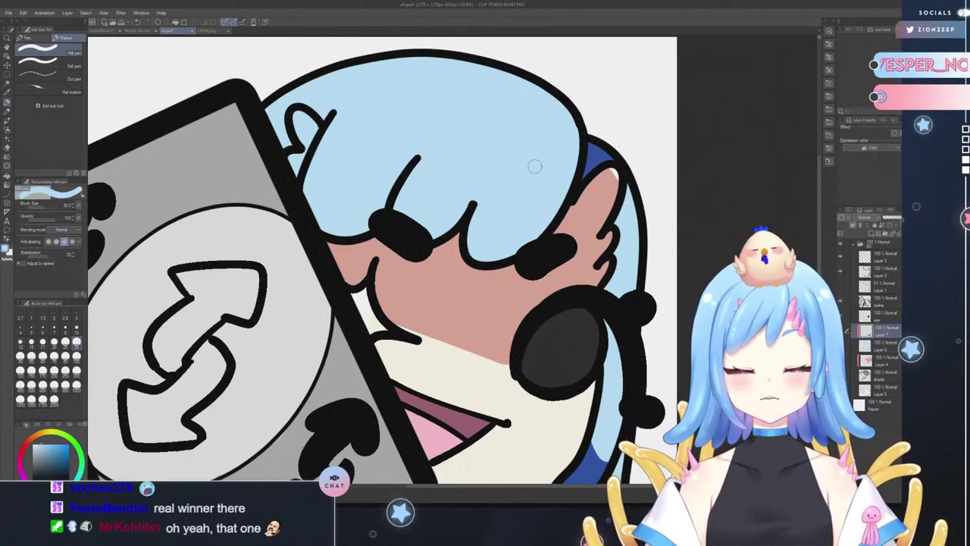
left_click(595, 156, "alt")
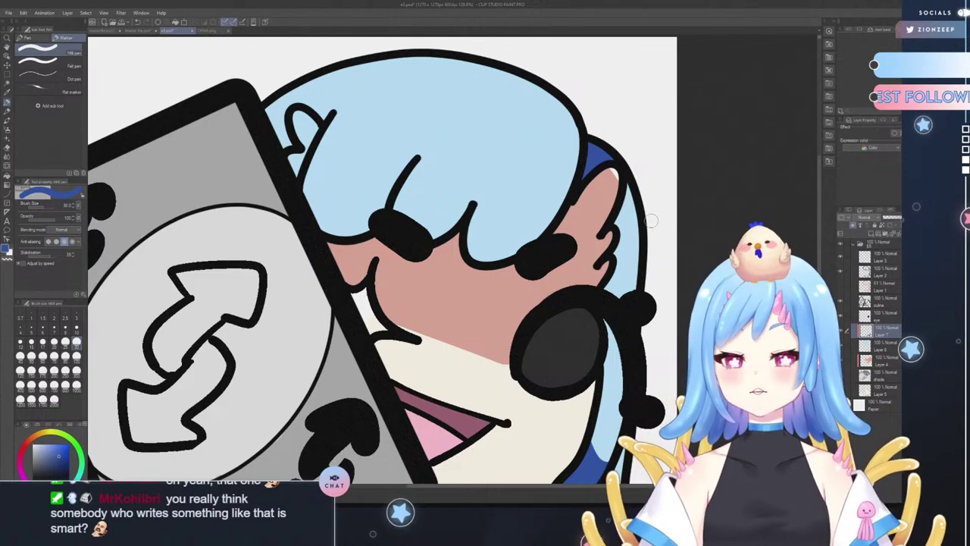
left_click_drag(618, 231, 631, 175)
mouse_move(617, 226)
left_mouse_down()
mouse_move(611, 257)
mouse_move(622, 268)
mouse_move(597, 301)
left_mouse_up()
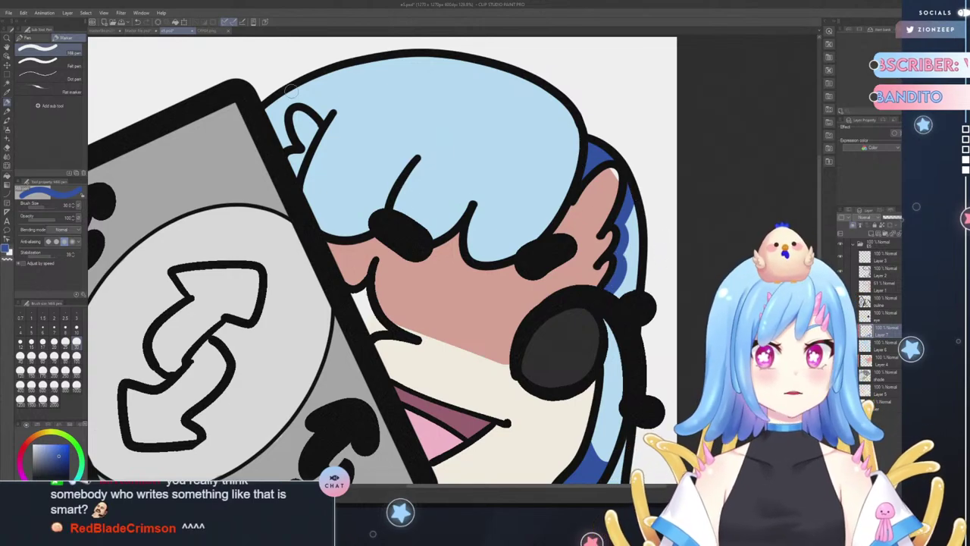
left_click_drag(265, 102, 288, 152)
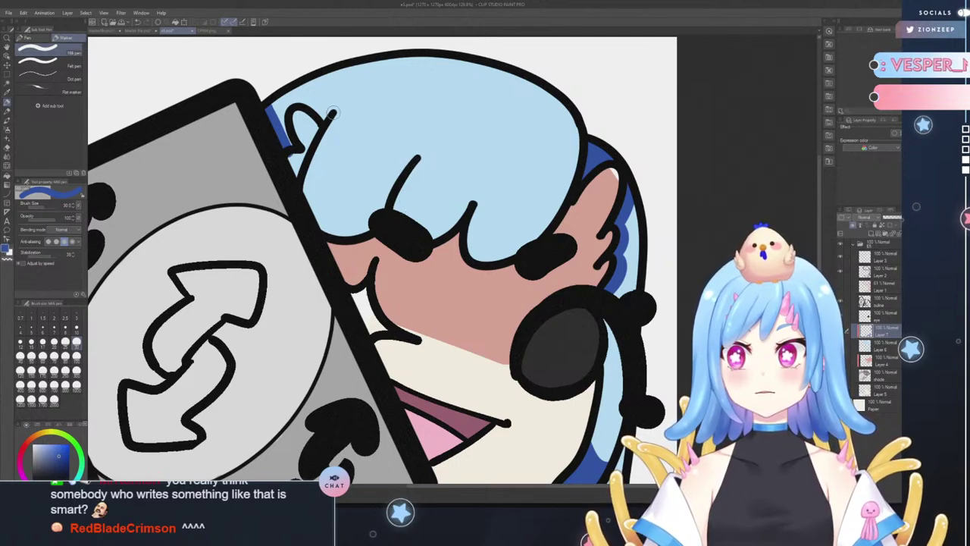
- Outline the fringe's lower shadow edges in dark blue with a size 10 brush, undoing the trial strokes
mouse_move(333, 112)
left_mouse_down()
mouse_move(317, 173)
mouse_move(328, 210)
mouse_move(356, 225)
mouse_move(376, 216)
mouse_move(429, 166)
left_mouse_up()
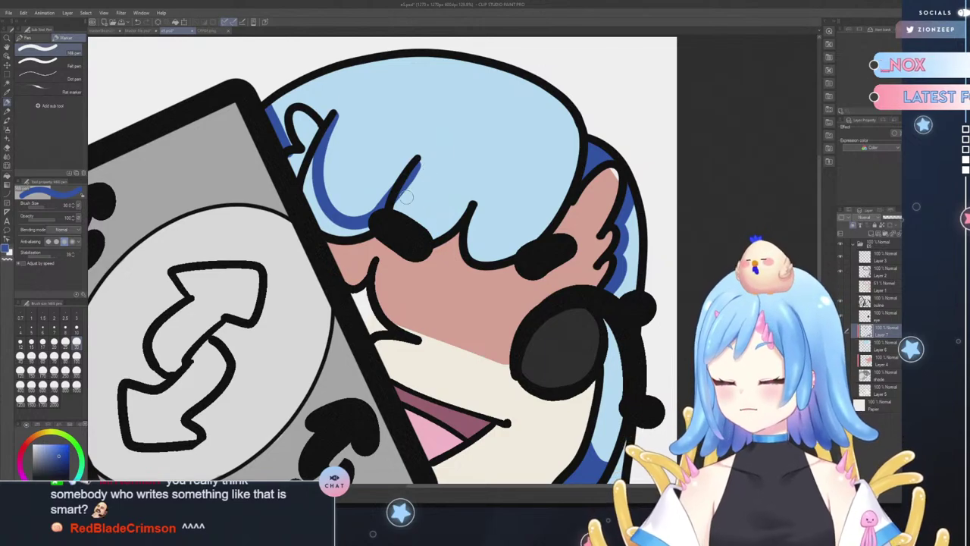
key("ctrl+z")
left_click(76, 328)
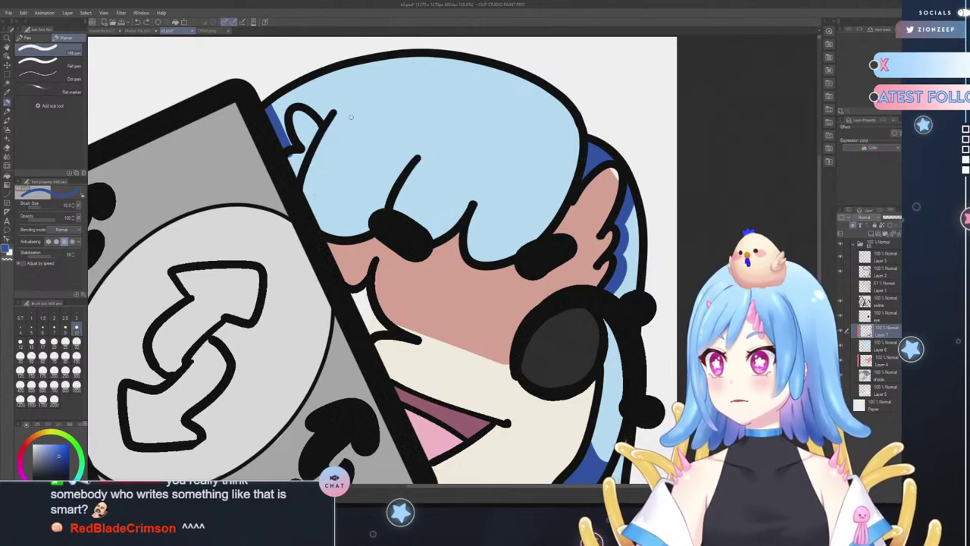
mouse_move(323, 134)
left_mouse_down()
mouse_move(325, 181)
mouse_move(344, 203)
mouse_move(380, 203)
left_mouse_up()
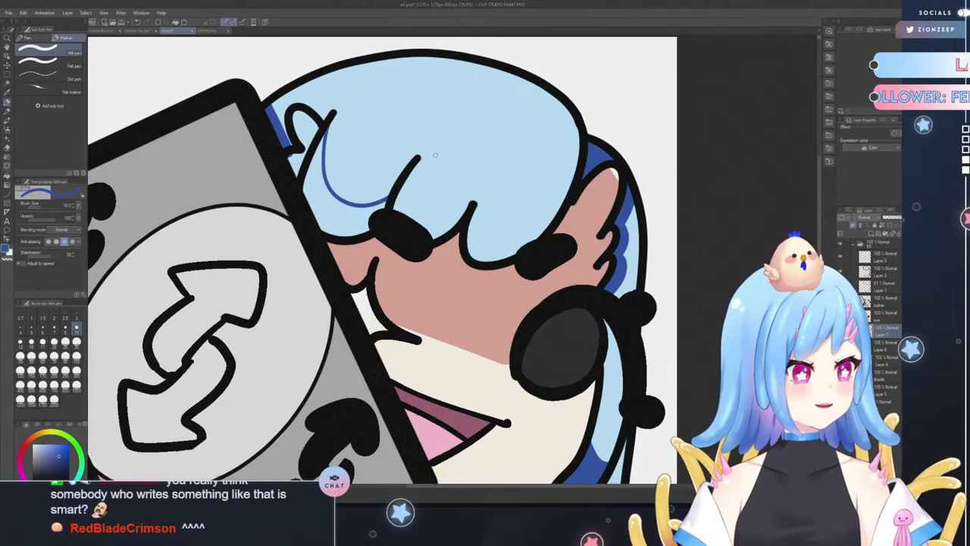
mouse_move(406, 182)
left_mouse_down()
mouse_move(420, 226)
mouse_move(463, 223)
mouse_move(414, 207)
mouse_move(427, 218)
mouse_move(454, 216)
mouse_move(400, 196)
mouse_move(408, 217)
mouse_move(435, 229)
mouse_move(472, 205)
mouse_move(472, 235)
mouse_move(486, 257)
mouse_move(514, 259)
left_mouse_up()
key("ctrl+z")
key("ctrl+z")
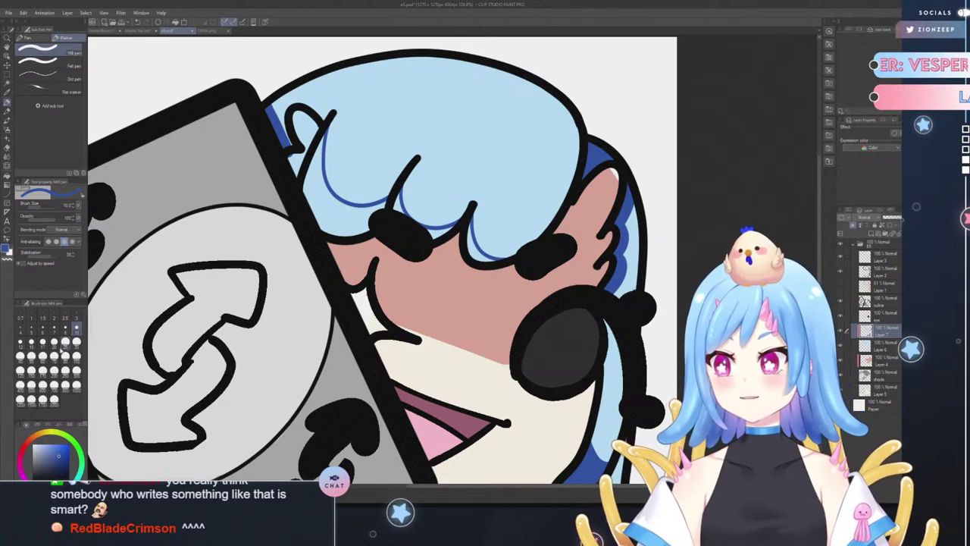
- Fill the outlined shadow areas along the fringe with dark blue using brush sizes 20 and 17
left_click(43, 342)
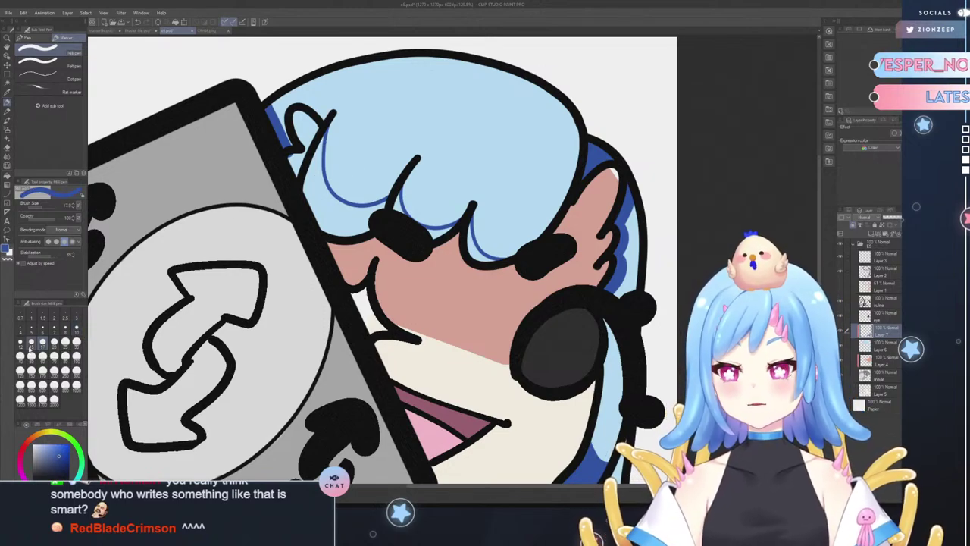
left_click(54, 342)
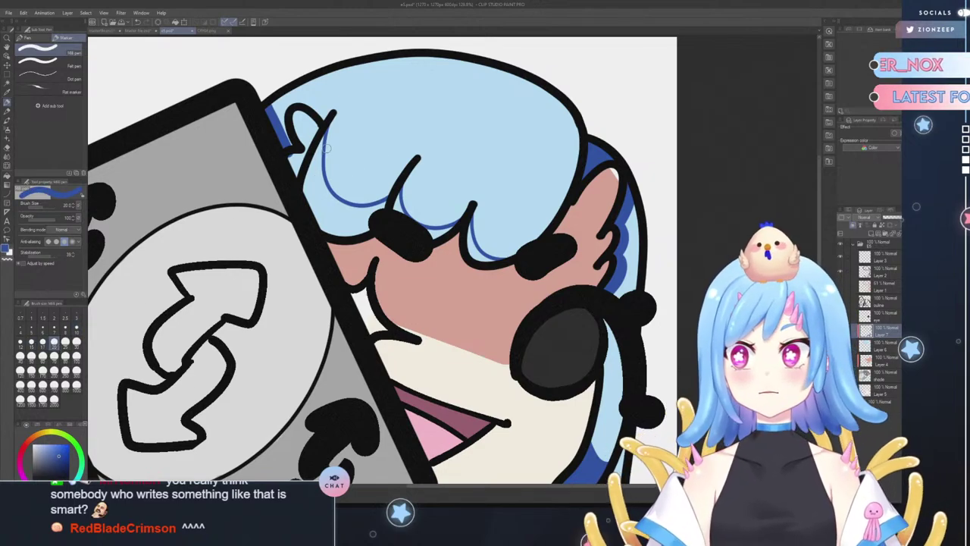
mouse_move(322, 138)
left_mouse_down()
mouse_move(307, 205)
mouse_move(318, 240)
left_mouse_up()
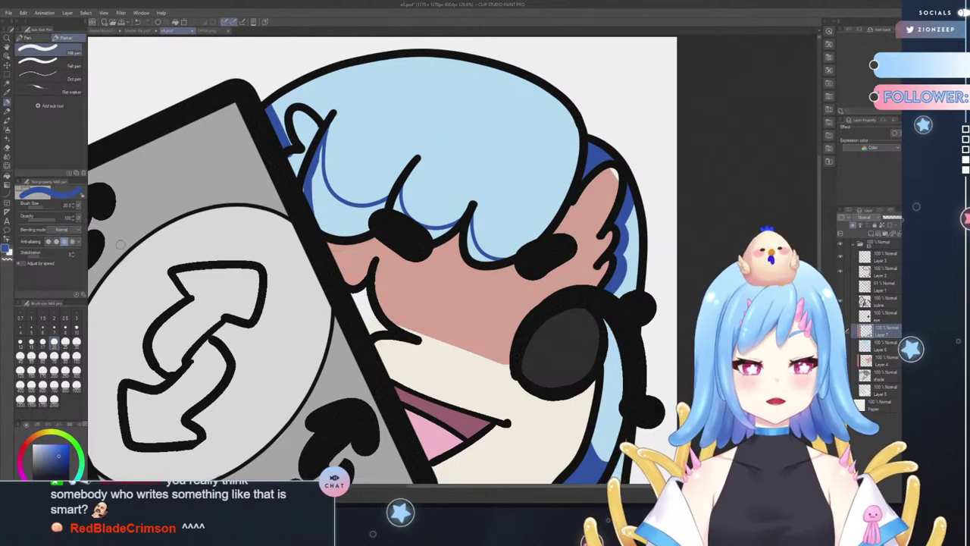
mouse_move(316, 166)
left_mouse_down()
mouse_move(306, 196)
mouse_move(316, 211)
mouse_move(319, 170)
mouse_move(323, 227)
mouse_move(340, 238)
mouse_move(325, 195)
mouse_move(360, 214)
mouse_move(322, 193)
mouse_move(361, 220)
mouse_move(359, 212)
mouse_move(390, 204)
mouse_move(335, 217)
mouse_move(357, 240)
mouse_move(399, 202)
left_mouse_up()
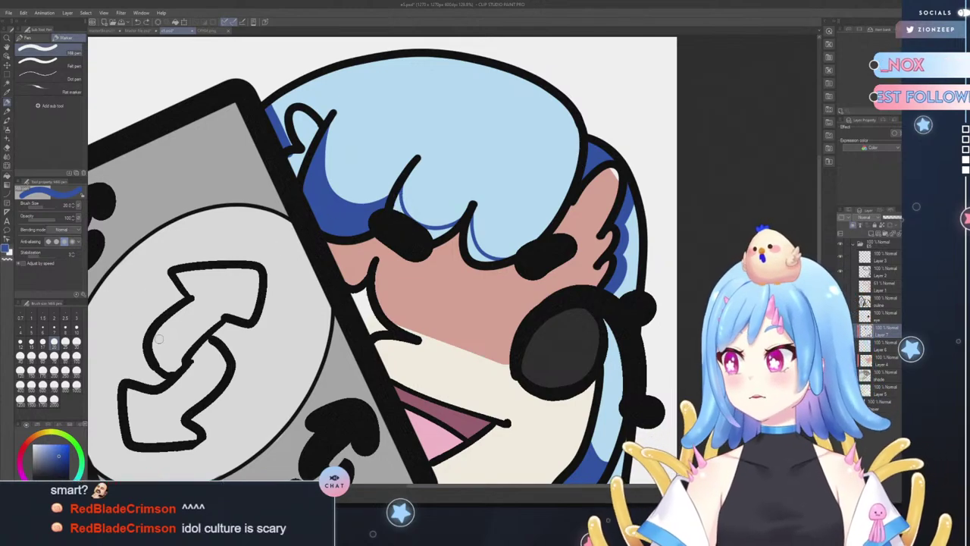
left_click(42, 342)
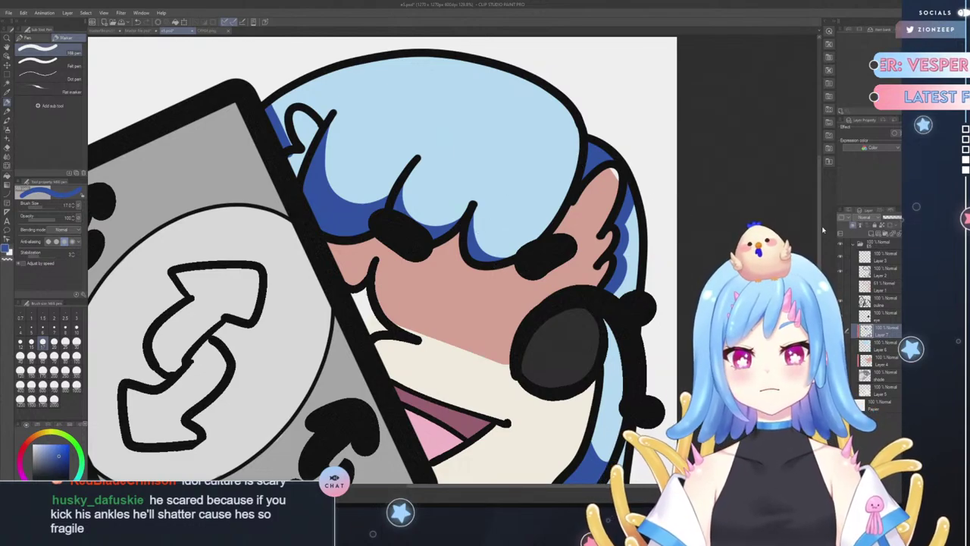
- Lower the opacity of the dark blue hair shading layer to soften it against the light blue hair
scroll(823, 228, "down", 6)
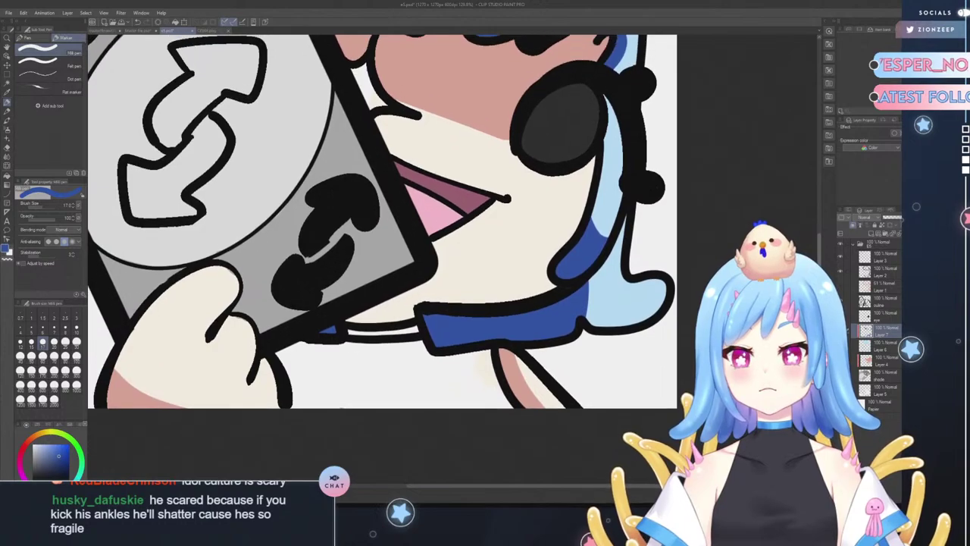
scroll(379, 220, "up", 5)
left_click_drag(897, 222, 883, 224)
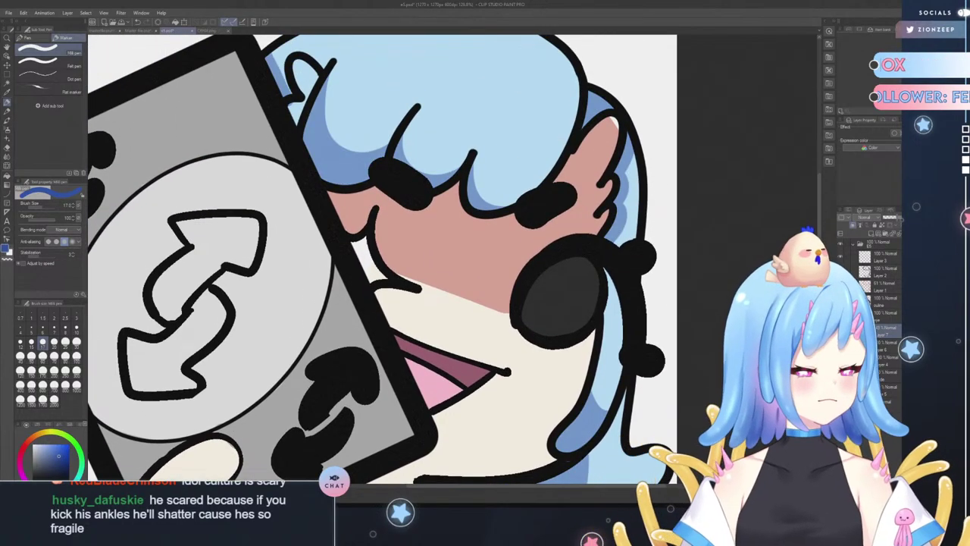
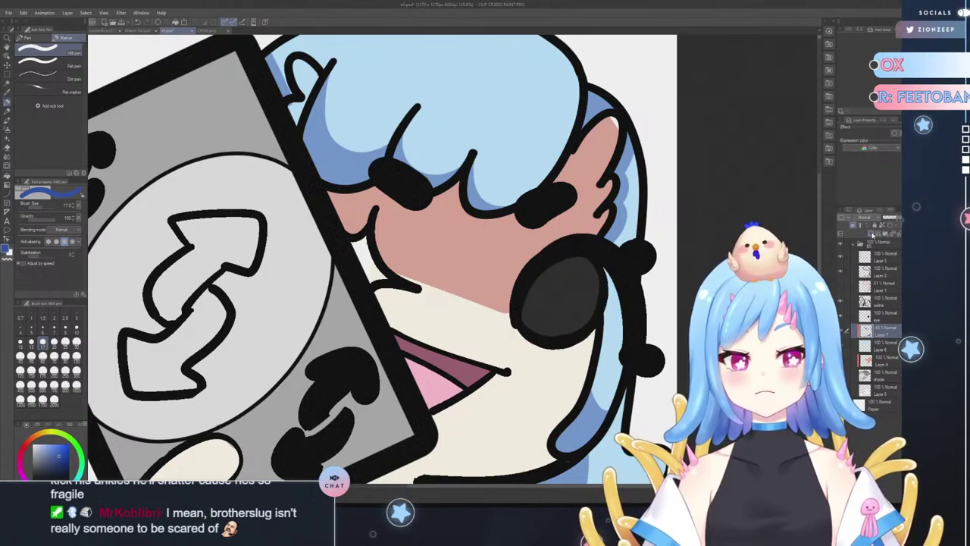
- Add a layer above the hair shading, sample pink from the CRYSIB reference's head fins, and paint the fin beside the card pink
left_click(872, 235)
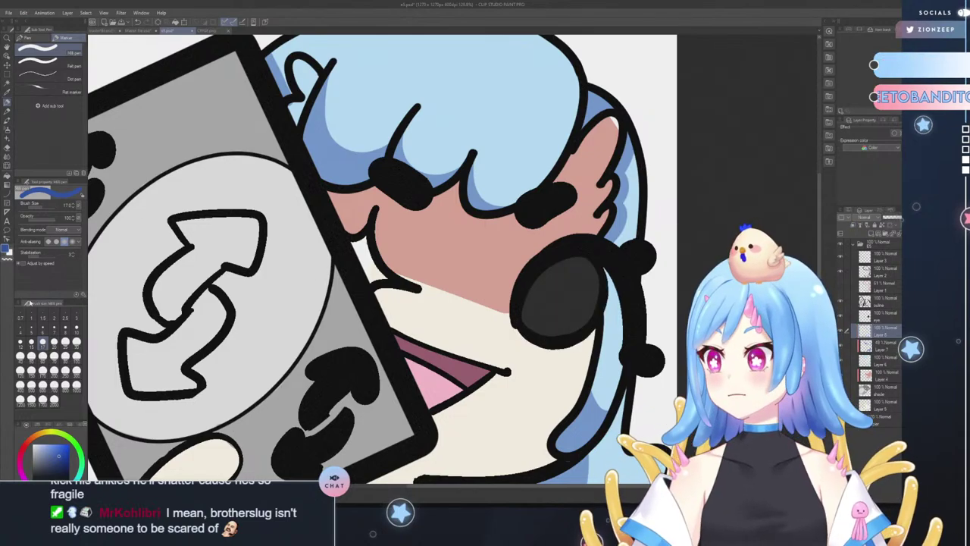
left_click(216, 31)
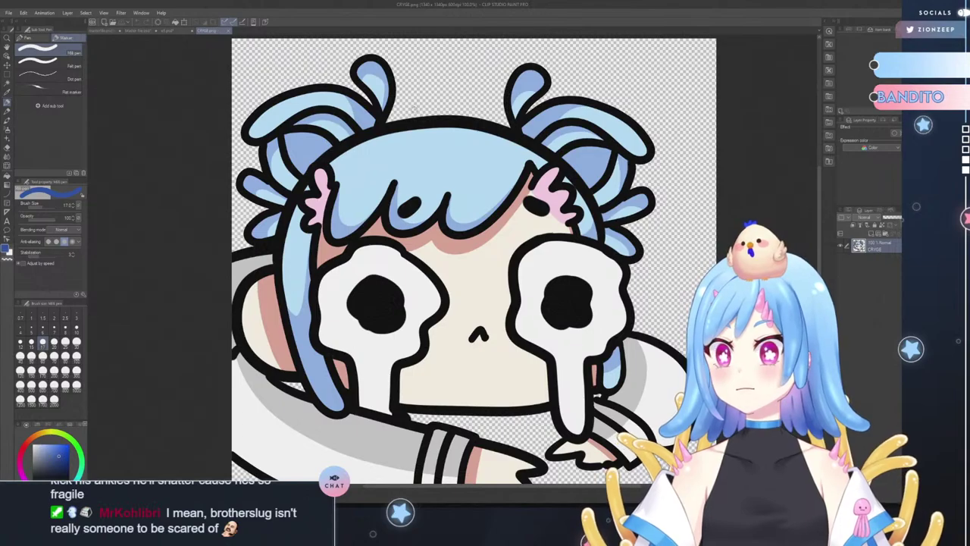
left_click(546, 194, "alt")
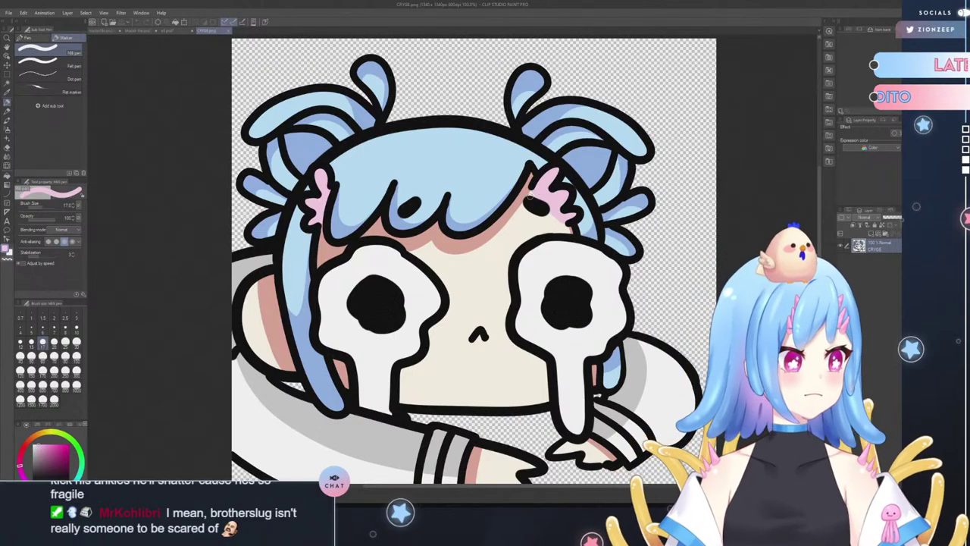
left_click(179, 30)
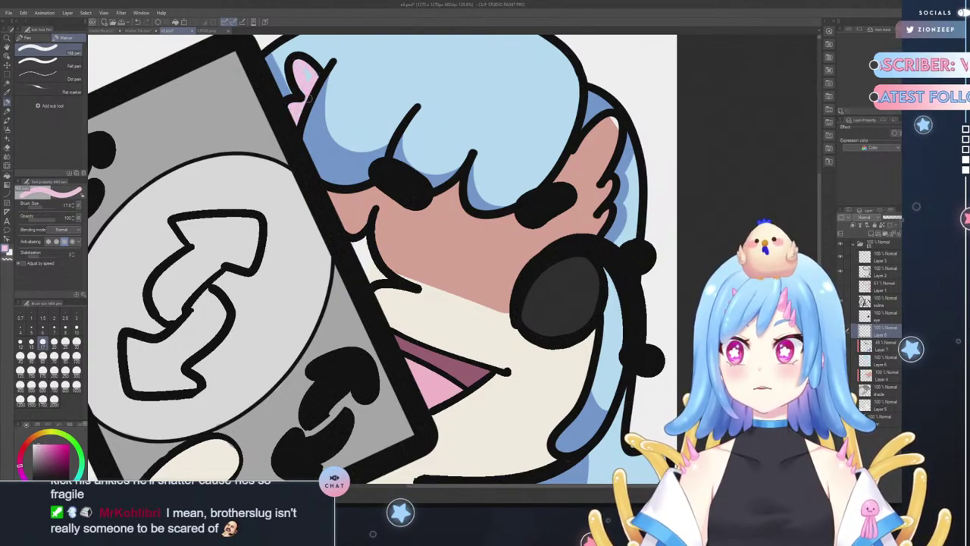
left_click(76, 341)
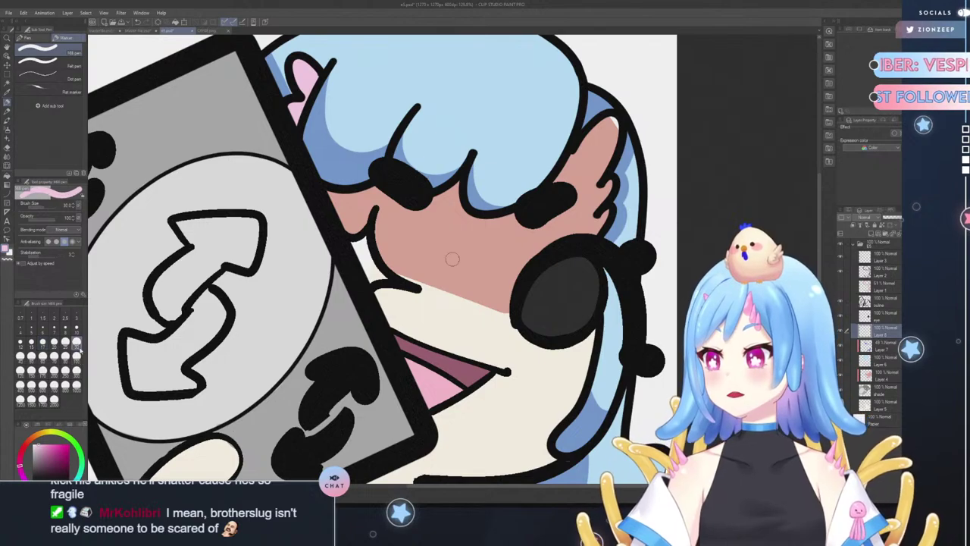
- Paint the large head fin above the dark round eye pink, clean its edge, and blur it softly into the shaded skin
mouse_move(570, 163)
left_mouse_down()
mouse_move(582, 149)
mouse_move(577, 173)
mouse_move(596, 174)
mouse_move(603, 160)
left_mouse_up()
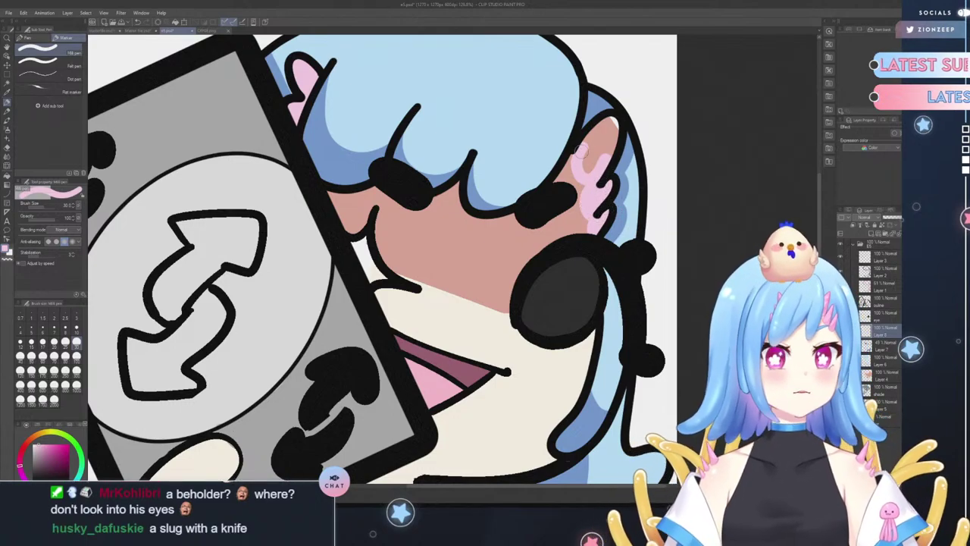
mouse_move(578, 178)
left_mouse_down()
mouse_move(594, 240)
mouse_move(584, 142)
mouse_move(603, 152)
mouse_move(613, 114)
mouse_move(601, 156)
mouse_move(611, 112)
left_mouse_up()
key("e")
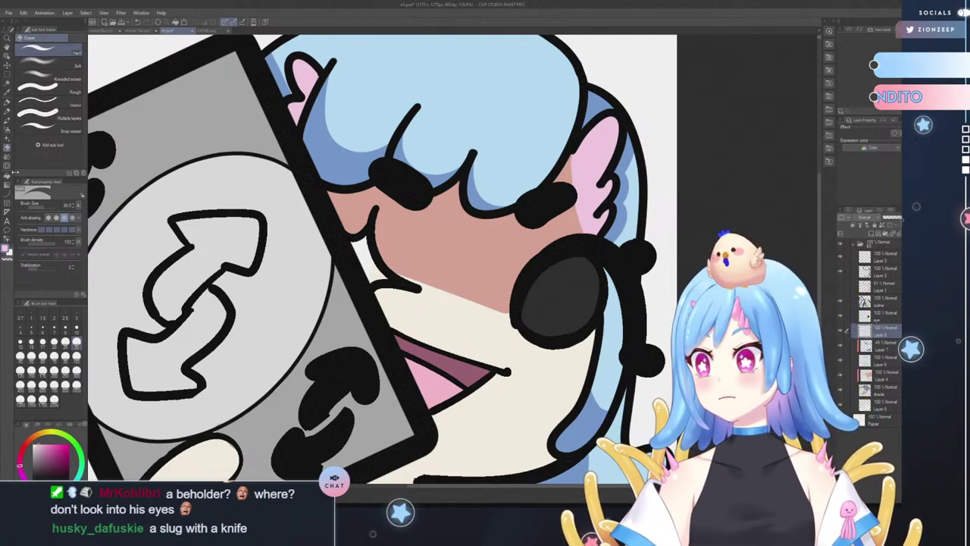
left_click(7, 157)
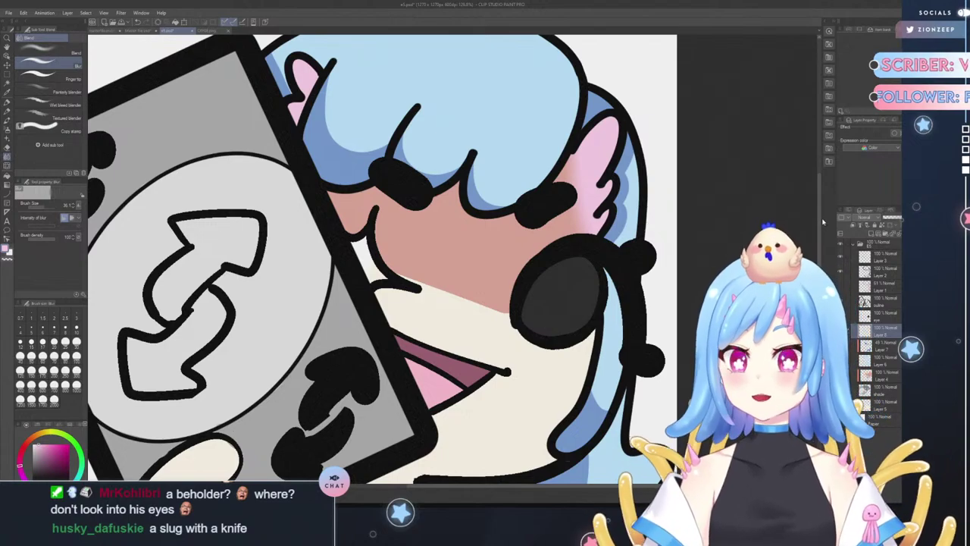
- Add a new layer, open the full-body character reference, and sample the dark navy-grey of its top for the E5 emote
scroll(820, 217, "down", 5)
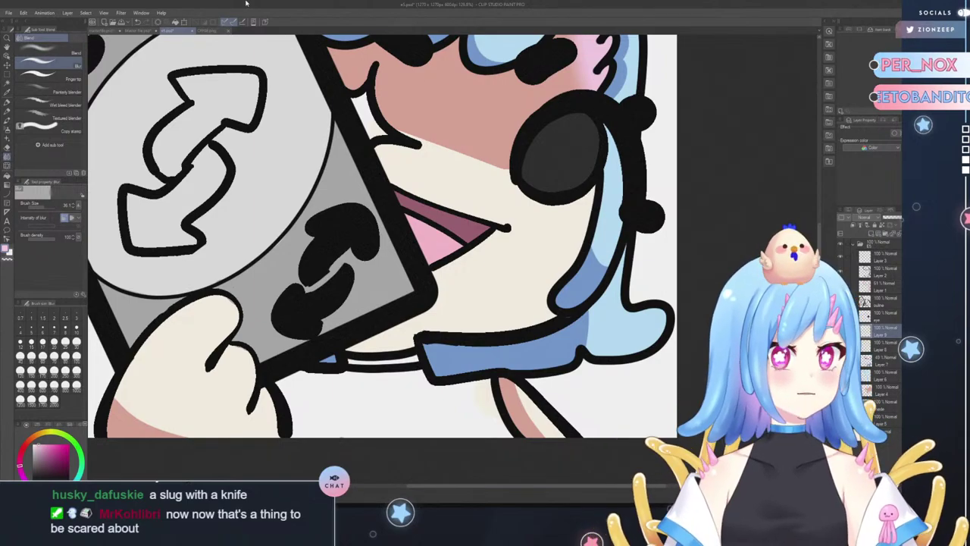
left_click(215, 30)
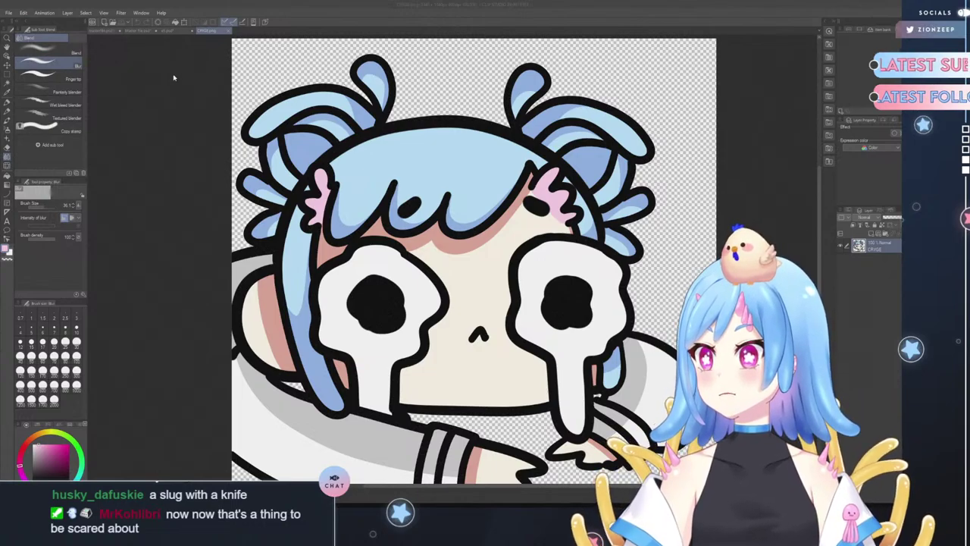
double_click(174, 78)
right_click(461, 333)
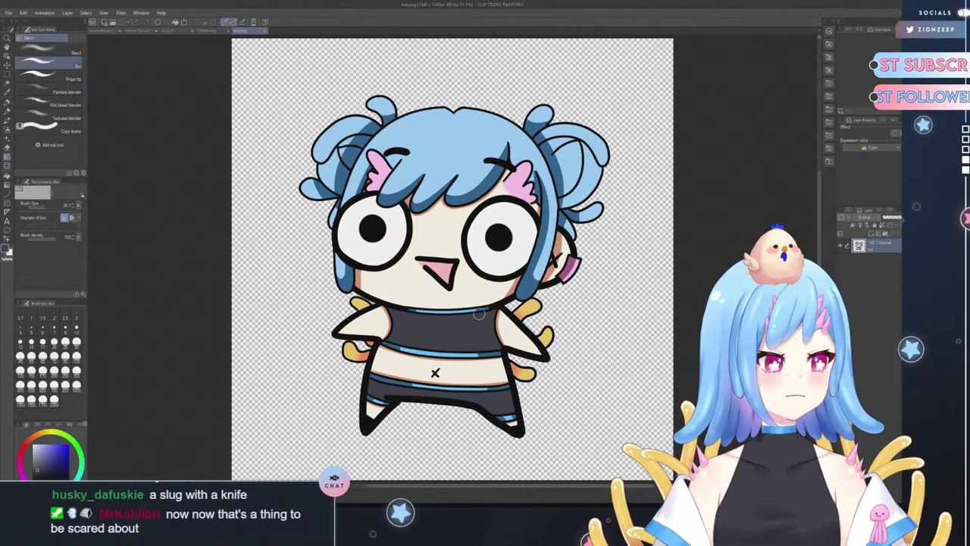
left_click(180, 31)
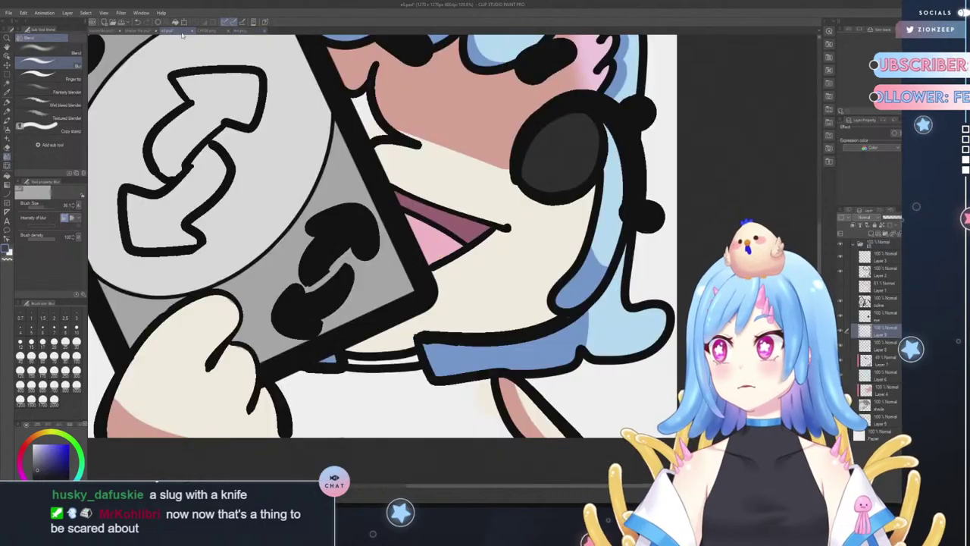
- Outline the torso area below the collar in dark navy-grey at brush size 30 and fill its inside at size 80
left_click(6, 99)
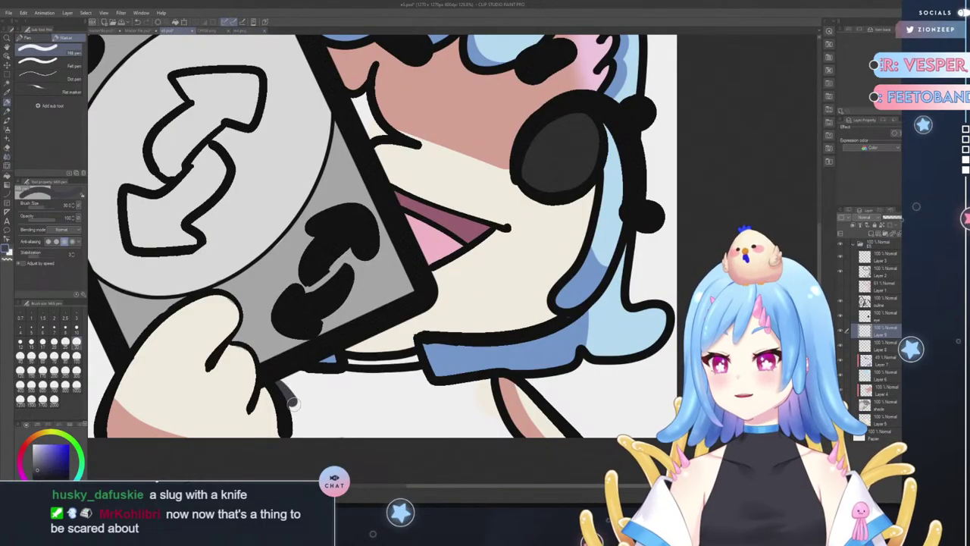
mouse_move(292, 403)
left_mouse_down()
mouse_move(308, 444)
mouse_move(290, 404)
mouse_move(296, 454)
left_mouse_up()
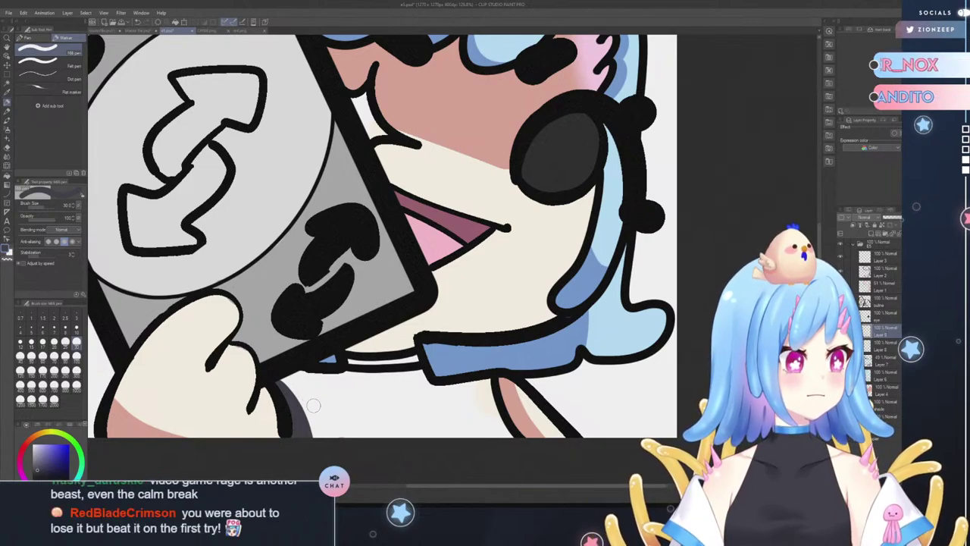
mouse_move(284, 376)
left_mouse_down()
mouse_move(363, 384)
mouse_move(349, 385)
mouse_move(346, 378)
mouse_move(371, 379)
mouse_move(360, 373)
mouse_move(381, 382)
mouse_move(416, 374)
mouse_move(404, 375)
mouse_move(430, 394)
mouse_move(510, 387)
mouse_move(424, 383)
mouse_move(447, 391)
mouse_move(492, 384)
mouse_move(514, 446)
left_mouse_up()
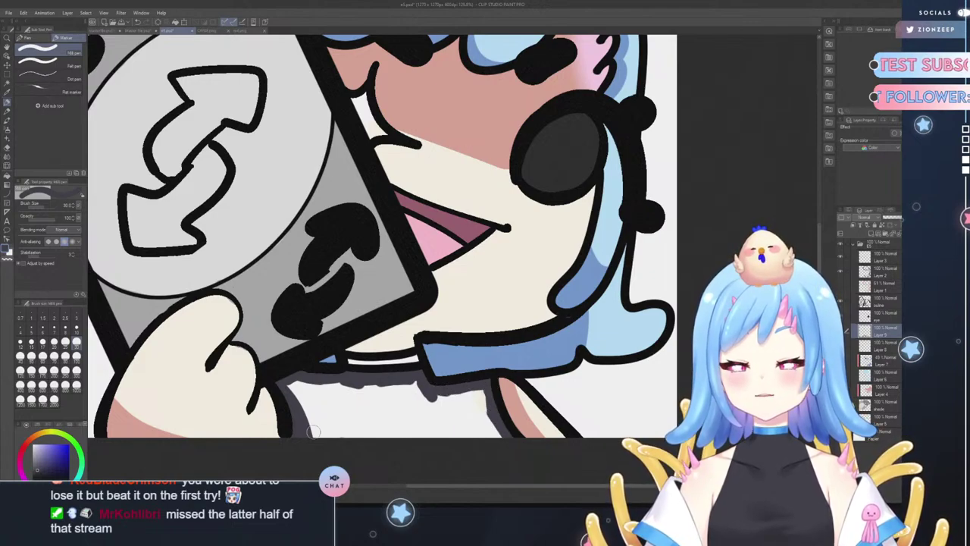
mouse_move(313, 431)
left_mouse_down()
mouse_move(383, 443)
mouse_move(368, 434)
mouse_move(484, 444)
mouse_move(456, 443)
mouse_move(491, 438)
left_mouse_up()
left_click(66, 356)
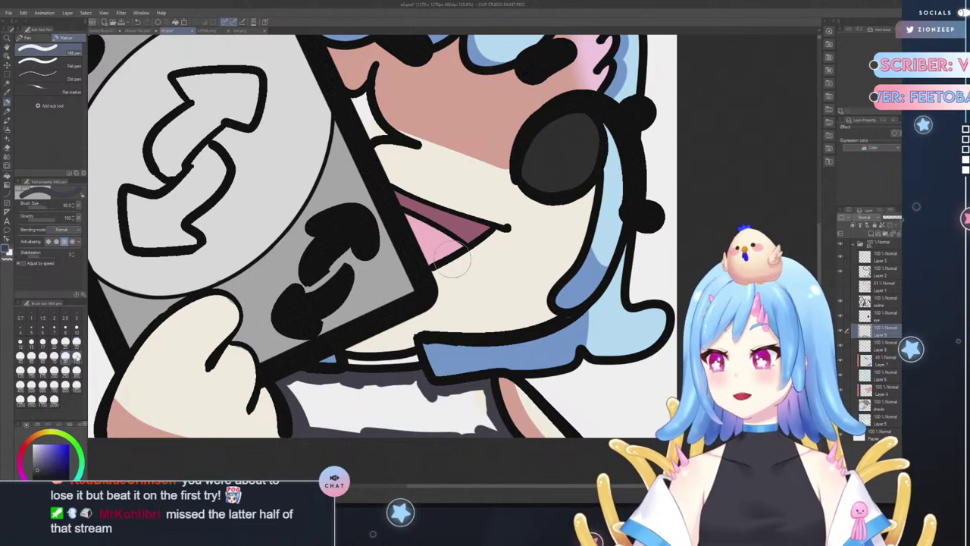
mouse_move(372, 406)
left_mouse_down()
mouse_move(300, 395)
mouse_move(328, 437)
mouse_move(369, 396)
mouse_move(385, 404)
mouse_move(408, 392)
mouse_move(383, 425)
mouse_move(408, 430)
mouse_move(415, 416)
mouse_move(477, 421)
left_mouse_up()
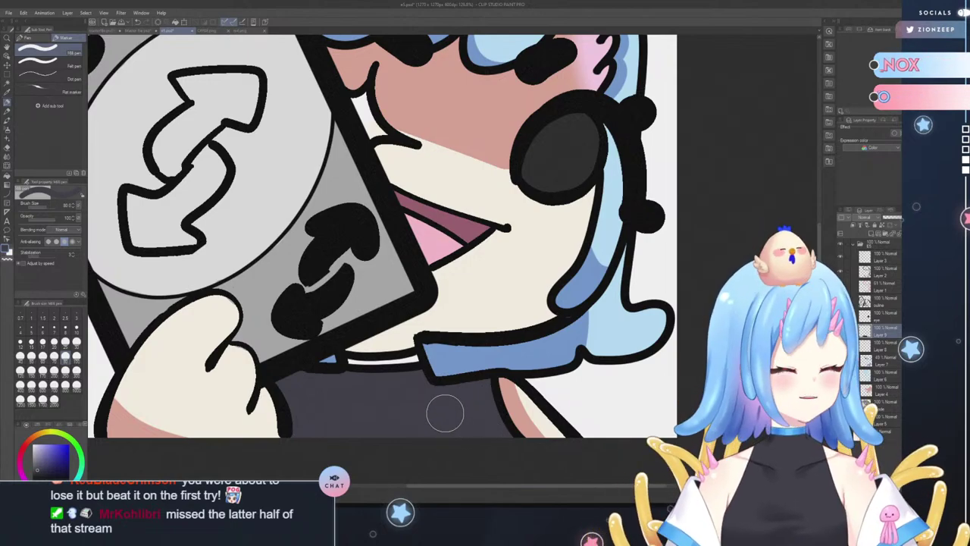
- Sample the bright blue trim of the full-body reference's top and paint the thin neckband under the chin with a size 10 brush
left_click(241, 31)
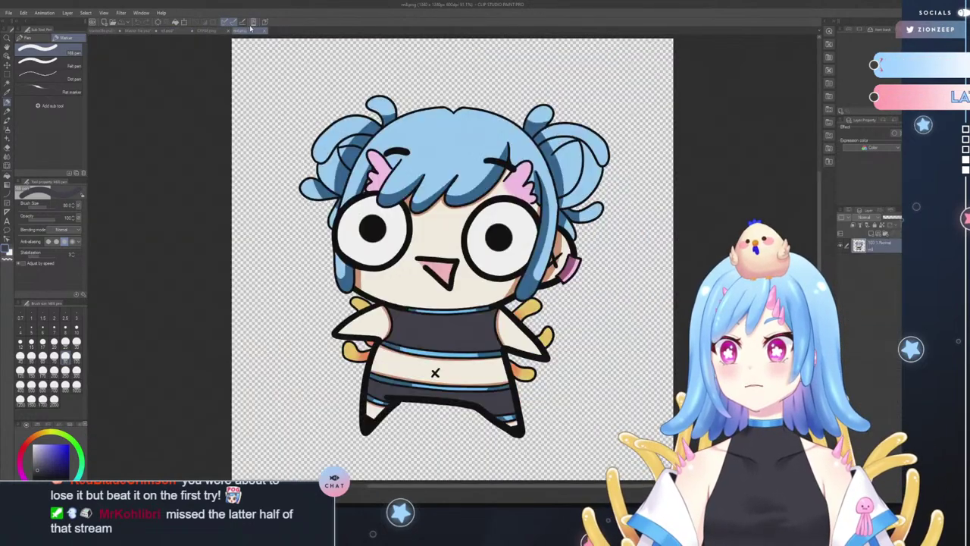
left_click(439, 306, "alt")
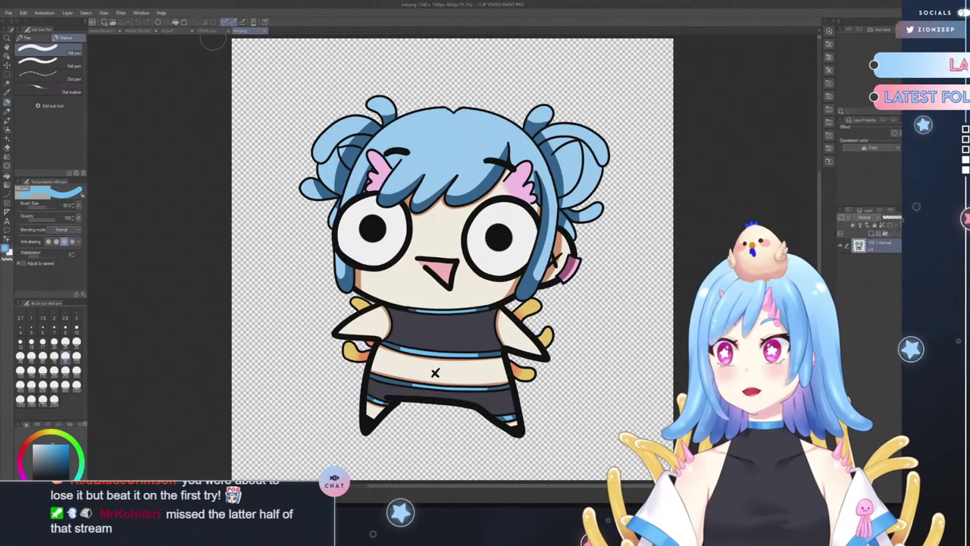
left_click(208, 31)
left_click(174, 30)
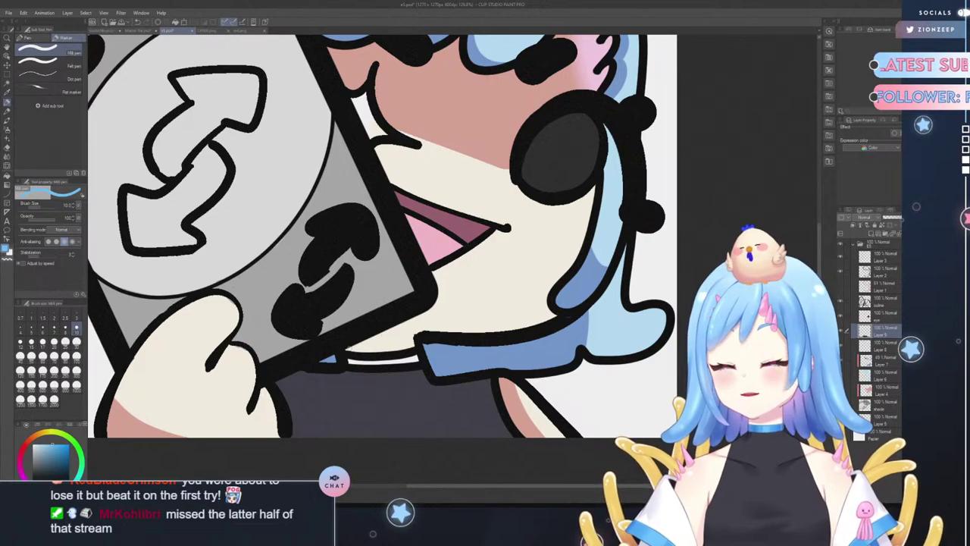
left_click_drag(351, 364, 420, 360)
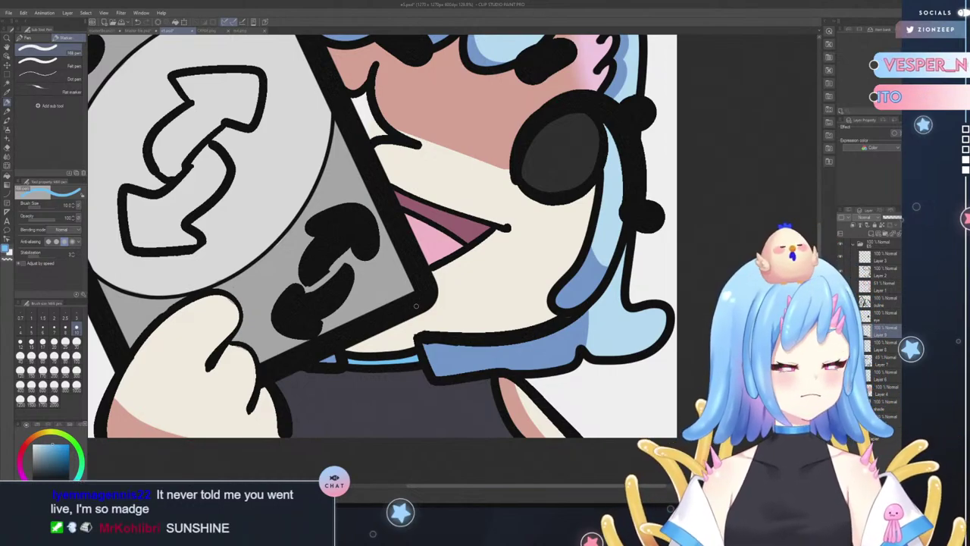
- Add a layer, choose a golden yellow, and paint the small gap between the card edge and the face with it
left_click_drag(820, 250, 819, 223)
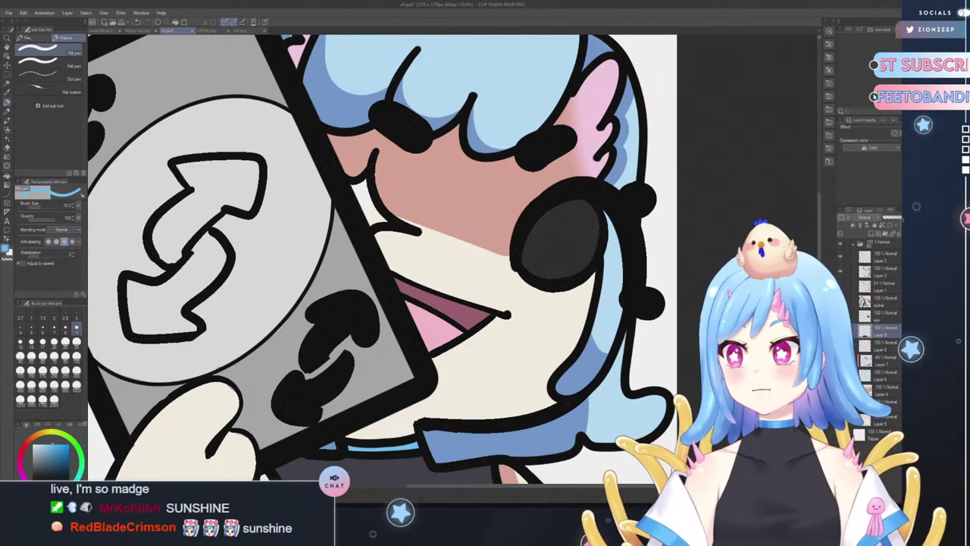
left_click(872, 235)
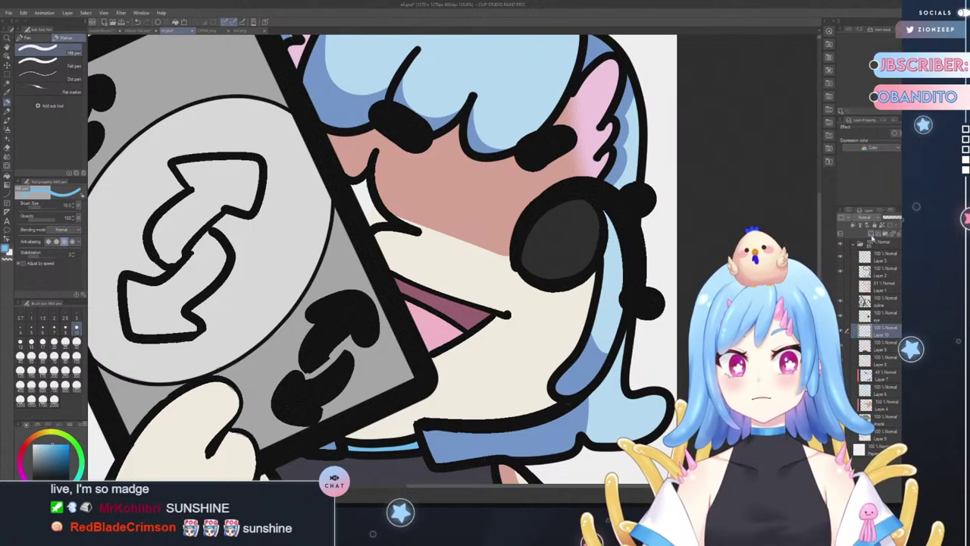
left_click(46, 432)
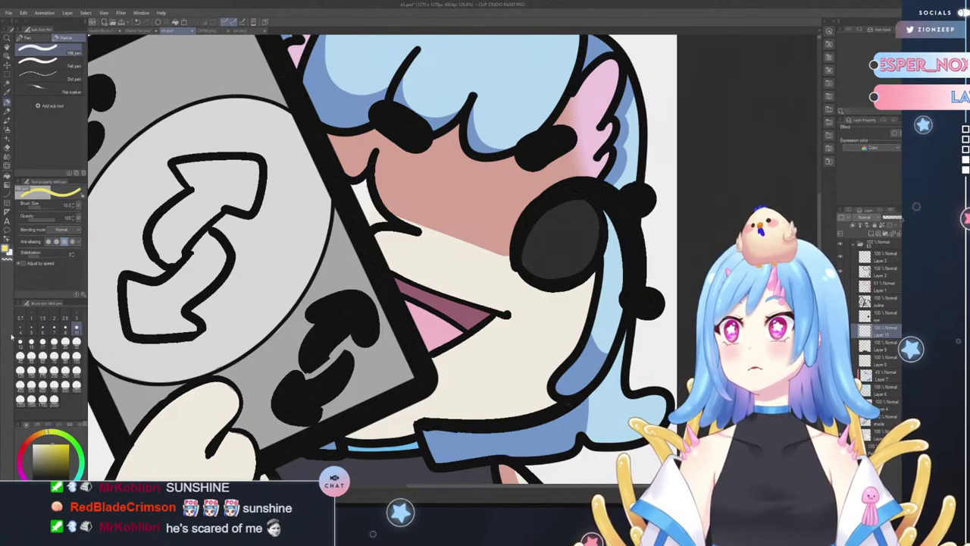
left_click(42, 435)
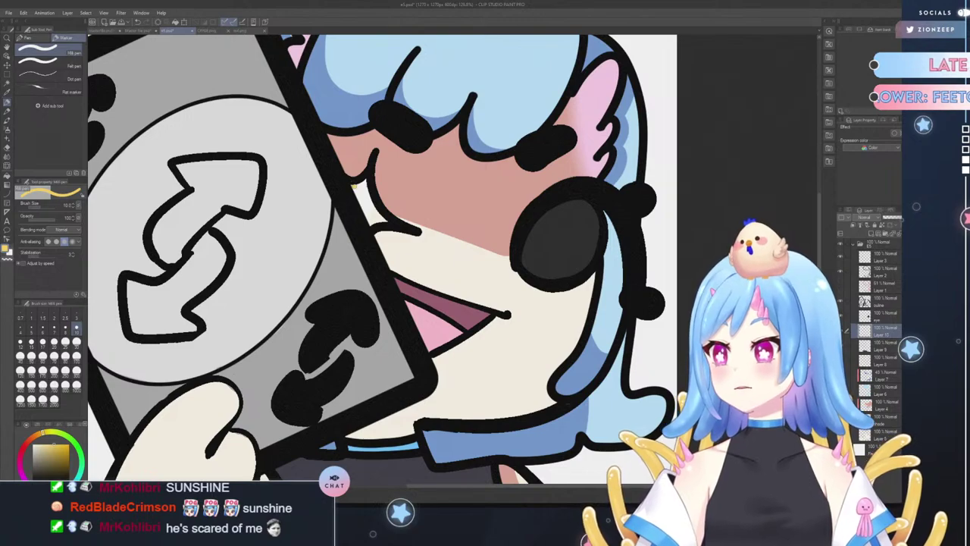
mouse_move(364, 180)
left_mouse_down()
mouse_move(392, 225)
mouse_move(377, 227)
mouse_move(359, 184)
left_mouse_up()
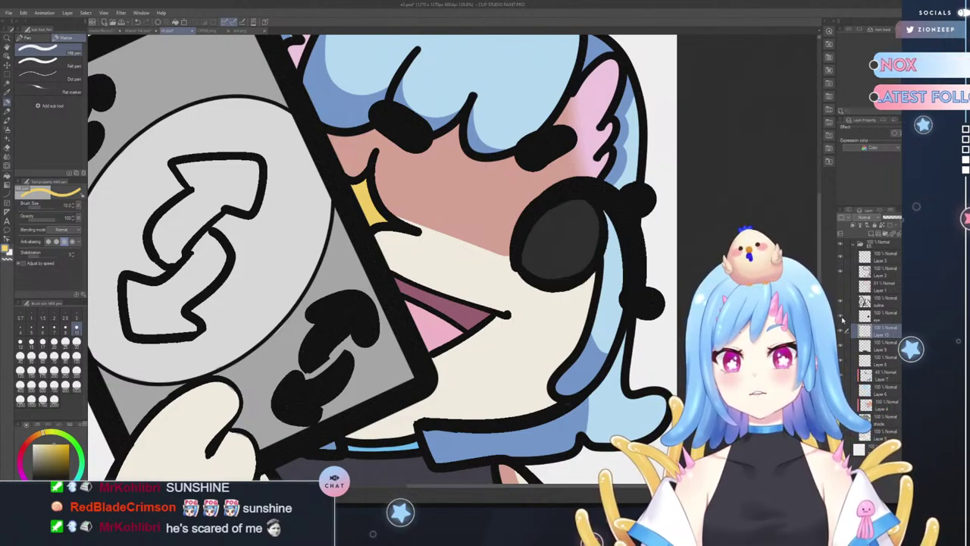
- Auto-select the dark interior of the round eye on the eye layer and add a new layer above it
left_click(849, 317)
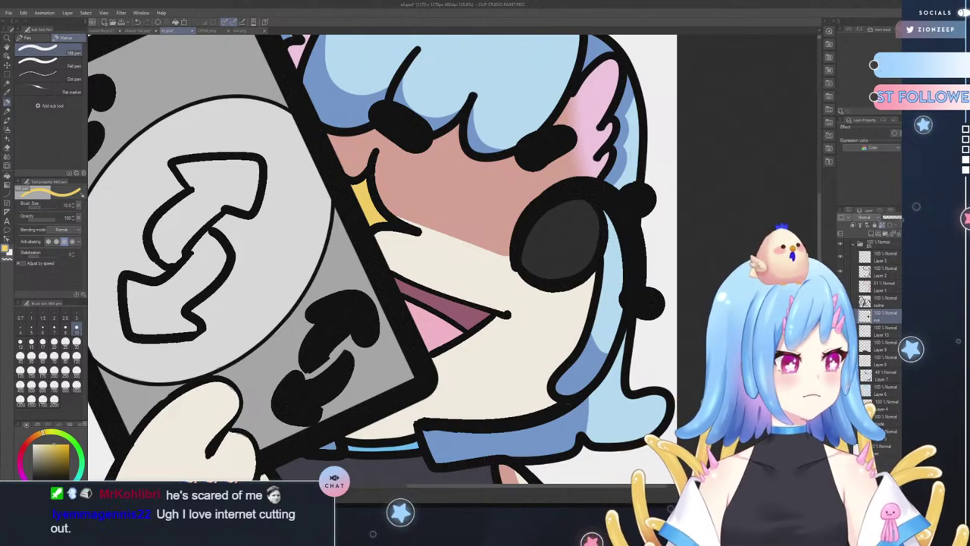
left_click(6, 85)
left_click(570, 242)
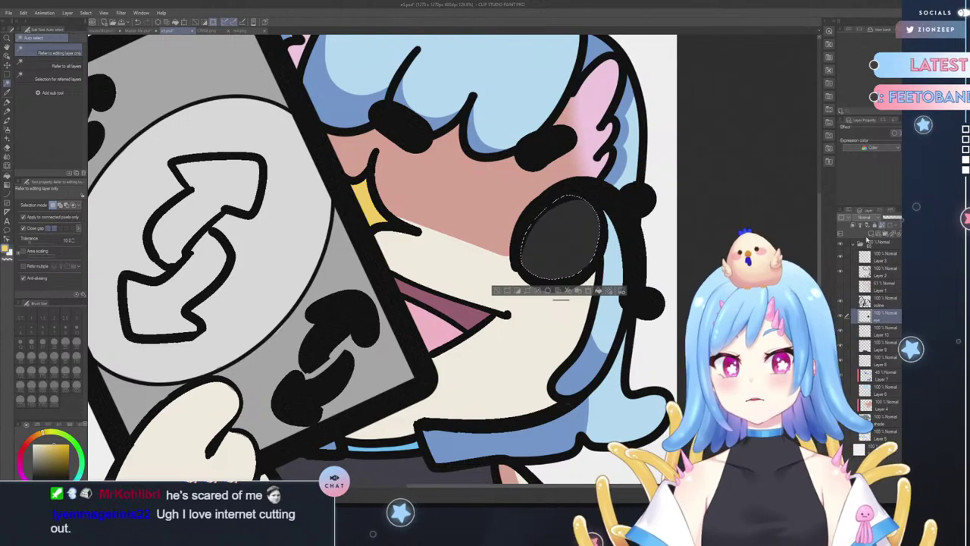
left_click(872, 230)
left_click_drag(881, 335, 883, 314)
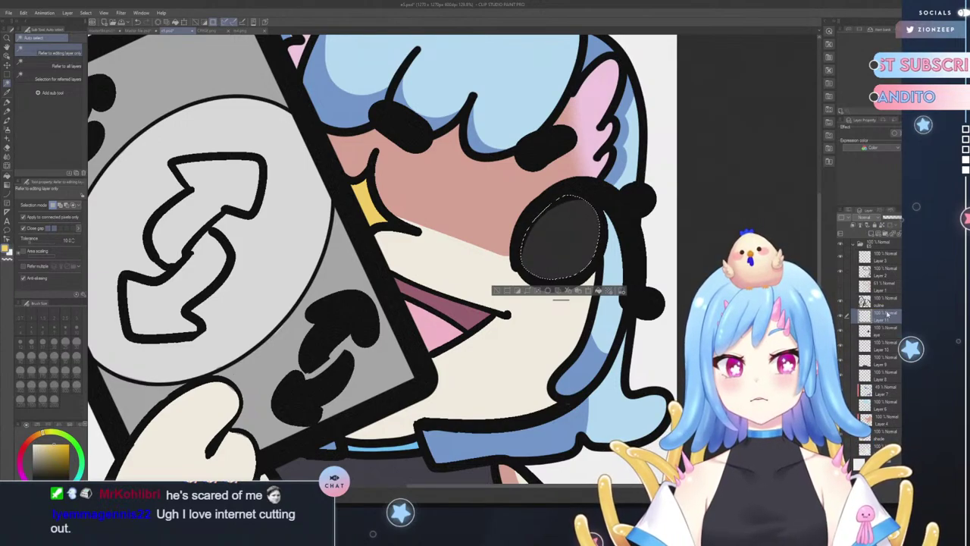
left_click(841, 306)
left_click(841, 306)
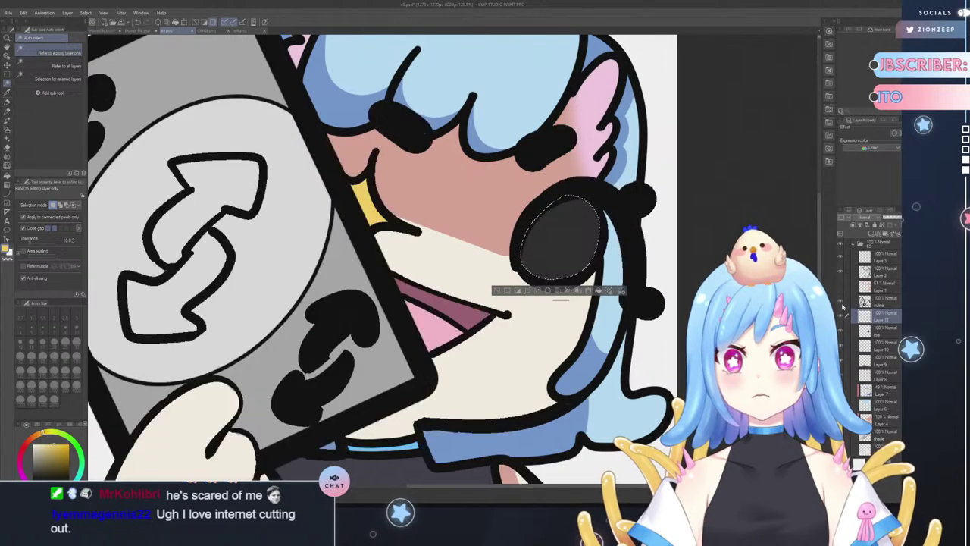
left_click(841, 306)
left_click(841, 306)
left_click(841, 306)
left_click(841, 306)
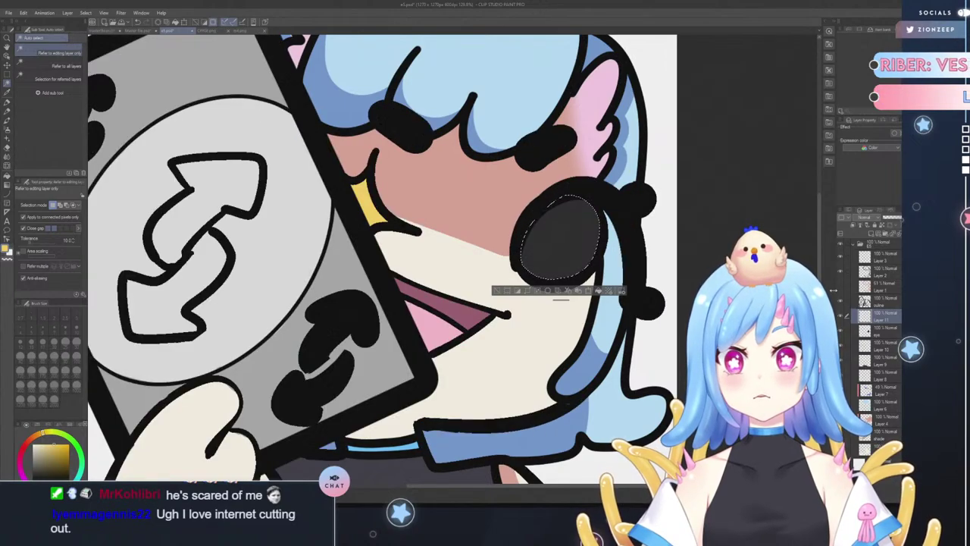
- Open the glaring close-up face reference, sample the pink of its iris, and return to the E5 emote
left_click(216, 32)
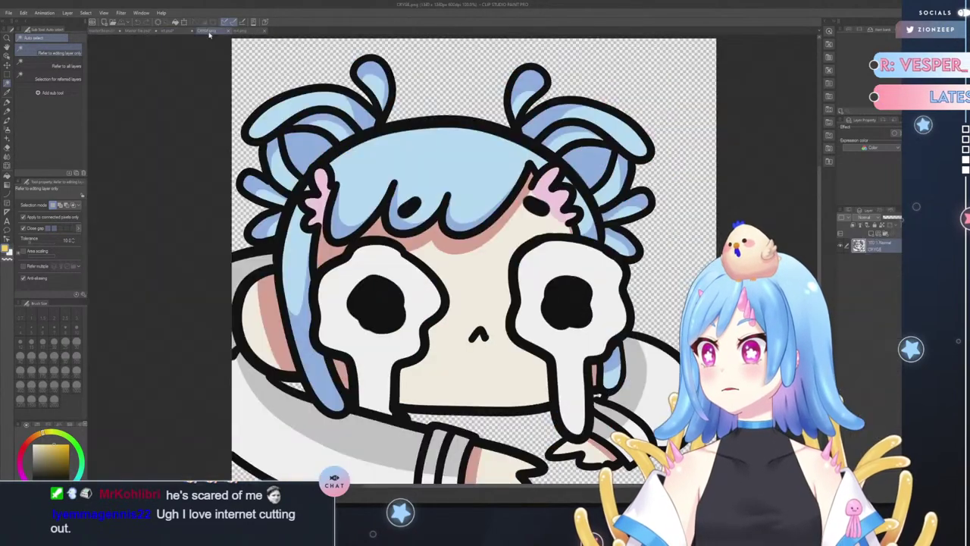
left_click(243, 32)
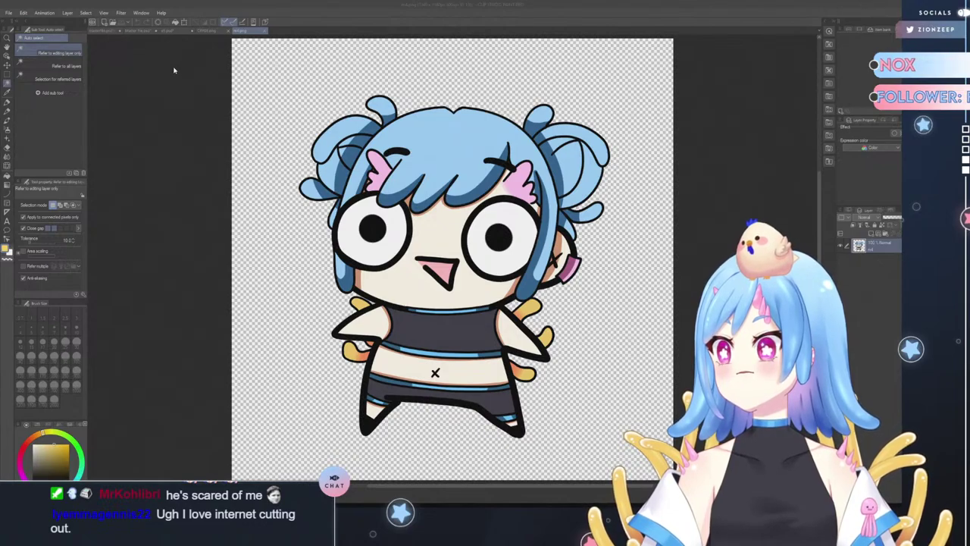
key("ctrl+Tab")
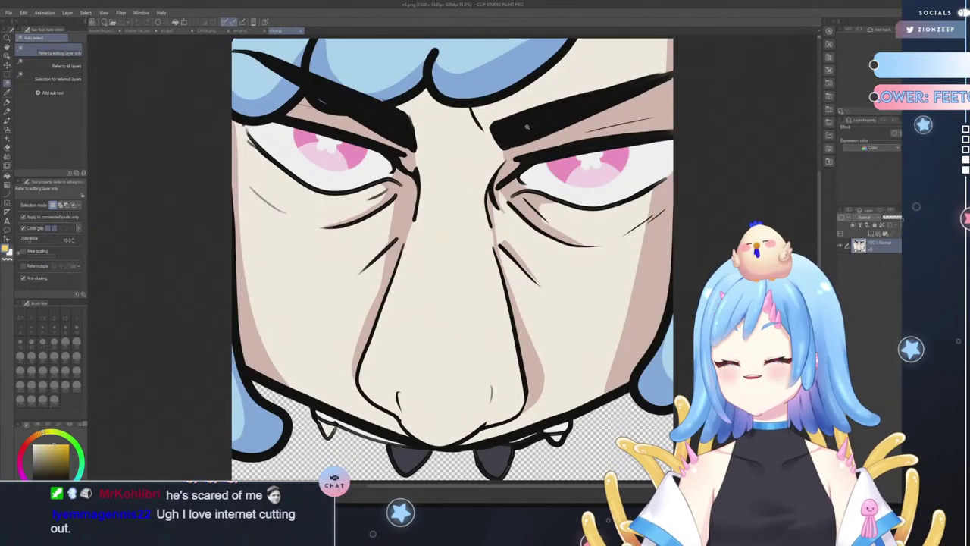
left_click(623, 155, "alt")
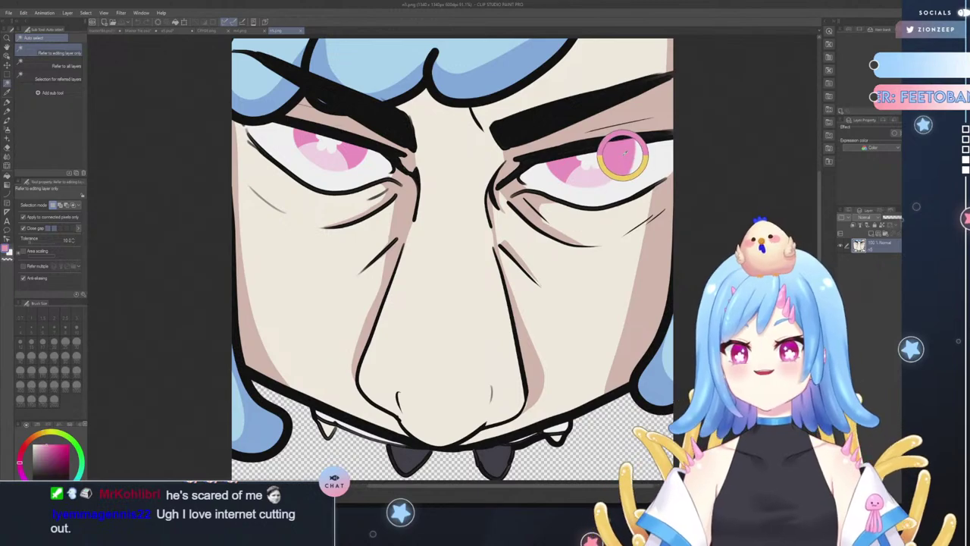
left_click(241, 32)
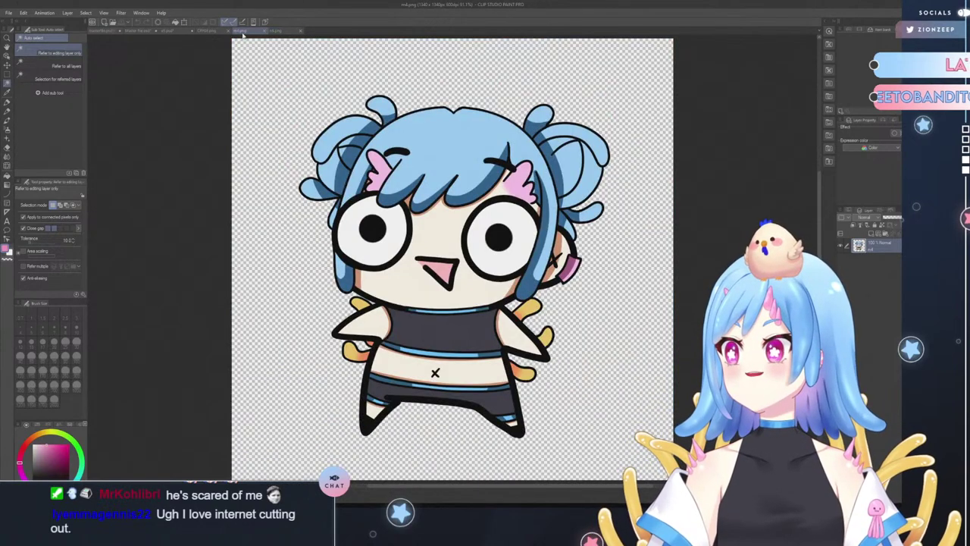
left_click(208, 31)
left_click(171, 31)
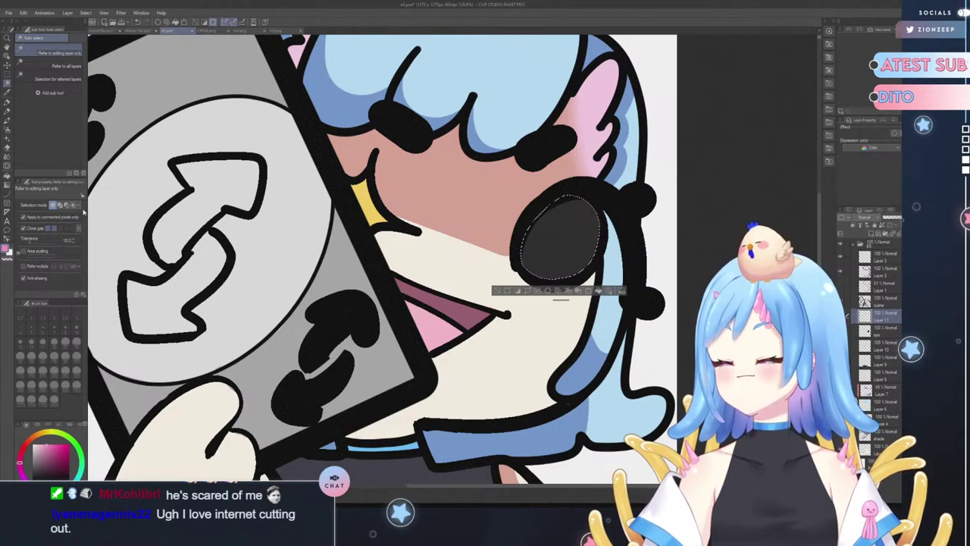
- Fill the selected eye interior with the sampled pink, clear the selection, and add a layer clipped to the fill
left_click(598, 291)
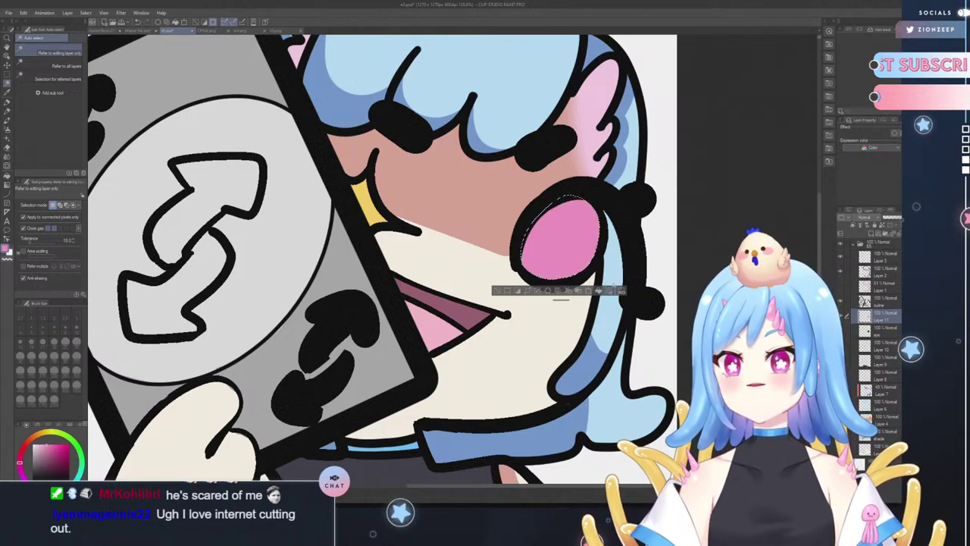
left_click(496, 290)
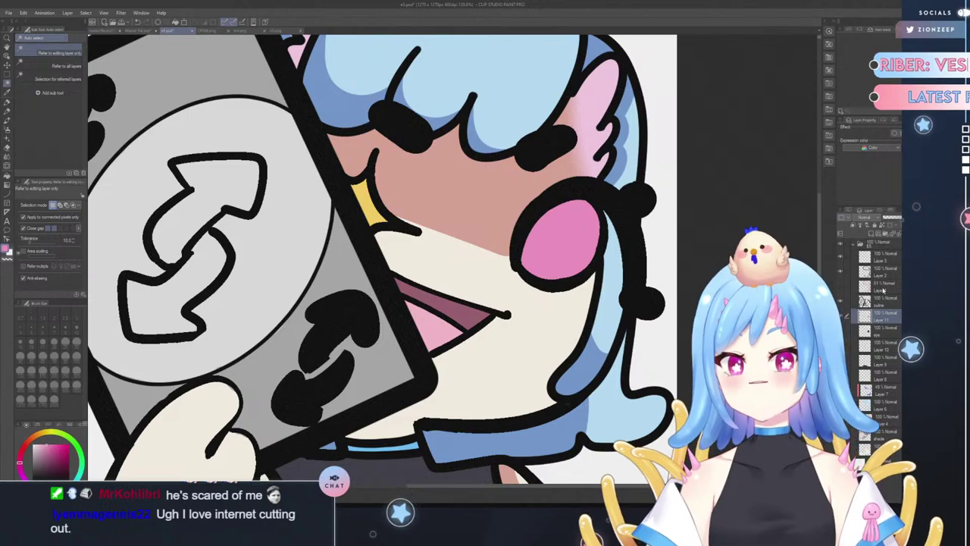
left_click(857, 227)
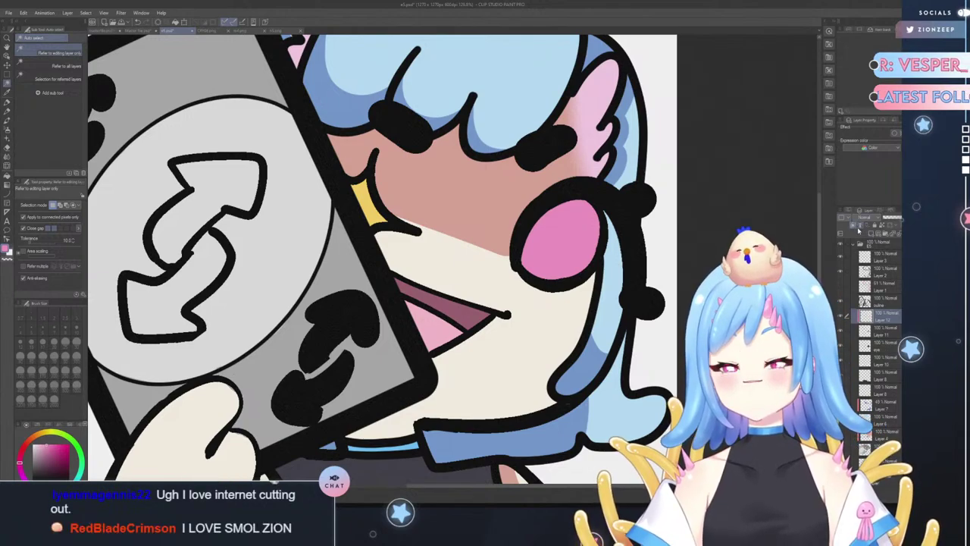
- Check the full-body and glaring face references, return to the E5 emote, and set up the marker with white for the eye highlight
left_click(246, 31)
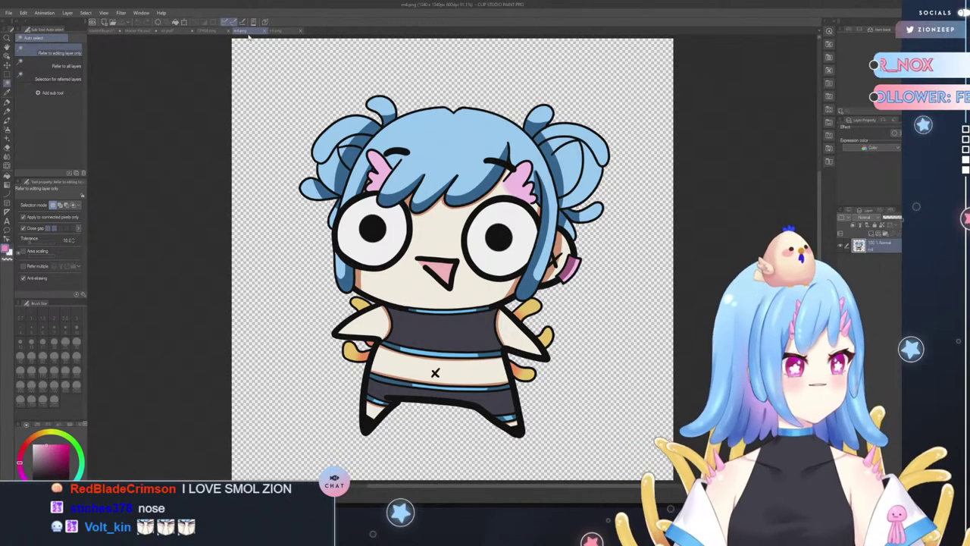
left_click(283, 32)
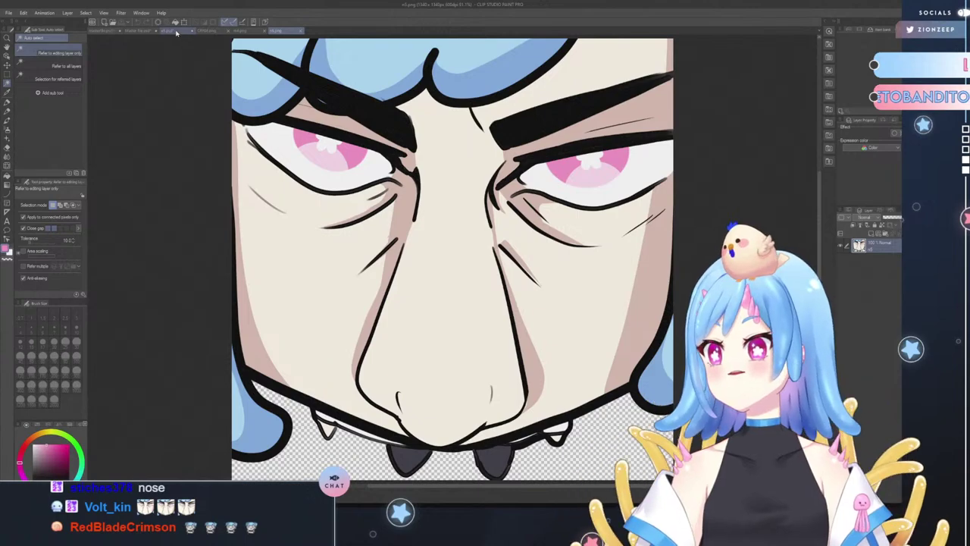
left_click(175, 33)
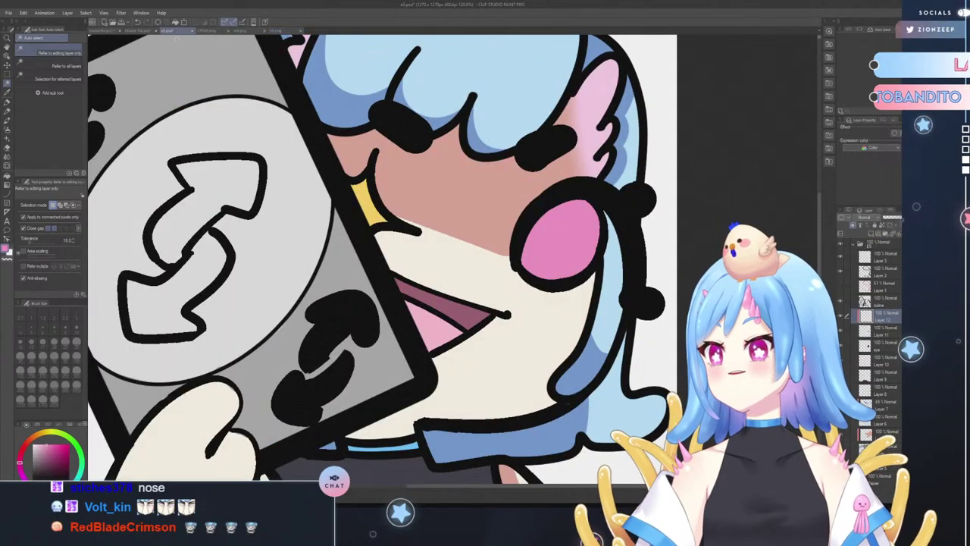
left_click(7, 248)
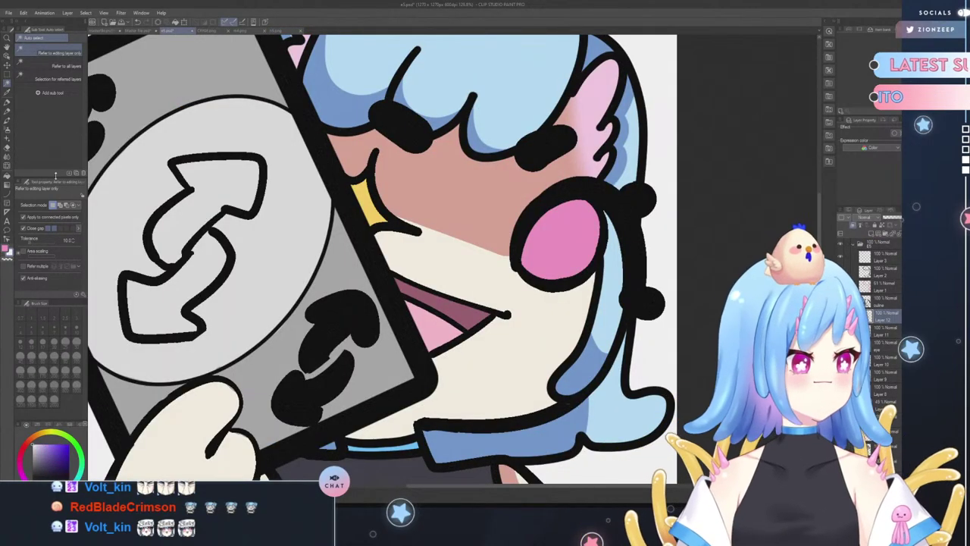
key("p")
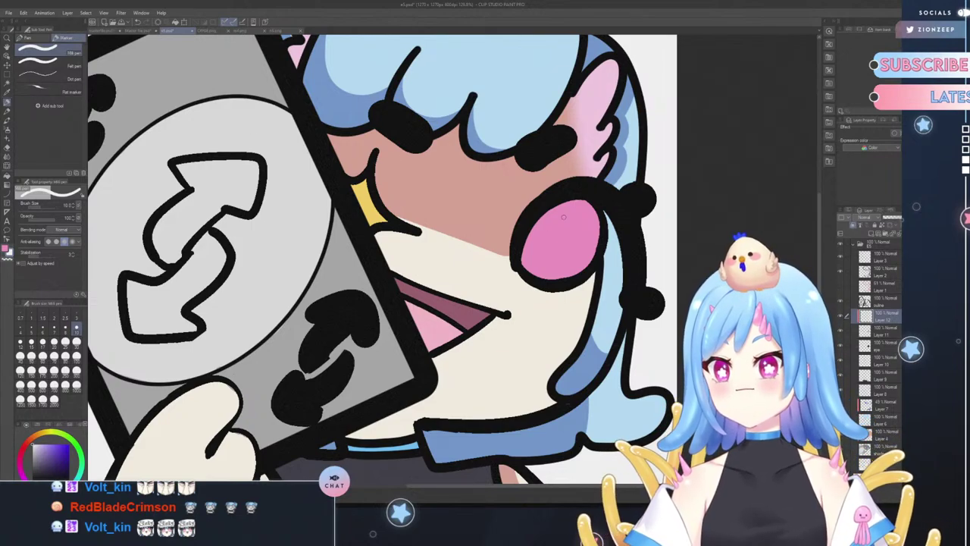
- Try a thin white highlight stroke inside the pink eye, undo it, and set the brush size to 30
mouse_move(552, 229)
left_mouse_down()
mouse_move(558, 208)
mouse_move(565, 225)
left_mouse_up()
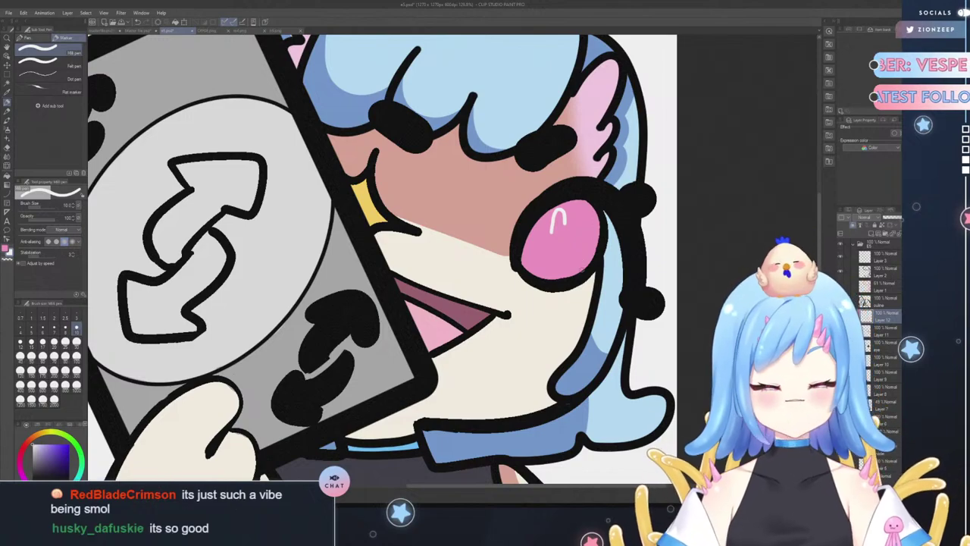
key("ctrl+z")
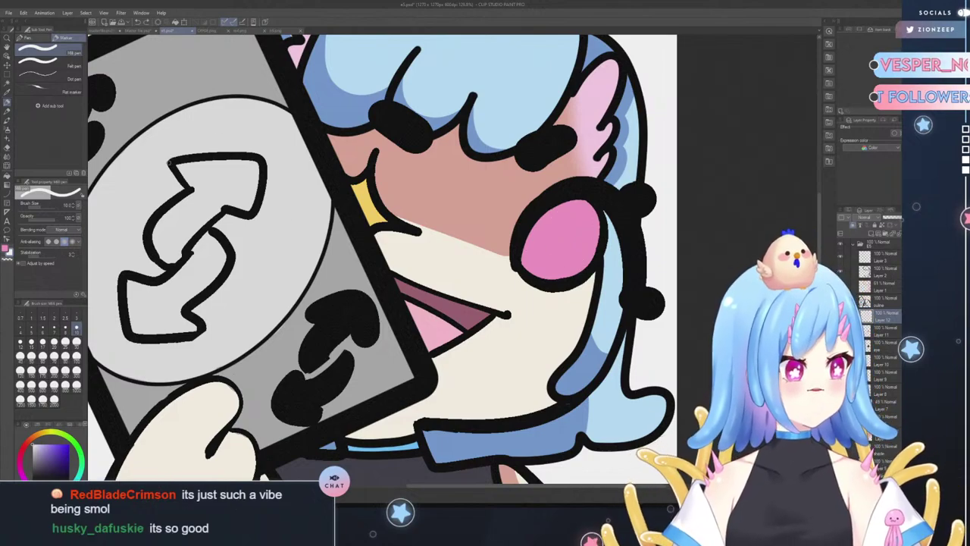
left_click(76, 343)
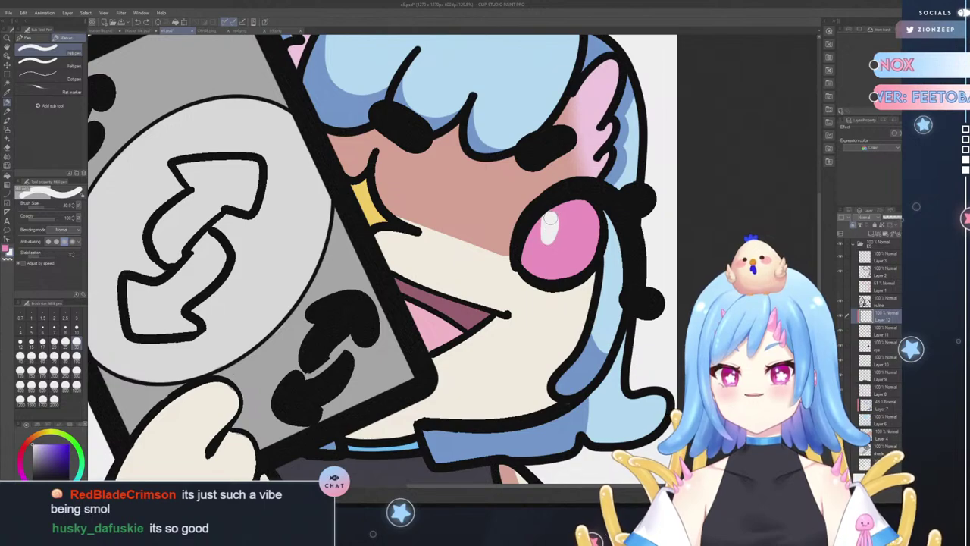
- Try to build a white flower-shaped highlight from rounded petals in the upper part of the pink eye, undoing the uneven petals
mouse_move(537, 234)
left_mouse_down()
mouse_move(564, 229)
mouse_move(562, 239)
mouse_move(561, 221)
mouse_move(554, 236)
mouse_move(531, 234)
mouse_move(563, 234)
mouse_move(541, 212)
left_mouse_up()
key("ctrl+z")
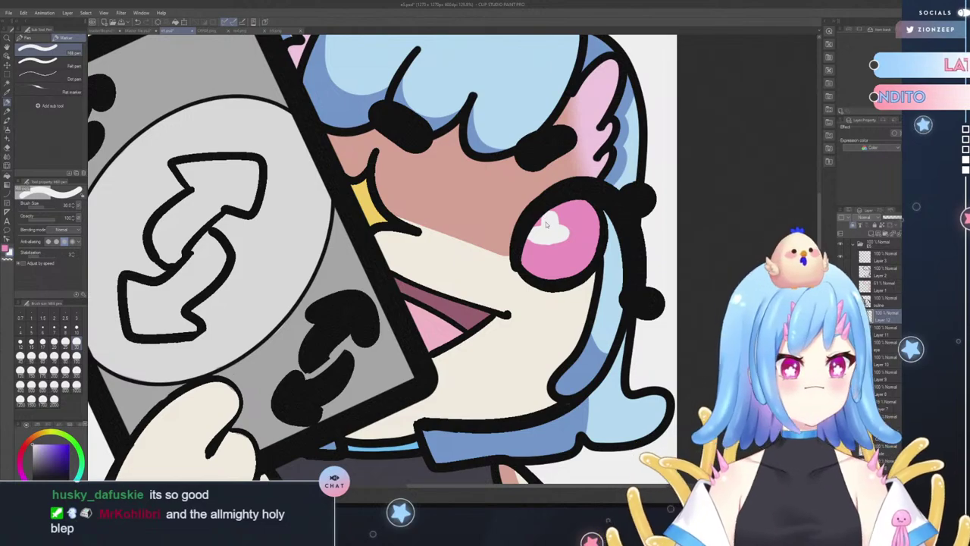
key("ctrl+z")
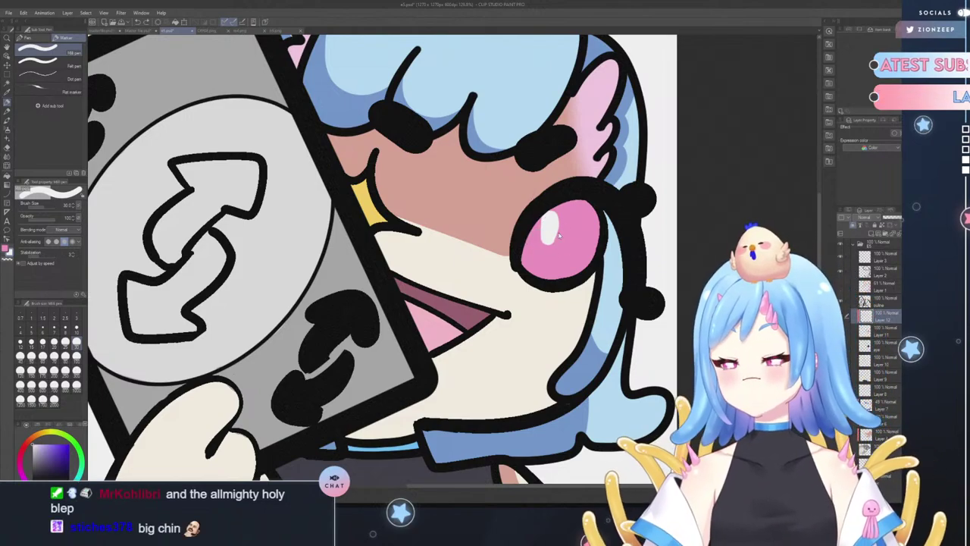
key("ctrl+z")
mouse_move(551, 226)
left_mouse_down()
mouse_move(534, 230)
mouse_move(538, 241)
mouse_move(550, 224)
mouse_move(551, 239)
mouse_move(542, 236)
mouse_move(553, 232)
mouse_move(548, 247)
mouse_move(557, 244)
left_mouse_up()
key("ctrl+z")
key("ctrl+z")
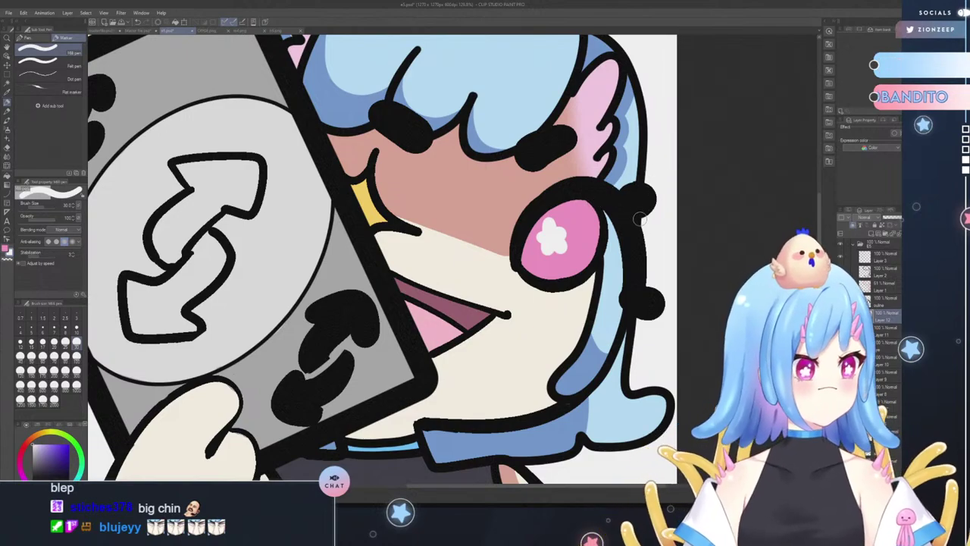
key("ctrl+z")
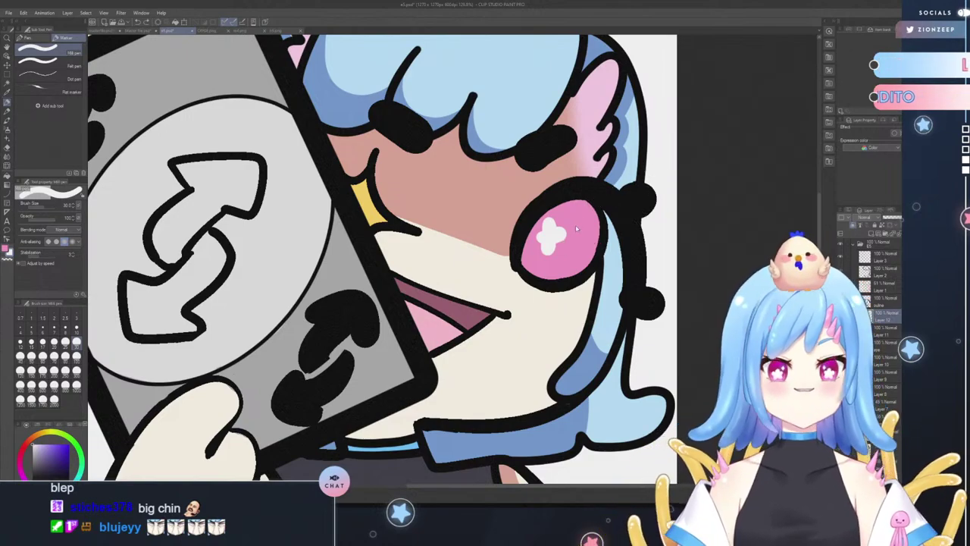
key("ctrl+z")
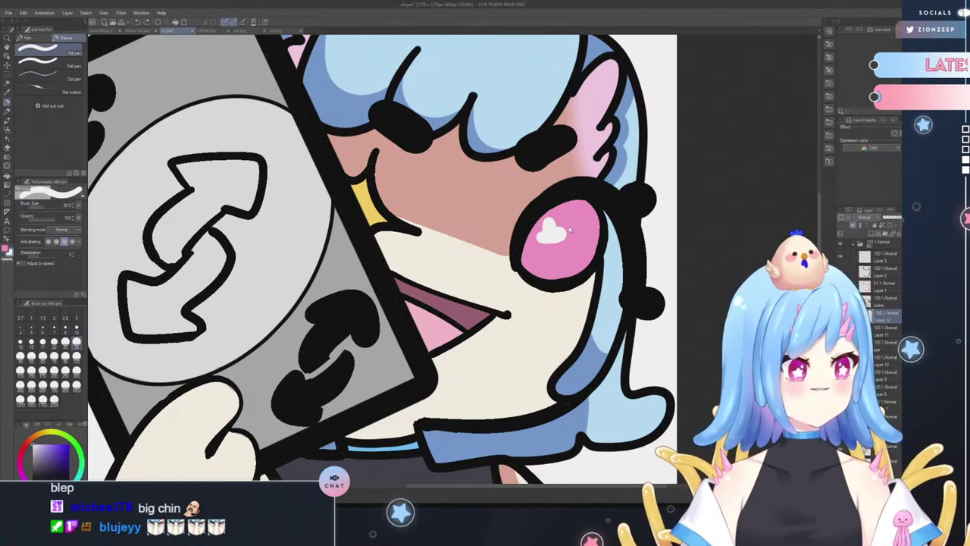
key("ctrl+z")
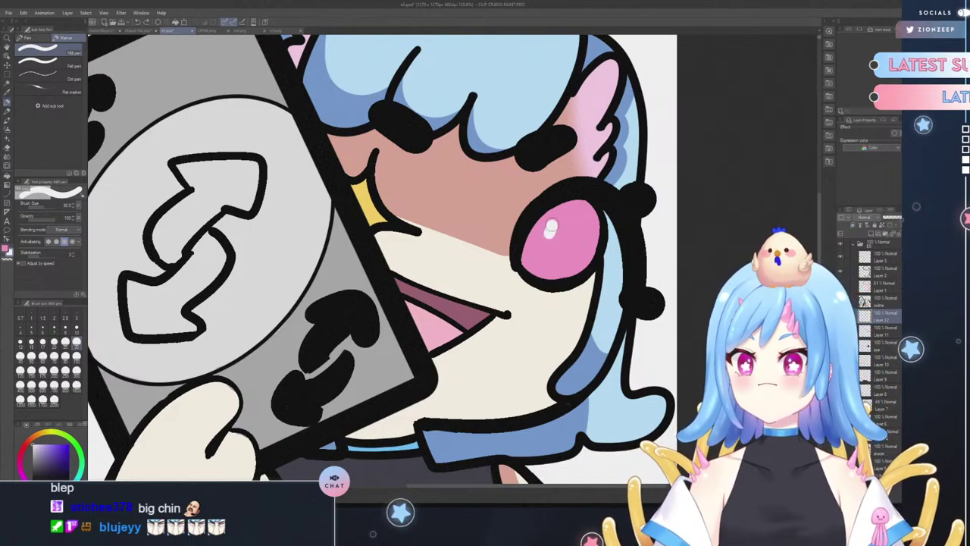
key("ctrl+z")
- Repaint the white highlight as a rounded five-petal flower slightly off-centre in the pink eye, undoing and clearing uneven attempts along the way
mouse_move(548, 232)
left_mouse_down()
mouse_move(551, 243)
mouse_move(560, 239)
mouse_move(538, 247)
mouse_move(549, 225)
mouse_move(552, 252)
mouse_move(537, 245)
mouse_move(558, 239)
left_mouse_up()
key("ctrl+z")
key("ctrl+z")
key("ctrl+z")
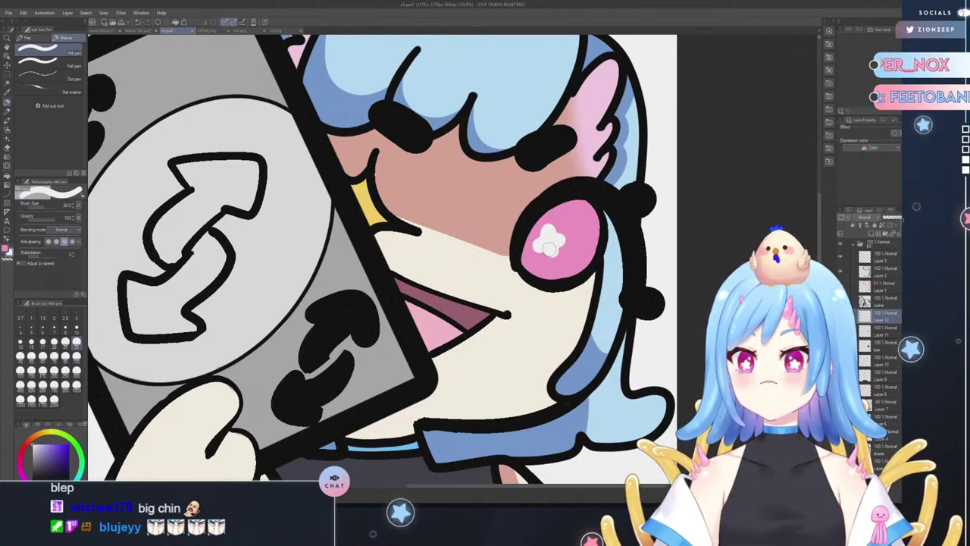
key("ctrl+z")
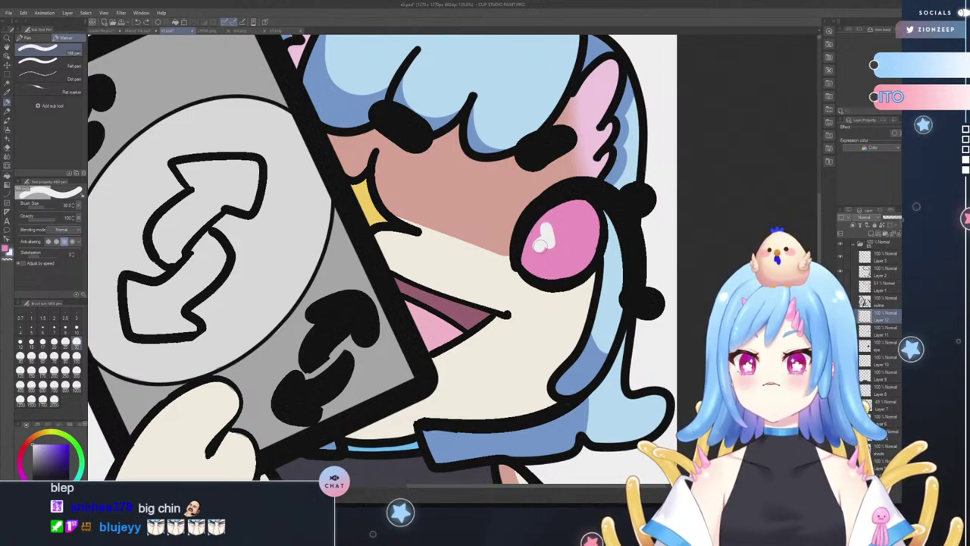
mouse_move(540, 244)
left_mouse_down()
mouse_move(564, 237)
mouse_move(544, 249)
mouse_move(562, 251)
left_mouse_up()
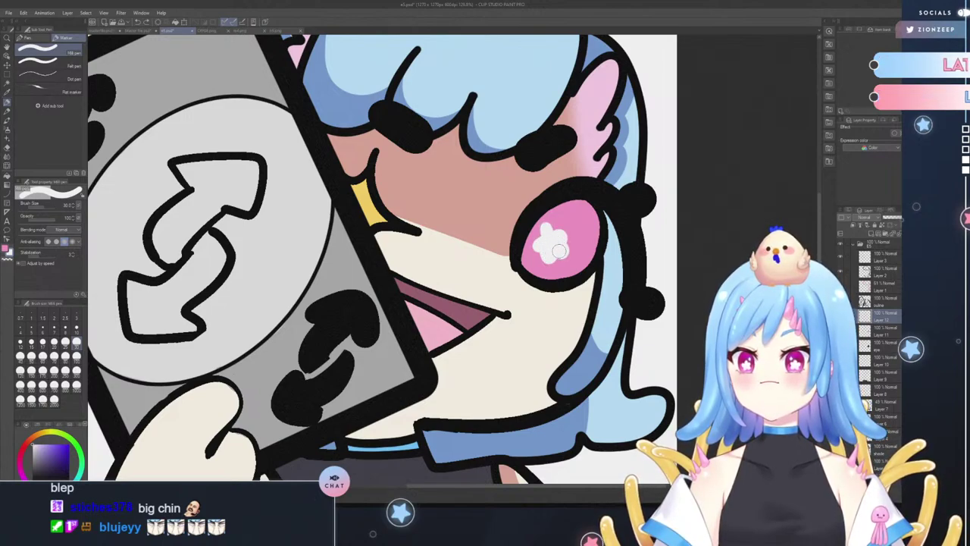
key("Delete")
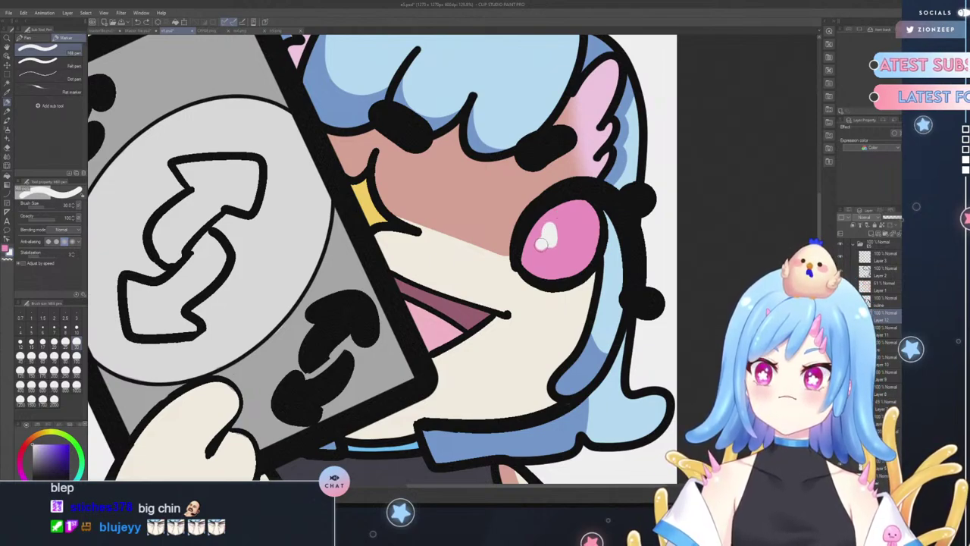
mouse_move(541, 244)
left_mouse_down()
mouse_move(563, 238)
mouse_move(563, 247)
left_mouse_up()
key("ctrl+z")
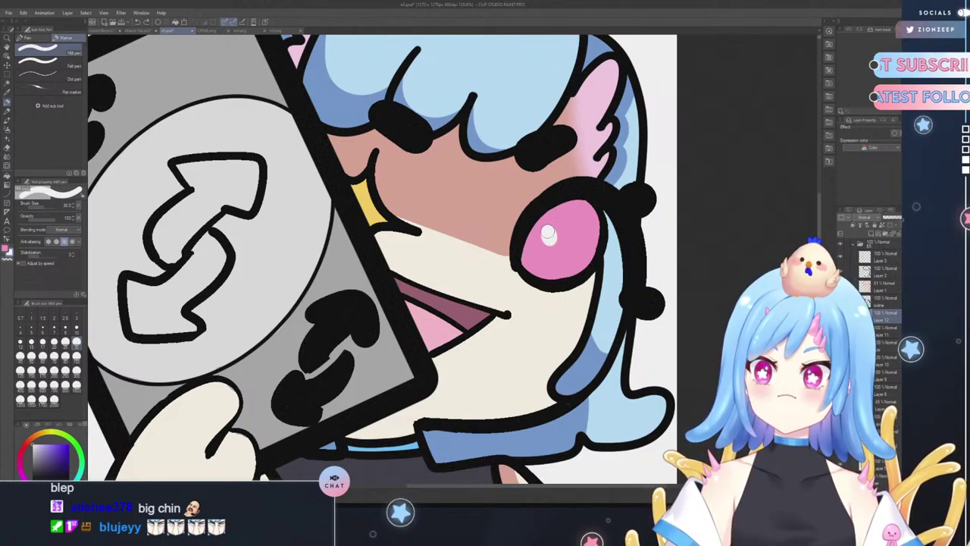
mouse_move(548, 237)
left_mouse_down()
mouse_move(538, 245)
mouse_move(555, 240)
mouse_move(552, 258)
mouse_move(560, 254)
left_mouse_up()
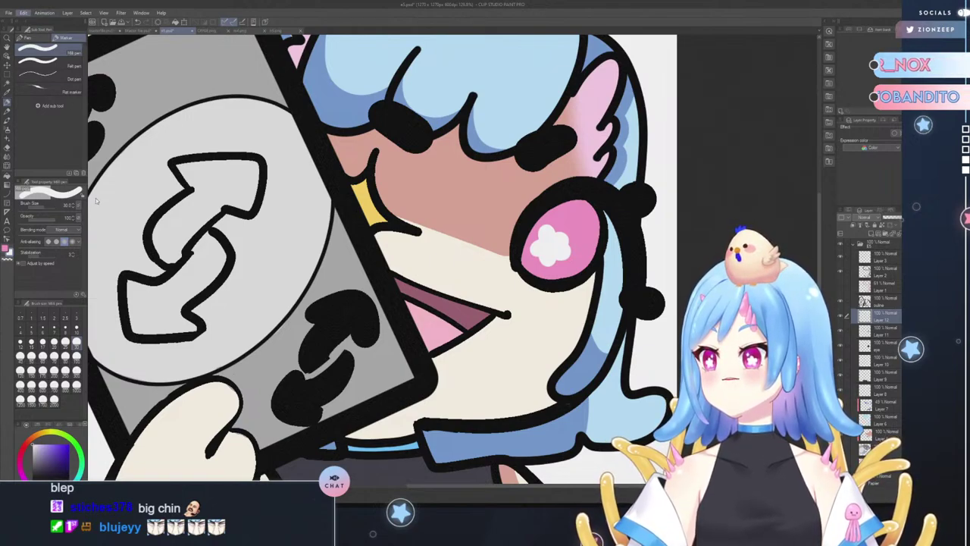
- Try rotating the painted white flower clockwise inside the eye, and clear it from its layer
key("ctrl+t")
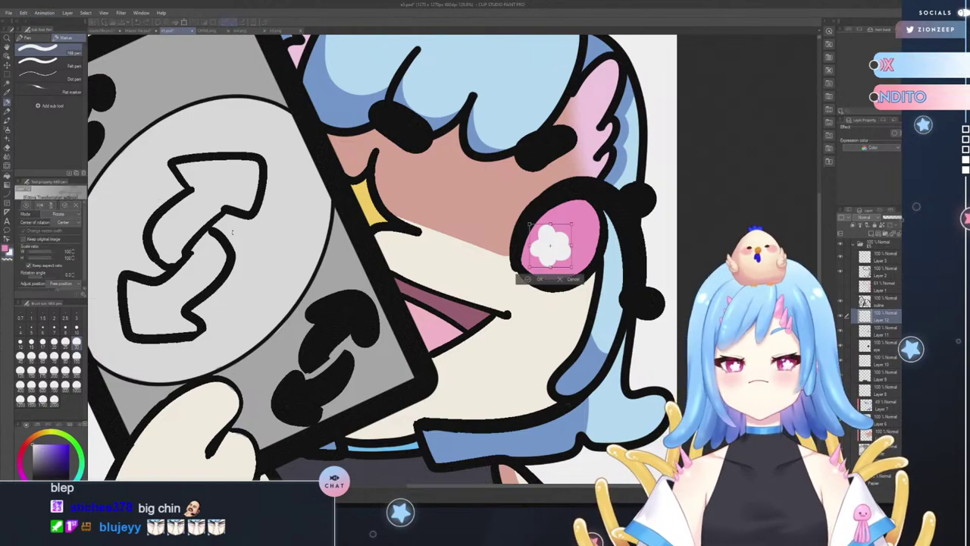
left_click_drag(703, 198, 661, 301)
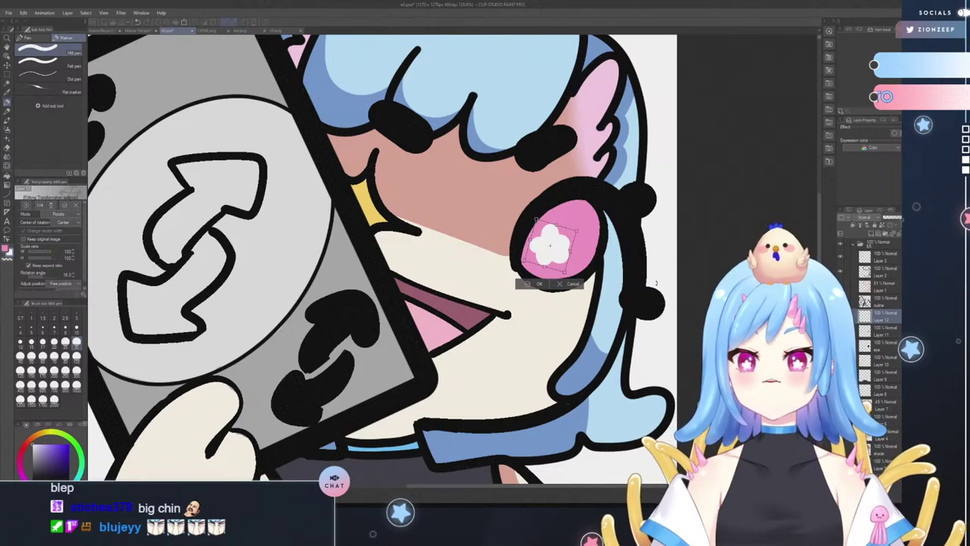
key("Return")
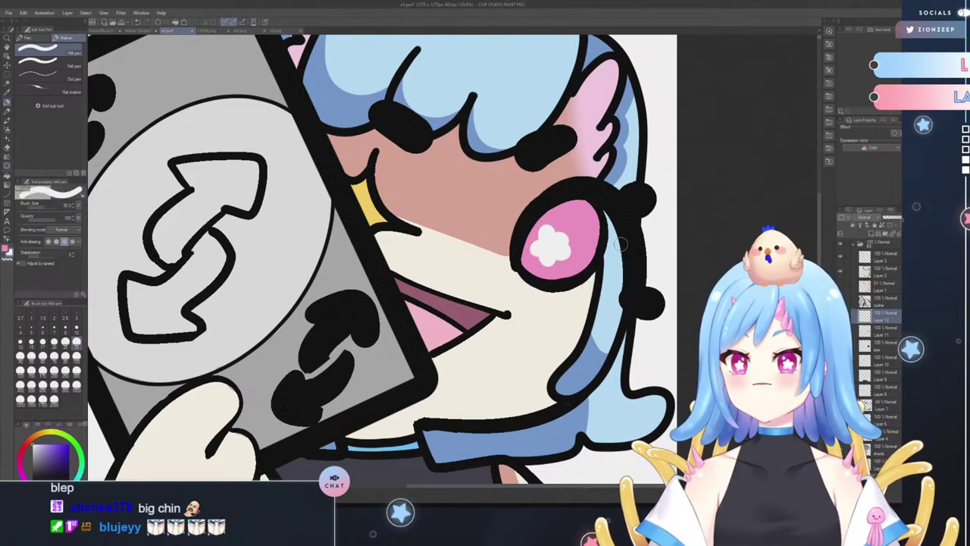
key("Delete")
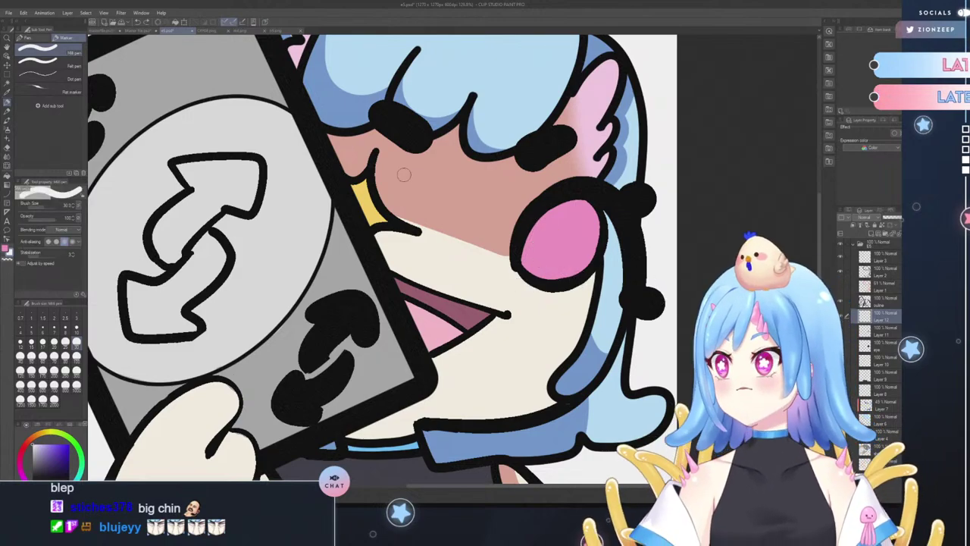
- Check the glaring face reference, switch to the layered "Stinky" sign emote, and select the Layer 12 below Layer 12 Copy
left_click(286, 31)
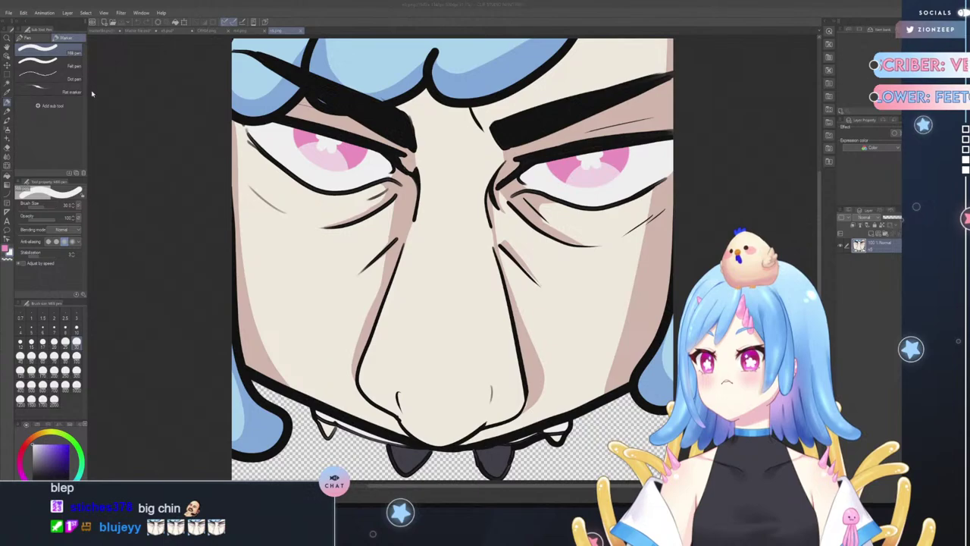
key("ctrl+Tab")
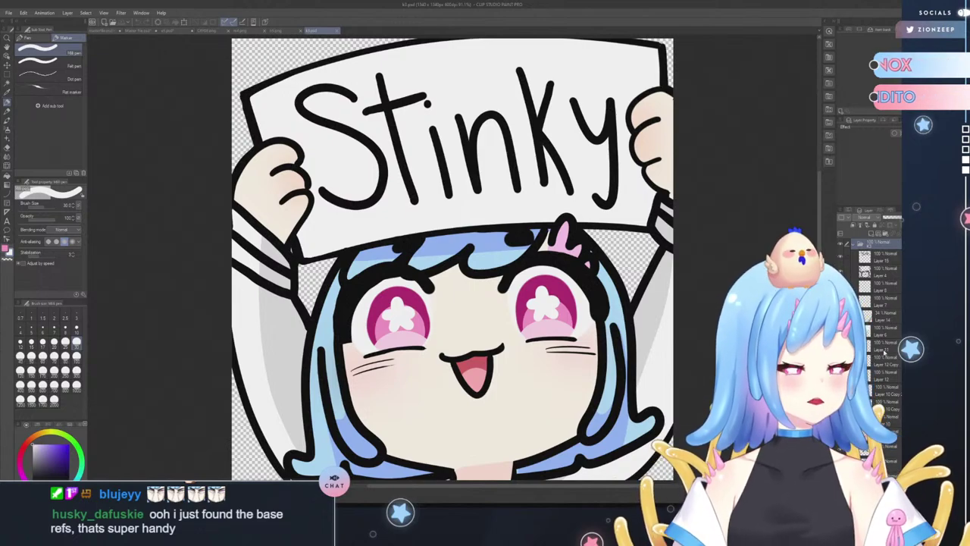
scroll(871, 318, "down", 2)
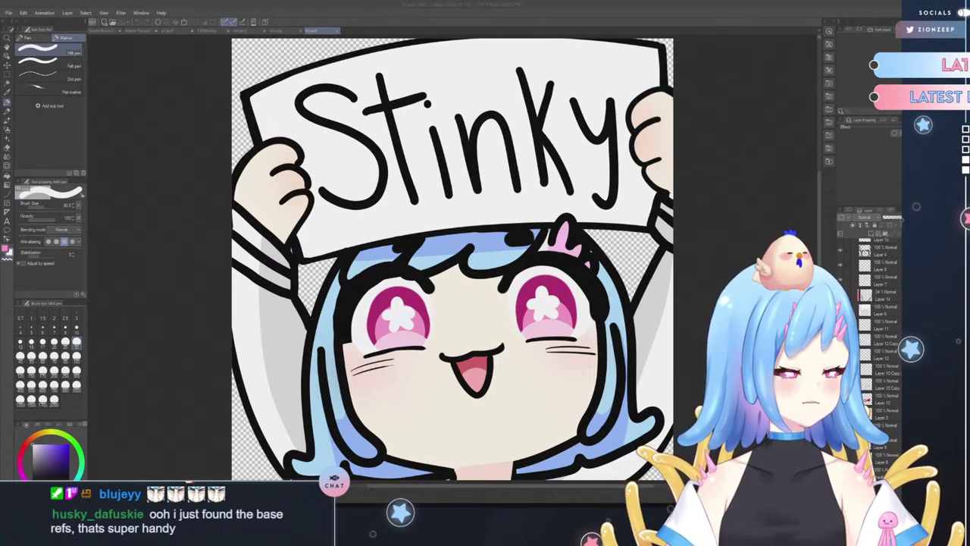
scroll(872, 341, "down", 2)
scroll(871, 341, "up", 2)
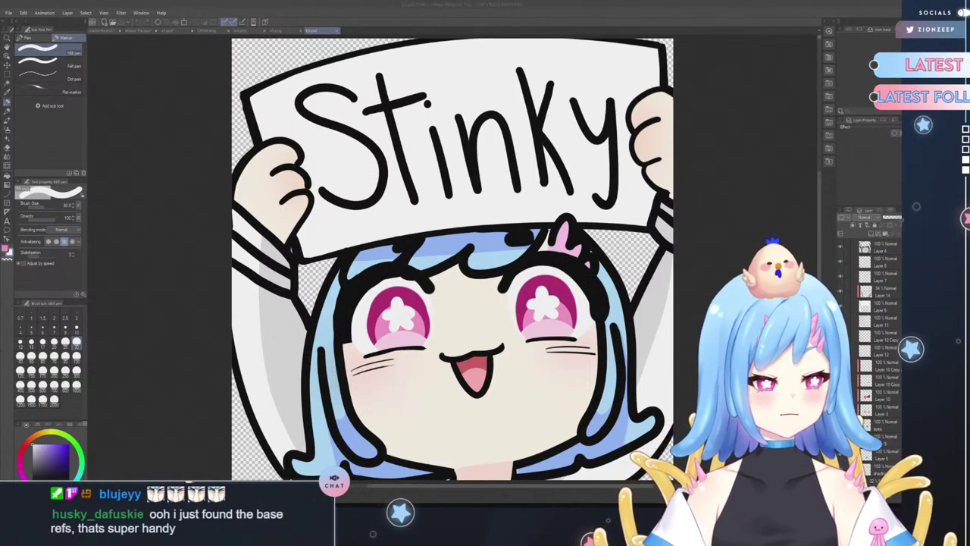
left_click(875, 350)
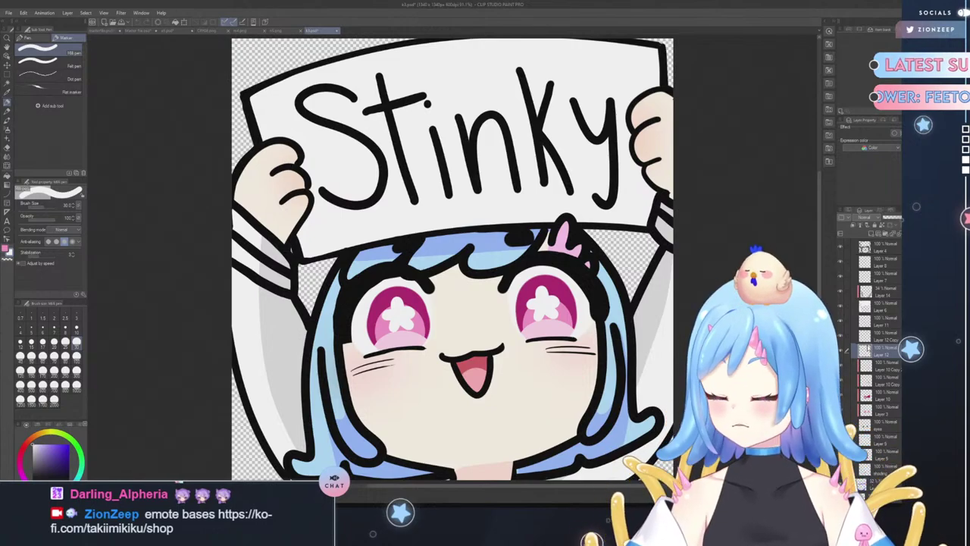
- Return to the E5 emote, try to reposition the pasted white highlight from the sign emote, and undo the paste
left_click(151, 32)
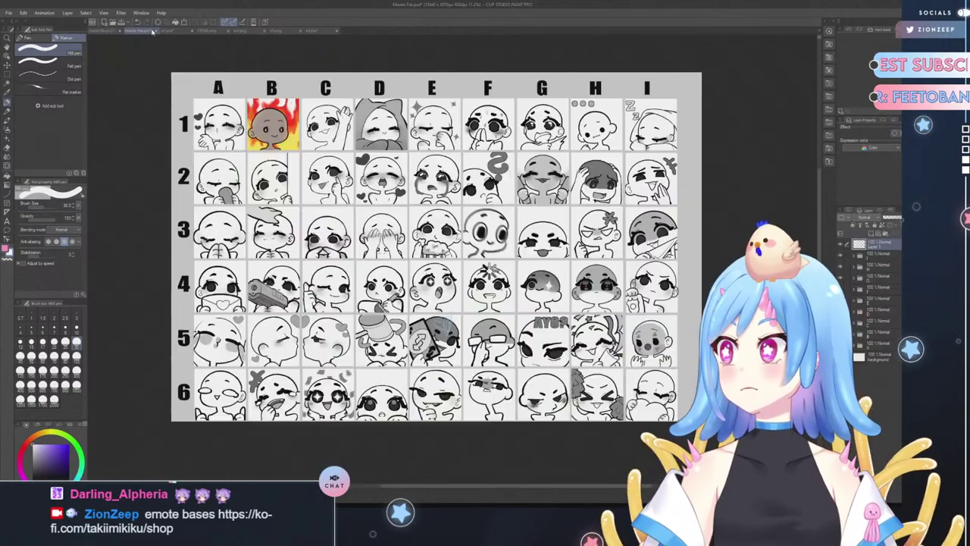
left_click(172, 32)
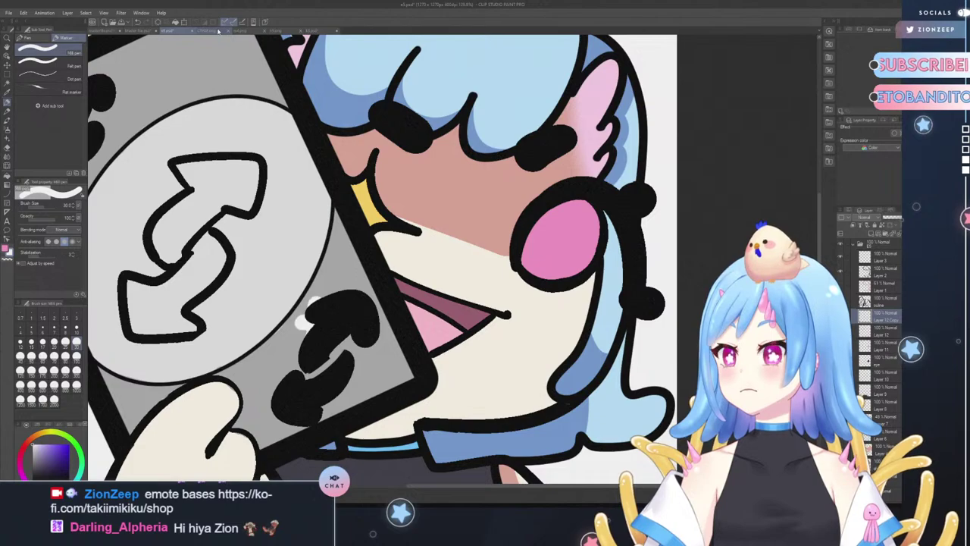
left_click(7, 38)
left_click_drag(454, 325, 530, 317)
key("ctrl+z")
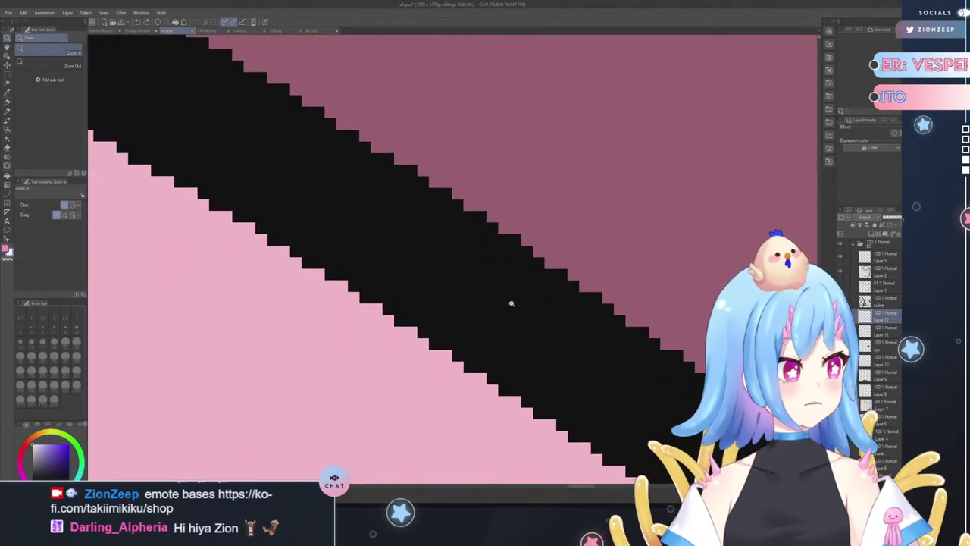
- Paste the copied white flower highlight into the drawing and move it onto the character's pink eye
scroll(512, 304, "down", 3)
scroll(511, 304, "down", 6)
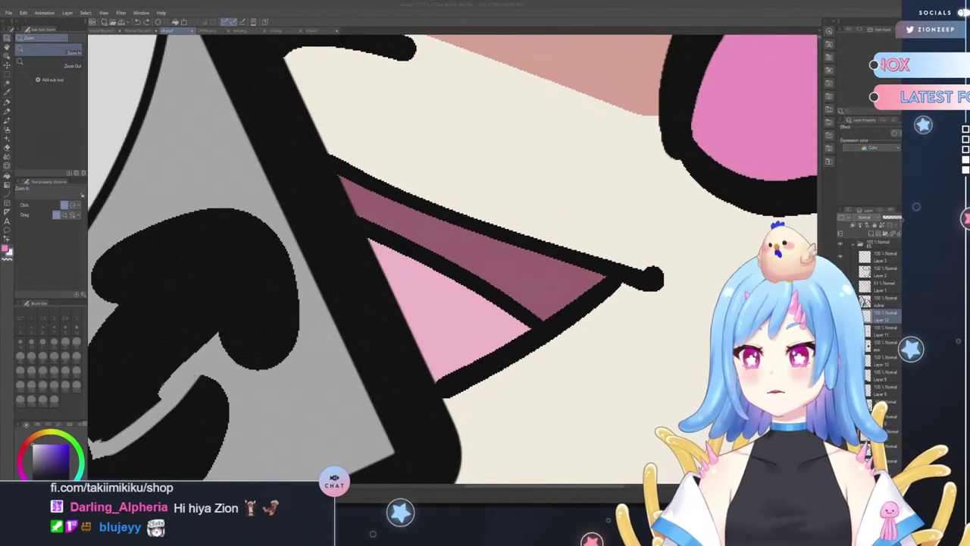
scroll(198, 219, "down", 2)
scroll(228, 254, "down", 3)
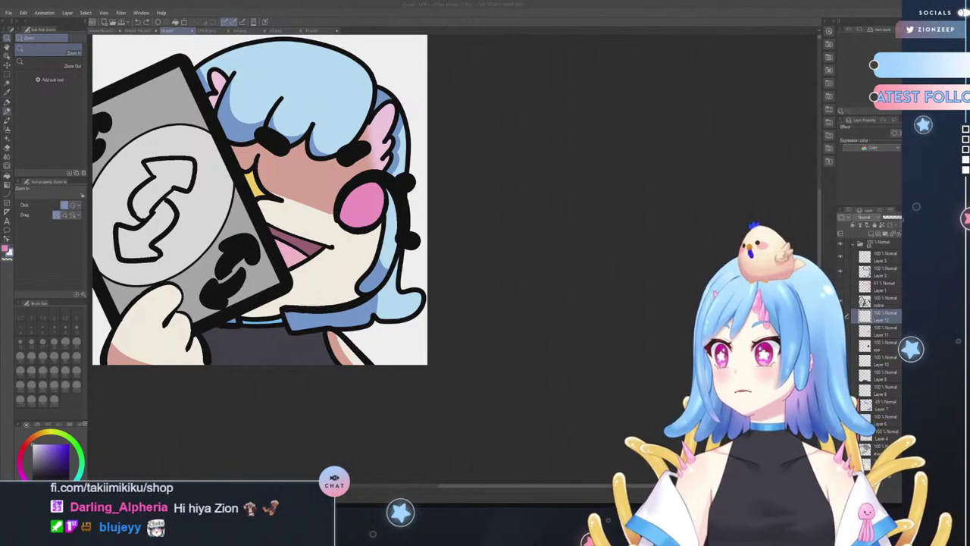
key("k")
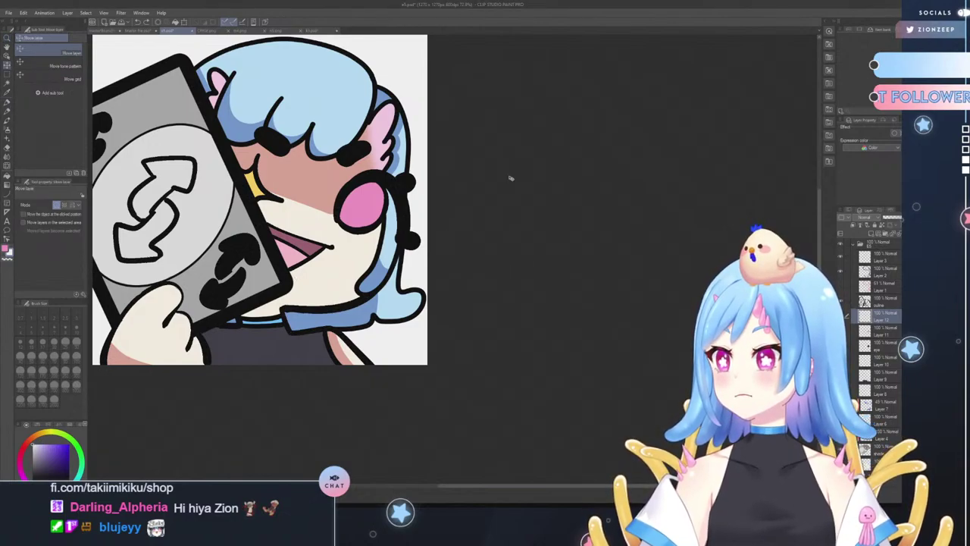
key("ctrl+v")
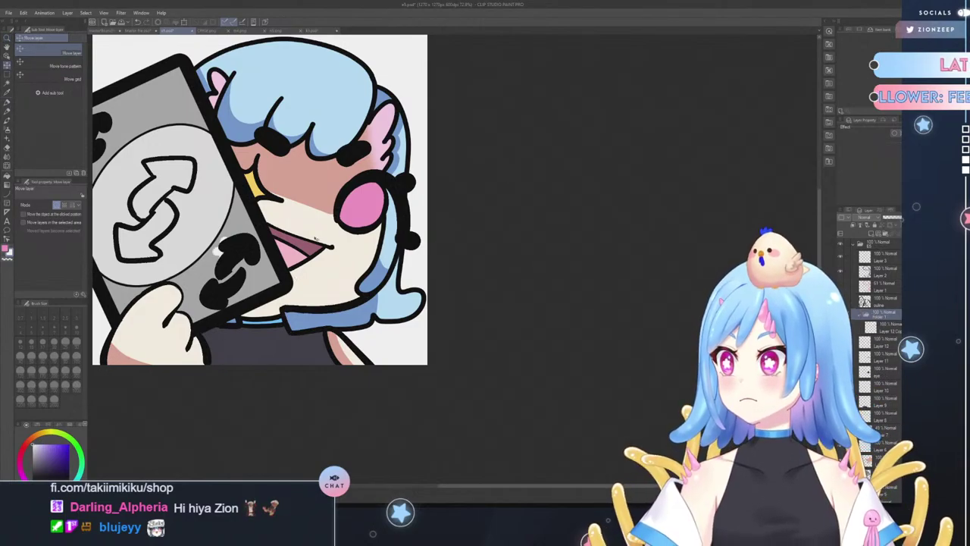
left_click_drag(310, 239, 449, 194)
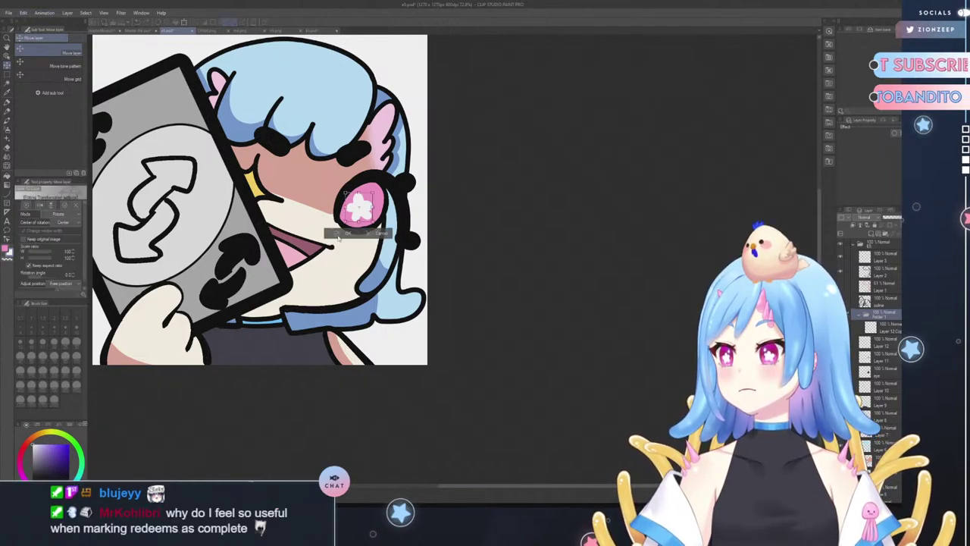
- Rotate the white flower highlight slightly clockwise and nudge it up and to the right inside the pink eye
key("ctrl+t")
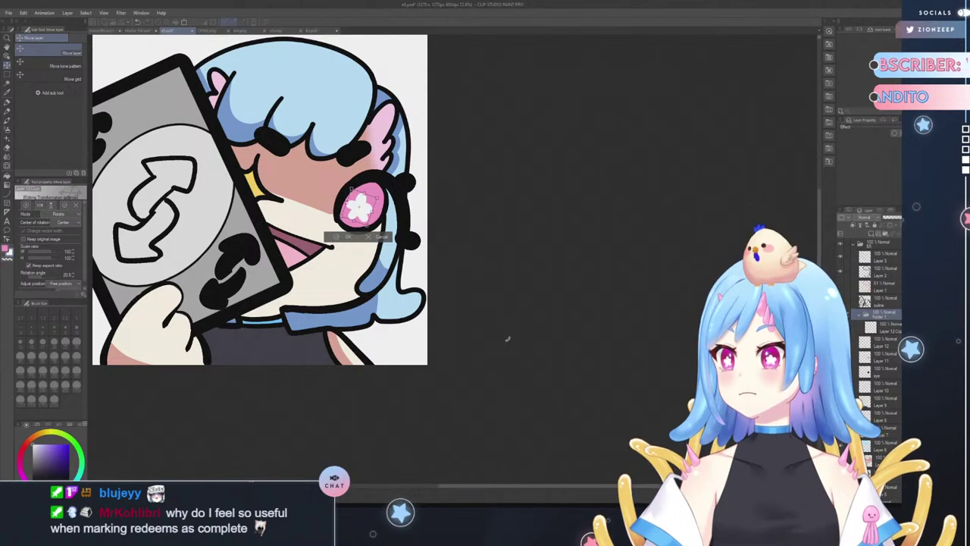
left_click(338, 237)
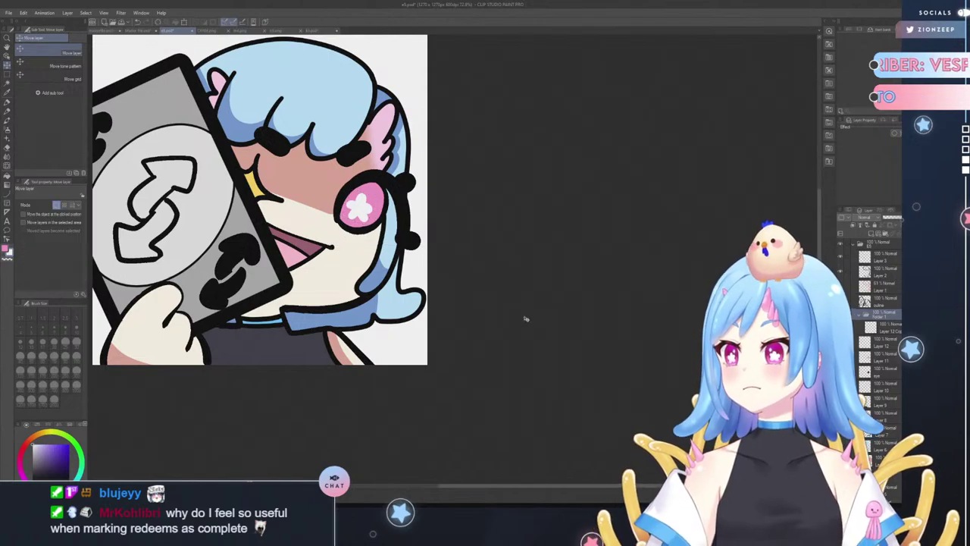
scroll(410, 187, "up", 4)
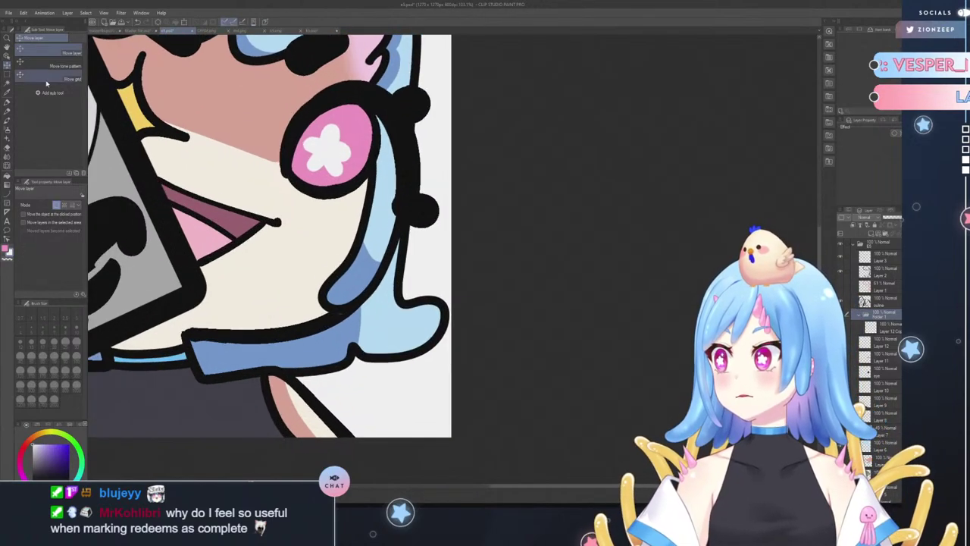
left_click_drag(410, 187, 414, 184)
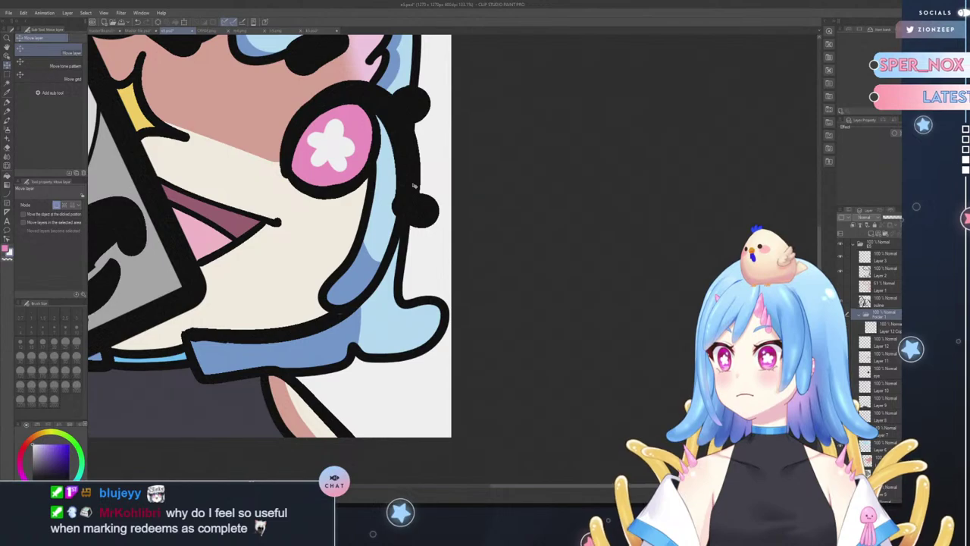
scroll(414, 185, "down", 4)
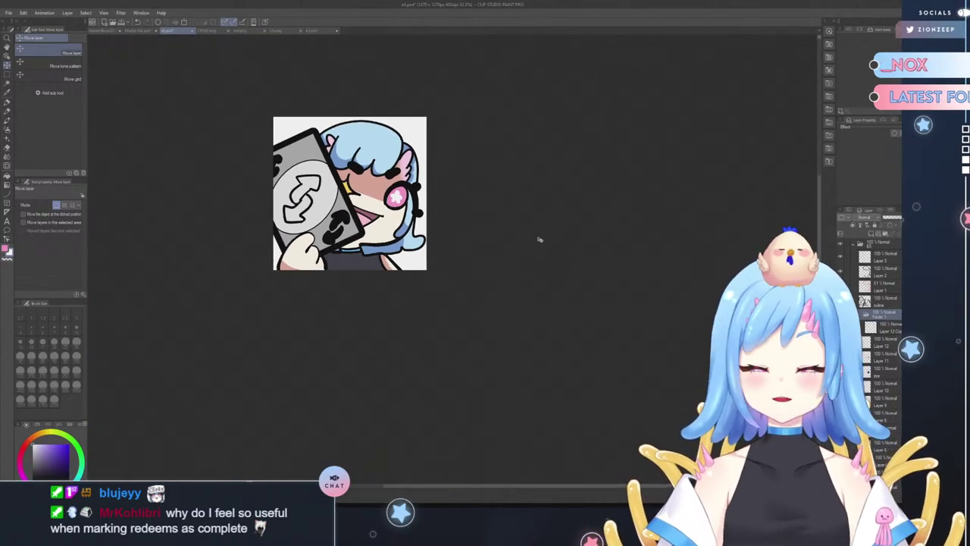
scroll(538, 257, "up", 2)
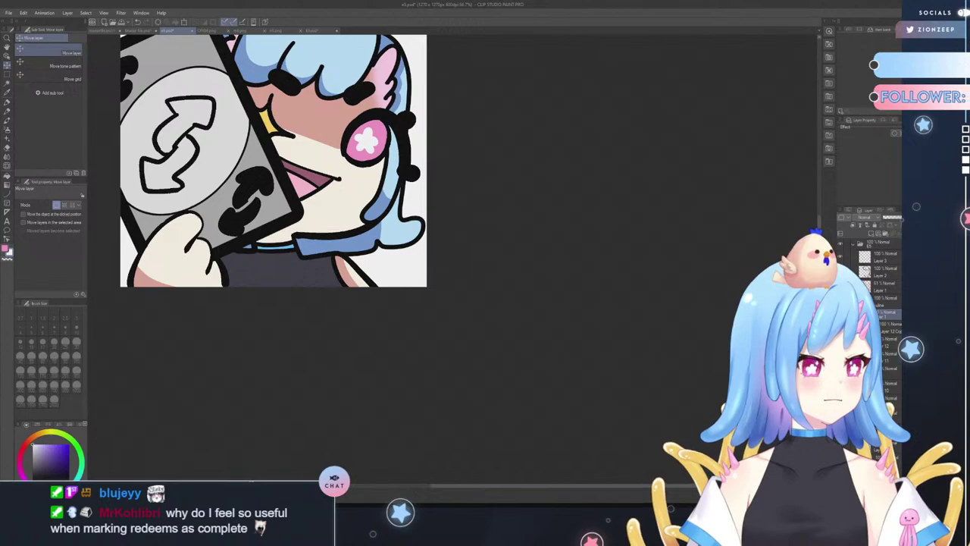
scroll(320, 319, "down", 4)
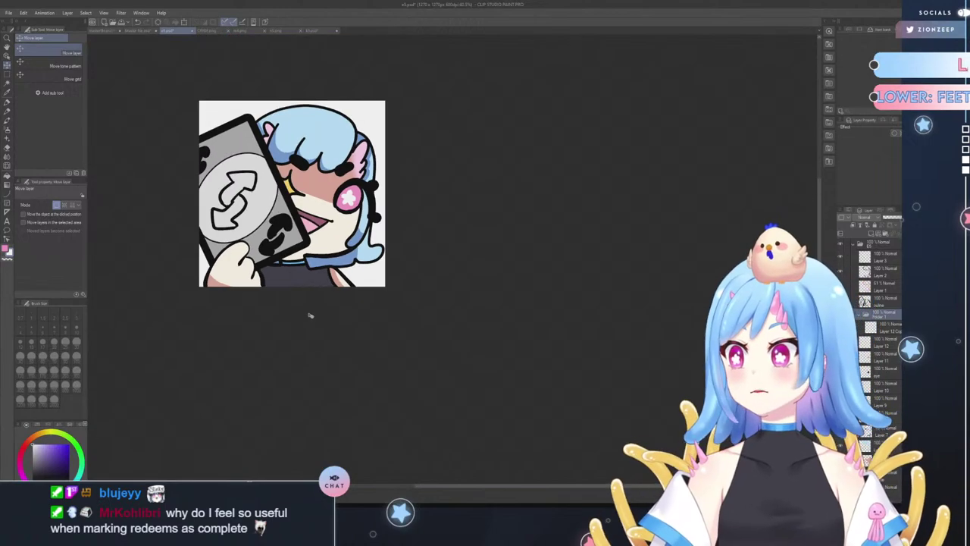
scroll(218, 225, "up", 4)
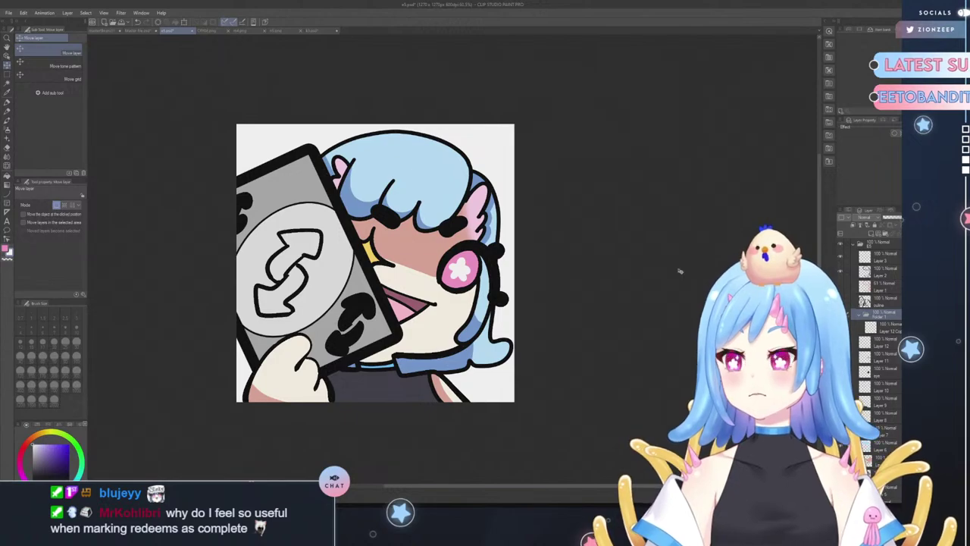
scroll(850, 469, "down", 1)
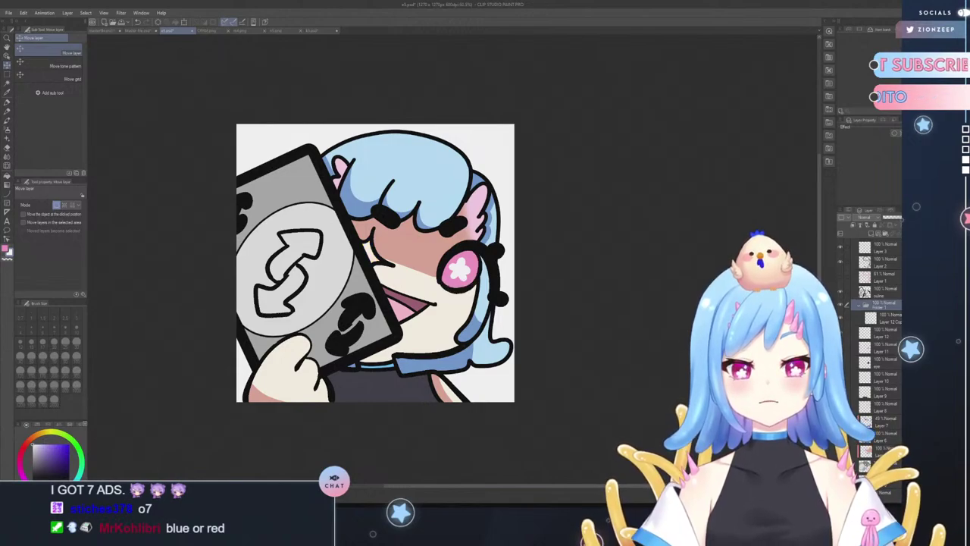
key("ctrl+z")
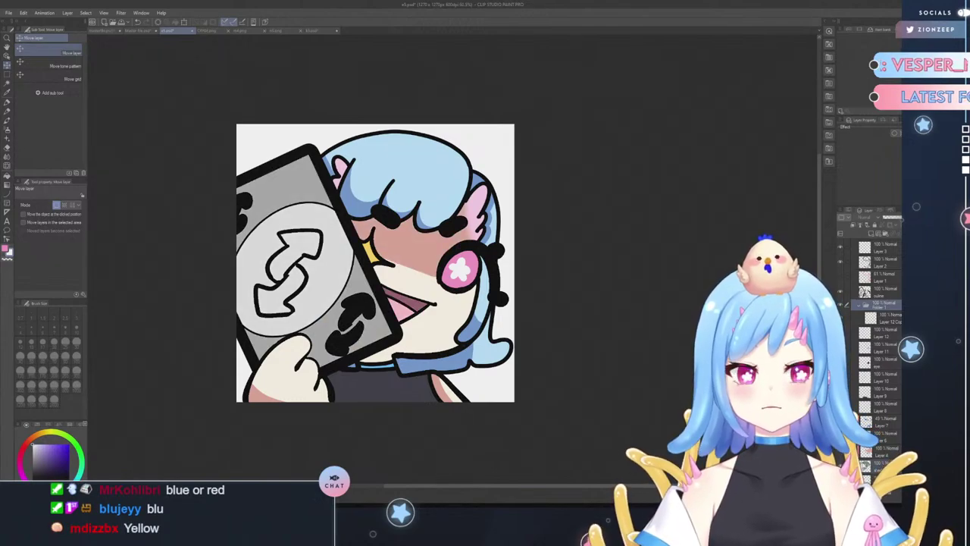
- Select the card's color layer, open the blue reverse card reference image and sample its blue as the drawing color
left_click(883, 465)
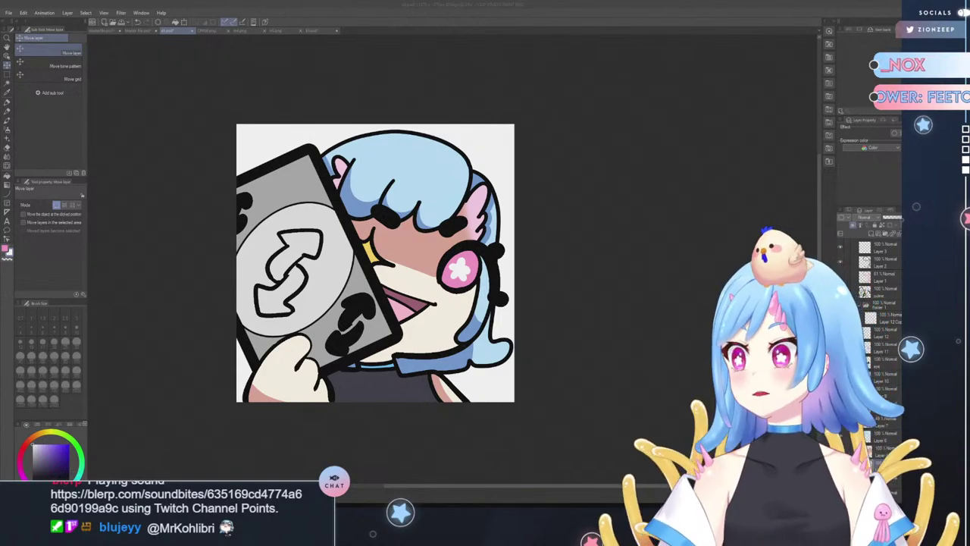
left_click(9, 13)
left_click(37, 41)
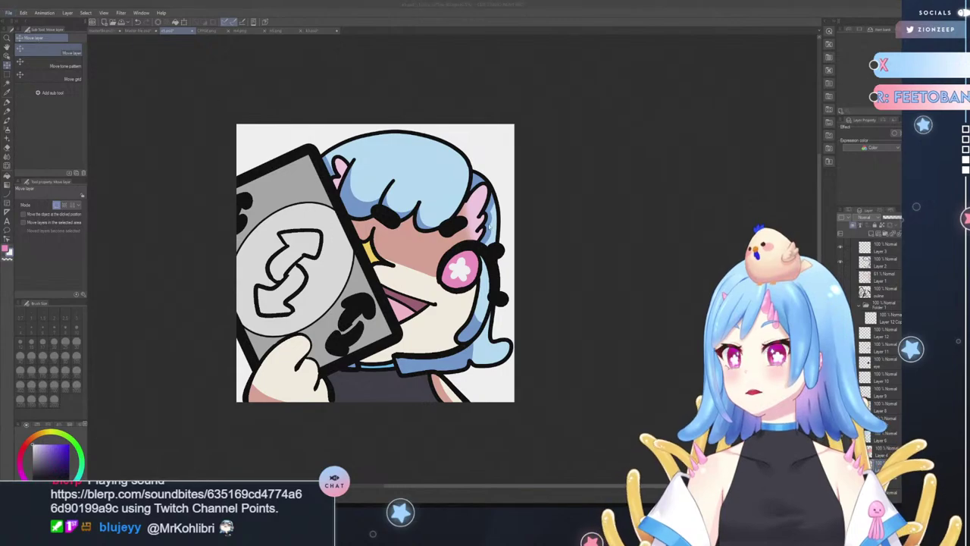
double_click(81, 69)
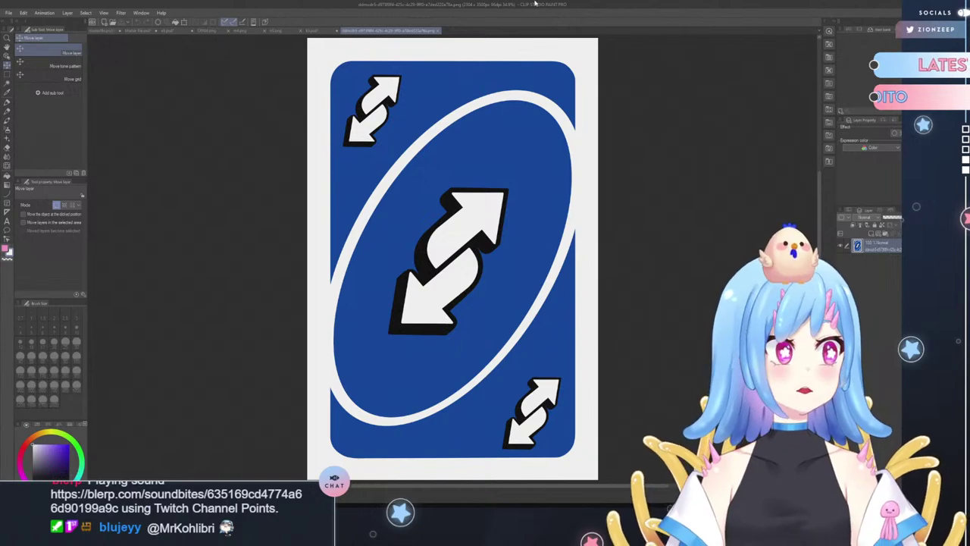
left_click(8, 91)
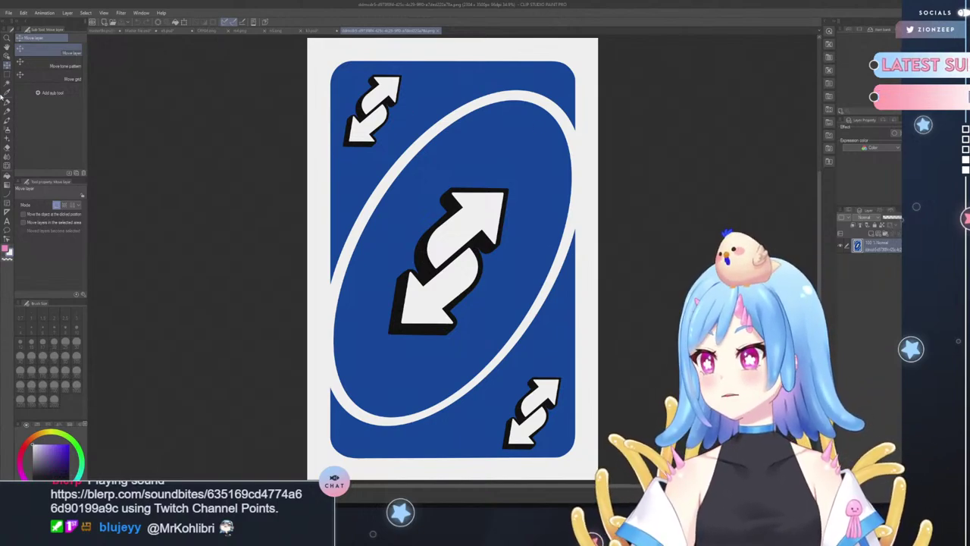
left_click(546, 141)
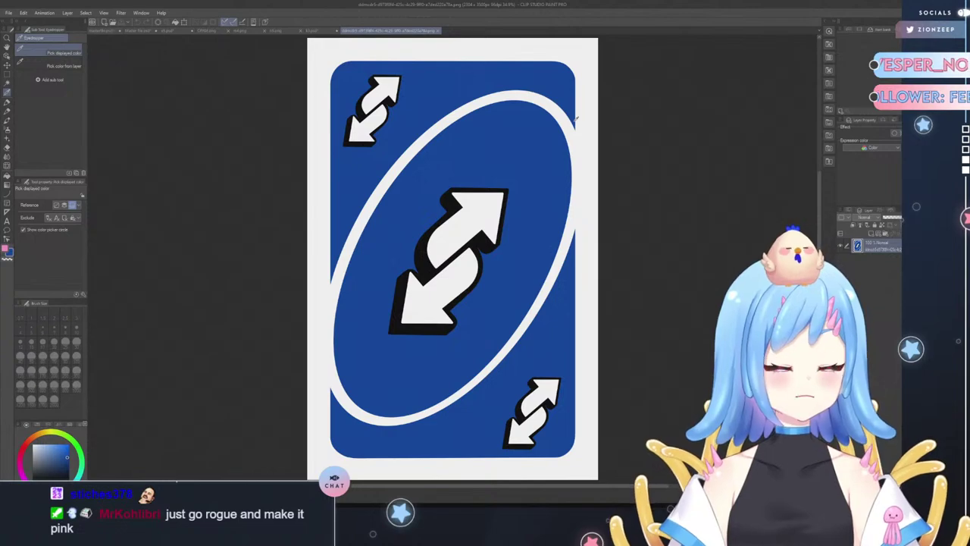
- Return to the emote with the gray card and paint blue over much of the card with the pen at brush size 300
left_click(321, 31)
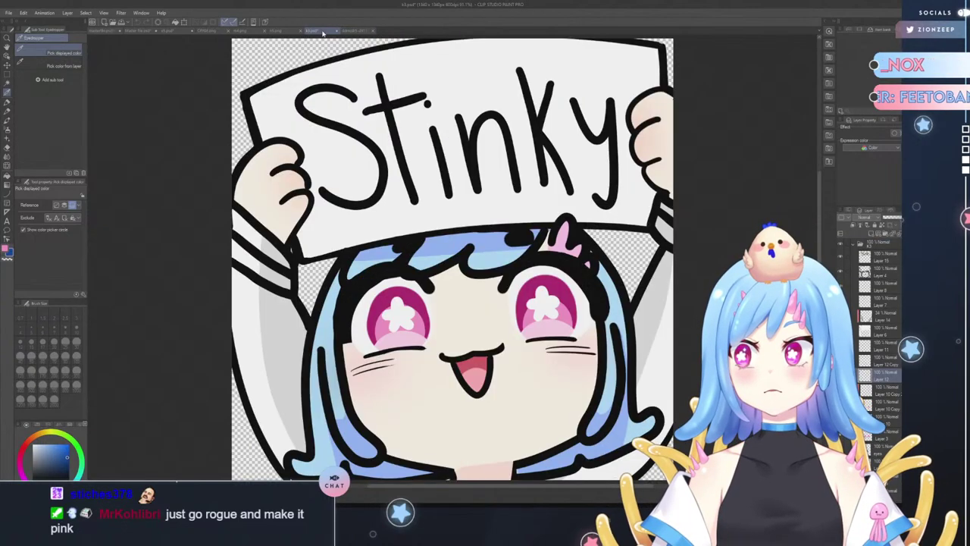
left_click(181, 34)
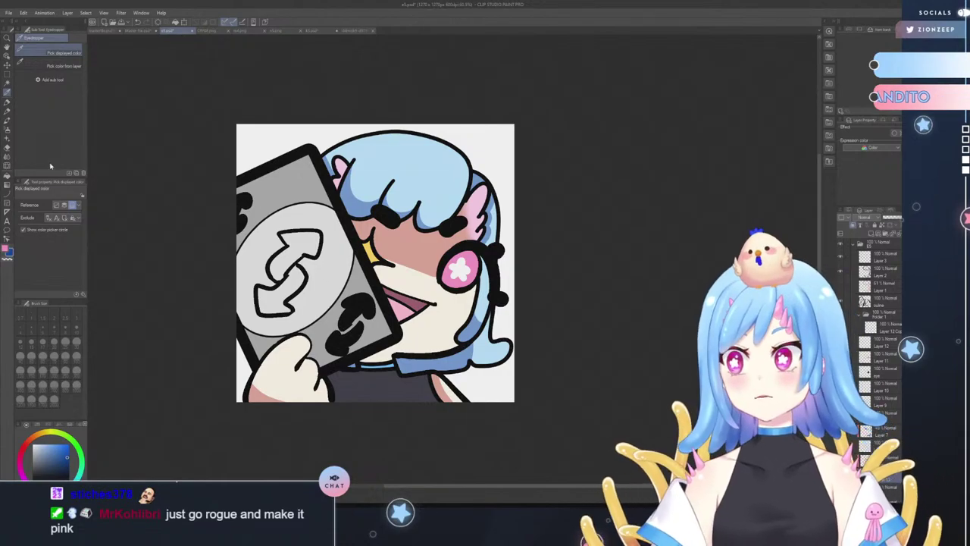
left_click(351, 33)
left_click(209, 32)
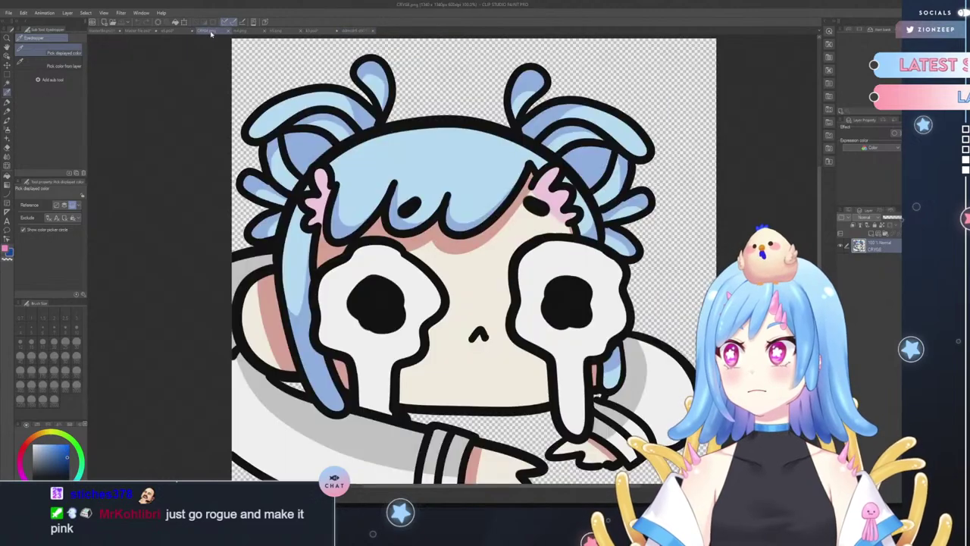
left_click(173, 32)
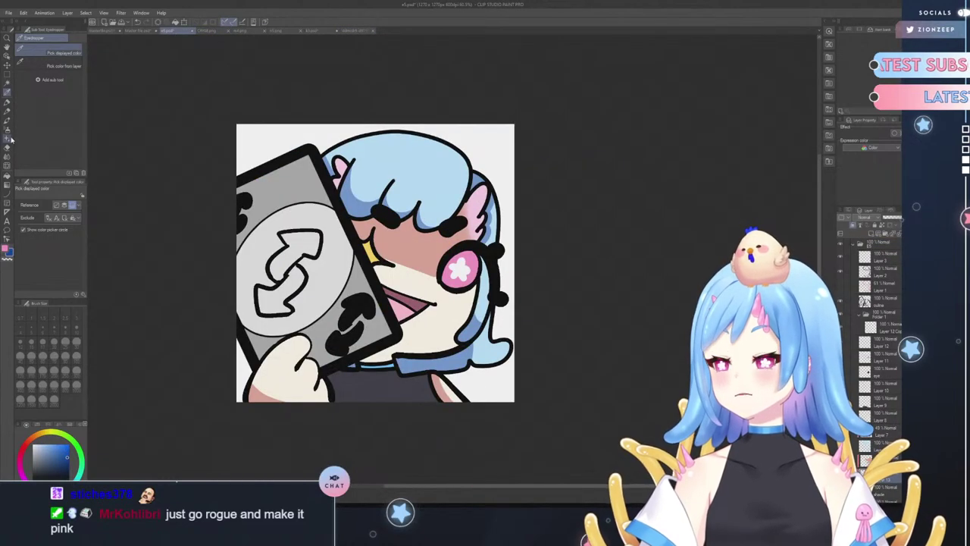
left_click(8, 105)
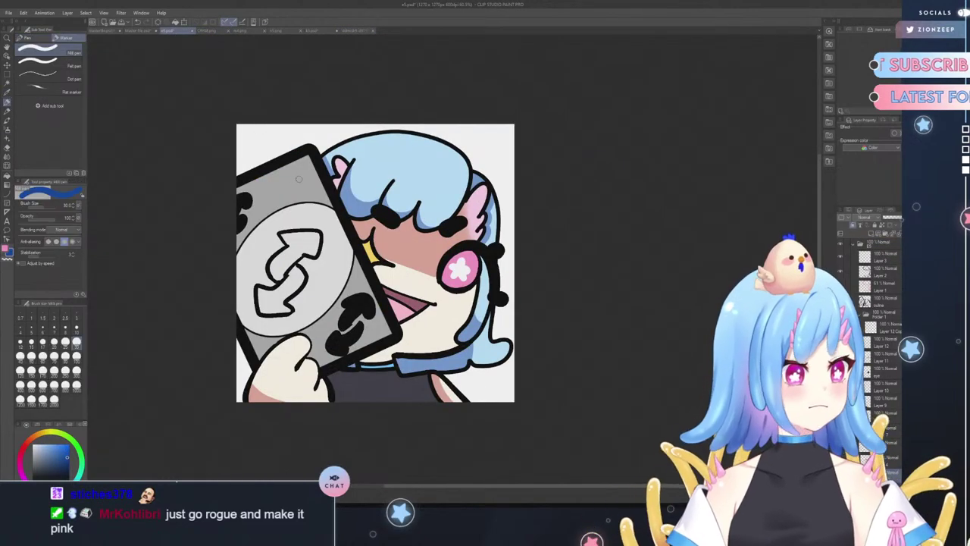
left_click(78, 371)
mouse_move(291, 173)
left_mouse_down()
mouse_move(280, 195)
mouse_move(242, 217)
mouse_move(253, 282)
mouse_move(281, 347)
mouse_move(314, 324)
mouse_move(304, 345)
mouse_move(320, 333)
mouse_move(315, 343)
mouse_move(341, 311)
left_mouse_up()
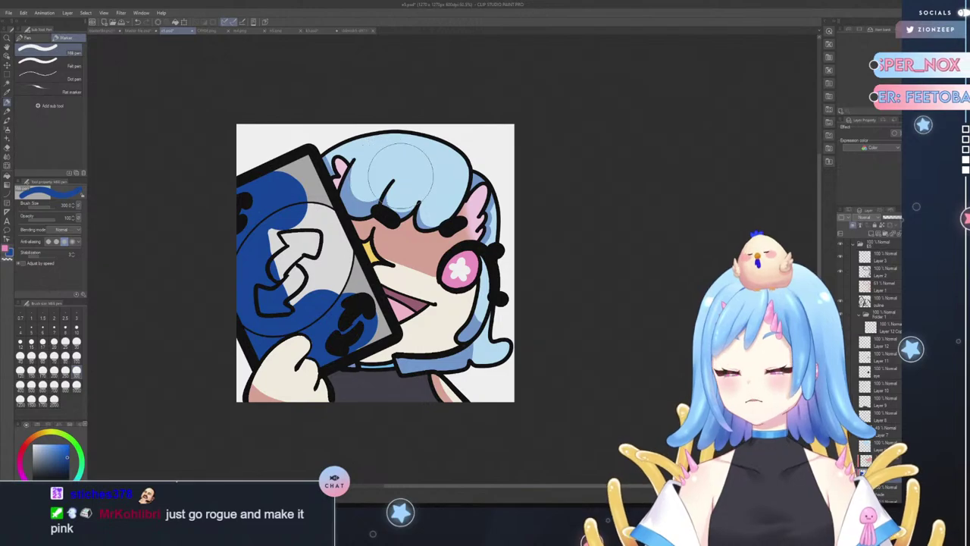
- Change the pen color to a light pink and paint over the lower part of the card's oval
left_click(21, 472)
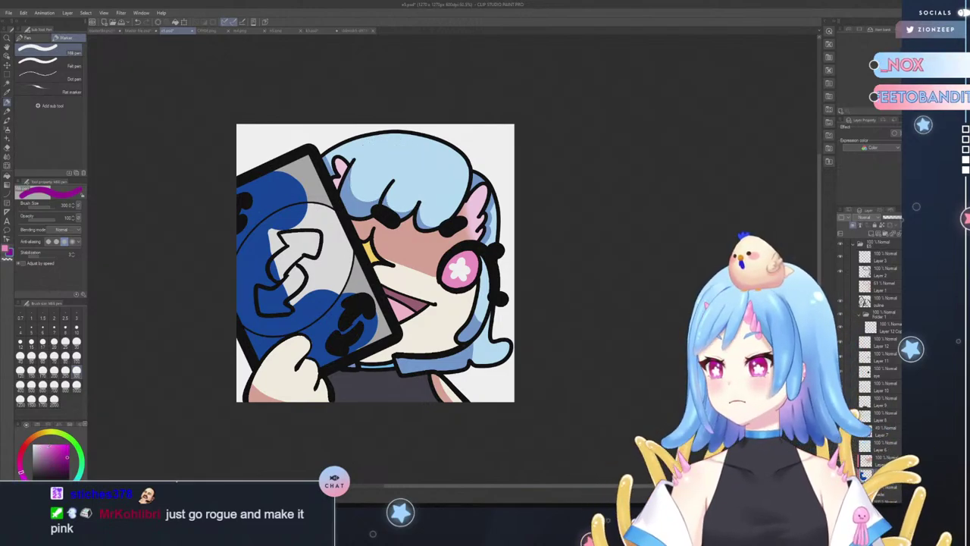
left_click(54, 444)
left_click_drag(253, 334, 258, 334)
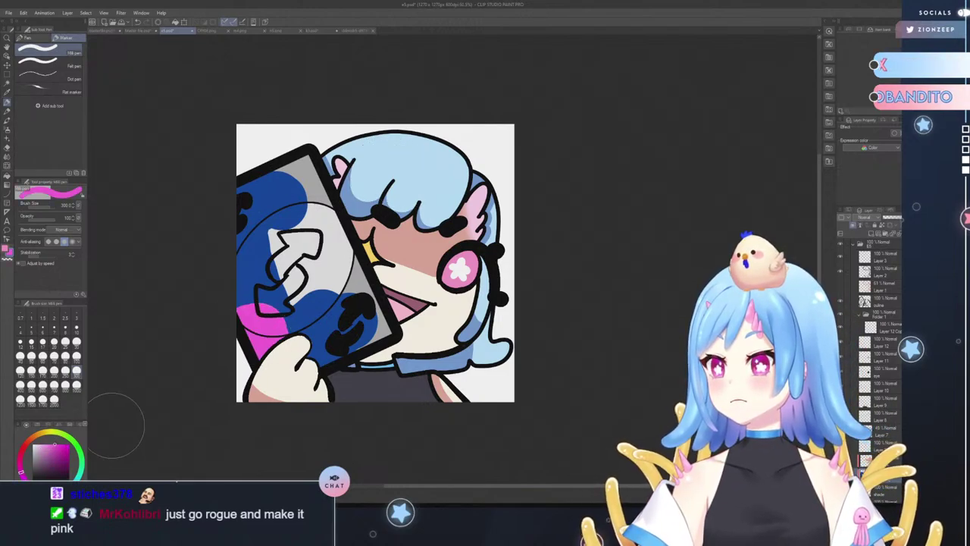
key("ctrl+z")
left_click(45, 442)
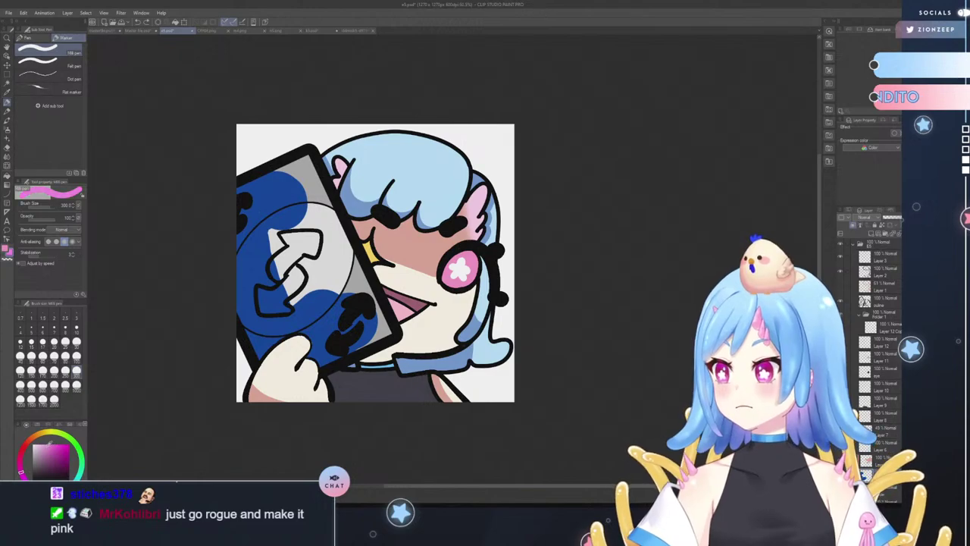
mouse_move(250, 318)
left_mouse_down()
mouse_move(265, 288)
mouse_move(288, 333)
left_mouse_up()
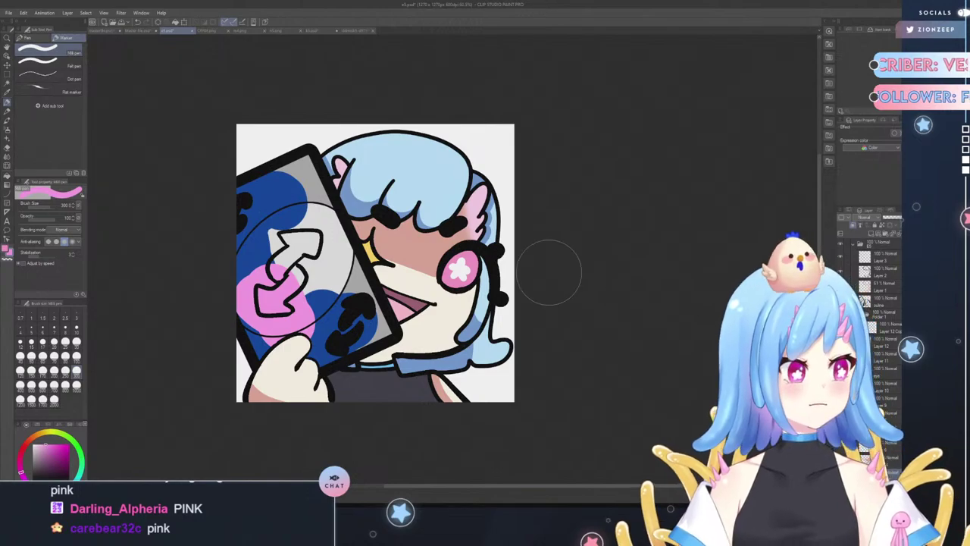
- Paint the card's outer edges and lower section light pink with the pen at brush size 100
left_click(76, 357)
left_click(78, 343)
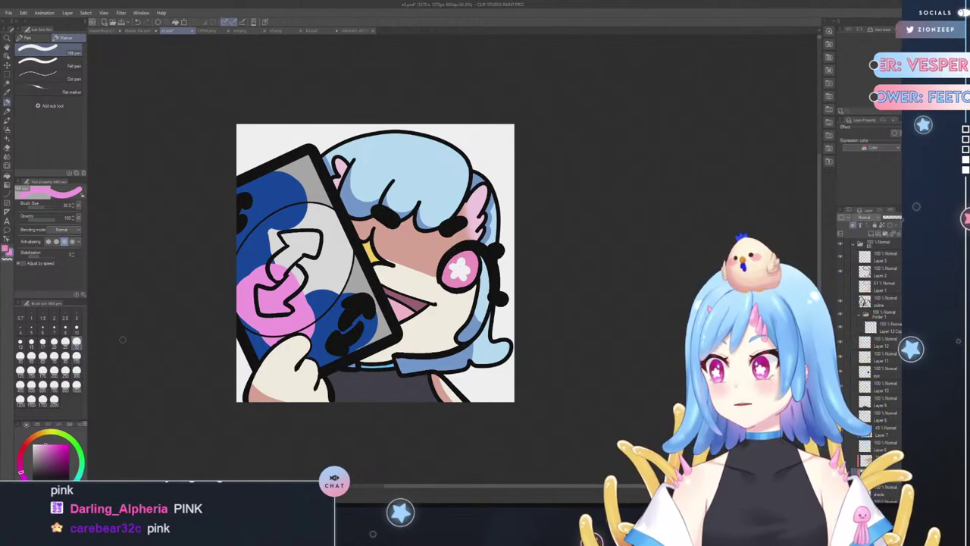
left_click(76, 358)
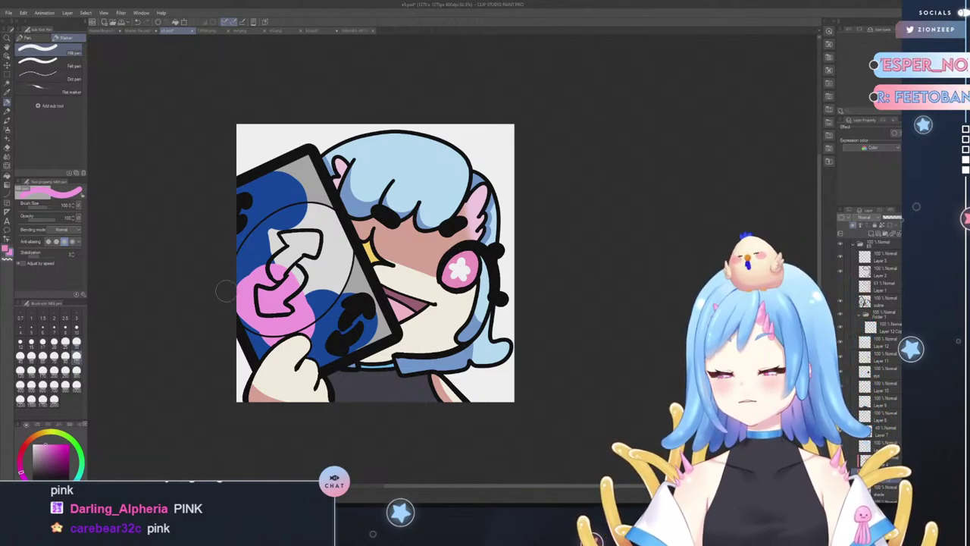
mouse_move(297, 168)
left_mouse_down()
mouse_move(305, 162)
mouse_move(230, 205)
mouse_move(261, 275)
left_mouse_up()
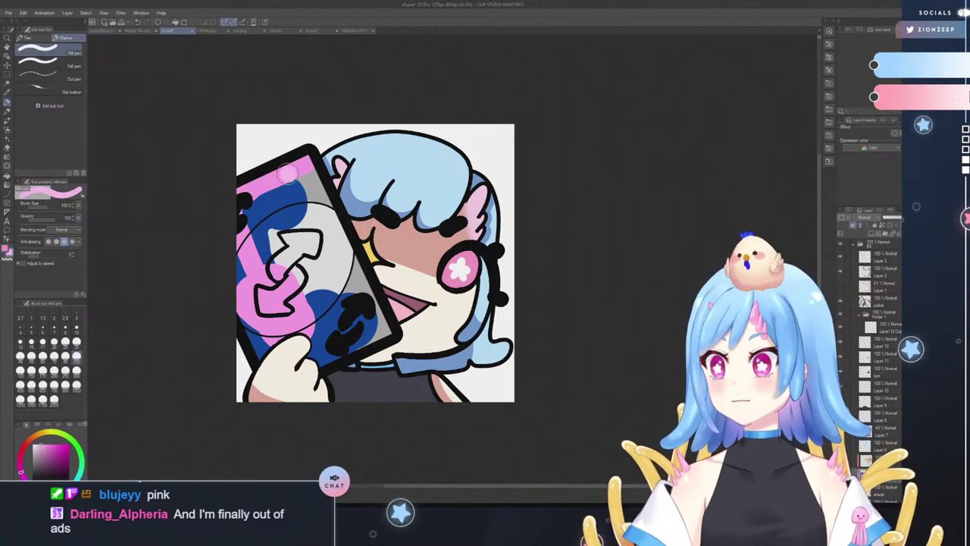
left_click_drag(244, 317, 268, 350)
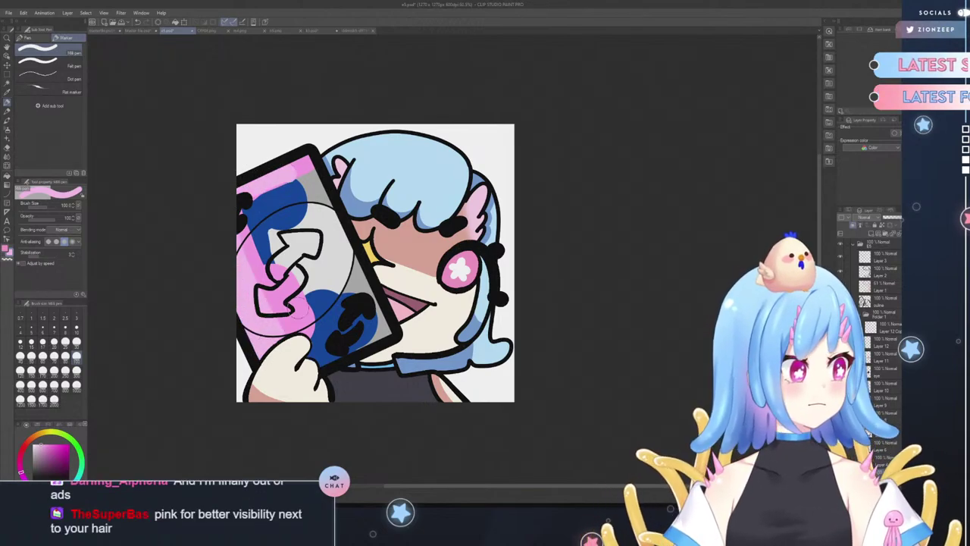
mouse_move(306, 356)
left_mouse_down()
mouse_move(306, 324)
mouse_move(359, 335)
left_mouse_up()
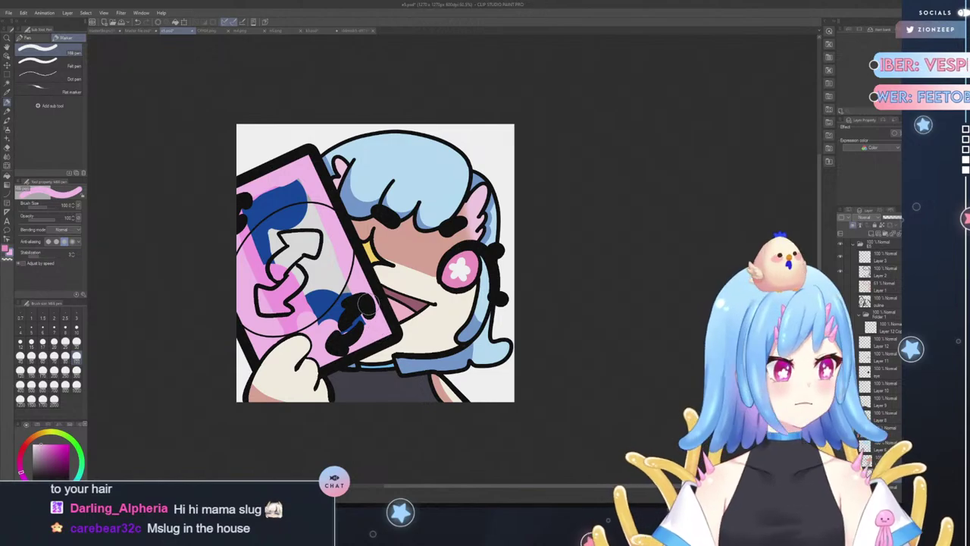
- Cover the card's remaining blue and gray areas with light pink at brush size 200
left_click(66, 370)
mouse_move(276, 198)
left_mouse_down()
mouse_move(274, 270)
mouse_move(315, 307)
mouse_move(311, 334)
mouse_move(307, 281)
left_mouse_up()
mouse_move(334, 327)
left_mouse_down()
mouse_move(293, 214)
mouse_move(317, 228)
left_mouse_up()
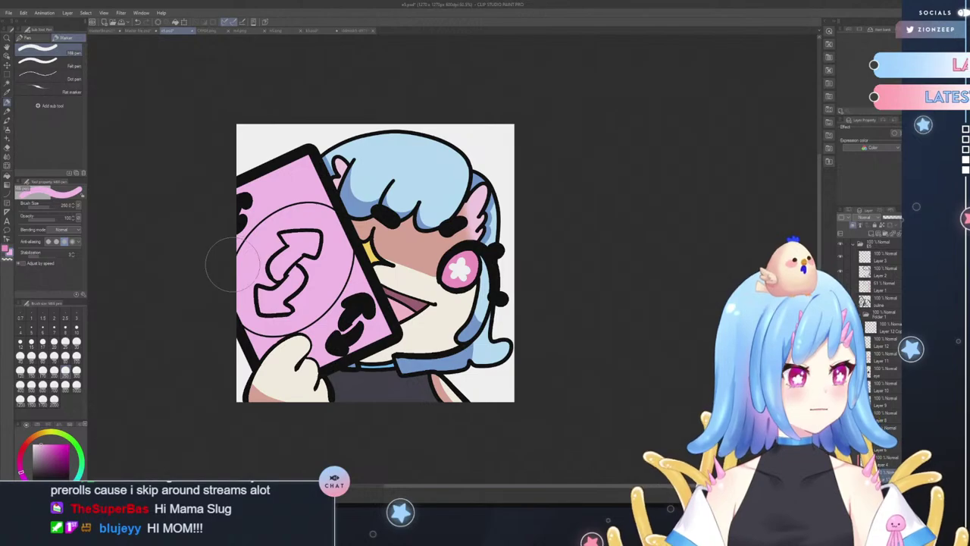
- Fill the two large arrows inside the card's oval with white, using the pen at brush size 30
left_click(8, 36)
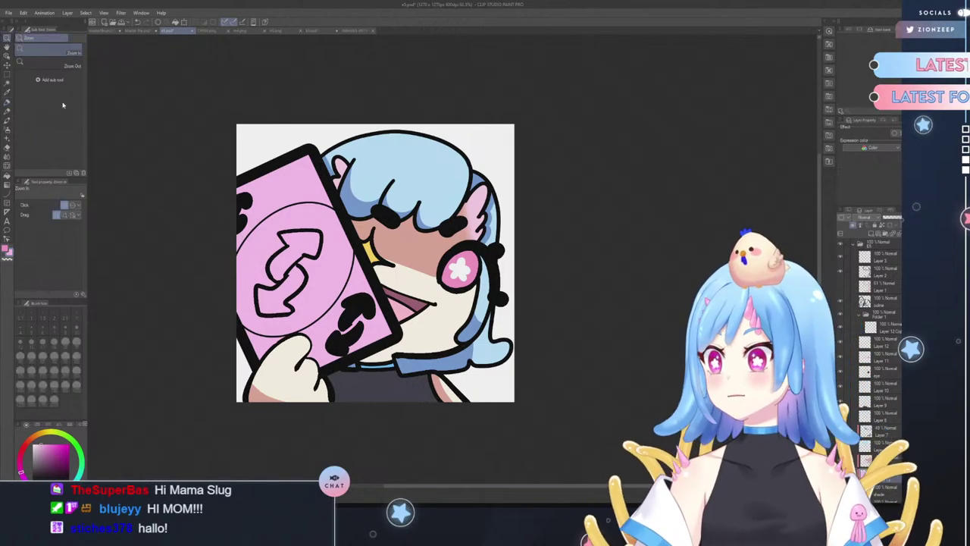
left_click(277, 280)
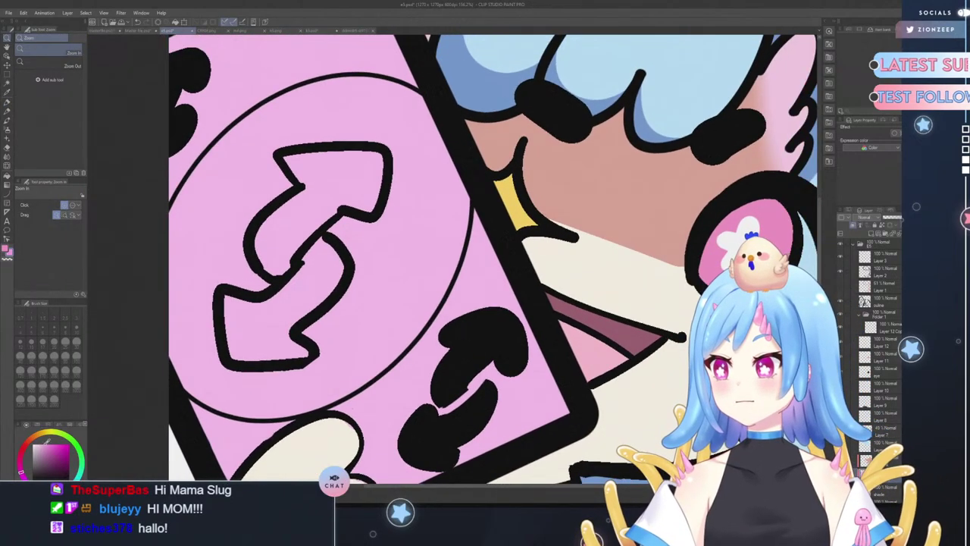
left_click(7, 104)
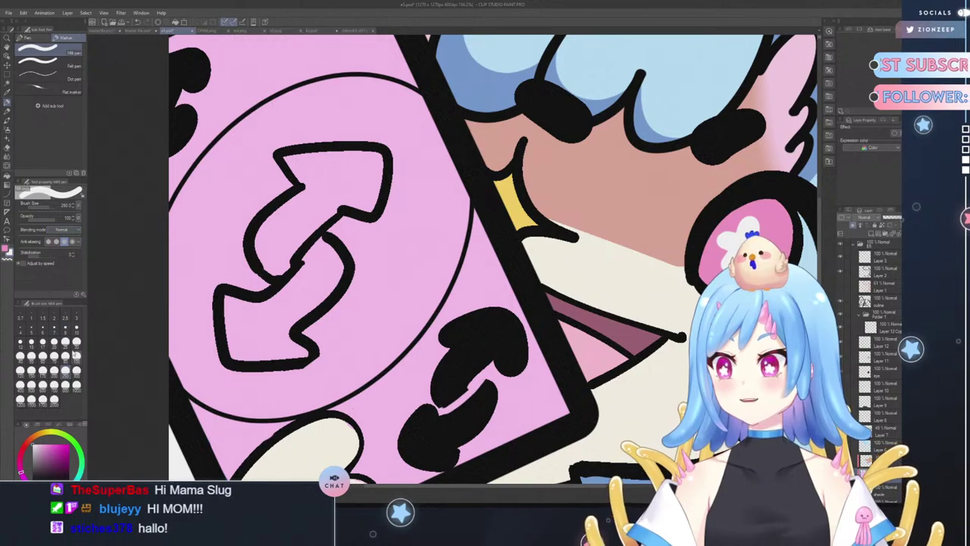
left_click(76, 327)
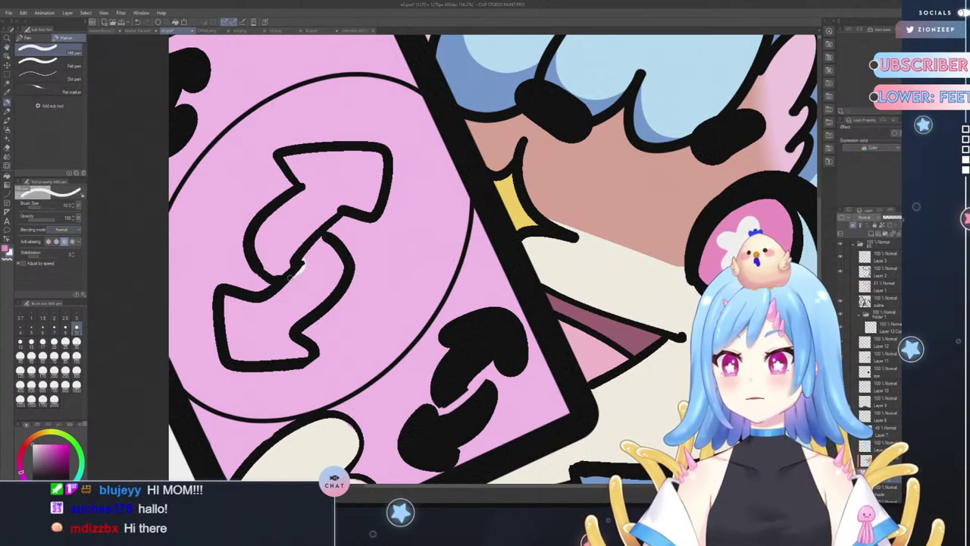
left_click(75, 341)
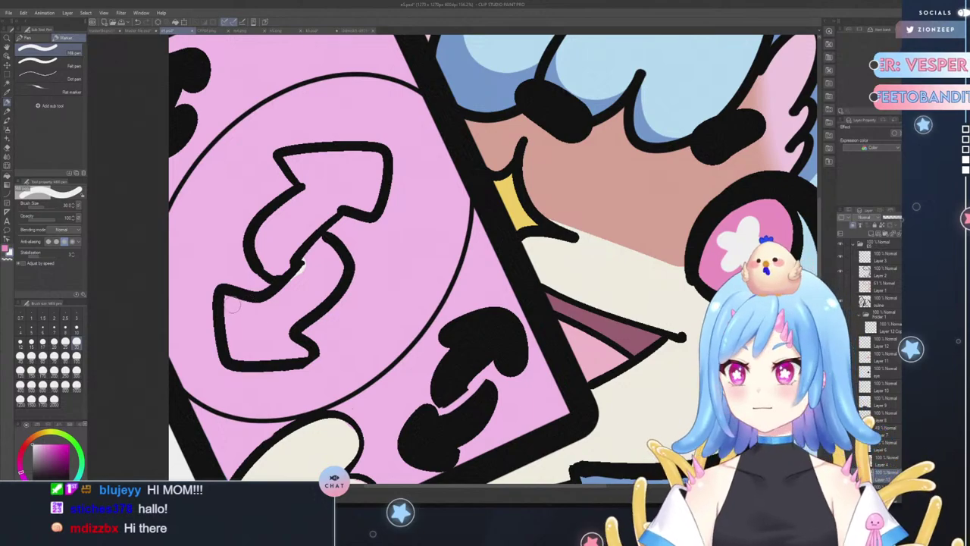
mouse_move(227, 302)
left_mouse_down()
mouse_move(268, 313)
mouse_move(257, 309)
mouse_move(278, 300)
mouse_move(270, 305)
mouse_move(303, 269)
mouse_move(287, 277)
mouse_move(260, 254)
mouse_move(263, 228)
mouse_move(316, 183)
mouse_move(289, 158)
mouse_move(373, 159)
mouse_move(369, 205)
mouse_move(328, 206)
mouse_move(288, 247)
mouse_move(287, 266)
mouse_move(274, 228)
mouse_move(272, 247)
mouse_move(332, 195)
left_mouse_up()
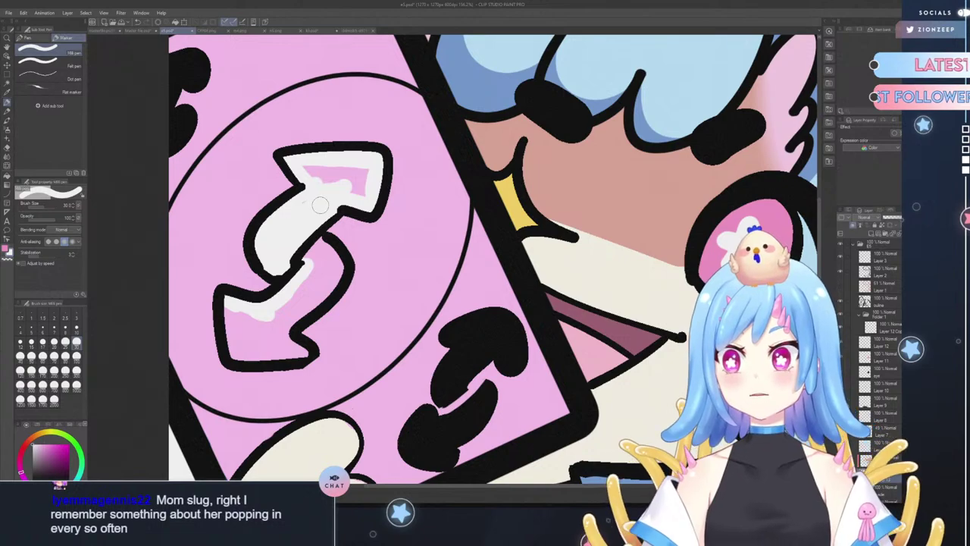
mouse_move(327, 187)
left_mouse_down()
mouse_move(359, 189)
mouse_move(368, 177)
mouse_move(361, 166)
mouse_move(358, 189)
mouse_move(353, 165)
left_mouse_up()
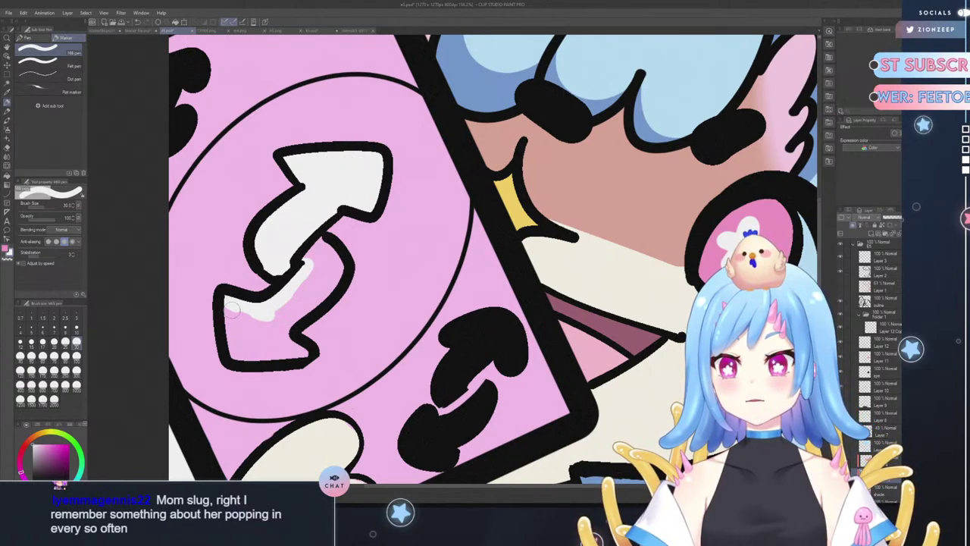
mouse_move(232, 310)
left_mouse_down()
mouse_move(239, 355)
mouse_move(297, 356)
mouse_move(276, 337)
mouse_move(281, 321)
mouse_move(283, 330)
mouse_move(297, 304)
mouse_move(335, 282)
mouse_move(323, 253)
mouse_move(303, 259)
mouse_move(318, 280)
mouse_move(235, 327)
mouse_move(250, 350)
mouse_move(277, 347)
mouse_move(299, 311)
left_mouse_up()
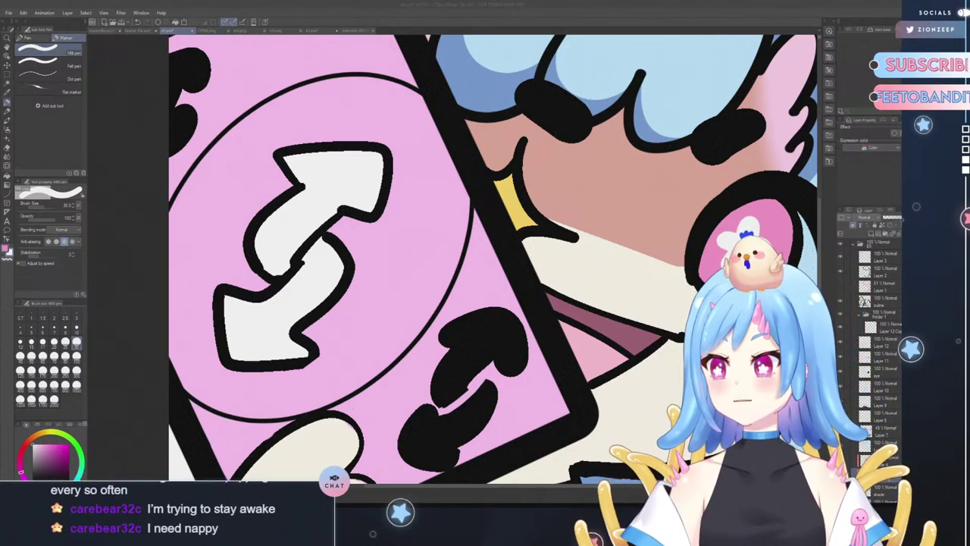
- Try a white dab on the card's lower corner arrows and check it with the outline layer hidden and shown again
left_click(465, 364)
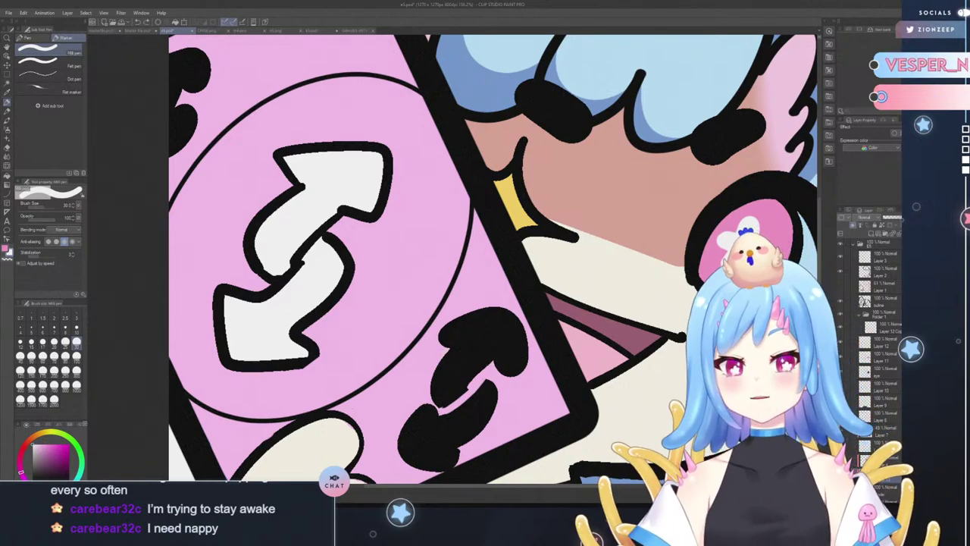
left_click(841, 304)
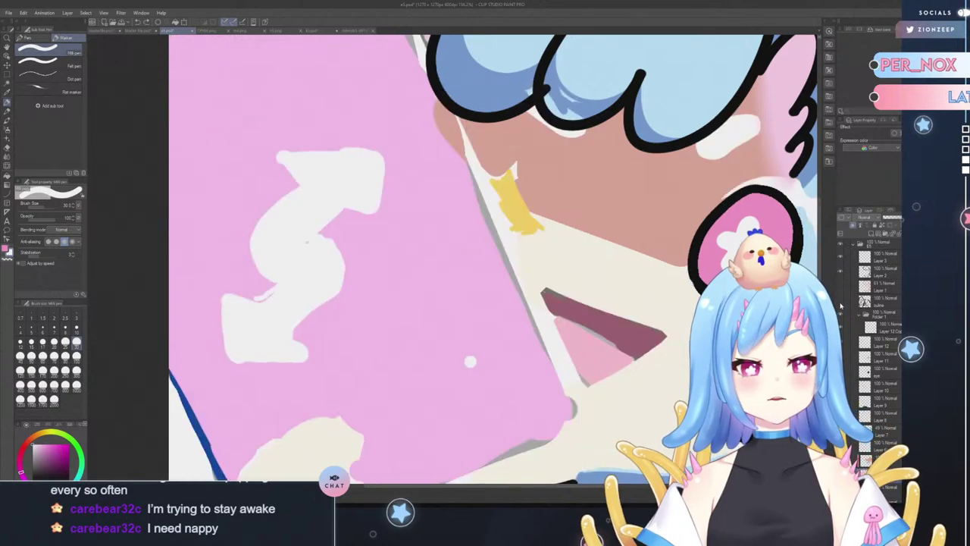
left_click(842, 306)
- Add a new layer clipped to the outline layer and paint the card's lower corner arrows white on it
left_click(879, 300)
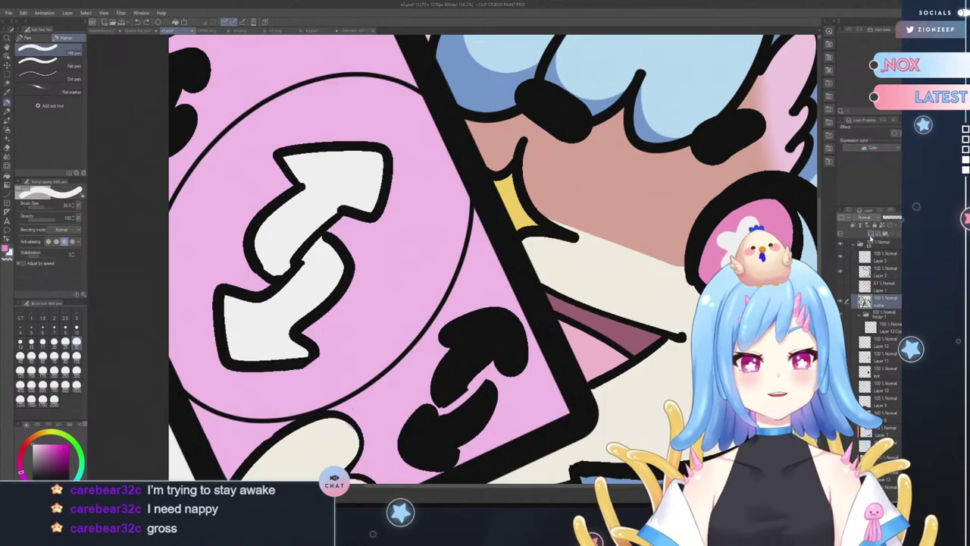
left_click(881, 234)
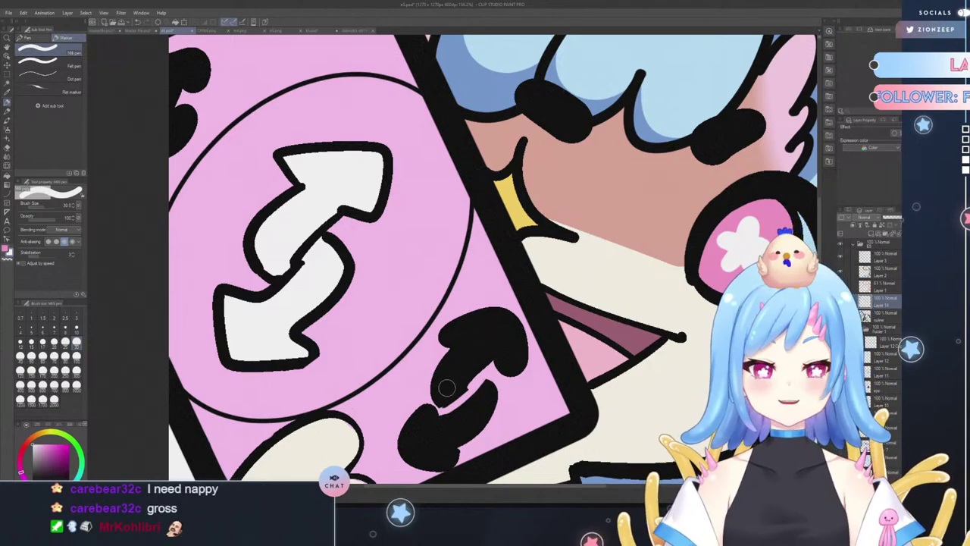
mouse_move(446, 388)
left_mouse_down()
mouse_move(430, 397)
mouse_move(449, 410)
left_mouse_up()
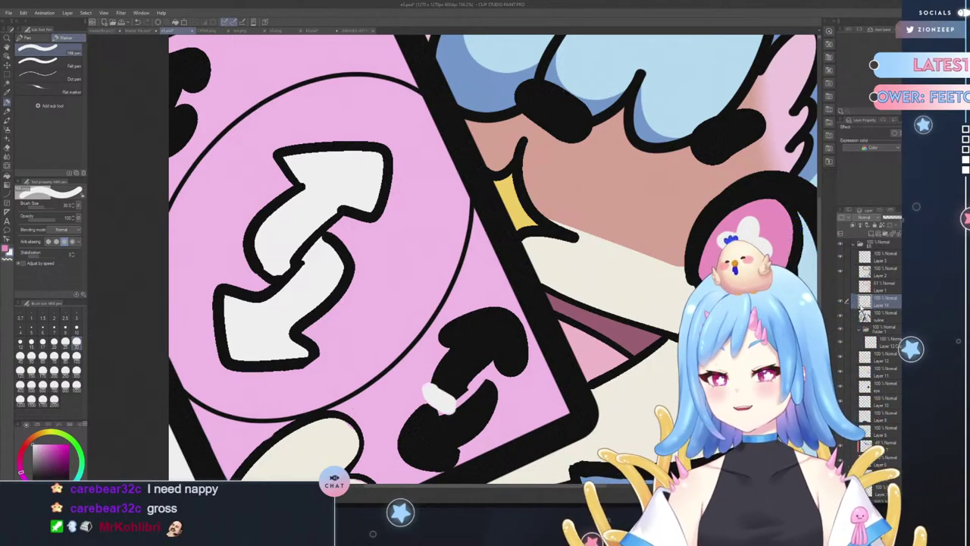
key("ctrl+z")
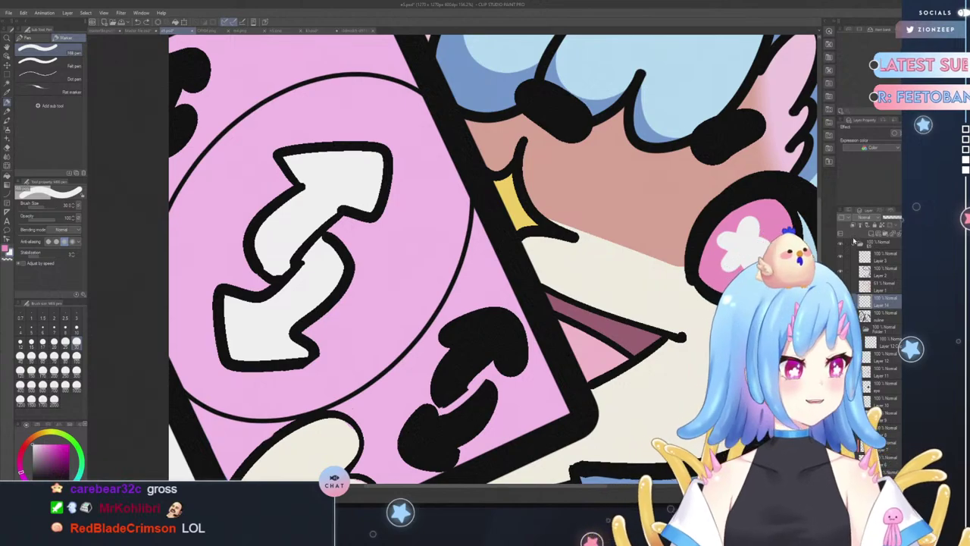
mouse_move(455, 388)
left_mouse_down()
mouse_move(441, 409)
mouse_move(437, 376)
mouse_move(456, 343)
mouse_move(445, 352)
mouse_move(448, 320)
mouse_move(443, 329)
mouse_move(464, 320)
mouse_move(459, 384)
mouse_move(408, 430)
mouse_move(409, 463)
mouse_move(450, 459)
mouse_move(498, 409)
mouse_move(492, 394)
mouse_move(481, 420)
mouse_move(467, 426)
mouse_move(455, 411)
mouse_move(444, 426)
mouse_move(440, 383)
mouse_move(436, 429)
mouse_move(421, 416)
mouse_move(425, 460)
mouse_move(481, 370)
mouse_move(519, 383)
mouse_move(484, 300)
mouse_move(525, 326)
left_mouse_up()
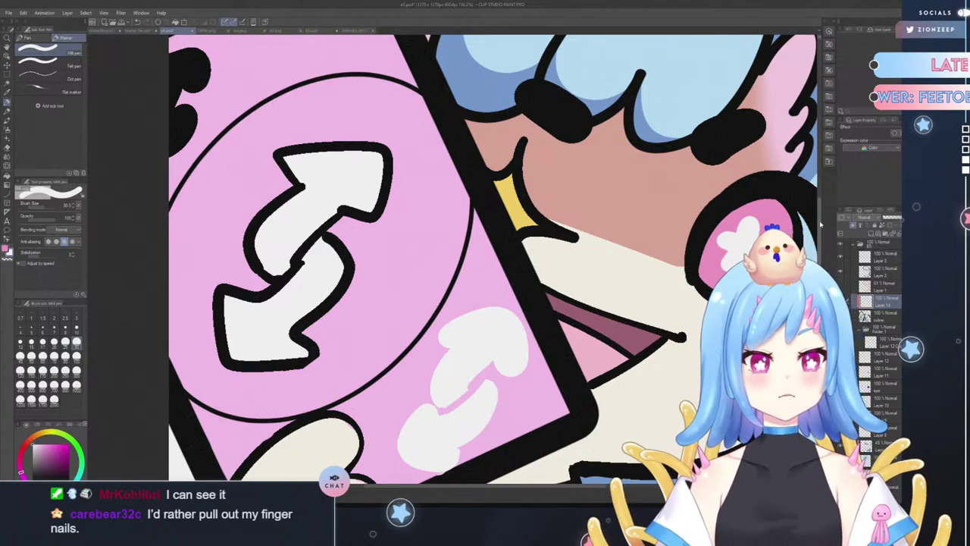
- Erase the white that spills from the lower corner arrows onto the card's black border
scroll(820, 225, "down", 4)
left_click(7, 38)
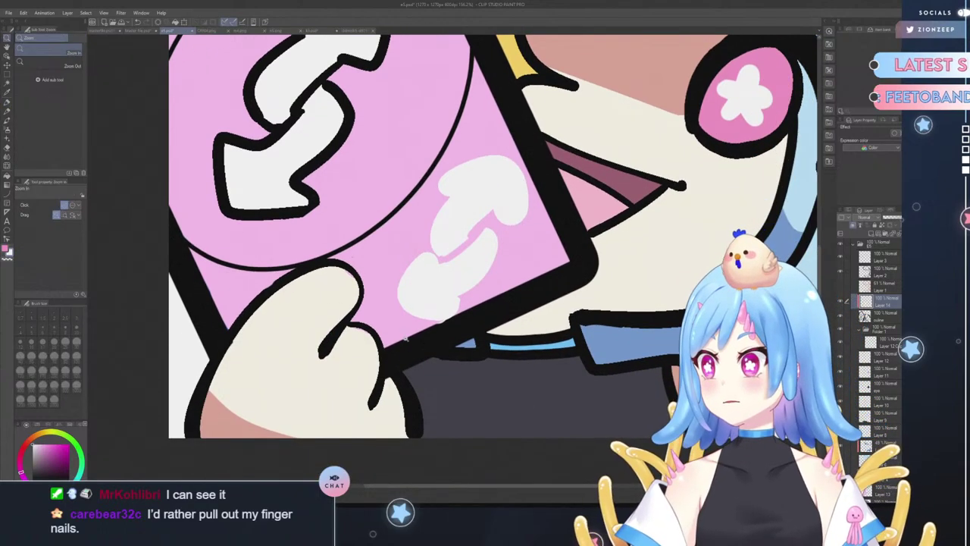
left_click_drag(464, 358, 483, 305)
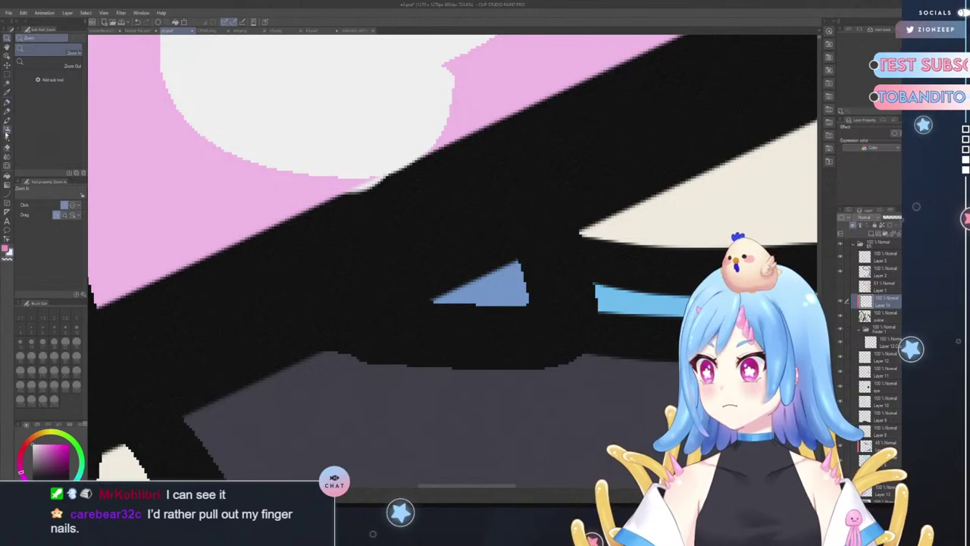
key("e")
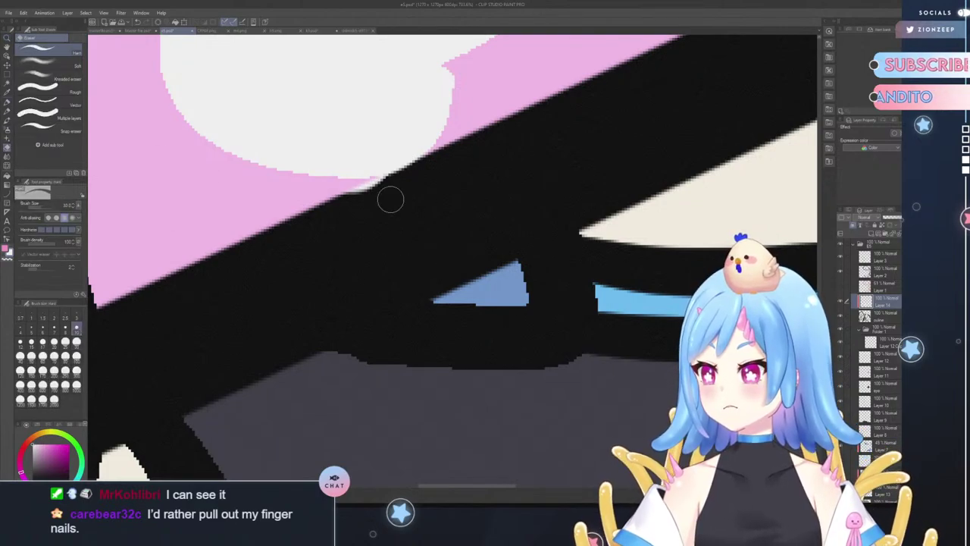
left_click_drag(386, 187, 336, 201)
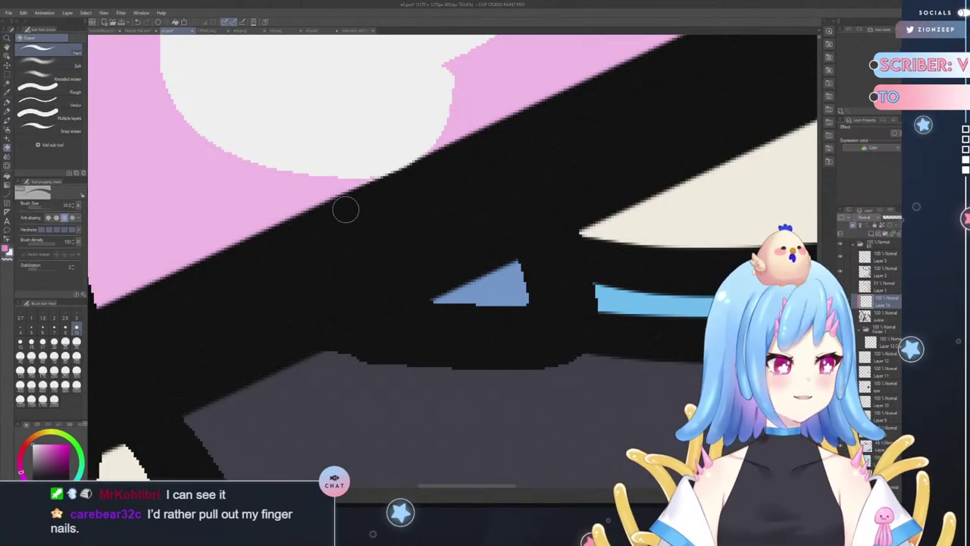
- Paint the small arrows in the card's upper corner white with the pen
left_click(7, 39)
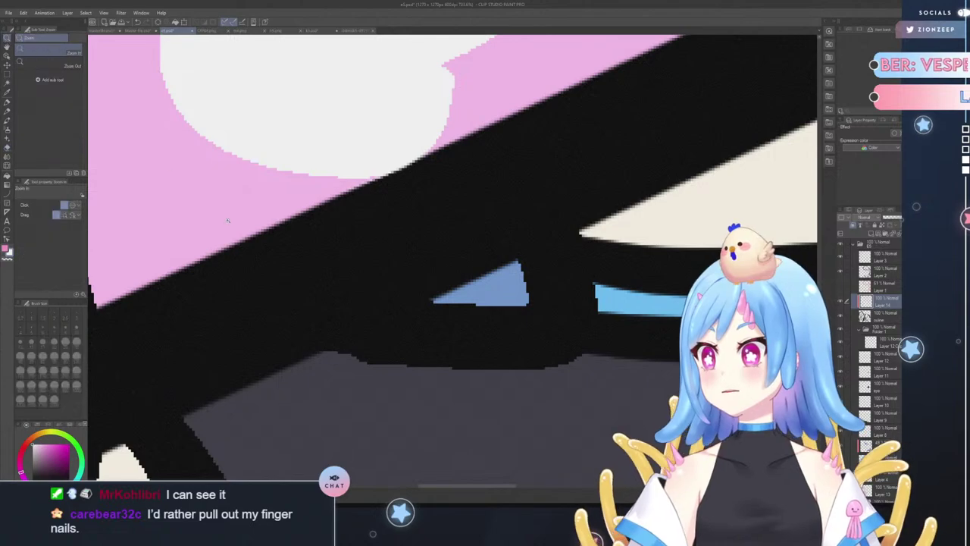
left_click_drag(228, 220, 151, 253)
left_click_drag(194, 158, 246, 158)
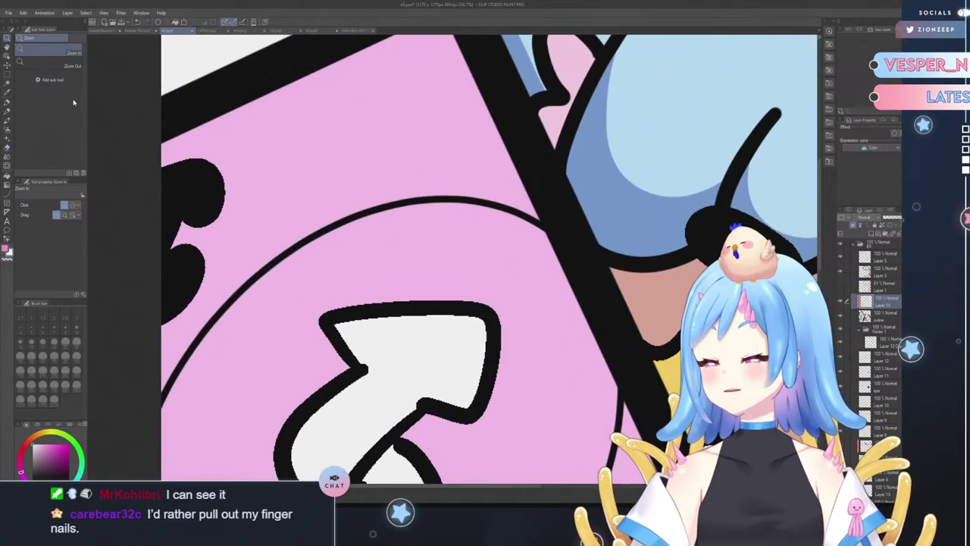
left_click(7, 112)
left_click(6, 101)
mouse_move(162, 165)
left_mouse_down()
mouse_move(224, 188)
mouse_move(205, 250)
mouse_move(172, 307)
mouse_move(195, 165)
mouse_move(165, 195)
left_mouse_up()
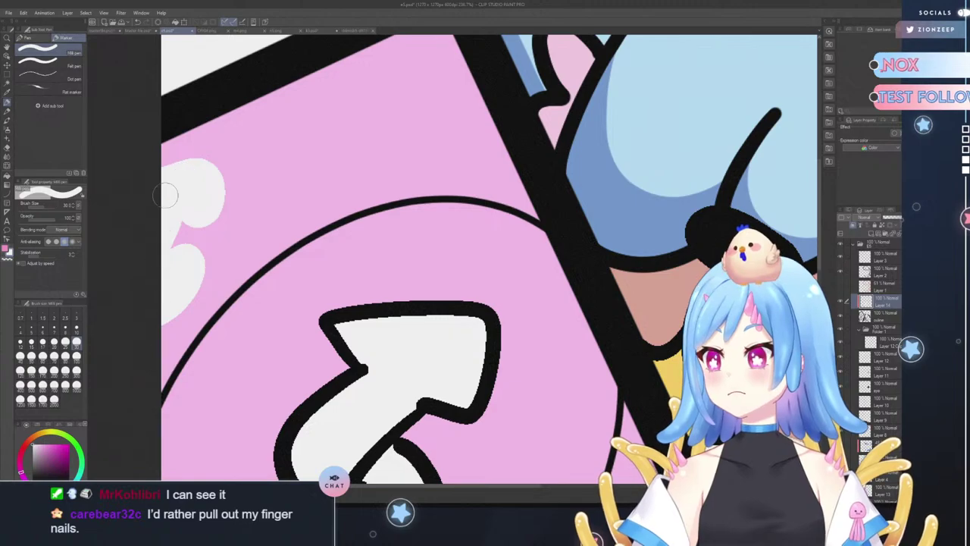
- Recolor the card's oval outline from black to white all the way around with the pen
mouse_move(428, 200)
left_mouse_down()
mouse_move(290, 261)
mouse_move(211, 337)
mouse_move(168, 388)
left_mouse_up()
mouse_move(431, 200)
left_mouse_down()
mouse_move(444, 217)
mouse_move(453, 205)
mouse_move(517, 217)
mouse_move(544, 255)
mouse_move(520, 209)
mouse_move(527, 225)
left_mouse_up()
left_click_drag(819, 222, 819, 301)
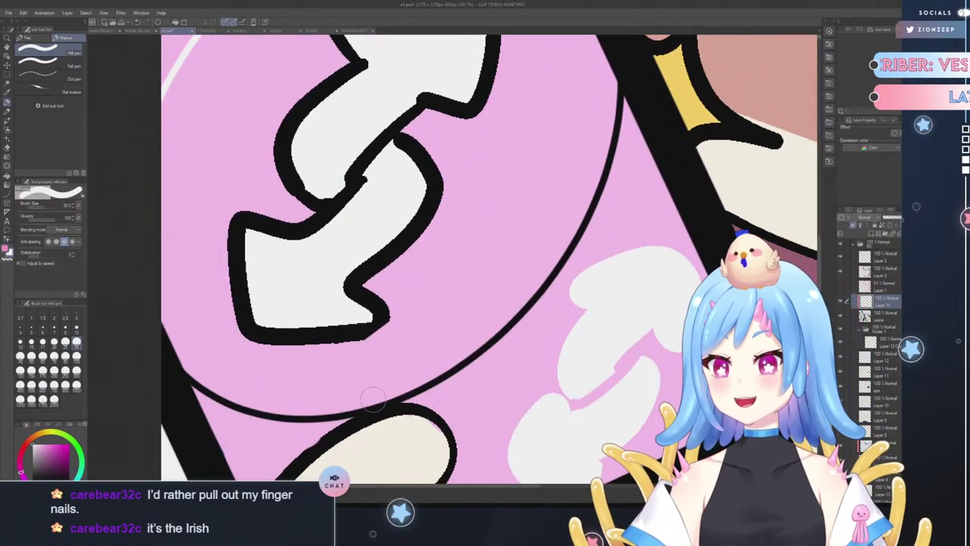
left_click_drag(259, 409, 213, 376)
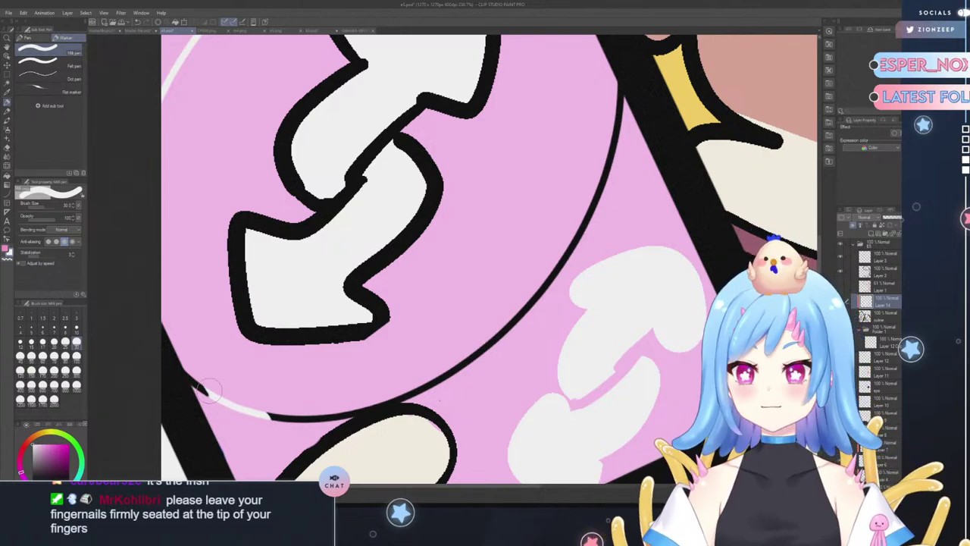
left_click_drag(184, 360, 212, 398)
mouse_move(265, 415)
left_mouse_down()
mouse_move(356, 407)
mouse_move(477, 350)
left_mouse_up()
left_click_drag(435, 378, 382, 405)
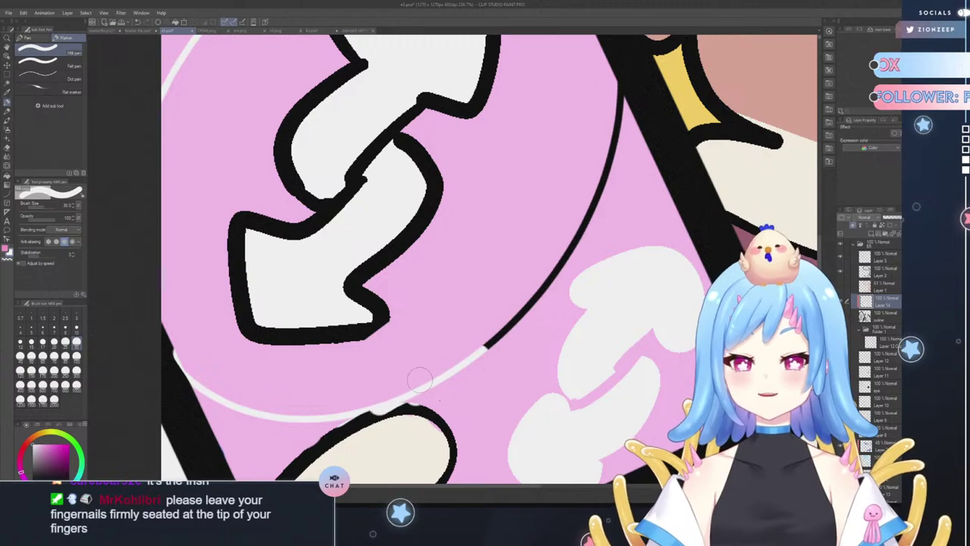
mouse_move(478, 349)
left_mouse_down()
mouse_move(564, 254)
mouse_move(601, 188)
mouse_move(613, 148)
mouse_move(611, 80)
left_mouse_up()
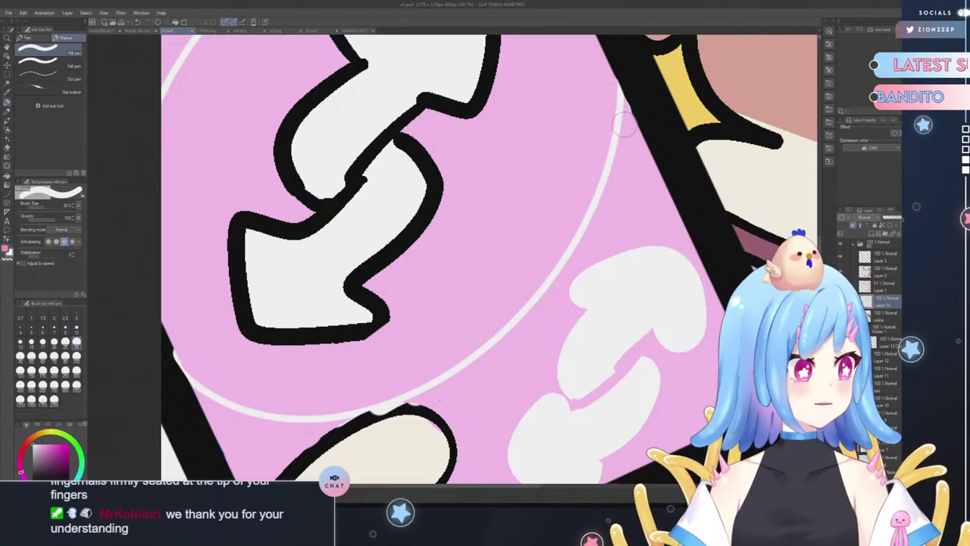
- Erase the white spill from the black finger outline just below the card's oval, with the eraser at size 10
left_click(6, 37)
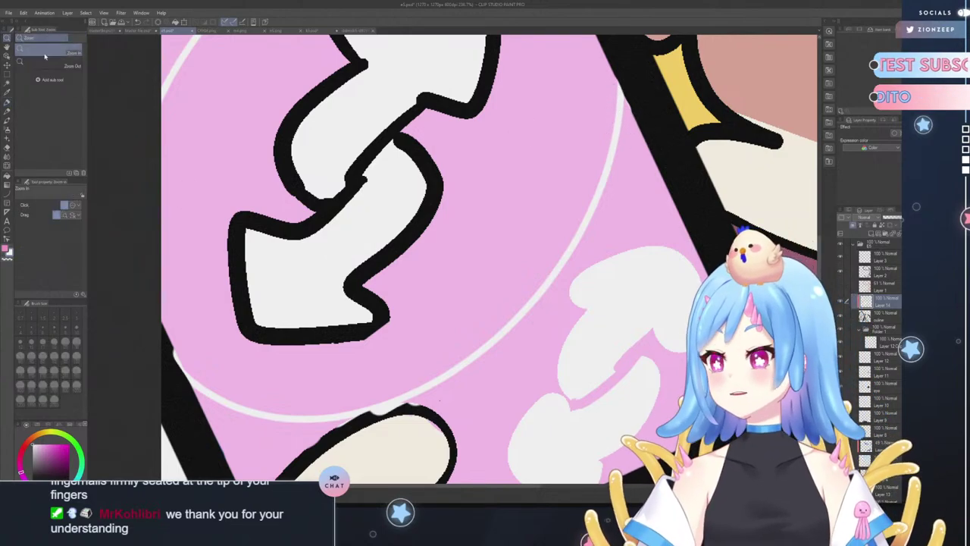
mouse_move(382, 402)
left_mouse_down()
mouse_move(345, 432)
mouse_move(377, 448)
mouse_move(463, 349)
mouse_move(446, 262)
left_mouse_up()
left_click(6, 147)
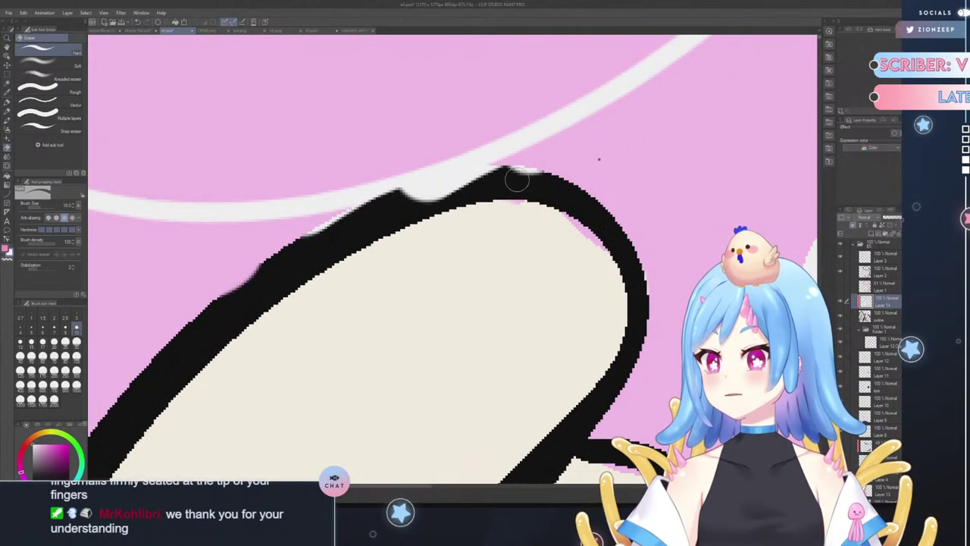
mouse_move(554, 170)
left_mouse_down()
mouse_move(432, 182)
mouse_move(386, 200)
mouse_move(482, 191)
mouse_move(377, 206)
mouse_move(313, 239)
mouse_move(380, 199)
mouse_move(353, 216)
left_mouse_up()
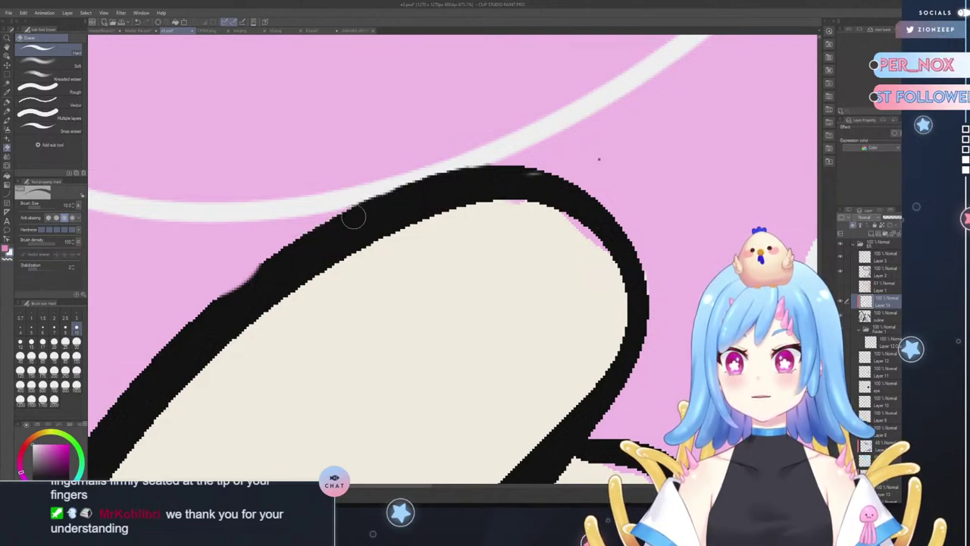
- Erase the remaining white speck from the finger's black outline and the pink and grey spill inside the fingertip
left_click_drag(528, 188, 533, 177)
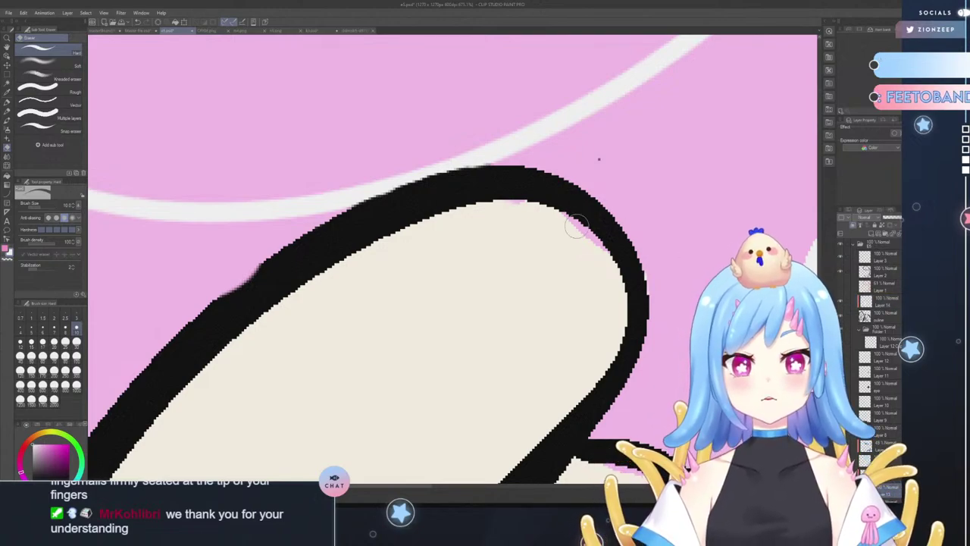
left_click_drag(576, 228, 599, 241)
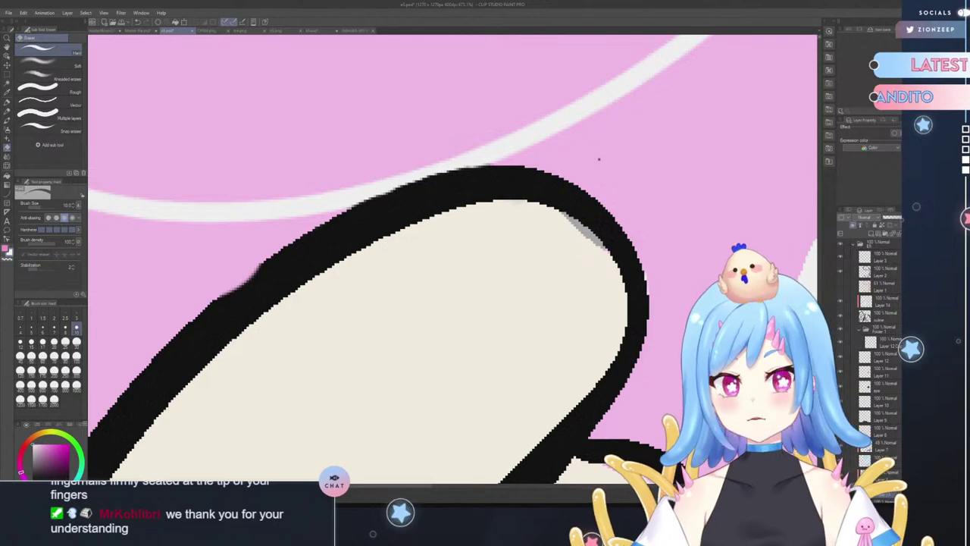
scroll(879, 364, "down", 3)
left_click(841, 465)
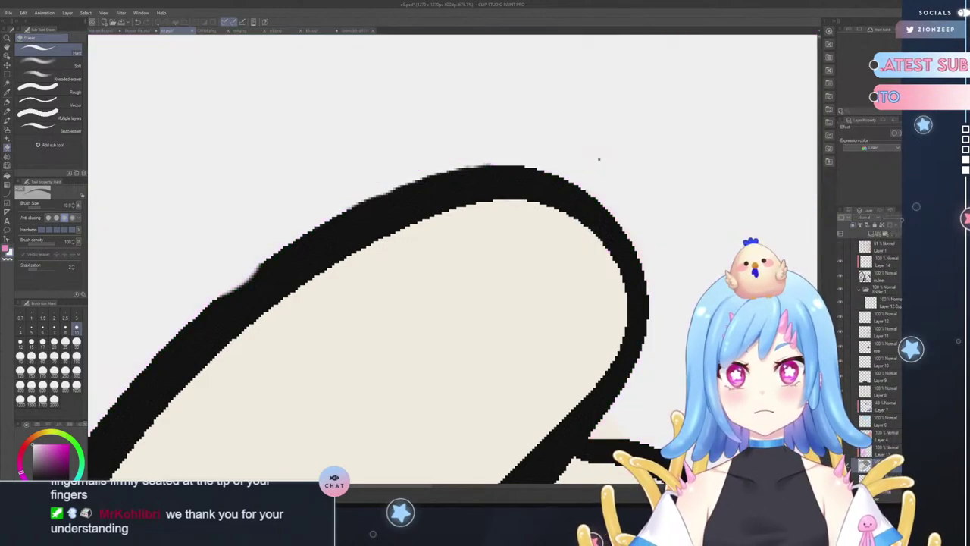
left_click(840, 465)
mouse_move(574, 236)
left_mouse_down()
mouse_move(598, 247)
mouse_move(594, 229)
left_mouse_up()
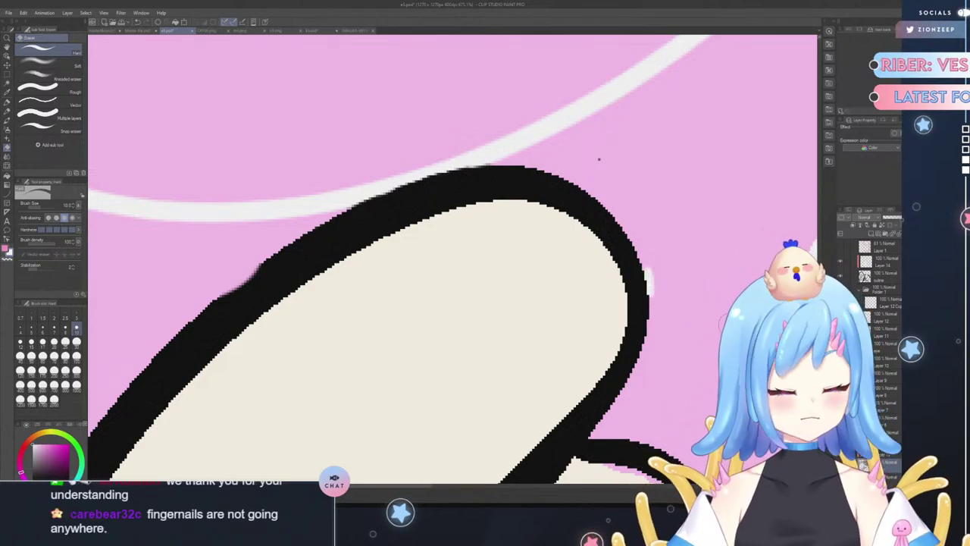
key("ctrl+z")
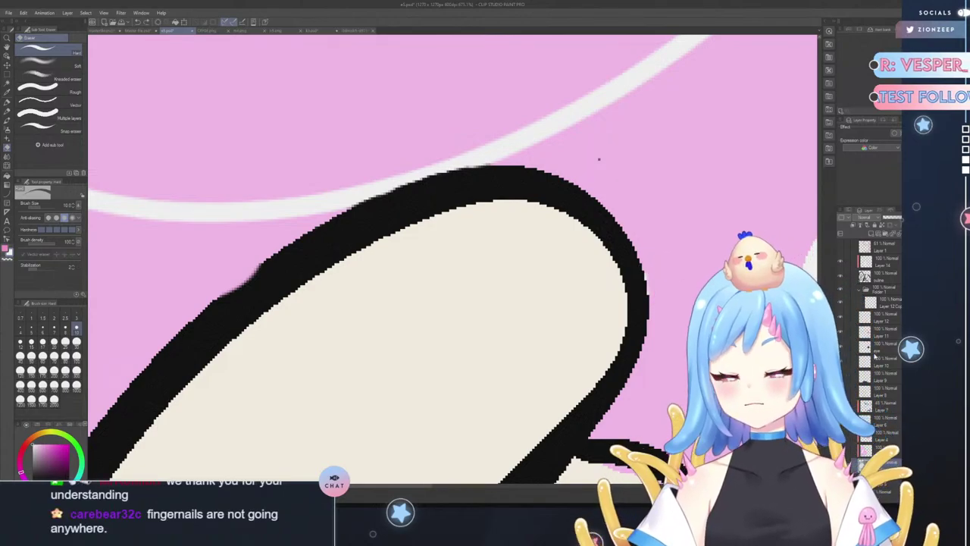
- Patch the notch on the outer edge of the finger's black outline on the outline layer, using a black pen at size 10
left_click(871, 277)
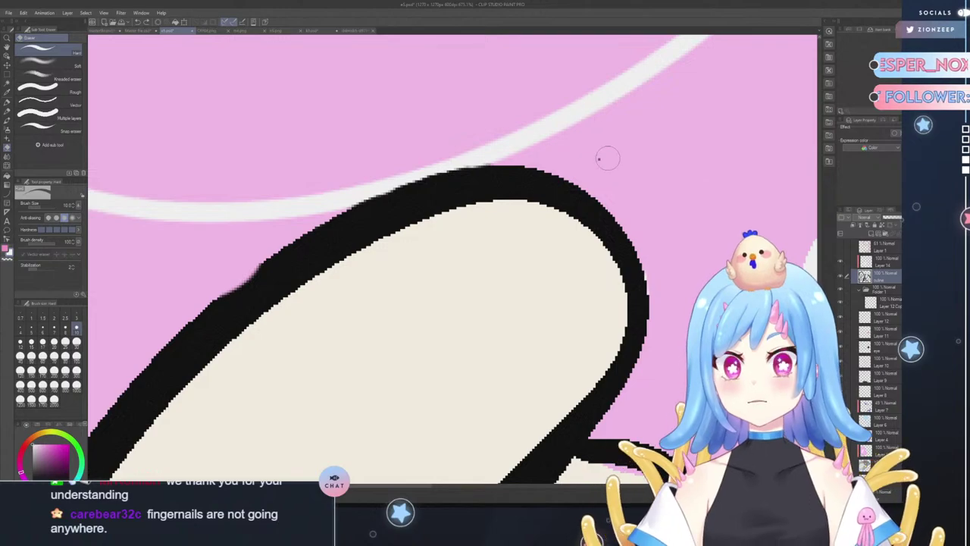
left_click(7, 38)
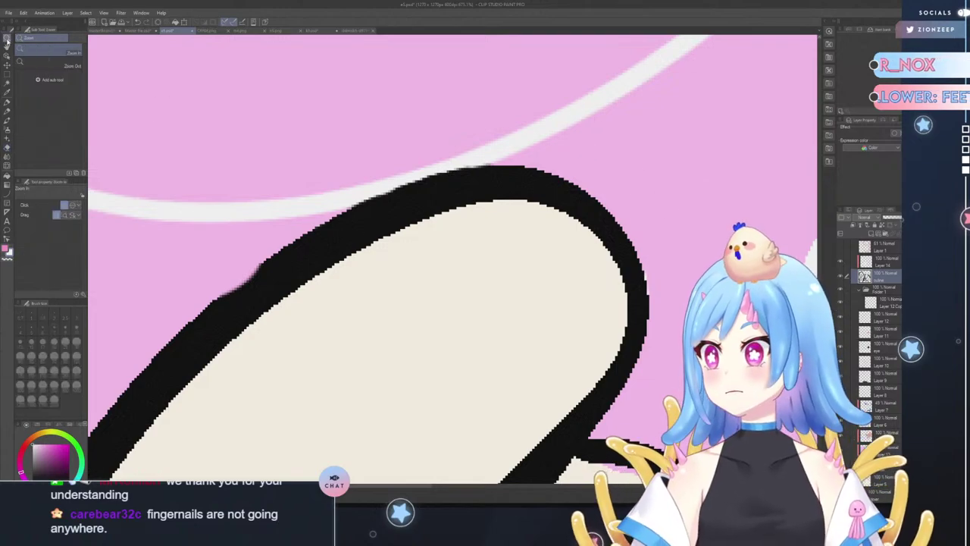
mouse_move(213, 163)
left_mouse_down()
mouse_move(160, 166)
mouse_move(180, 101)
mouse_move(196, 106)
left_mouse_up()
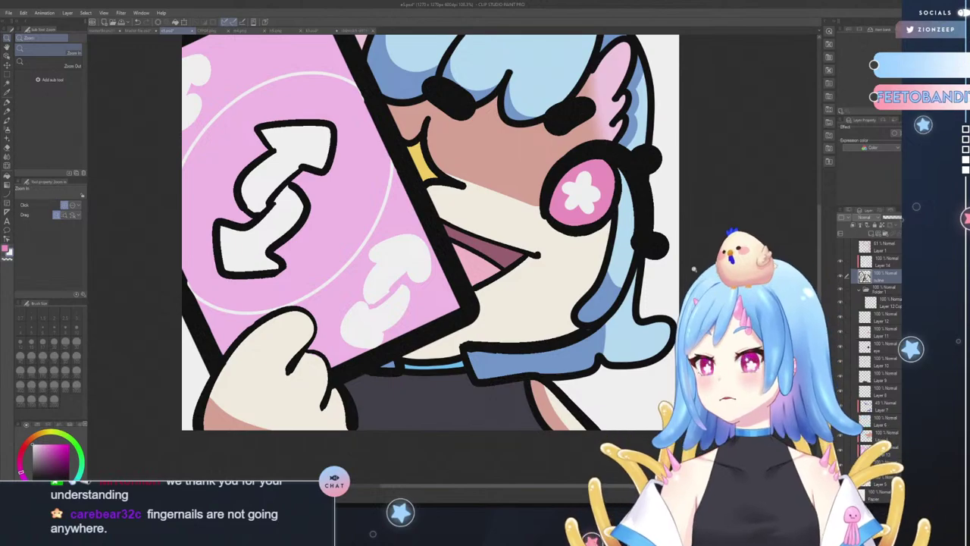
left_click_drag(276, 354, 314, 336)
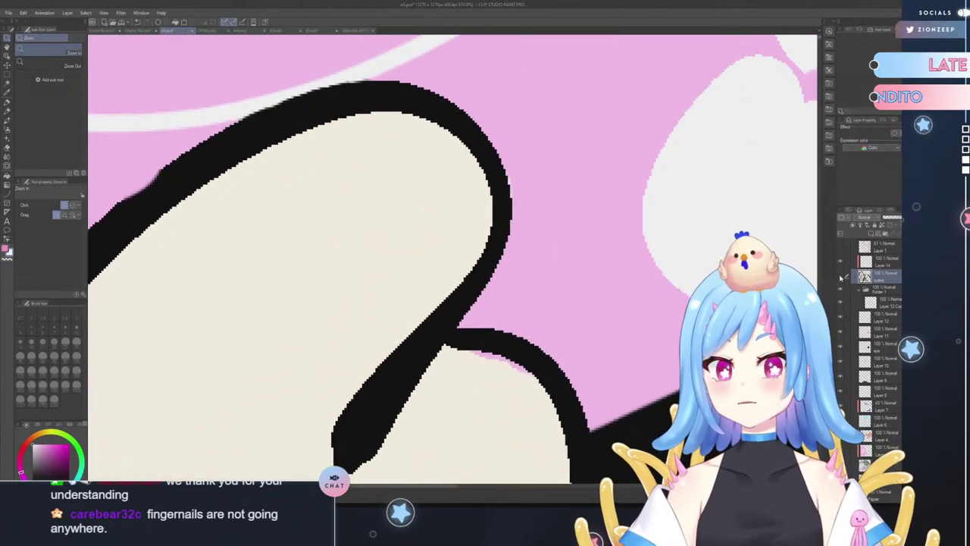
left_click(841, 277)
left_click(841, 277)
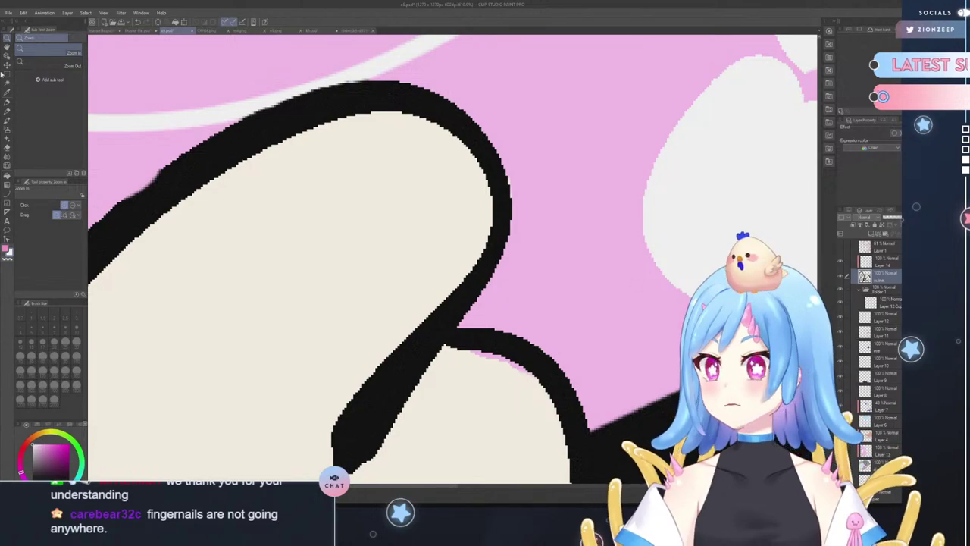
left_click(7, 106)
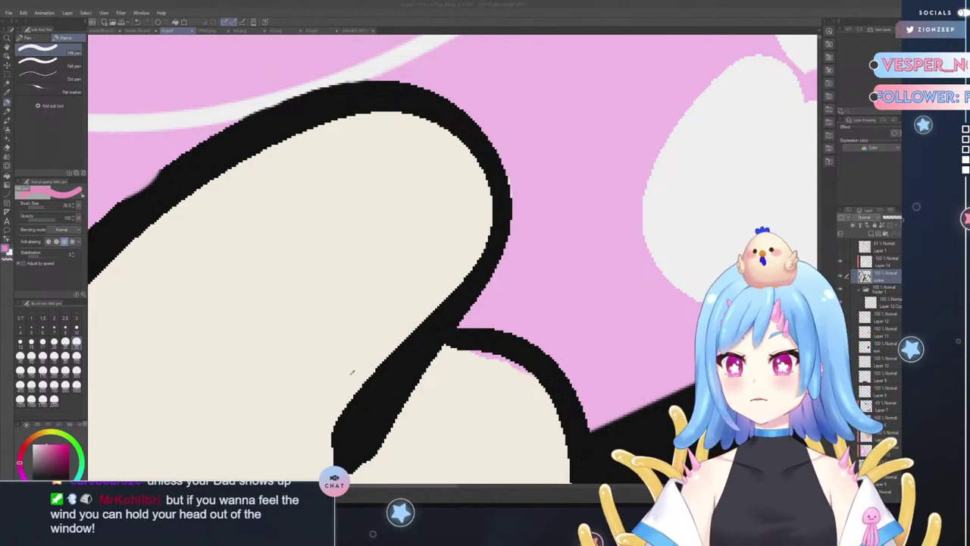
key("x")
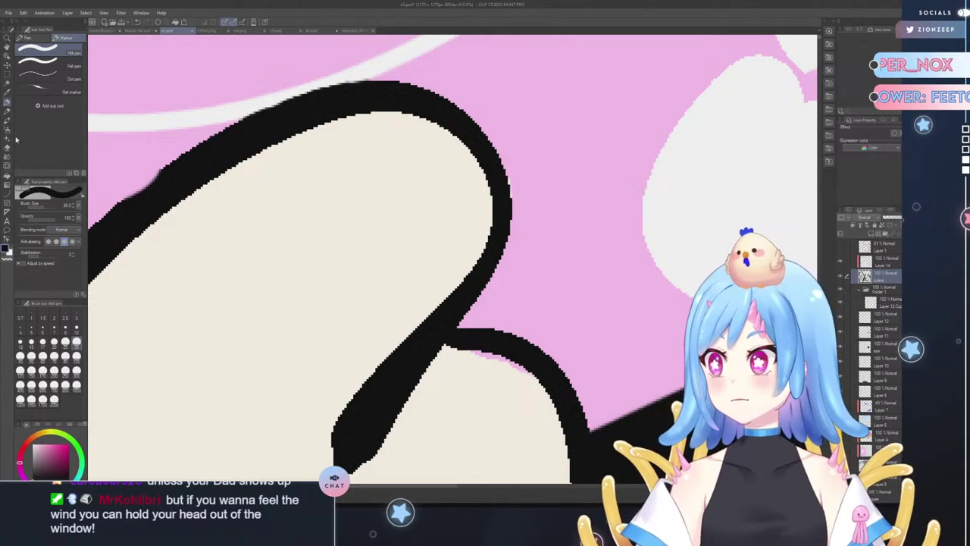
left_click(7, 119)
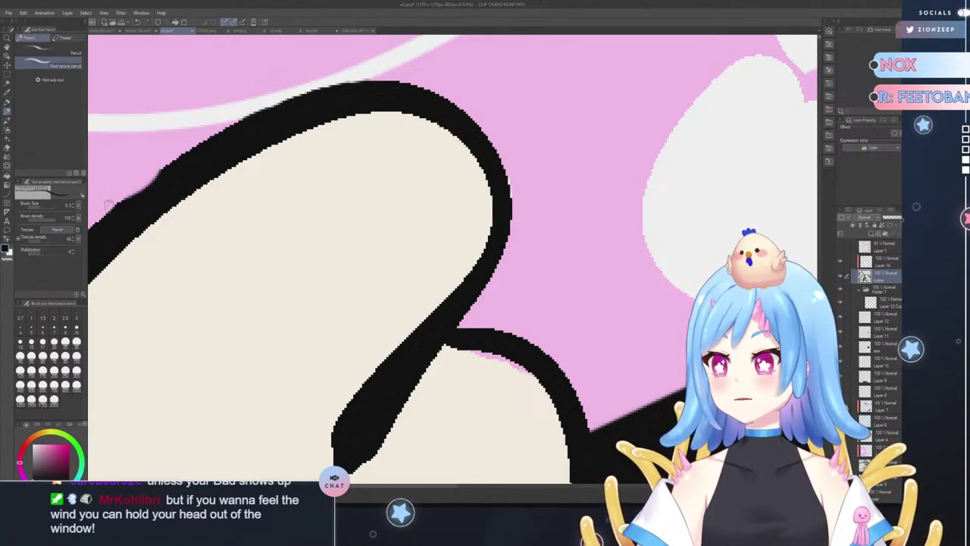
left_click(7, 102)
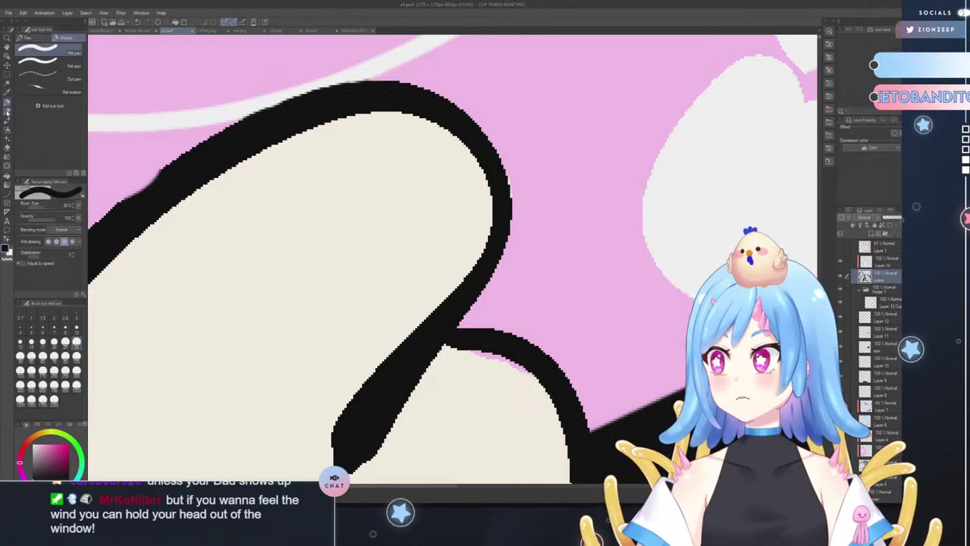
left_click(76, 327)
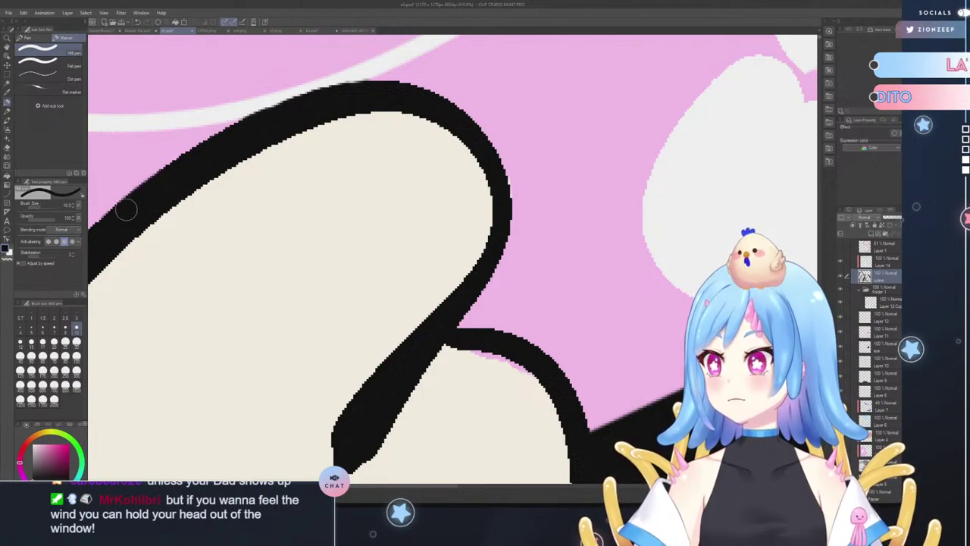
- Erase the white spill from the card's black border at the upper end of the oval, beside the blue hair
left_click(7, 37)
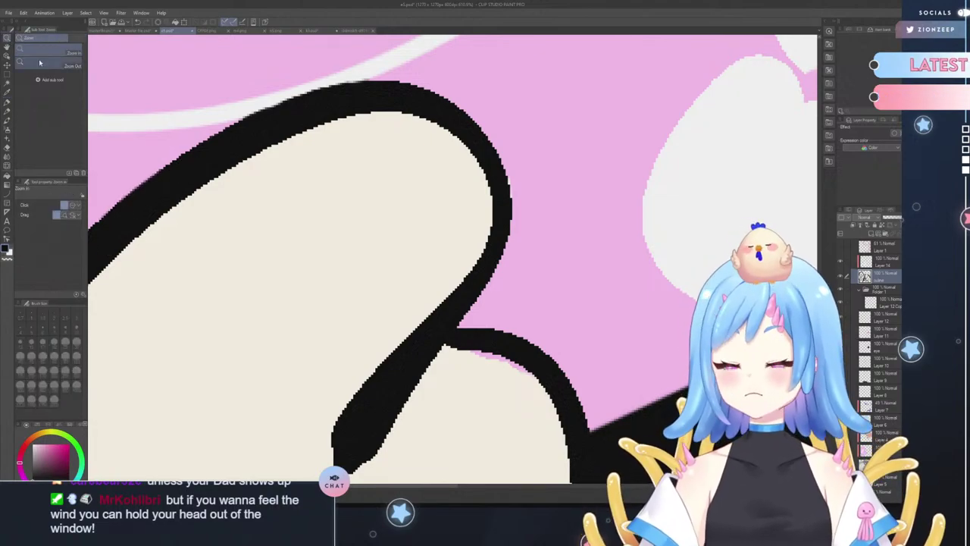
left_click_drag(447, 268, 395, 273)
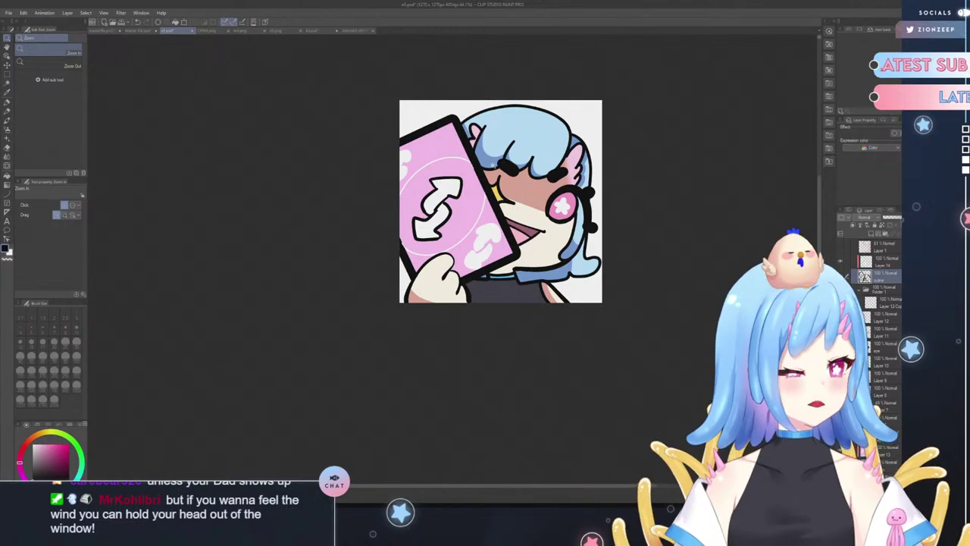
left_click_drag(426, 141, 645, 137)
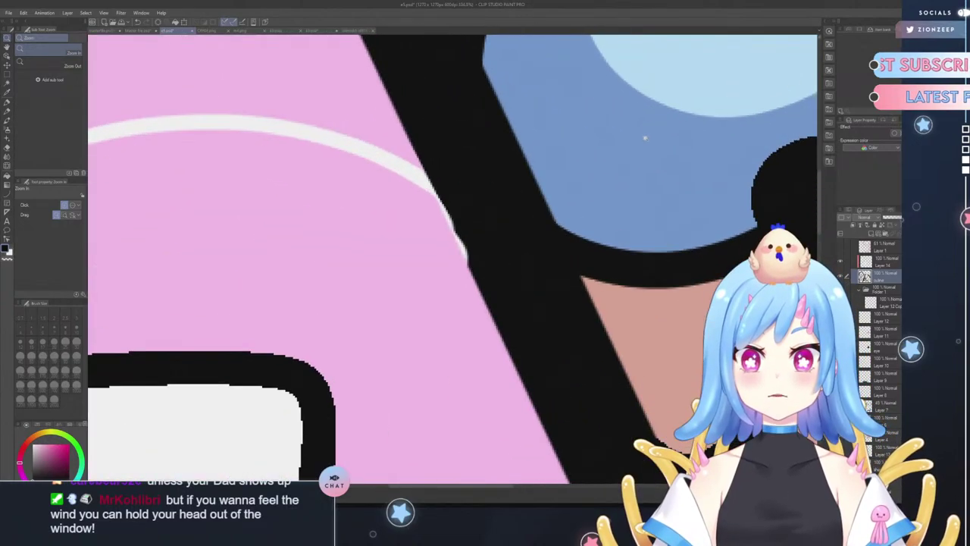
left_click(840, 262)
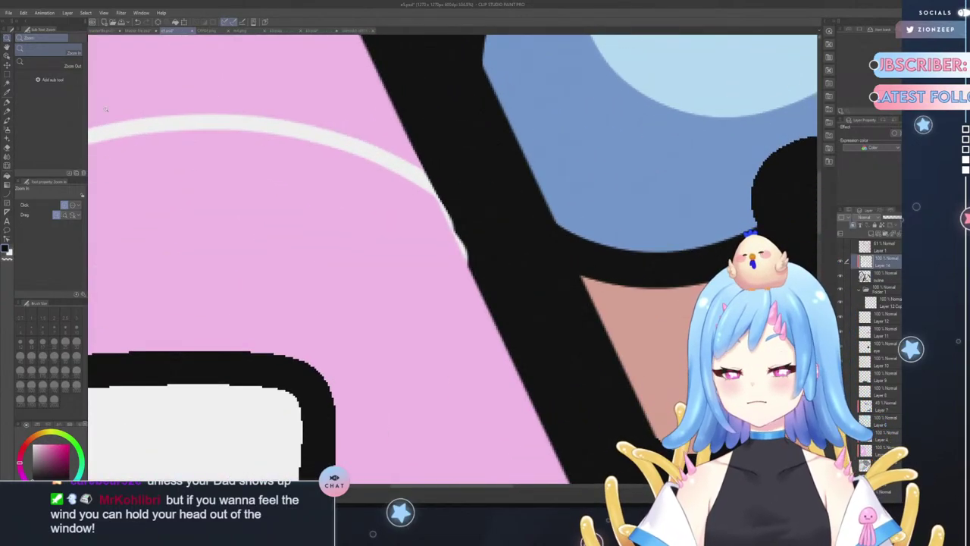
left_click(7, 148)
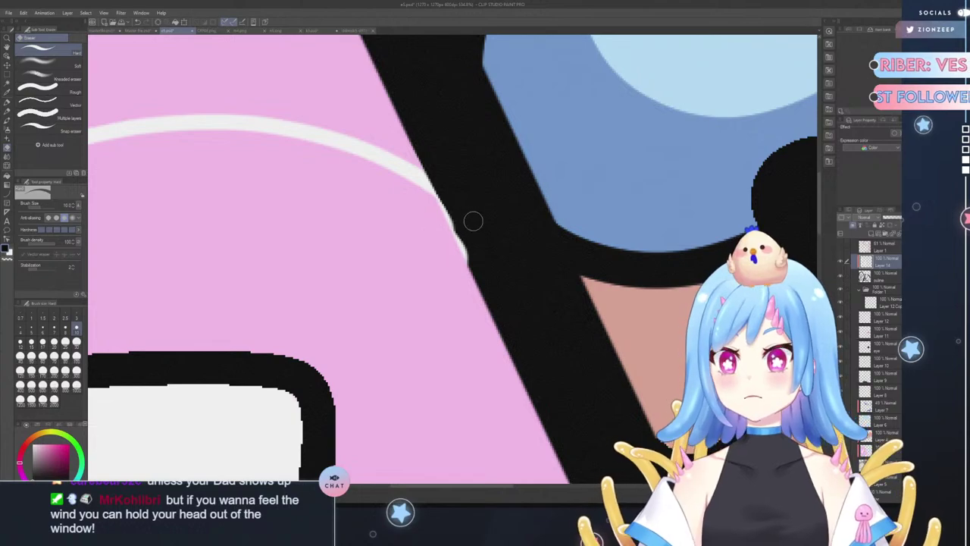
mouse_move(440, 185)
left_mouse_down()
mouse_move(467, 244)
mouse_move(434, 175)
mouse_move(476, 272)
mouse_move(426, 157)
left_mouse_up()
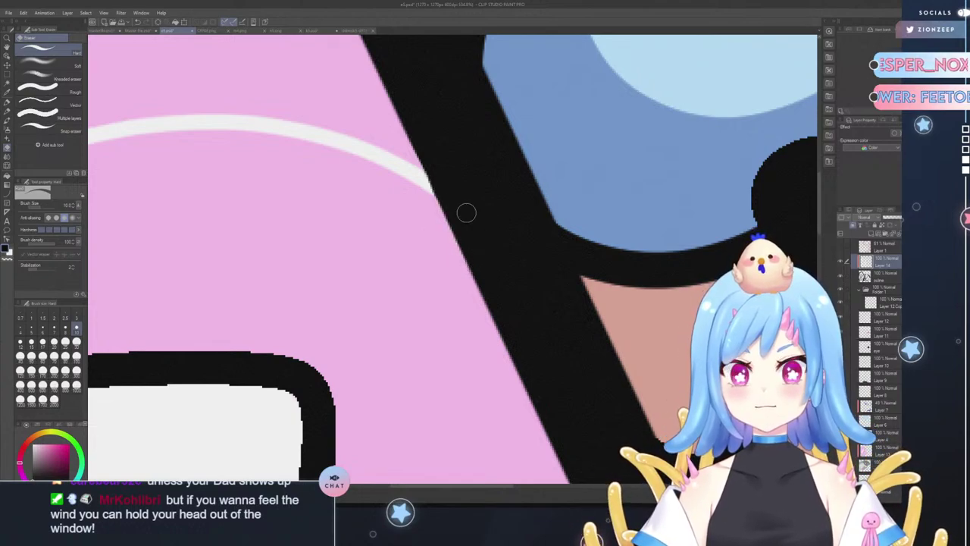
- Erase the white spill from the card's black border at the lower end of the oval, near the hand
left_click(6, 38)
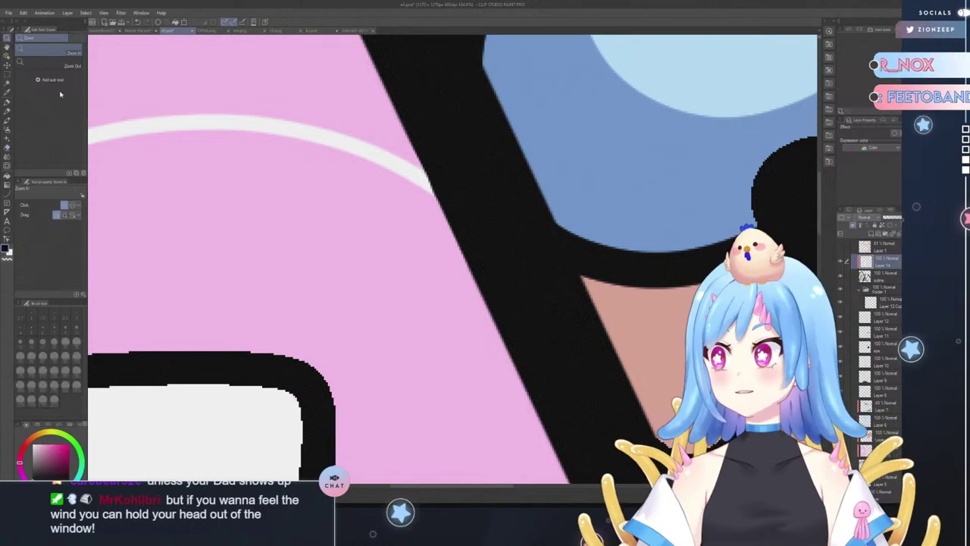
left_click_drag(362, 270, 352, 444)
left_click_drag(262, 448, 341, 447)
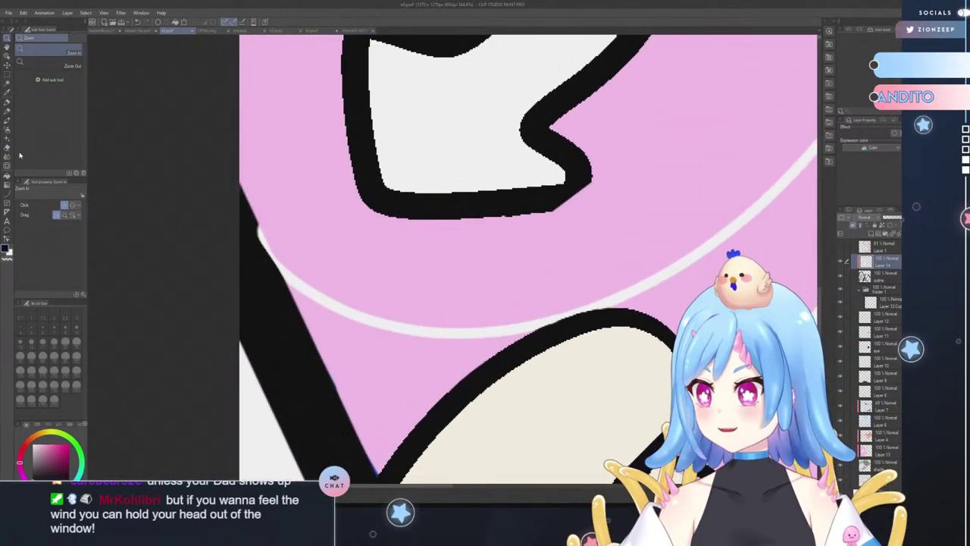
left_click(6, 148)
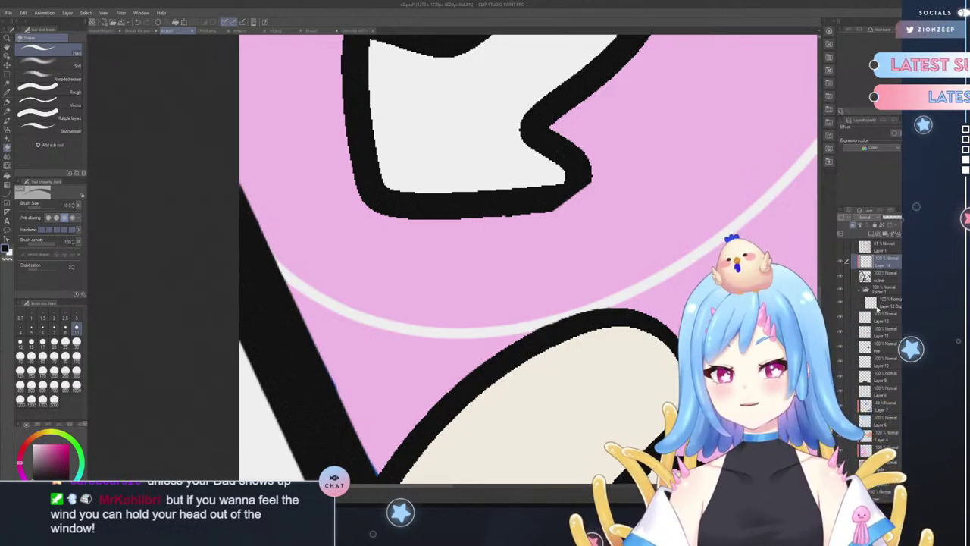
- Cover the blue fringe along the card border's inner edge above the hand with the card's pink on Layer 13, using the pen
scroll(528, 258, "down", 5)
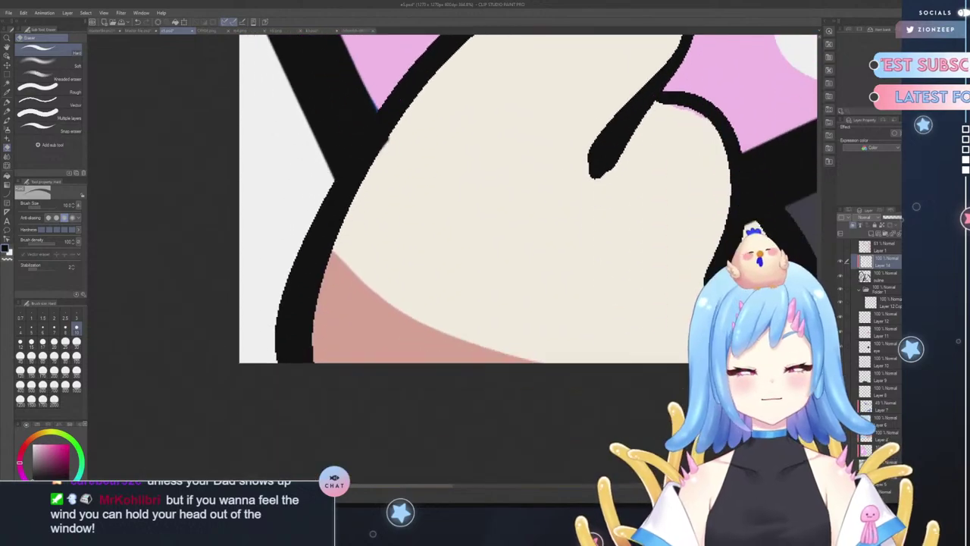
left_click(879, 445)
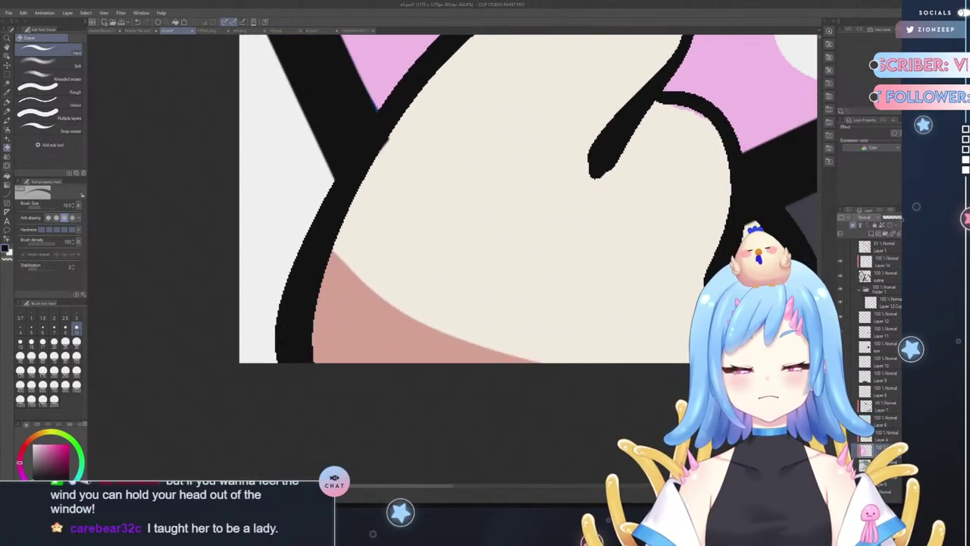
scroll(528, 258, "up", 3)
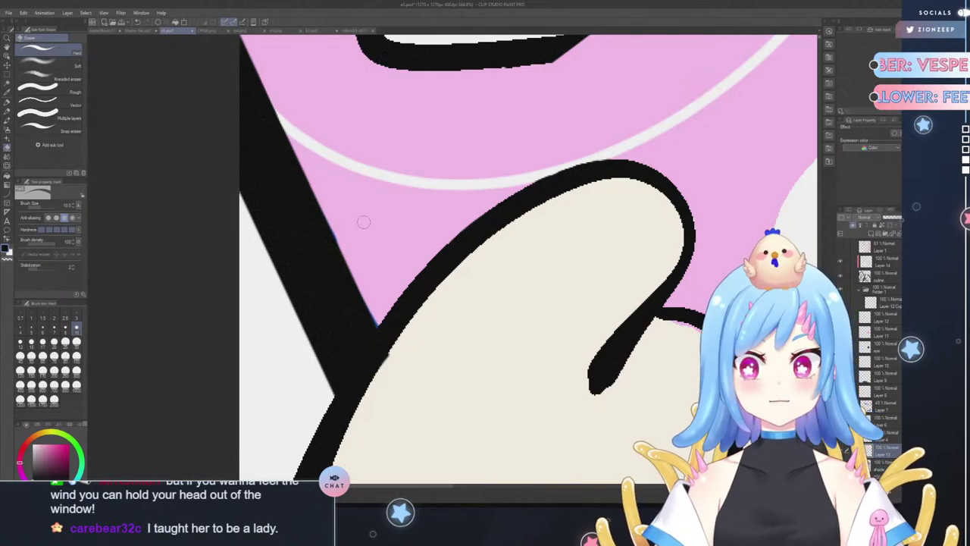
left_click(7, 102)
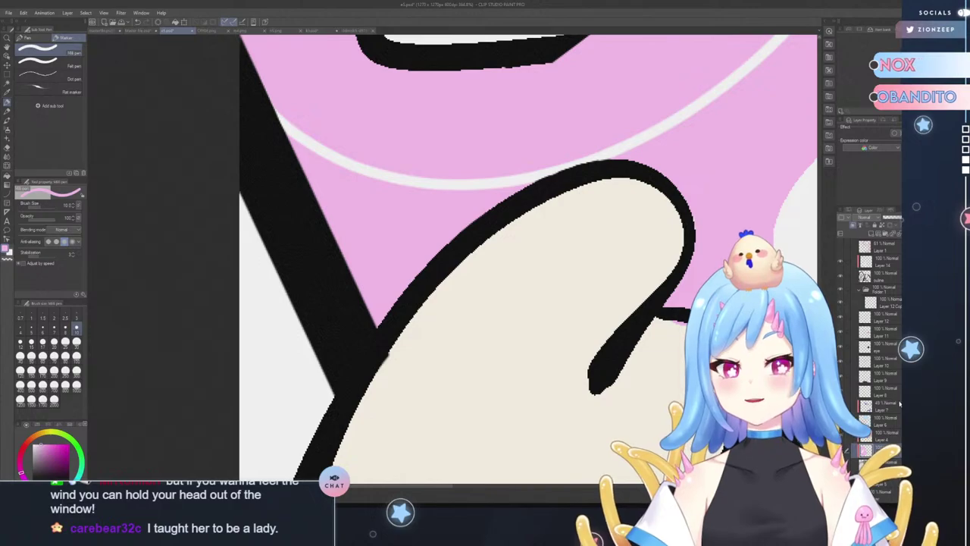
- Erase the stray black bump from the inner edge of the hand's outline, beside the card border, on the outline layer
left_click(872, 474)
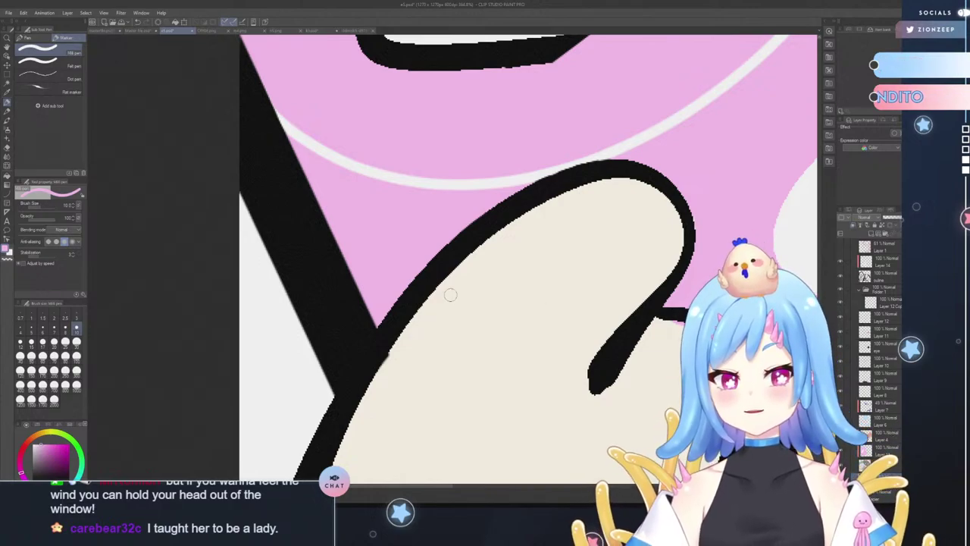
left_click(468, 310, "alt")
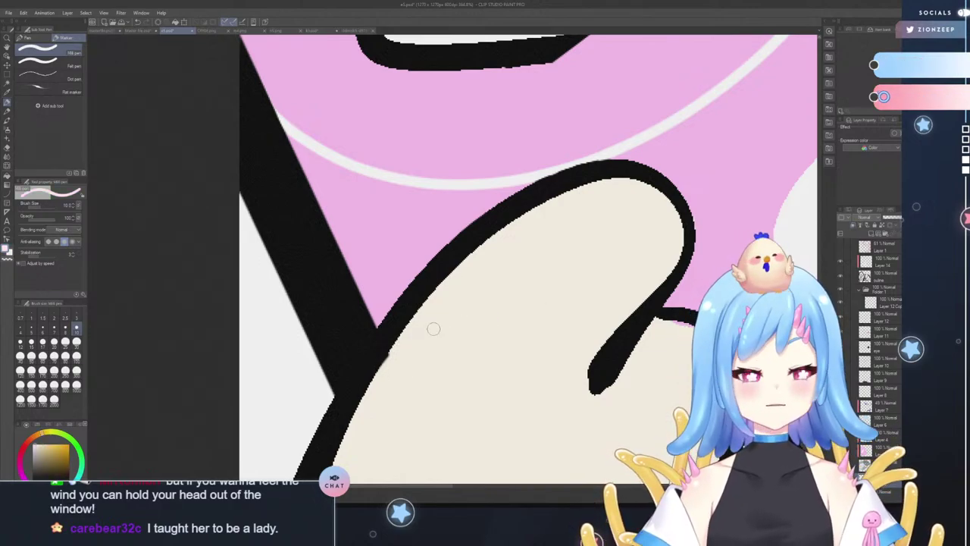
left_click(880, 279)
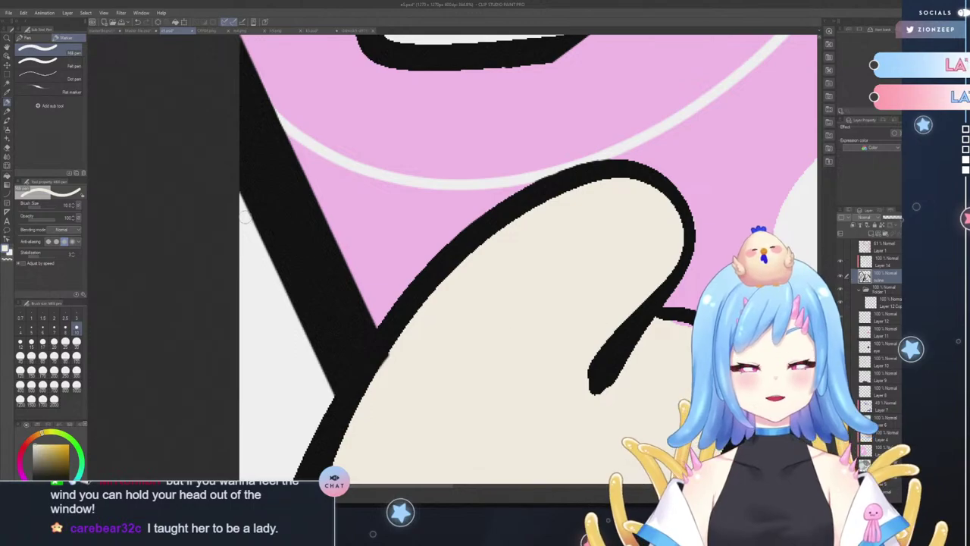
left_click(7, 152)
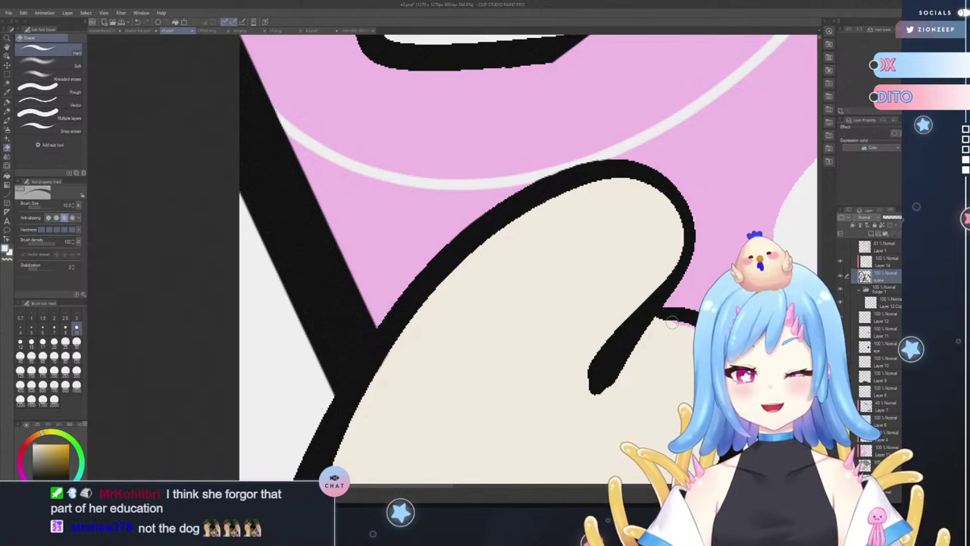
- Erase the pink spill inside the lower finger beneath its black outline, and sample the card's pink
left_click(879, 452)
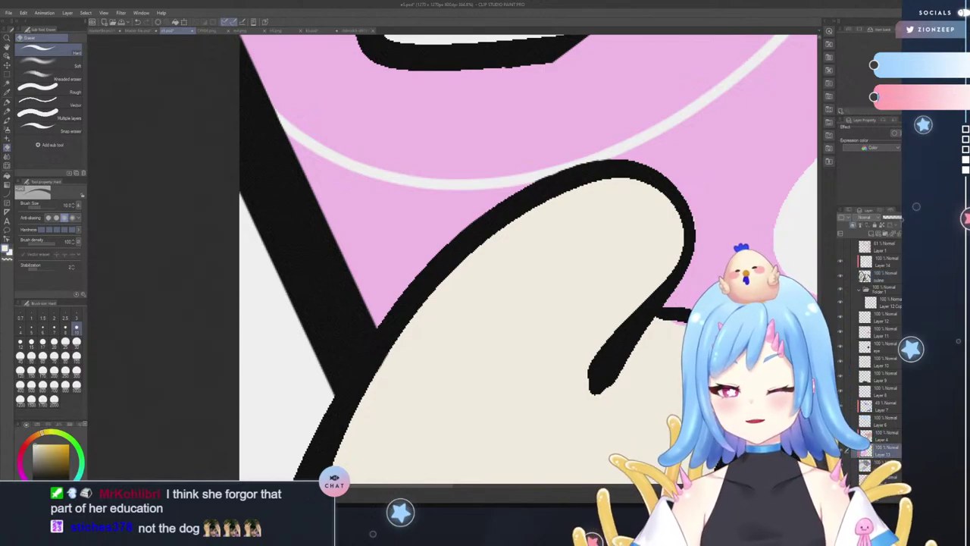
left_click(879, 466)
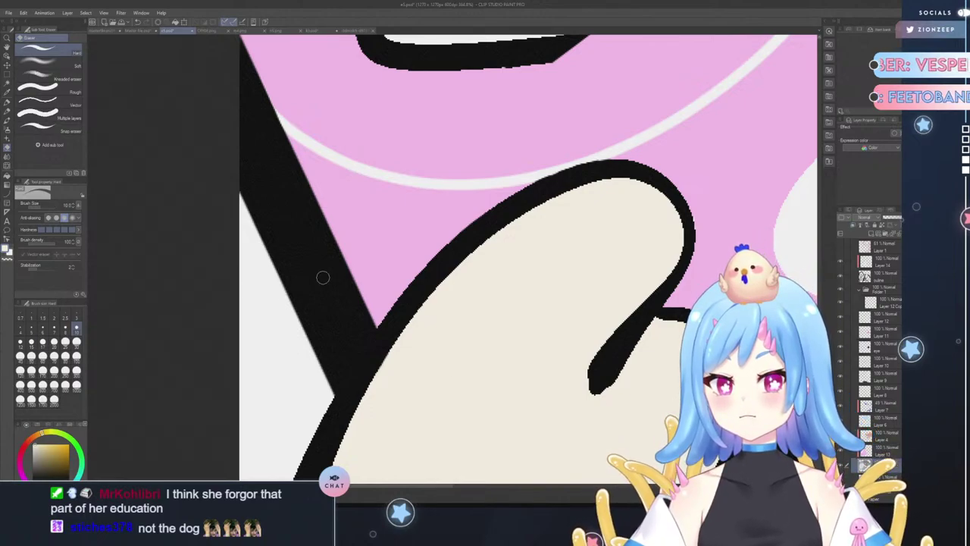
left_click(400, 230, "alt")
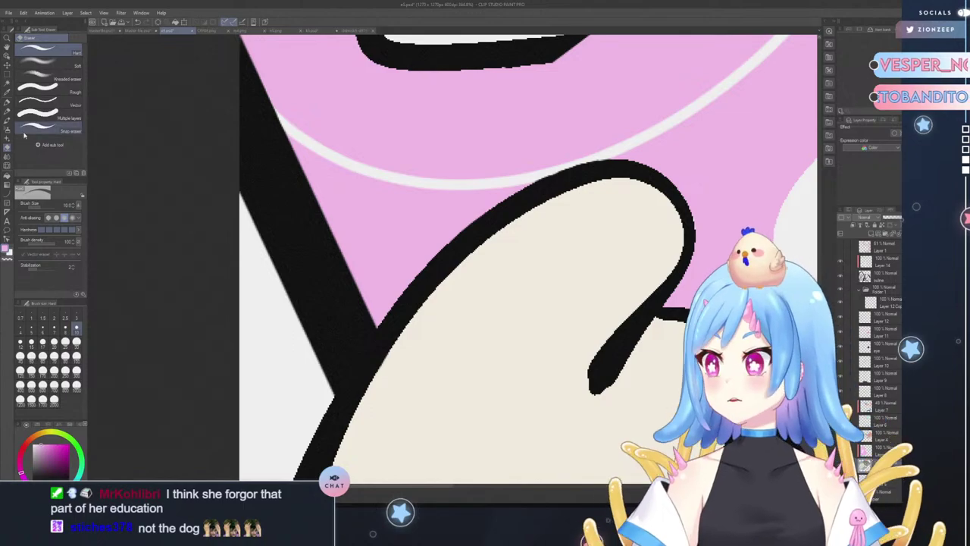
- Choose a dark magenta and paint the card background above the oval, around the white arrow, with the pen
left_click(7, 102)
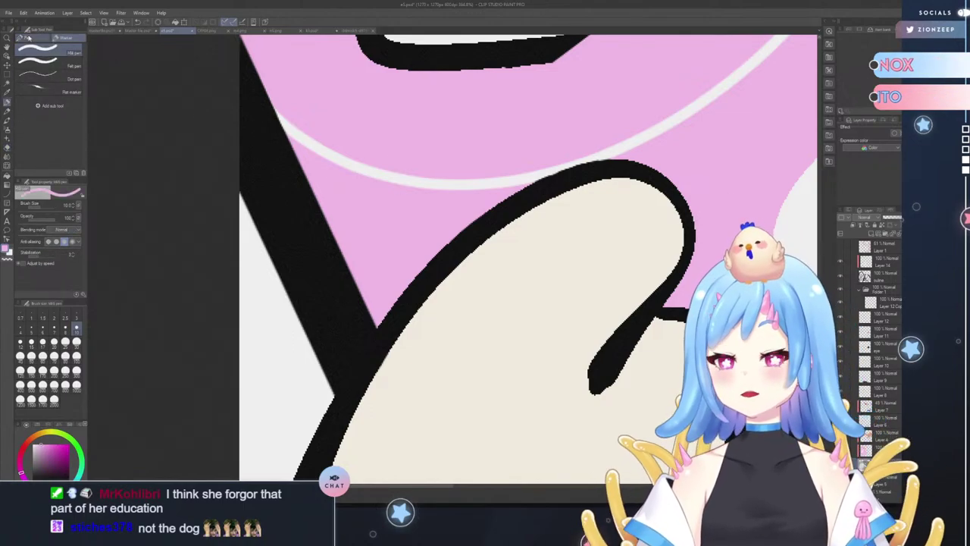
left_click(7, 37)
left_click_drag(349, 185, 293, 211)
left_click_drag(310, 136, 340, 132)
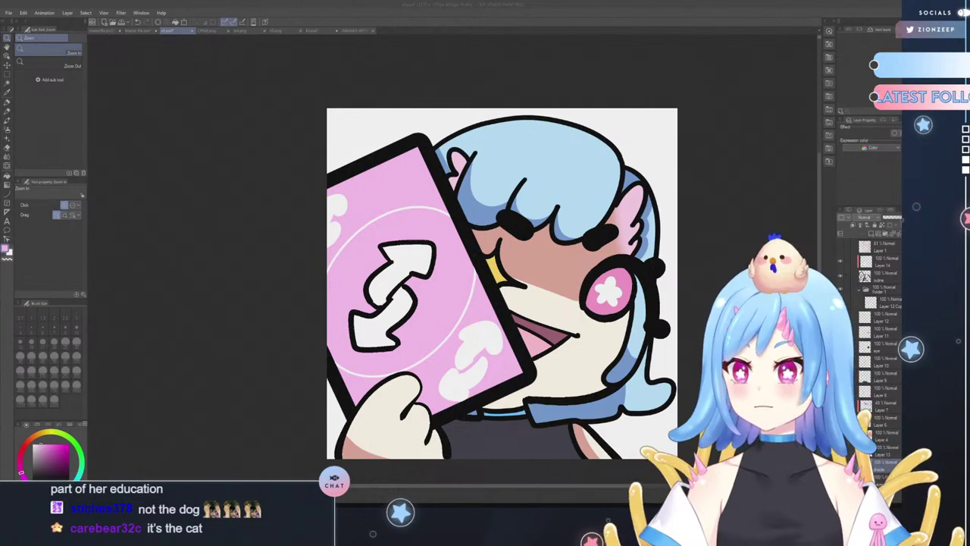
left_click(235, 409)
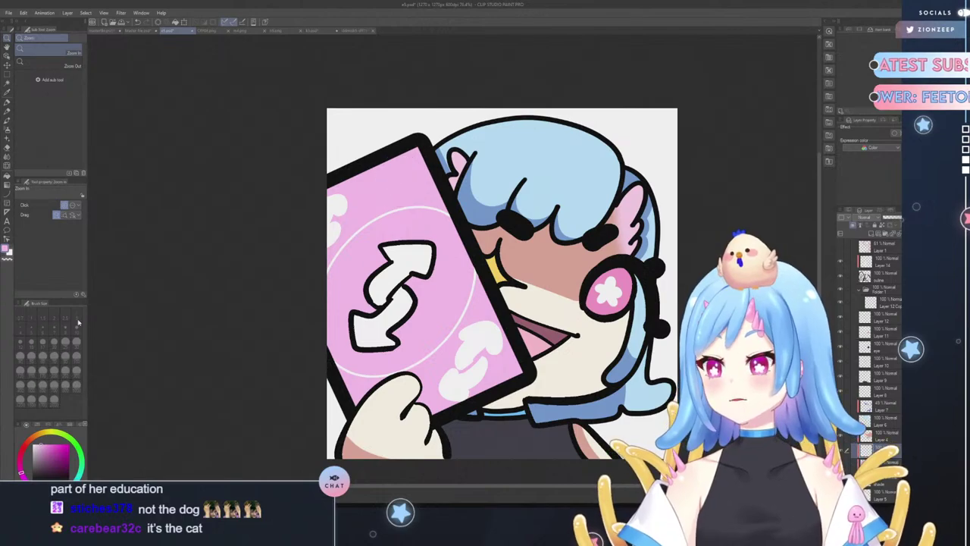
left_click_drag(50, 451, 53, 453)
left_click(21, 462)
key("p")
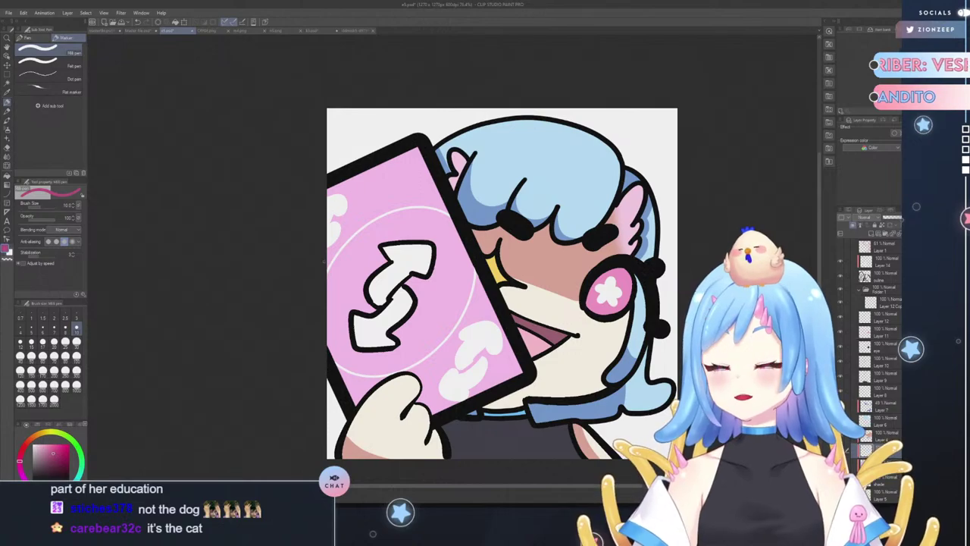
left_click(76, 343)
mouse_move(360, 182)
left_mouse_down()
mouse_move(328, 189)
mouse_move(329, 179)
mouse_move(361, 176)
mouse_move(312, 231)
mouse_move(365, 200)
mouse_move(365, 212)
mouse_move(340, 225)
mouse_move(345, 209)
mouse_move(400, 196)
mouse_move(393, 168)
mouse_move(342, 180)
mouse_move(363, 170)
mouse_move(385, 191)
mouse_move(417, 167)
left_mouse_up()
left_click(77, 356)
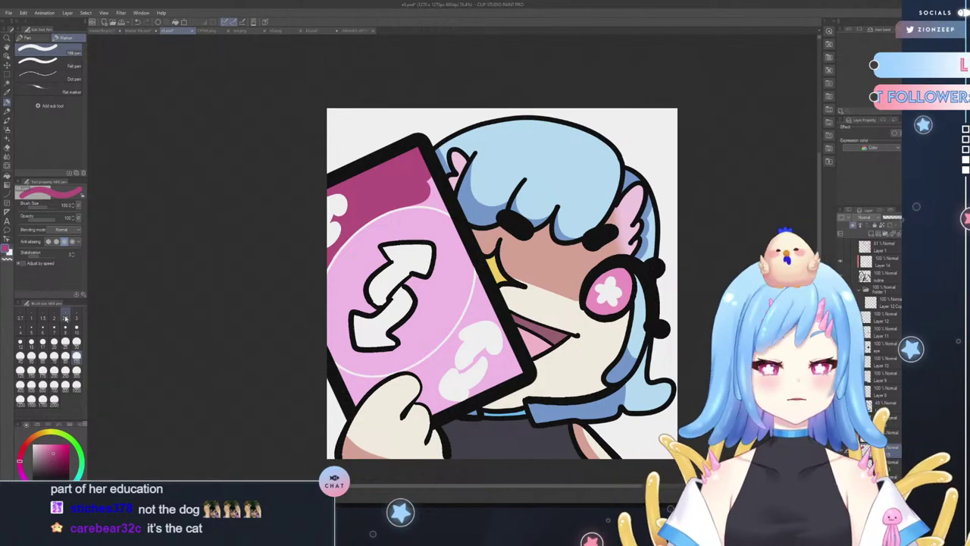
- Fill the remaining pale gap between the oval and the card's upper inner border with dark magenta, using brush size 30
left_click(76, 342)
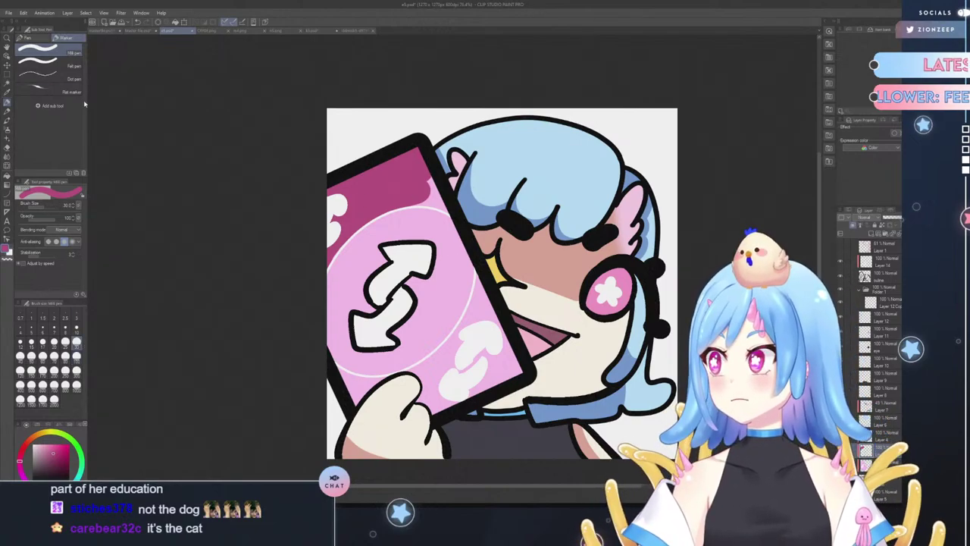
key("/")
left_click(420, 163)
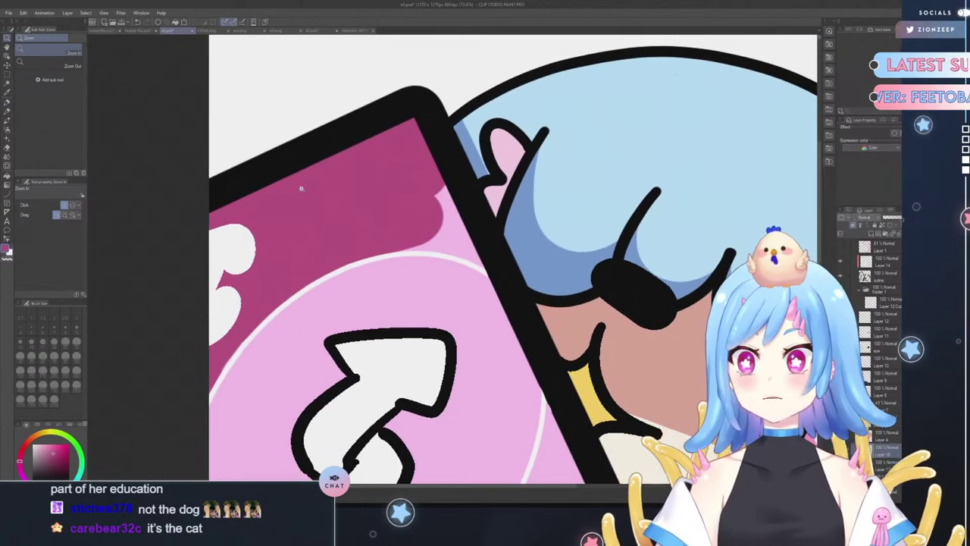
left_click(8, 96)
mouse_move(411, 235)
left_mouse_down()
mouse_move(444, 240)
mouse_move(380, 241)
mouse_move(461, 250)
mouse_move(490, 266)
mouse_move(418, 207)
mouse_move(472, 241)
mouse_move(452, 215)
left_mouse_up()
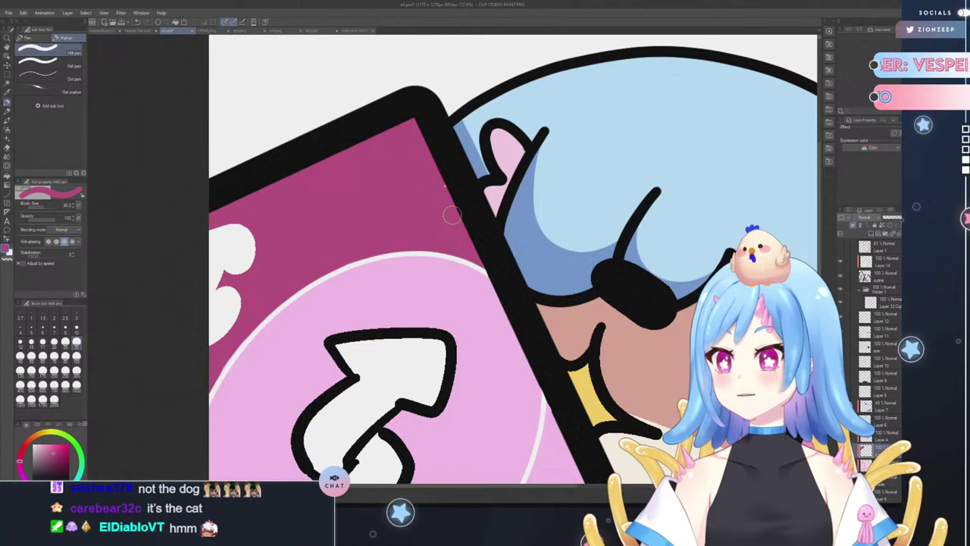
- Paint the card background below the oval dark magenta, covering the triangle beside the hand and the area around the white arrows
left_click_drag(821, 218, 821, 318)
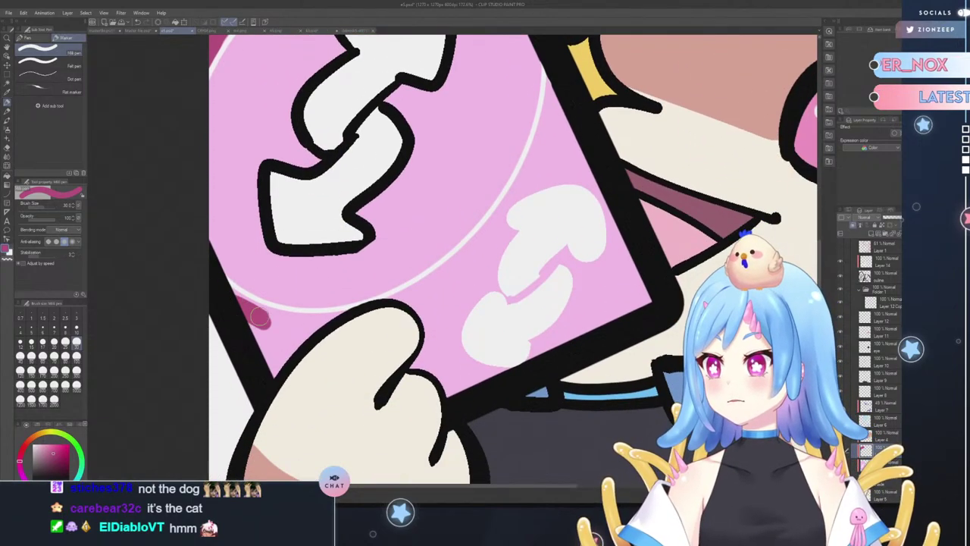
mouse_move(227, 292)
left_mouse_down()
mouse_move(261, 320)
mouse_move(339, 325)
mouse_move(279, 387)
mouse_move(259, 361)
mouse_move(260, 327)
mouse_move(293, 346)
mouse_move(316, 337)
left_mouse_up()
left_click(77, 371)
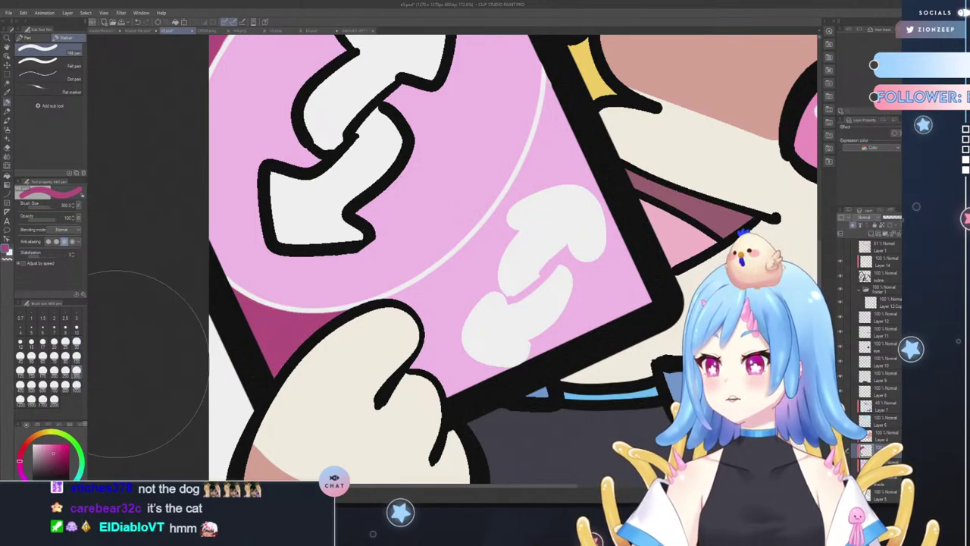
mouse_move(604, 297)
left_mouse_down()
mouse_move(606, 311)
mouse_move(611, 237)
mouse_move(579, 121)
left_mouse_up()
left_click(77, 358)
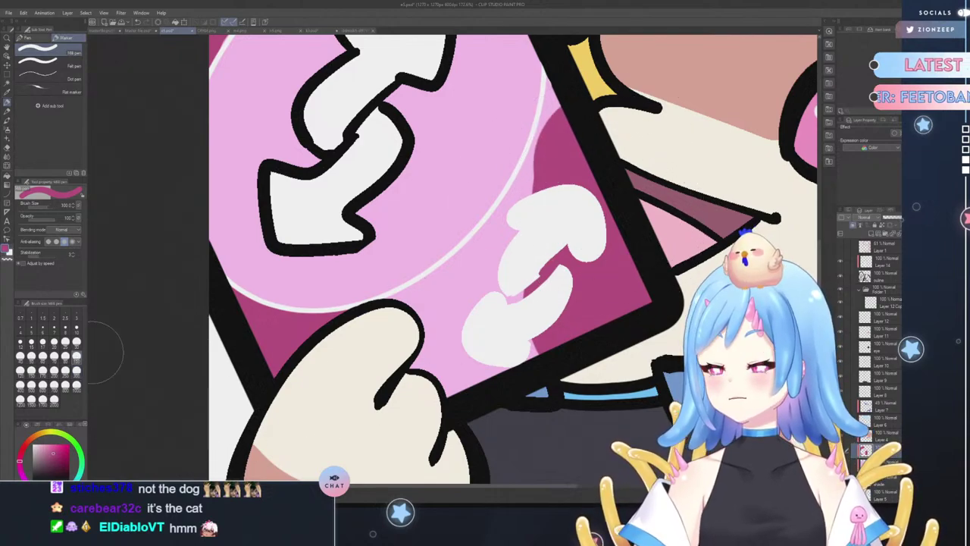
mouse_move(584, 91)
left_mouse_down()
mouse_move(560, 147)
mouse_move(488, 252)
mouse_move(452, 288)
mouse_move(376, 330)
mouse_move(415, 336)
mouse_move(383, 331)
mouse_move(452, 325)
mouse_move(381, 392)
mouse_move(563, 317)
mouse_move(511, 350)
mouse_move(476, 335)
left_mouse_up()
- Erase the dark magenta spills inside the oval's white rim, next to the lower white arrows
left_click(11, 38)
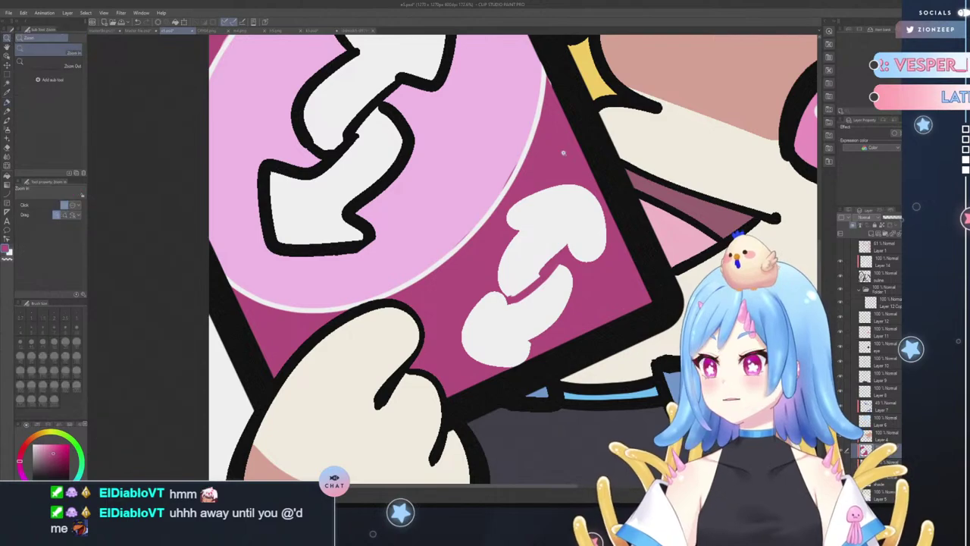
left_click(564, 153)
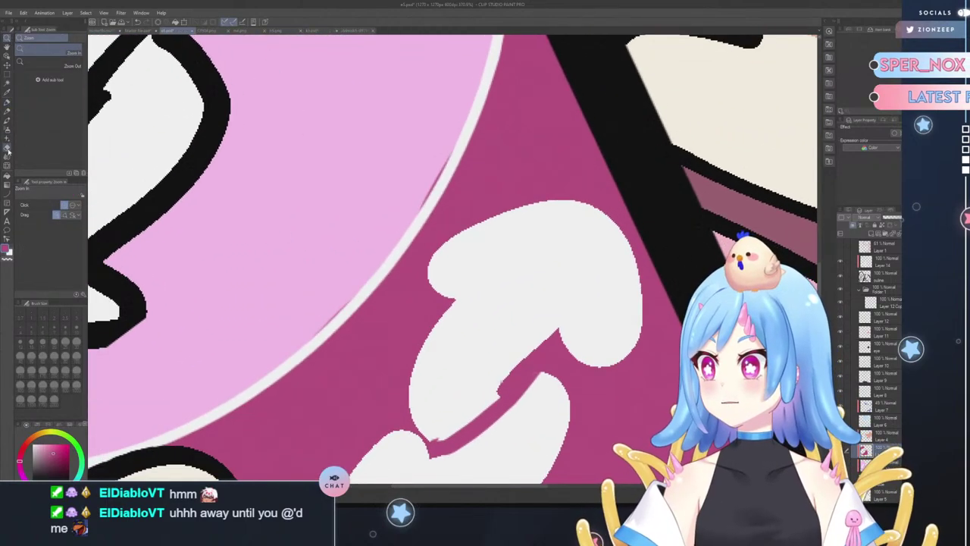
left_click(7, 146)
mouse_move(407, 169)
left_mouse_down()
mouse_move(438, 175)
mouse_move(437, 187)
mouse_move(313, 327)
left_mouse_up()
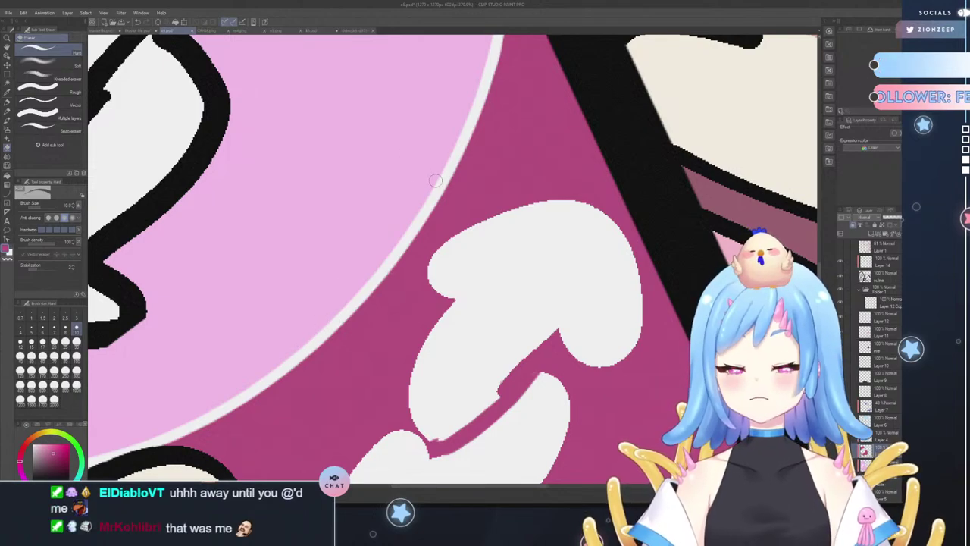
- Straighten the card border's inner edge where the oval's white rim meets it, using a polyline selection on Layer 14, and clear the selection
left_click_drag(820, 263, 829, 238)
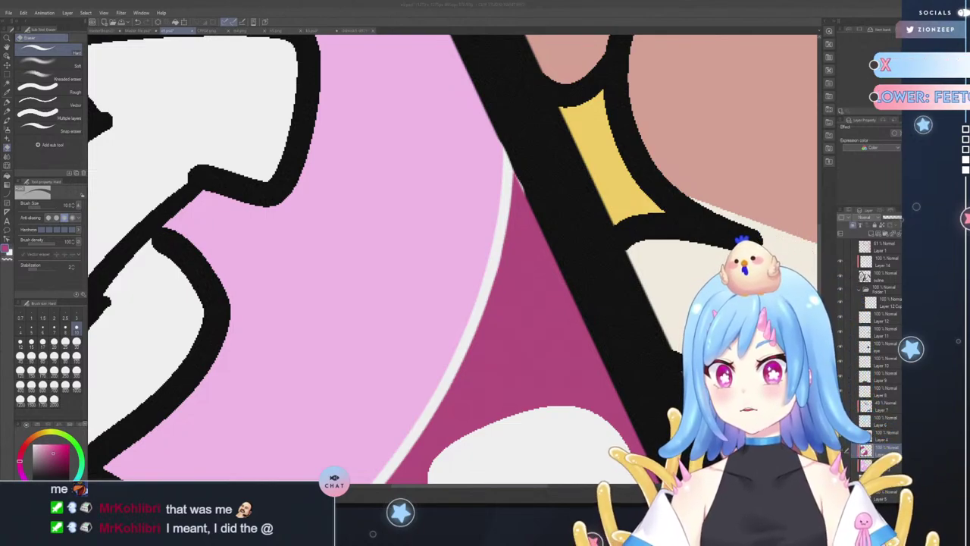
left_click(840, 262)
left_click(839, 262)
left_click(891, 265)
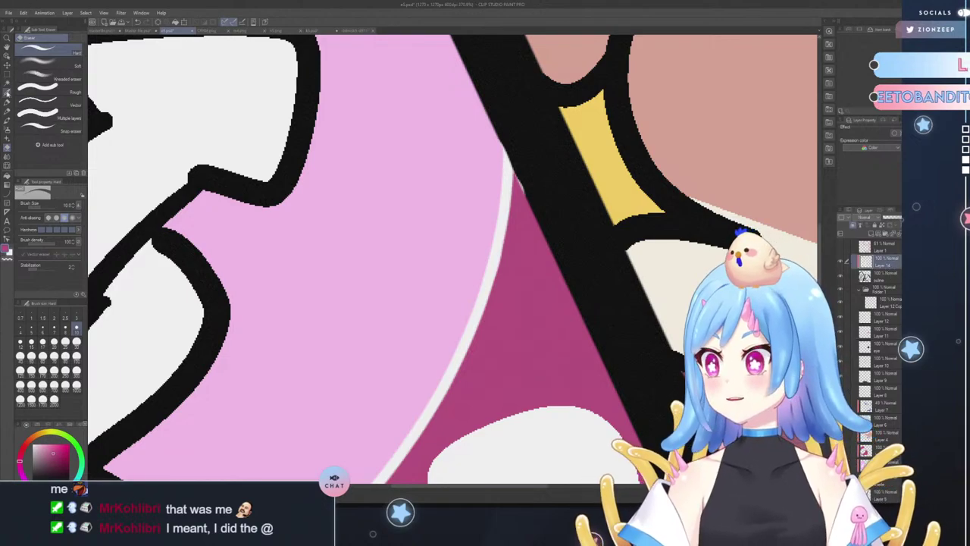
left_click(7, 74)
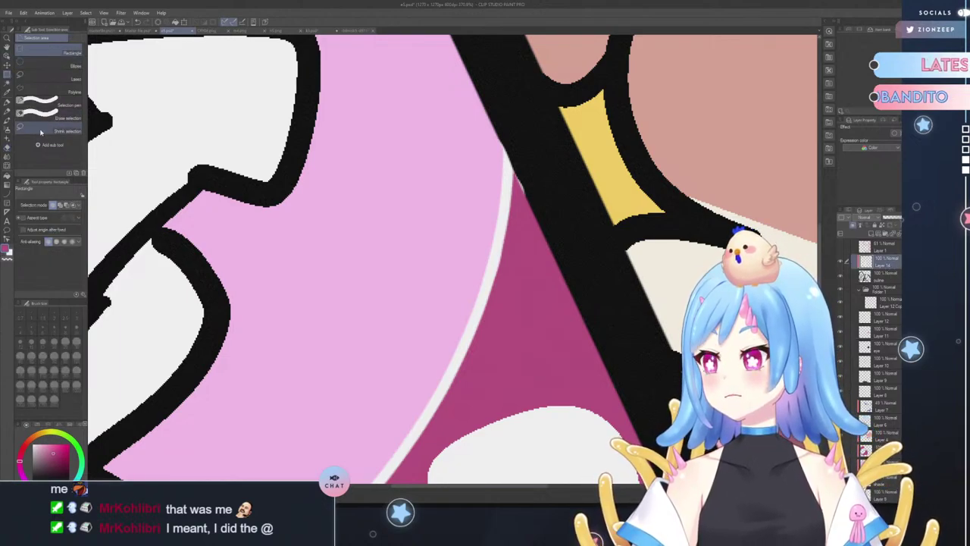
left_click(53, 92)
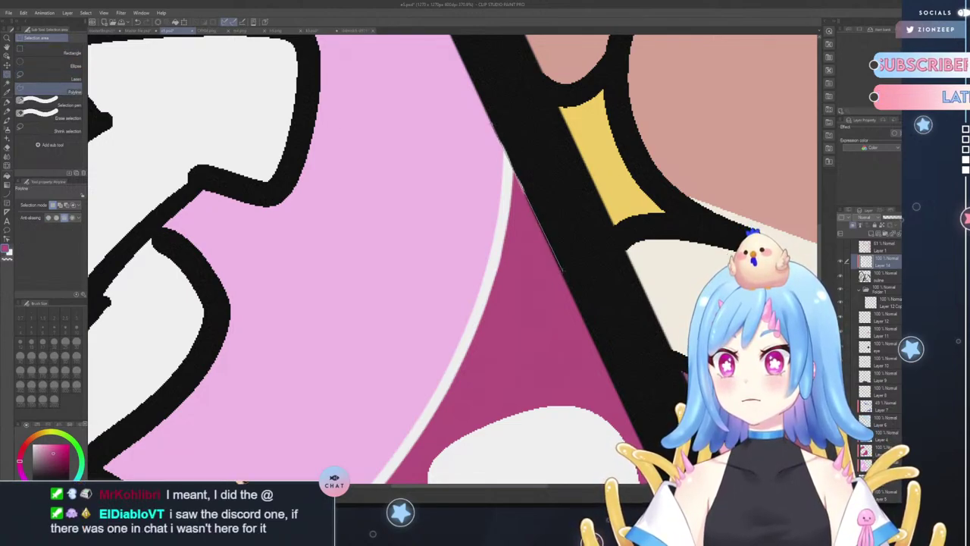
left_click(562, 272)
left_click(585, 216)
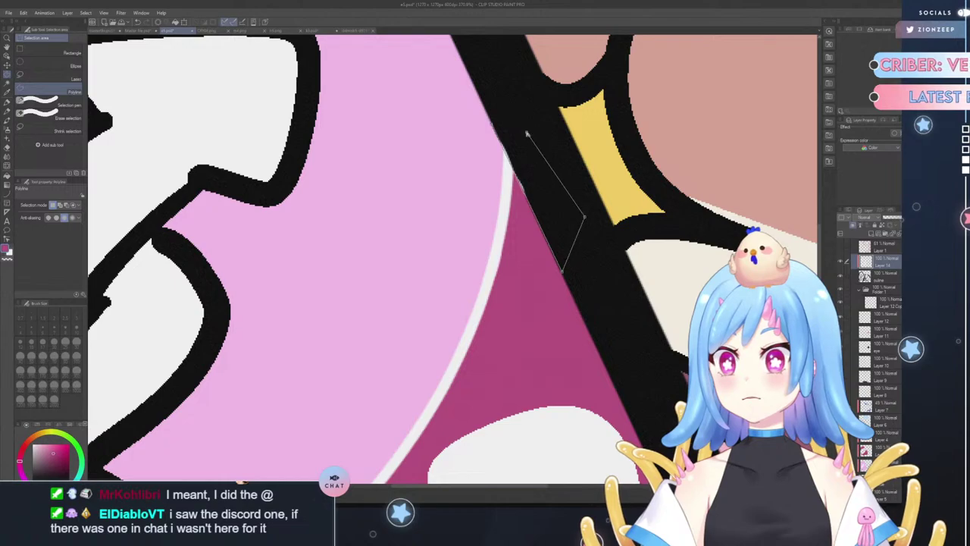
left_click(527, 132)
left_click(493, 124)
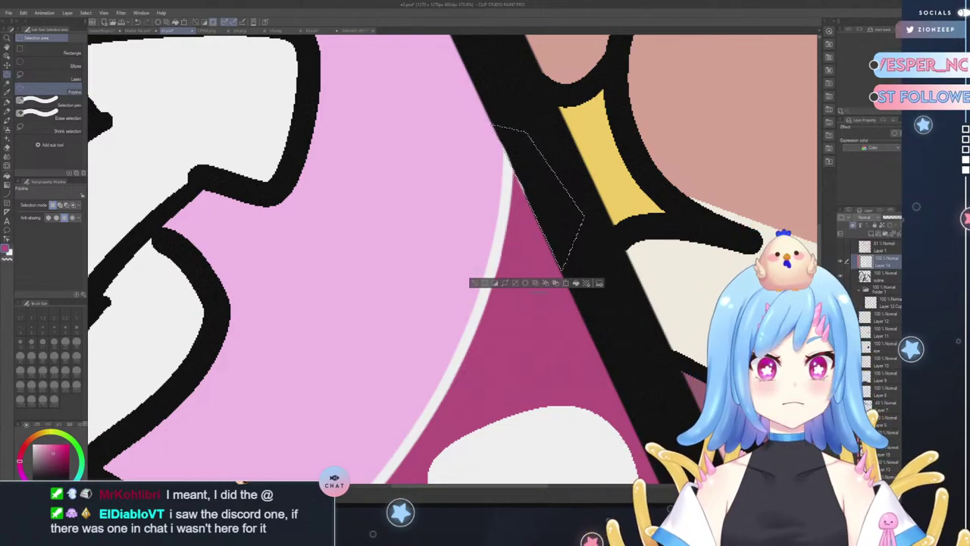
left_click(548, 285)
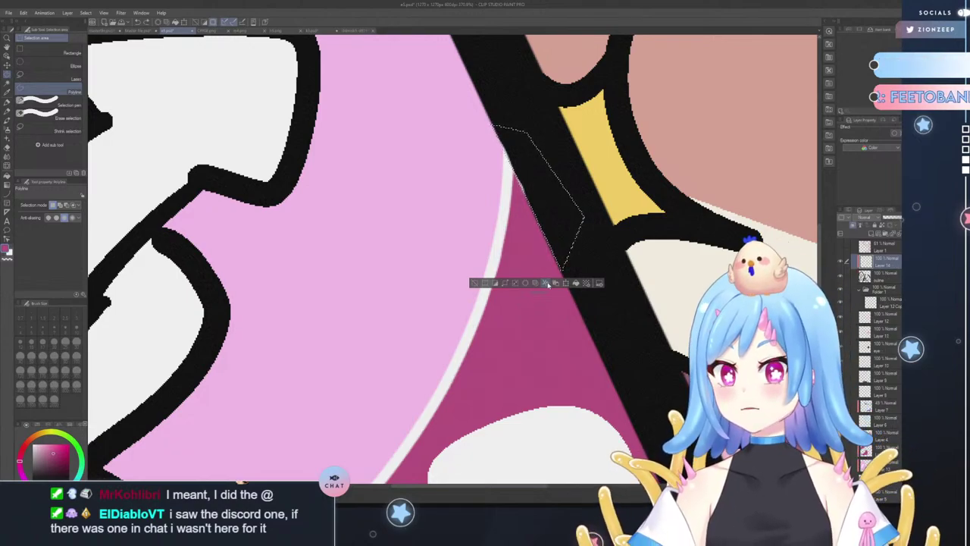
key("ctrl+z")
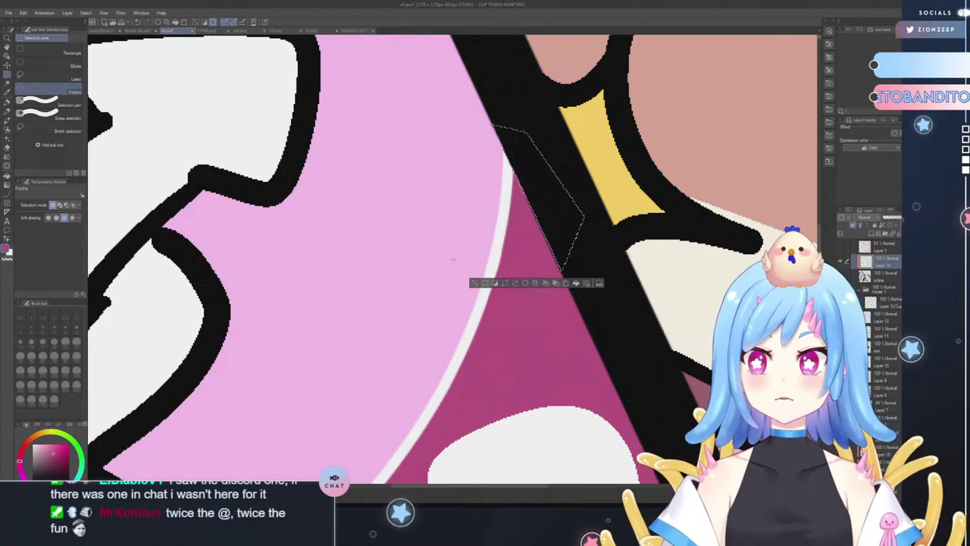
left_click(474, 282)
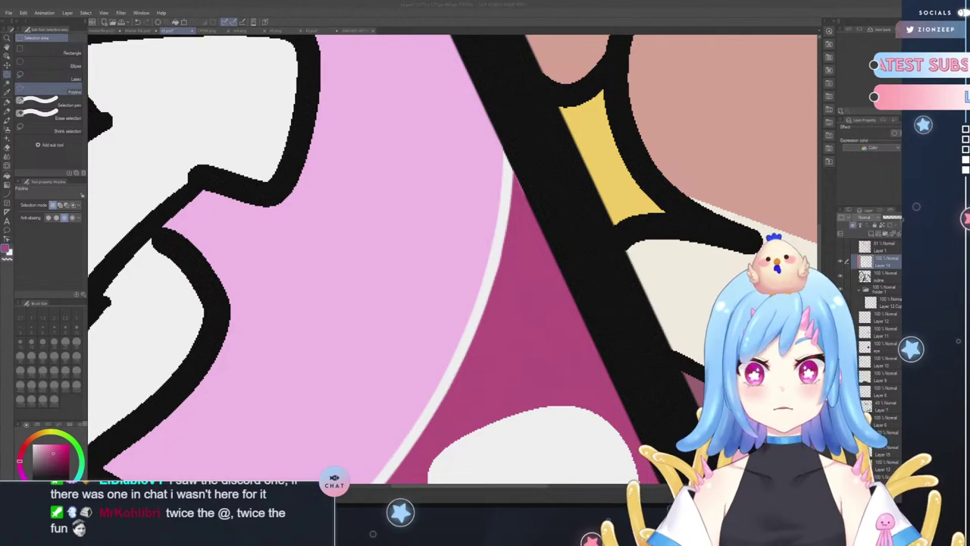
- Examine the card border's inner edge up close, around the point where the oval's white rim meets it
scroll(535, 189, "up", 4)
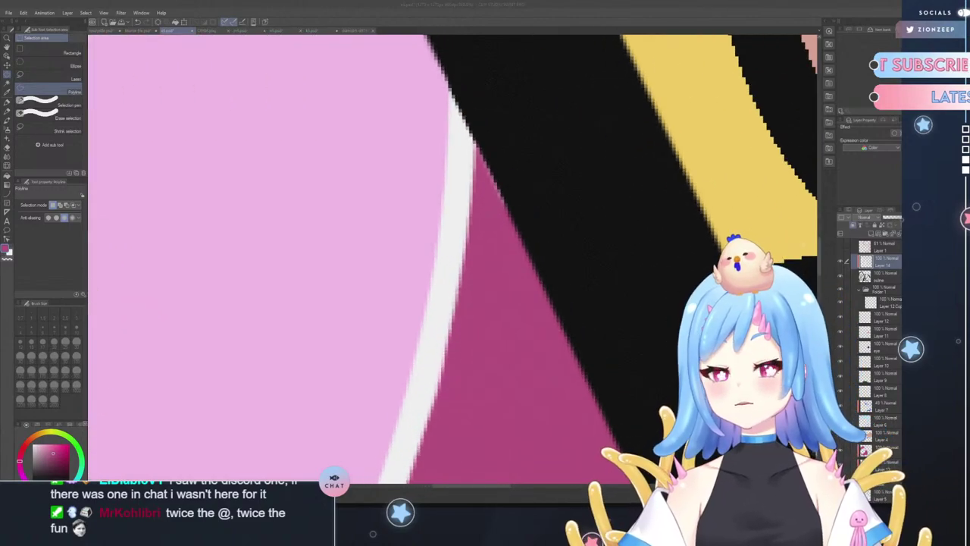
left_click(512, 324, "ctrl+shift")
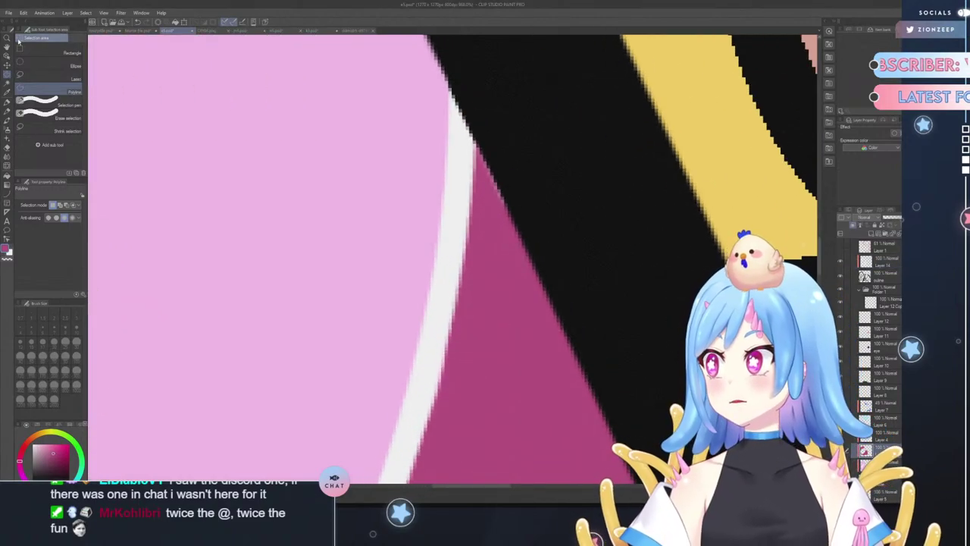
left_click(6, 38)
left_click(531, 367)
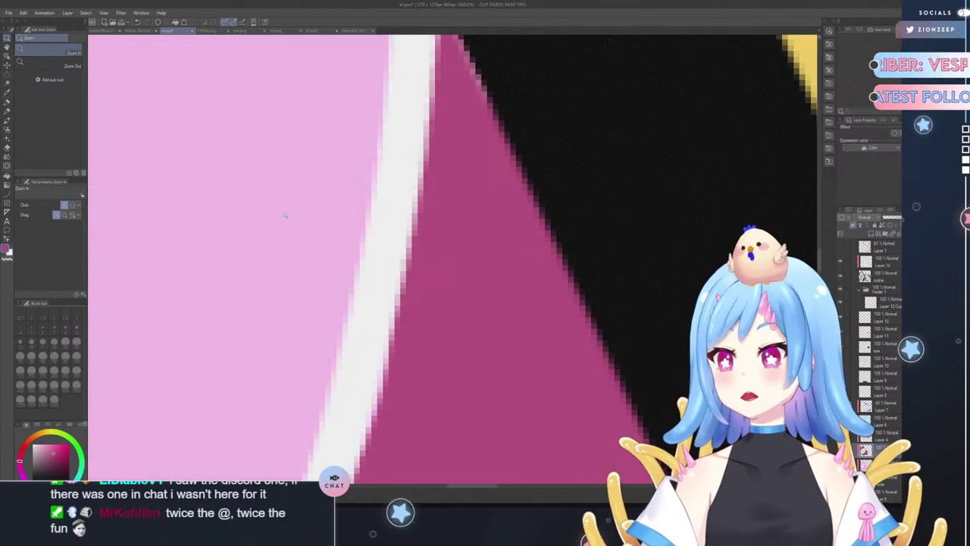
left_click(8, 91)
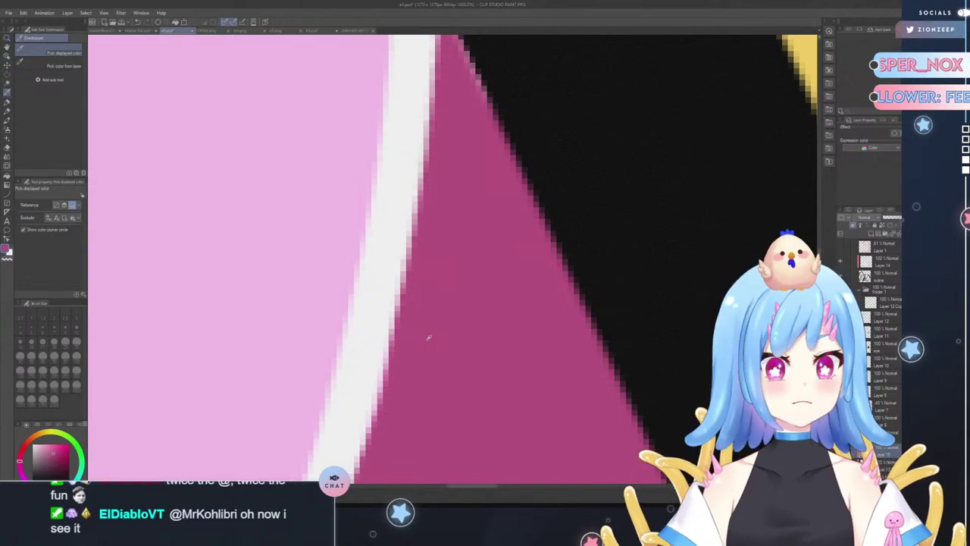
scroll(498, 199, "up", 2)
scroll(498, 199, "down", 1)
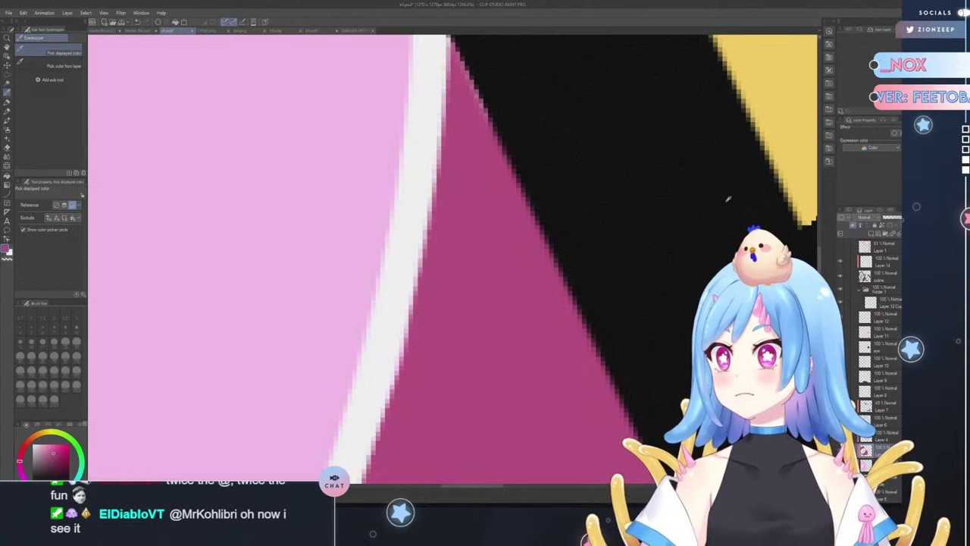
left_click_drag(820, 256, 820, 222)
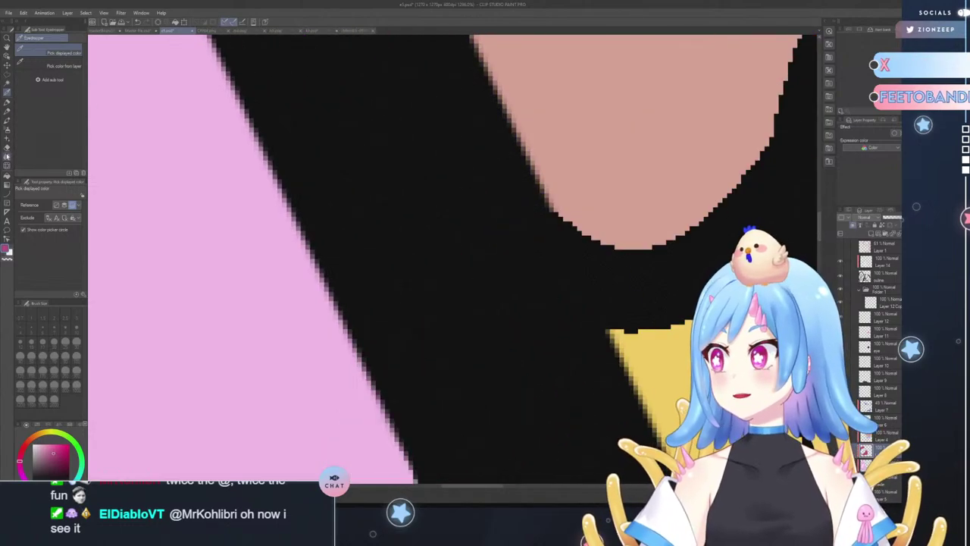
scroll(559, 294, "down", 4)
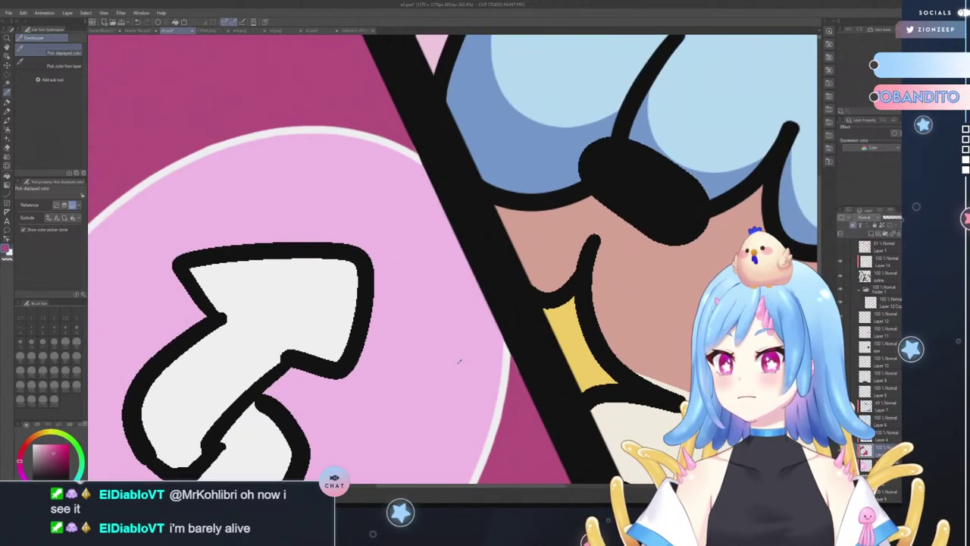
scroll(460, 359, "up", 1)
scroll(589, 442, "up", 3)
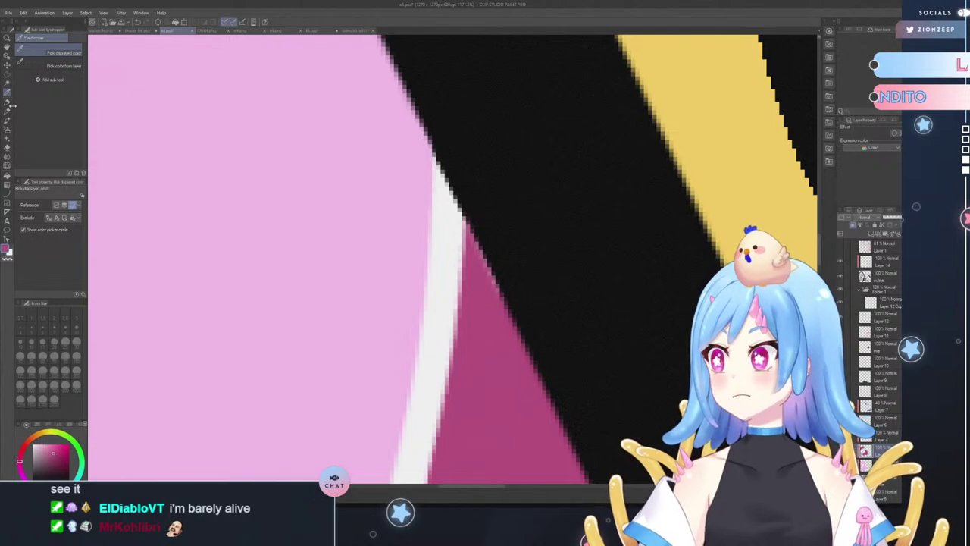
- Hide and reshow Layer 14 to check the oval's white rim against the black card border, and make that layer active
left_click(8, 103)
left_click(76, 328)
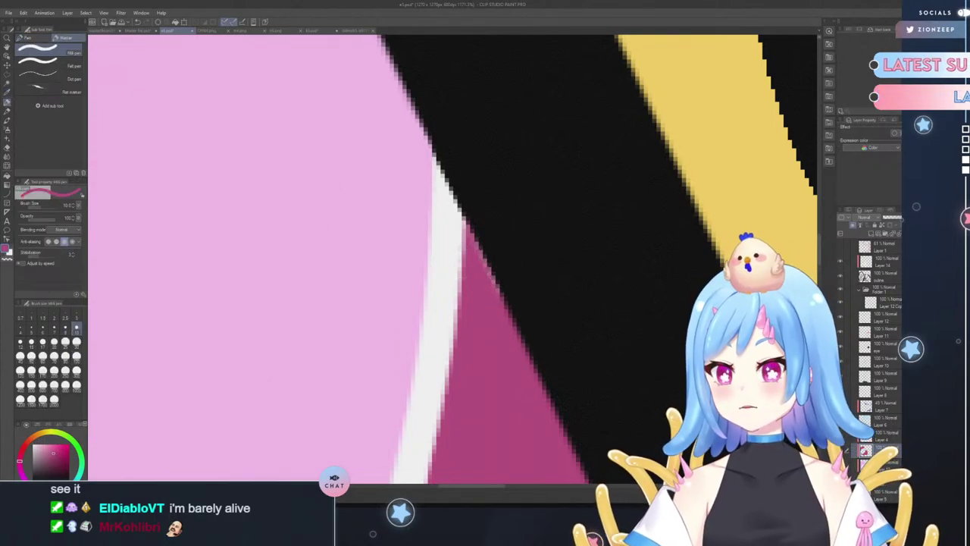
scroll(896, 257, "up", 2)
left_click(886, 263)
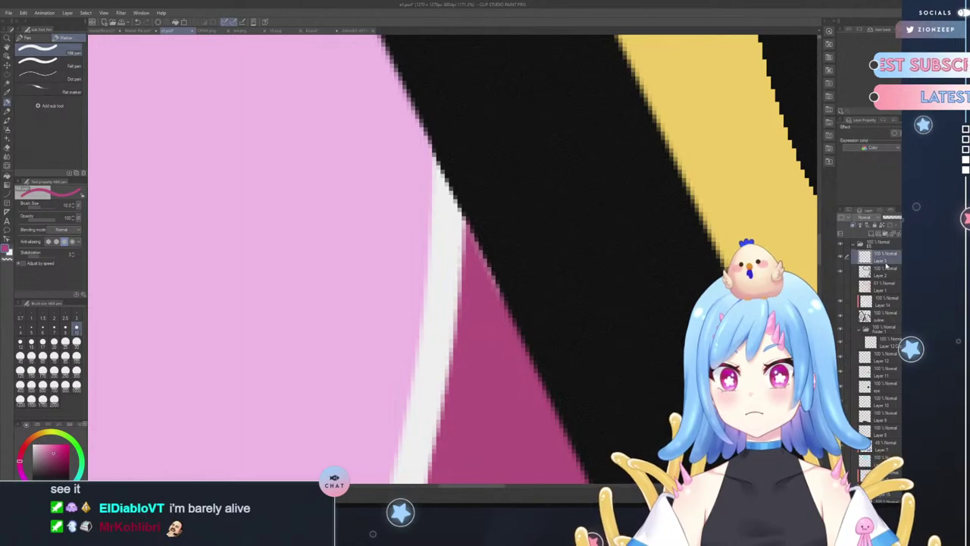
left_click(839, 271)
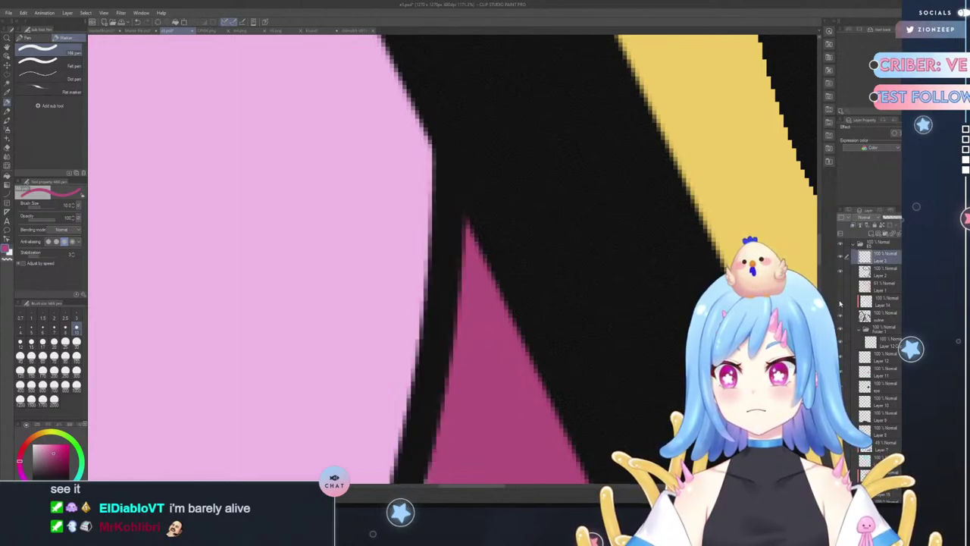
left_click(839, 270)
left_click(883, 301)
left_click(7, 147)
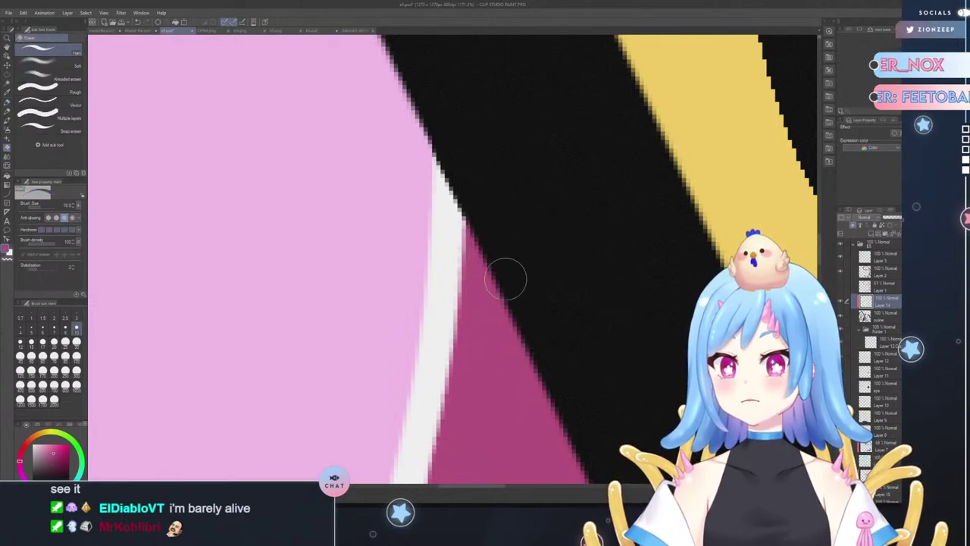
- Hide the white background layer behind the whole emote and save the transparent image as a PNG
left_click(7, 39)
left_click_drag(360, 167, 265, 180)
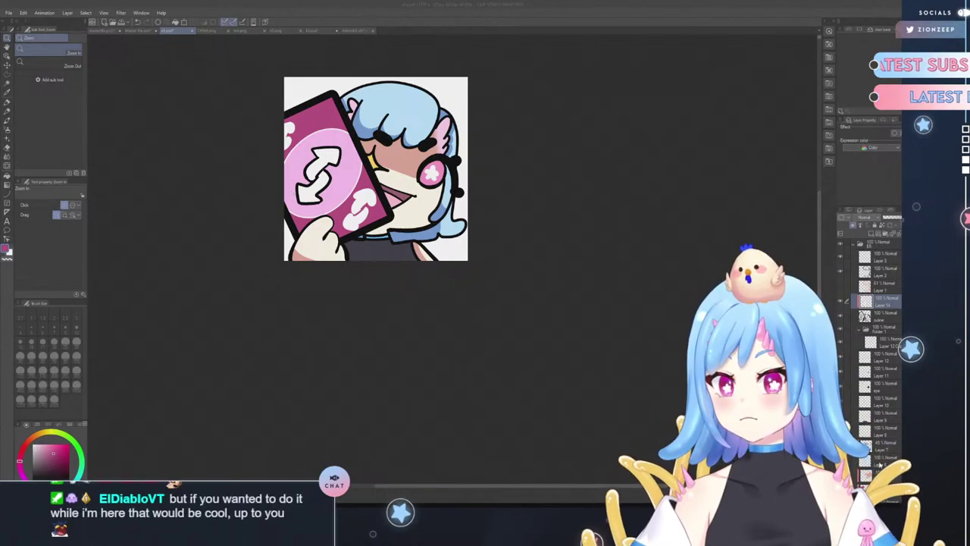
scroll(871, 318, "down", 3)
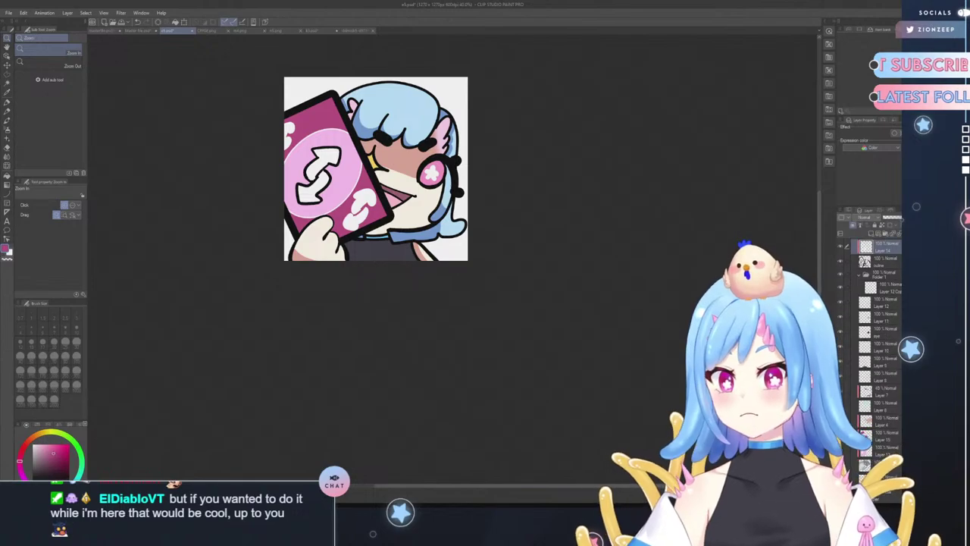
left_click(840, 495)
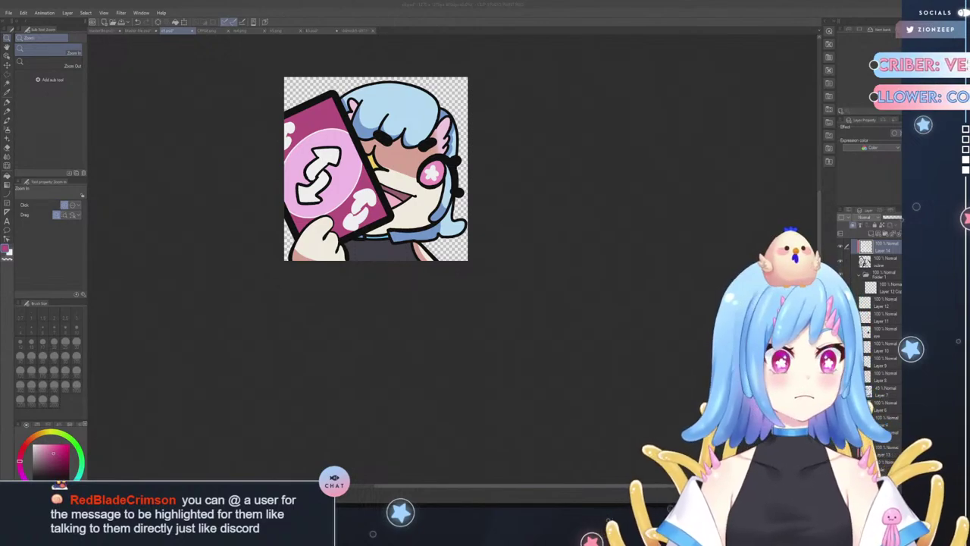
key("alt+Tab")
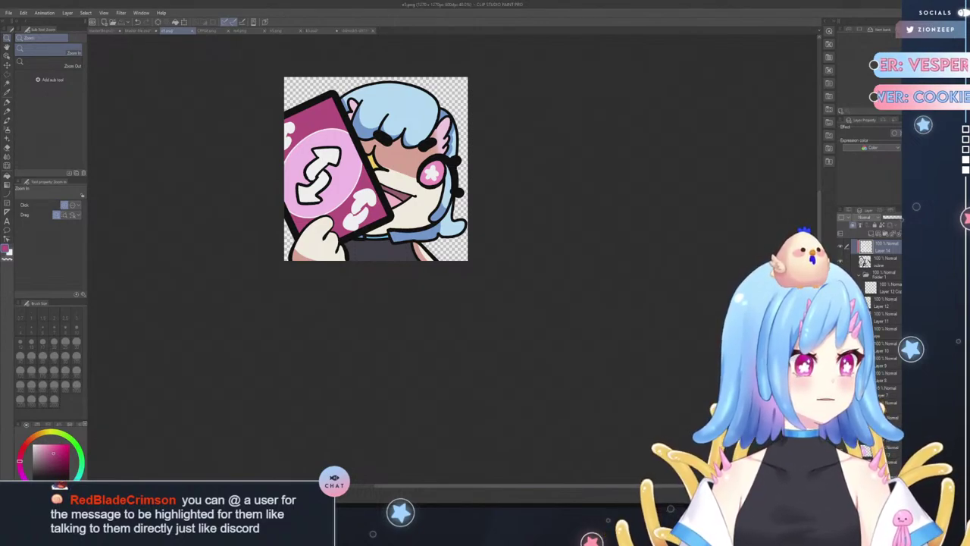
key("alt+Tab")
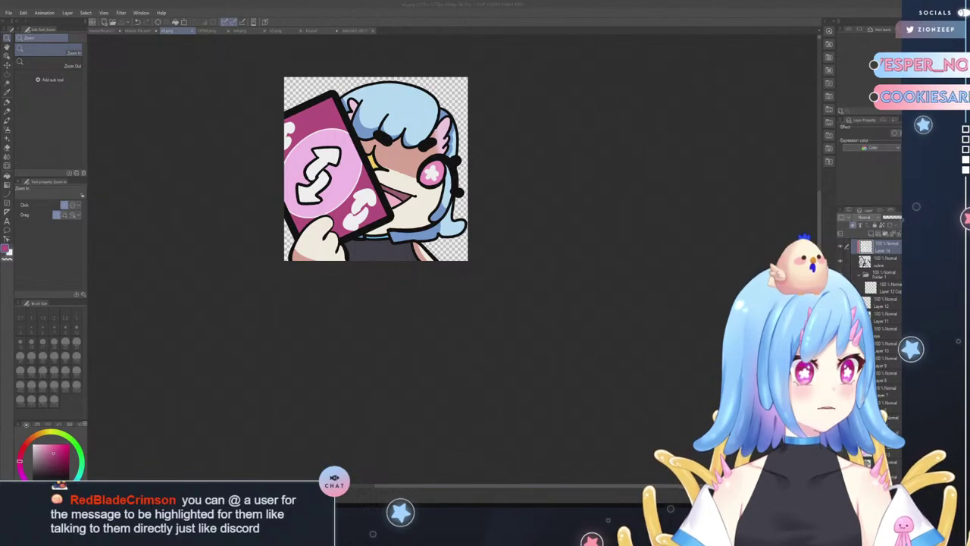
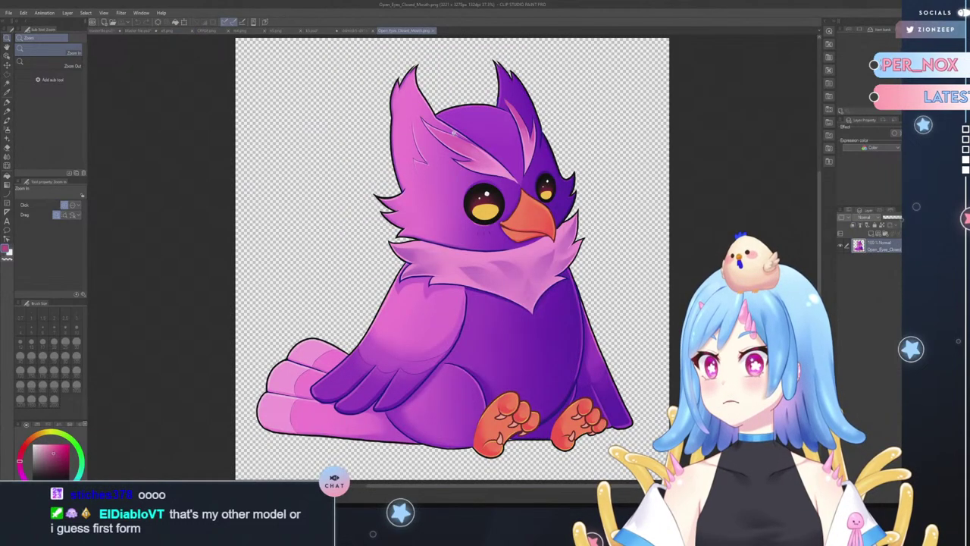
- Examine the purple owl image alongside the blue reverse card reference, and close the owl image
scroll(524, 214, "down", 2)
scroll(527, 163, "up", 2)
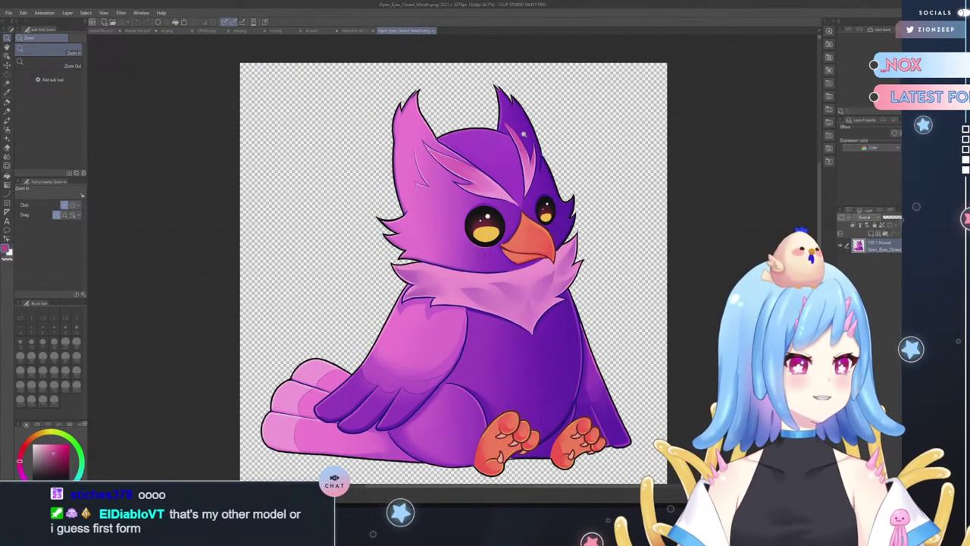
scroll(522, 133, "down", 1)
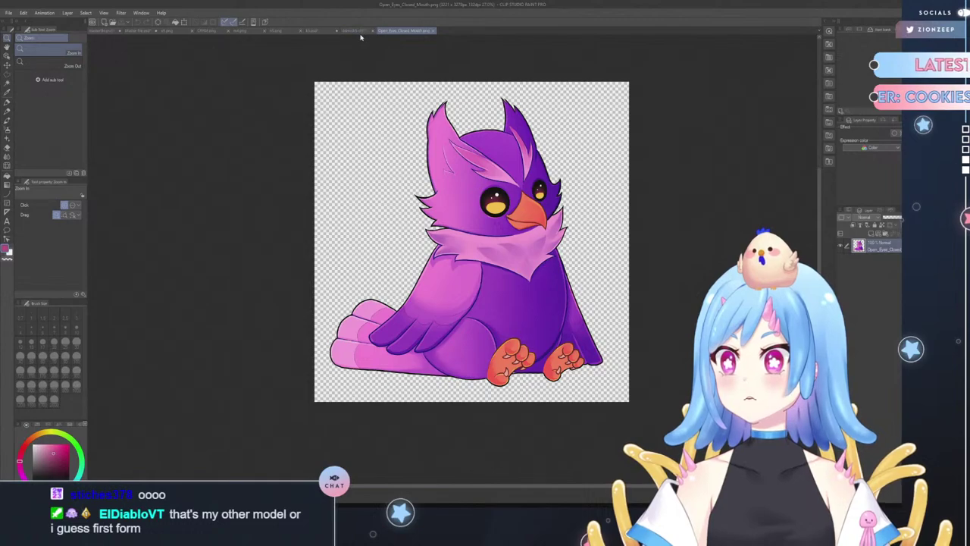
left_click(359, 33)
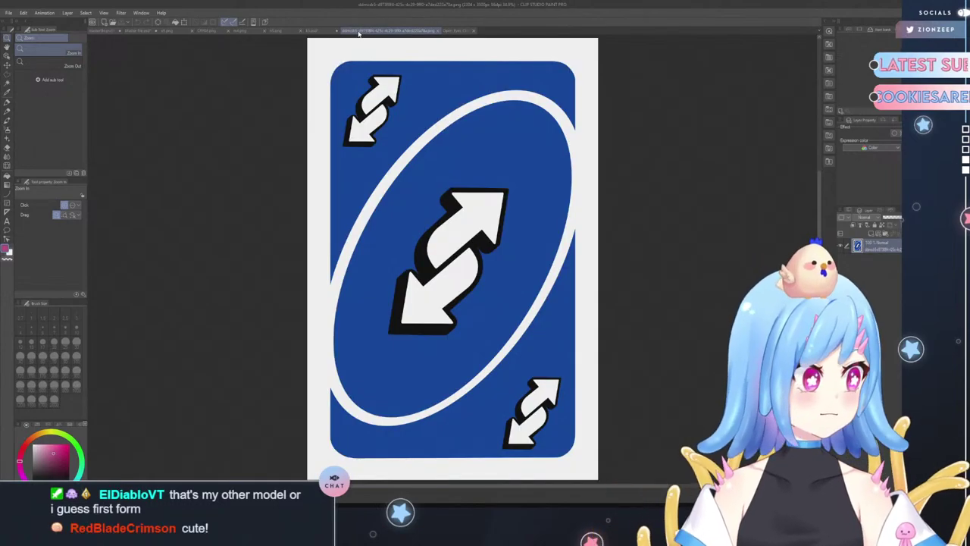
left_click(448, 33)
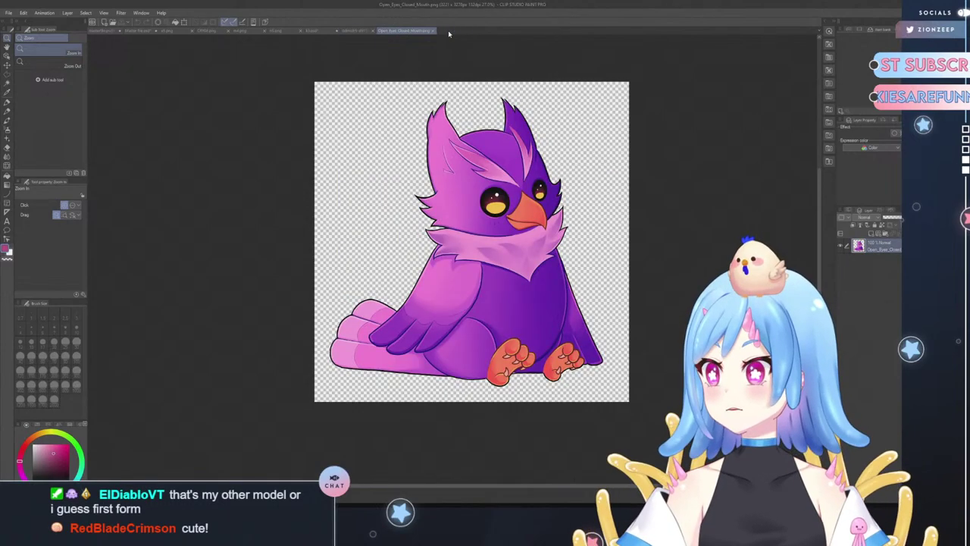
left_click(416, 32)
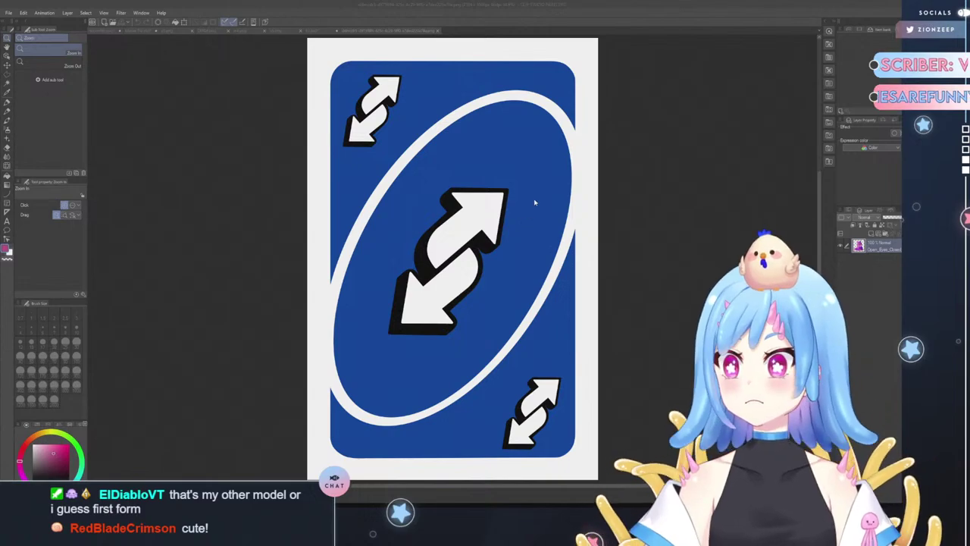
- Create a new blank 1000 x 1000 px illustration canvas and display it large enough for sketching
left_click(571, 174)
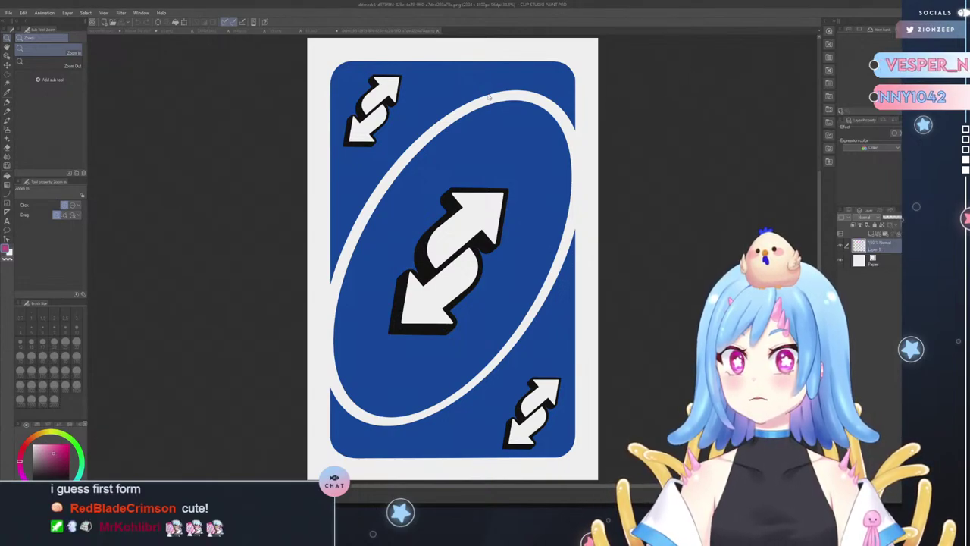
left_click(334, 33)
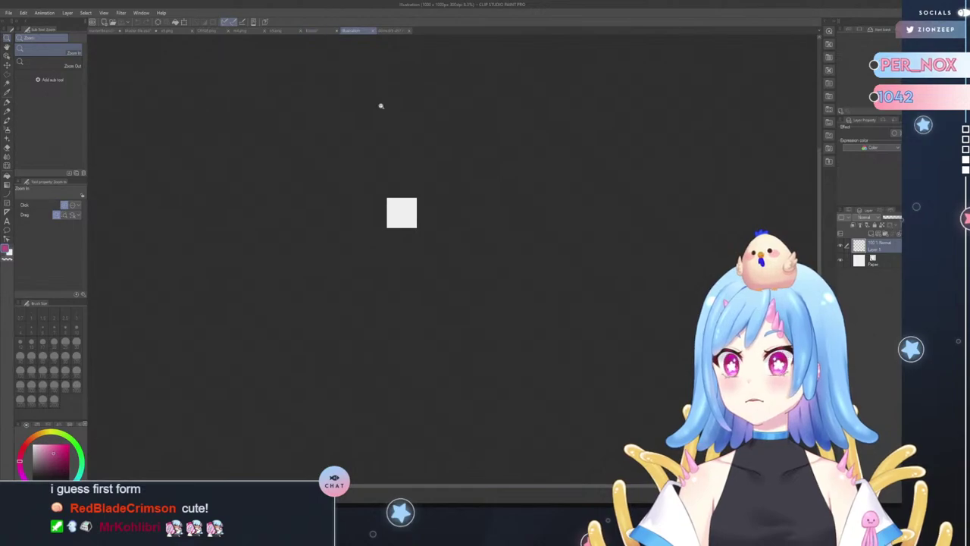
left_click(397, 190)
scroll(396, 188, "up", 3)
scroll(435, 326, "up", 1)
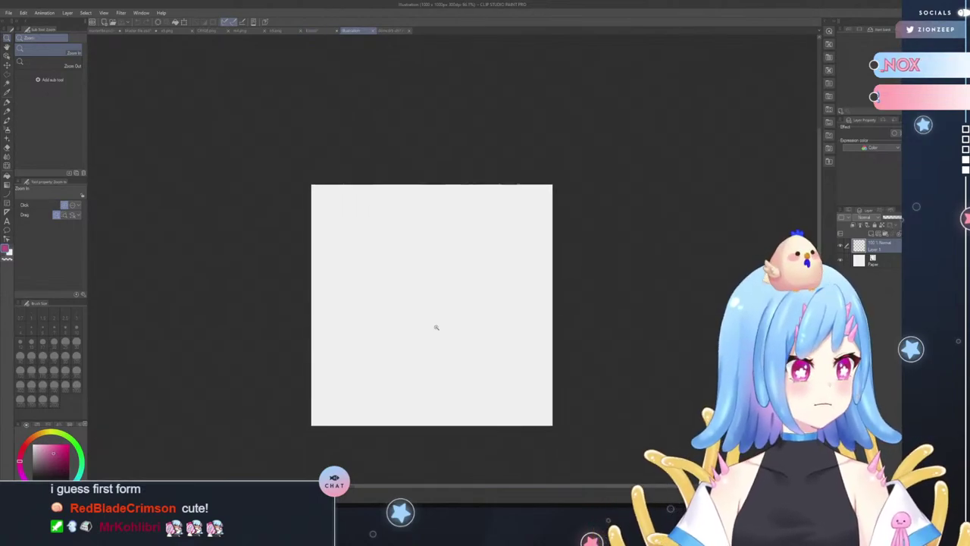
scroll(438, 314, "down", 1)
left_click(438, 313)
left_click(437, 304)
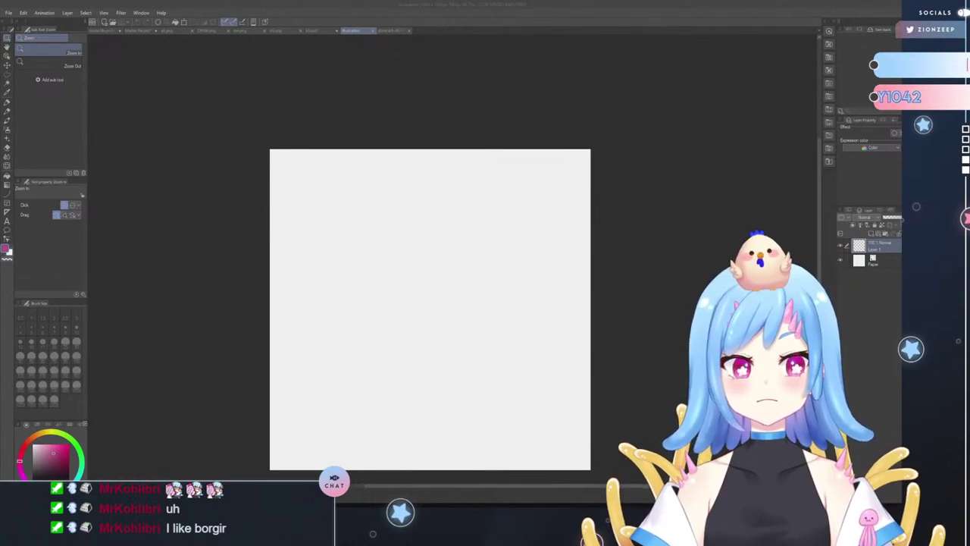
- Set the drawing color to dark purple, choose the Mechanical pencil, and try it with a scribble that is undone
left_click(29, 483)
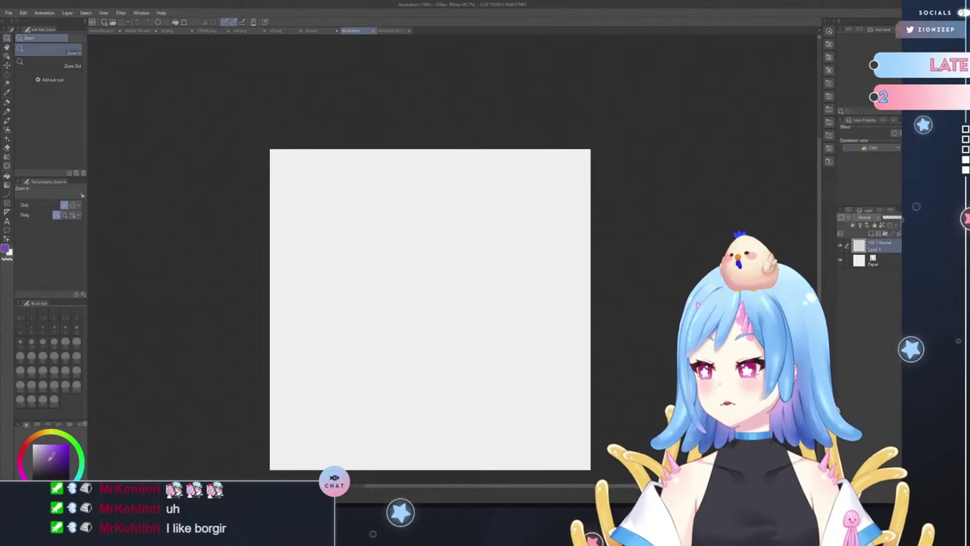
left_click(8, 104)
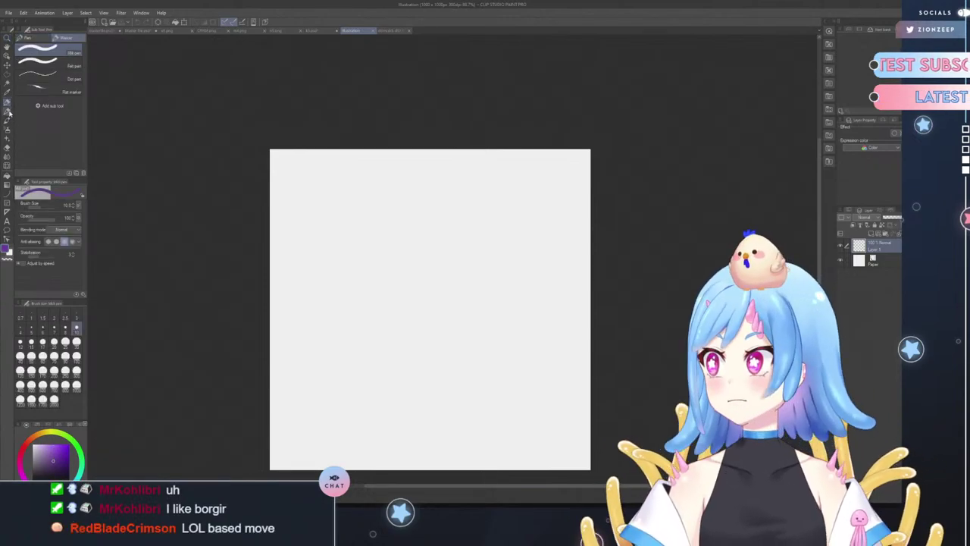
left_click(7, 114)
mouse_move(334, 281)
left_mouse_down()
mouse_move(379, 354)
mouse_move(461, 315)
left_mouse_up()
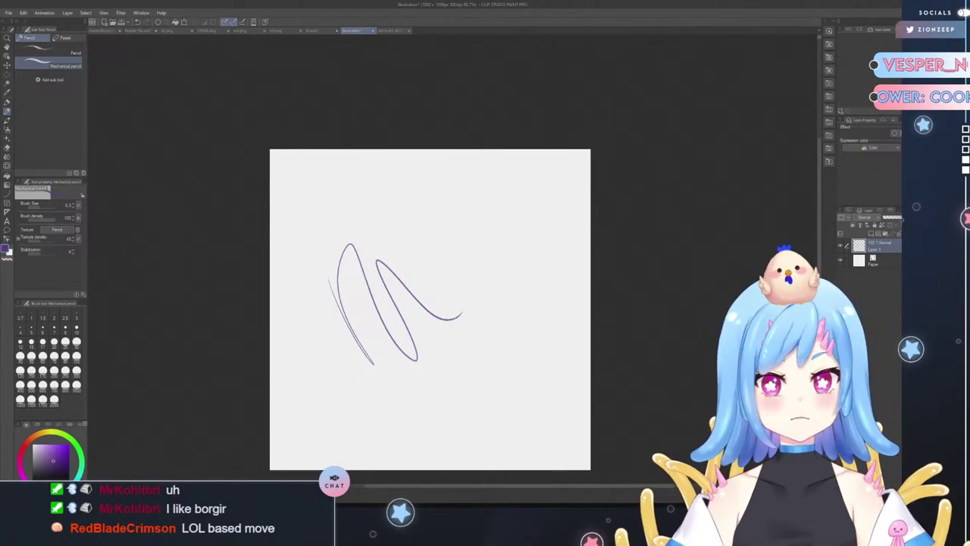
key("ctrl+z")
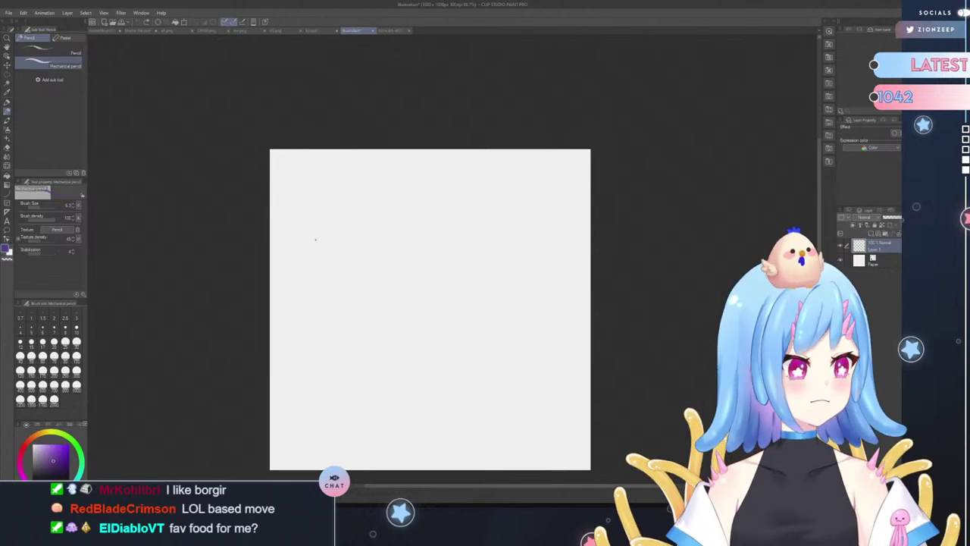
- Sketch a small curly-haired smiling figure with a body and legs in the upper-left part of the canvas
mouse_move(308, 198)
left_mouse_down()
mouse_move(322, 197)
mouse_move(314, 209)
left_mouse_up()
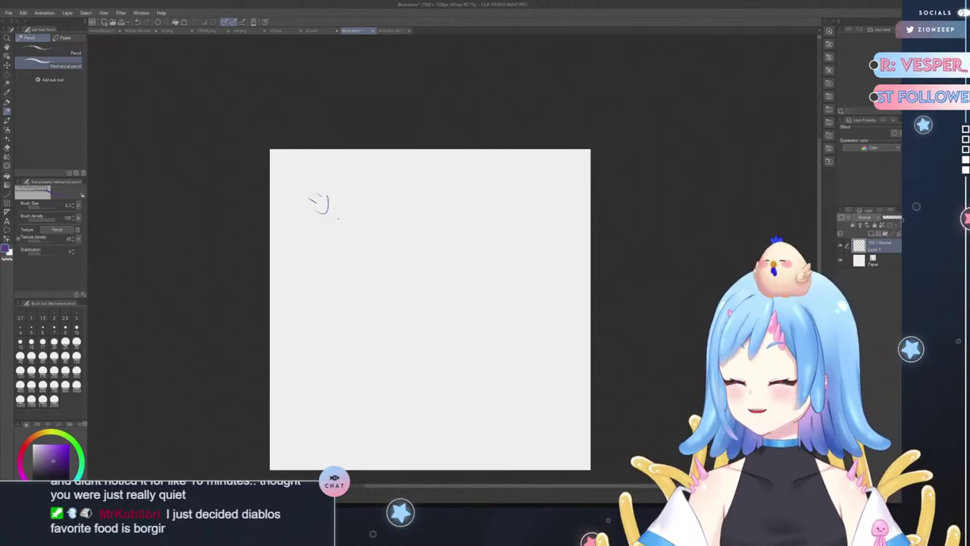
key("ctrl+z")
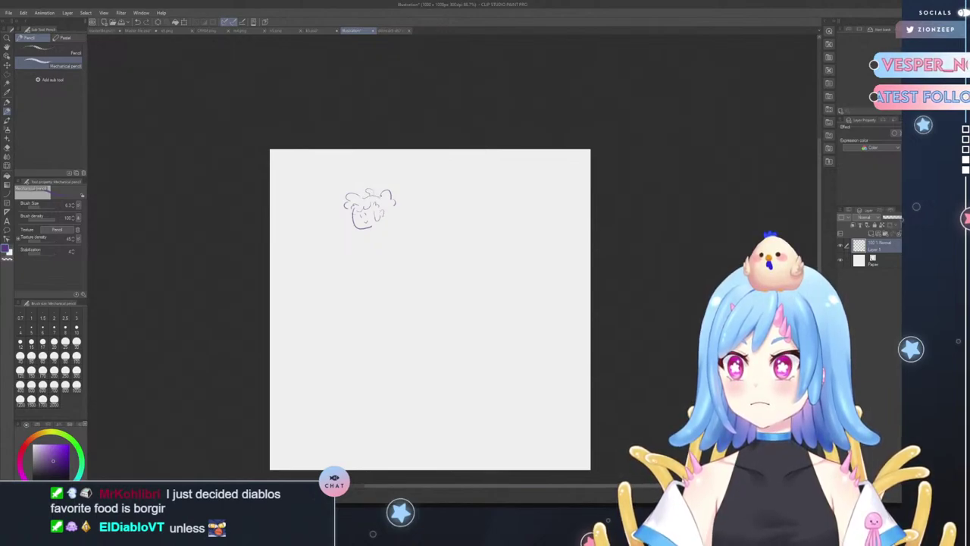
key("ctrl+z")
left_click_drag(361, 196, 385, 196)
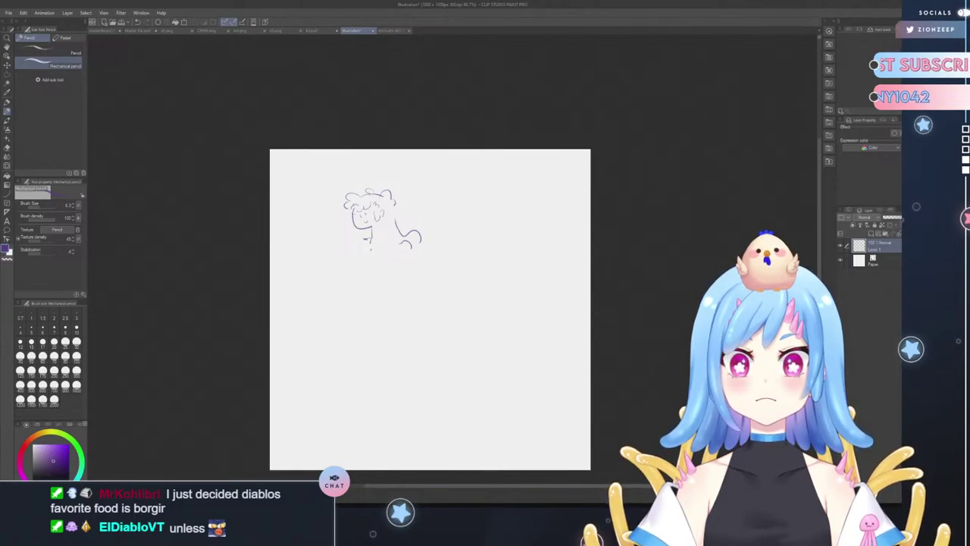
left_click_drag(401, 236, 405, 244)
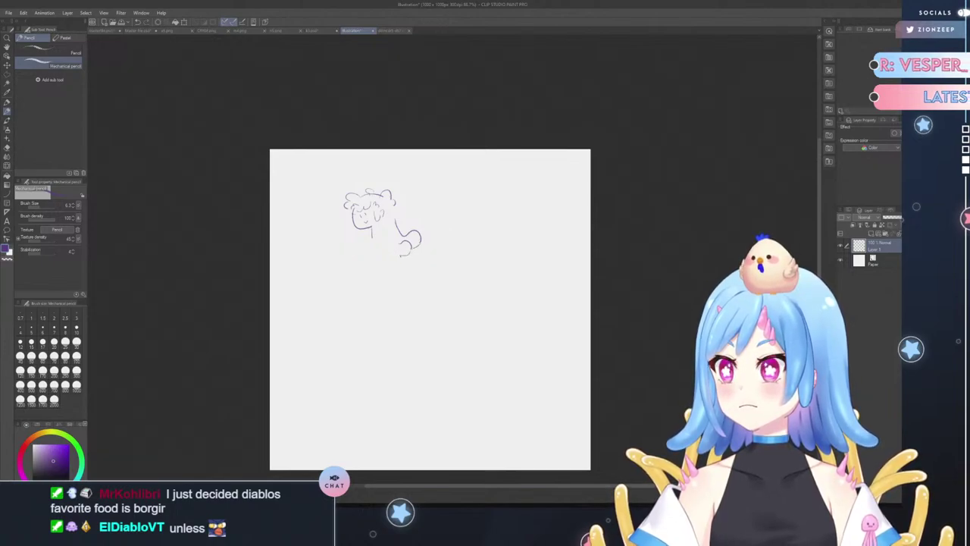
left_click_drag(400, 258, 390, 287)
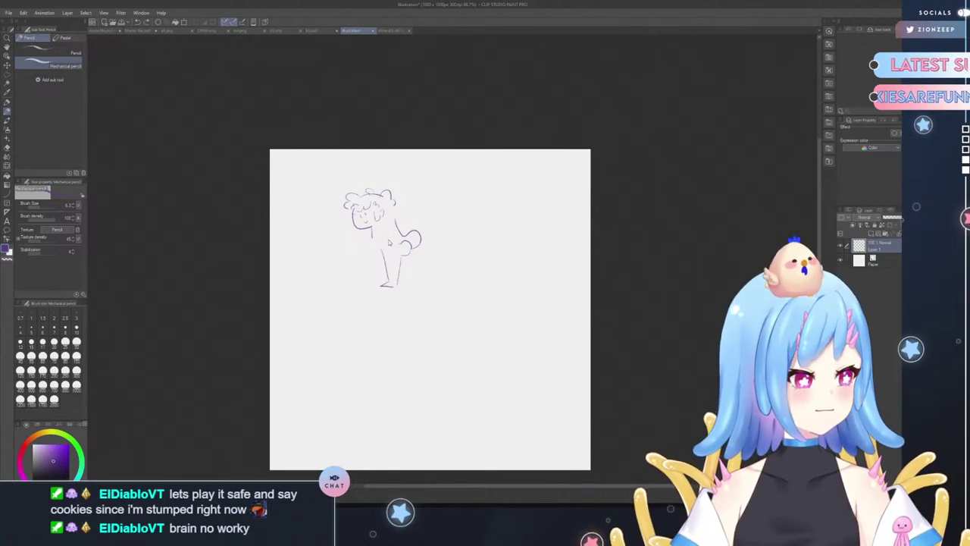
- Undo the small curly-haired figure sketch stroke by stroke until the canvas is blank
key("ctrl+z")
key("ctrl+z")
key("ctrl+z")
key("ctrl+z")
key("ctrl+z")
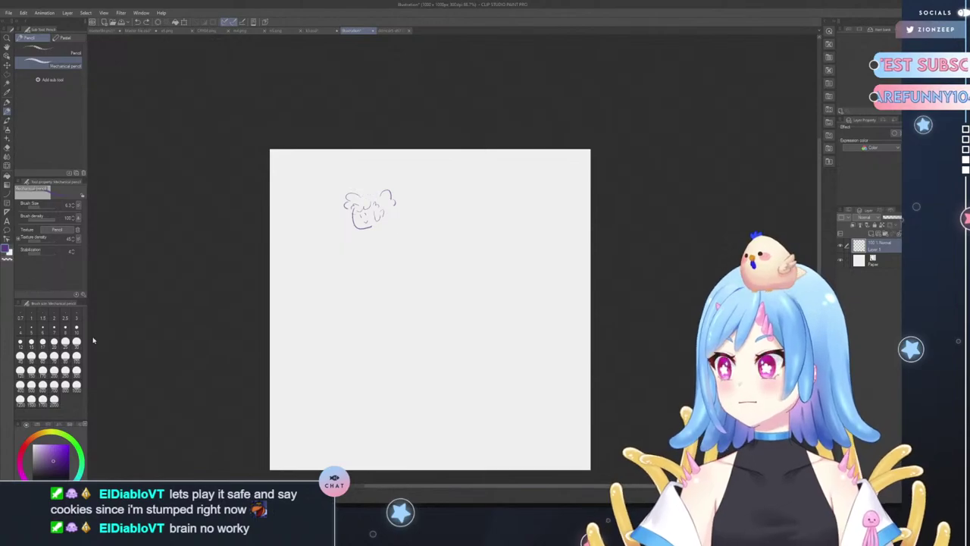
key("ctrl+z")
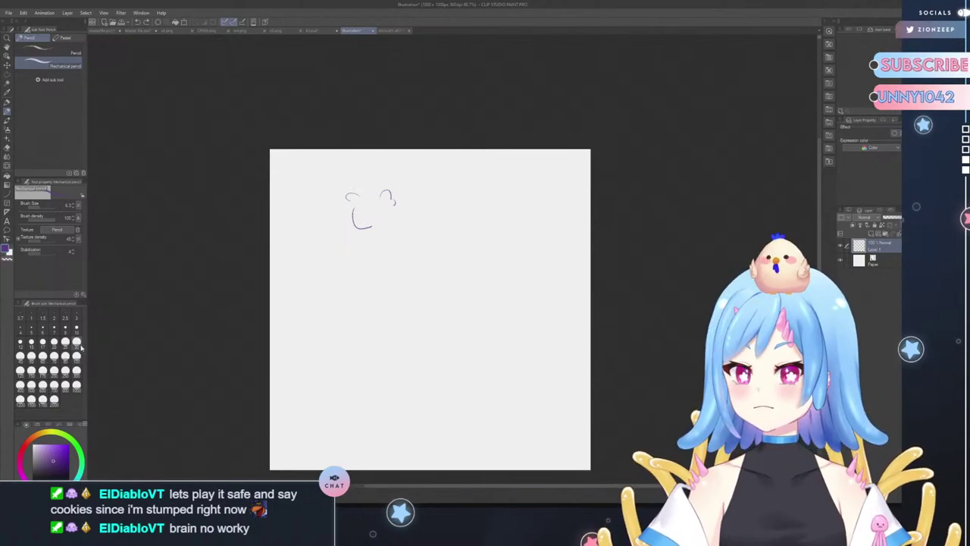
key("ctrl+z")
key("ctrl+z")
key("ctrl+z")
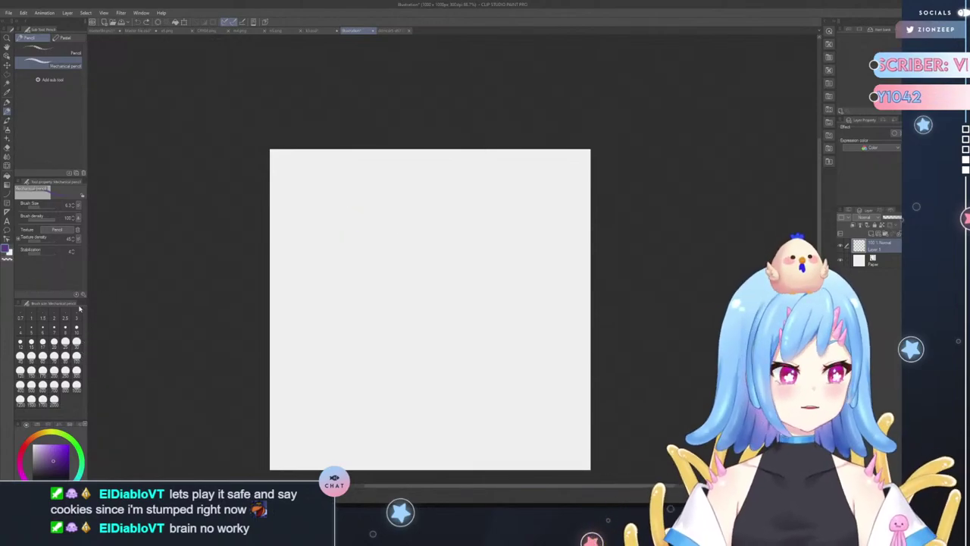
- Set the Mechanical pencil's brush size to 70 and try it with a curved stroke that is undone
left_click(42, 370)
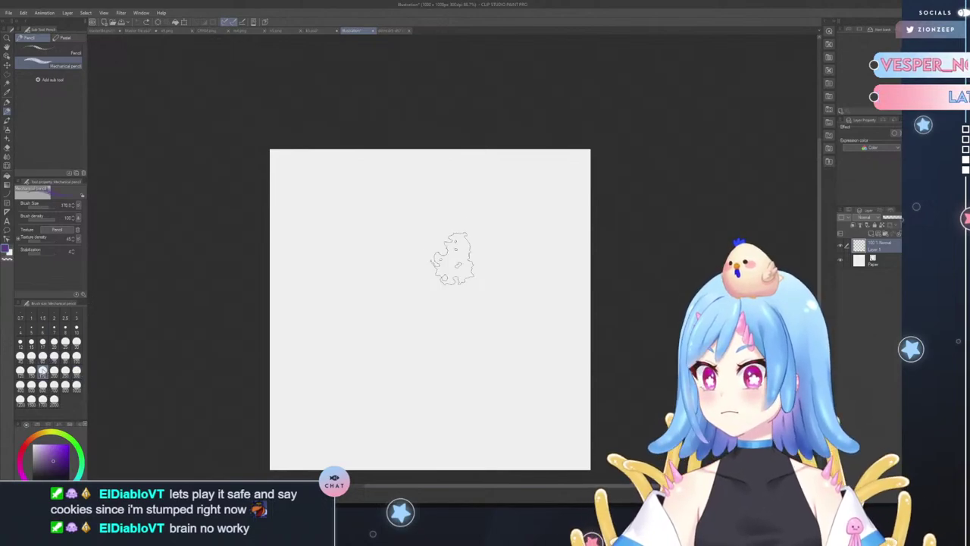
left_click(54, 356)
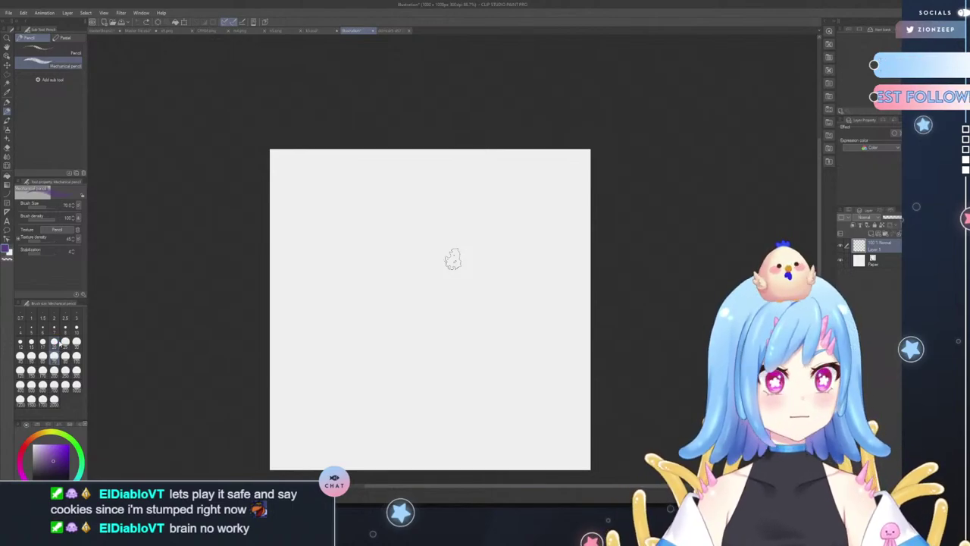
mouse_move(376, 217)
left_mouse_down()
mouse_move(358, 244)
mouse_move(355, 287)
left_mouse_up()
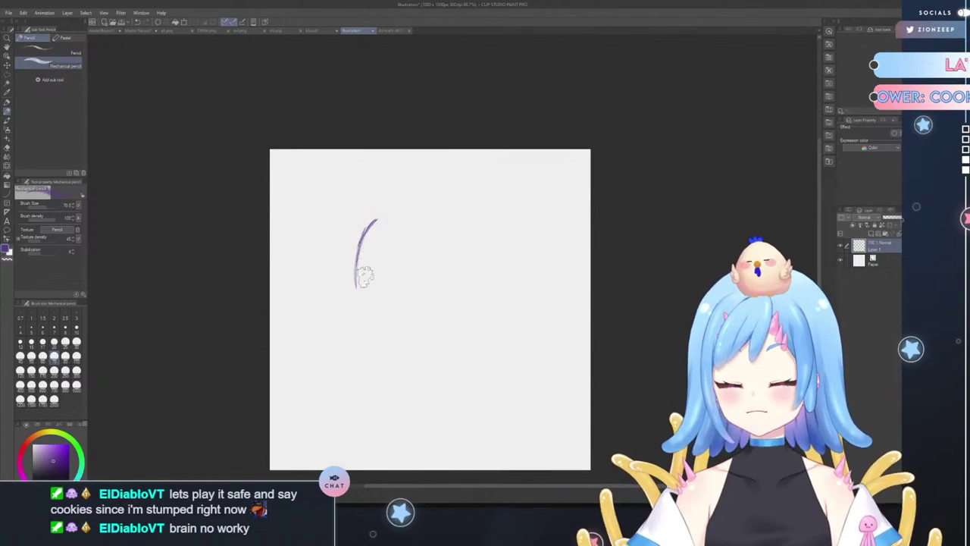
key("ctrl+z")
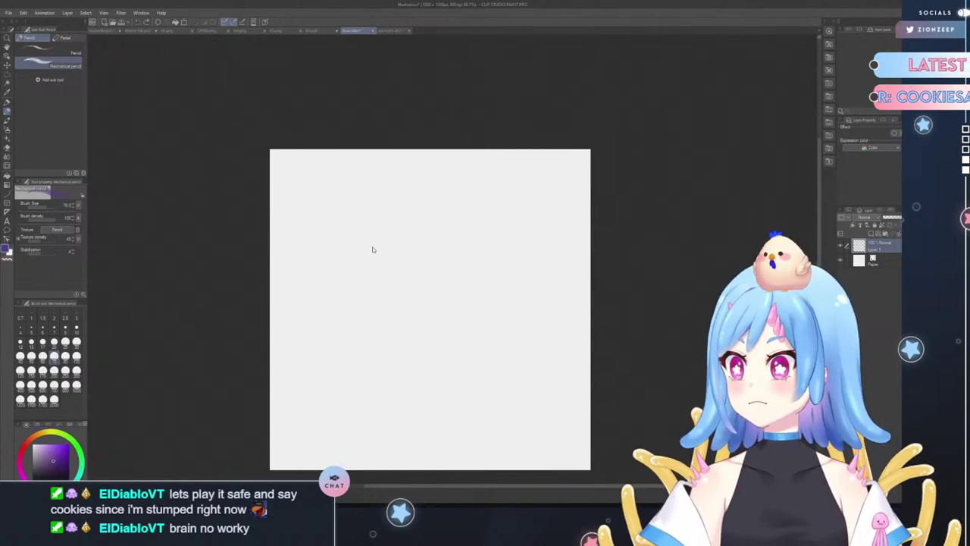
mouse_move(374, 225)
left_mouse_down()
mouse_move(328, 286)
mouse_move(363, 369)
mouse_move(340, 275)
mouse_move(392, 232)
left_mouse_up()
key("ctrl+z")
key("ctrl+z")
key("ctrl+z")
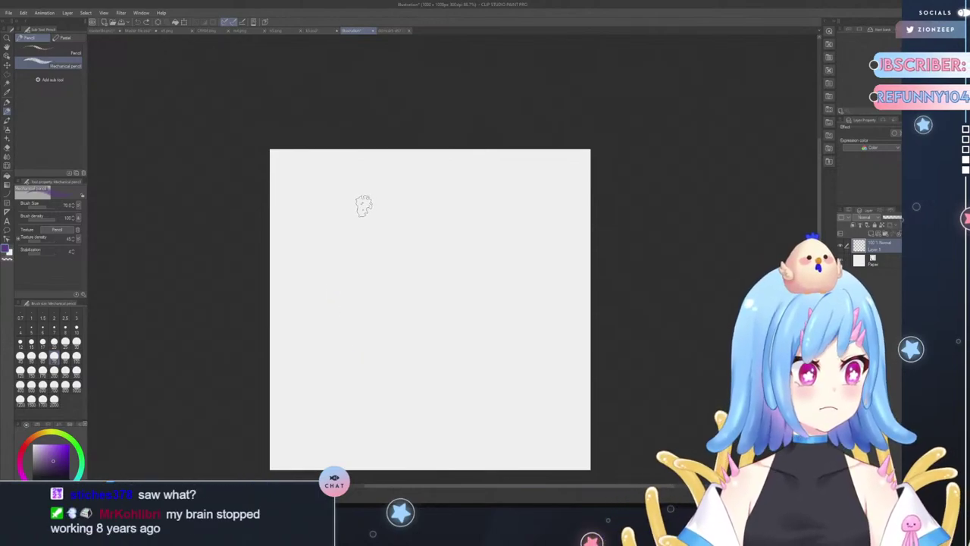
- Set the Mechanical pencil's brush size to 25 and sketch a large circle with a short arc above it
left_click(66, 341)
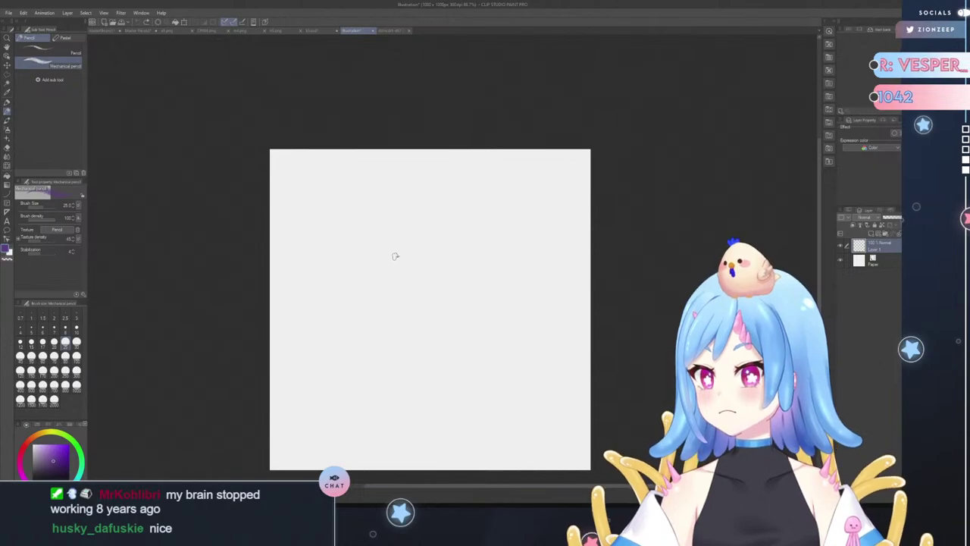
mouse_move(399, 257)
left_mouse_down()
mouse_move(363, 388)
mouse_move(401, 407)
mouse_move(441, 404)
mouse_move(494, 362)
mouse_move(497, 325)
mouse_move(473, 270)
mouse_move(429, 252)
mouse_move(471, 277)
mouse_move(497, 332)
left_mouse_up()
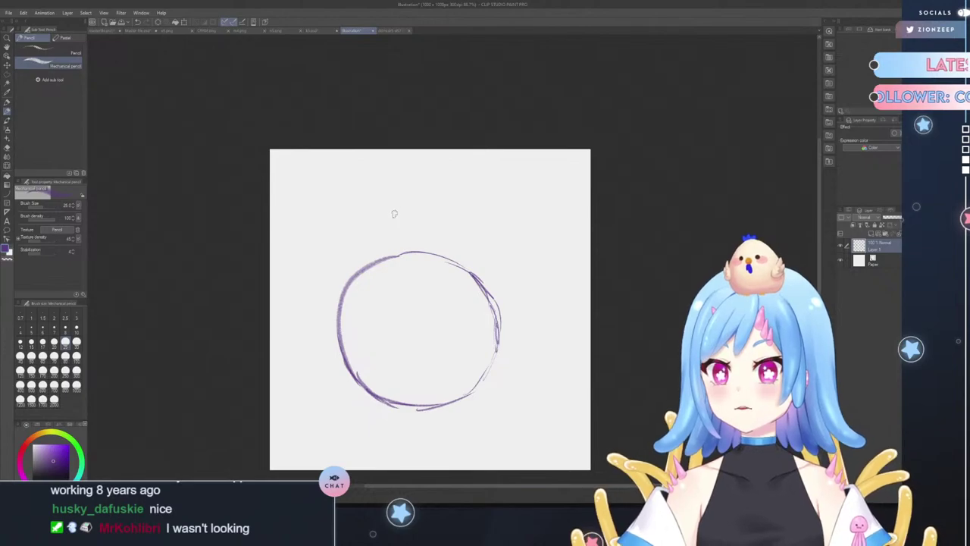
mouse_move(393, 213)
left_mouse_down()
mouse_move(422, 204)
mouse_move(452, 218)
left_mouse_up()
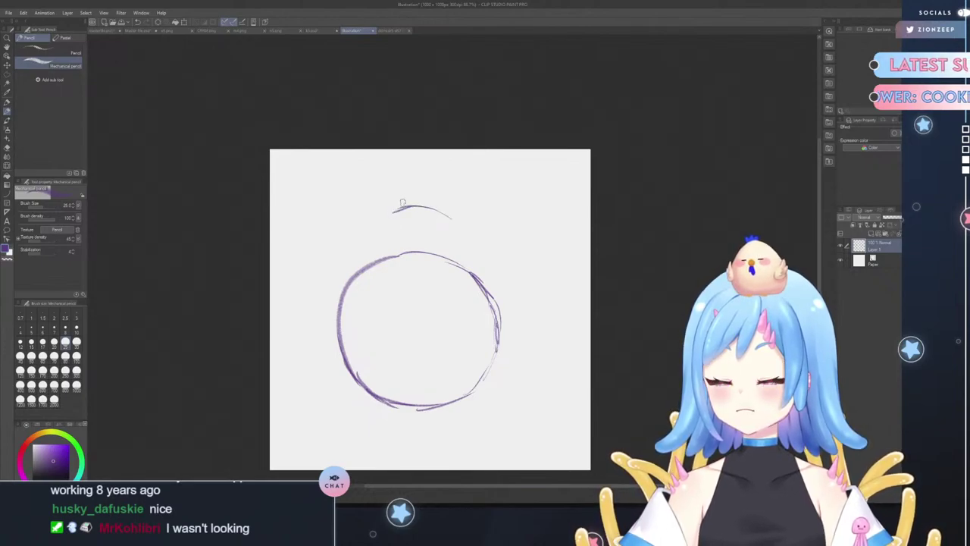
- Undo the circle and arc sketch stroke by stroke until the canvas is blank
key("ctrl+z")
key("ctrl+z")
key("ctrl+z")
key("ctrl+z")
key("ctrl+z")
key("ctrl+z")
key("ctrl+z")
key("ctrl+z")
key("ctrl+z")
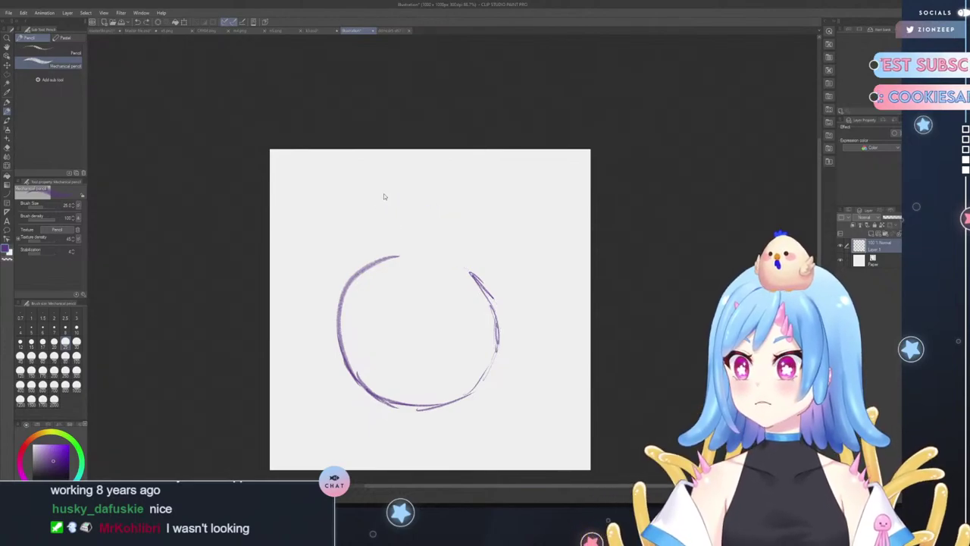
key("ctrl+z")
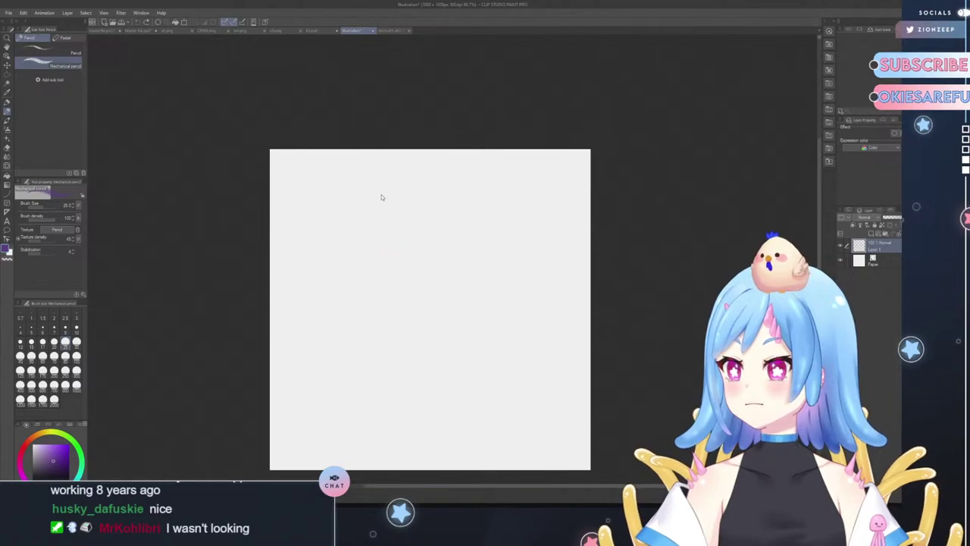
- Sketch a tall rounded bird body with three looped feathers on its right side, small feet, and a curved line inside
mouse_move(361, 226)
left_mouse_down()
mouse_move(362, 249)
mouse_move(404, 188)
mouse_move(449, 194)
mouse_move(472, 221)
mouse_move(477, 302)
mouse_move(464, 237)
mouse_move(384, 213)
left_mouse_up()
mouse_move(357, 258)
left_mouse_down()
mouse_move(370, 353)
mouse_move(393, 389)
mouse_move(427, 396)
left_mouse_up()
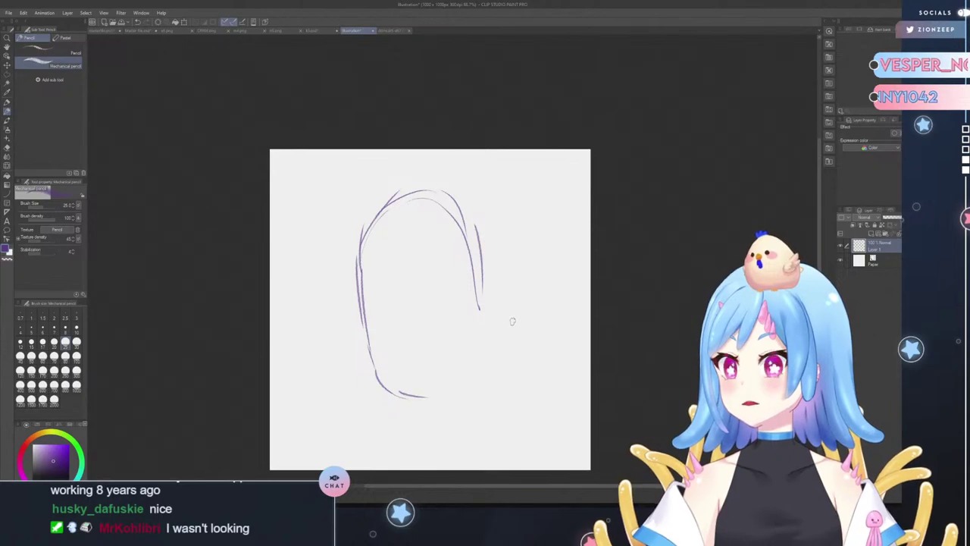
mouse_move(475, 286)
left_mouse_down()
mouse_move(492, 253)
mouse_move(494, 296)
mouse_move(496, 284)
mouse_move(509, 287)
mouse_move(501, 303)
mouse_move(520, 297)
mouse_move(506, 316)
left_mouse_up()
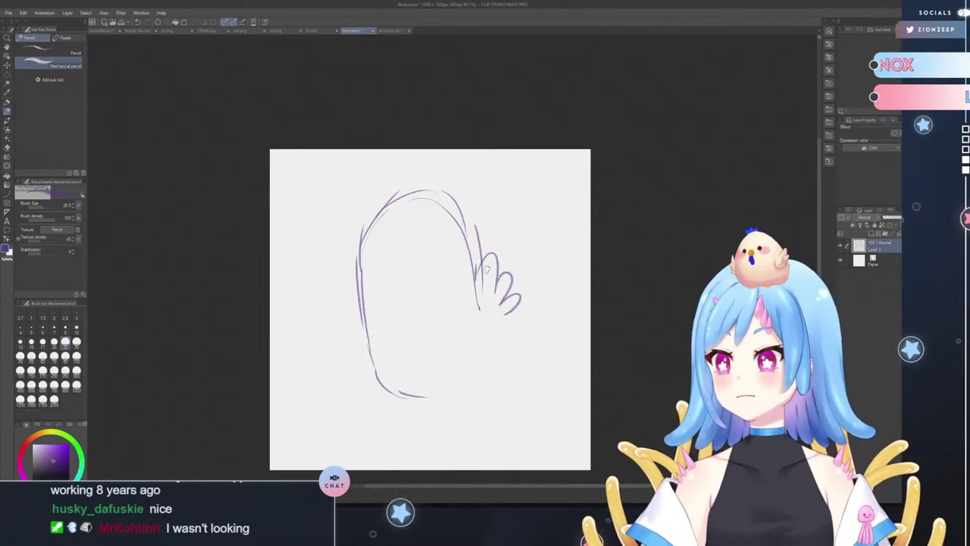
left_click_drag(470, 260, 494, 327)
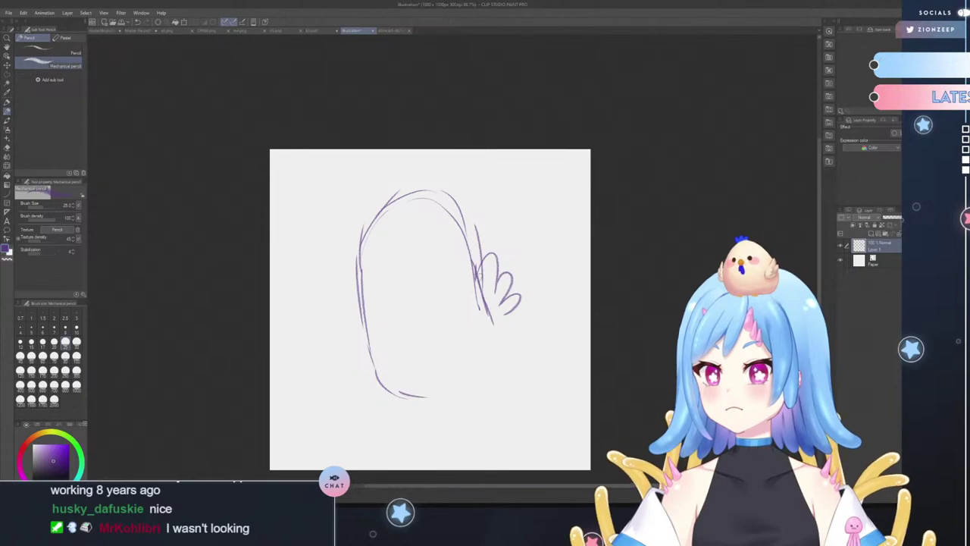
mouse_move(470, 258)
left_mouse_down()
mouse_move(494, 339)
mouse_move(490, 368)
mouse_move(440, 403)
left_mouse_up()
left_click_drag(383, 386, 376, 393)
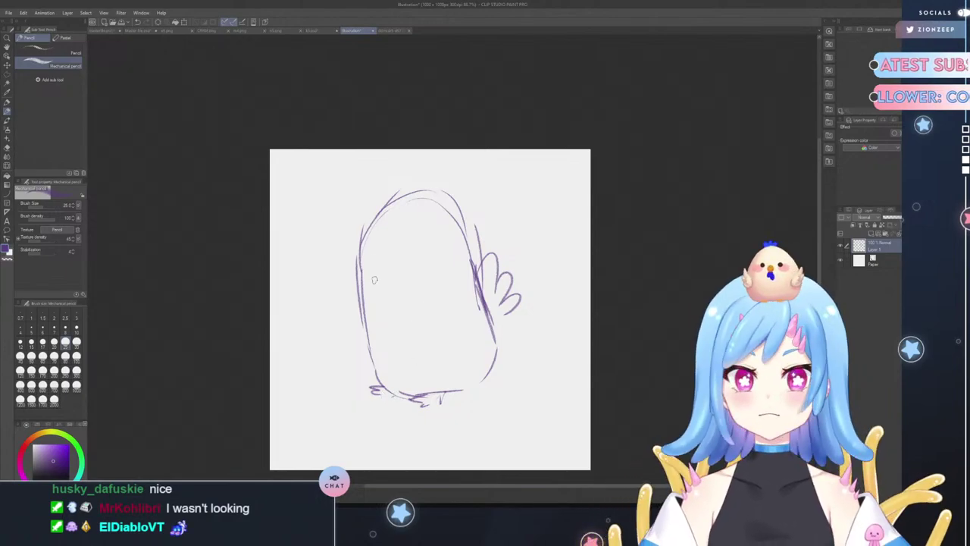
left_click_drag(386, 261, 380, 283)
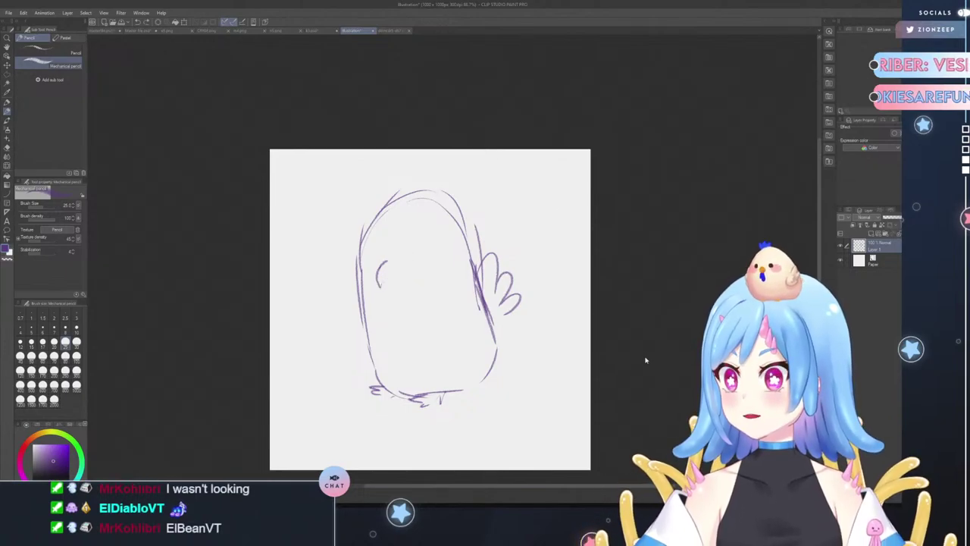
- Undo the whole bird body sketch, including its feathers and feet, until the canvas is blank
key("ctrl+z")
key("ctrl+z")
key("ctrl+z")
key("ctrl+z")
key("ctrl+z")
key("ctrl+z")
key("ctrl+z")
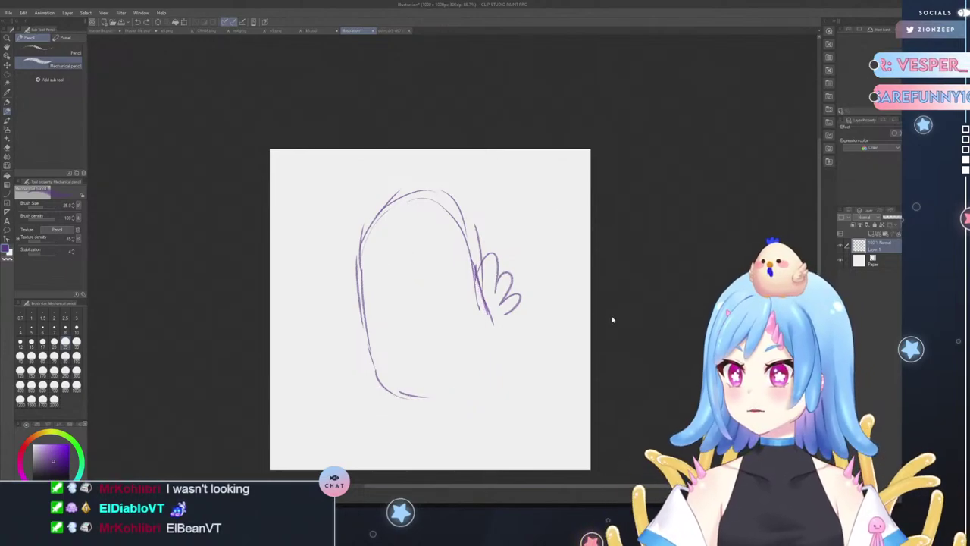
key("ctrl+z")
key("ctrl+z")
key("ctrl+z")
key("ctrl+z")
key("ctrl+z")
key("ctrl+z")
key("ctrl+z")
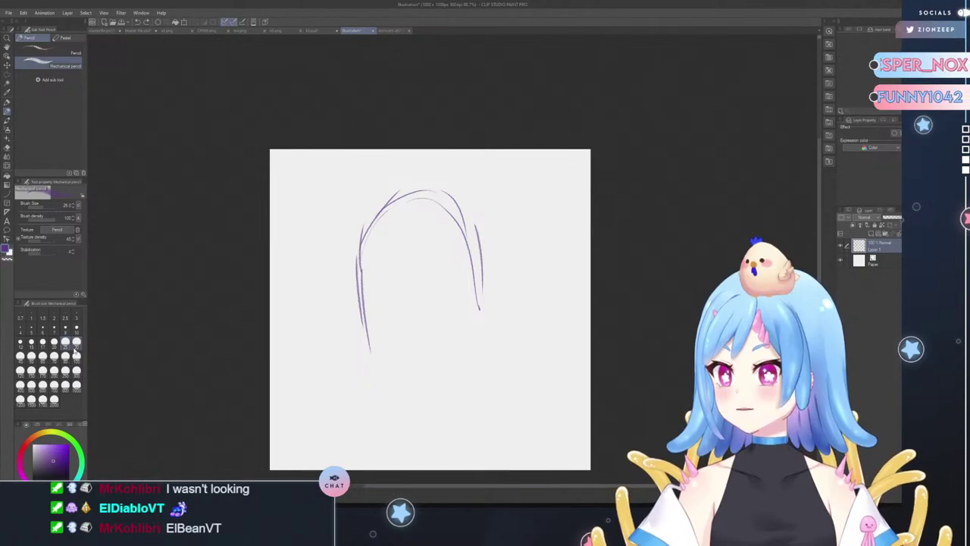
key("ctrl+z")
key("ctrl+z")
key("ctrl+z")
key("ctrl+z")
key("ctrl+z")
key("ctrl+z")
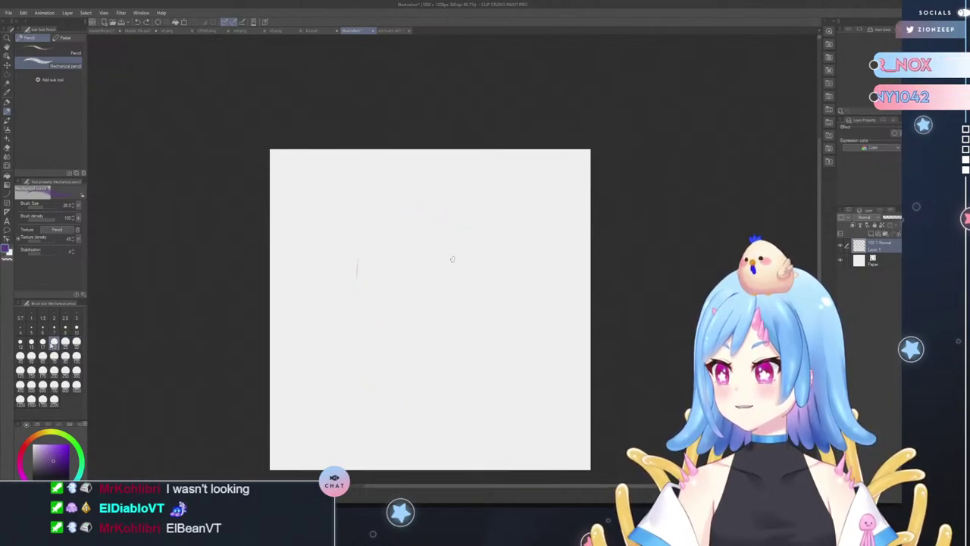
key("ctrl+z")
- Set a brighter purple, brush size 20 and stabilization 21, and try curved strokes and a tall oval outline, undoing each attempt
left_click_drag(60, 461, 56, 450)
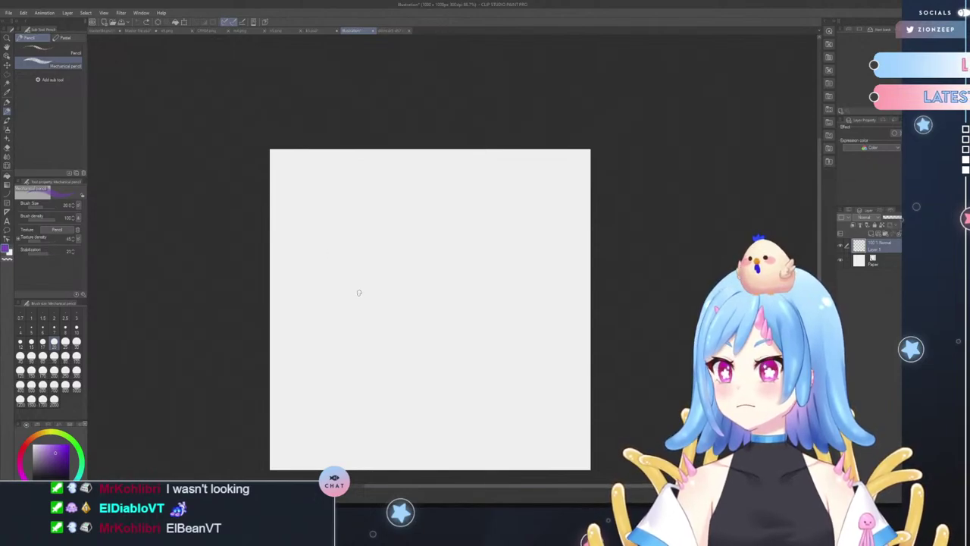
mouse_move(359, 292)
left_mouse_down()
mouse_move(364, 212)
mouse_move(453, 193)
mouse_move(467, 285)
left_mouse_up()
key("ctrl+z")
mouse_move(356, 313)
left_mouse_down()
mouse_move(354, 272)
mouse_move(478, 190)
mouse_move(506, 307)
mouse_move(466, 217)
mouse_move(384, 178)
mouse_move(333, 297)
mouse_move(378, 394)
mouse_move(441, 371)
left_mouse_up()
key("ctrl+z")
key("ctrl+z")
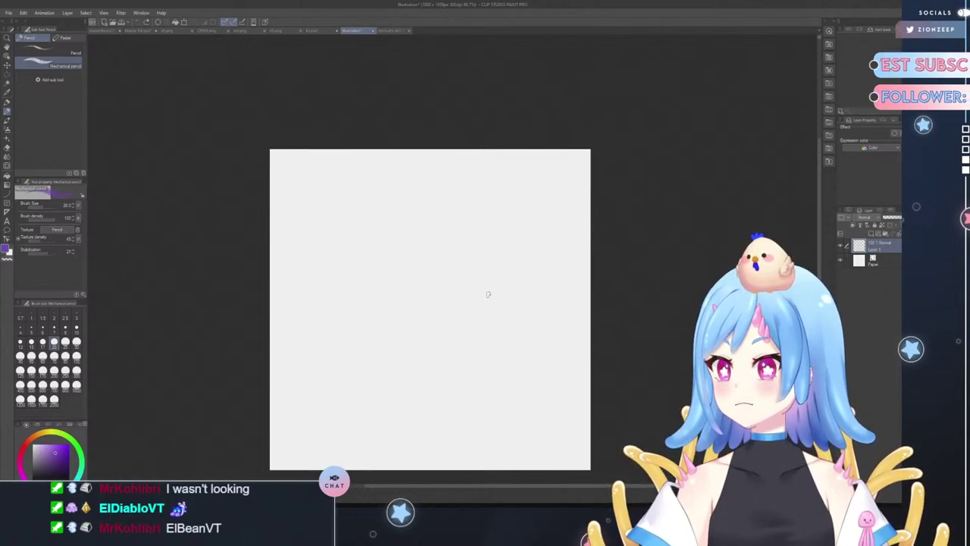
mouse_move(488, 294)
left_mouse_down()
mouse_move(479, 220)
mouse_move(408, 188)
mouse_move(337, 258)
mouse_move(372, 379)
mouse_move(426, 401)
mouse_move(470, 311)
left_mouse_up()
key("ctrl+z")
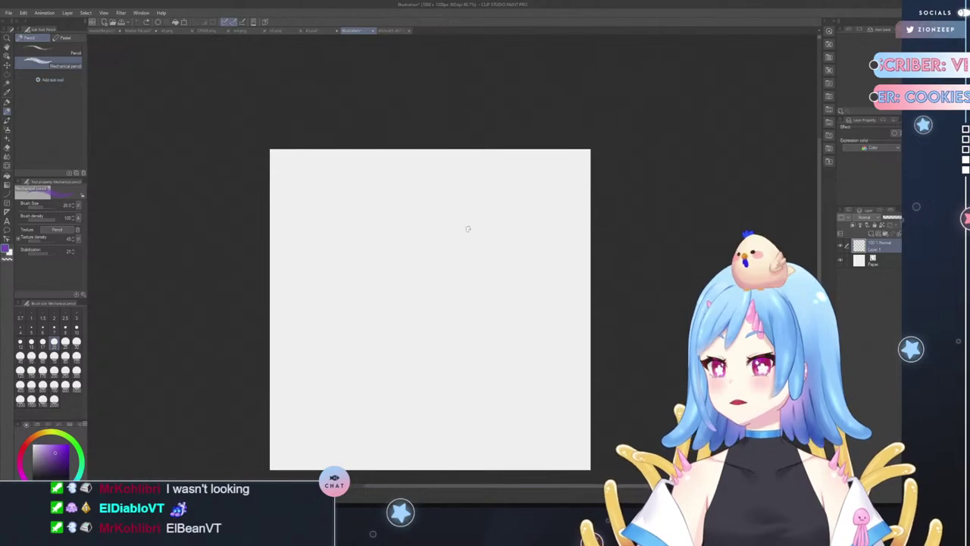
mouse_move(489, 258)
left_mouse_down()
mouse_move(479, 202)
mouse_move(425, 170)
mouse_move(361, 214)
mouse_move(362, 309)
mouse_move(390, 373)
mouse_move(451, 378)
mouse_move(485, 329)
mouse_move(489, 235)
left_mouse_up()
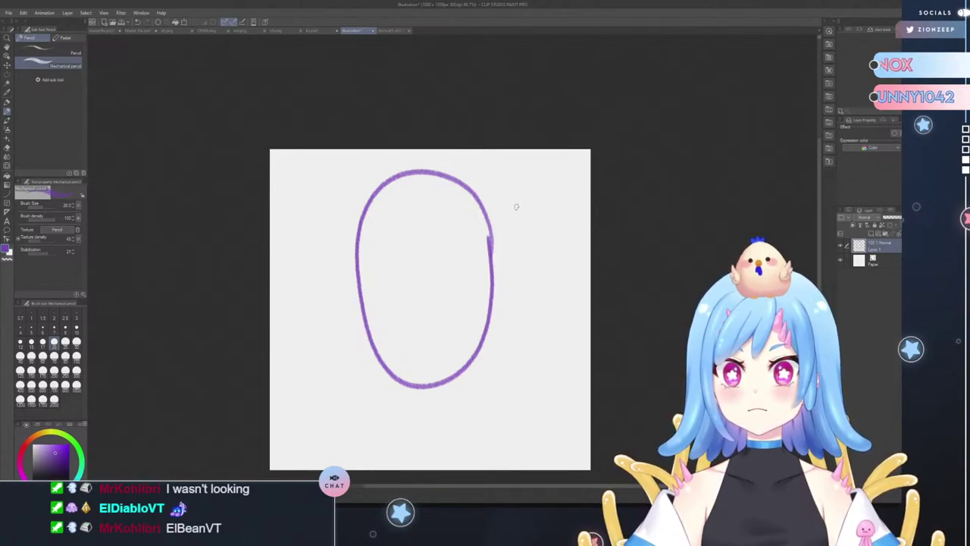
key("ctrl+z")
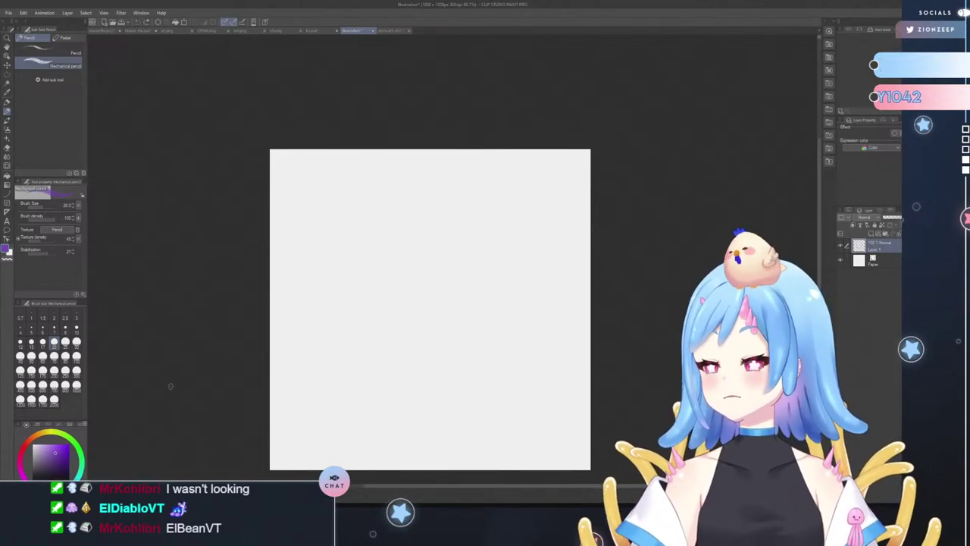
- Set the Mechanical pencil's brush size to 300 and paint a solid tall oval in the middle of the canvas
left_click(77, 369)
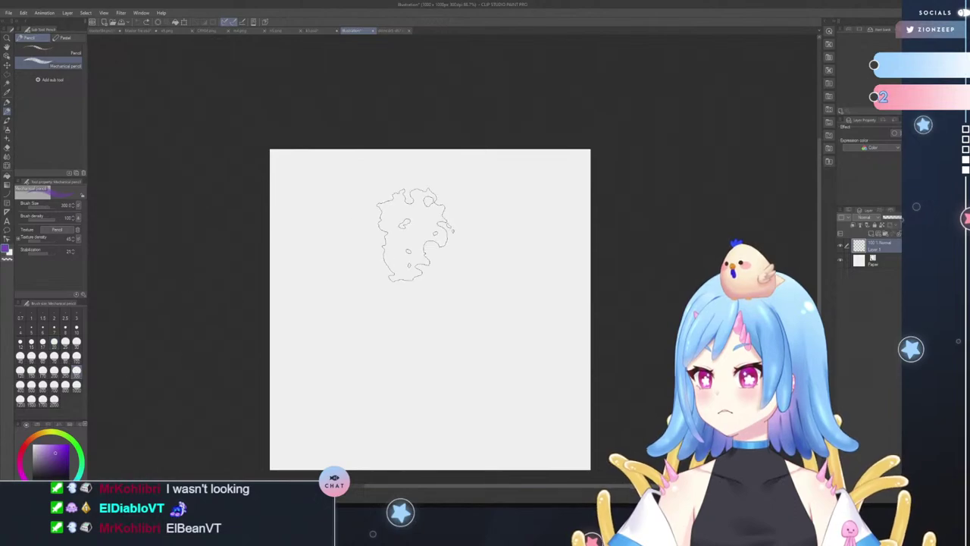
mouse_move(425, 230)
left_mouse_down()
mouse_move(428, 278)
mouse_move(426, 243)
mouse_move(436, 310)
mouse_move(420, 264)
mouse_move(442, 264)
mouse_move(416, 318)
mouse_move(440, 239)
mouse_move(427, 325)
mouse_move(444, 243)
mouse_move(424, 332)
mouse_move(445, 247)
mouse_move(421, 355)
mouse_move(439, 235)
mouse_move(424, 345)
mouse_move(447, 245)
mouse_move(417, 337)
mouse_move(464, 275)
mouse_move(401, 267)
mouse_move(464, 323)
mouse_move(401, 242)
mouse_move(445, 353)
mouse_move(424, 232)
mouse_move(434, 370)
mouse_move(449, 237)
mouse_move(420, 344)
mouse_move(468, 292)
mouse_move(421, 245)
left_mouse_up()
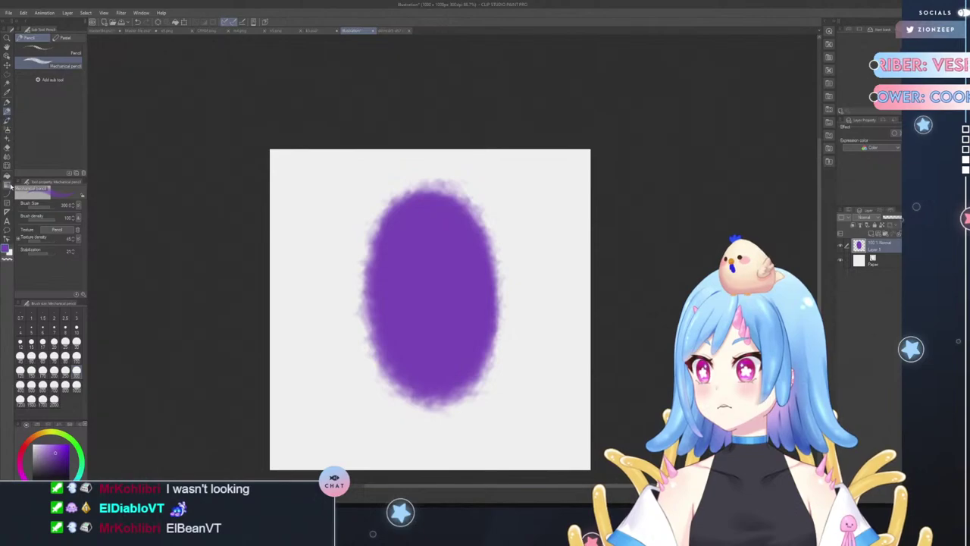
- Try thin outlines with the Ellipse tool, undoing them together with the painted oval
left_click(9, 194)
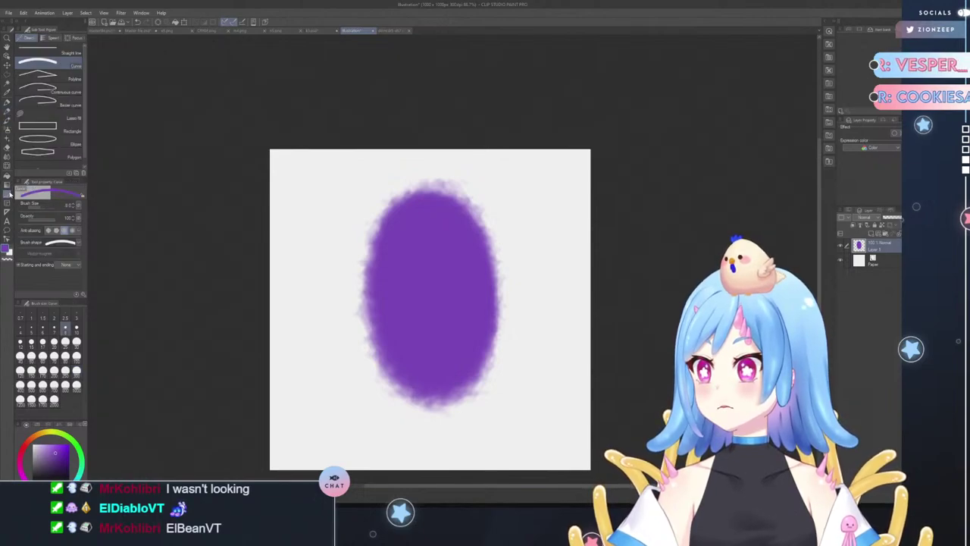
left_click(60, 142)
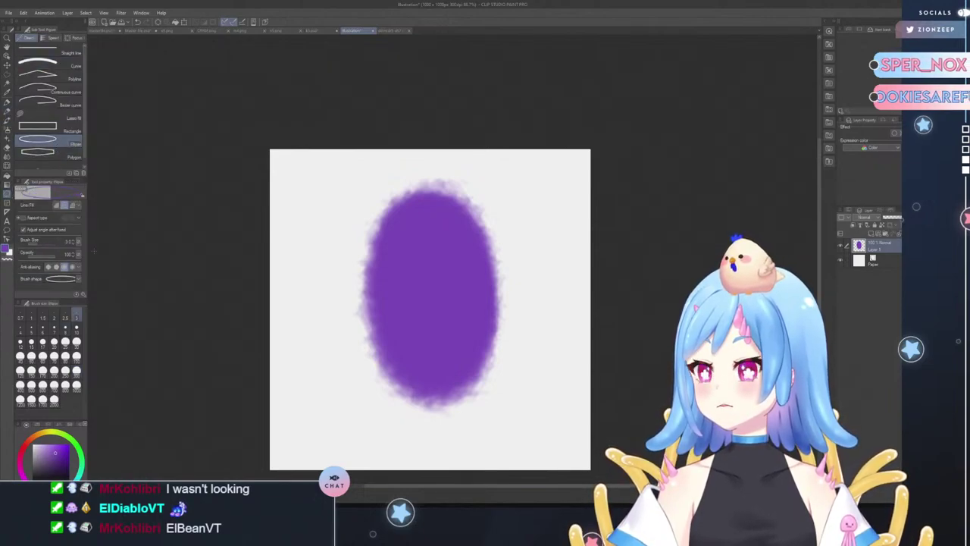
left_click_drag(330, 227, 512, 439)
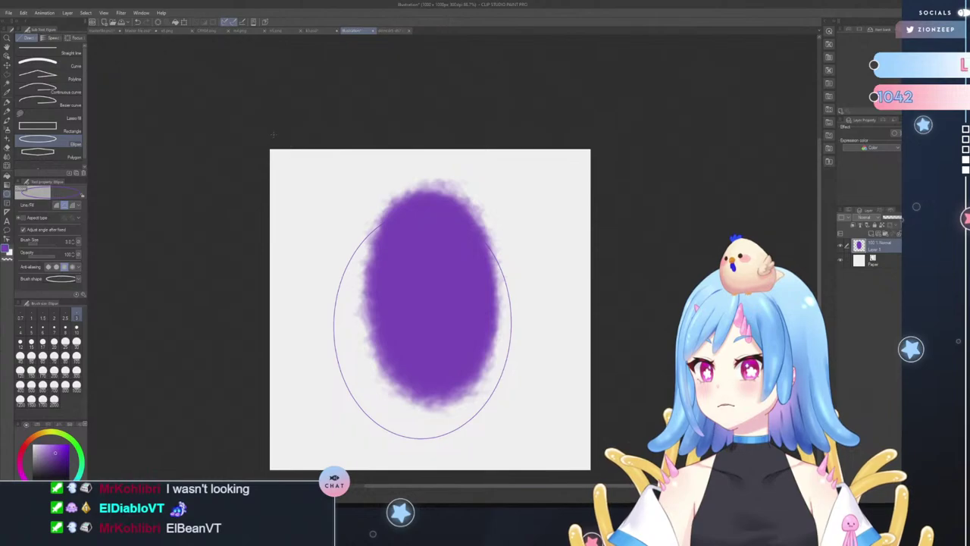
key("ctrl+z")
key("ctrl+z")
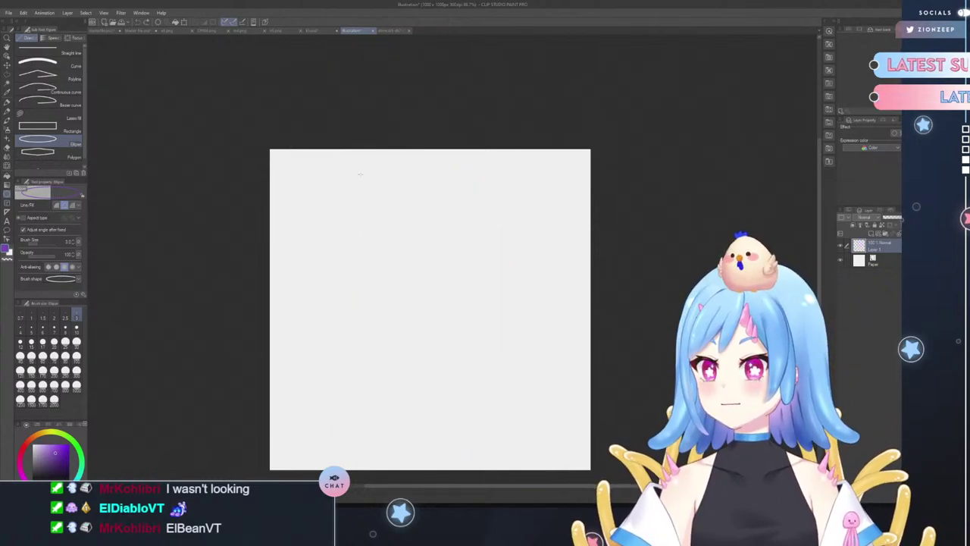
left_click_drag(360, 173, 535, 435)
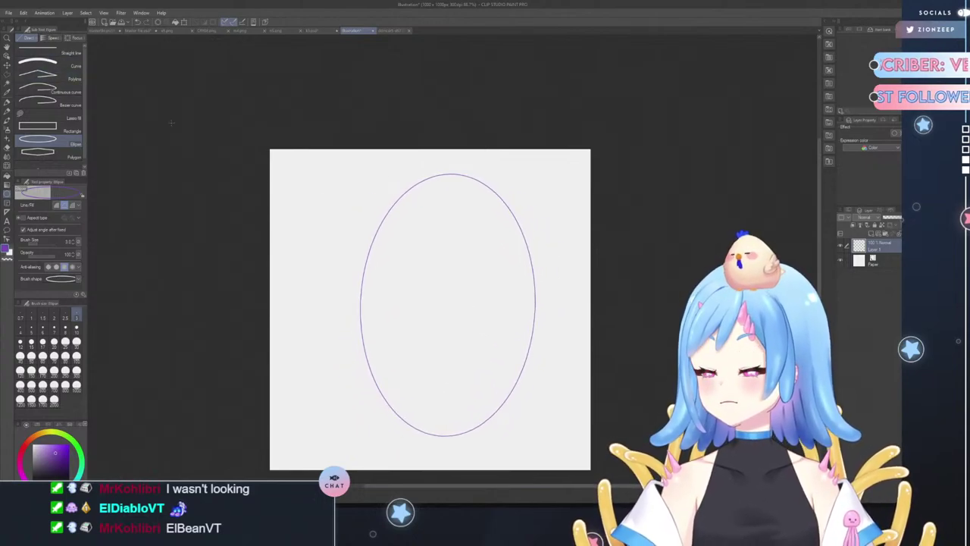
key("Escape")
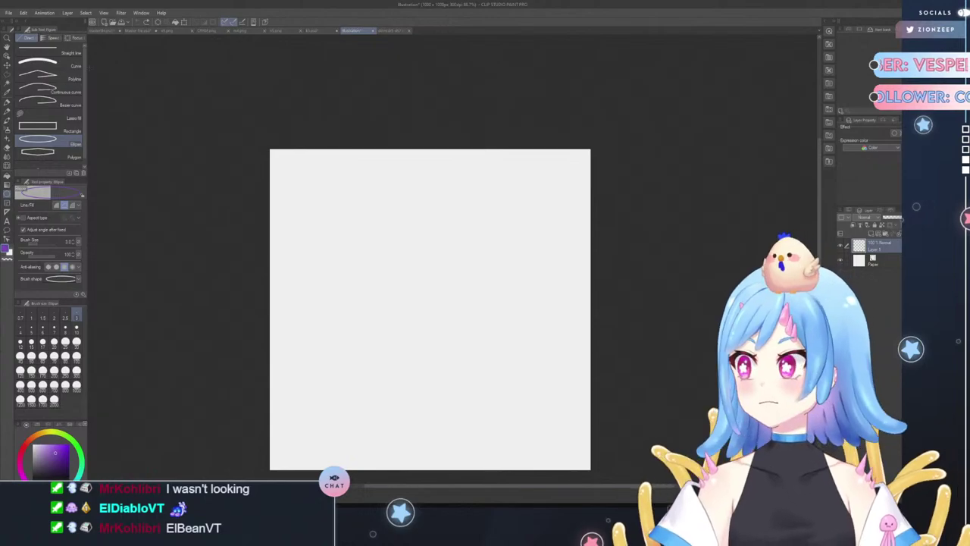
- Return to the Mechanical pencil at brush size 10 and sketch a tall rounded body outline in the middle of the canvas
left_click(7, 104)
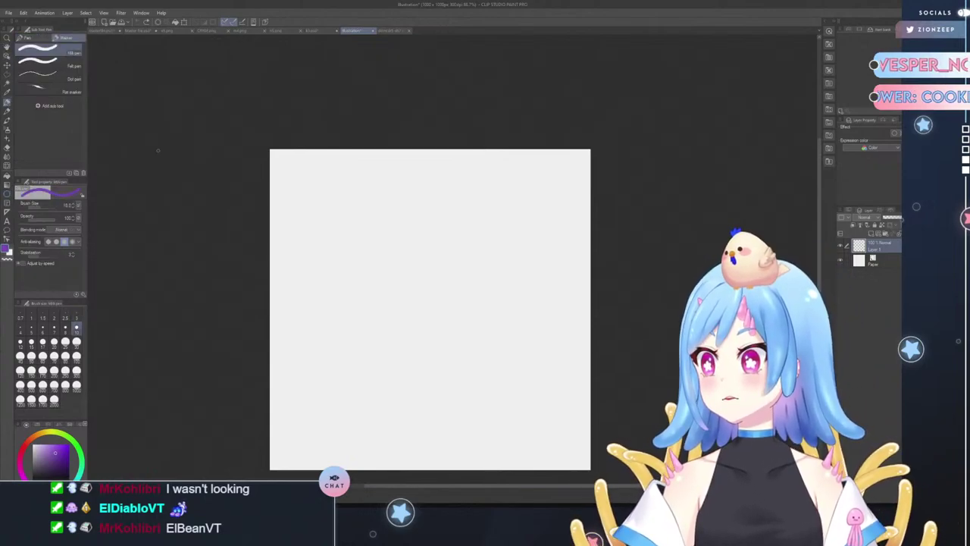
left_click(8, 113)
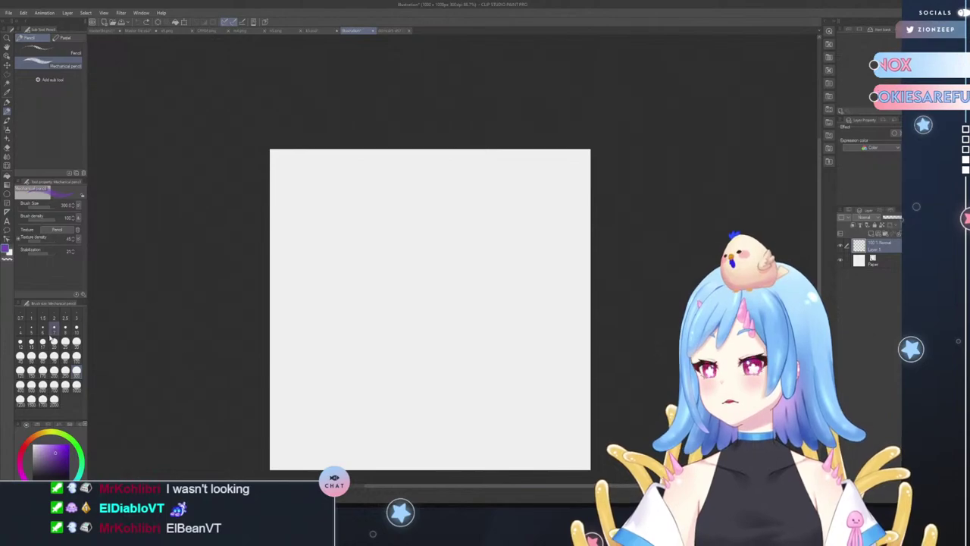
left_click(76, 327)
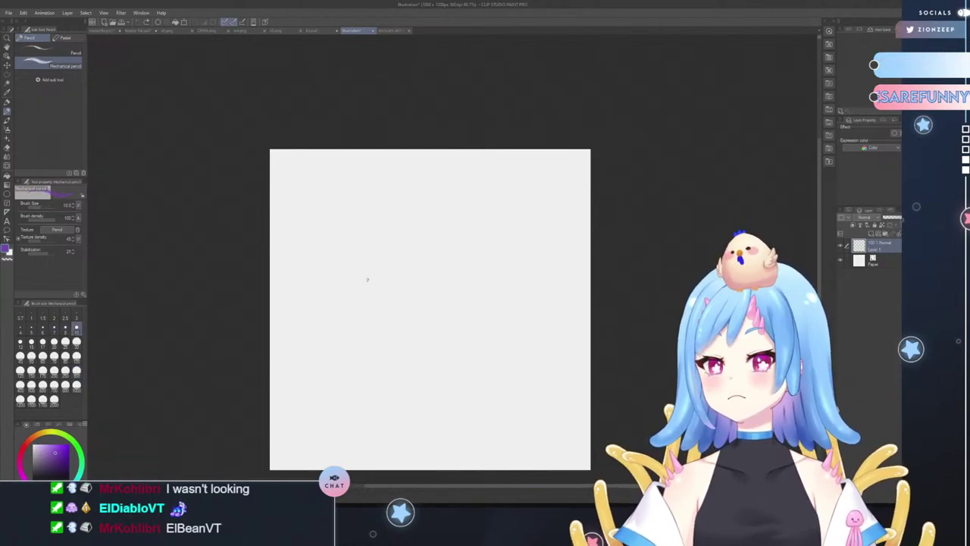
mouse_move(364, 293)
left_mouse_down()
mouse_move(387, 209)
mouse_move(416, 189)
mouse_move(488, 203)
mouse_move(481, 200)
mouse_move(498, 224)
mouse_move(503, 360)
left_mouse_up()
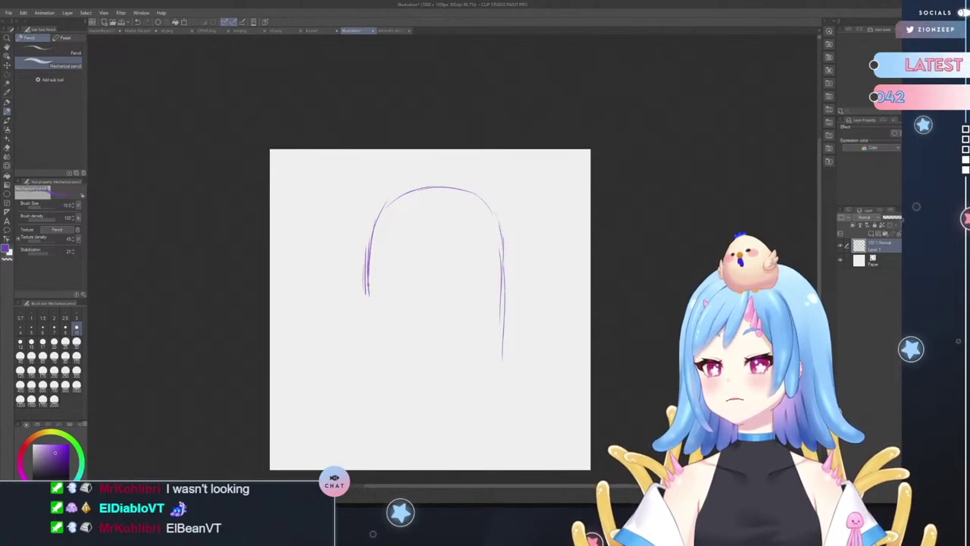
mouse_move(367, 285)
left_mouse_down()
mouse_move(382, 390)
mouse_move(374, 351)
mouse_move(397, 394)
mouse_move(387, 387)
mouse_move(432, 404)
mouse_move(493, 375)
left_mouse_up()
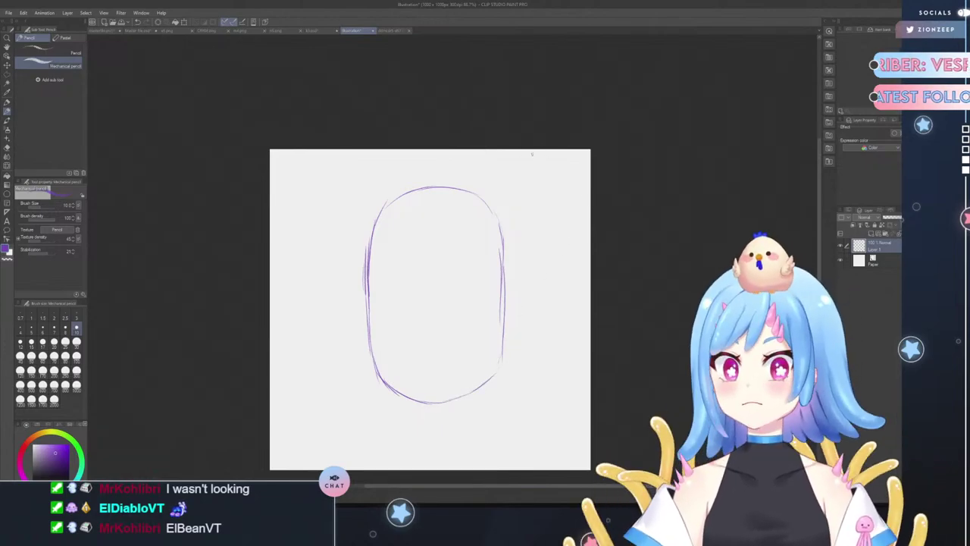
- Sketch a feathery ear tuft at the head's upper right corner and try a matching left tuft, undoing the left attempt
mouse_move(462, 188)
left_mouse_down()
mouse_move(485, 168)
mouse_move(500, 211)
left_mouse_up()
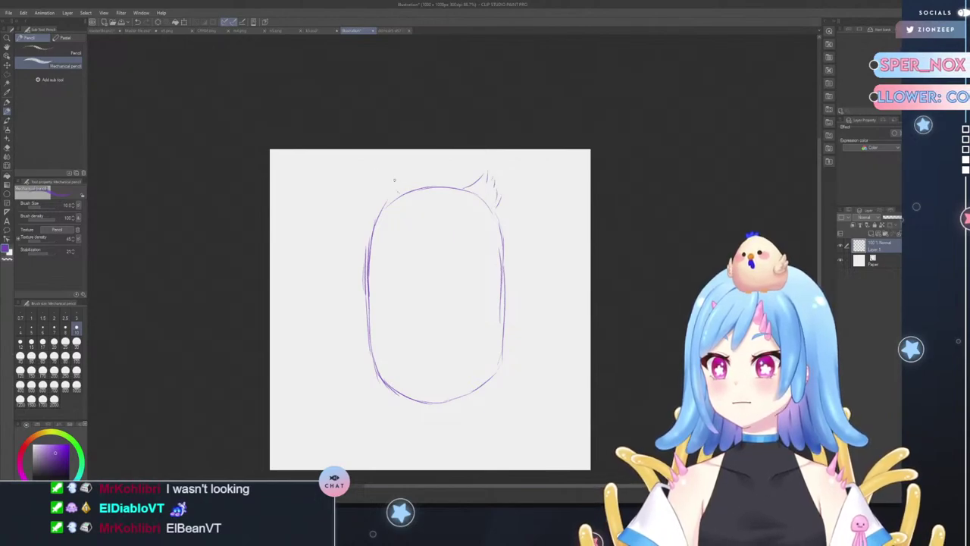
mouse_move(401, 195)
left_mouse_down()
mouse_move(390, 171)
mouse_move(387, 194)
mouse_move(377, 194)
left_mouse_up()
left_click_drag(384, 190, 380, 201)
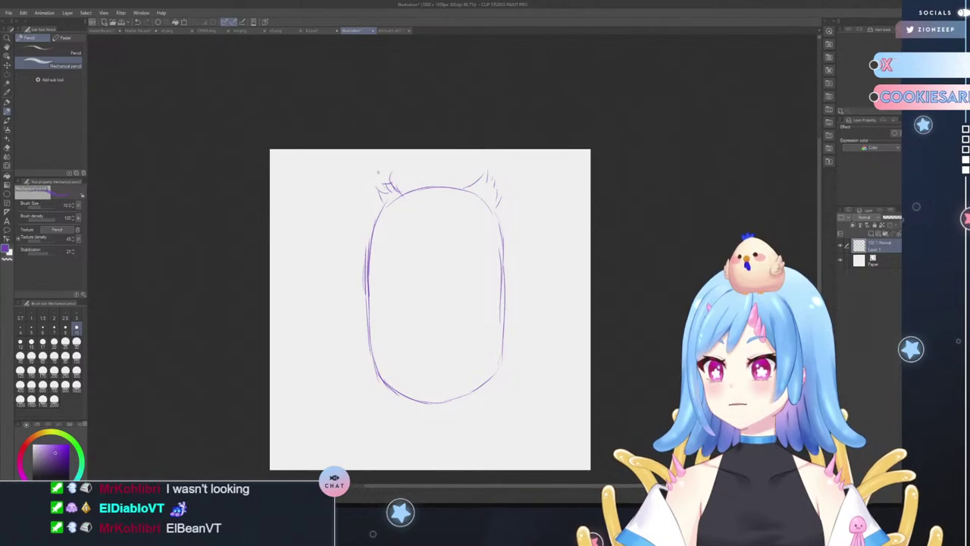
key("ctrl+z")
key("ctrl+z")
key("ctrl+z")
key("ctrl+z")
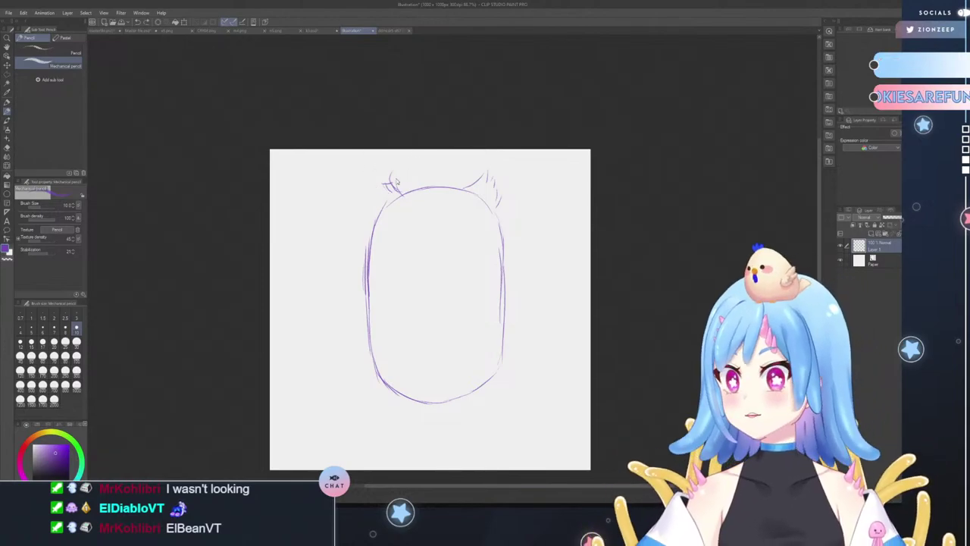
key("ctrl+z")
key("ctrl+z")
key("ctrl+z")
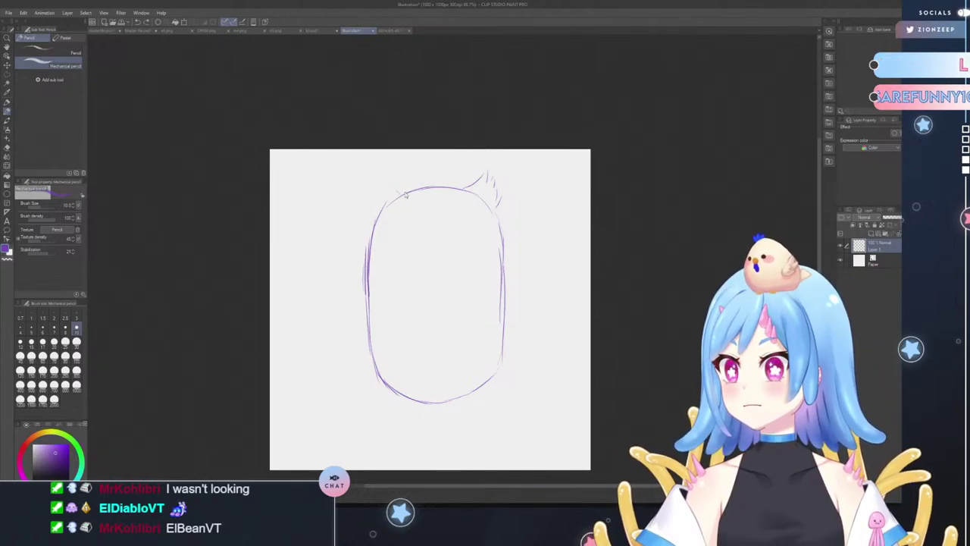
- Sketch the left ear tuft again, undo it, and redraw it as a spiky feather tuft joined to the head outline
mouse_move(405, 184)
left_mouse_down()
mouse_move(375, 194)
mouse_move(370, 210)
left_mouse_up()
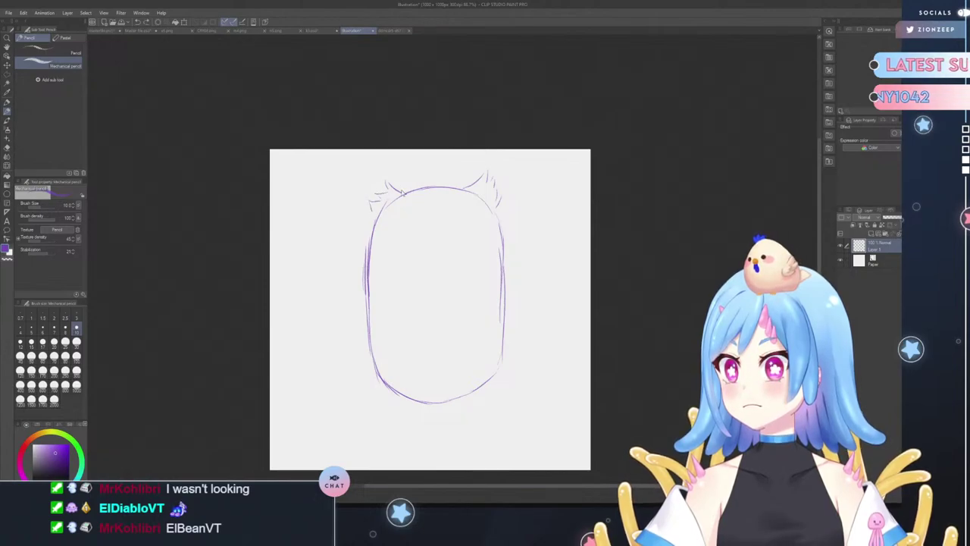
key("ctrl+z")
key("ctrl+z")
key("ctrl+z")
key("ctrl+z")
key("ctrl+z")
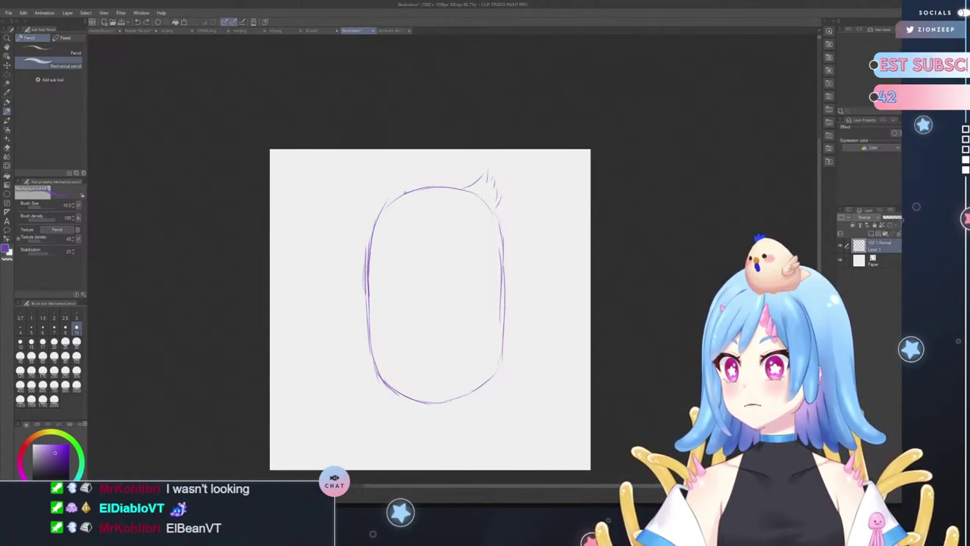
mouse_move(404, 190)
left_mouse_down()
mouse_move(374, 184)
mouse_move(381, 202)
mouse_move(366, 201)
left_mouse_up()
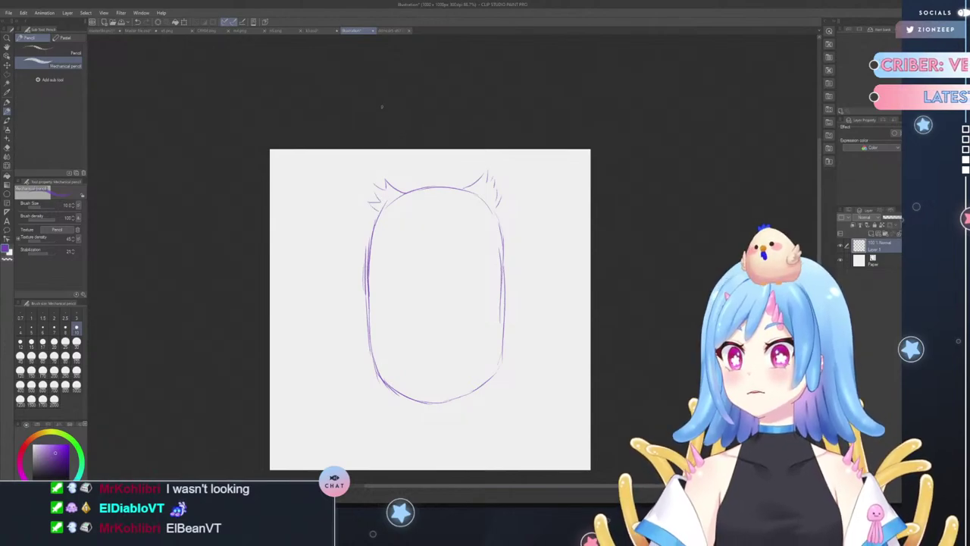
- Draw two curved feathered brow lines, solid oval eyes with a larger brush, and a small triangular beak at brush size 8
mouse_move(426, 225)
left_mouse_down()
mouse_move(397, 198)
mouse_move(406, 210)
mouse_move(398, 213)
mouse_move(449, 222)
mouse_move(471, 191)
left_mouse_up()
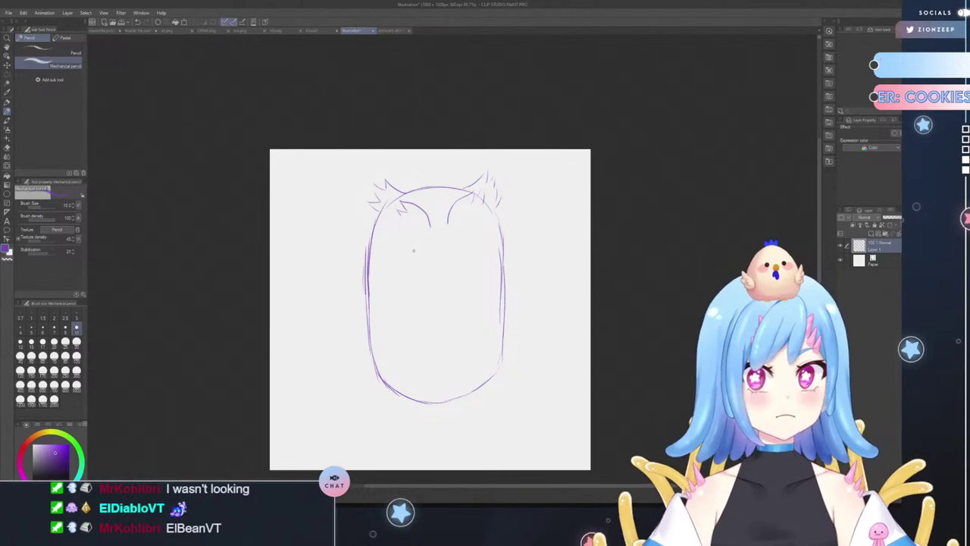
left_click_drag(414, 246, 458, 247)
left_click(65, 343)
left_click(459, 242)
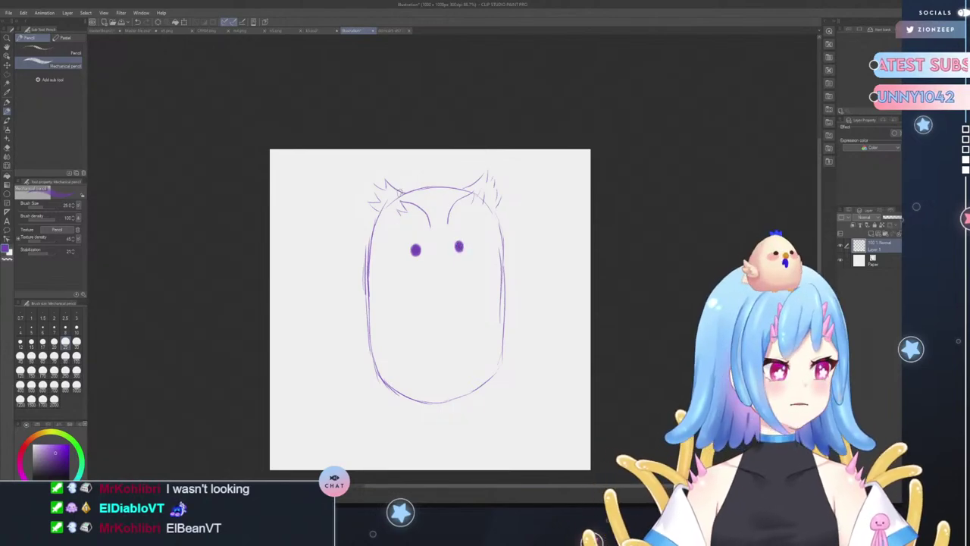
left_click(66, 329)
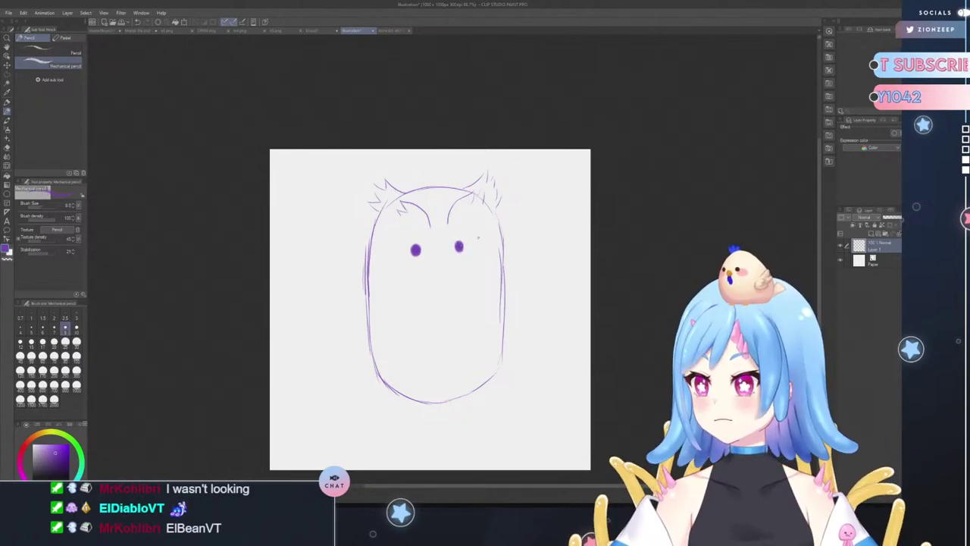
left_click_drag(434, 252, 442, 252)
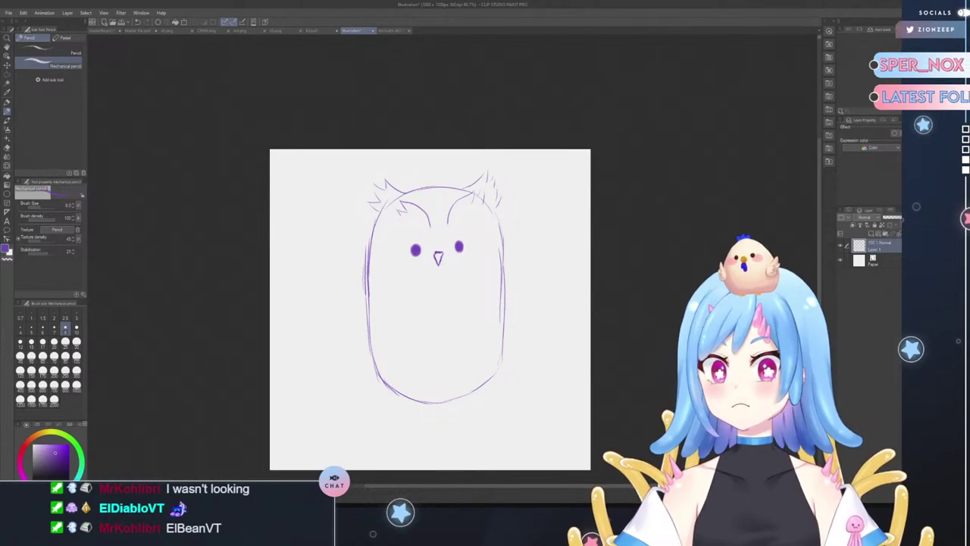
- Sketch a curved feathery collar across the body below the beak, with tufts at both sides and fluff at the center
mouse_move(380, 273)
left_mouse_down()
mouse_move(355, 252)
mouse_move(345, 277)
mouse_move(392, 269)
mouse_move(431, 294)
left_mouse_up()
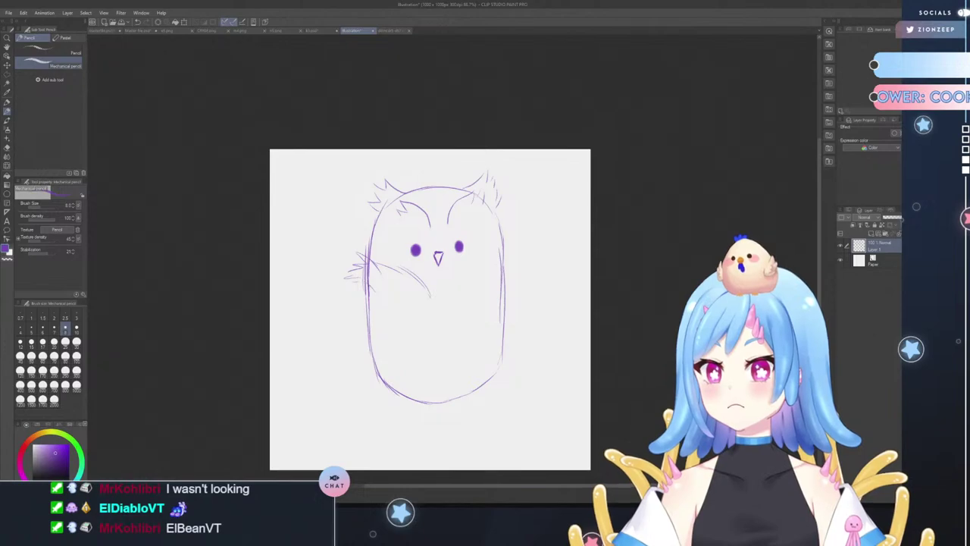
left_click_drag(371, 284, 416, 309)
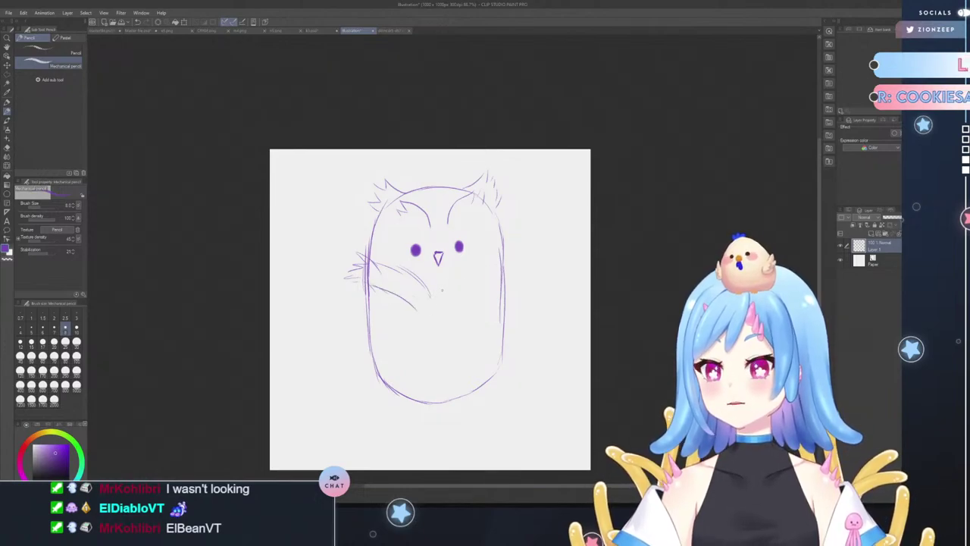
mouse_move(470, 268)
left_mouse_down()
mouse_move(450, 281)
mouse_move(512, 250)
mouse_move(497, 286)
mouse_move(471, 296)
left_mouse_up()
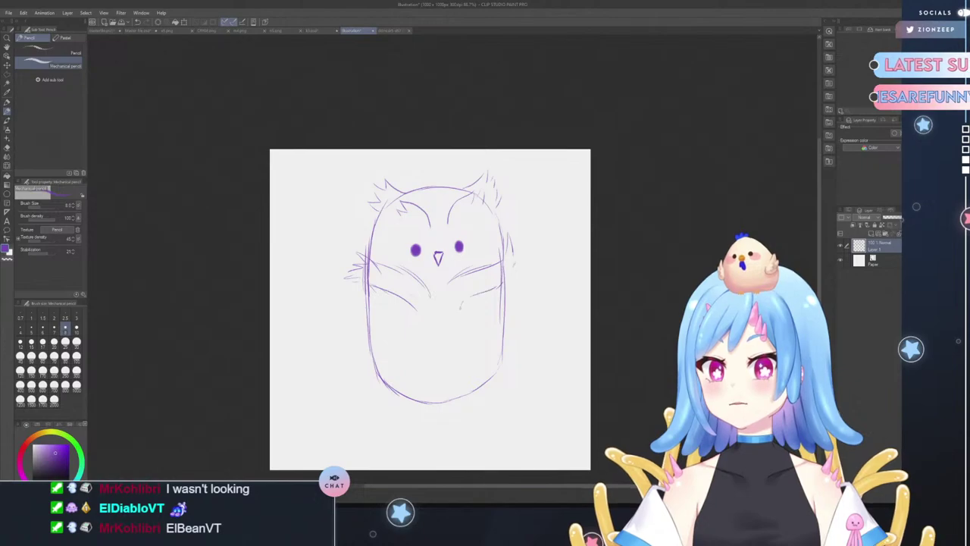
left_click_drag(411, 301, 423, 318)
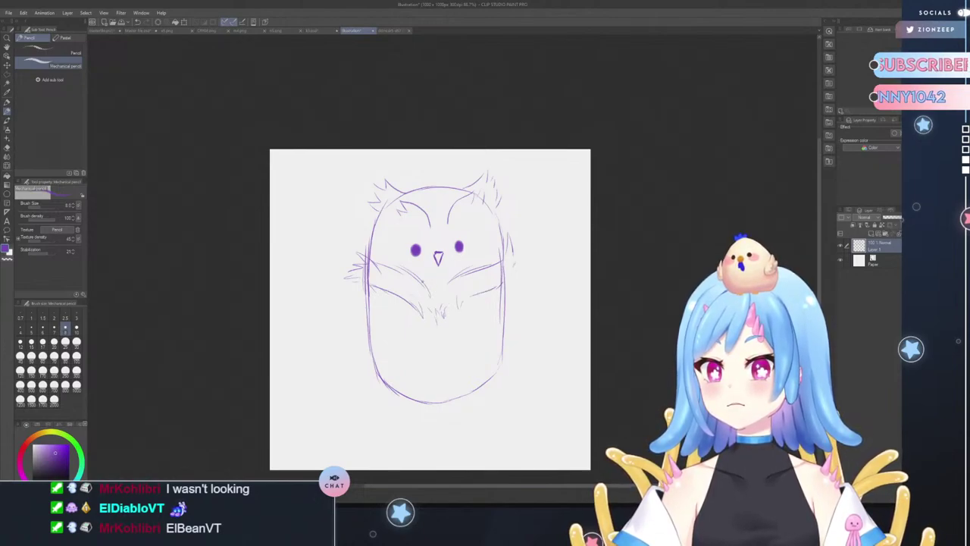
mouse_move(426, 282)
left_mouse_down()
mouse_move(441, 294)
mouse_move(444, 285)
left_mouse_up()
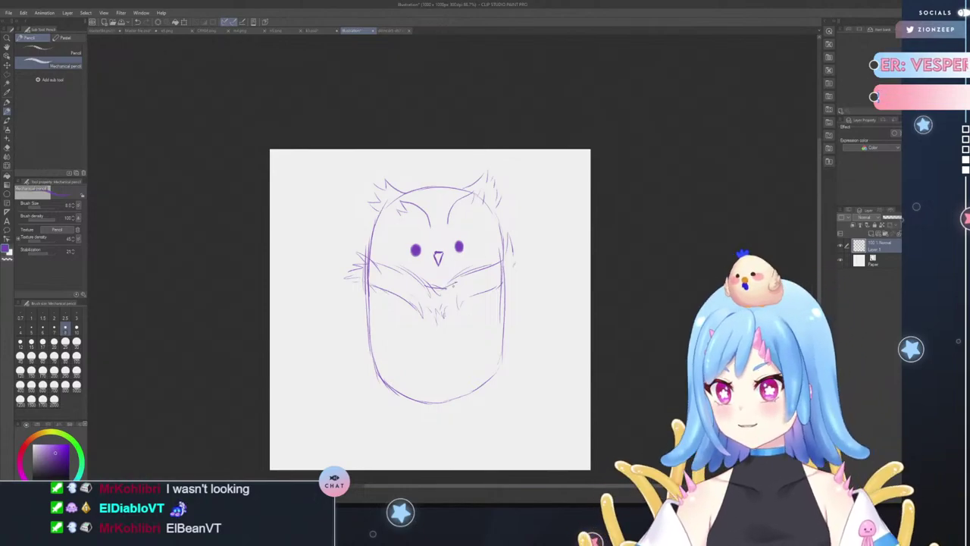
- Draw a small wing with scalloped feather tips on each side of the body, undoing a stray stroke on the left wing
mouse_move(366, 268)
left_mouse_down()
mouse_move(328, 320)
mouse_move(337, 327)
mouse_move(368, 320)
left_mouse_up()
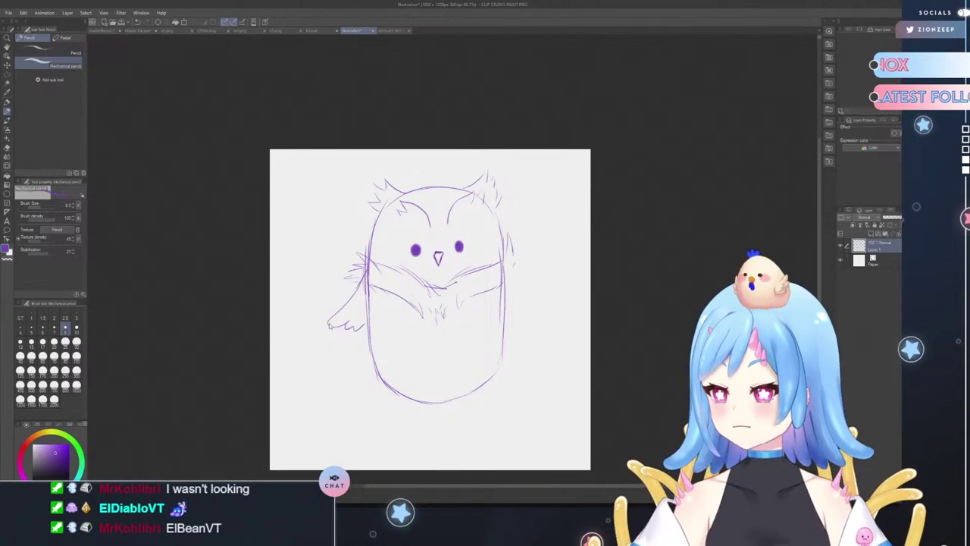
key("ctrl+z")
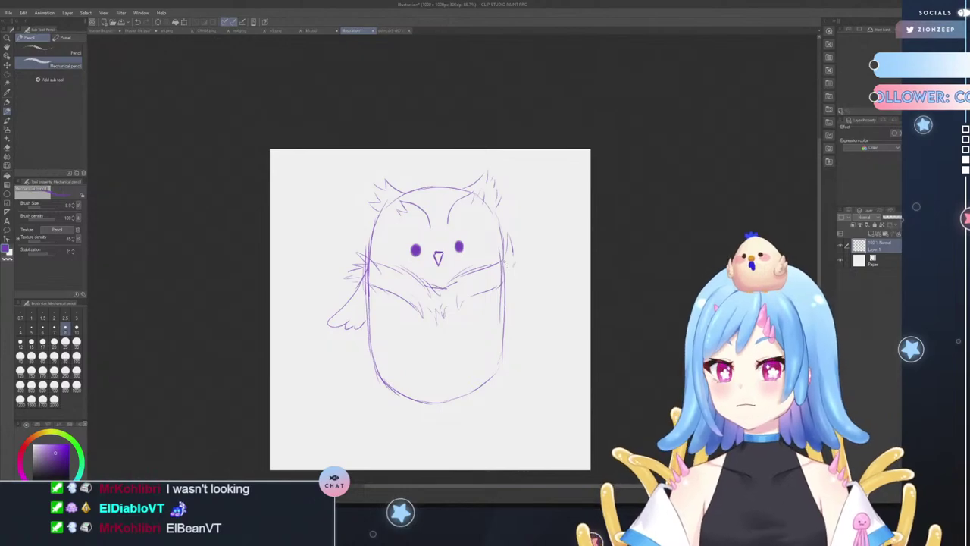
mouse_move(505, 262)
left_mouse_down()
mouse_move(543, 306)
mouse_move(517, 319)
left_mouse_up()
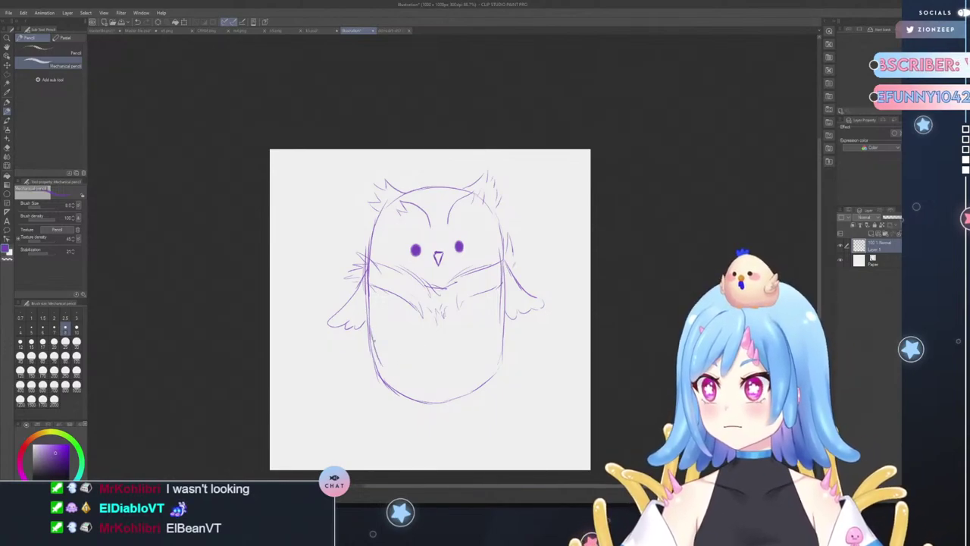
- Draw a curved belly line just above the bottom of the body, undoing its right end and redrawing it up to the side
mouse_move(370, 332)
left_mouse_down()
mouse_move(390, 373)
mouse_move(415, 381)
mouse_move(479, 380)
mouse_move(501, 364)
left_mouse_up()
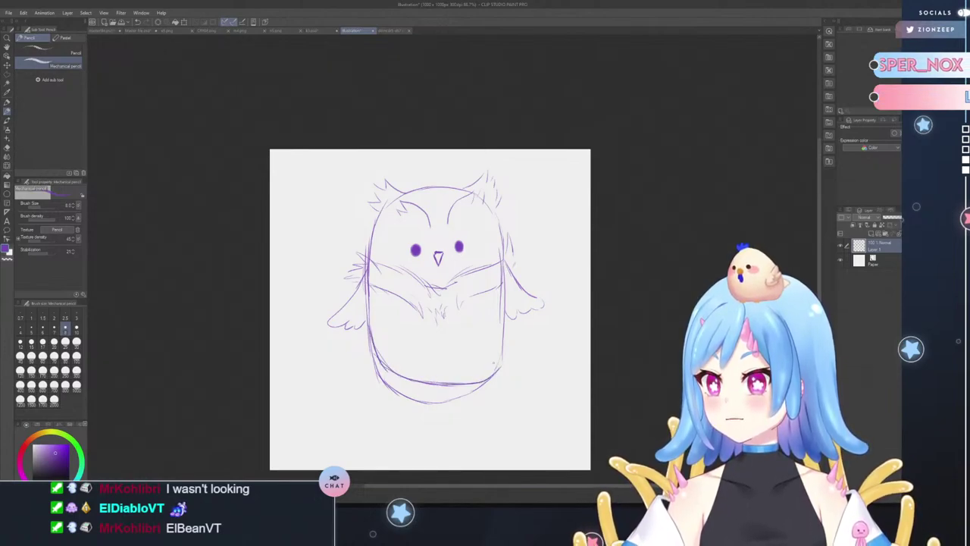
key("ctrl+z")
key("ctrl+z")
key("ctrl+z")
key("ctrl+z")
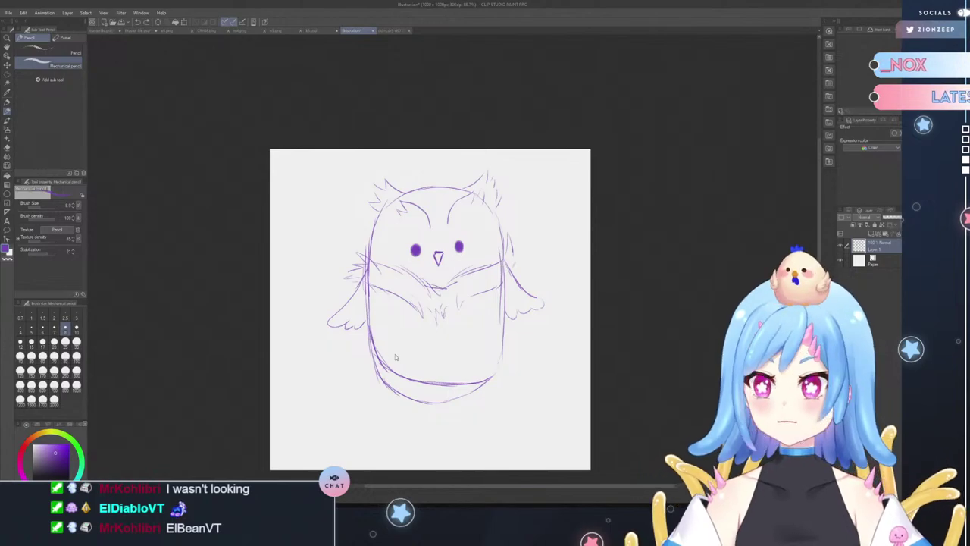
mouse_move(389, 366)
left_mouse_down()
mouse_move(447, 381)
mouse_move(502, 351)
left_mouse_up()
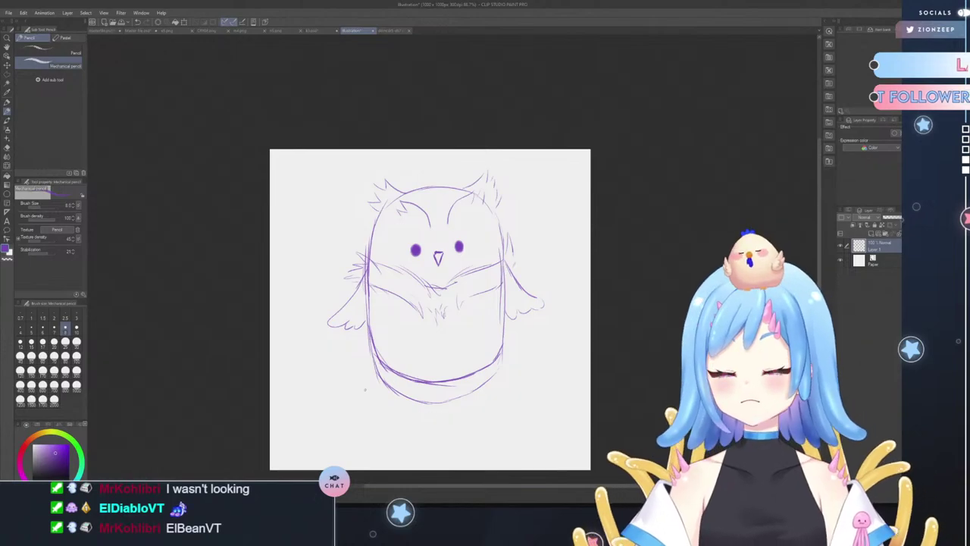
- Sketch two small zigzag clawed feet under the belly line, replacing the first attempt at the left foot
left_click_drag(396, 373, 384, 382)
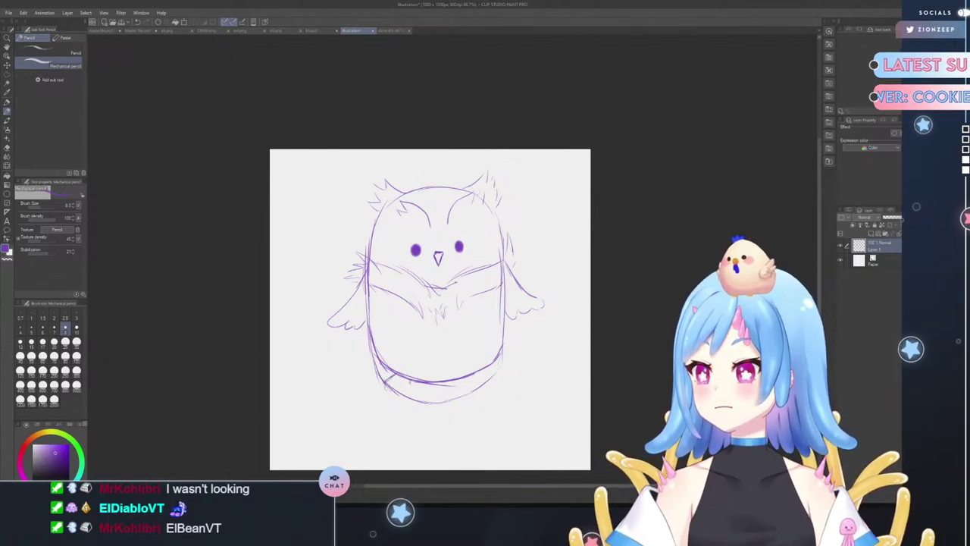
left_click_drag(410, 383, 402, 394)
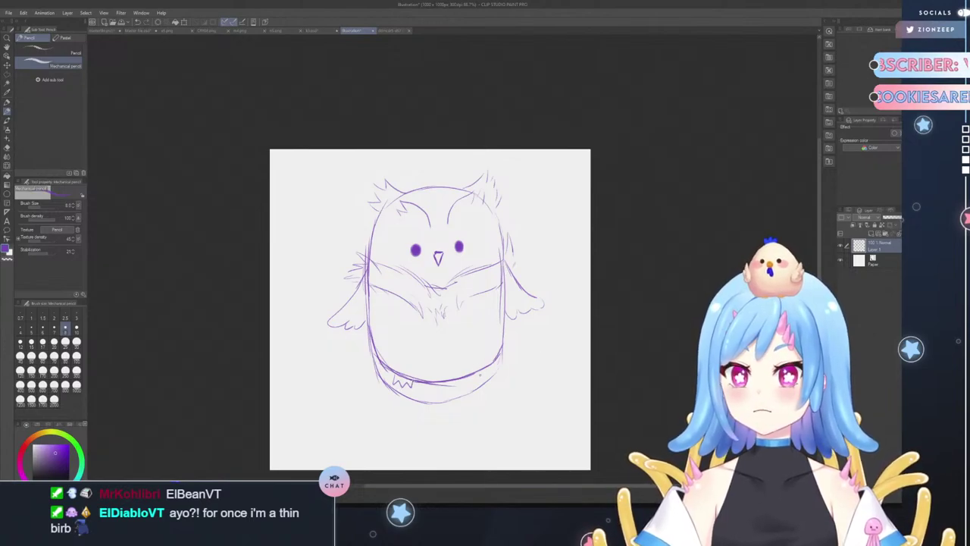
mouse_move(473, 379)
left_mouse_down()
mouse_move(485, 376)
mouse_move(464, 378)
left_mouse_up()
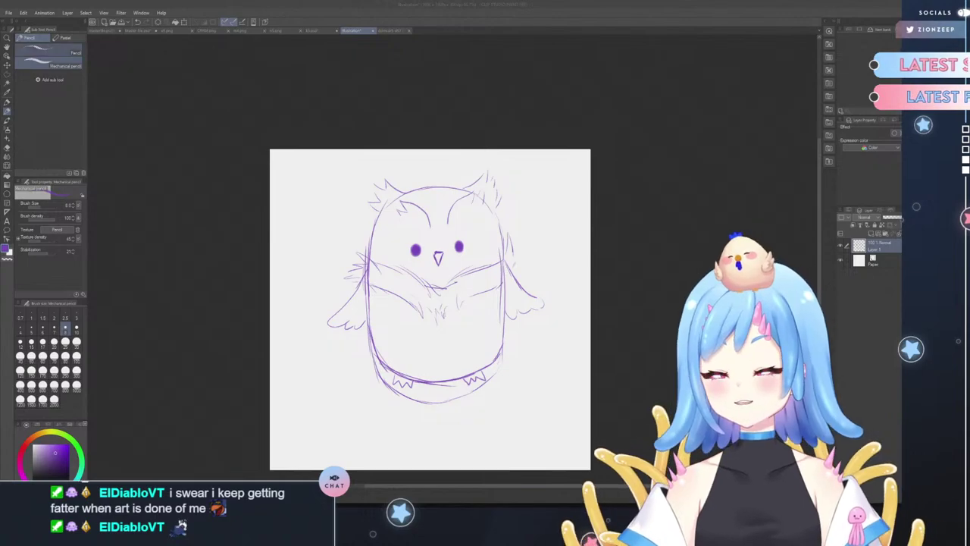
- Enlarge the whole bird sketch proportionally and center it so that it nearly fills the canvas
left_click(7, 38)
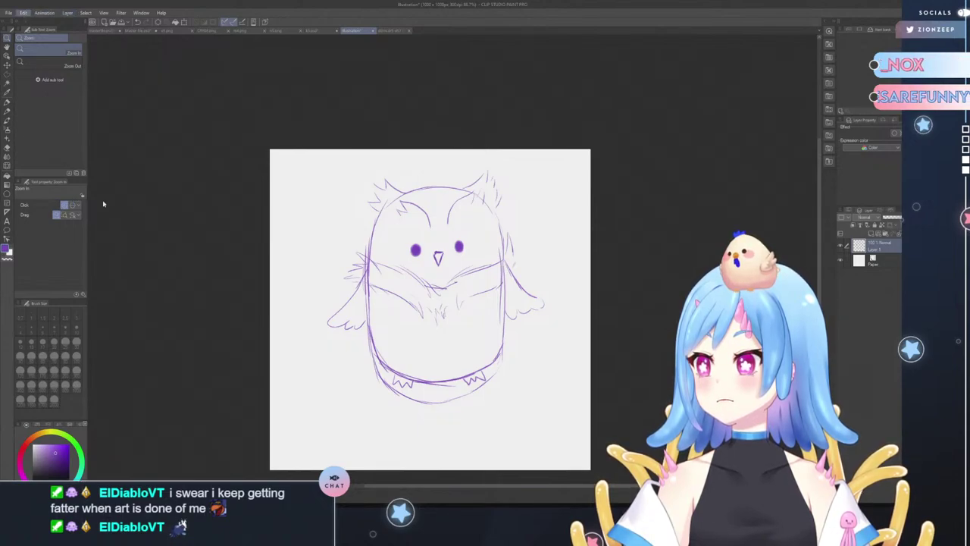
key("ctrl+t")
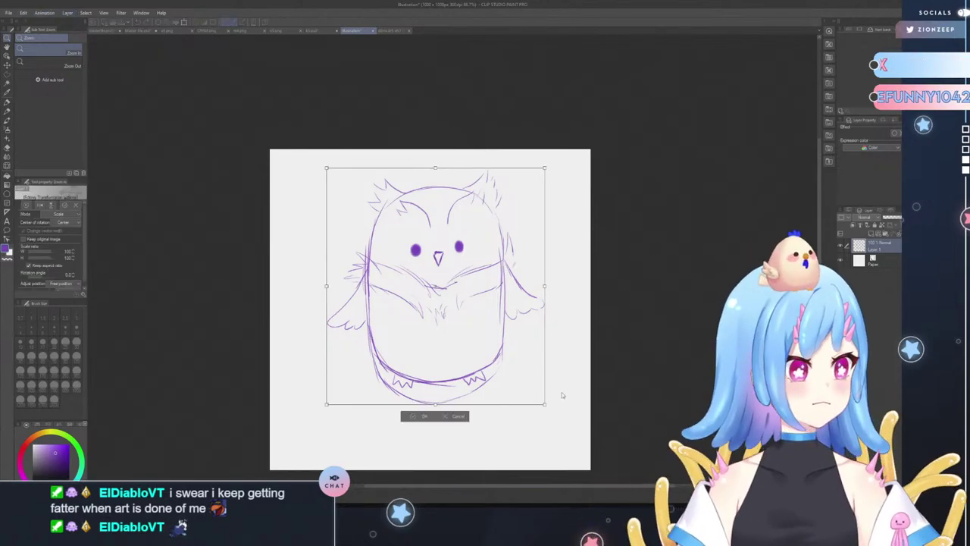
left_click_drag(545, 403, 610, 481)
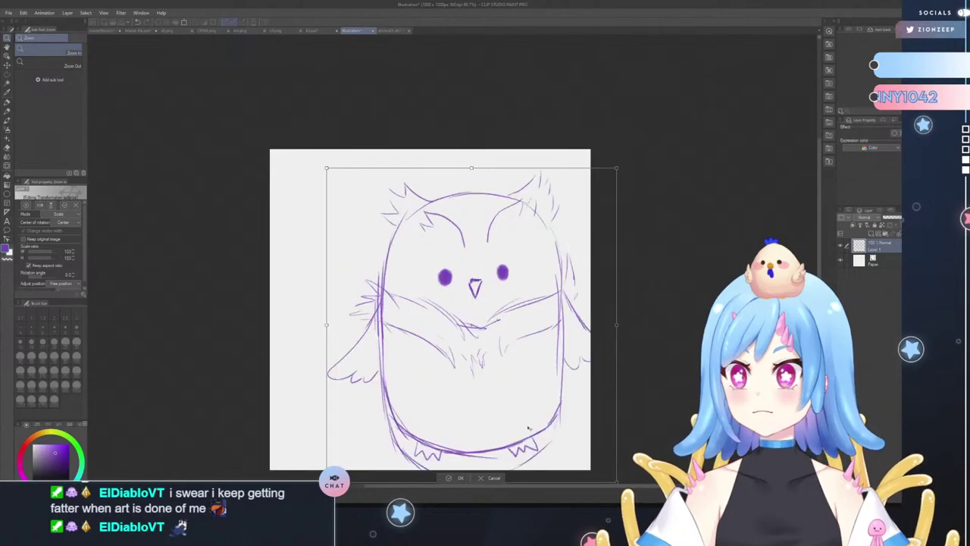
left_click_drag(522, 427, 482, 408)
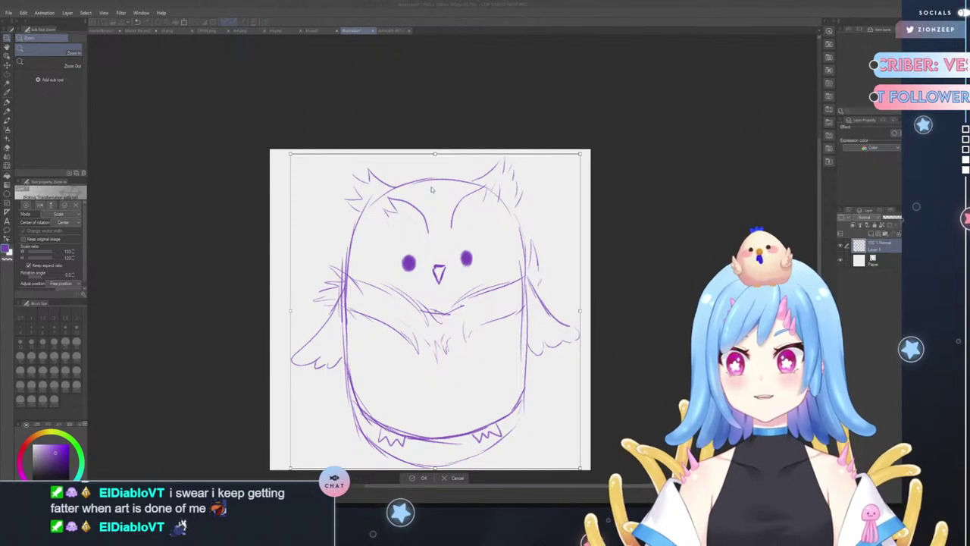
key("Return")
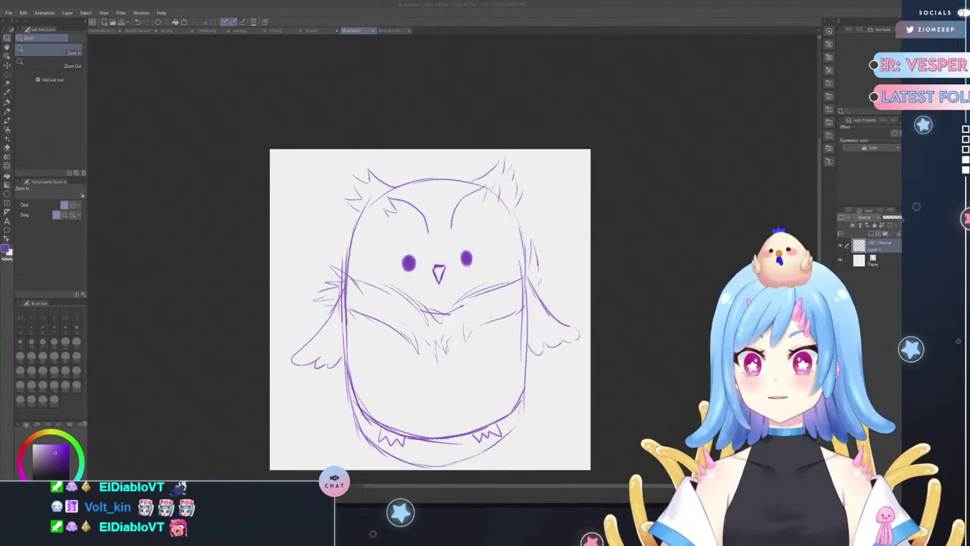
- Add a new layer with a vertical symmetrical ruler through the beak, undoing a tilted first try, and select the sketch layer
left_click(870, 230)
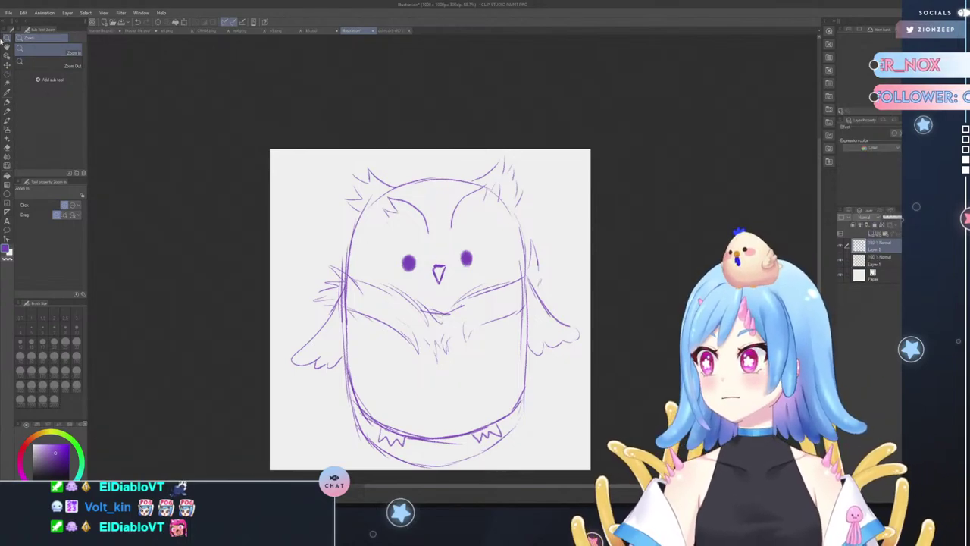
left_click(7, 213)
left_click_drag(440, 254, 440, 258)
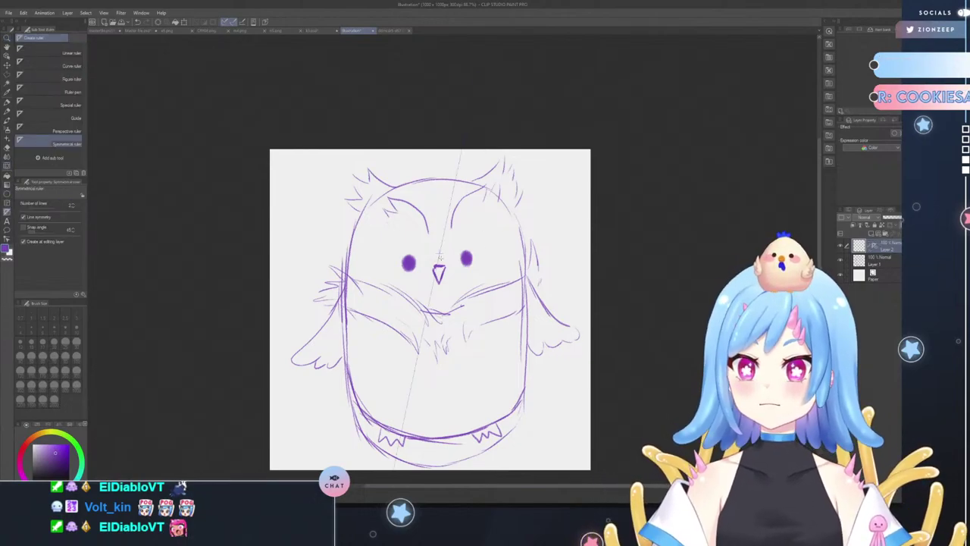
key("ctrl+z")
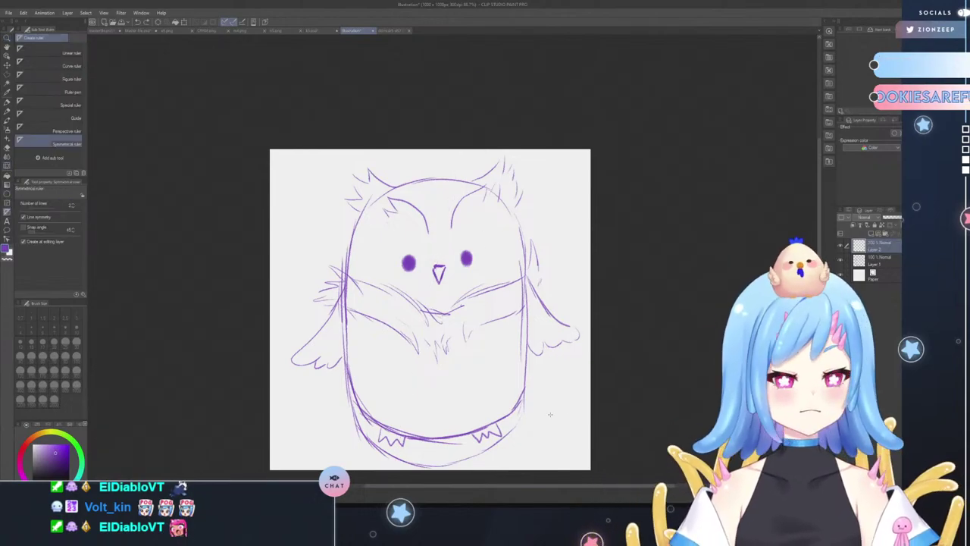
left_click_drag(438, 174, 438, 261)
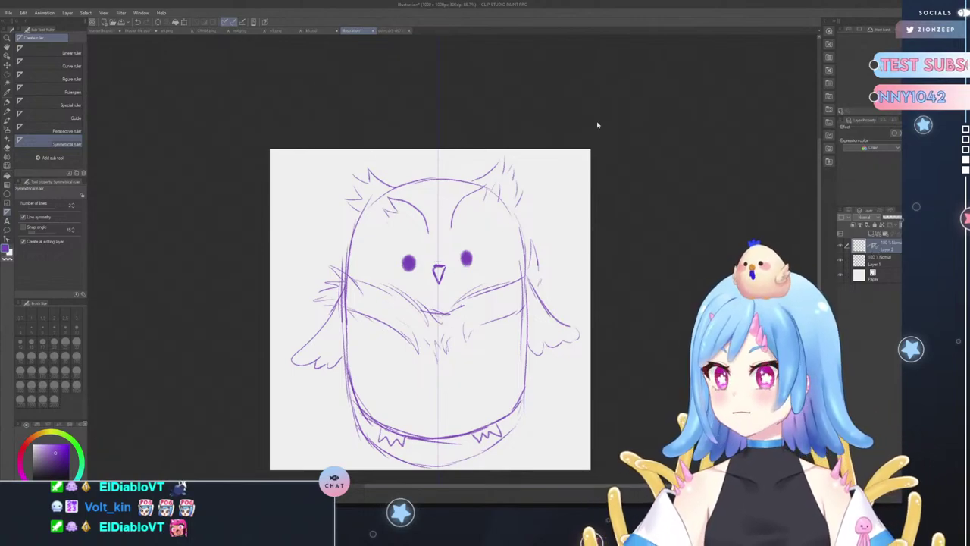
left_click(871, 261)
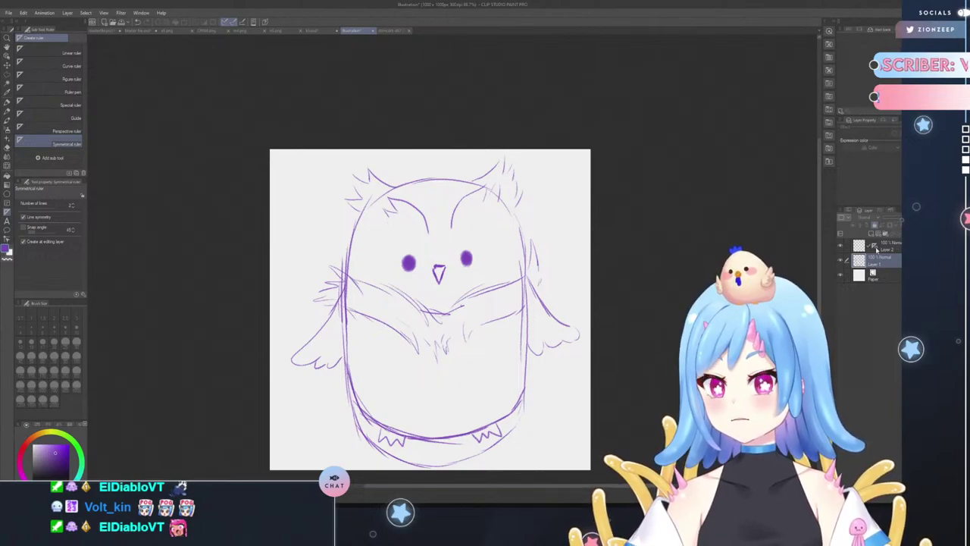
- Select the symmetry ruler layer and set up the Mechanical pencil with a darker purple drawing color
left_click(872, 246)
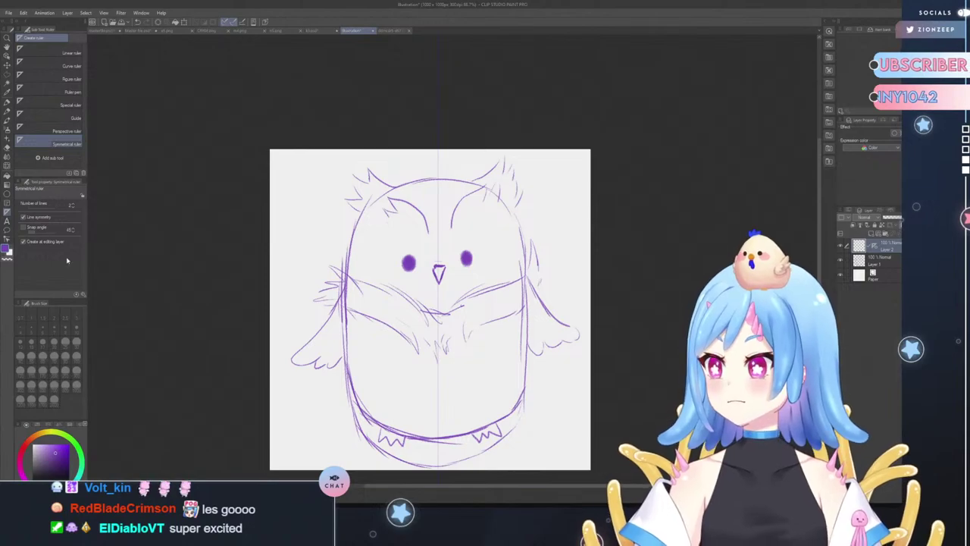
left_click(7, 111)
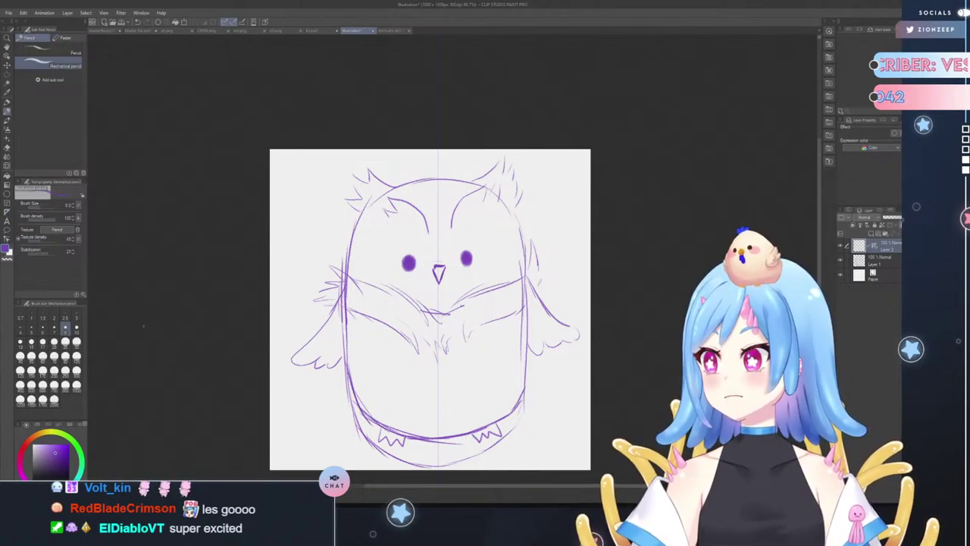
left_click(57, 464)
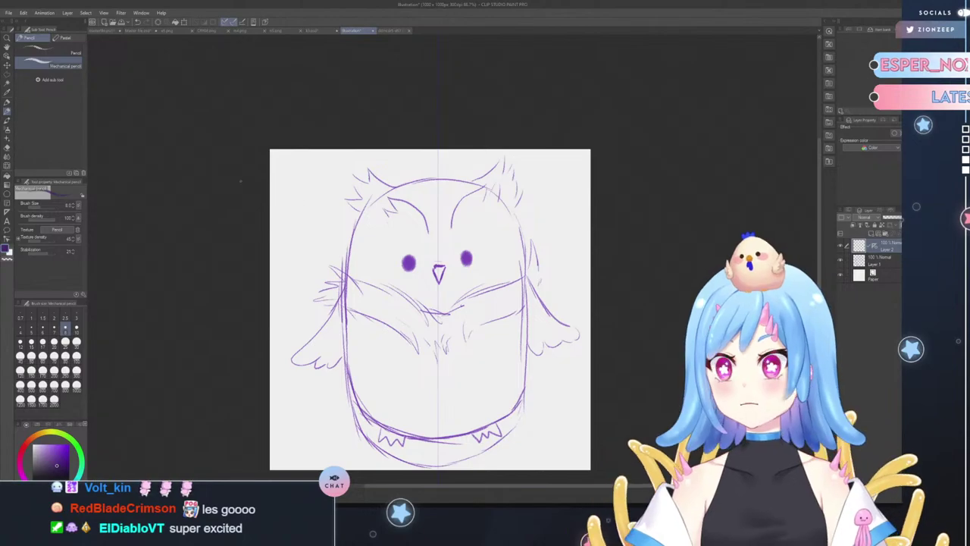
- Fade the rough sketch layer by lowering its opacity to about 46%
left_click(884, 262)
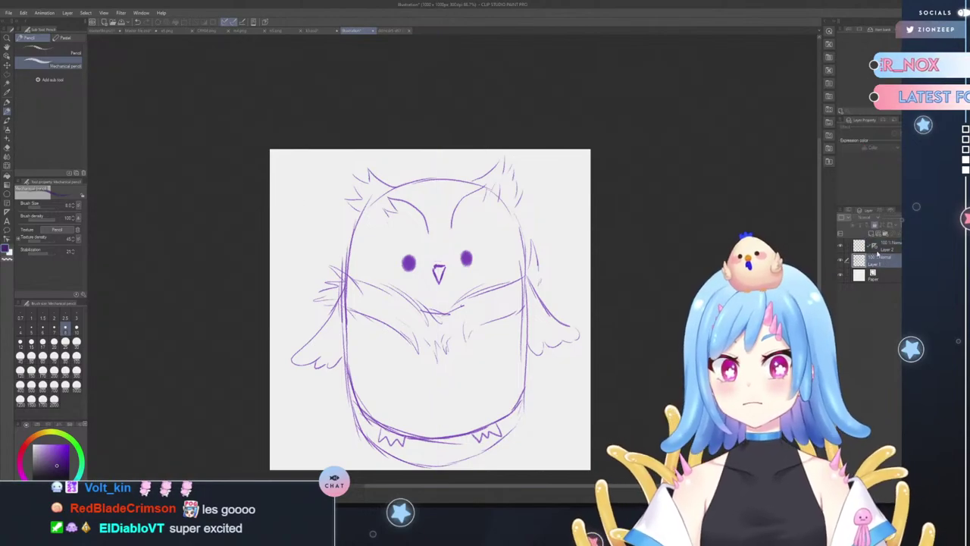
left_click(840, 260)
left_click(840, 259)
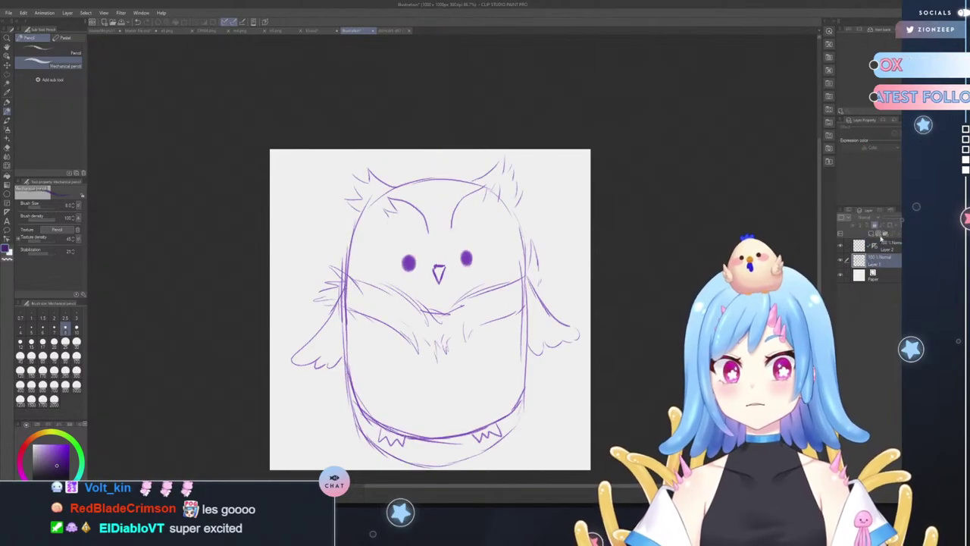
left_click(875, 225)
left_click_drag(895, 217, 898, 218)
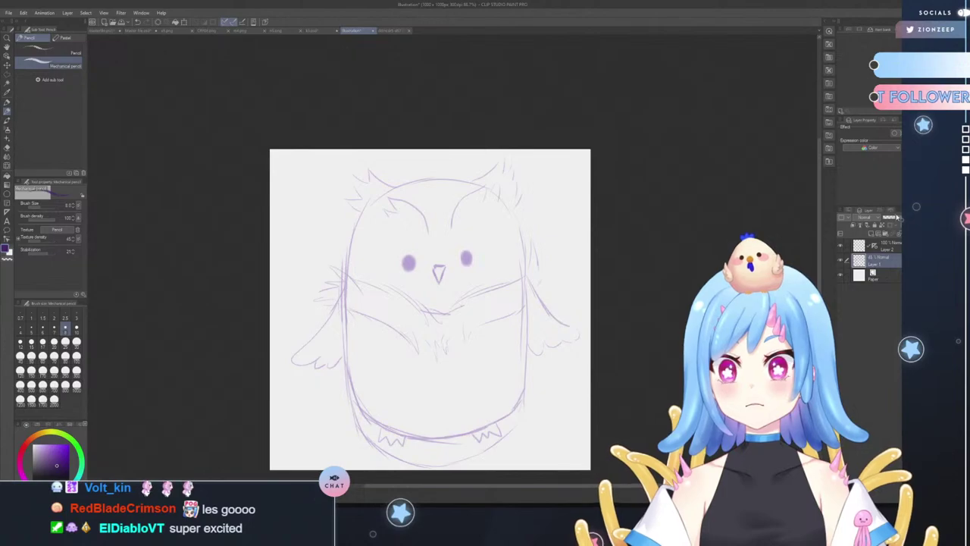
- Return to the symmetry ruler layer with the Mechanical pencil and set the brush size to 10
left_click(879, 245)
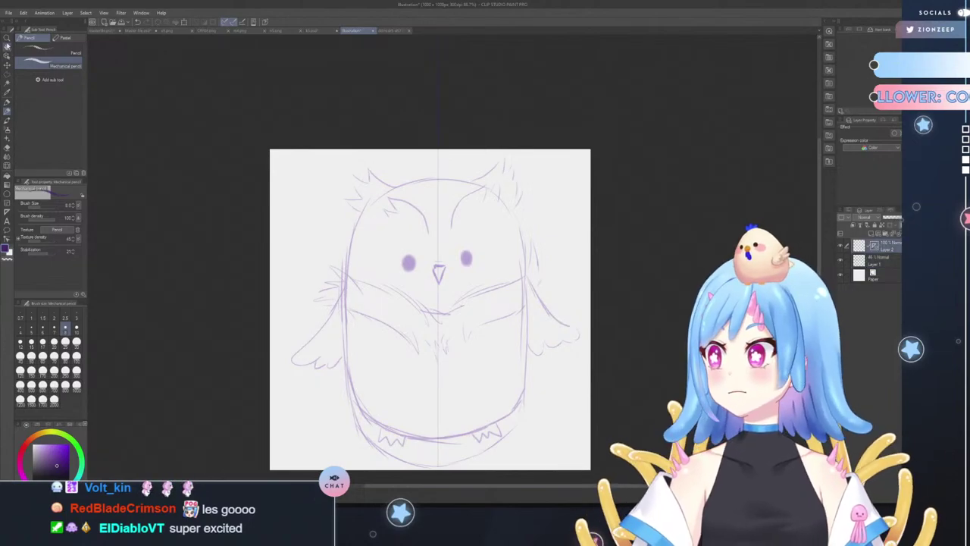
left_click(7, 47)
mouse_move(439, 206)
left_mouse_down()
mouse_move(458, 208)
mouse_move(438, 194)
left_mouse_up()
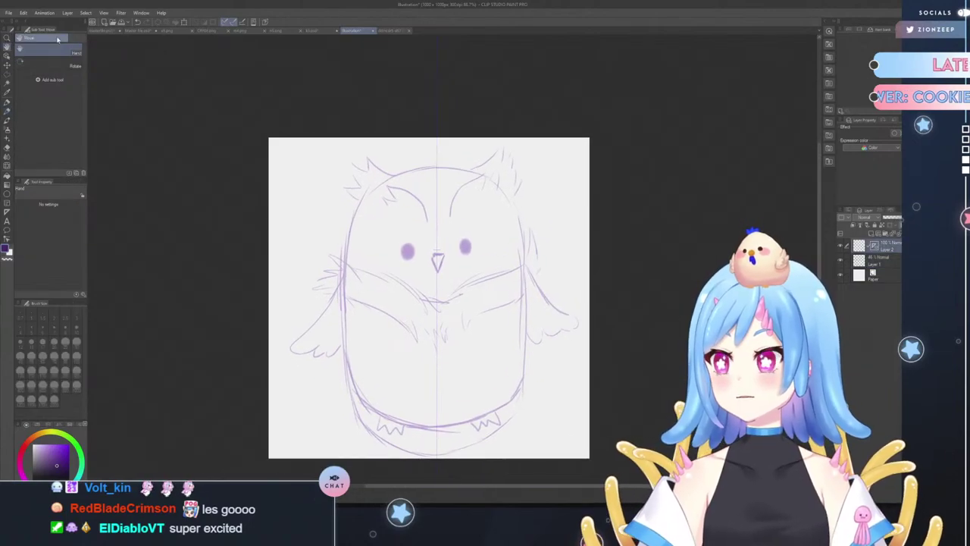
left_click(7, 37)
mouse_move(404, 299)
left_mouse_down()
mouse_move(429, 311)
mouse_move(410, 302)
left_mouse_up()
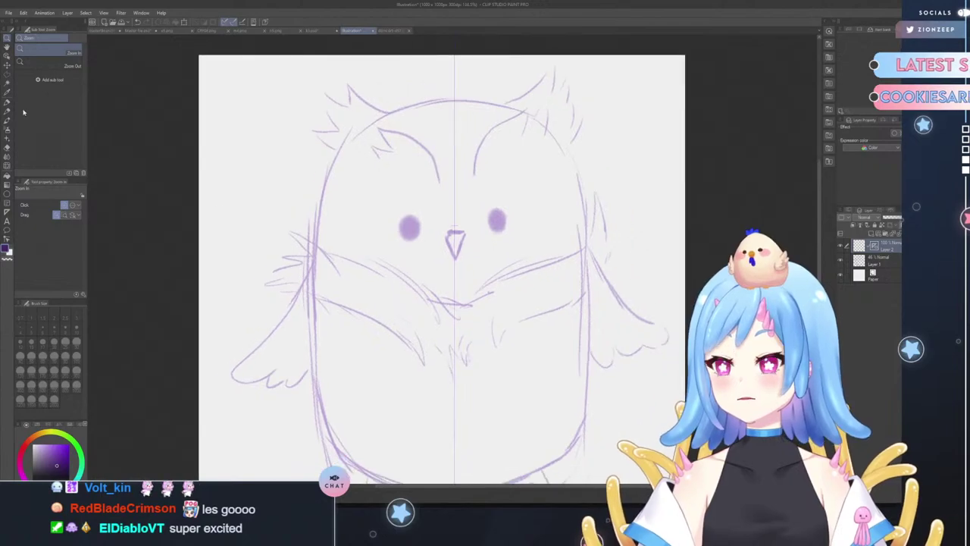
left_click(6, 108)
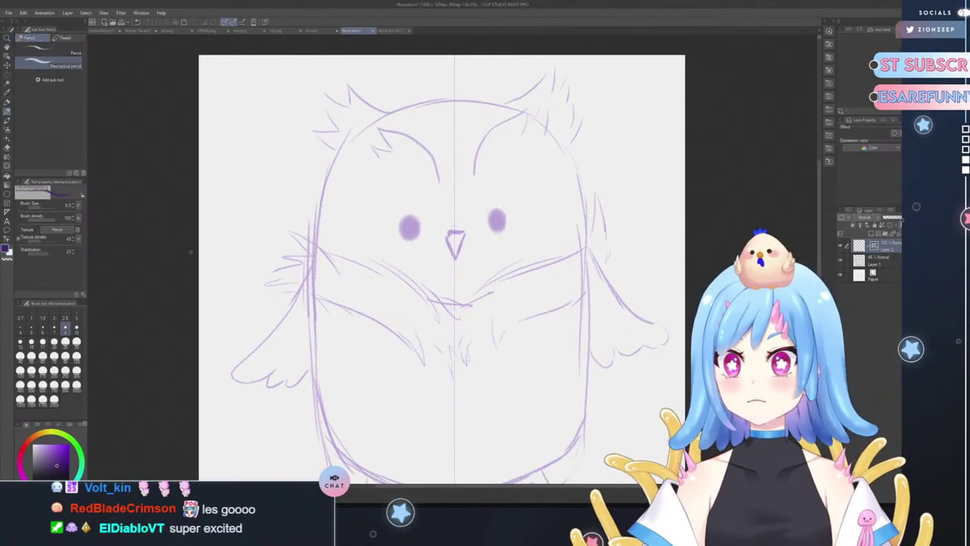
left_click(75, 327)
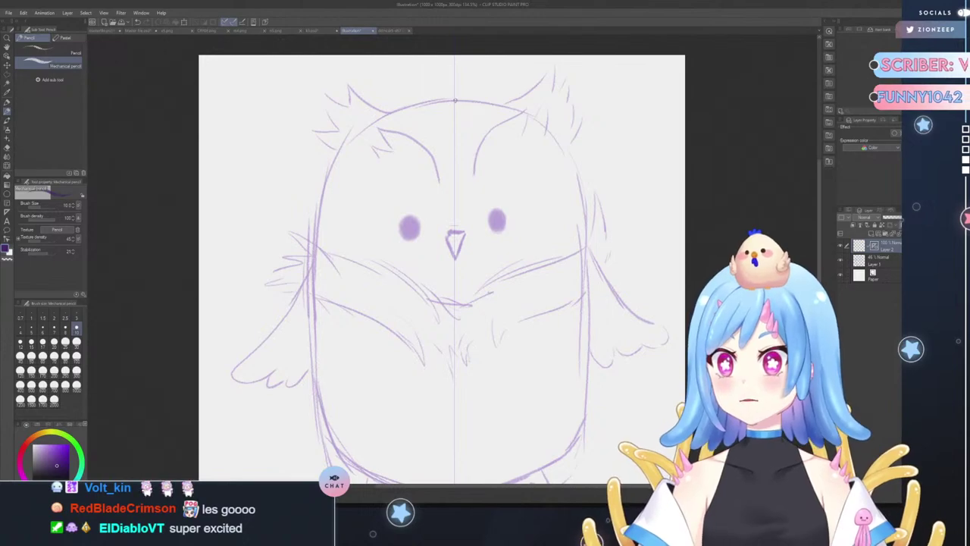
- Try to draw the top of the head as a short mirrored line starting at the symmetry axis
mouse_move(453, 99)
left_mouse_down()
mouse_move(415, 101)
mouse_move(441, 98)
left_mouse_up()
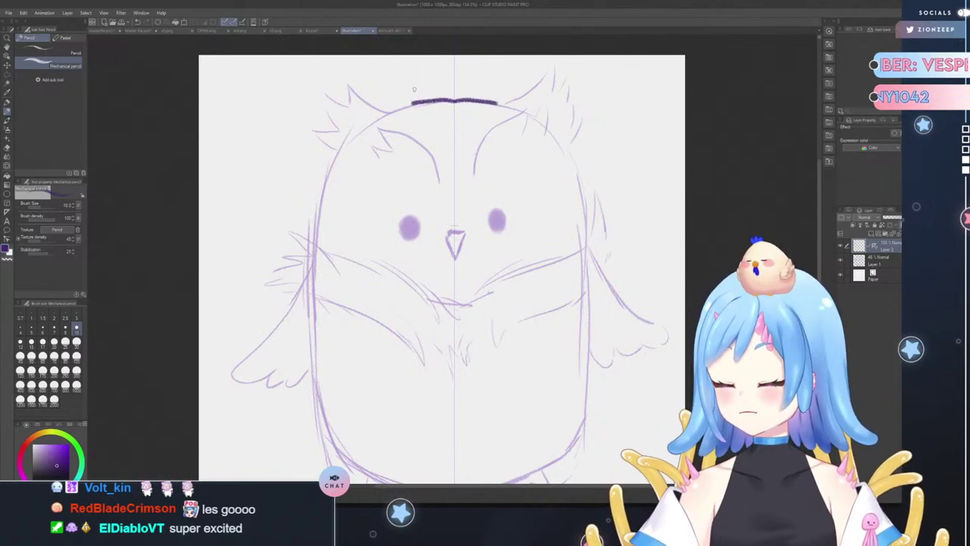
key("ctrl+z")
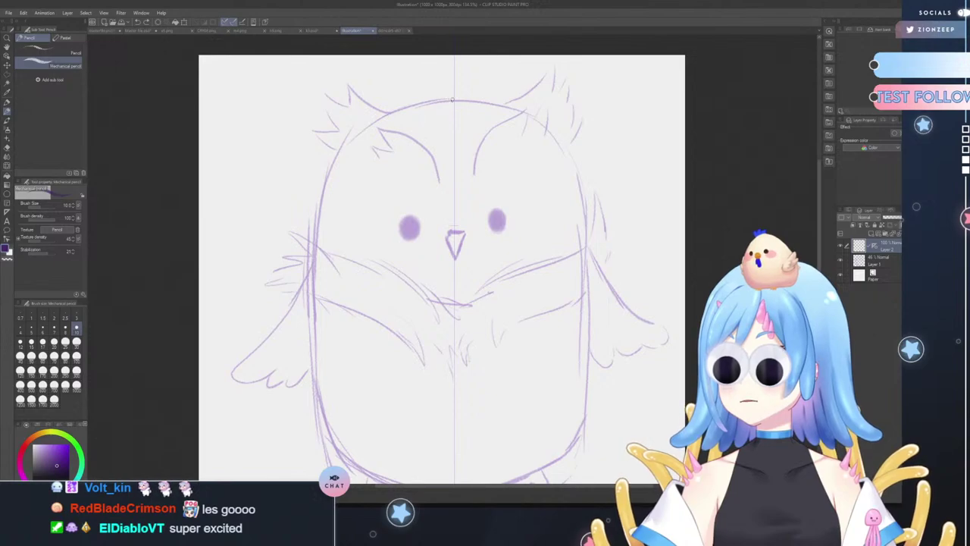
left_click_drag(438, 102, 396, 112)
key("ctrl+z")
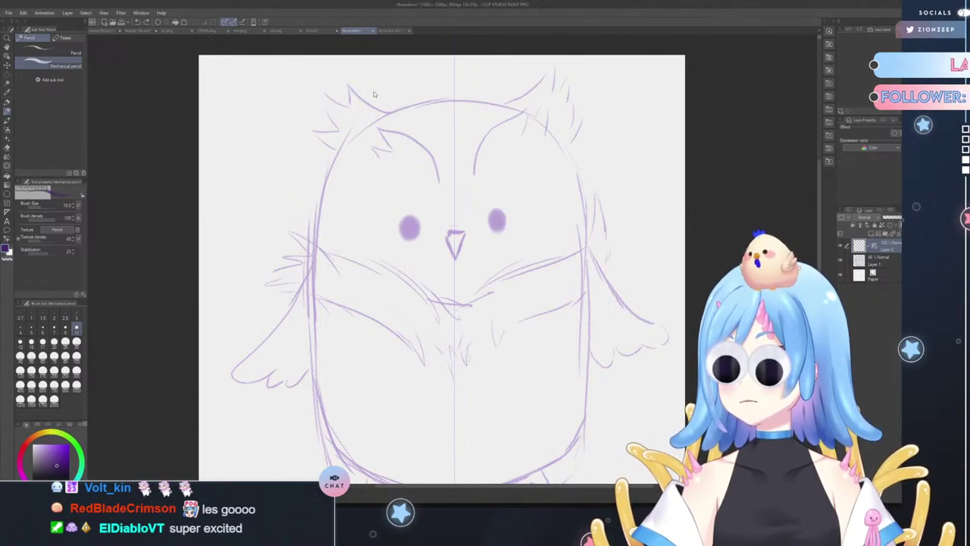
- Try to draw a mirrored line from the tip of the ear tuft along the top of the head to the center
mouse_move(348, 86)
left_mouse_down()
mouse_move(394, 112)
mouse_move(455, 94)
left_mouse_up()
key("ctrl+z")
mouse_move(347, 85)
left_mouse_down()
mouse_move(381, 109)
mouse_move(451, 94)
left_mouse_up()
key("ctrl+z")
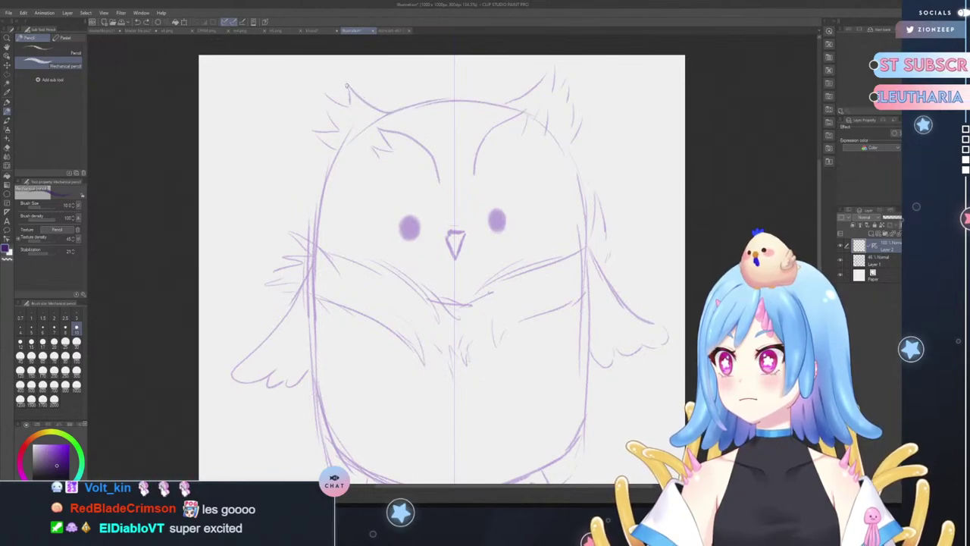
mouse_move(347, 84)
left_mouse_down()
mouse_move(391, 110)
mouse_move(455, 96)
left_mouse_up()
key("ctrl+z")
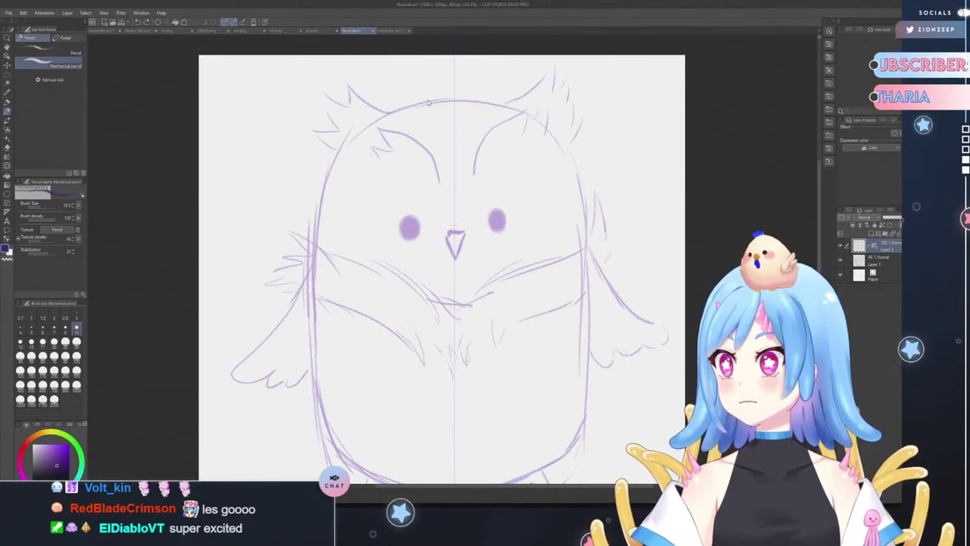
- Try to trace the mirrored sides of the body from below the ear tufts down towards the belly
mouse_move(348, 87)
left_mouse_down()
mouse_move(392, 111)
mouse_move(454, 92)
mouse_move(358, 134)
mouse_move(336, 159)
mouse_move(316, 221)
mouse_move(311, 389)
mouse_move(319, 428)
mouse_move(371, 479)
left_mouse_up()
key("ctrl+z")
key("ctrl+z")
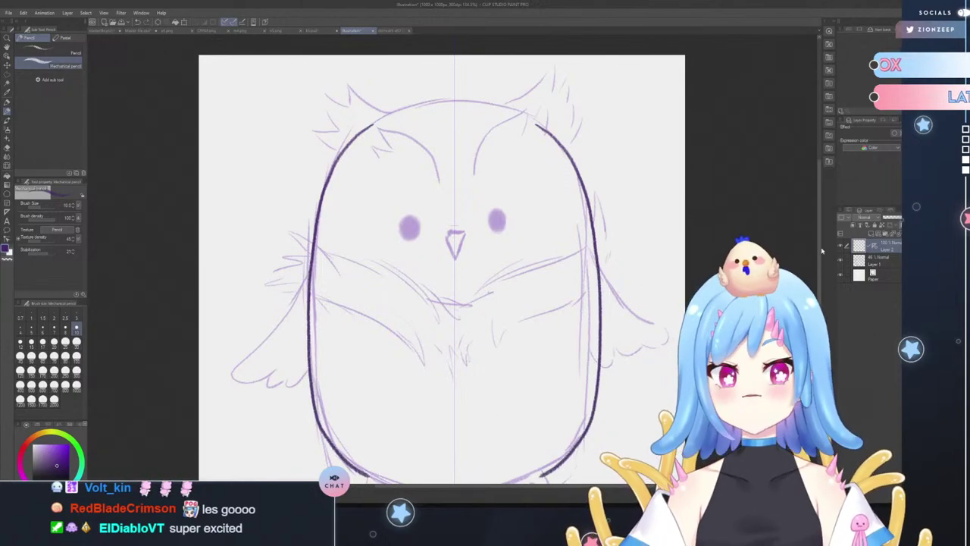
scroll(662, 297, "down", 5)
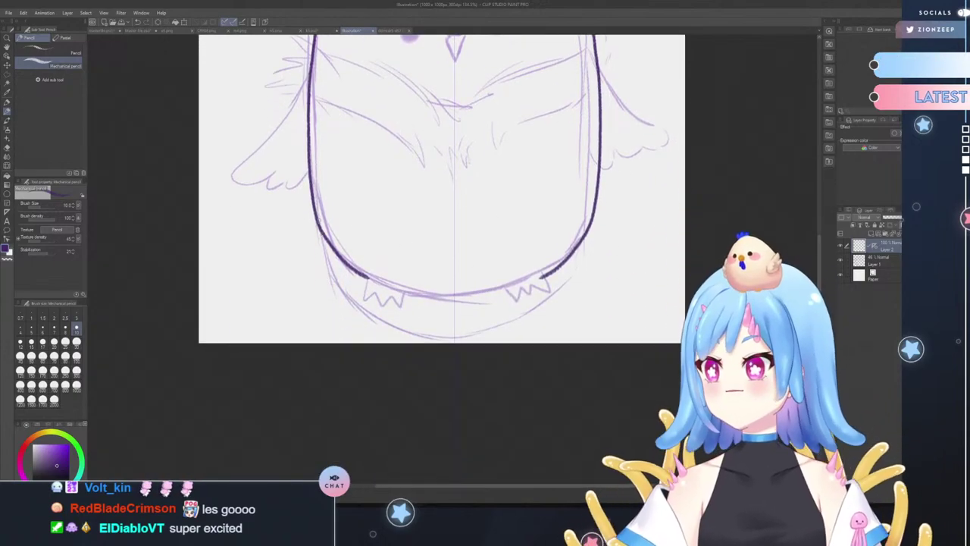
key("ctrl+z")
scroll(333, 181, "up", 3)
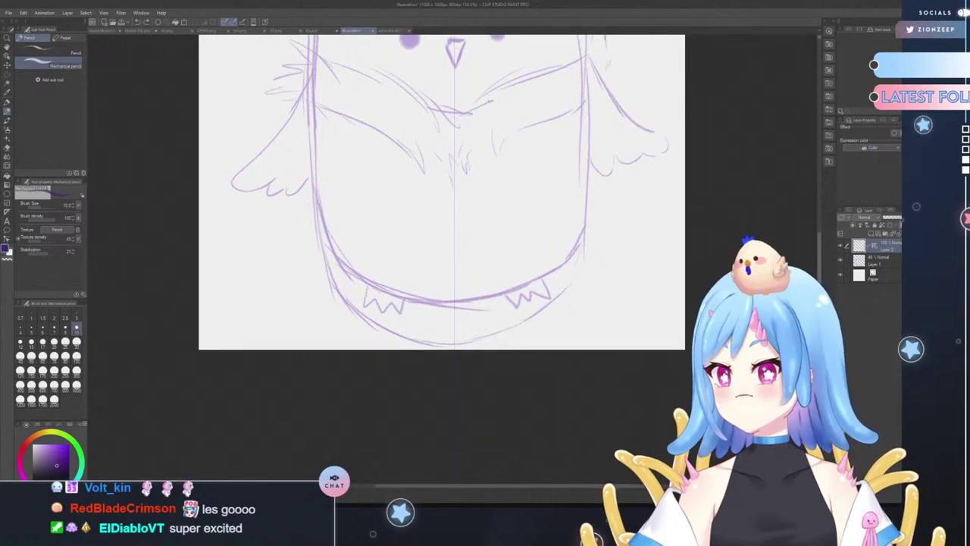
scroll(334, 202, "up", 1)
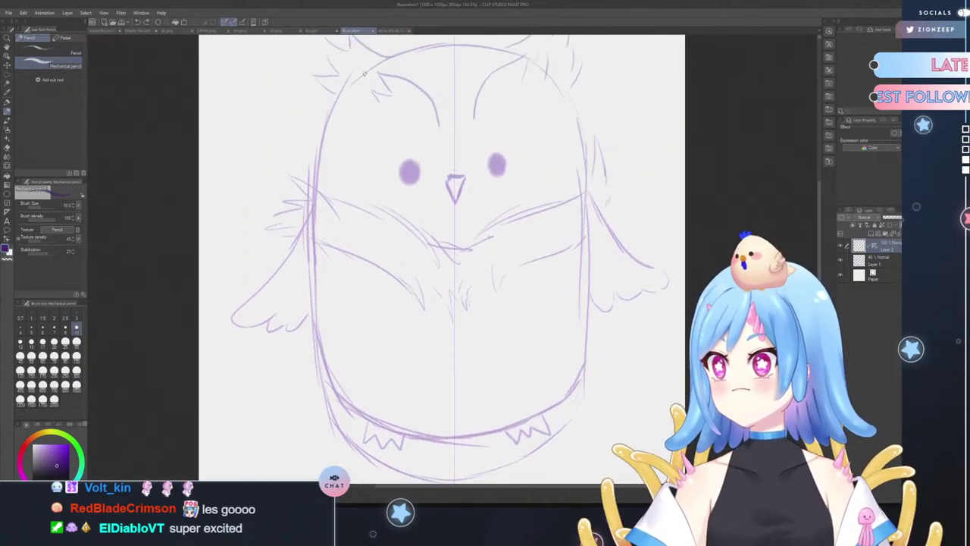
mouse_move(364, 74)
left_mouse_down()
mouse_move(343, 97)
mouse_move(318, 174)
mouse_move(310, 301)
left_mouse_up()
key("ctrl+z")
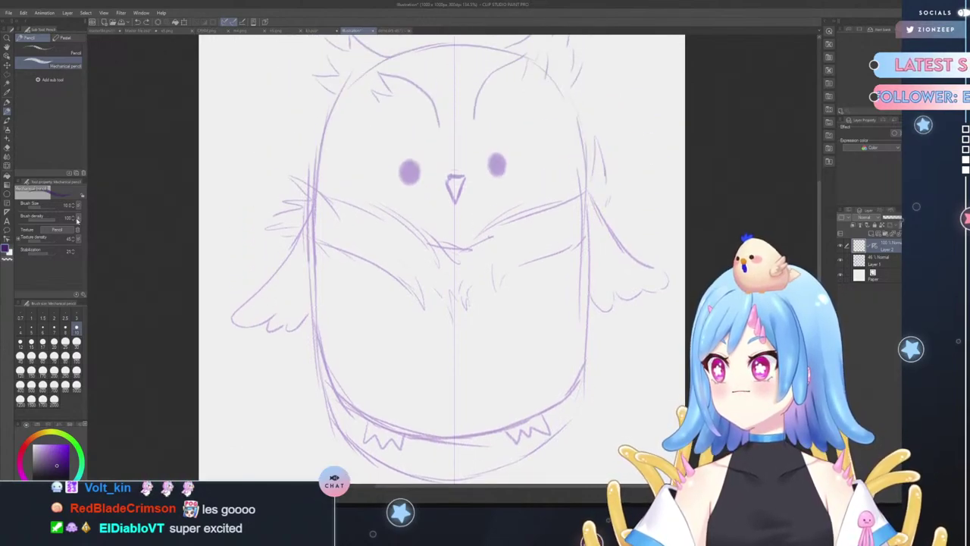
- Raise the pencil's stabilization to 100 and try to trace the mirrored body outline from the head to the bottom center
left_click(53, 253)
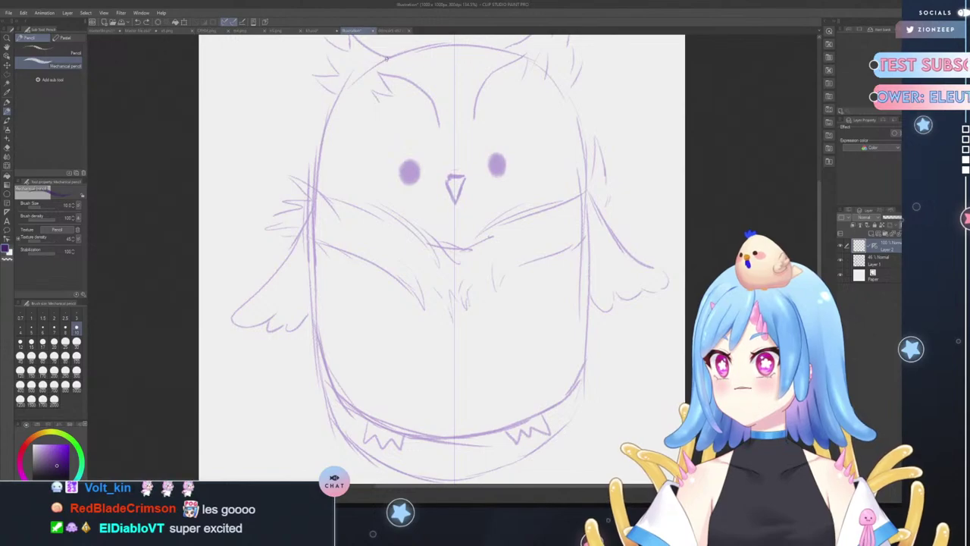
left_click_drag(386, 57, 347, 100)
key("ctrl+z")
mouse_move(388, 54)
left_mouse_down()
mouse_move(336, 98)
mouse_move(313, 161)
mouse_move(311, 254)
mouse_move(324, 347)
mouse_move(356, 413)
mouse_move(405, 438)
mouse_move(448, 437)
left_mouse_up()
key("ctrl+z")
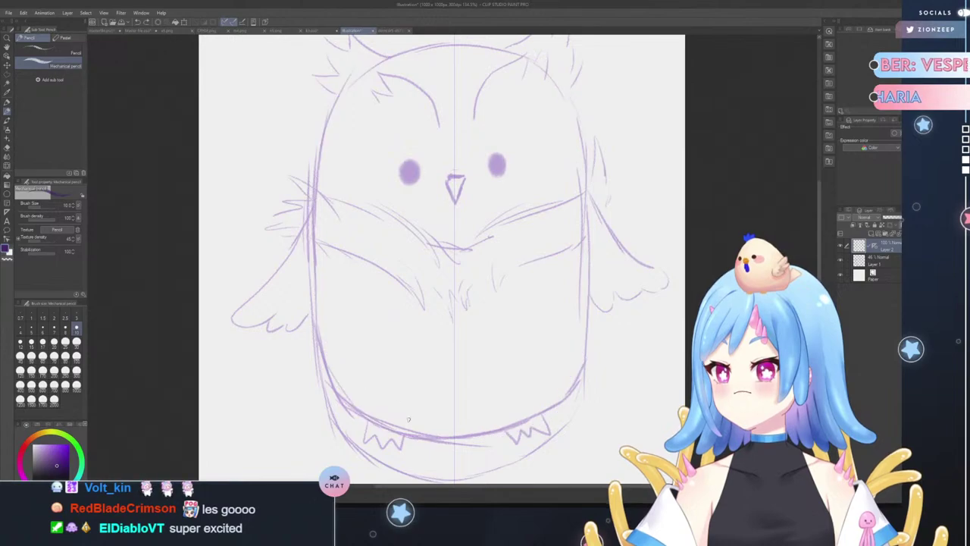
mouse_move(399, 53)
left_mouse_down()
mouse_move(344, 98)
mouse_move(319, 144)
mouse_move(310, 270)
mouse_move(327, 379)
mouse_move(341, 407)
mouse_move(361, 426)
mouse_move(439, 439)
left_mouse_up()
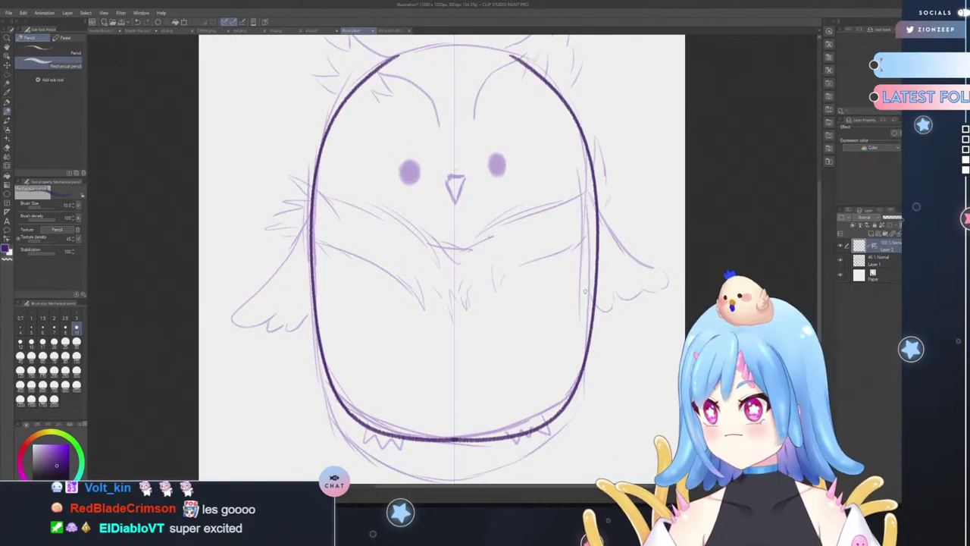
key("ctrl+z")
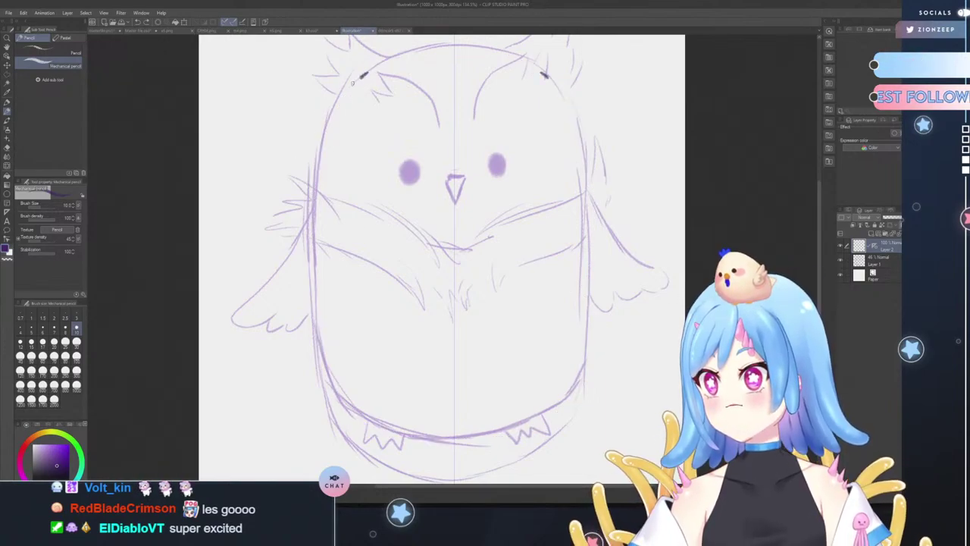
- Try a wider mirrored body outline that starts below the ear tufts and closes slightly under the belly line
mouse_move(364, 75)
left_mouse_down()
mouse_move(313, 151)
mouse_move(304, 199)
mouse_move(314, 372)
left_mouse_up()
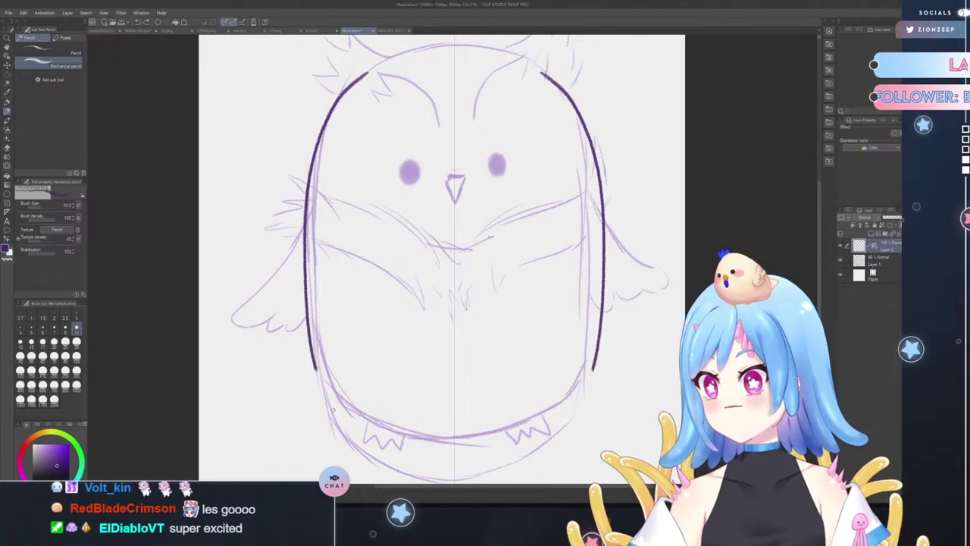
mouse_move(332, 410)
left_mouse_down()
mouse_move(375, 432)
mouse_move(434, 443)
left_mouse_up()
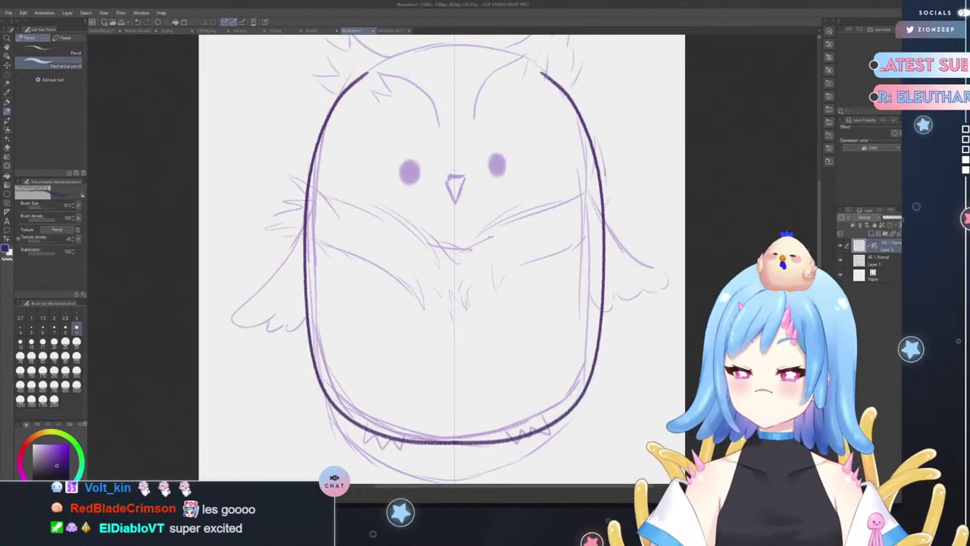
key("ctrl+z")
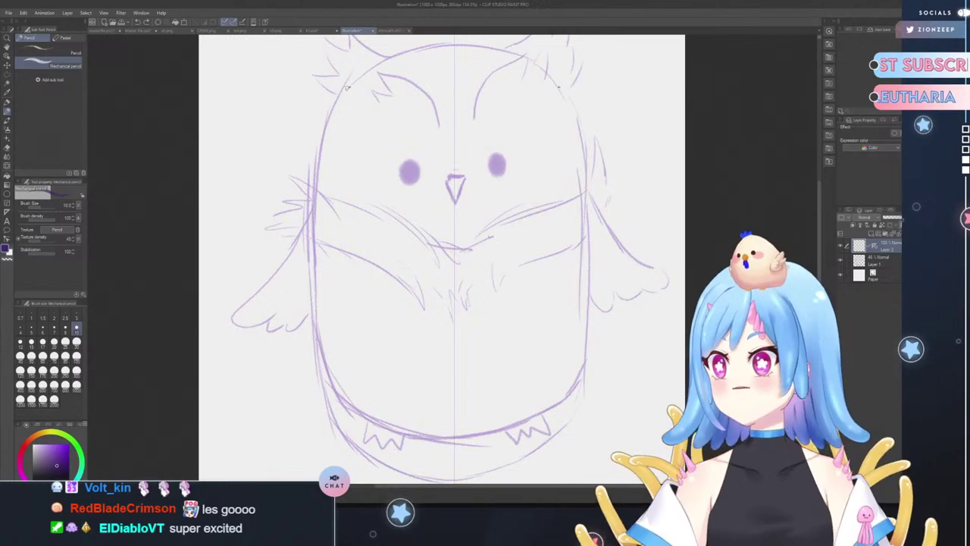
mouse_move(347, 87)
left_mouse_down()
mouse_move(324, 127)
mouse_move(311, 183)
mouse_move(329, 359)
mouse_move(366, 429)
mouse_move(445, 452)
left_mouse_up()
key("ctrl+z")
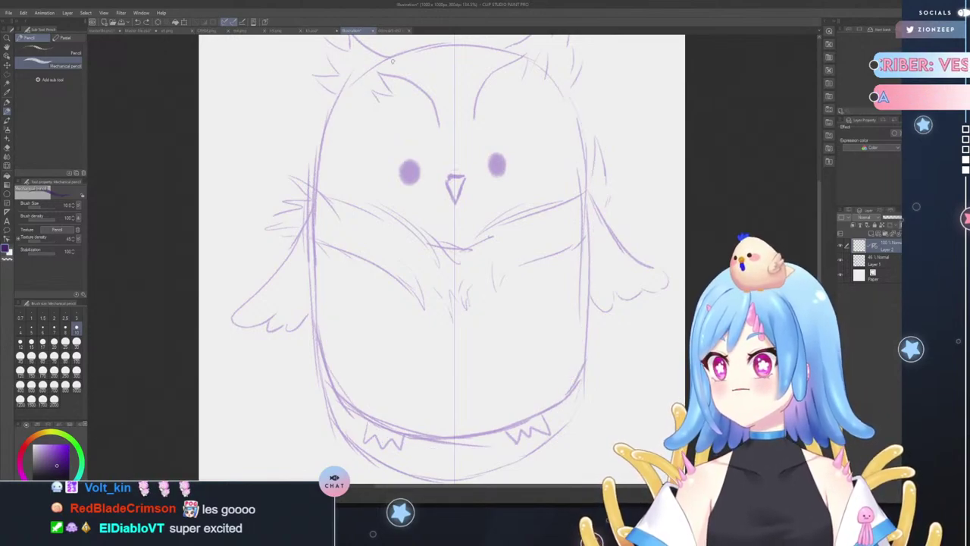
- Try the mirrored body outline again, starting higher on the head beside the ear tufts and curving in towards the belly line
mouse_move(383, 60)
left_mouse_down()
mouse_move(331, 111)
mouse_move(311, 171)
mouse_move(310, 307)
mouse_move(329, 385)
mouse_move(347, 409)
mouse_move(411, 431)
left_mouse_up()
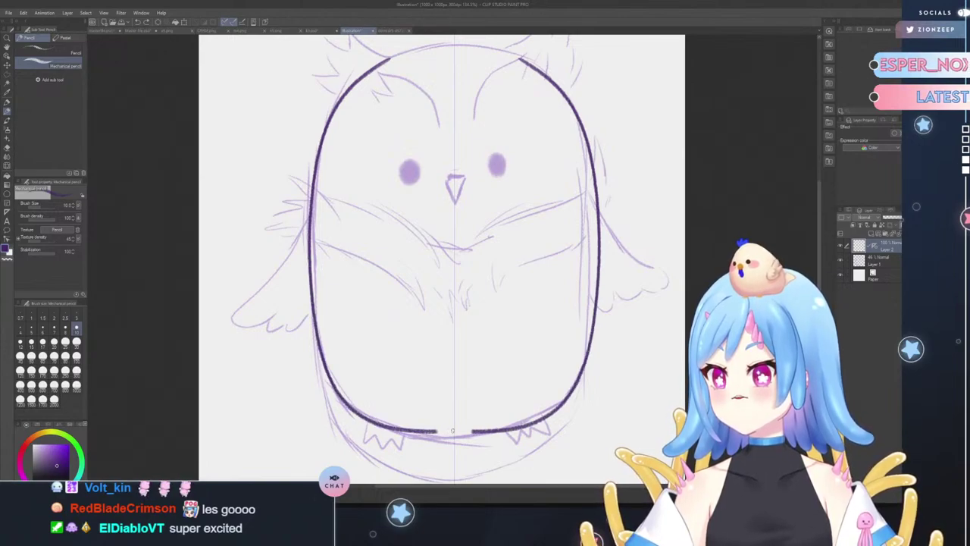
key("ctrl+z")
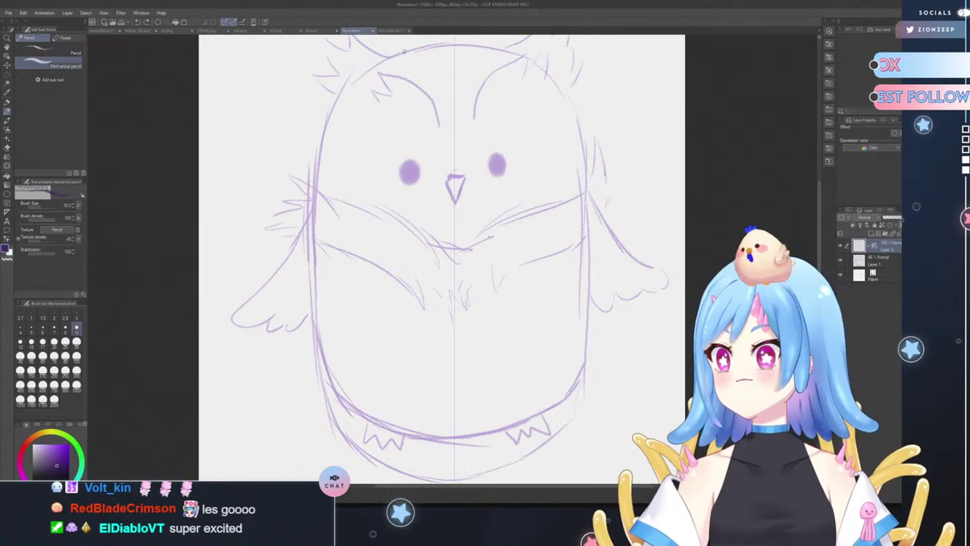
mouse_move(404, 52)
left_mouse_down()
mouse_move(326, 121)
mouse_move(306, 189)
mouse_move(306, 267)
mouse_move(341, 392)
left_mouse_up()
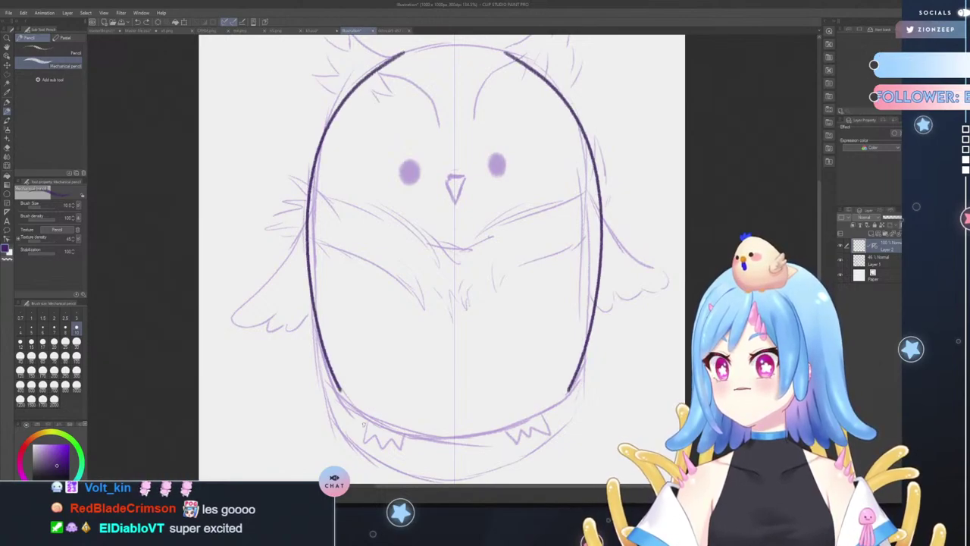
key("ctrl+z")
- Try to draw the mirrored outline from the top center of the head around and down the sides of the body
mouse_move(451, 46)
left_mouse_down()
mouse_move(368, 68)
mouse_move(338, 91)
mouse_move(302, 178)
mouse_move(303, 220)
left_mouse_up()
left_click_drag(306, 296, 319, 366)
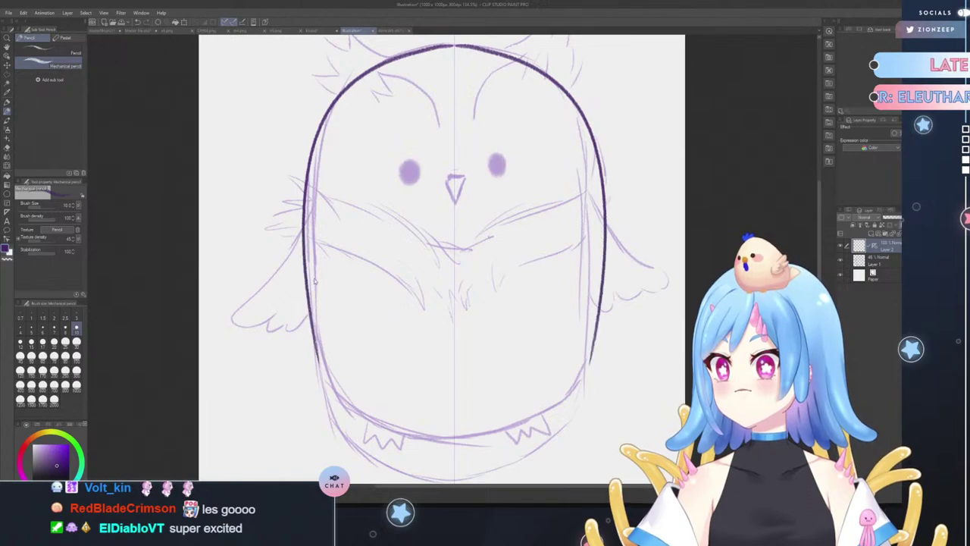
key("ctrl+z")
mouse_move(434, 47)
left_mouse_down()
mouse_move(351, 86)
mouse_move(330, 119)
mouse_move(323, 186)
mouse_move(353, 354)
left_mouse_up()
key("ctrl+z")
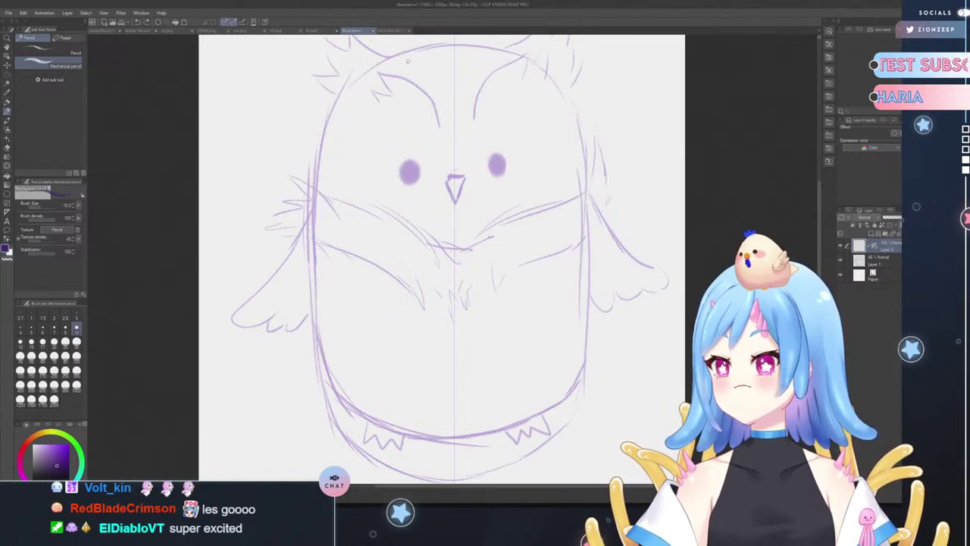
mouse_move(432, 47)
left_mouse_down()
mouse_move(386, 57)
mouse_move(341, 90)
left_mouse_up()
key("ctrl+z")
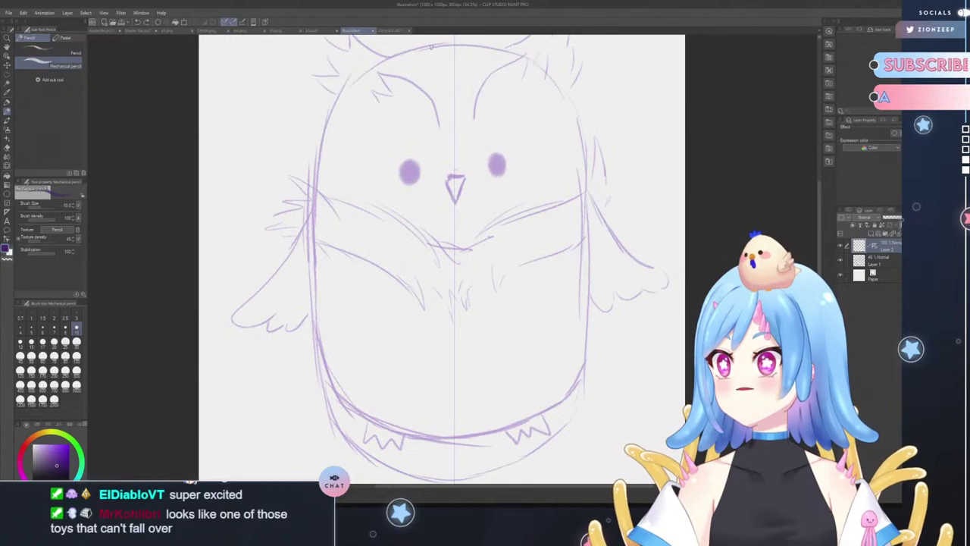
- Try to trace half of the mirrored body outline in one long stroke between the head's top center and the bottom center
mouse_move(451, 44)
left_mouse_down()
mouse_move(387, 49)
mouse_move(348, 74)
mouse_move(321, 118)
mouse_move(311, 171)
mouse_move(331, 371)
mouse_move(349, 413)
mouse_move(377, 439)
mouse_move(395, 442)
mouse_move(365, 423)
mouse_move(434, 441)
left_mouse_up()
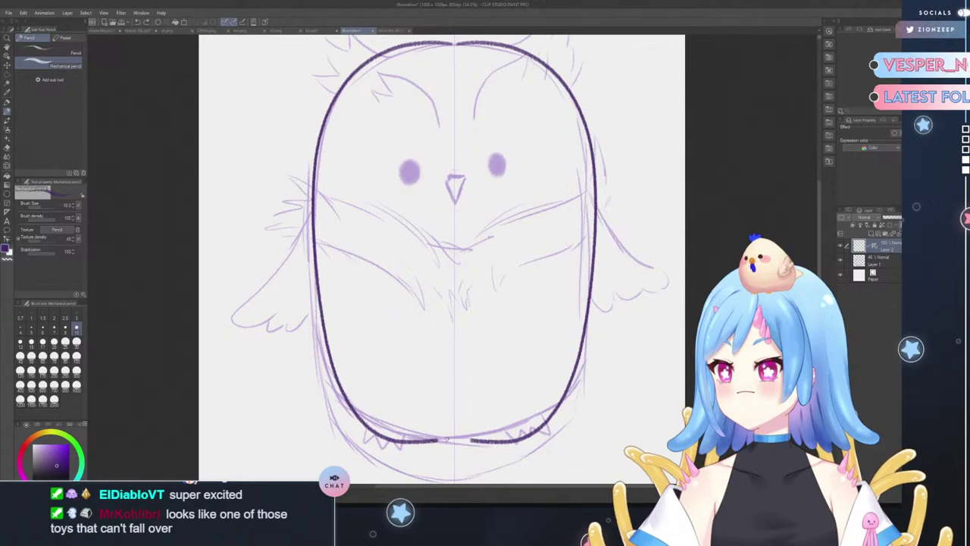
key("ctrl+z")
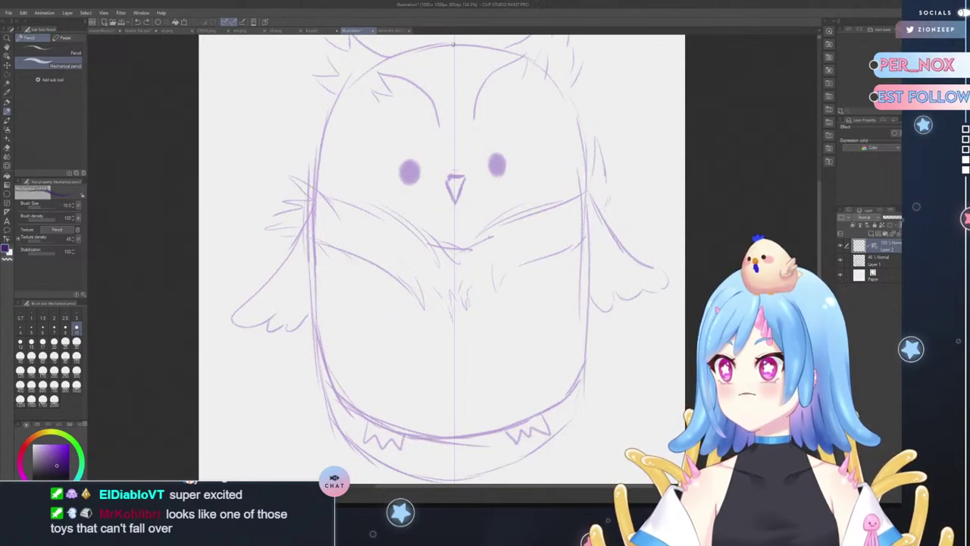
left_click_drag(453, 44, 385, 57)
key("ctrl+z")
mouse_move(448, 44)
left_mouse_down()
mouse_move(364, 71)
mouse_move(327, 100)
mouse_move(312, 152)
mouse_move(314, 277)
mouse_move(334, 384)
mouse_move(351, 419)
mouse_move(401, 451)
mouse_move(433, 449)
mouse_move(409, 391)
mouse_move(433, 437)
mouse_move(360, 413)
mouse_move(313, 343)
mouse_move(319, 179)
mouse_move(347, 81)
mouse_move(376, 48)
mouse_move(450, 45)
left_mouse_up()
key("ctrl+z")
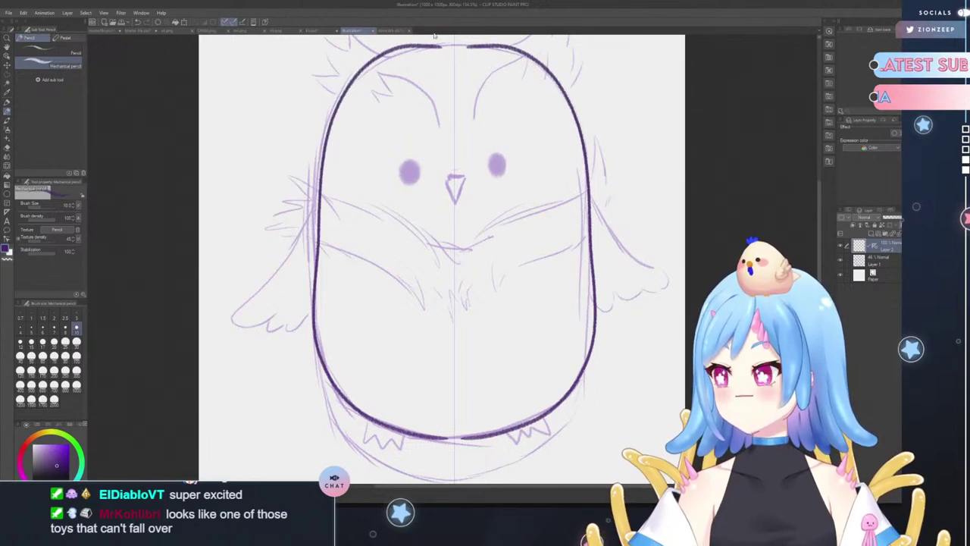
key("ctrl+z")
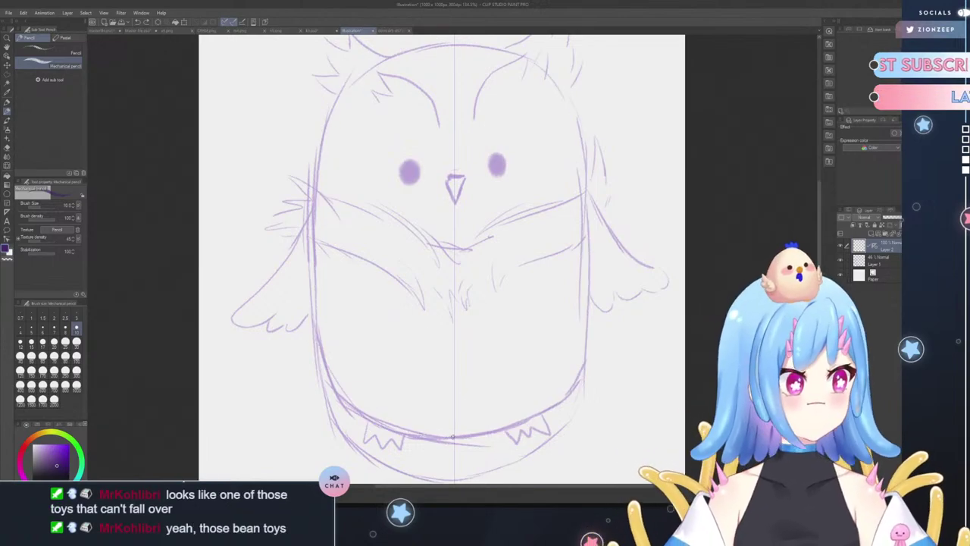
mouse_move(448, 440)
left_mouse_down()
mouse_move(409, 436)
mouse_move(356, 405)
left_mouse_up()
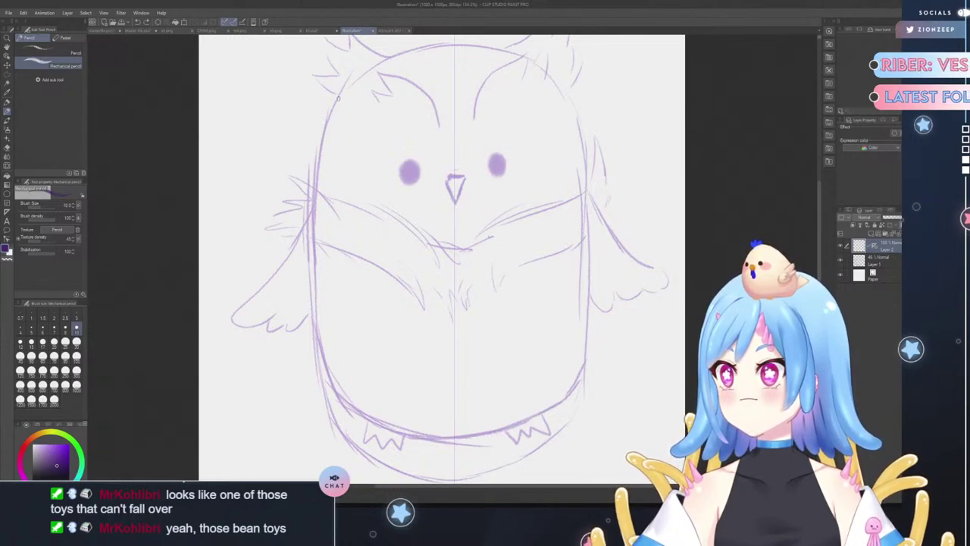
- Trace the mirrored sides of the body from just below the ear tufts down to the lower curve near the feet
mouse_move(341, 95)
left_mouse_down()
mouse_move(314, 173)
mouse_move(308, 261)
mouse_move(339, 408)
left_mouse_up()
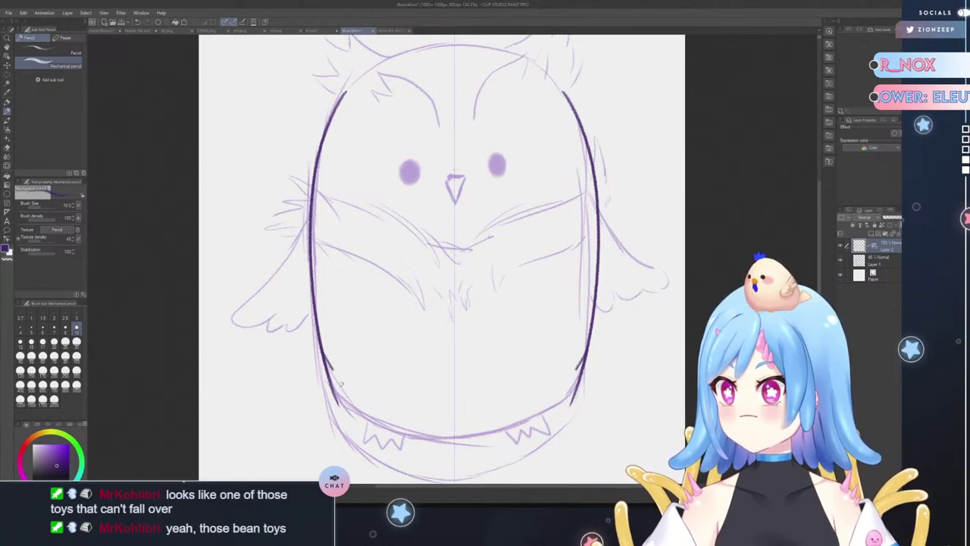
left_click_drag(341, 384, 343, 387)
key("ctrl+z")
- Try going over the lower ends of the mirrored side lines with the pen instead of the pencil
left_click(7, 38)
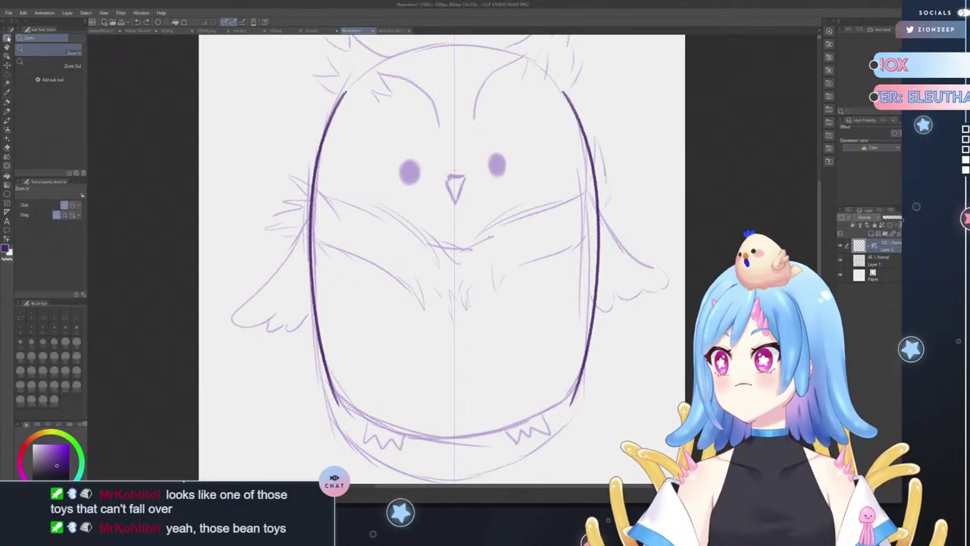
left_click(448, 412)
left_click(6, 100)
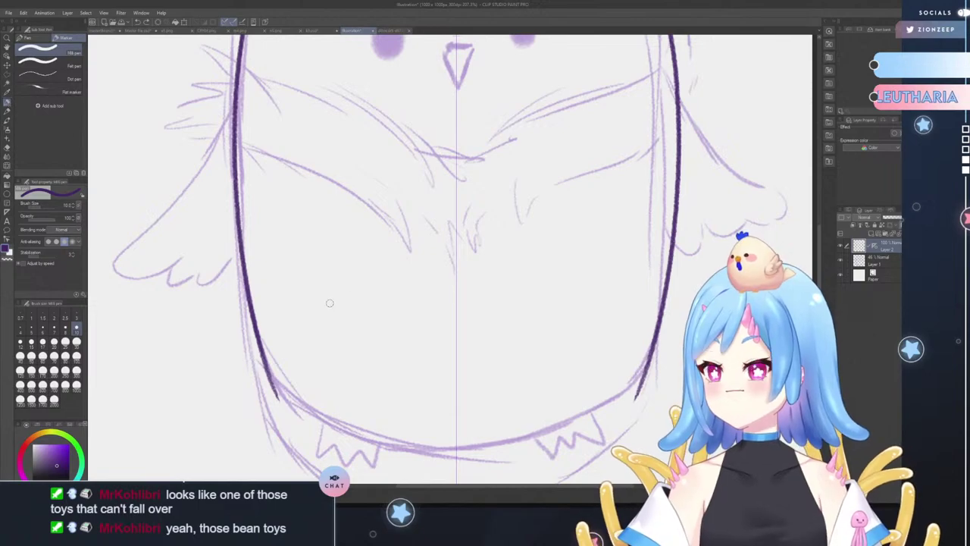
left_click_drag(255, 312, 274, 368)
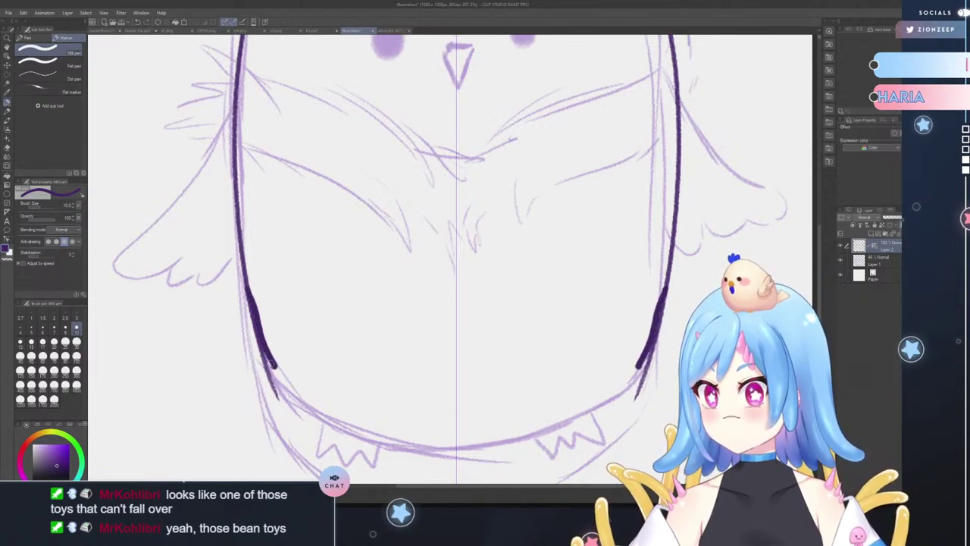
key("ctrl+z")
left_click(6, 110)
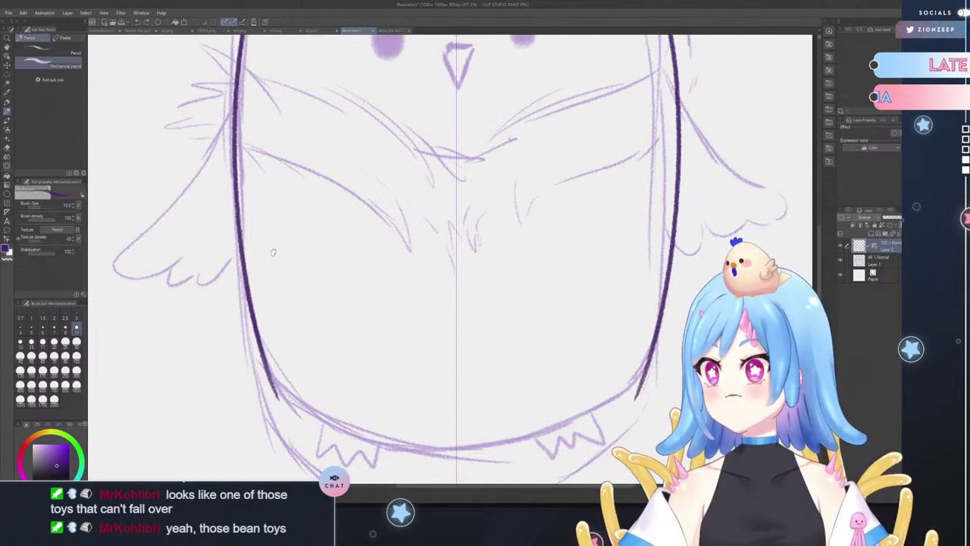
- Draw the mirrored rounded bottom of the body with the mechanical pencil, from the lower sides to the center above the feet
mouse_move(263, 325)
left_mouse_down()
mouse_move(288, 367)
mouse_move(324, 400)
left_mouse_up()
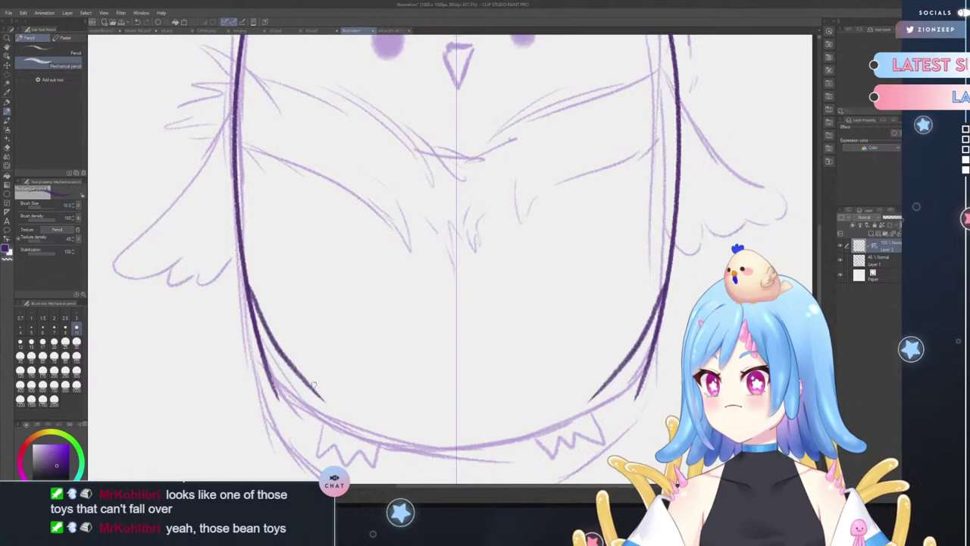
key("ctrl+z")
mouse_move(244, 278)
left_mouse_down()
mouse_move(294, 389)
mouse_move(341, 426)
left_mouse_up()
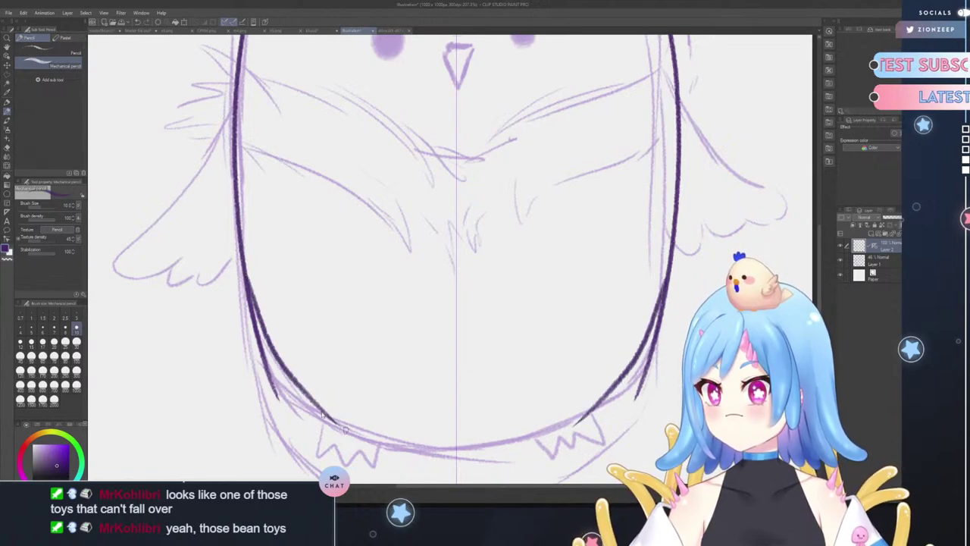
key("ctrl+z")
mouse_move(241, 259)
left_mouse_down()
mouse_move(268, 345)
mouse_move(311, 401)
mouse_move(349, 427)
mouse_move(455, 448)
left_mouse_up()
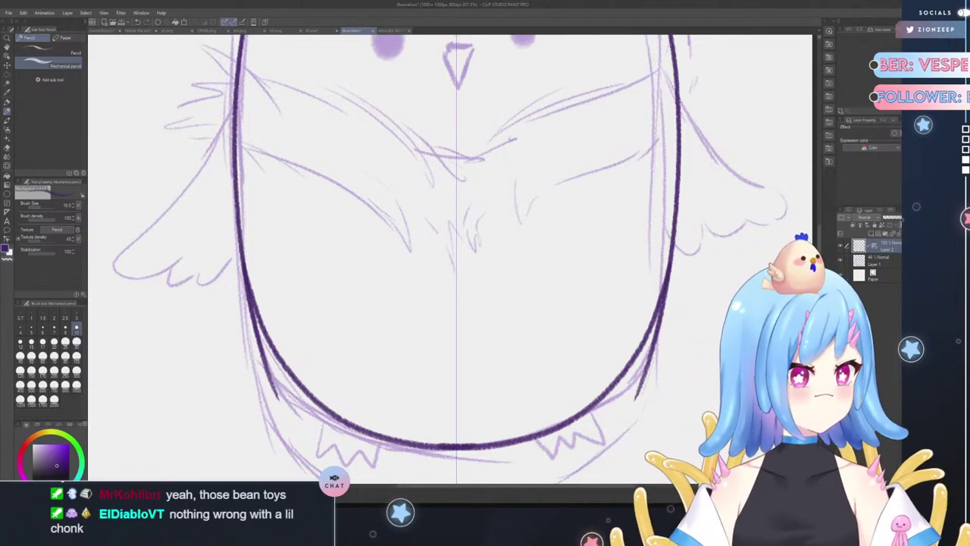
- Trace the mirrored curve of the head from the upper ends of the side lines to the top center
scroll(450, 258, "up", 1)
scroll(366, 328, "up", 5)
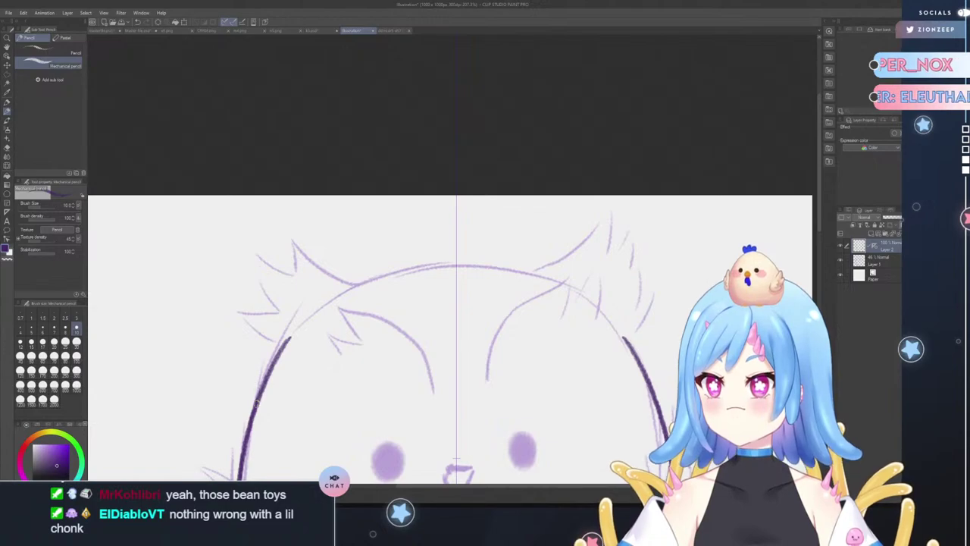
mouse_move(263, 390)
left_mouse_down()
mouse_move(288, 341)
mouse_move(347, 292)
mouse_move(470, 267)
left_mouse_up()
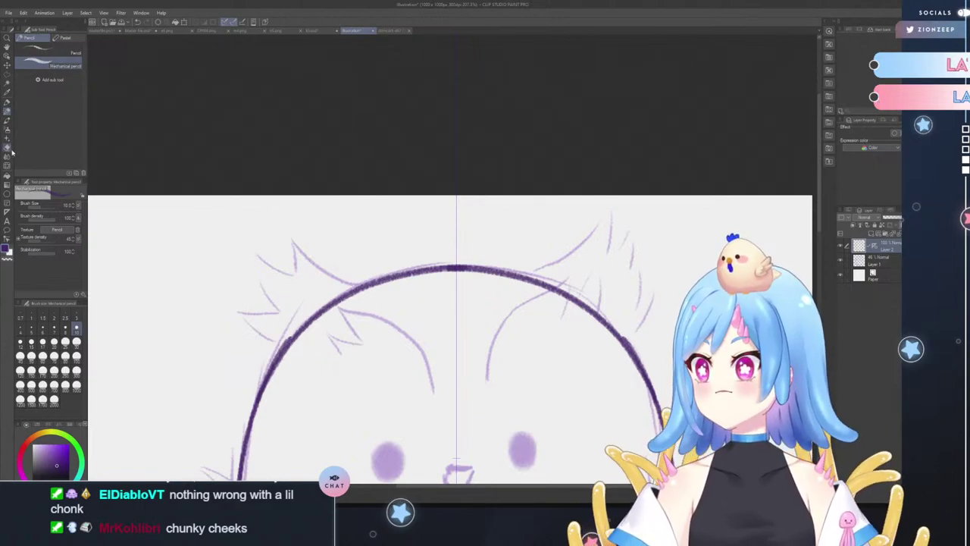
- Erase the head outline where the two ear tufts attach, using the hard eraser at size 30
left_click(10, 149)
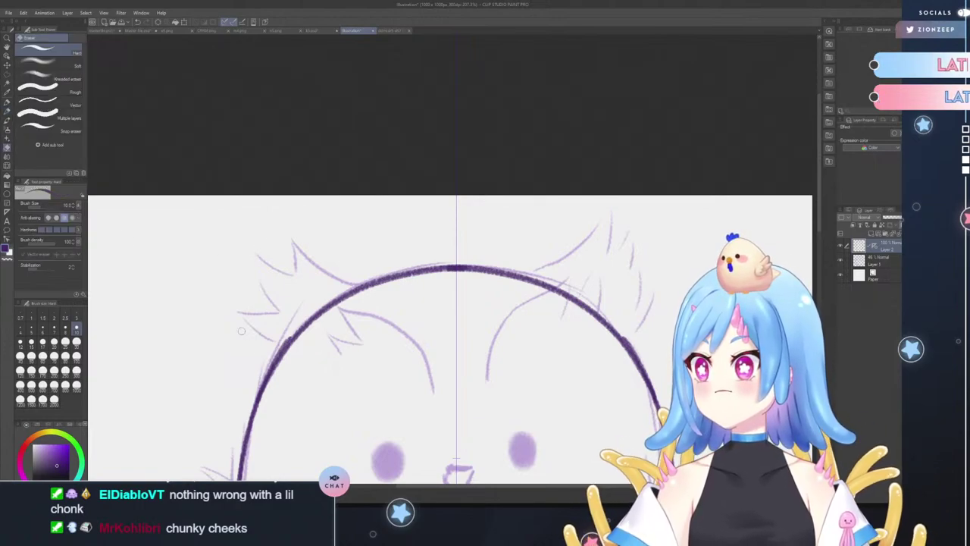
left_click(77, 343)
left_click(300, 331)
left_click_drag(281, 317, 393, 282)
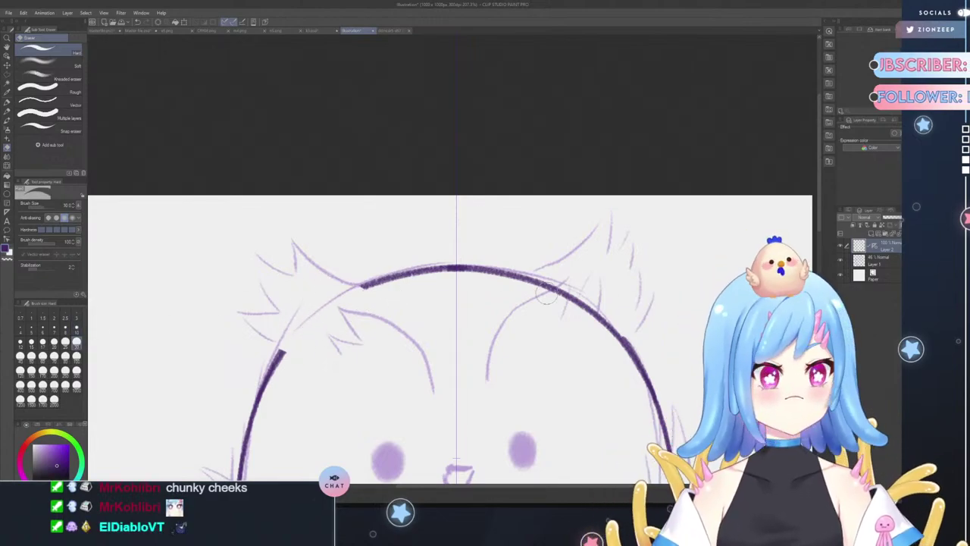
mouse_move(546, 295)
left_mouse_down()
mouse_move(539, 283)
mouse_move(549, 306)
mouse_move(596, 318)
mouse_move(608, 342)
mouse_move(556, 289)
left_mouse_up()
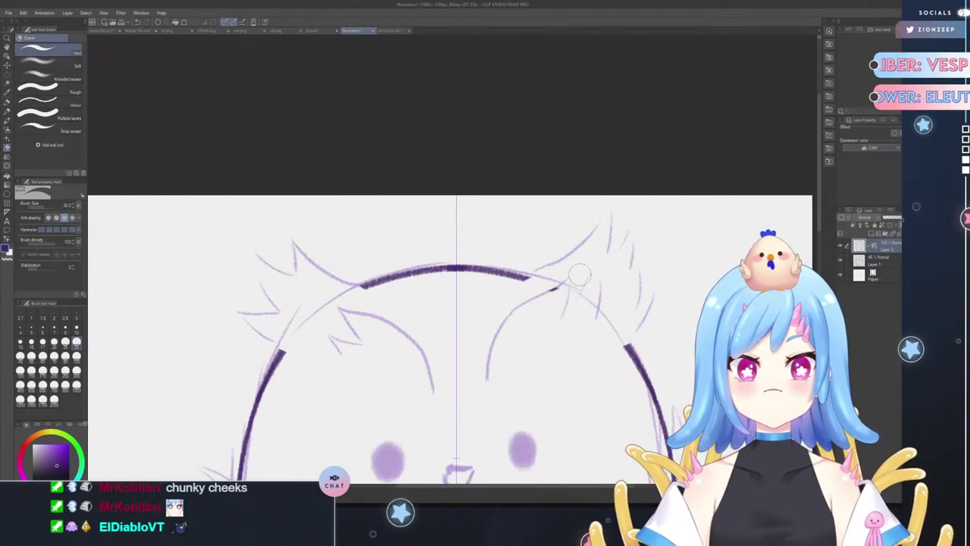
- Draw the mirrored upper edges of the ear tufts with the pencil and try a jagged outer edge with several feather spikes
left_click(6, 101)
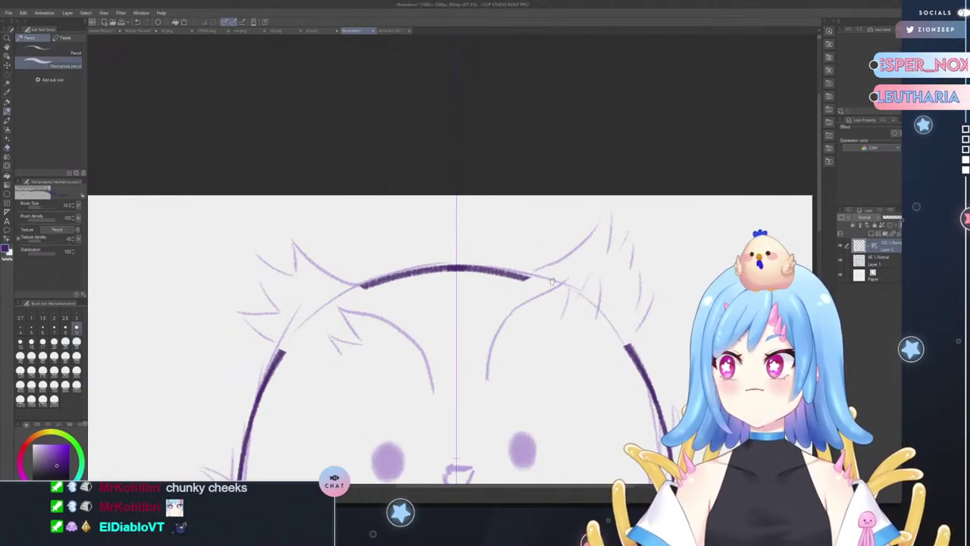
mouse_move(532, 277)
left_mouse_down()
mouse_move(574, 257)
mouse_move(618, 219)
mouse_move(611, 255)
mouse_move(634, 244)
mouse_move(629, 279)
mouse_move(646, 265)
mouse_move(653, 279)
mouse_move(631, 297)
mouse_move(651, 304)
mouse_move(647, 319)
left_mouse_up()
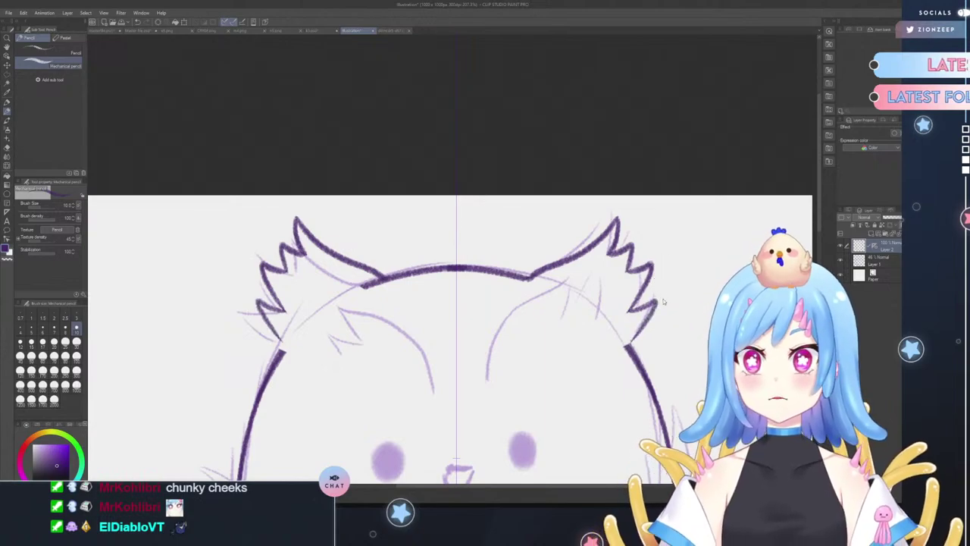
key("ctrl+z")
key("ctrl+z")
key("ctrl+z")
key("ctrl+z")
key("ctrl+z")
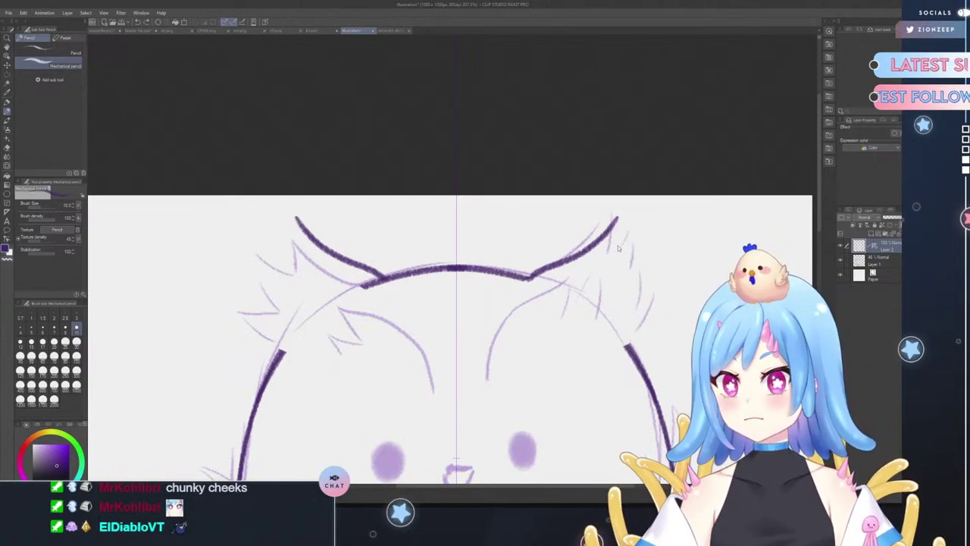
- Draw the tufts' outer edges with one small notch down to the body outline, and erase the overlapping line inside the left tuft
mouse_move(616, 218)
left_mouse_down()
mouse_move(620, 277)
mouse_move(630, 258)
mouse_move(640, 300)
mouse_move(632, 354)
left_mouse_up()
key("ctrl+z")
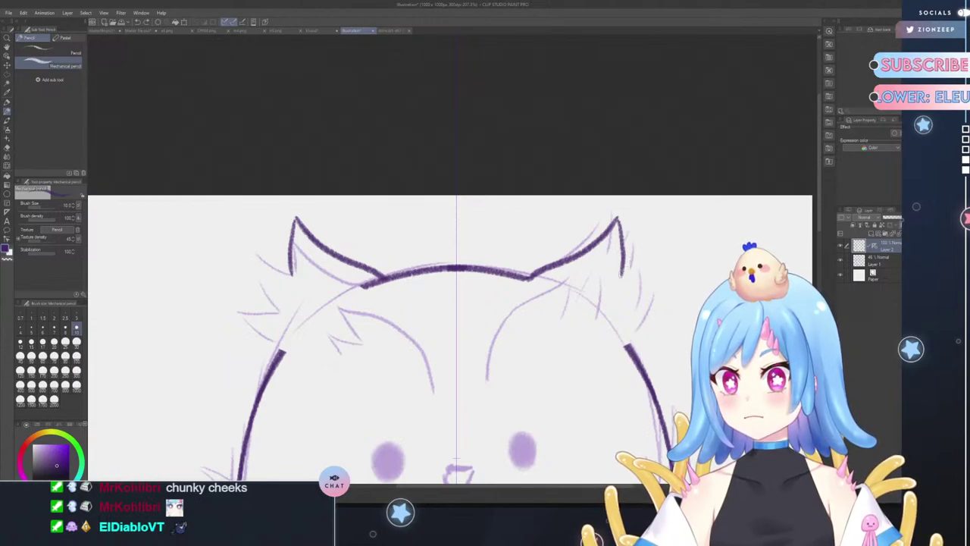
mouse_move(620, 267)
left_mouse_down()
mouse_move(635, 278)
mouse_move(628, 350)
left_mouse_up()
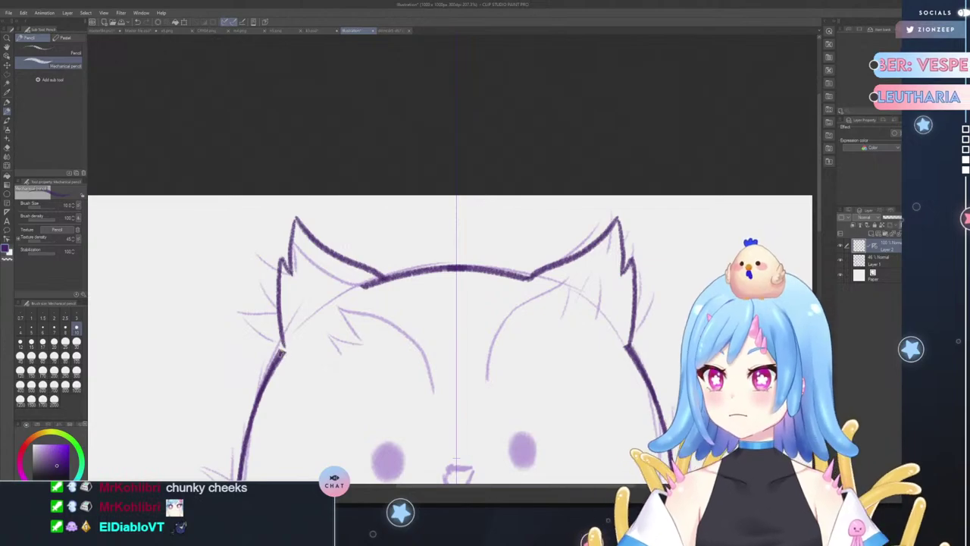
left_click_drag(281, 352, 283, 345)
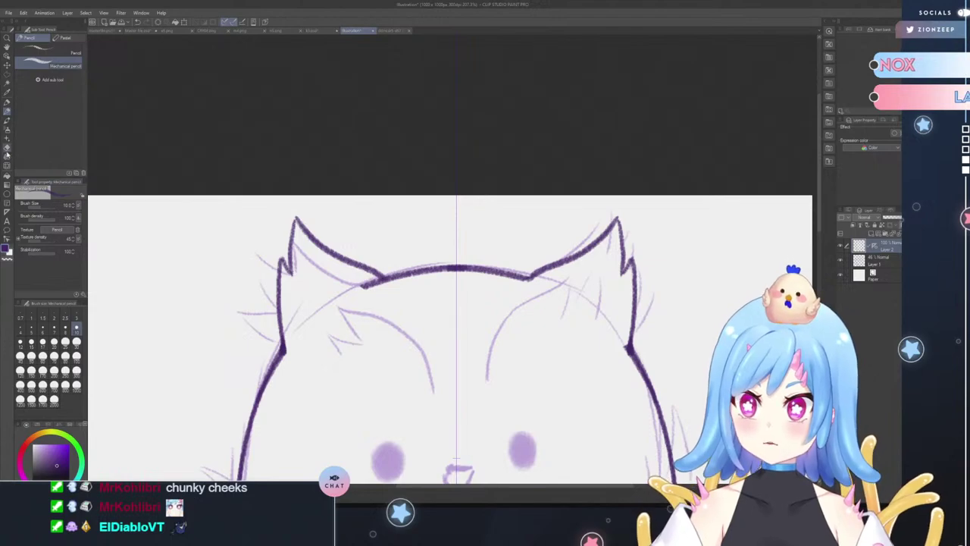
left_click(8, 147)
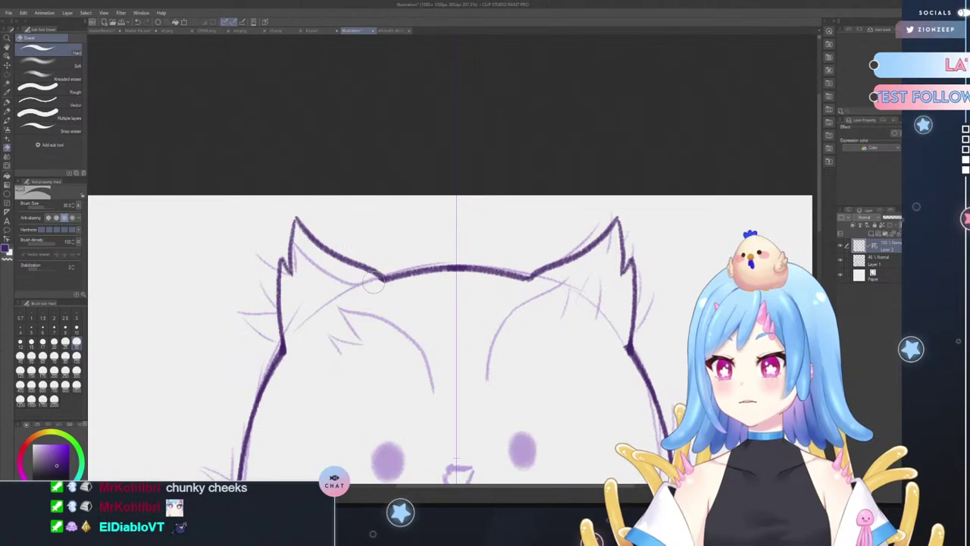
- Draw the mirrored brow curves with the mechanical pencil, ending in two feather spikes below the ear tufts
left_click(8, 103)
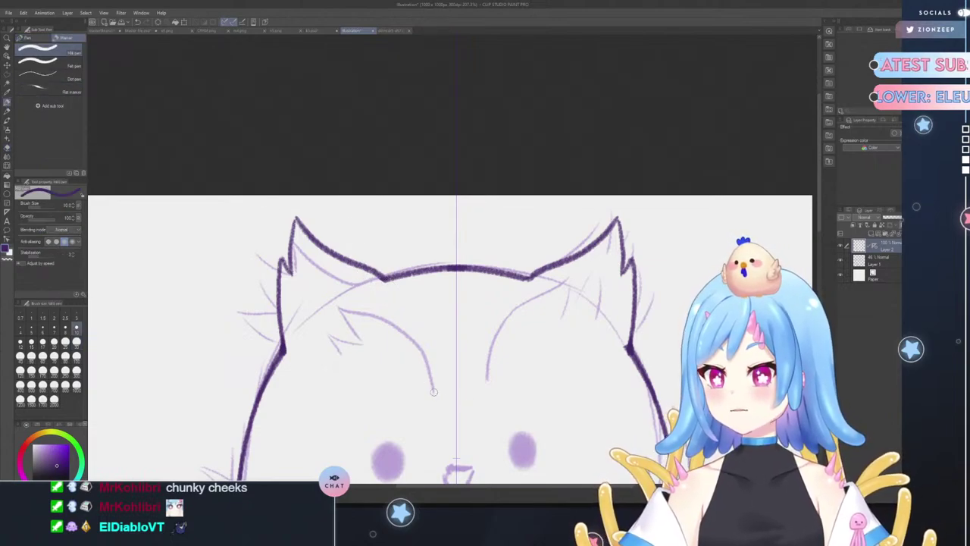
left_click_drag(434, 392, 433, 361)
key("ctrl+z")
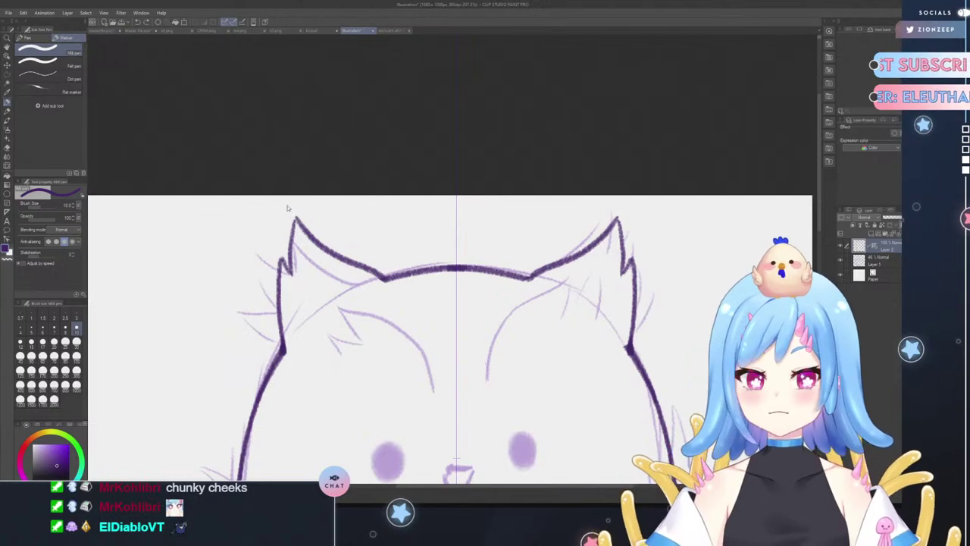
left_click(8, 111)
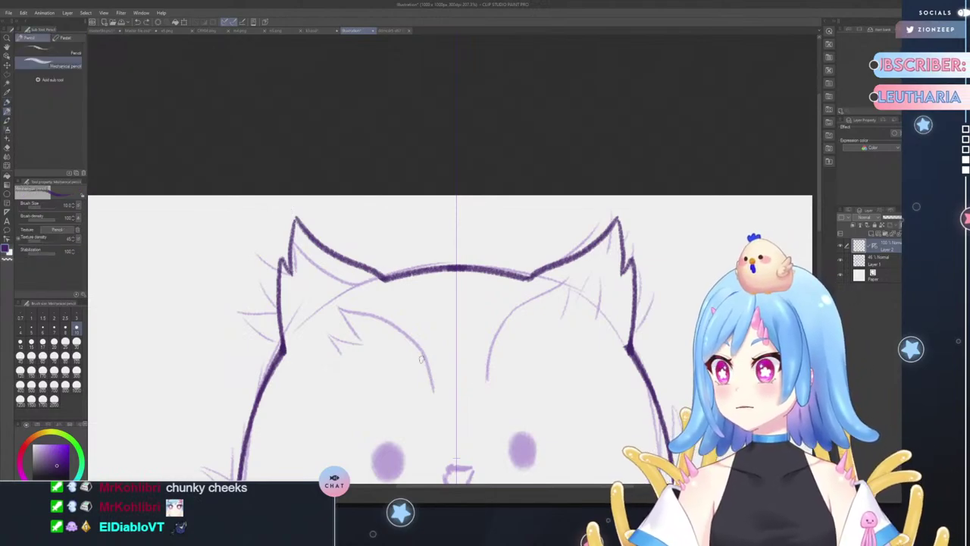
mouse_move(434, 392)
left_mouse_down()
mouse_move(420, 339)
mouse_move(341, 283)
mouse_move(350, 339)
mouse_move(317, 313)
mouse_move(345, 377)
left_mouse_up()
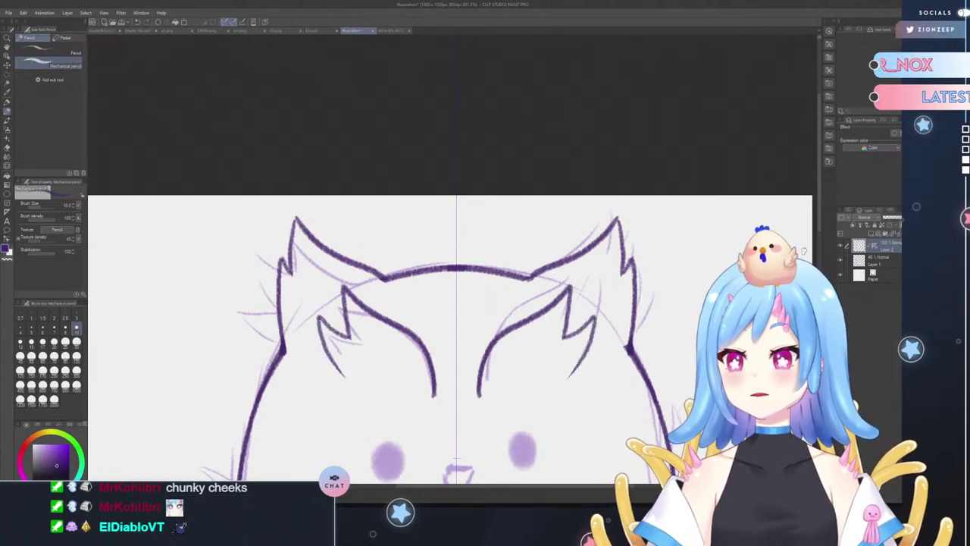
- Try to outline the mirrored oval eyes over the sketched eyes
left_click_drag(454, 458, 452, 305)
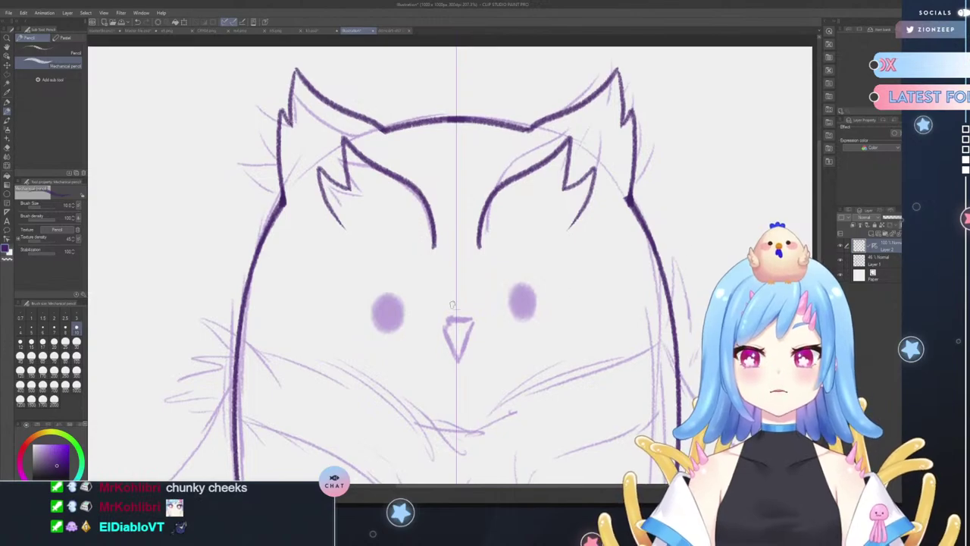
mouse_move(407, 282)
left_mouse_down()
mouse_move(388, 276)
mouse_move(377, 320)
mouse_move(400, 323)
mouse_move(404, 279)
left_mouse_up()
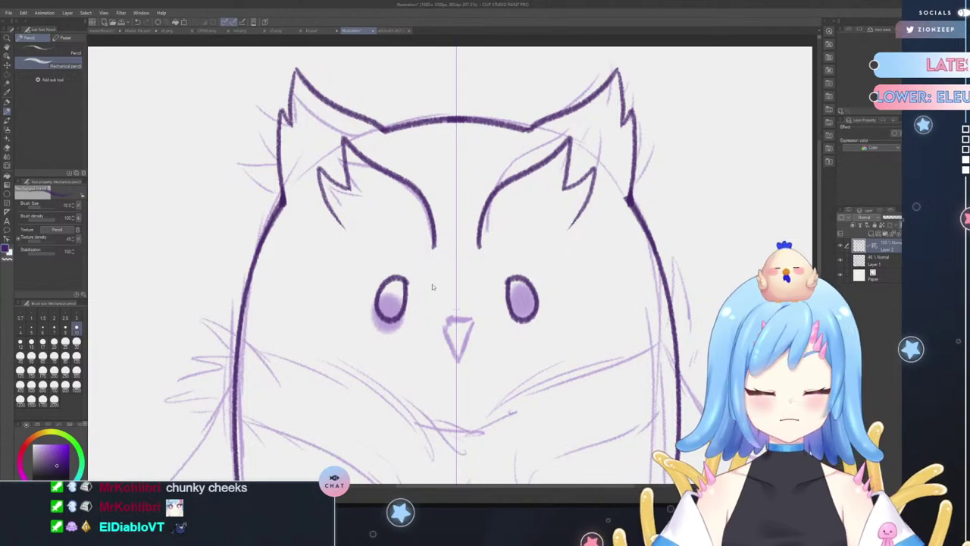
key("ctrl+z")
key("ctrl+z")
mouse_move(397, 280)
left_mouse_down()
mouse_move(381, 318)
mouse_move(402, 327)
mouse_move(412, 296)
mouse_move(403, 285)
mouse_move(379, 303)
mouse_move(390, 318)
mouse_move(413, 317)
left_mouse_up()
key("ctrl+z")
key("ctrl+z")
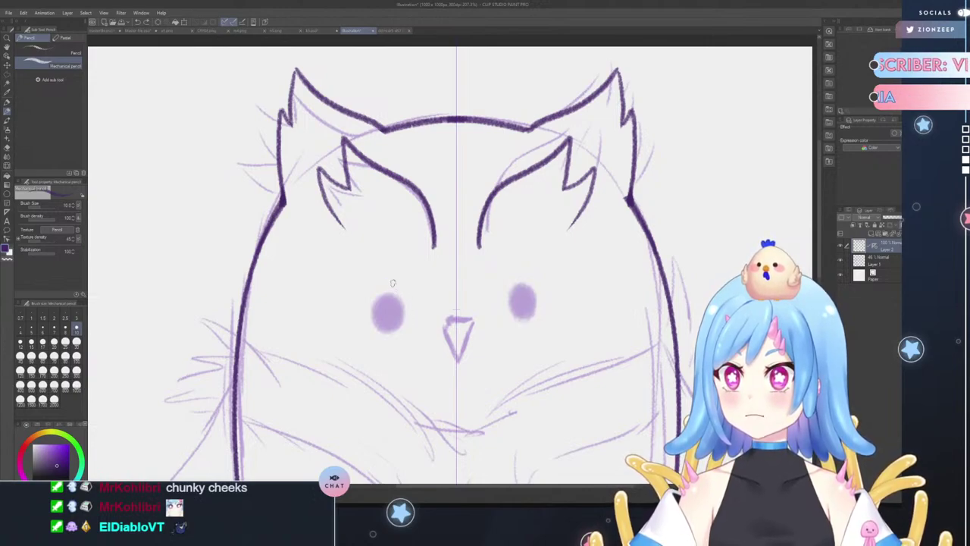
- Try the mirrored eye outlines again as slightly tilted ovals with thickened outer edges
mouse_move(393, 283)
left_mouse_down()
mouse_move(380, 314)
mouse_move(403, 318)
mouse_move(413, 289)
mouse_move(392, 279)
left_mouse_up()
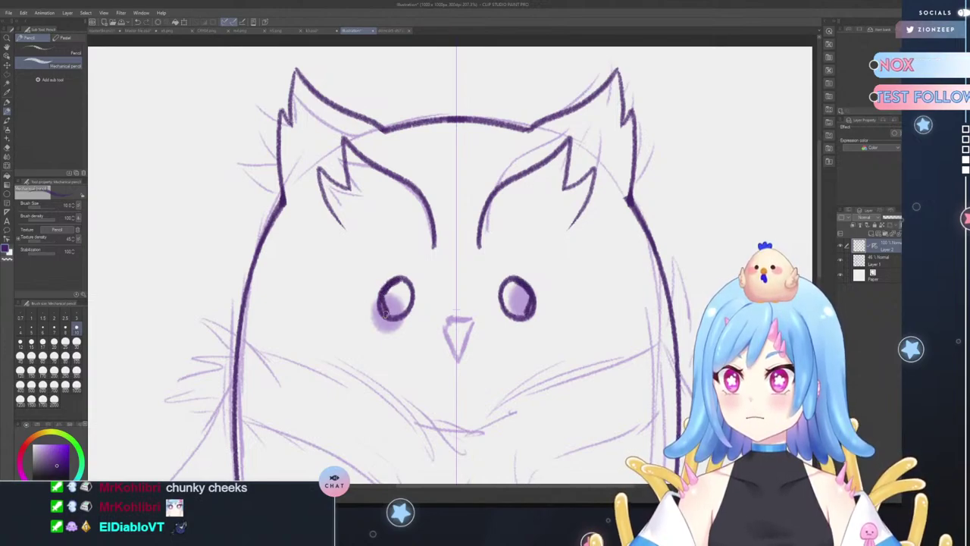
key("ctrl+z")
key("ctrl+z")
key("ctrl+z")
- Undo the brows' lower feather spike and redraw it with its lower end curving further in towards the eyes
key("ctrl+z")
key("ctrl+z")
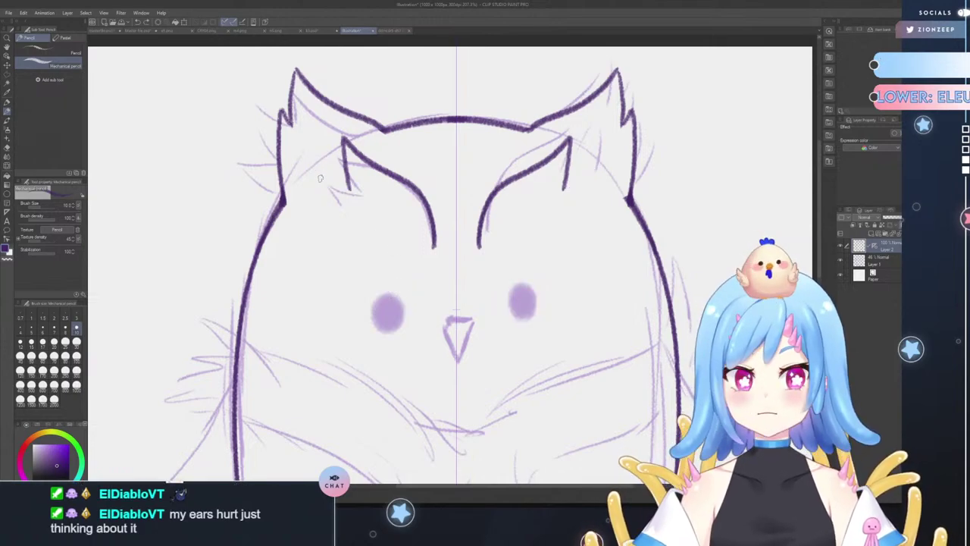
mouse_move(356, 223)
left_mouse_down()
mouse_move(320, 169)
mouse_move(355, 192)
left_mouse_up()
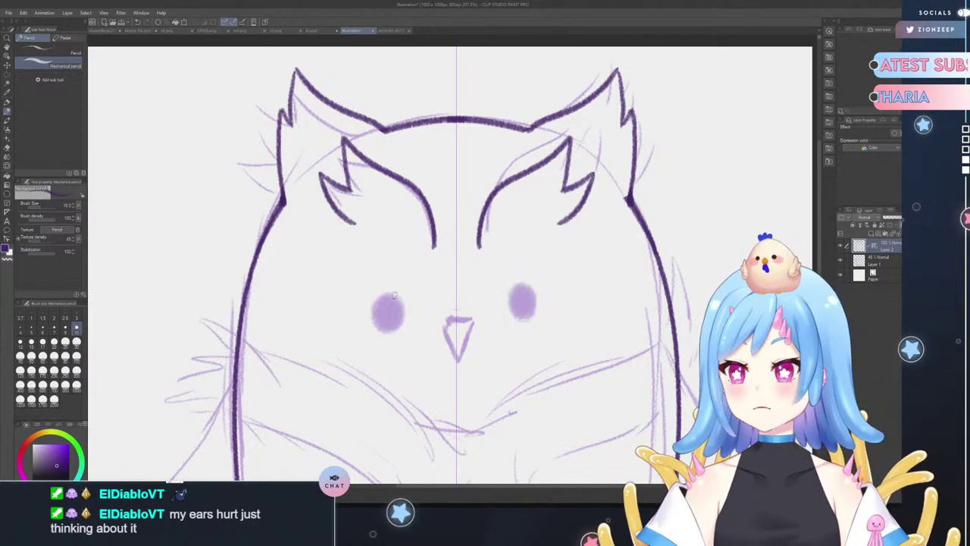
- Try outlining the mirrored eyes as upright ovals over the sketched eyes and filling them in solid at brush size 30
mouse_move(404, 320)
left_mouse_down()
mouse_move(402, 289)
mouse_move(379, 286)
mouse_move(374, 333)
mouse_move(391, 342)
mouse_move(404, 324)
left_mouse_up()
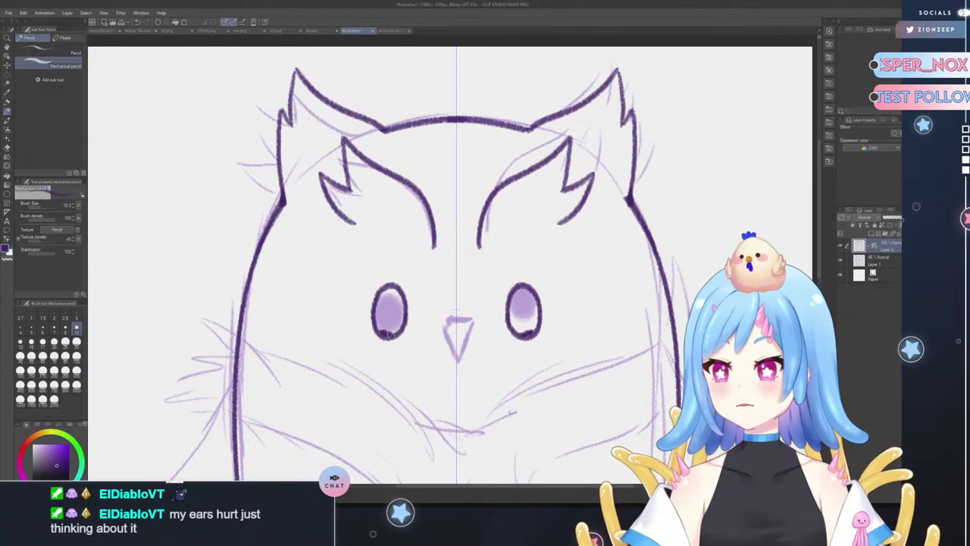
mouse_move(388, 333)
left_mouse_down()
mouse_move(402, 328)
mouse_move(391, 286)
mouse_move(376, 306)
left_mouse_up()
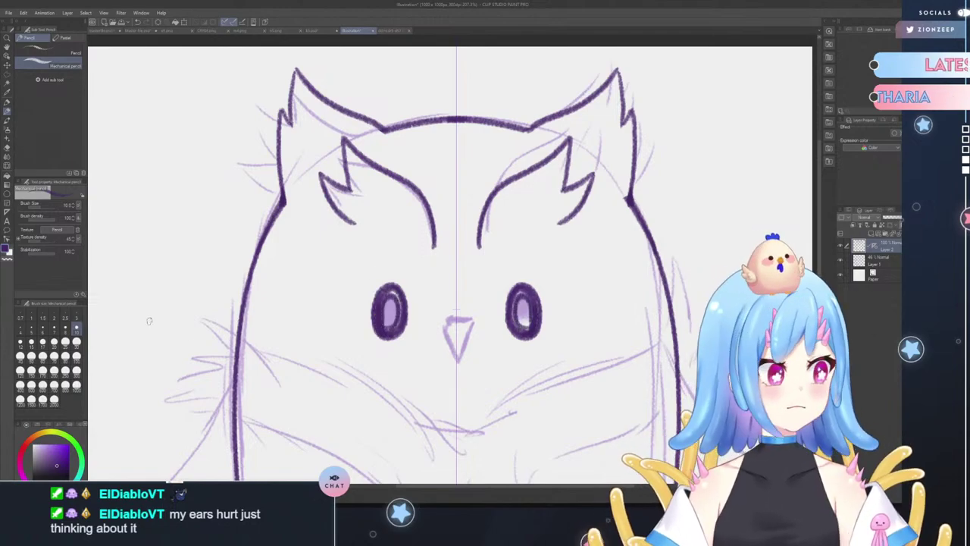
left_click(76, 341)
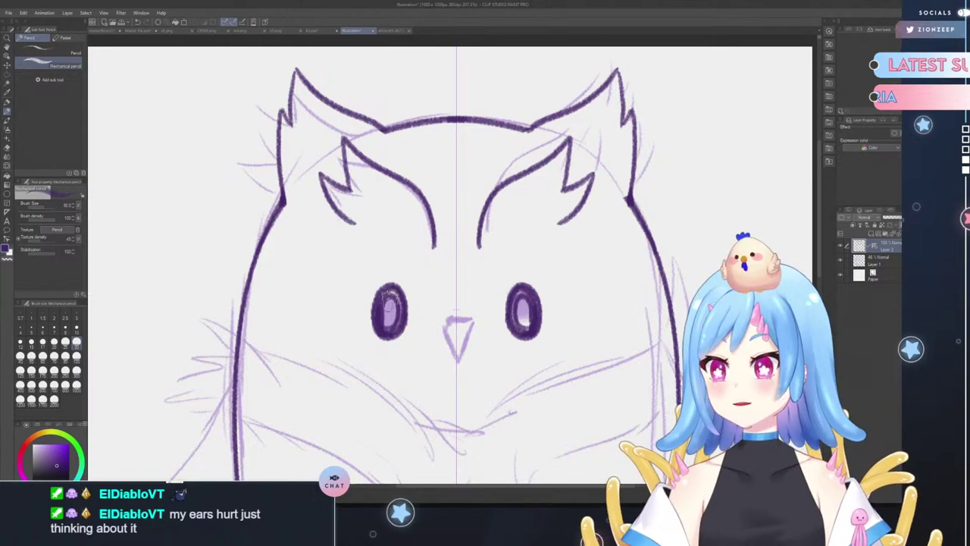
mouse_move(385, 316)
left_mouse_down()
mouse_move(390, 325)
mouse_move(388, 297)
mouse_move(391, 315)
left_mouse_up()
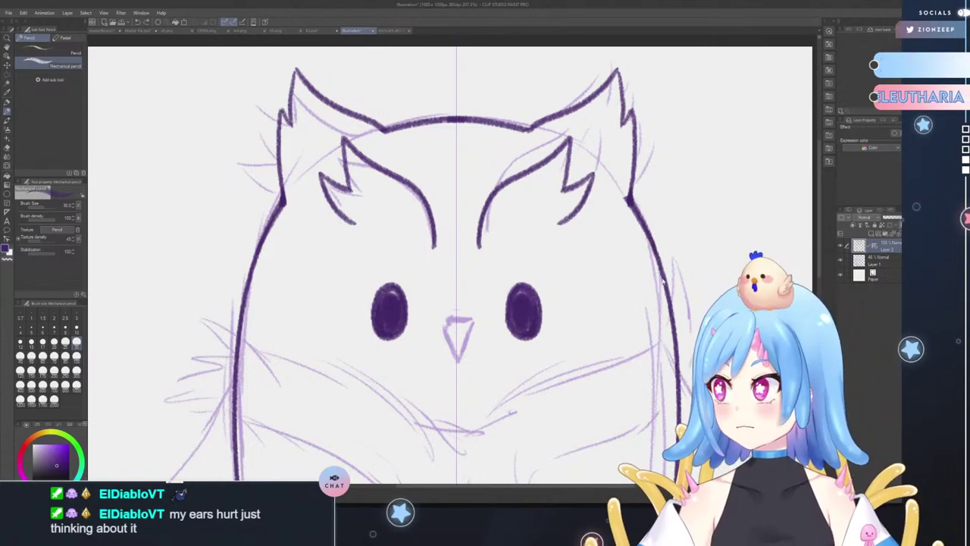
key("ctrl+z")
key("ctrl+z")
key("ctrl+z")
key("ctrl+z")
key("ctrl+z")
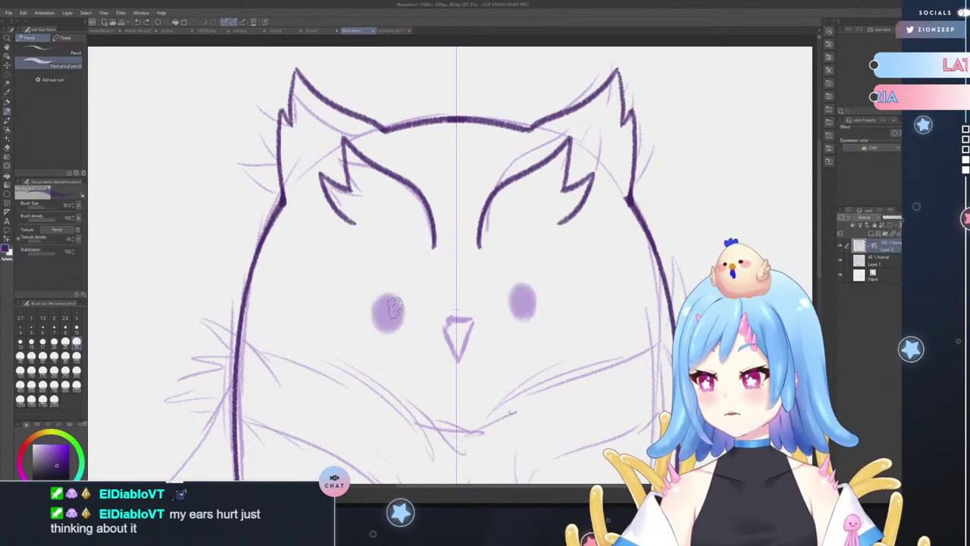
- Paint a small solid dark spot inside each sketched eye with the mechanical pencil at brush size 30
key("ctrl+y")
key("ctrl+y")
key("ctrl+y")
key("ctrl+y")
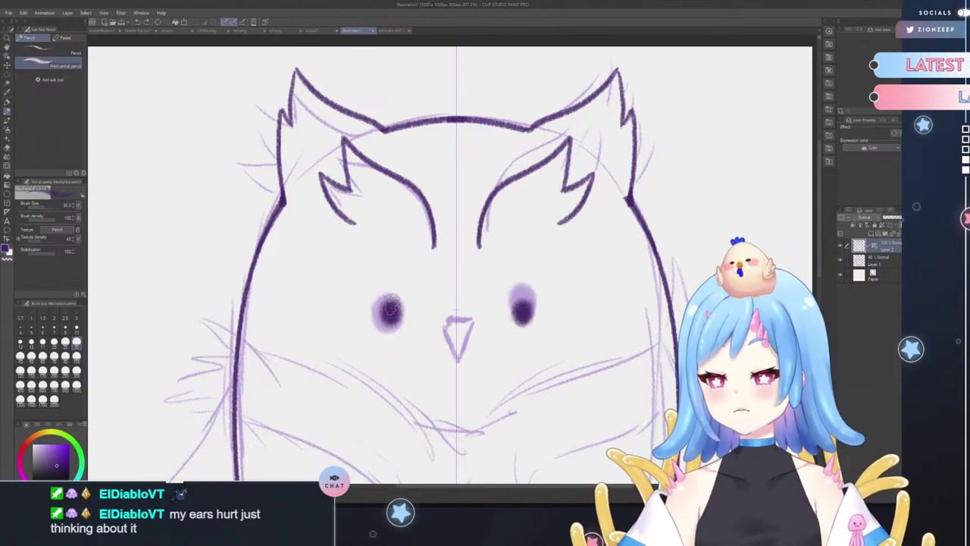
key("ctrl+y")
key("ctrl+y")
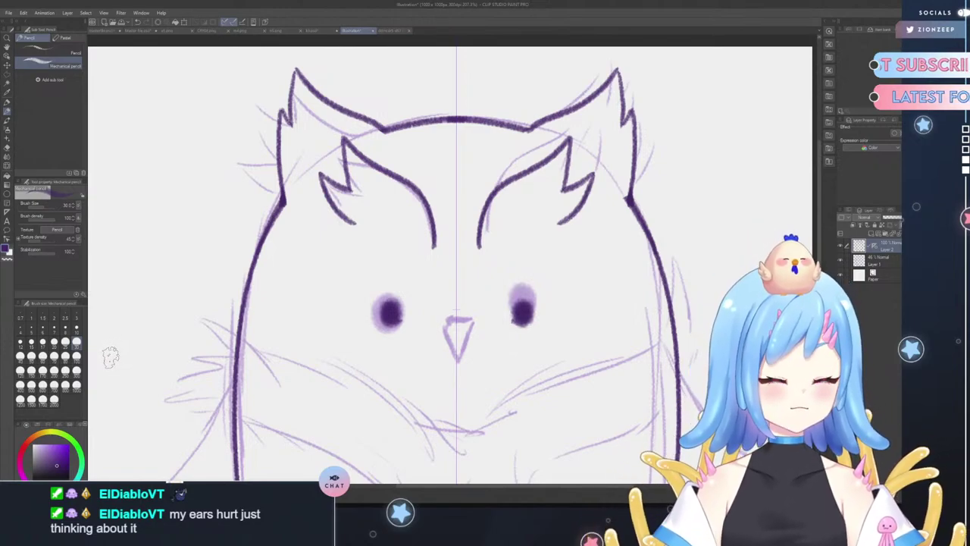
- Set the brush size to 41.3, lower the stabilization, and enlarge the dark spots into solid rounded oval eyes
left_click(54, 342)
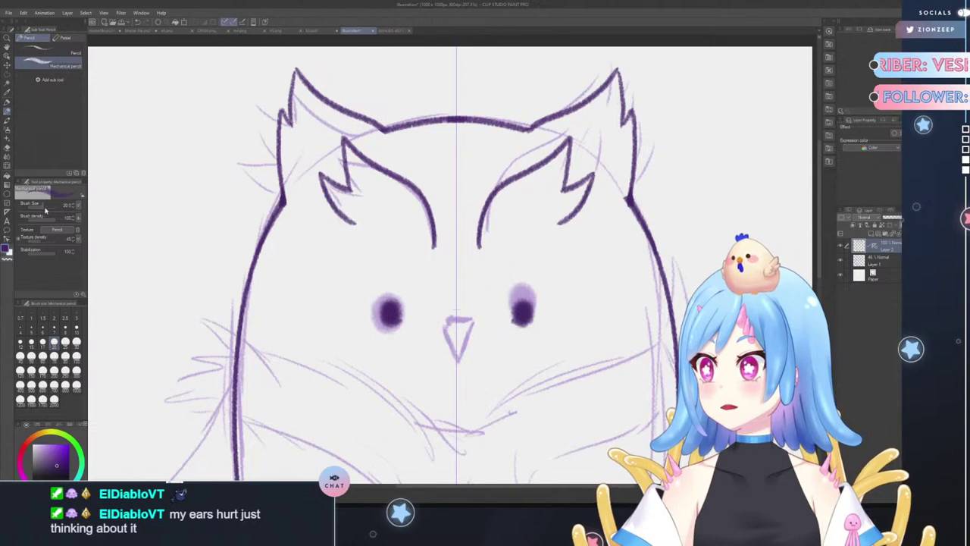
left_click_drag(45, 207, 43, 207)
left_click_drag(53, 252, 47, 252)
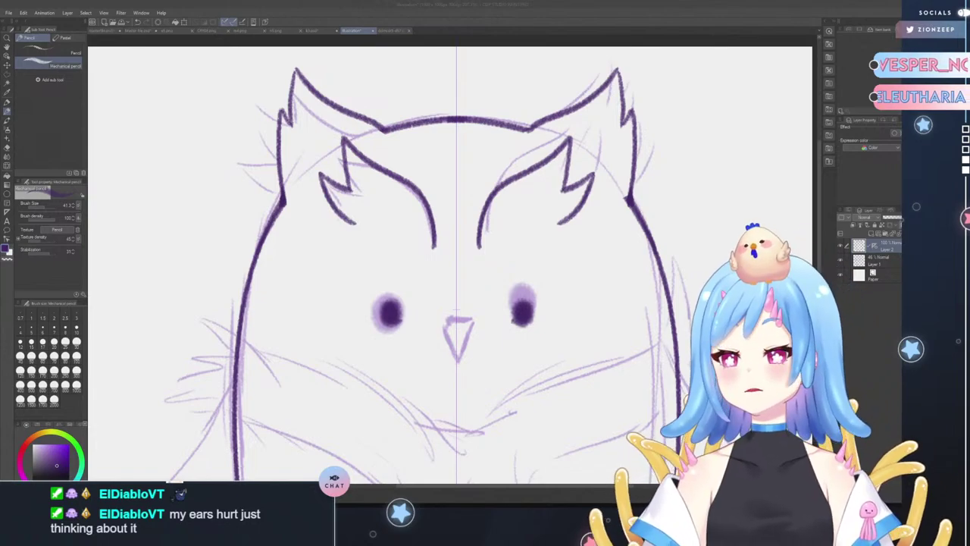
left_click(407, 305)
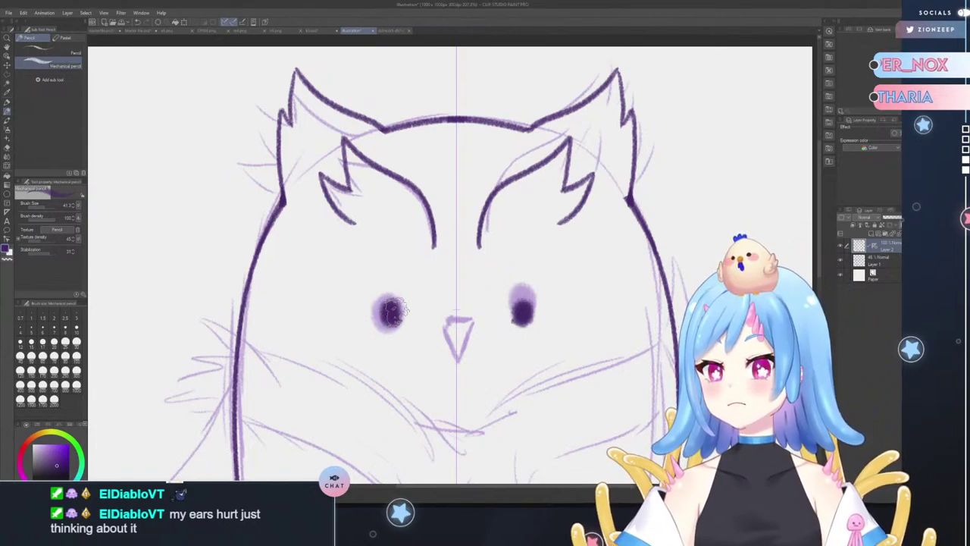
left_click_drag(392, 318, 389, 306)
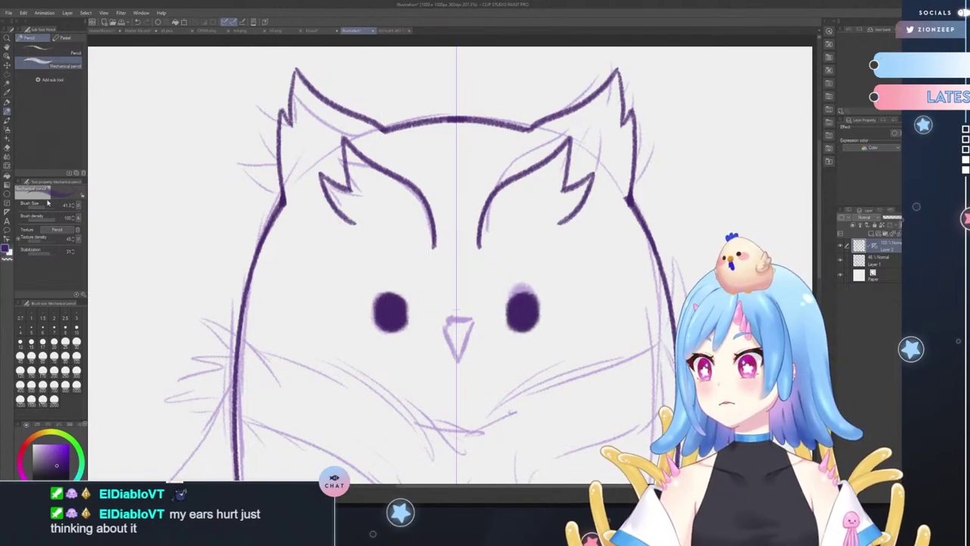
- Draw the small downward-pointing triangular beak outline between the eyes with an 8 px brush
left_click(65, 327)
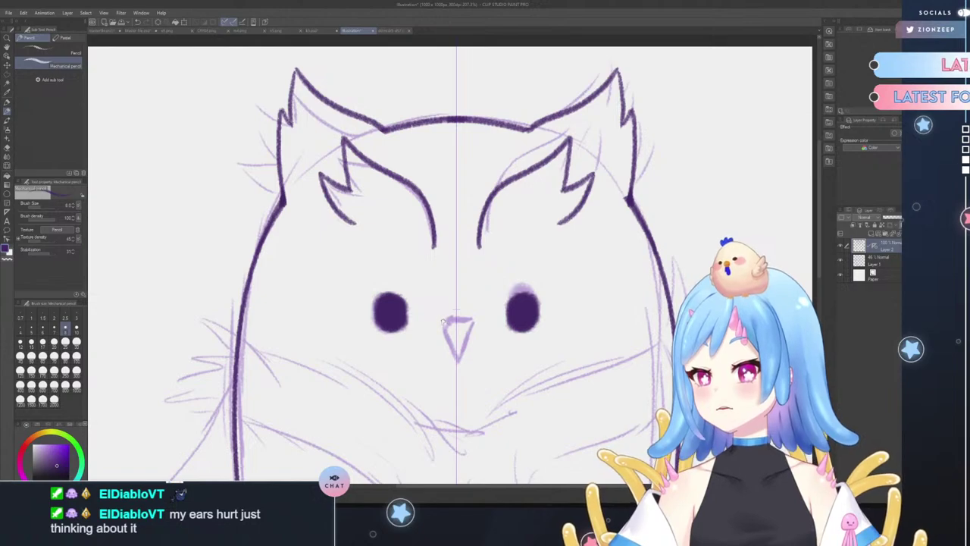
mouse_move(443, 322)
left_mouse_down()
mouse_move(455, 322)
mouse_move(453, 345)
left_mouse_up()
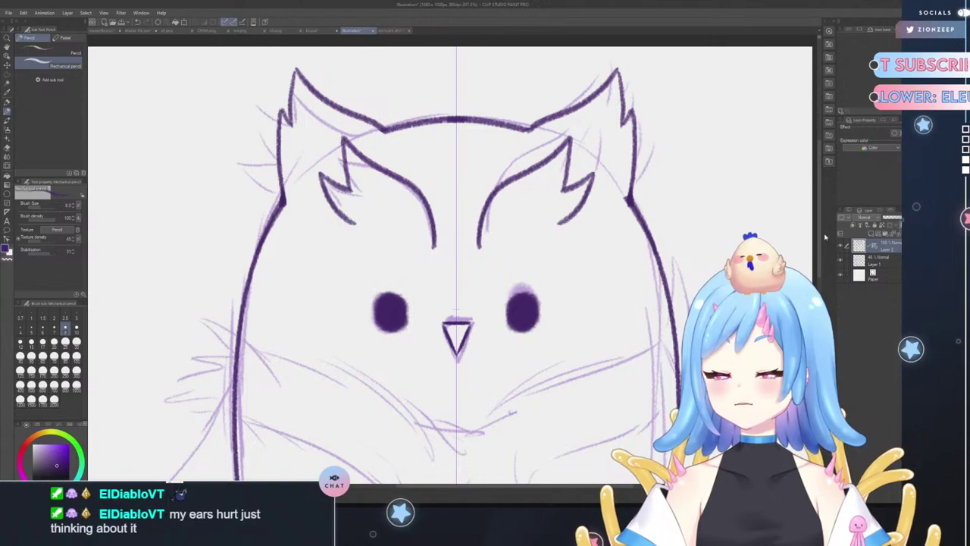
- Erase a short section of the body outline on both sides beside the sketched feather collar, and return to the mechanical pencil
left_click_drag(820, 234, 820, 279)
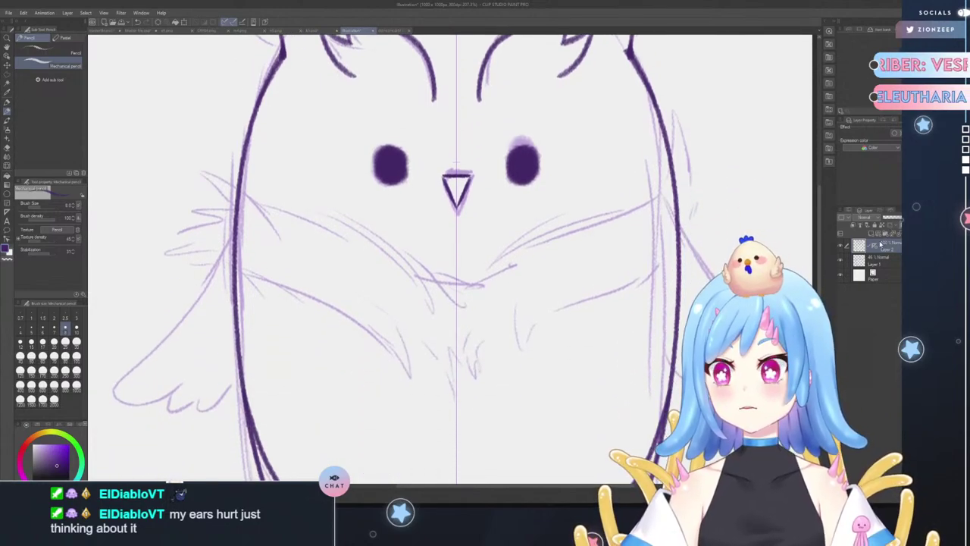
left_click(7, 156)
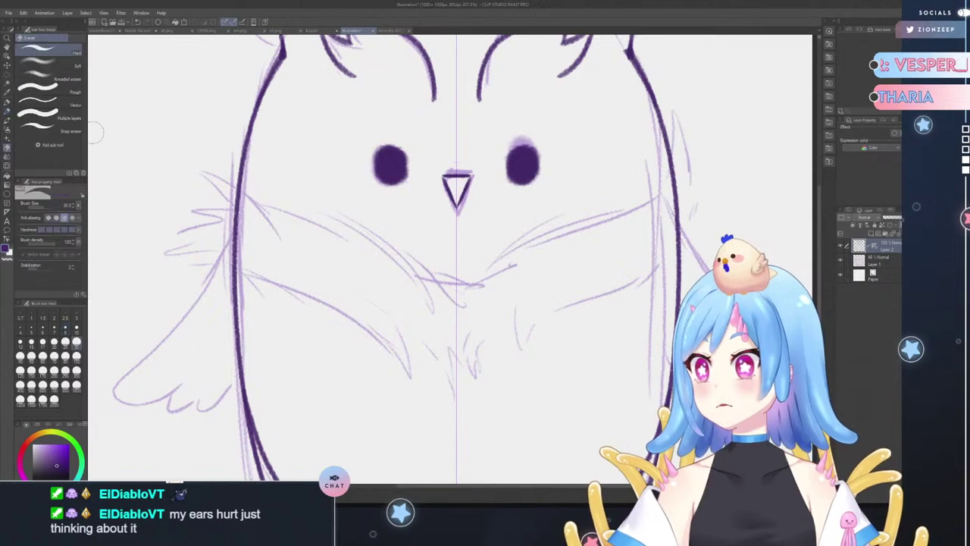
mouse_move(243, 209)
left_mouse_down()
mouse_move(241, 198)
mouse_move(206, 243)
mouse_move(235, 263)
left_mouse_up()
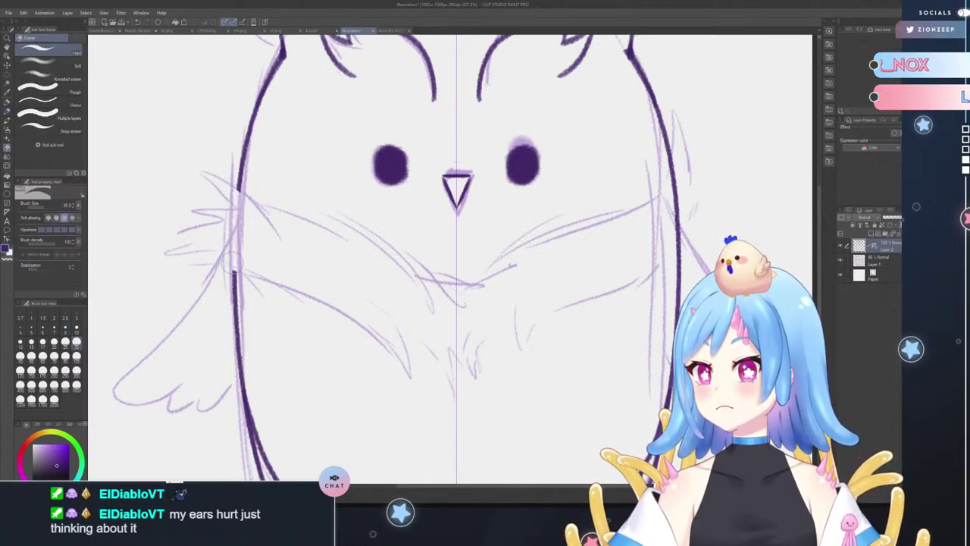
scroll(819, 266, "up", 3)
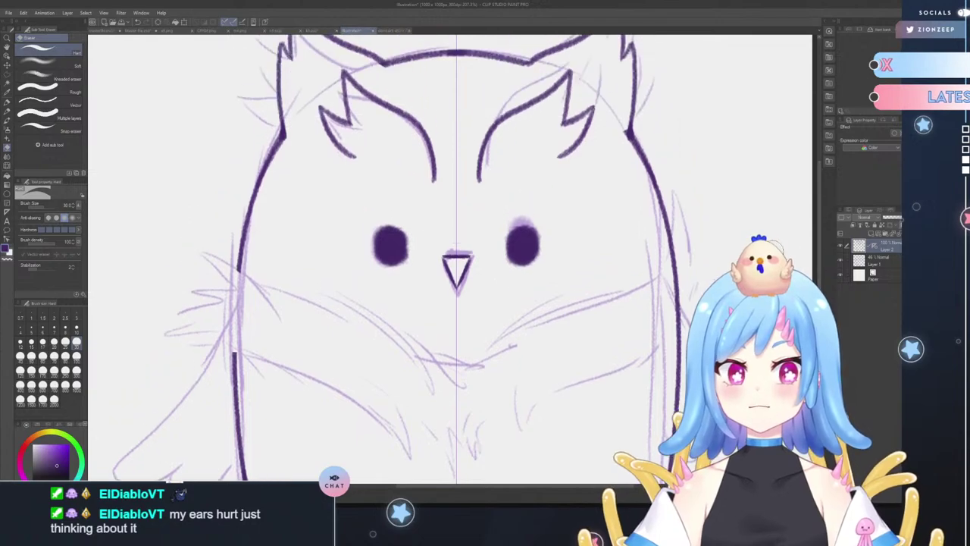
mouse_move(652, 311)
left_mouse_down()
mouse_move(628, 346)
mouse_move(643, 340)
left_mouse_up()
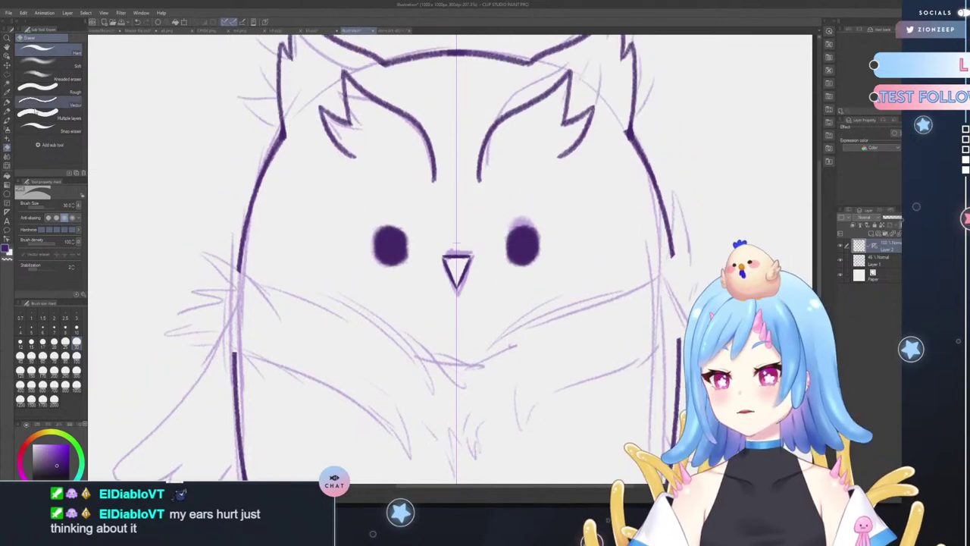
left_click(8, 112)
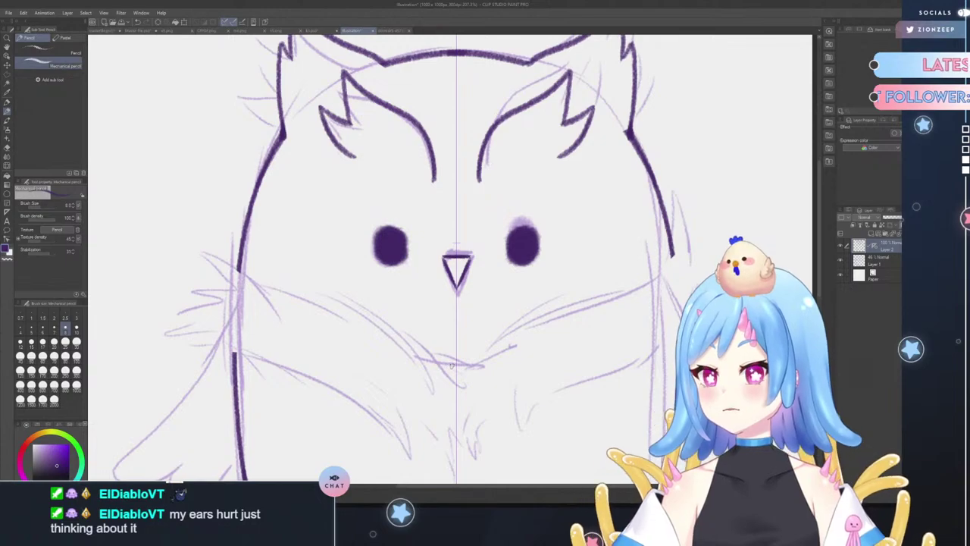
- Try the mirrored upper edge of the feather collar, sloping from the gaps in the body outline to the centre below the beak
mouse_move(458, 373)
left_mouse_down()
mouse_move(378, 318)
mouse_move(361, 314)
mouse_move(386, 338)
mouse_move(321, 298)
mouse_move(273, 287)
mouse_move(302, 274)
mouse_move(377, 329)
mouse_move(361, 302)
mouse_move(387, 312)
mouse_move(455, 368)
left_mouse_up()
key("ctrl+z")
key("ctrl+z")
key("ctrl+z")
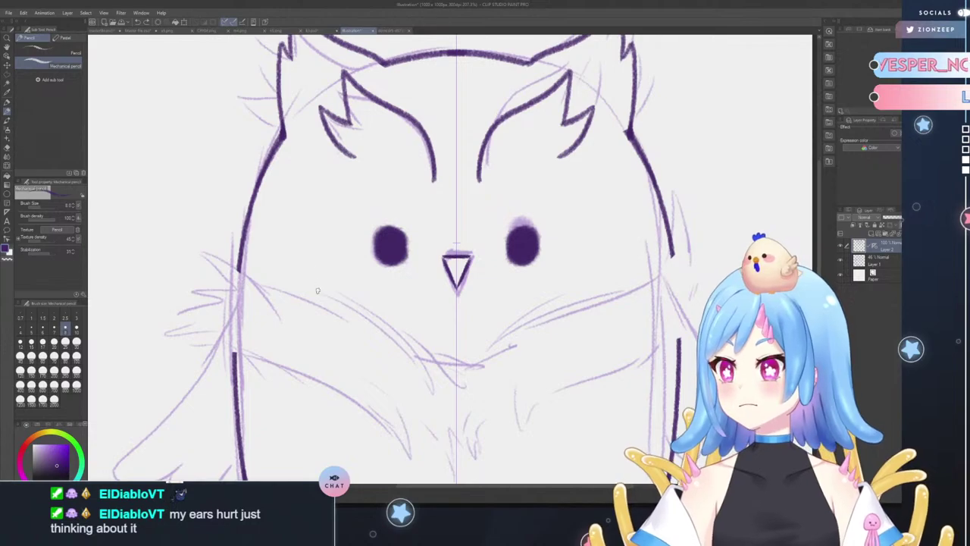
mouse_move(238, 269)
left_mouse_down()
mouse_move(288, 281)
mouse_move(428, 350)
left_mouse_up()
key("ctrl+z")
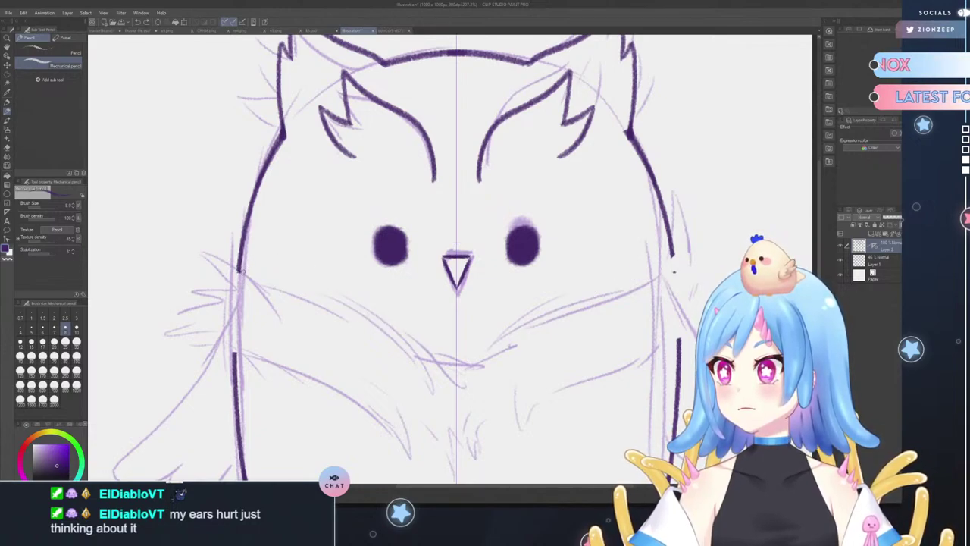
mouse_move(673, 271)
left_mouse_down()
mouse_move(568, 303)
mouse_move(459, 362)
left_mouse_up()
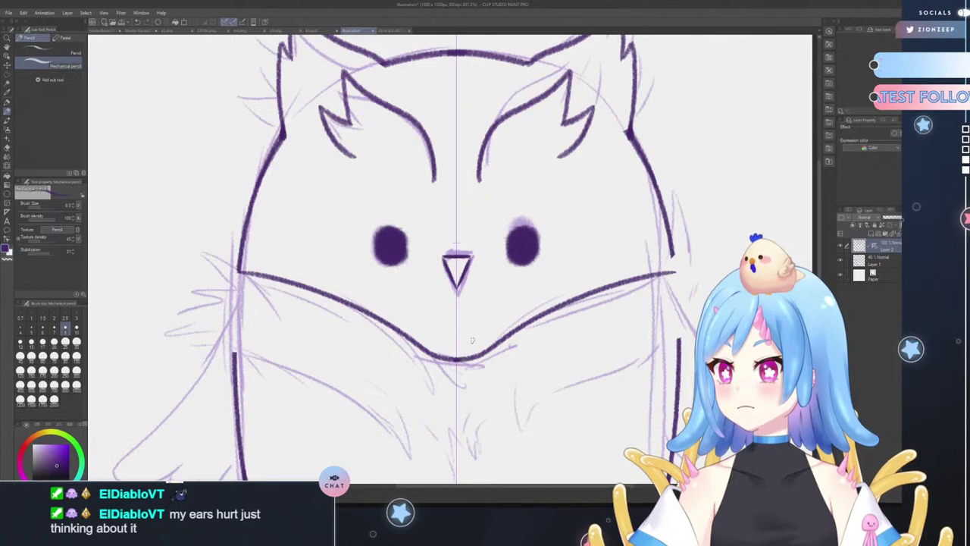
key("ctrl+z")
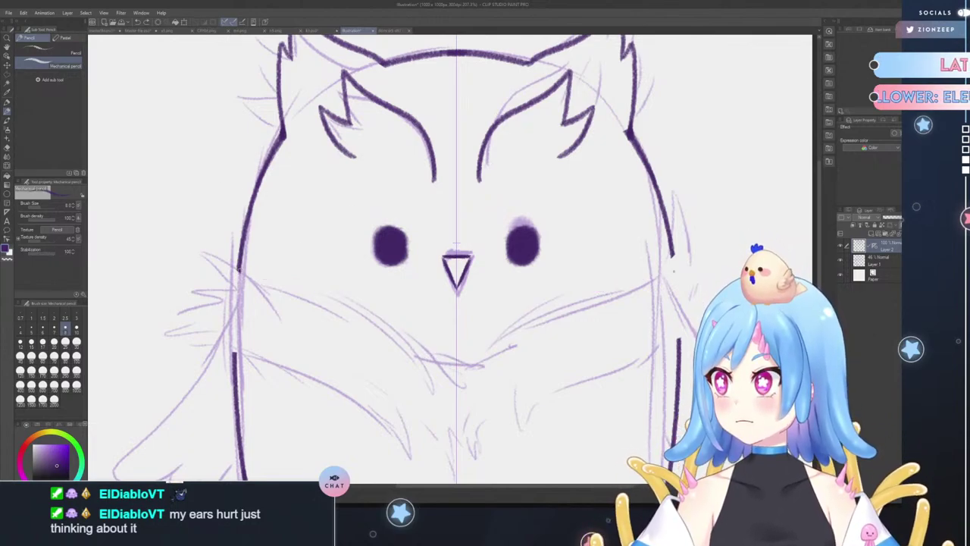
left_click_drag(673, 270, 459, 351)
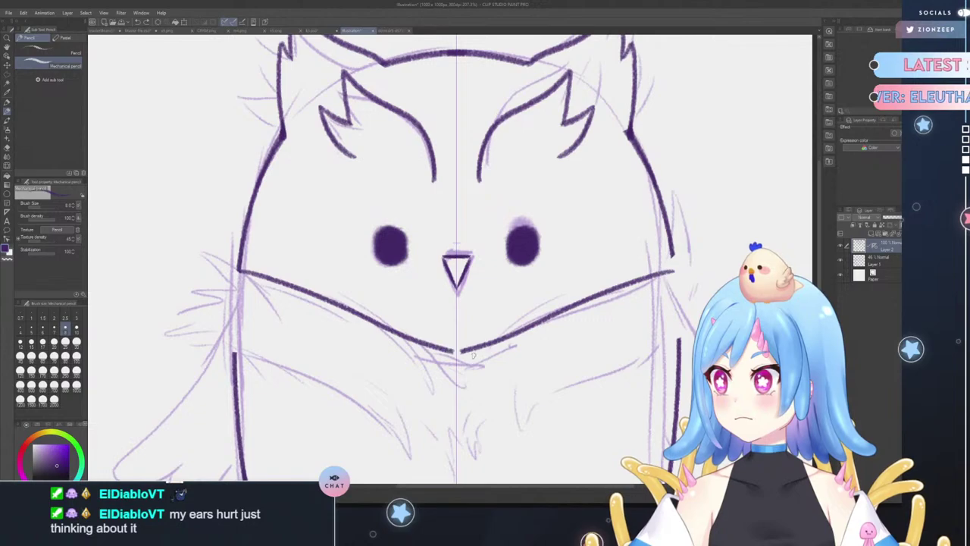
key("ctrl+z")
- Draw the collar's mirrored upper edge as a shallow V below the beak, and add spiky feather tufts in the side gaps
left_click_drag(236, 269, 461, 339)
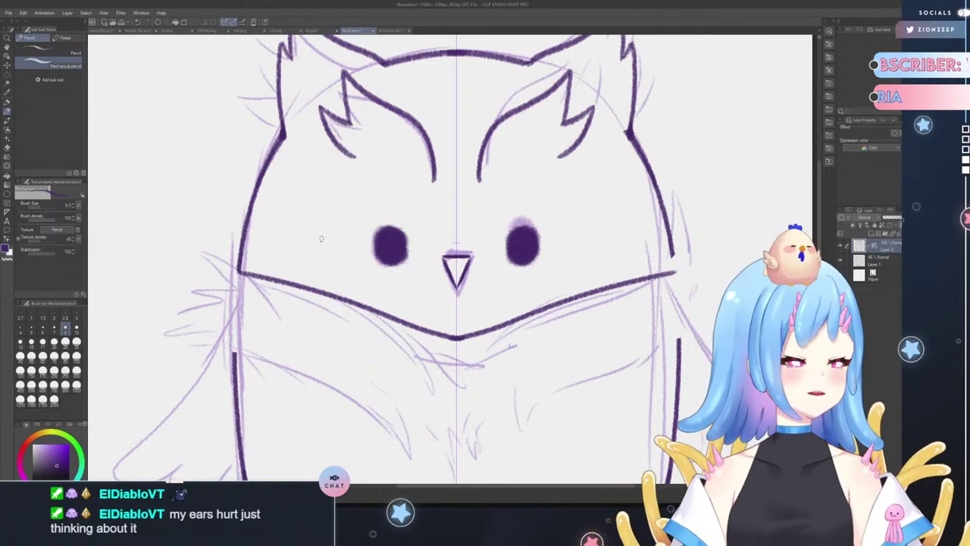
mouse_move(227, 265)
left_mouse_down()
mouse_move(203, 231)
mouse_move(219, 289)
mouse_move(166, 290)
mouse_move(218, 304)
mouse_move(180, 335)
mouse_move(227, 329)
mouse_move(190, 368)
mouse_move(236, 350)
left_mouse_up()
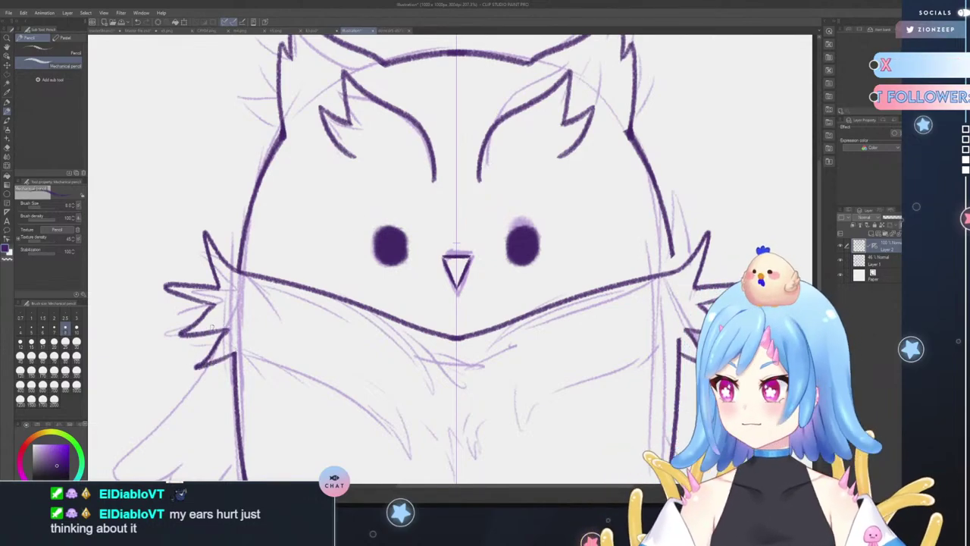
- Draw the collar's mirrored lower edge from the side tufts to a central point, with a feather spike on each side
mouse_move(244, 352)
left_mouse_down()
mouse_move(344, 393)
mouse_move(413, 461)
mouse_move(400, 418)
mouse_move(432, 466)
mouse_move(424, 422)
left_mouse_up()
key("ctrl+z")
key("ctrl+z")
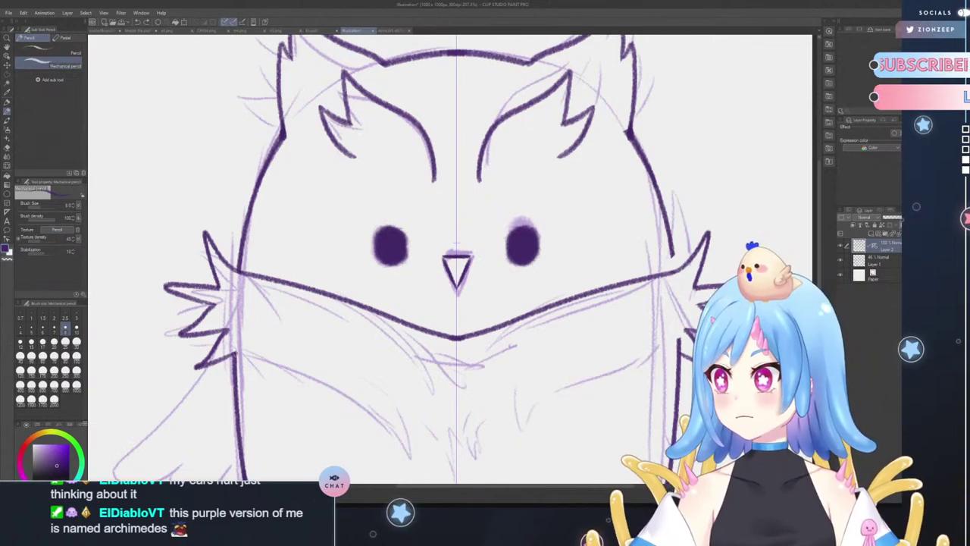
mouse_move(232, 351)
left_mouse_down()
mouse_move(331, 388)
mouse_move(413, 458)
mouse_move(396, 418)
mouse_move(455, 477)
left_mouse_up()
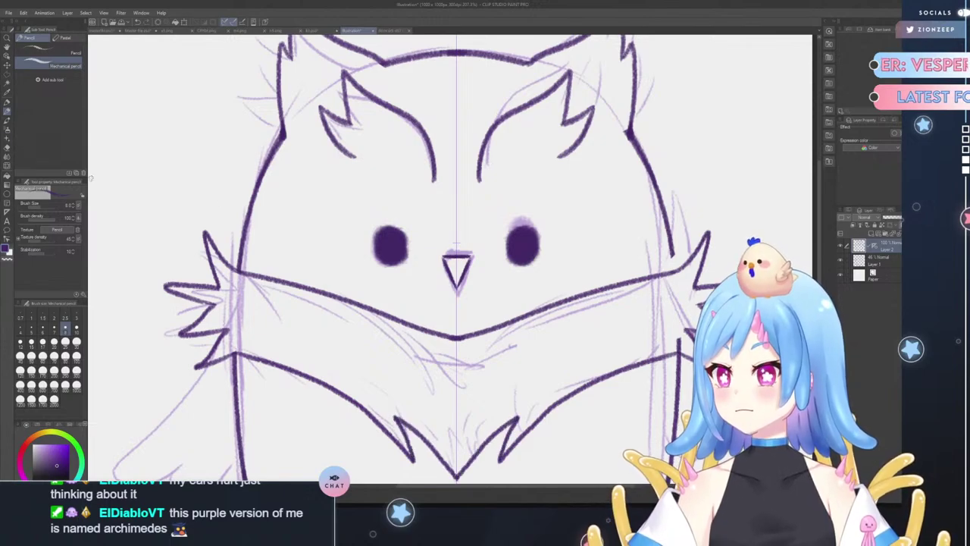
left_click(7, 38)
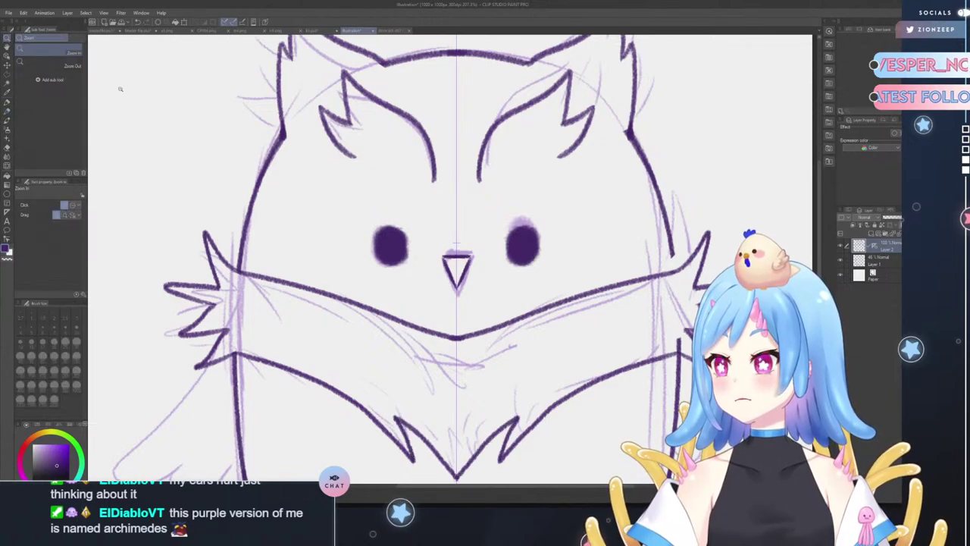
- Erase the stub of the body's side line that pokes above the lower edge of the neck ruff, using a size 10 hard eraser
left_click_drag(401, 220, 426, 275)
left_click(394, 227, "alt")
left_click(394, 227, "alt")
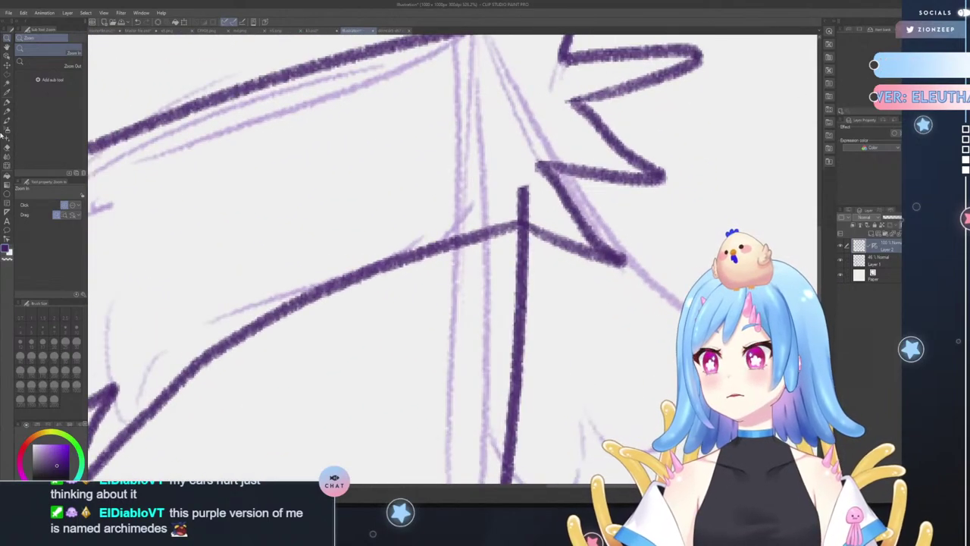
left_click(6, 141)
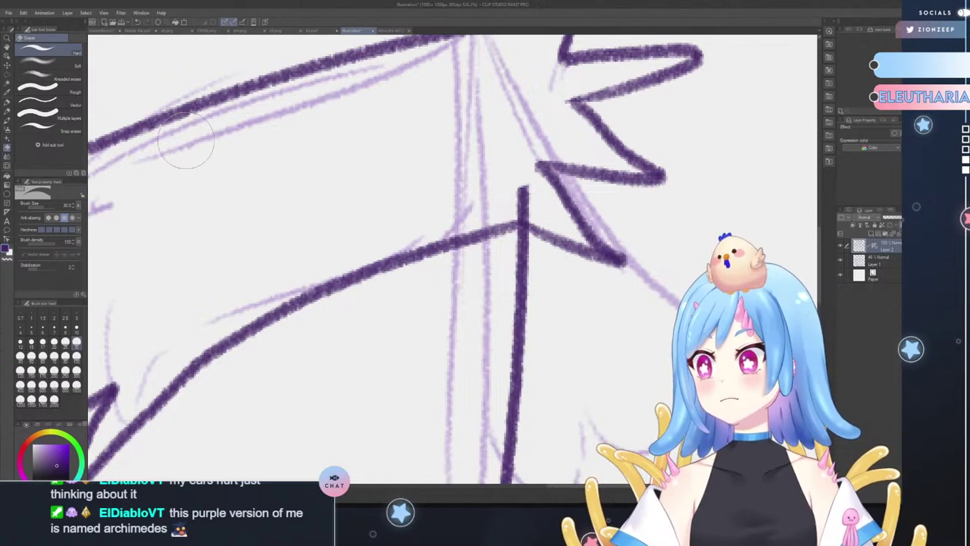
left_click(76, 328)
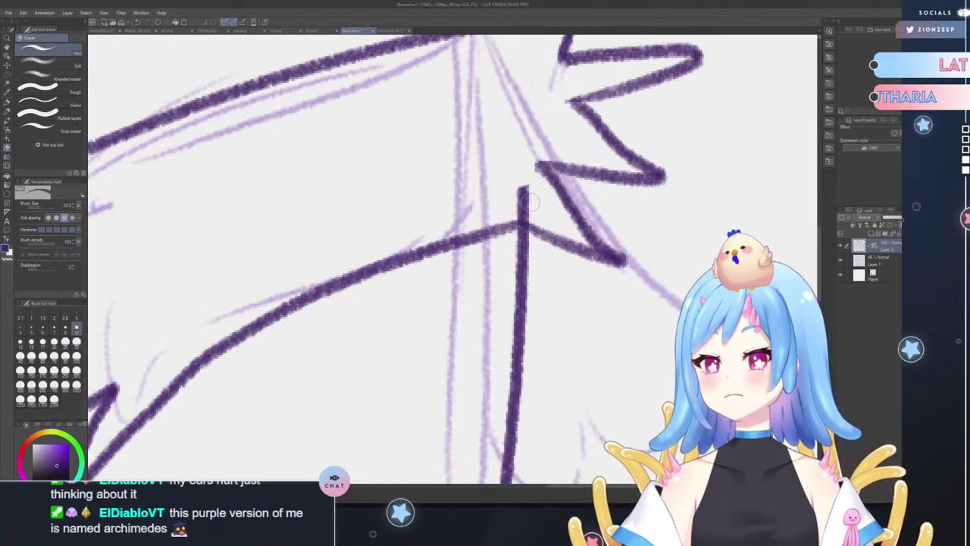
mouse_move(530, 201)
left_mouse_down()
mouse_move(523, 198)
mouse_move(521, 212)
mouse_move(528, 199)
mouse_move(541, 206)
mouse_move(504, 195)
left_mouse_up()
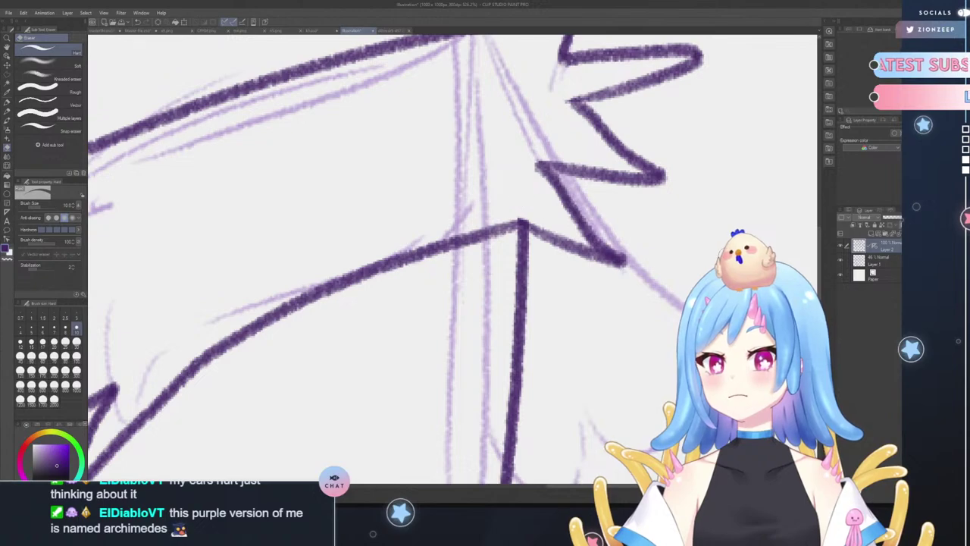
- Extend the side outline of the head with the mechanical pencil so it meets the upper edge of the ruff
scroll(396, 259, "up", 5)
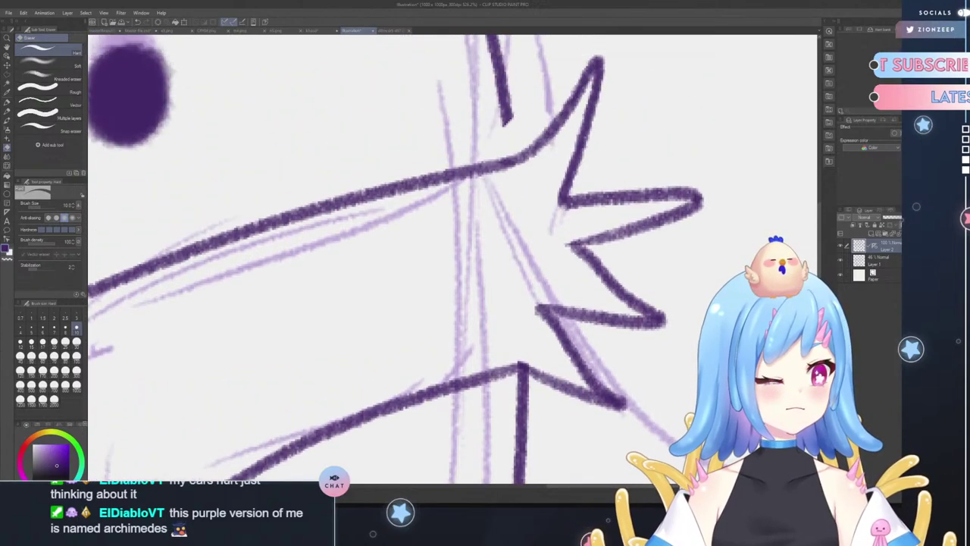
scroll(368, 259, "up", 5)
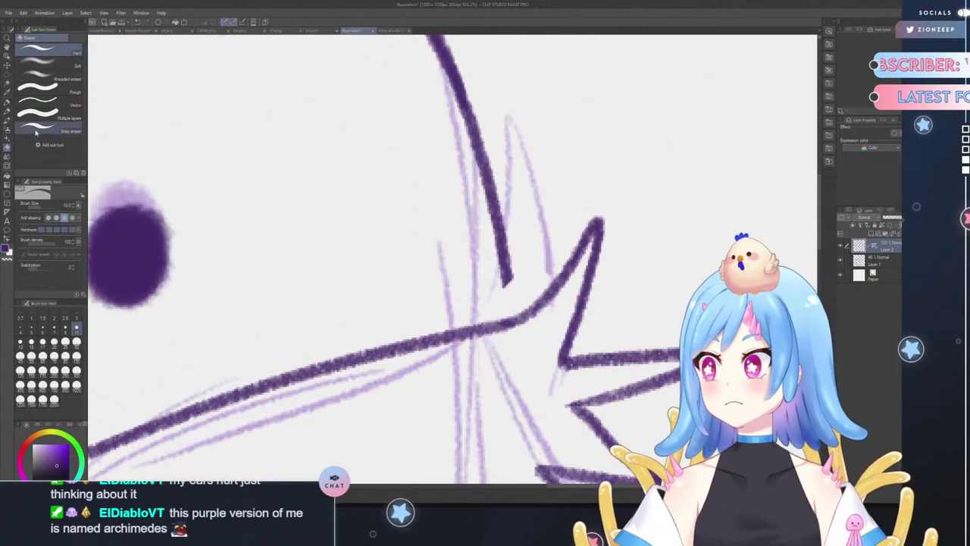
left_click(8, 103)
left_click_drag(508, 302, 511, 323)
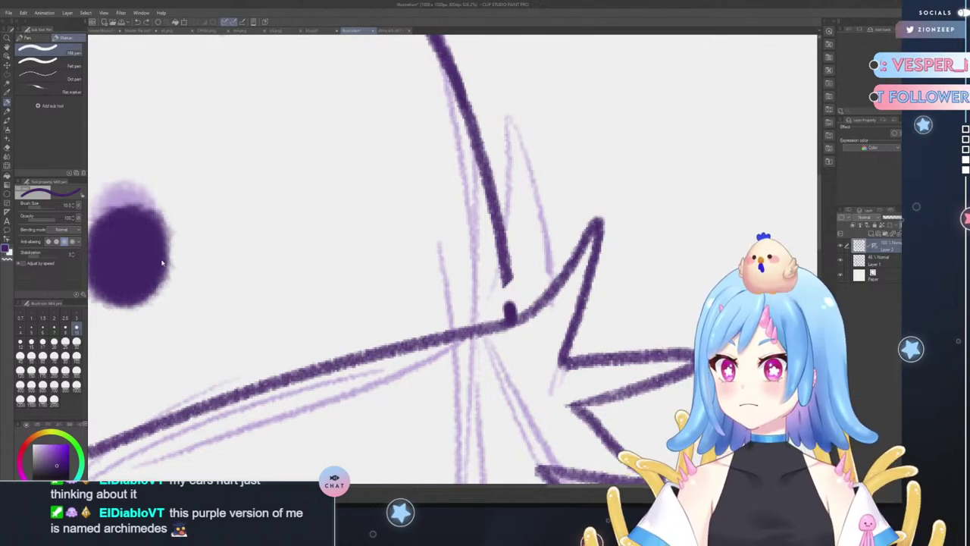
key("ctrl+z")
left_click(8, 111)
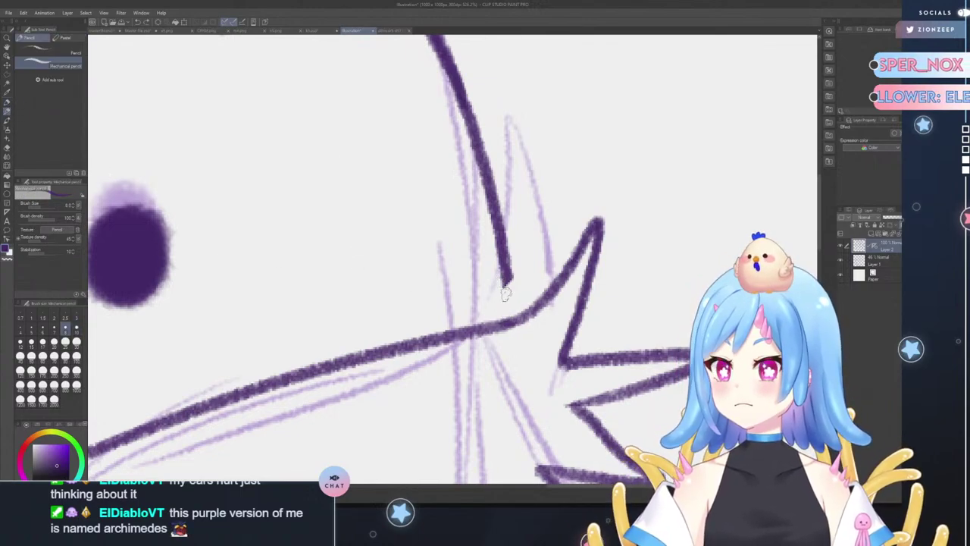
mouse_move(505, 294)
left_mouse_down()
mouse_move(512, 323)
mouse_move(508, 287)
mouse_move(512, 324)
mouse_move(513, 310)
left_mouse_up()
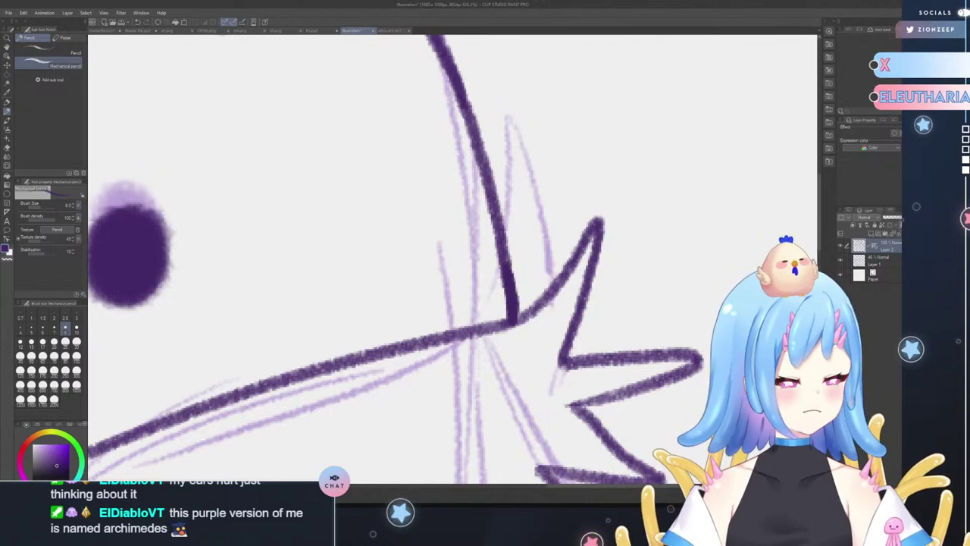
- Try to draw zigzag feet below the belly curve with the mechanical pencil, following the sketched toes
left_click(7, 38)
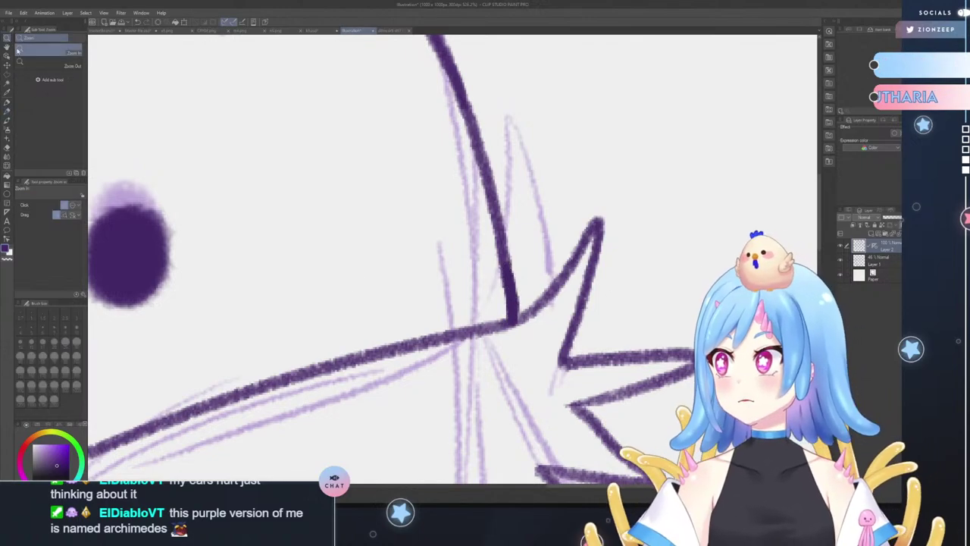
left_click_drag(274, 288, 208, 381)
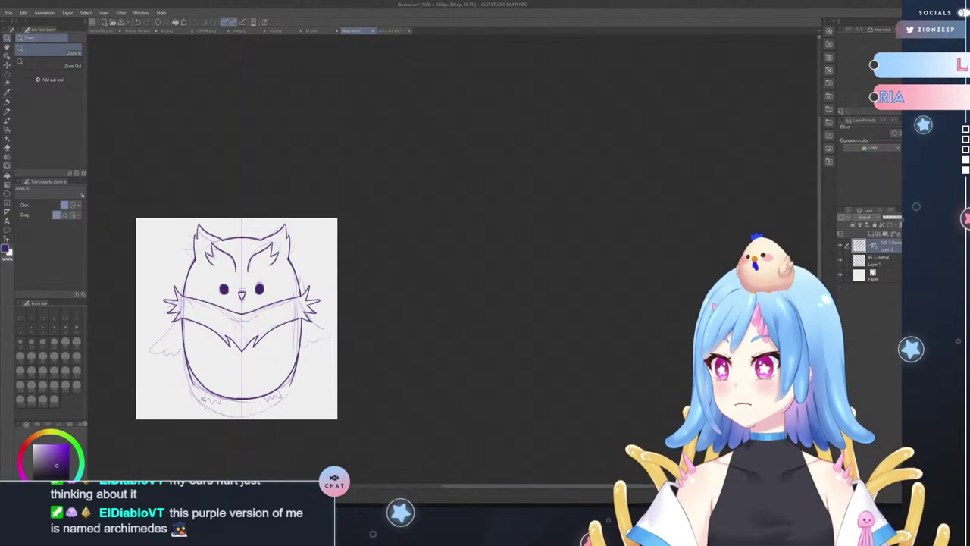
left_click_drag(214, 419, 199, 324)
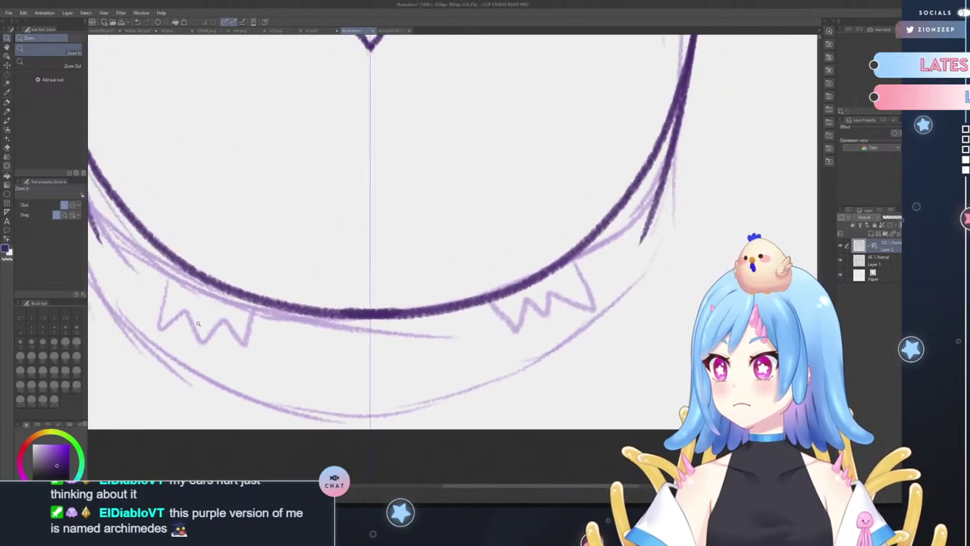
left_click(11, 106)
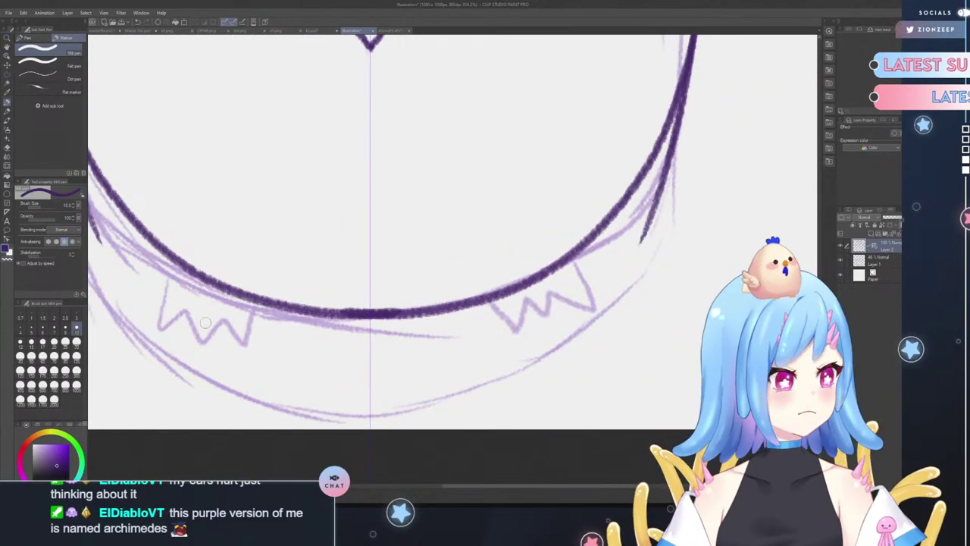
left_click(7, 111)
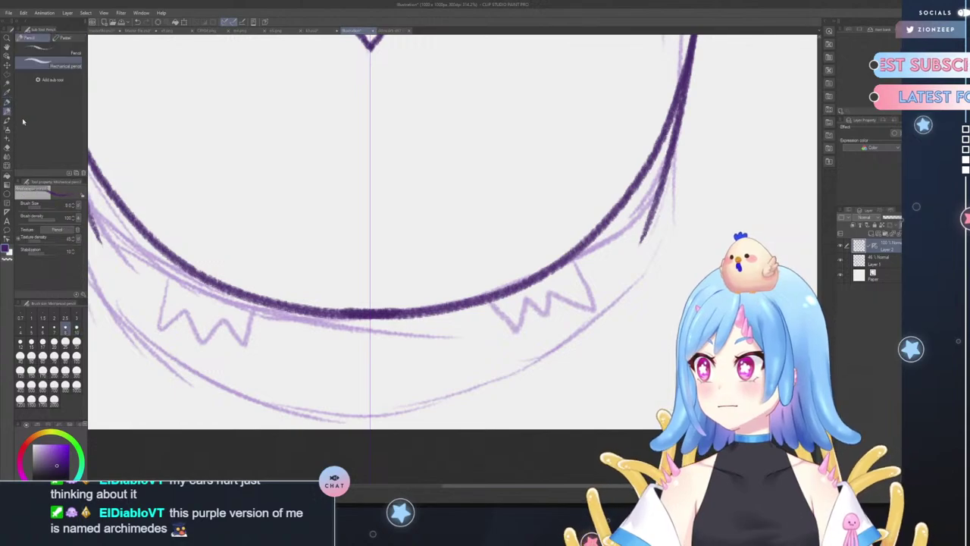
mouse_move(173, 264)
left_mouse_down()
mouse_move(152, 320)
mouse_move(182, 295)
mouse_move(190, 346)
mouse_move(217, 318)
mouse_move(236, 348)
mouse_move(257, 300)
left_mouse_up()
mouse_move(173, 260)
left_mouse_down()
mouse_move(159, 298)
mouse_move(174, 267)
left_mouse_up()
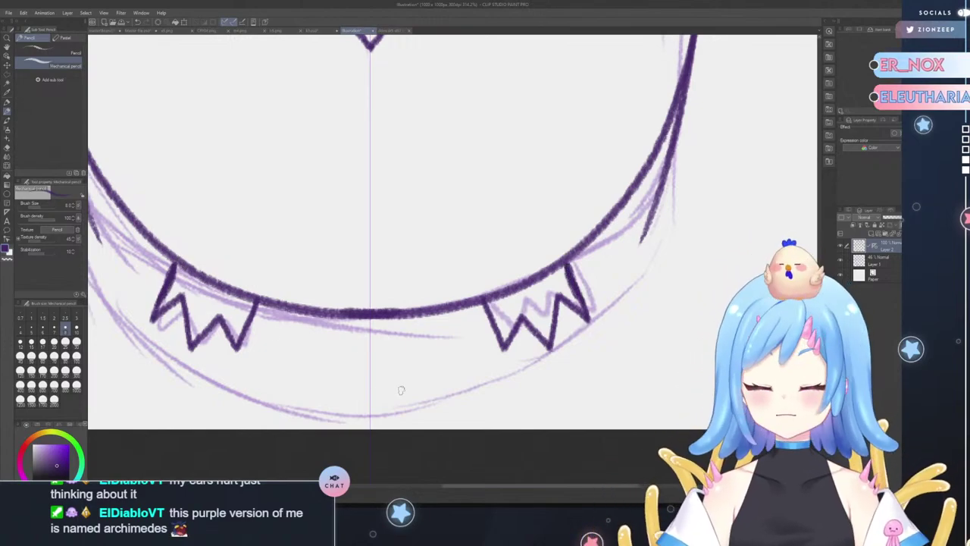
- Undo the zigzag feet strokes and redraw the feet slightly smaller, attached to the bottom curve of the belly
key("ctrl+z")
key("ctrl+z")
key("ctrl+z")
key("ctrl+z")
key("ctrl+z")
key("ctrl+z")
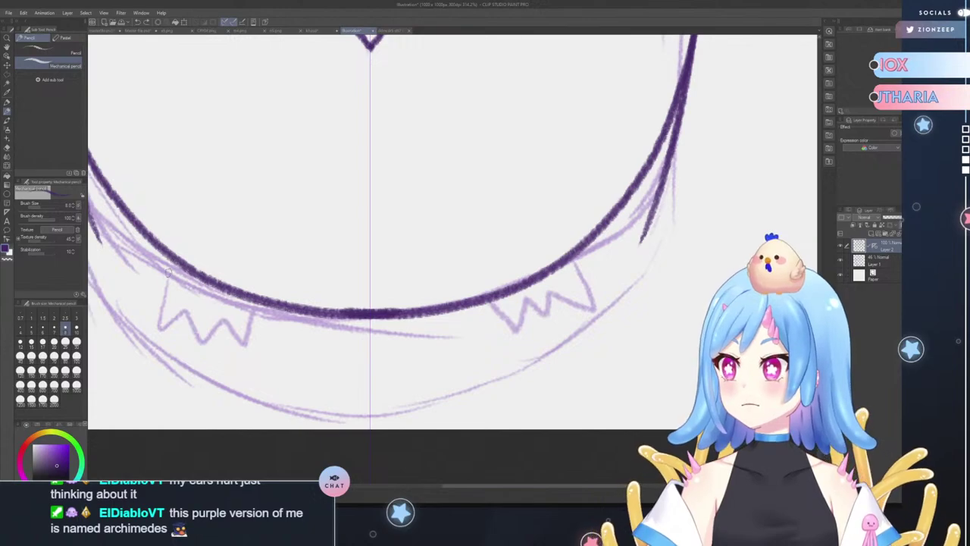
mouse_move(171, 264)
left_mouse_down()
mouse_move(160, 320)
mouse_move(180, 303)
left_mouse_up()
key("ctrl+z")
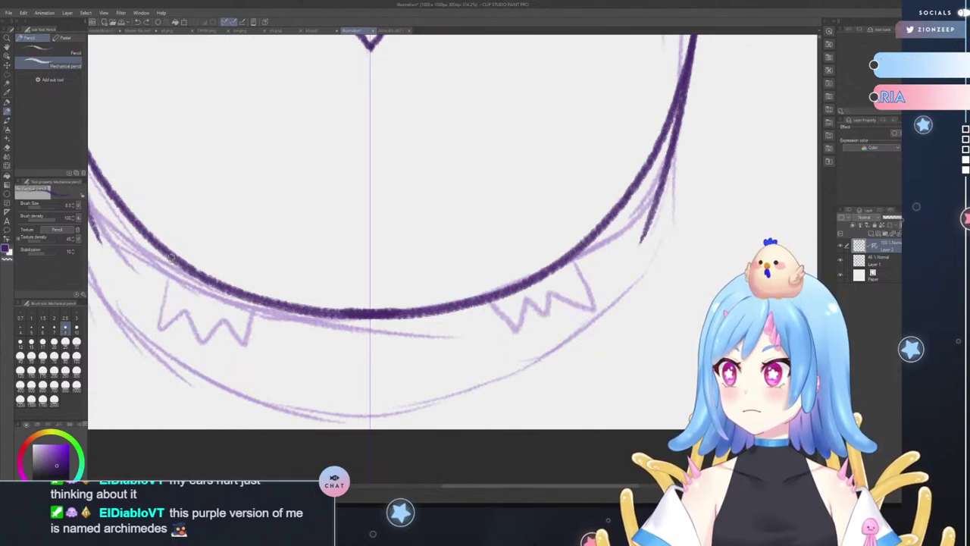
mouse_move(171, 261)
left_mouse_down()
mouse_move(157, 310)
mouse_move(184, 292)
mouse_move(188, 338)
mouse_move(219, 306)
mouse_move(225, 331)
mouse_move(245, 302)
left_mouse_up()
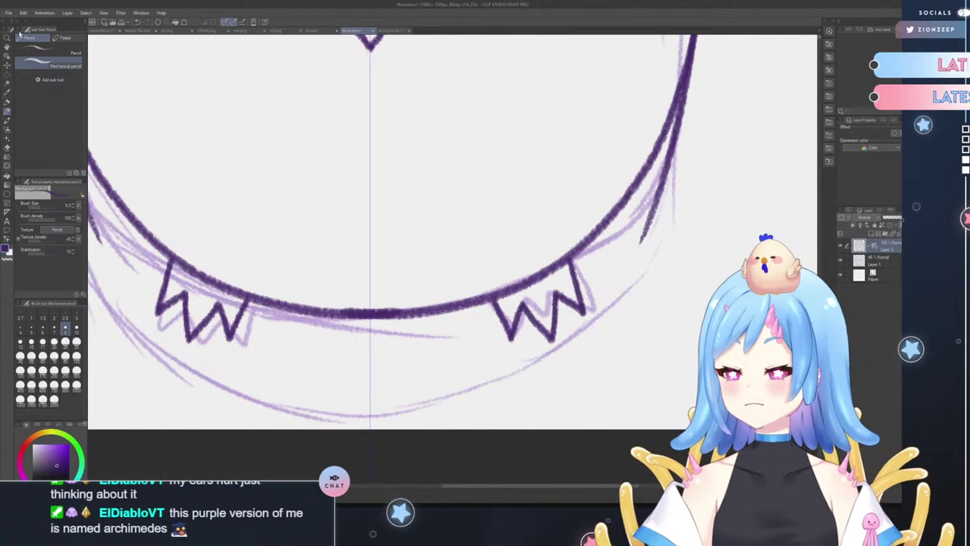
- Erase the body's side lines from the ruff's lower edge down to where the sketched wings end
left_click(8, 38)
mouse_move(210, 104)
left_mouse_down()
mouse_move(145, 73)
mouse_move(167, 63)
mouse_move(189, 74)
left_mouse_up()
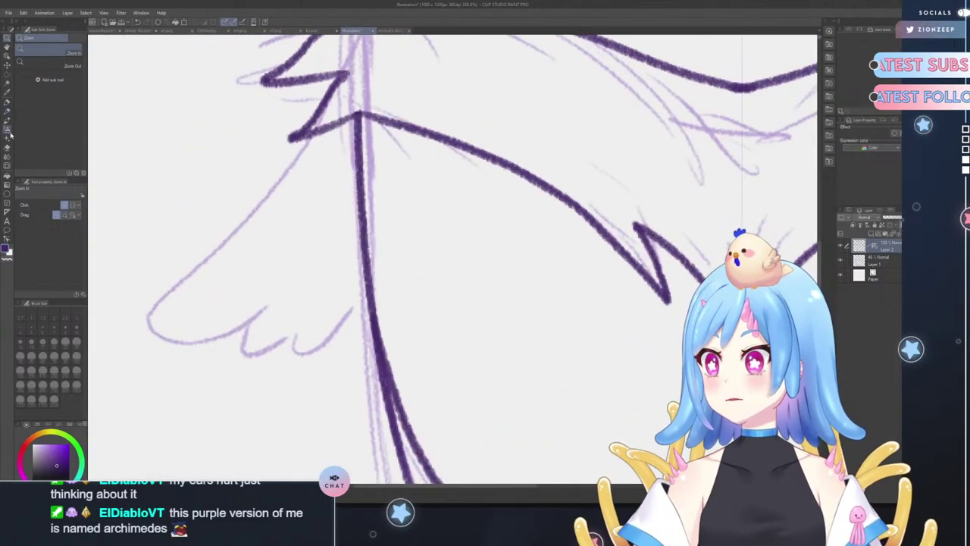
left_click(8, 146)
mouse_move(369, 299)
left_mouse_down()
mouse_move(379, 272)
mouse_move(352, 298)
mouse_move(329, 300)
mouse_move(331, 283)
mouse_move(387, 177)
mouse_move(348, 202)
left_mouse_up()
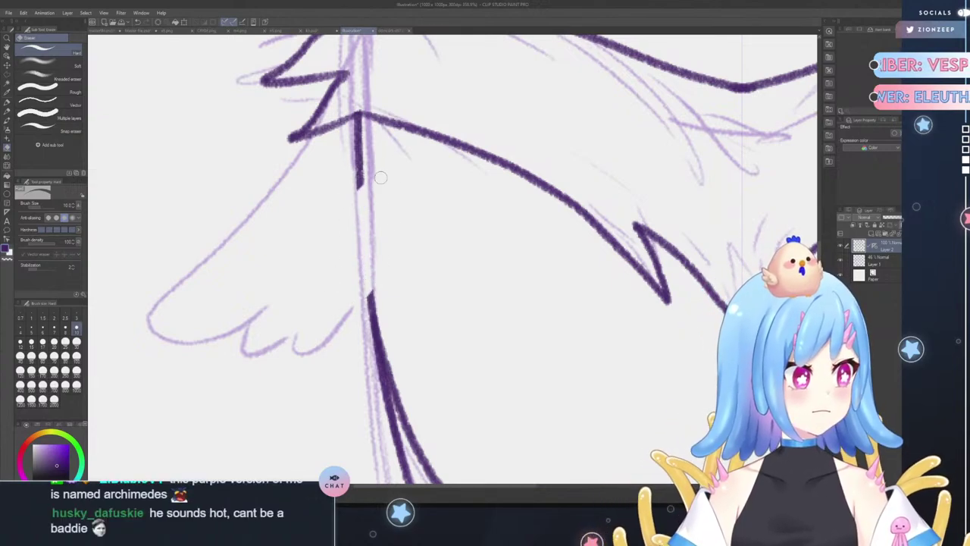
mouse_move(341, 173)
left_mouse_down()
mouse_move(361, 171)
mouse_move(364, 130)
left_mouse_up()
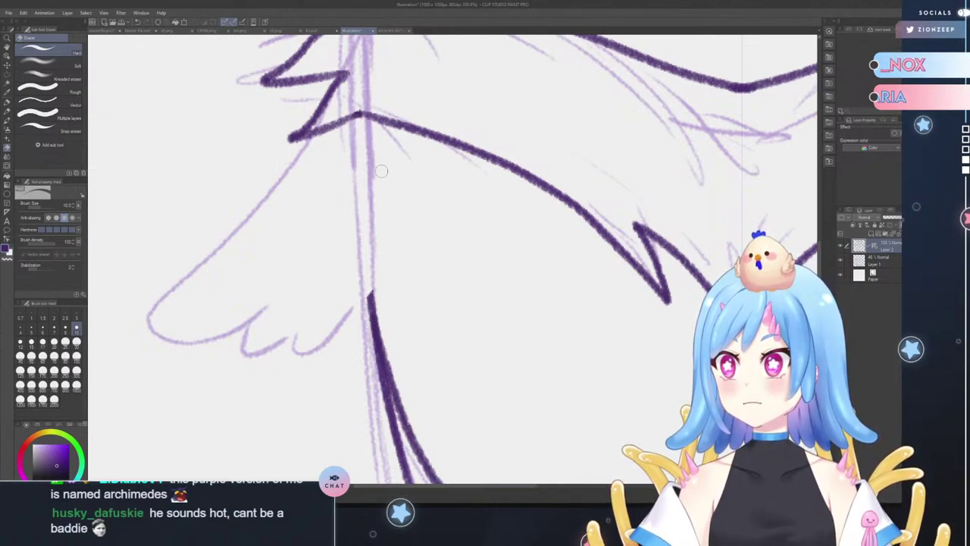
mouse_move(462, 486)
left_mouse_down()
mouse_move(636, 485)
mouse_move(627, 485)
left_mouse_up()
mouse_move(444, 244)
left_mouse_down()
mouse_move(458, 278)
mouse_move(460, 199)
mouse_move(474, 182)
mouse_move(464, 127)
left_mouse_up()
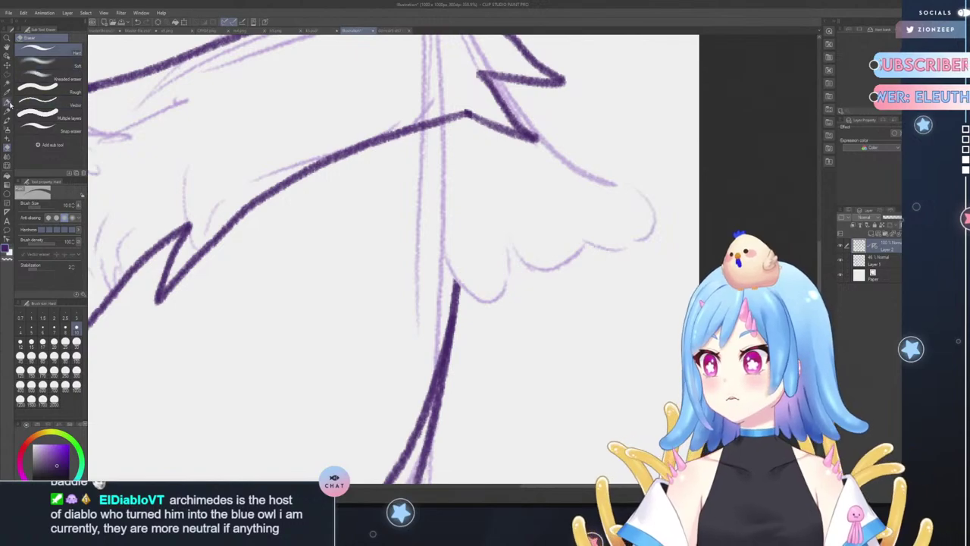
- Try to trace the scalloped lower feathers of the wing beside the body with the mechanical pencil at stabilization 20
left_click(7, 103)
left_click(7, 111)
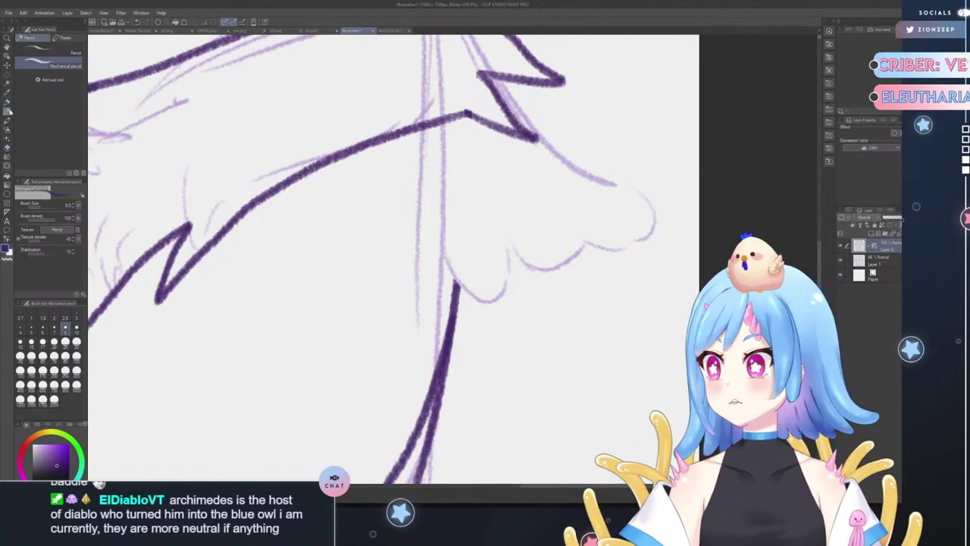
mouse_move(447, 267)
left_mouse_down()
mouse_move(474, 297)
mouse_move(497, 300)
mouse_move(505, 252)
left_mouse_up()
key("ctrl+z")
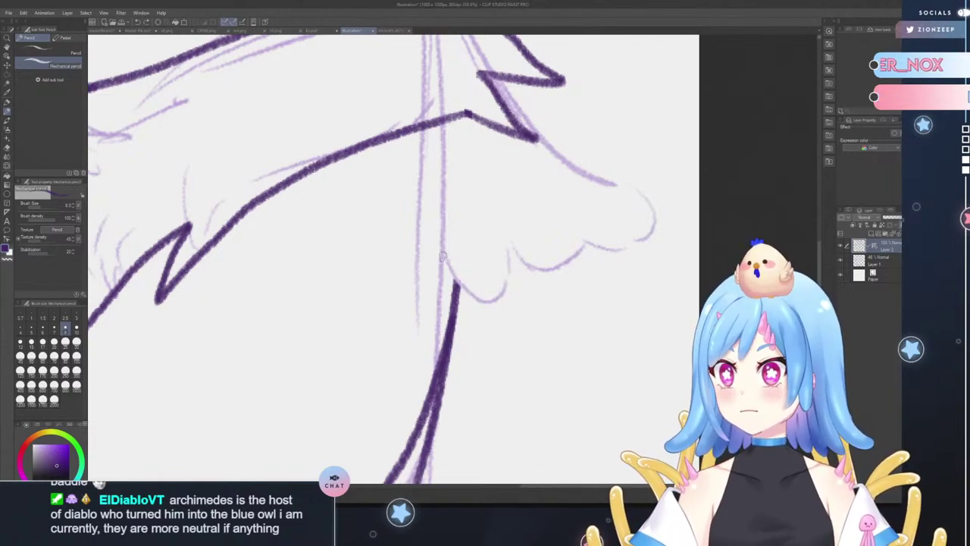
mouse_move(444, 257)
left_mouse_down()
mouse_move(490, 299)
mouse_move(509, 281)
mouse_move(512, 238)
mouse_move(533, 263)
mouse_move(557, 265)
mouse_move(588, 238)
left_mouse_up()
scroll(820, 266, "up", 4)
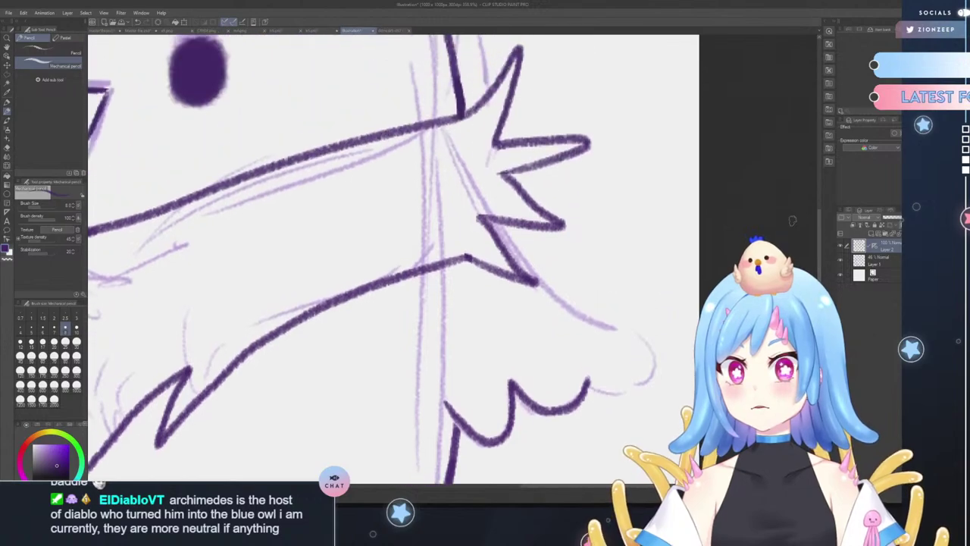
- Try to draw the wing's upper edge from the ruff spikes around a rounded tip to the lower feathers
mouse_move(500, 220)
left_mouse_down()
mouse_move(558, 285)
mouse_move(661, 338)
mouse_move(661, 374)
mouse_move(629, 391)
mouse_move(589, 387)
mouse_move(645, 375)
mouse_move(645, 342)
mouse_move(562, 300)
mouse_move(516, 257)
left_mouse_up()
key("ctrl+z")
key("ctrl+z")
mouse_move(509, 223)
left_mouse_down()
mouse_move(578, 297)
mouse_move(650, 335)
mouse_move(660, 365)
mouse_move(638, 384)
mouse_move(587, 385)
mouse_move(620, 387)
mouse_move(645, 376)
mouse_move(654, 348)
mouse_move(631, 323)
mouse_move(558, 287)
mouse_move(510, 229)
left_mouse_up()
key("ctrl+z")
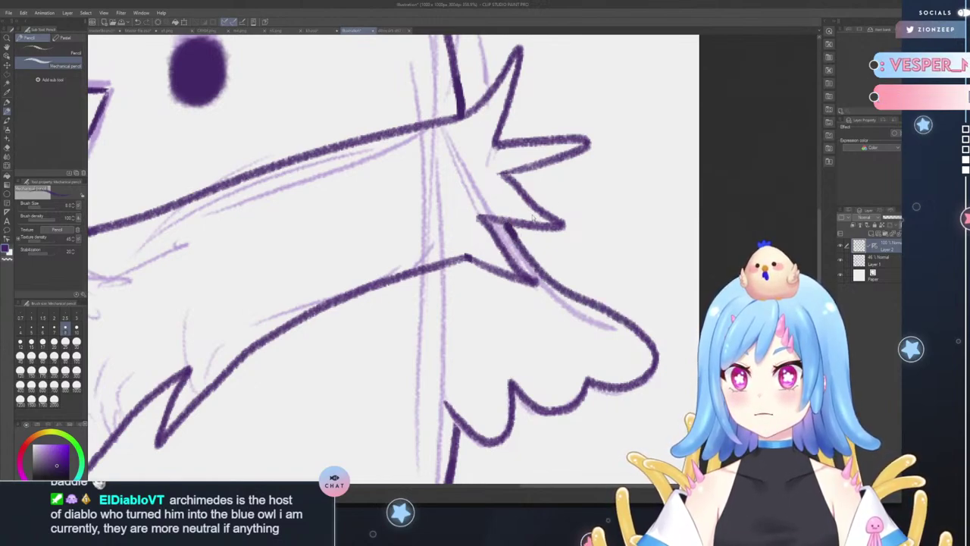
- Undo the wing outline strokes and try redrawing the first feather scallop next to the body
key("ctrl+z")
key("ctrl+z")
key("ctrl+z")
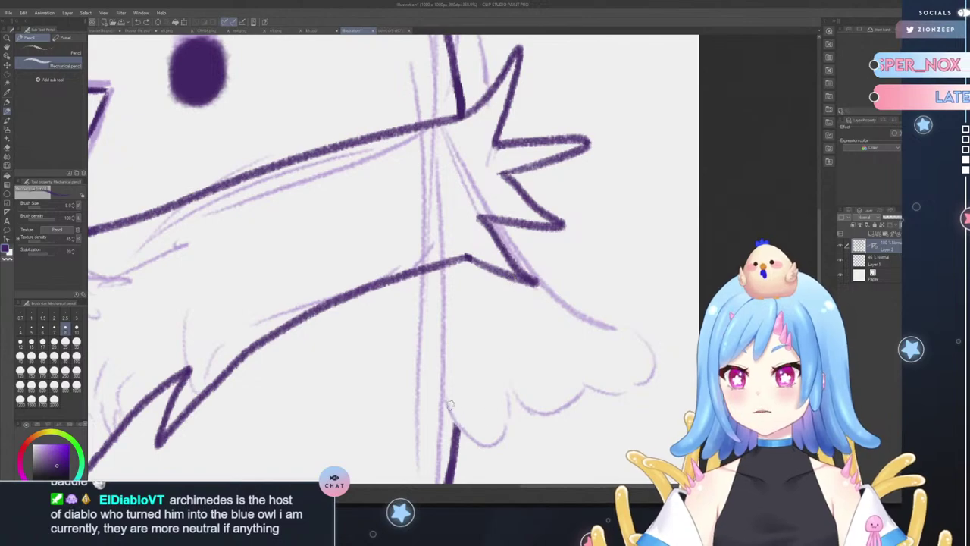
mouse_move(449, 404)
left_mouse_down()
mouse_move(492, 442)
mouse_move(508, 418)
mouse_move(508, 393)
left_mouse_up()
key("ctrl+z")
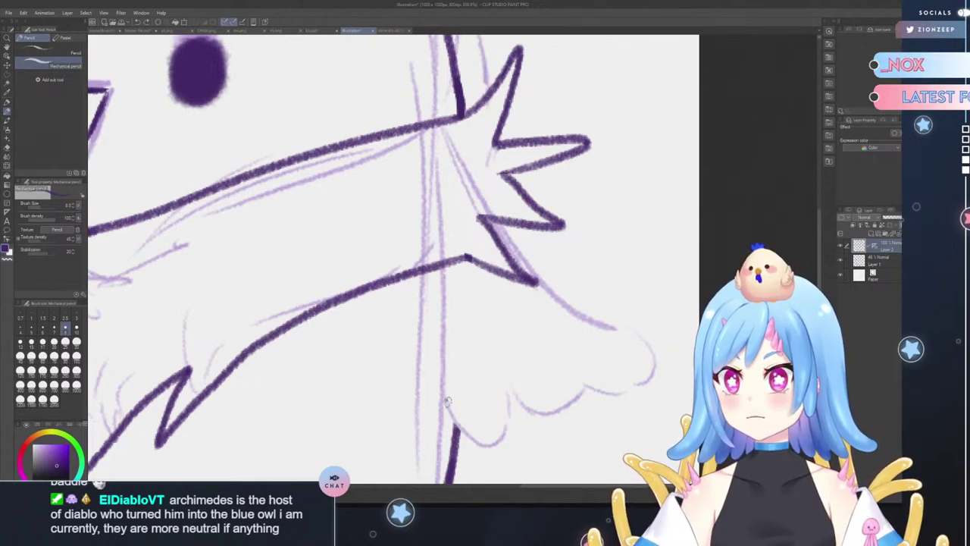
mouse_move(448, 402)
left_mouse_down()
mouse_move(469, 434)
mouse_move(501, 440)
mouse_move(512, 386)
left_mouse_up()
key("ctrl+z")
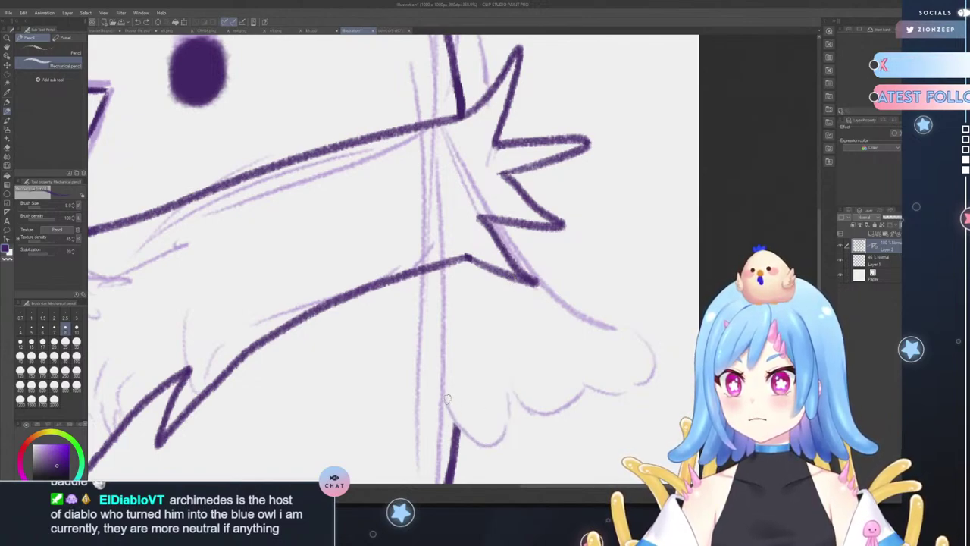
mouse_move(447, 398)
left_mouse_down()
mouse_move(472, 436)
mouse_move(502, 438)
mouse_move(510, 394)
left_mouse_up()
key("ctrl+z")
- Draw the wing with two scalloped feathers along its underside and a smooth outer edge running from the ruff around a rounded tip
mouse_move(437, 407)
left_mouse_down()
mouse_move(492, 441)
mouse_move(511, 402)
mouse_move(456, 421)
mouse_move(491, 442)
mouse_move(510, 387)
mouse_move(555, 409)
mouse_move(585, 380)
left_mouse_up()
key("ctrl+z")
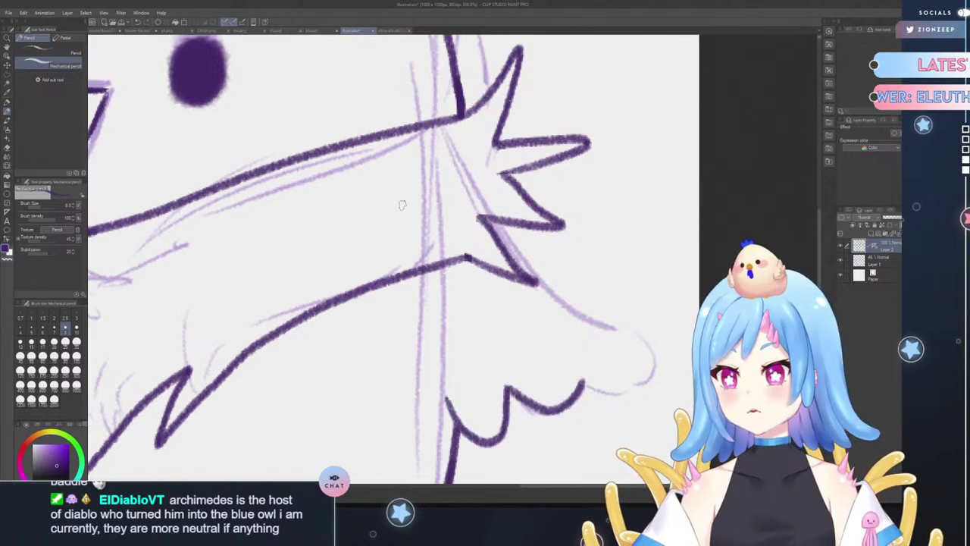
mouse_move(510, 229)
left_mouse_down()
mouse_move(633, 354)
mouse_move(613, 376)
mouse_move(588, 373)
left_mouse_up()
key("ctrl+z")
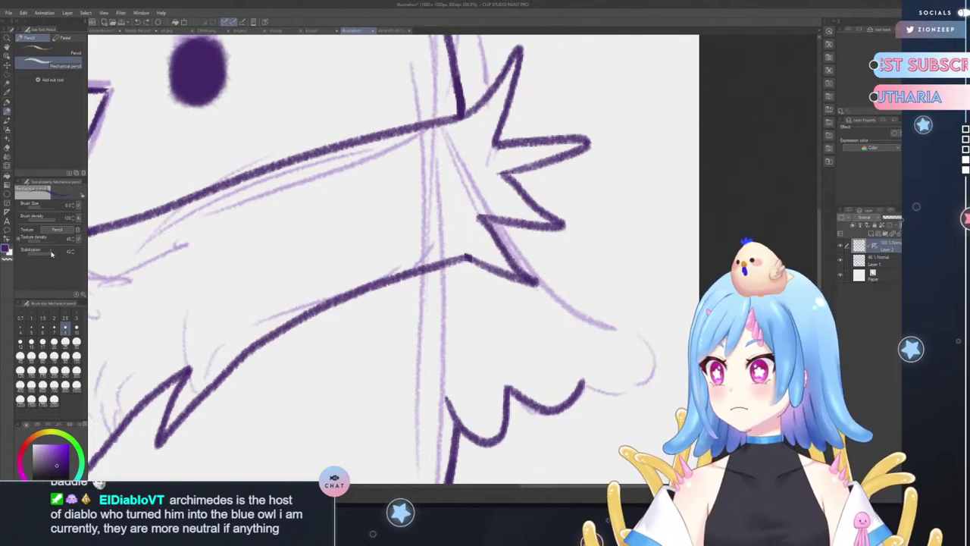
mouse_move(522, 233)
left_mouse_down()
mouse_move(619, 324)
mouse_move(634, 354)
mouse_move(624, 376)
mouse_move(581, 383)
left_mouse_up()
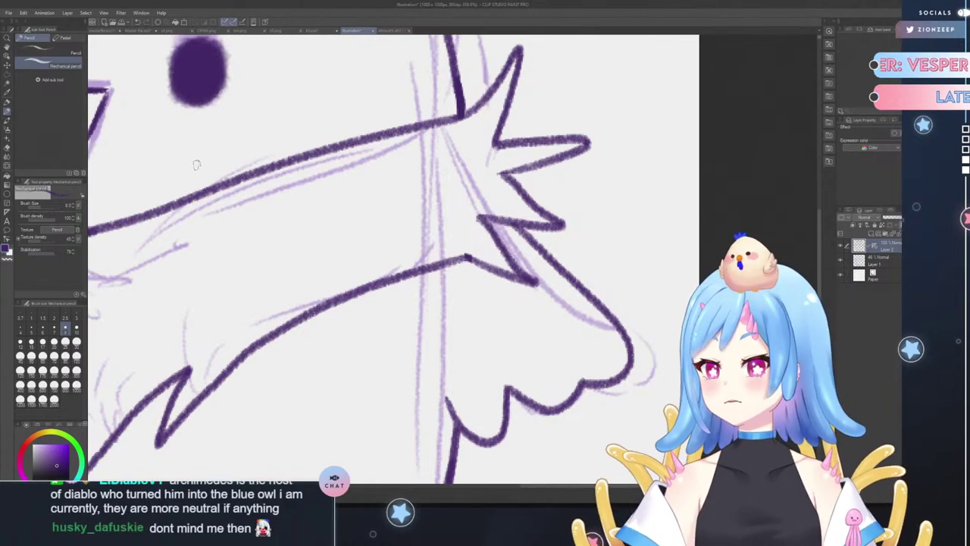
- Extend the body's side outline upward to meet the first wing feather using the mechanical pencil
left_click(7, 38)
left_click_drag(300, 293, 251, 309)
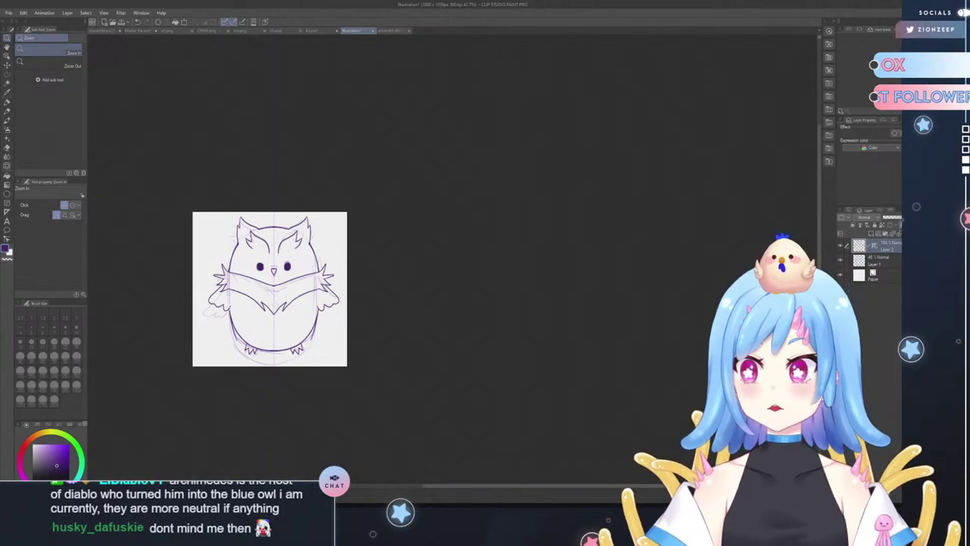
scroll(228, 380, "up", 14)
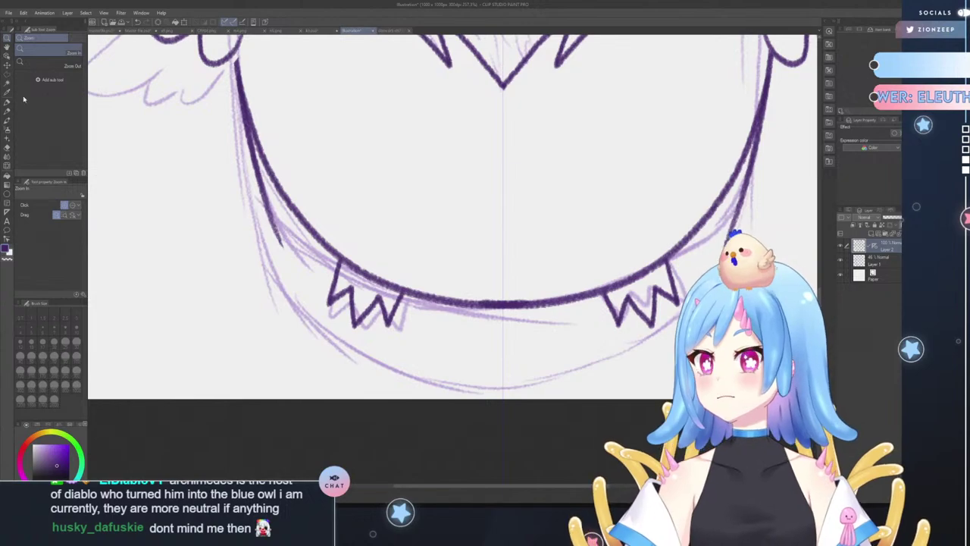
scroll(685, 182, "up", 3)
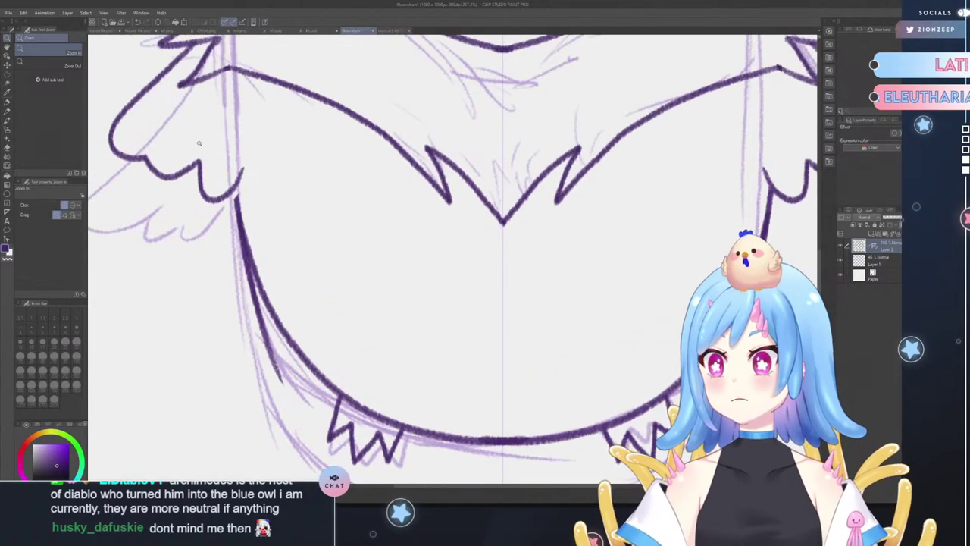
scroll(213, 165, "up", 6)
left_click(8, 100)
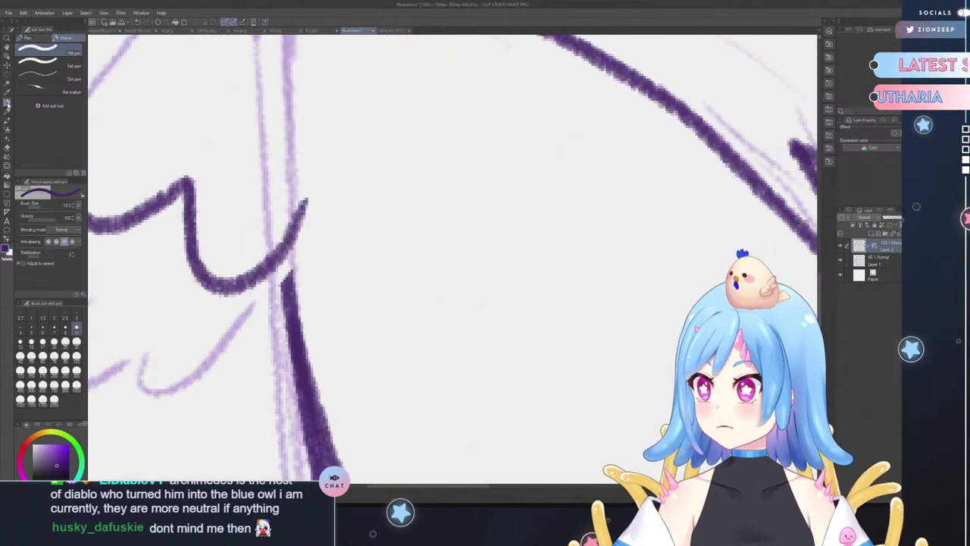
left_click(6, 110)
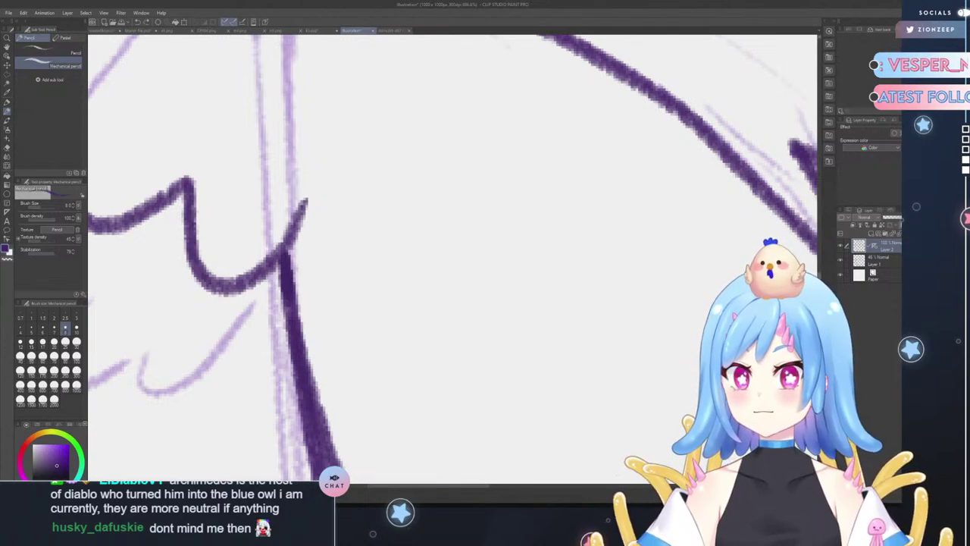
- Erase the stray line branching off the lower body outline with the hard eraser at size 10, and touch up the curve in mechanical pencil
scroll(452, 258, "down", 10)
scroll(452, 258, "up", 6)
scroll(452, 257, "down", 1)
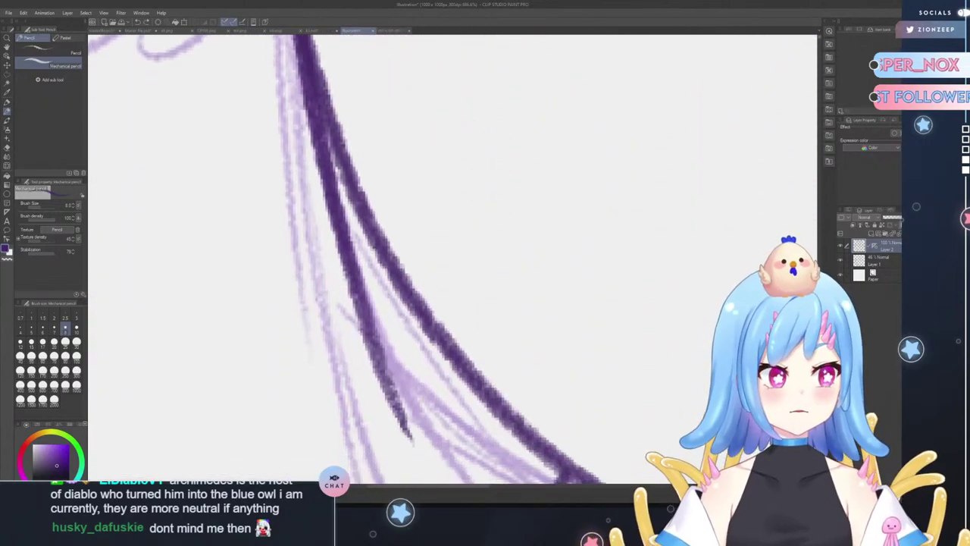
left_click(8, 148)
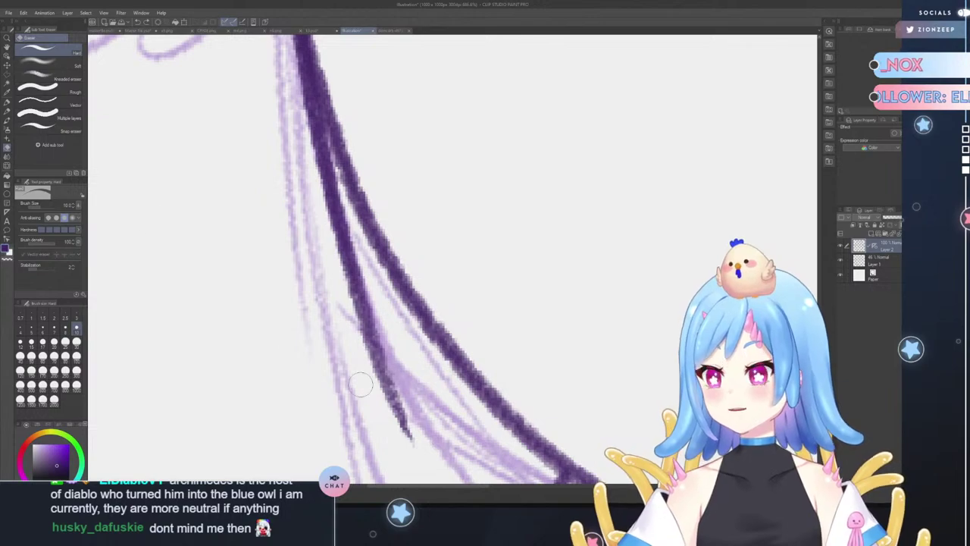
mouse_move(361, 385)
left_mouse_down()
mouse_move(404, 423)
mouse_move(383, 370)
left_mouse_up()
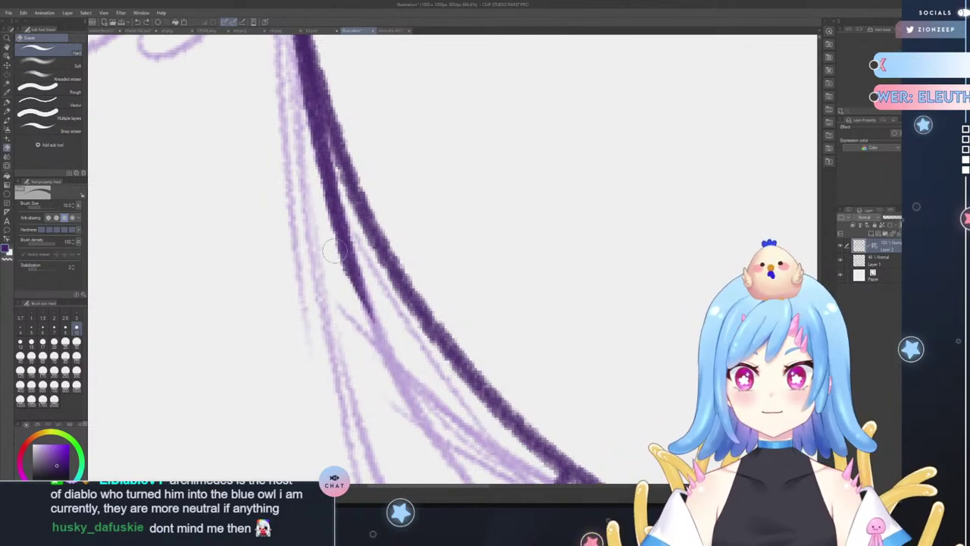
mouse_move(334, 251)
left_mouse_down()
mouse_move(320, 229)
mouse_move(363, 289)
mouse_move(318, 208)
left_mouse_up()
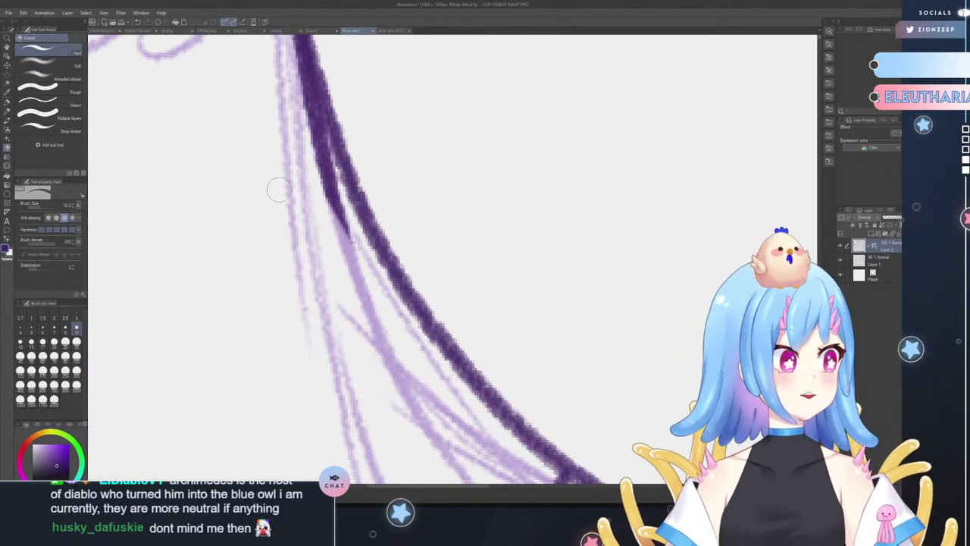
mouse_move(346, 249)
left_mouse_down()
mouse_move(307, 156)
mouse_move(343, 235)
mouse_move(311, 183)
mouse_move(327, 225)
left_mouse_up()
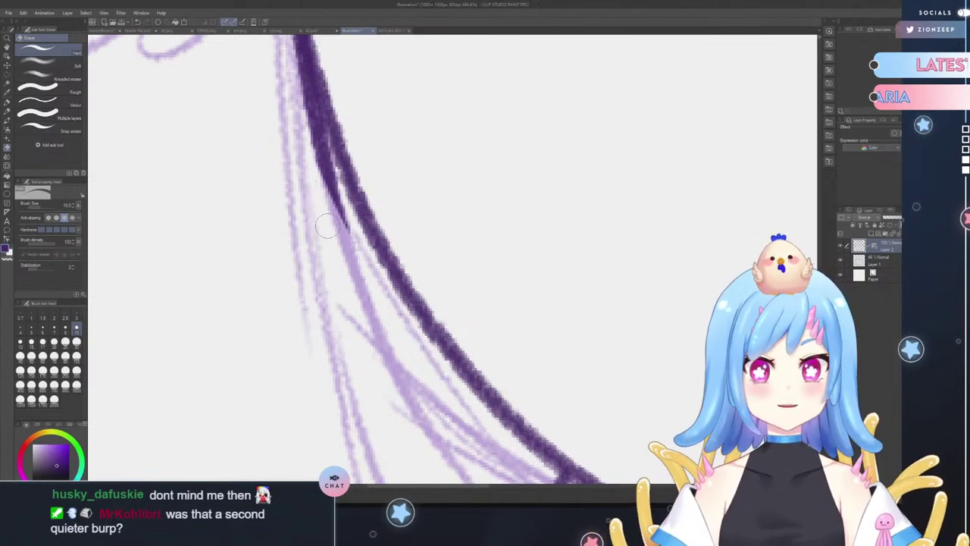
mouse_move(302, 157)
left_mouse_down()
mouse_move(347, 240)
mouse_move(302, 113)
mouse_move(325, 166)
left_mouse_up()
mouse_move(284, 62)
left_mouse_down()
mouse_move(315, 144)
mouse_move(292, 50)
left_mouse_up()
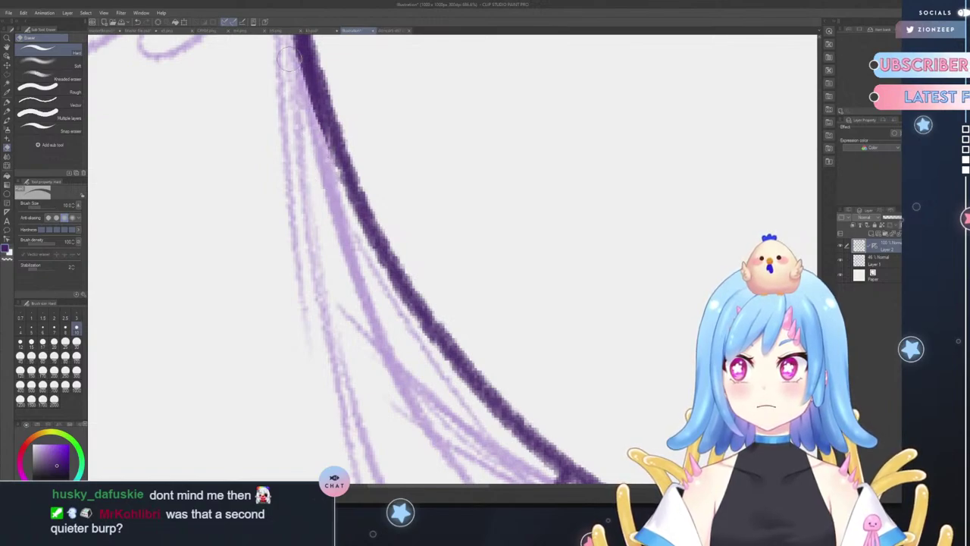
left_click(7, 106)
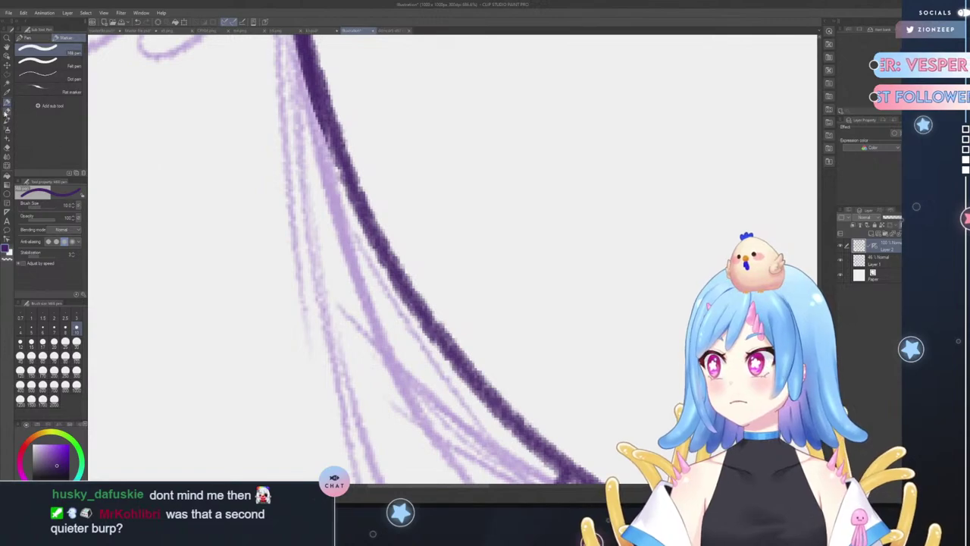
left_click(7, 113)
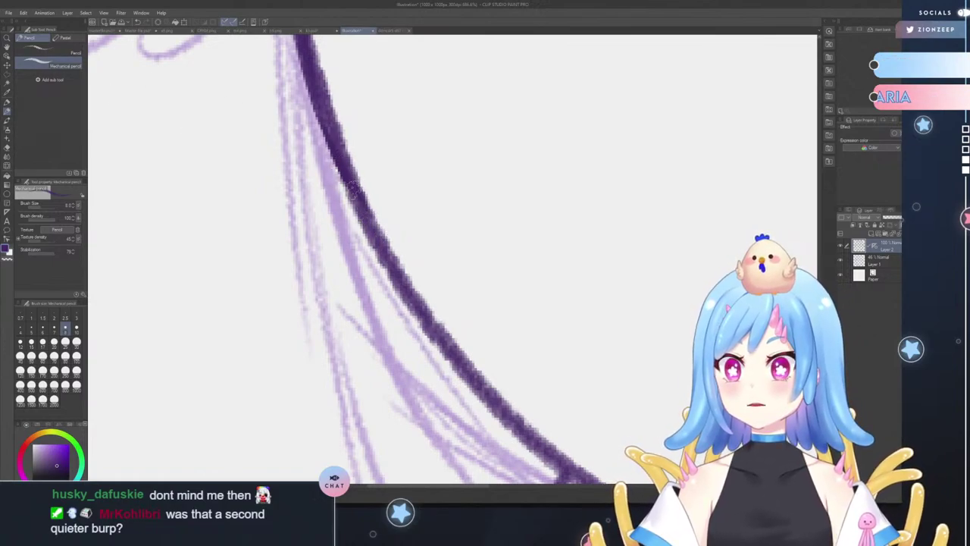
- Erase the matching stray line branching off the body outline on the opposite side using the hard eraser at size 30
left_click(7, 38)
left_click_drag(332, 280, 272, 312)
left_click_drag(404, 299, 386, 256)
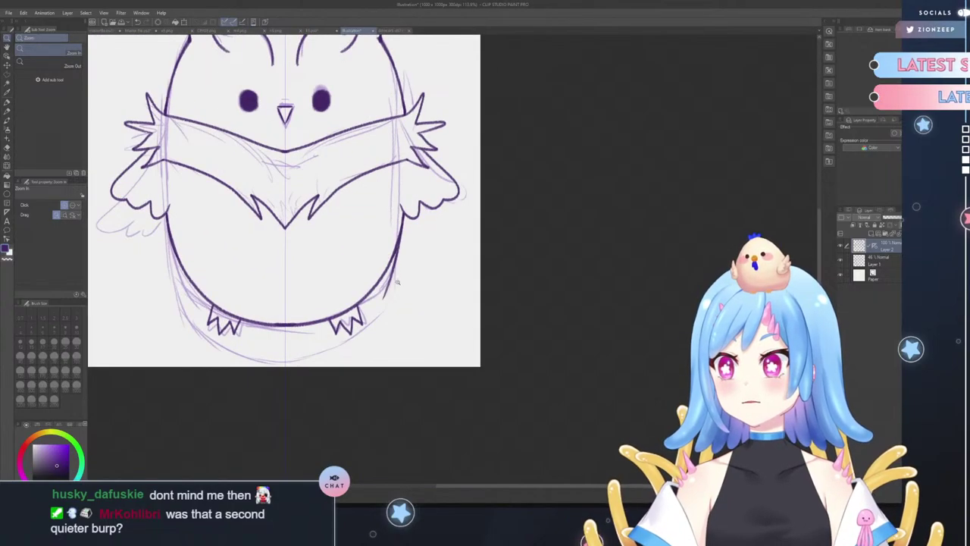
mouse_move(190, 296)
left_mouse_down()
mouse_move(202, 286)
mouse_move(193, 293)
left_mouse_up()
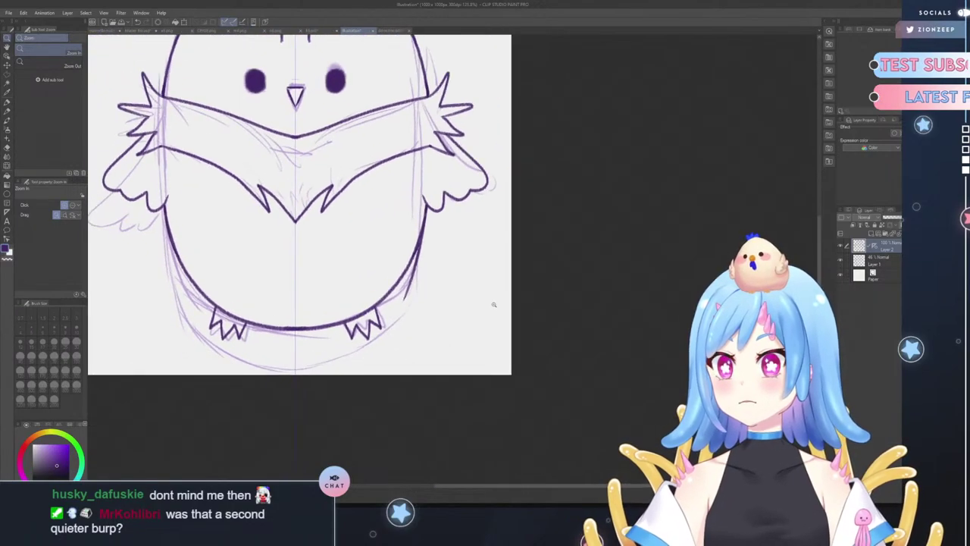
left_click_drag(509, 301, 528, 289)
left_click(502, 270)
left_click(242, 169)
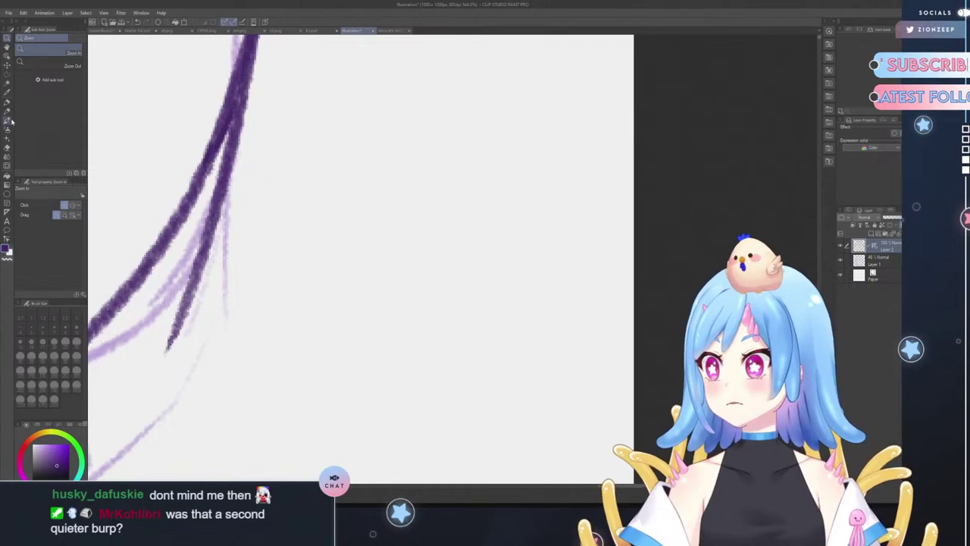
left_click(9, 146)
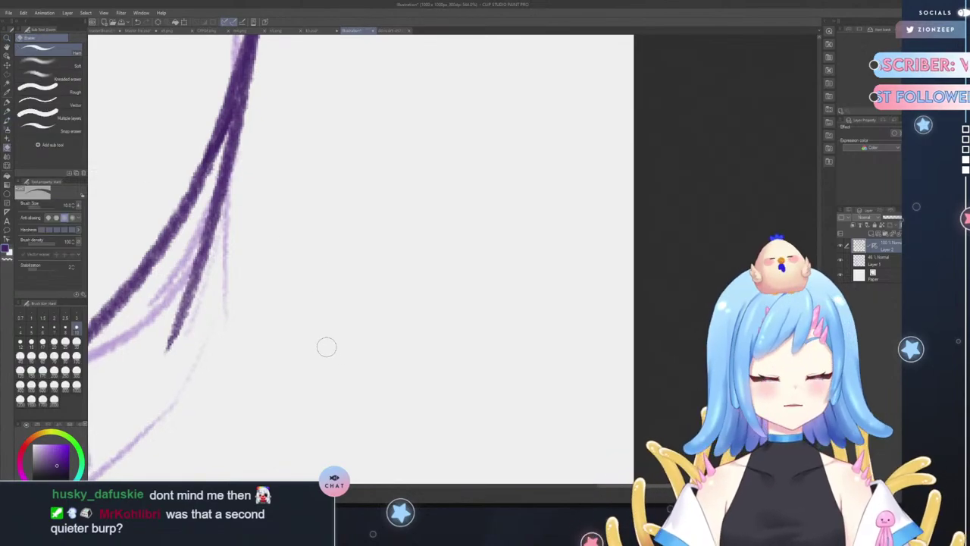
left_click(65, 342)
left_click(76, 342)
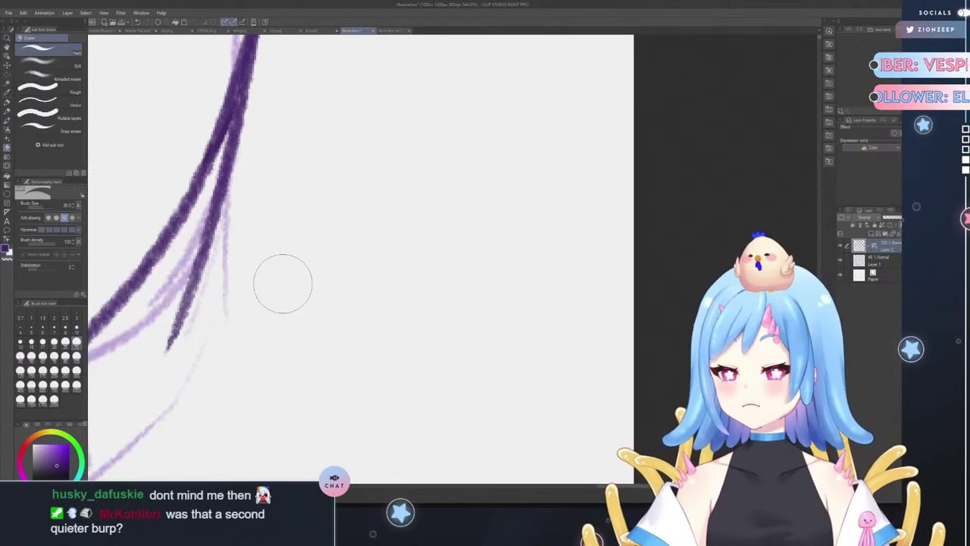
mouse_move(282, 284)
left_mouse_down()
mouse_move(254, 276)
mouse_move(230, 319)
mouse_move(263, 229)
mouse_move(162, 340)
mouse_move(235, 202)
left_mouse_up()
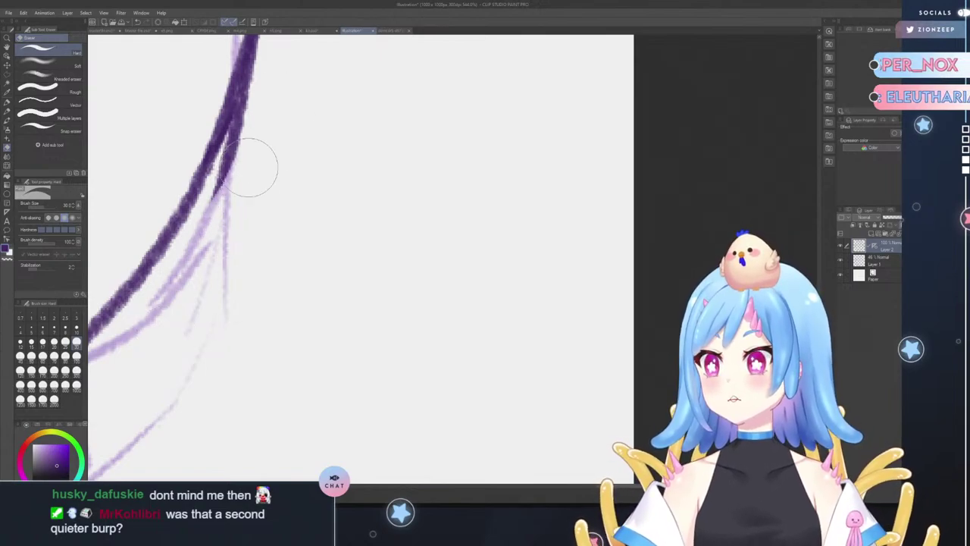
left_click_drag(251, 166, 247, 142)
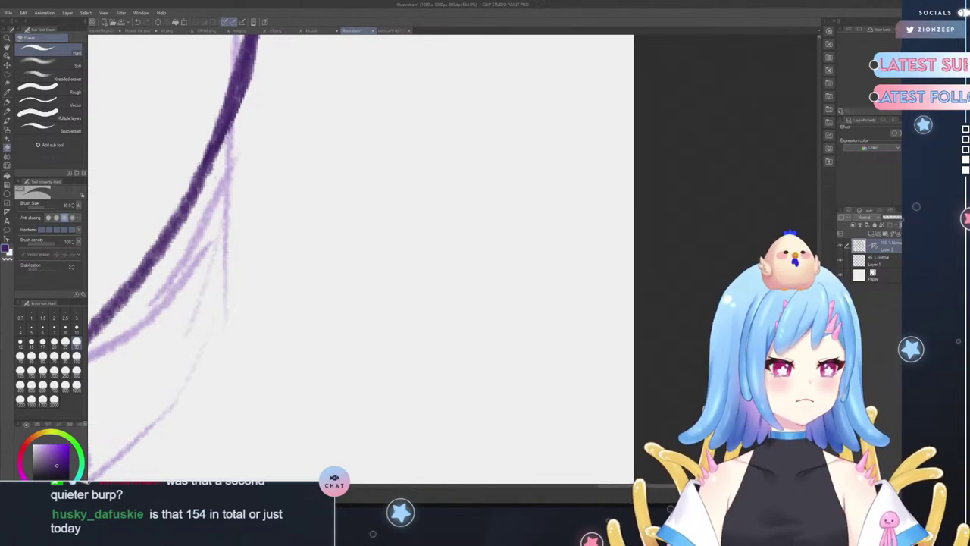
- Trim the thick outer edge of the body outline below the wing with the hard eraser at sizes 70 and 20
scroll(361, 257, "up", 5)
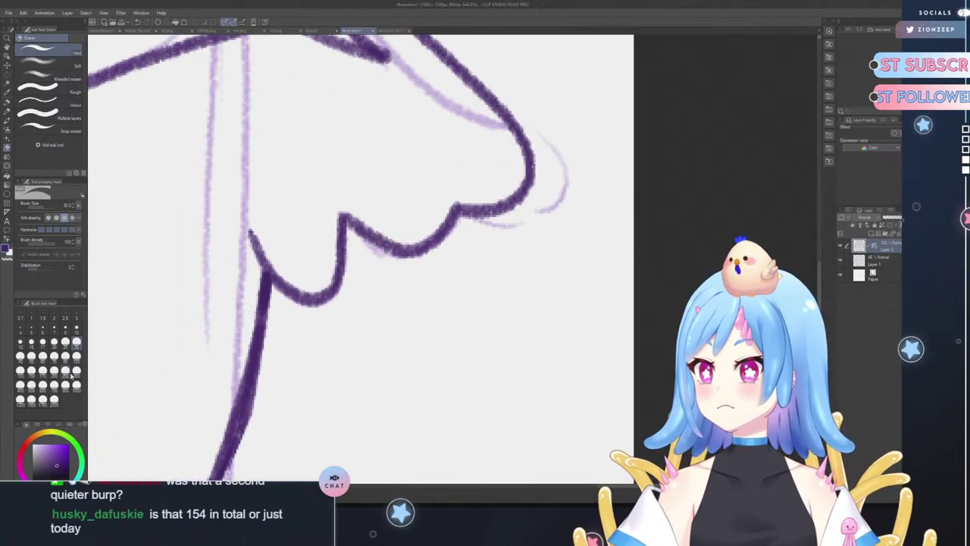
left_click(56, 358)
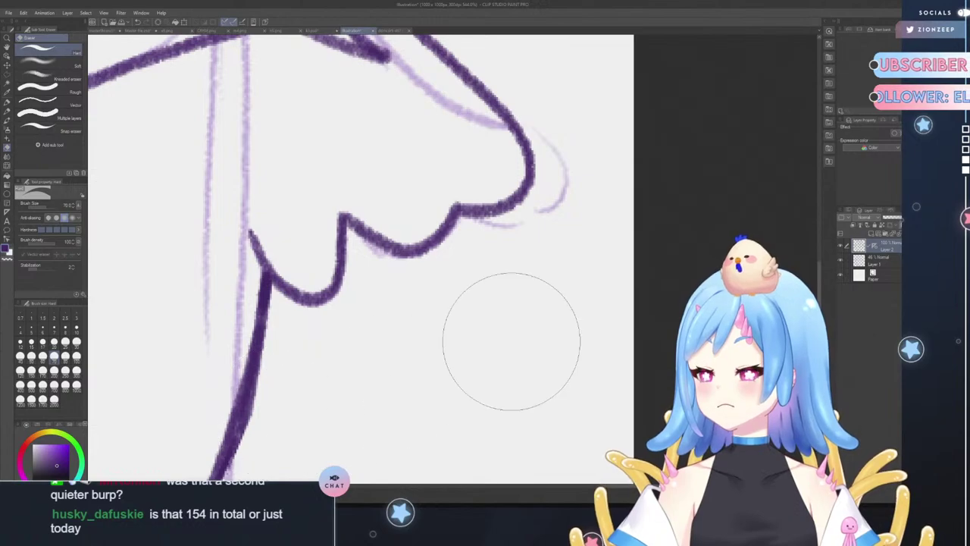
left_click_drag(819, 272, 819, 295)
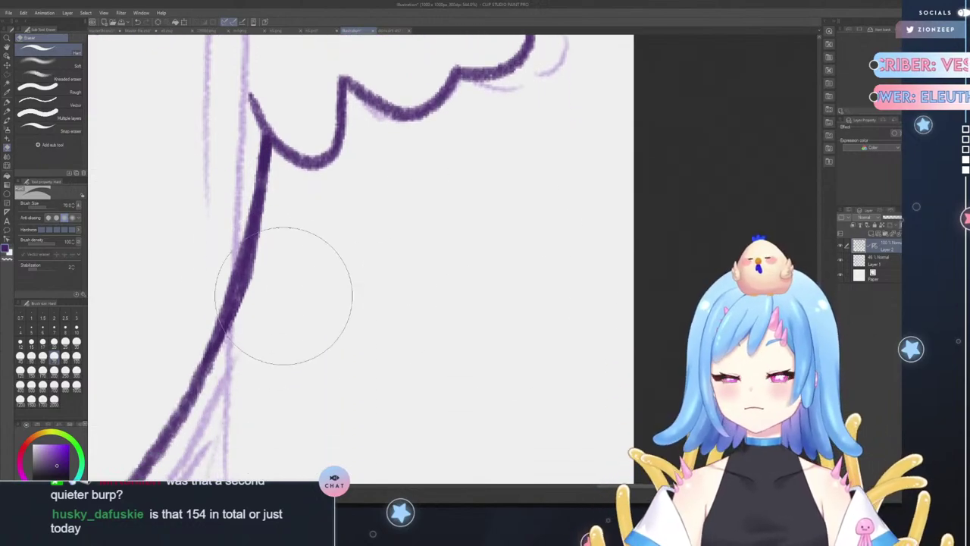
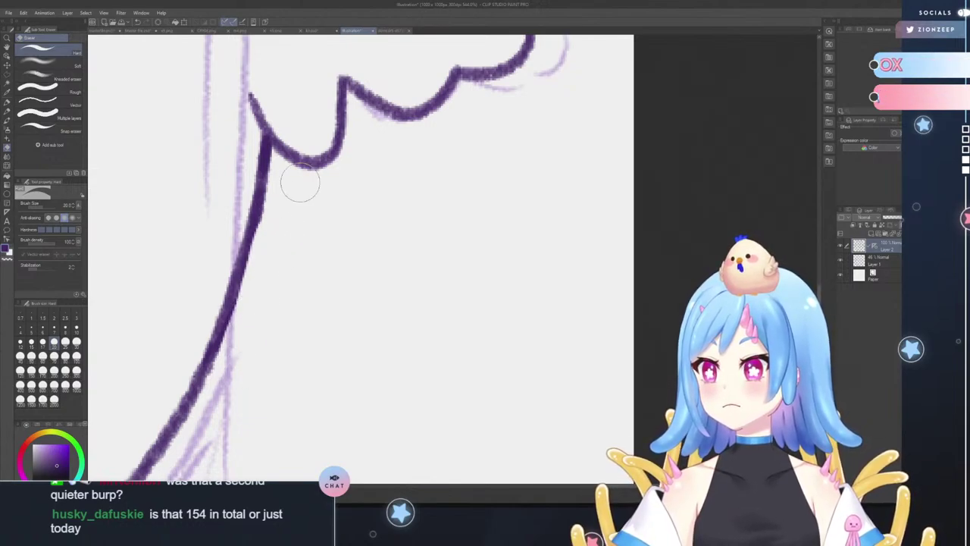
left_click(6, 107)
left_click(6, 112)
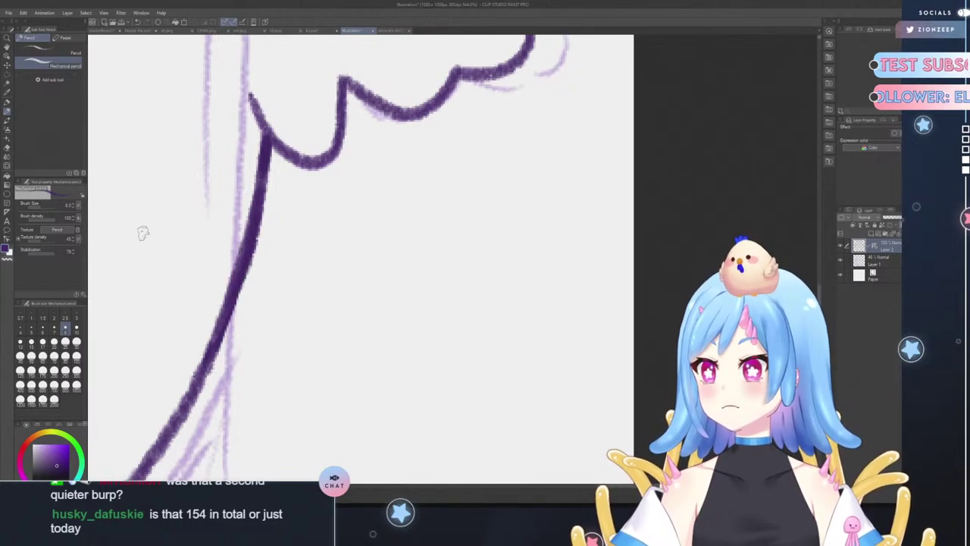
- Check the cleaned body outline up close and as a whole, and hide the rough sketch on Layer 1
left_click(7, 38)
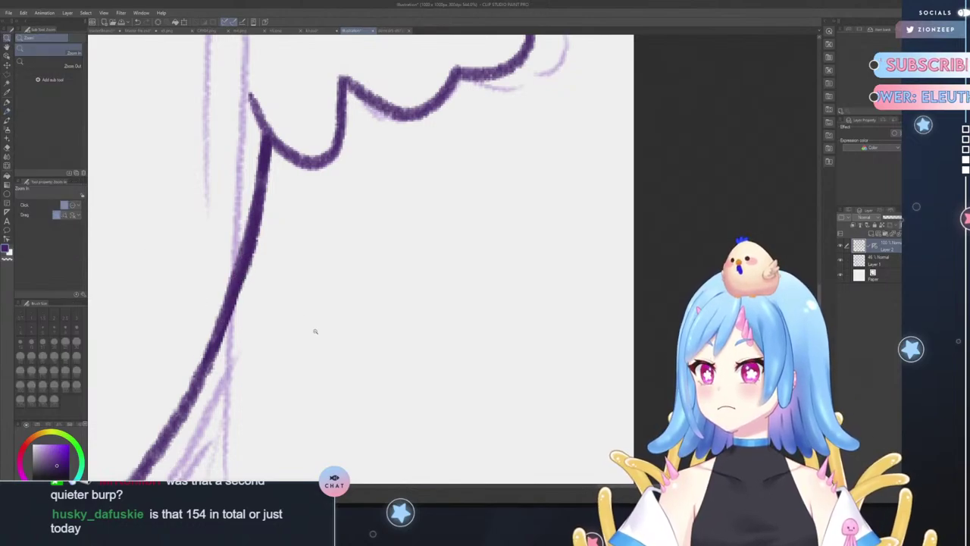
mouse_move(315, 331)
left_mouse_down()
mouse_move(246, 364)
mouse_move(292, 341)
left_mouse_up()
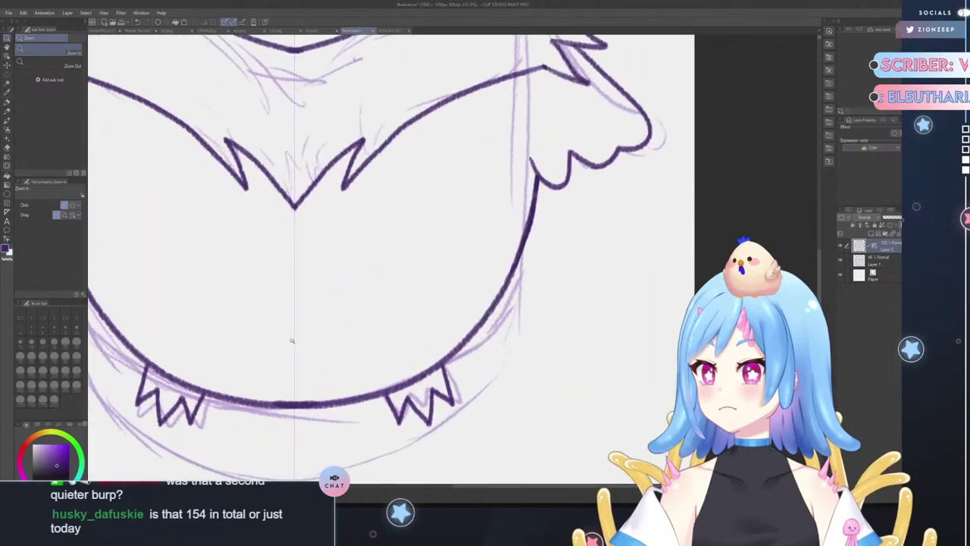
left_click_drag(590, 241, 611, 214)
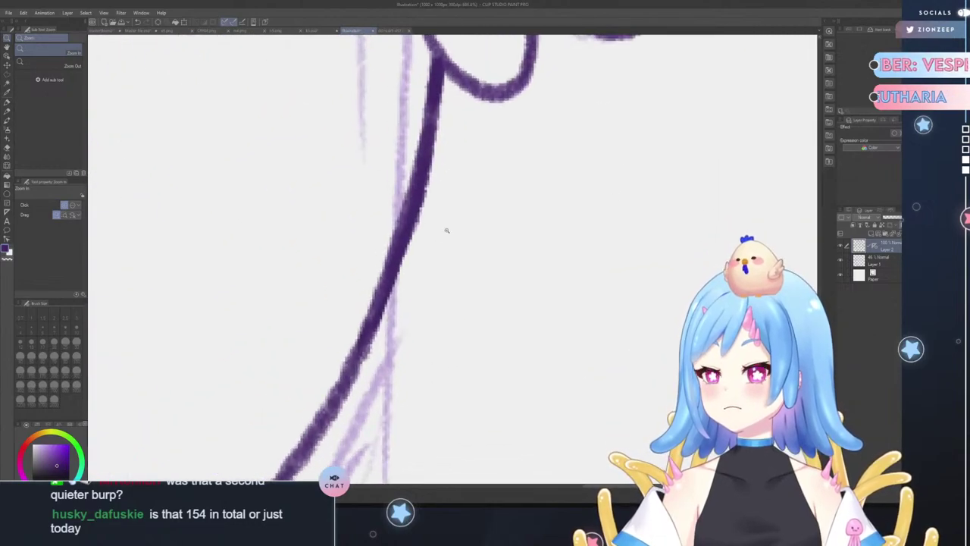
left_click_drag(457, 251, 415, 267)
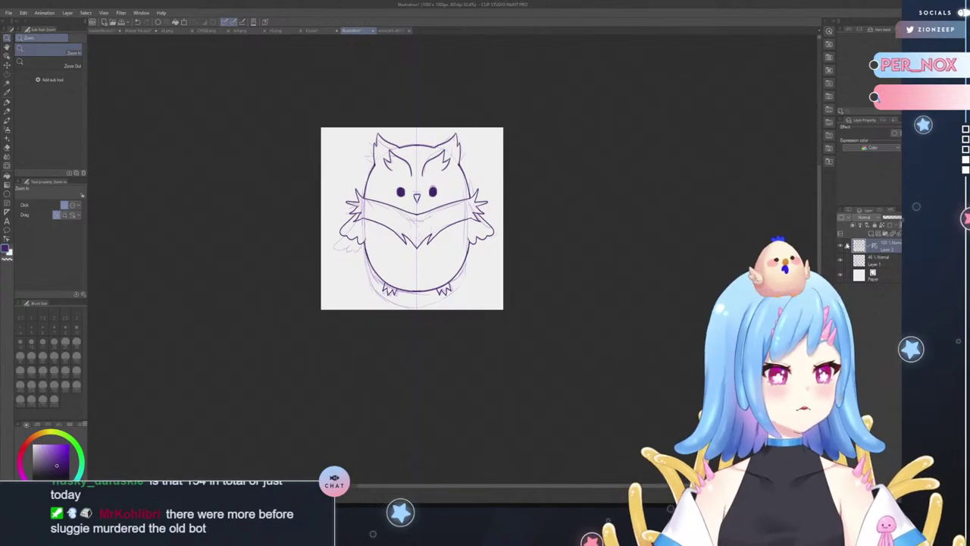
left_click(843, 260)
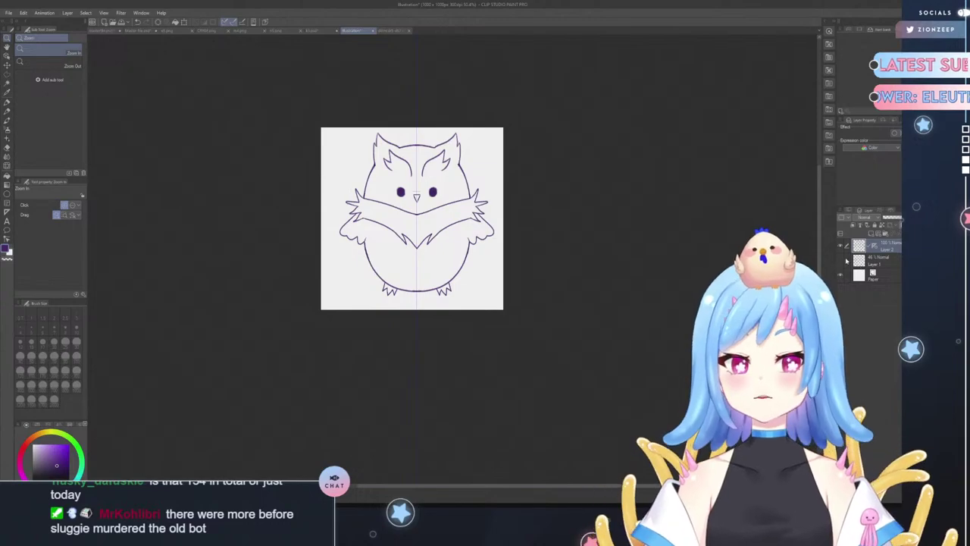
- Auto-select the empty area around the owl on the line art layer and invert the selection to cover its silhouette
left_click(8, 83)
left_click(337, 152)
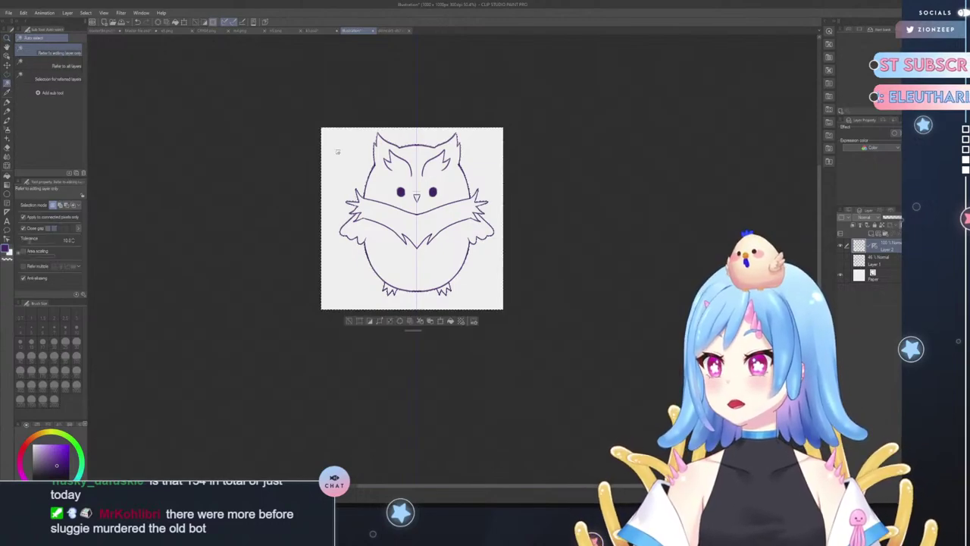
left_click(370, 321)
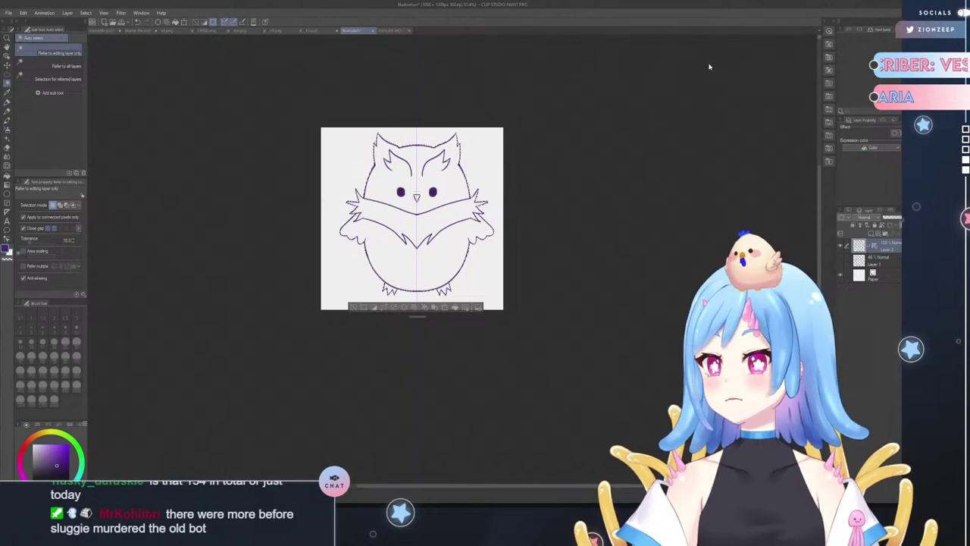
- Create a new layer above Layer 1 and fill the selected owl silhouette with a dark purple sampled from the reference image
key("ctrl+Tab")
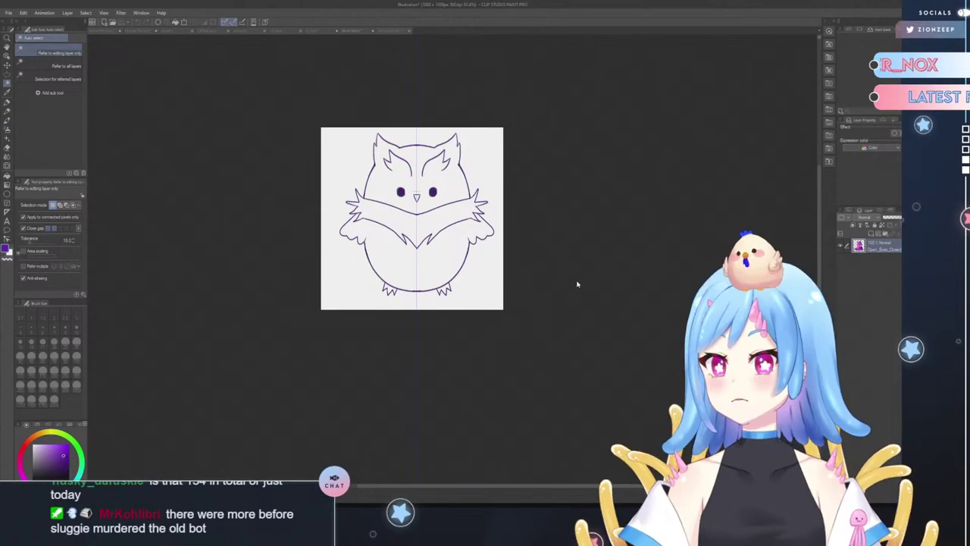
key("ctrl+shift+Tab")
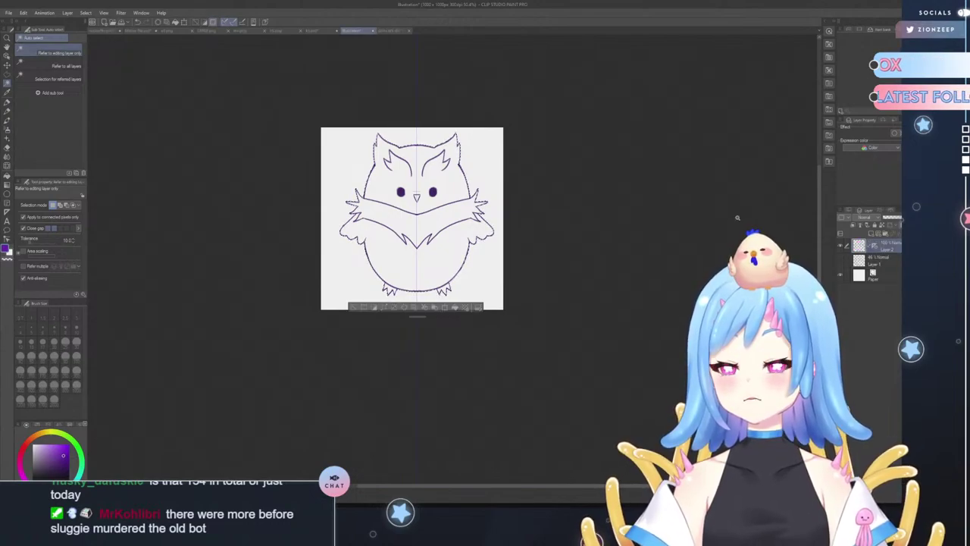
left_click(863, 260)
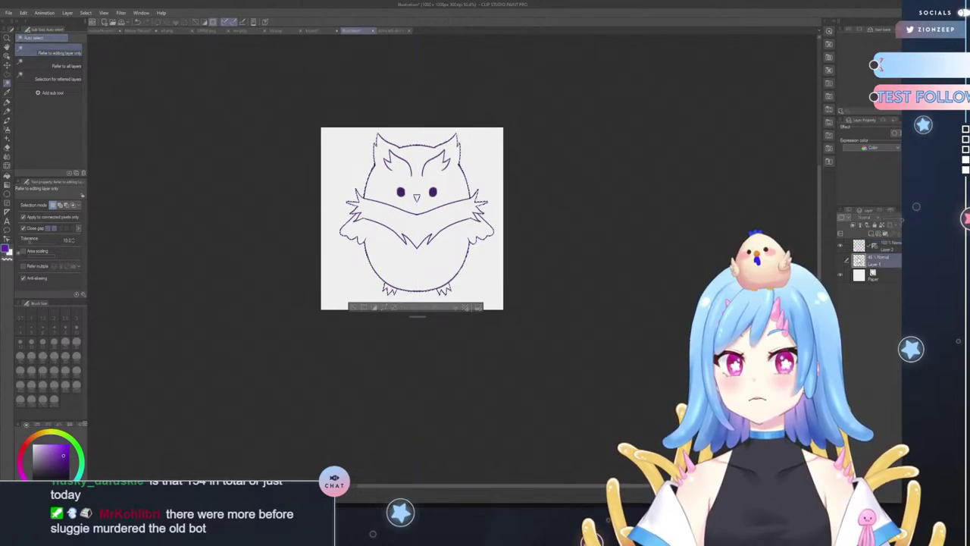
left_click(853, 227)
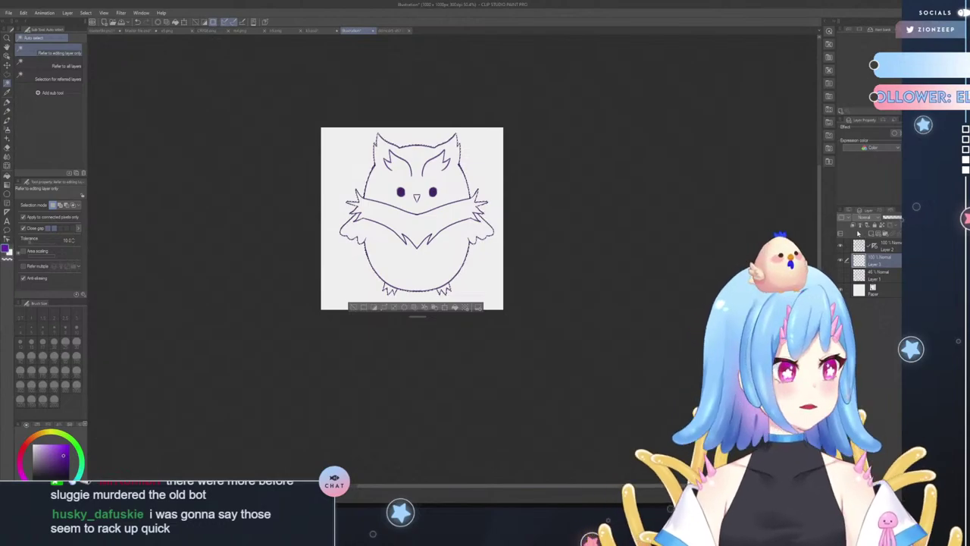
left_click(454, 307)
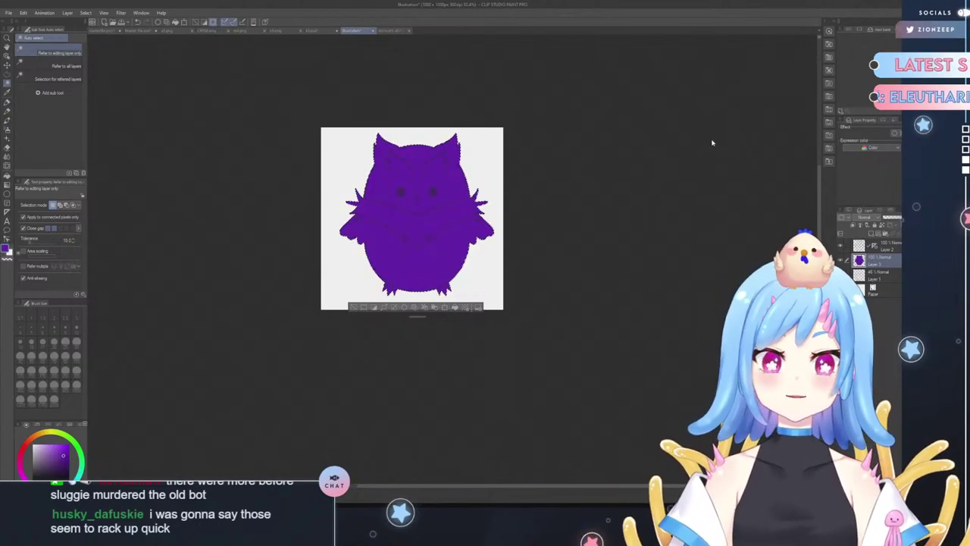
- Sample a lighter purple from the reference image and refill the selected owl silhouette with it
key("ctrl+Tab")
right_click(715, 134)
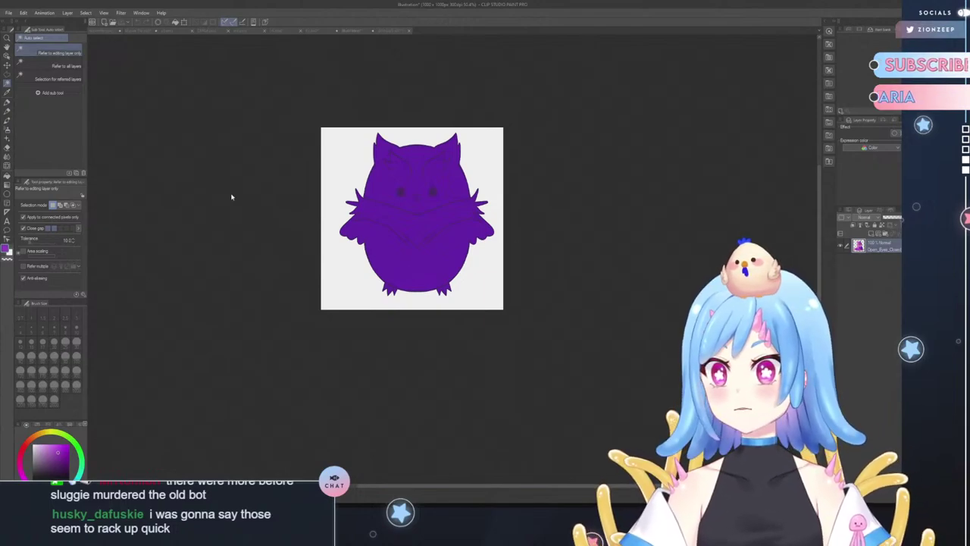
key("ctrl+c")
key("ctrl+space")
left_click(488, 238)
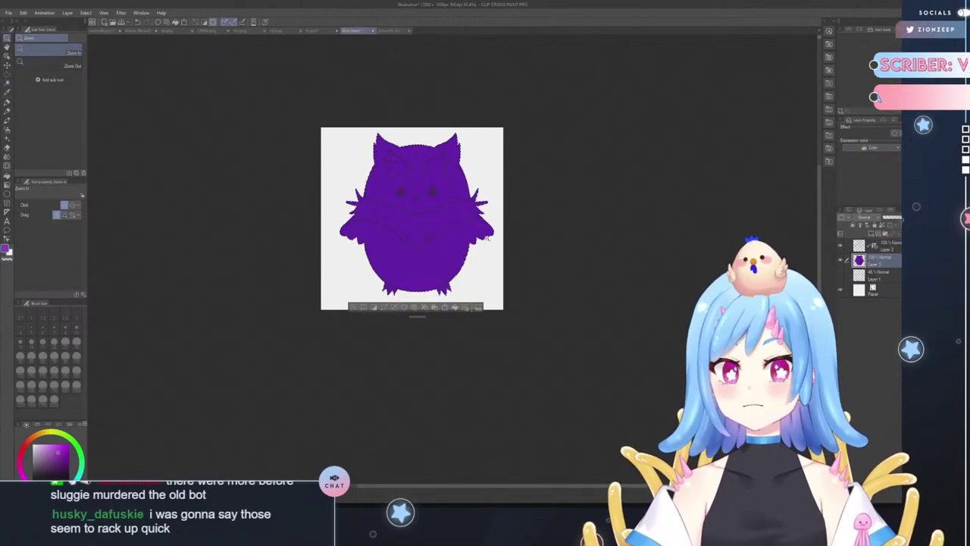
left_click(486, 238)
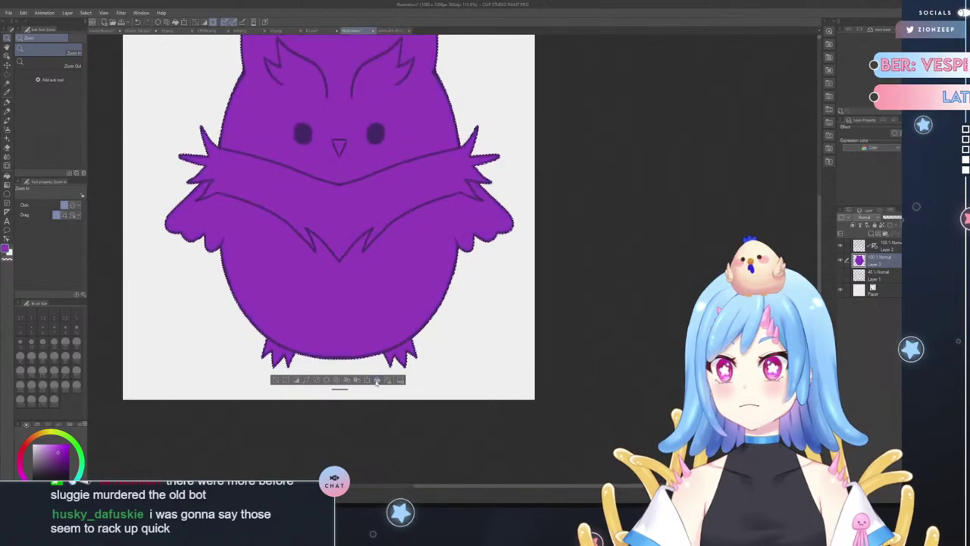
left_click_drag(580, 281, 495, 233)
left_click_drag(448, 173, 460, 172)
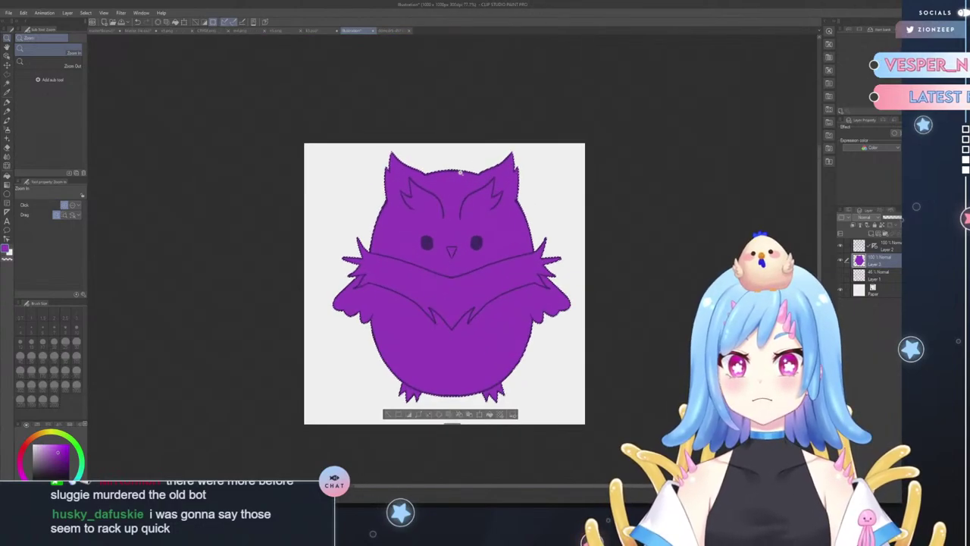
- Sample the pink from the reference image, make the Layer 2 line art active and clear the silhouette selection
key("ctrl+Tab")
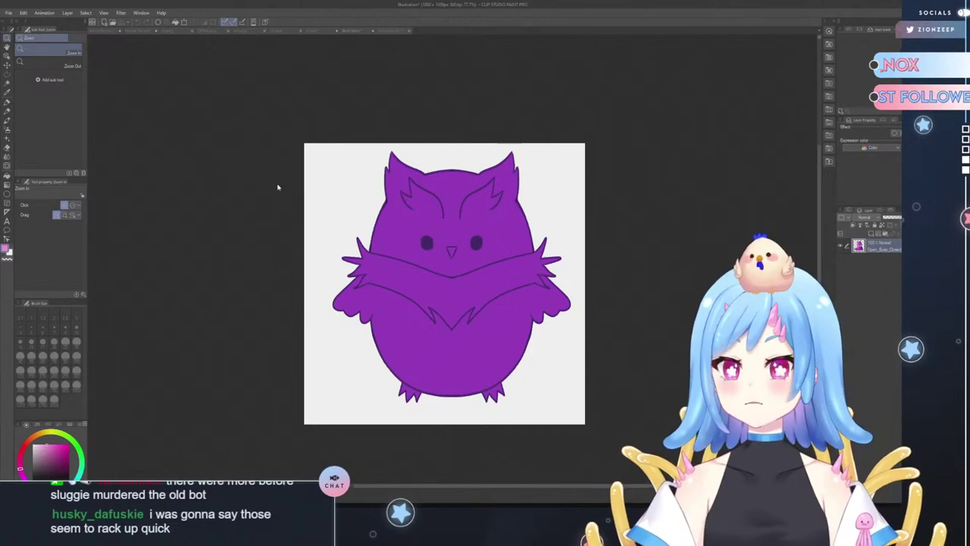
left_click(7, 85)
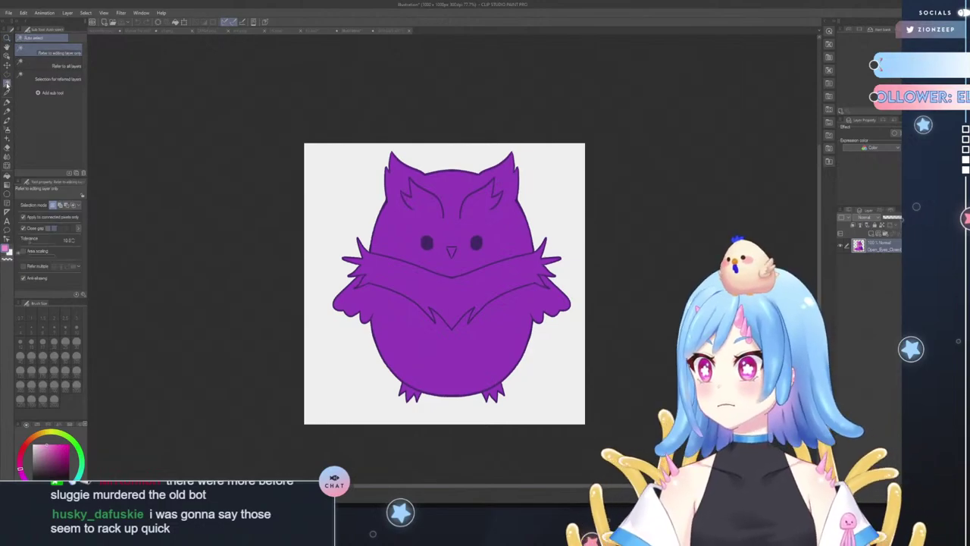
key("ctrl+Tab")
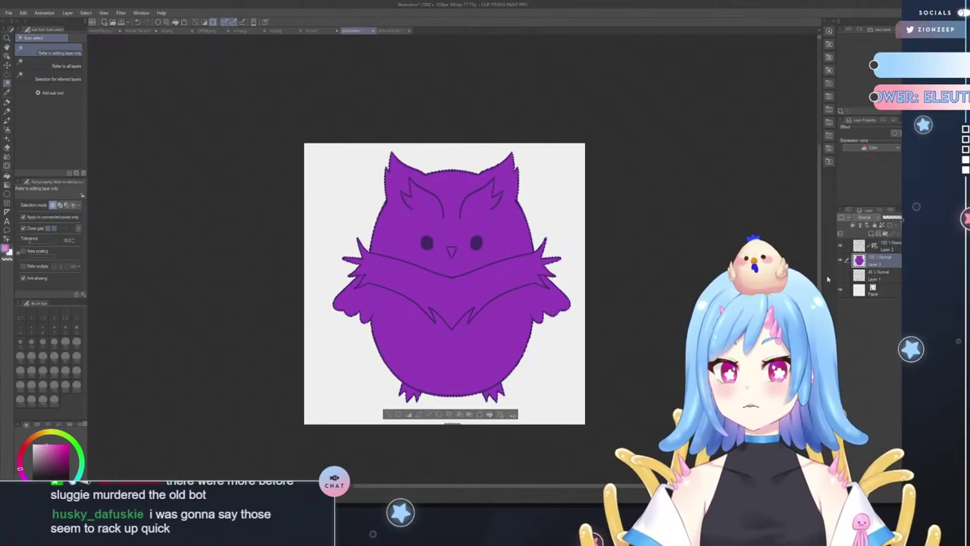
key("ctrl+z")
left_click(871, 247)
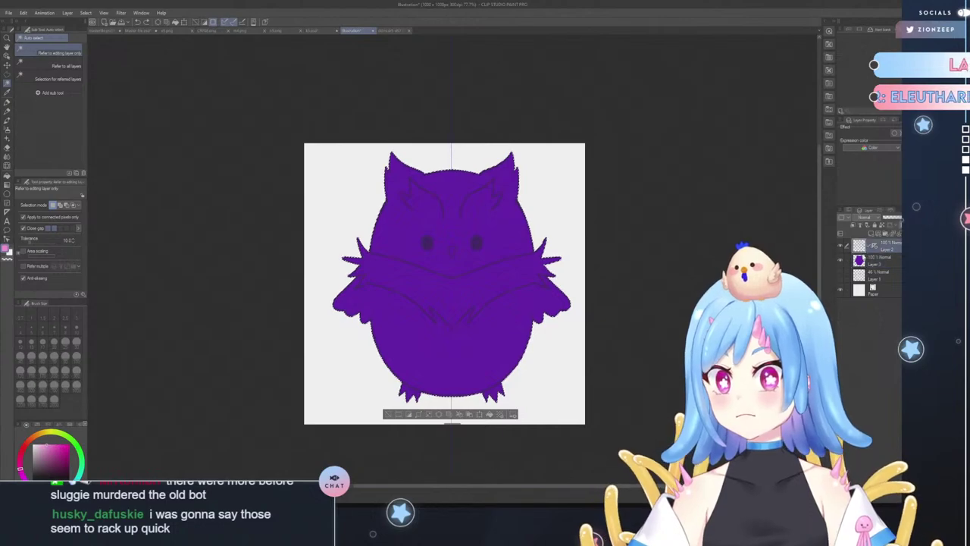
left_click(45, 33)
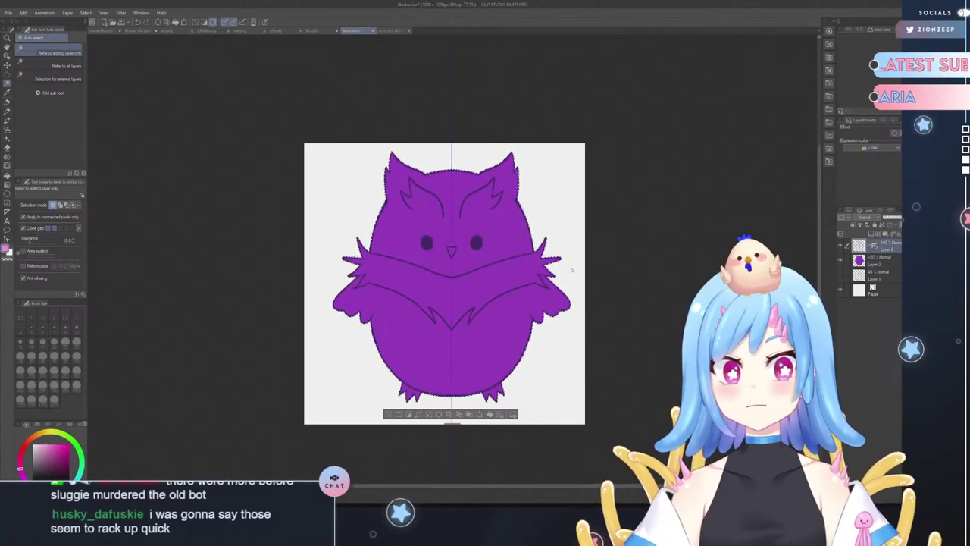
key("ctrl+d")
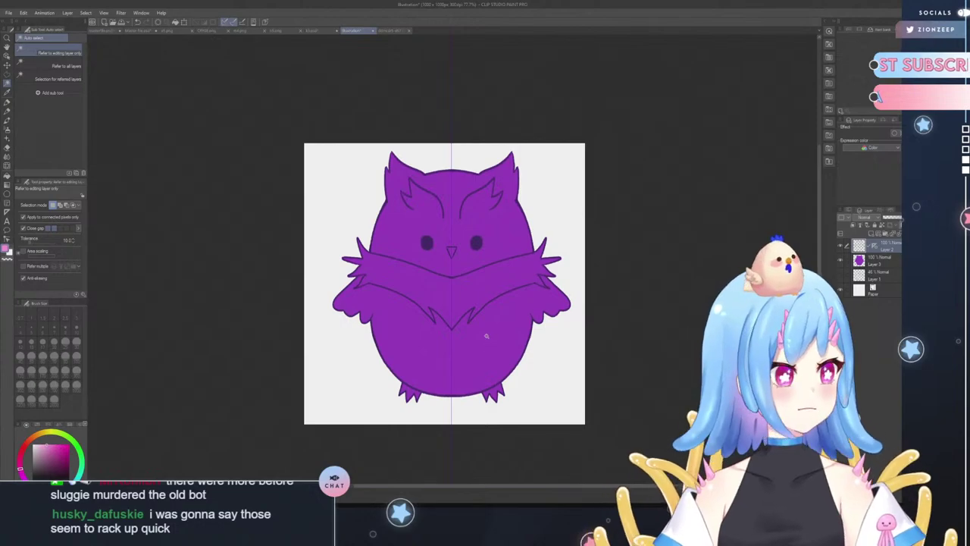
- Auto-select the feathered chest band on the line art, fill it with pink on a new layer above the purple silhouette, and deselect
left_click(482, 307)
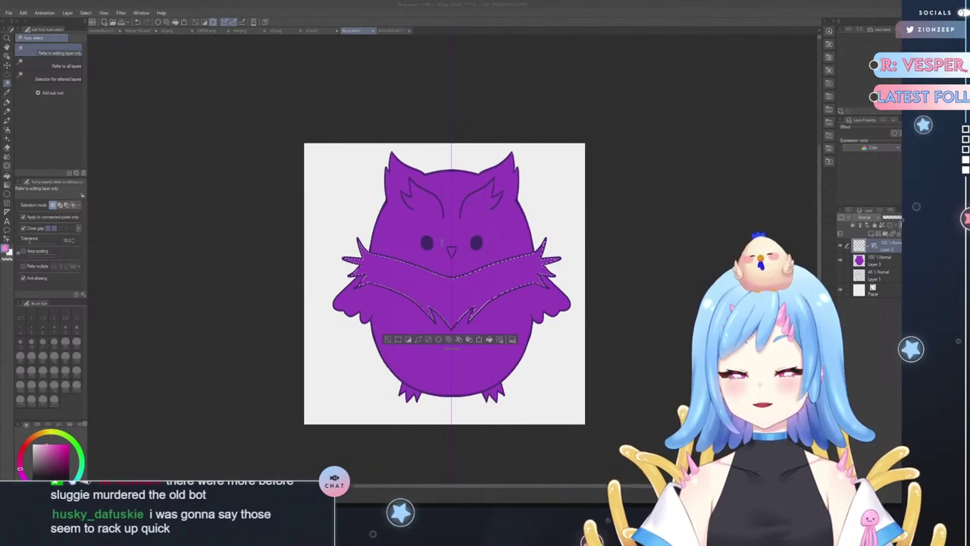
key("Return")
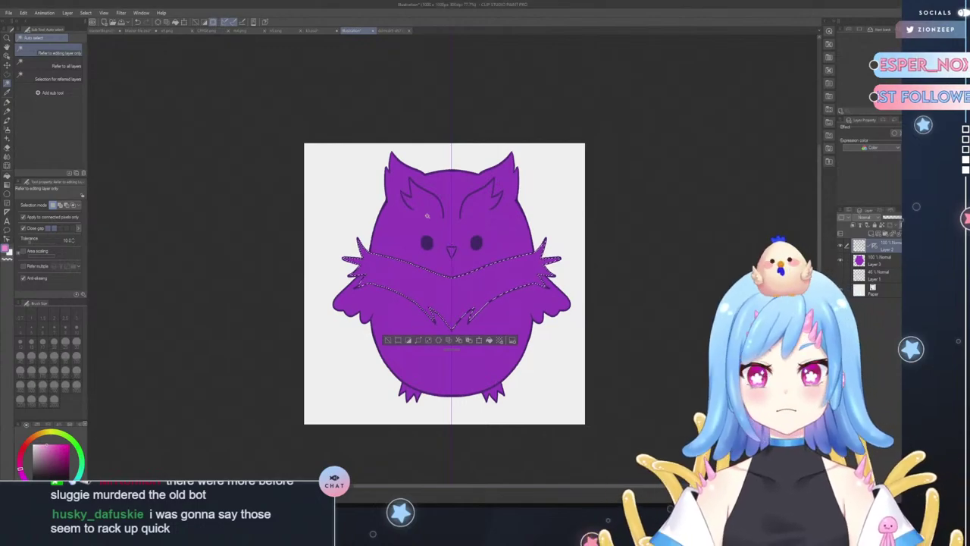
left_click(869, 258)
left_click(847, 210)
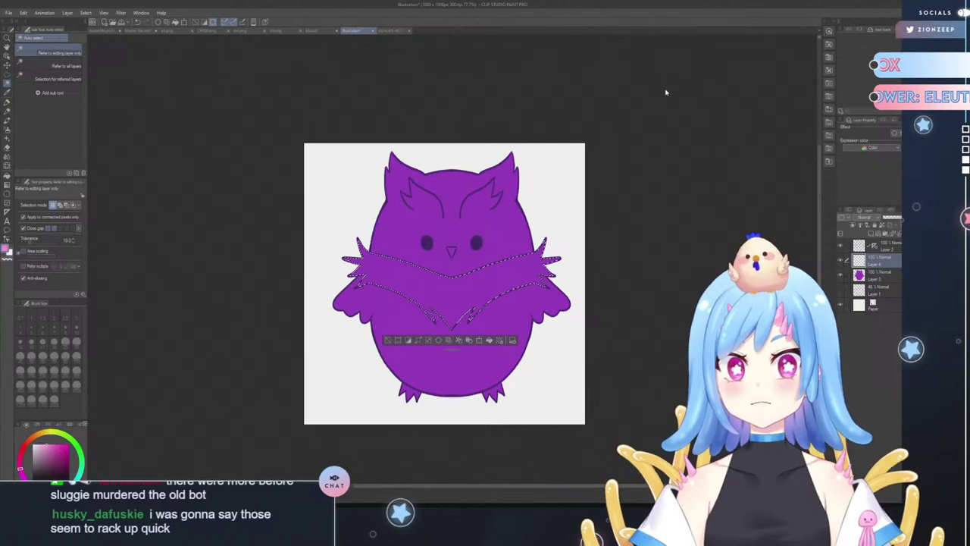
key("ctrl+Tab")
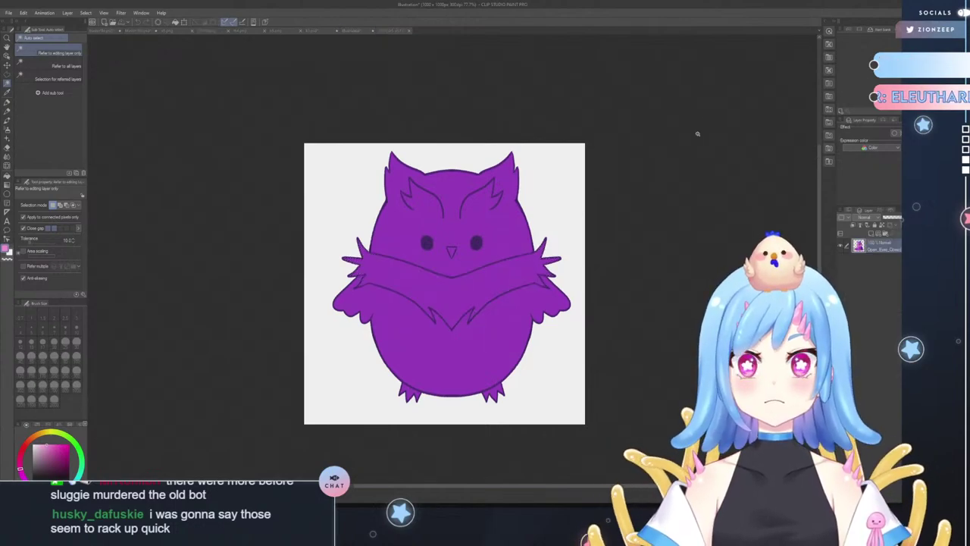
key("ctrl+Tab")
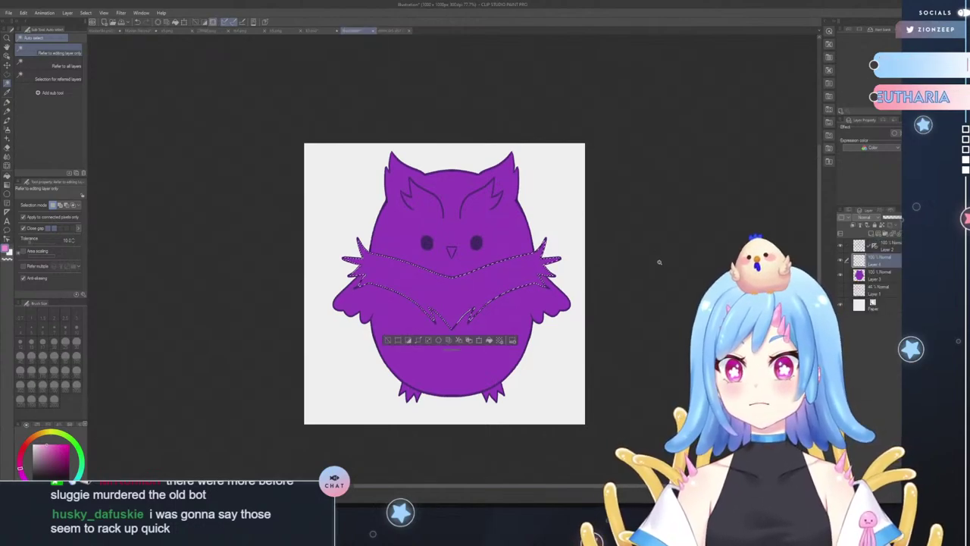
left_click(491, 342)
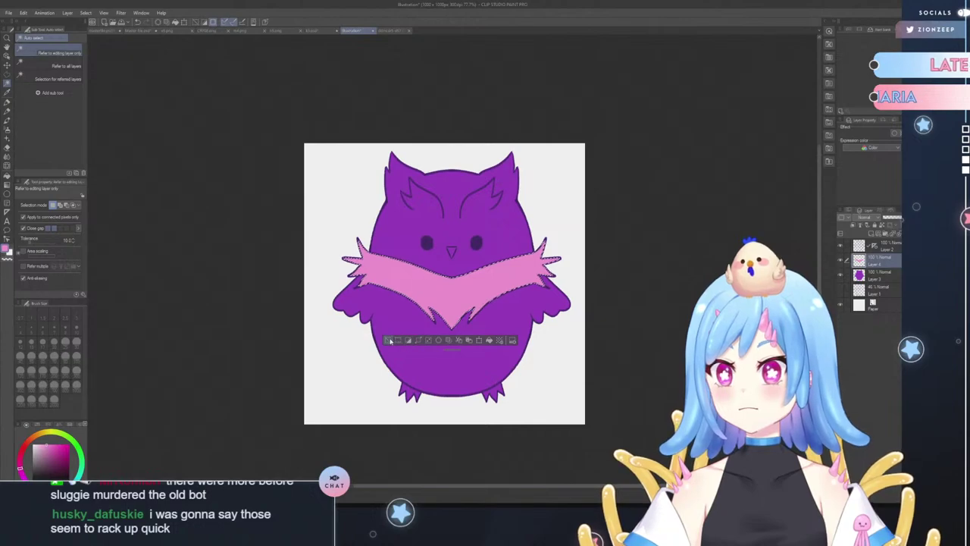
left_click(388, 341)
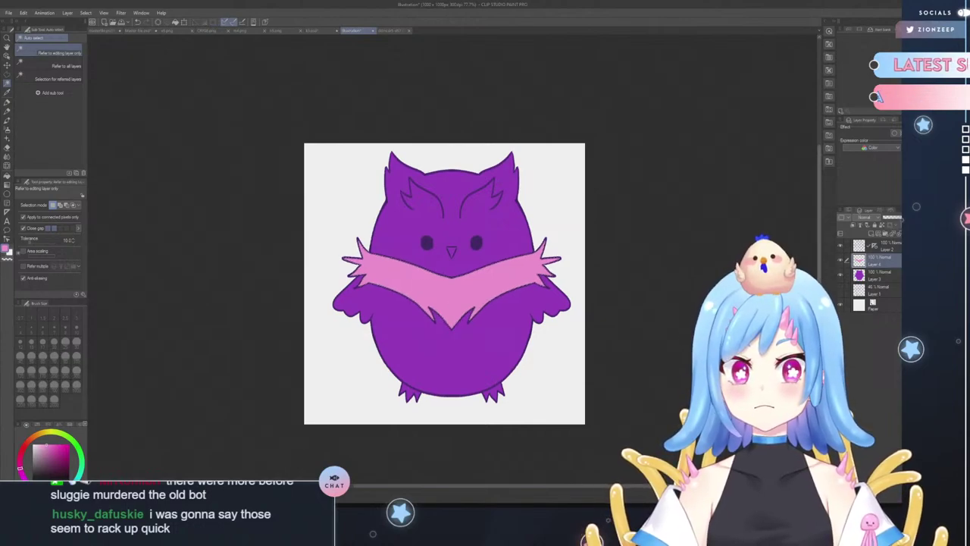
- Paint the left brow tuft pink with the mechanical pencil at size 30 and erase the spill outside its outline with the hard eraser
left_click_drag(820, 285, 808, 256)
left_click(7, 37)
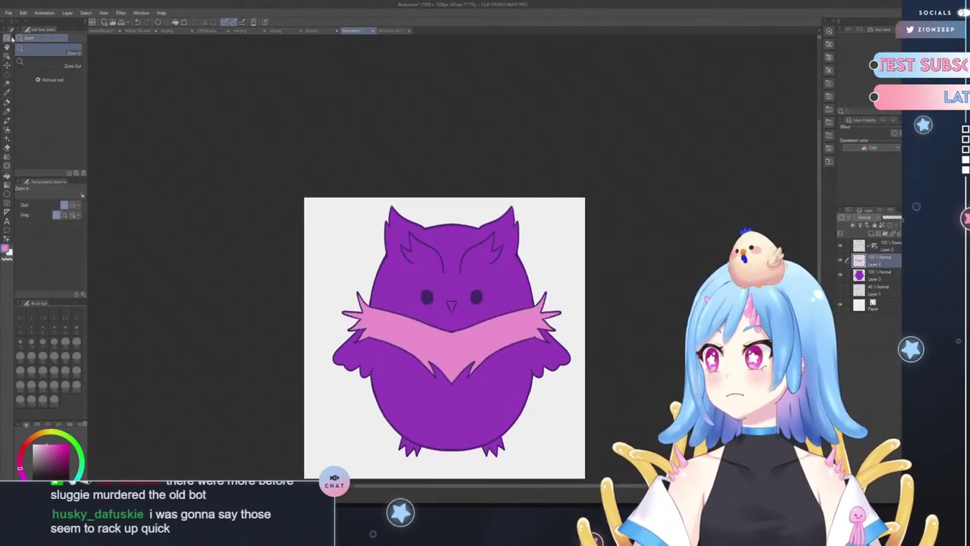
left_click(485, 229)
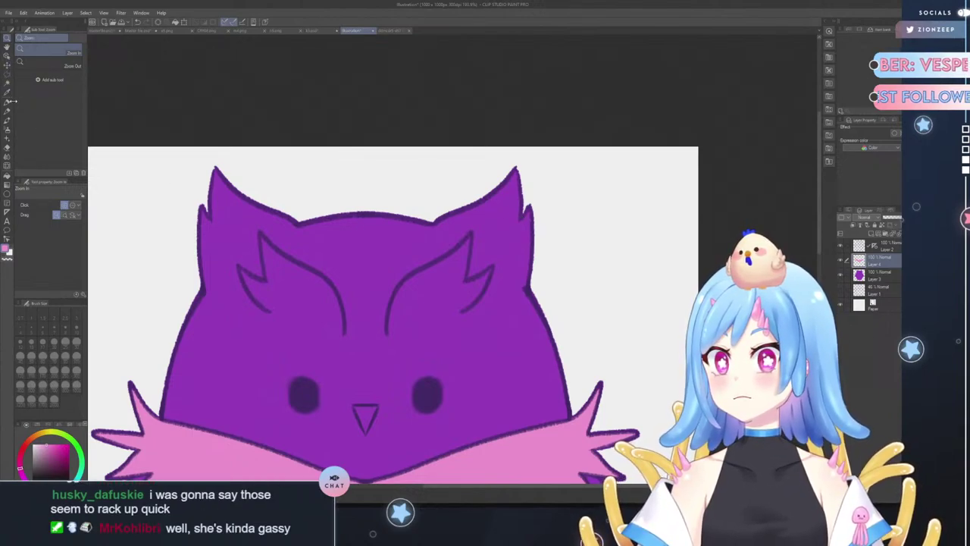
left_click(8, 106)
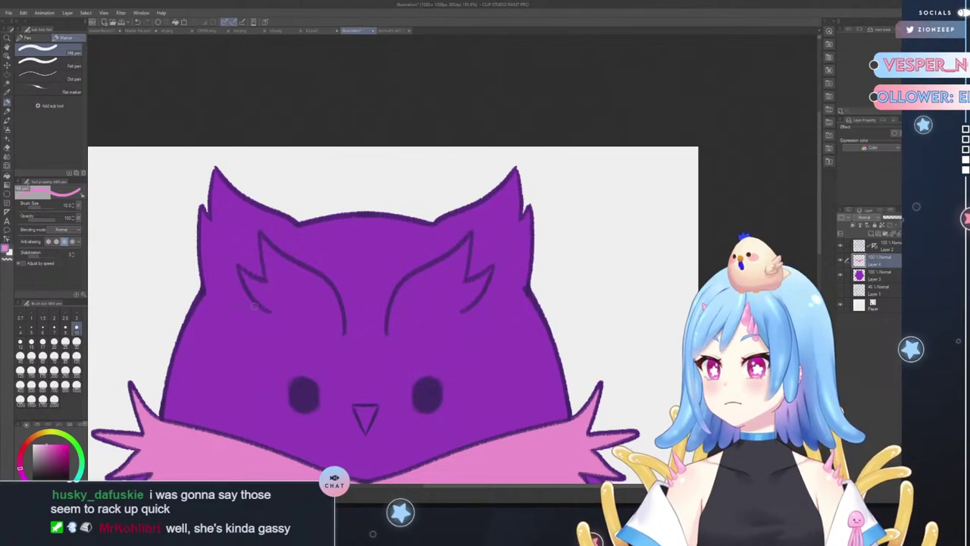
left_click_drag(267, 309, 260, 303)
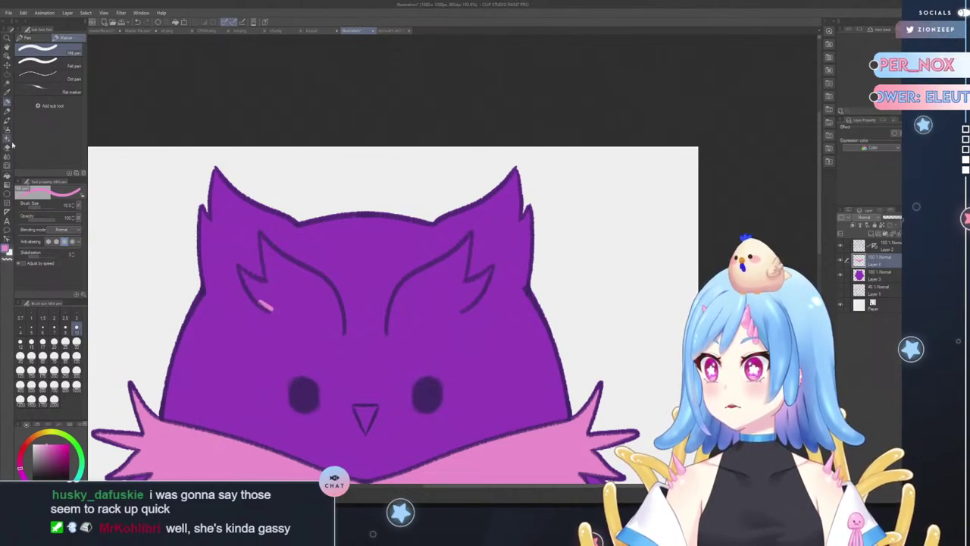
left_click(6, 111)
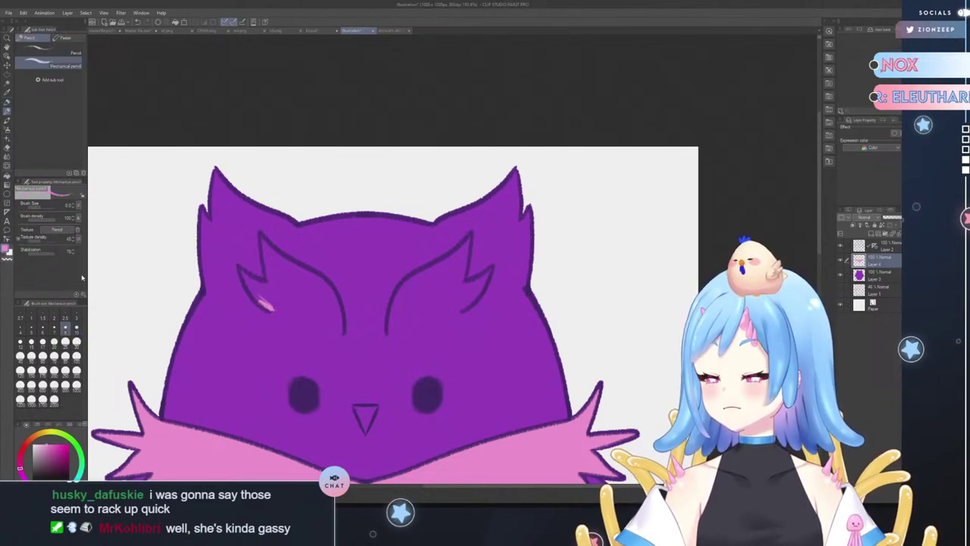
left_click(76, 342)
mouse_move(271, 303)
left_mouse_down()
mouse_move(292, 317)
mouse_move(259, 297)
mouse_move(320, 338)
mouse_move(329, 333)
mouse_move(277, 303)
mouse_move(332, 331)
mouse_move(331, 297)
mouse_move(331, 307)
mouse_move(263, 240)
mouse_move(271, 275)
mouse_move(292, 300)
mouse_move(313, 311)
mouse_move(313, 301)
left_mouse_up()
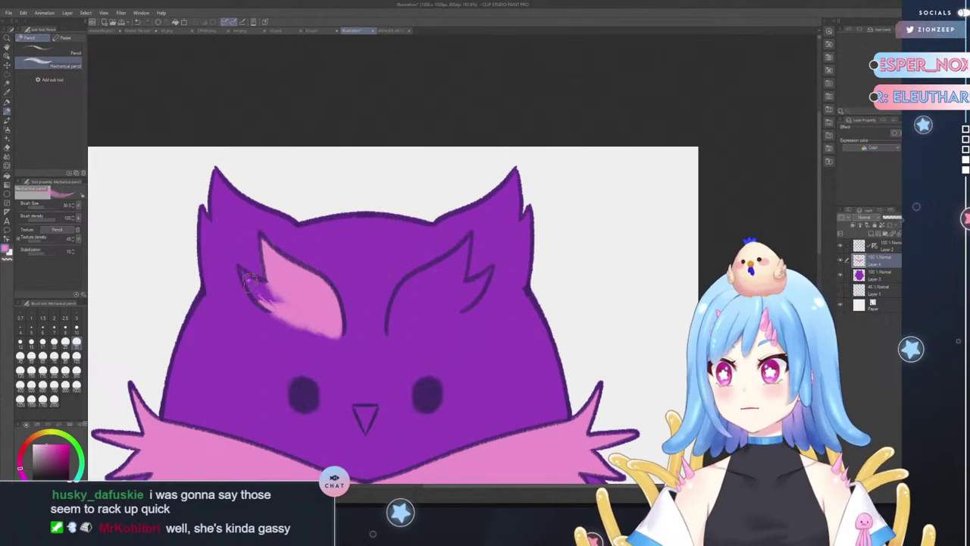
mouse_move(263, 302)
left_mouse_down()
mouse_move(252, 282)
mouse_move(268, 306)
mouse_move(274, 301)
left_mouse_up()
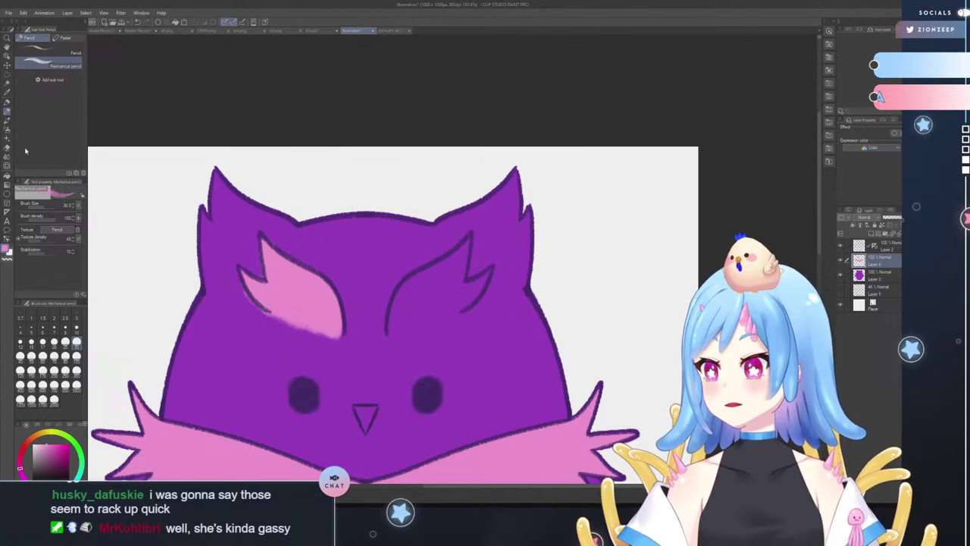
left_click(7, 146)
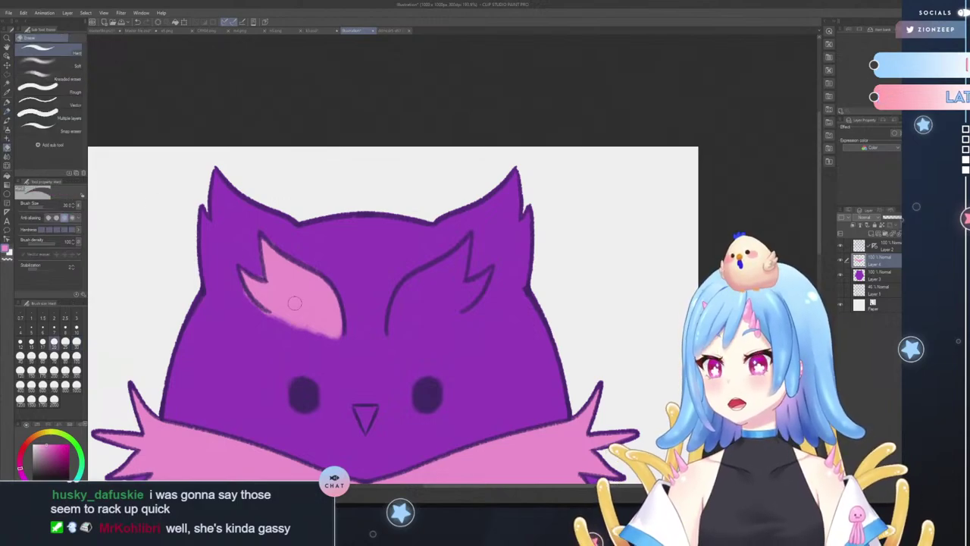
left_click_drag(252, 312, 259, 313)
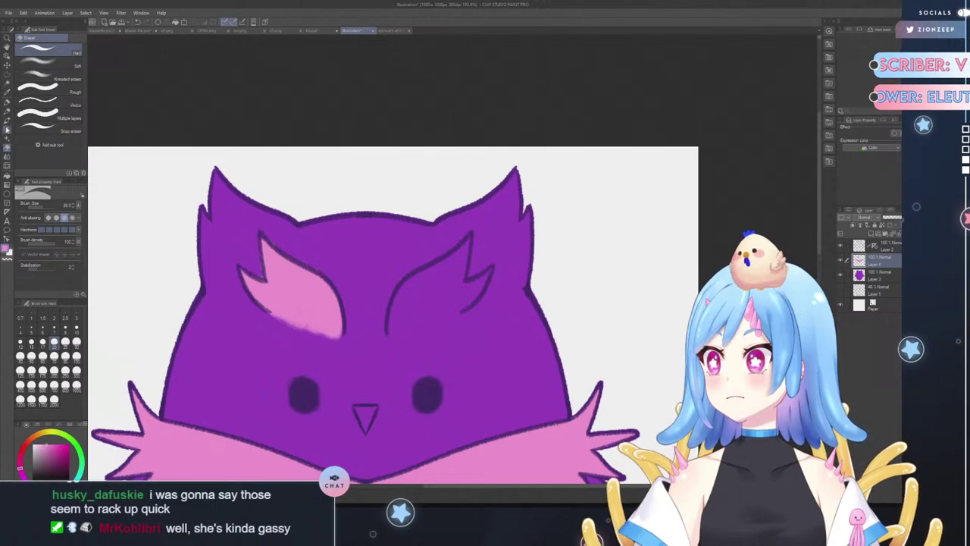
- Paint the right brow tuft pink up to its outline with the mechanical pencil, using sizes 30 and 17
left_click(7, 112)
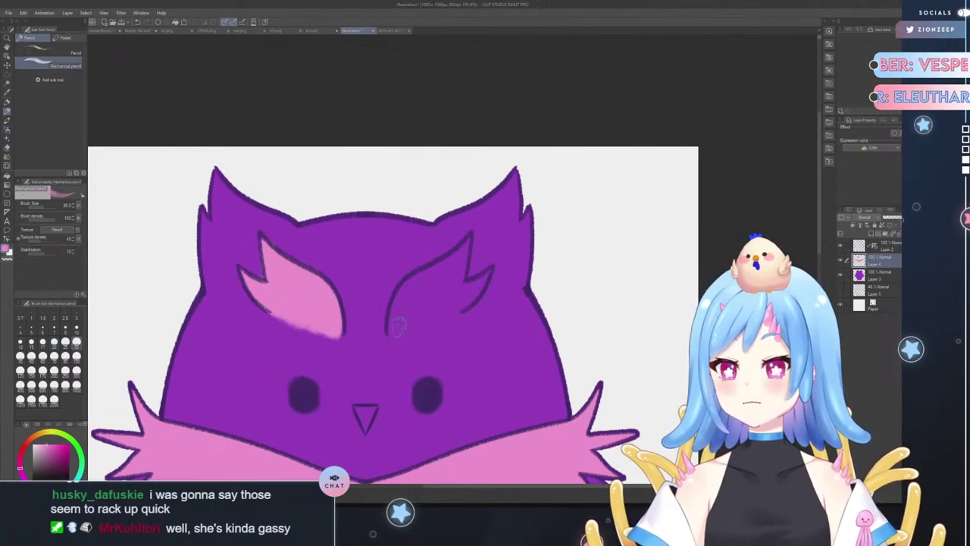
mouse_move(397, 324)
left_mouse_down()
mouse_move(417, 279)
mouse_move(409, 303)
left_mouse_up()
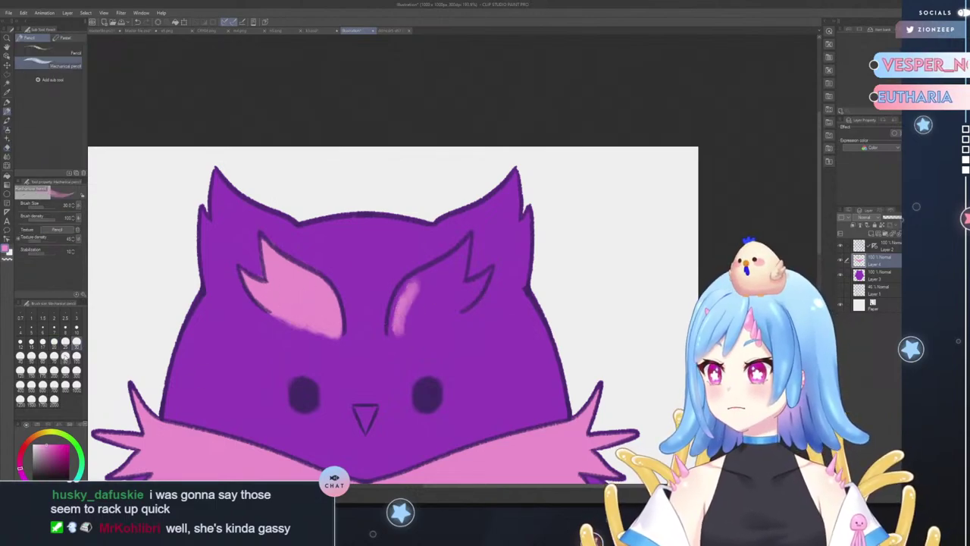
left_click(65, 356)
mouse_move(430, 269)
left_mouse_down()
mouse_move(422, 308)
mouse_move(392, 271)
mouse_move(399, 302)
mouse_move(426, 268)
mouse_move(404, 284)
mouse_move(393, 328)
mouse_move(431, 269)
mouse_move(408, 283)
mouse_move(456, 257)
mouse_move(463, 247)
mouse_move(439, 266)
mouse_move(469, 238)
mouse_move(458, 291)
mouse_move(490, 268)
mouse_move(469, 301)
mouse_move(475, 290)
mouse_move(422, 319)
mouse_move(441, 310)
mouse_move(419, 273)
left_mouse_up()
left_click(42, 343)
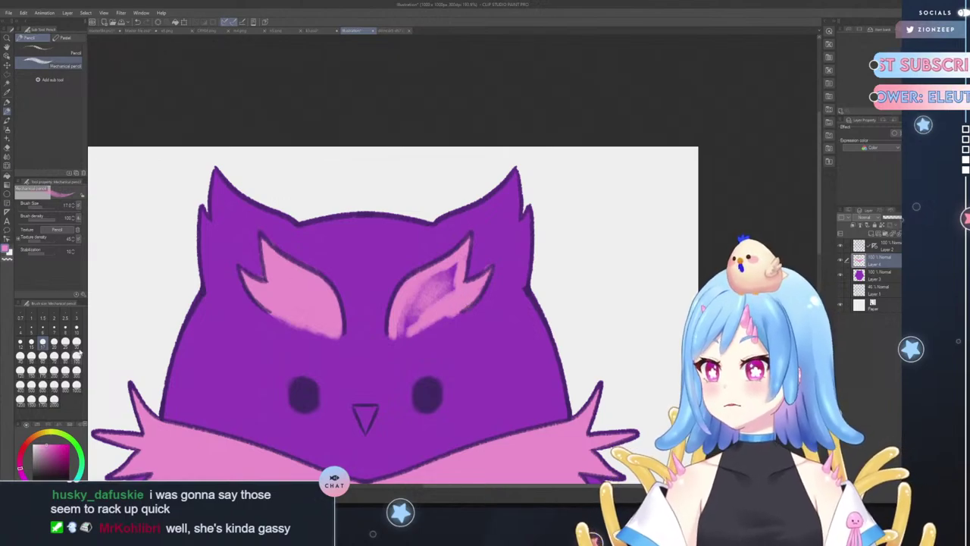
left_click(76, 342)
mouse_move(462, 297)
left_mouse_down()
mouse_move(409, 318)
mouse_move(395, 337)
mouse_move(450, 310)
mouse_move(428, 288)
mouse_move(397, 327)
mouse_move(415, 319)
mouse_move(450, 276)
left_mouse_up()
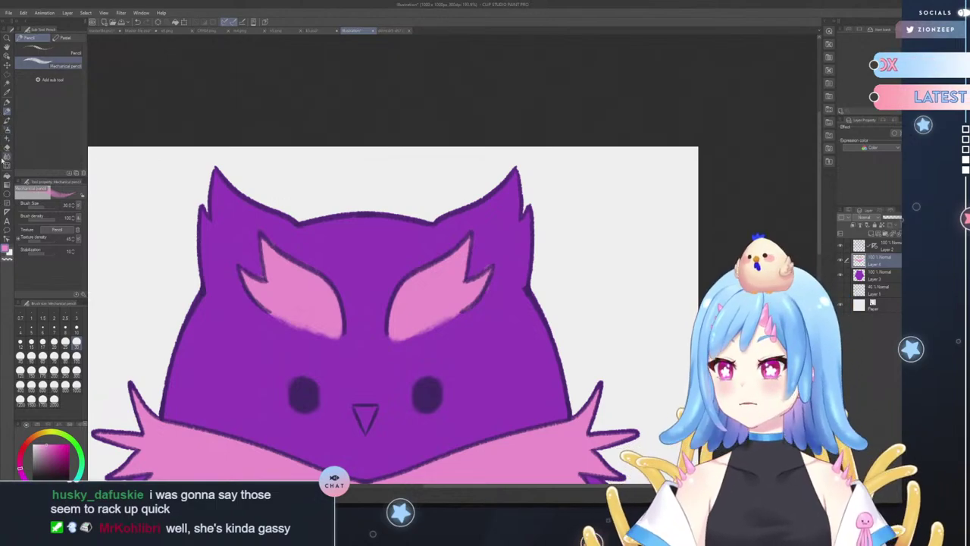
- Clip Layer 4 to the purple silhouette layer and paint both ear tips pink with the mechanical pencil at size 100
left_click(8, 150)
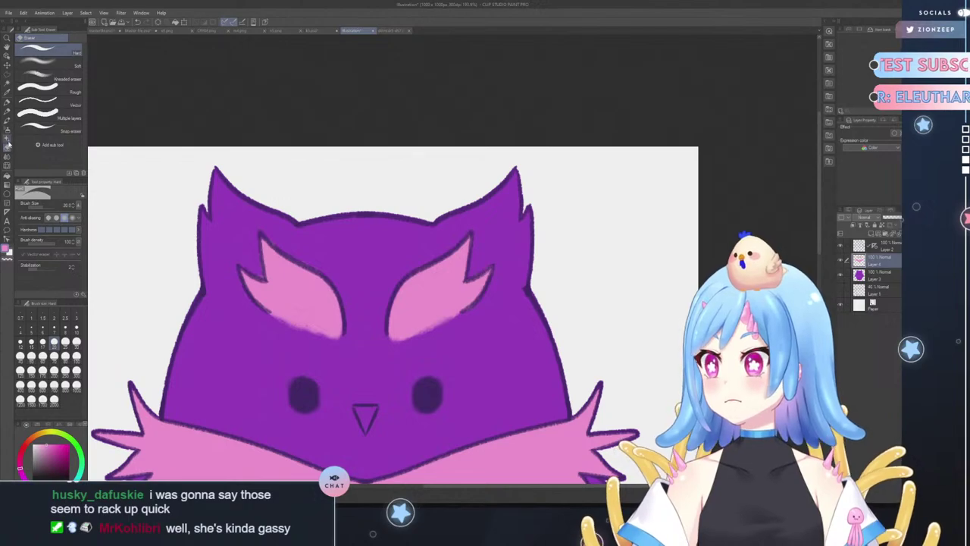
left_click(8, 111)
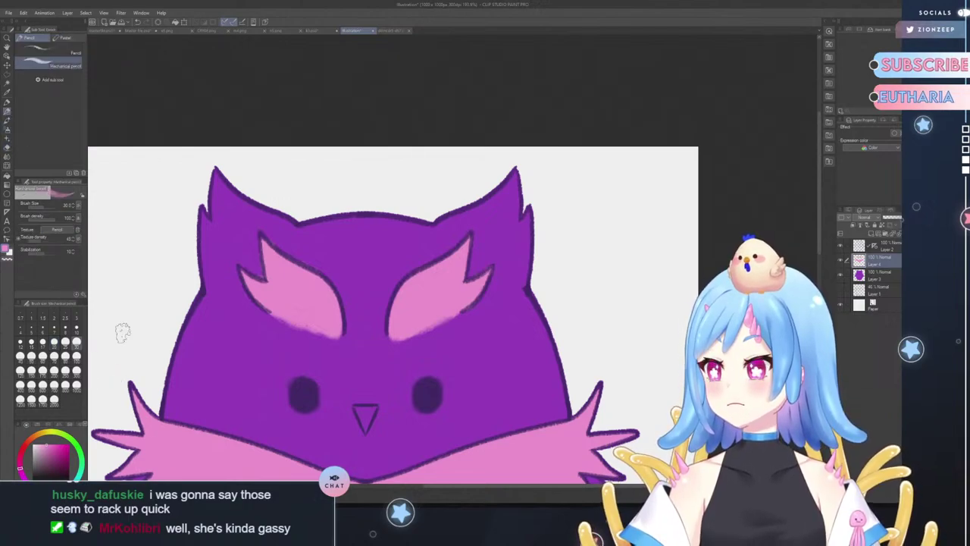
left_click(77, 356)
mouse_move(226, 163)
left_mouse_down()
mouse_move(159, 242)
mouse_move(174, 224)
mouse_move(218, 219)
mouse_move(251, 160)
left_mouse_up()
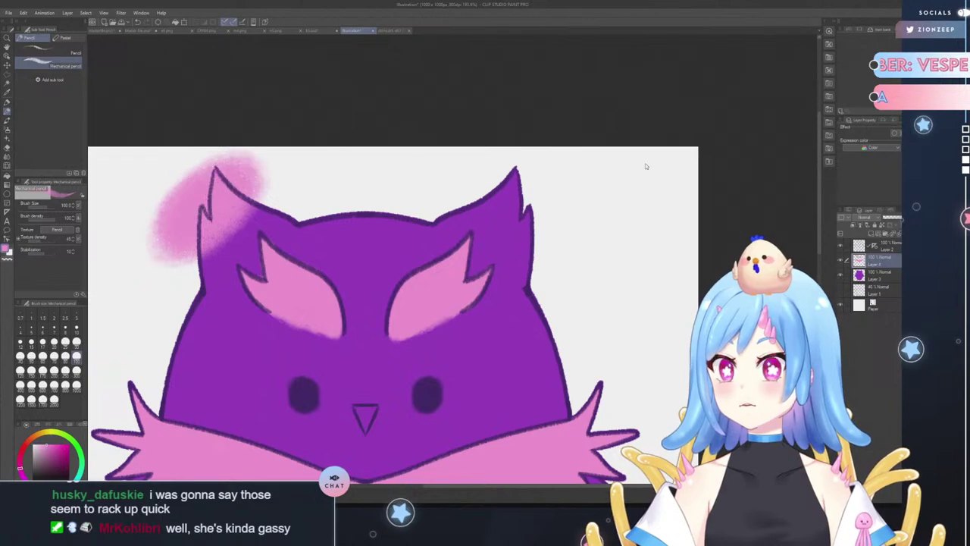
left_click(853, 225)
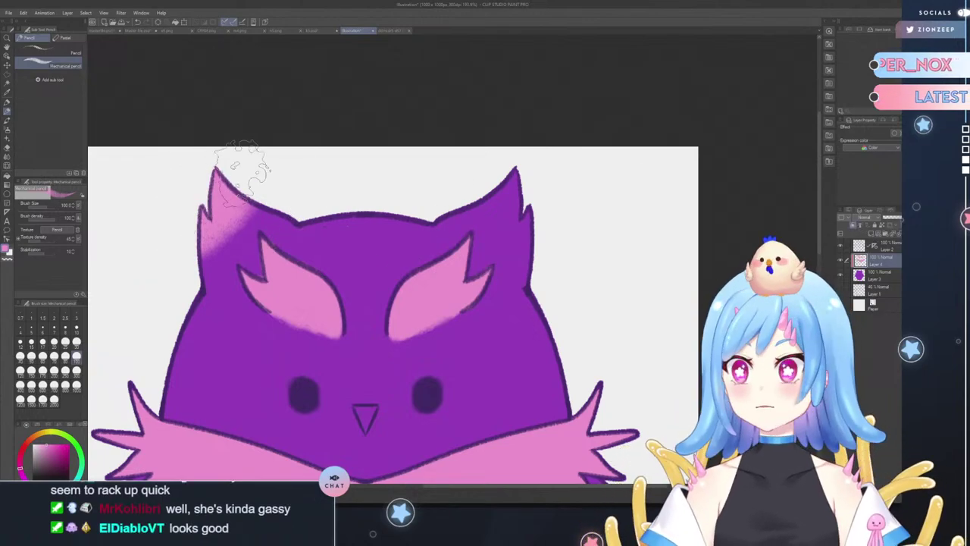
left_click_drag(242, 158, 189, 191)
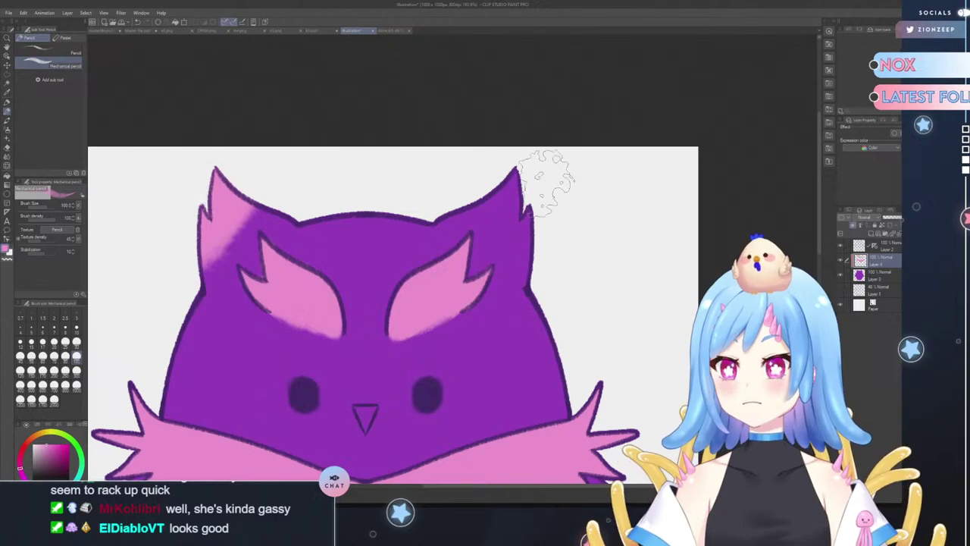
mouse_move(545, 182)
left_mouse_down()
mouse_move(537, 218)
mouse_move(480, 173)
left_mouse_up()
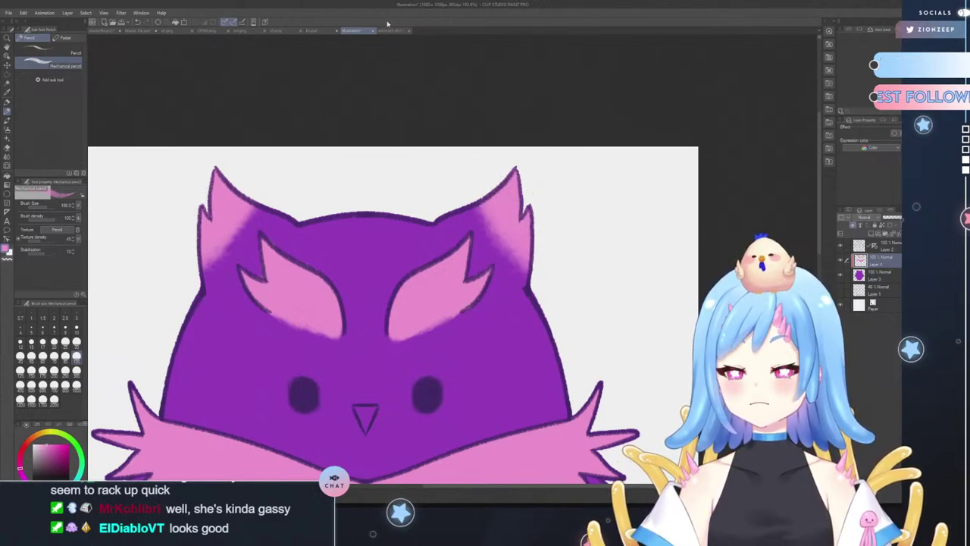
- Refine the inner edges of the pink ear tips with the mechanical pencil, using purple and pink sampled from the owl
left_click(370, 253, "alt")
left_click_drag(473, 203, 512, 258)
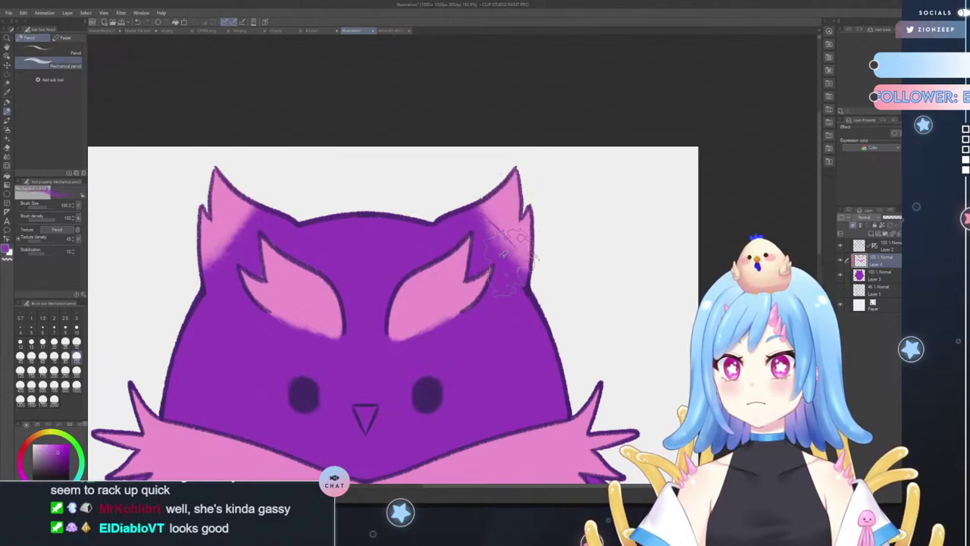
mouse_move(482, 215)
left_mouse_down()
mouse_move(524, 269)
mouse_move(475, 220)
mouse_move(532, 281)
mouse_move(448, 196)
mouse_move(458, 194)
mouse_move(556, 299)
mouse_move(515, 269)
mouse_move(524, 275)
mouse_move(506, 198)
mouse_move(464, 189)
mouse_move(546, 215)
mouse_move(495, 212)
mouse_move(520, 239)
mouse_move(516, 220)
mouse_move(505, 220)
mouse_move(539, 235)
mouse_move(528, 235)
mouse_move(498, 189)
left_mouse_up()
left_click(513, 208, "alt")
key("ctrl+z")
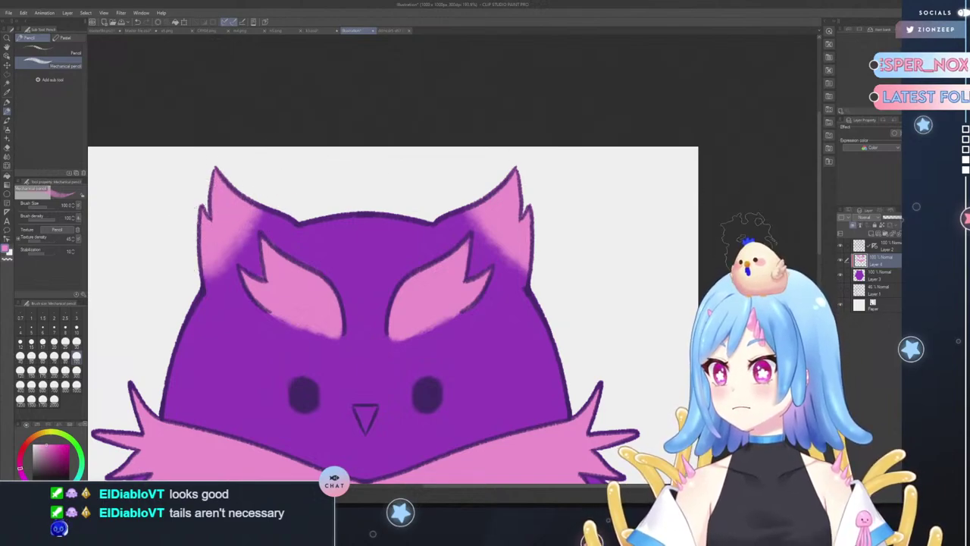
- Paint soft pink shading on the upper part of both wings, just below the chest band's side feathers
scroll(303, 266, "down", 5)
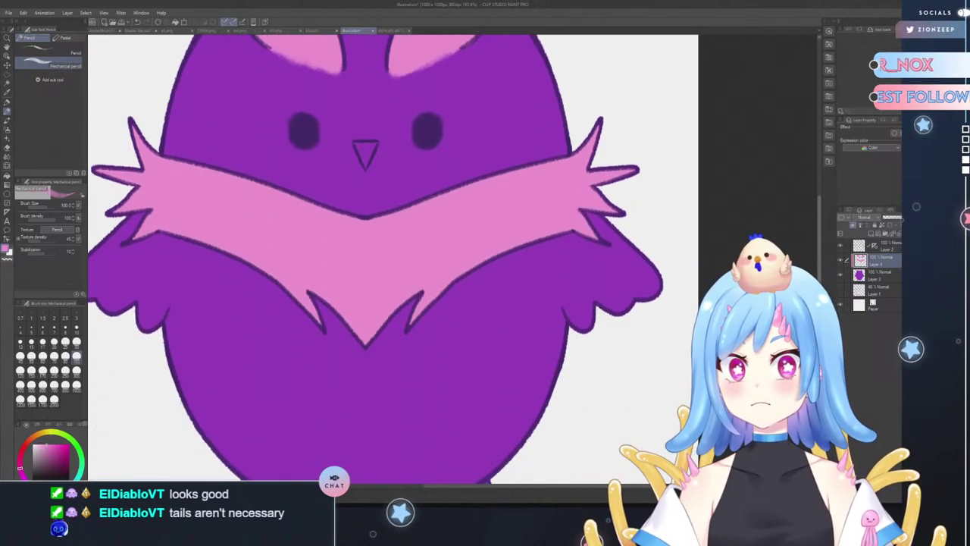
mouse_move(159, 258)
left_mouse_down()
mouse_move(129, 219)
mouse_move(102, 227)
mouse_move(106, 250)
mouse_move(106, 208)
mouse_move(110, 231)
left_mouse_up()
key("ctrl+z")
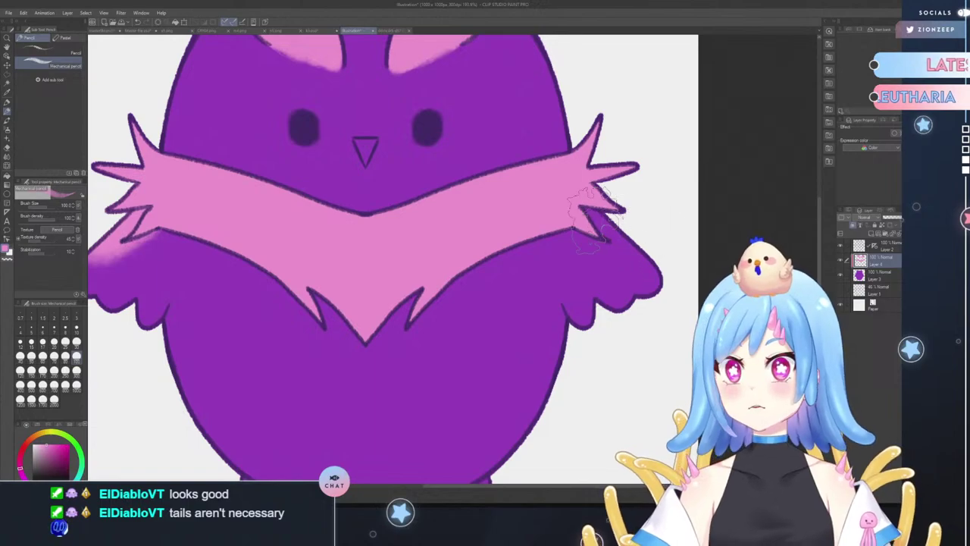
mouse_move(591, 227)
left_mouse_down()
mouse_move(606, 239)
mouse_move(625, 205)
left_mouse_up()
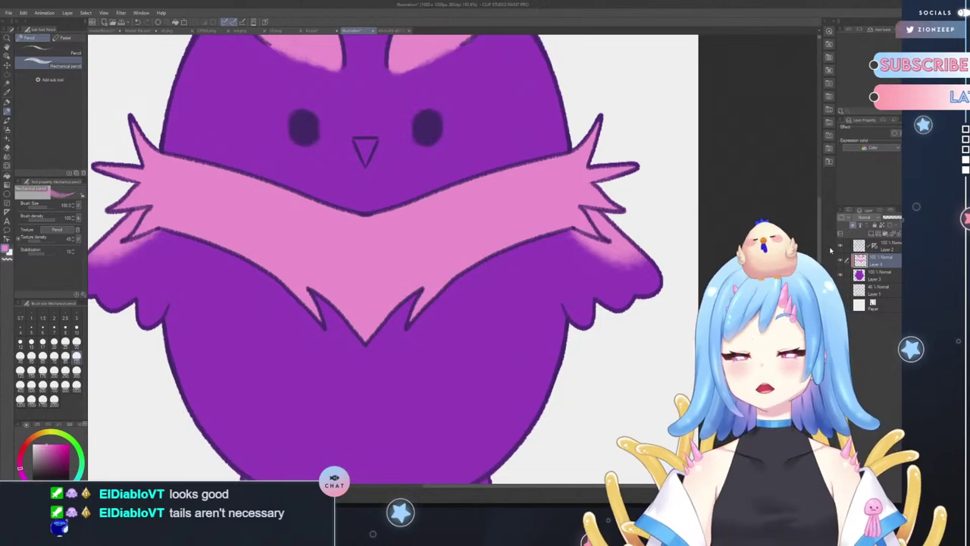
- Sample the orange-red from the reference image and add a new layer above the pink layer in the owl illustration
key("ctrl+Tab")
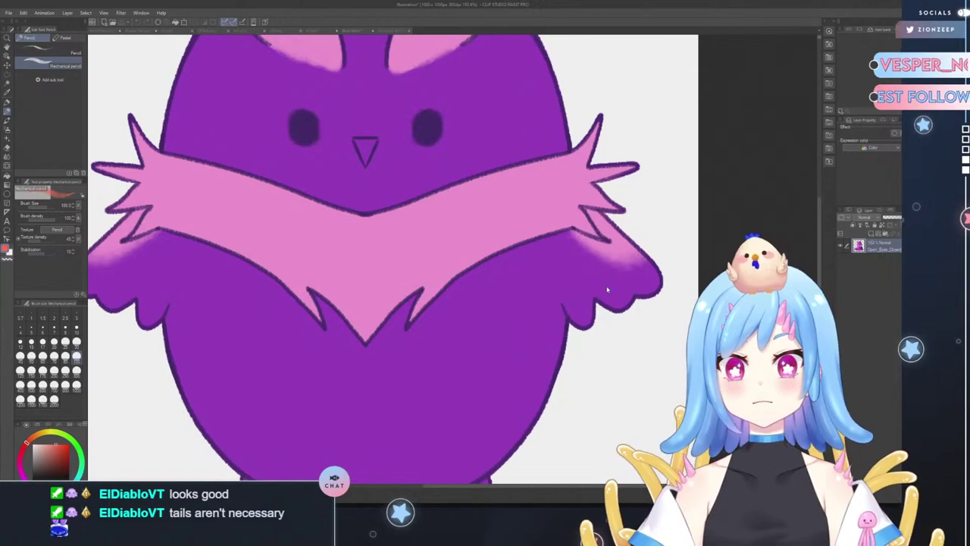
key("ctrl+Tab")
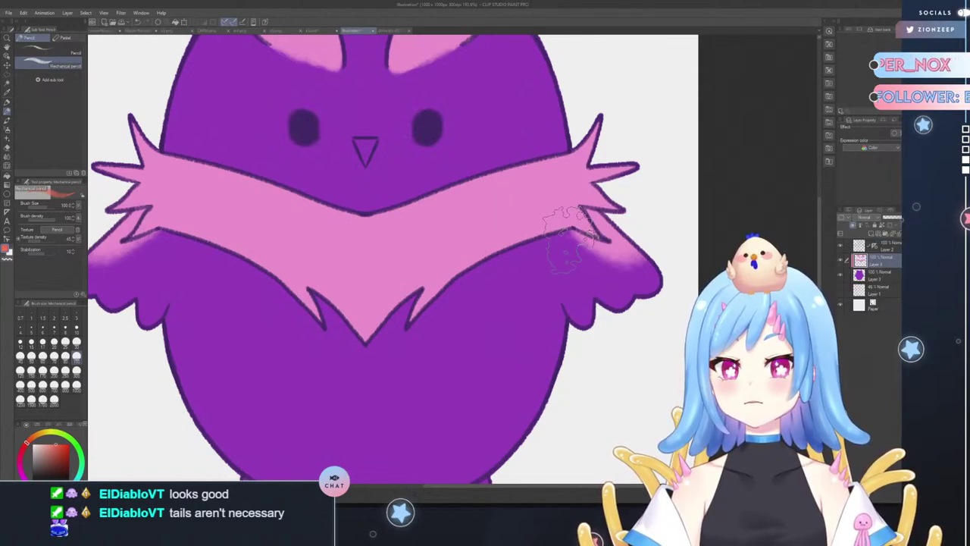
scroll(819, 240, "up", 3)
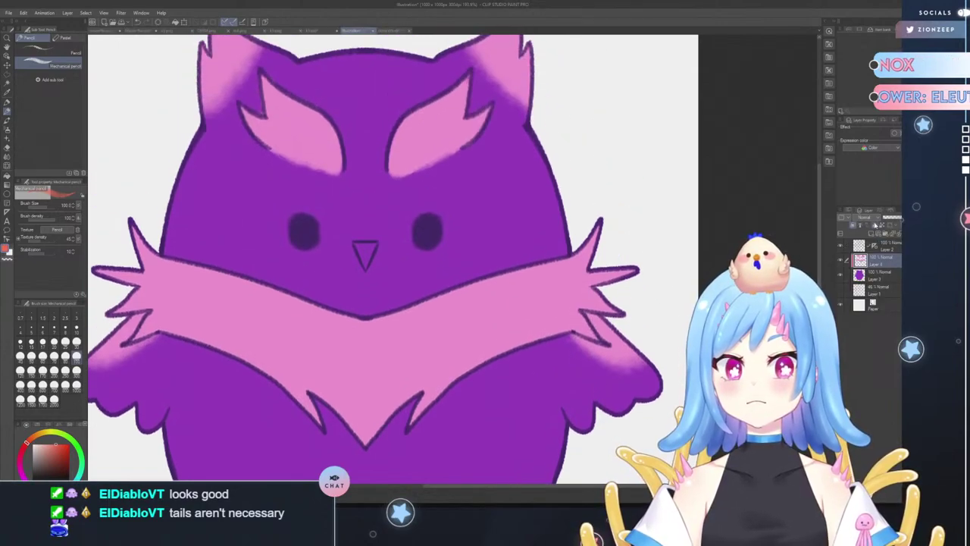
left_click(872, 234)
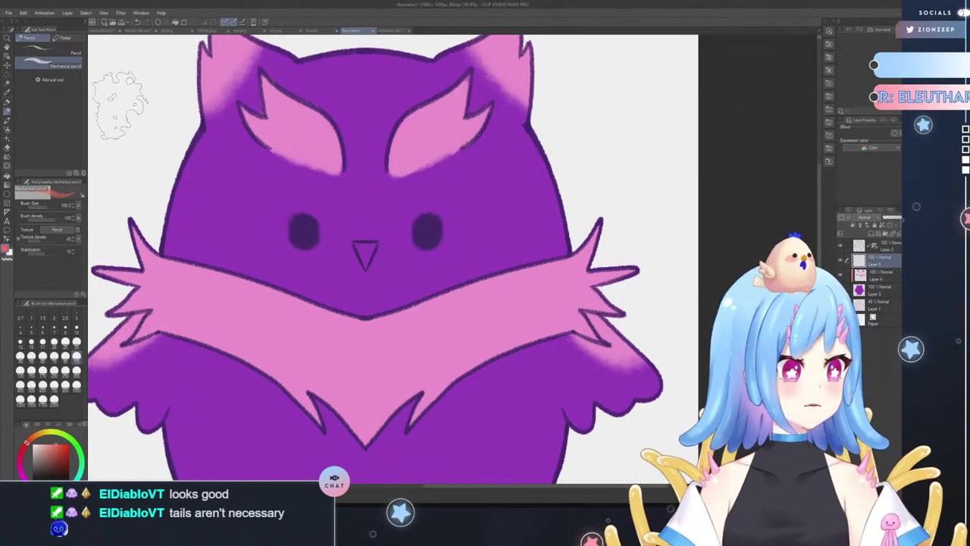
- Fill the triangular beak with orange-red using a small mechanical pencil
left_click(8, 38)
left_click_drag(377, 244, 336, 227)
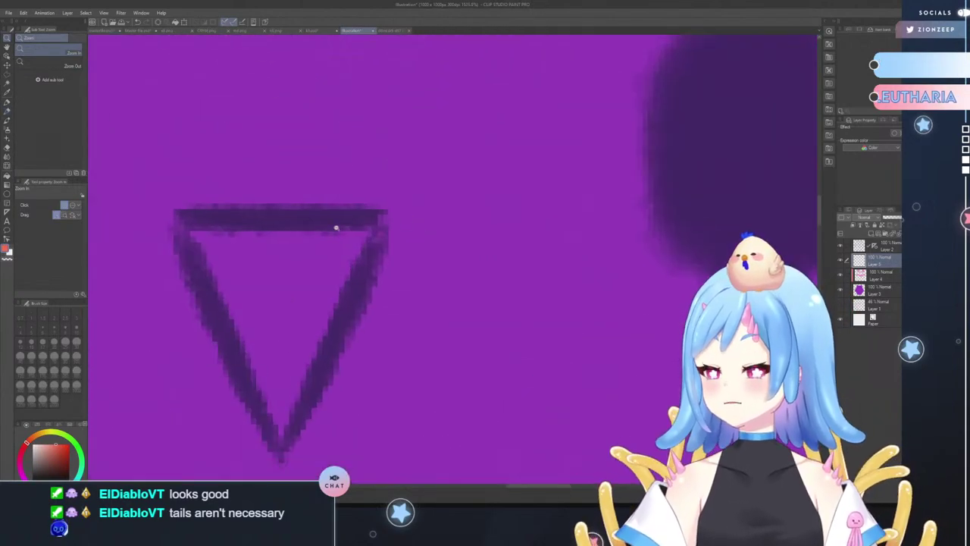
left_click(6, 112)
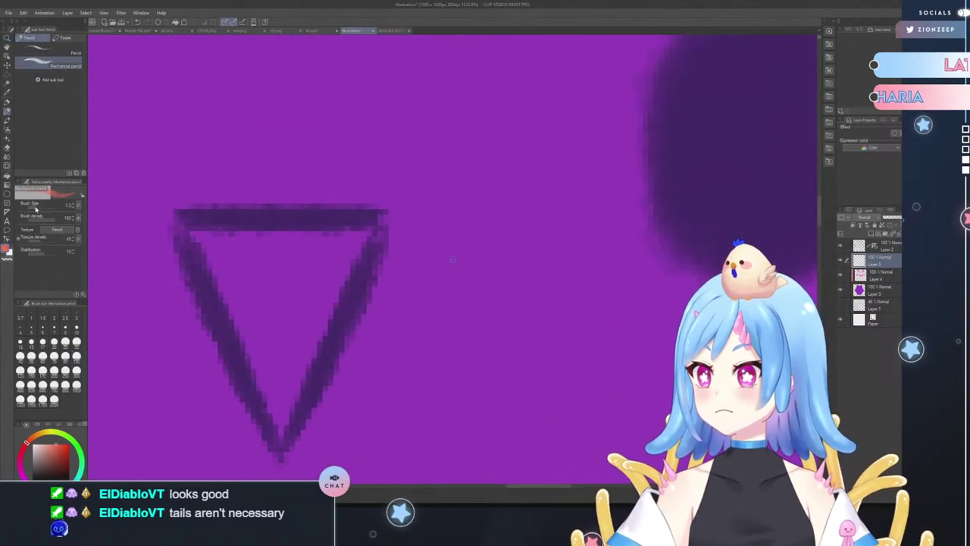
left_click_drag(35, 210, 40, 209)
mouse_move(199, 237)
left_mouse_down()
mouse_move(280, 421)
mouse_move(328, 306)
mouse_move(343, 297)
mouse_move(362, 230)
mouse_move(261, 242)
mouse_move(210, 235)
mouse_move(276, 366)
mouse_move(274, 285)
mouse_move(286, 255)
mouse_move(309, 245)
mouse_move(325, 260)
mouse_move(348, 245)
mouse_move(236, 266)
mouse_move(318, 235)
mouse_move(285, 296)
mouse_move(274, 364)
left_mouse_up()
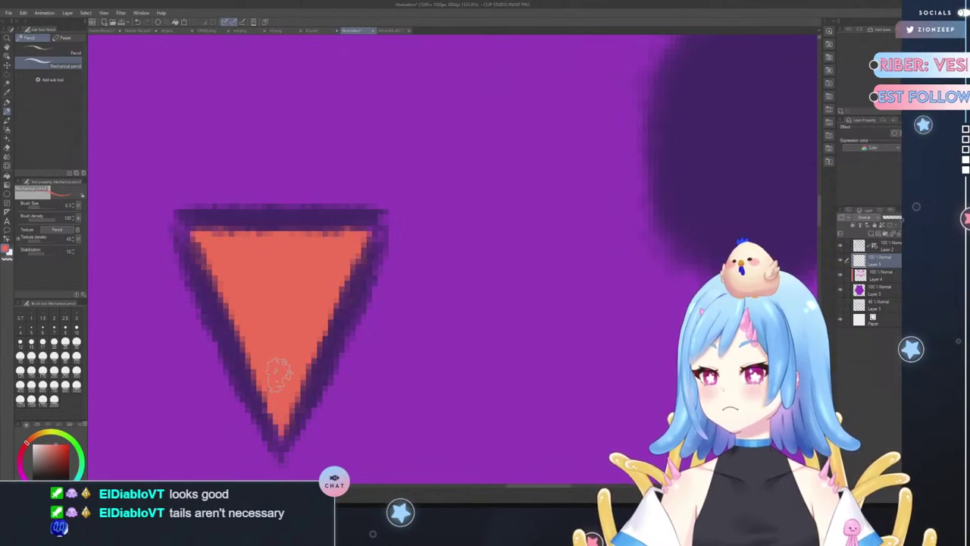
- Paint the owl's left-hand foot orange-red up to its outline with the marker pen at size 10
scroll(819, 215, "down", 5)
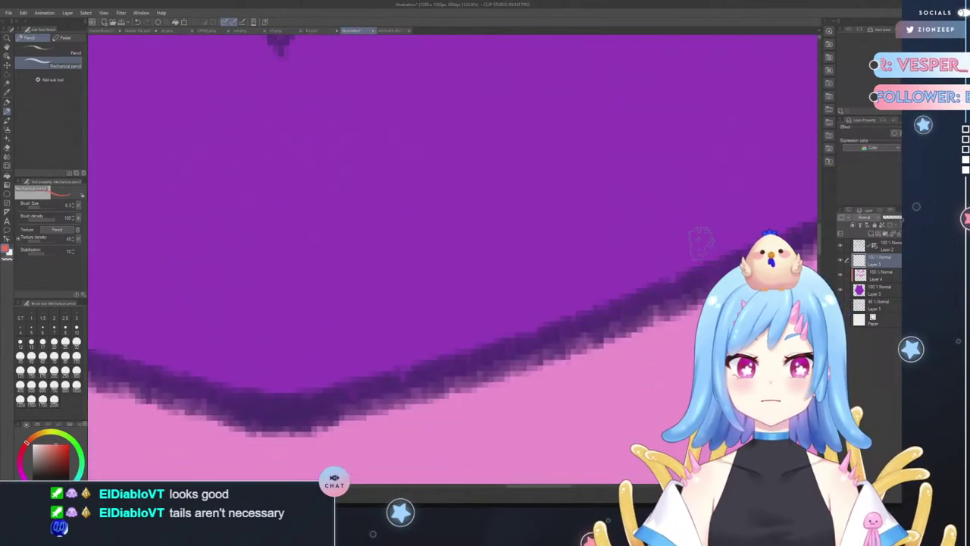
left_click(8, 38)
left_click_drag(307, 313, 171, 319)
left_click_drag(284, 390, 399, 285)
left_click(400, 285)
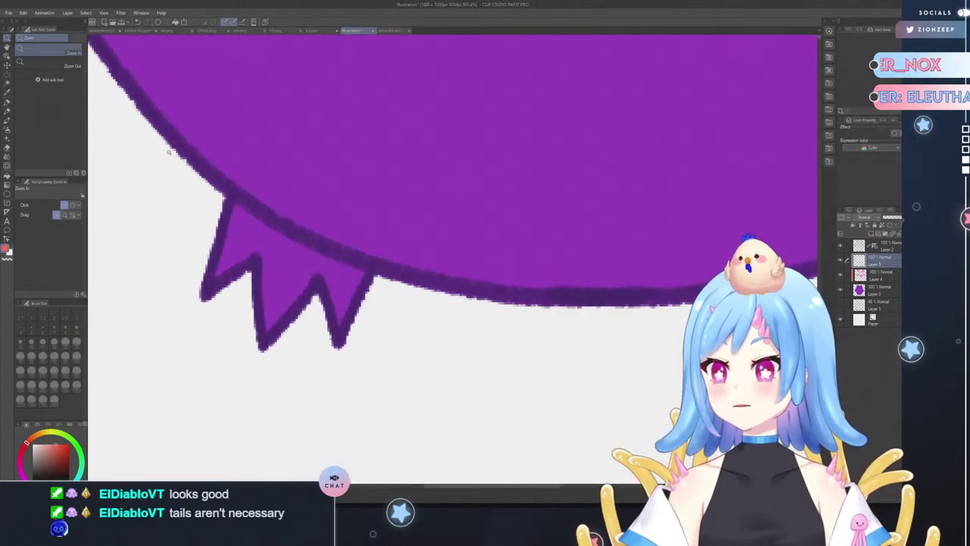
left_click(8, 113)
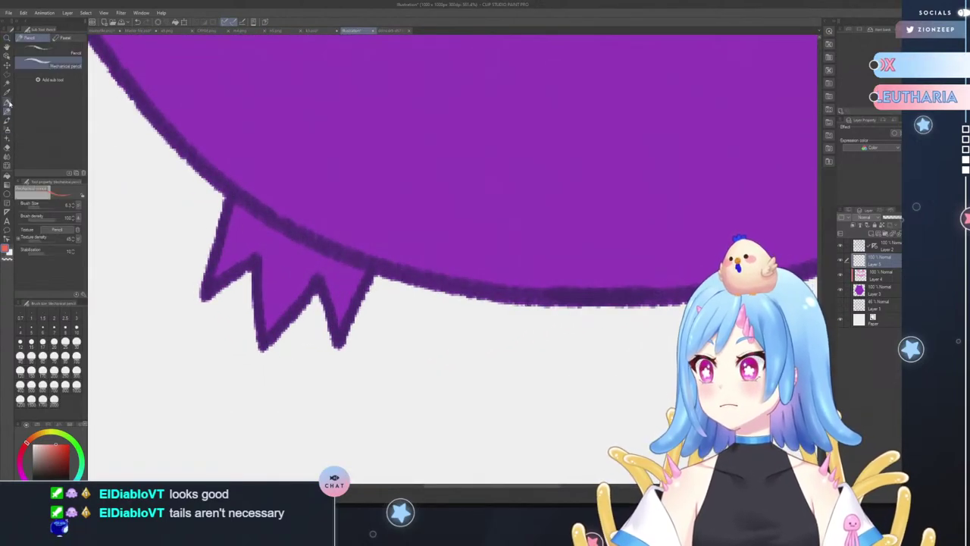
left_click(8, 103)
left_click_drag(216, 205, 325, 260)
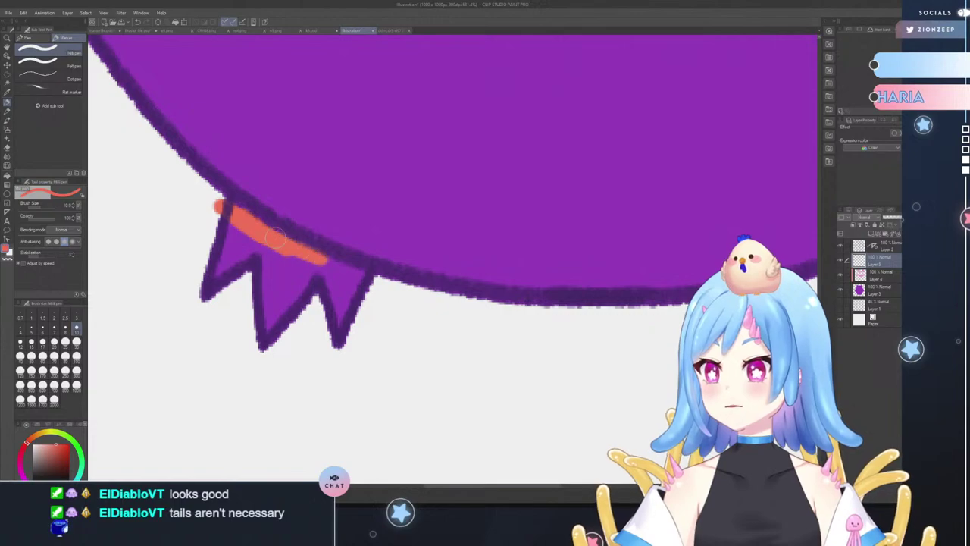
mouse_move(276, 238)
left_mouse_down()
mouse_move(365, 282)
mouse_move(336, 327)
mouse_move(330, 289)
mouse_move(308, 266)
mouse_move(277, 318)
mouse_move(262, 258)
mouse_move(223, 267)
mouse_move(227, 231)
left_mouse_up()
left_click_drag(261, 277, 297, 278)
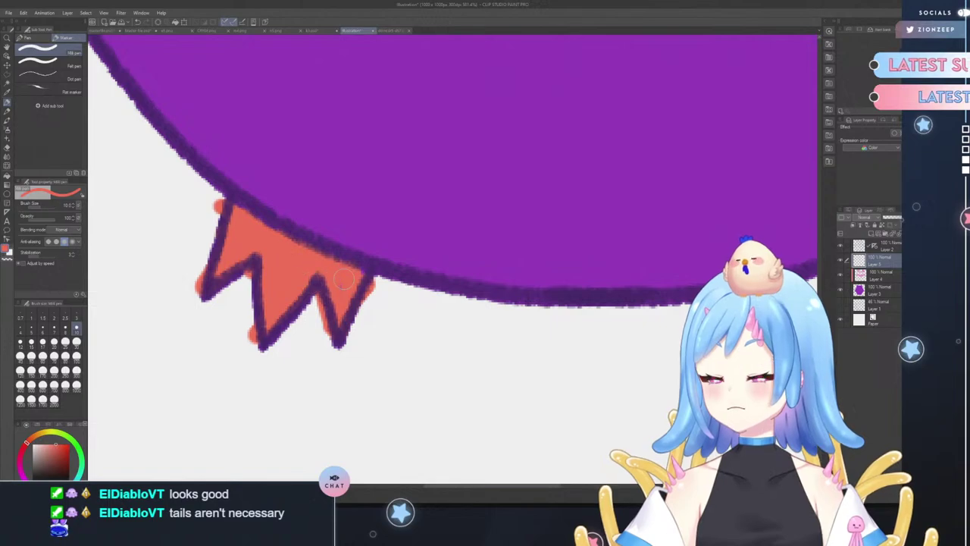
- Erase the orange-red spill around the left-hand foot's outline with the hard eraser, using sizes 20 and 10
left_click(7, 147)
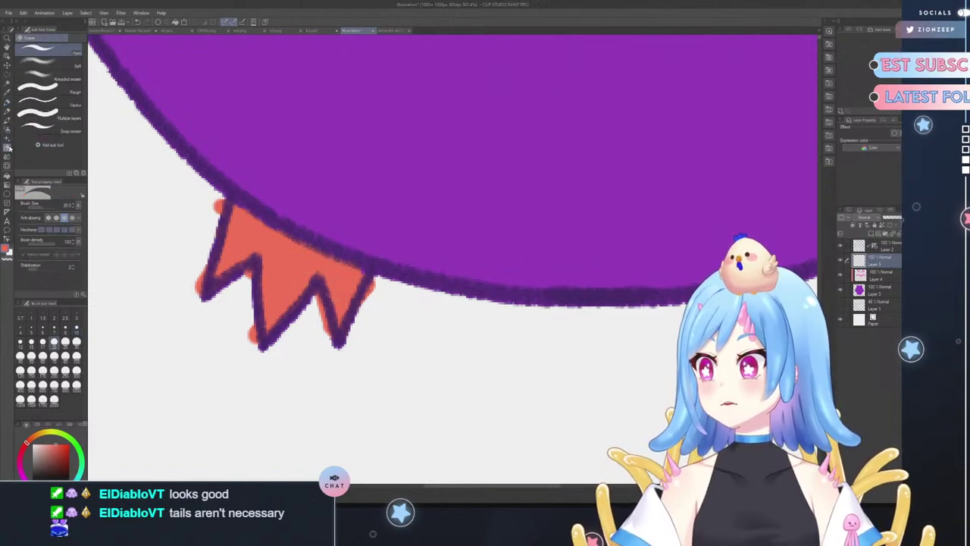
left_click_drag(205, 218, 214, 205)
left_click_drag(200, 257, 190, 283)
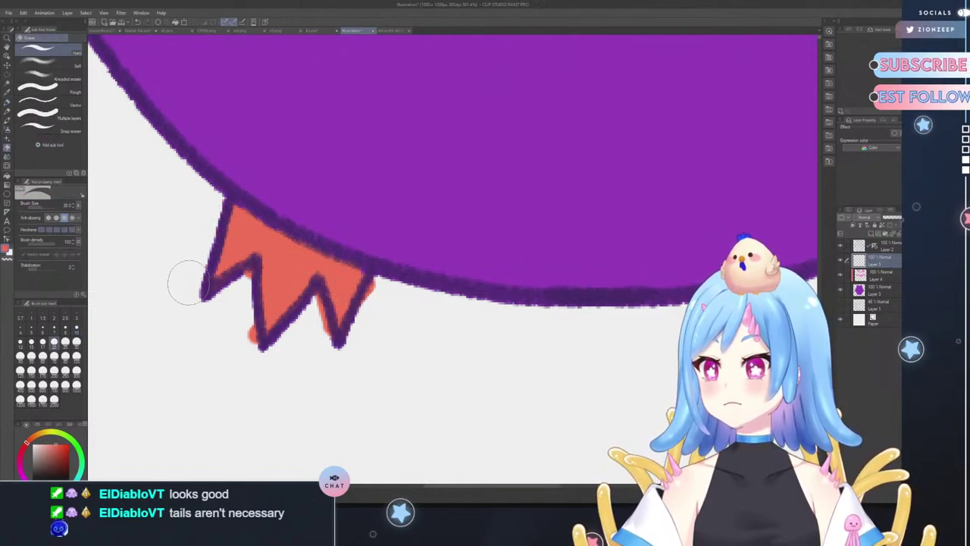
left_click(76, 341)
left_click(76, 327)
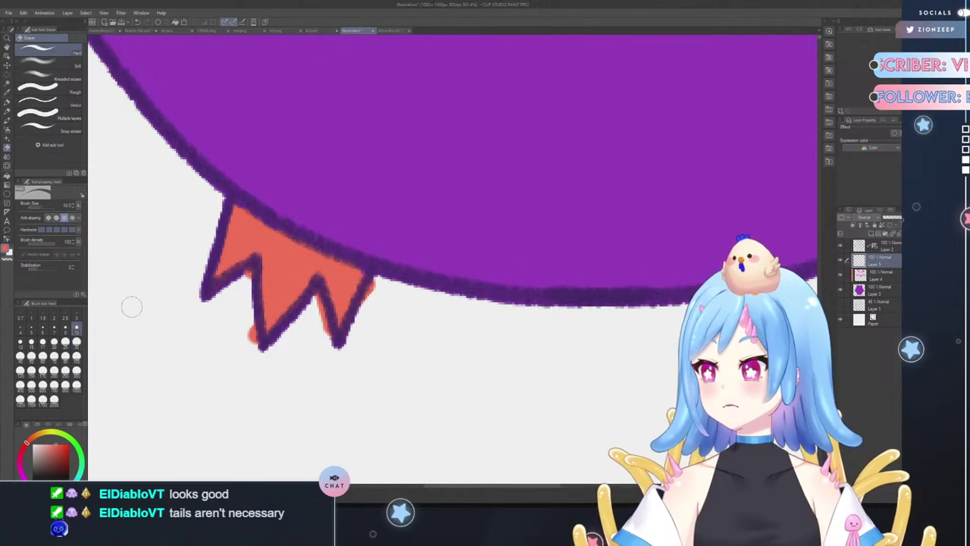
left_click_drag(250, 332, 251, 346)
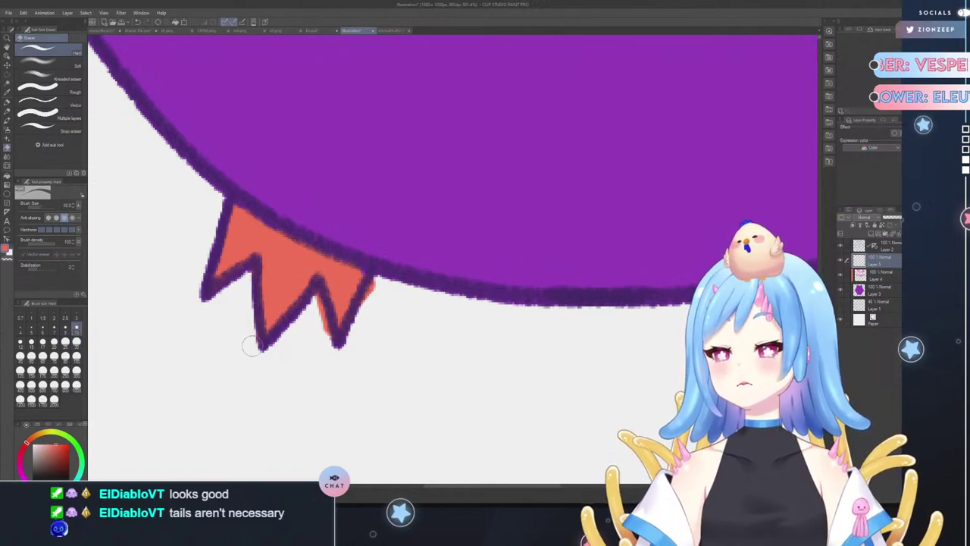
mouse_move(323, 343)
left_mouse_down()
mouse_move(317, 292)
mouse_move(337, 376)
mouse_move(365, 313)
left_mouse_up()
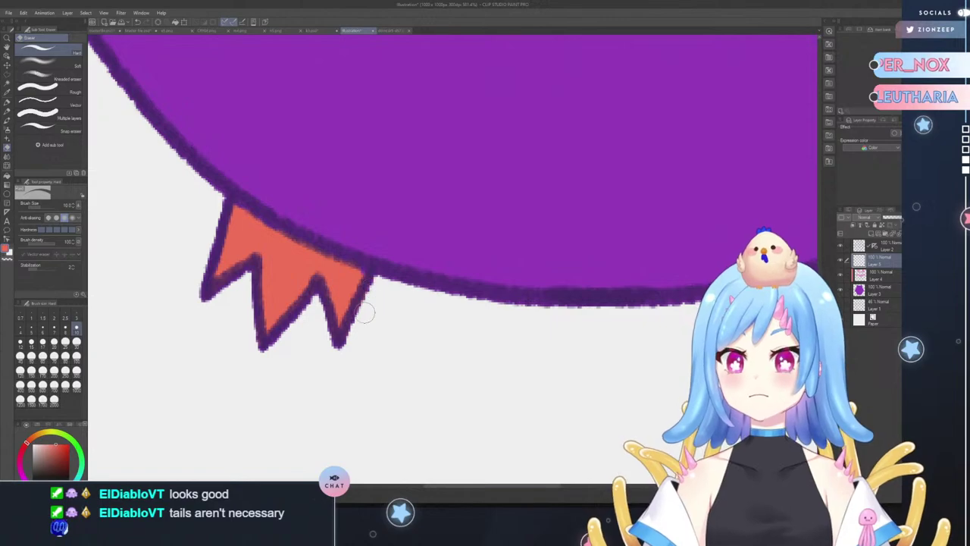
- Paint the owl's right-hand foot orange-red inside its outline with the marker pen at size 10
left_click(7, 38)
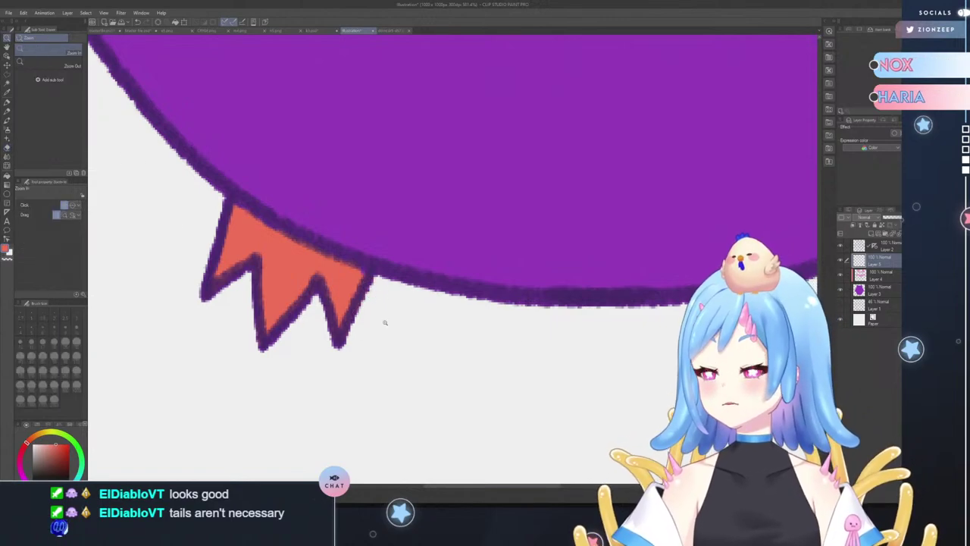
left_click_drag(558, 340, 531, 331)
left_click(531, 331, "alt")
left_click(567, 367)
left_click(569, 352)
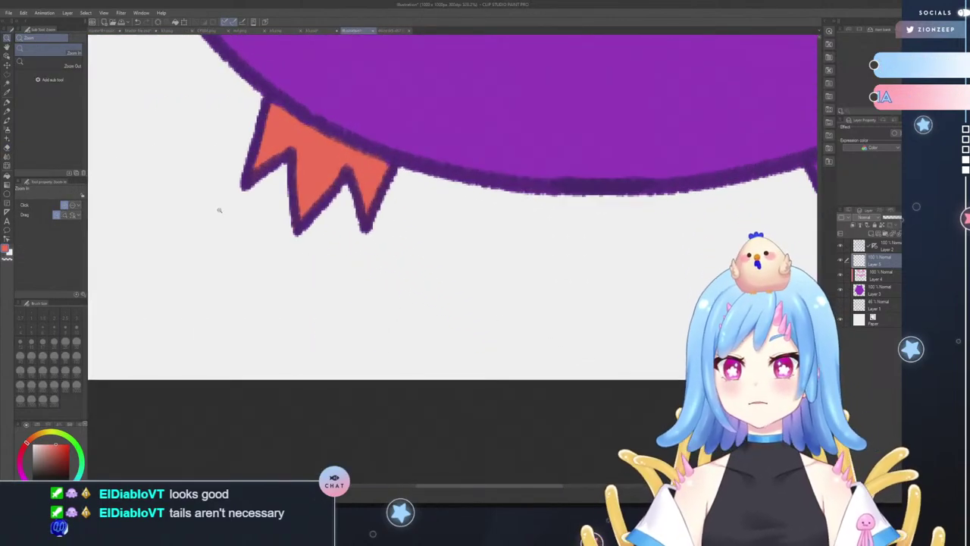
left_click(7, 100)
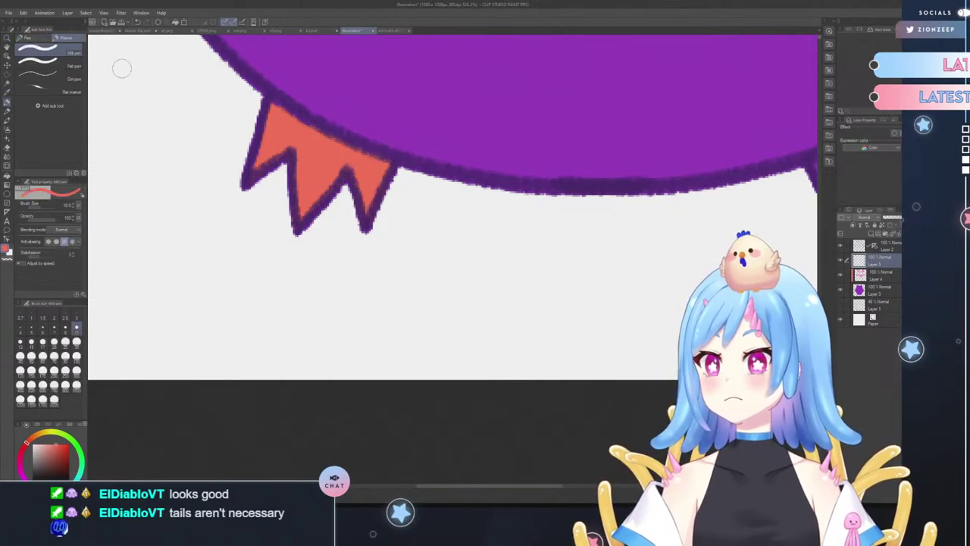
left_click(7, 38)
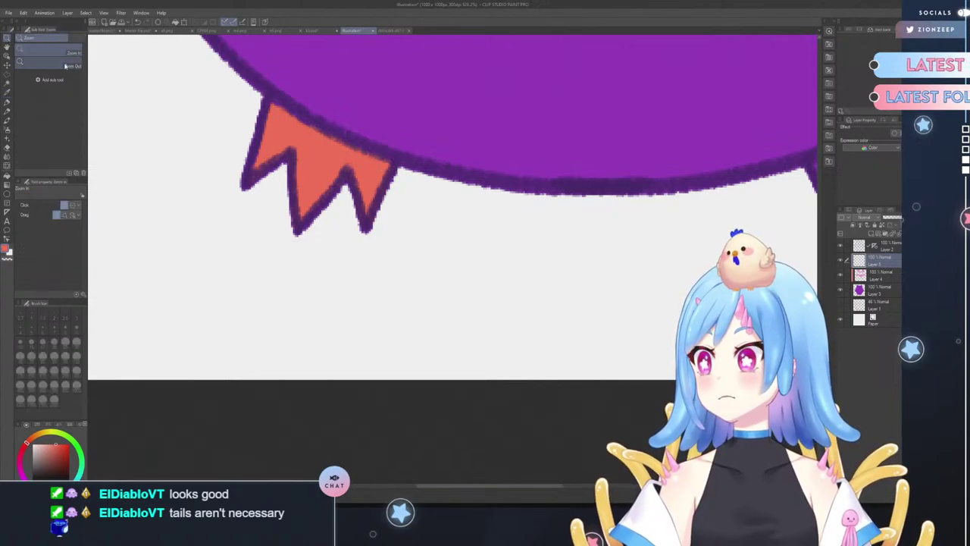
left_click_drag(651, 341, 627, 351)
scroll(705, 258, "up", 5)
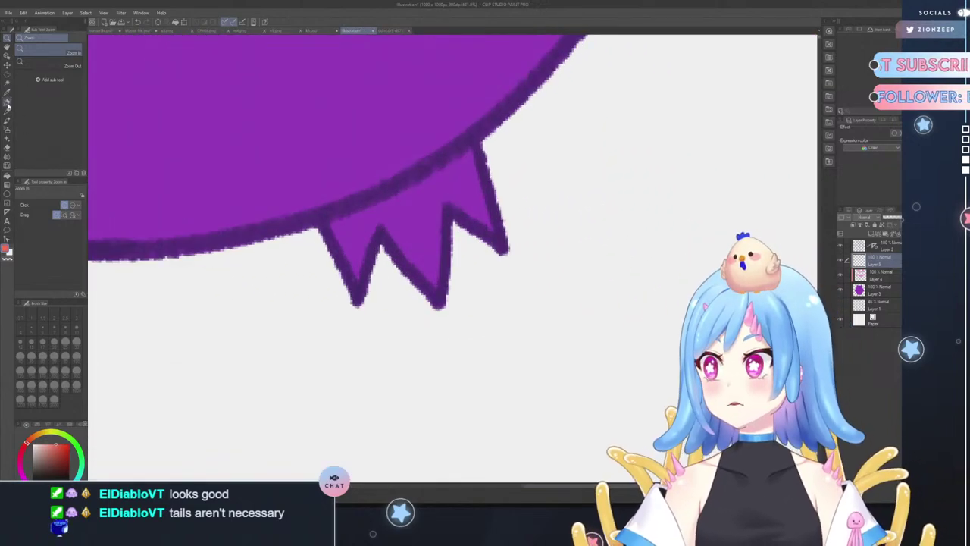
left_click(8, 106)
mouse_move(335, 215)
left_mouse_down()
mouse_move(406, 197)
mouse_move(468, 155)
mouse_move(489, 226)
left_mouse_up()
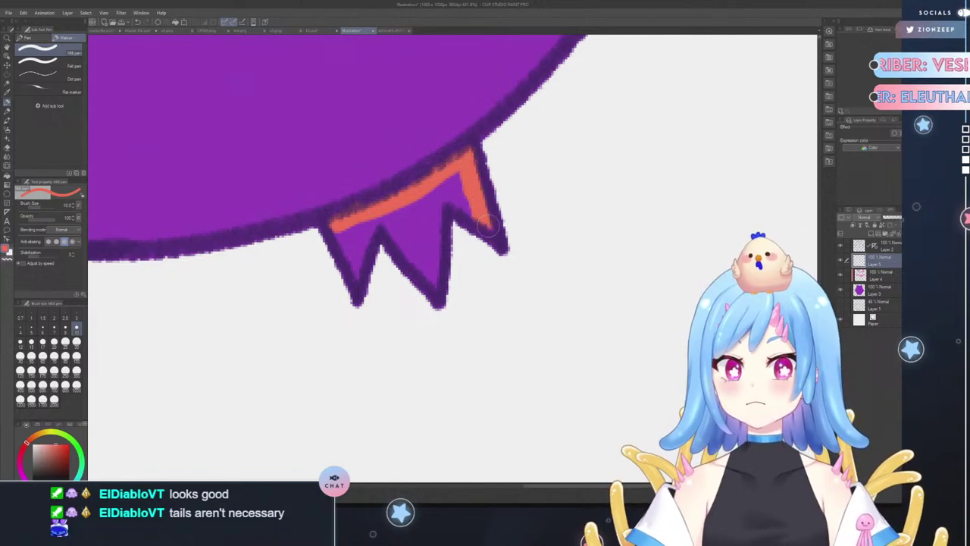
mouse_move(443, 198)
left_mouse_down()
mouse_move(479, 220)
mouse_move(442, 195)
mouse_move(432, 265)
mouse_move(432, 249)
mouse_move(421, 262)
mouse_move(389, 225)
mouse_move(426, 275)
left_mouse_up()
mouse_move(334, 228)
left_mouse_down()
mouse_move(356, 282)
mouse_move(377, 224)
mouse_move(369, 236)
mouse_move(366, 222)
mouse_move(412, 230)
mouse_move(424, 253)
mouse_move(433, 194)
left_mouse_up()
left_click(6, 37)
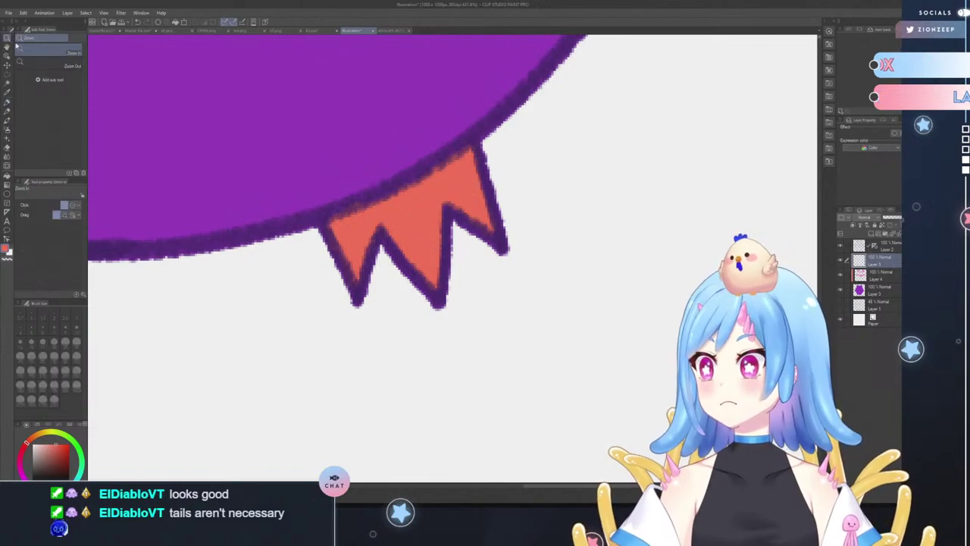
- Sample the golden yellow from the reference image and add a new layer above the owl's line art on Layer 2
left_click_drag(203, 150, 141, 117)
left_click_drag(183, 91, 285, 158)
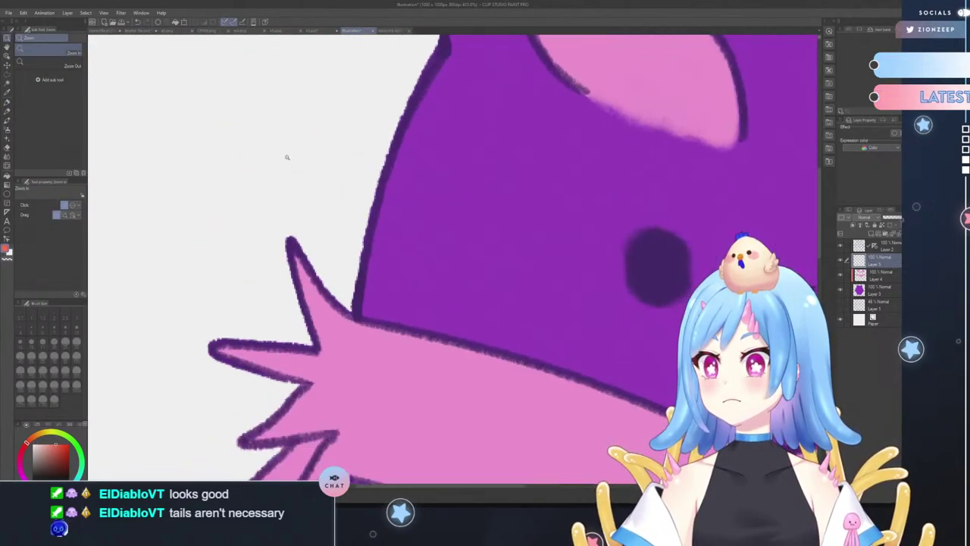
left_click_drag(632, 327, 557, 340)
left_click_drag(678, 348, 706, 345)
scroll(664, 348, "up", 3)
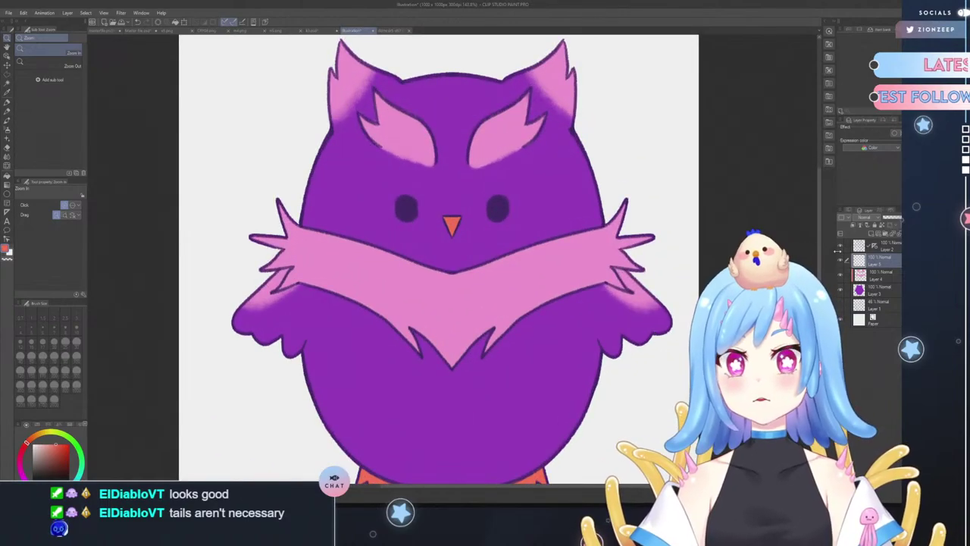
left_click(851, 229)
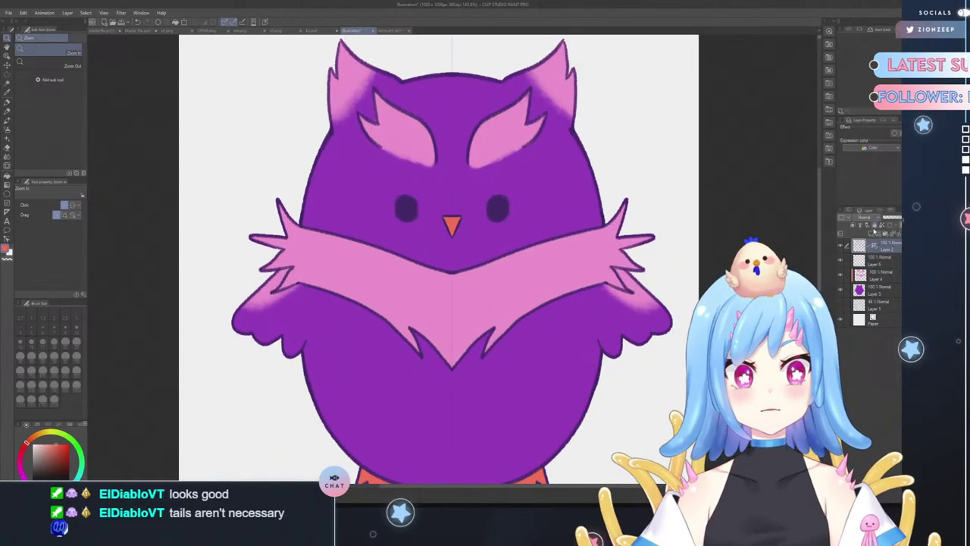
key("ctrl+Tab")
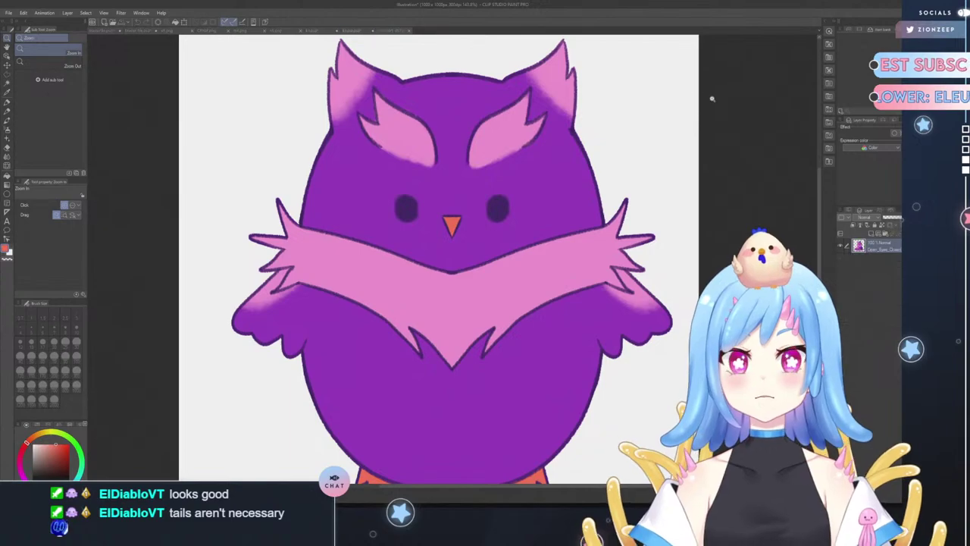
right_click(713, 104)
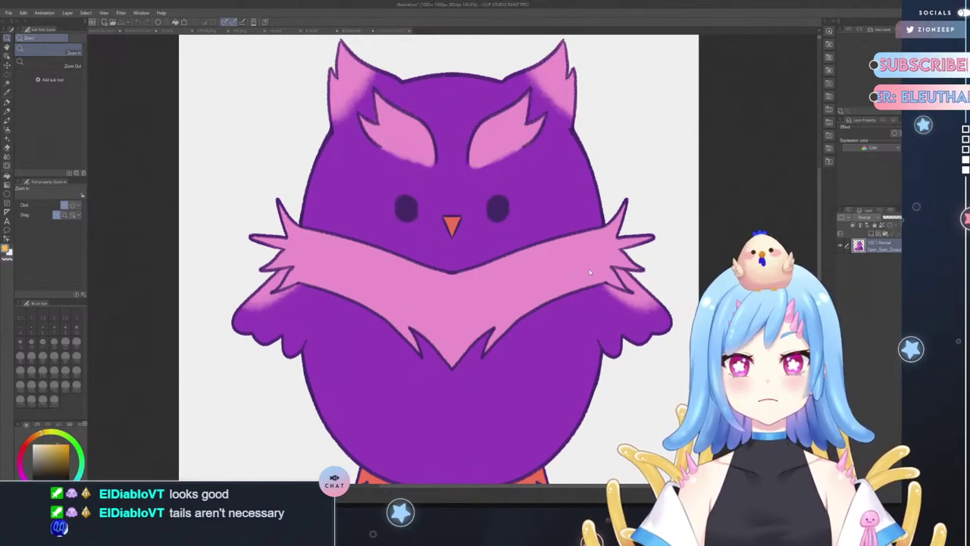
left_click_drag(428, 131, 447, 140)
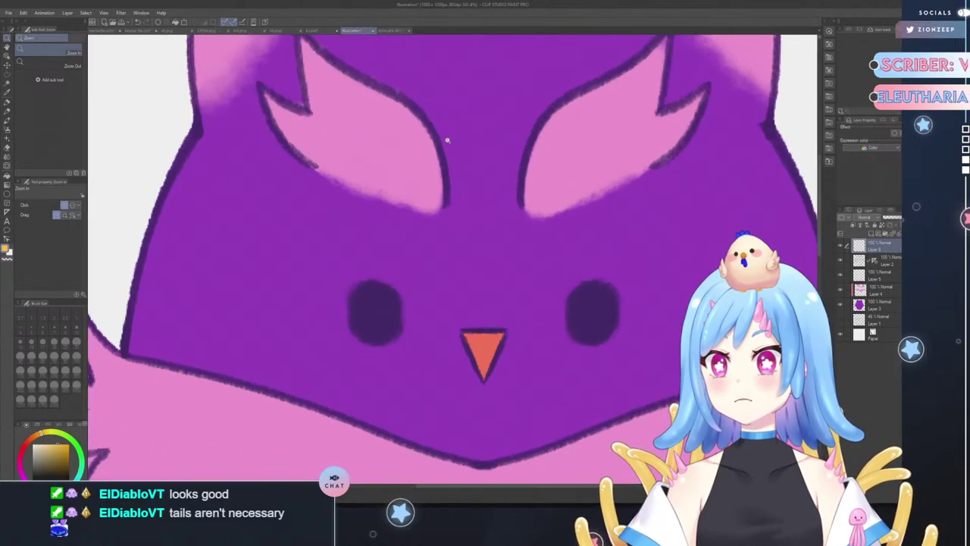
left_click(396, 328)
left_click(8, 102)
left_click_drag(349, 334, 356, 329)
key("ctrl+z")
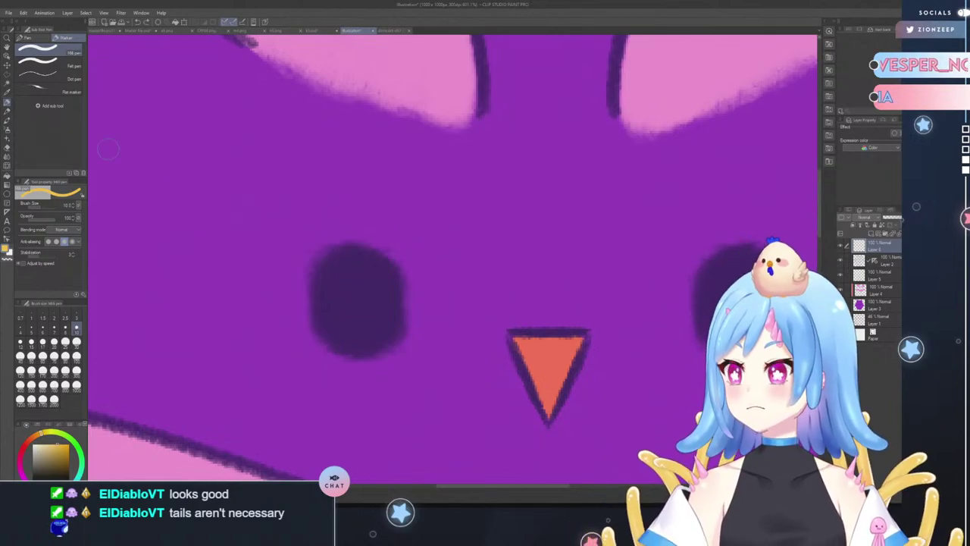
- Try painting small yellow ovals in the lower part of both dark eyes with the mechanical pencil
left_click(7, 113)
left_click_drag(37, 206, 38, 208)
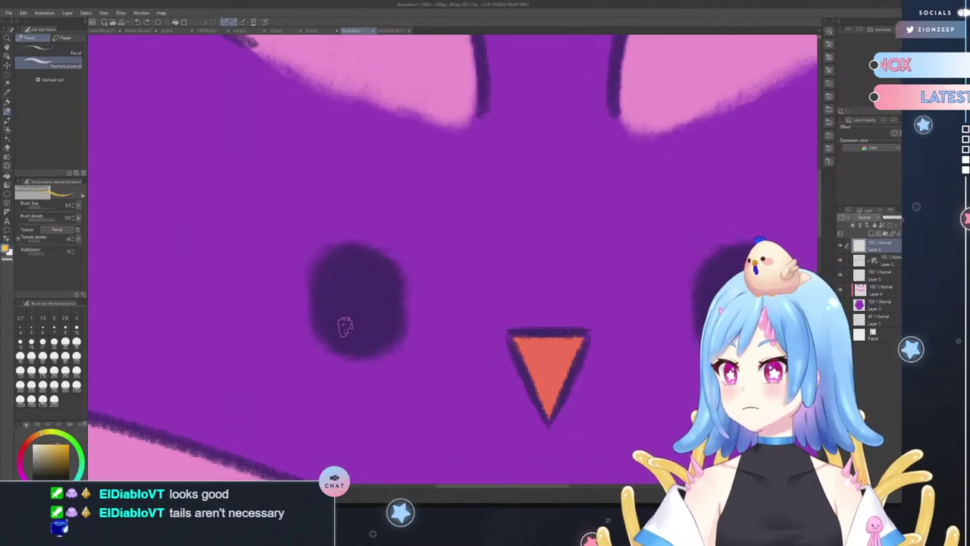
mouse_move(341, 325)
left_mouse_down()
mouse_move(357, 325)
mouse_move(351, 319)
left_mouse_up()
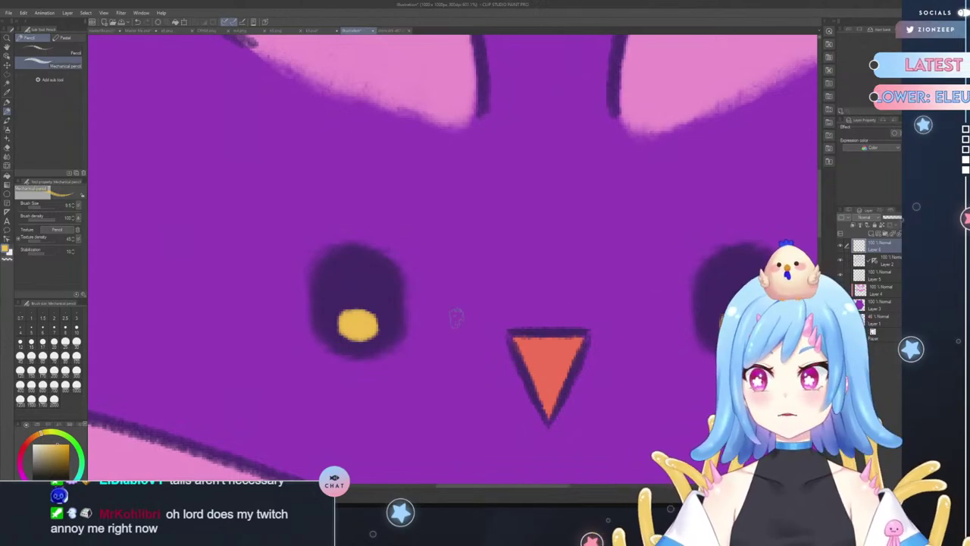
mouse_move(368, 317)
left_mouse_down()
mouse_move(336, 321)
mouse_move(374, 321)
mouse_move(346, 336)
mouse_move(358, 313)
mouse_move(364, 332)
mouse_move(352, 310)
left_mouse_up()
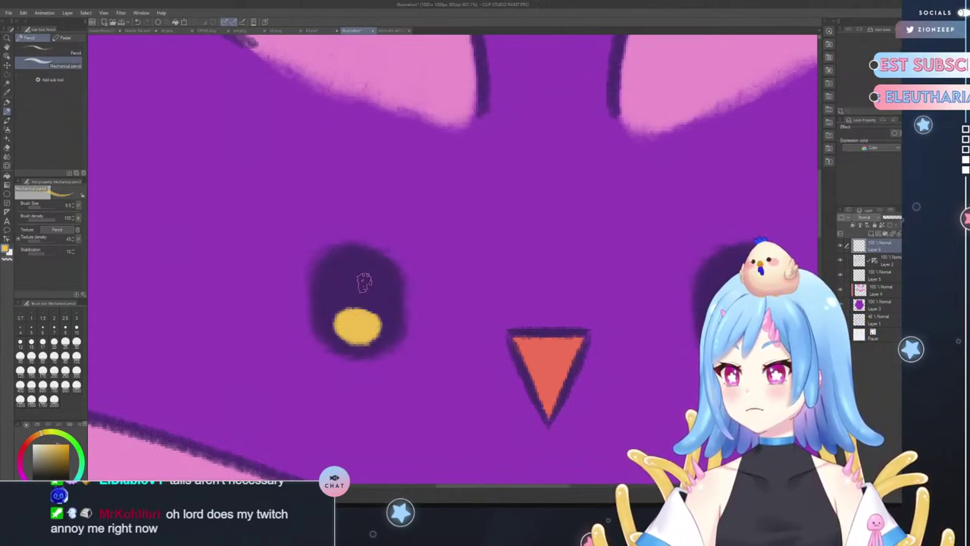
left_click(7, 37)
left_click_drag(270, 160, 222, 159)
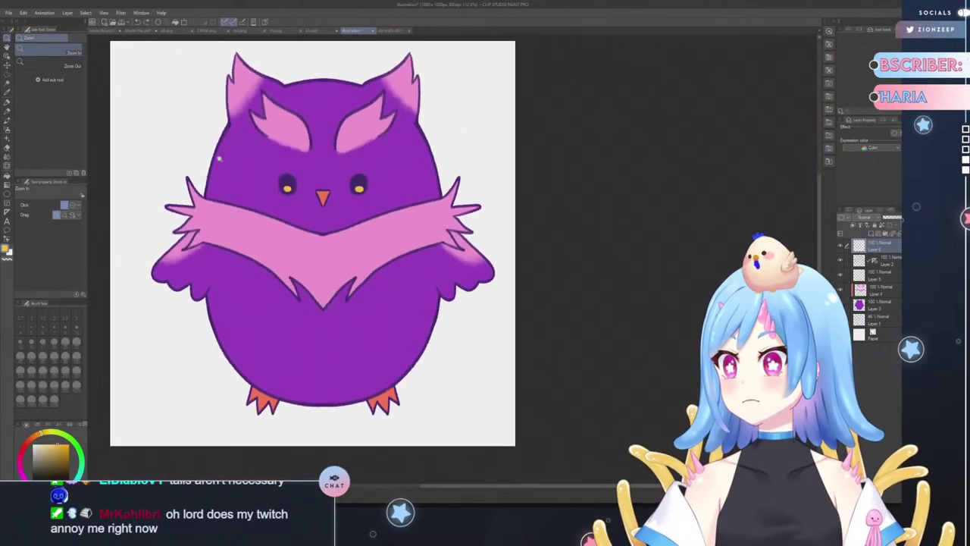
left_click(243, 156)
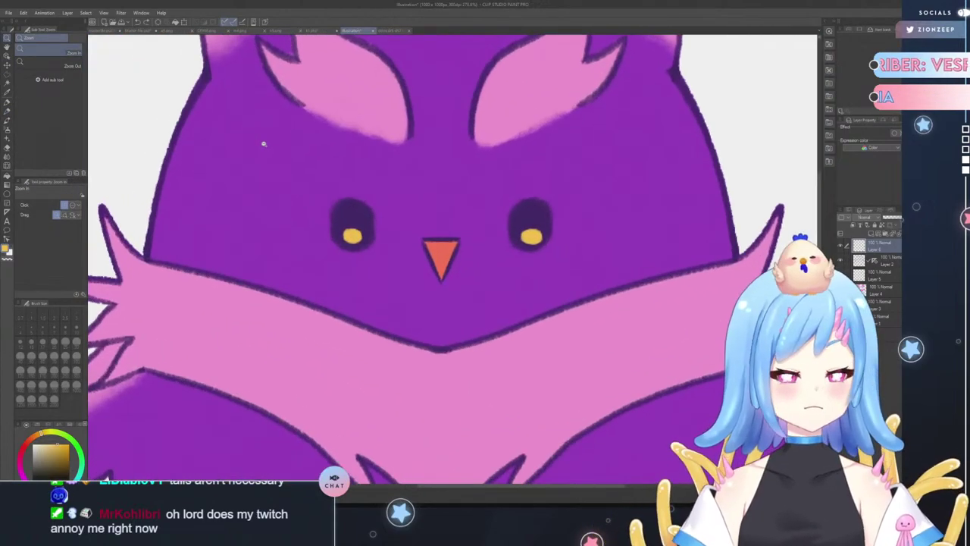
key("ctrl+z")
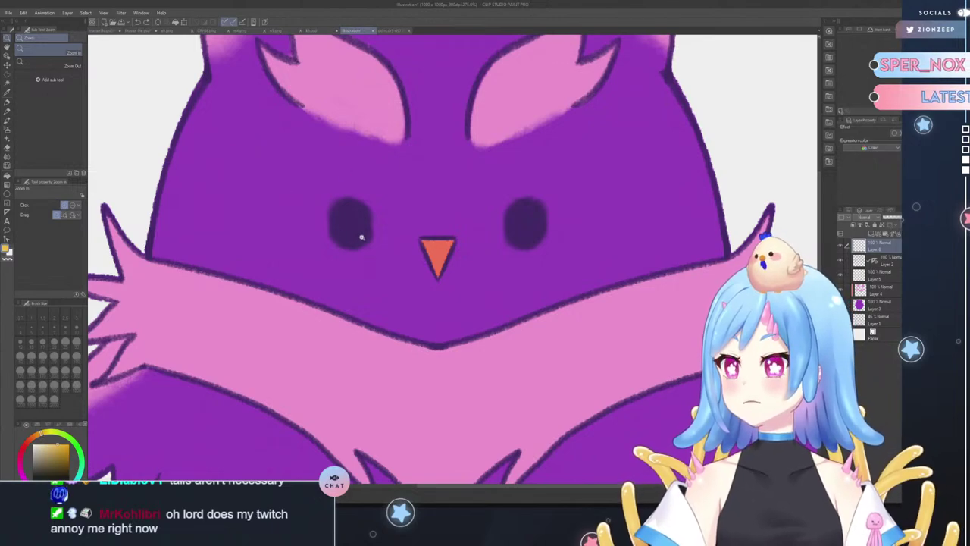
- Paint a yellow oval in the lower part of each dark eye with the mechanical pencil
left_click(357, 207)
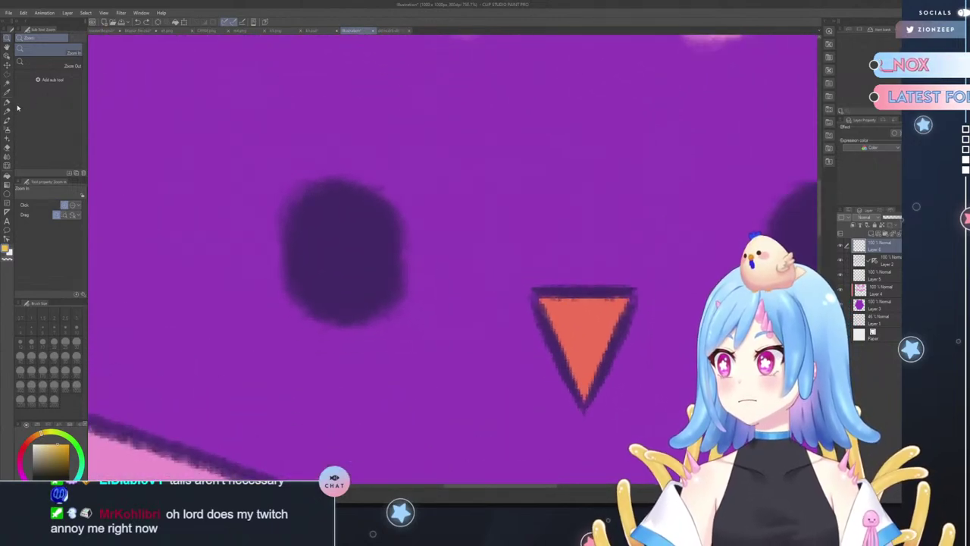
key("p")
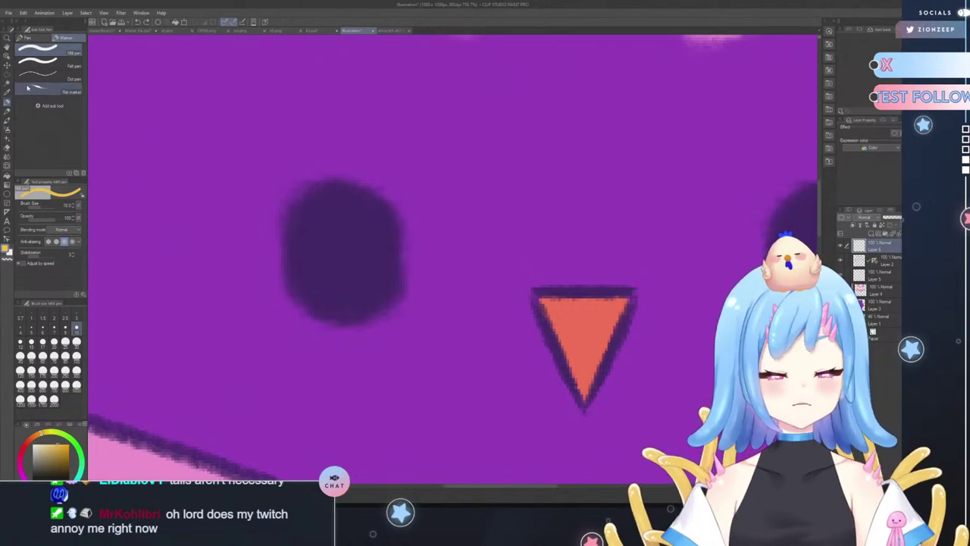
left_click(6, 111)
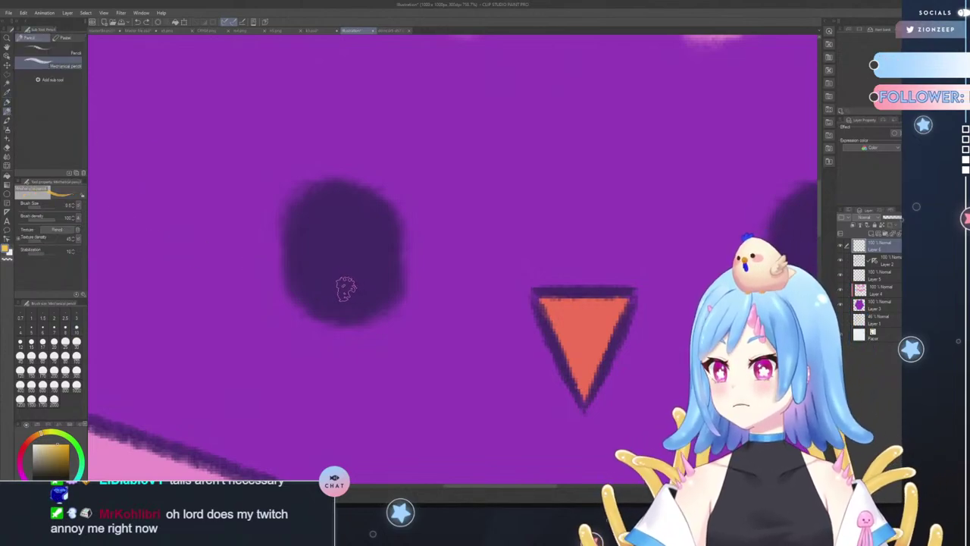
mouse_move(325, 292)
left_mouse_down()
mouse_move(357, 284)
mouse_move(314, 288)
mouse_move(359, 292)
mouse_move(352, 288)
left_mouse_up()
left_click_drag(521, 487, 542, 487)
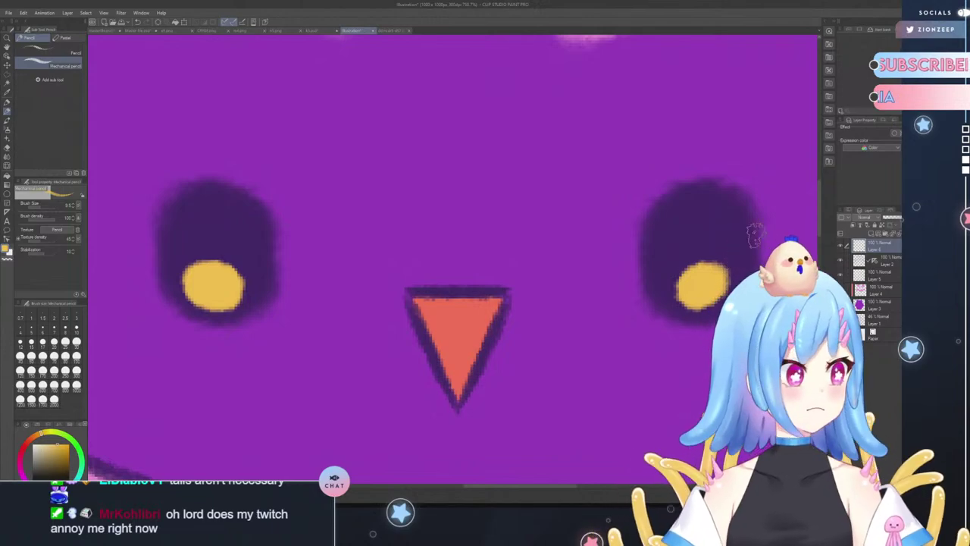
- Add a short white highlight at the upper left edge of each eye with the mechanical pencil at size 7
left_click(53, 327)
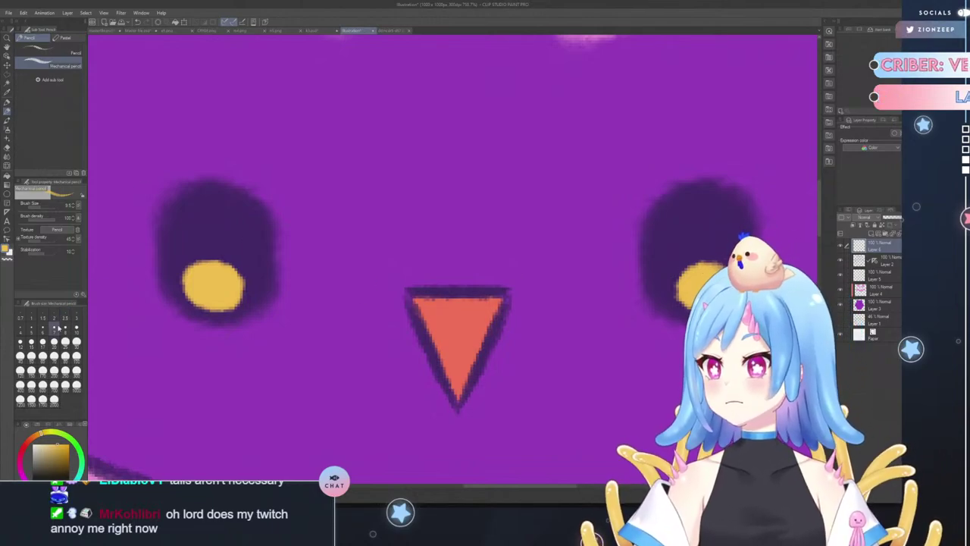
left_click_drag(154, 214, 174, 216)
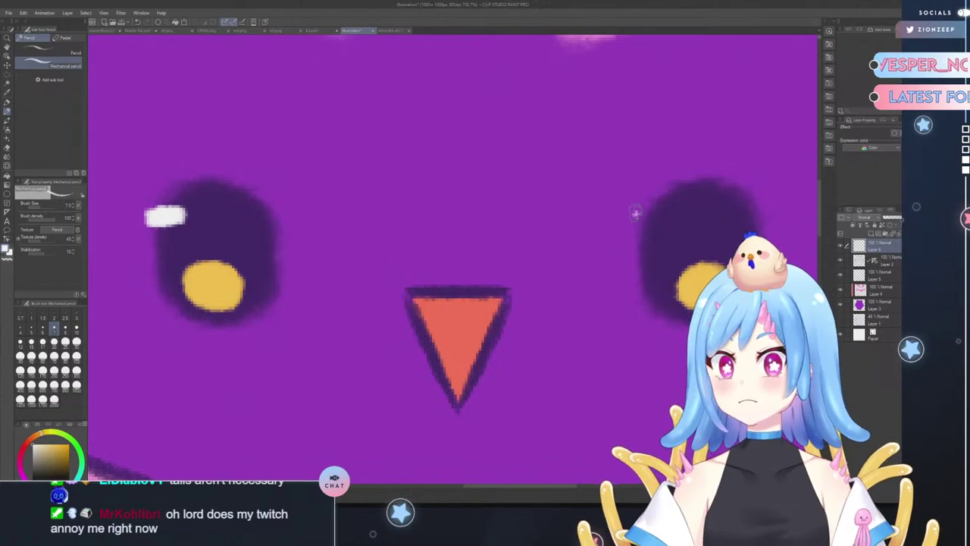
mouse_move(636, 213)
left_mouse_down()
mouse_move(671, 212)
mouse_move(642, 210)
left_mouse_up()
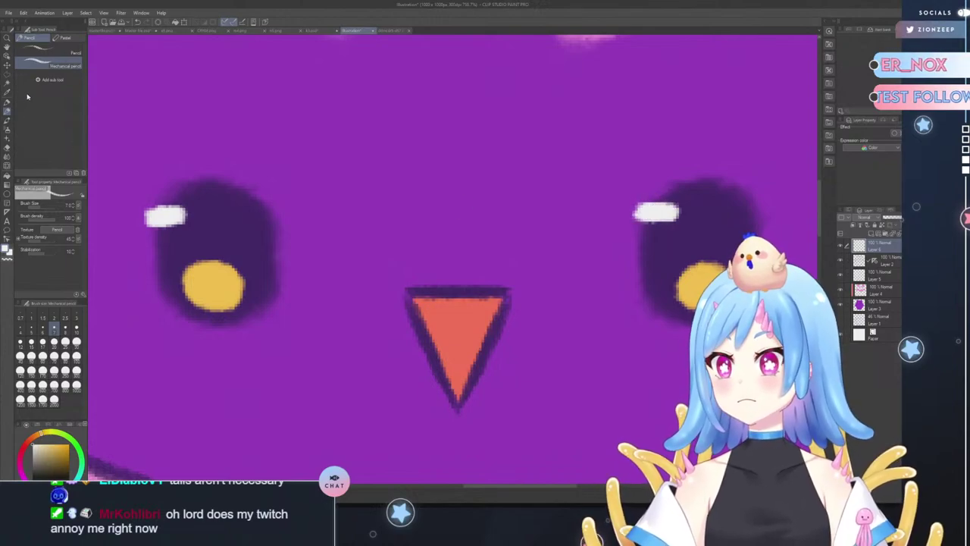
- Hide the Paper layer so the owl sits on a transparent background
left_click(8, 38)
left_click_drag(200, 75, 145, 96)
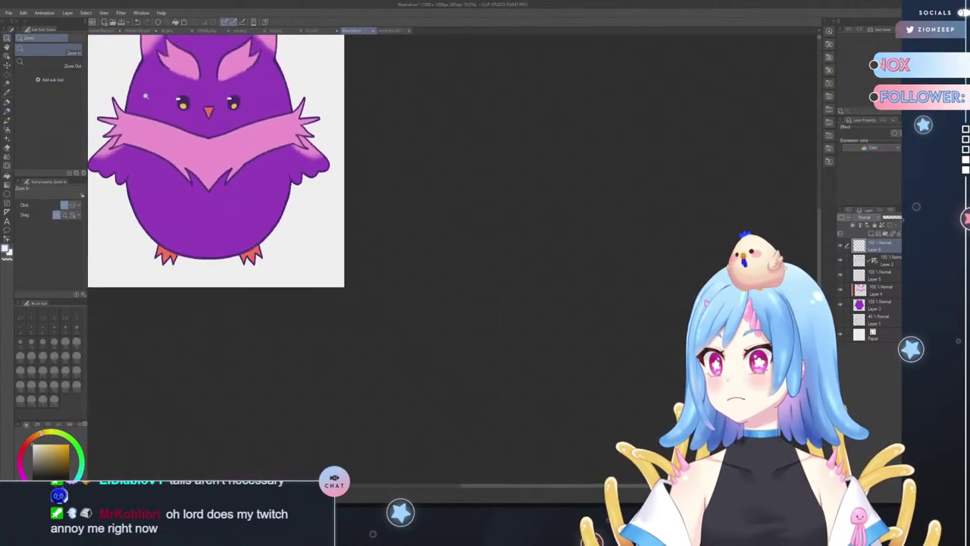
left_click(162, 64, "alt")
left_click(155, 65, "alt")
left_click(166, 62)
left_click(227, 71)
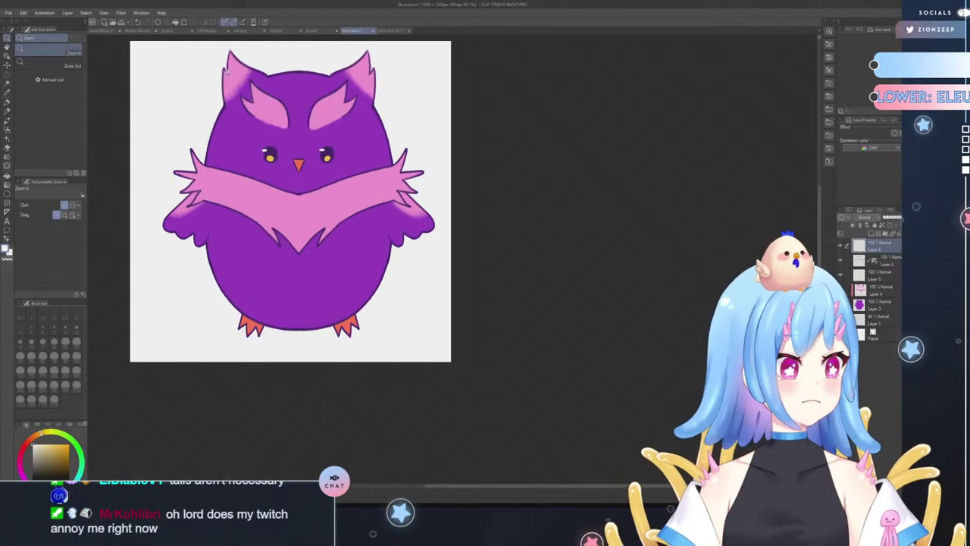
left_click(841, 335)
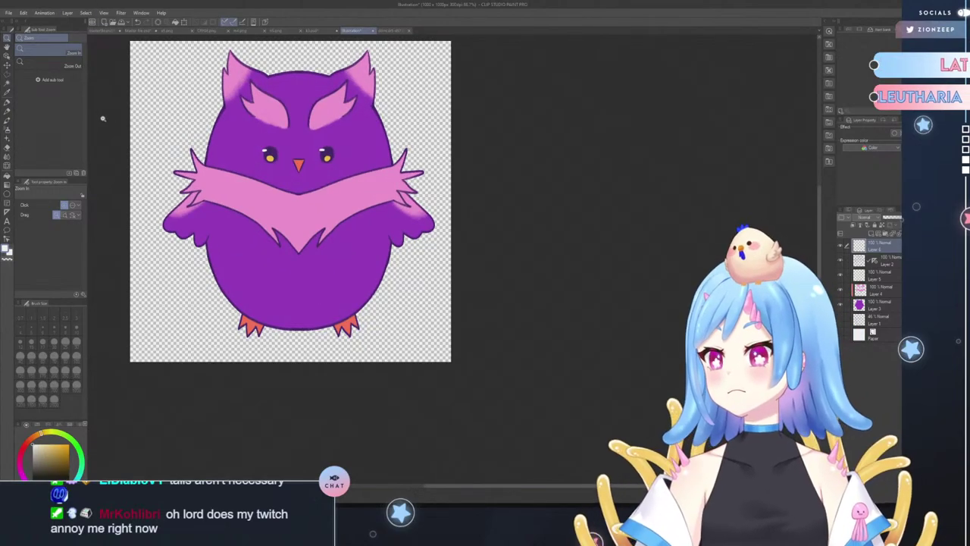
left_click(271, 313)
left_click(289, 311, "alt")
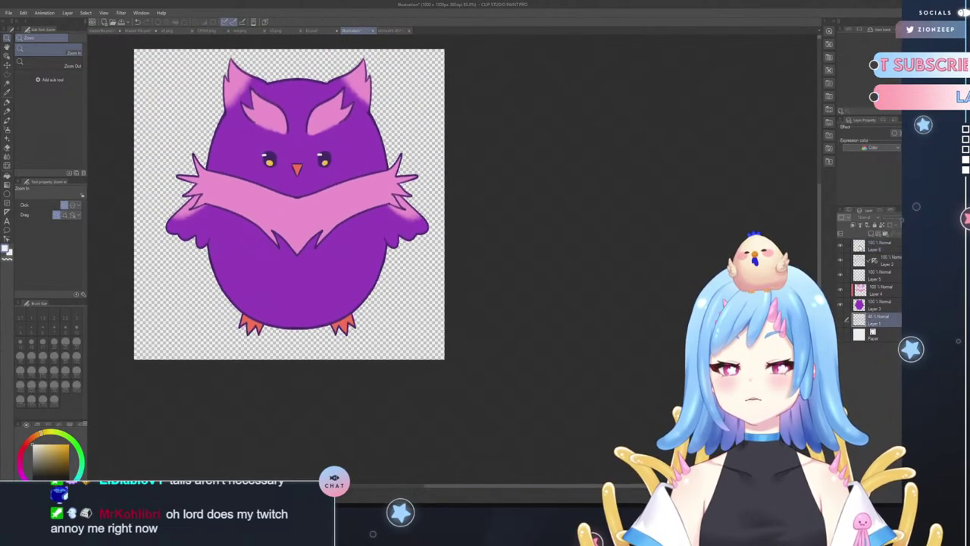
- Select the empty area around the owl on the line art layer, Layer 2, with Auto select referring to the editing layer only
left_click(860, 248)
left_click(840, 261)
left_click(840, 261)
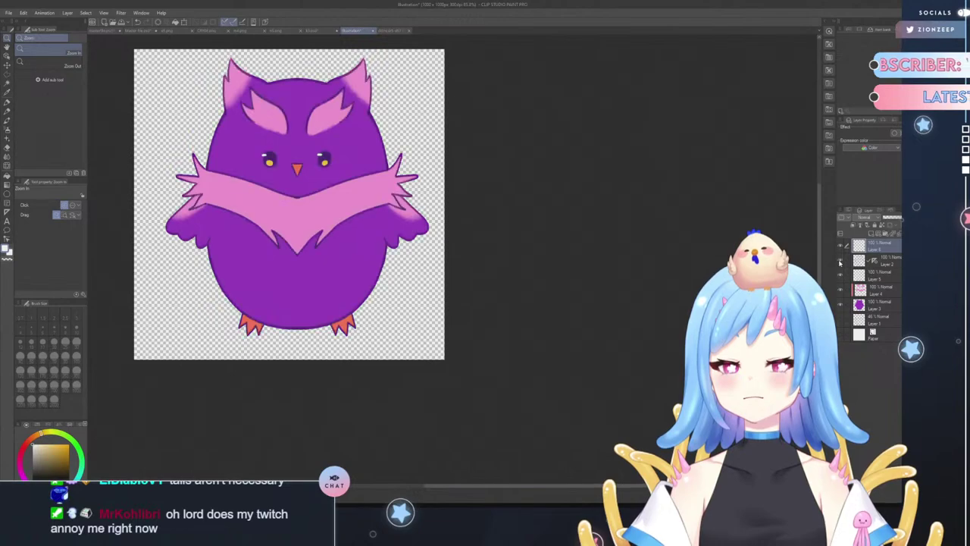
left_click(8, 84)
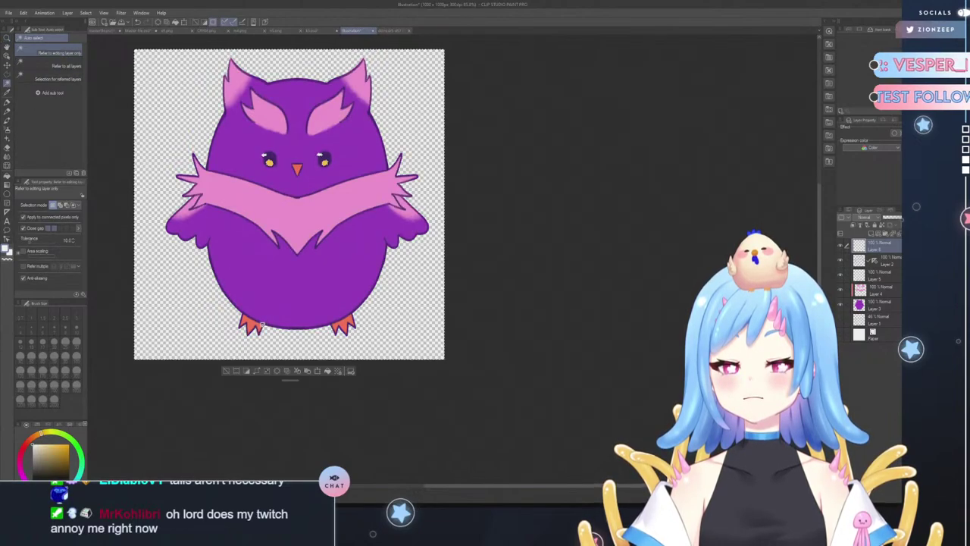
left_click(884, 260)
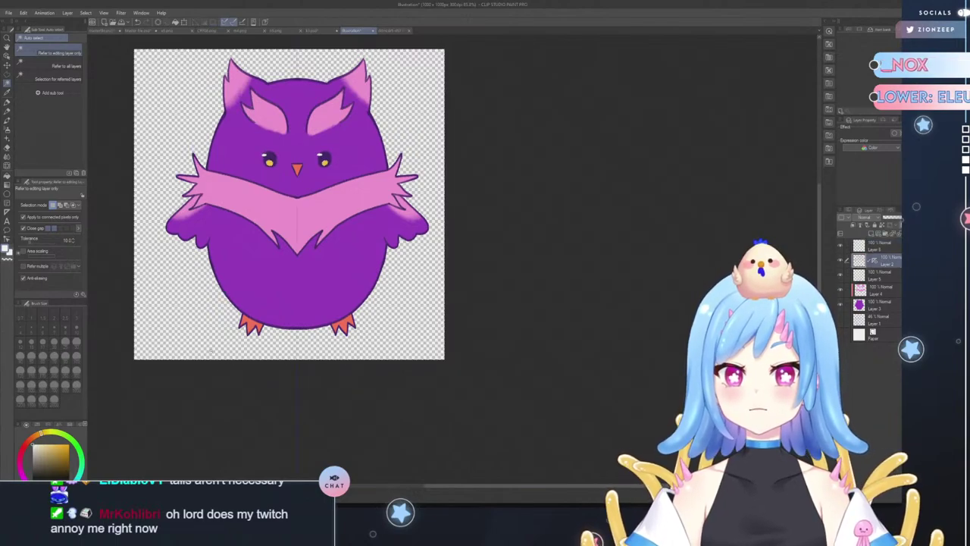
left_click(211, 350)
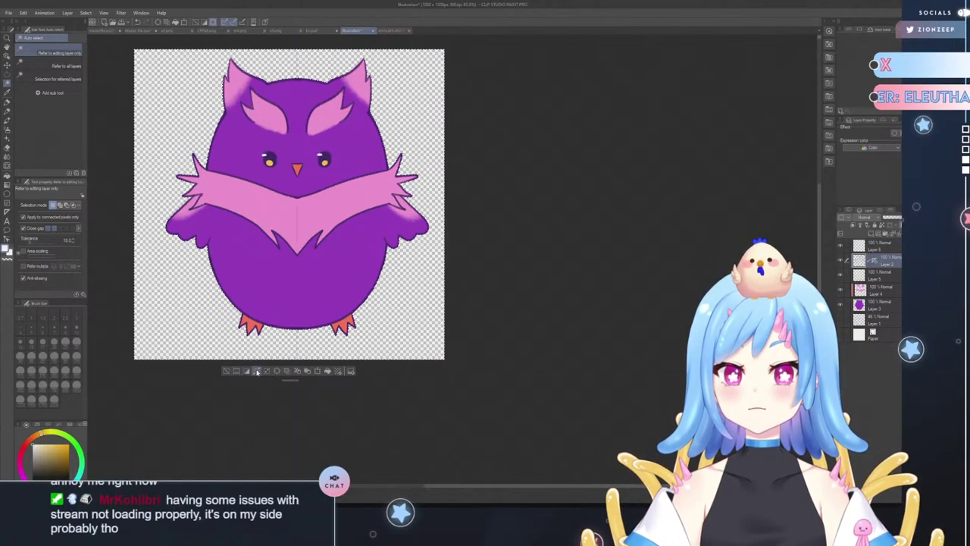
- Invert the selection so it covers the owl, and expand it slightly beyond the outline
left_click(257, 372)
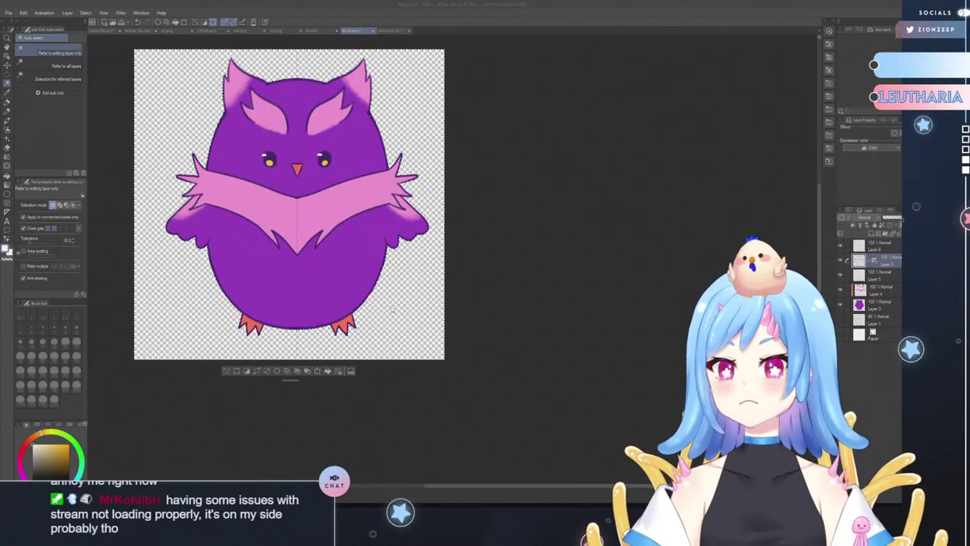
left_click(498, 250)
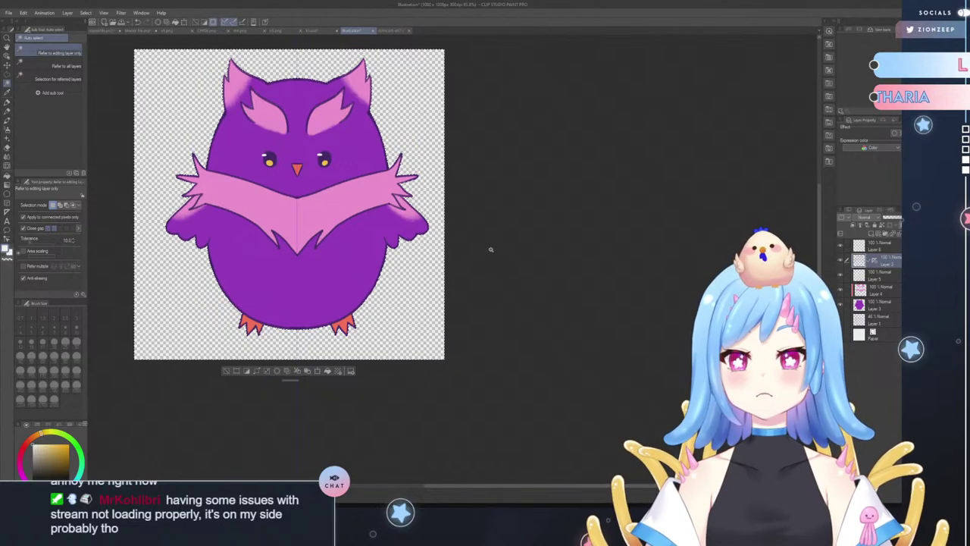
left_click(246, 371)
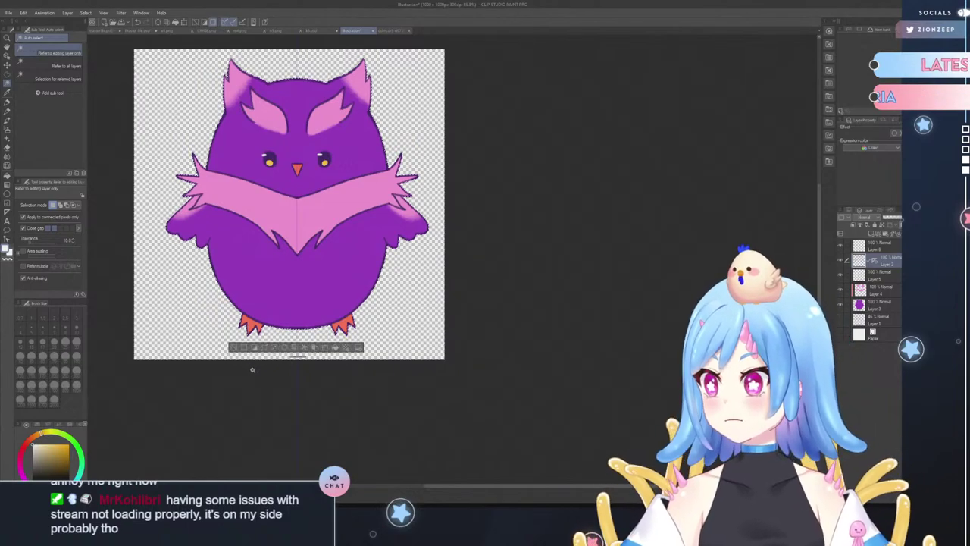
left_click(265, 348)
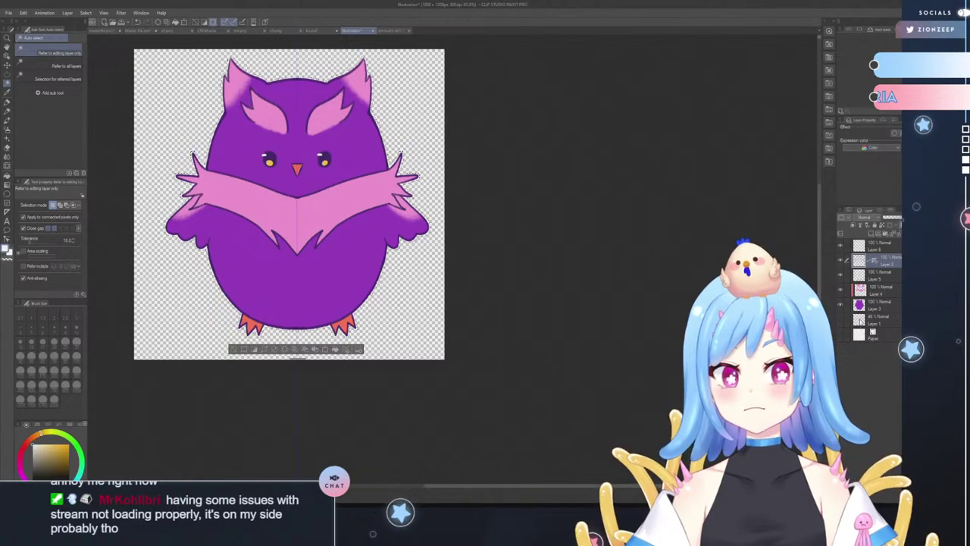
- Fill the expanded owl selection with white on a new layer directly above Layer 1, and clear the selection
left_click(879, 319)
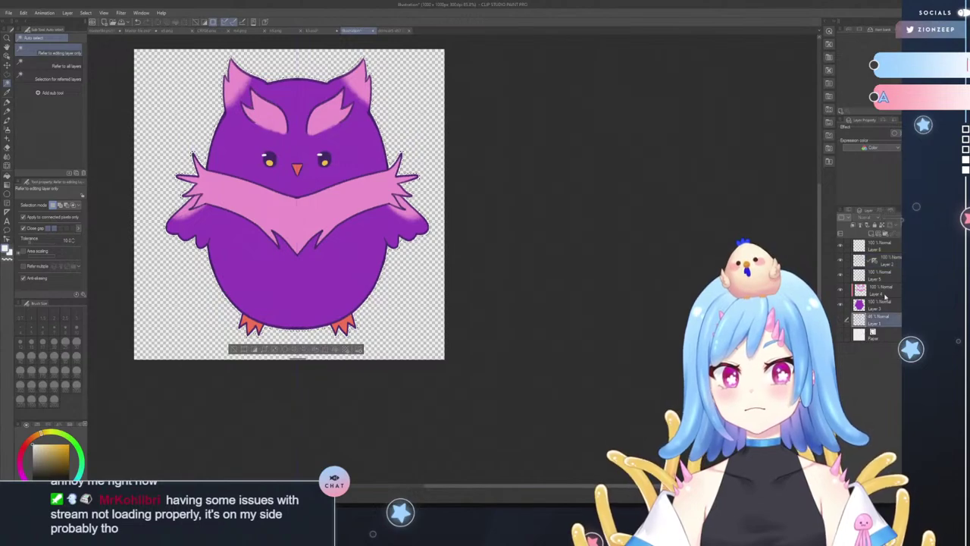
left_click(877, 233)
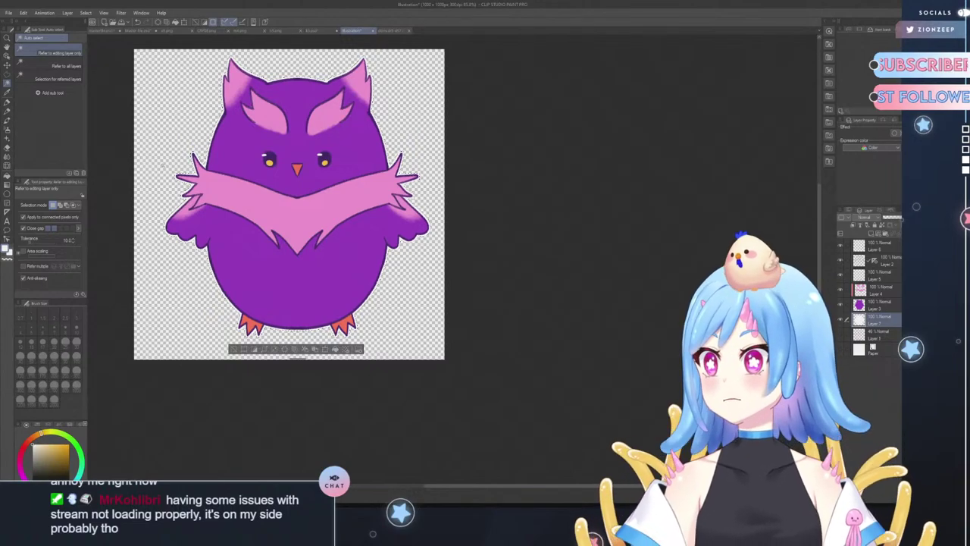
left_click(234, 350)
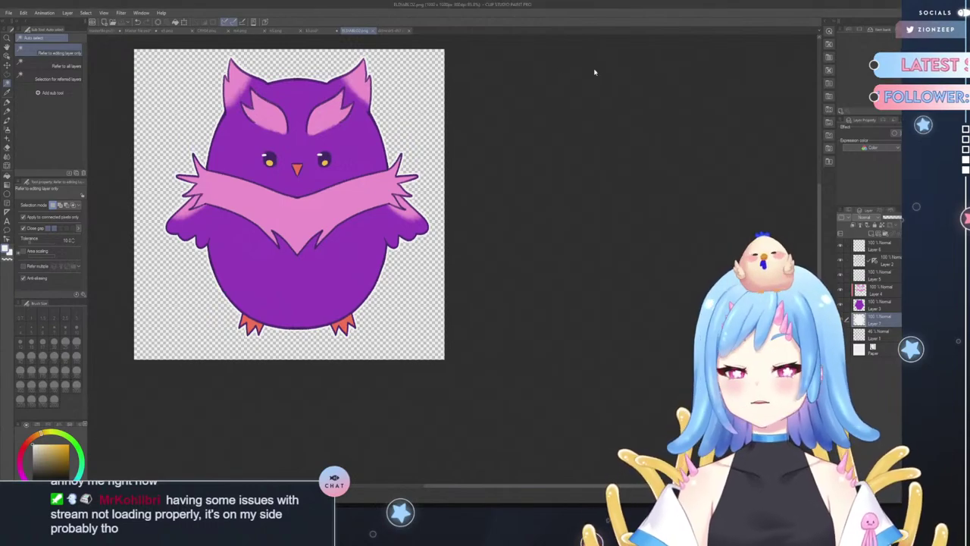
- Look through the open coloured emotes and both lettered master sheets of base emotes to find the N5 scowling face pose
left_click(311, 31)
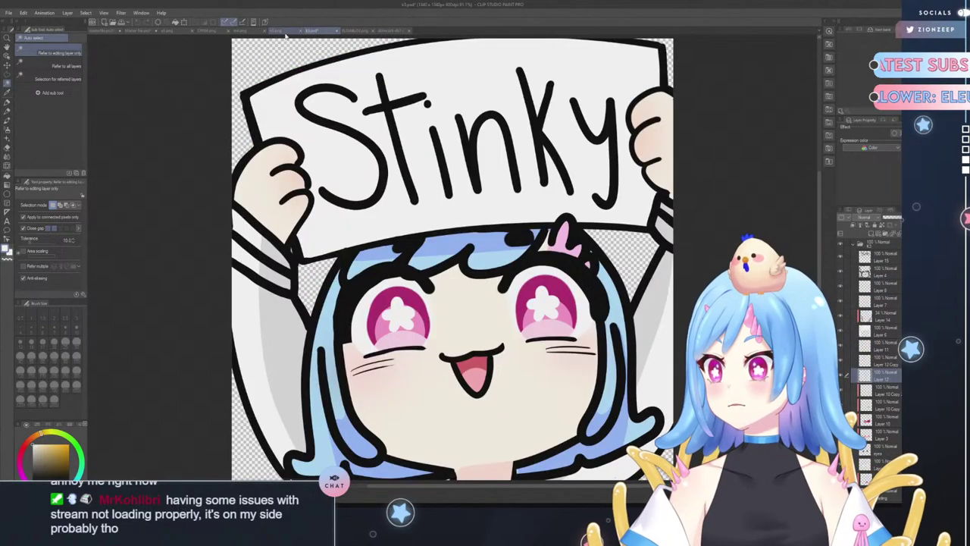
left_click(276, 30)
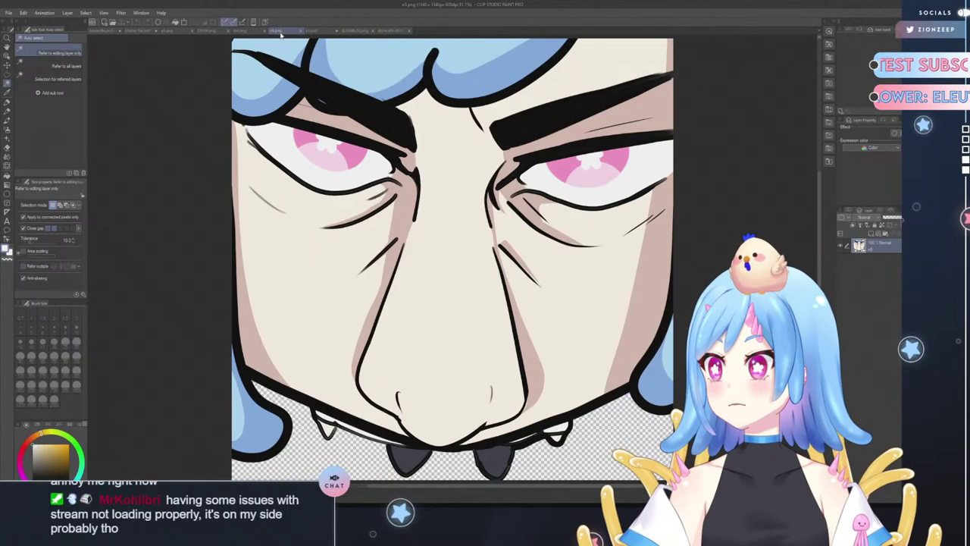
left_click(242, 30)
left_click(213, 30)
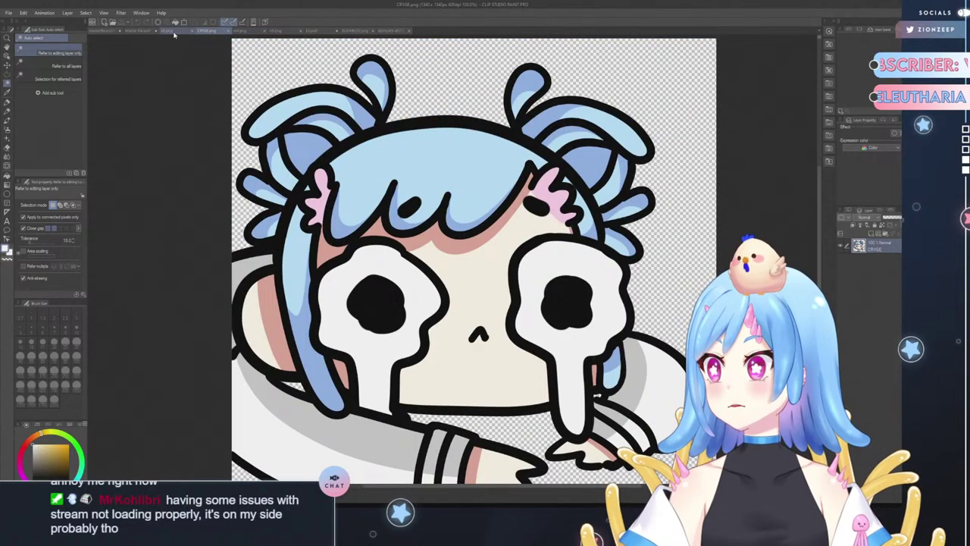
left_click(176, 30)
left_click(140, 30)
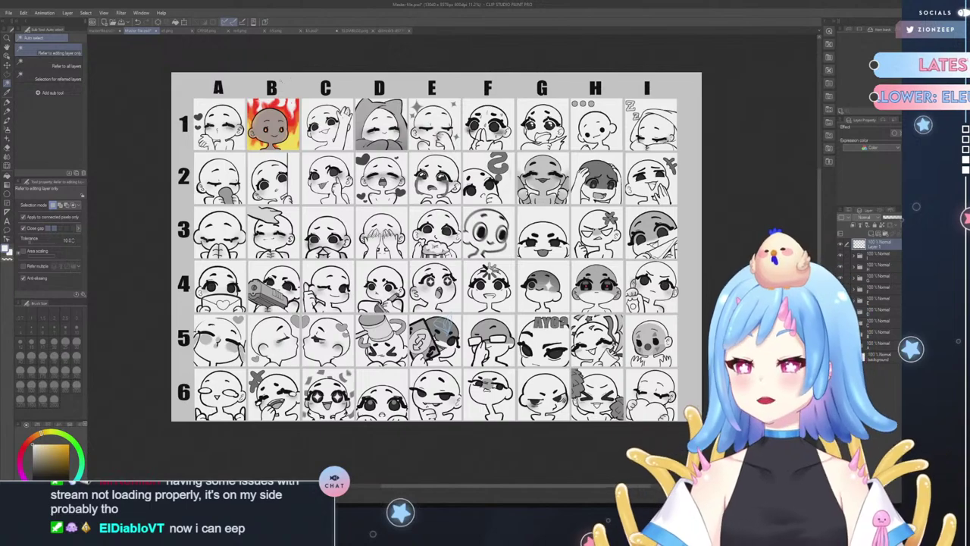
left_click(110, 30)
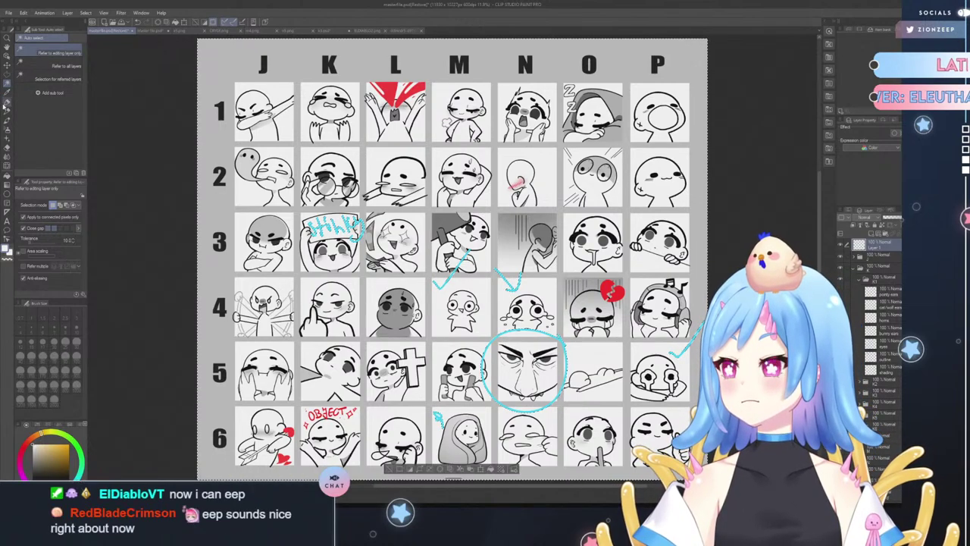
left_click(5, 108)
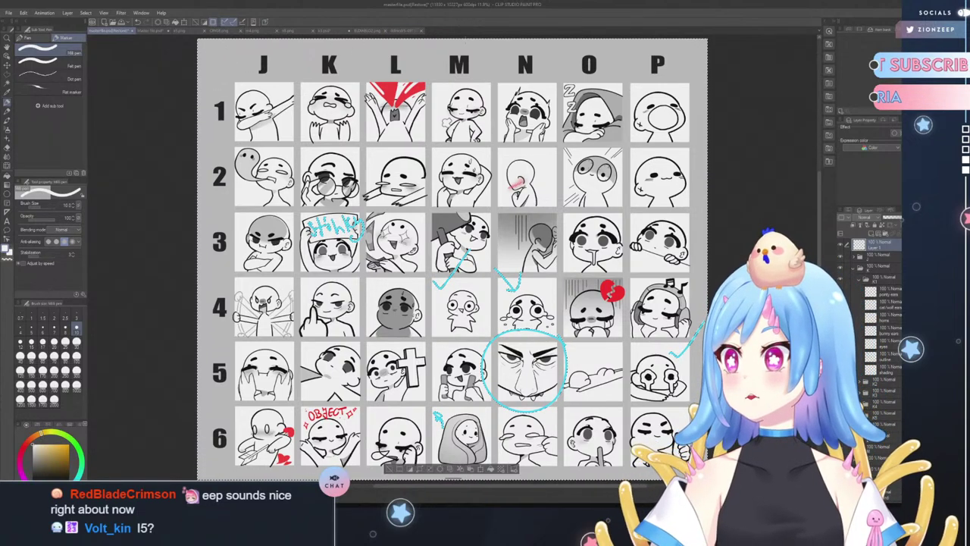
left_click(341, 31)
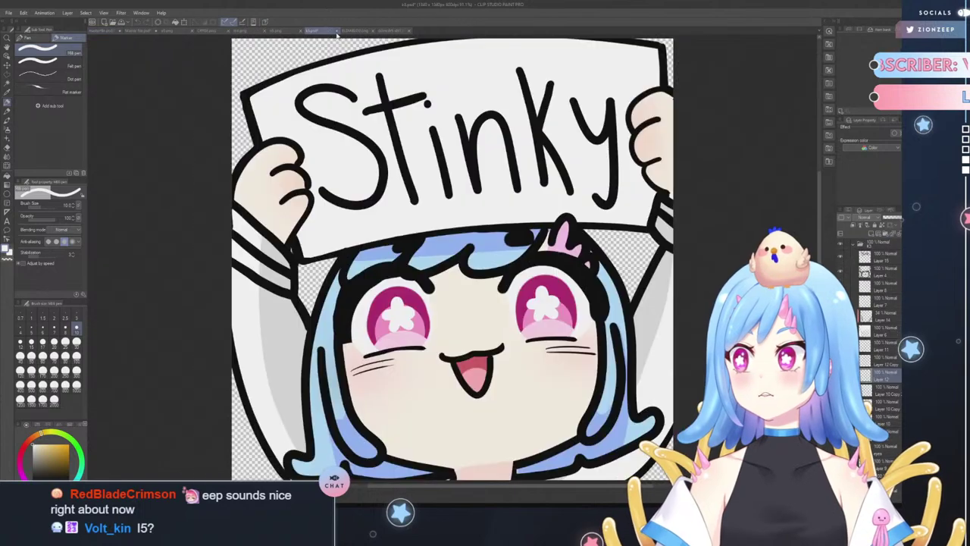
left_click(282, 31)
scroll(491, 231, "down", 5)
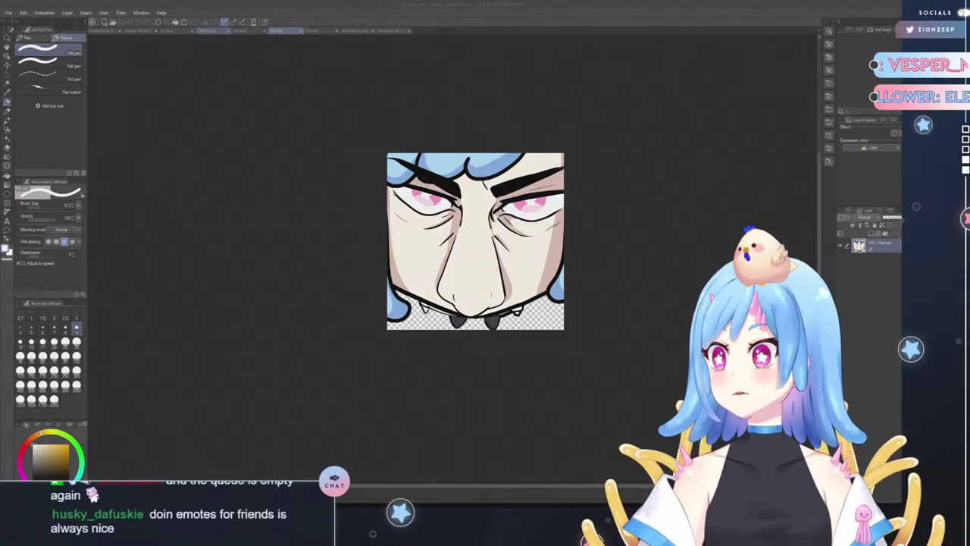
left_click(214, 30)
left_click(171, 31)
left_click(144, 30)
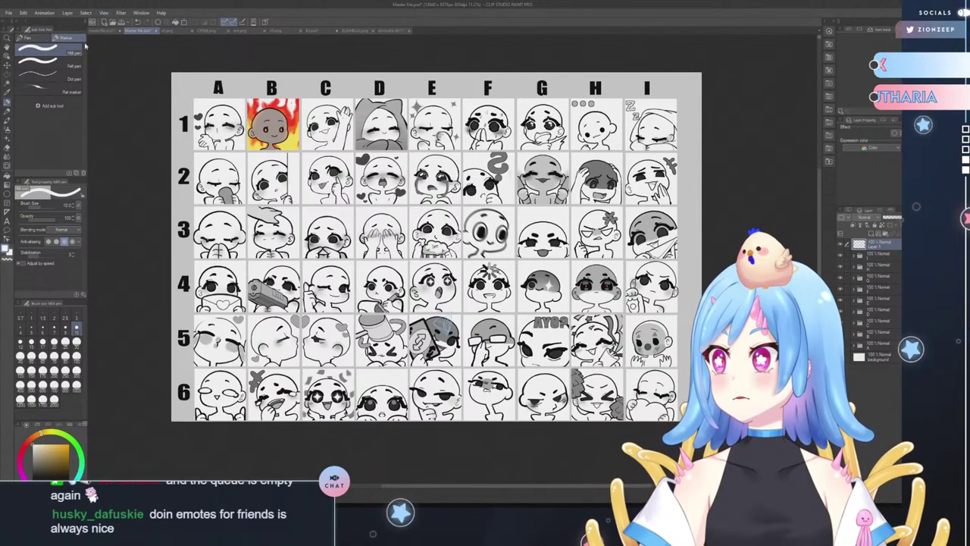
left_click(103, 31)
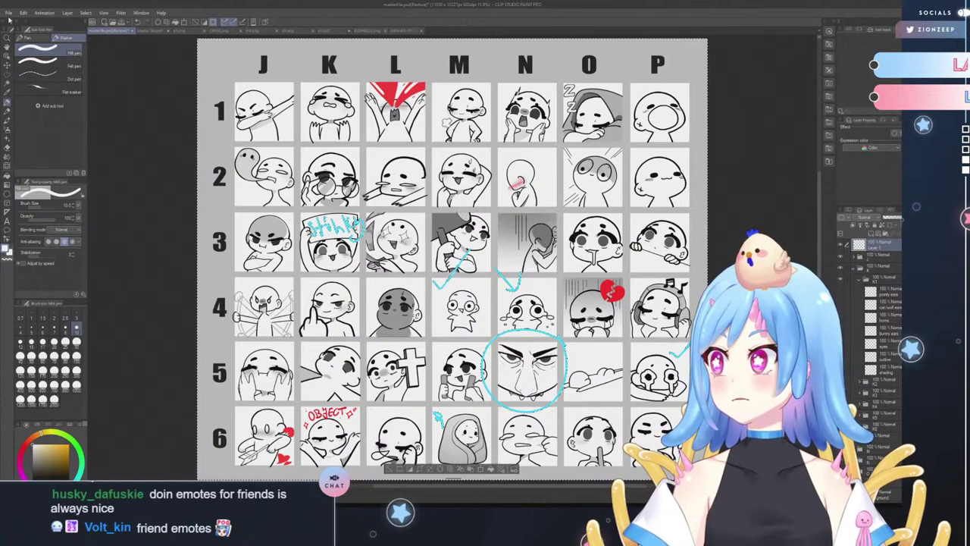
- Open the N5 scowling face line art and the dark-haired character's reference sheet, and return to the line art
left_click(9, 13)
left_click(21, 37)
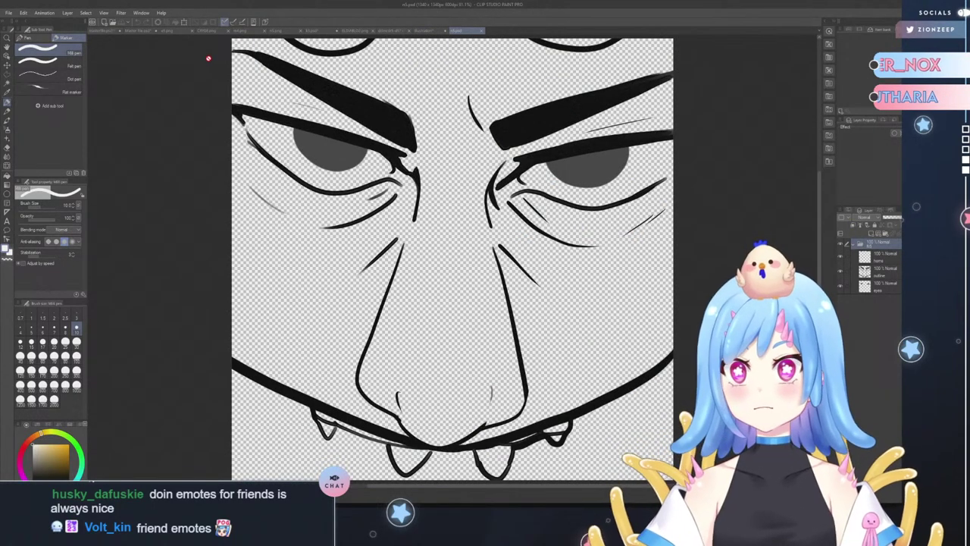
scroll(671, 177, "down", 2)
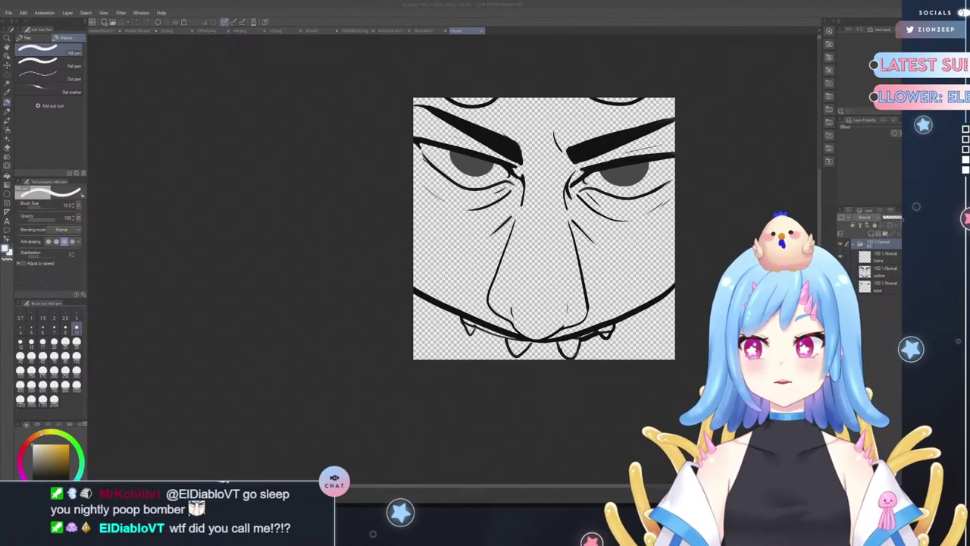
left_click(9, 12)
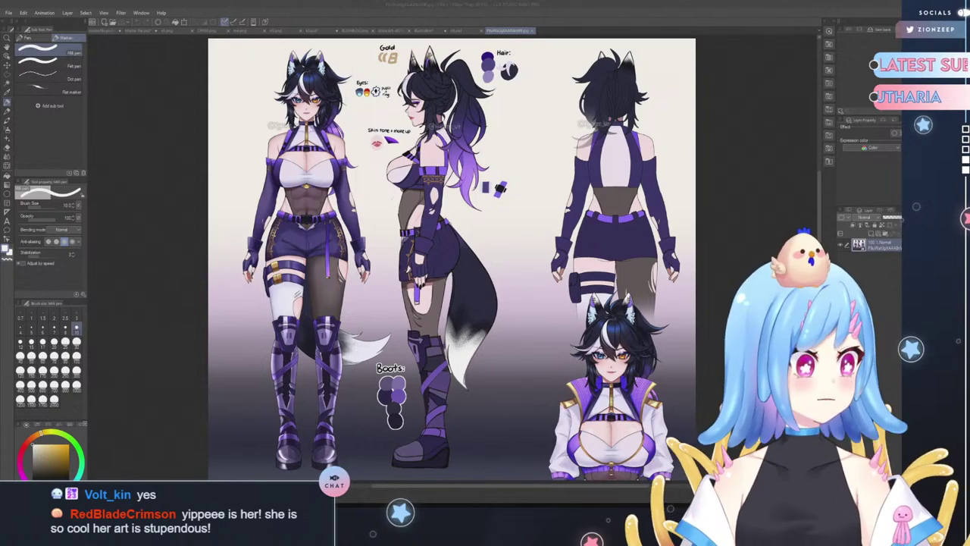
left_click(452, 31)
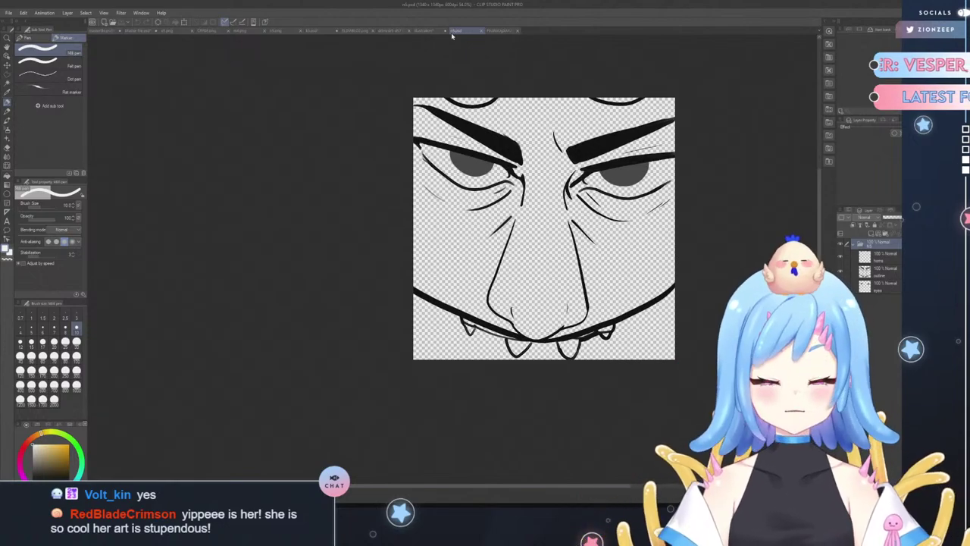
- Add a new layer directly above the outline layer
left_click(840, 272)
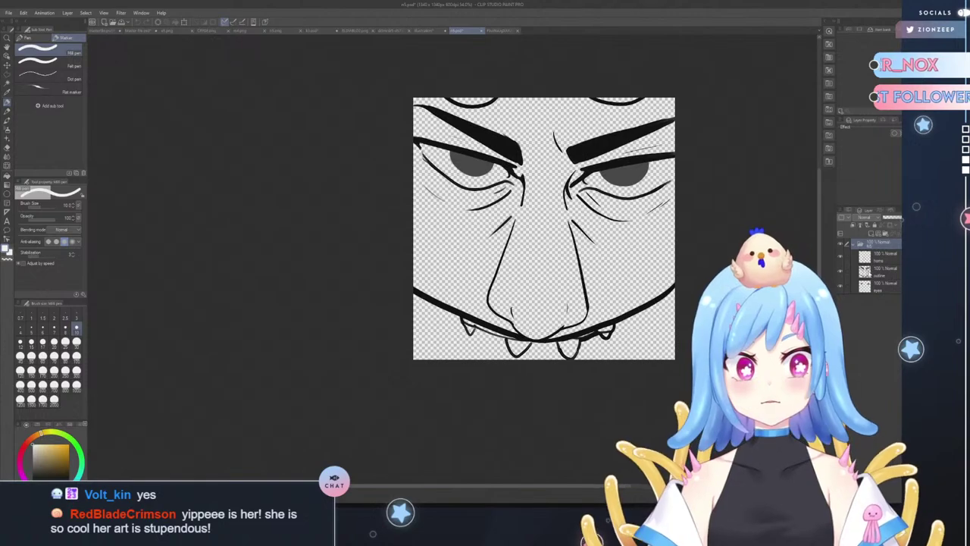
left_click(869, 273)
left_click(871, 233)
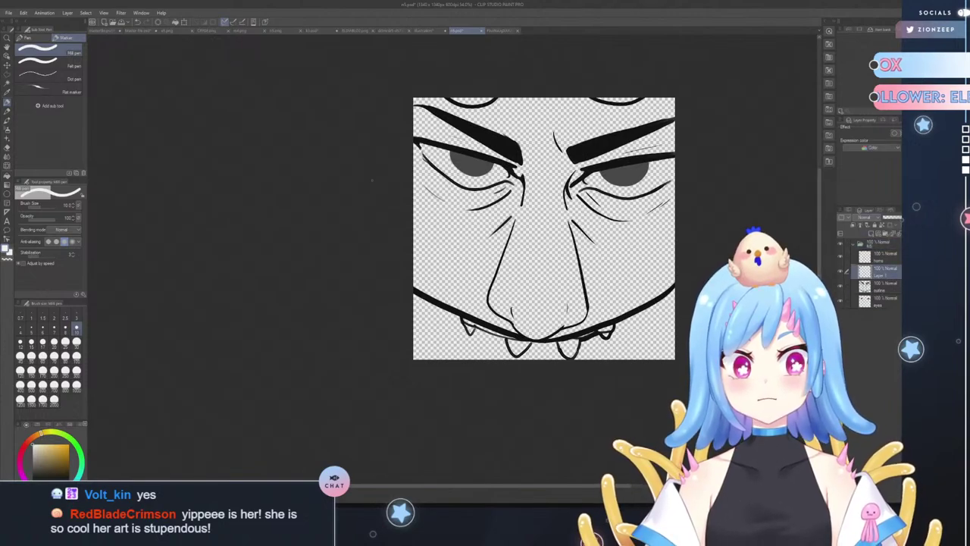
- Place a vertical symmetrical ruler down the centre of the face on the new layer
left_click(6, 37)
left_click(559, 342)
left_click_drag(563, 342, 560, 342)
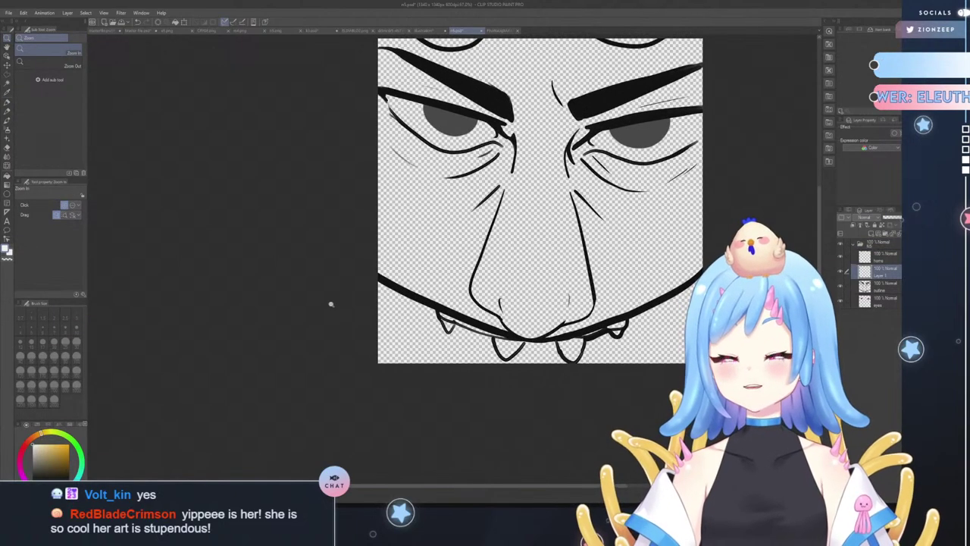
mouse_move(60, 454)
left_mouse_down()
mouse_move(23, 448)
mouse_move(52, 465)
left_mouse_up()
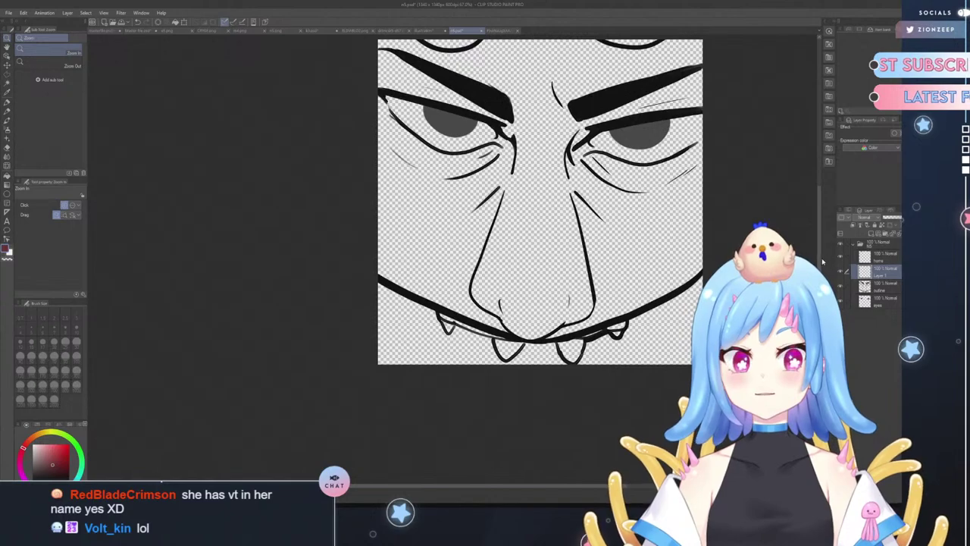
scroll(822, 262, "up", 1)
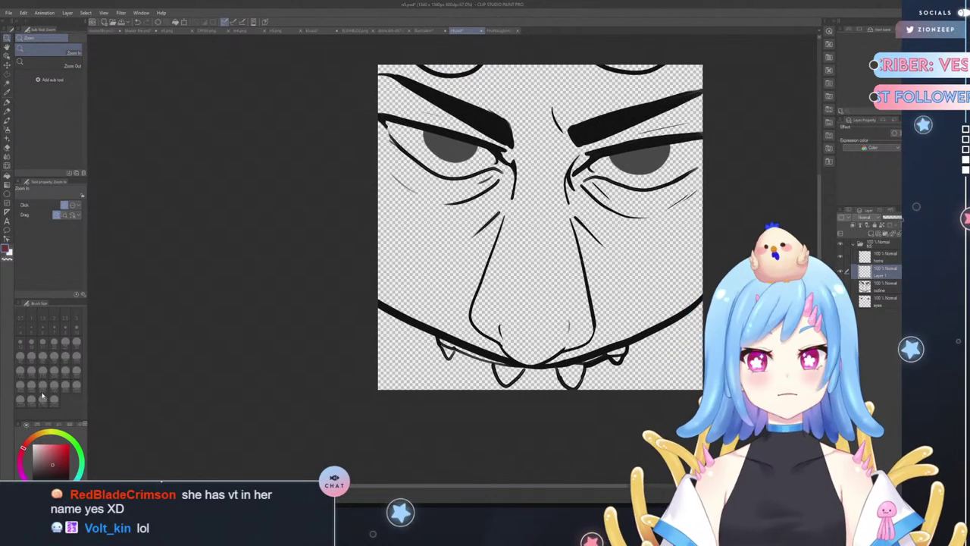
left_click(7, 213)
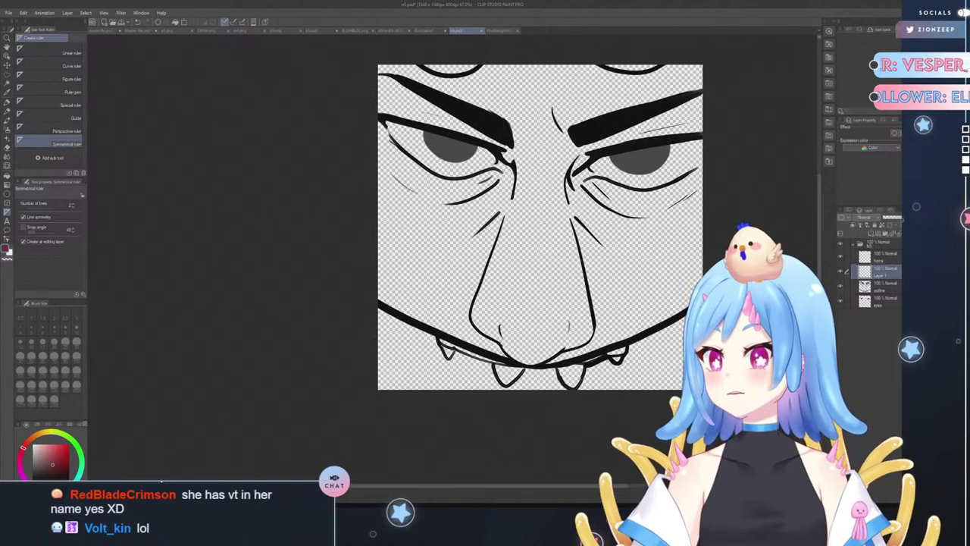
left_click(541, 232)
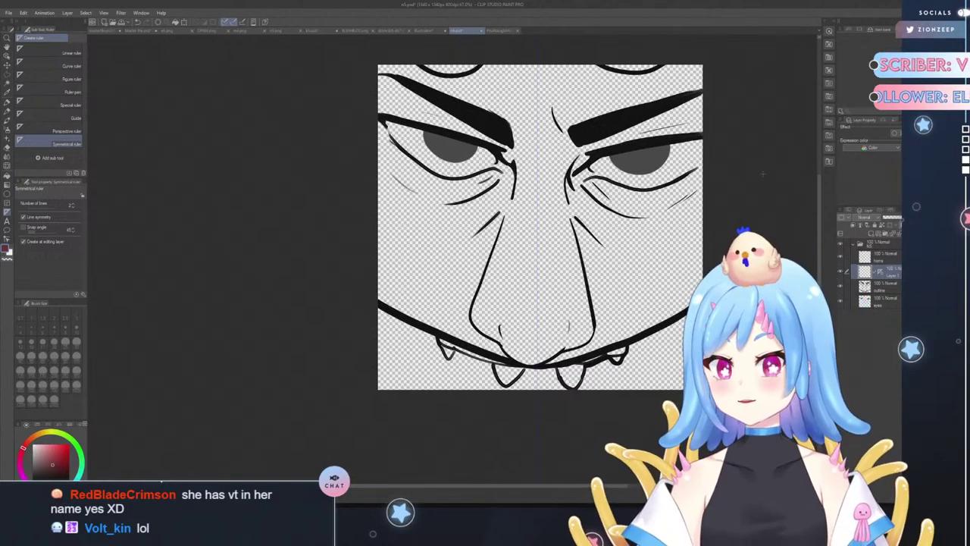
- Set up the Milli pen marker with a bright green colour and brush size 30
mouse_move(47, 433)
left_mouse_down()
mouse_move(36, 434)
mouse_move(54, 451)
left_mouse_up()
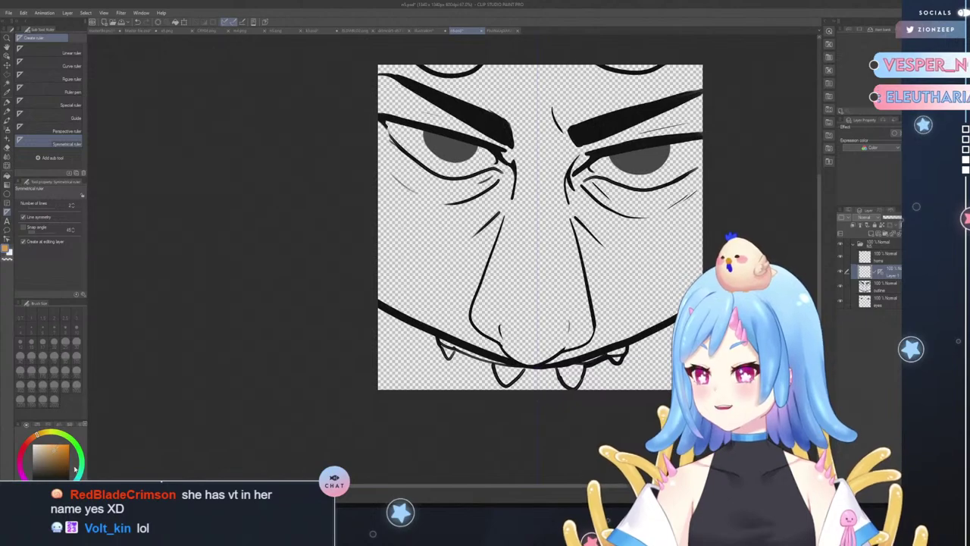
left_click(77, 444)
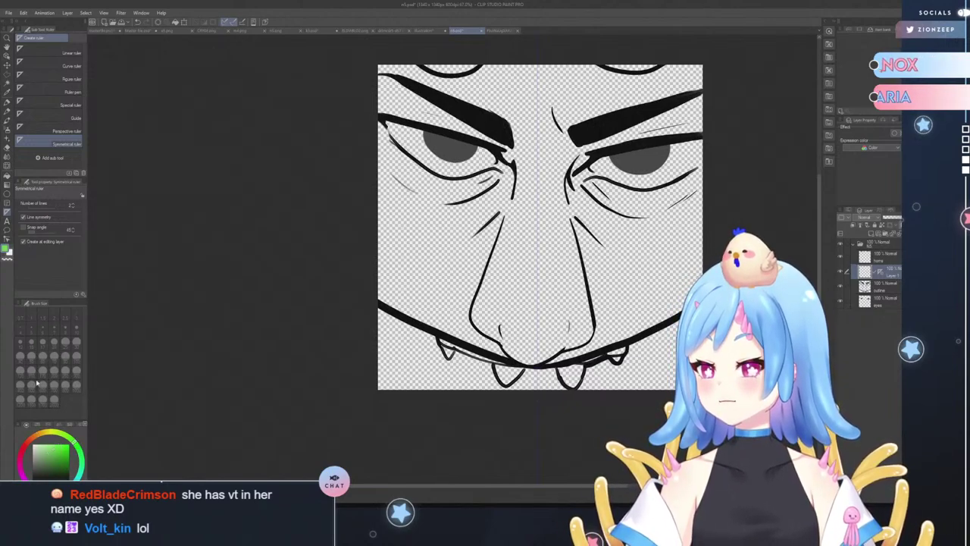
left_click(7, 103)
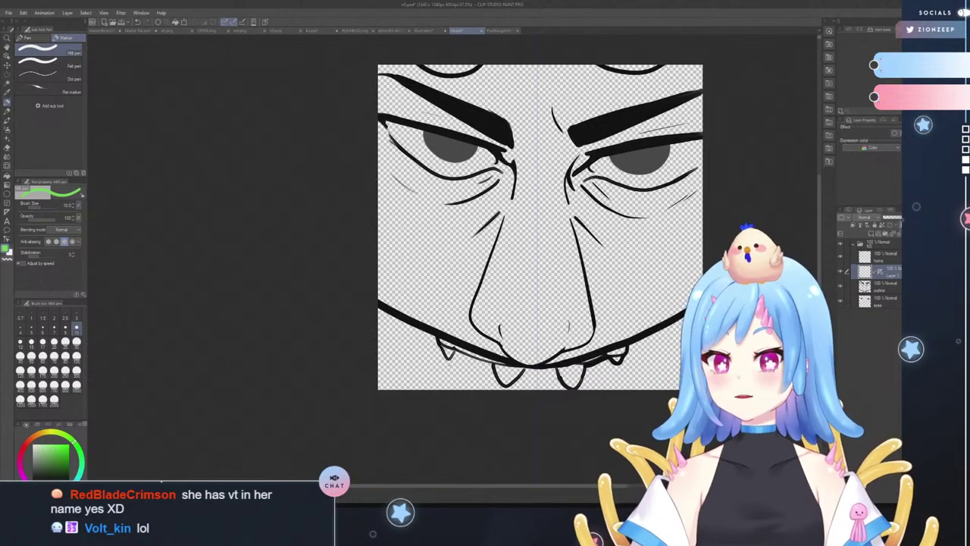
left_click(77, 341)
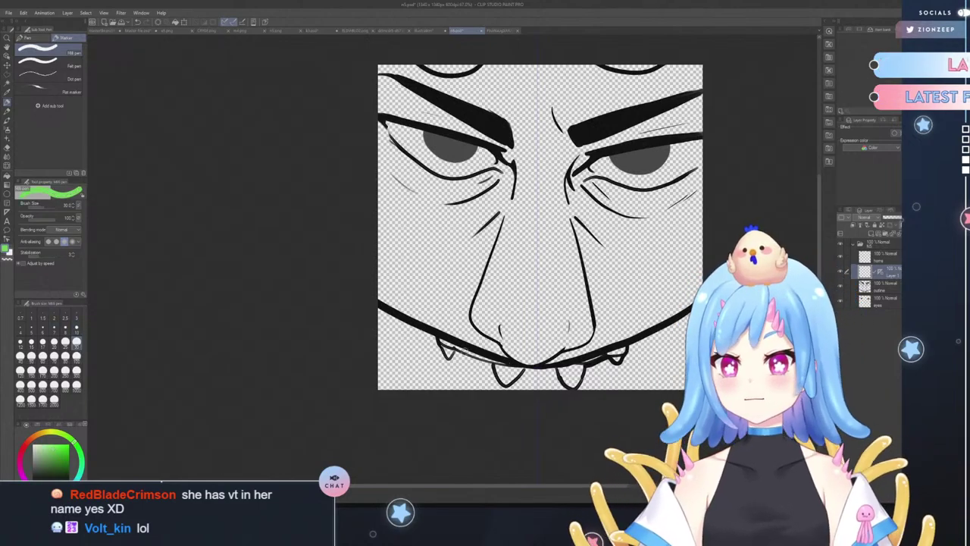
- Try sketching mirrored green mouth curves over the fangs below the nose, and undo the strokes
mouse_move(460, 348)
left_mouse_down()
mouse_move(498, 384)
mouse_move(560, 383)
mouse_move(535, 369)
left_mouse_up()
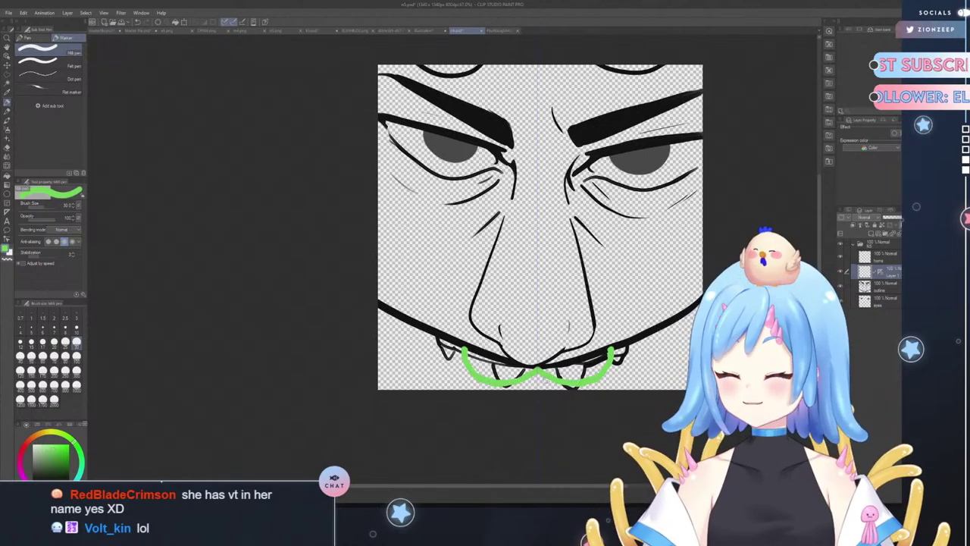
key("ctrl+z")
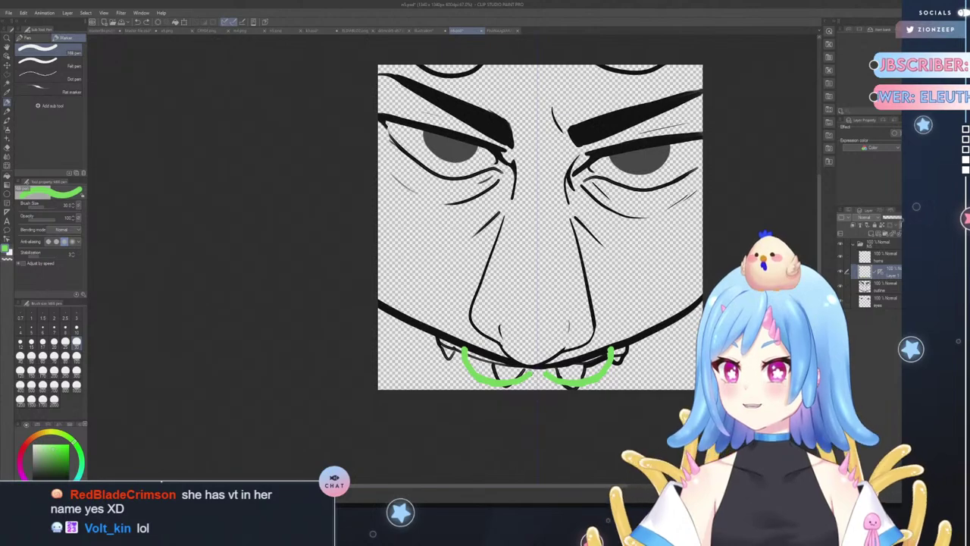
left_click_drag(529, 373, 534, 369)
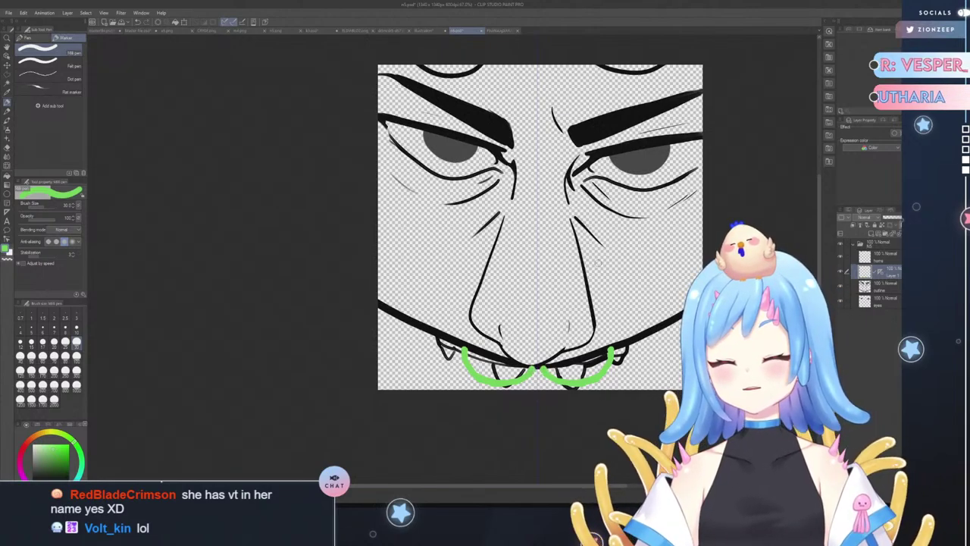
key("ctrl+z")
key("ctrl+z")
key("ctrl+z")
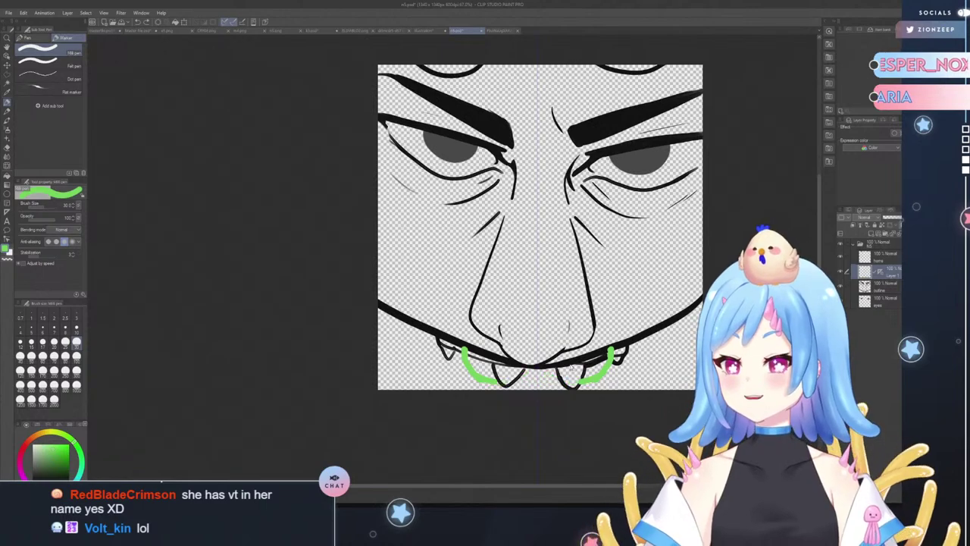
left_click_drag(583, 383, 610, 350)
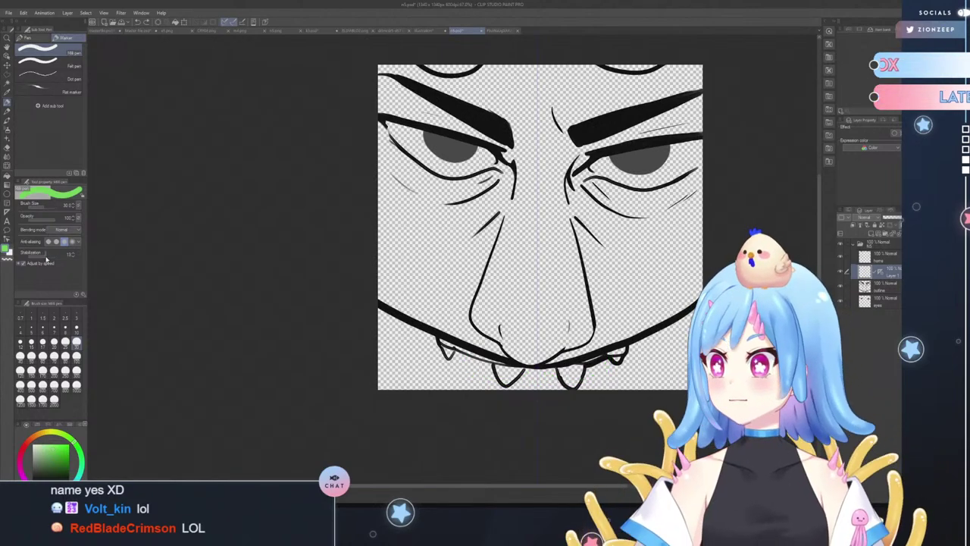
- Try the mirrored mouth curves with a thinner brush of size 10, and undo each stroke
left_click(75, 328)
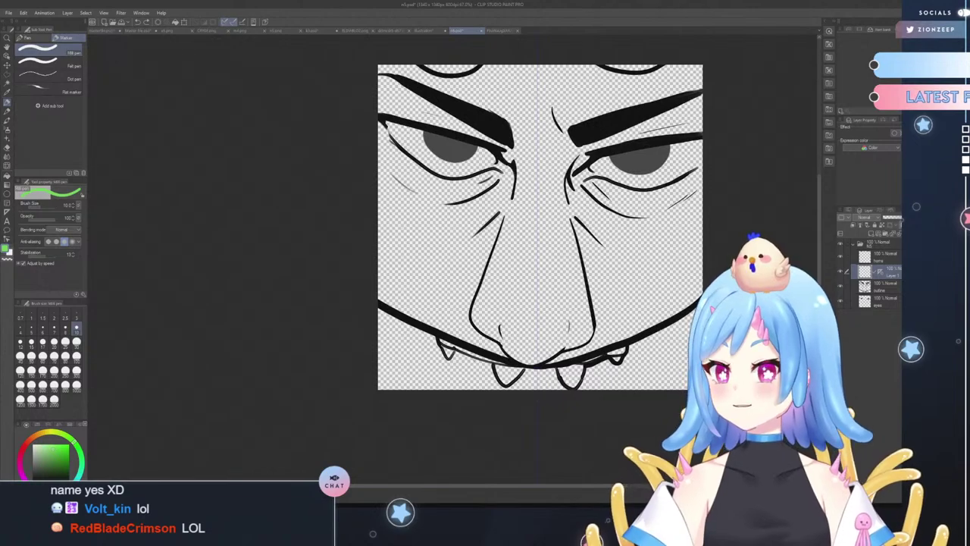
mouse_move(451, 346)
left_mouse_down()
mouse_move(477, 380)
mouse_move(517, 380)
left_mouse_up()
key("ctrl+z")
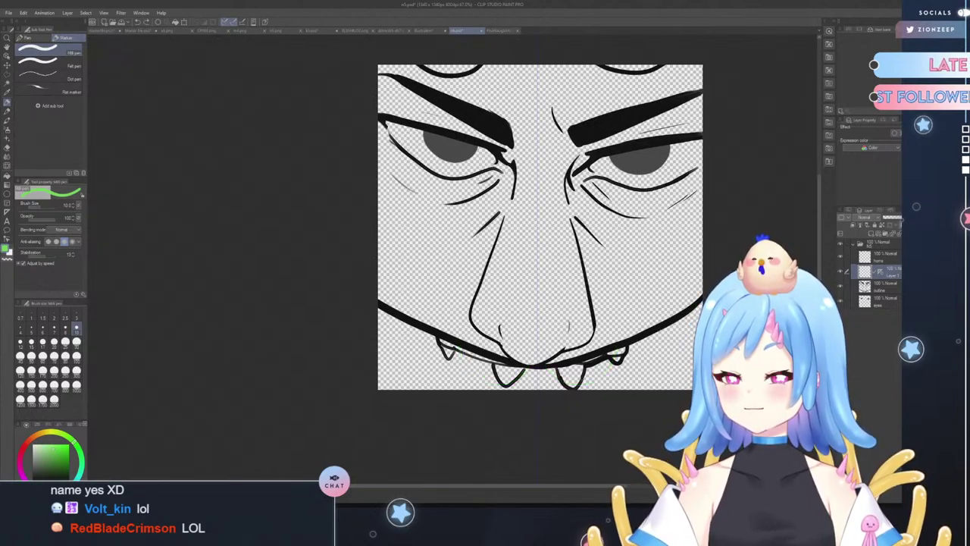
mouse_move(458, 351)
left_mouse_down()
mouse_move(477, 374)
mouse_move(513, 385)
mouse_move(535, 372)
left_mouse_up()
key("ctrl+z")
- Draw mirrored green mouth curves under the nose at brush size 30, meeting at the centre line, and select the outline layer
left_click(76, 342)
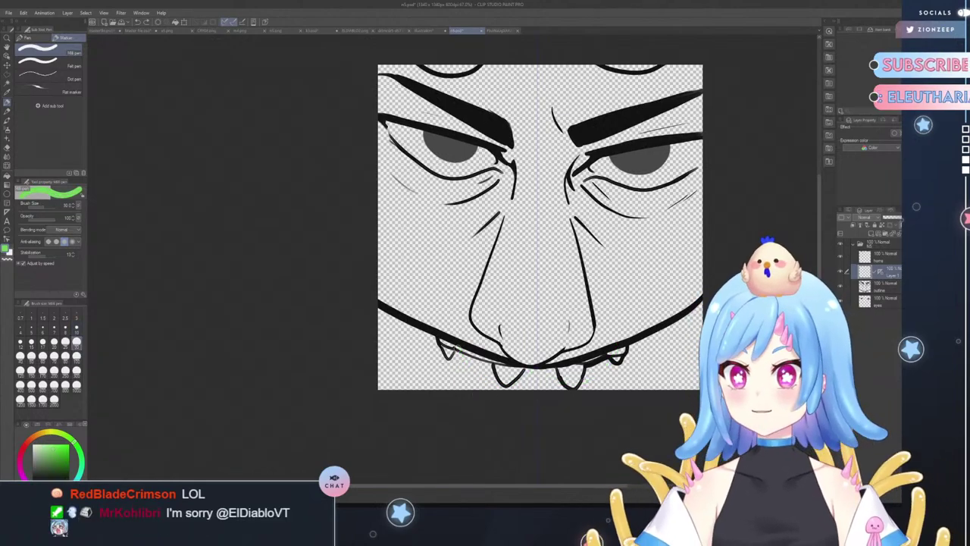
mouse_move(458, 346)
left_mouse_down()
mouse_move(477, 379)
mouse_move(520, 386)
mouse_move(535, 368)
left_mouse_up()
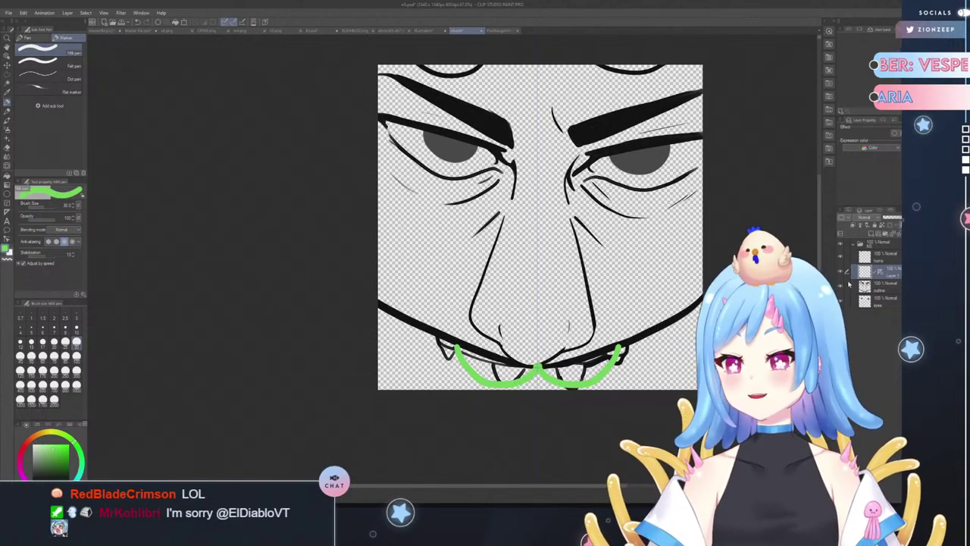
left_click(876, 288)
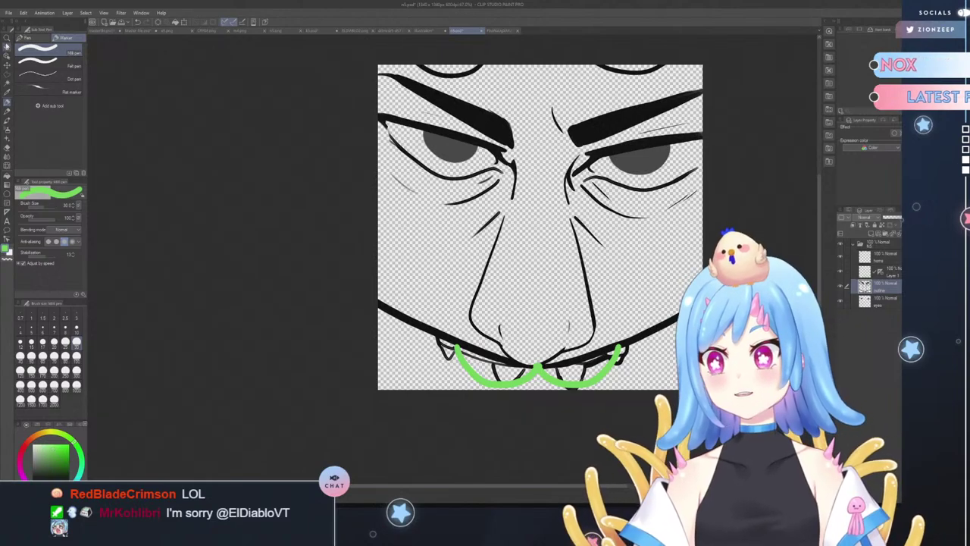
- Erase the part of the green mouth curves on Layer 1 that overlaps the black line at the centre
left_click(7, 47)
left_click_drag(572, 382, 629, 383)
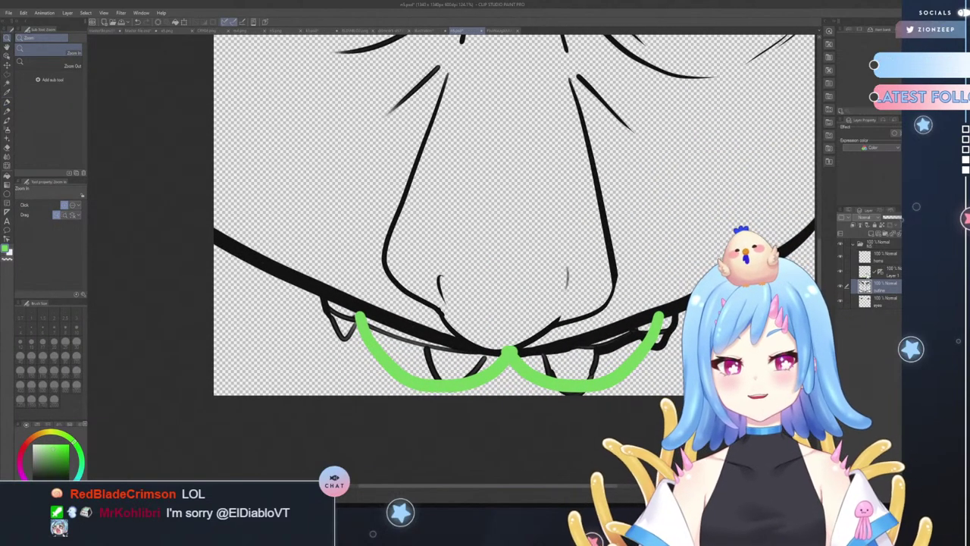
left_click(867, 274)
key("alt+bracketright")
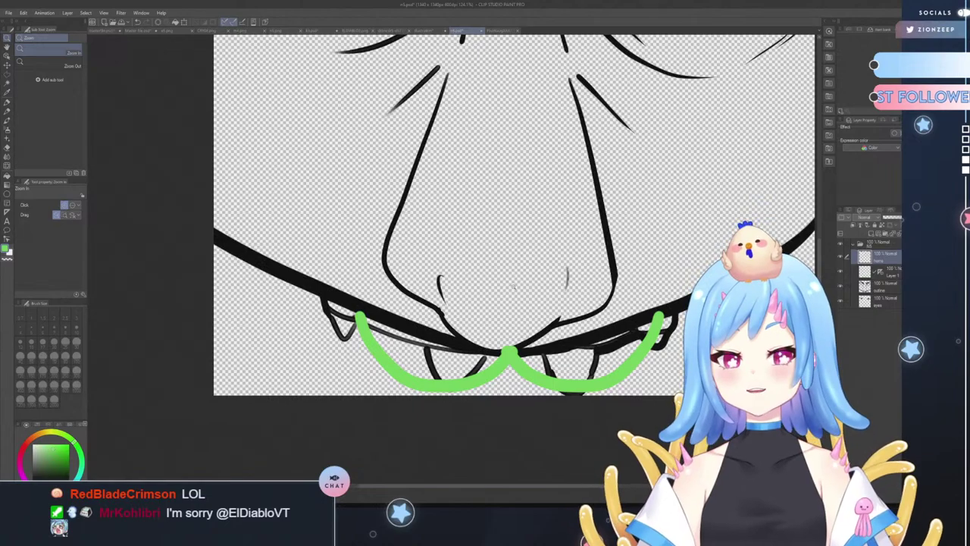
left_click(872, 270)
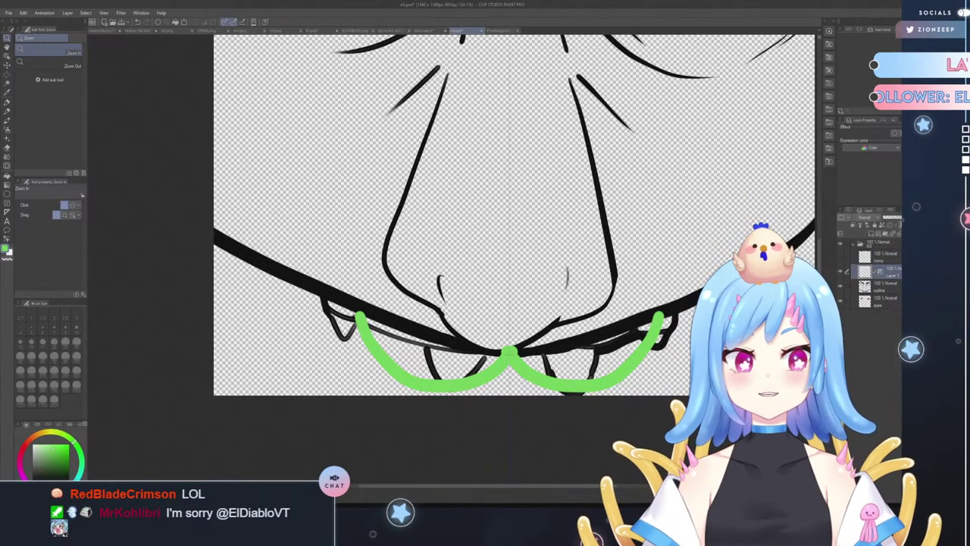
left_click(5, 150)
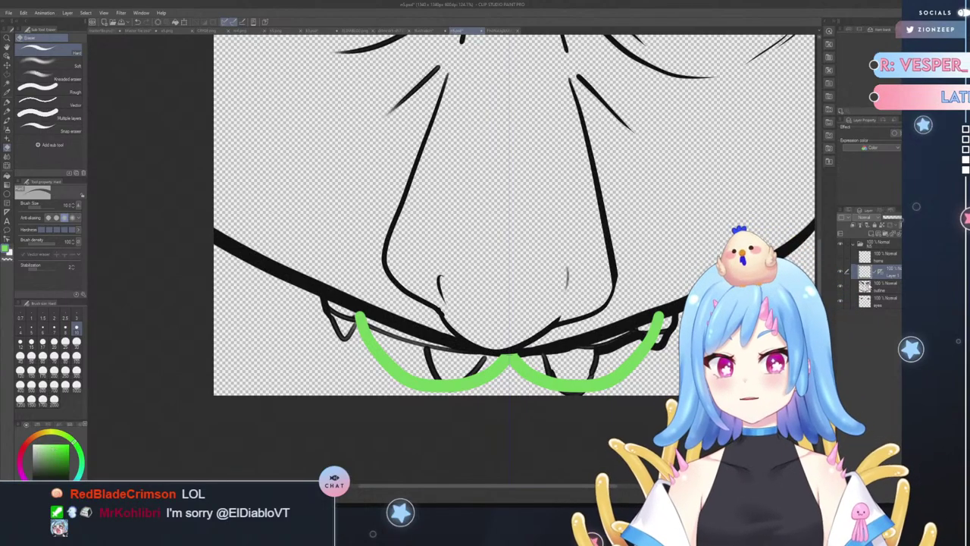
- Erase the fang lines enclosed by the left green curve on the outline layer, using an eraser of about size 47
left_click(869, 287)
left_click(77, 358)
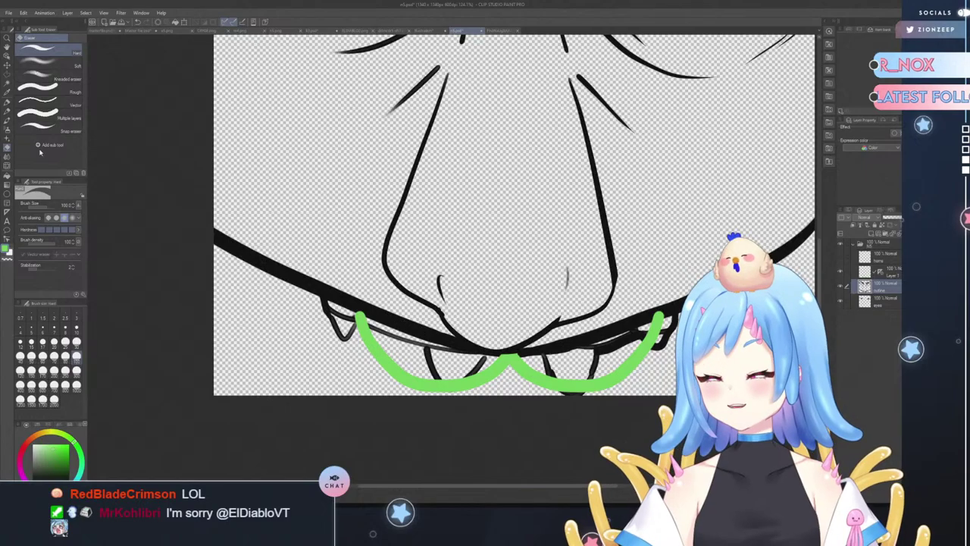
left_click(7, 38)
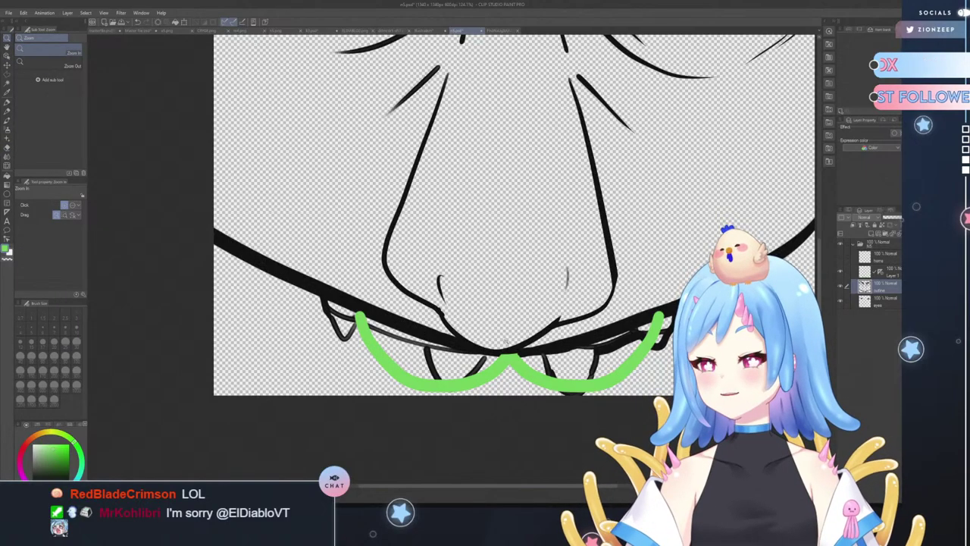
left_click(506, 341)
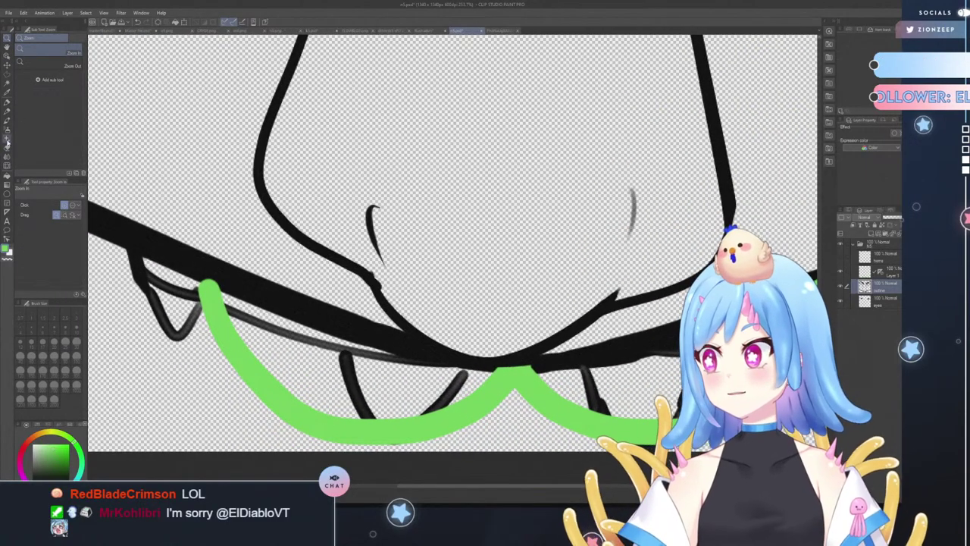
left_click(7, 132)
left_click_drag(48, 207, 44, 207)
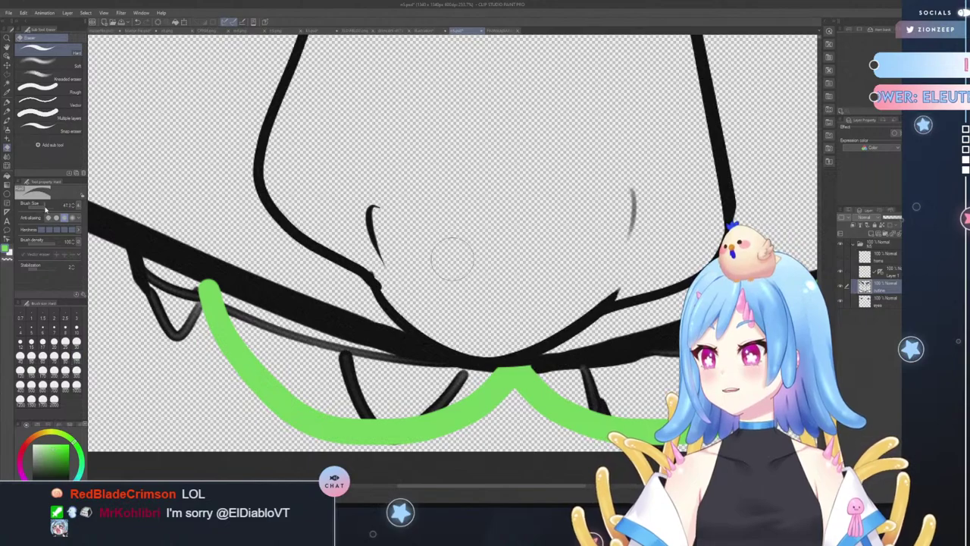
mouse_move(241, 322)
left_mouse_down()
mouse_move(438, 382)
mouse_move(356, 388)
mouse_move(399, 393)
mouse_move(369, 418)
mouse_move(382, 413)
mouse_move(405, 429)
mouse_move(422, 422)
mouse_move(423, 408)
mouse_move(462, 379)
left_mouse_up()
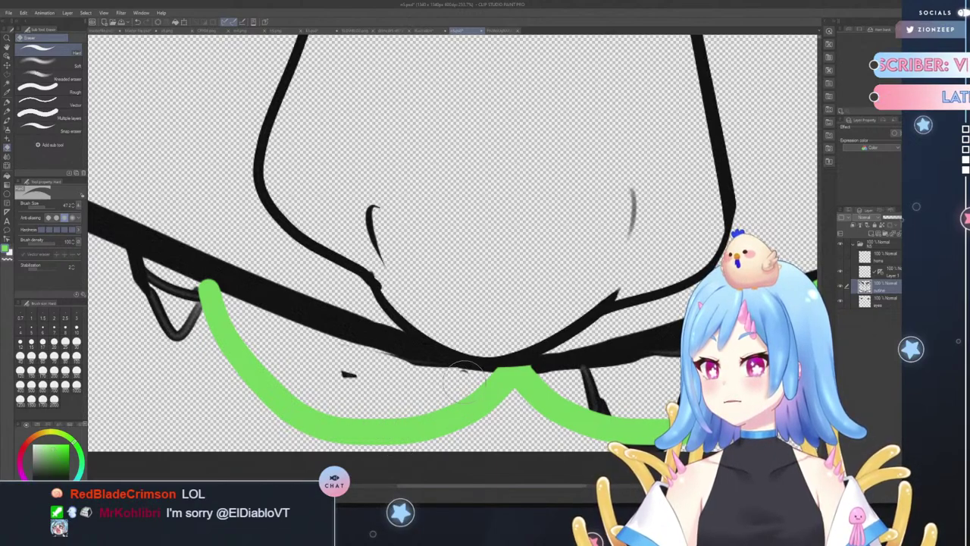
left_click(463, 383)
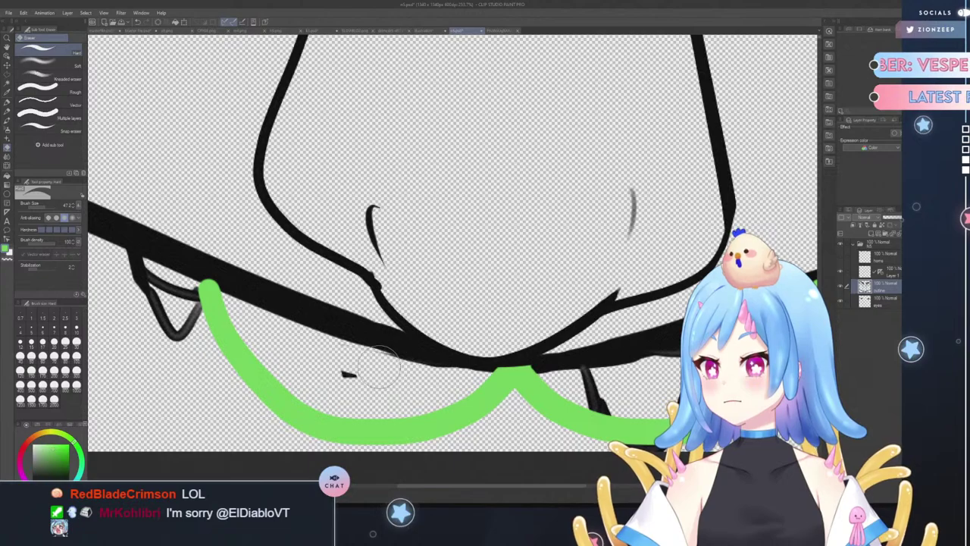
mouse_move(415, 373)
left_mouse_down()
mouse_move(388, 366)
mouse_move(465, 385)
mouse_move(392, 385)
left_mouse_up()
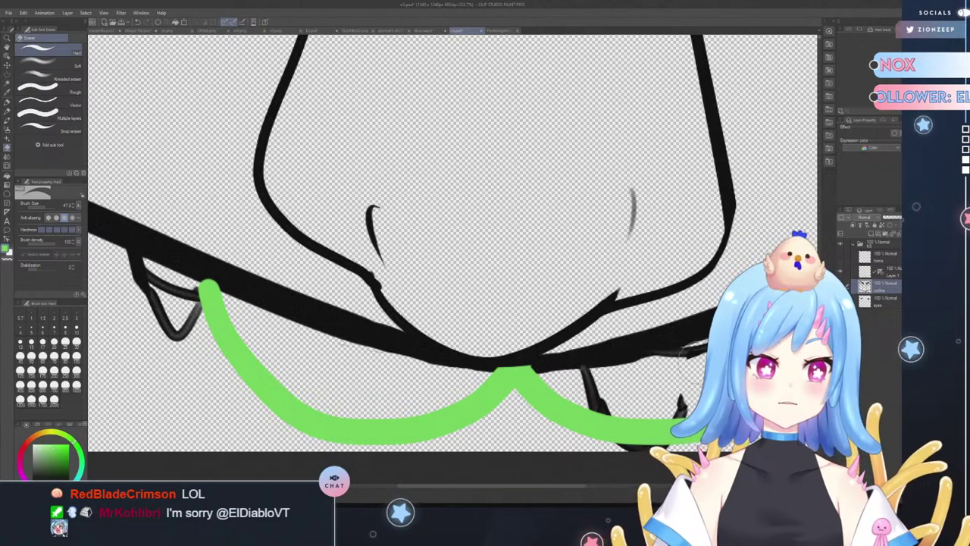
- Select the area inside the right green curve with a polyline selection, erase its fang lines from the outline layer, and deselect
left_click(6, 84)
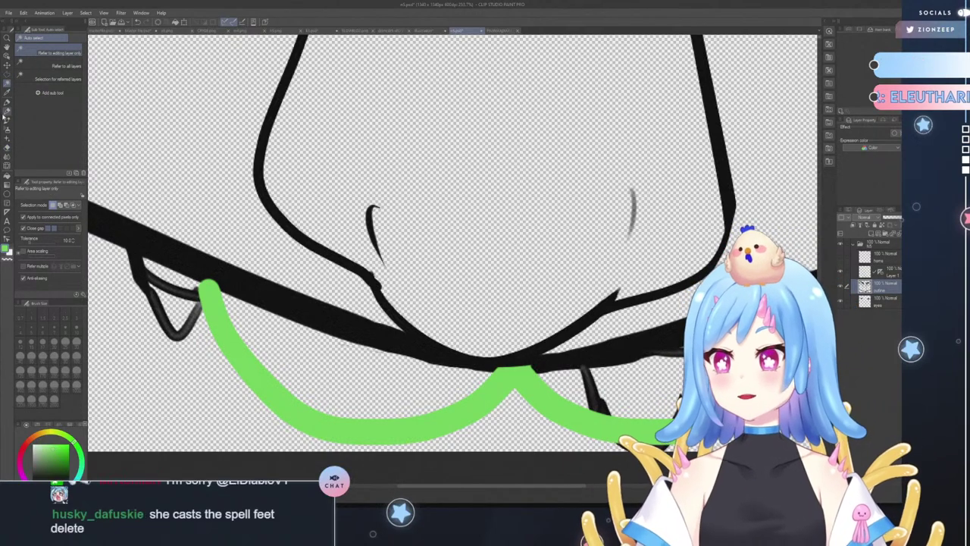
left_click(6, 75)
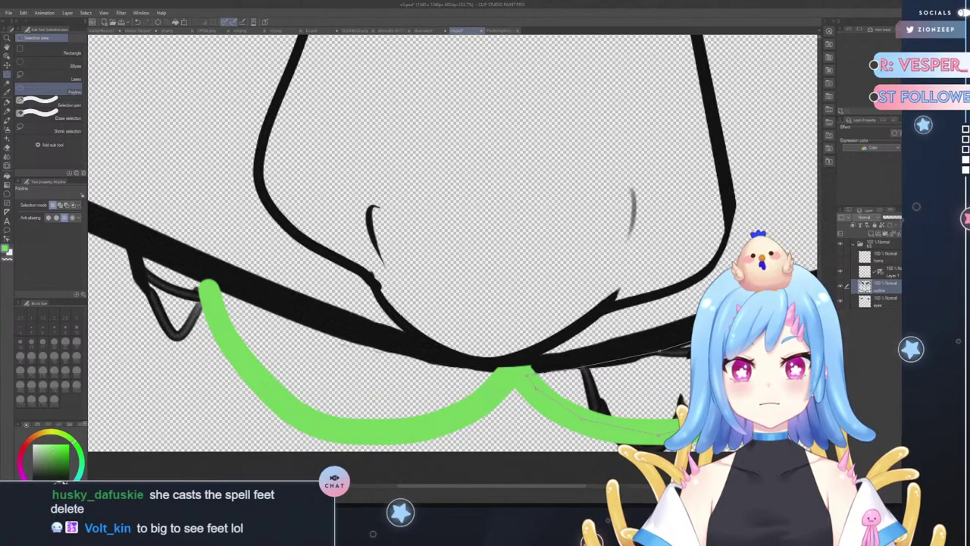
left_click(528, 375)
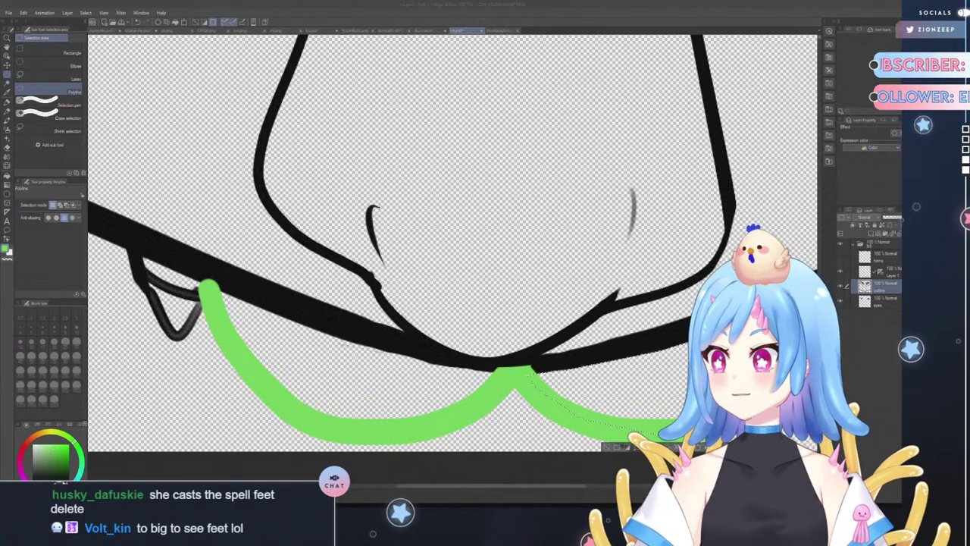
key("p")
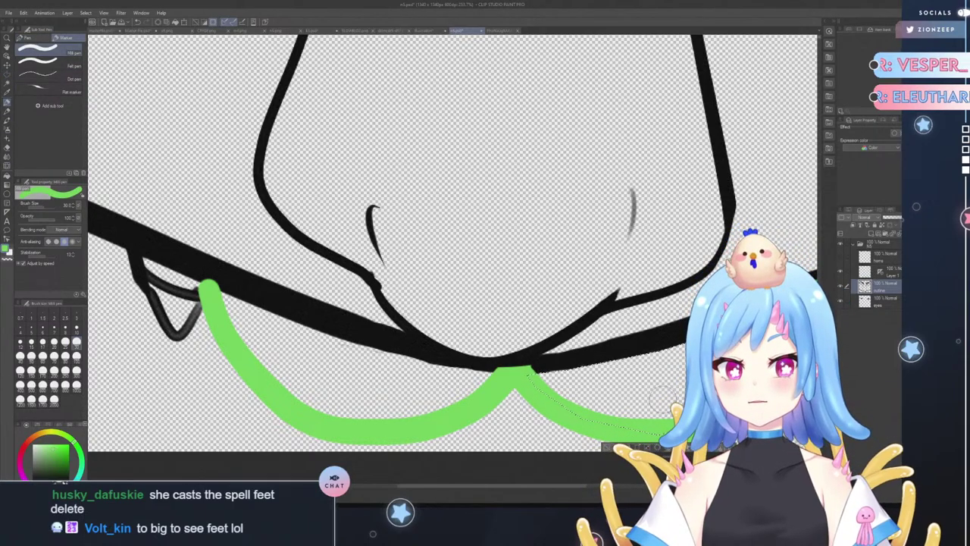
left_click(610, 445)
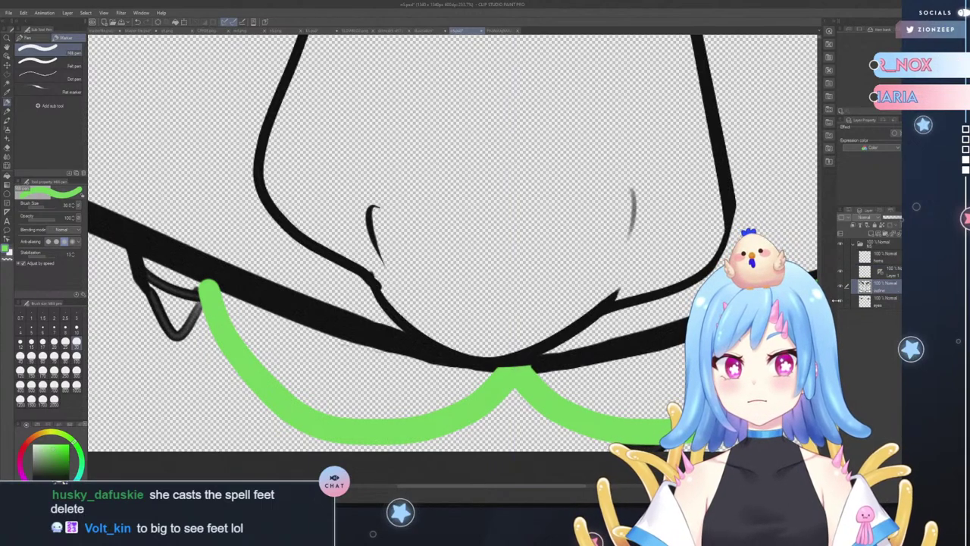
- Extend the outer ends of the mirrored green curves up over the black line on Layer 1 with the pen at about size 24
left_click(7, 148)
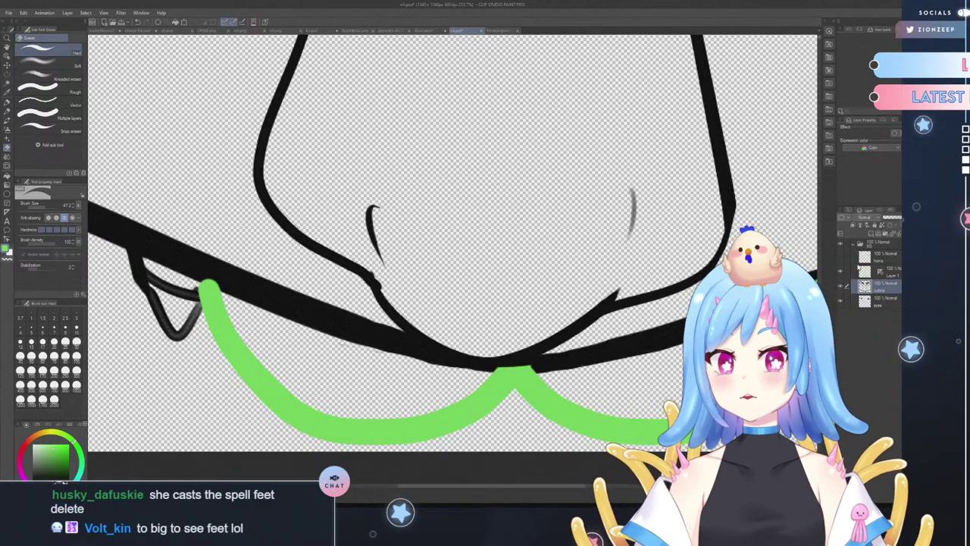
left_click(864, 275)
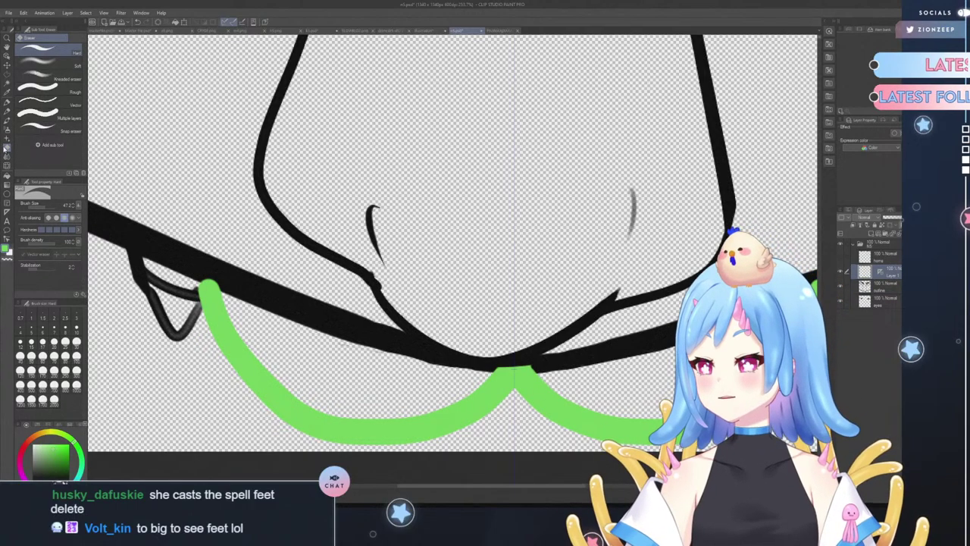
key("p")
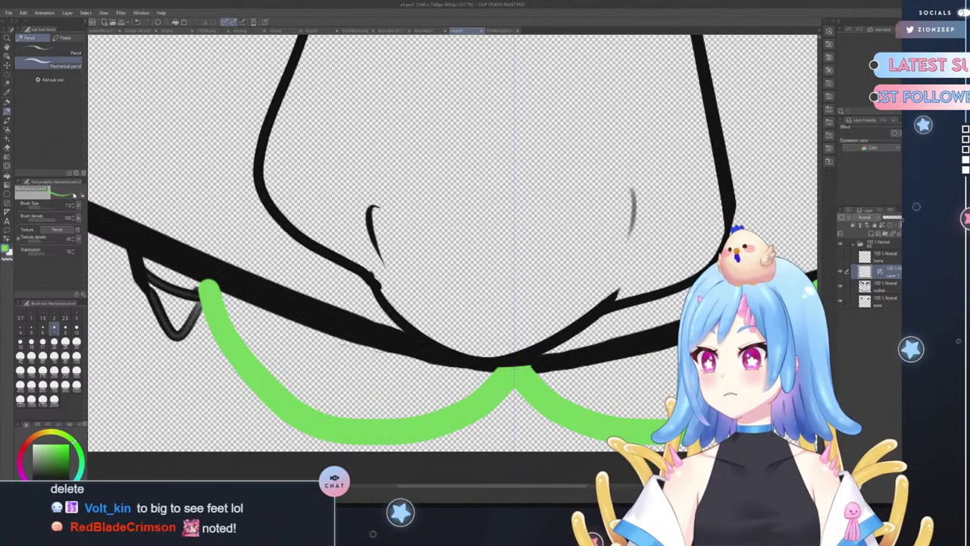
left_click(7, 102)
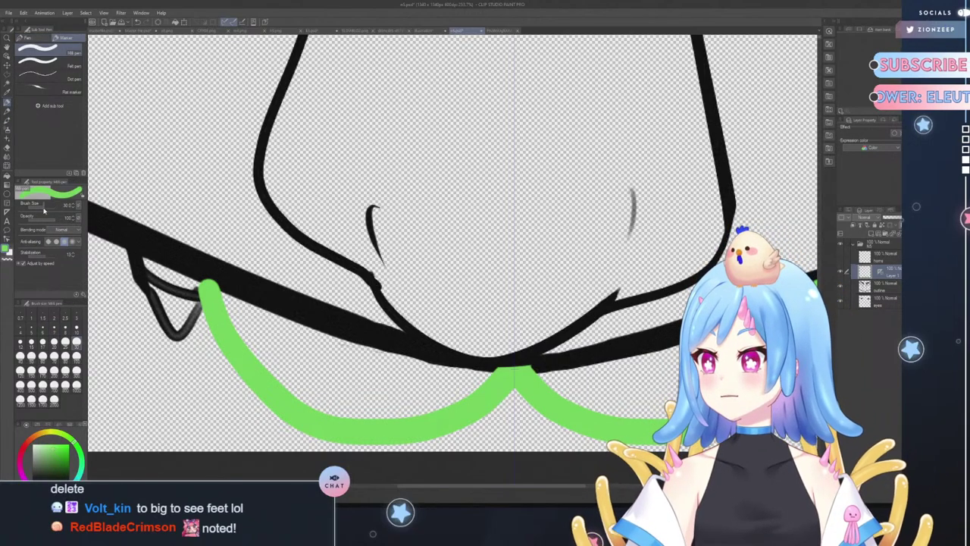
left_click_drag(43, 210, 42, 208)
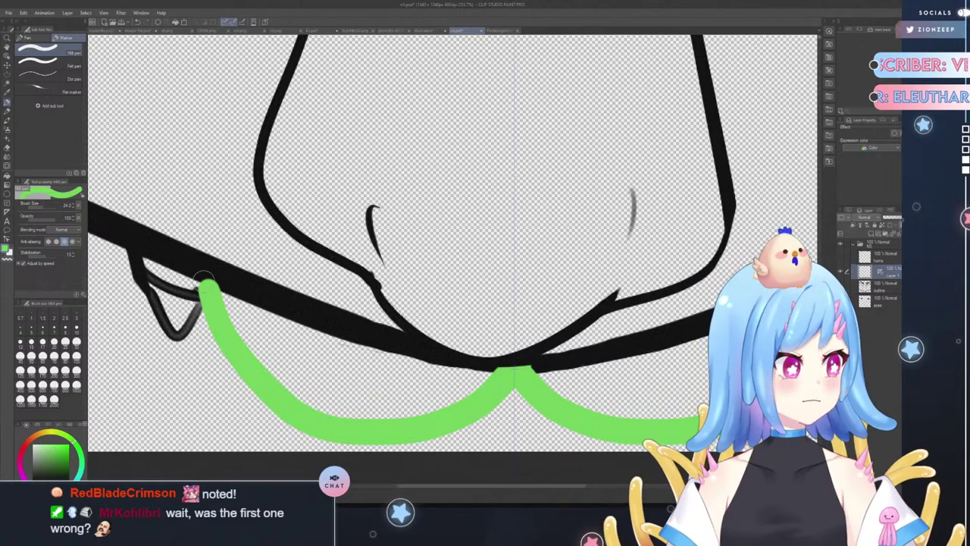
left_click_drag(208, 291, 200, 271)
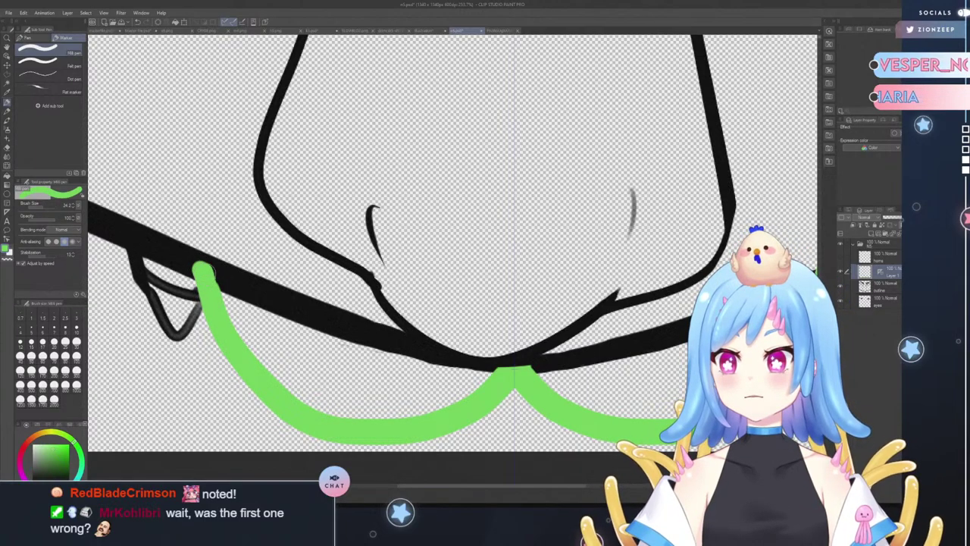
- Erase the rounded outer tip of the right green curve so it ends within the black line
left_click(8, 38)
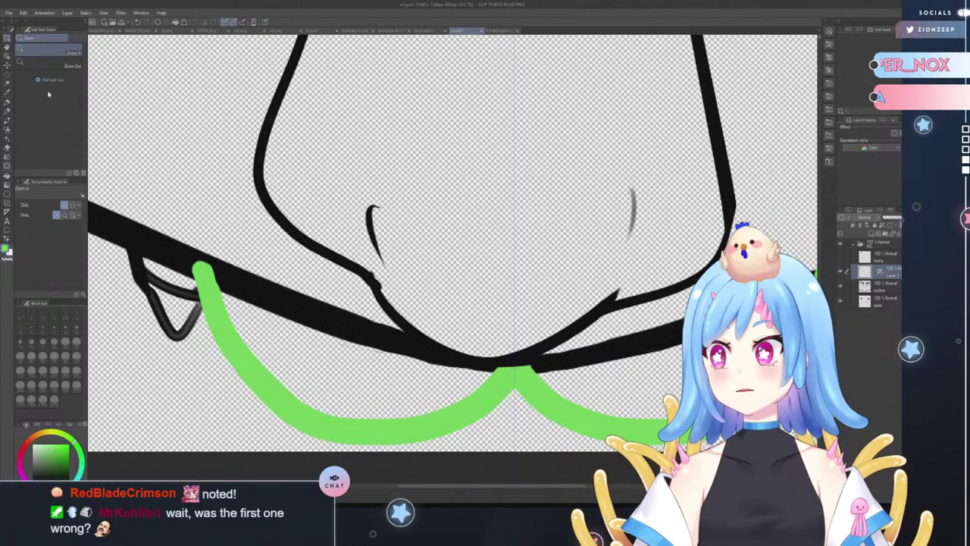
left_click_drag(471, 306, 458, 307)
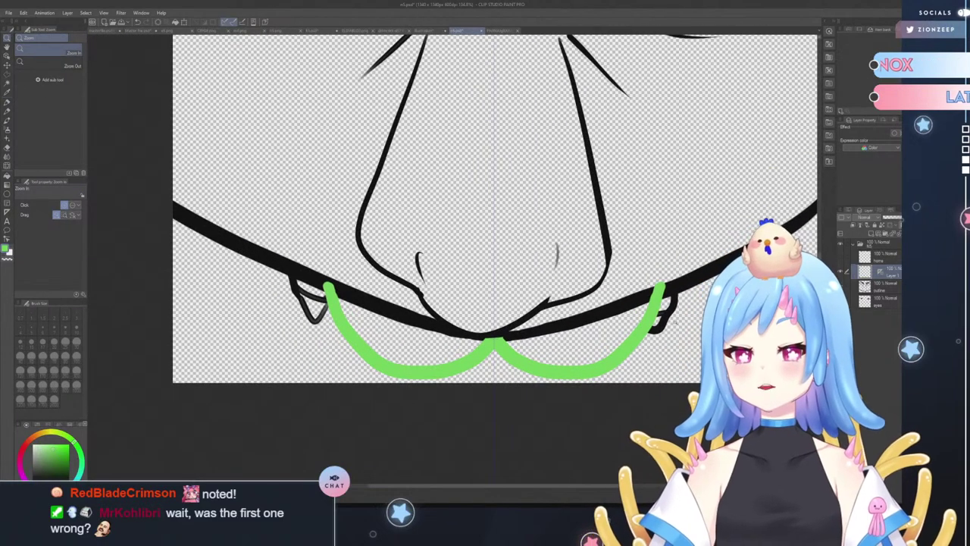
left_click_drag(706, 307, 757, 304)
left_click(7, 147)
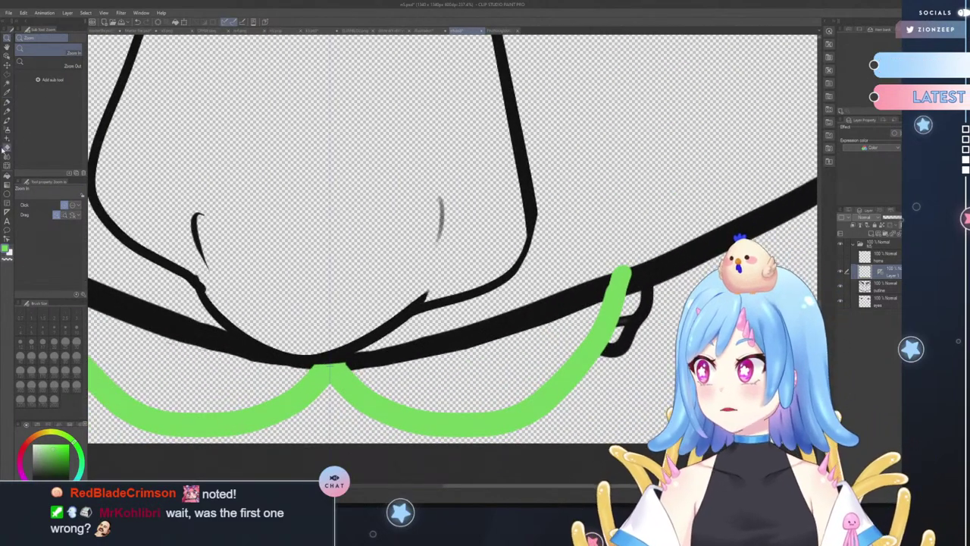
left_click_drag(593, 275, 614, 265)
left_click(6, 38)
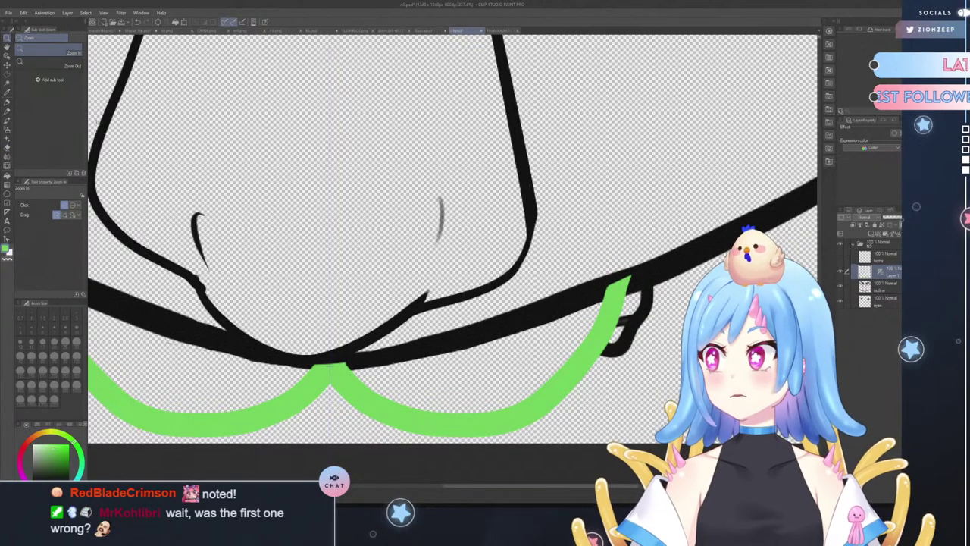
- Consult the character reference sheet and draw thin mirrored green lines beneath the black line, inside the mouth curves, at brush size 10
left_click_drag(309, 343, 106, 322)
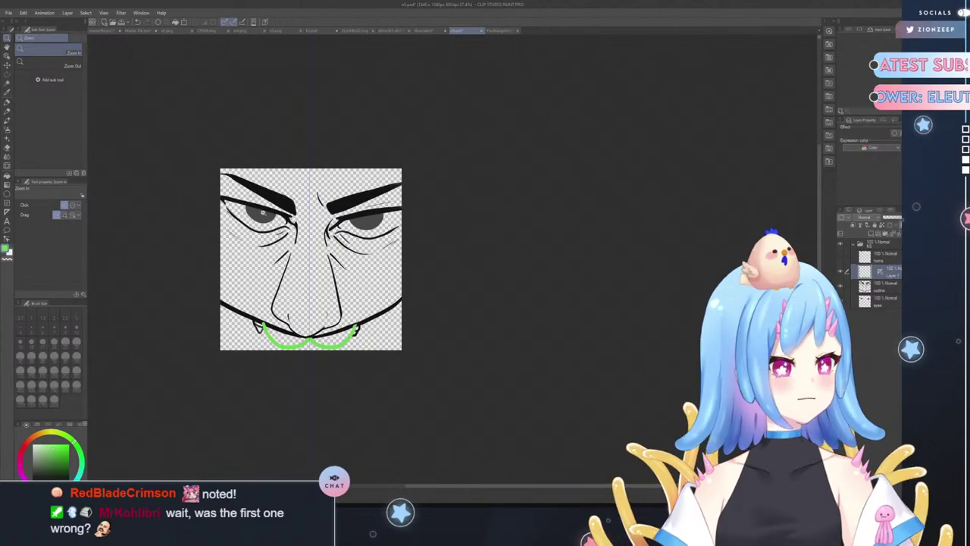
left_click(426, 32)
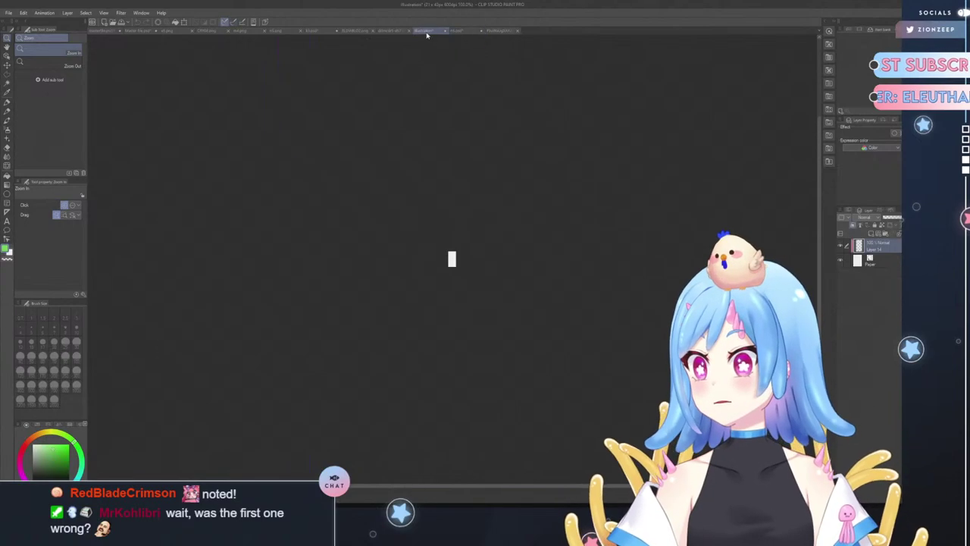
left_click(493, 32)
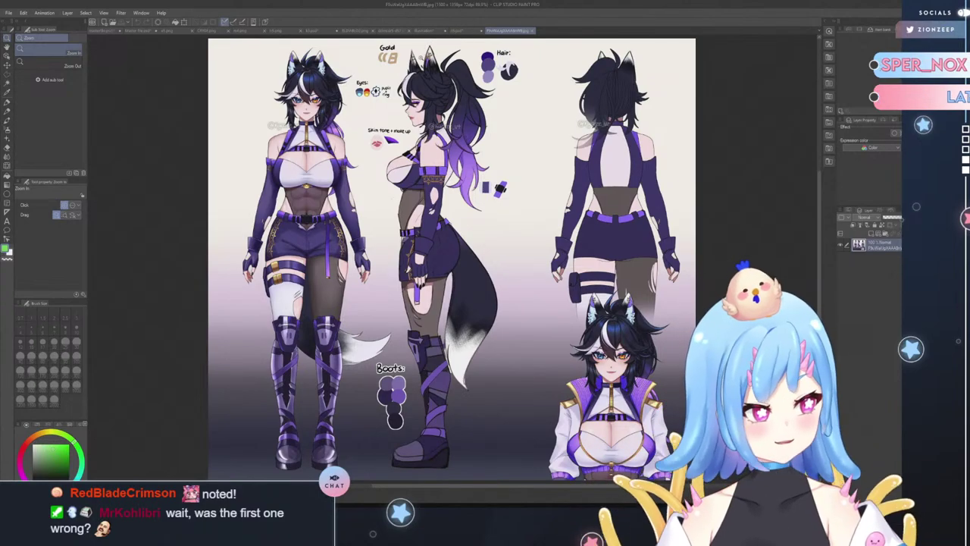
left_click(461, 31)
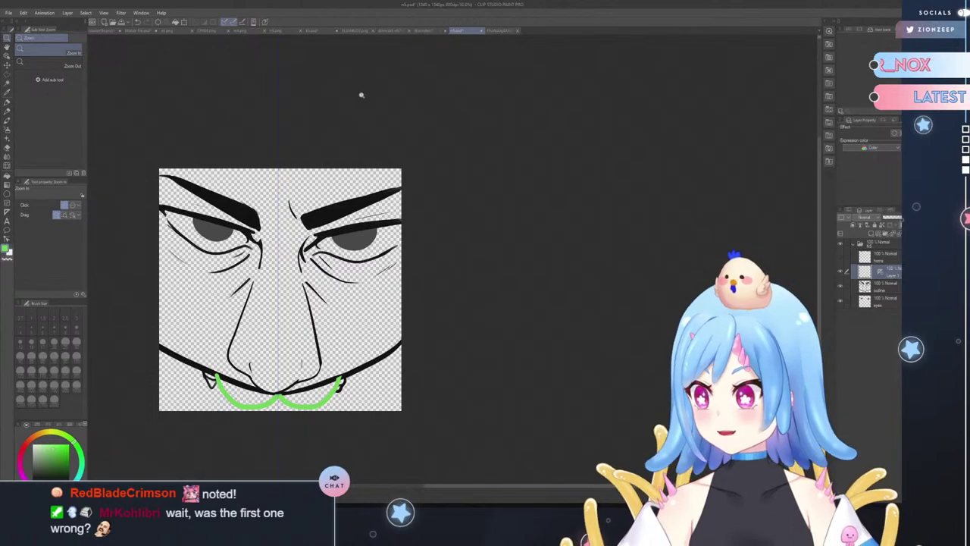
left_click_drag(248, 410, 251, 371)
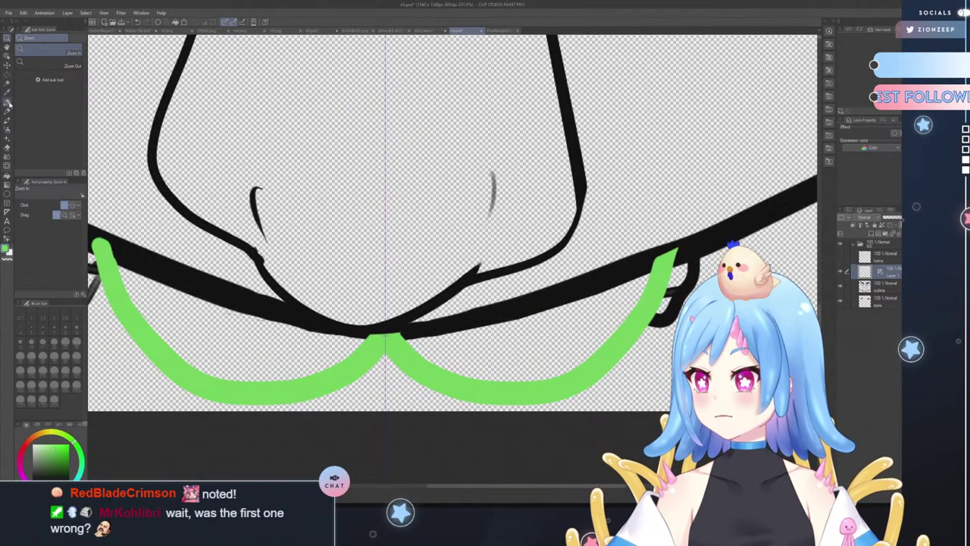
left_click(9, 106)
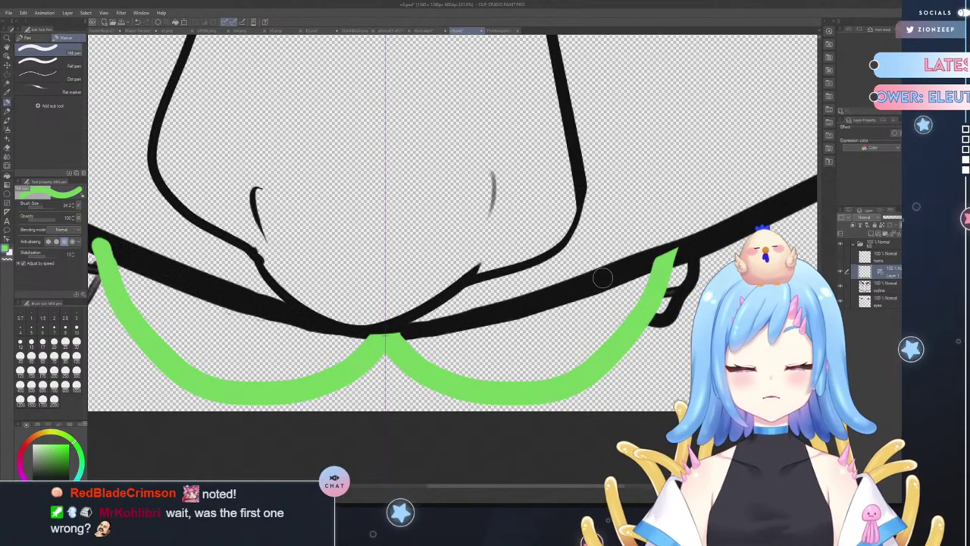
left_click(76, 327)
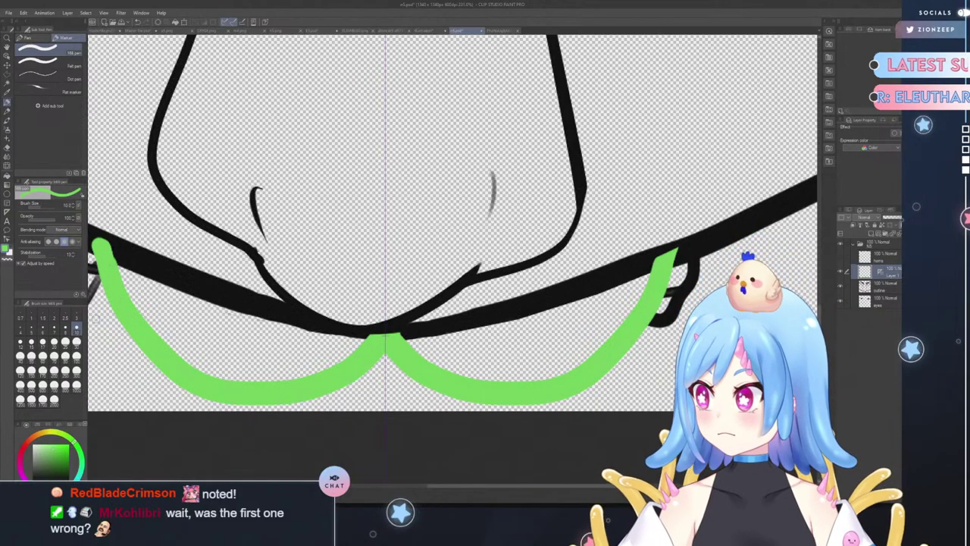
left_click_drag(123, 279, 234, 324)
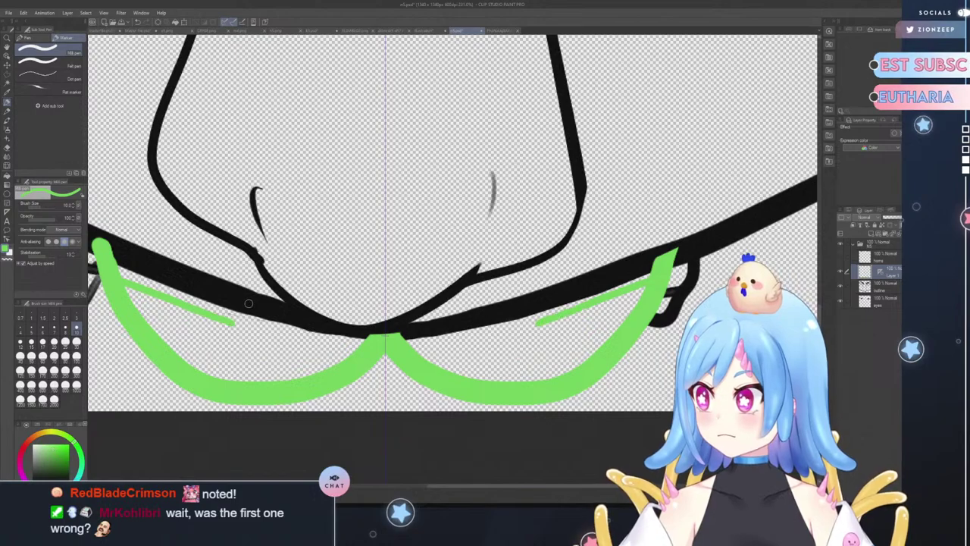
key("ctrl+z")
left_click_drag(127, 280, 350, 350)
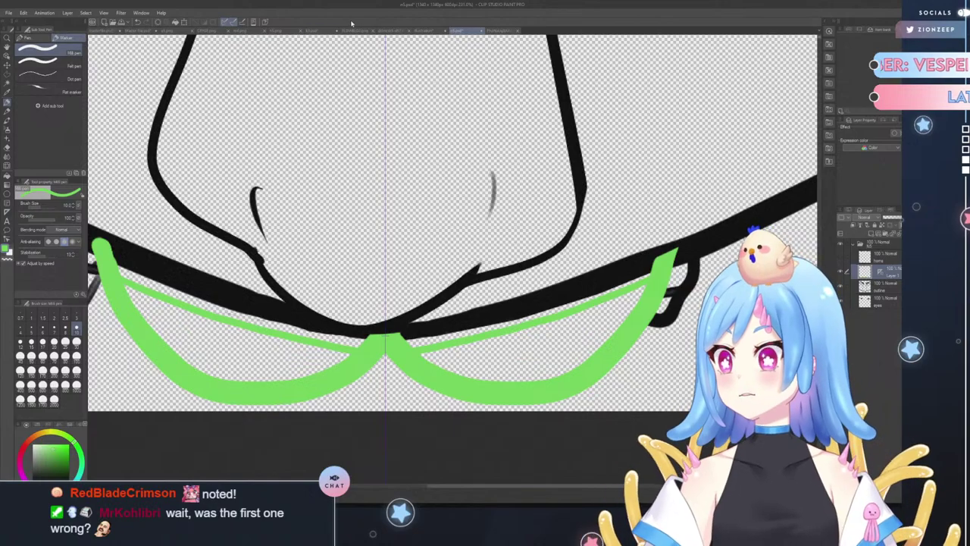
left_click(493, 31)
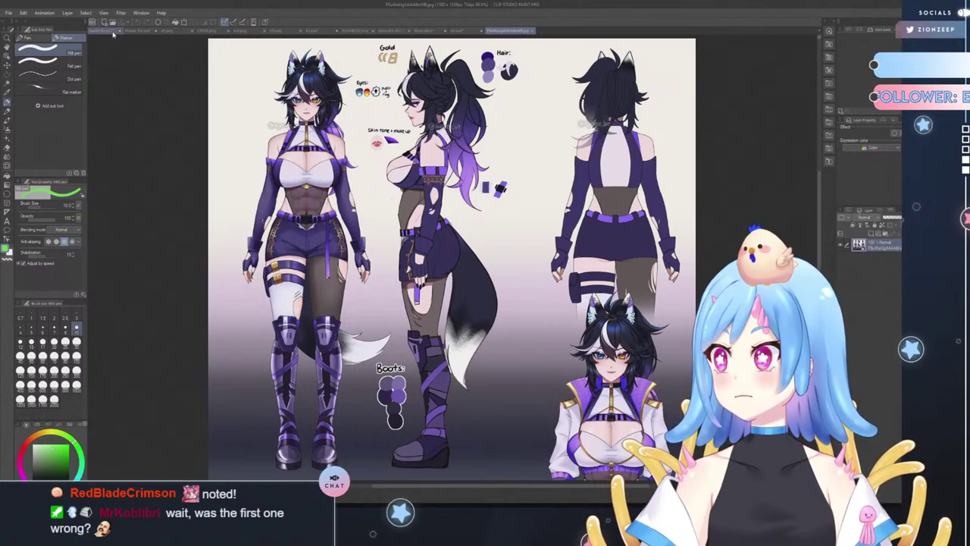
left_click(432, 31)
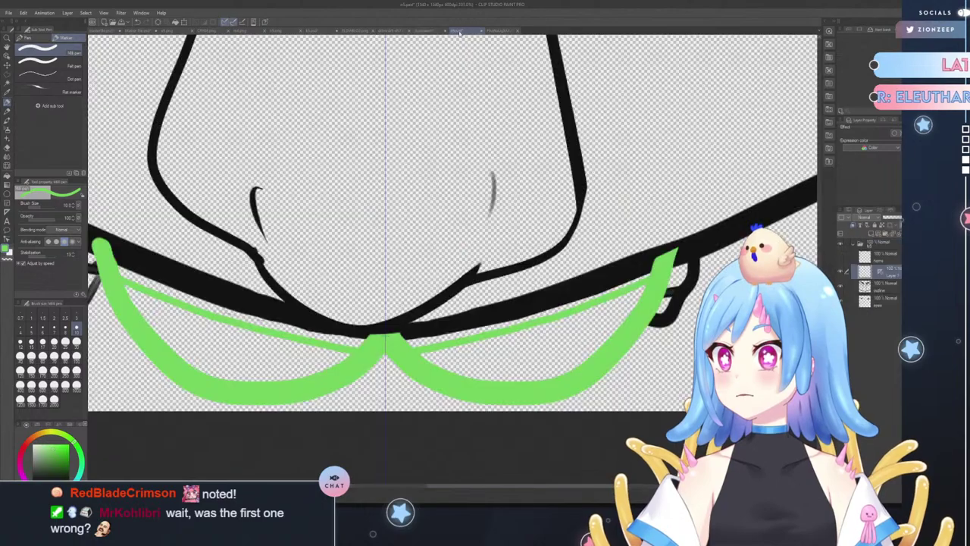
left_click_drag(127, 286, 161, 330)
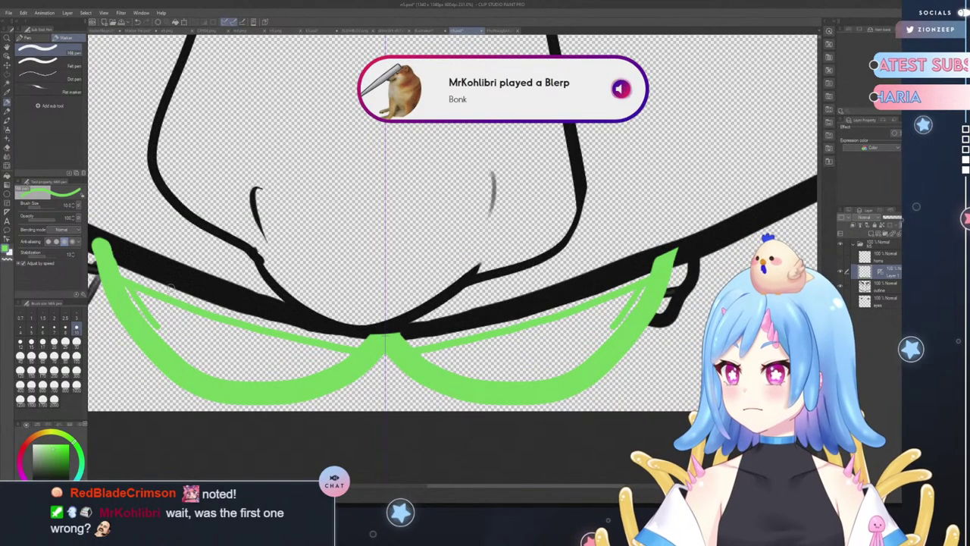
key("ctrl+z")
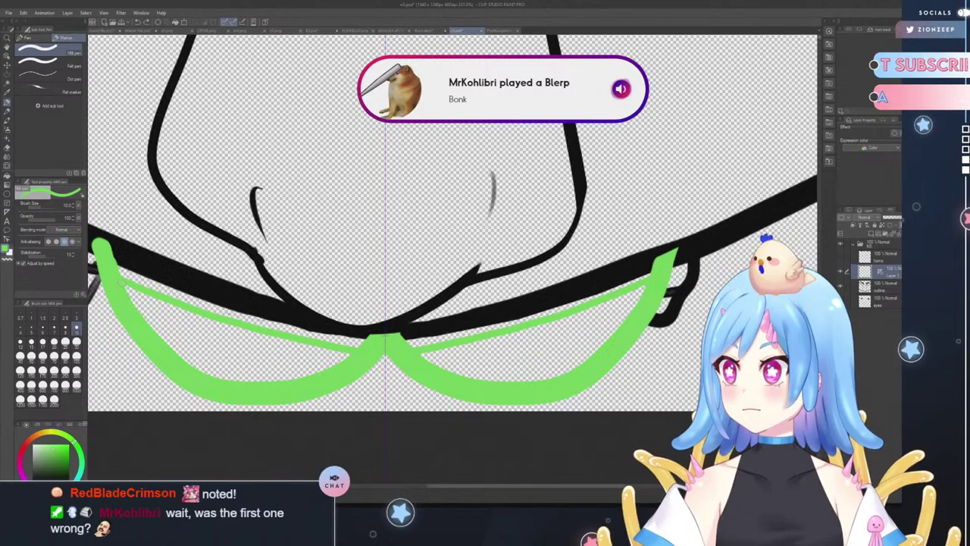
mouse_move(126, 286)
left_mouse_down()
mouse_move(181, 341)
mouse_move(276, 360)
left_mouse_up()
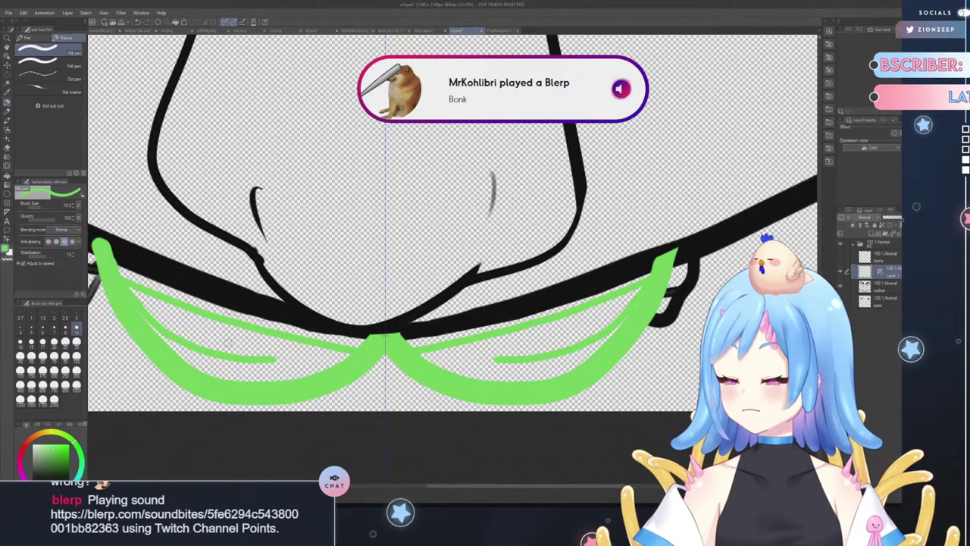
key("ctrl+z")
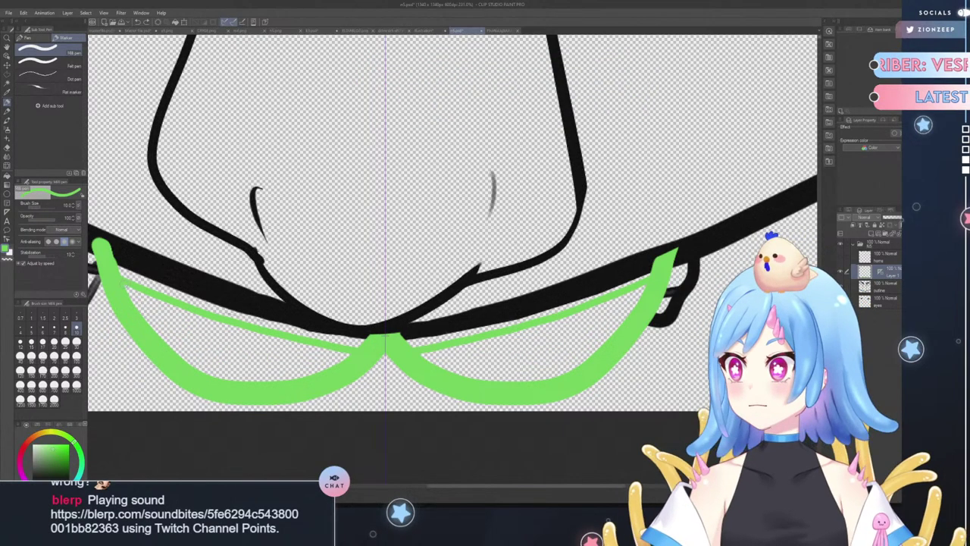
mouse_move(124, 287)
left_mouse_down()
mouse_move(193, 343)
mouse_move(261, 358)
mouse_move(348, 356)
left_mouse_up()
key("ctrl+z")
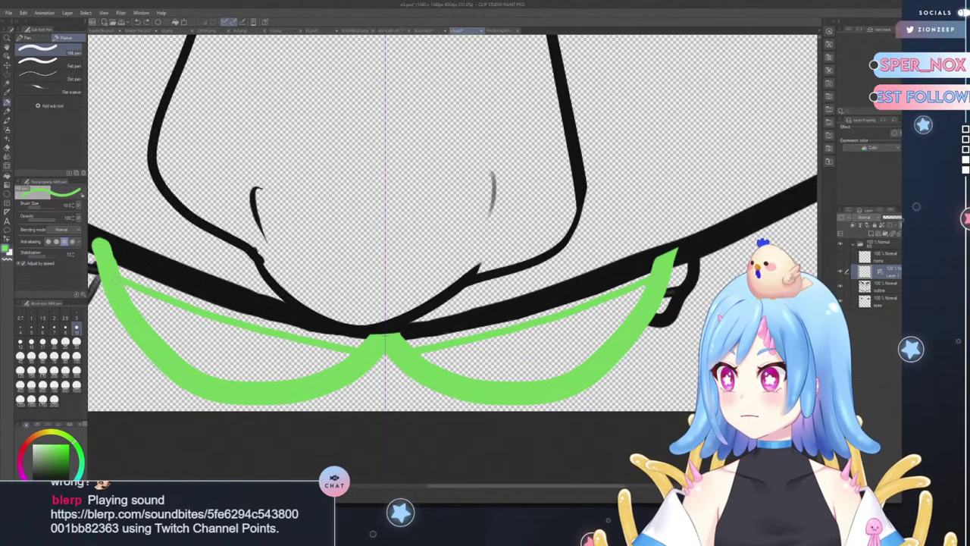
mouse_move(124, 288)
left_mouse_down()
mouse_move(192, 346)
mouse_move(239, 361)
mouse_move(349, 356)
left_mouse_up()
key("ctrl+z")
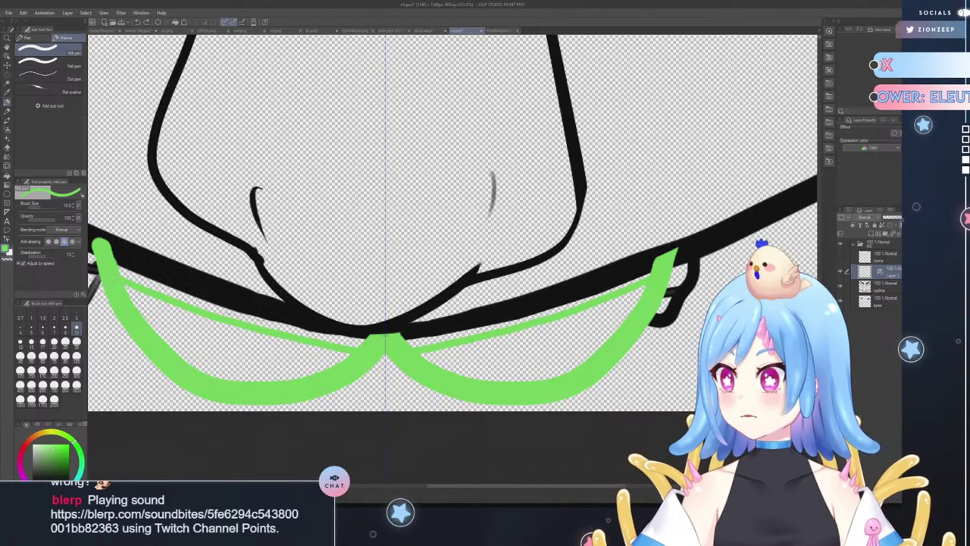
mouse_move(126, 286)
left_mouse_down()
mouse_move(185, 339)
mouse_move(220, 352)
mouse_move(263, 359)
mouse_move(350, 355)
left_mouse_up()
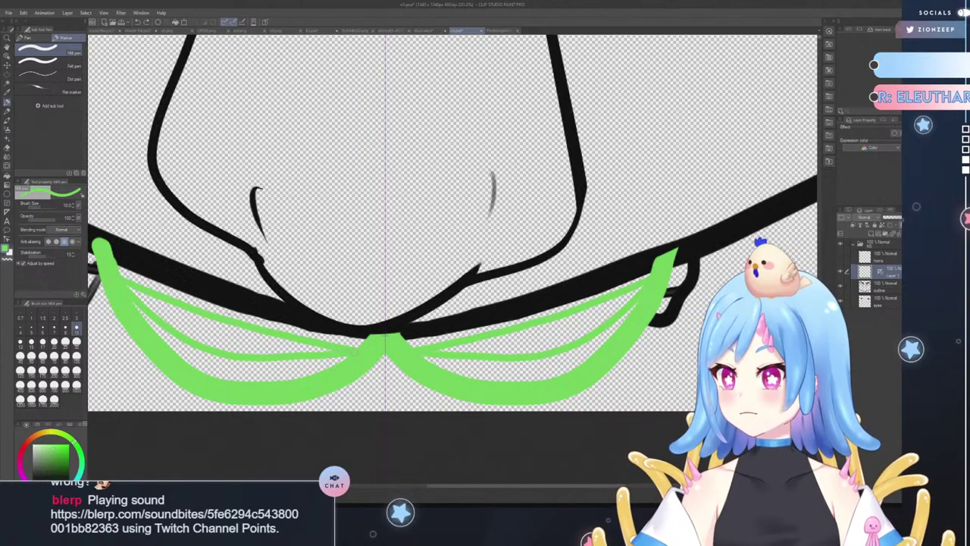
key("ctrl+z")
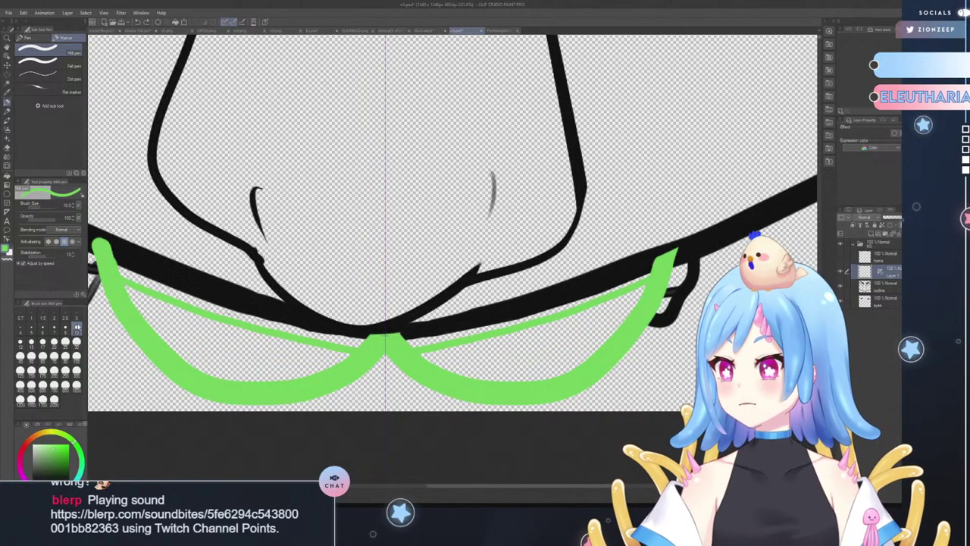
- Raise the pen's stabilization and draw mirrored thin green inner curves across the mouth, just above the thick lower curves
left_click(49, 255)
mouse_move(124, 286)
left_mouse_down()
mouse_move(159, 324)
mouse_move(243, 364)
mouse_move(346, 353)
left_mouse_up()
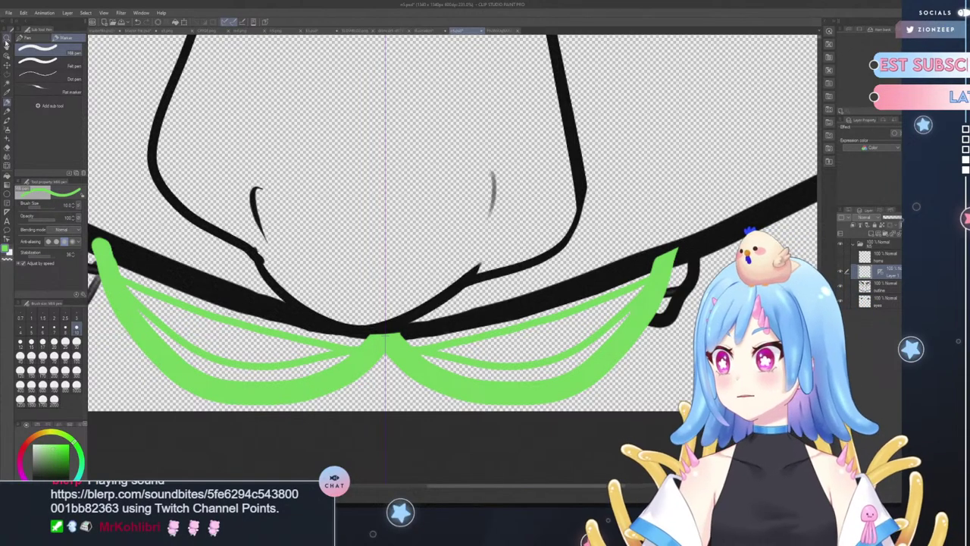
- Add a new layer clipped to Layer 1, fill a rectangular selection around the green mouth lines with black, and deselect
left_click(7, 37)
mouse_move(202, 183)
left_mouse_down()
mouse_move(153, 216)
mouse_move(130, 200)
left_mouse_up()
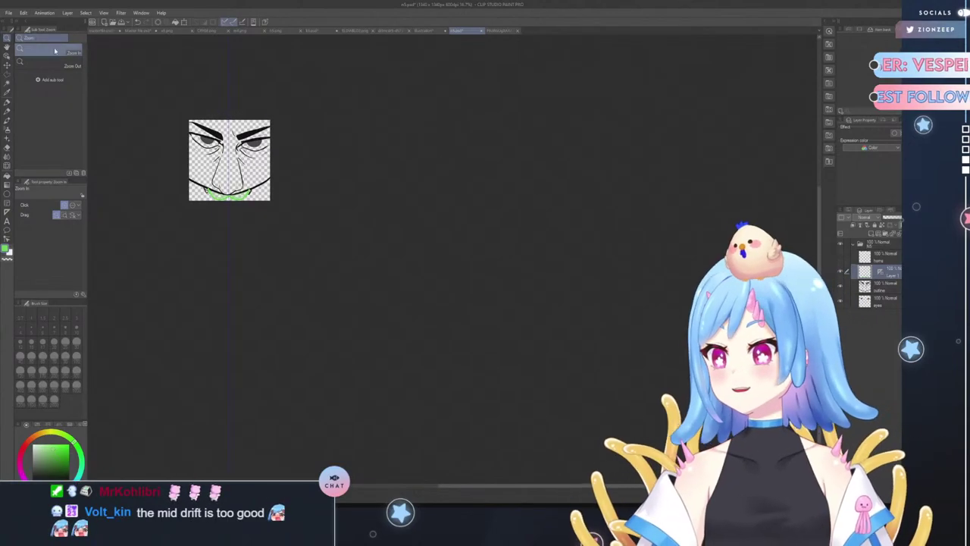
left_click(238, 173)
left_click(256, 173)
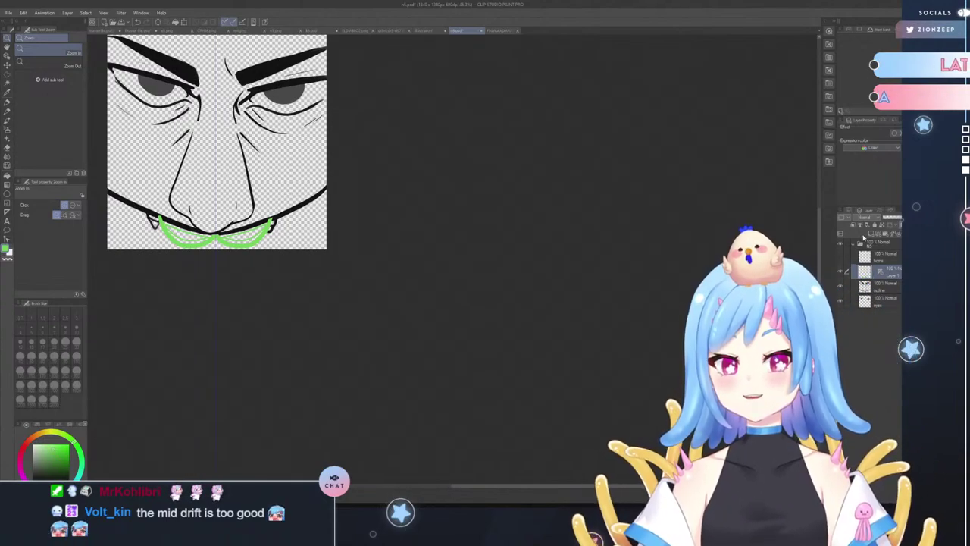
left_click(853, 225)
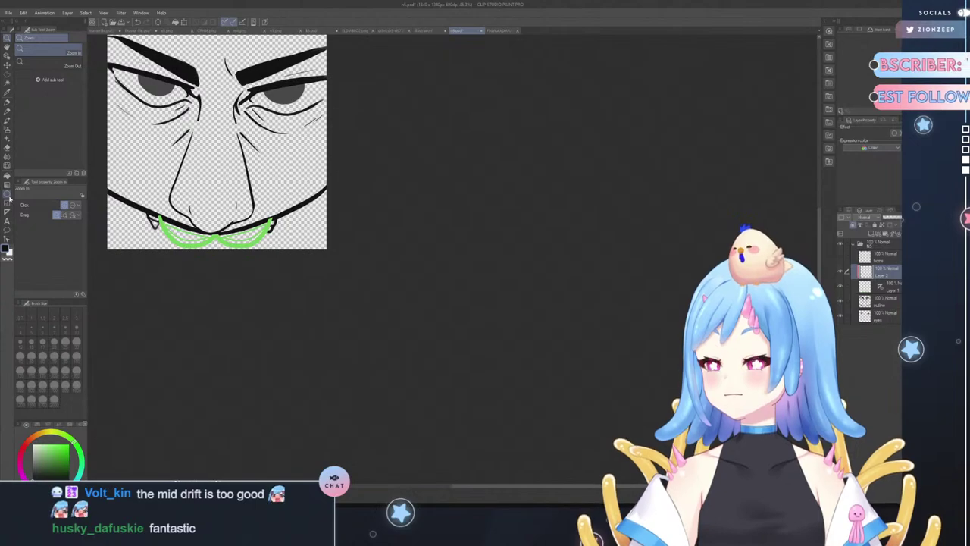
left_click(7, 76)
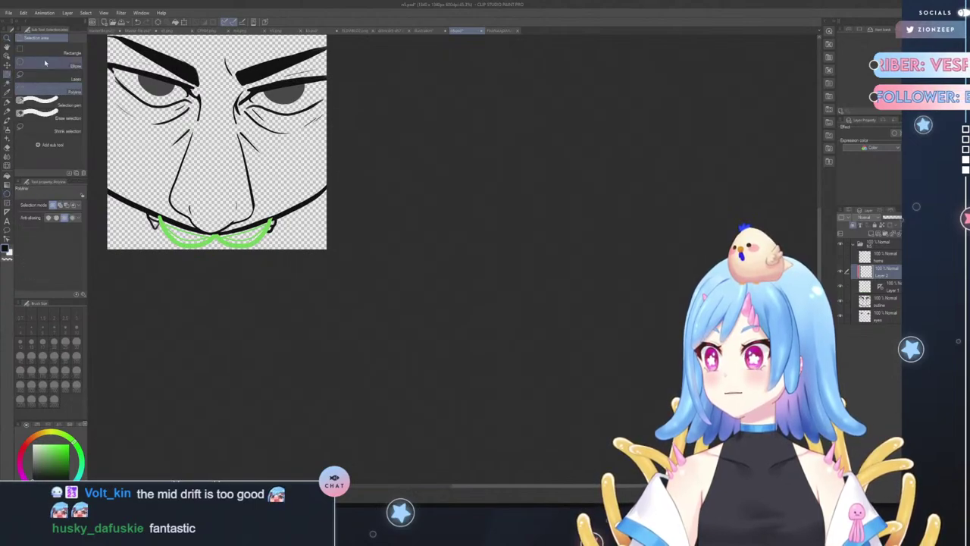
left_click(45, 52)
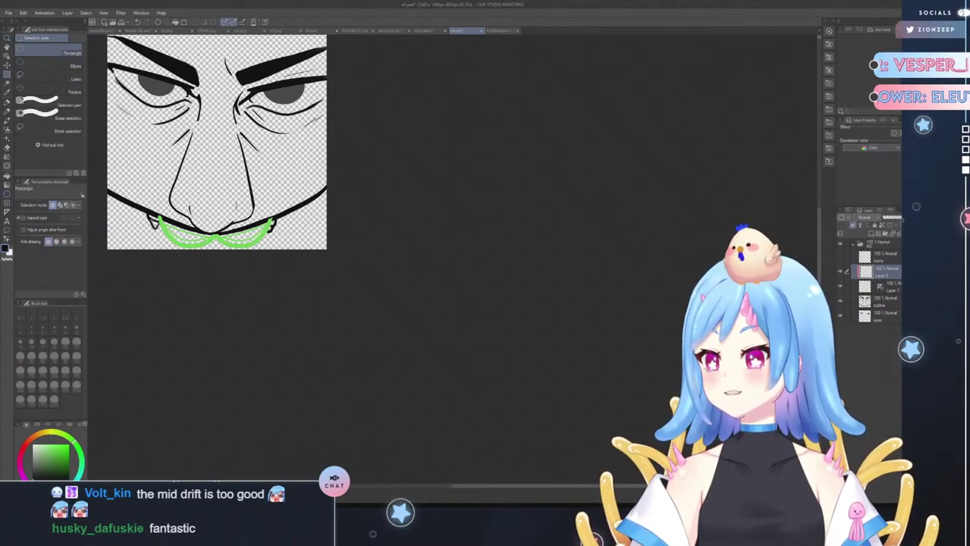
left_click_drag(130, 195, 293, 268)
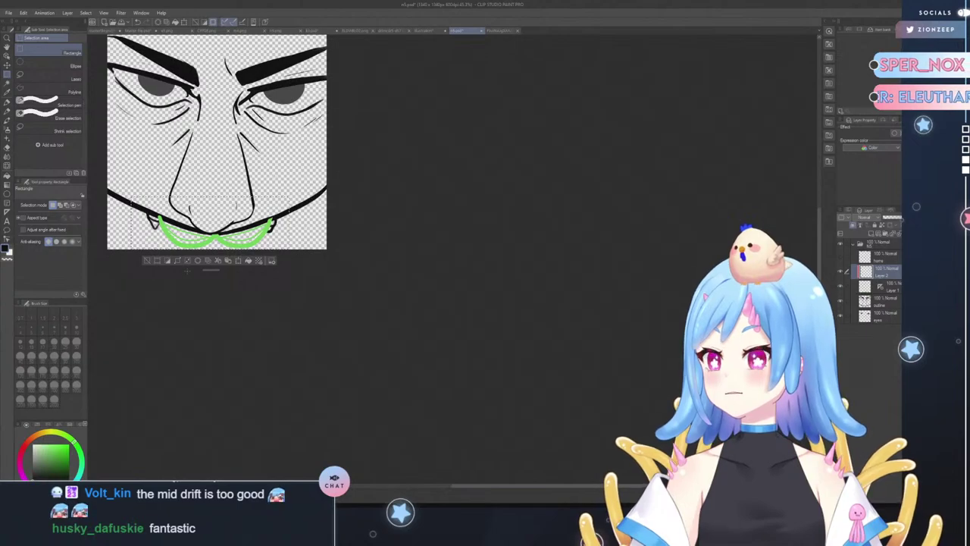
left_click(248, 261)
left_click(146, 261)
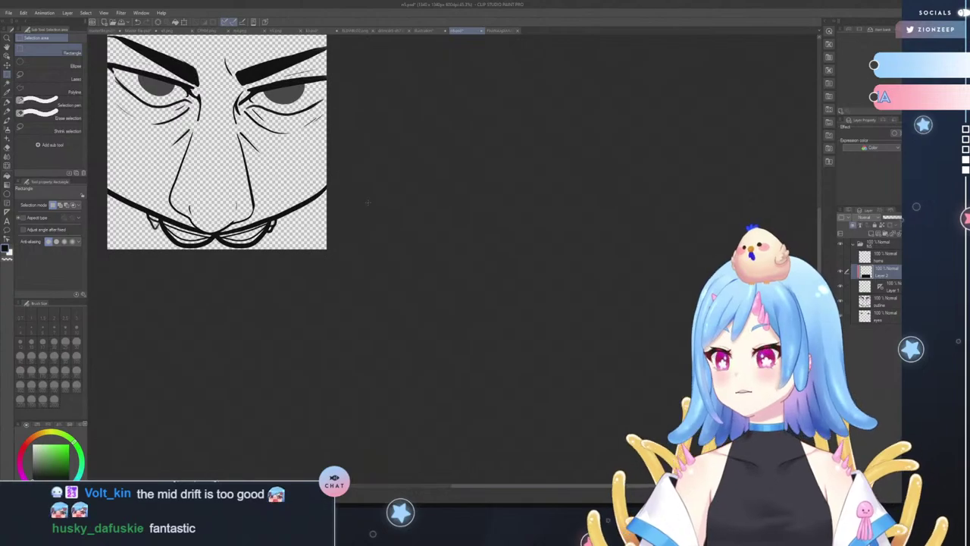
- Check the blackened mouth at different sizes and add a new layer above the clipped black fill
scroll(209, 182, "up", 2)
scroll(194, 183, "down", 6)
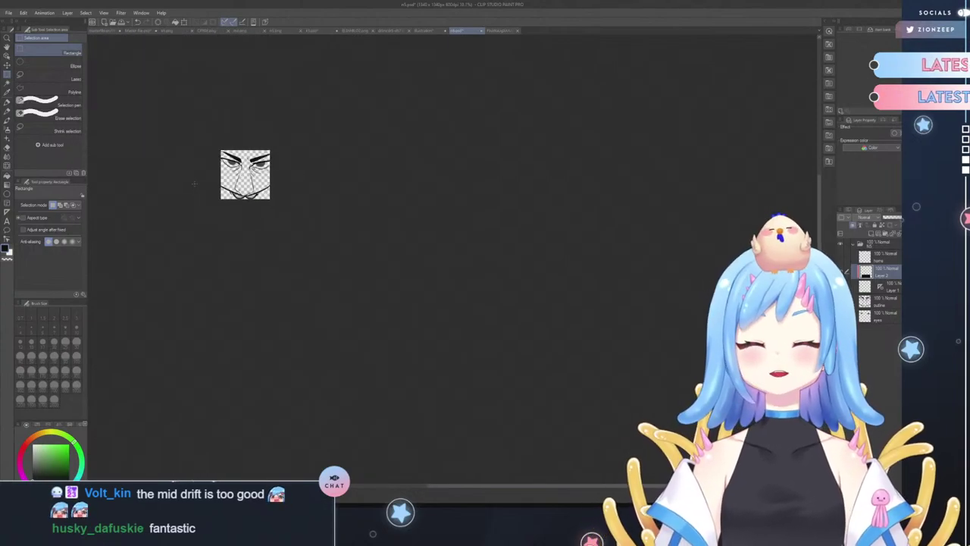
scroll(201, 153, "up", 3)
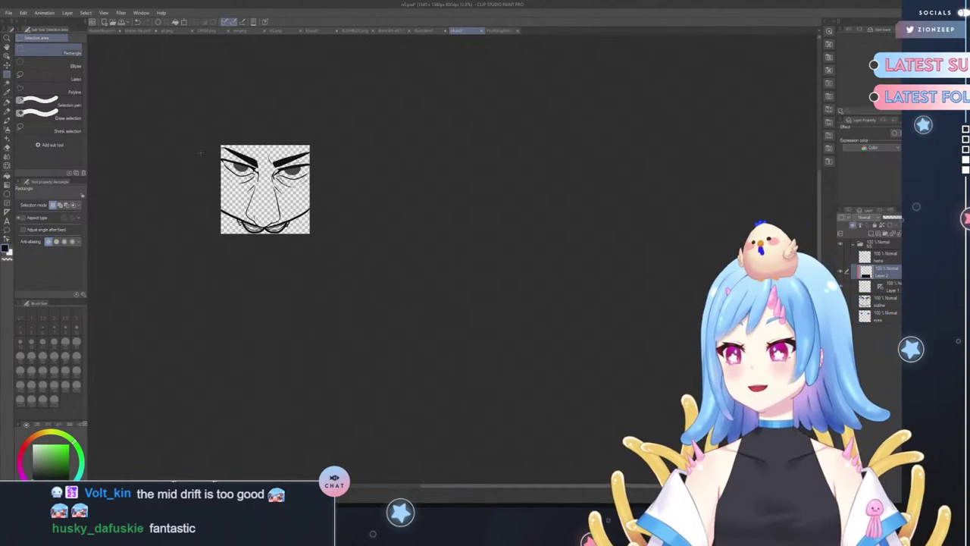
scroll(201, 153, "up", 4)
left_click(502, 31)
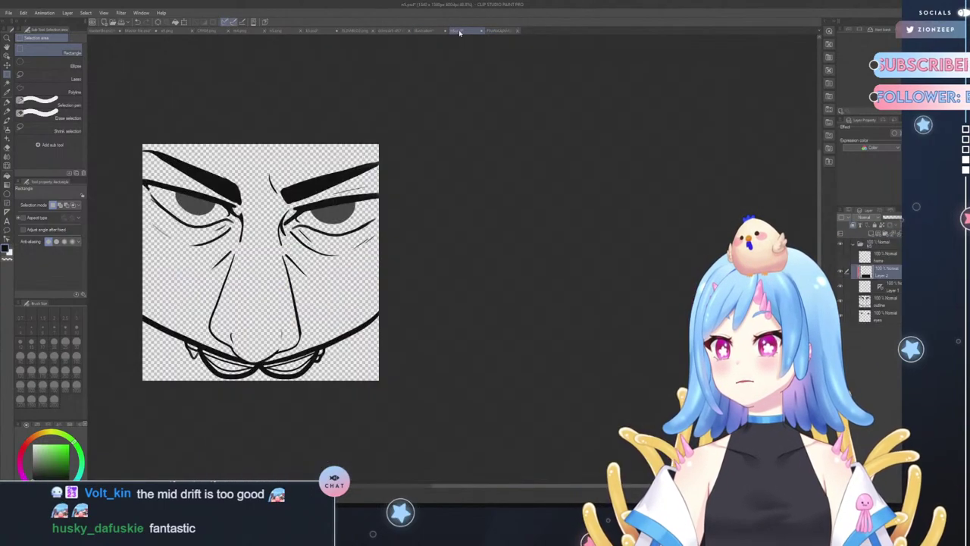
left_click(461, 31)
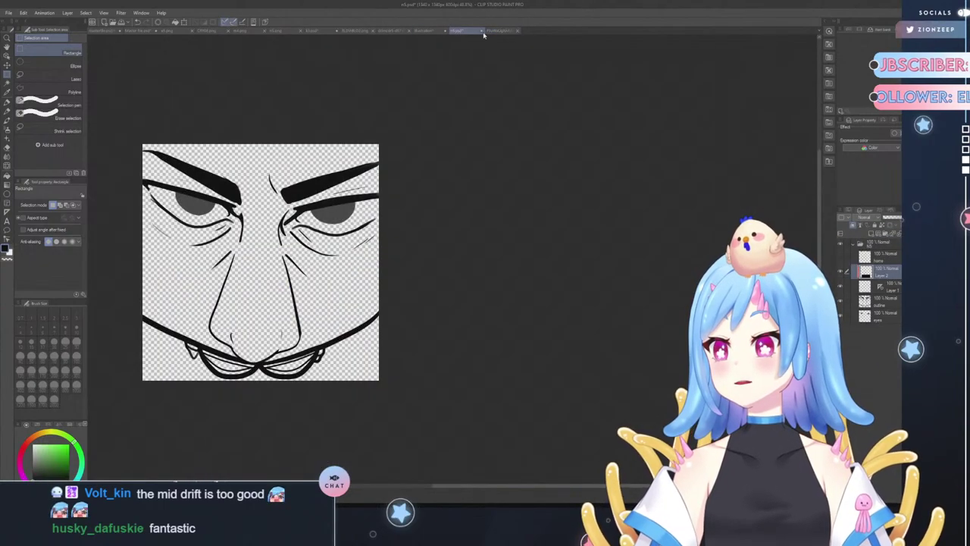
left_click(871, 233)
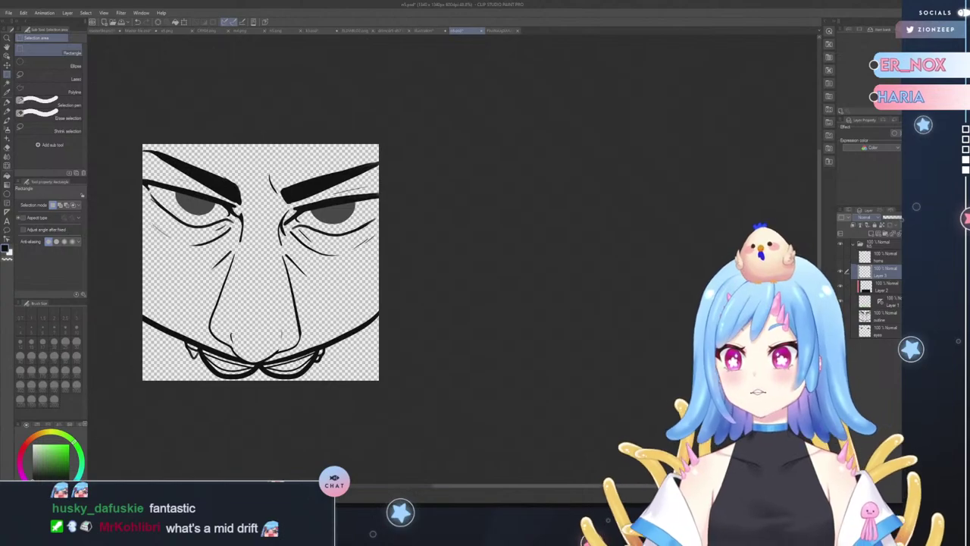
- Examine the head and hair details on the character reference sheet and look through the other open emote drawings
left_click(502, 31)
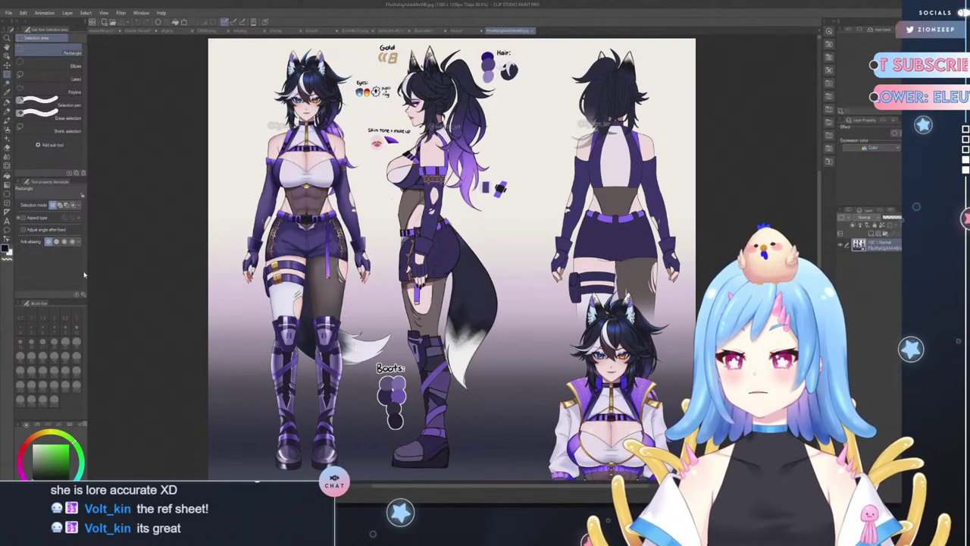
scroll(158, 249, "down", 1)
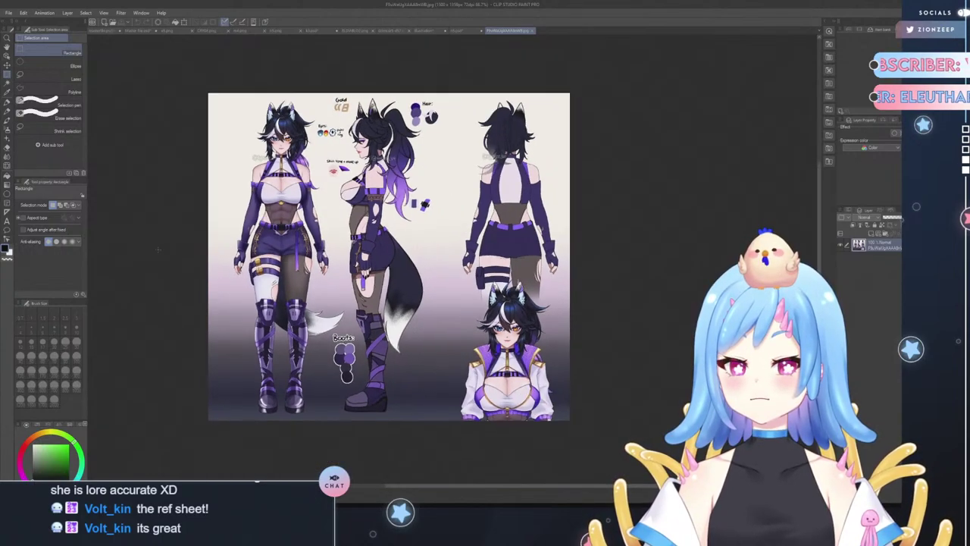
scroll(123, 102, "up", 4)
key("ctrl+plus")
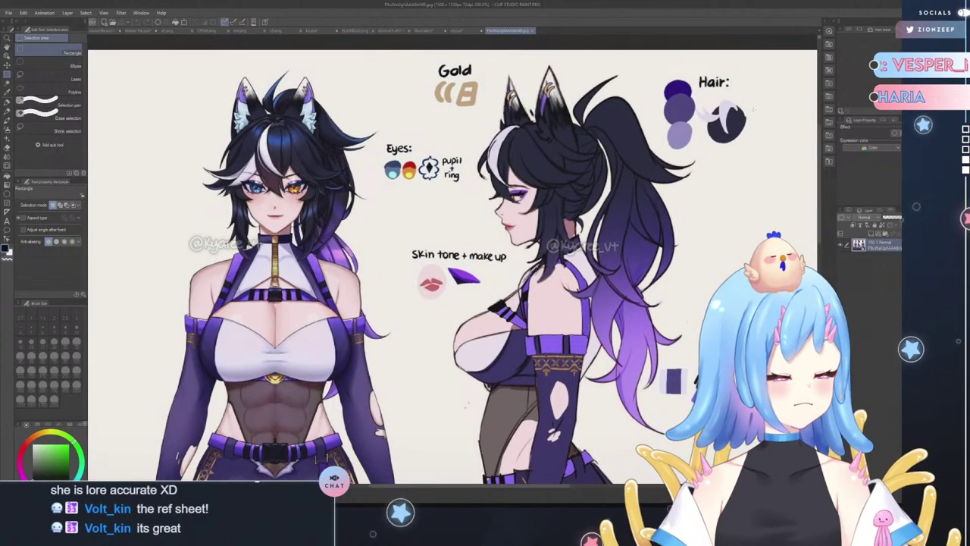
left_click(423, 31)
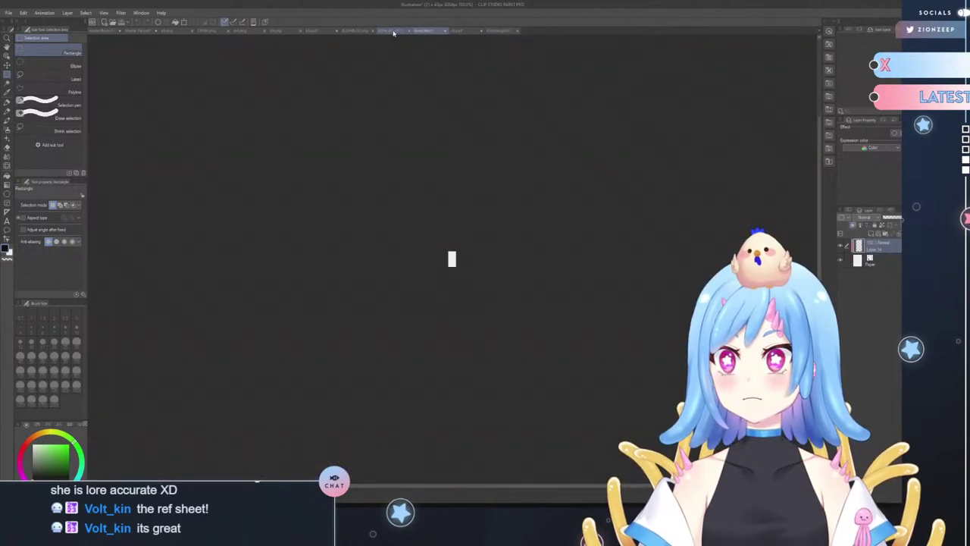
left_click(393, 31)
left_click(350, 31)
left_click(313, 31)
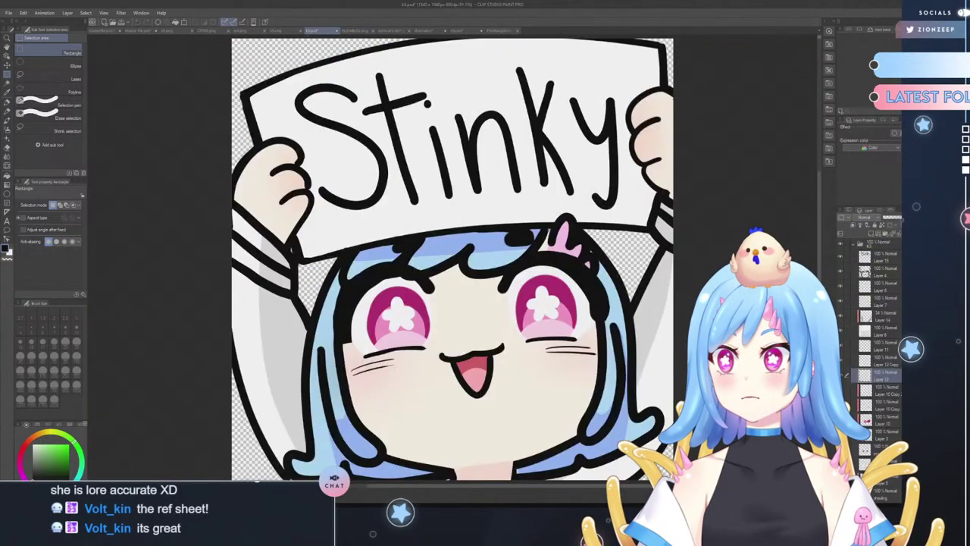
left_click(281, 31)
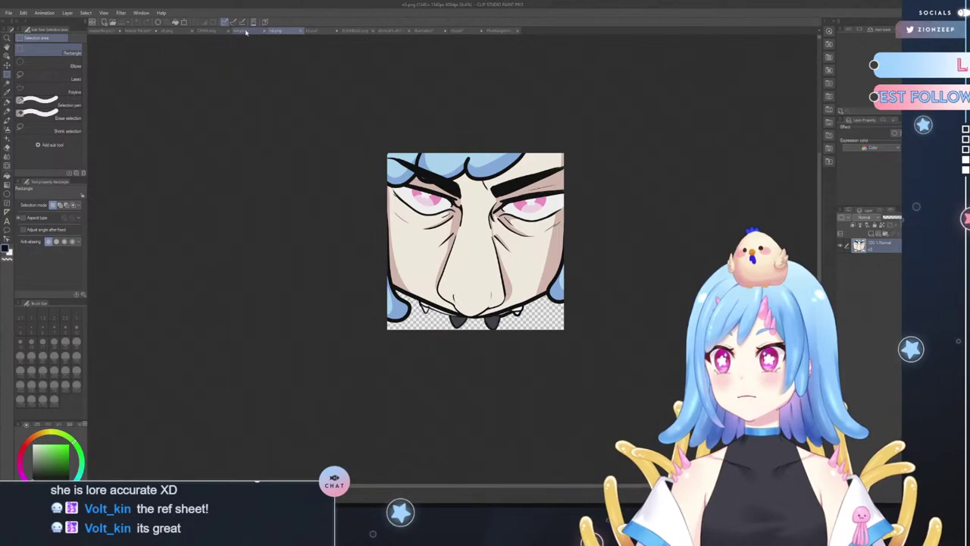
left_click(246, 31)
left_click(214, 31)
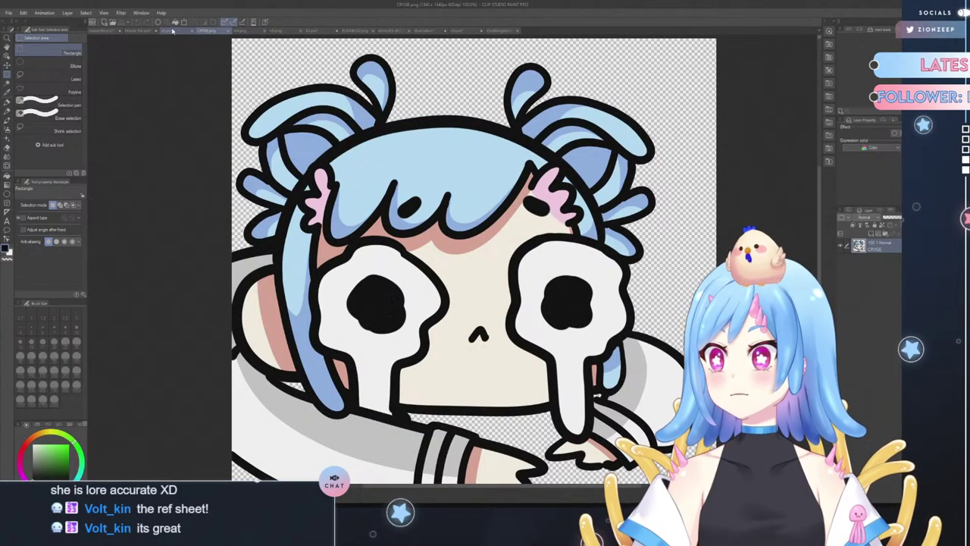
left_click(173, 31)
left_click(460, 30)
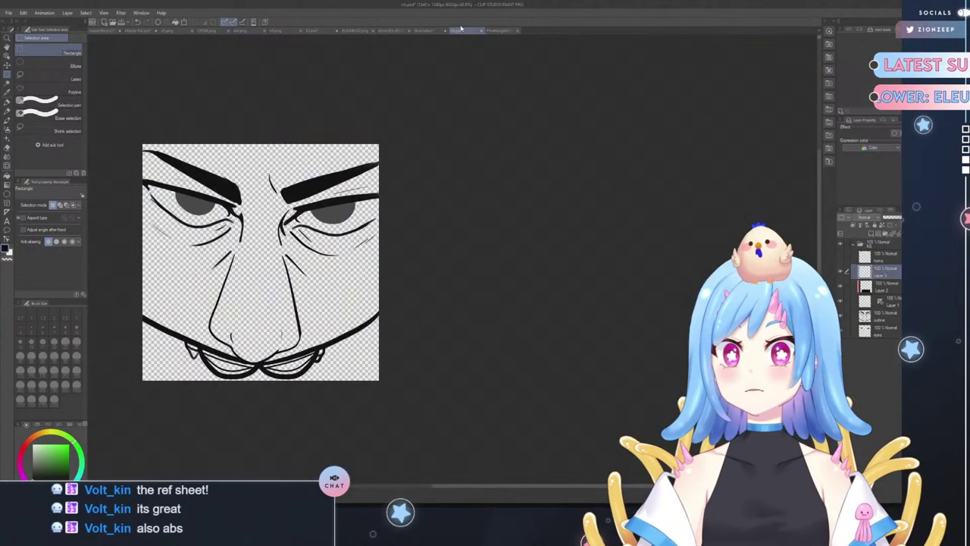
- Move the character reference sheet out of the tabbed documents into its own window and enlarge the emote's eyes and nose area
left_click(6, 38)
left_click_drag(226, 203, 192, 178)
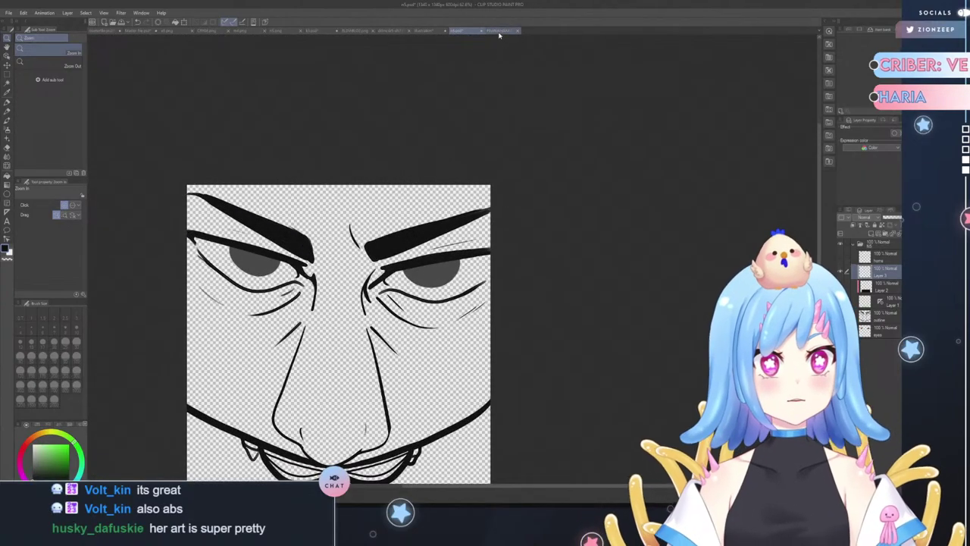
left_click_drag(582, 50, 580, 60)
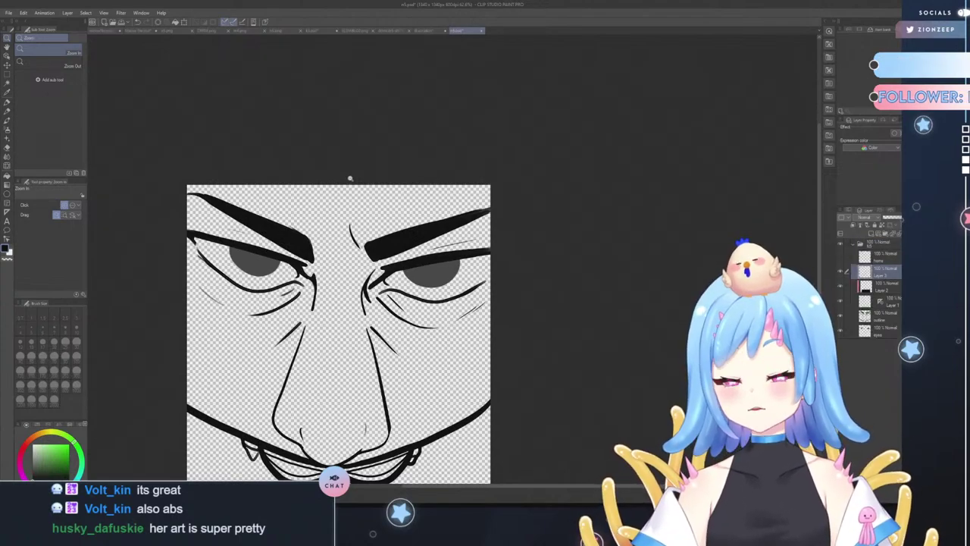
left_click_drag(478, 486, 450, 486)
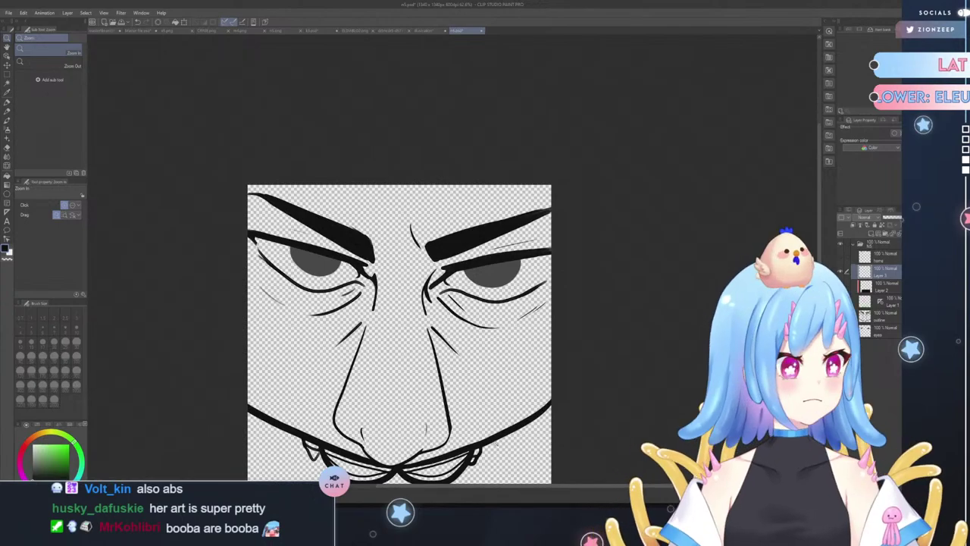
left_click_drag(460, 399, 426, 394)
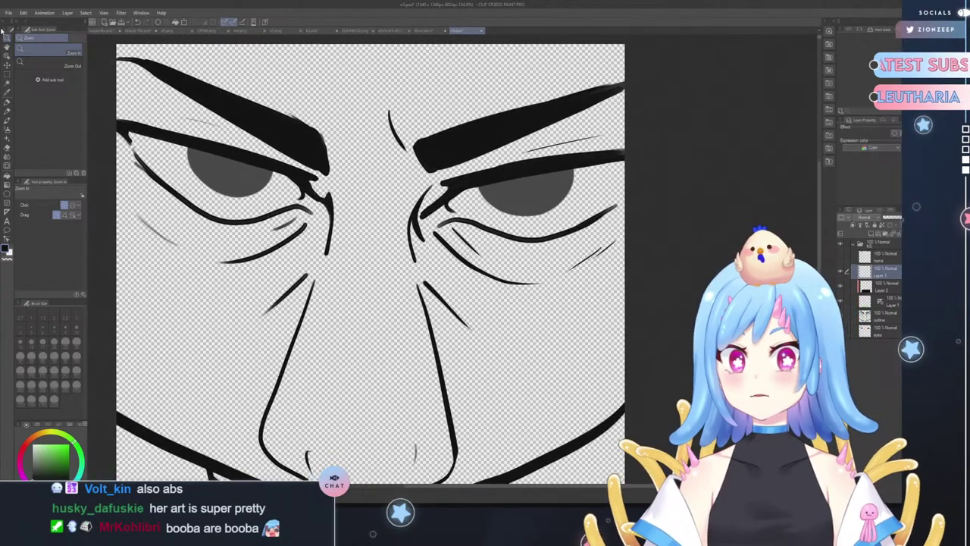
- Switch to the pen and add a new layer at the top of the N5 folder for the hair strands
left_click(7, 102)
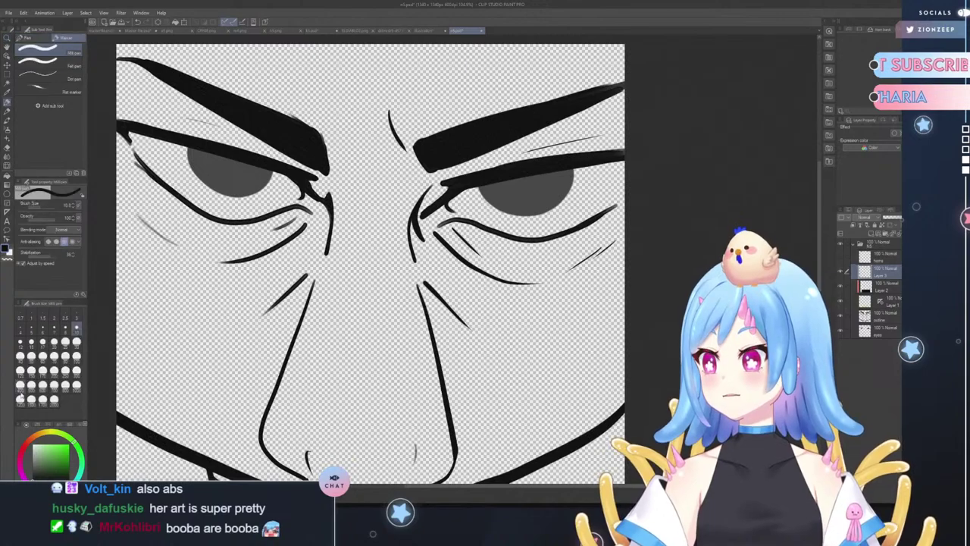
left_click_drag(44, 462, 48, 444)
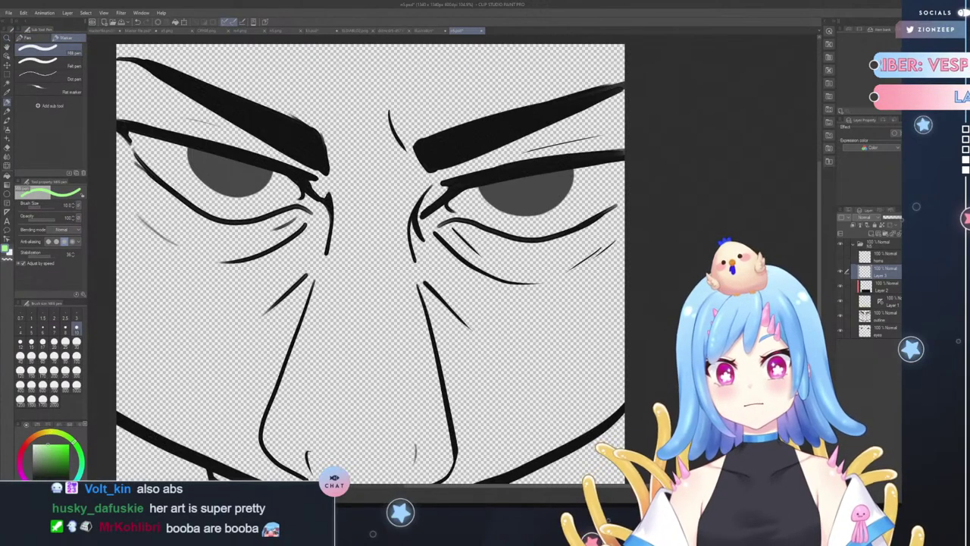
left_click(810, 274)
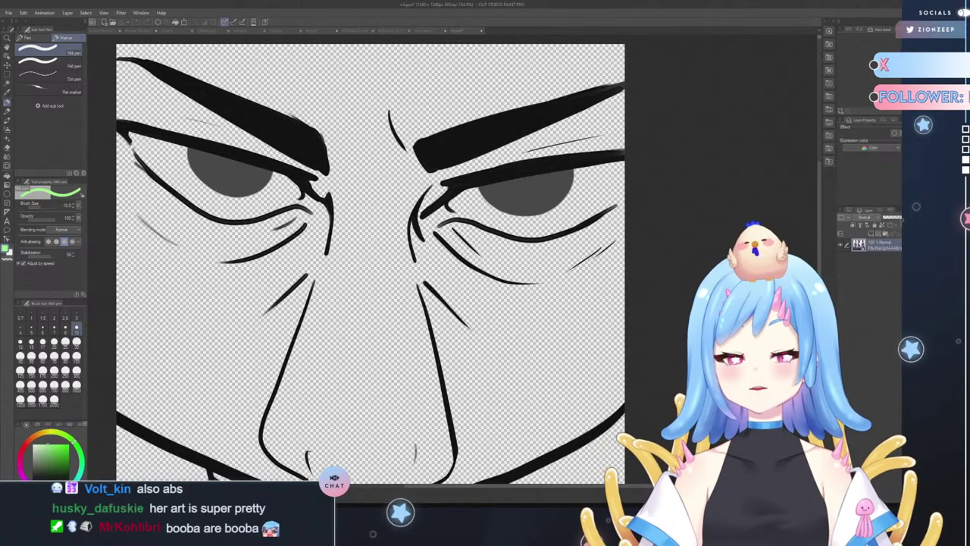
left_click(627, 276)
left_click(889, 260)
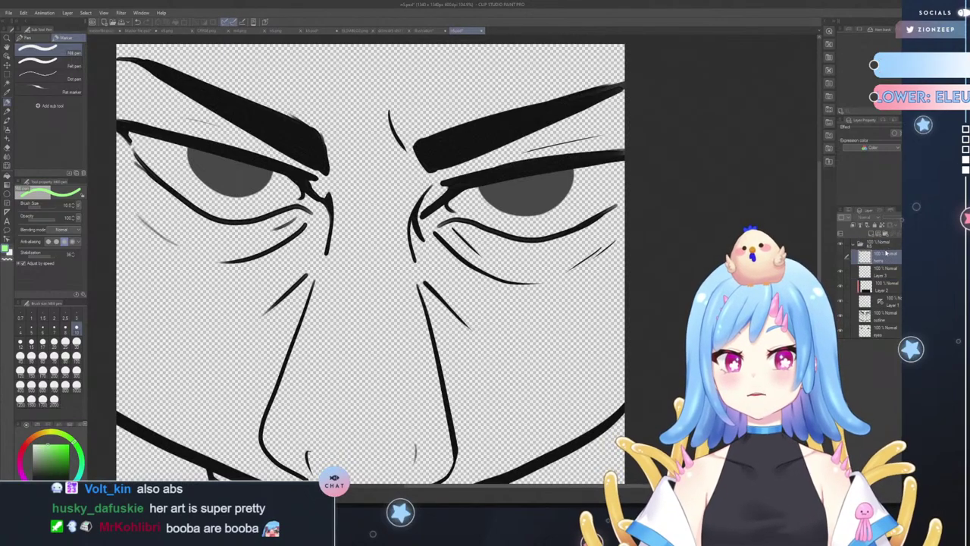
left_click(871, 233)
left_click_drag(817, 277, 817, 244)
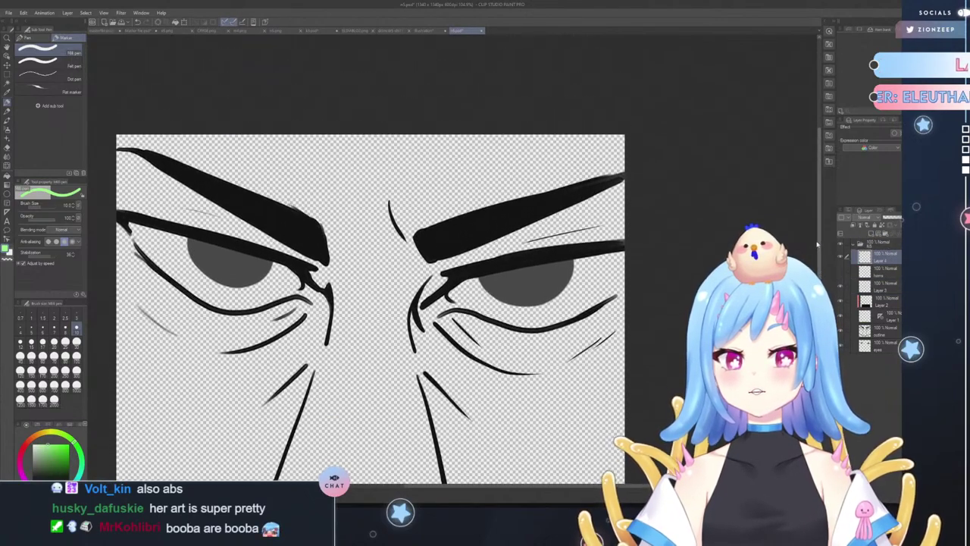
scroll(817, 244, "up", 1)
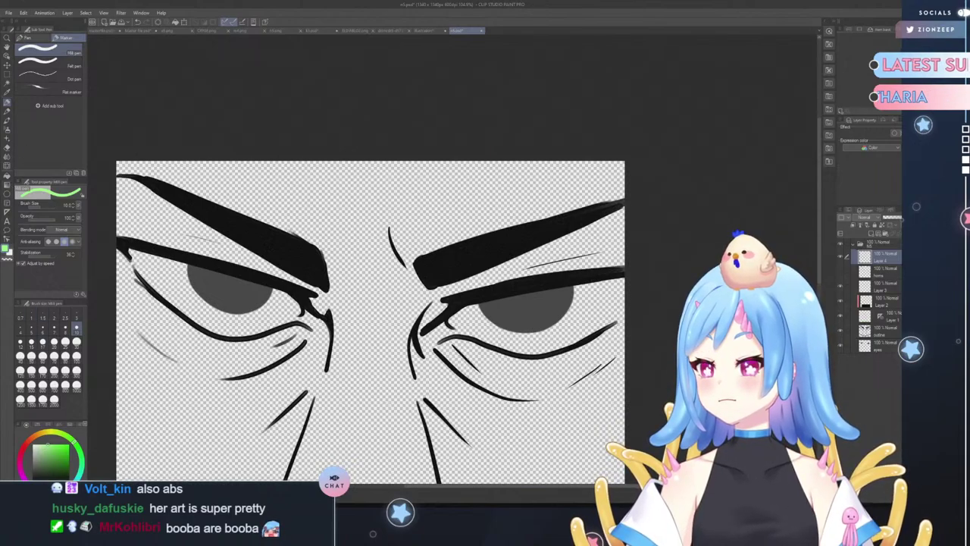
- Set the pen colour to red and try a first curved hair strand line across the left eyebrow
left_click(50, 450)
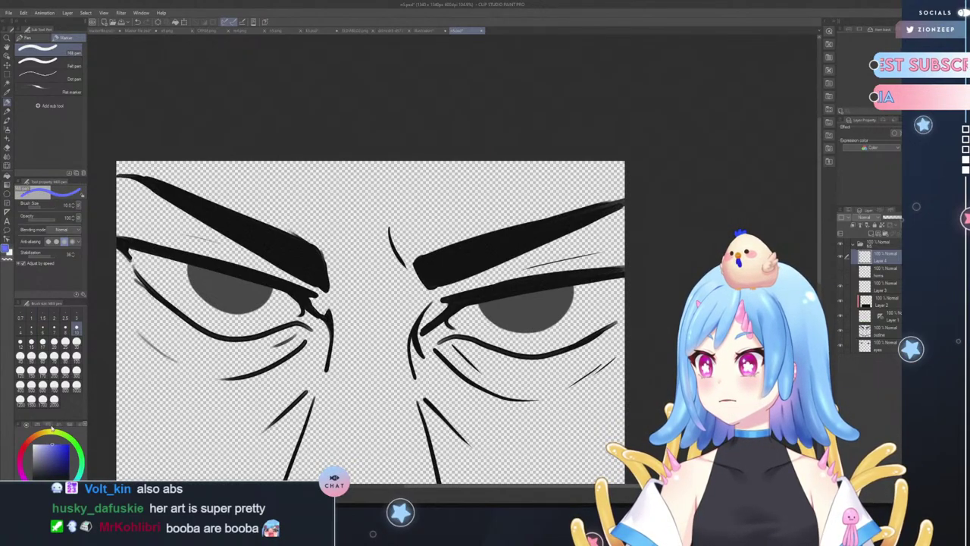
left_click(24, 446)
left_click(50, 446)
left_click_drag(50, 444, 58, 443)
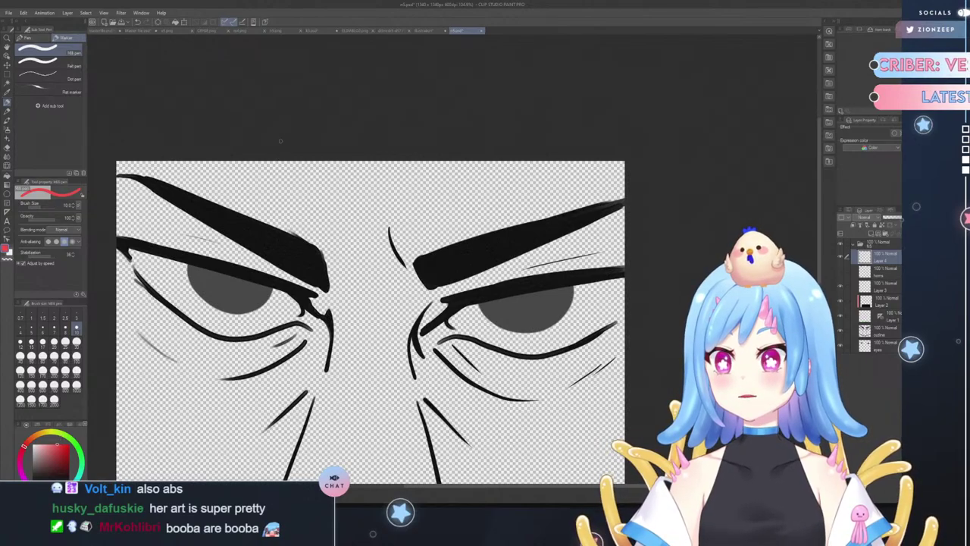
mouse_move(270, 161)
left_mouse_down()
mouse_move(290, 266)
mouse_move(371, 334)
left_mouse_up()
key("ctrl+z")
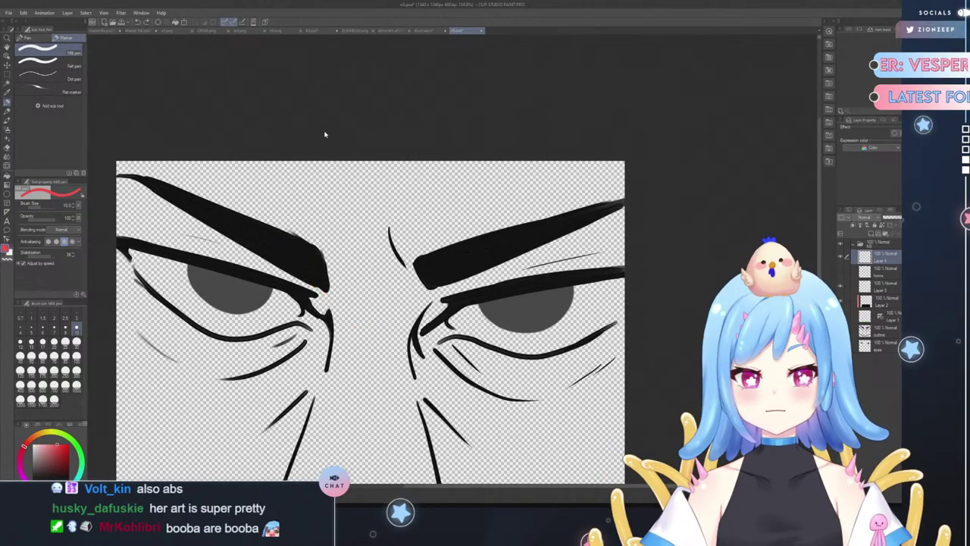
- Set the pen's brush size to 25 and try a thicker red curve from the canvas's upper edge across the left eyebrow
left_click(76, 341)
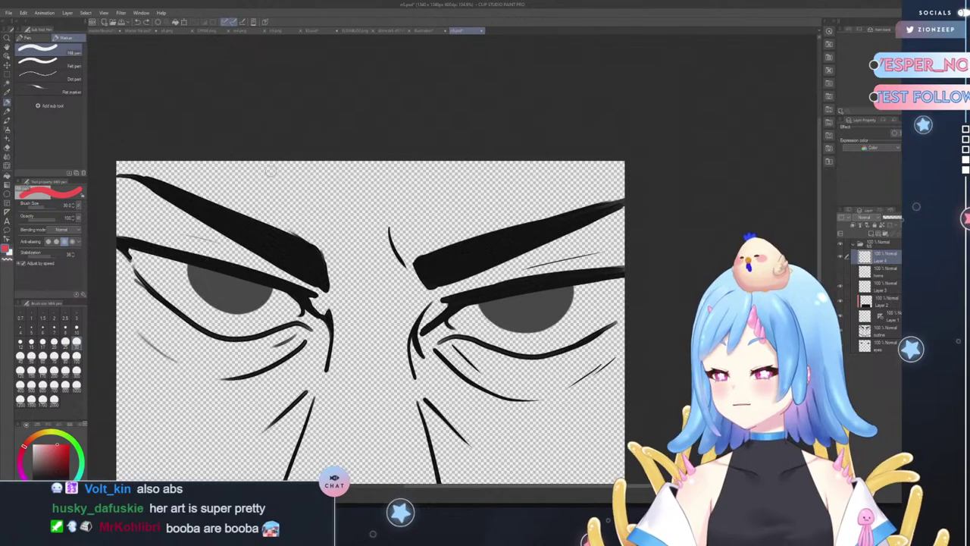
mouse_move(261, 162)
left_mouse_down()
mouse_move(284, 269)
mouse_move(385, 332)
left_mouse_up()
key("ctrl+z")
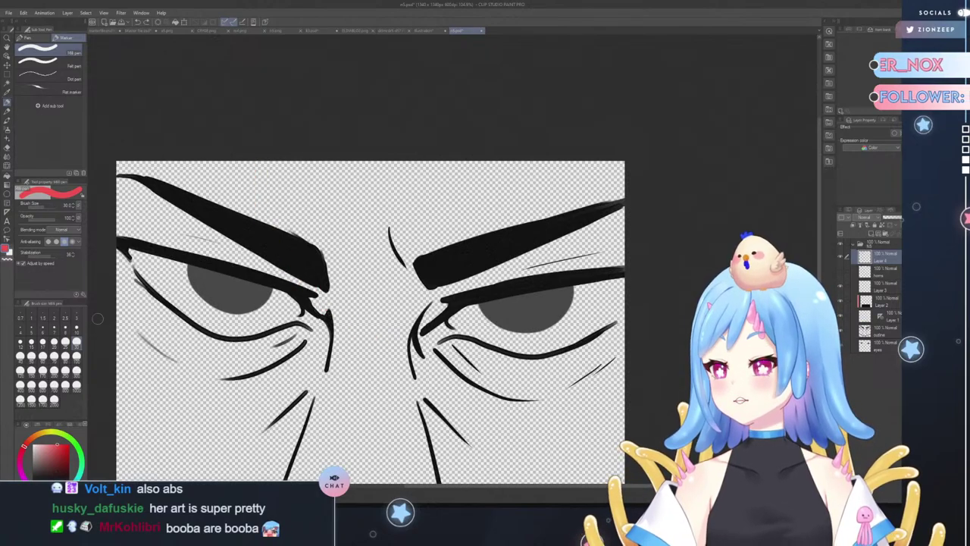
left_click(66, 343)
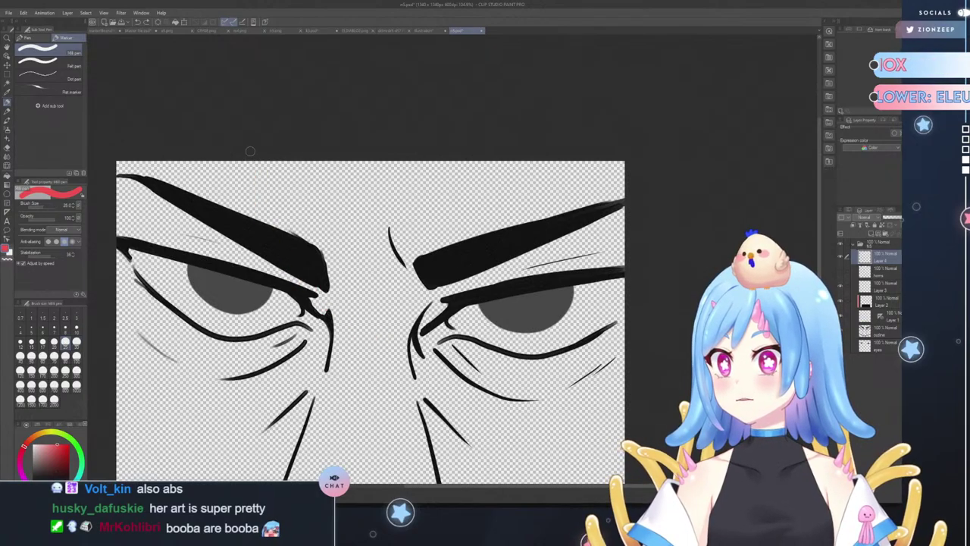
mouse_move(252, 163)
left_mouse_down()
mouse_move(260, 238)
mouse_move(345, 315)
left_mouse_up()
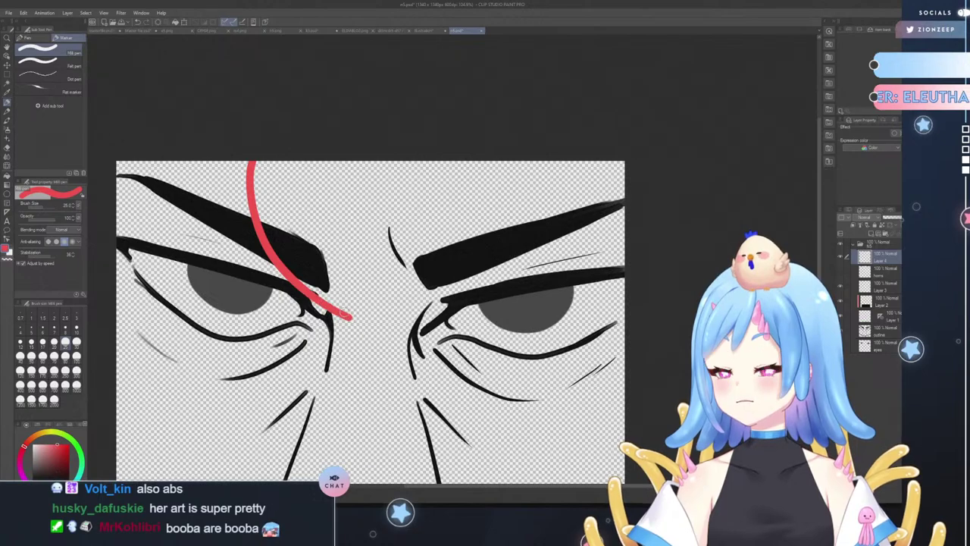
key("ctrl+z")
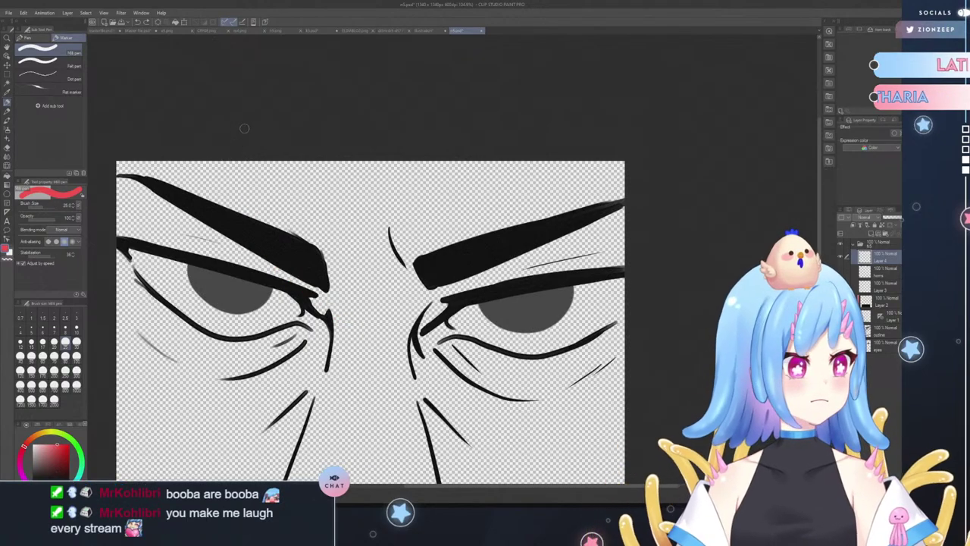
- Try several sweeping red curves for the strand's outer edge, from above the left eyebrow towards the right eye's inner corner
left_click_drag(296, 269, 422, 322)
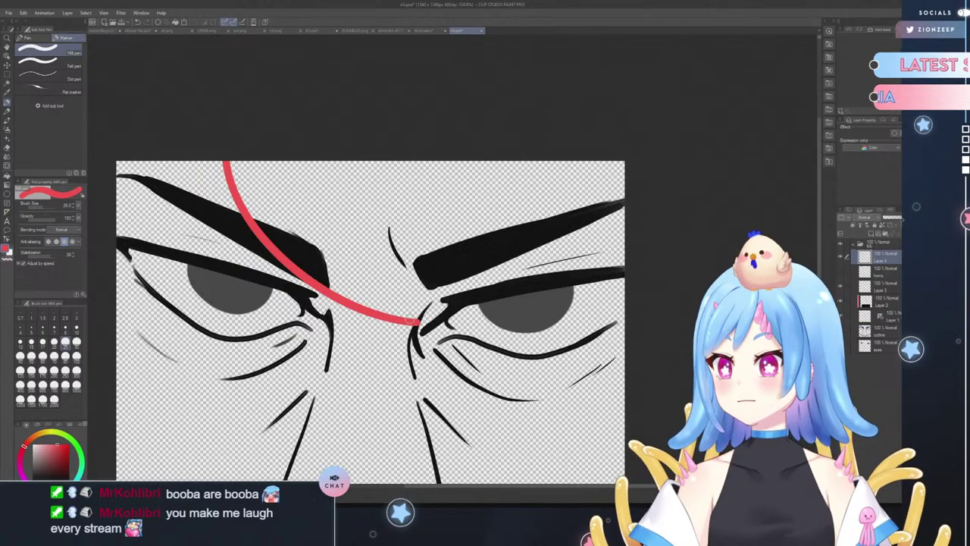
key("ctrl+z")
mouse_move(243, 128)
left_mouse_down()
mouse_move(256, 232)
mouse_move(378, 329)
left_mouse_up()
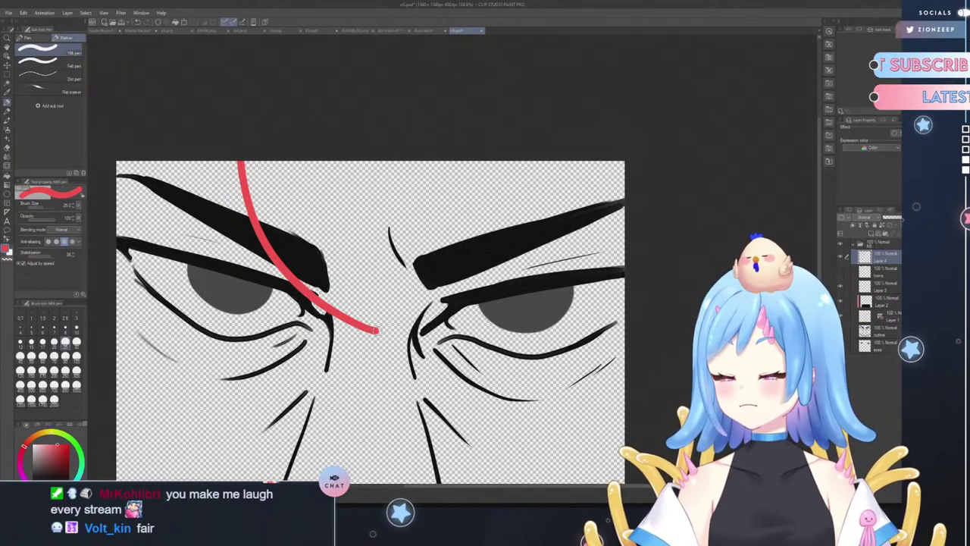
key("ctrl+z")
mouse_move(227, 134)
left_mouse_down()
mouse_move(251, 223)
mouse_move(286, 264)
mouse_move(368, 312)
mouse_move(429, 320)
left_mouse_up()
key("ctrl+z")
mouse_move(226, 156)
left_mouse_down()
mouse_move(281, 264)
mouse_move(375, 314)
mouse_move(439, 322)
left_mouse_up()
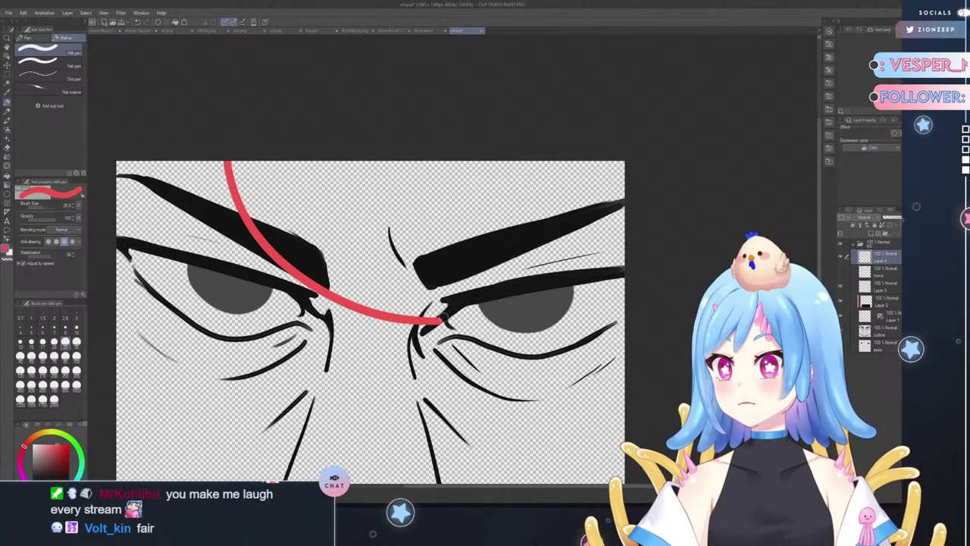
key("ctrl+z")
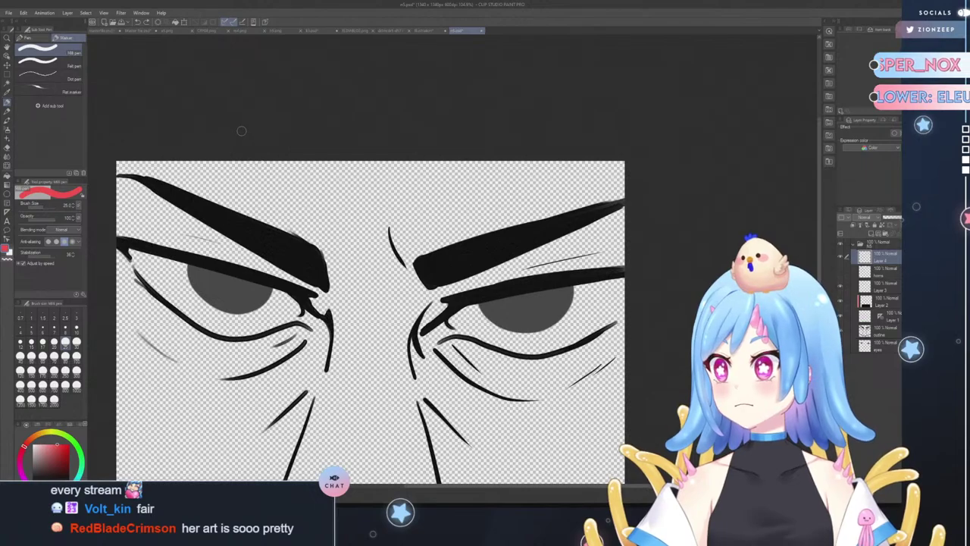
mouse_move(241, 130)
left_mouse_down()
mouse_move(281, 238)
mouse_move(374, 327)
mouse_move(430, 344)
left_mouse_up()
key("ctrl+z")
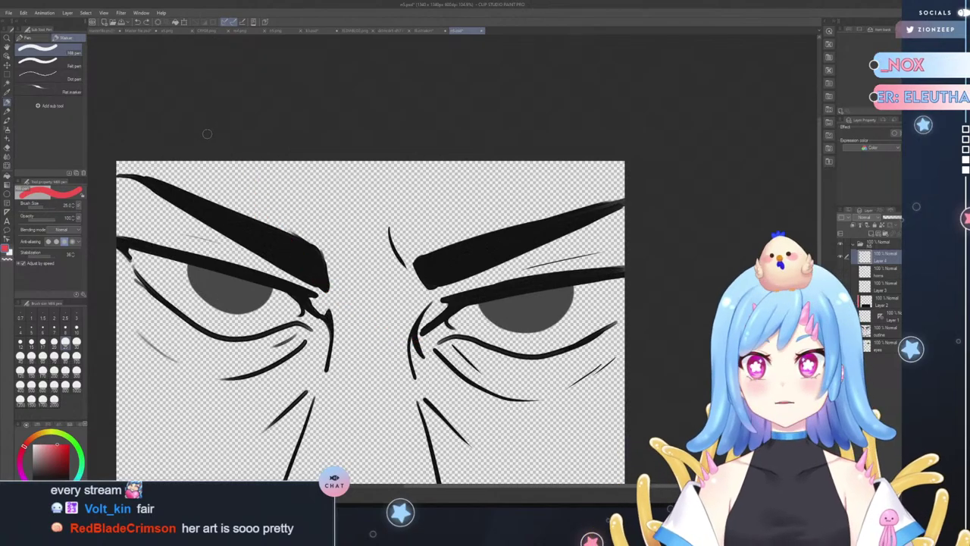
- Draw the strand's outer edge as a red curve from the canvas's upper edge over the left eye to the nose bridge
mouse_move(221, 135)
left_mouse_down()
mouse_move(236, 233)
mouse_move(268, 282)
mouse_move(356, 339)
mouse_move(418, 353)
mouse_move(353, 314)
mouse_move(348, 285)
mouse_move(364, 317)
mouse_move(444, 364)
left_mouse_up()
key("ctrl+z")
key("ctrl+z")
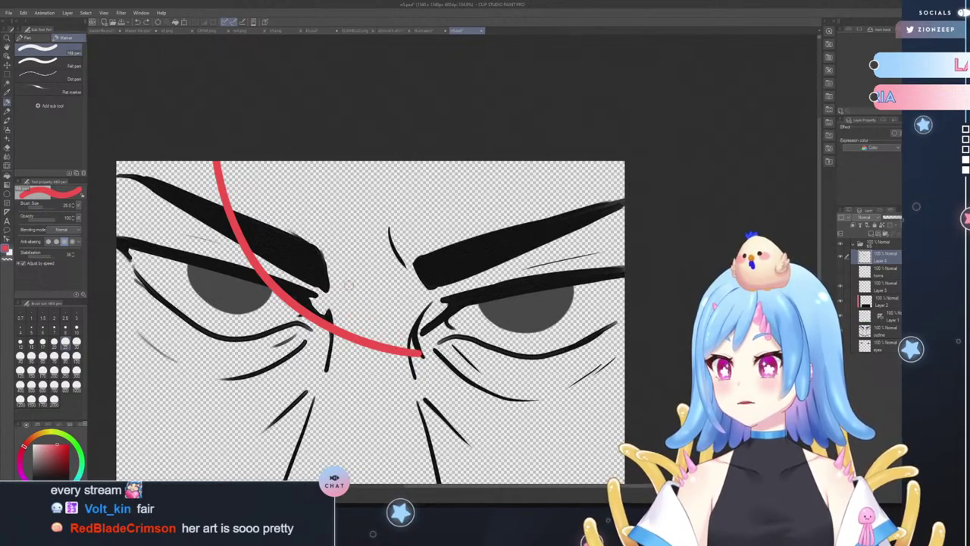
- Raise the pen's stabilization to 100 and draw the strand tip's inner edge from between the eyebrows to the end of the outer curve
mouse_move(350, 280)
left_mouse_down()
mouse_move(439, 367)
mouse_move(358, 295)
mouse_move(439, 367)
mouse_move(355, 280)
mouse_move(411, 349)
mouse_move(438, 365)
mouse_move(348, 269)
mouse_move(441, 363)
left_mouse_up()
key("ctrl+z")
key("ctrl+z")
key("ctrl+z")
key("ctrl+z")
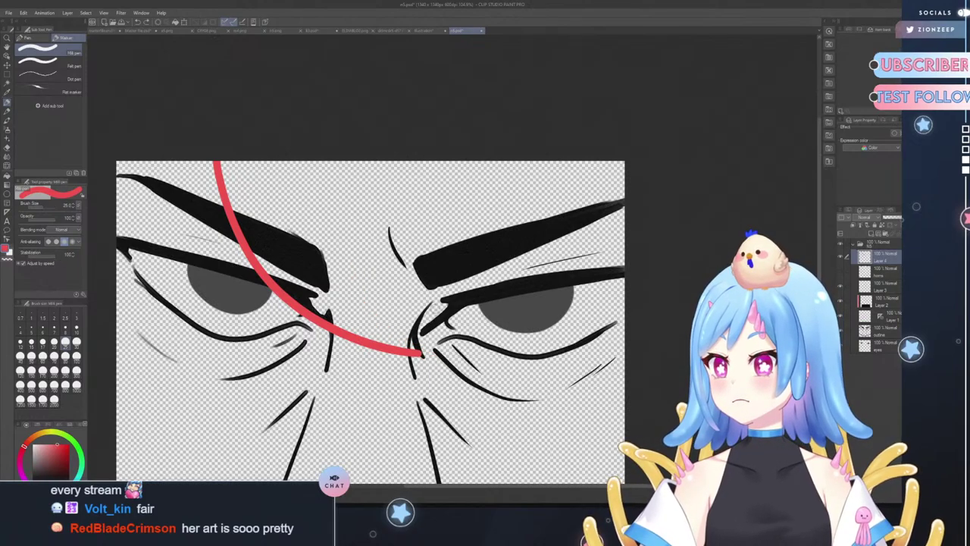
mouse_move(351, 253)
left_mouse_down()
mouse_move(390, 314)
mouse_move(436, 356)
left_mouse_up()
key("ctrl+z")
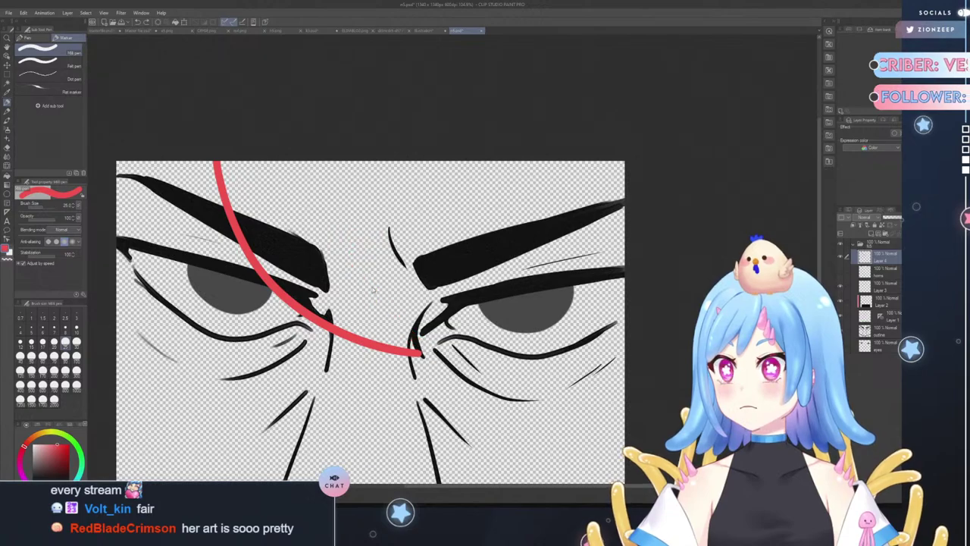
left_click_drag(353, 277, 428, 356)
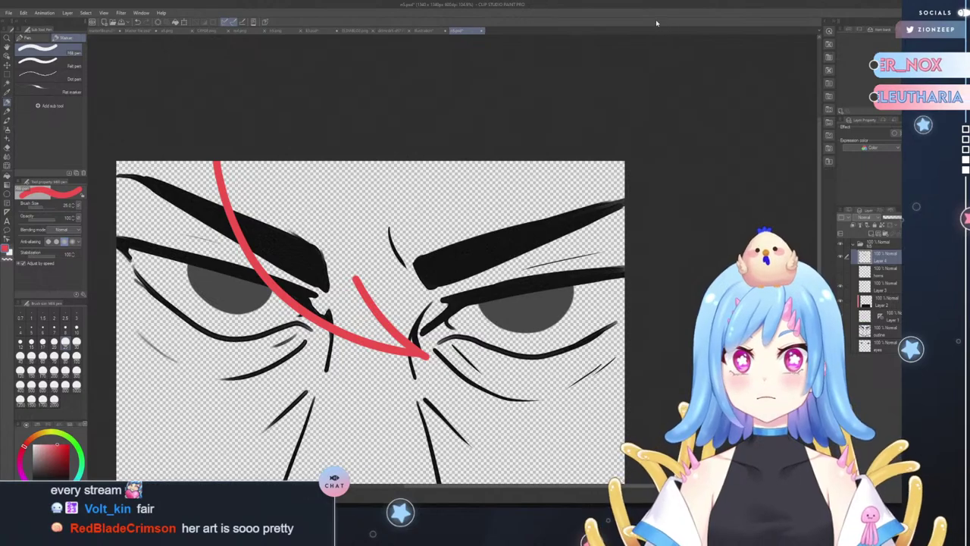
key("ctrl+Tab")
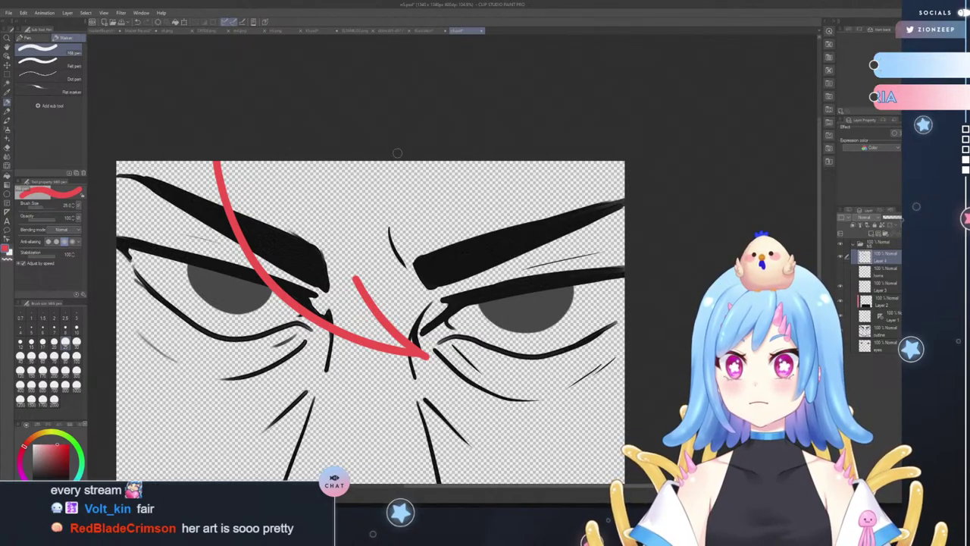
- Draw the bangs' right edge down to the right eye's inner corner and join it to the notch between the eyebrows
mouse_move(394, 159)
left_mouse_down()
mouse_move(391, 231)
mouse_move(438, 301)
left_mouse_up()
mouse_move(353, 279)
left_mouse_down()
mouse_move(402, 300)
mouse_move(446, 304)
left_mouse_up()
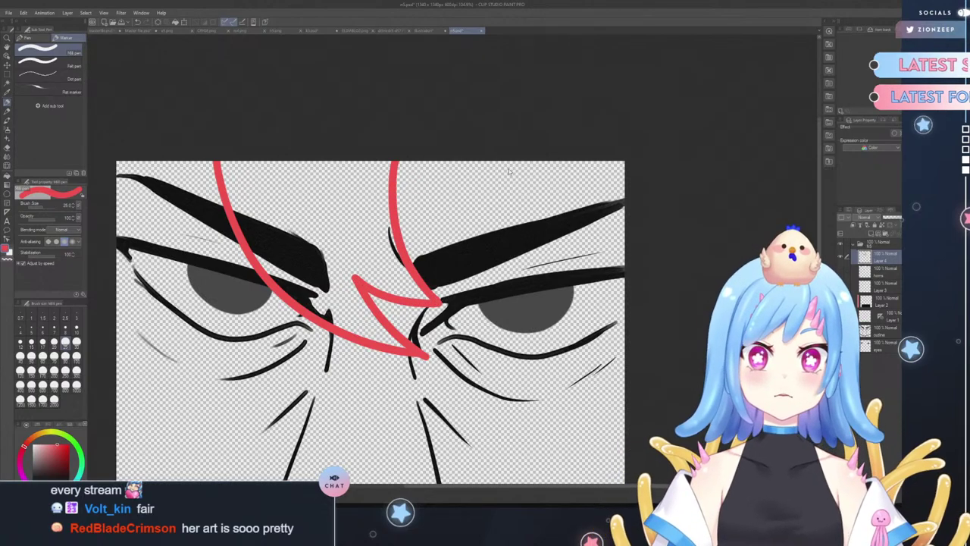
mouse_move(481, 158)
left_mouse_down()
mouse_move(461, 210)
mouse_move(400, 263)
left_mouse_up()
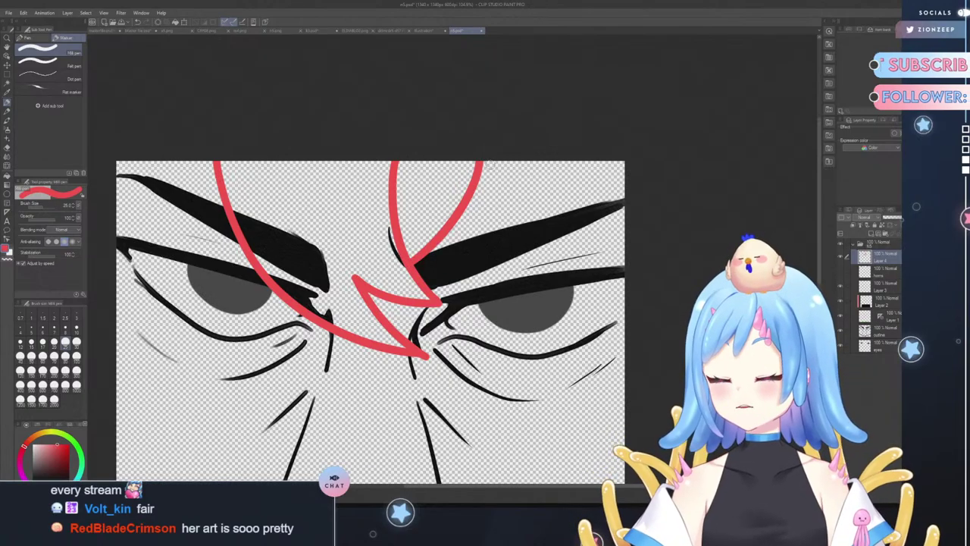
key("ctrl+z")
- On a new layer, draw a second red strand crossing towards the left eye and erase the parts overlapping the first strand
left_click(878, 233)
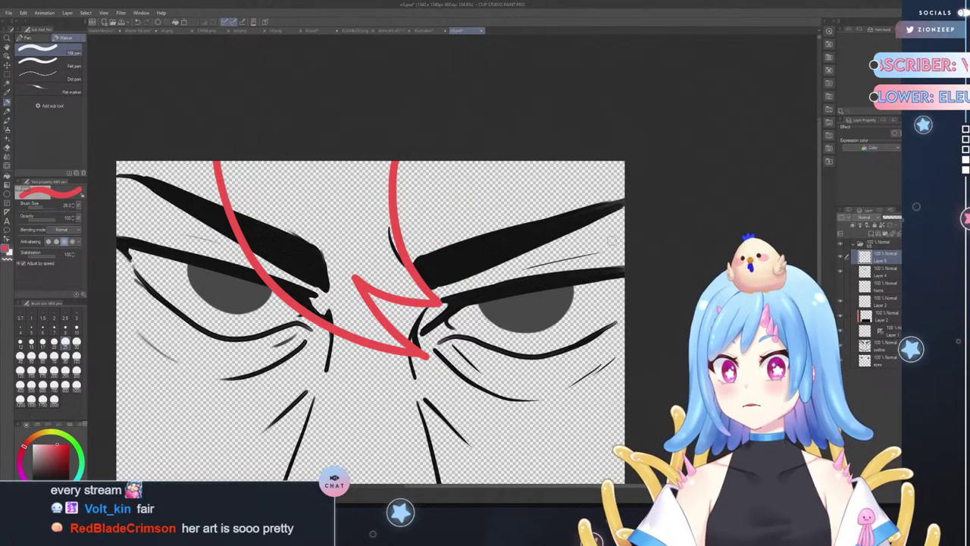
mouse_move(462, 160)
left_mouse_down()
mouse_move(408, 244)
mouse_move(228, 342)
left_mouse_up()
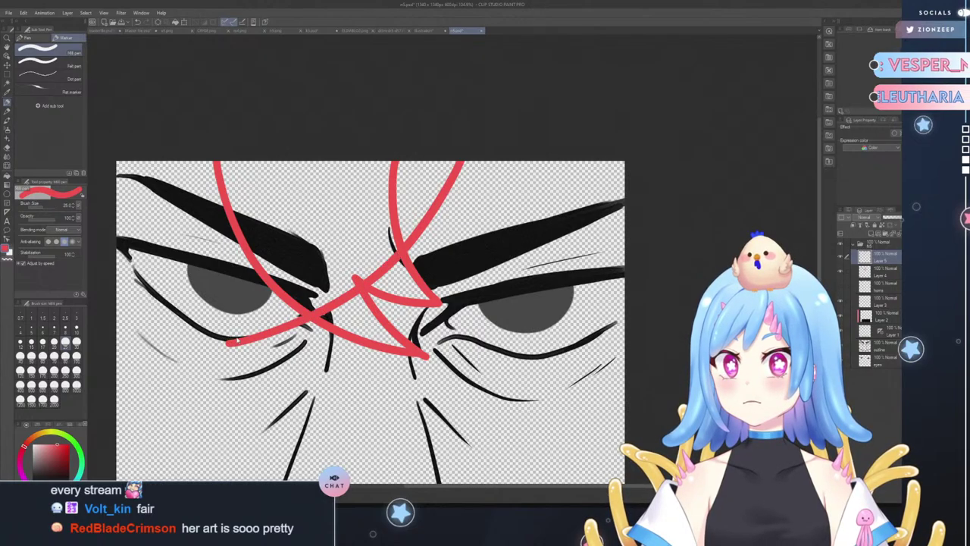
key("ctrl+z")
mouse_move(465, 161)
left_mouse_down()
mouse_move(382, 261)
mouse_move(312, 314)
mouse_move(270, 328)
mouse_move(330, 254)
mouse_move(410, 124)
left_mouse_up()
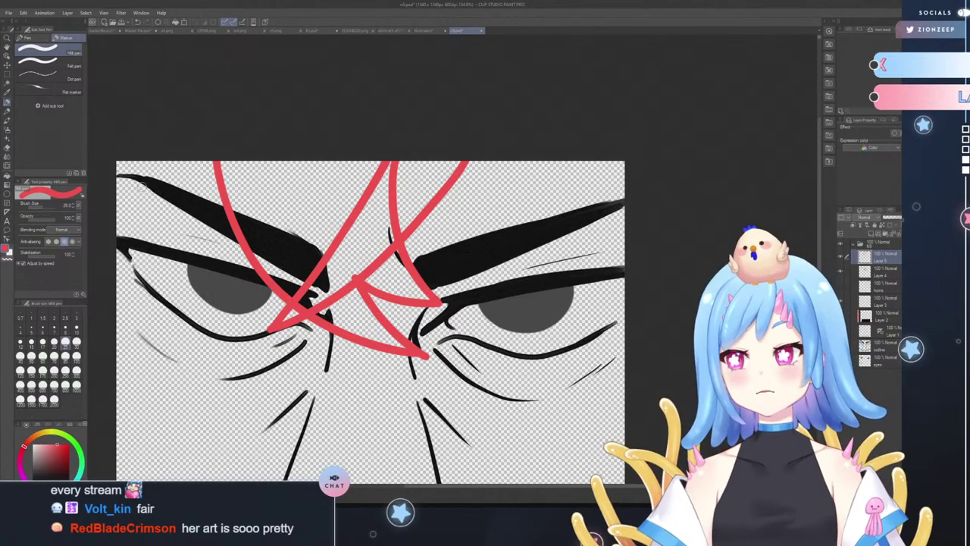
left_click(7, 148)
mouse_move(310, 291)
left_mouse_down()
mouse_move(349, 306)
mouse_move(337, 296)
mouse_move(342, 267)
mouse_move(329, 228)
mouse_move(335, 216)
mouse_move(356, 261)
mouse_move(375, 272)
mouse_move(386, 150)
left_mouse_up()
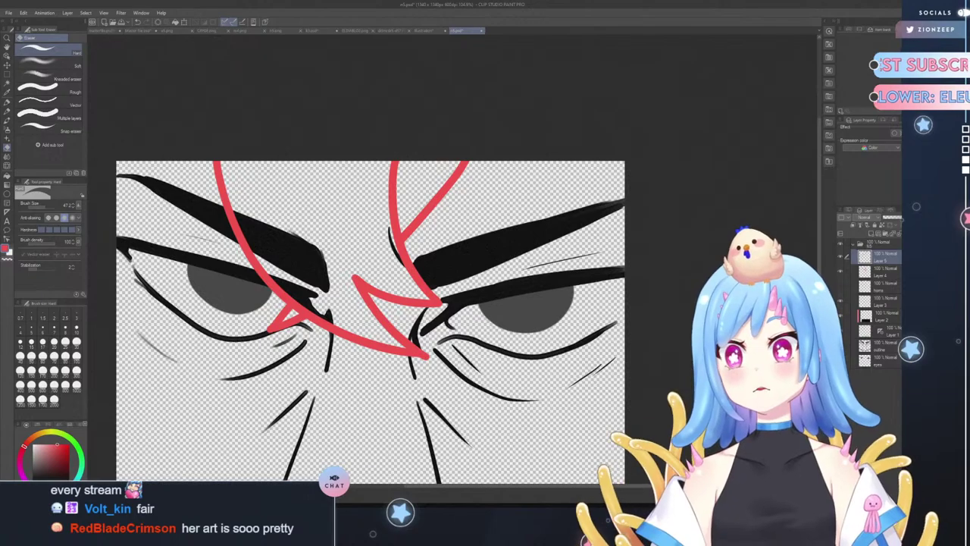
- On a new layer above the bangs, draw two red strand curves from the canvas's upper edge across the right eyebrow to the canvas's side
left_click(870, 270)
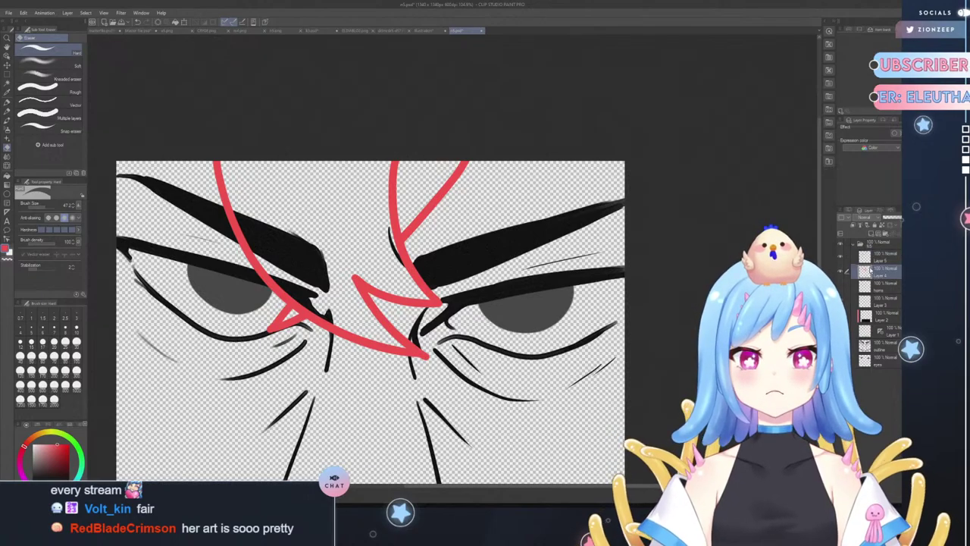
left_click(874, 256)
left_click(871, 234)
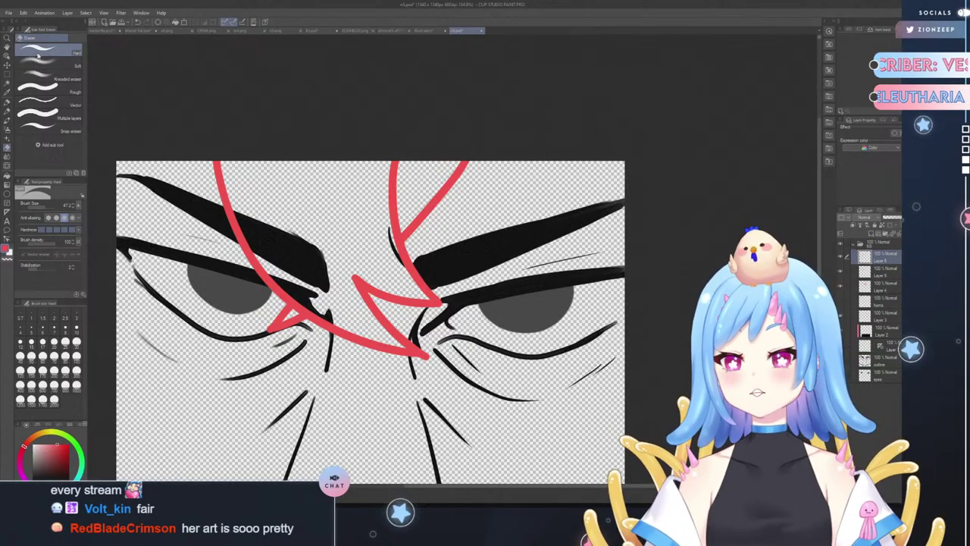
left_click(7, 93)
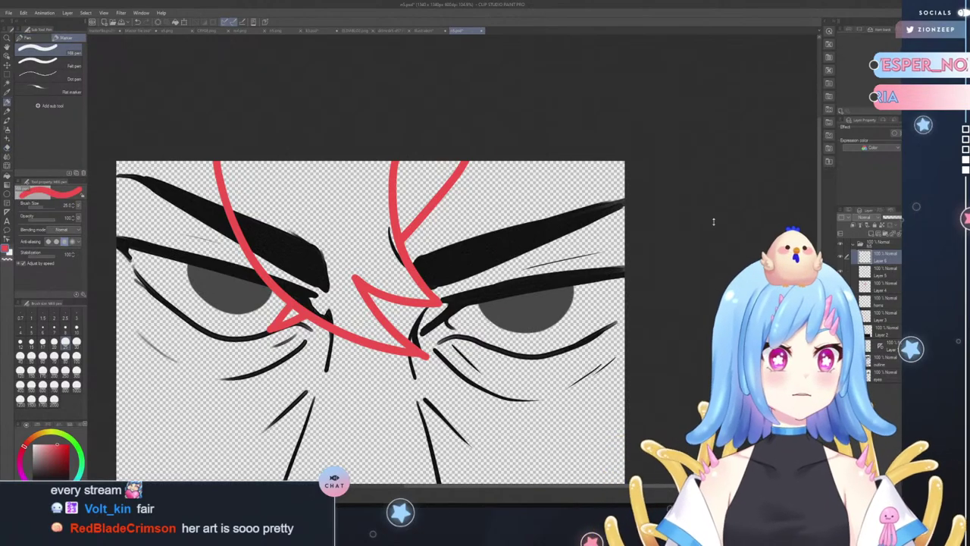
scroll(823, 241, "up", 3)
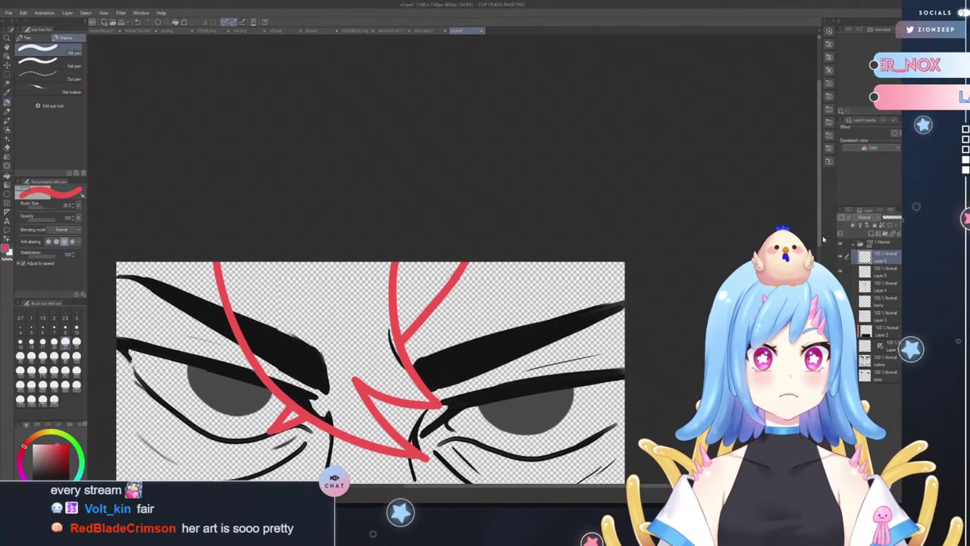
mouse_move(466, 253)
left_mouse_down()
mouse_move(499, 299)
mouse_move(560, 341)
mouse_move(669, 383)
left_mouse_up()
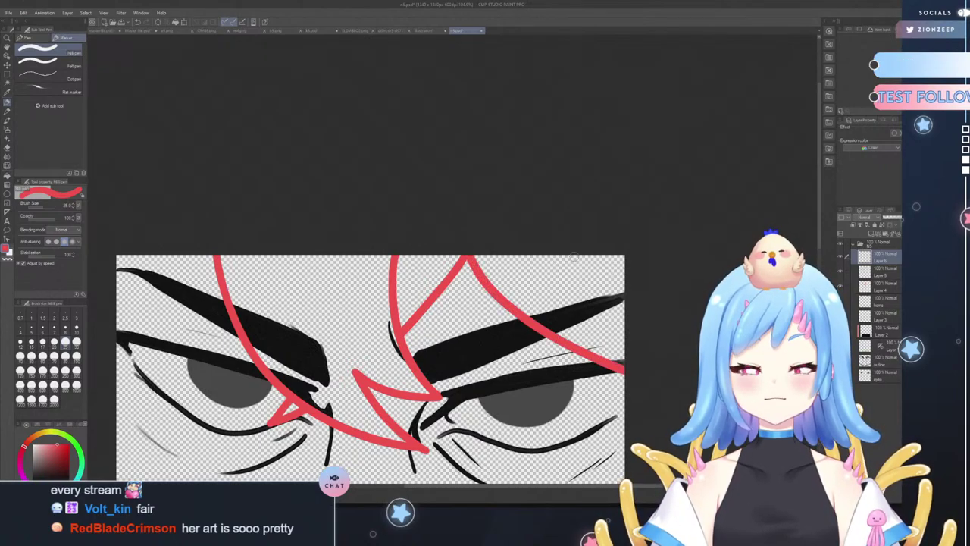
mouse_move(581, 250)
left_mouse_down()
mouse_move(604, 282)
mouse_move(664, 320)
left_mouse_up()
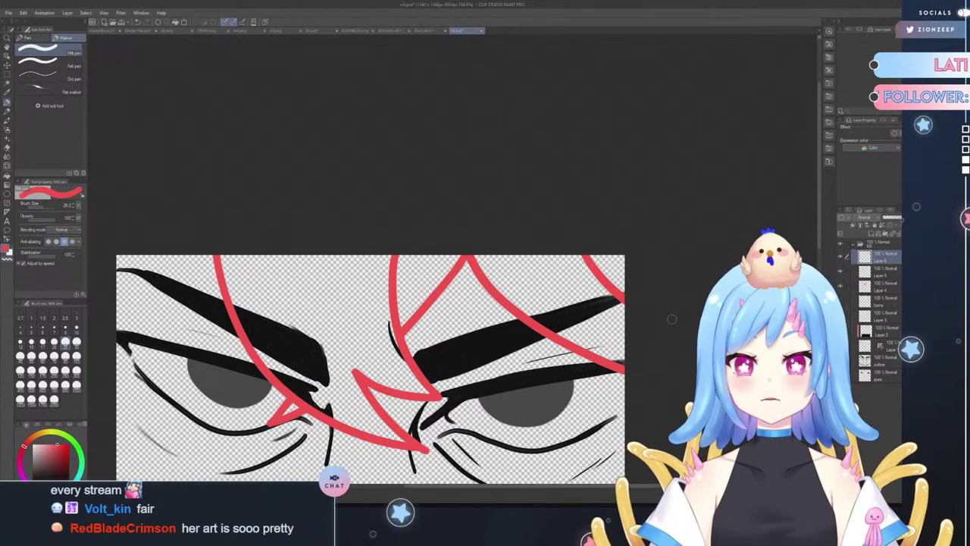
- Draw two red strand curves over the left eyebrow, from the first bang strand and the canvas's upper edge, meeting at the canvas's side
left_click_drag(580, 487, 517, 499)
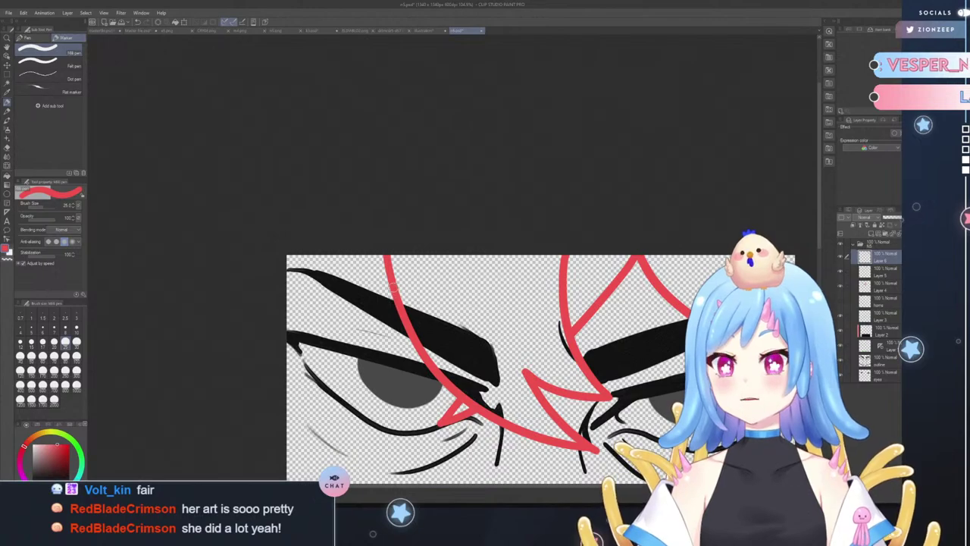
mouse_move(392, 282)
left_mouse_down()
mouse_move(341, 353)
mouse_move(238, 391)
left_mouse_up()
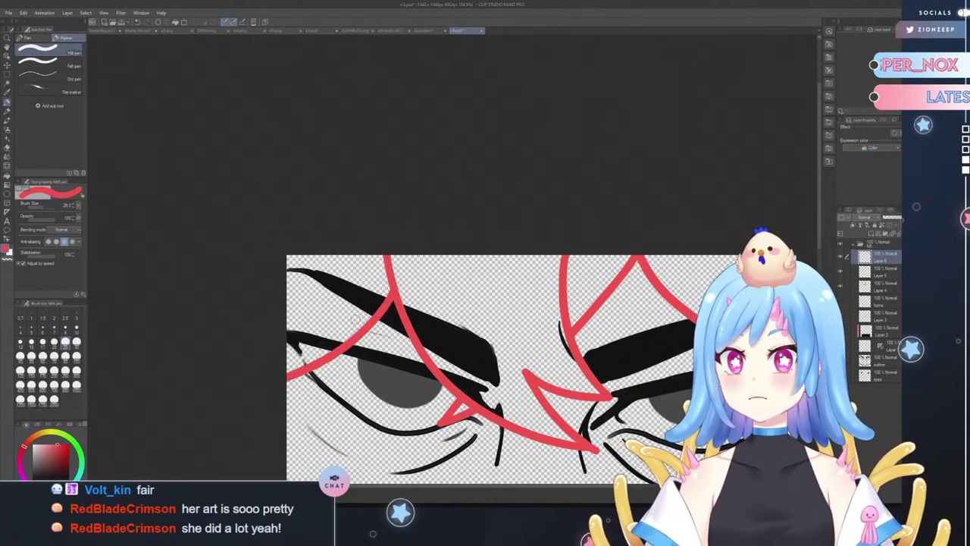
key("ctrl+z")
mouse_move(395, 285)
left_mouse_down()
mouse_move(340, 341)
mouse_move(286, 359)
left_mouse_up()
key("ctrl+z")
mouse_move(388, 291)
left_mouse_down()
mouse_move(358, 319)
mouse_move(261, 359)
left_mouse_up()
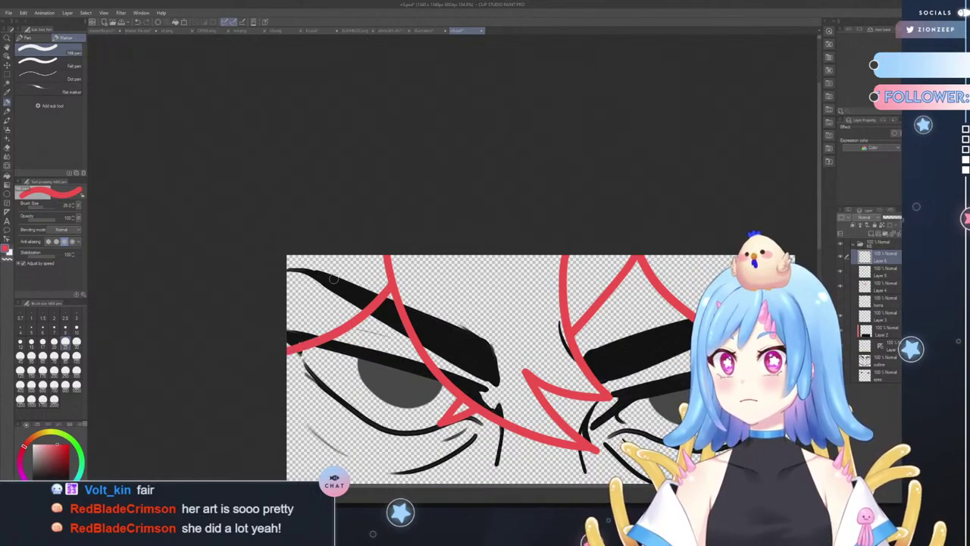
mouse_move(333, 250)
left_mouse_down()
mouse_move(283, 342)
mouse_move(235, 383)
left_mouse_up()
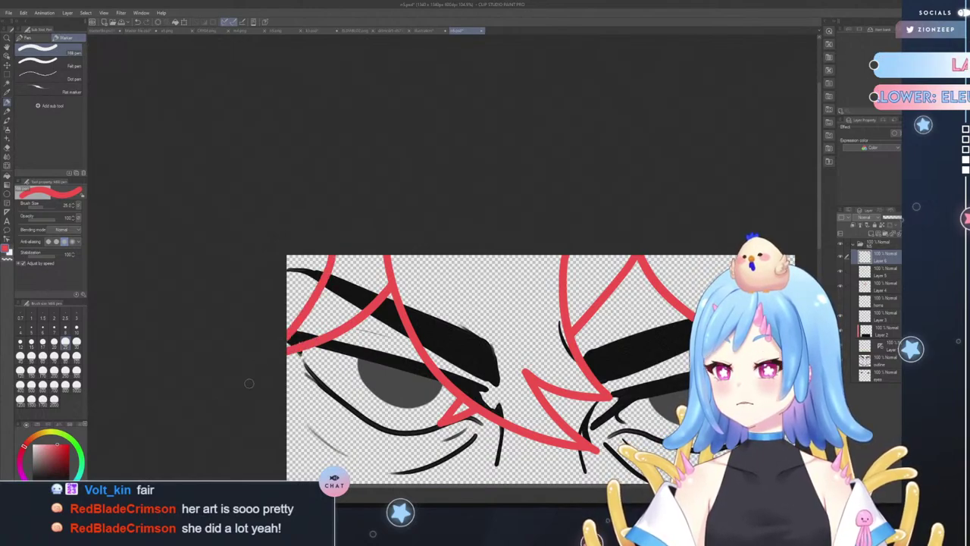
key("ctrl+z")
mouse_move(330, 248)
left_mouse_down()
mouse_move(322, 282)
mouse_move(226, 397)
left_mouse_up()
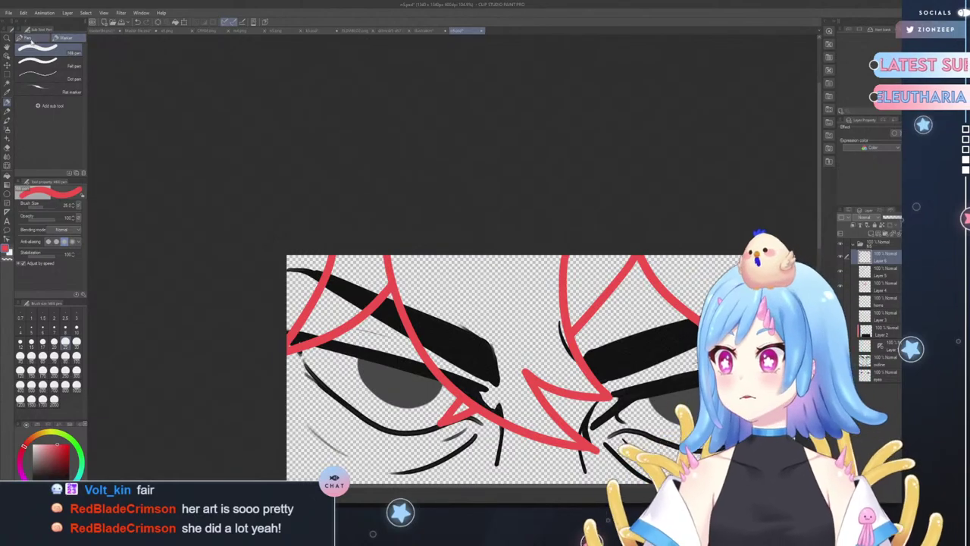
left_click(7, 37)
left_click_drag(684, 381, 629, 381)
left_click_drag(704, 441, 750, 441)
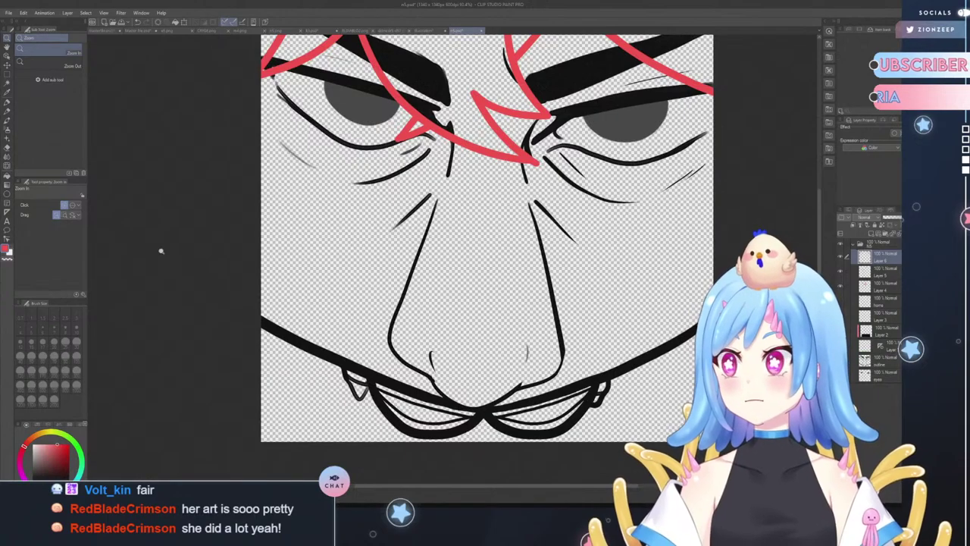
left_click(7, 101)
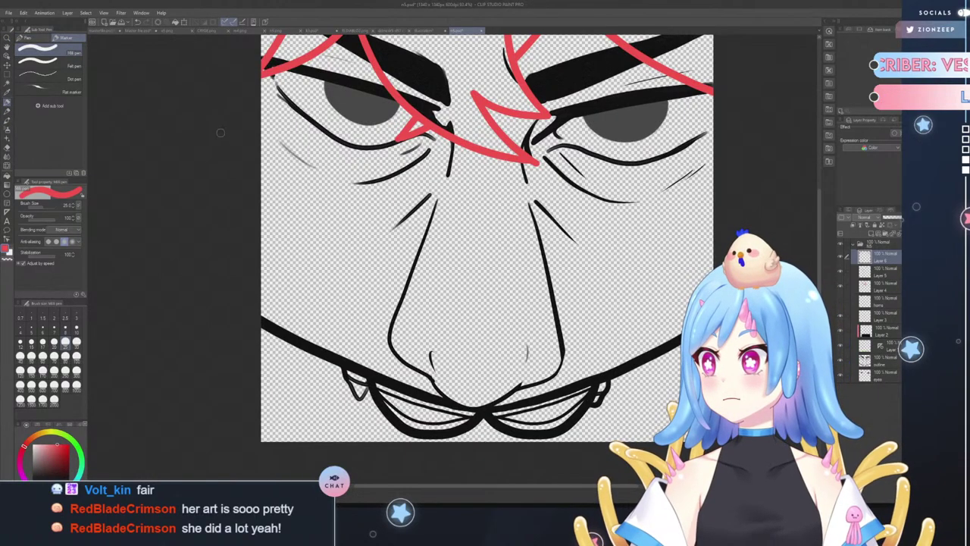
mouse_move(259, 129)
left_mouse_down()
mouse_move(260, 174)
mouse_move(289, 239)
mouse_move(303, 244)
left_mouse_up()
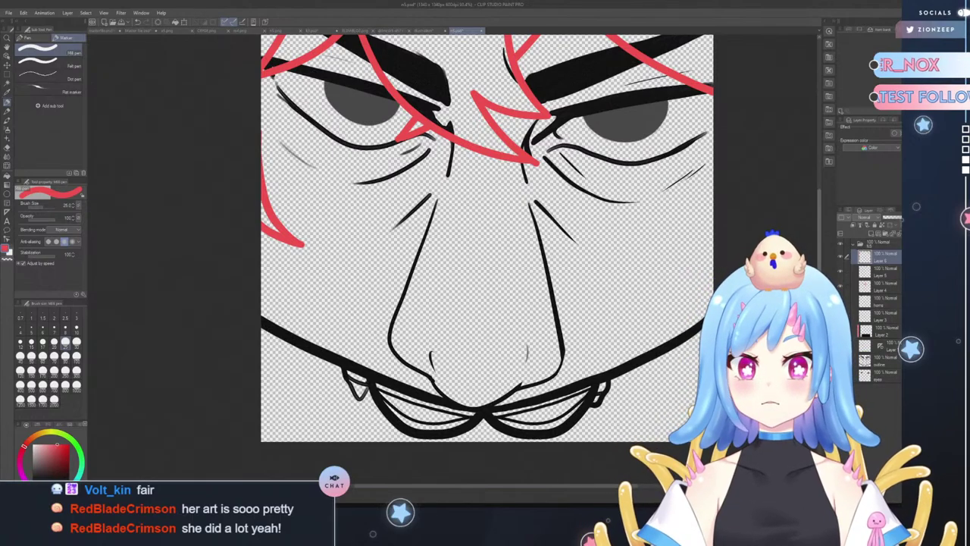
left_click_drag(819, 228, 819, 194)
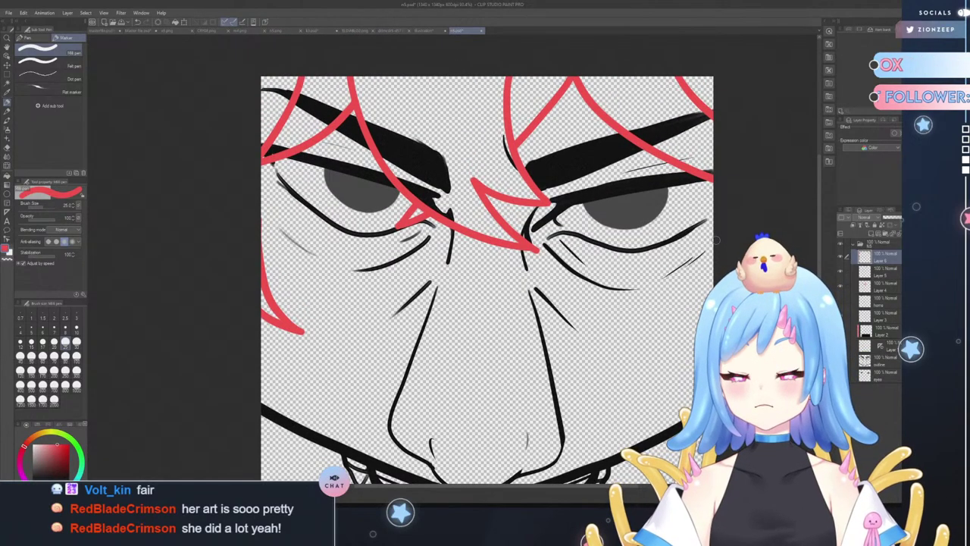
key("ctrl+z")
key("ctrl+z")
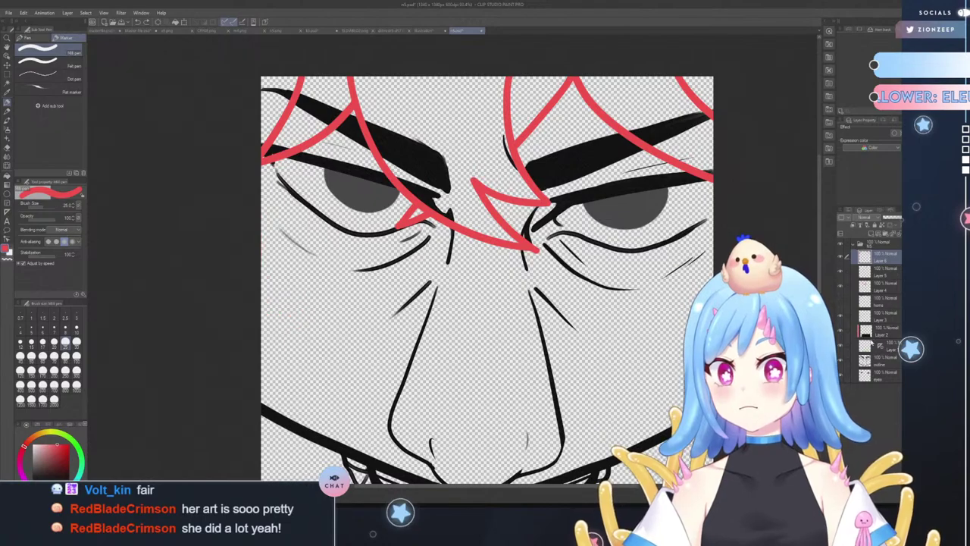
- On the symmetry ruler layer, draw mirrored red side strands curving in from the canvas sides to pointed tips on the cheeks
left_click(867, 364)
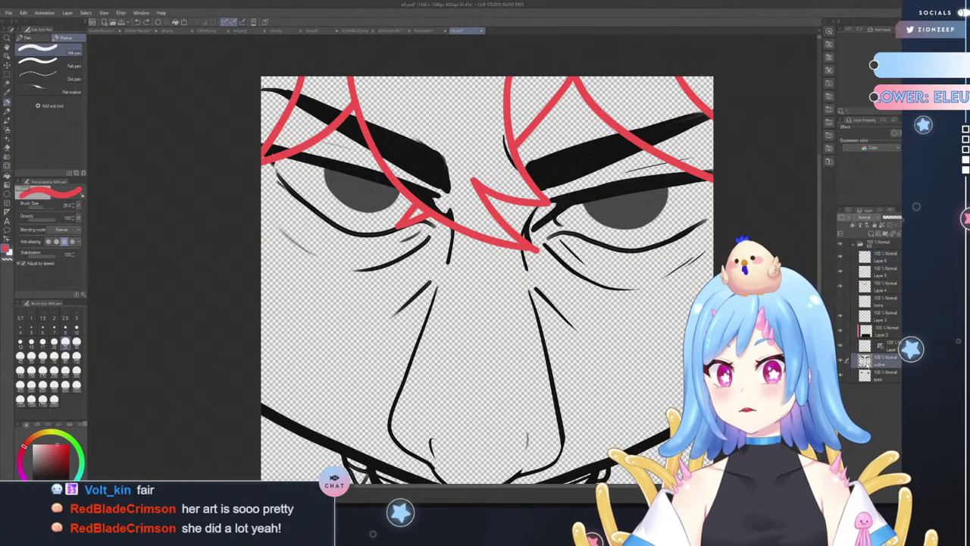
left_click(844, 346)
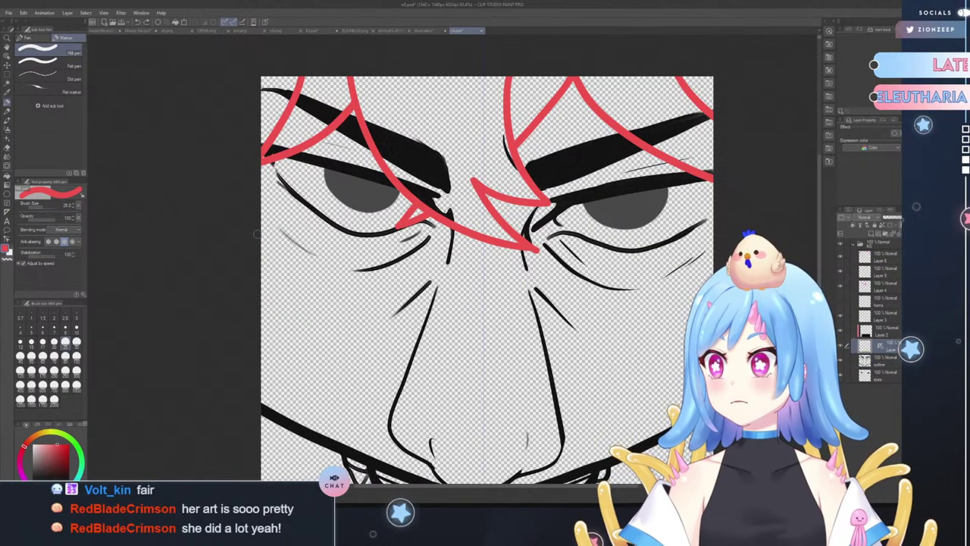
mouse_move(258, 233)
left_mouse_down()
mouse_move(276, 298)
mouse_move(295, 318)
left_mouse_up()
key("ctrl+z")
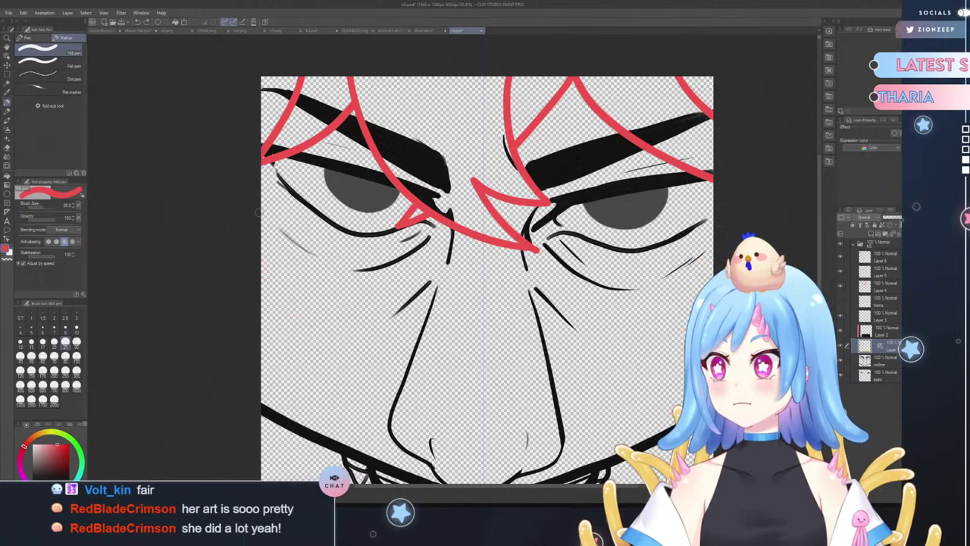
mouse_move(256, 223)
left_mouse_down()
mouse_move(276, 296)
mouse_move(322, 323)
left_mouse_up()
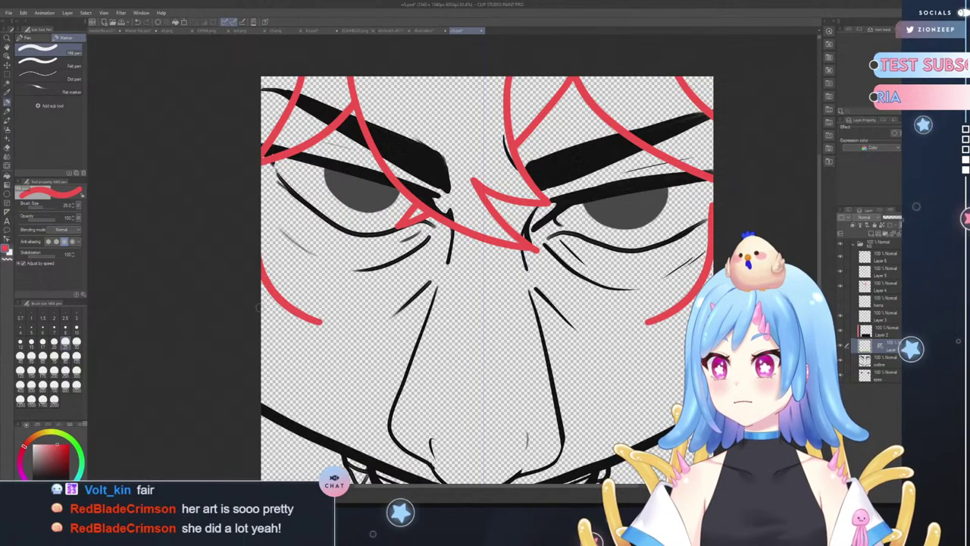
left_click_drag(259, 313, 333, 326)
key("ctrl+z")
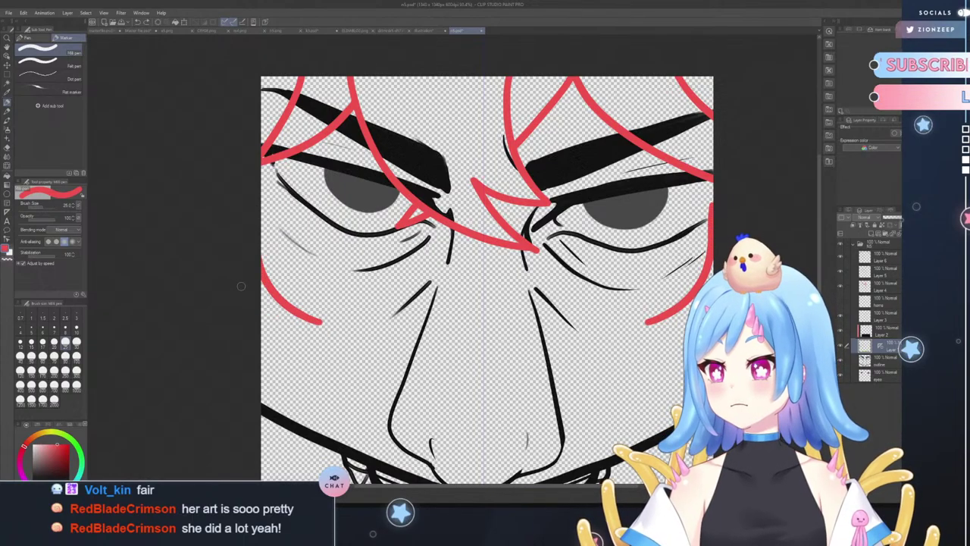
left_click_drag(262, 312, 327, 322)
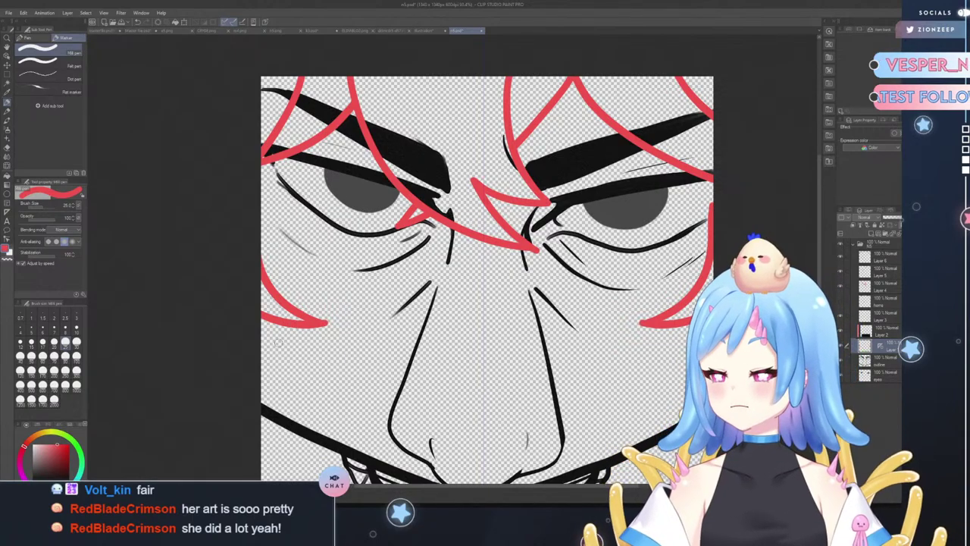
- Continue the mirrored side hair down both cheeks to pointed tips at the jawline and add another curved strand below the jaw
mouse_move(287, 325)
left_mouse_down()
mouse_move(280, 365)
mouse_move(289, 426)
mouse_move(304, 452)
left_mouse_up()
left_click_drag(263, 397, 304, 452)
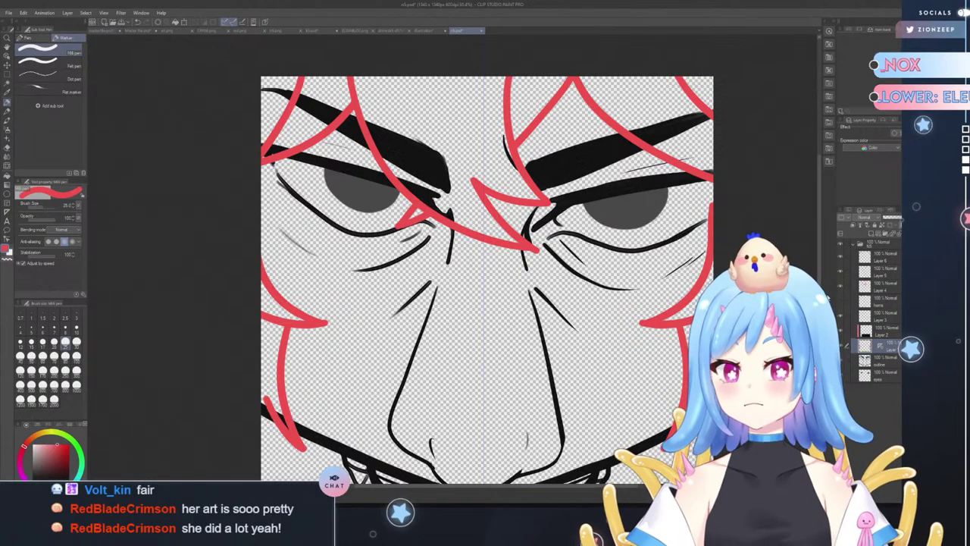
scroll(487, 281, "down", 3)
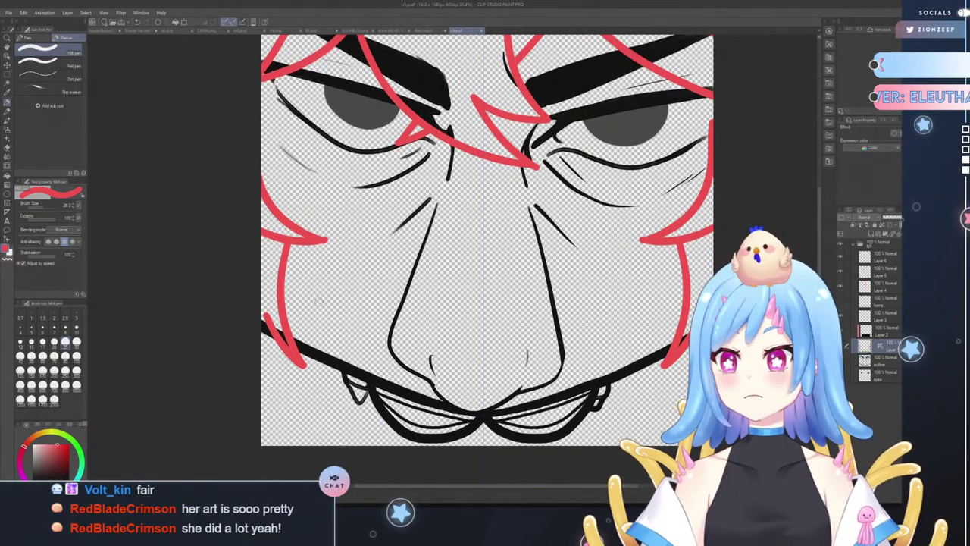
mouse_move(301, 346)
left_mouse_down()
mouse_move(311, 362)
mouse_move(308, 414)
left_mouse_up()
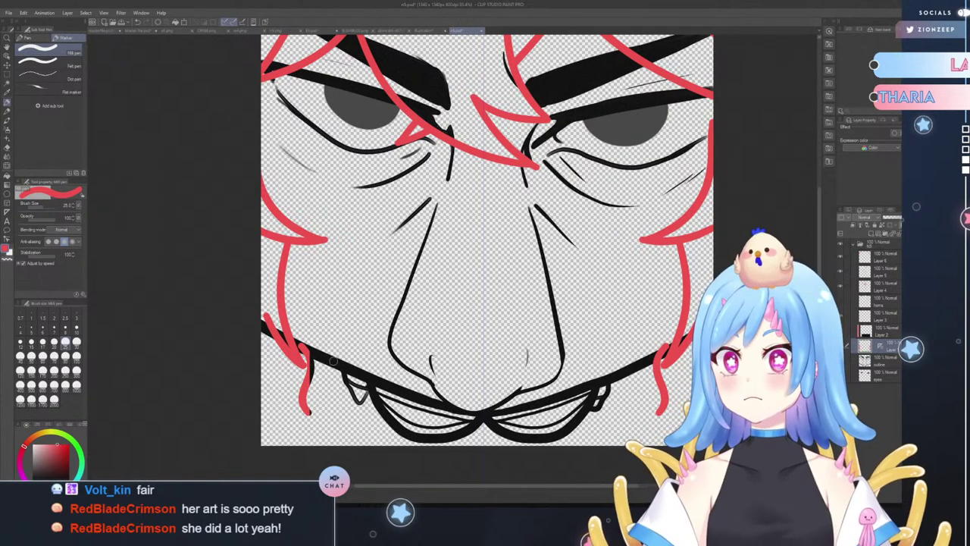
key("ctrl+z")
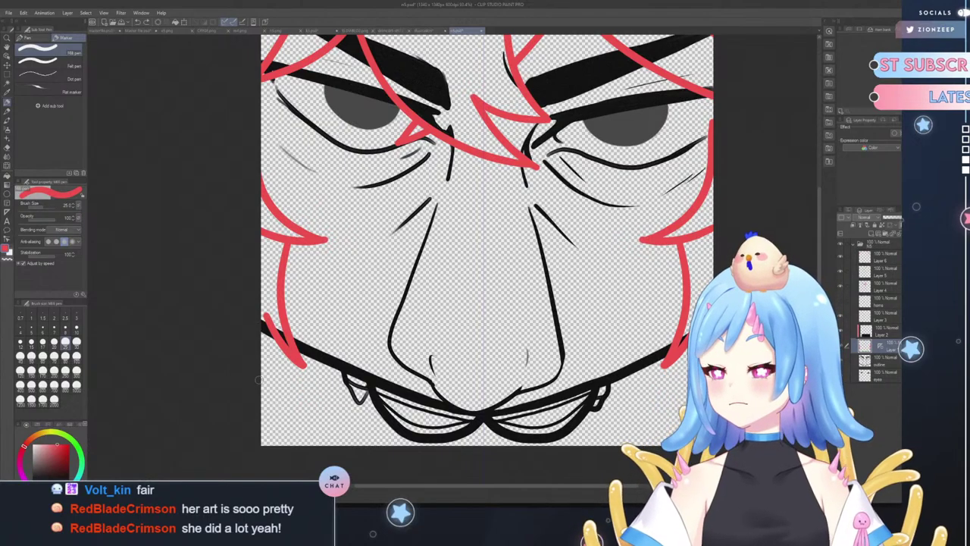
mouse_move(262, 366)
left_mouse_down()
mouse_move(284, 394)
mouse_move(315, 404)
left_mouse_up()
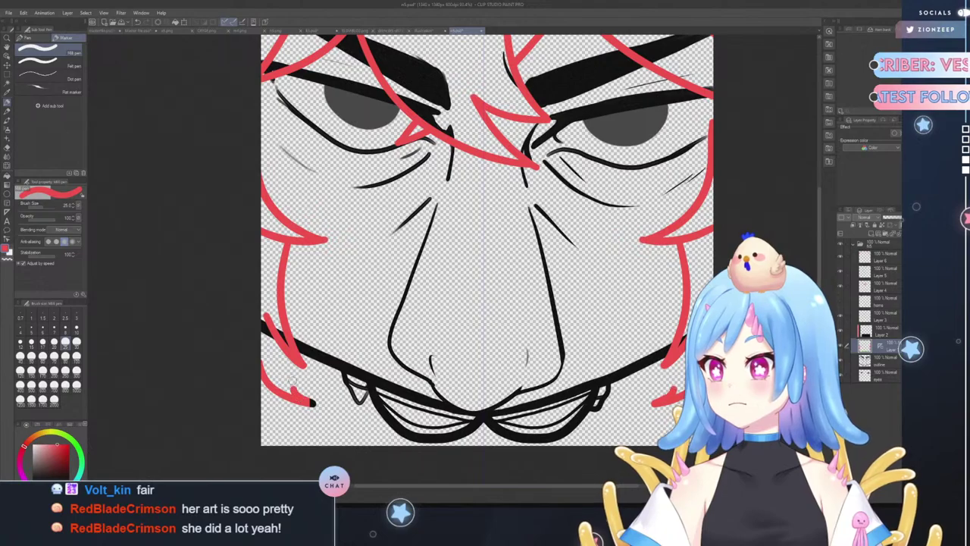
- Draw the red inner stroke that closes the lowest hair spike beside the cheek, mirrored on both sides of the face
mouse_move(288, 351)
left_mouse_down()
mouse_move(291, 376)
mouse_move(316, 401)
mouse_move(332, 401)
left_mouse_up()
key("ctrl+z")
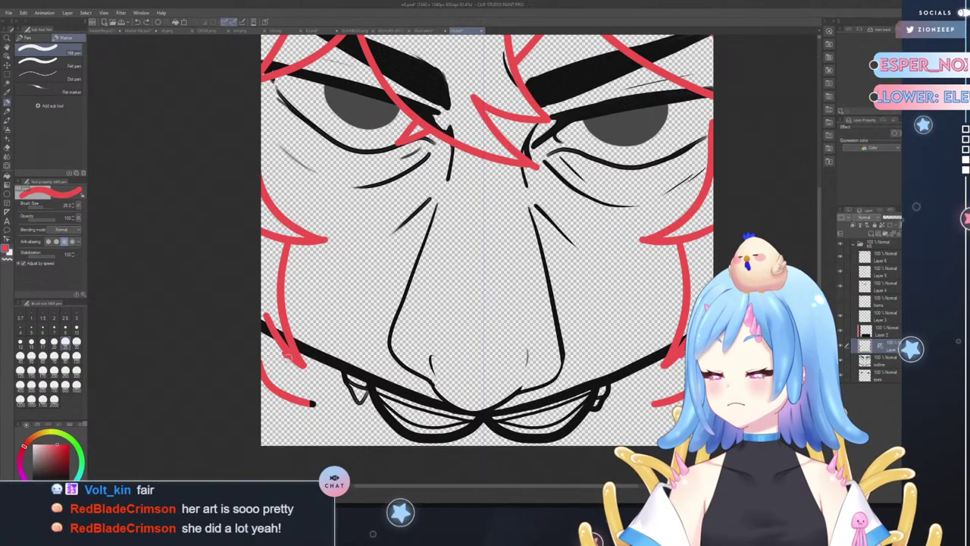
mouse_move(287, 356)
left_mouse_down()
mouse_move(291, 395)
mouse_move(326, 406)
left_mouse_up()
key("ctrl+z")
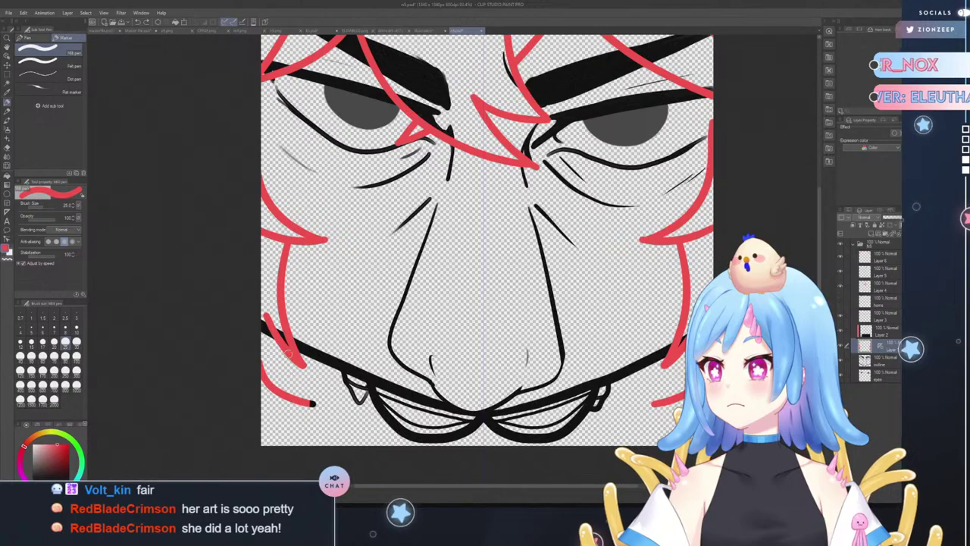
left_click_drag(286, 351, 319, 403)
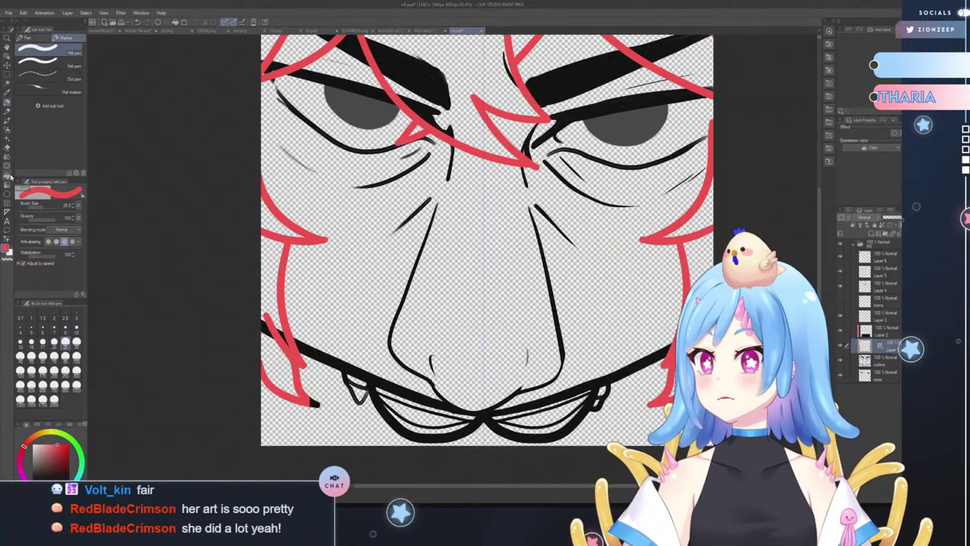
- Enlarge the mirrored red cheek hair slightly and shift it upward with a scale transform
left_click(8, 149)
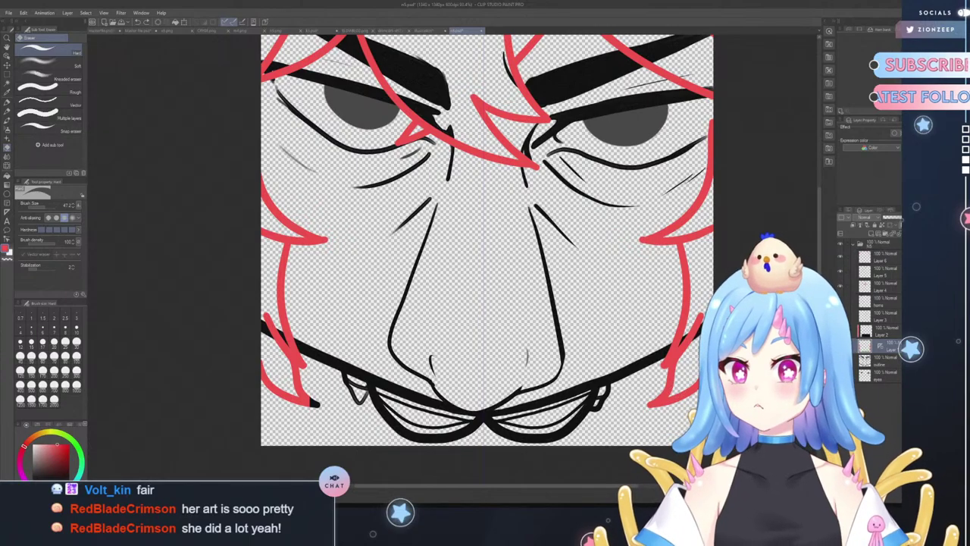
left_click_drag(819, 203, 819, 193)
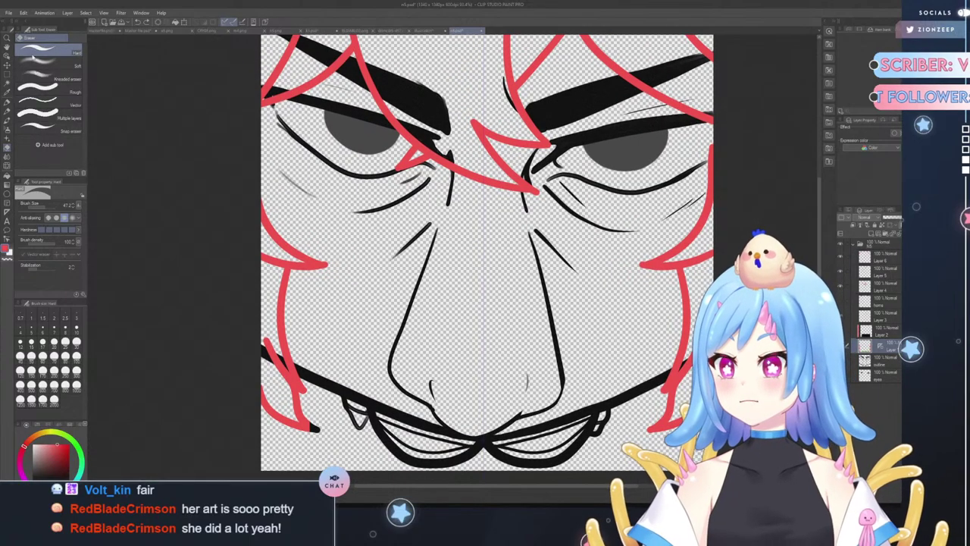
left_click(6, 38)
left_click_drag(556, 316, 462, 320)
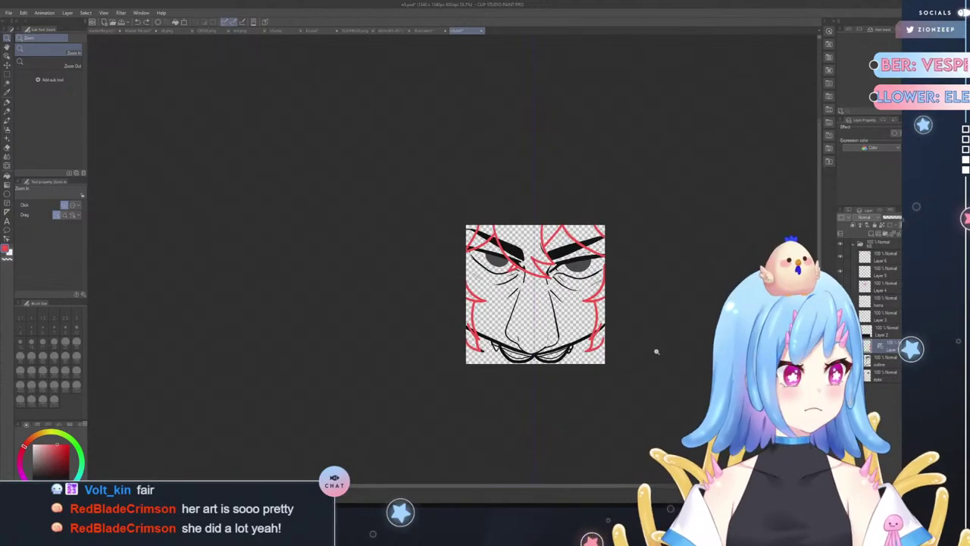
left_click_drag(656, 352, 637, 324)
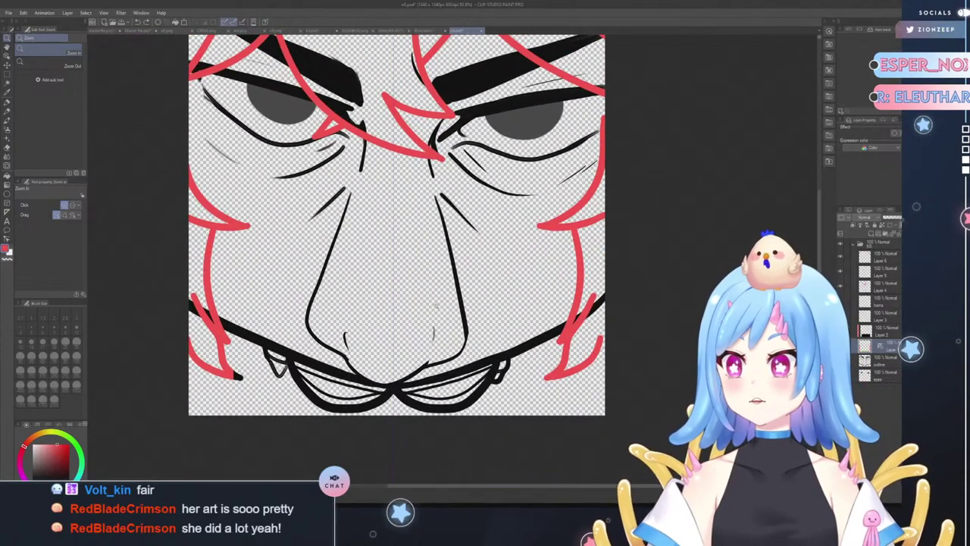
left_click(8, 76)
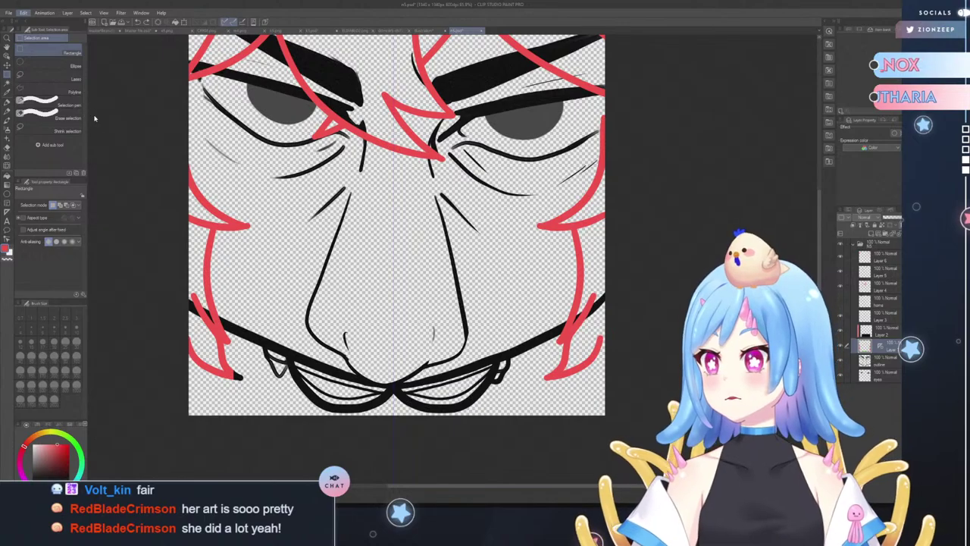
key("ctrl+t")
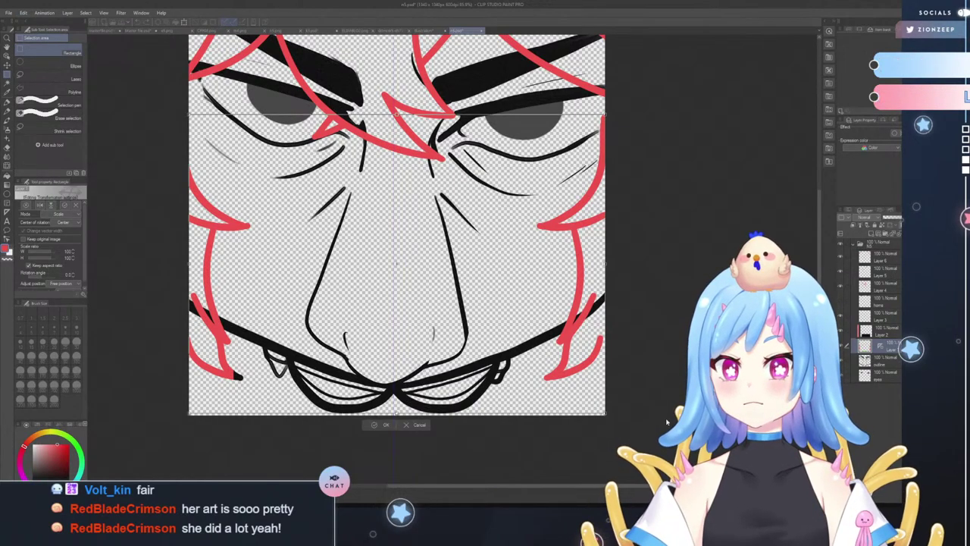
left_click_drag(604, 413, 614, 419)
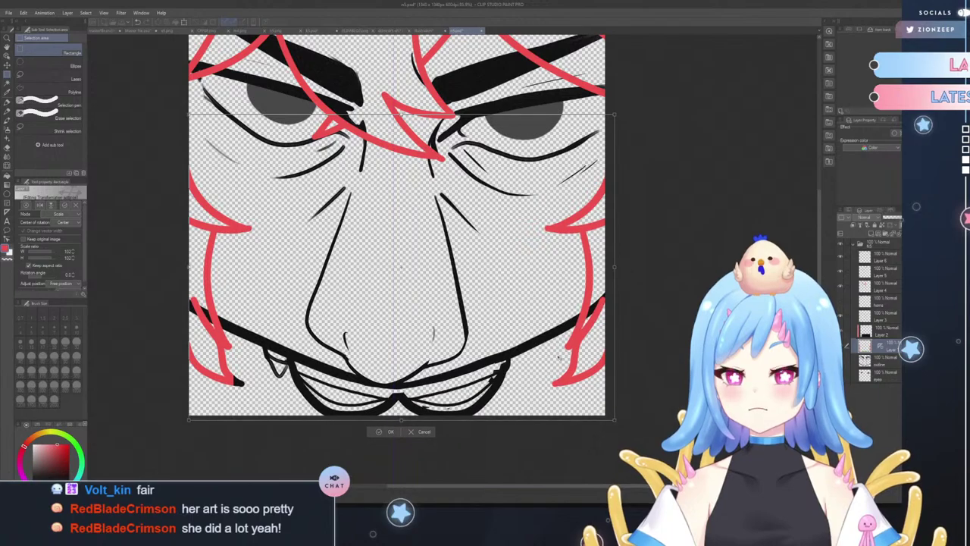
left_click_drag(559, 357, 559, 346)
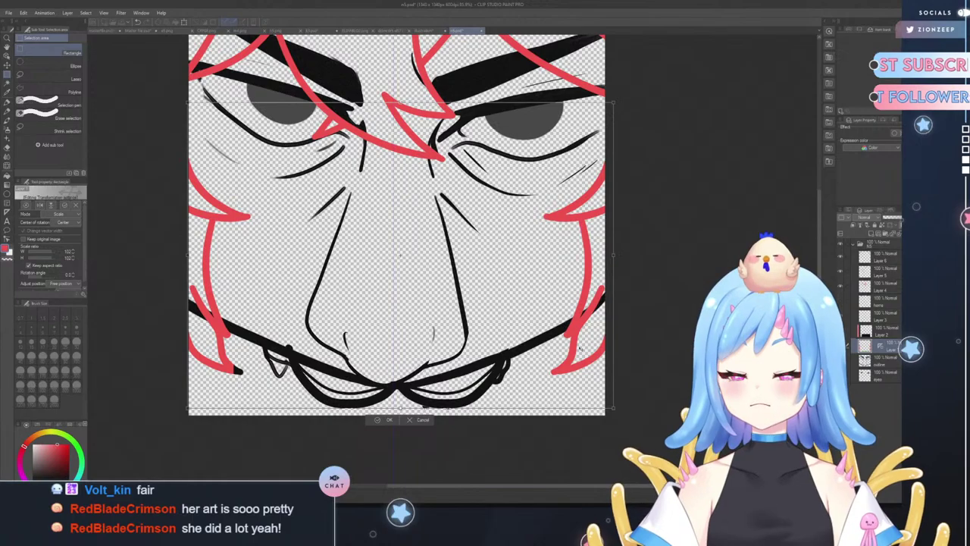
left_click(388, 420)
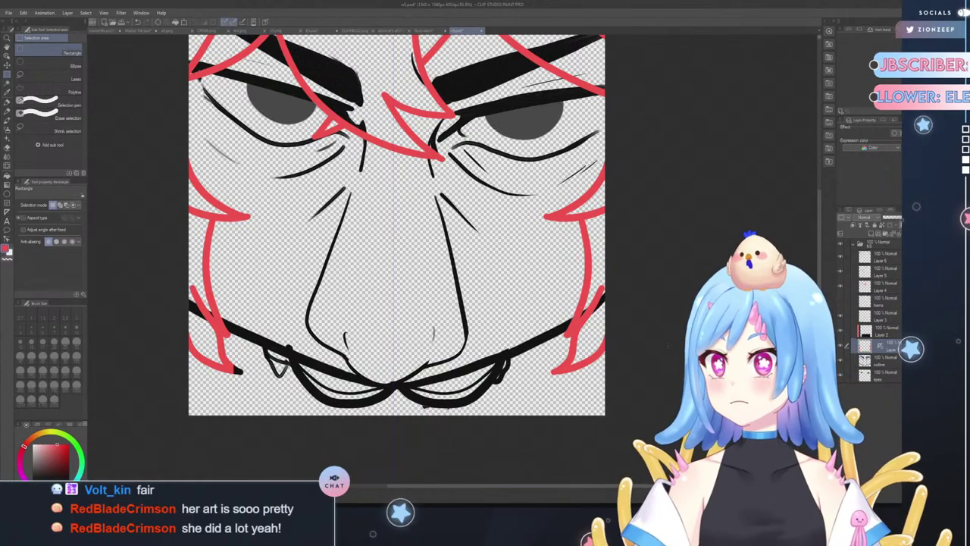
- Erase the rounded end of the red bang between the eyes on Layer 4 into a sharp point, using eraser sizes 17 and 10
left_click_drag(819, 228, 819, 166)
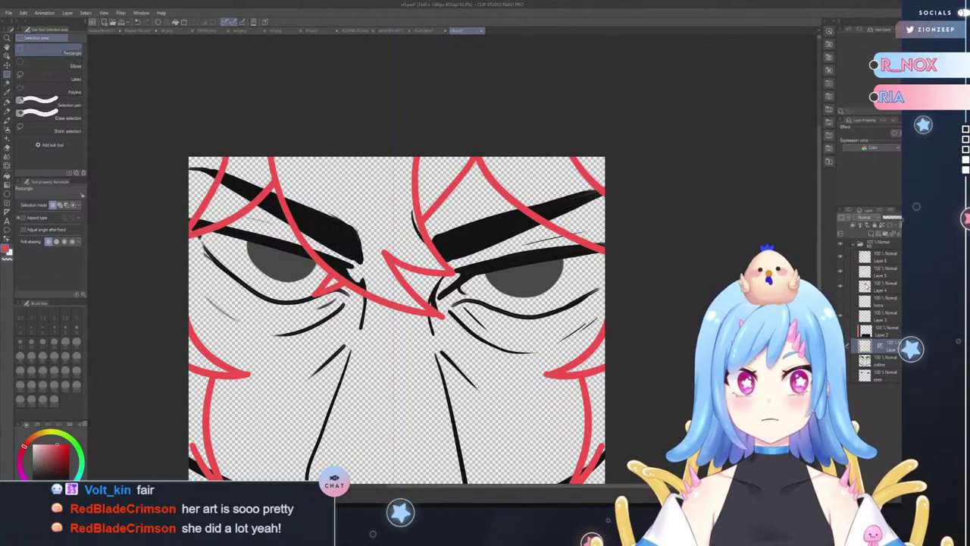
left_click(865, 285)
left_click(7, 39)
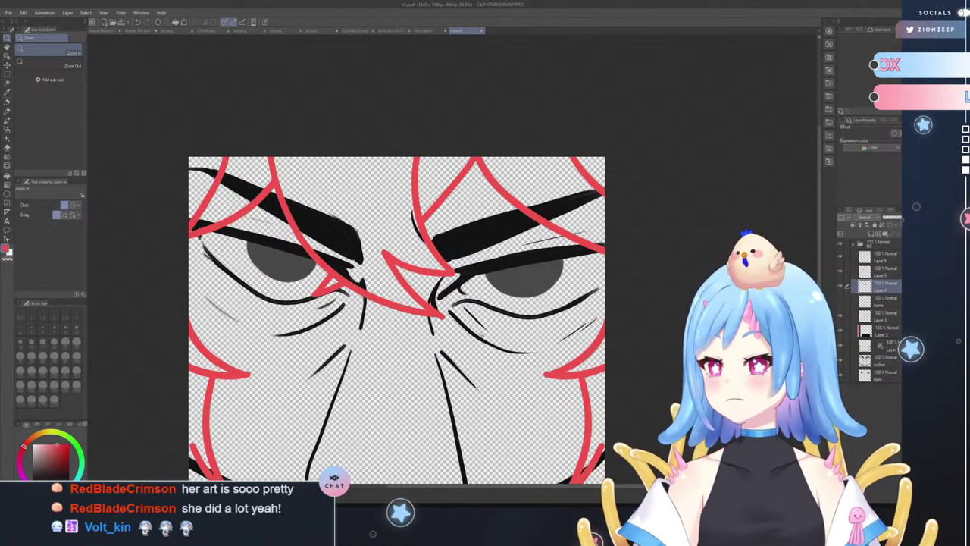
left_click_drag(482, 334, 487, 326)
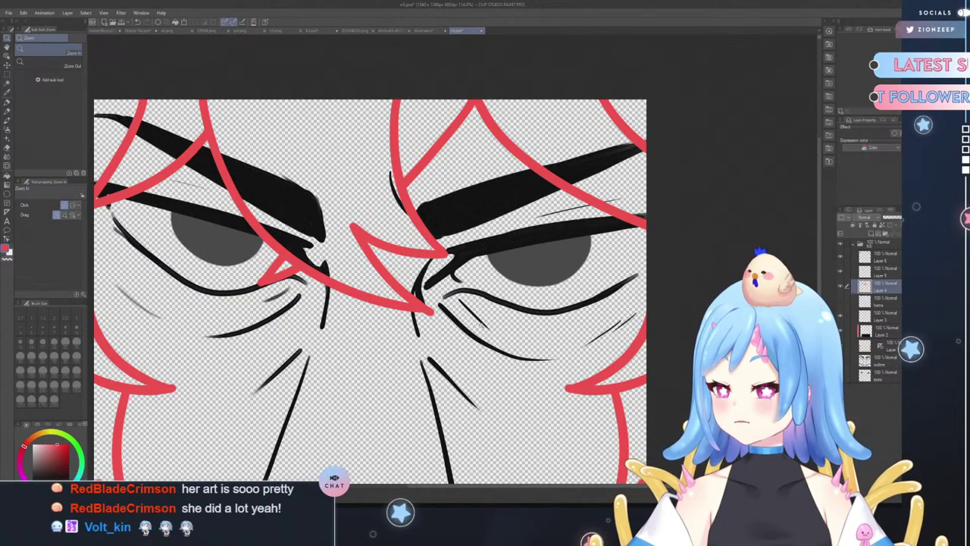
left_click_drag(494, 350, 519, 326)
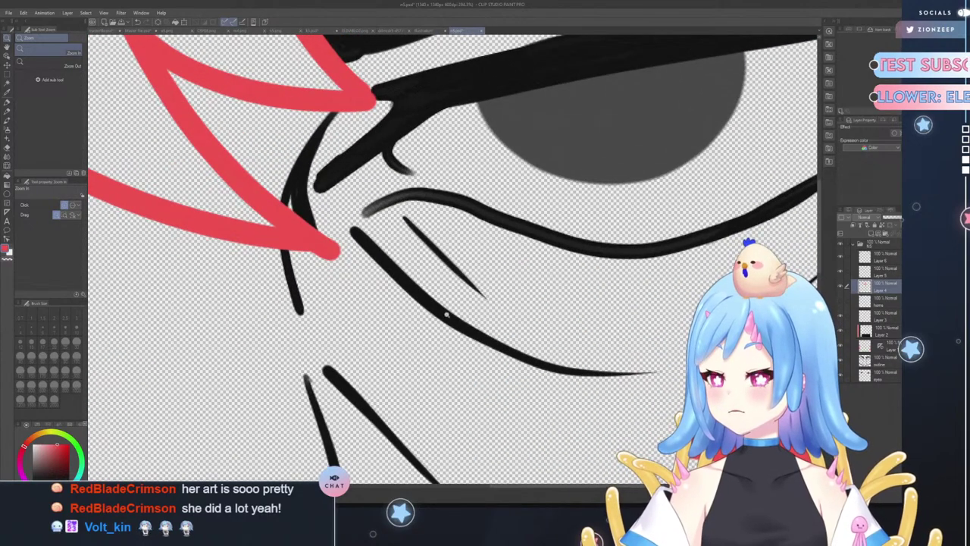
left_click(7, 148)
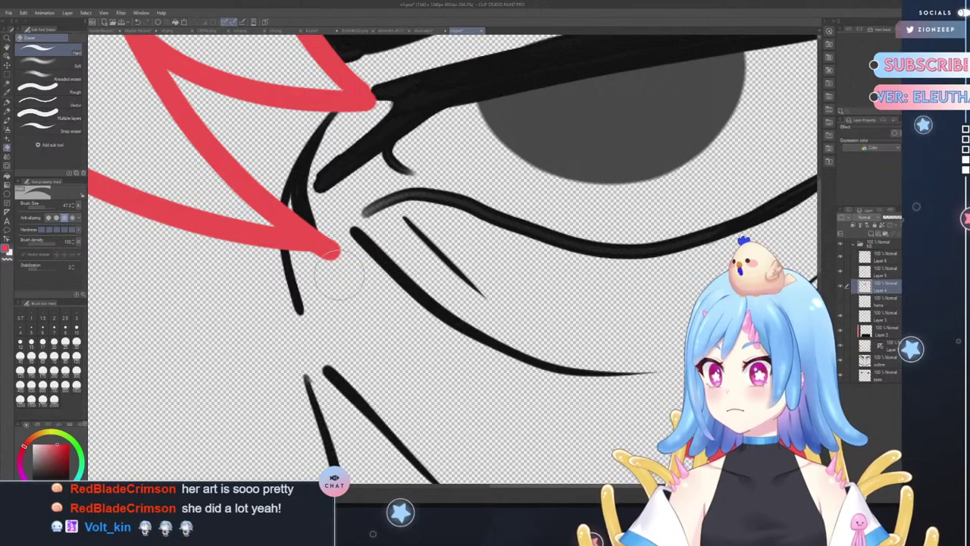
left_click(76, 342)
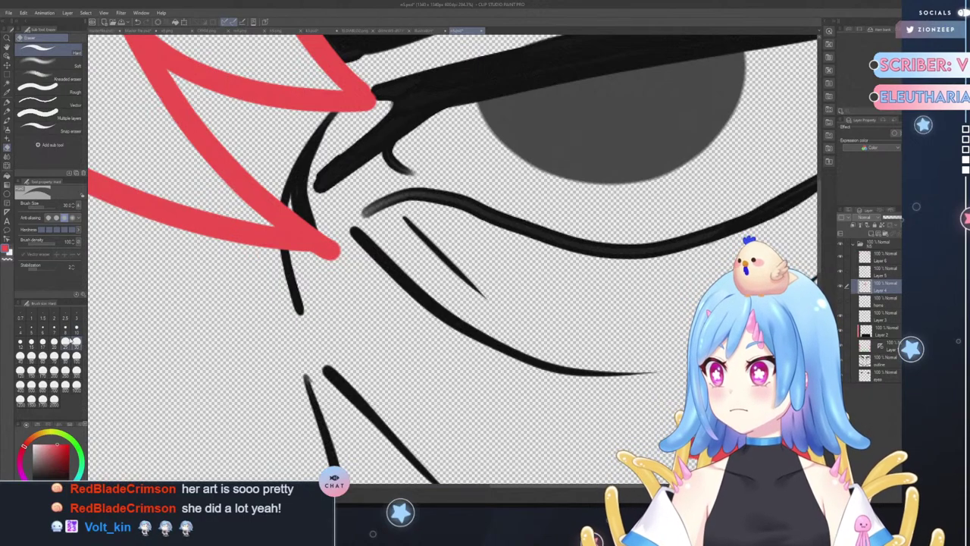
left_click(43, 343)
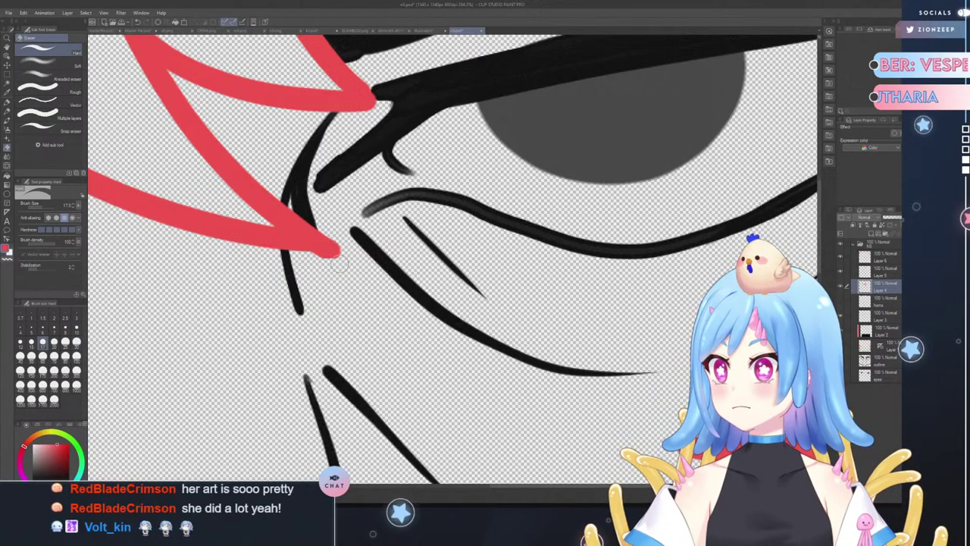
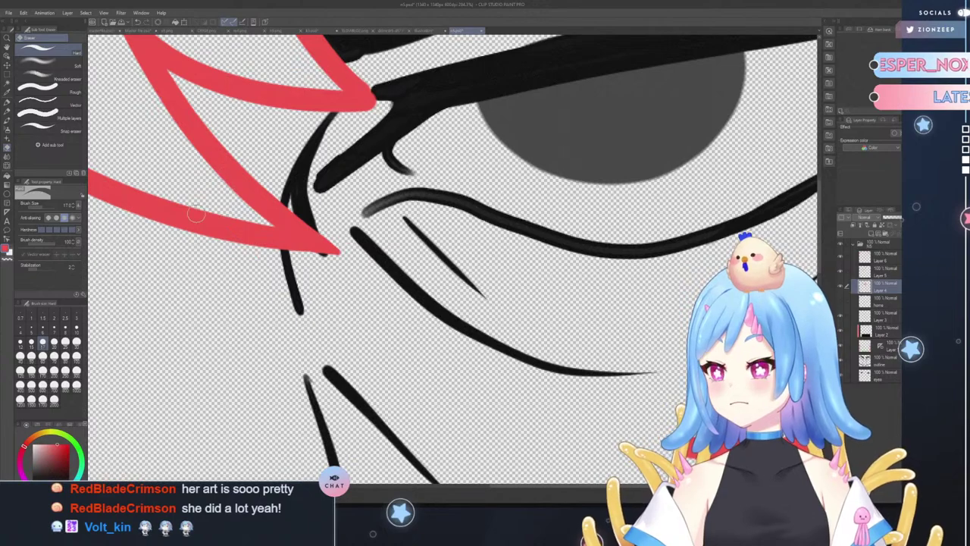
left_click(76, 327)
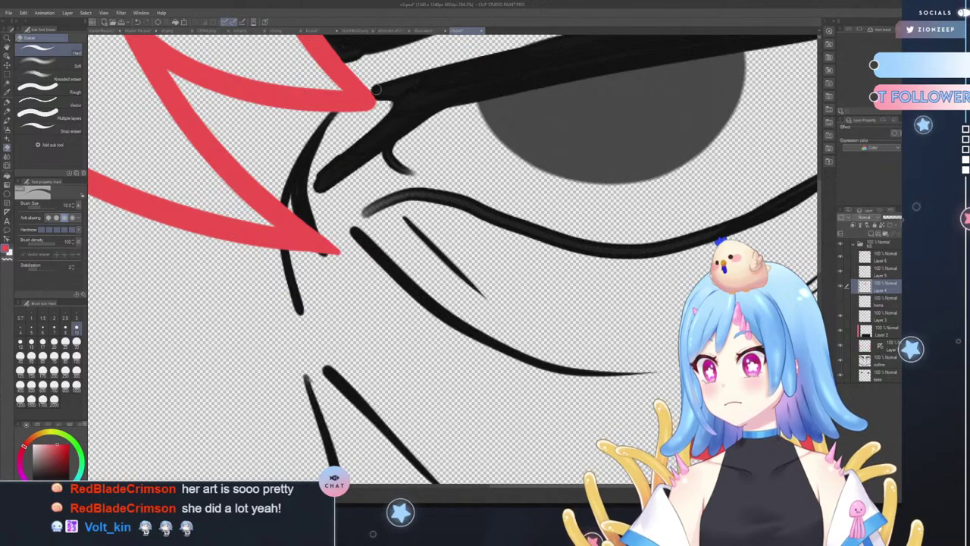
- Switch from erasing to the marker pen and set its brush size to 10
key("p")
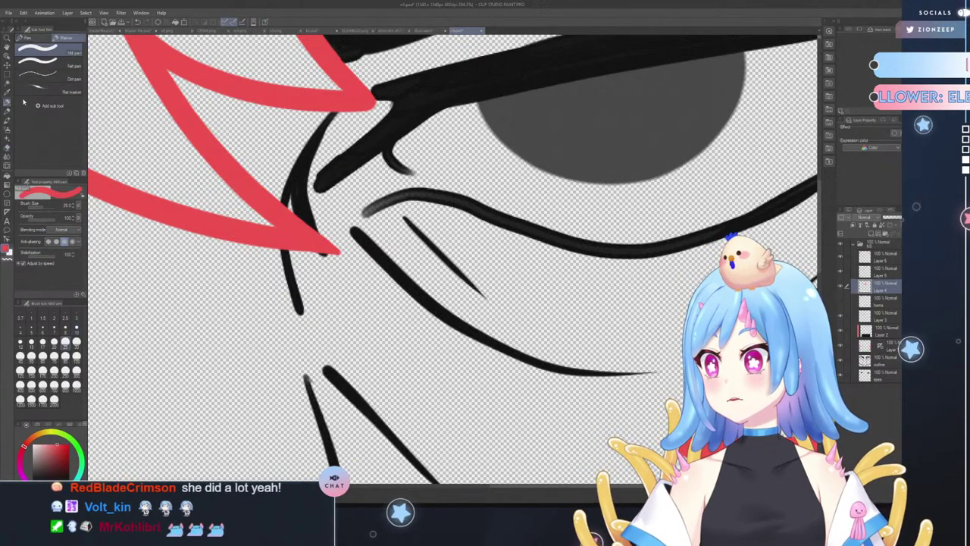
left_click(76, 328)
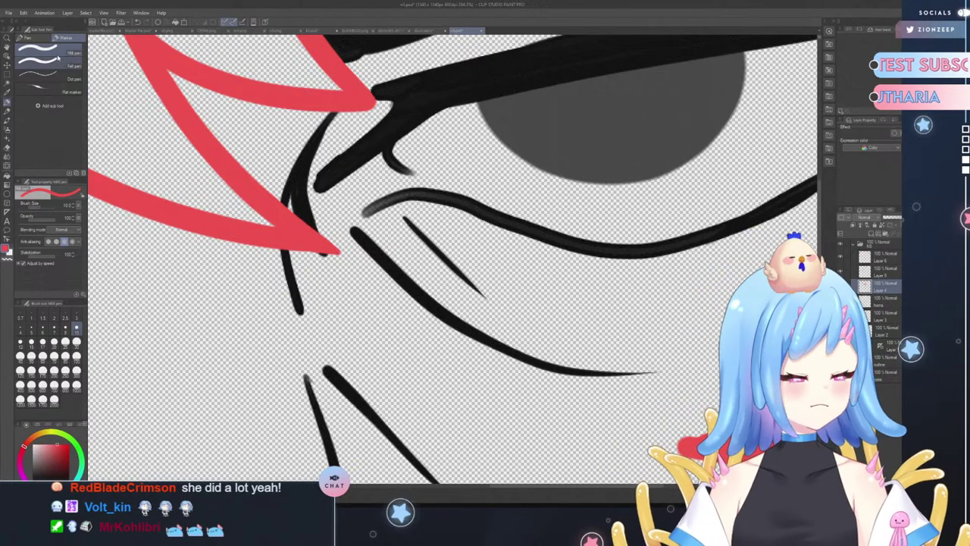
left_click(7, 37)
left_click_drag(601, 329, 592, 334)
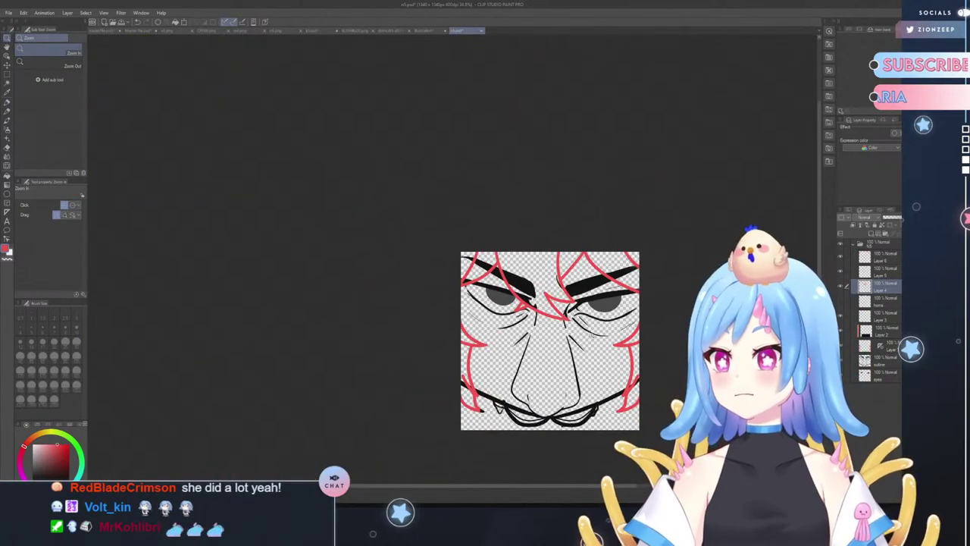
mouse_move(653, 437)
left_mouse_down()
mouse_move(682, 437)
mouse_move(648, 438)
left_mouse_up()
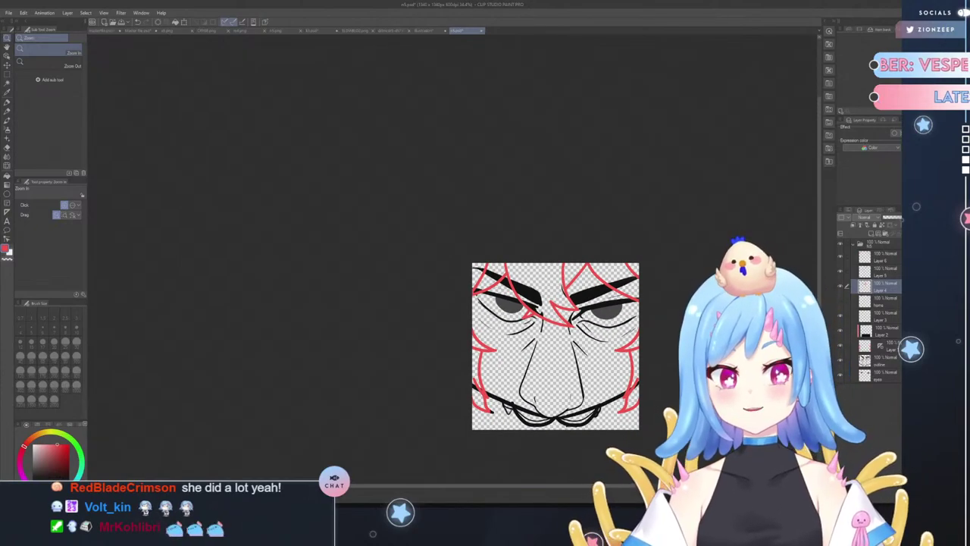
- Examine the whole face and the layer stack, checking what Layer 4 holds by toggling its visibility
left_click(879, 360)
left_click_drag(567, 317, 585, 313)
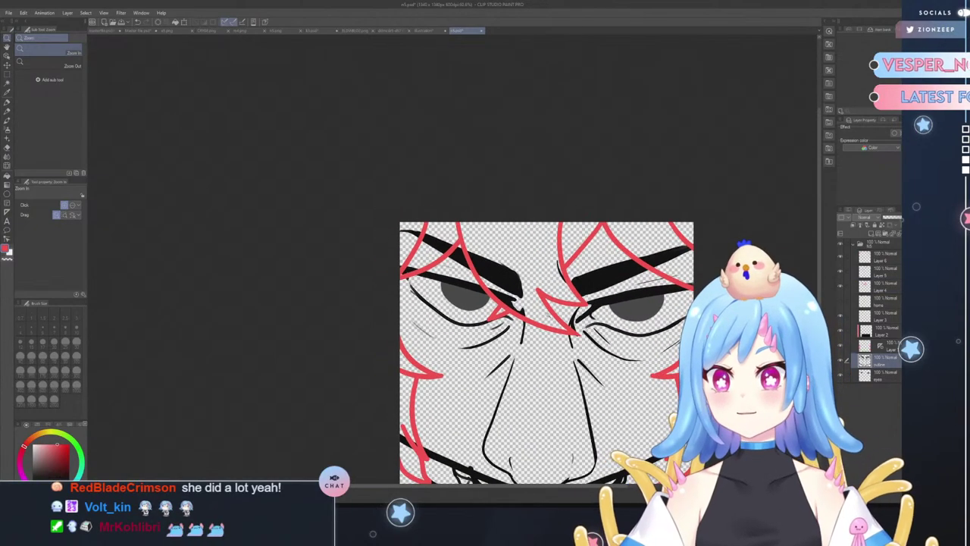
mouse_move(475, 327)
left_mouse_down()
mouse_move(504, 316)
mouse_move(485, 327)
left_mouse_up()
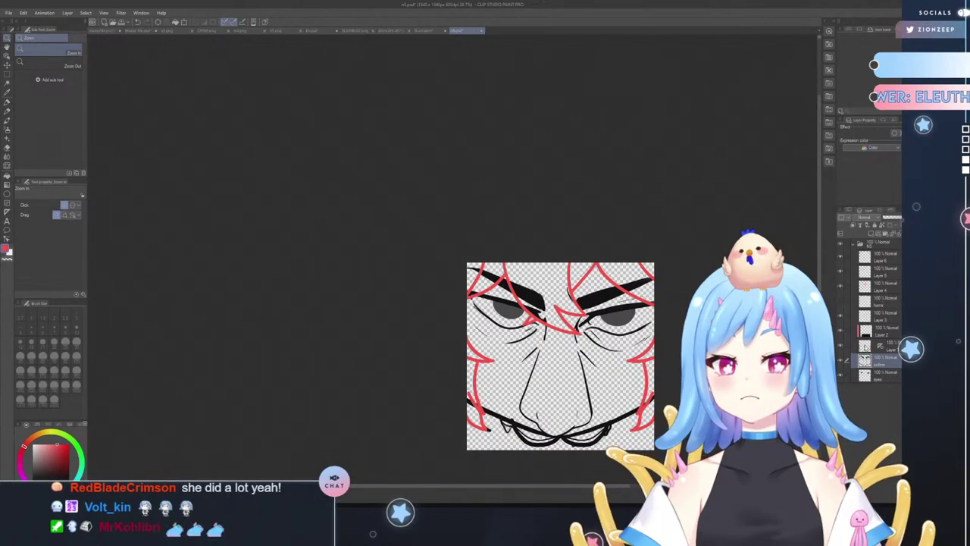
left_click(881, 257)
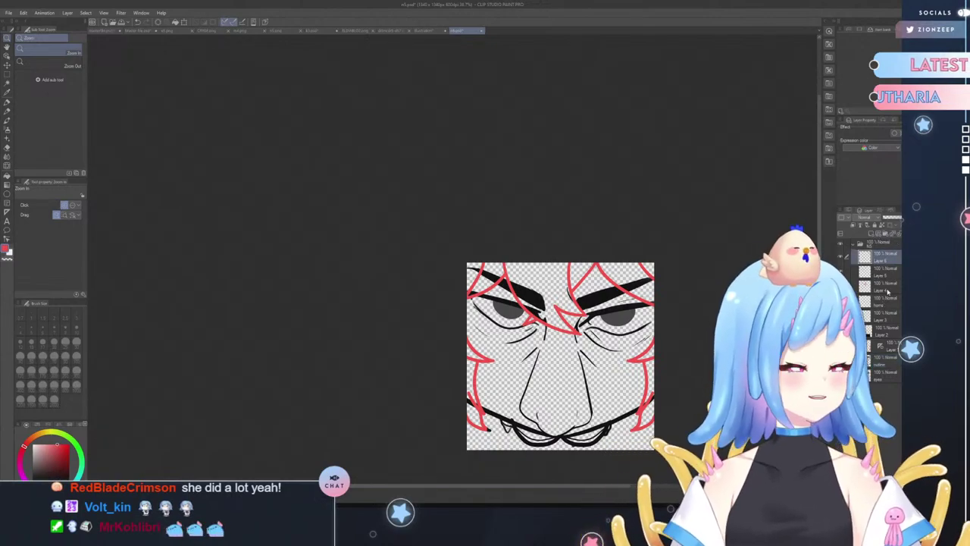
left_click(867, 269)
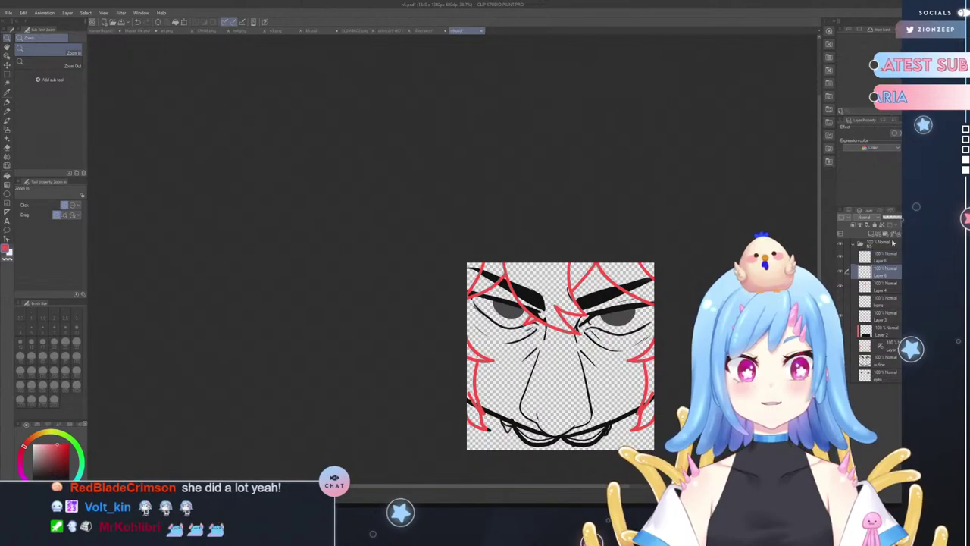
left_click(865, 286)
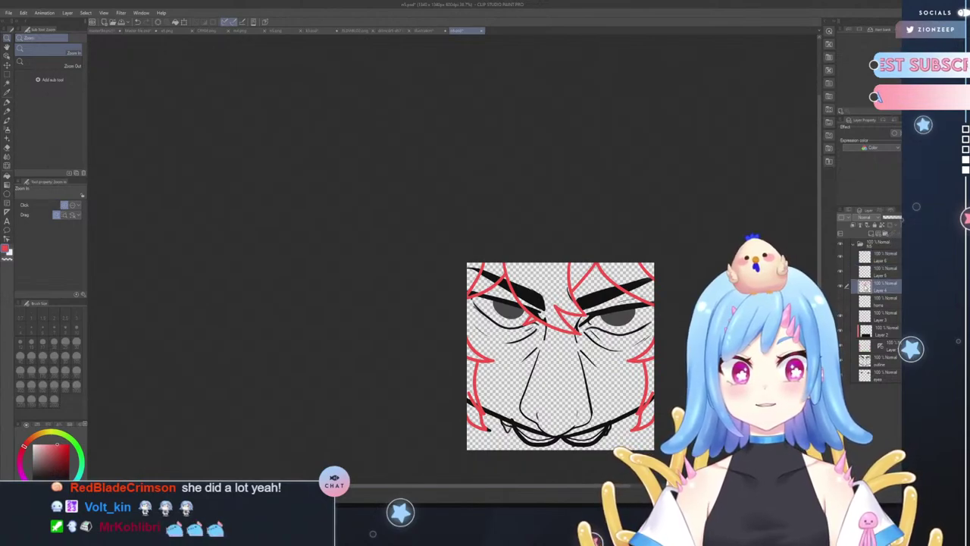
left_click(840, 287)
left_click(841, 286)
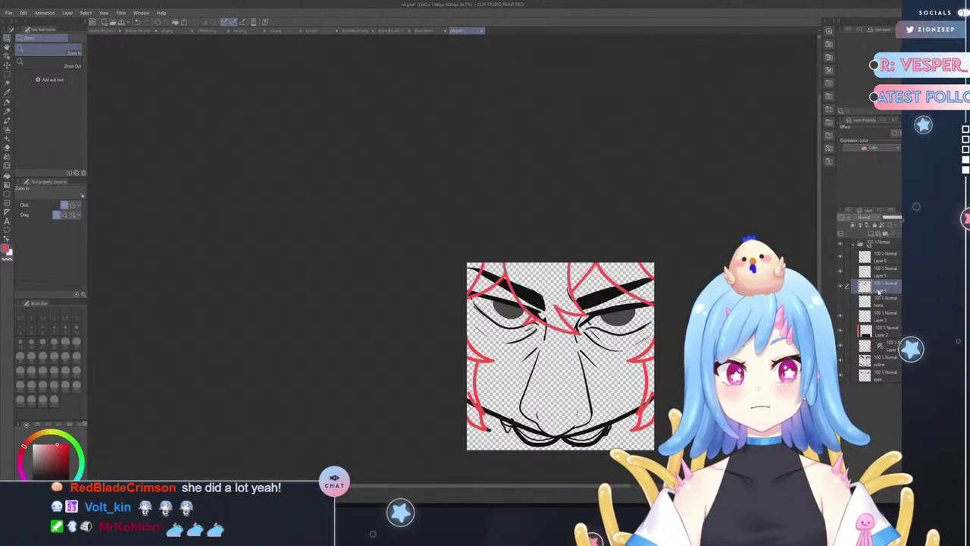
- Move Layer 4 beneath Layer 3 and try transferring its contents to Layer 2
mouse_move(877, 318)
left_mouse_down()
mouse_move(876, 332)
mouse_move(877, 320)
left_mouse_up()
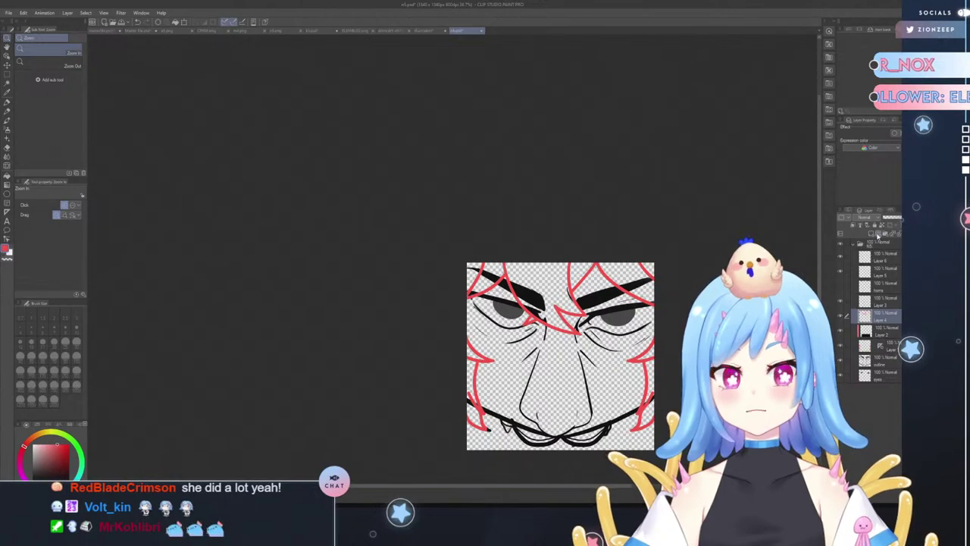
left_click(893, 234)
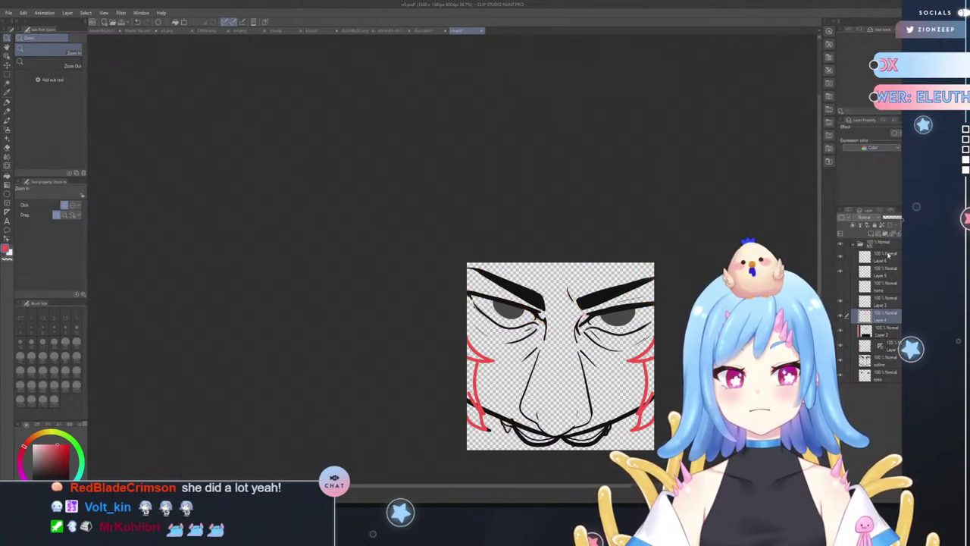
key("ctrl+z")
- Remove Layer 2 from the layer stack
left_click(883, 331)
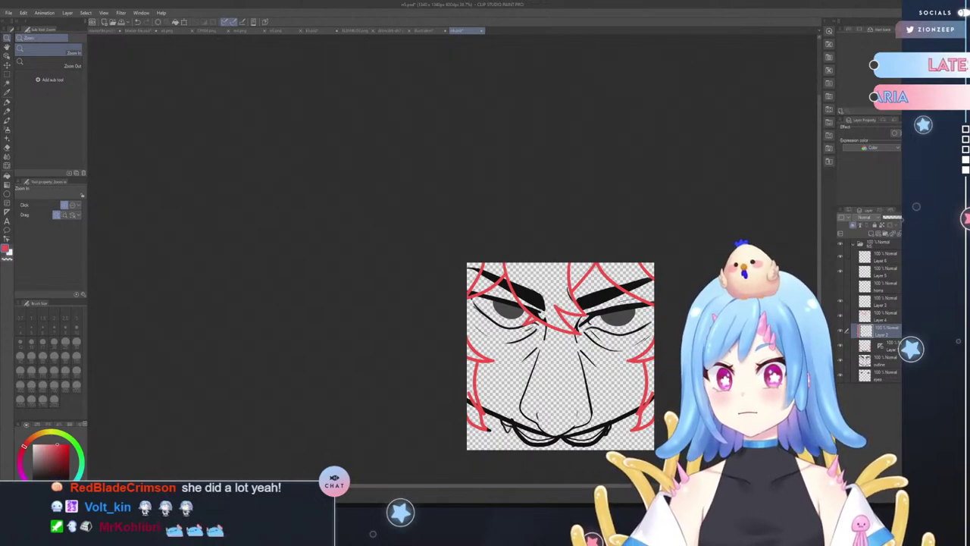
left_click(474, 186)
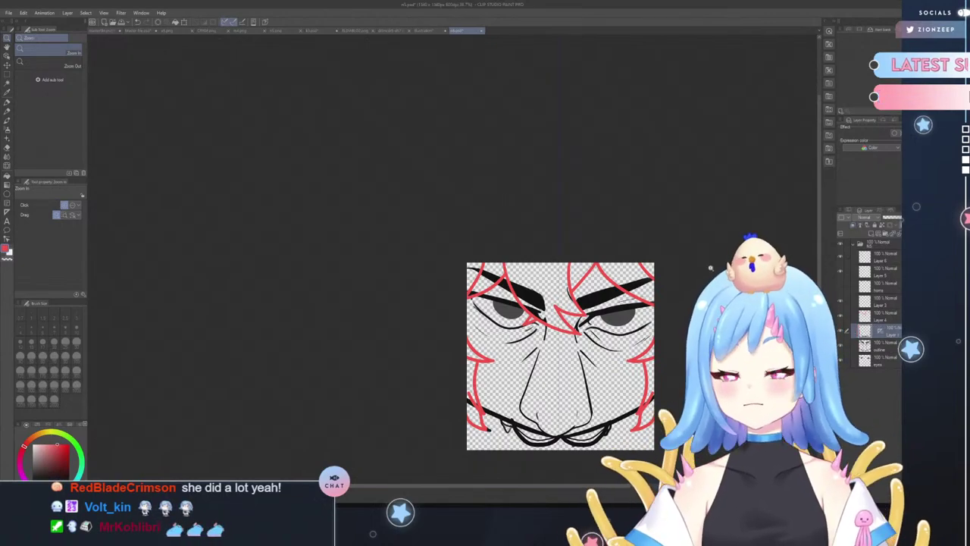
- Compare the face with and without the red hair lines by toggling the visibility of Layer 1
left_click(870, 319)
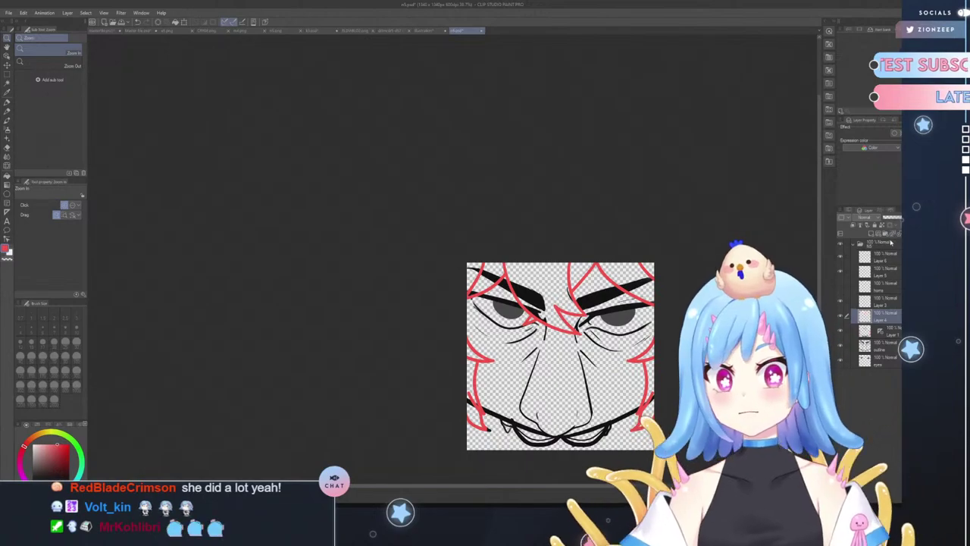
left_click(847, 331)
left_click(848, 331)
left_click(847, 331)
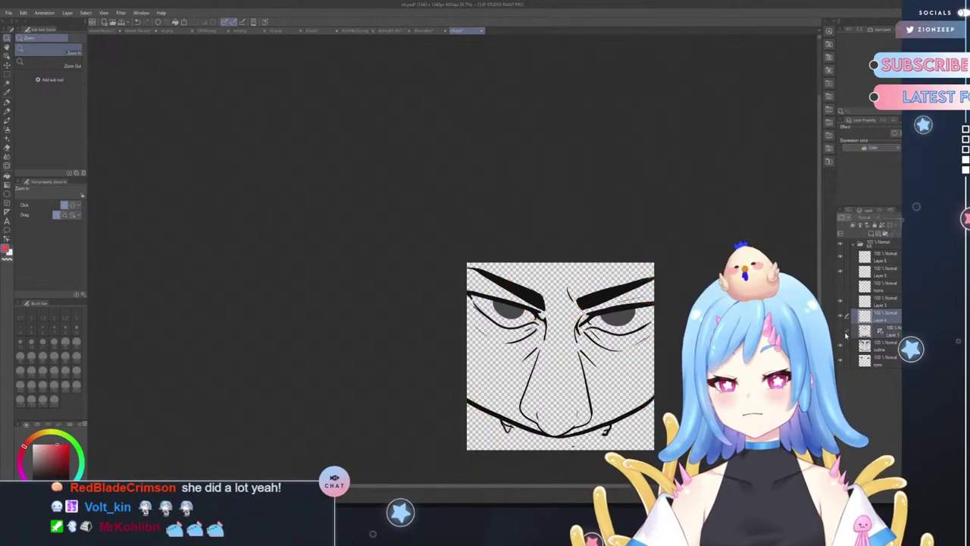
left_click(843, 332)
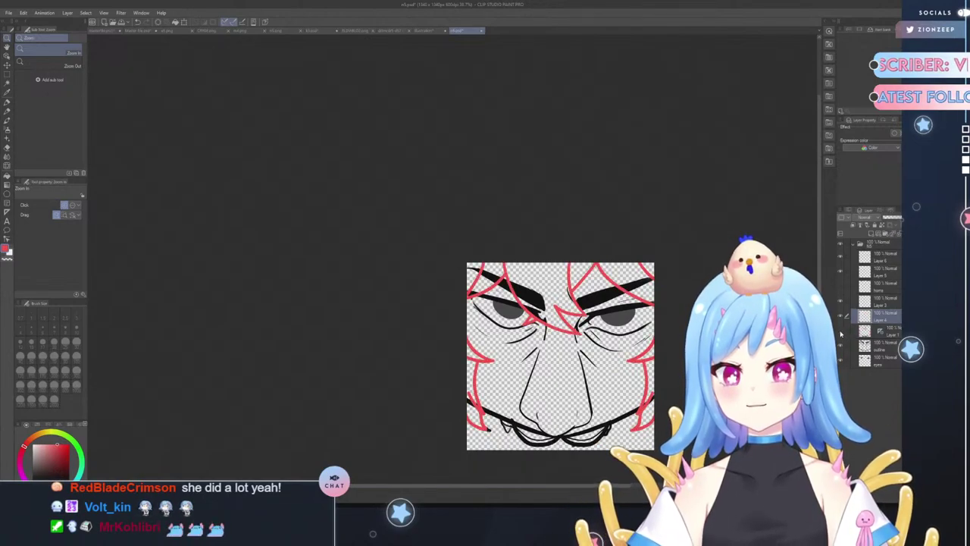
left_click(841, 333)
left_click(842, 334)
left_click(842, 334)
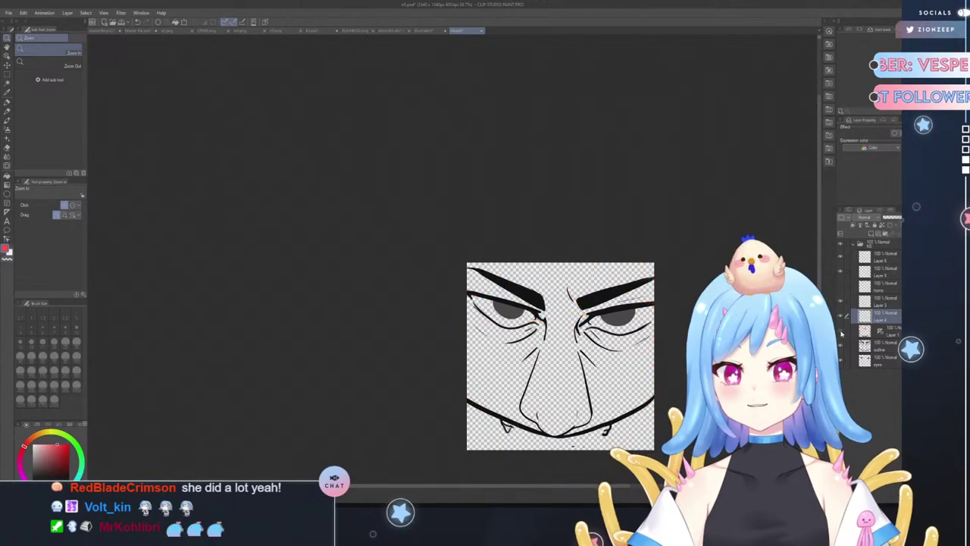
left_click(842, 334)
- Examine the nose and mouth line art of the outline layer up close
left_click(847, 346)
left_click_drag(615, 470, 682, 470)
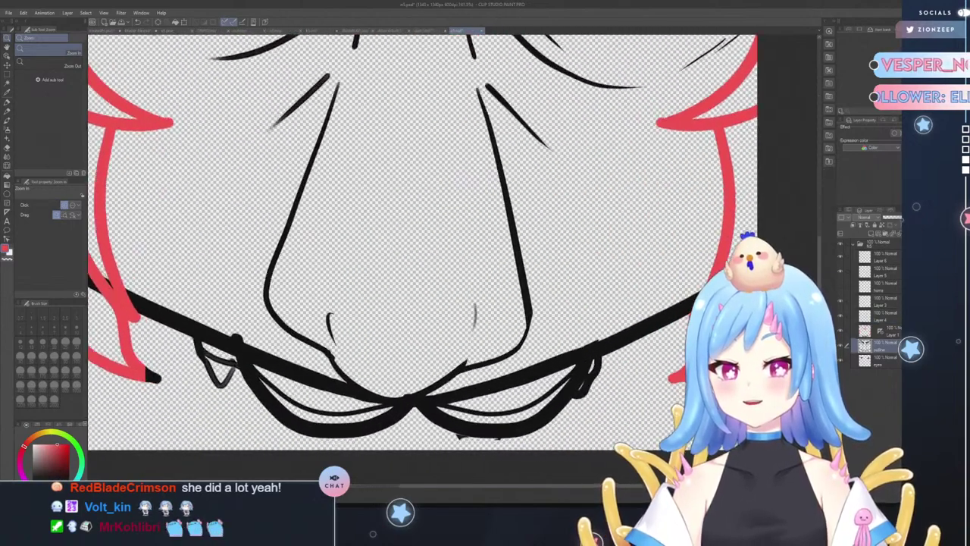
left_click(7, 149)
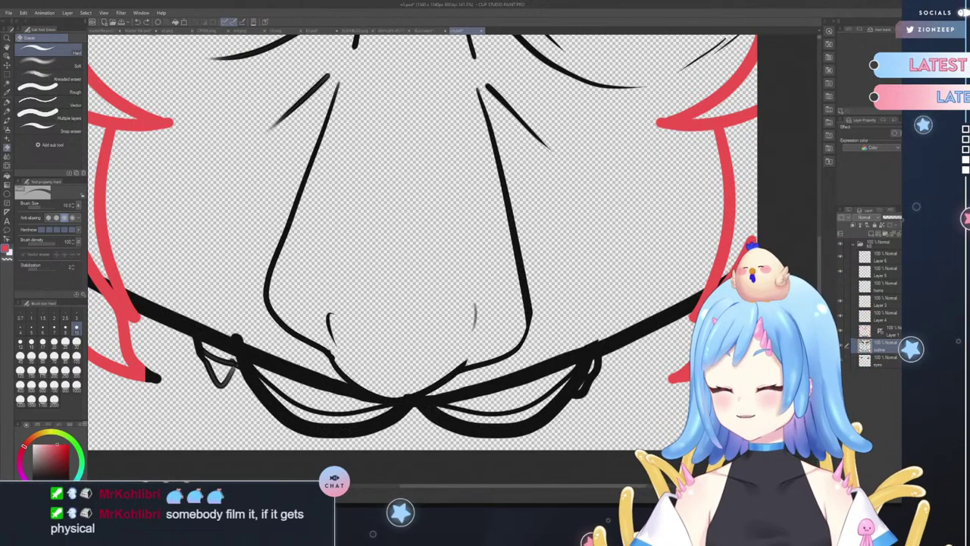
left_click(867, 332)
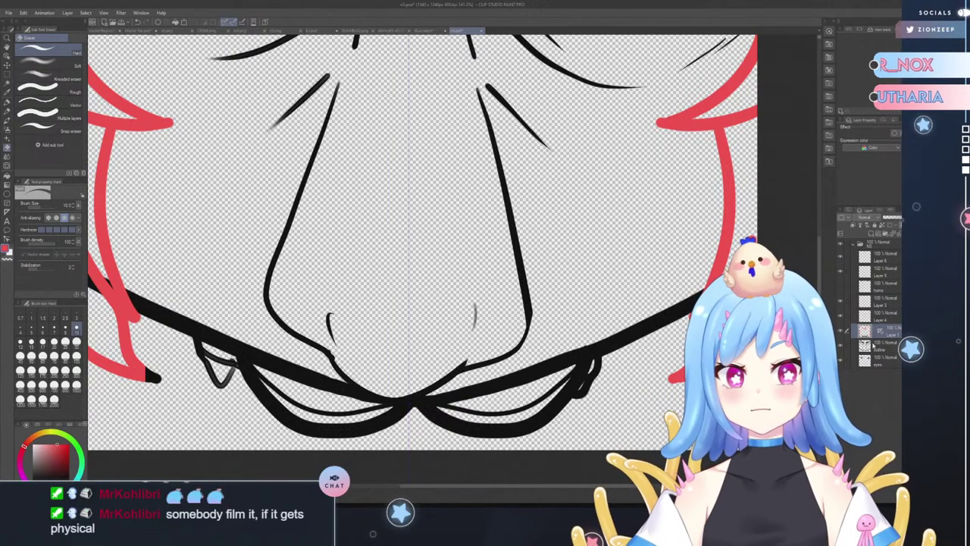
left_click(872, 344)
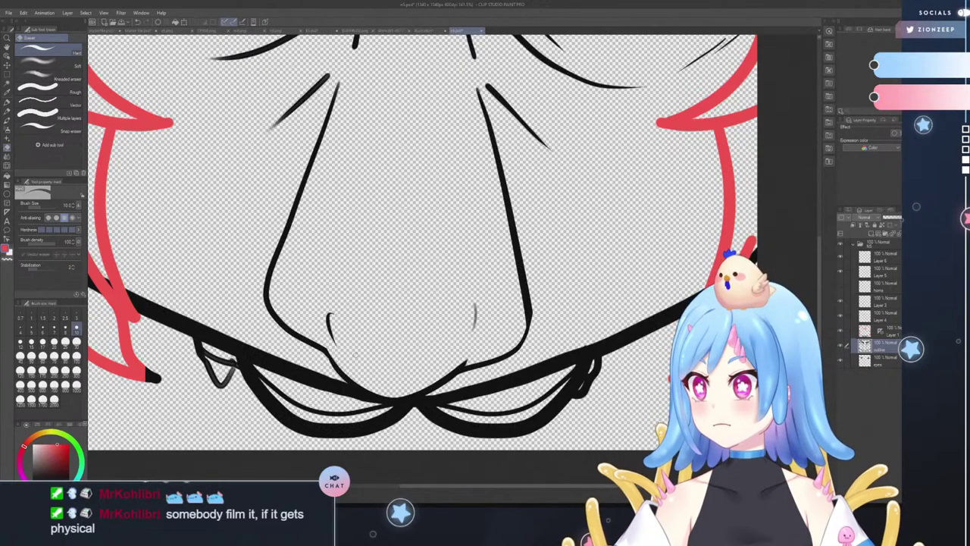
left_click(6, 38)
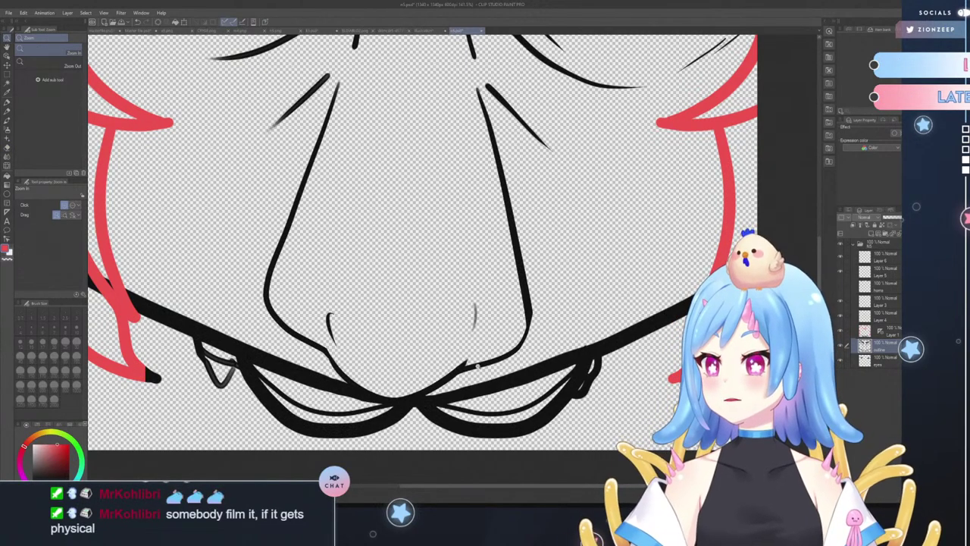
left_click_drag(477, 366, 379, 366)
- Add a new layer above the red hair lines, clip it to them, and undo the size 300 black marker stroke made on it
left_click(862, 332)
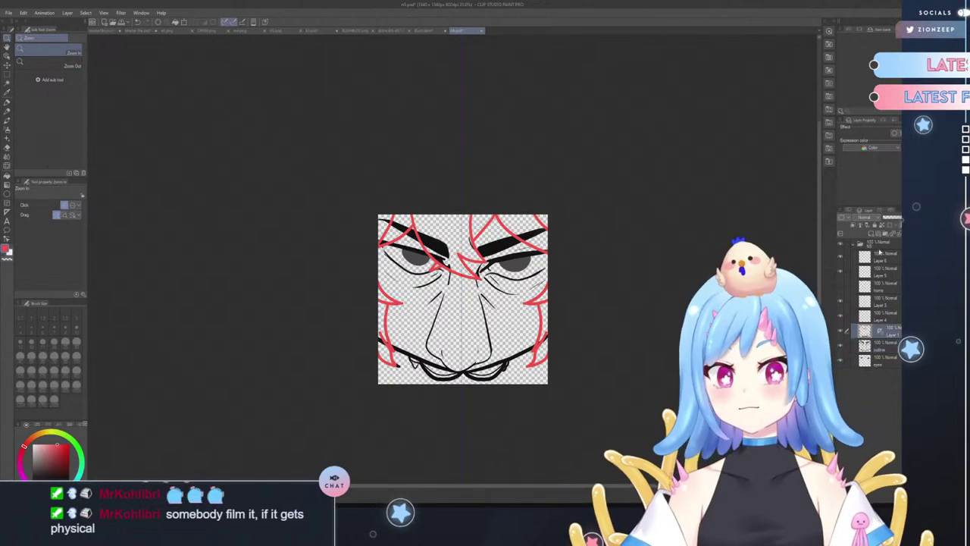
left_click(876, 235)
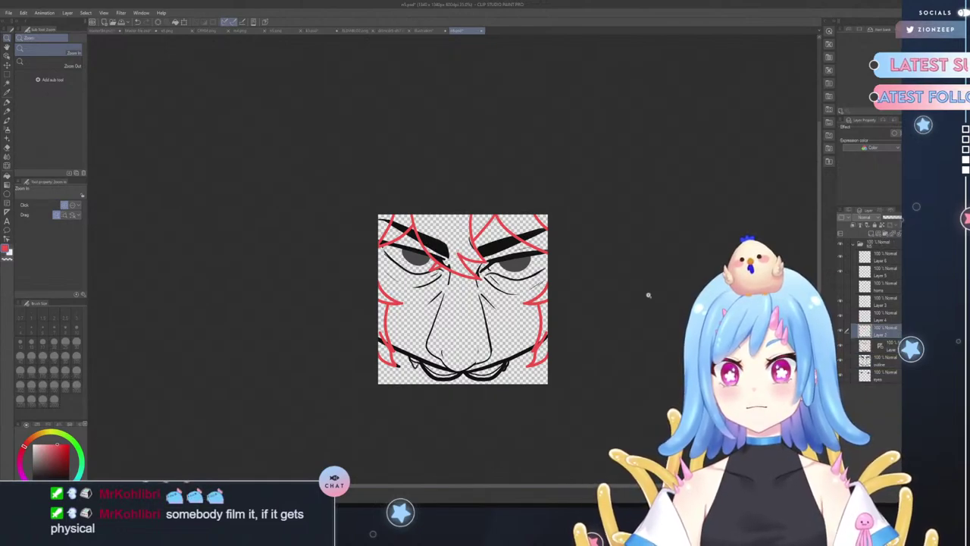
left_click(7, 102)
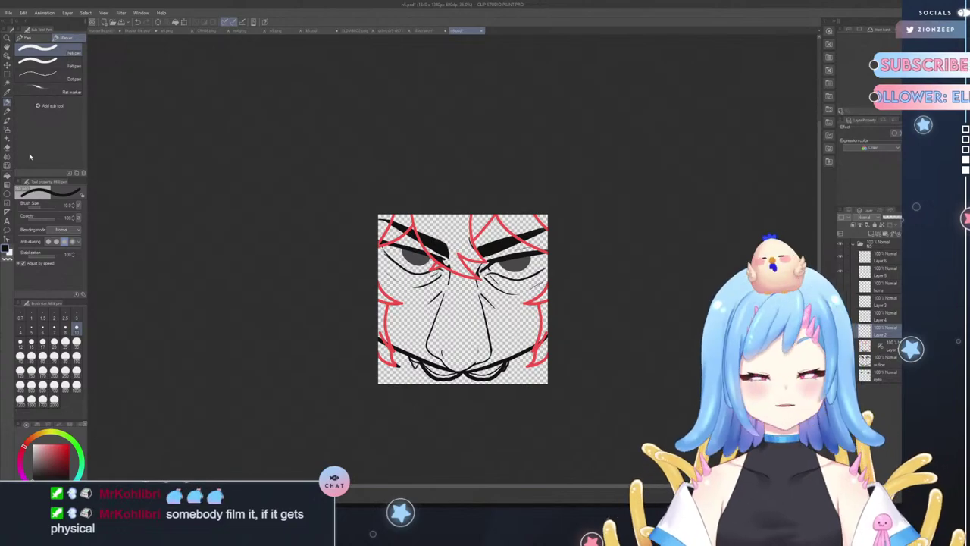
left_click(65, 355)
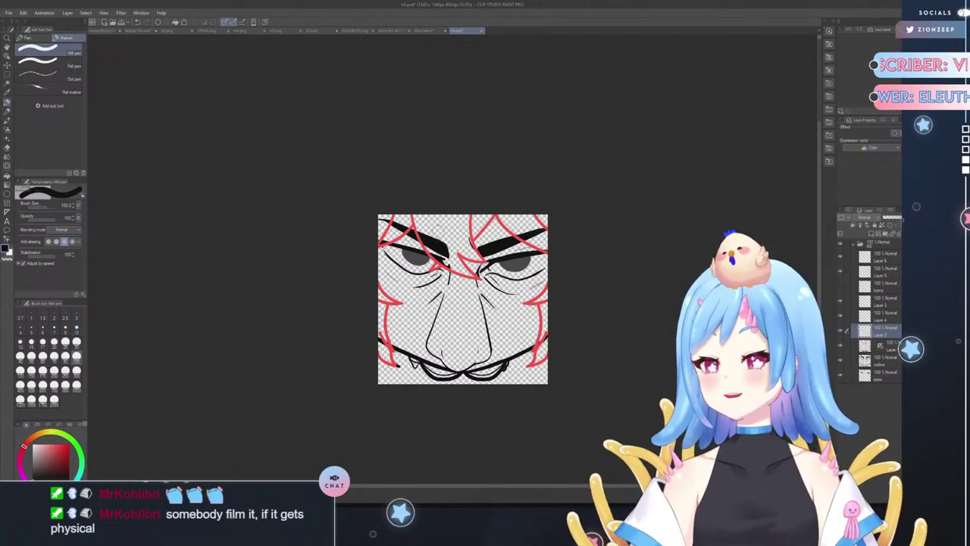
left_click_drag(391, 213, 382, 353)
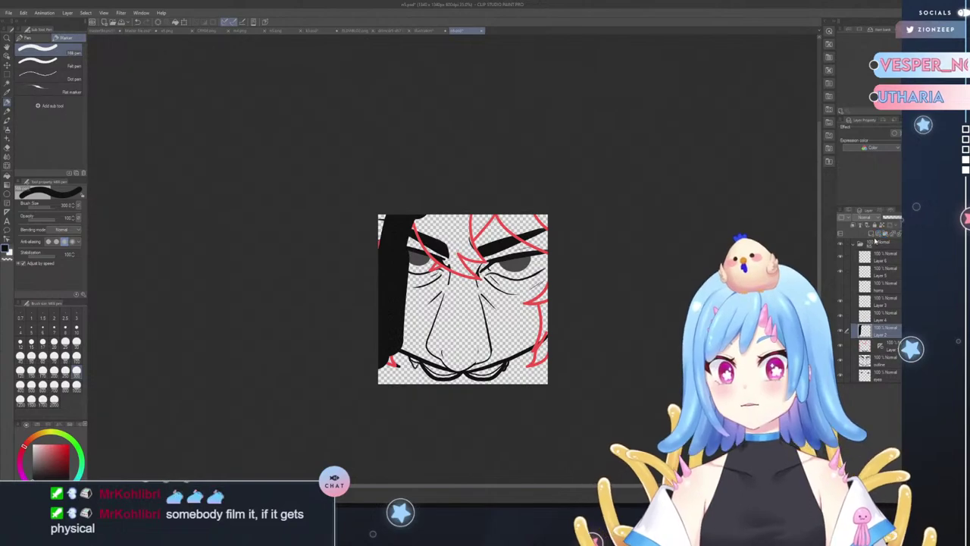
key("ctrl+z")
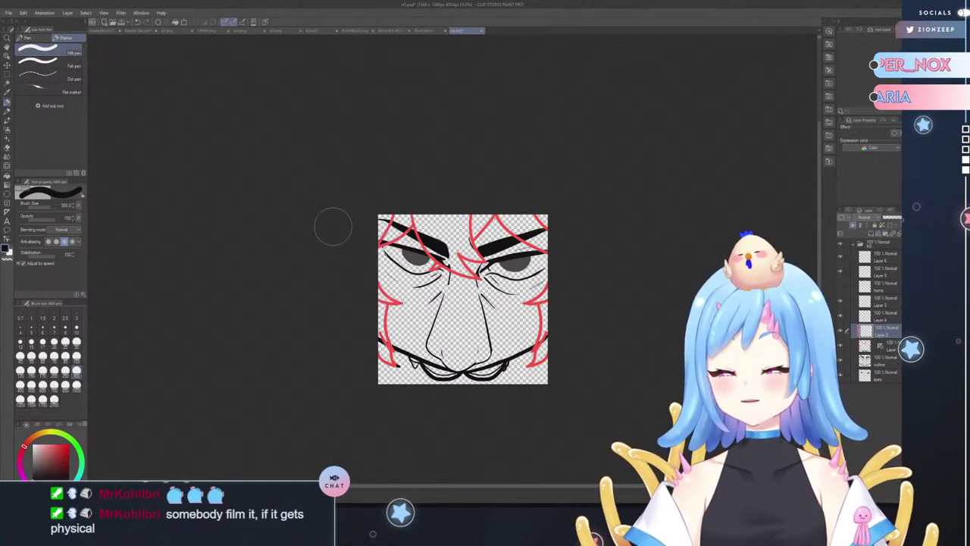
- Try to recolor the red hair lines black with the marker on the clipped layer, and clear that layer
mouse_move(331, 227)
left_mouse_down()
mouse_move(385, 276)
mouse_move(385, 295)
mouse_move(426, 246)
mouse_move(417, 188)
mouse_move(493, 327)
mouse_move(547, 372)
mouse_move(412, 145)
mouse_move(533, 325)
mouse_move(585, 375)
mouse_move(482, 182)
mouse_move(471, 128)
mouse_move(552, 397)
mouse_move(519, 331)
mouse_move(547, 228)
left_mouse_up()
left_click_drag(540, 244, 548, 254)
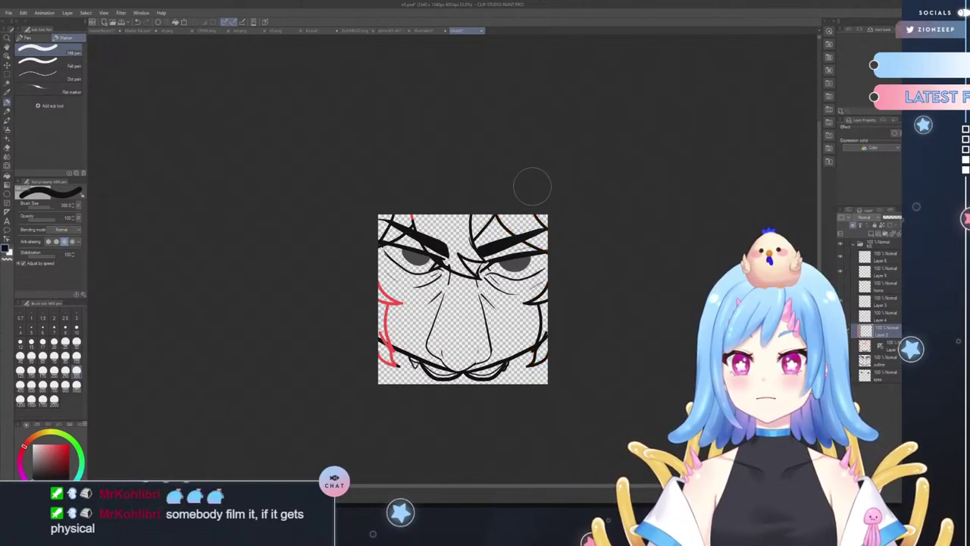
mouse_move(479, 240)
left_mouse_down()
mouse_move(405, 255)
mouse_move(379, 317)
mouse_move(375, 380)
mouse_move(417, 416)
left_mouse_up()
left_click(76, 342)
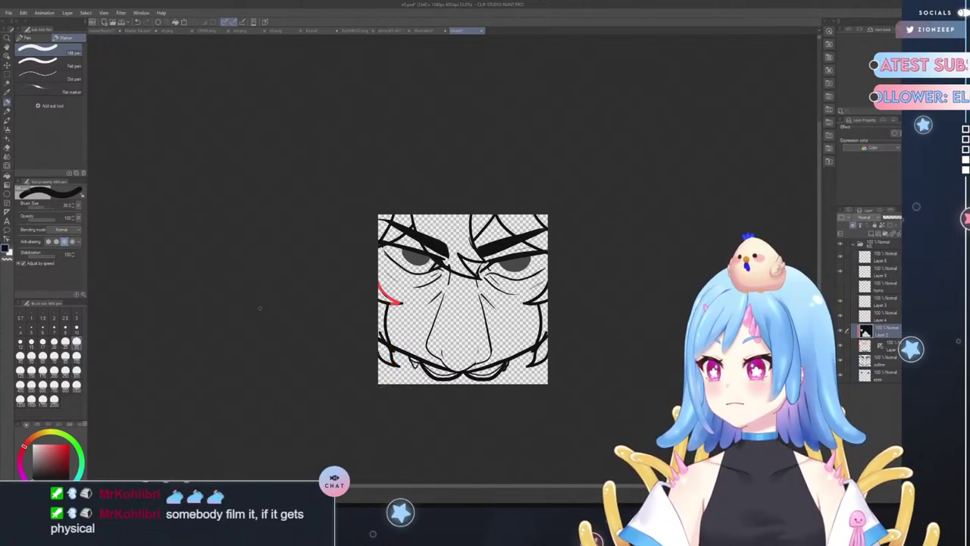
key("Delete")
- Trim the jaw outline where it passes the side hair locks, using a size 30 eraser on the outline layer
left_click(7, 47)
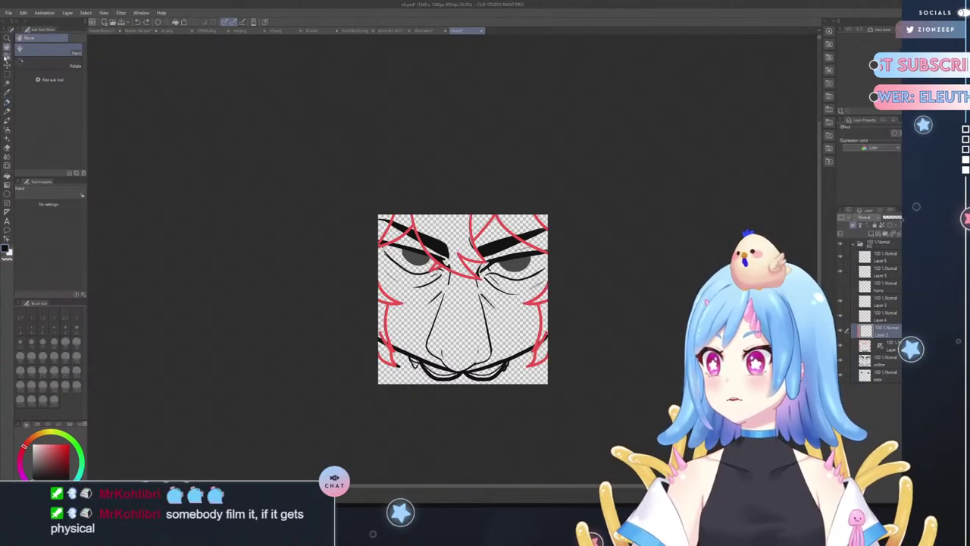
mouse_move(410, 344)
left_mouse_down()
mouse_move(542, 382)
mouse_move(538, 400)
left_mouse_up()
left_click(7, 37)
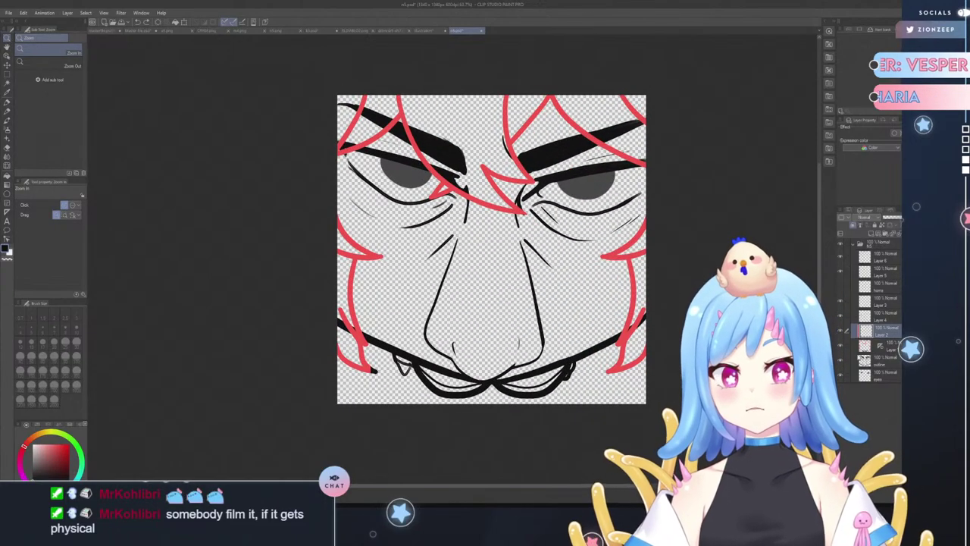
left_click(841, 346)
left_click(840, 346)
left_click(876, 345)
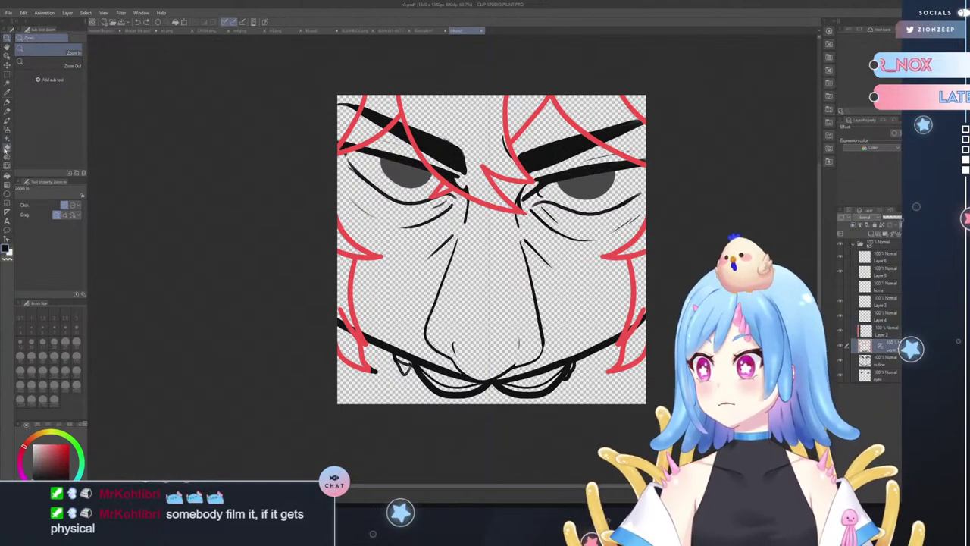
left_click(7, 146)
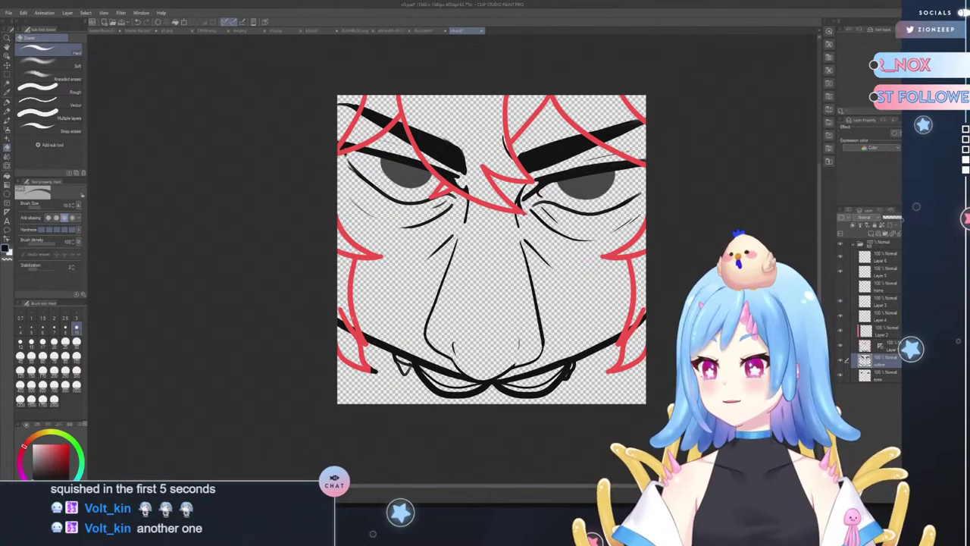
left_click(77, 343)
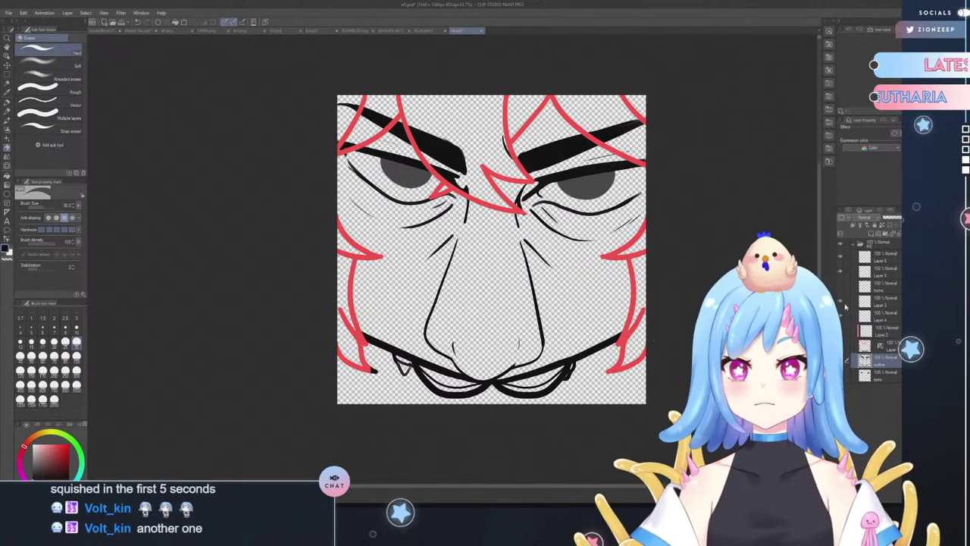
left_click_drag(819, 306, 820, 253)
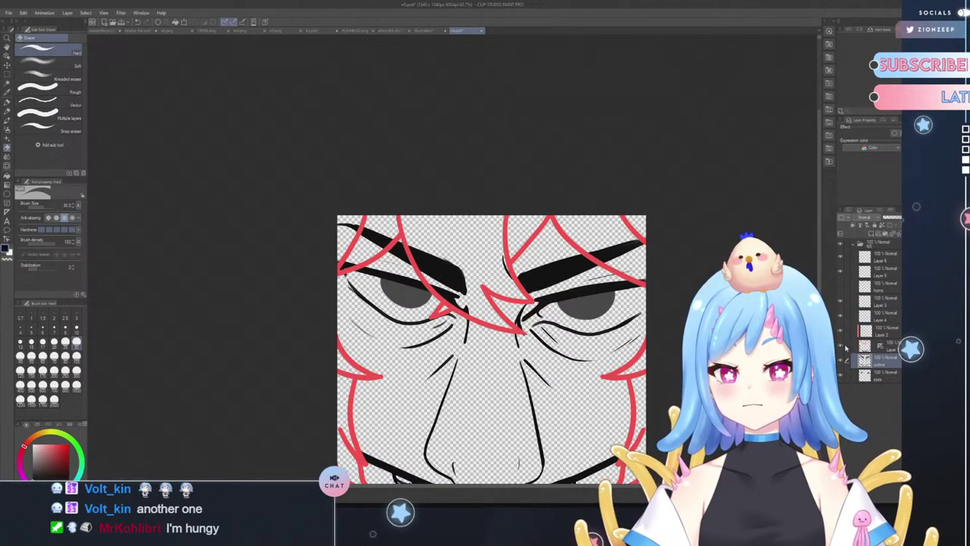
- Paint the hair lines on the left half of the face black with a size 300 marker on clipped Layer 2
left_click(847, 331)
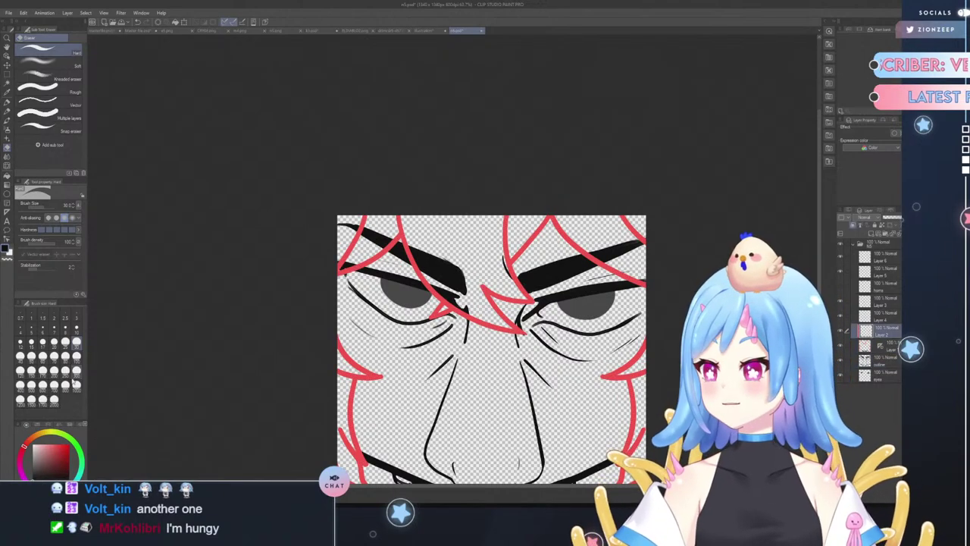
left_click(76, 386)
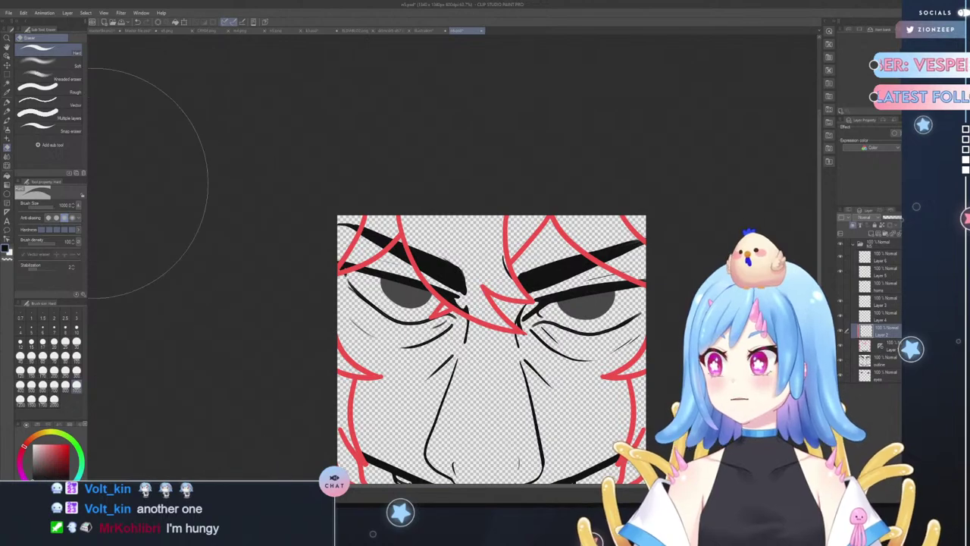
key("p")
left_click(76, 371)
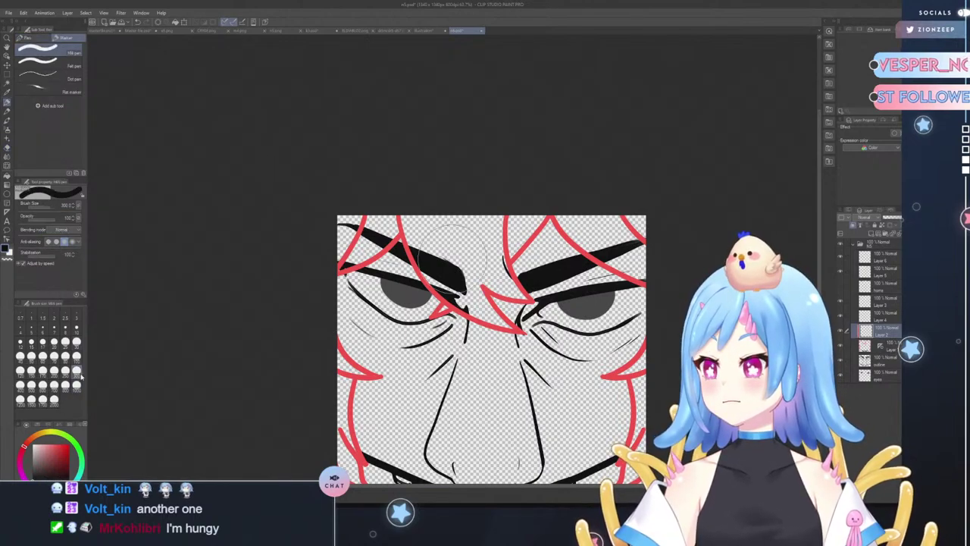
left_click_drag(386, 247, 345, 254)
mouse_move(341, 371)
left_mouse_down()
mouse_move(349, 345)
mouse_move(378, 431)
mouse_move(356, 444)
mouse_move(360, 457)
left_mouse_up()
left_click_drag(462, 262, 436, 291)
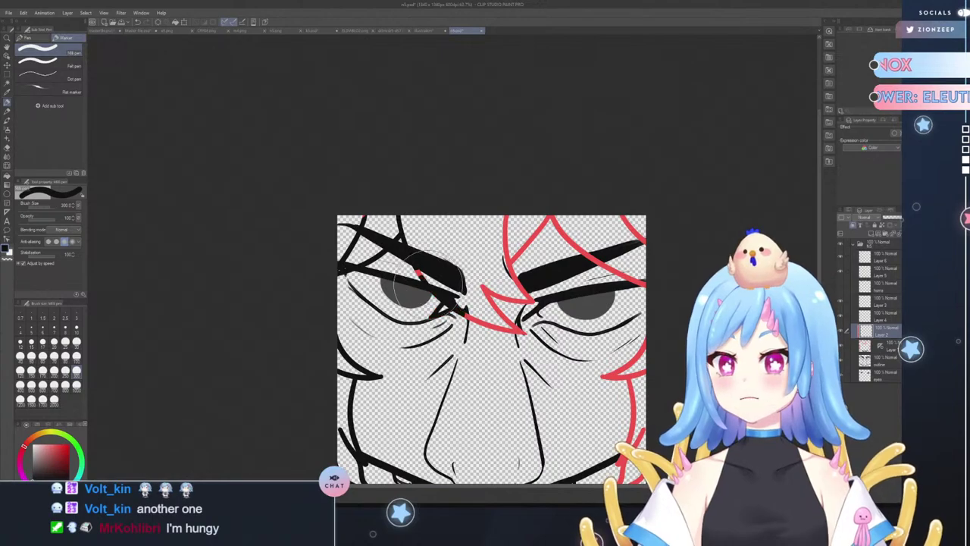
- Paint the remaining red hair lines on the forehead and the right half of the face black on the clipped layer
left_click_drag(819, 250, 819, 276)
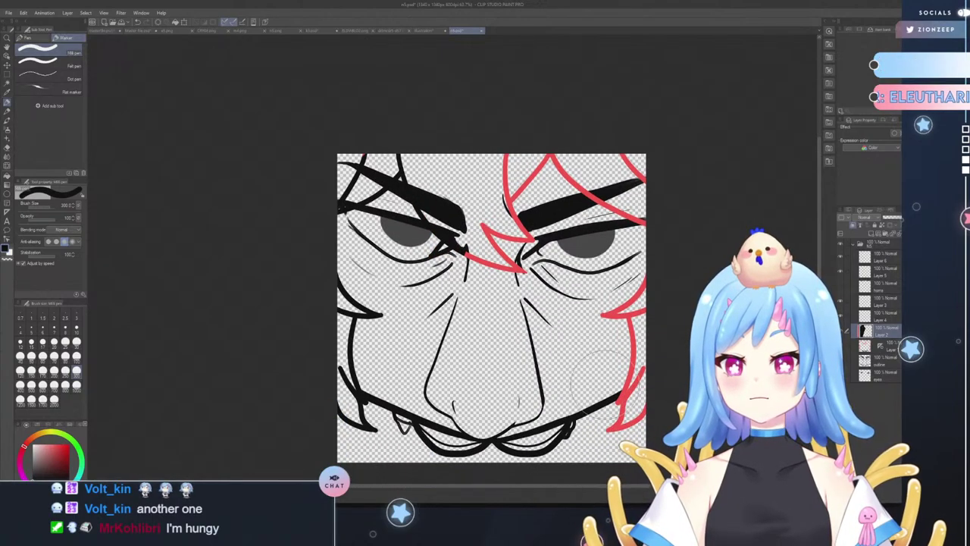
mouse_move(638, 377)
left_mouse_down()
mouse_move(627, 427)
mouse_move(652, 307)
mouse_move(650, 239)
mouse_move(616, 142)
mouse_move(447, 183)
mouse_move(527, 229)
mouse_move(519, 277)
mouse_move(538, 282)
mouse_move(494, 220)
mouse_move(458, 209)
mouse_move(493, 273)
mouse_move(460, 236)
left_mouse_up()
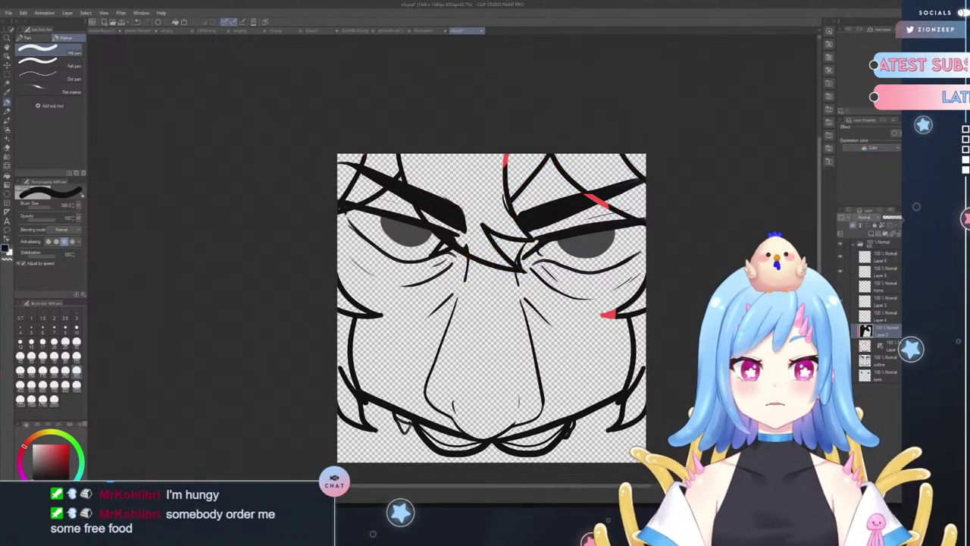
scroll(500, 261, "up", 3)
mouse_move(497, 261)
left_mouse_down()
mouse_move(523, 220)
mouse_move(633, 334)
mouse_move(610, 424)
left_mouse_up()
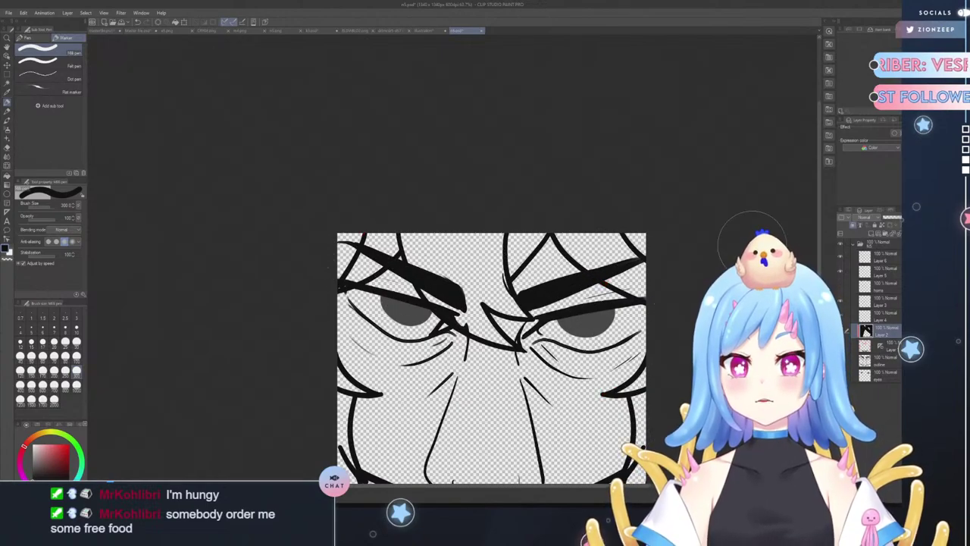
scroll(492, 356, "down", 2)
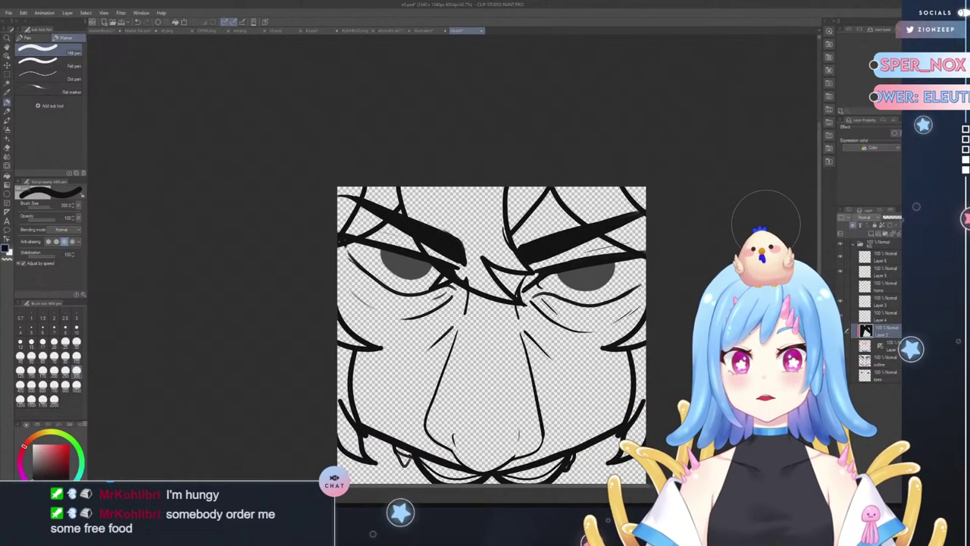
- Switch to another open canvas and sample a dark blue from its image as the drawing color
key("ctrl+Tab")
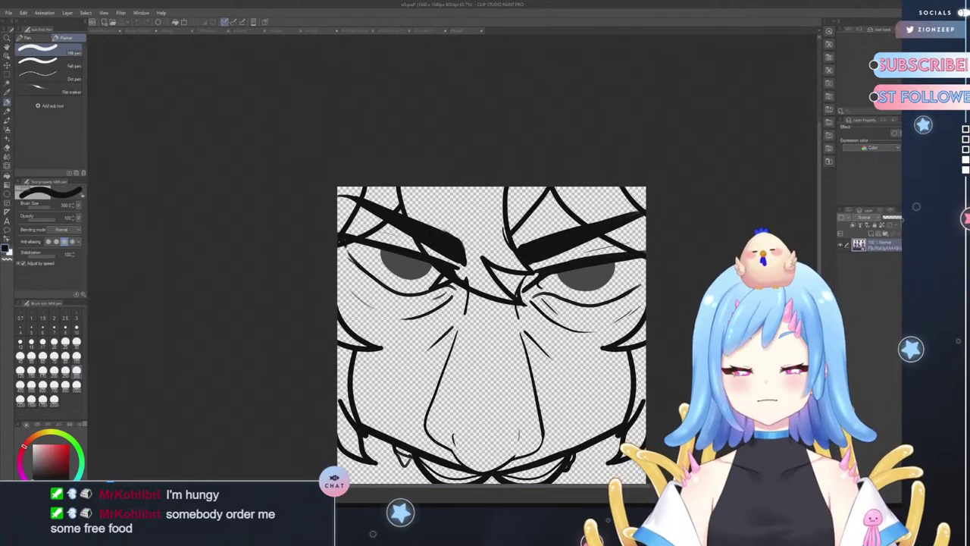
key("e")
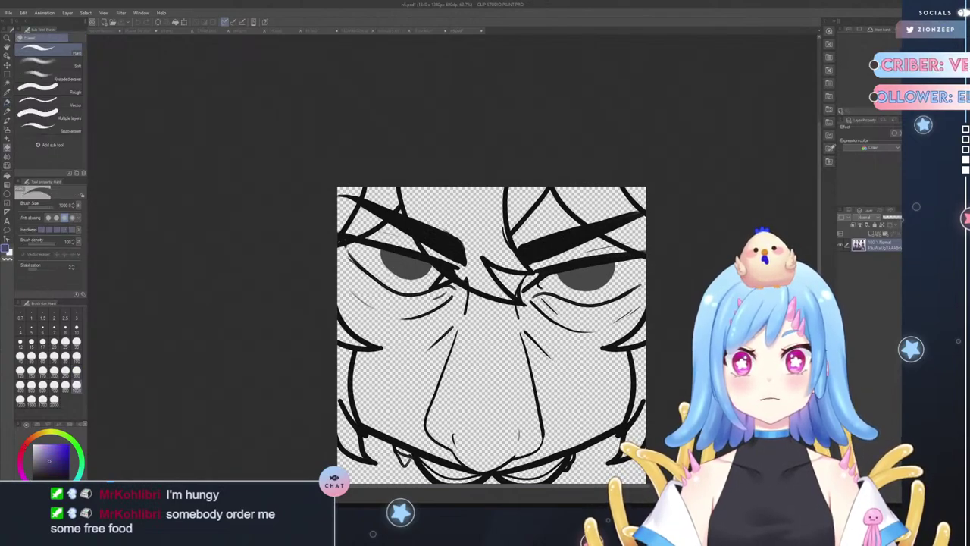
left_click(670, 203)
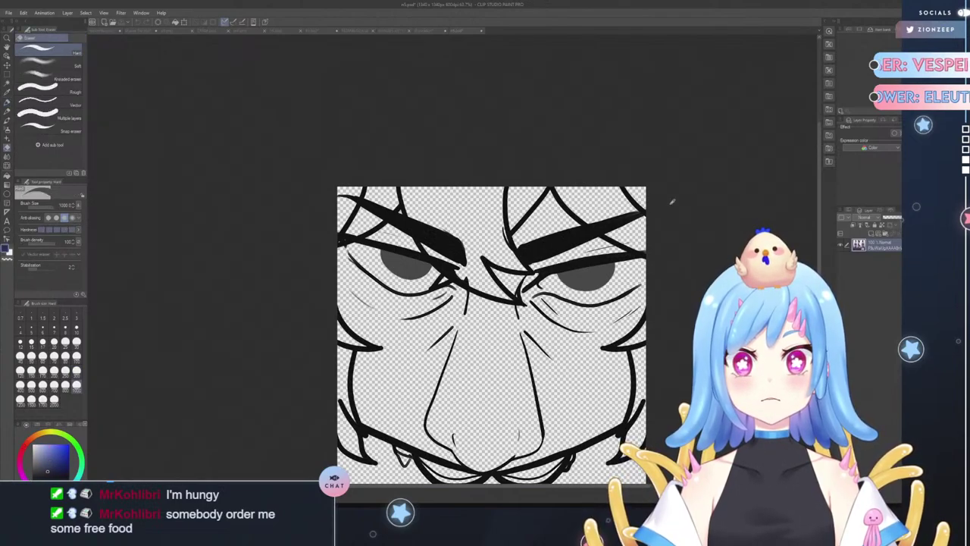
left_click(683, 192)
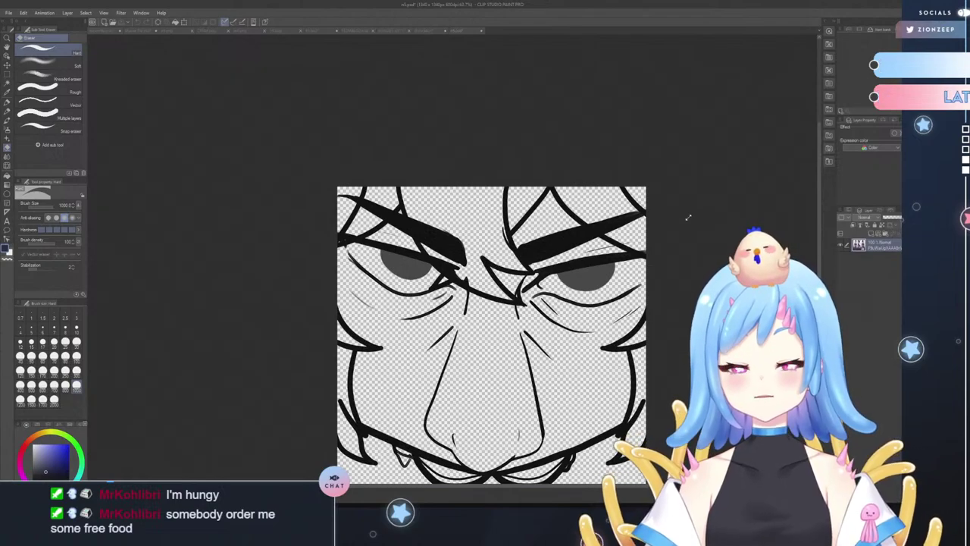
- Return to the face canvas and add a new empty layer underneath the line art folder
left_click(598, 153)
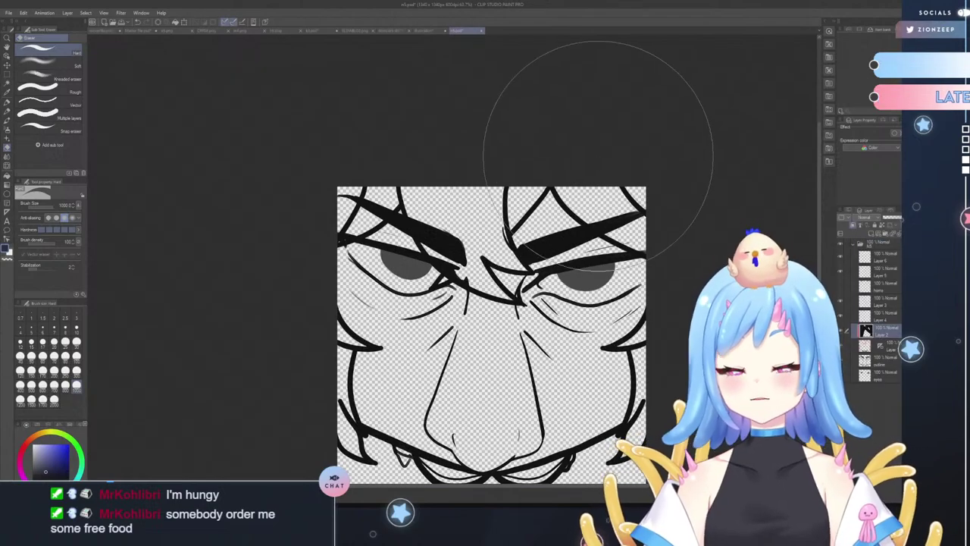
left_click(839, 360)
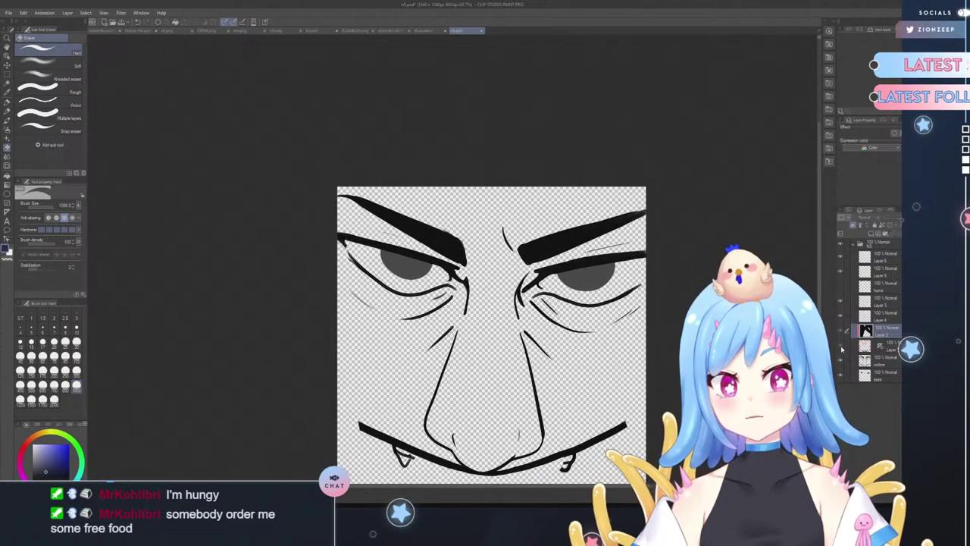
left_click(840, 359)
left_click(859, 365)
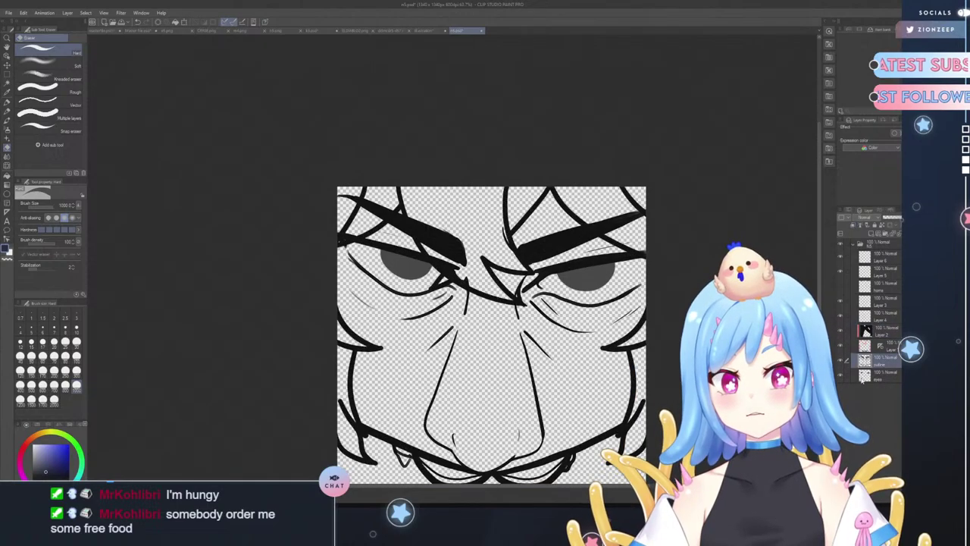
left_click(864, 375)
left_click(840, 376)
left_click(840, 376)
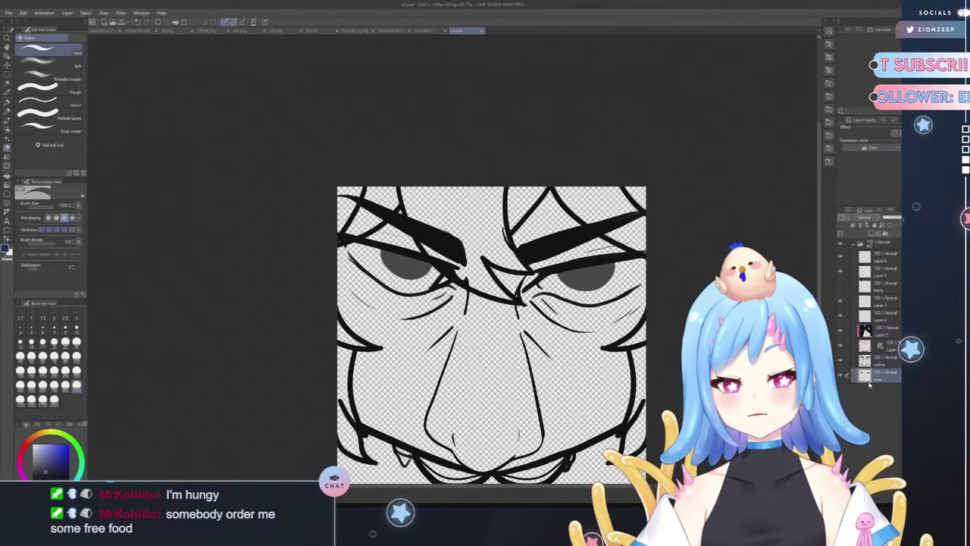
left_click(870, 233)
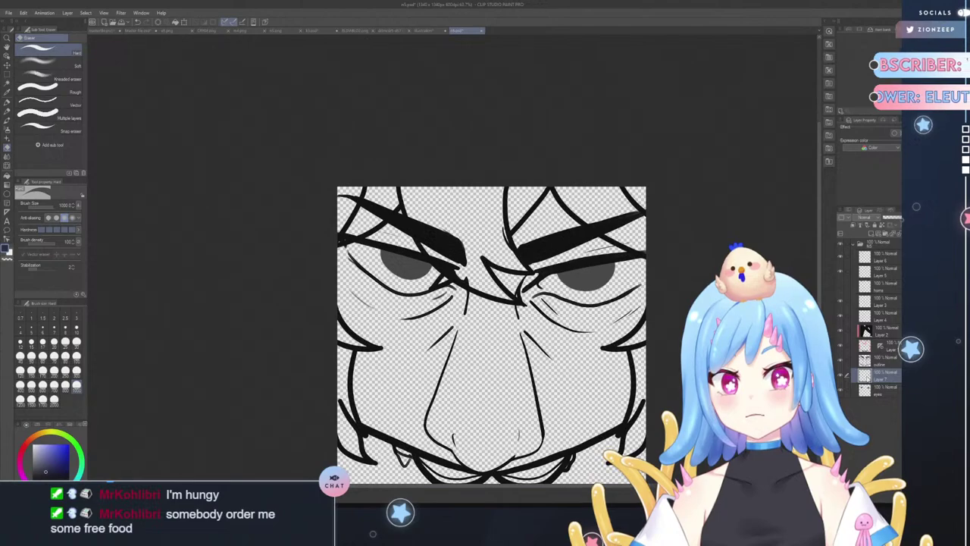
left_click_drag(865, 402, 866, 400)
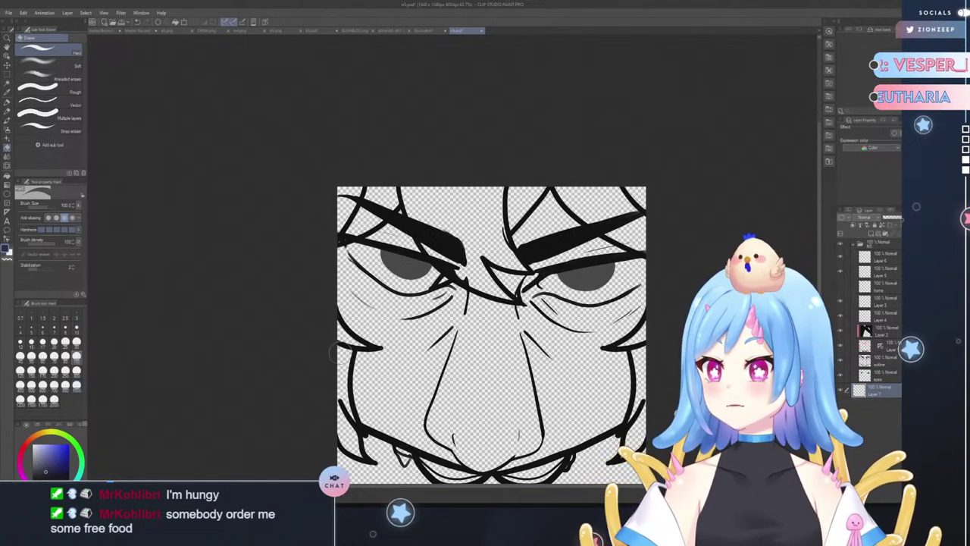
- Paint dark blue over the forehead and side hair with a size 300 marker on the new bottom layer
key("p")
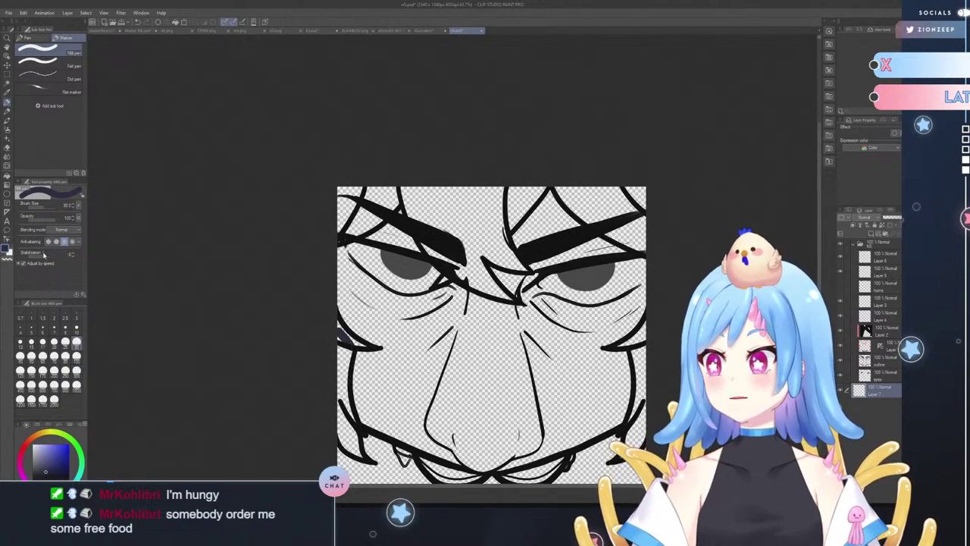
left_click(77, 371)
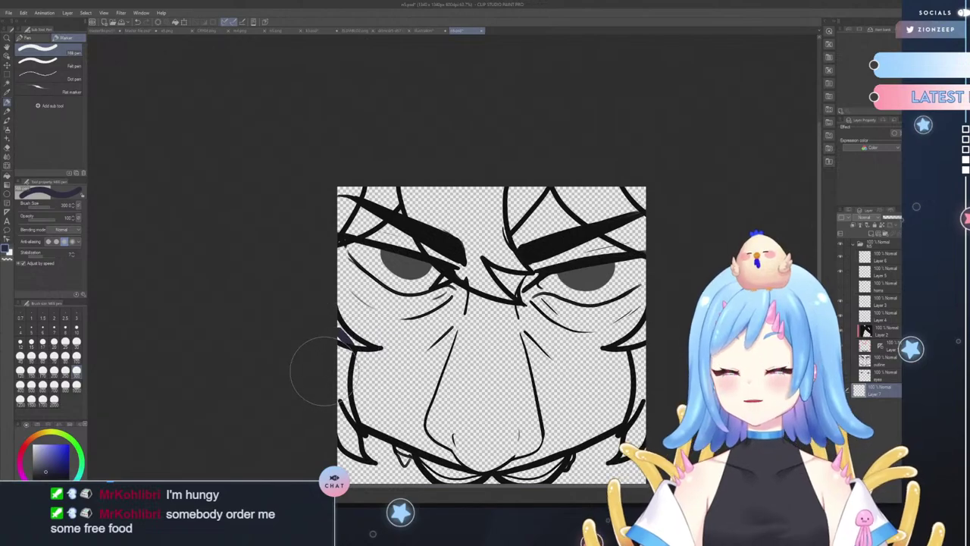
left_click(356, 320)
mouse_move(352, 318)
left_mouse_down()
mouse_move(345, 409)
mouse_move(362, 444)
mouse_move(372, 394)
left_mouse_up()
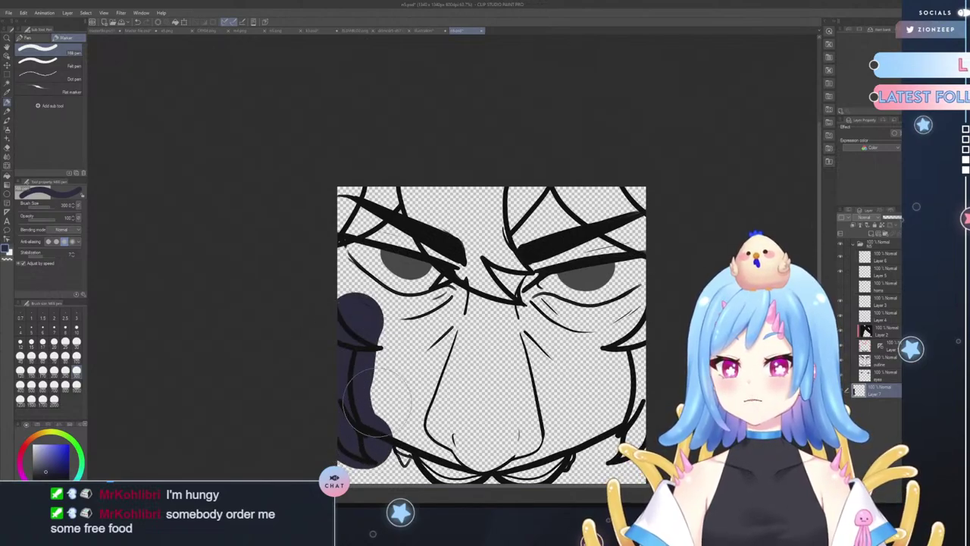
left_click(333, 233)
mouse_move(334, 233)
left_mouse_down()
mouse_move(470, 201)
mouse_move(368, 223)
mouse_move(525, 264)
mouse_move(473, 288)
mouse_move(531, 235)
mouse_move(578, 250)
mouse_move(589, 202)
mouse_move(644, 302)
mouse_move(647, 423)
mouse_move(638, 436)
mouse_move(627, 298)
mouse_move(607, 395)
left_mouse_up()
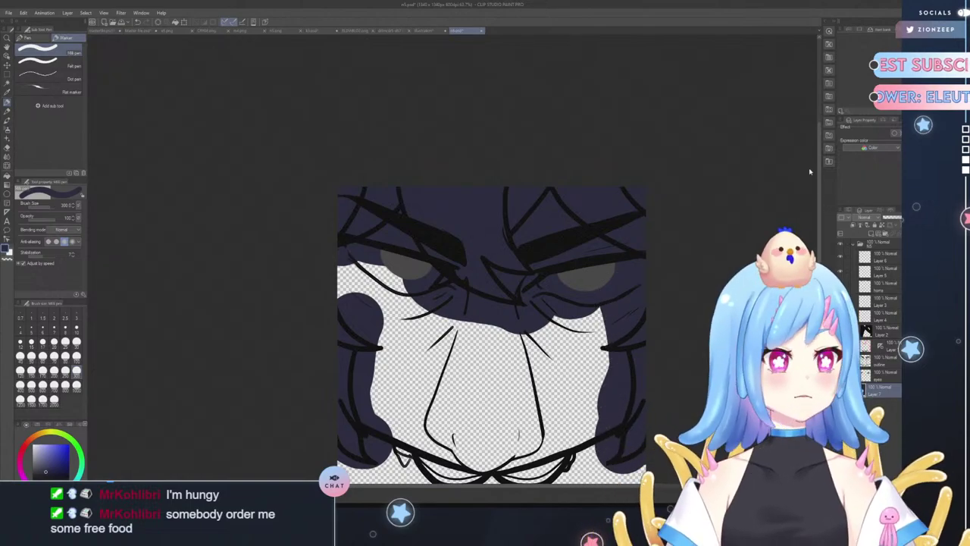
- Add a new layer directly above Layer 2, remove its clipping, and set the drawing color to white
left_click(675, 133)
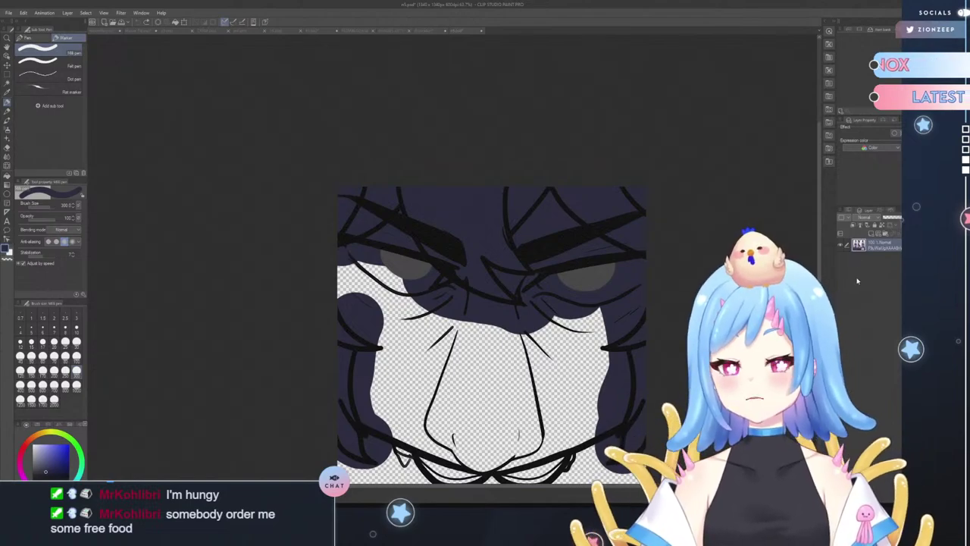
key("ctrl+z")
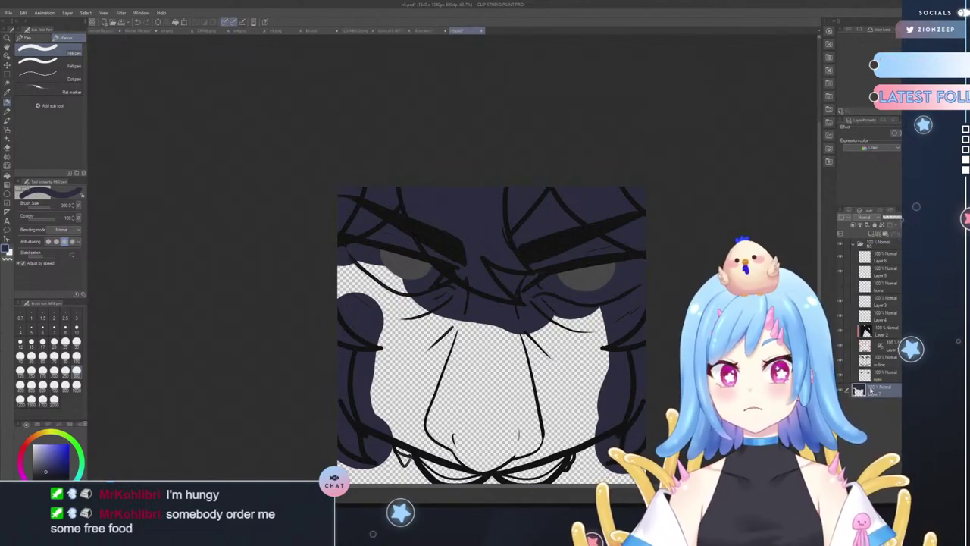
left_click(881, 346)
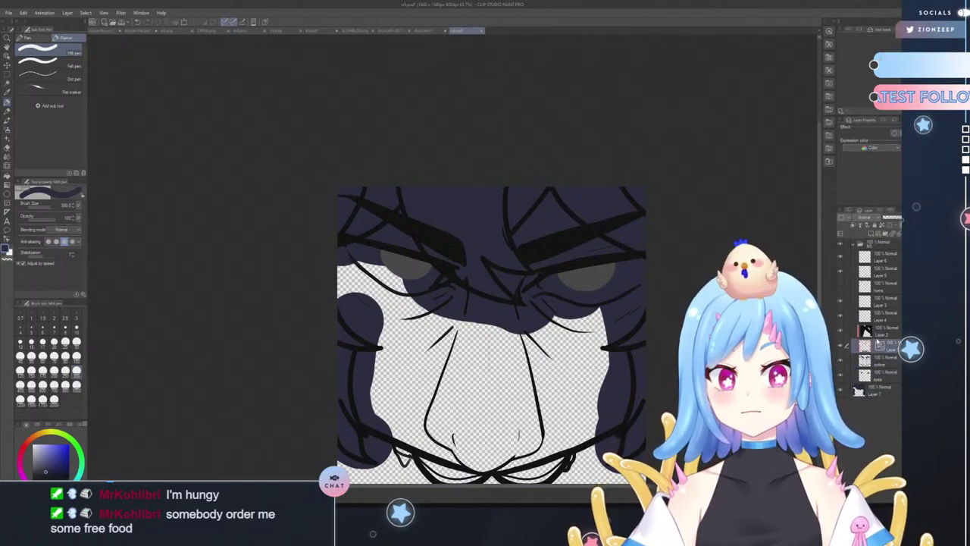
left_click(872, 234)
left_click_drag(870, 327, 870, 326)
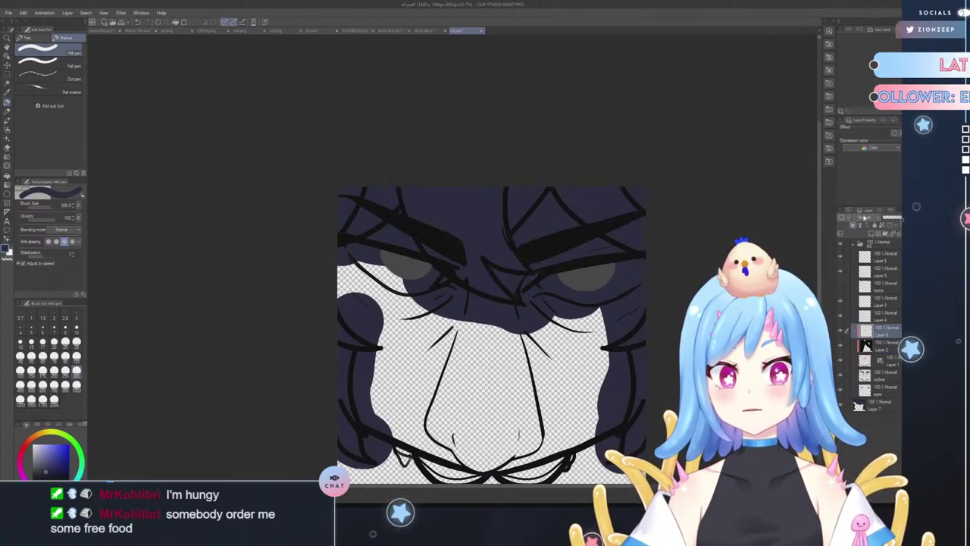
left_click(853, 225)
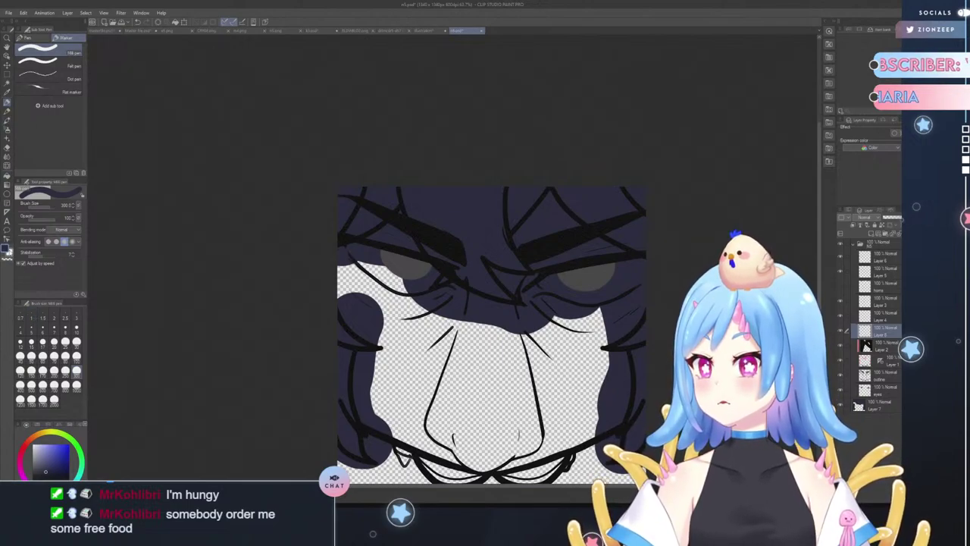
left_click(9, 250)
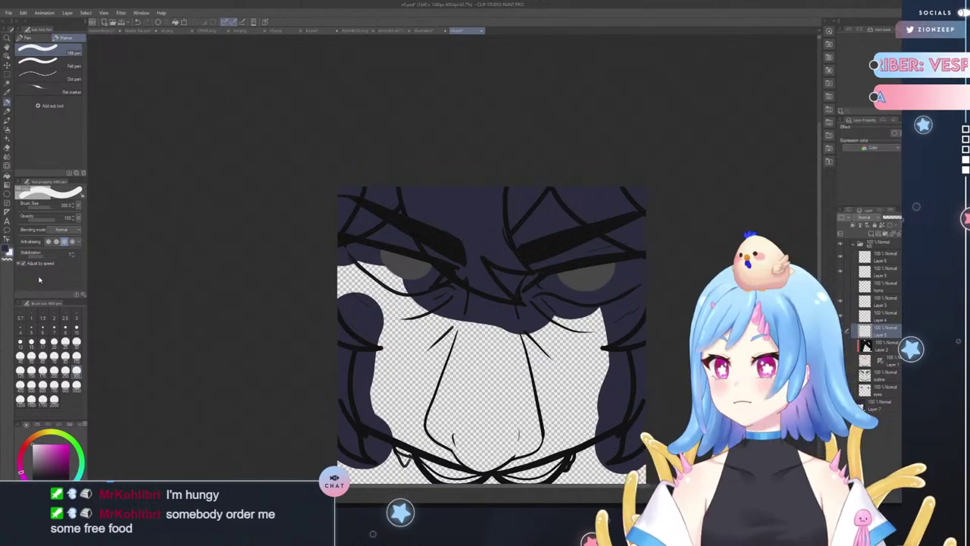
left_click(75, 316)
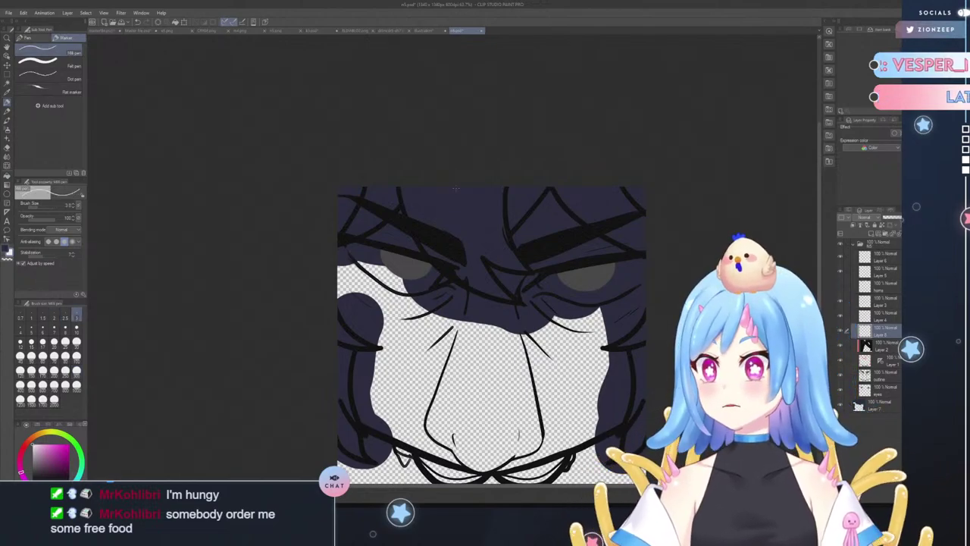
left_click_drag(456, 189, 506, 241)
key("ctrl+z")
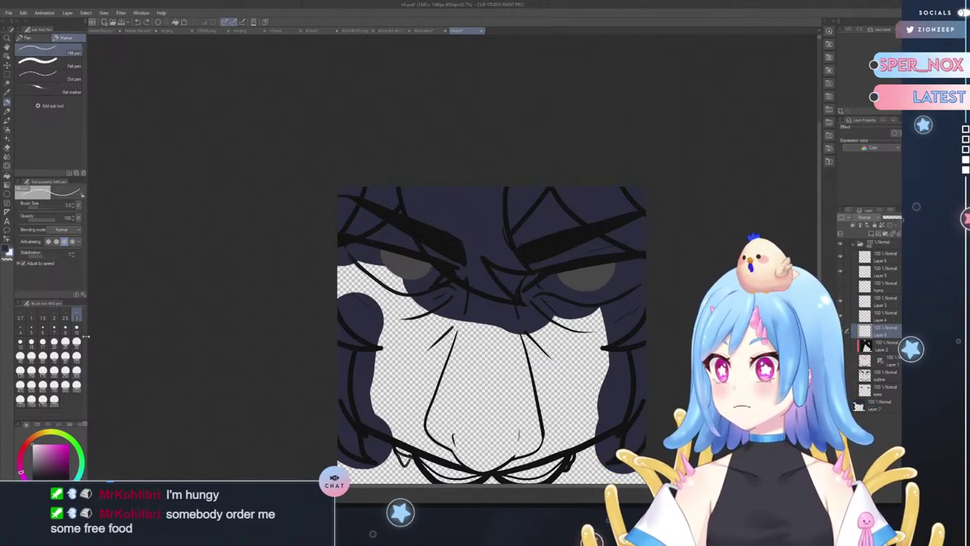
- Paint a solid white hair streak from the top of the forehead down between the eyebrows with a size 70 marker
left_click(77, 357)
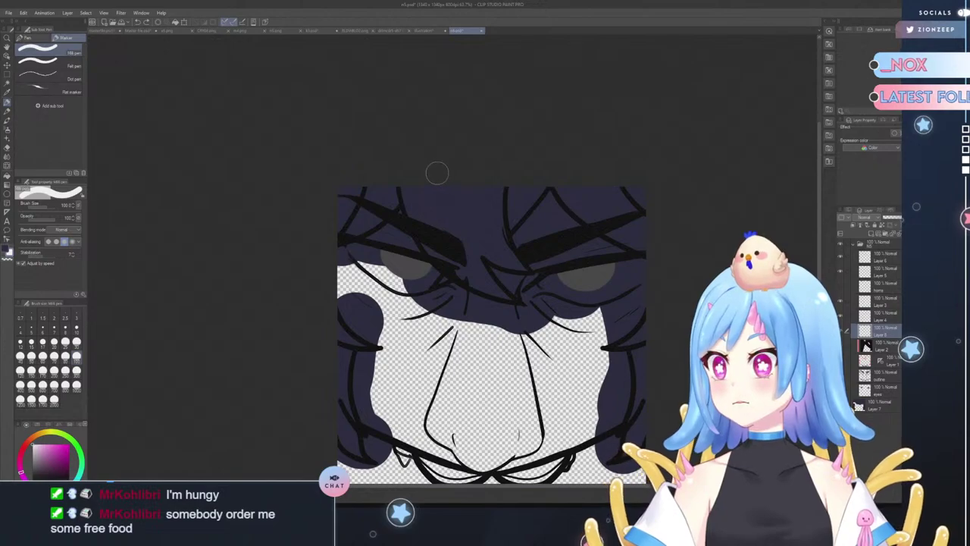
left_click(54, 356)
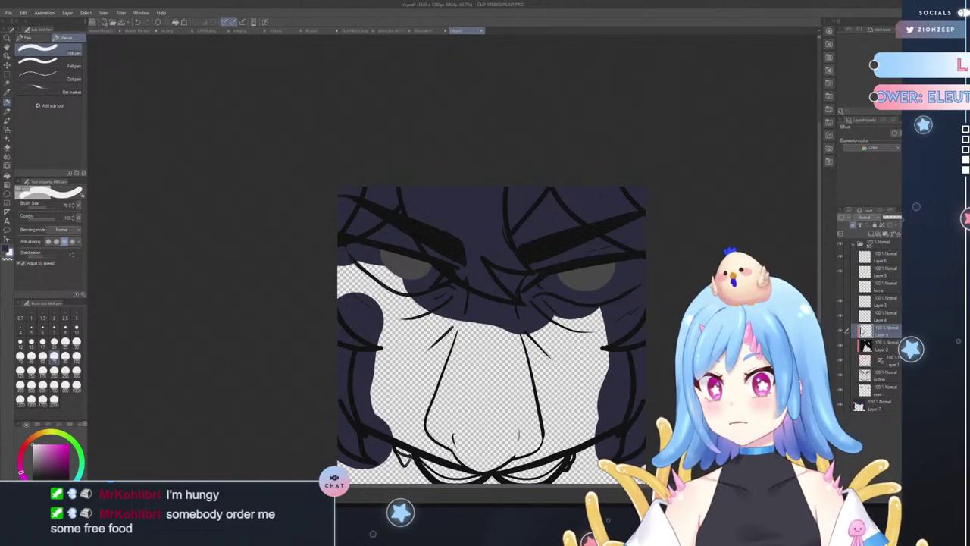
left_click(853, 225)
key("ctrl+z")
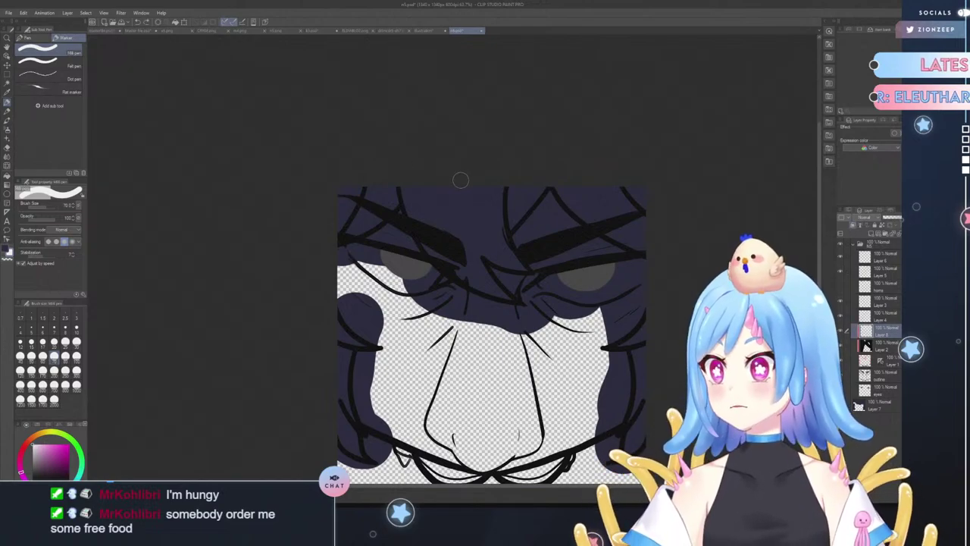
left_click_drag(455, 189, 488, 241)
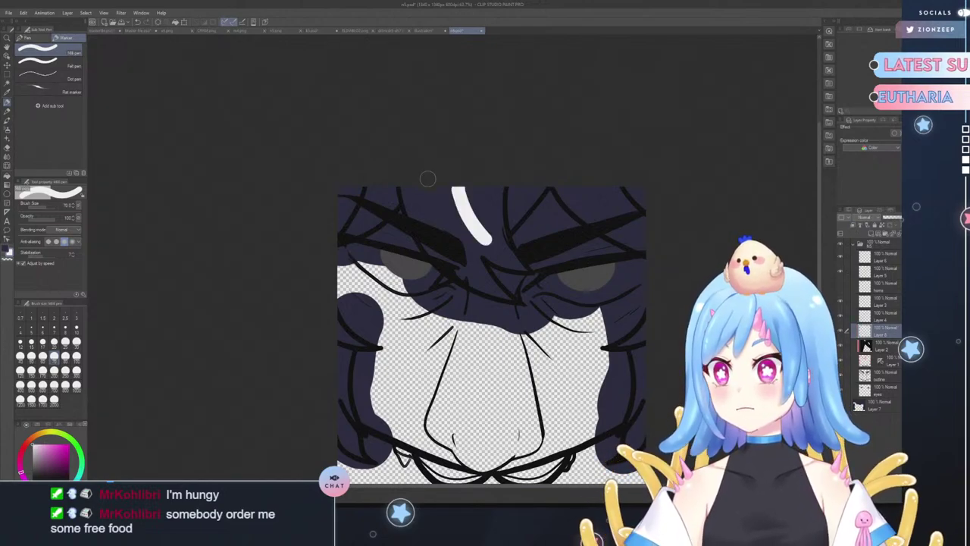
left_click_drag(415, 190, 429, 203)
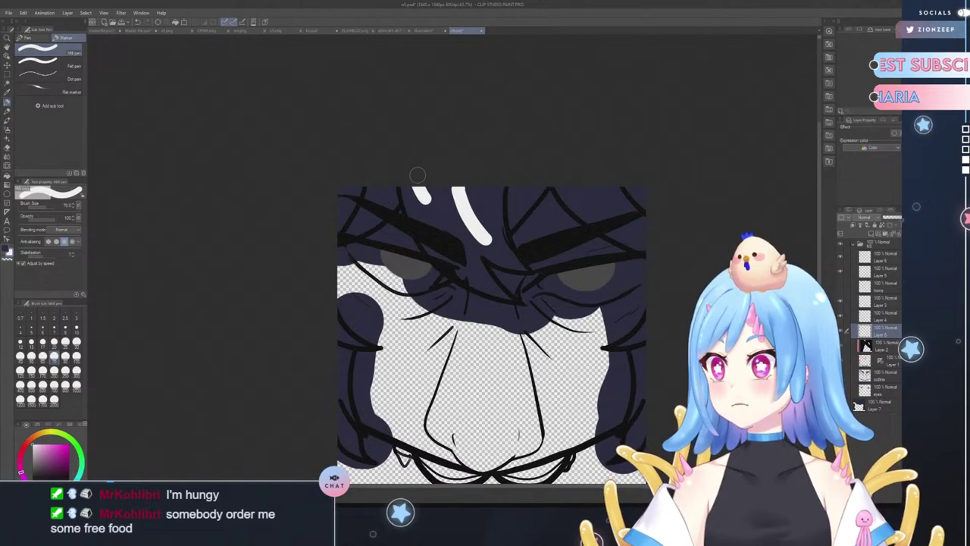
left_click_drag(421, 182, 485, 235)
mouse_move(423, 200)
left_mouse_down()
mouse_move(511, 252)
mouse_move(423, 165)
mouse_move(474, 229)
mouse_move(448, 211)
mouse_move(427, 173)
mouse_move(486, 226)
left_mouse_up()
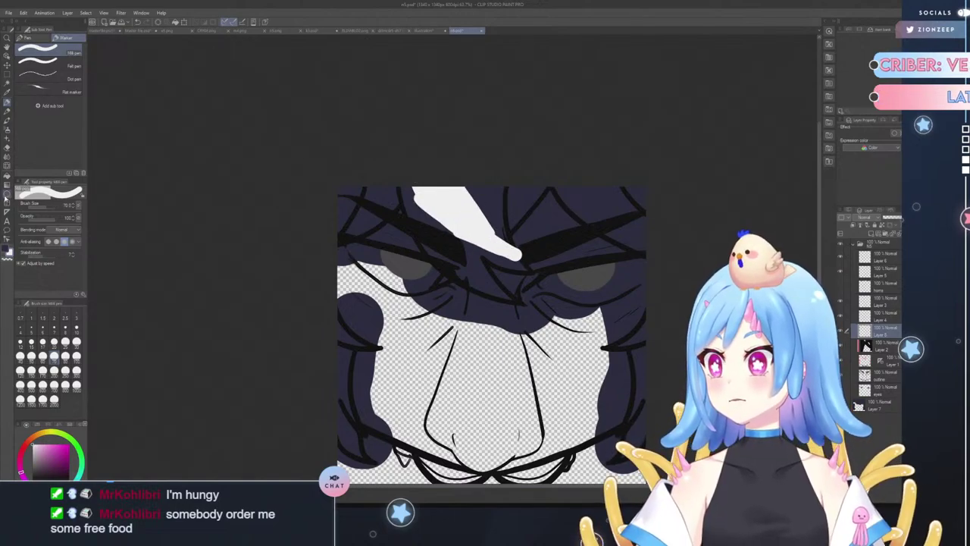
- Trim both edges of the white streak into a smooth pointed lock with a size 100 eraser
left_click(7, 148)
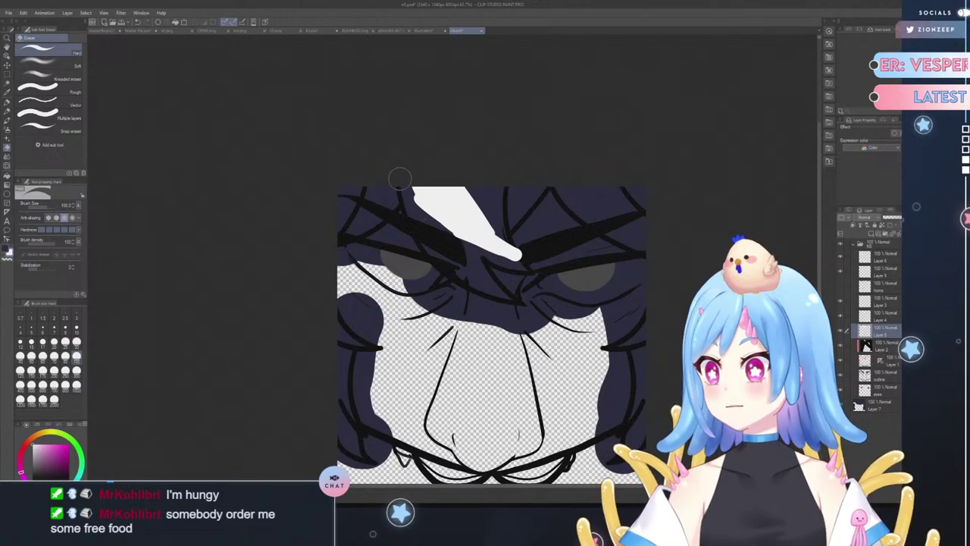
mouse_move(401, 178)
left_mouse_down()
mouse_move(464, 241)
mouse_move(424, 213)
mouse_move(447, 235)
left_mouse_up()
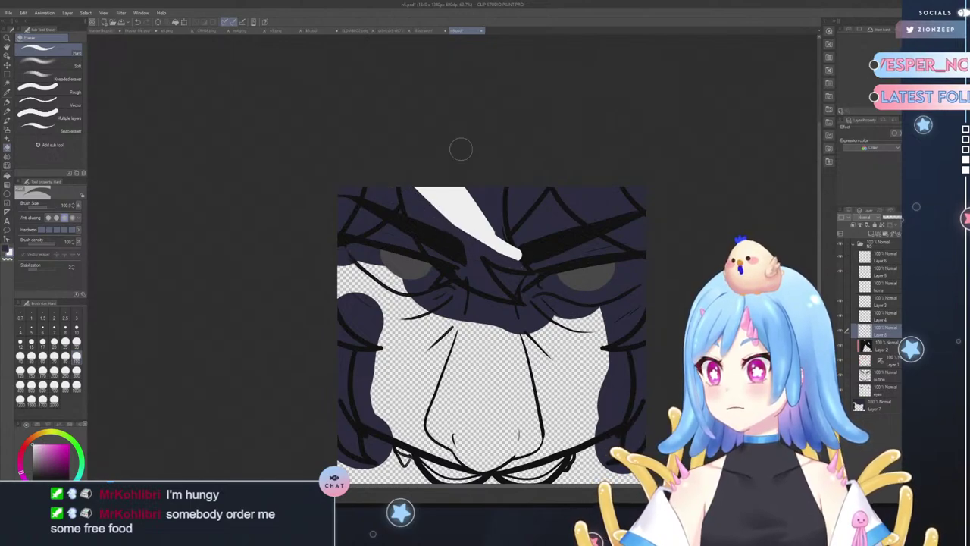
mouse_move(457, 153)
left_mouse_down()
mouse_move(471, 198)
mouse_move(523, 254)
left_mouse_up()
mouse_move(402, 182)
left_mouse_down()
mouse_move(451, 229)
mouse_move(535, 272)
left_mouse_up()
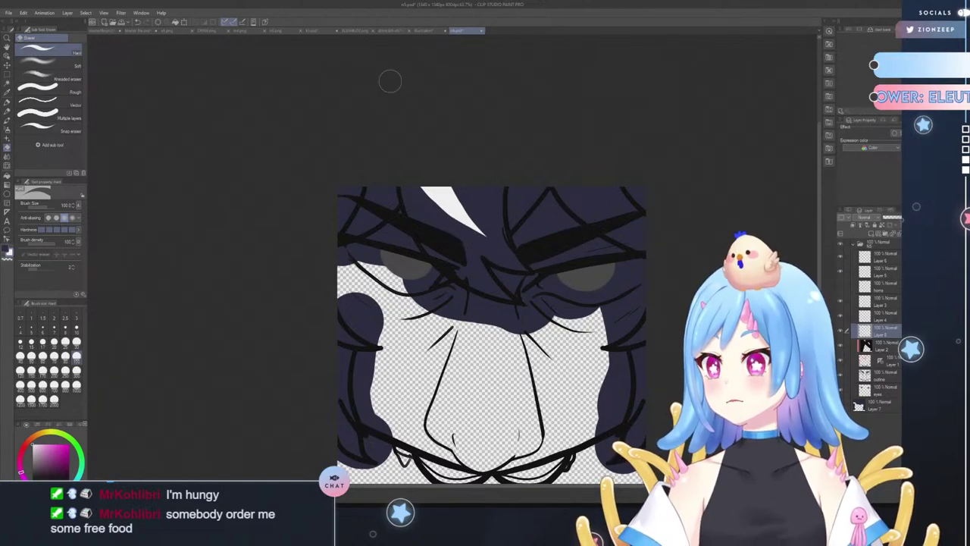
- Outline a longer tip for the white streak with a size 10 marker
left_click(25, 118)
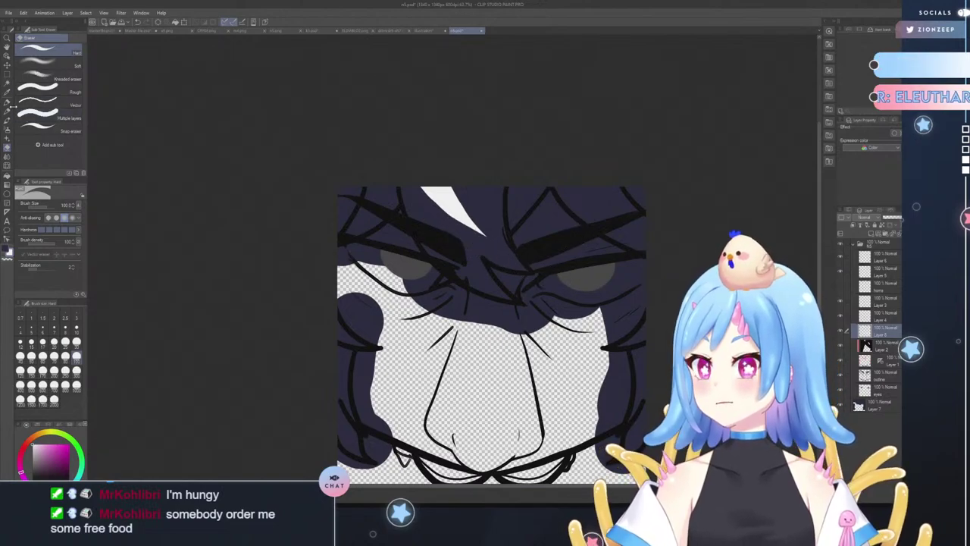
left_click(7, 103)
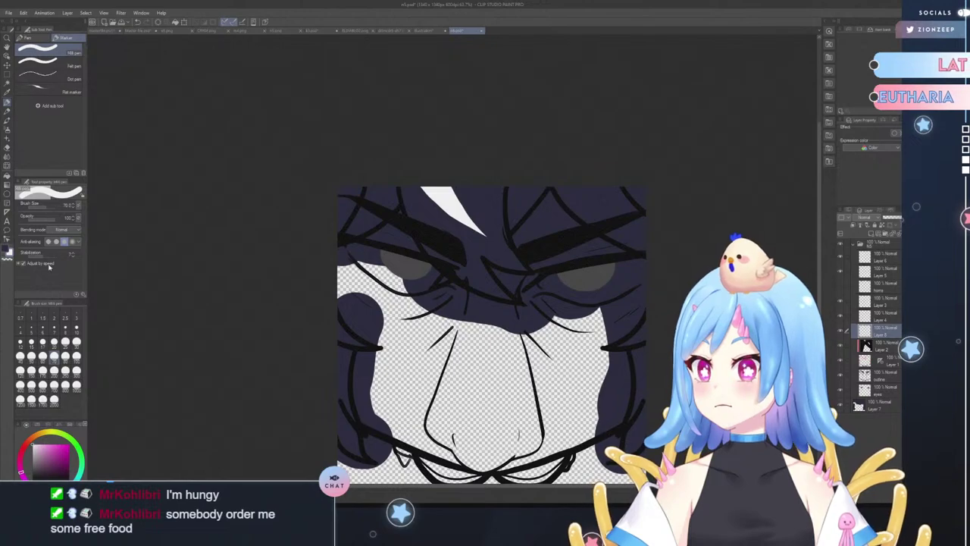
left_click(76, 328)
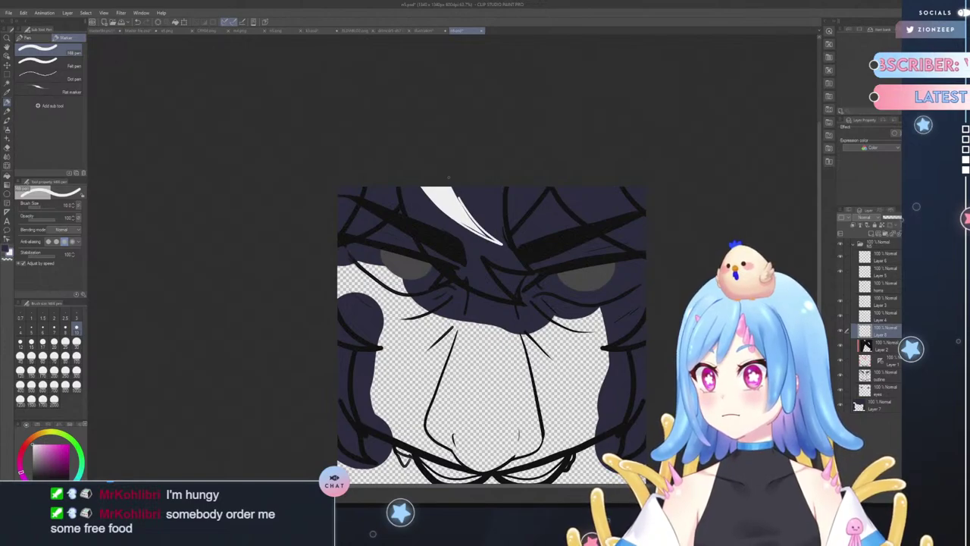
- Try to extend the white streak's tip onto the brow with size 10 marker strokes
key("slash")
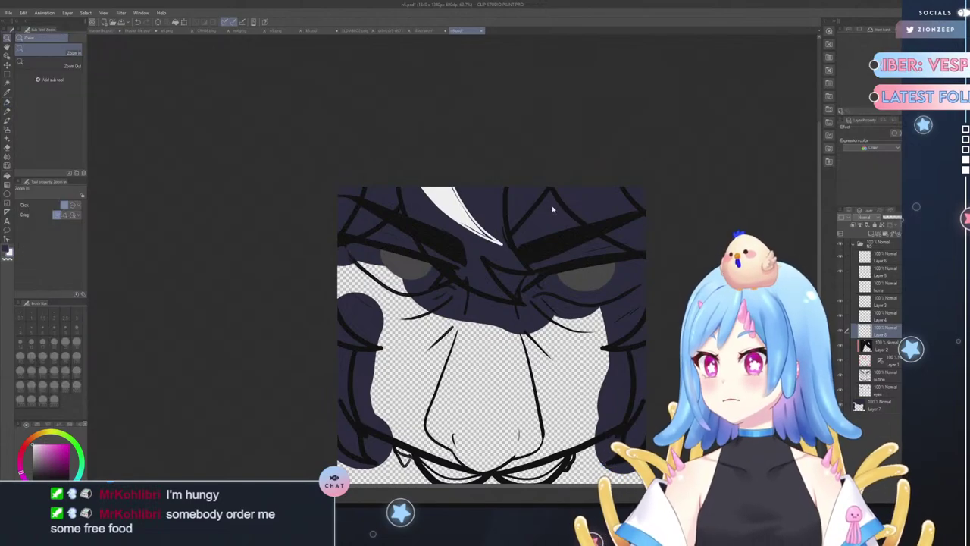
left_click(558, 232)
left_click(561, 234)
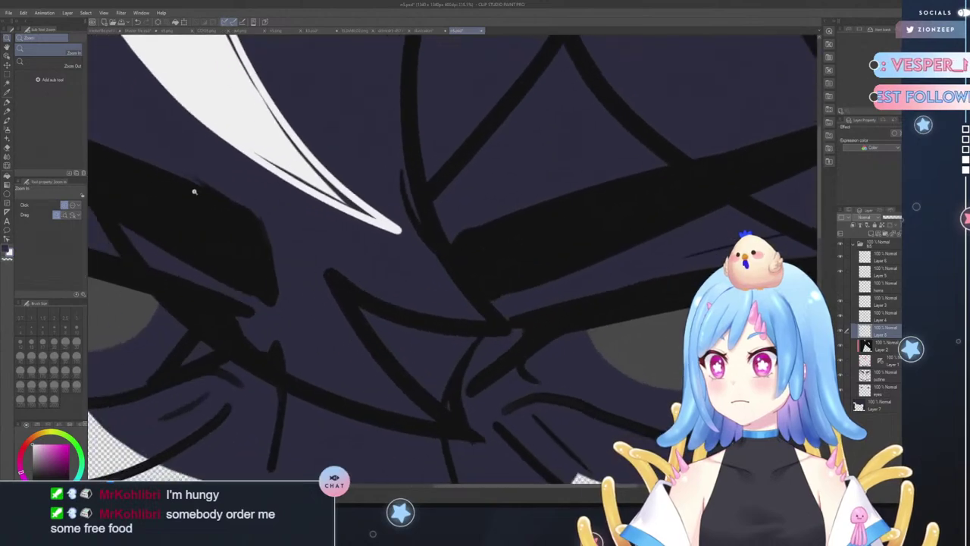
left_click(7, 106)
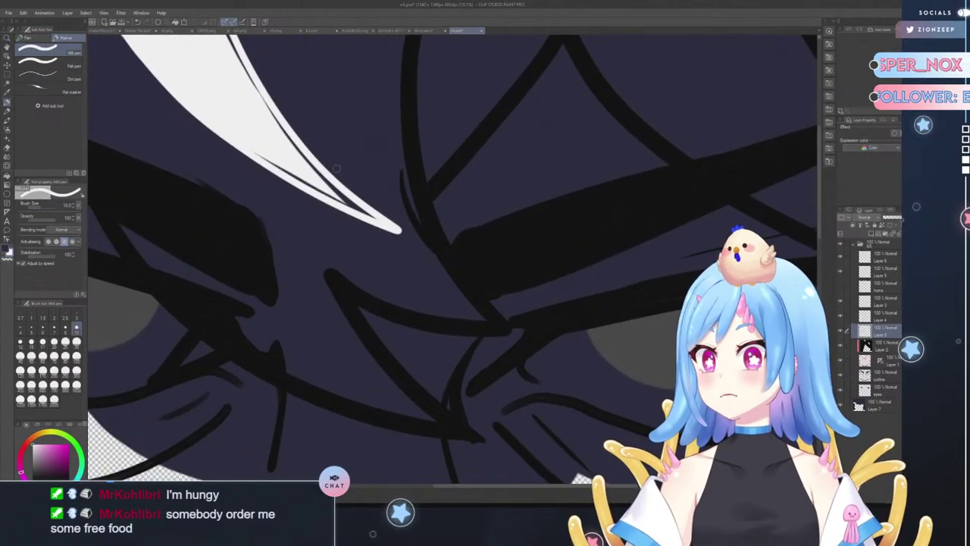
mouse_move(259, 150)
left_mouse_down()
mouse_move(358, 205)
mouse_move(269, 160)
mouse_move(331, 195)
mouse_move(312, 184)
left_mouse_up()
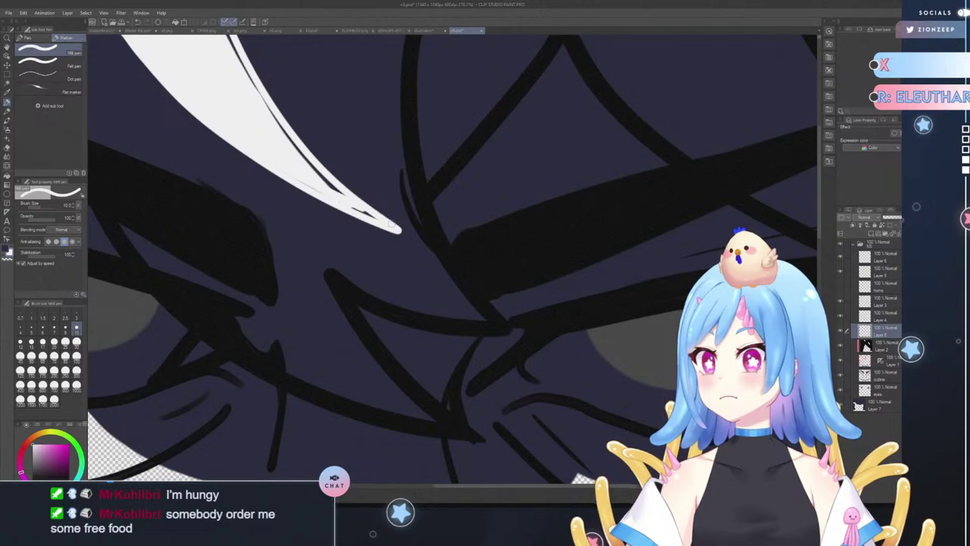
left_click_drag(390, 224, 501, 250)
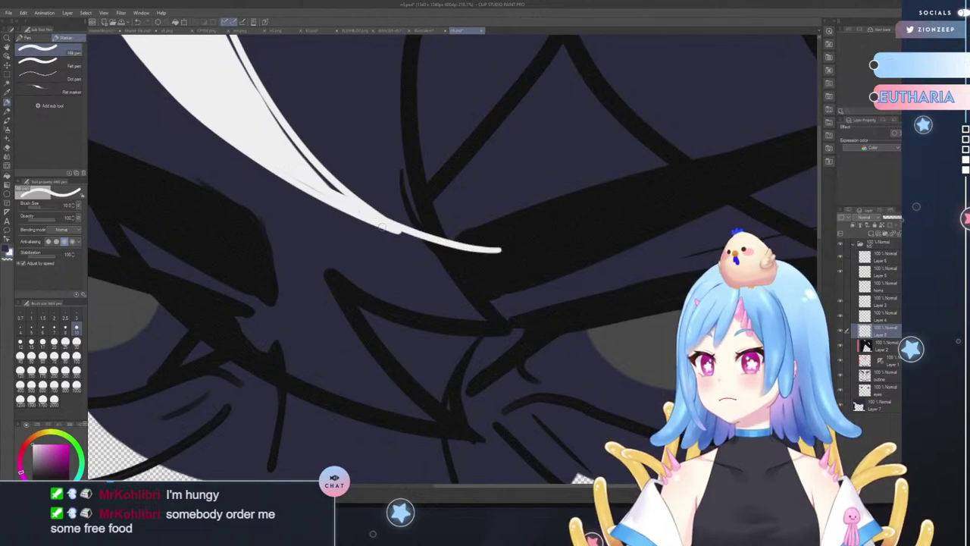
left_click_drag(384, 228, 498, 253)
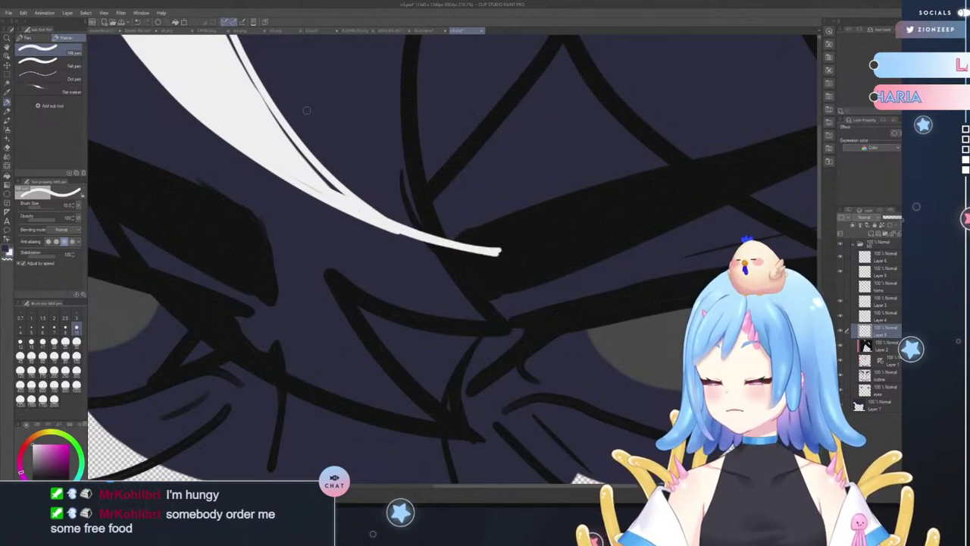
key("ctrl+z")
key("ctrl+z")
key("ctrl+z")
- Draw a longer right edge for the white streak, curving from the forehead's top onto the inner end of the right eyebrow
key("ctrl+space")
left_click_drag(232, 103, 204, 122)
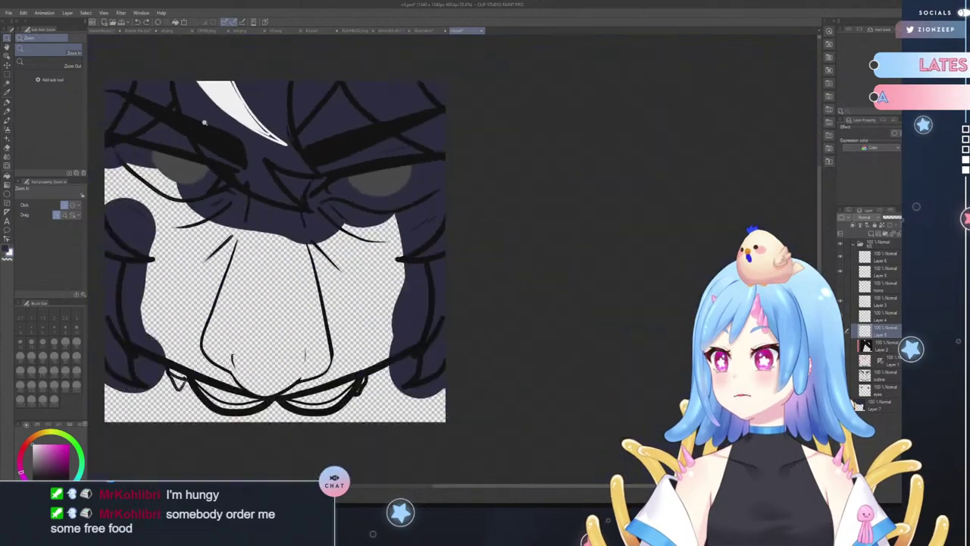
scroll(220, 98, "down", 2)
scroll(341, 123, "up", 8)
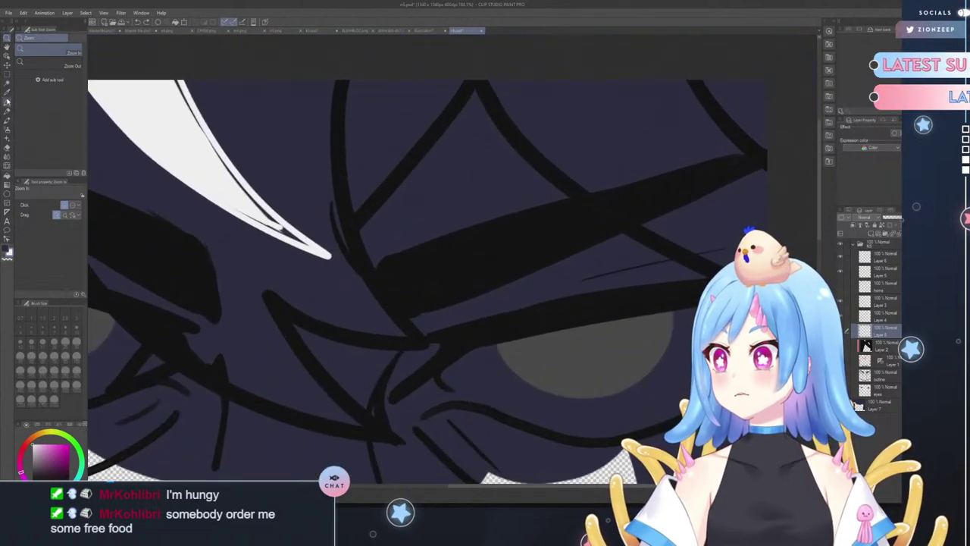
left_click(8, 108)
mouse_move(204, 88)
left_mouse_down()
mouse_move(265, 194)
mouse_move(356, 254)
mouse_move(415, 265)
left_mouse_up()
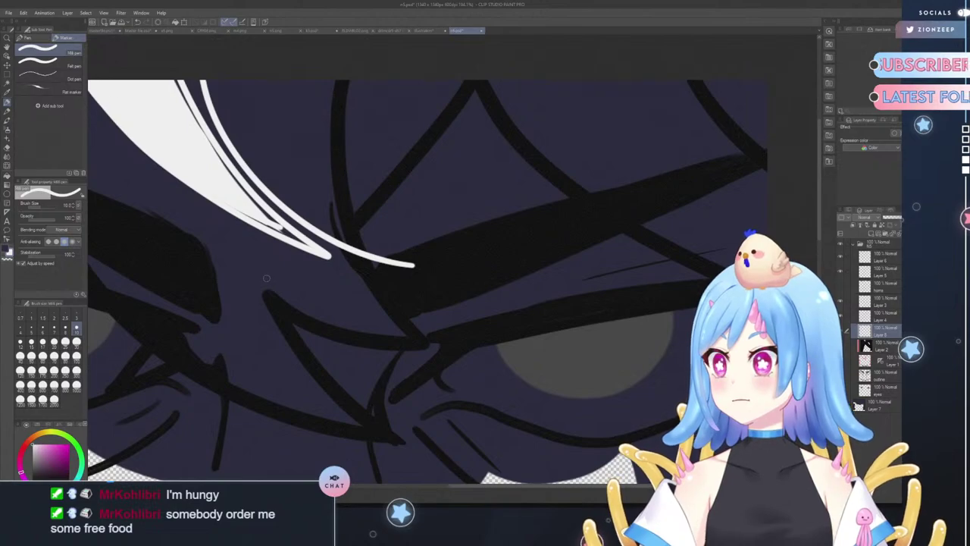
- Try several curved white lines along the streak's left edge, from the forehead's top to the extended tip
left_click_drag(487, 485, 479, 486)
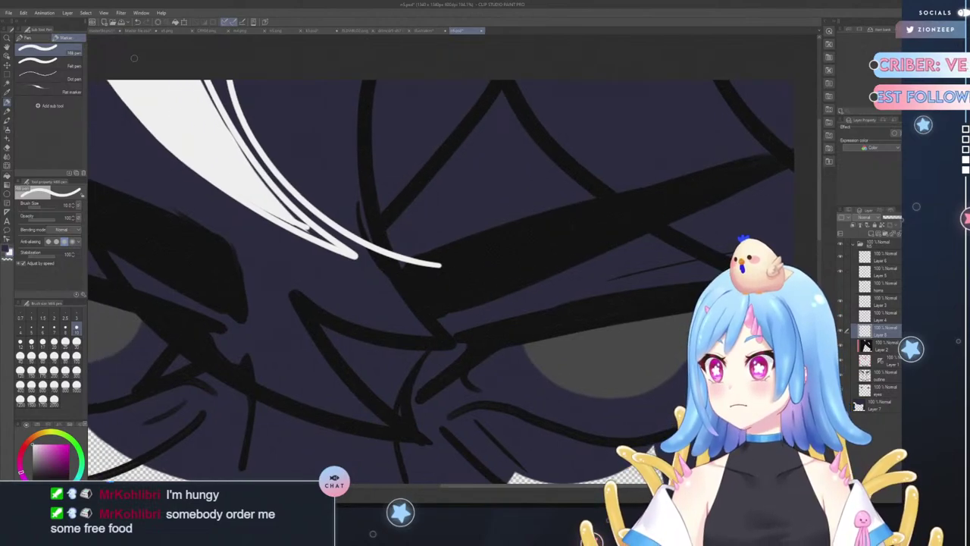
mouse_move(106, 82)
left_mouse_down()
mouse_move(162, 151)
mouse_move(221, 188)
mouse_move(385, 261)
left_mouse_up()
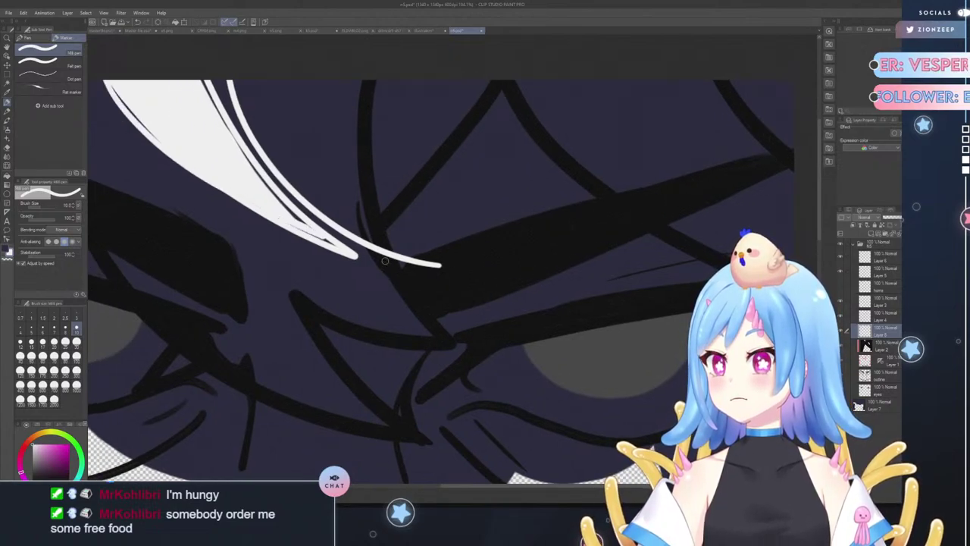
key("ctrl+z")
mouse_move(111, 75)
left_mouse_down()
mouse_move(133, 111)
mouse_move(202, 175)
mouse_move(322, 243)
mouse_move(424, 270)
left_mouse_up()
key("ctrl+z")
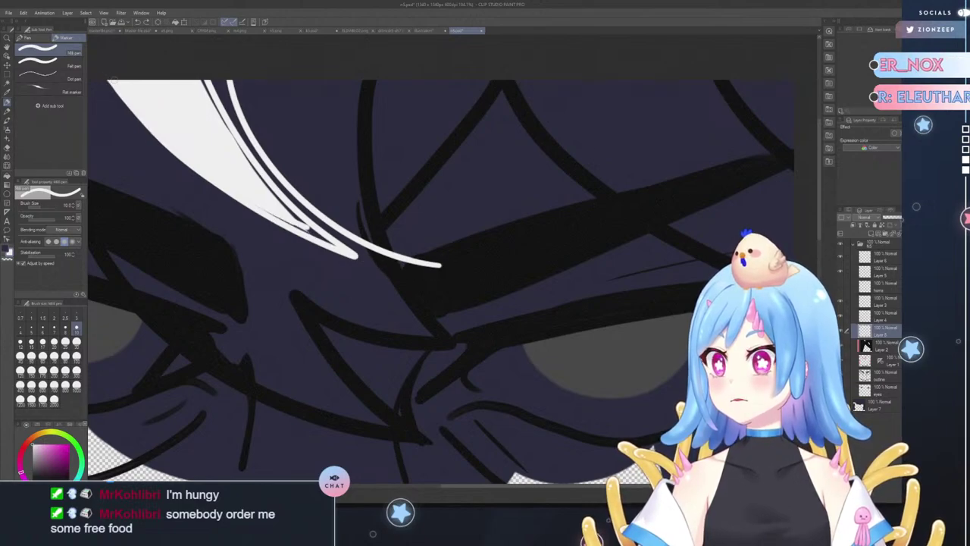
mouse_move(98, 76)
left_mouse_down()
mouse_move(152, 144)
mouse_move(252, 218)
mouse_move(358, 257)
mouse_move(452, 265)
left_mouse_up()
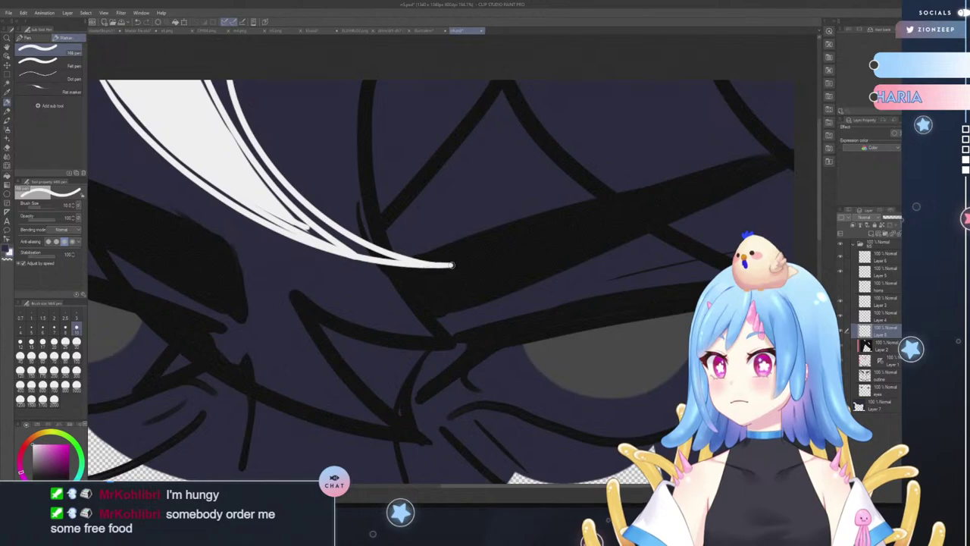
key("ctrl+z")
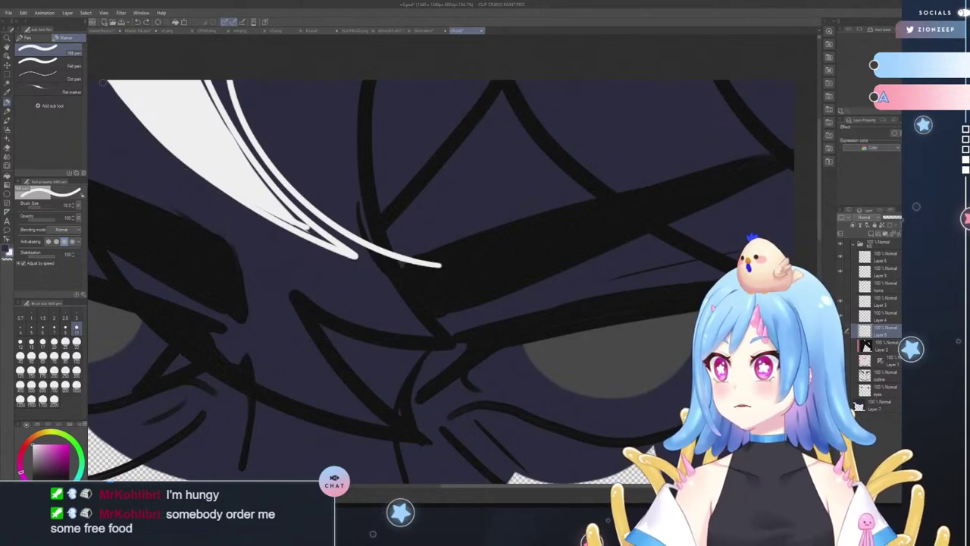
mouse_move(100, 80)
left_mouse_down()
mouse_move(126, 122)
mouse_move(181, 178)
mouse_move(290, 246)
mouse_move(373, 272)
mouse_move(469, 258)
left_mouse_up()
key("ctrl+z")
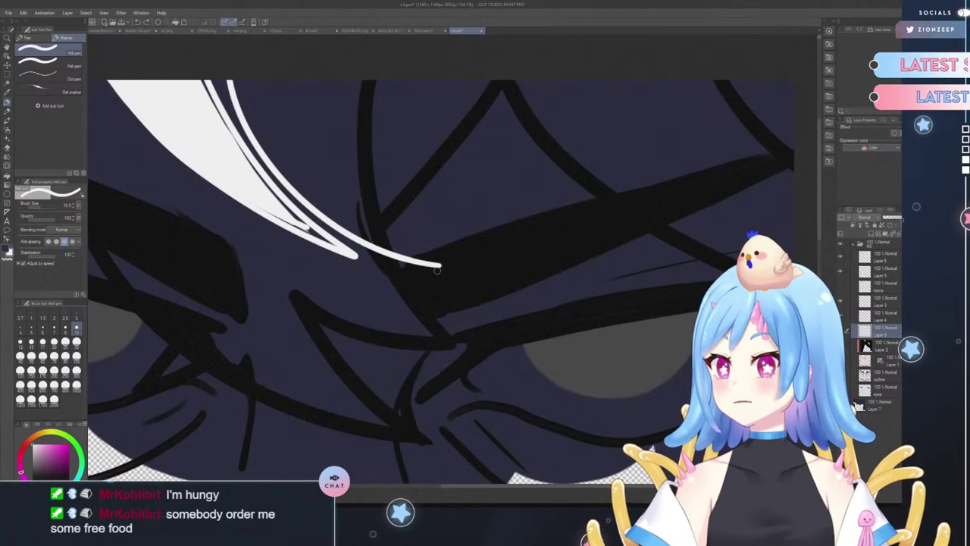
- Outline the streak's wider left edge down to the extended tip and add a short strand line beside its upper end
mouse_move(94, 74)
left_mouse_down()
mouse_move(162, 164)
mouse_move(255, 235)
mouse_move(377, 275)
mouse_move(471, 260)
left_mouse_up()
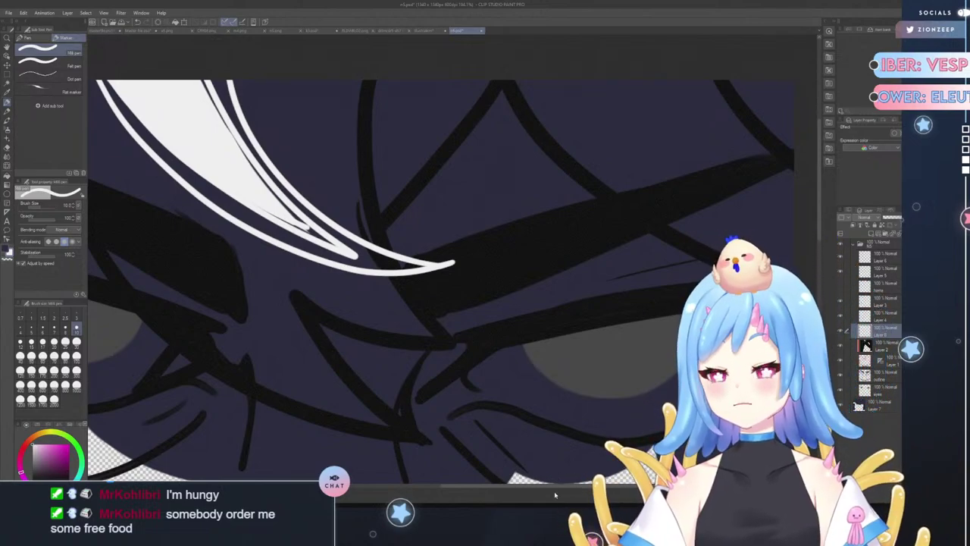
left_click_drag(554, 488, 477, 489)
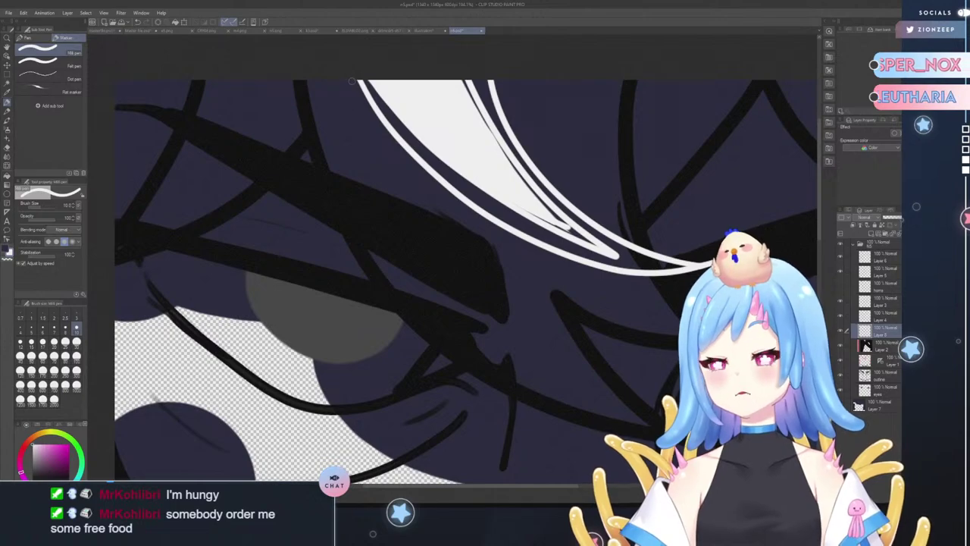
mouse_move(353, 73)
left_mouse_down()
mouse_move(372, 144)
mouse_move(400, 182)
mouse_move(458, 210)
left_mouse_up()
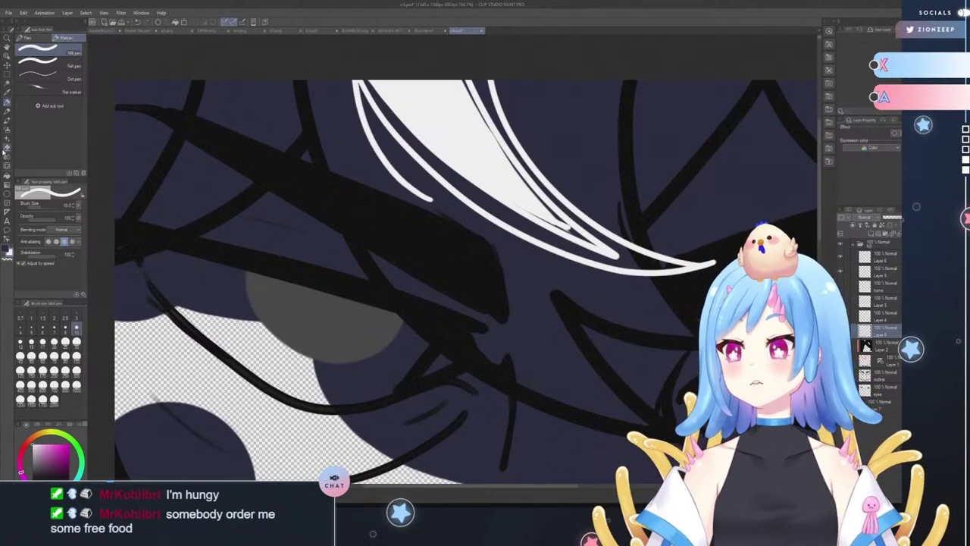
- Fill the gaps between the white streak and its new outlines with white, using the editing-layer-only Fill tool
left_click(7, 176)
left_click(597, 258)
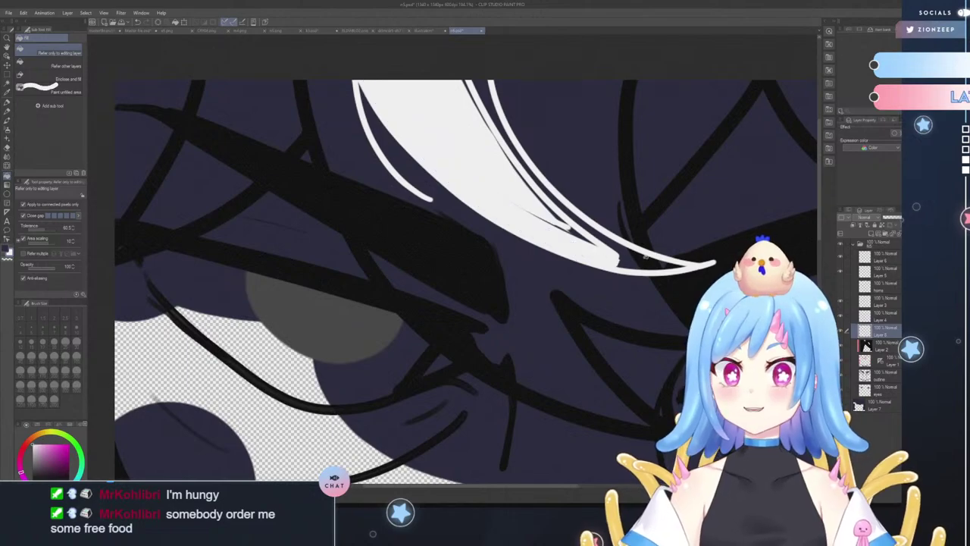
left_click(641, 257)
left_click(578, 235)
left_click(598, 246)
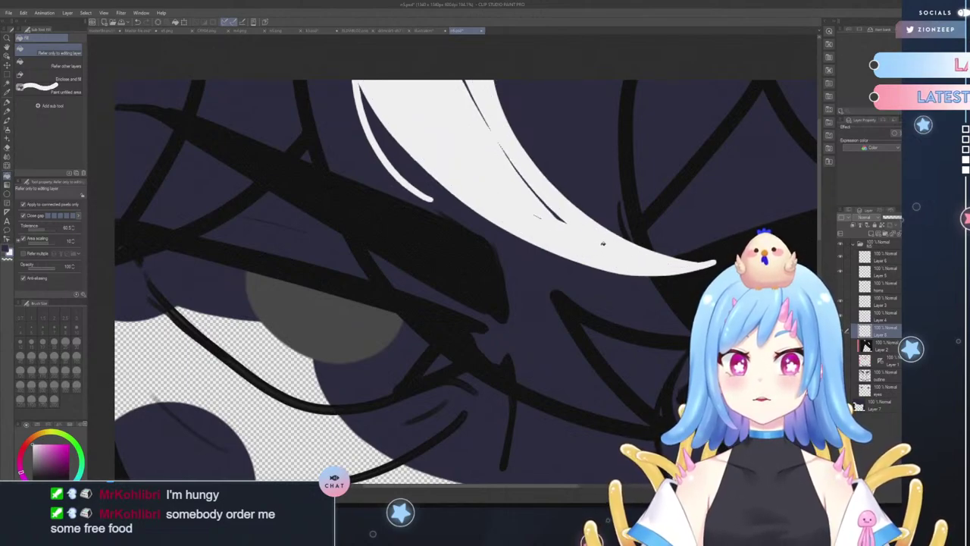
left_click(482, 111)
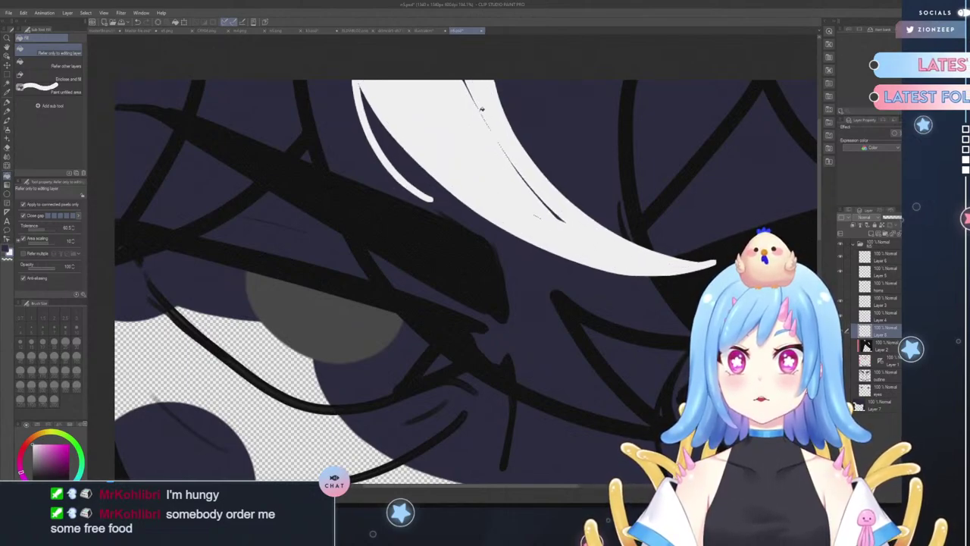
left_click(485, 116)
- Paint over the remaining slivers inside the streak with the size 10 marker and sharpen its tip with a size 100 eraser
left_click(7, 104)
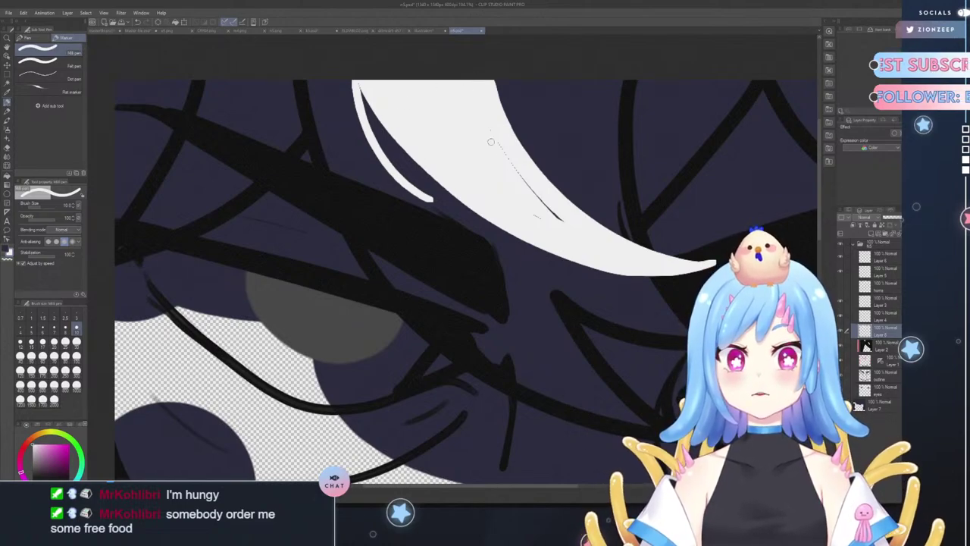
left_click(516, 218)
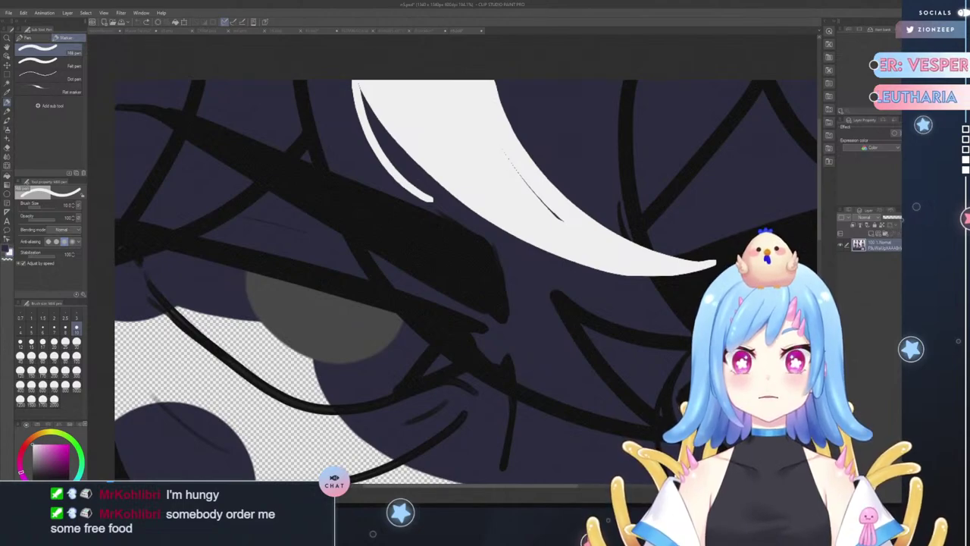
left_click_drag(502, 152, 576, 238)
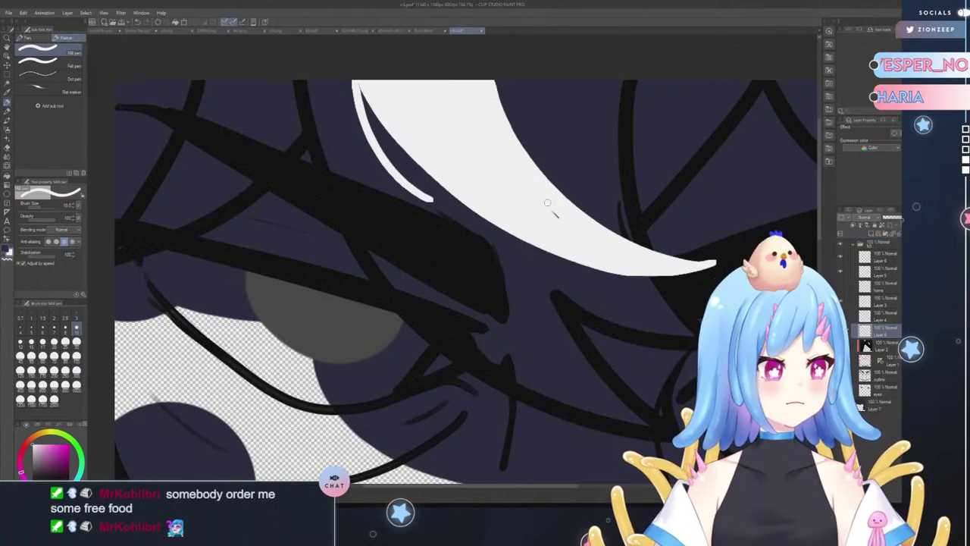
left_click(7, 147)
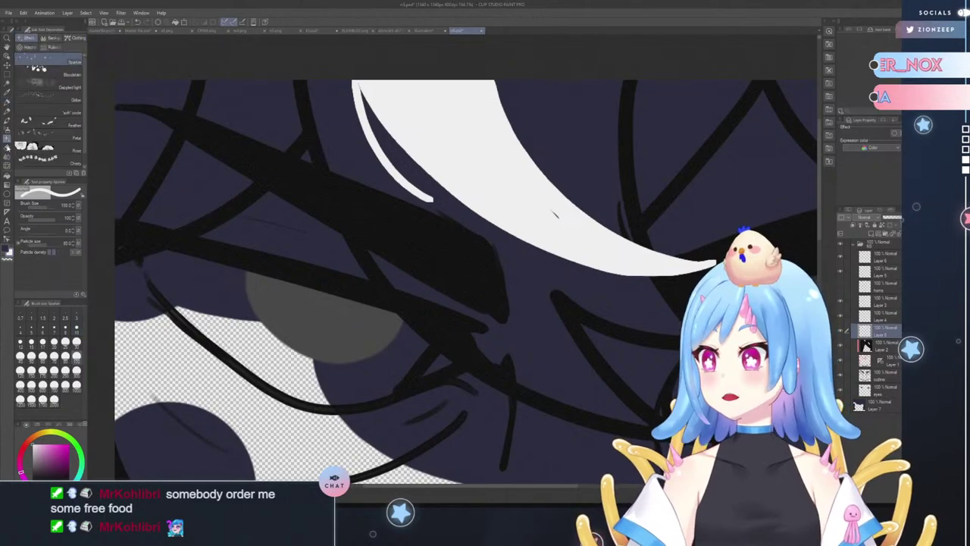
mouse_move(562, 113)
left_mouse_down()
mouse_move(595, 166)
mouse_move(646, 209)
mouse_move(716, 238)
left_mouse_up()
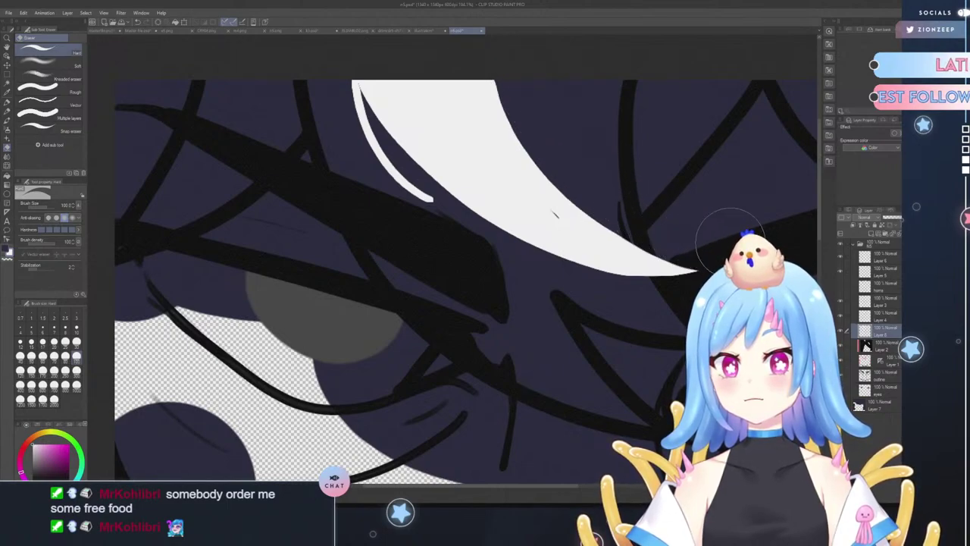
left_click(7, 102)
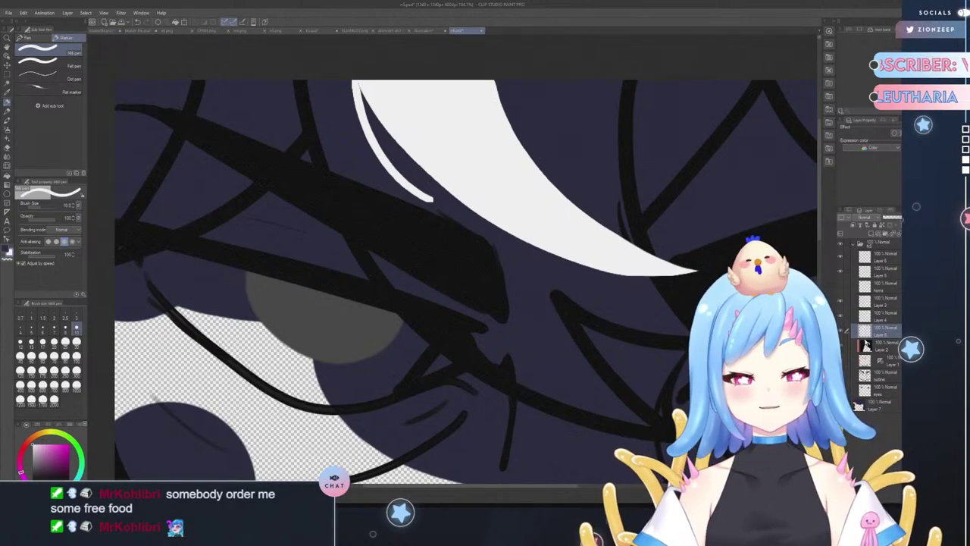
- Add a clipped layer directly above Layer 2 and paint white over the upper-left corner's line art with a size 100 marker
left_click(877, 346)
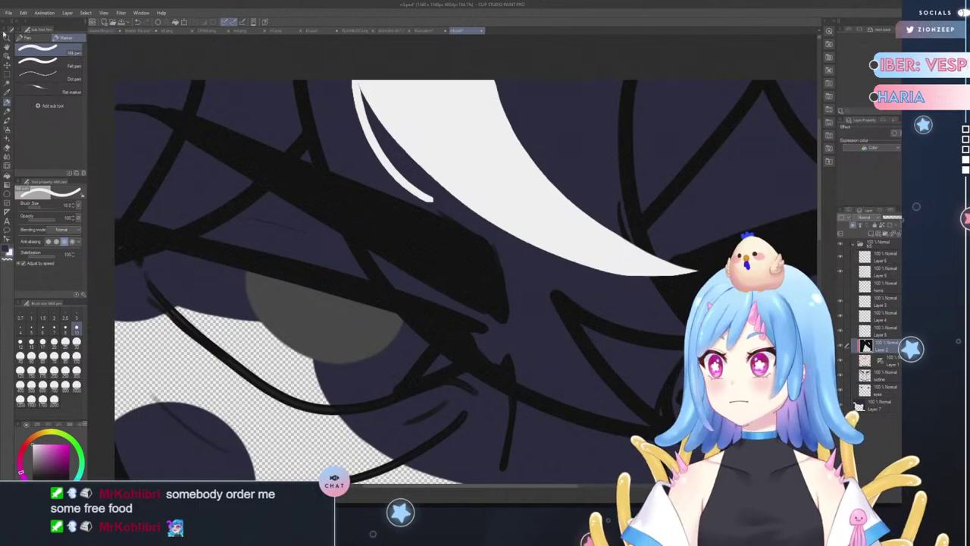
key("ctrl+space")
left_click_drag(298, 250, 307, 195)
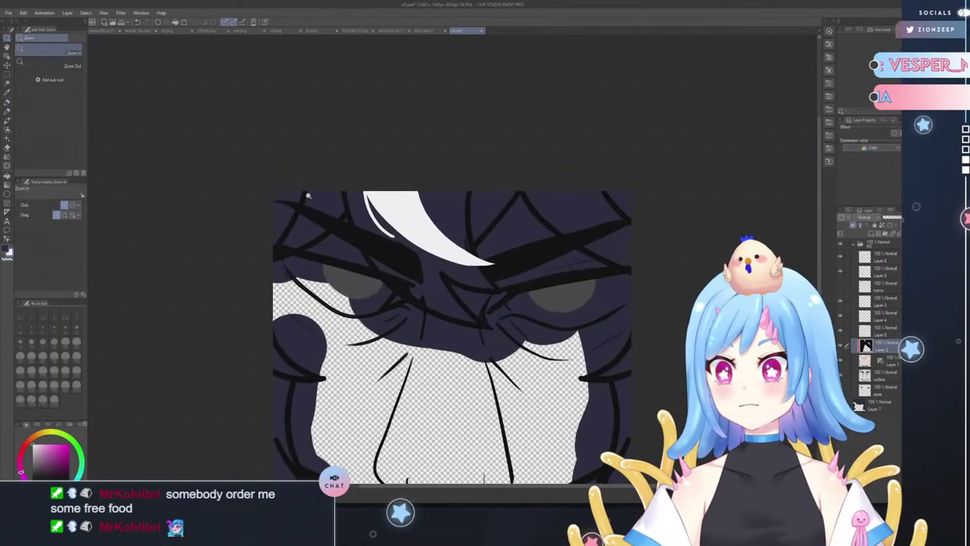
key("ctrl+Tab")
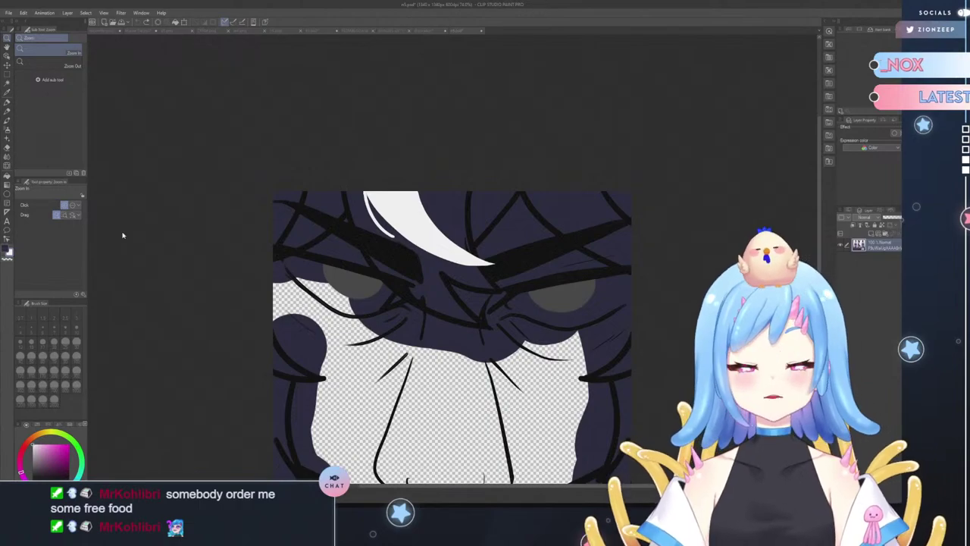
left_click(7, 101)
left_click(76, 357)
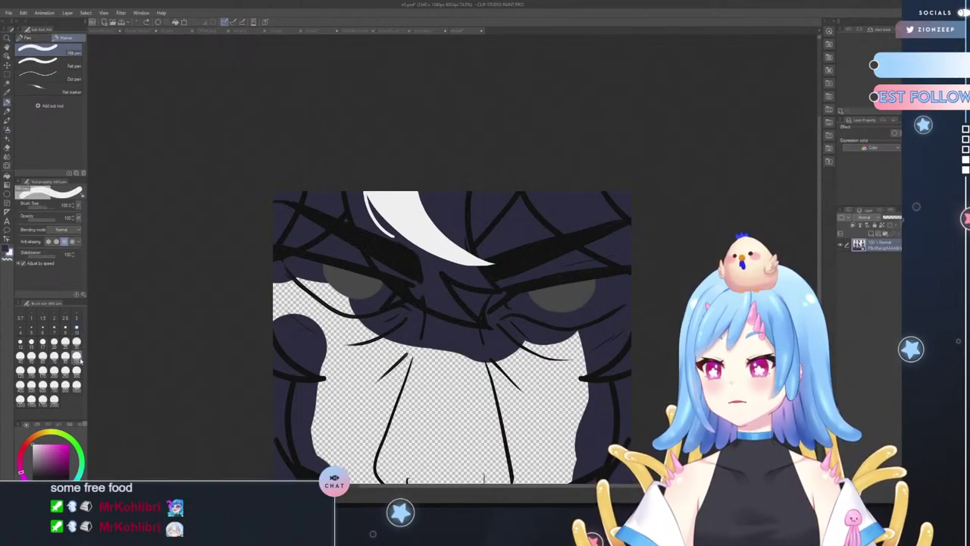
left_click_drag(304, 193, 277, 245)
key("ctrl+z")
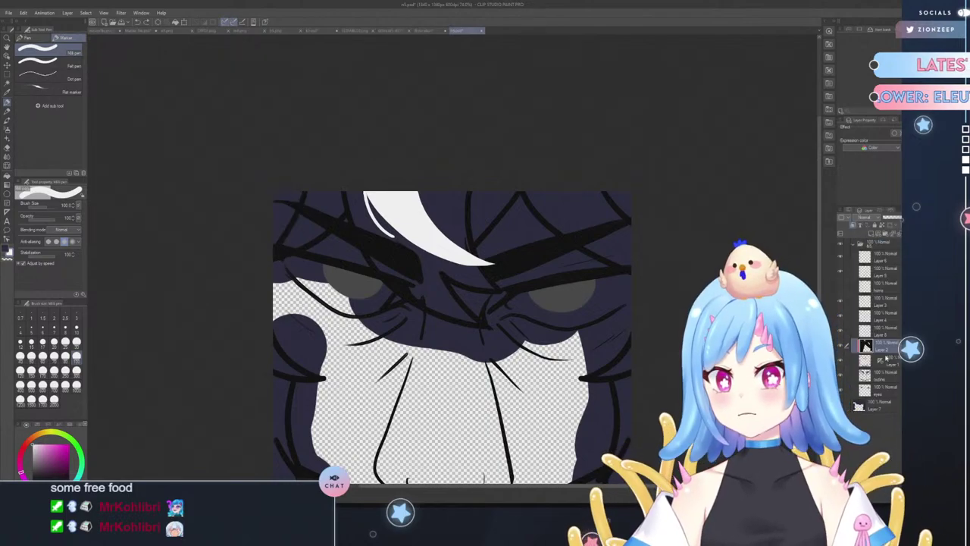
left_click(872, 233)
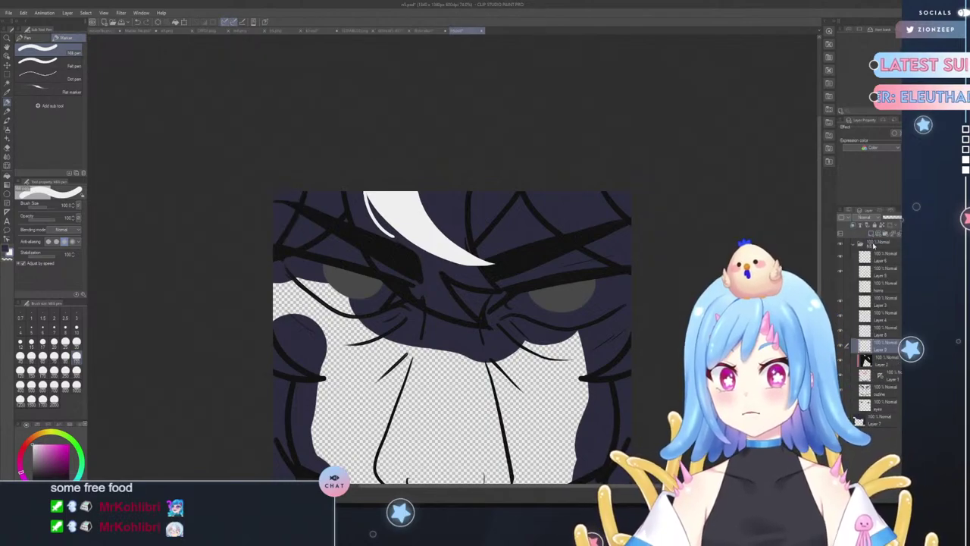
mouse_move(291, 198)
left_mouse_down()
mouse_move(294, 250)
mouse_move(296, 186)
left_mouse_up()
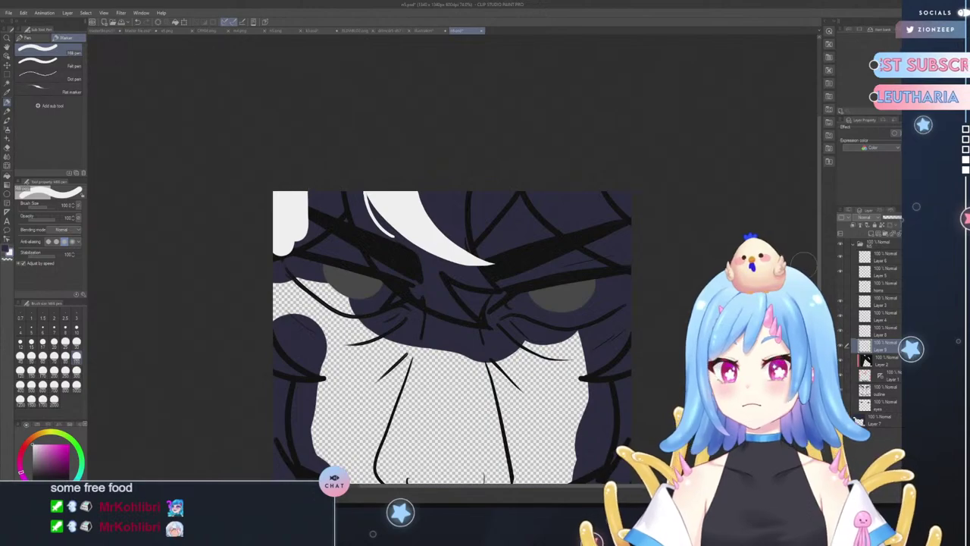
left_click(853, 225)
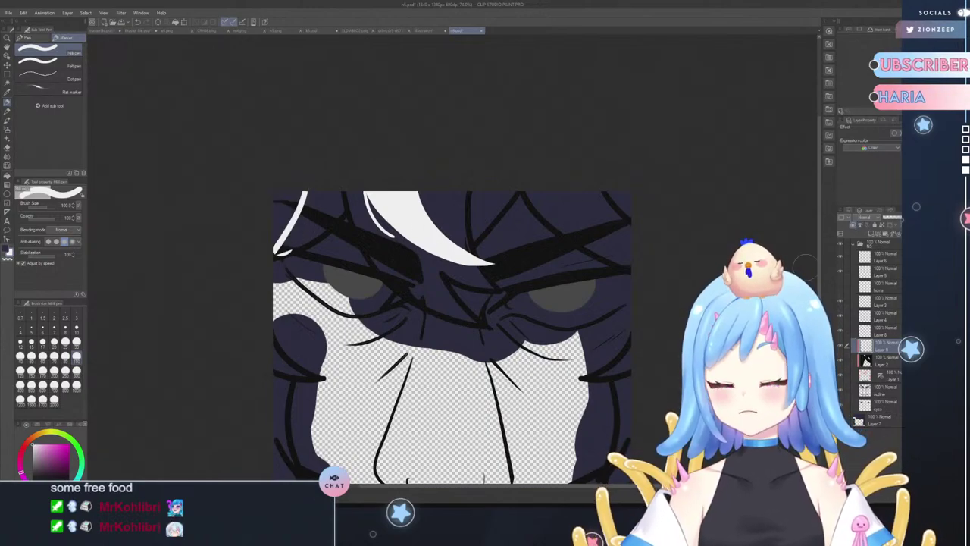
- Undo the white strokes on the clipped layer and paint the upper-left hair white on a new layer directly above Layer 7
key("ctrl+z")
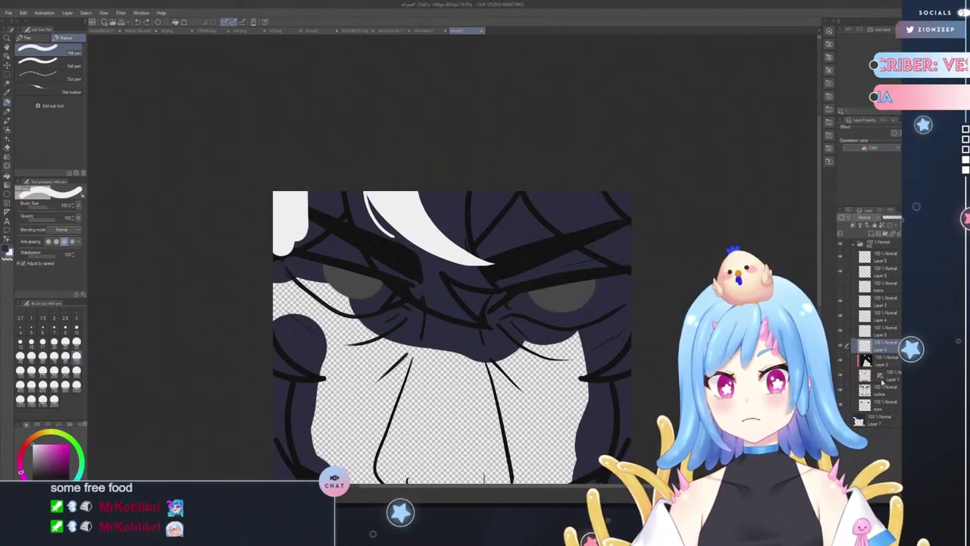
key("ctrl+z")
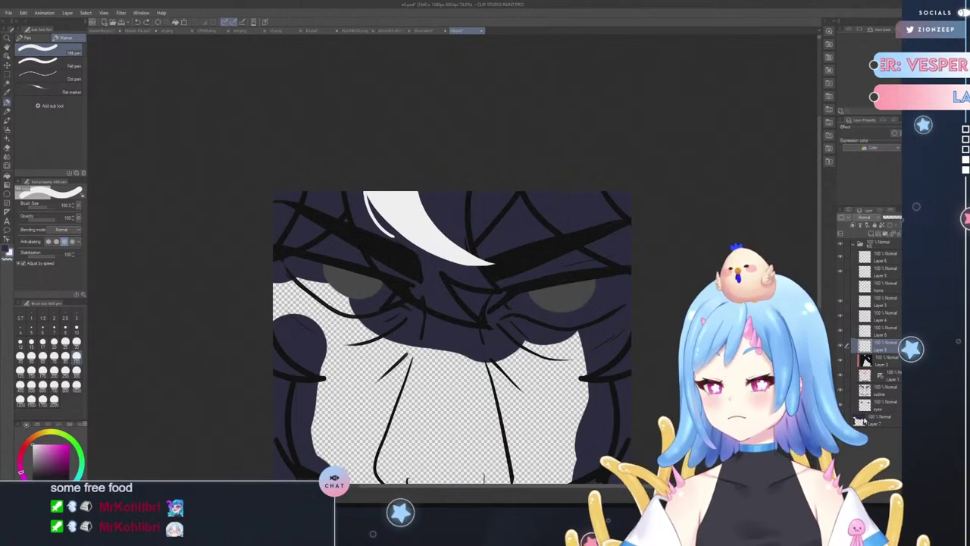
left_click(858, 419)
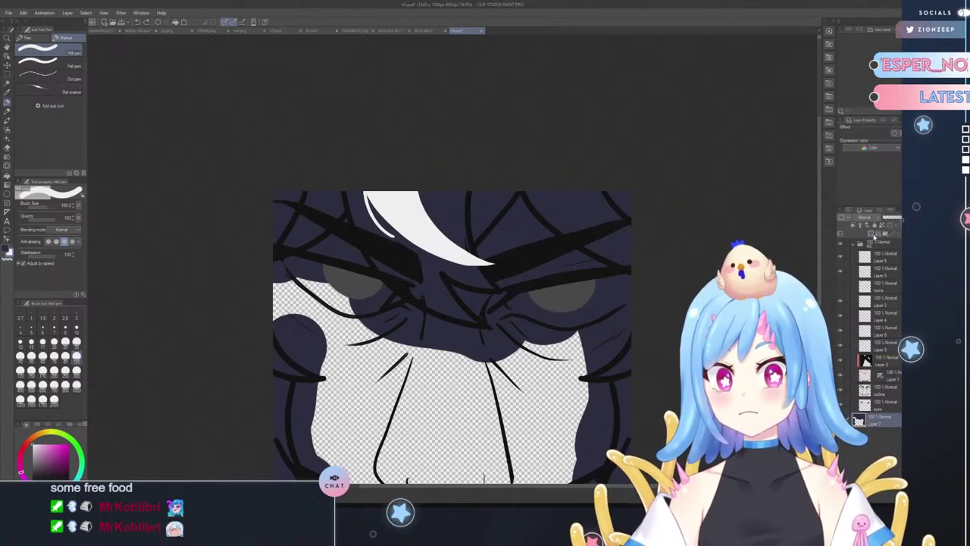
left_click(872, 234)
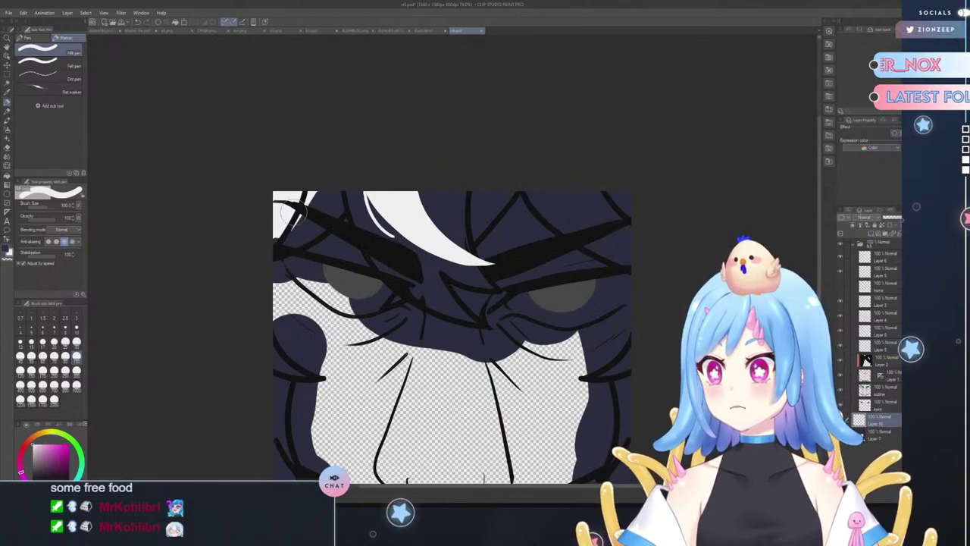
mouse_move(294, 212)
left_mouse_down()
mouse_move(259, 267)
mouse_move(315, 212)
mouse_move(331, 169)
mouse_move(301, 250)
mouse_move(332, 191)
mouse_move(334, 244)
mouse_move(316, 250)
left_mouse_up()
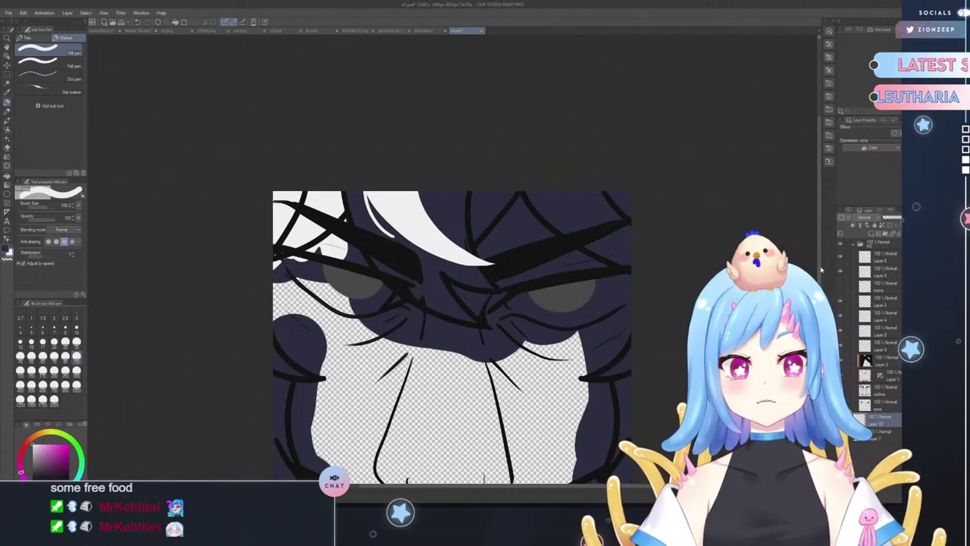
scroll(821, 269, "down", 3)
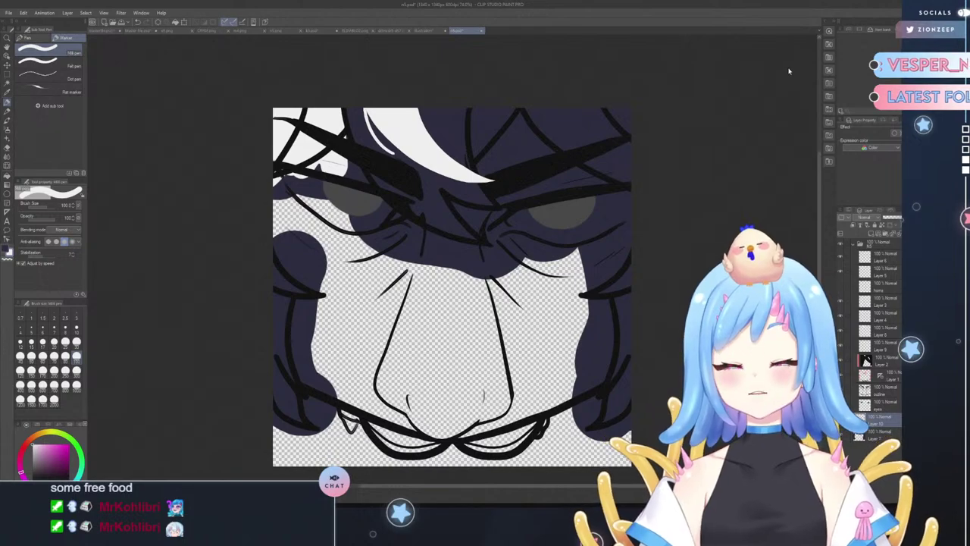
- Sample a light pink skin color and paint along the face's left edge on a new layer above Layer 10, switching to the size 30 marker
key("ctrl+shift+e")
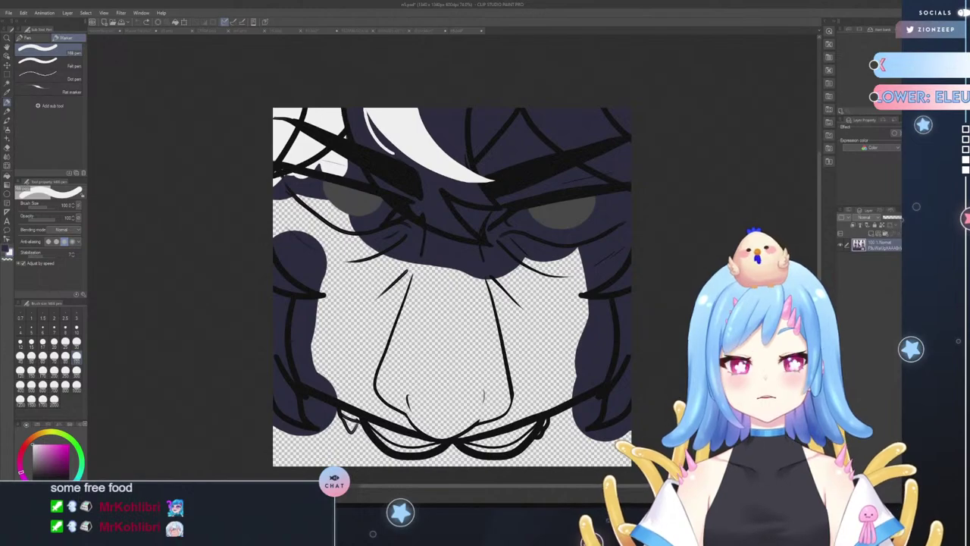
left_click(743, 174, "alt")
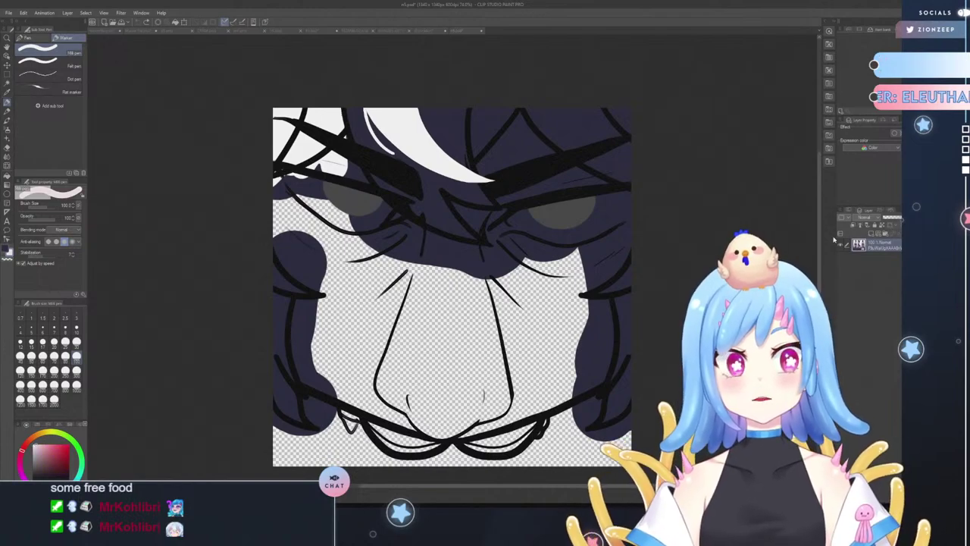
key("ctrl+z")
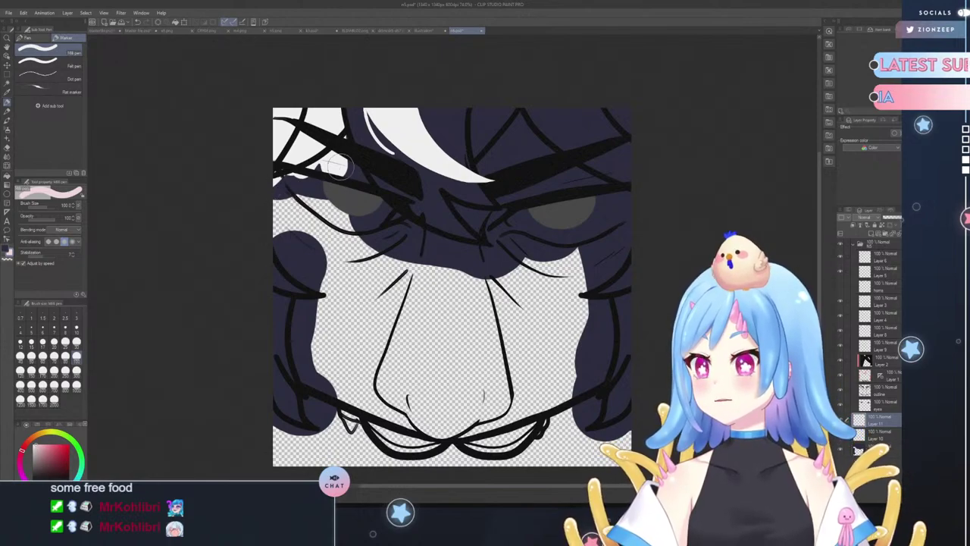
mouse_move(341, 165)
left_mouse_down()
mouse_move(314, 173)
mouse_move(341, 159)
mouse_move(356, 182)
mouse_move(349, 151)
mouse_move(274, 181)
mouse_move(286, 266)
mouse_move(302, 282)
left_mouse_up()
left_click(77, 343)
mouse_move(274, 252)
left_mouse_down()
mouse_move(301, 280)
mouse_move(338, 295)
left_mouse_up()
mouse_move(309, 383)
left_mouse_down()
mouse_move(294, 305)
mouse_move(338, 296)
left_mouse_up()
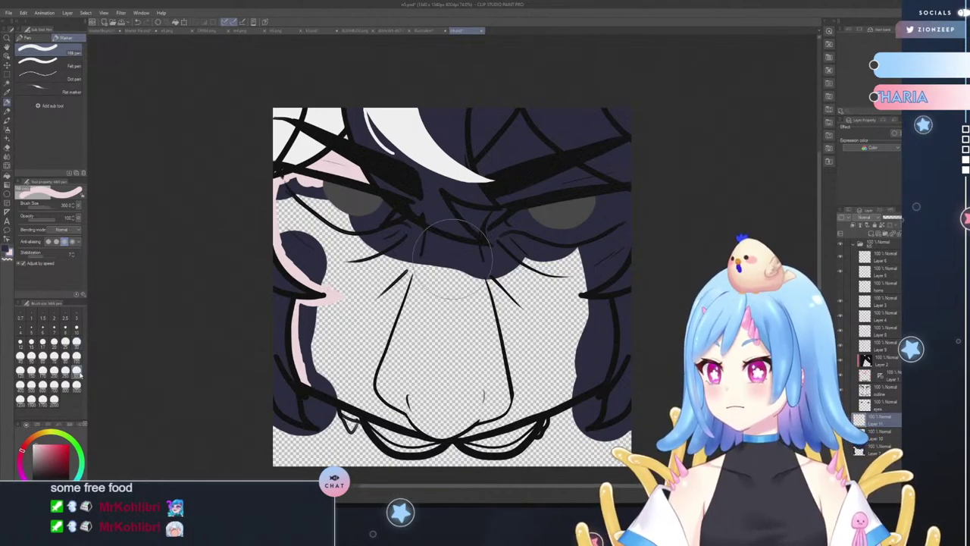
- Cover the rest of the face with the light pink skin color, using a size 300 marker
mouse_move(433, 389)
left_mouse_down()
mouse_move(399, 349)
mouse_move(456, 395)
mouse_move(418, 398)
mouse_move(445, 405)
mouse_move(566, 368)
mouse_move(577, 345)
mouse_move(570, 363)
mouse_move(576, 355)
mouse_move(572, 295)
mouse_move(516, 263)
mouse_move(519, 169)
mouse_move(504, 179)
mouse_move(525, 135)
mouse_move(572, 205)
mouse_move(597, 204)
mouse_move(574, 363)
left_mouse_up()
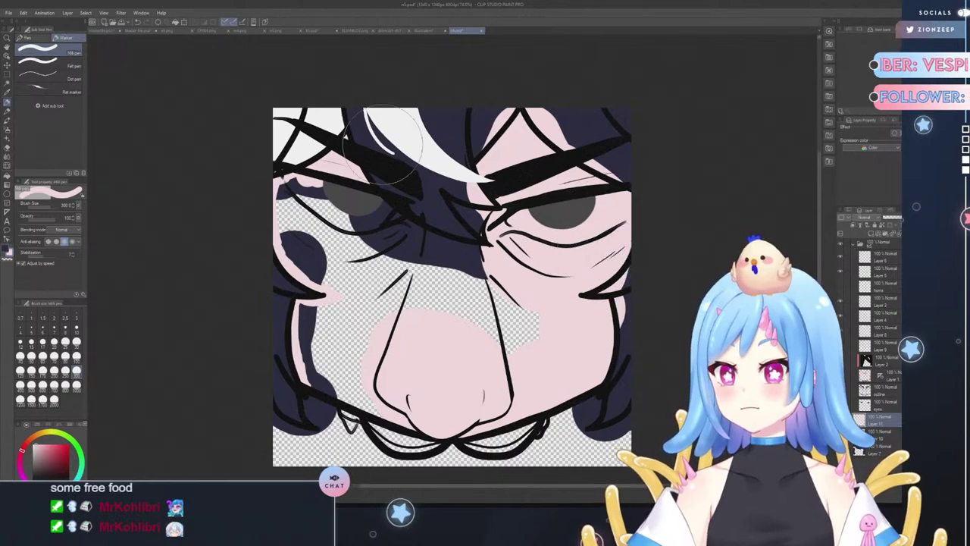
mouse_move(477, 222)
left_mouse_down()
mouse_move(464, 219)
mouse_move(481, 228)
left_mouse_up()
mouse_move(394, 236)
left_mouse_down()
mouse_move(448, 272)
mouse_move(341, 206)
mouse_move(322, 243)
mouse_move(321, 354)
mouse_move(376, 382)
left_mouse_up()
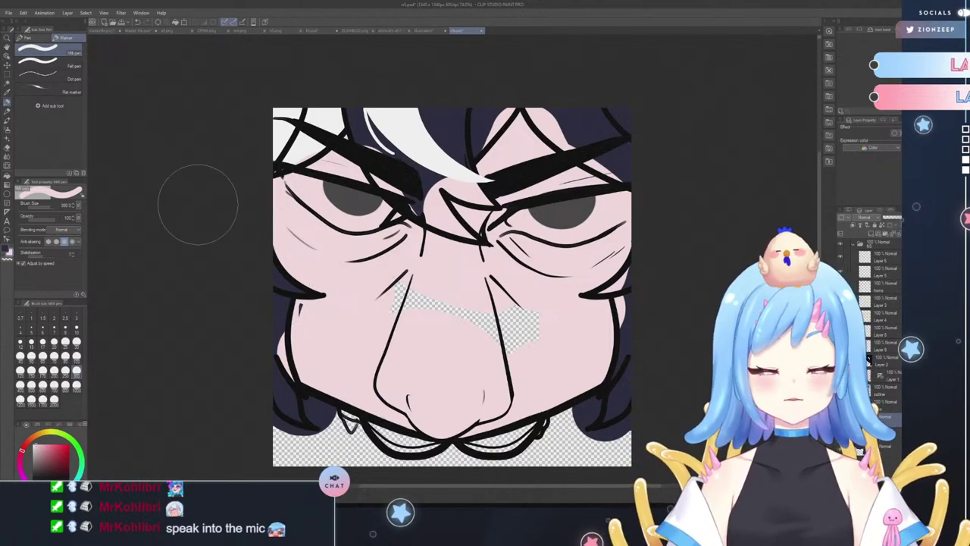
mouse_move(405, 288)
left_mouse_down()
mouse_move(448, 309)
mouse_move(373, 280)
mouse_move(532, 322)
left_mouse_up()
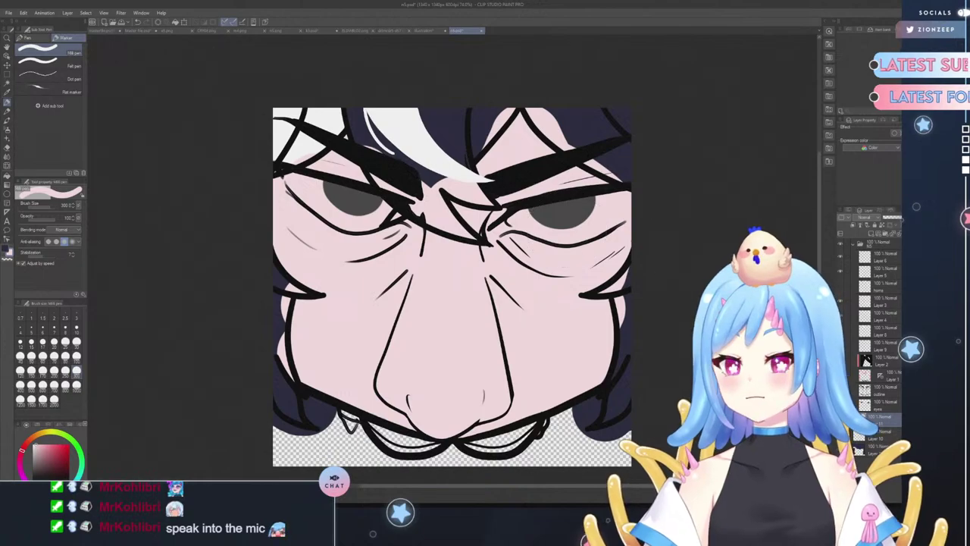
- Erase the skin color spilling over the hair on Layer 11, using an inverted auto selection of the face area taken from Layer 1
left_click(882, 375)
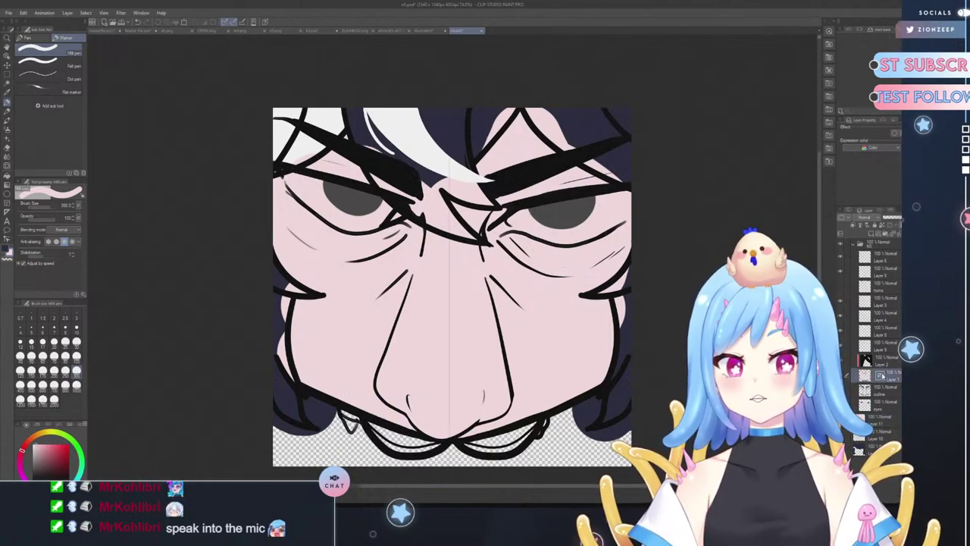
key("w")
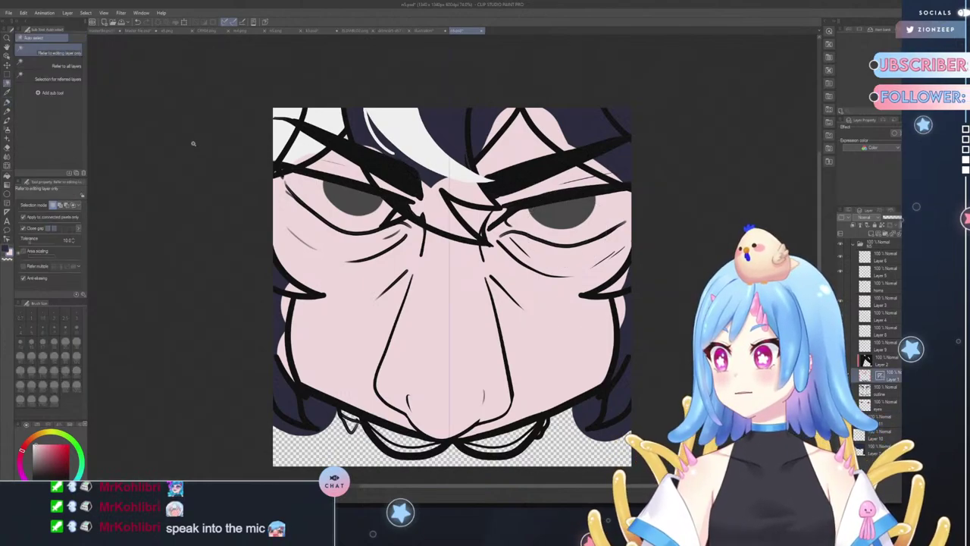
left_click(373, 270)
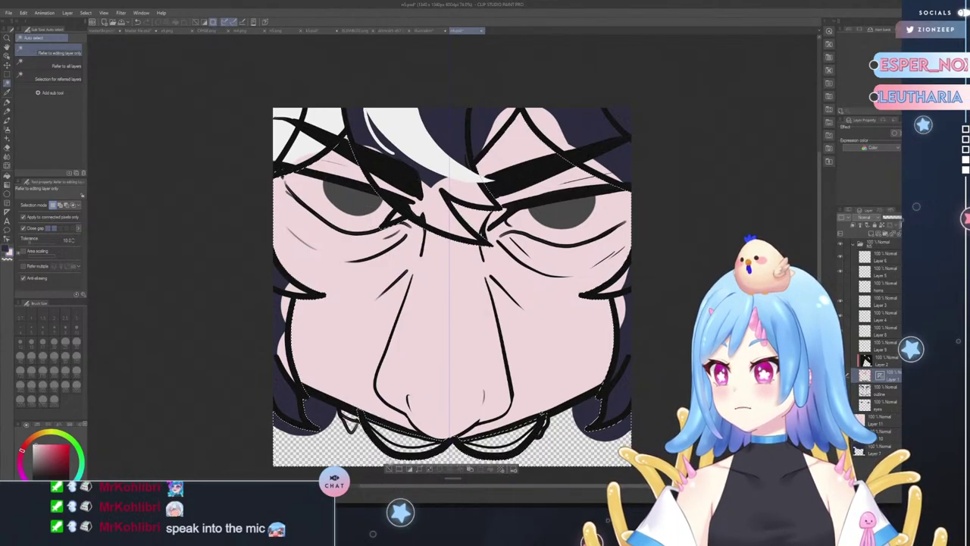
left_click(408, 469)
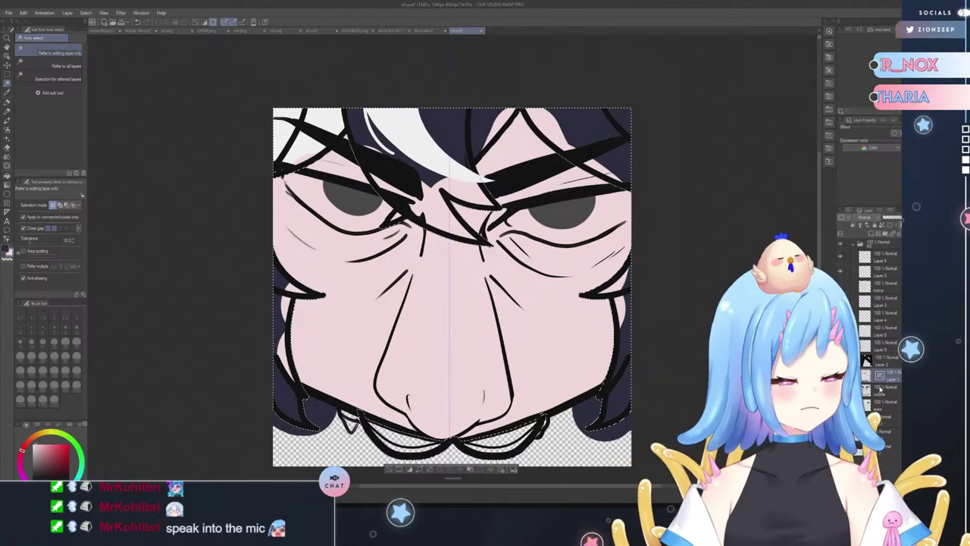
left_click(877, 419)
left_click(6, 148)
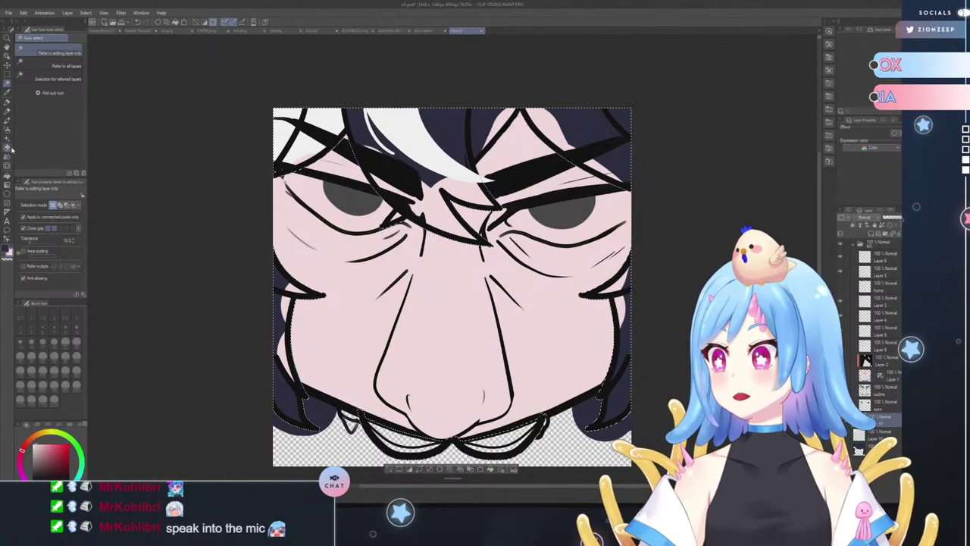
mouse_move(423, 188)
left_mouse_down()
mouse_move(458, 226)
mouse_move(382, 183)
left_mouse_up()
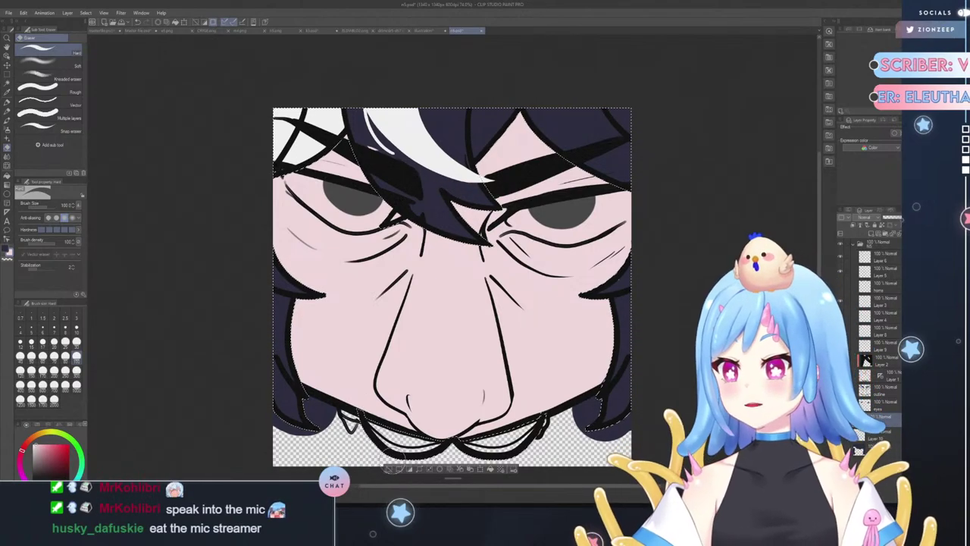
left_click(388, 469)
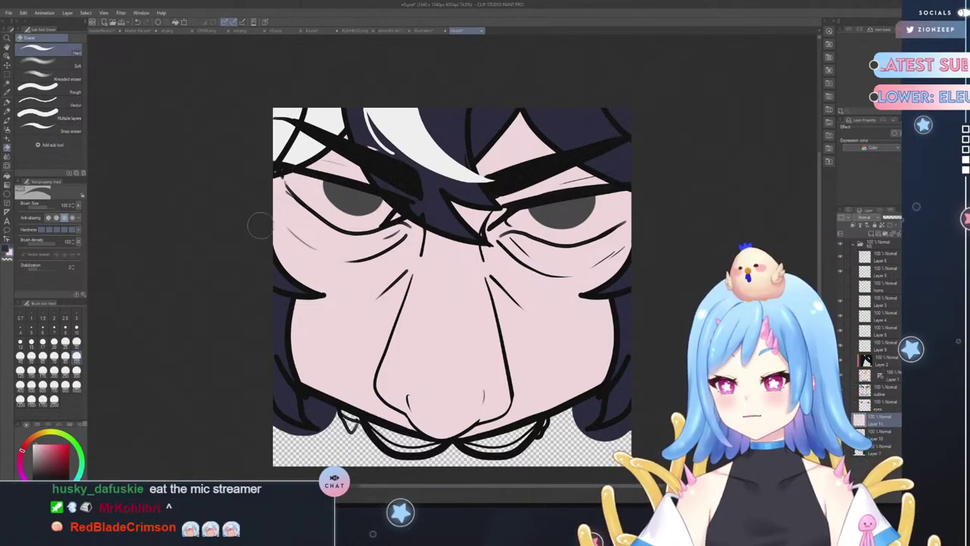
- Paint the small outlined shapes beneath the lower face line with the light pink skin color, using the size 30 marker
left_click(7, 39)
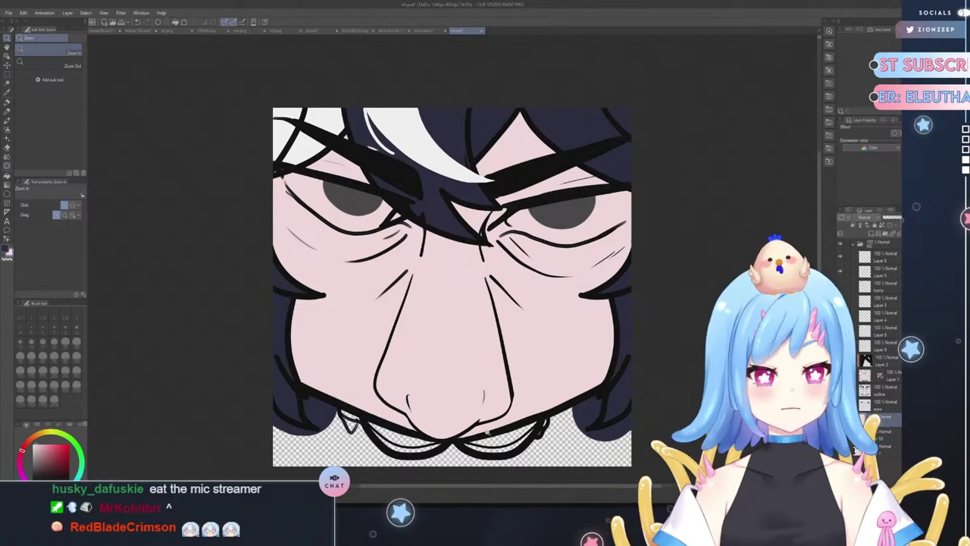
left_click(492, 438)
left_click(7, 101)
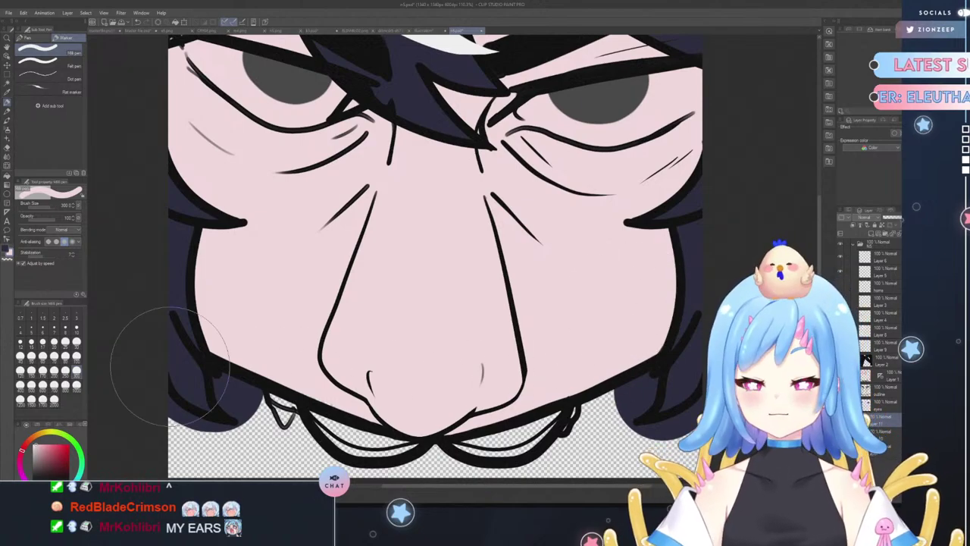
left_click(77, 343)
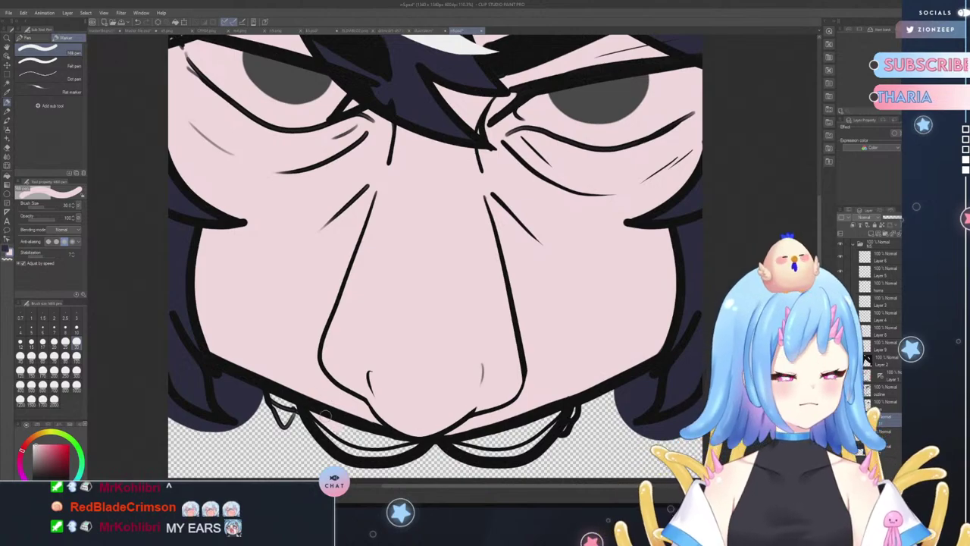
left_click_drag(337, 431, 394, 437)
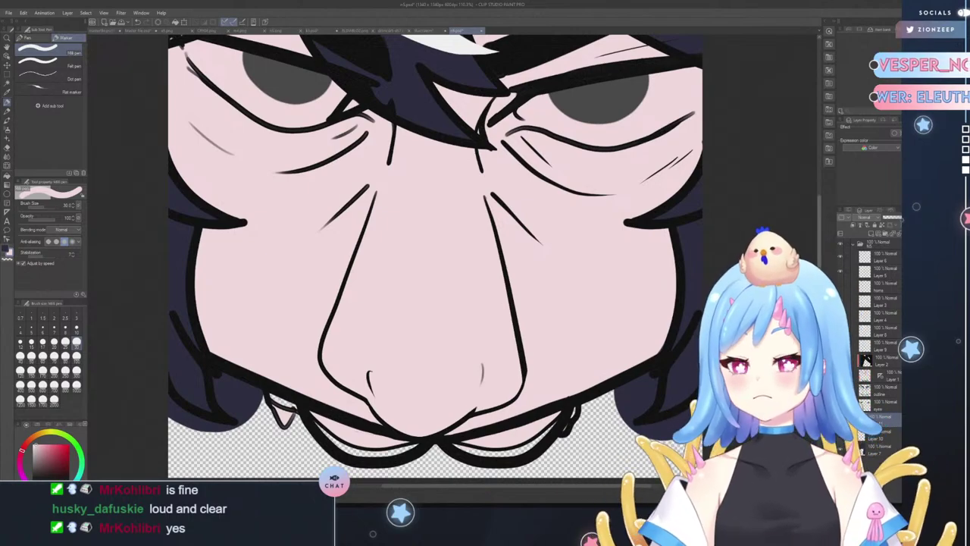
- Add a layer above Layer 11 and paint the white of the right-hand eye with size 30 and size 100 markers
scroll(435, 258, "up", 5)
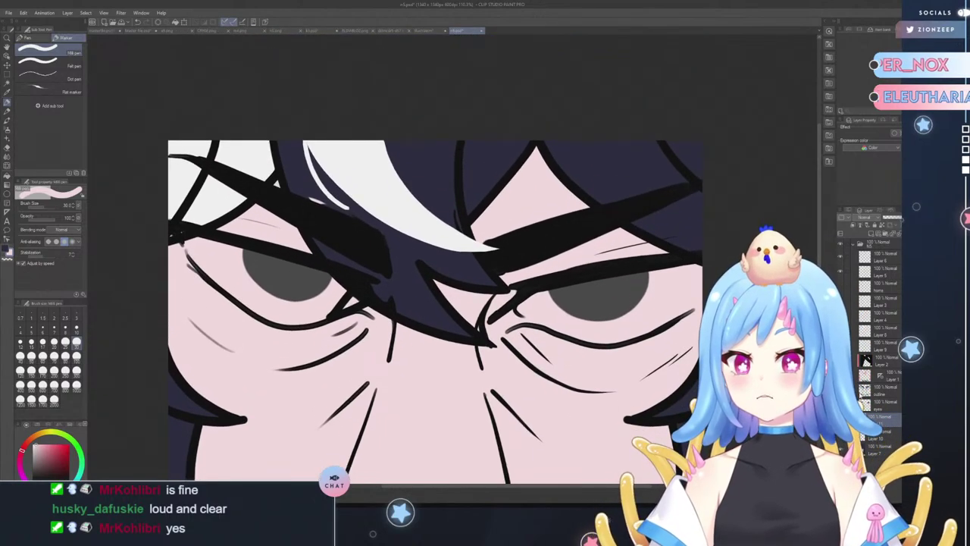
left_click(867, 234)
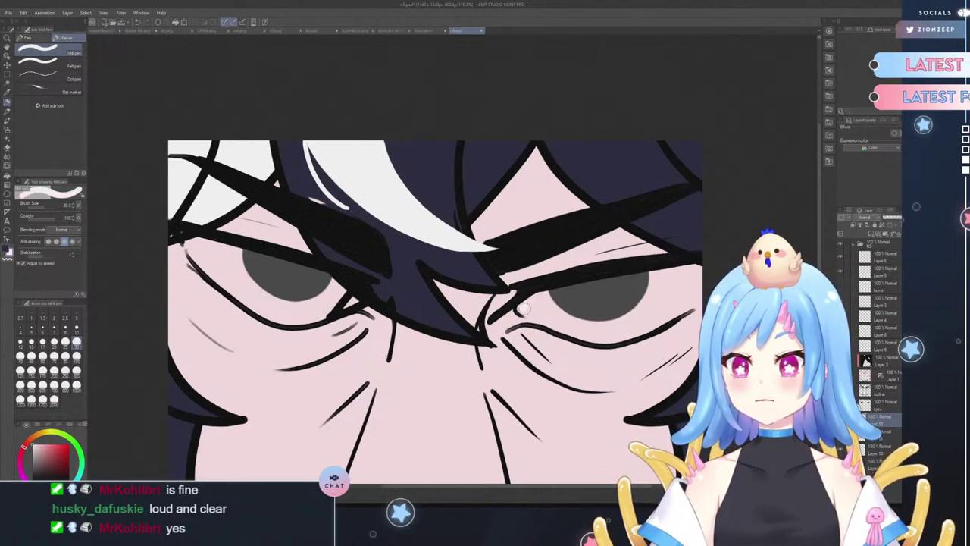
mouse_move(520, 306)
left_mouse_down()
mouse_move(551, 324)
mouse_move(553, 296)
left_mouse_up()
left_click_drag(647, 274, 700, 272)
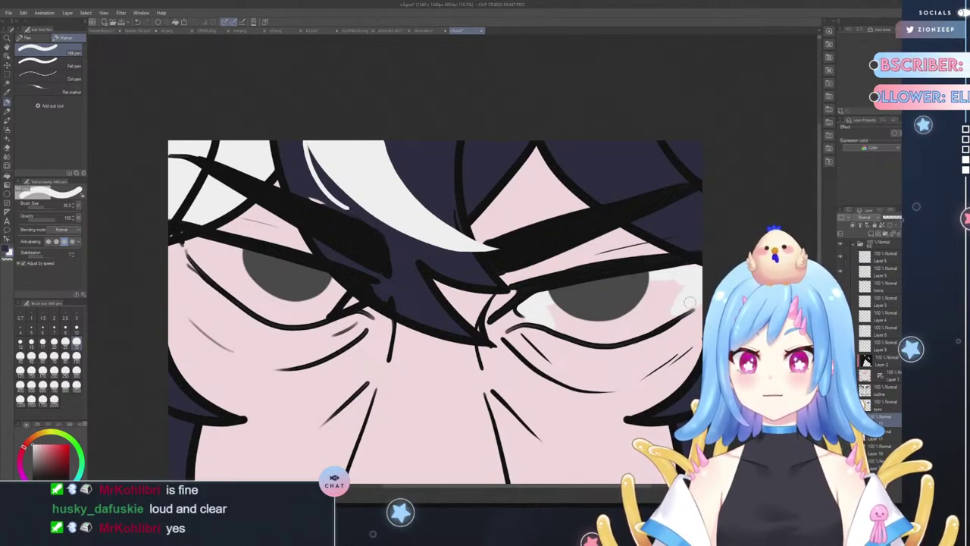
mouse_move(697, 302)
left_mouse_down()
mouse_move(603, 342)
mouse_move(557, 324)
mouse_move(577, 334)
mouse_move(558, 314)
mouse_move(584, 330)
mouse_move(595, 298)
left_mouse_up()
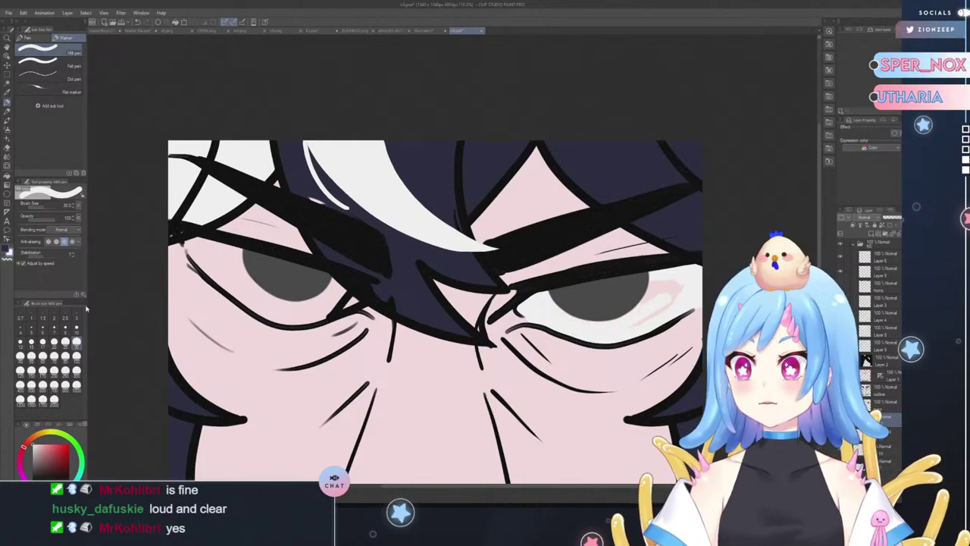
left_click(77, 356)
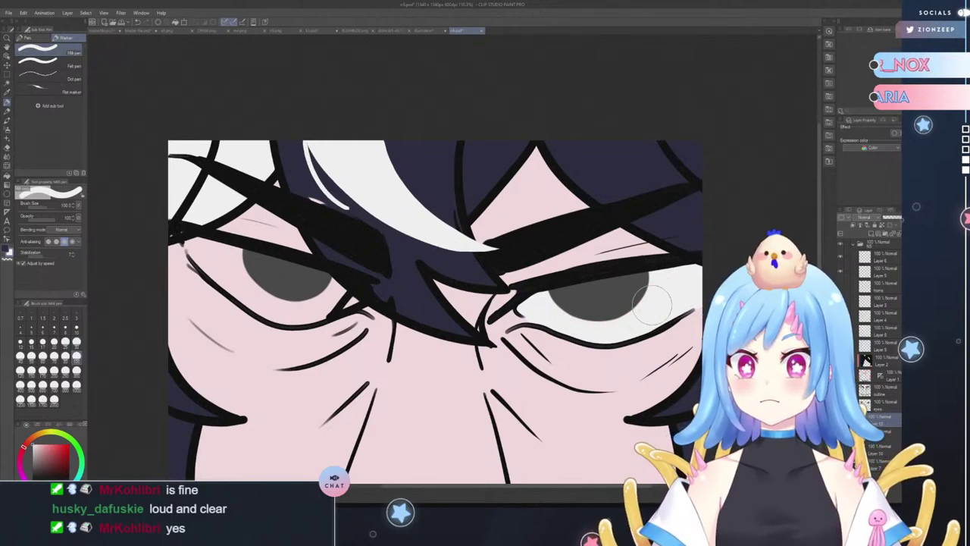
- Paint the white of the left-hand eye with the size 100 marker and clean the spill at its outer corner with a size 30 eraser
mouse_move(242, 256)
left_mouse_down()
mouse_move(250, 279)
mouse_move(267, 280)
mouse_move(189, 241)
left_mouse_up()
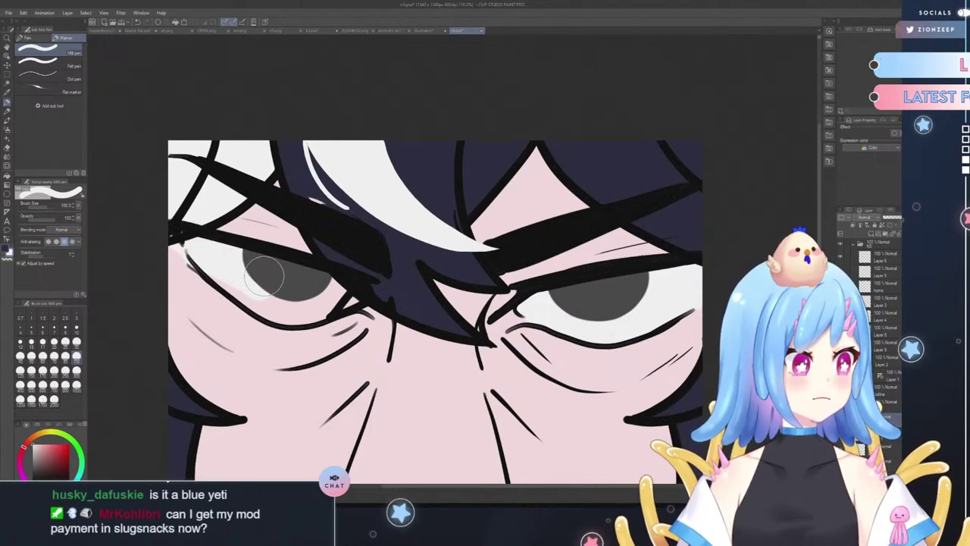
mouse_move(268, 265)
left_mouse_down()
mouse_move(246, 274)
mouse_move(264, 294)
mouse_move(213, 258)
mouse_move(276, 301)
mouse_move(324, 302)
left_mouse_up()
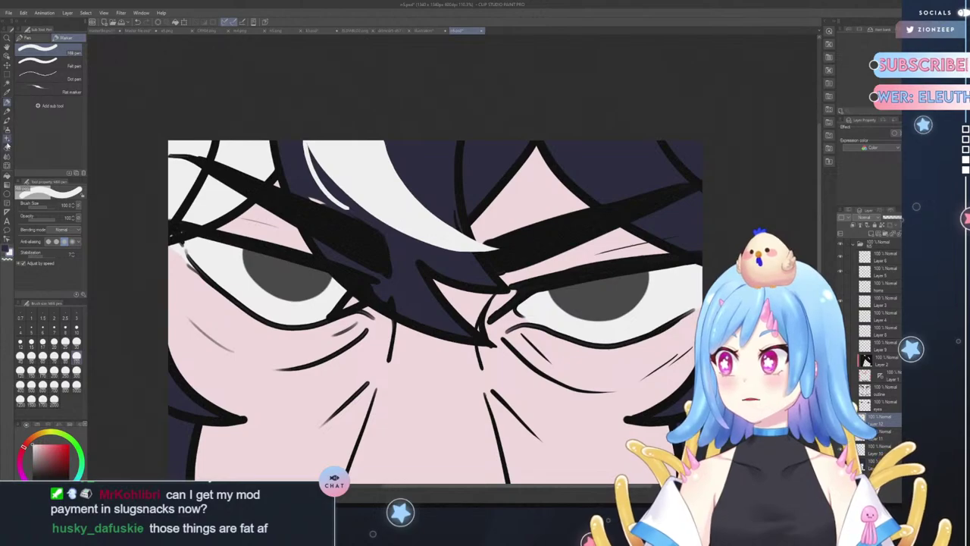
left_click(7, 130)
left_click(7, 147)
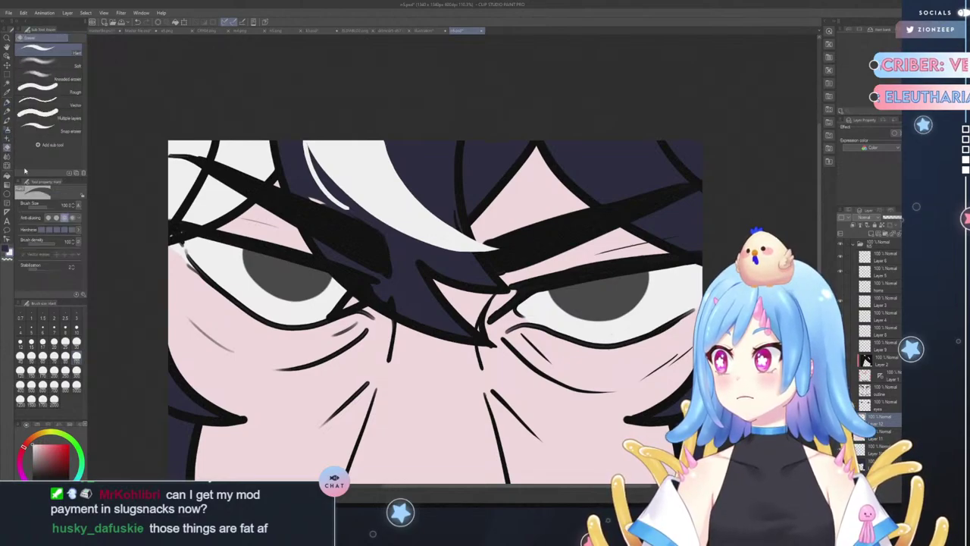
left_click(76, 343)
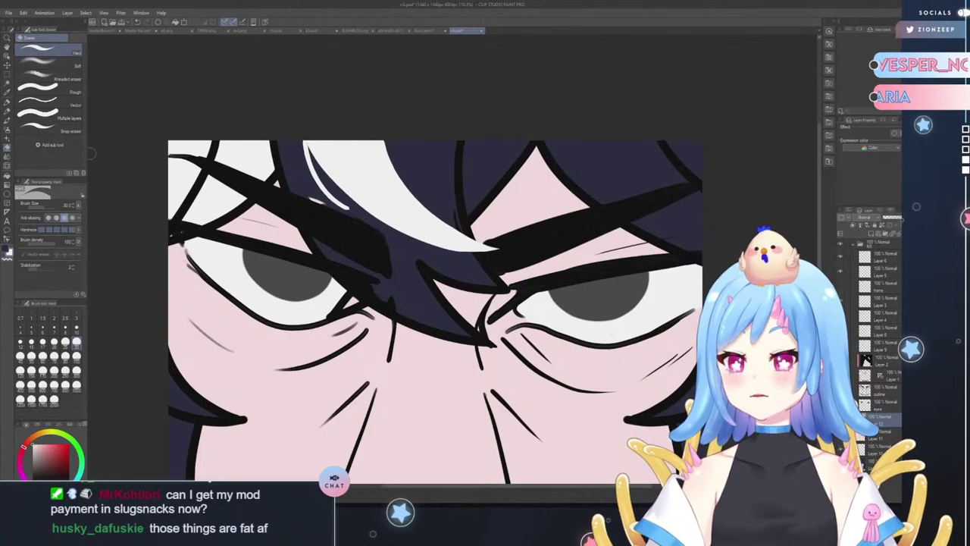
- Touch up the dark blue hair fill around the lock between the eyes, using the size 10 marker and size 30 eraser
left_click(7, 102)
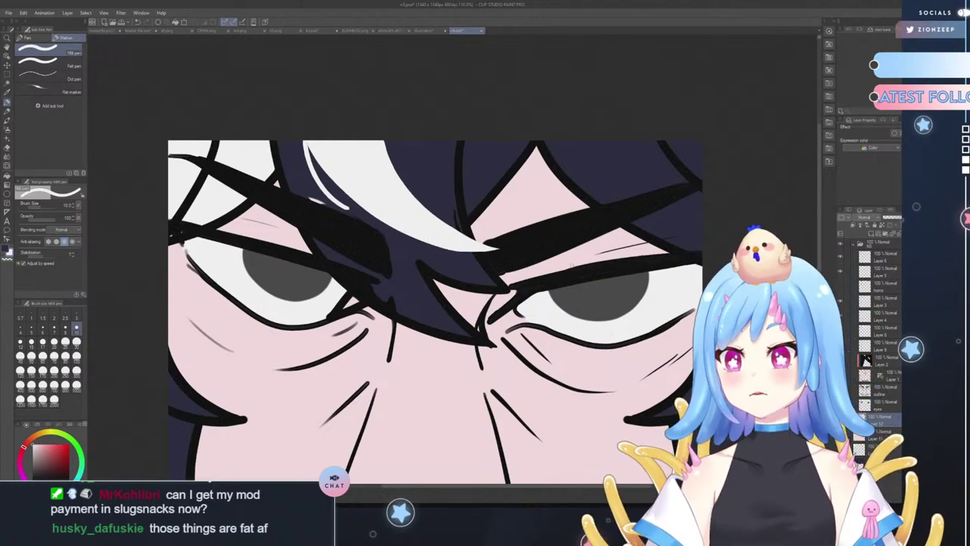
left_click(401, 285, "alt")
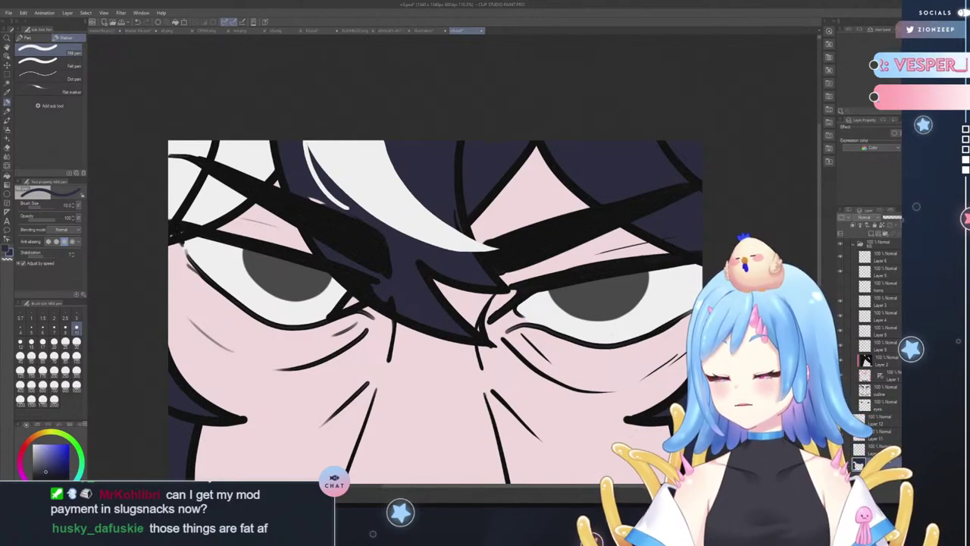
left_click(6, 148)
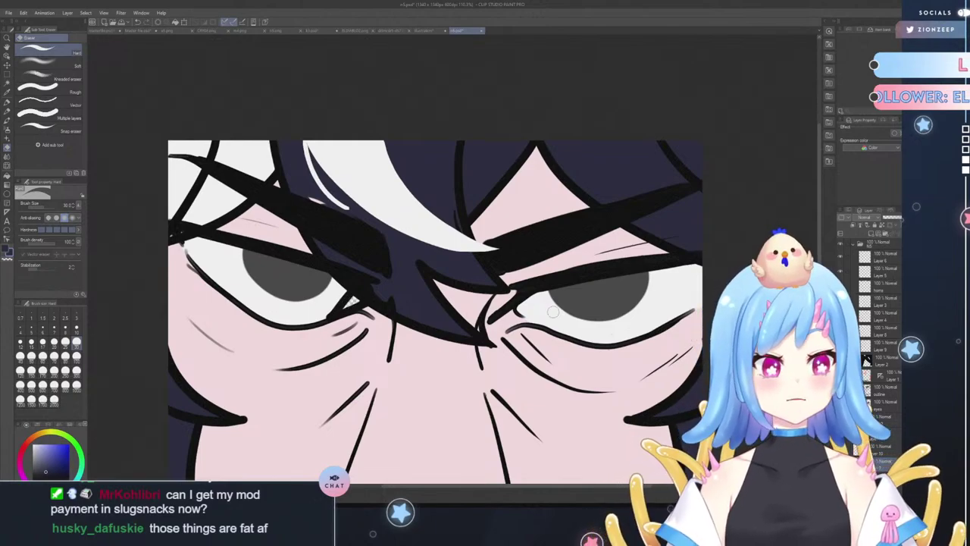
left_click(411, 282, "alt")
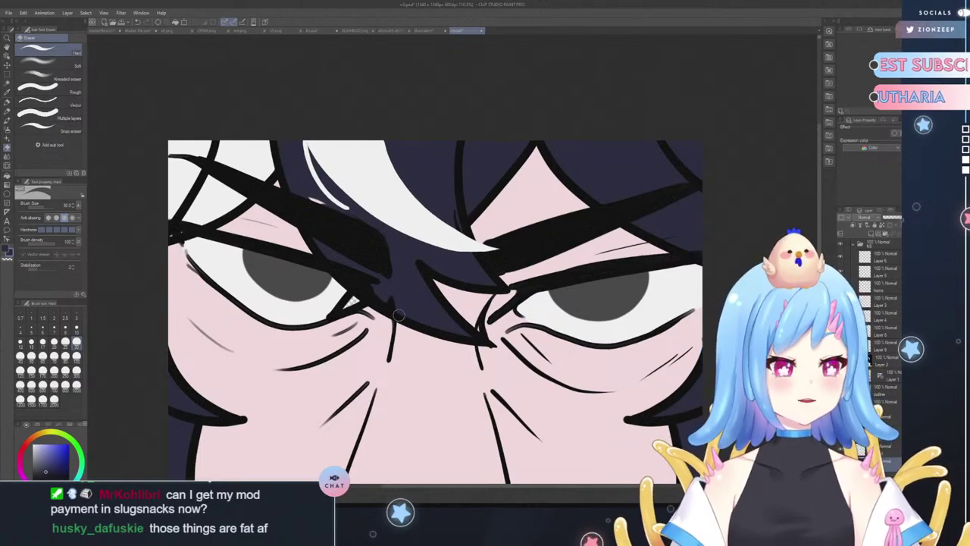
left_click(7, 104)
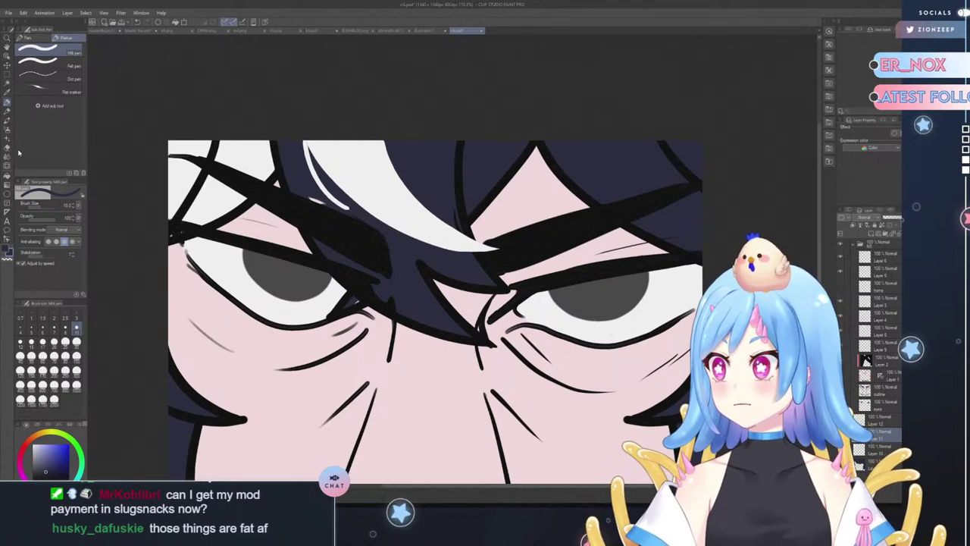
key("e")
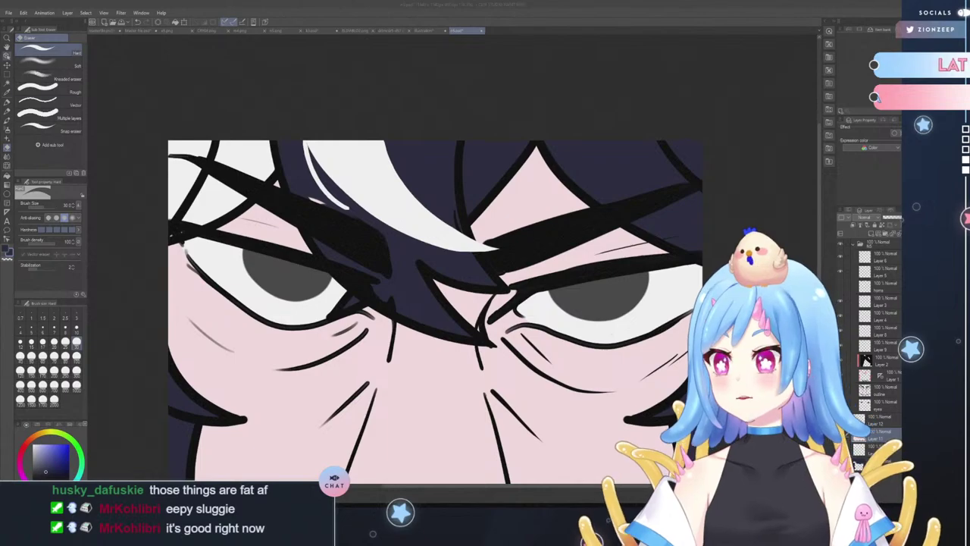
- Add a layer above Layer 11 and paint the thin strips beneath the pink lower shapes in pale lavender-white with the size 30 marker
key("ctrl+space")
left_click_drag(694, 396, 543, 395)
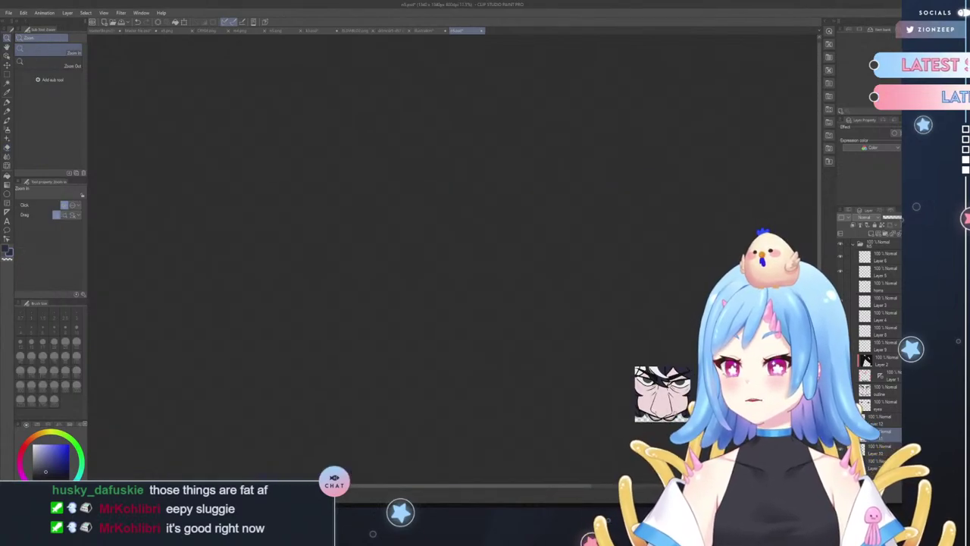
left_click_drag(697, 421, 833, 421)
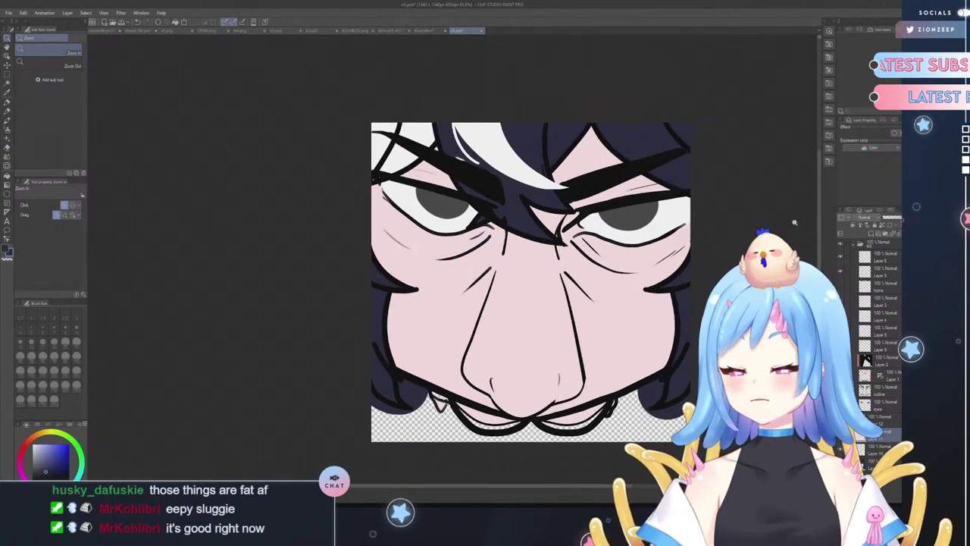
left_click(822, 211)
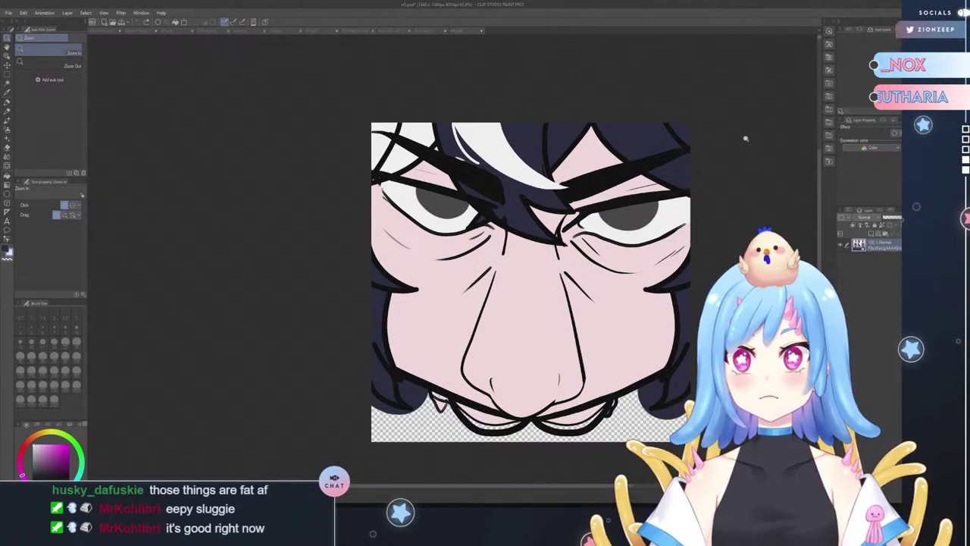
left_click(854, 244)
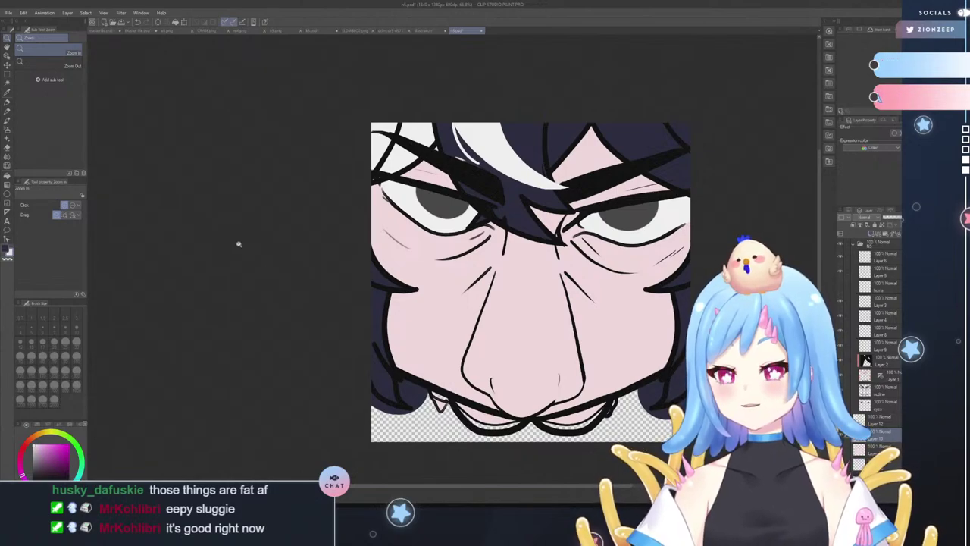
left_click(503, 406)
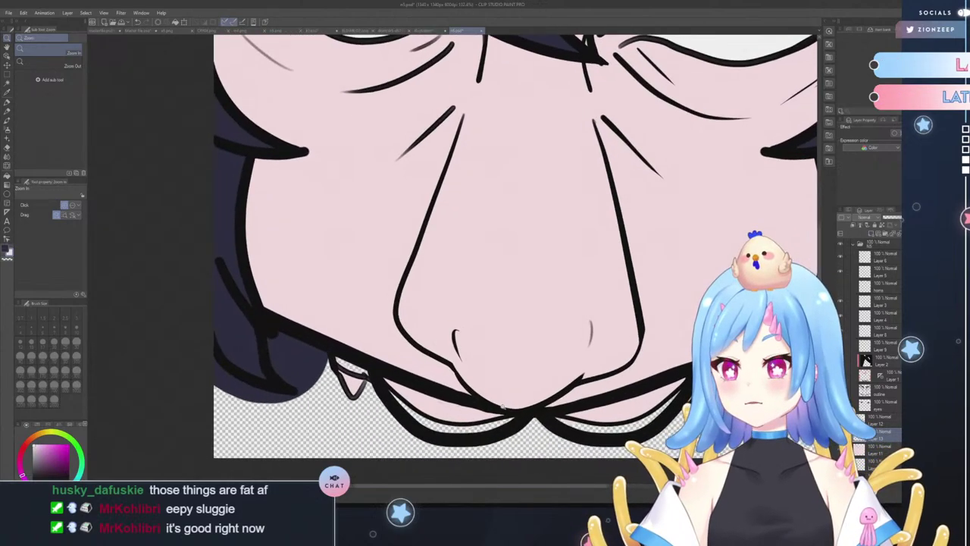
left_click(7, 100)
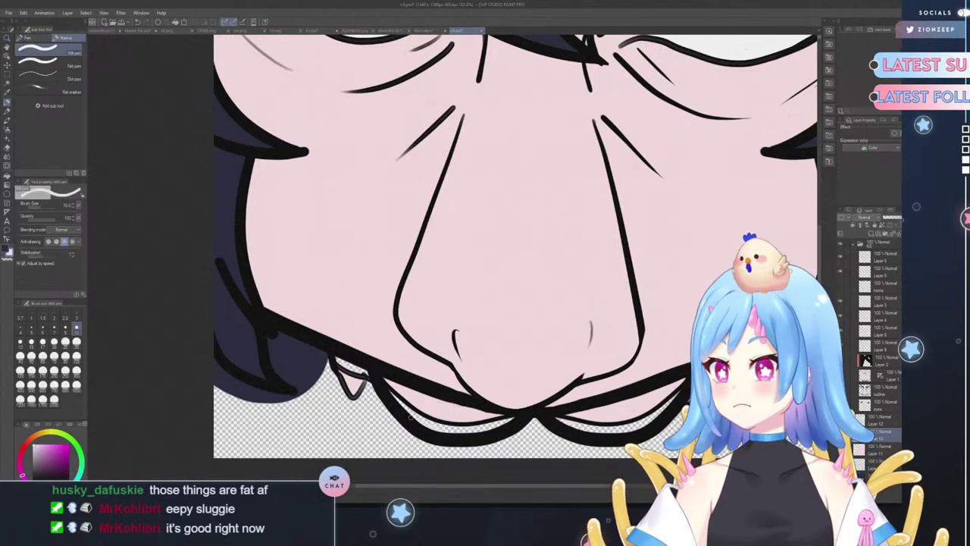
left_click(76, 342)
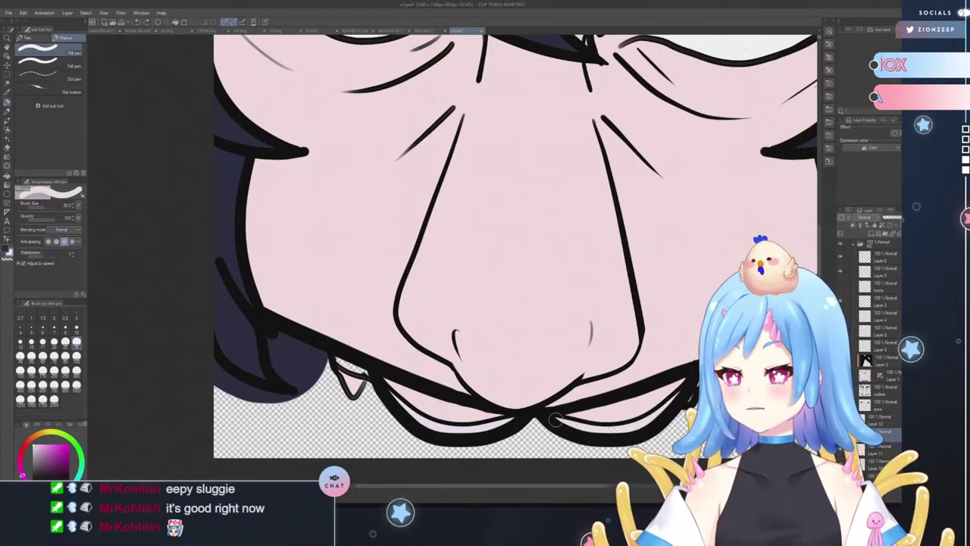
left_click(8, 147)
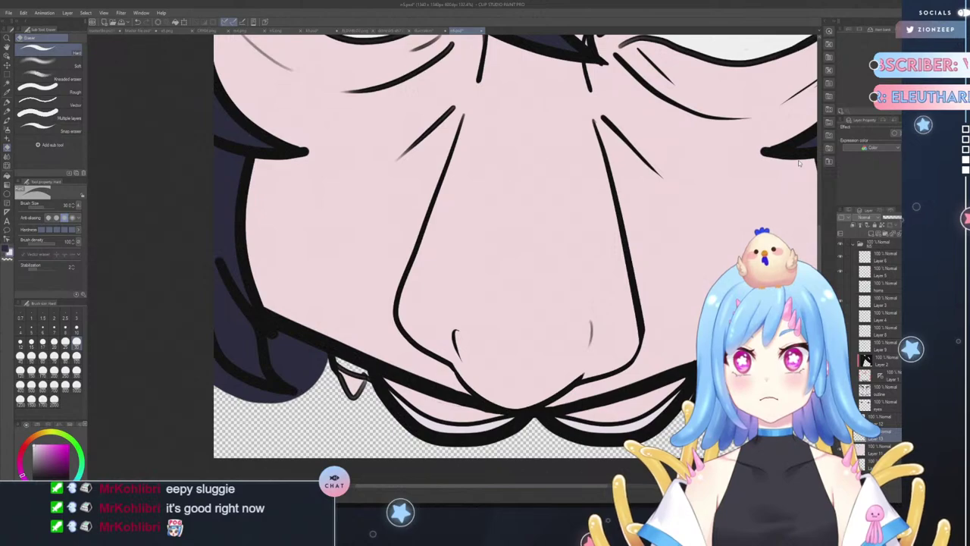
- Sample the dark purple-blue from the reference document and fill the small outlined shape under the lower face line on Layer 13
key("ctrl+Tab")
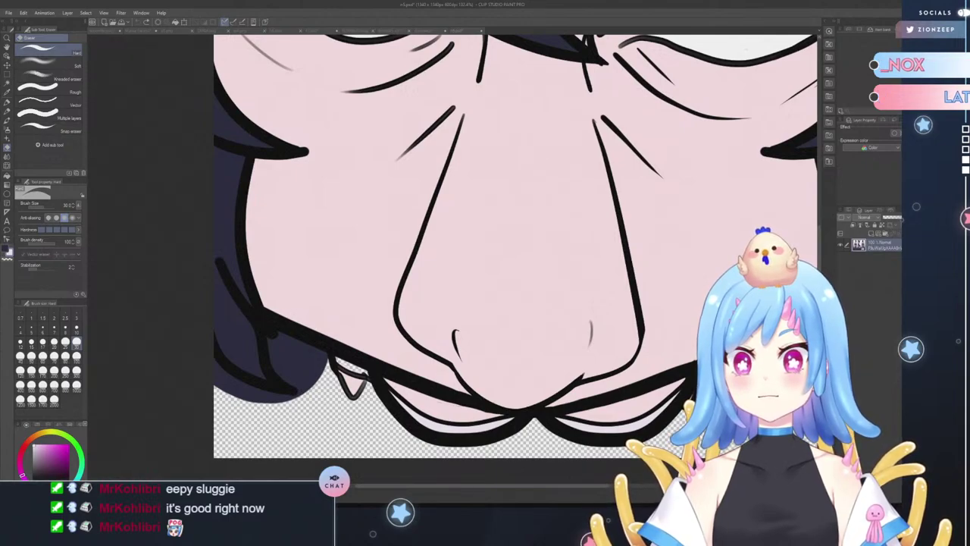
left_click(794, 149, "alt")
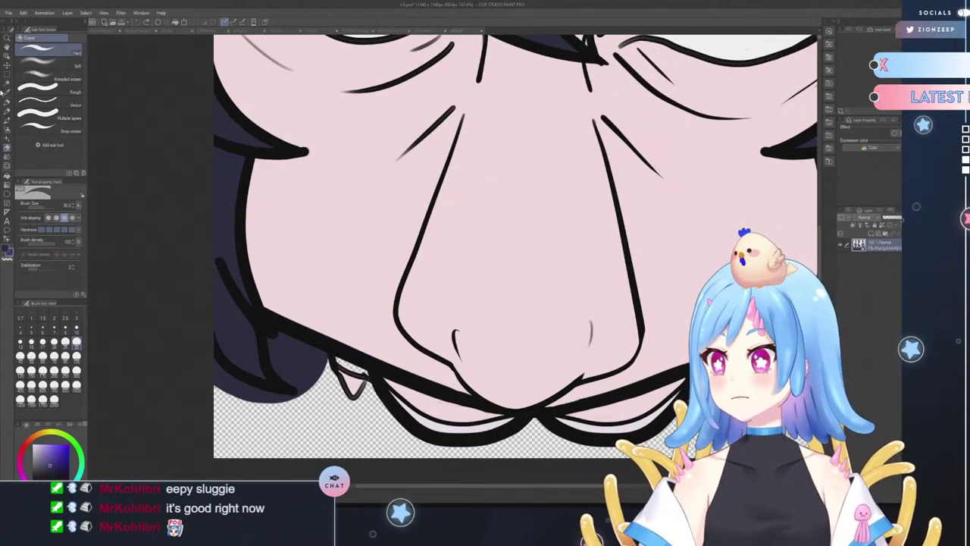
key("p")
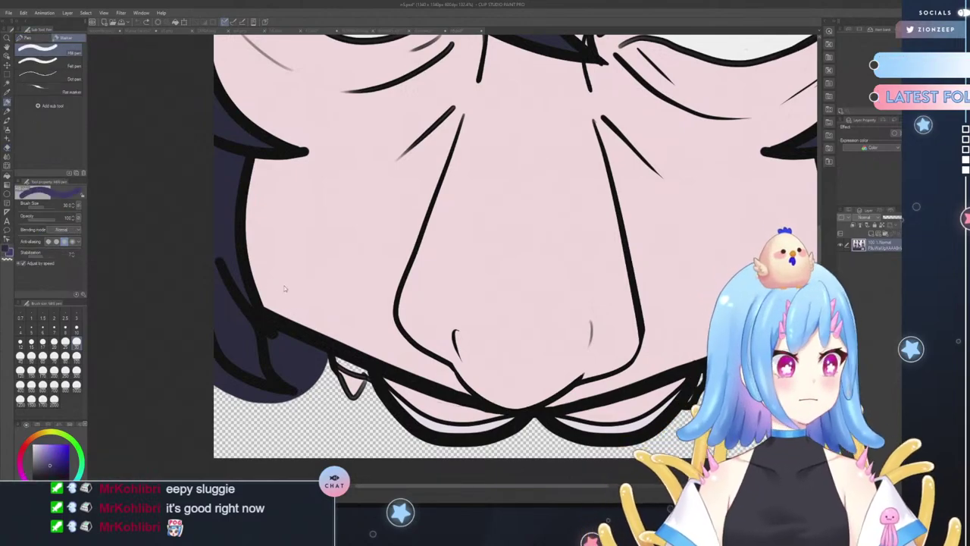
left_click(344, 365)
left_click_drag(338, 359, 362, 370)
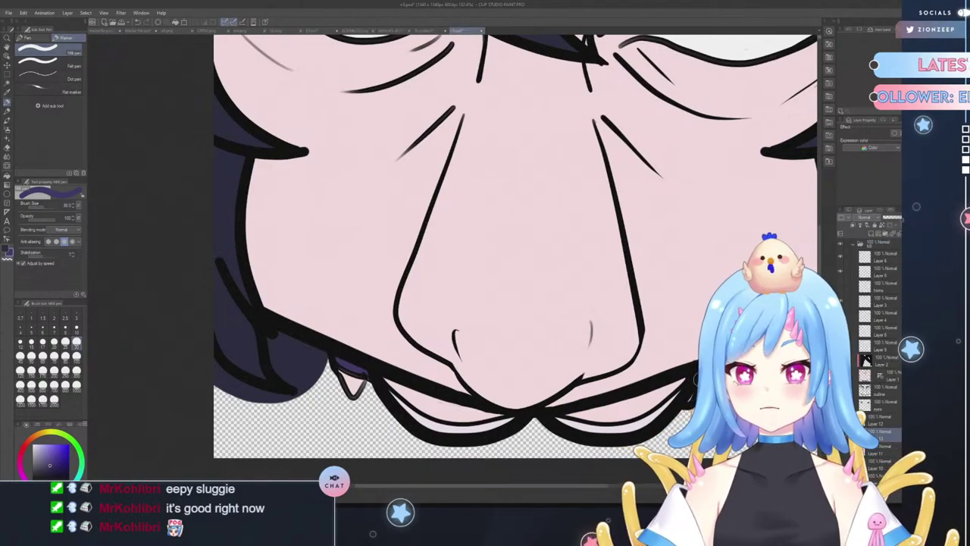
left_click(7, 38)
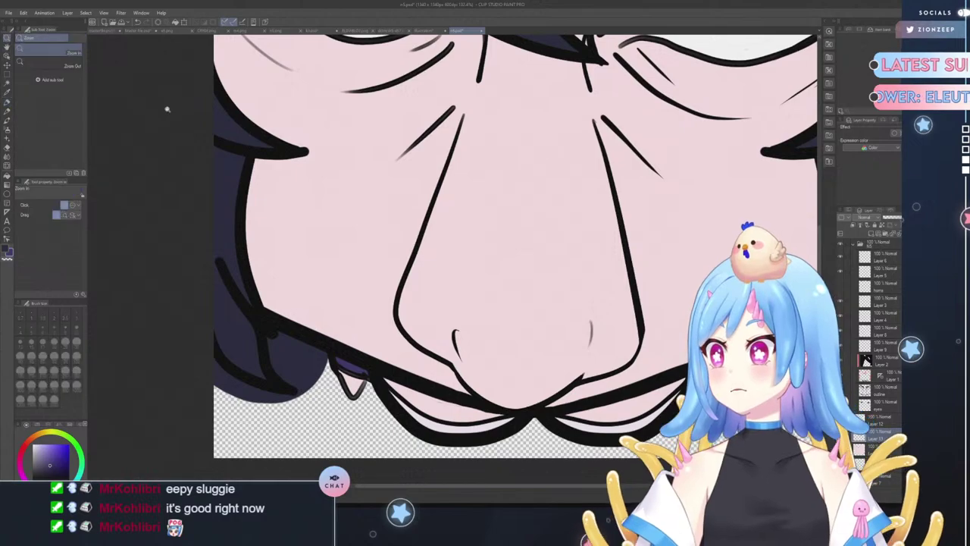
mouse_move(429, 241)
left_mouse_down()
mouse_move(379, 238)
mouse_move(394, 239)
left_mouse_up()
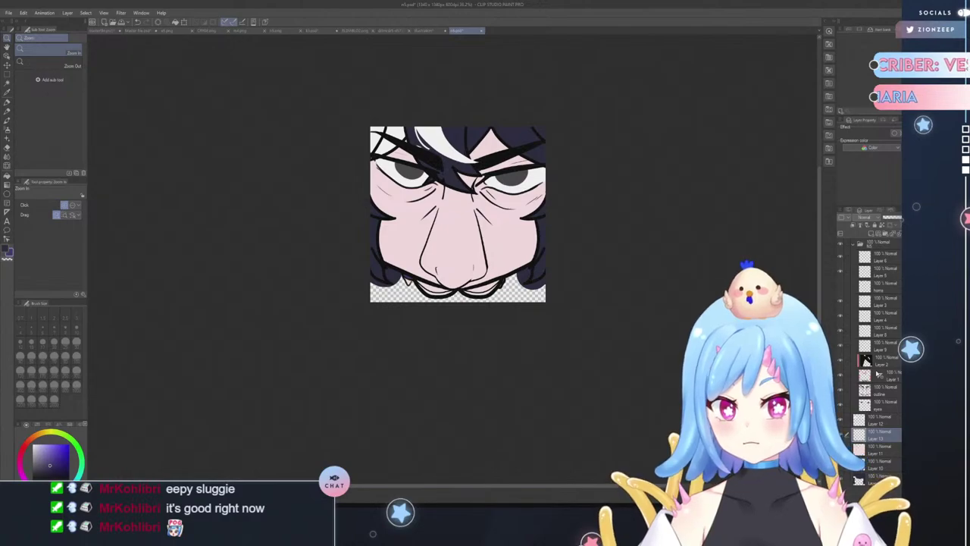
left_click(882, 375)
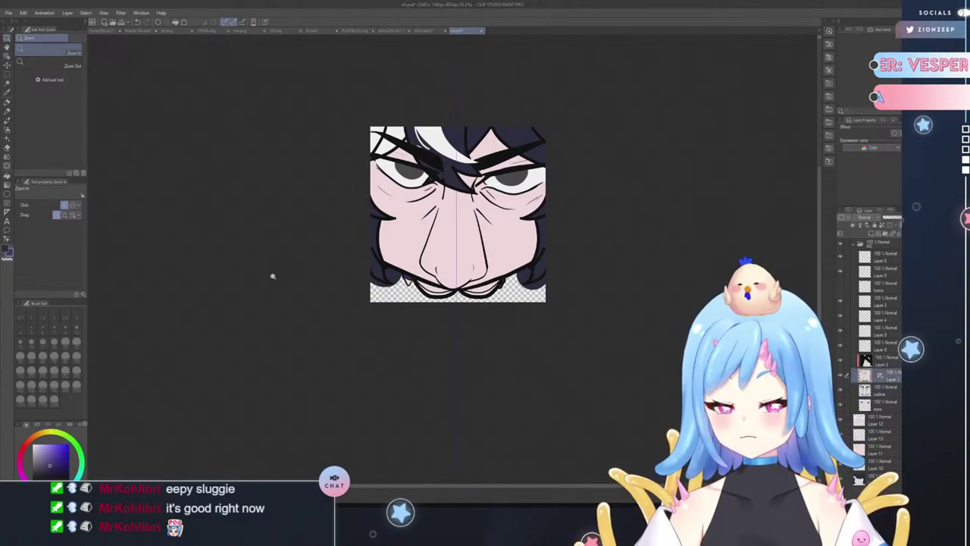
key("w")
left_click(384, 286)
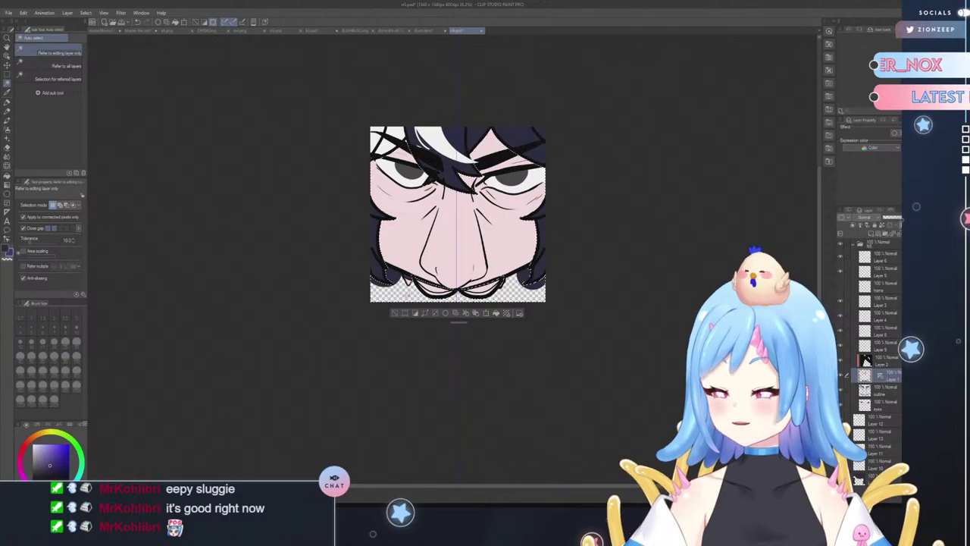
left_click(394, 312)
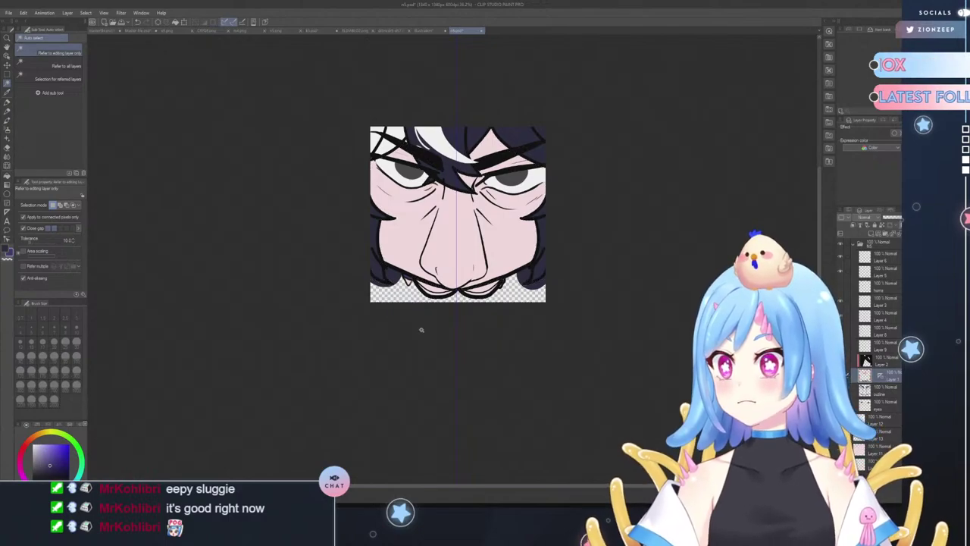
left_click(7, 38)
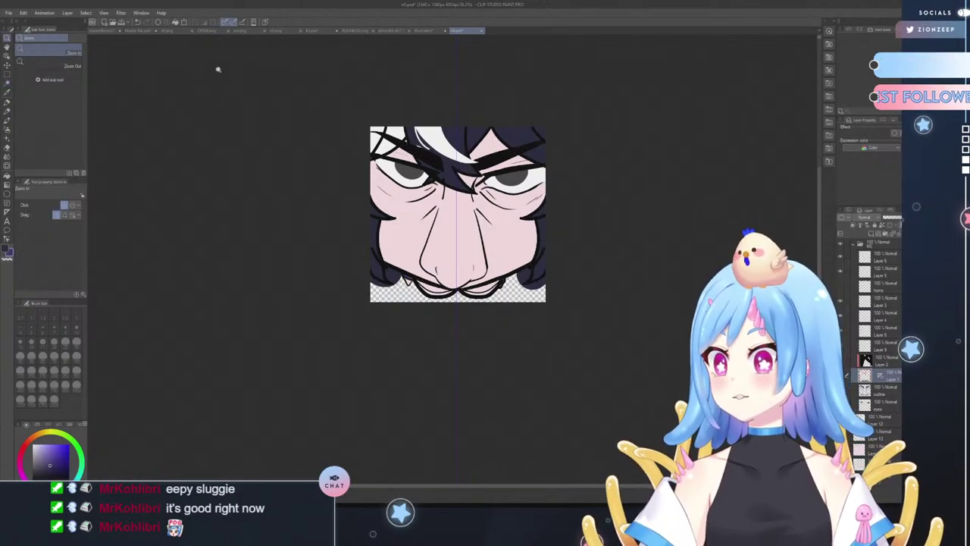
left_click_drag(467, 113, 477, 118)
left_click(7, 146)
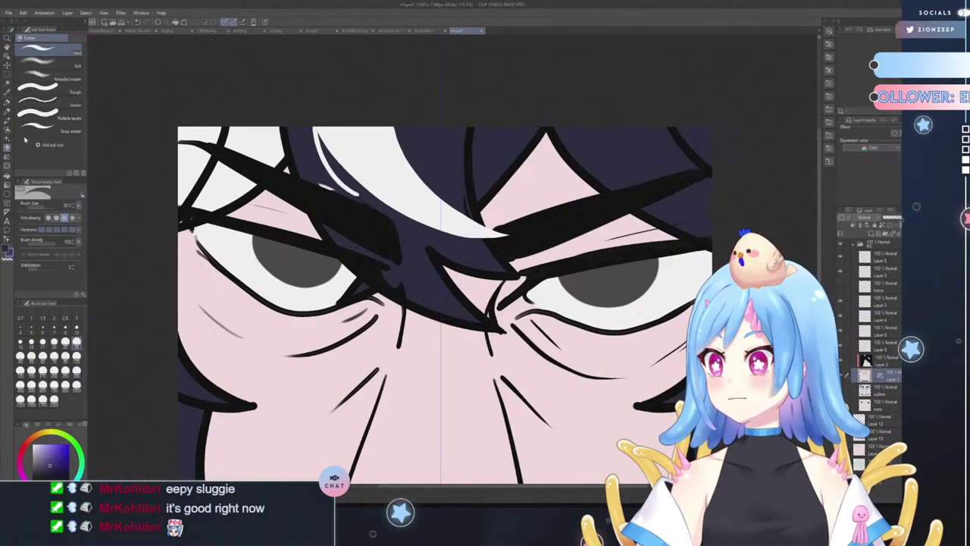
left_click(872, 448)
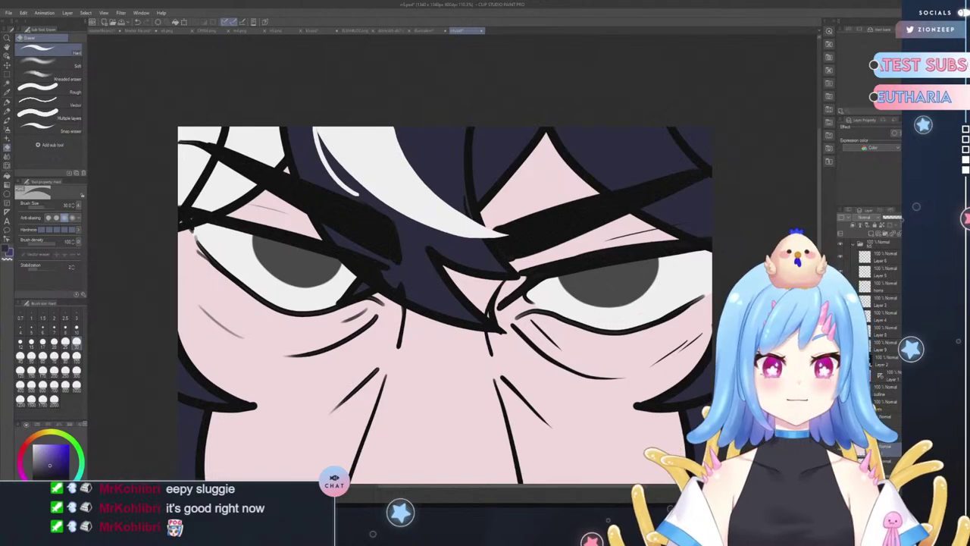
scroll(445, 288, "down", 2)
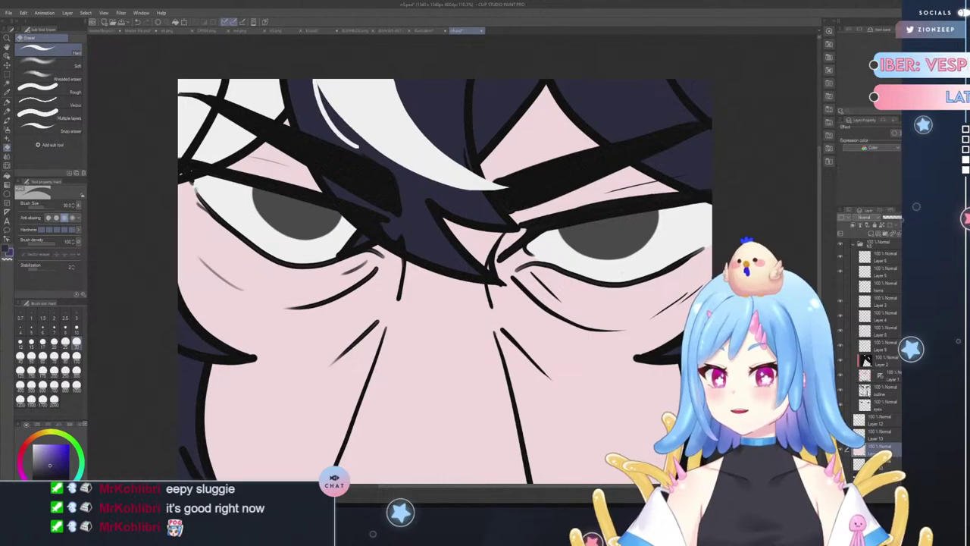
- Rework the pointed hair tips beside both cheeks on the Layer 1 line art with the size 10 marker
left_click(868, 391)
left_click(866, 377)
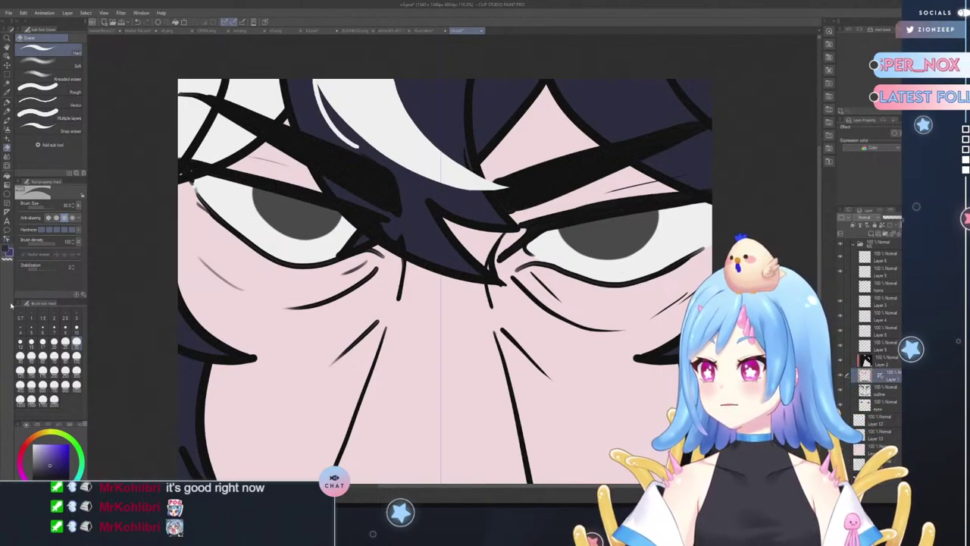
left_click(7, 102)
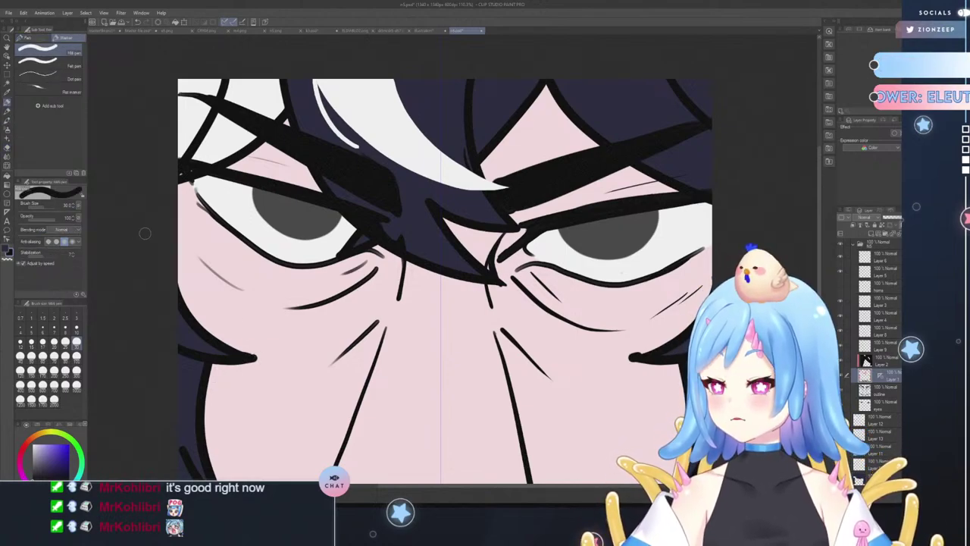
left_click(76, 328)
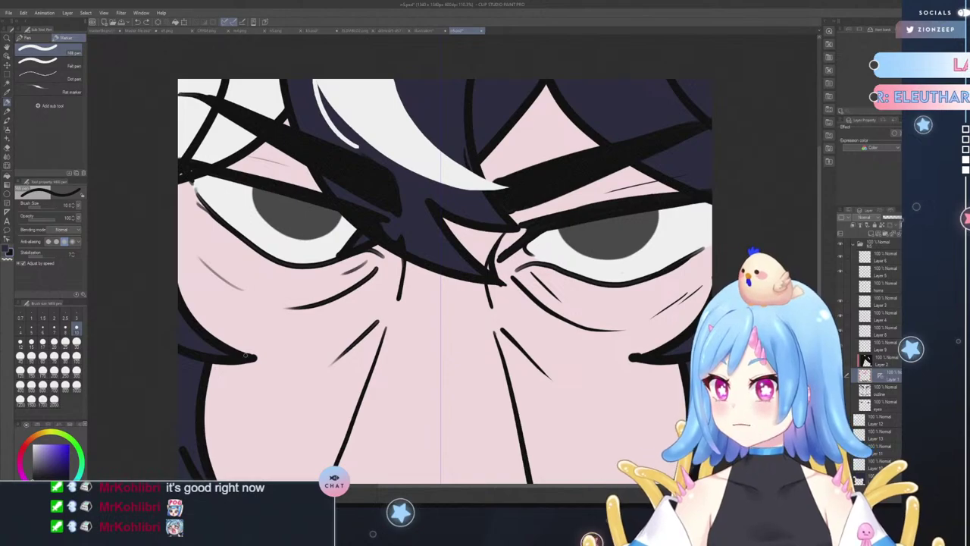
left_click_drag(242, 351, 222, 343)
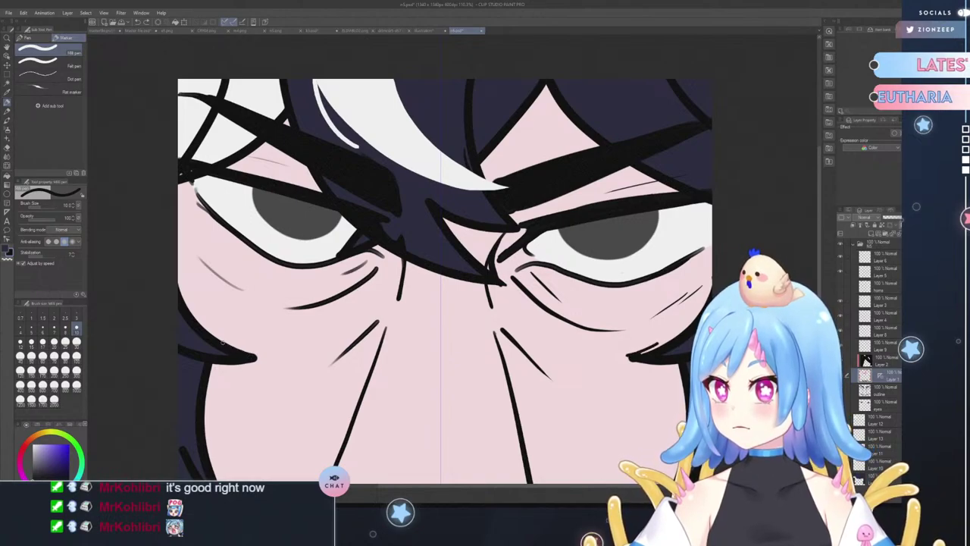
key("ctrl+z")
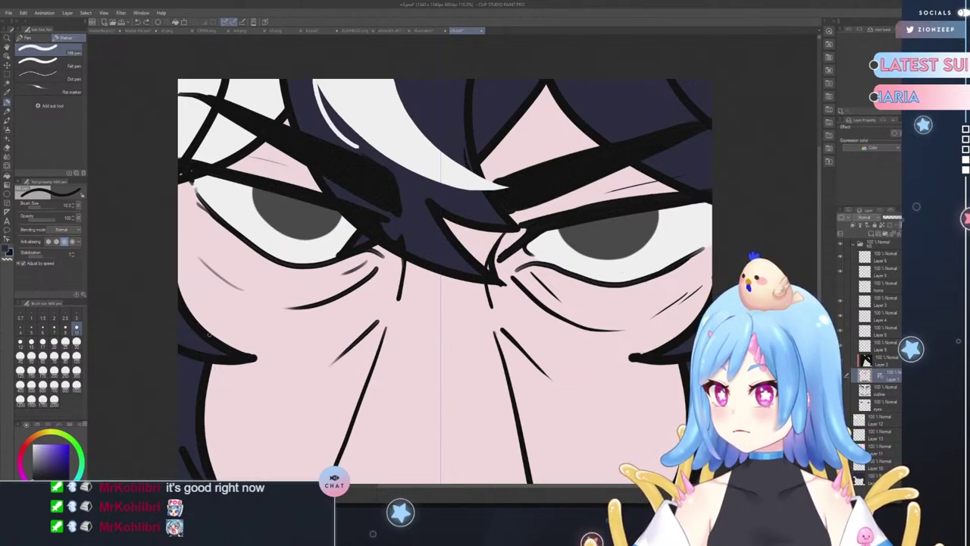
left_click_drag(224, 346, 258, 357)
key("ctrl+z")
key("ctrl+z")
key("ctrl+z")
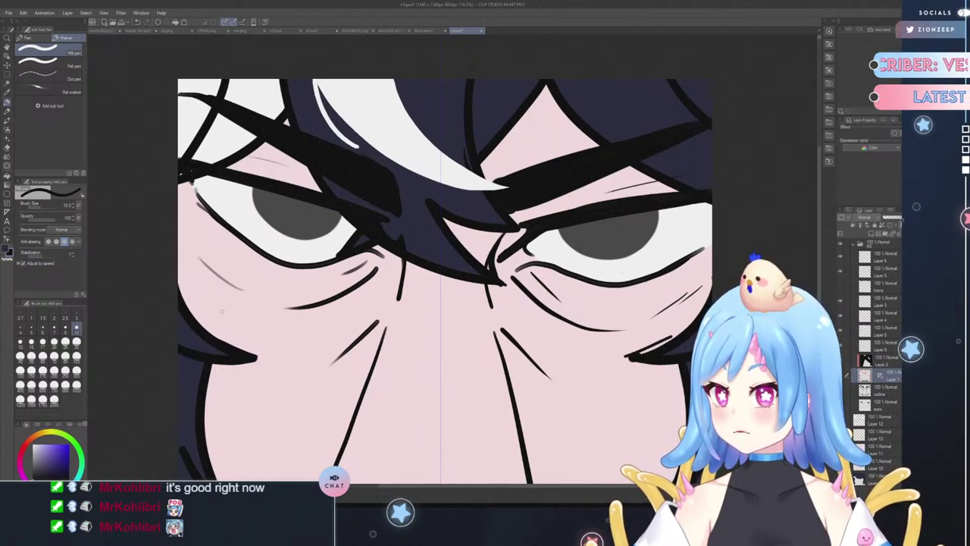
key("ctrl+z")
left_click_drag(208, 332, 254, 357)
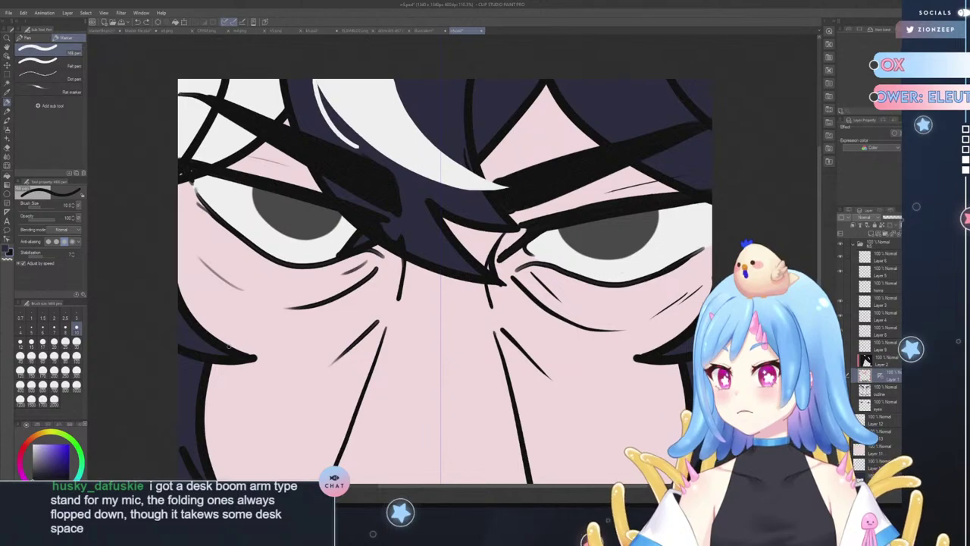
- Trim the blunt hair tips beside the cheeks to a sharp point on Layer 1 with the size 30 hard eraser
left_click(7, 144)
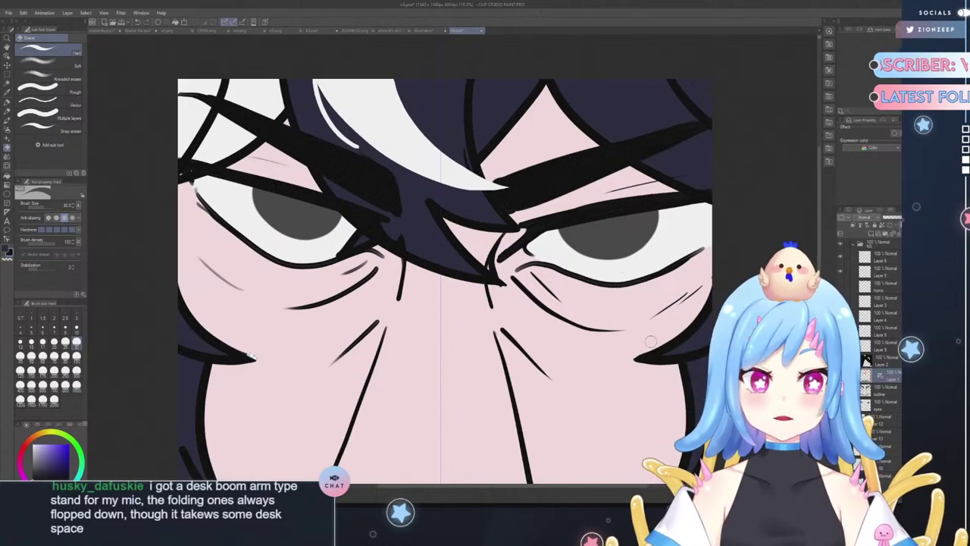
left_click_drag(636, 355, 663, 340)
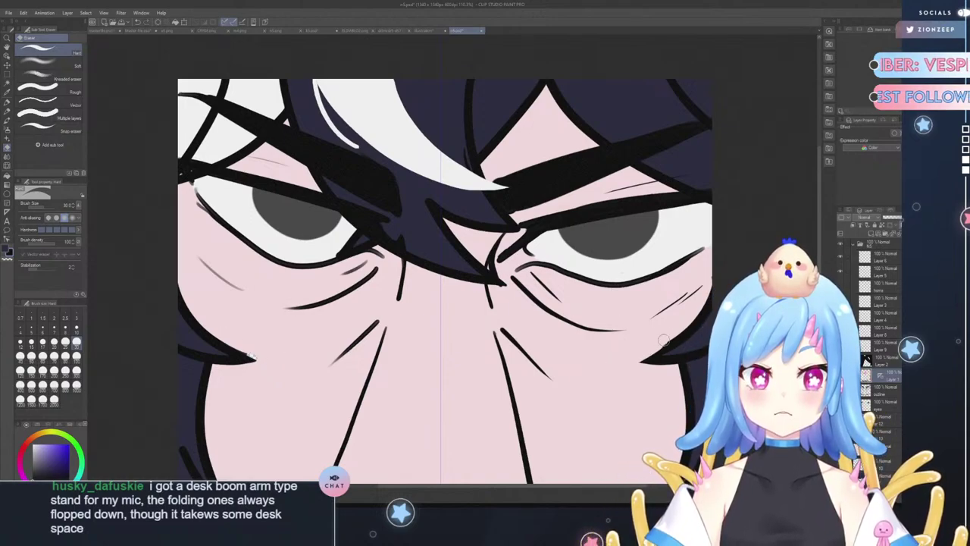
key("ctrl+z")
left_click(6, 37)
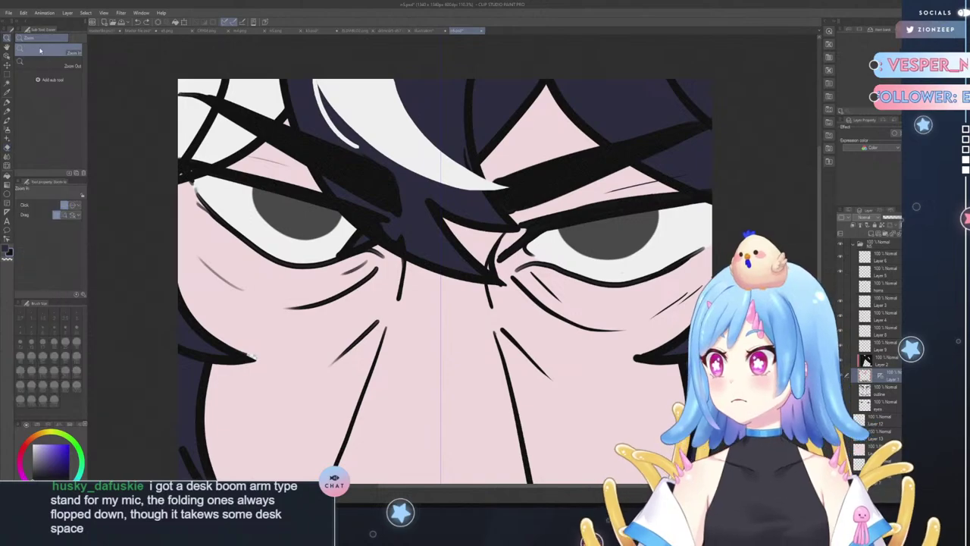
left_click_drag(711, 394, 765, 394)
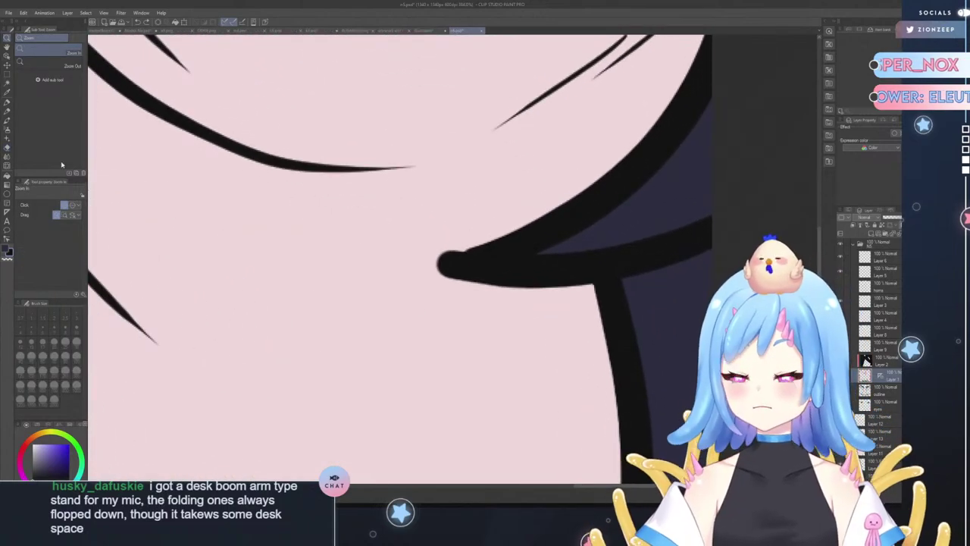
left_click(7, 149)
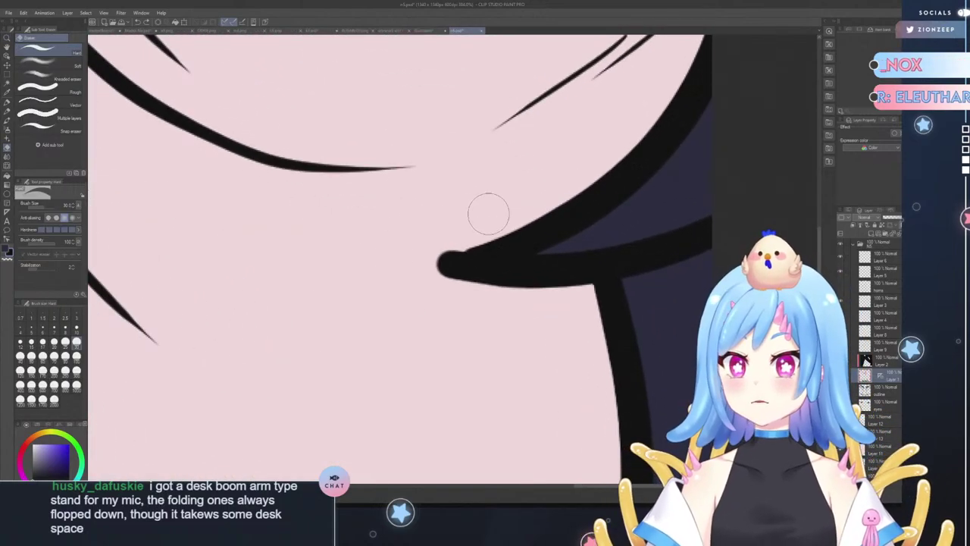
mouse_move(477, 227)
left_mouse_down()
mouse_move(414, 250)
mouse_move(494, 222)
mouse_move(407, 259)
mouse_move(483, 228)
mouse_move(429, 251)
left_mouse_up()
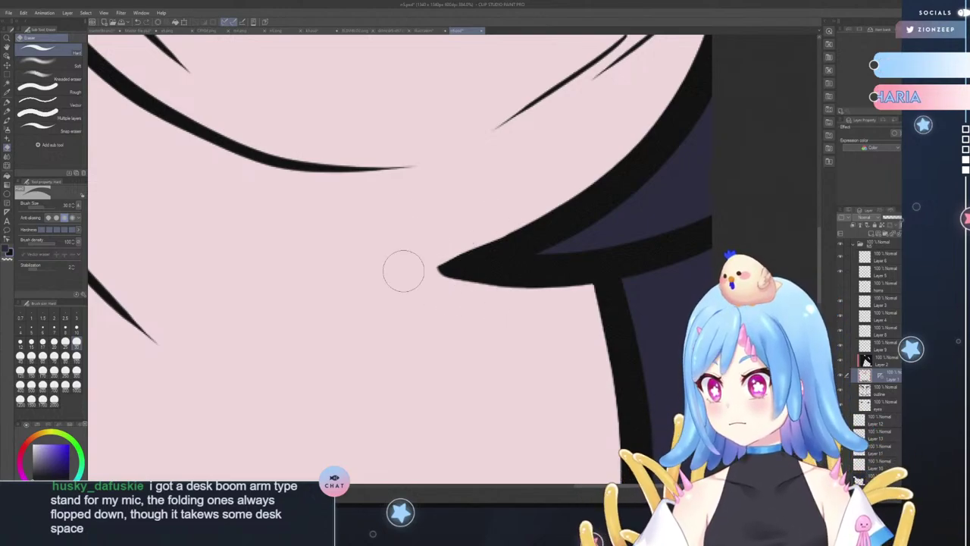
left_click_drag(415, 269, 533, 298)
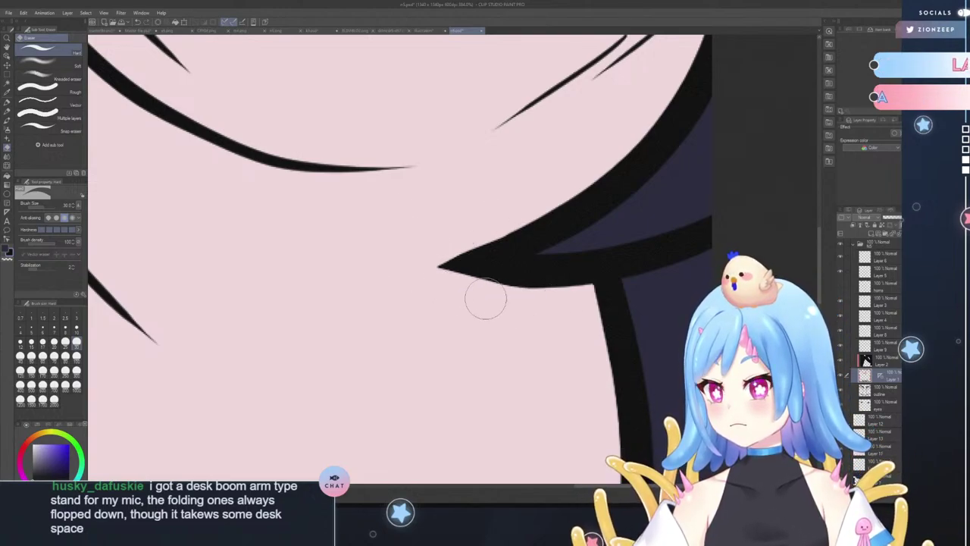
key("ctrl+z")
key("ctrl+z")
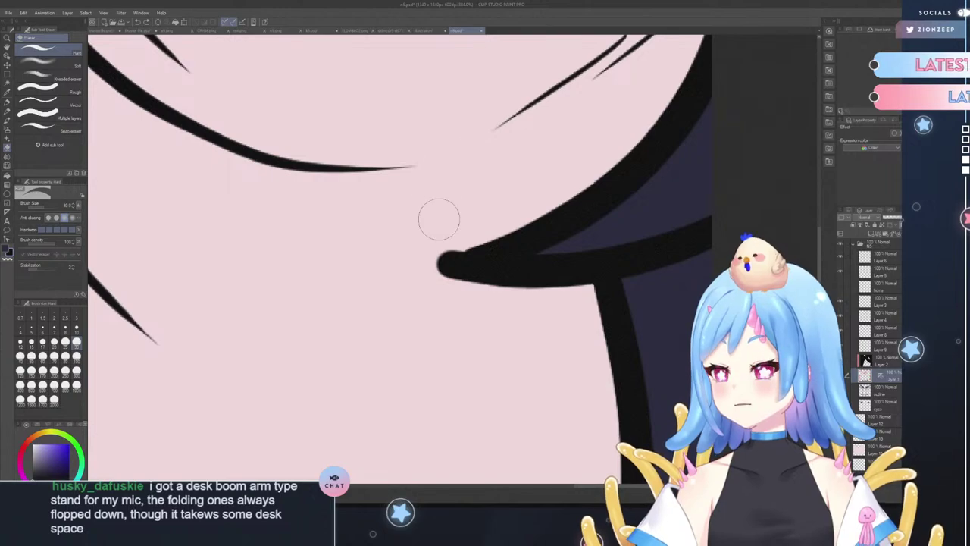
left_click_drag(429, 254, 475, 231)
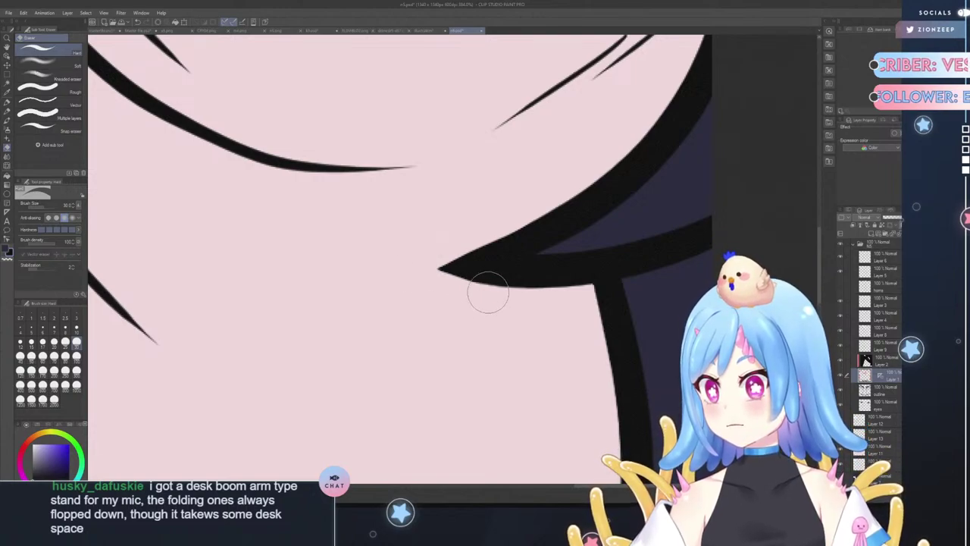
- Fill the transparent gap at the left-hand hair tip with the skin pink on Layer 11, using the size 10 marker
left_click(7, 38)
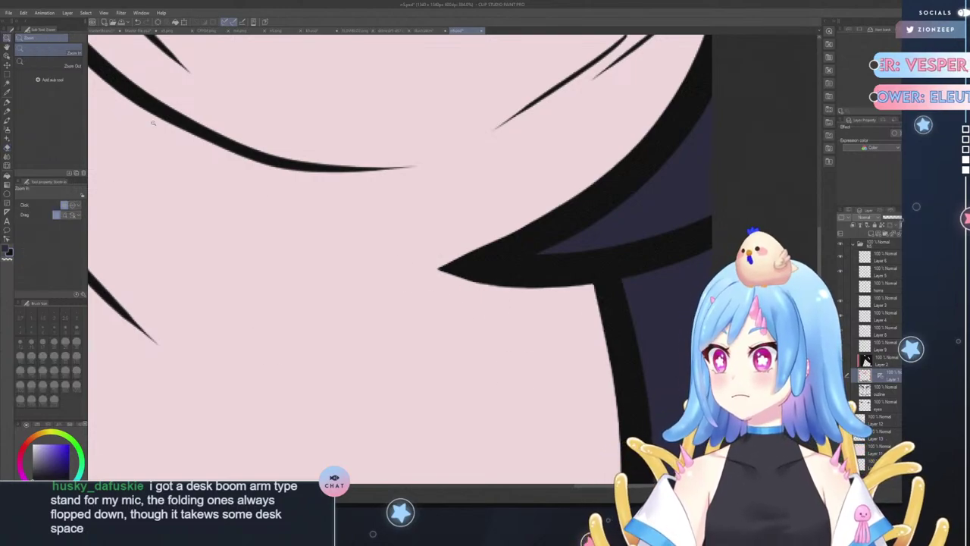
left_click_drag(280, 210, 184, 194)
left_click_drag(157, 223, 397, 174)
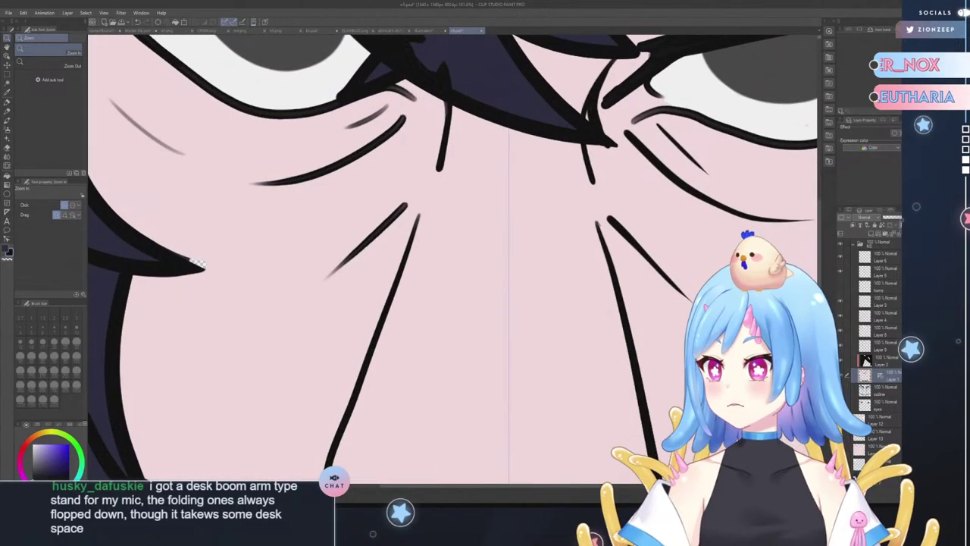
left_click_drag(737, 367, 584, 379)
left_click_drag(767, 392, 889, 342)
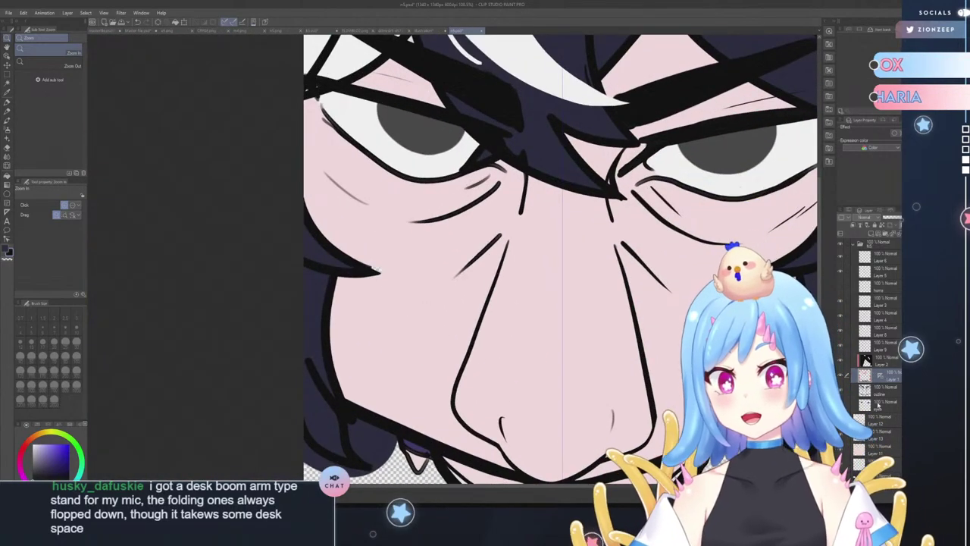
left_click(881, 450)
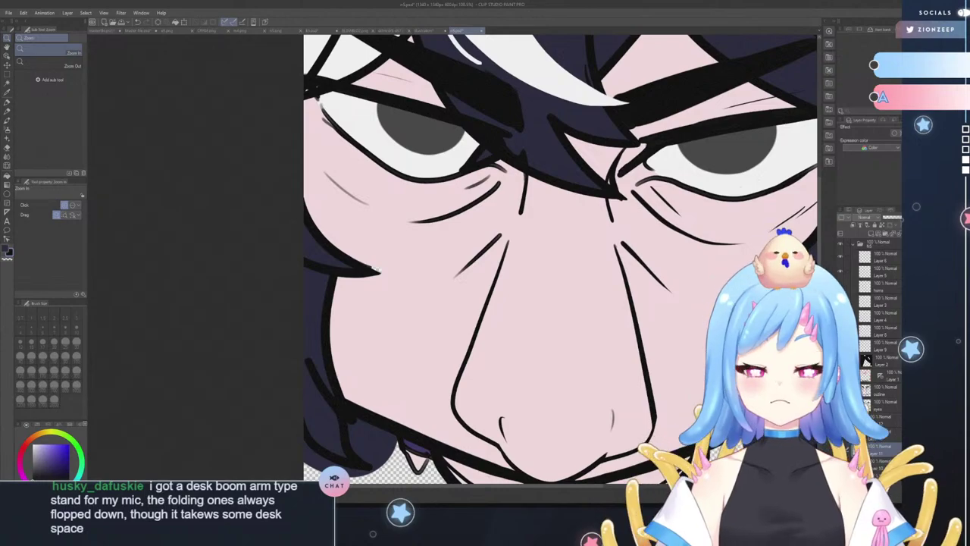
key("p")
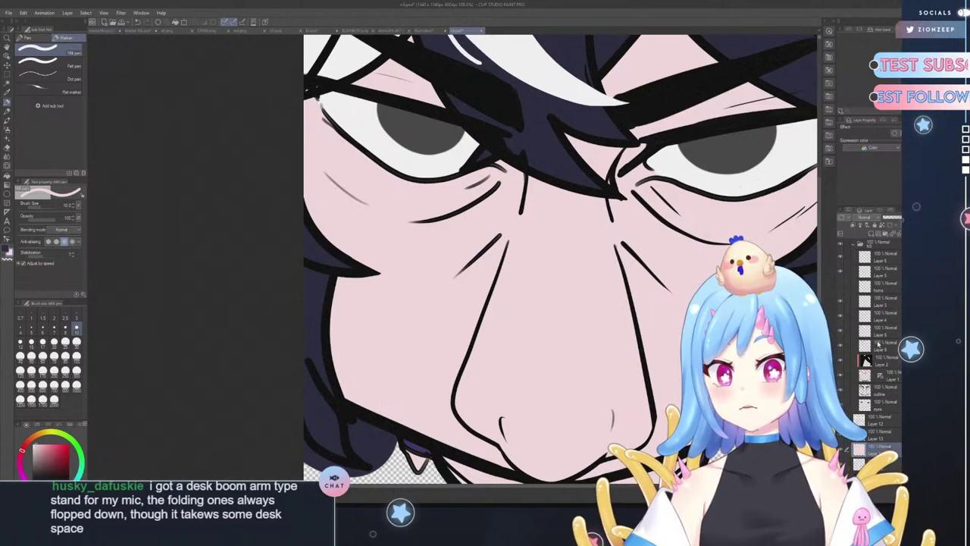
- Tidy the hair outline beside the left-hand cheek on Layer 1 with the hard eraser at size 10
left_click(877, 374)
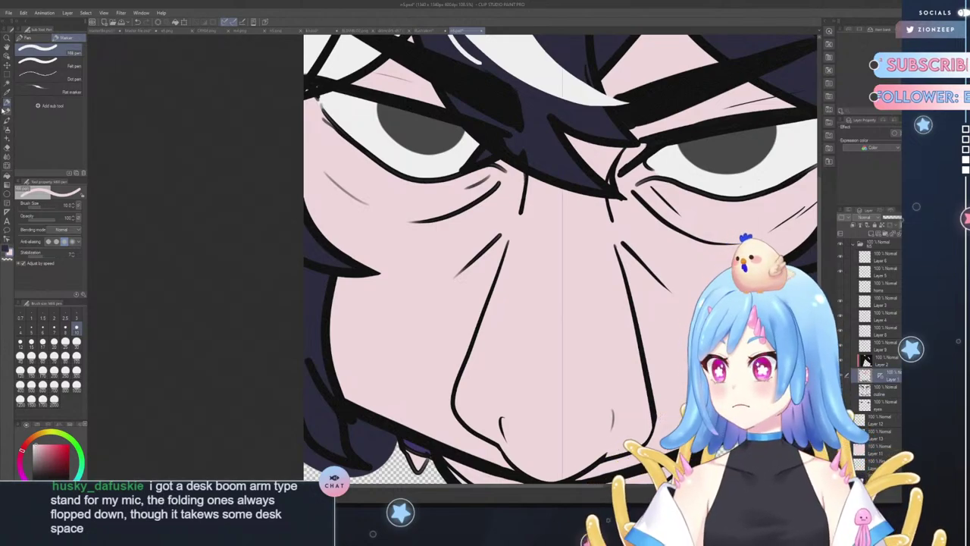
left_click(9, 130)
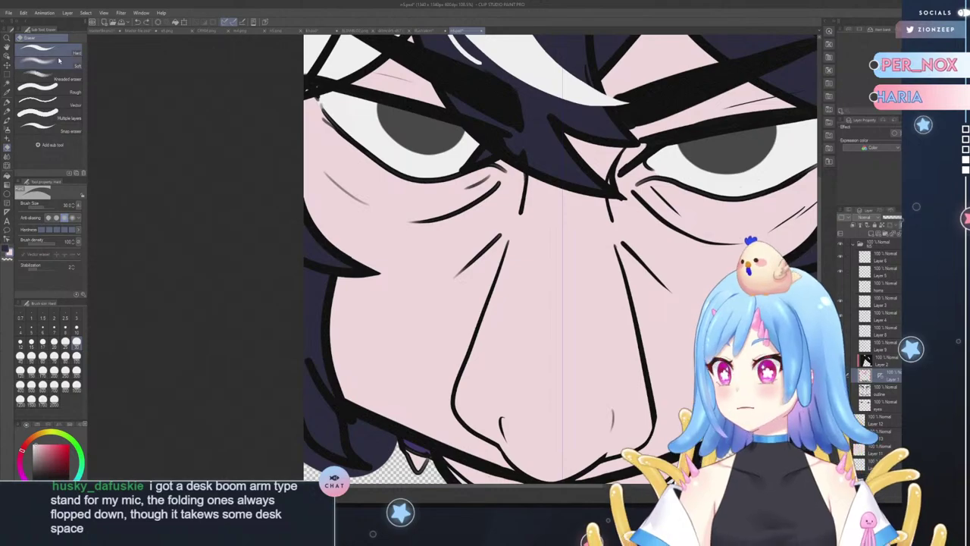
left_click(7, 38)
left_click_drag(387, 180, 409, 182)
left_click_drag(369, 359, 385, 357)
left_click(6, 147)
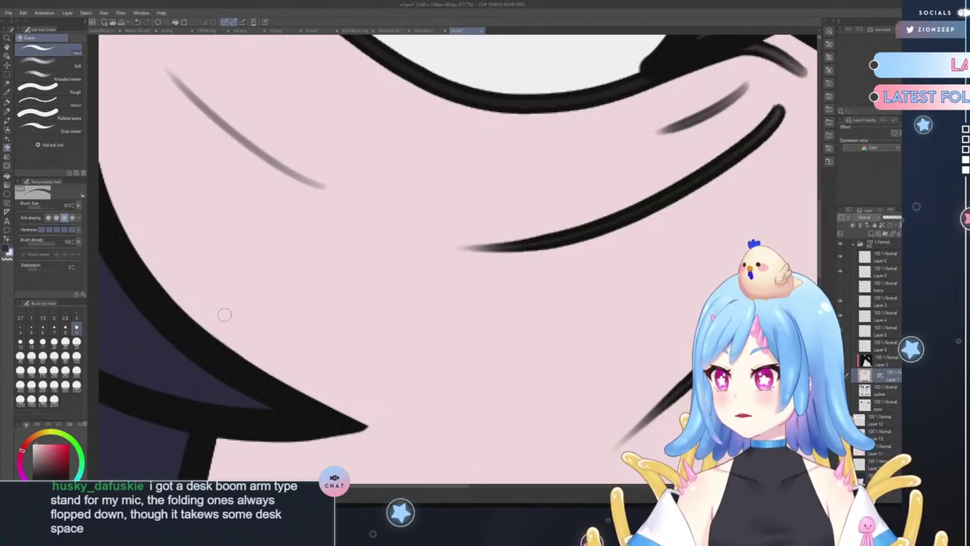
- Check the flat colors with the facial line art hidden, restore it, and add a new layer directly above the eyes layer
left_click(7, 38)
left_click_drag(336, 168, 294, 188)
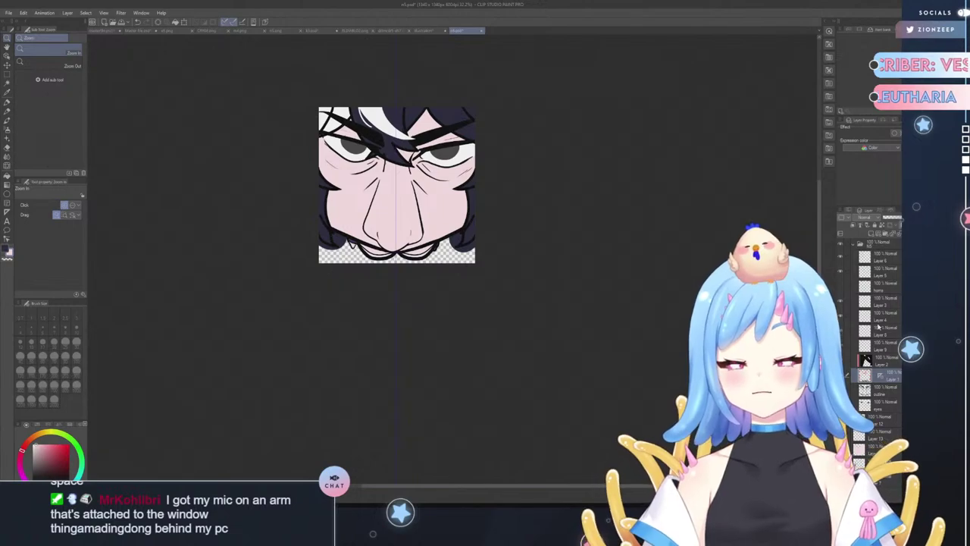
key("ctrl+z")
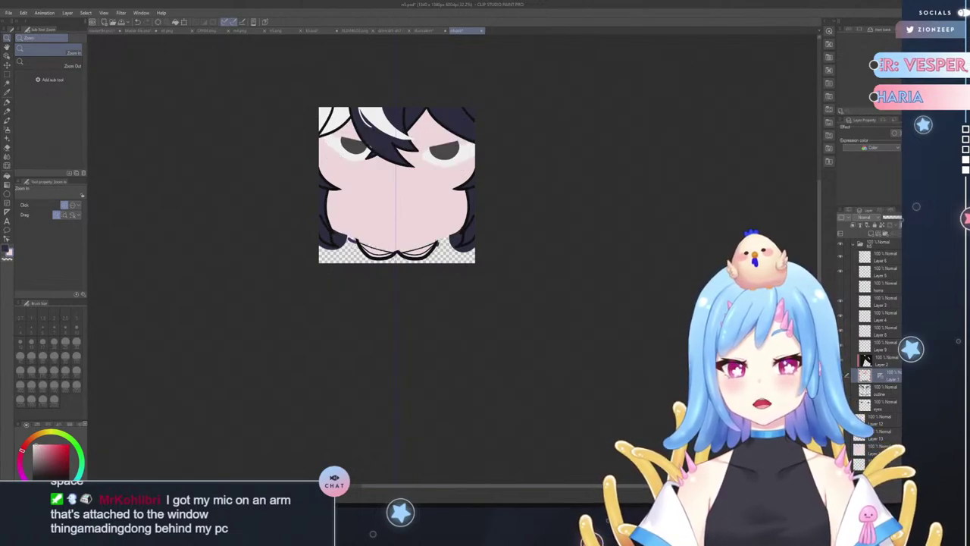
key("ctrl+y")
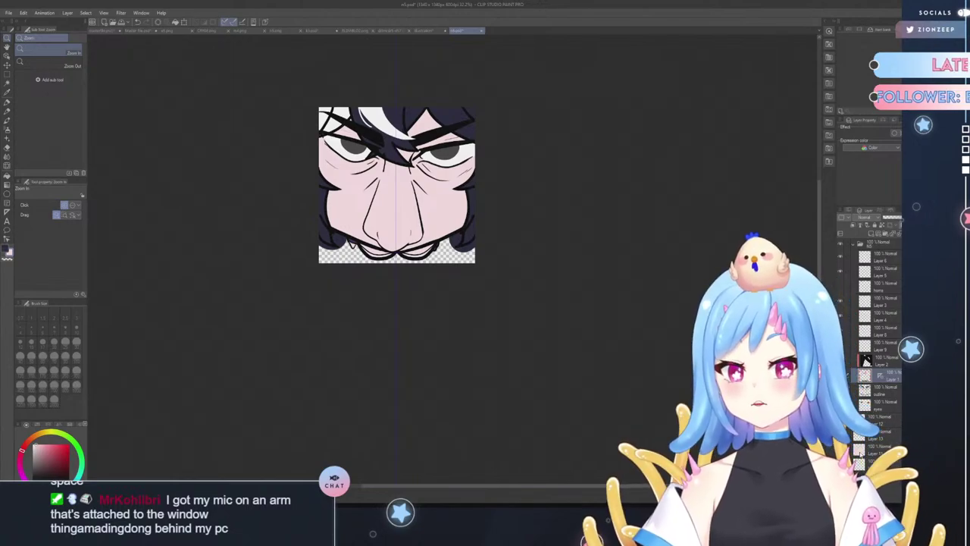
left_click(879, 400)
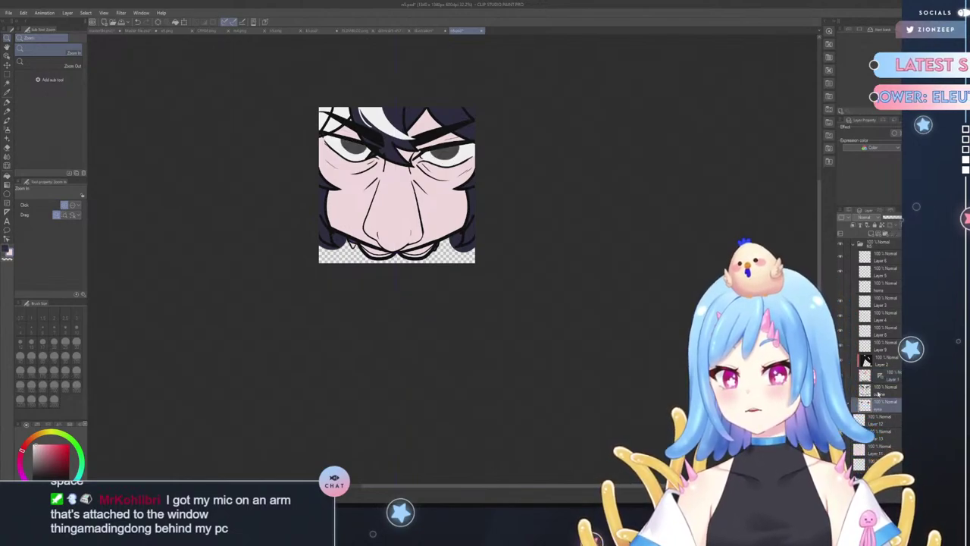
left_click(875, 235)
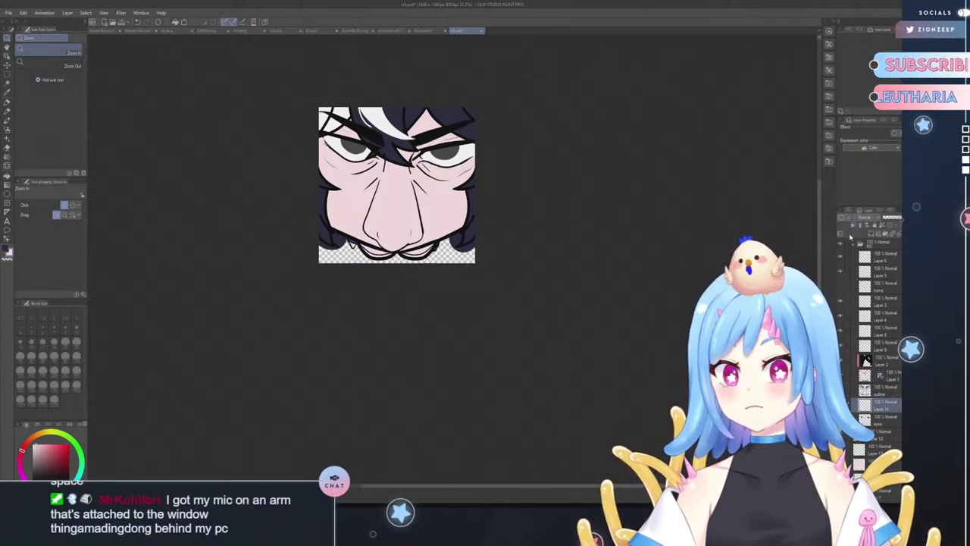
- Sample the orange from the reference image and fill the right-hand iris with it on Layer 14, using the size 250 marker
scroll(811, 251, "up", 2)
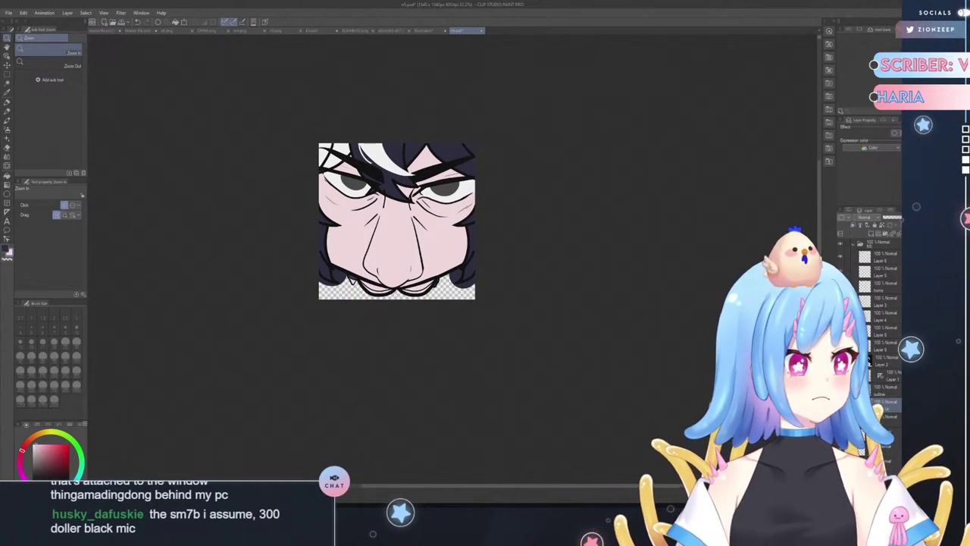
scroll(809, 196, "down", 2)
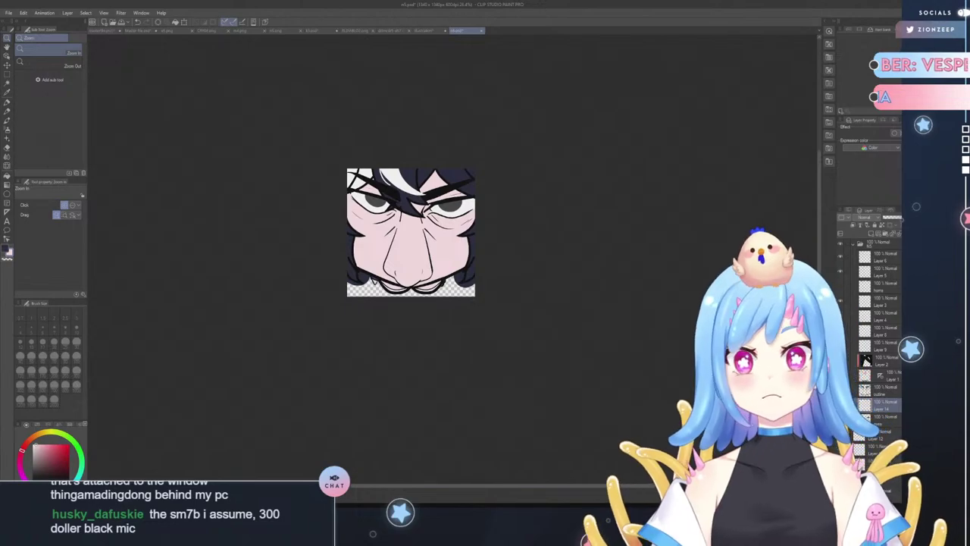
key("ctrl+Tab")
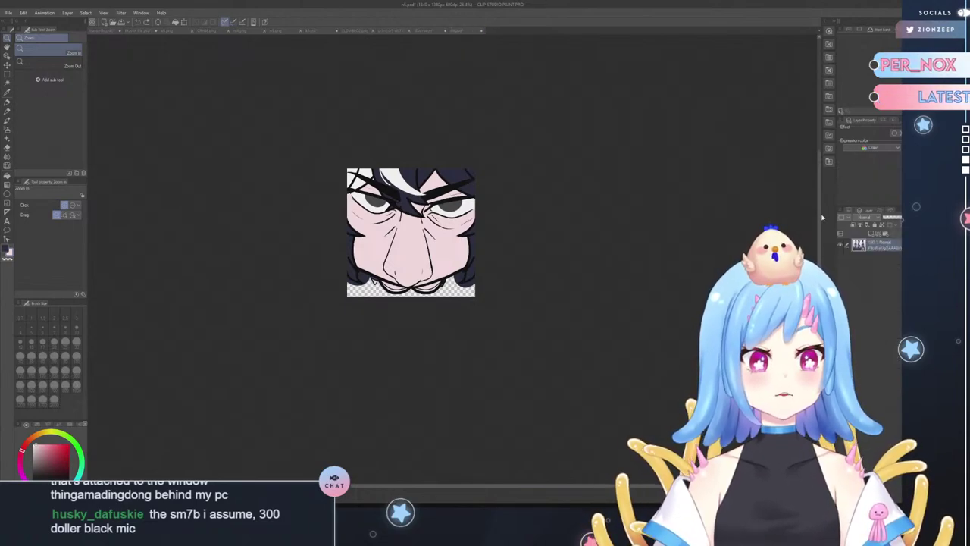
right_click(851, 154)
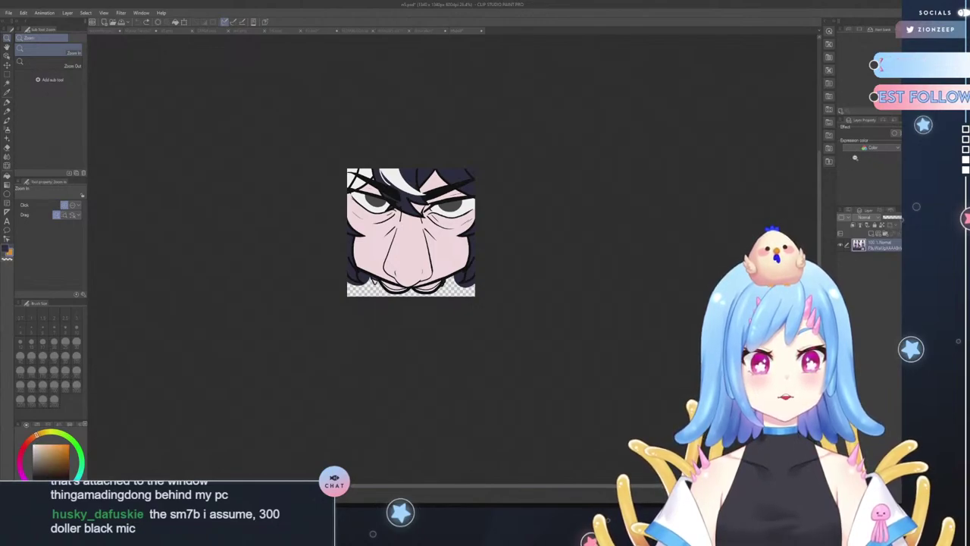
key("ctrl+Tab")
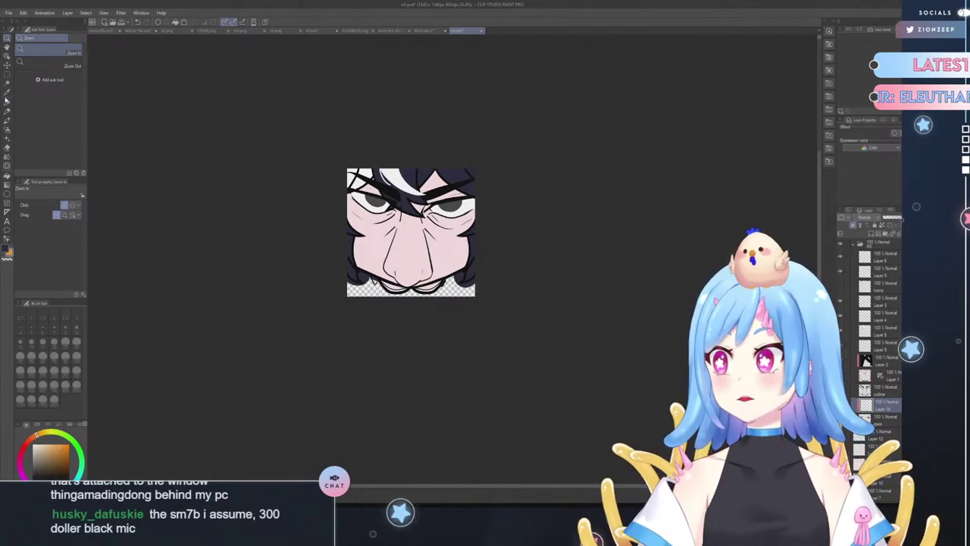
left_click(6, 103)
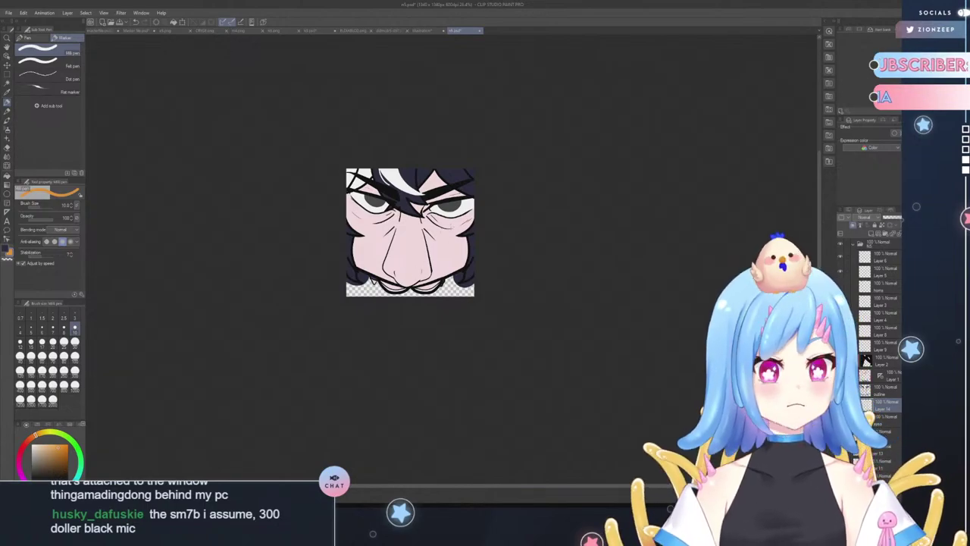
left_click(64, 370)
left_click_drag(441, 203, 453, 205)
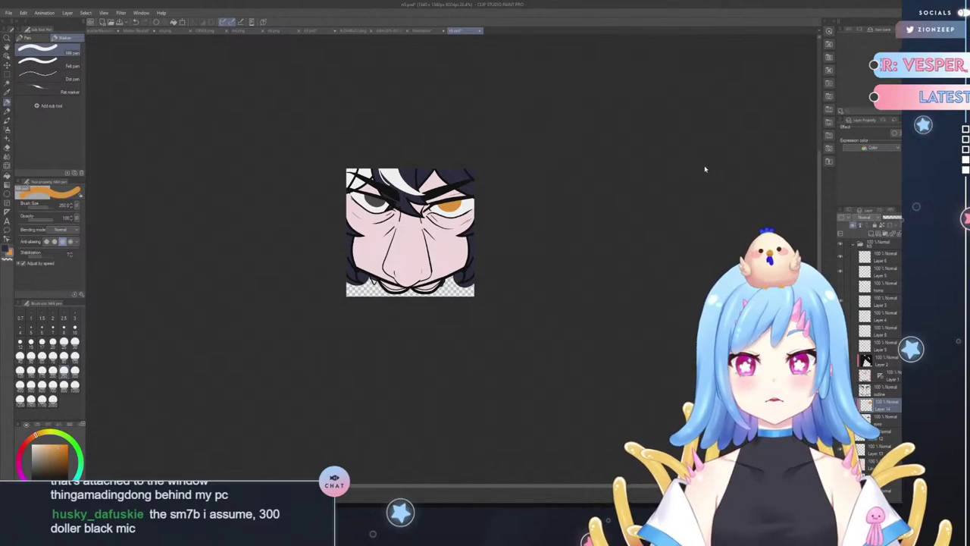
- Fill the left-hand iris with the slate blue sampled from the reference image on Layer 14
key("ctrl+Tab")
left_click(836, 152, "alt")
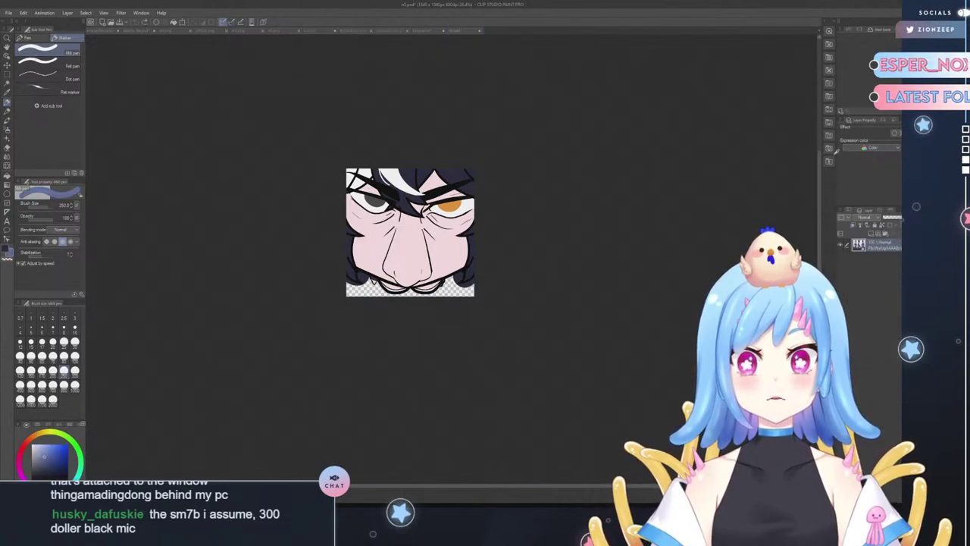
key("ctrl+z")
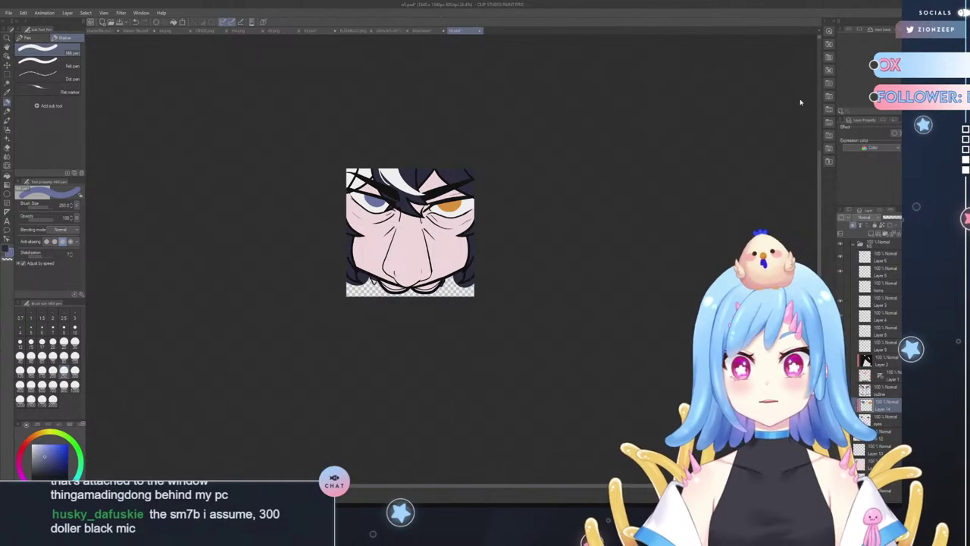
- Shade the upper part of the left-hand iris with a dark blue sampled from the reference image, using the size 30 marker
key("ctrl+shift+e")
left_click(834, 151, "alt")
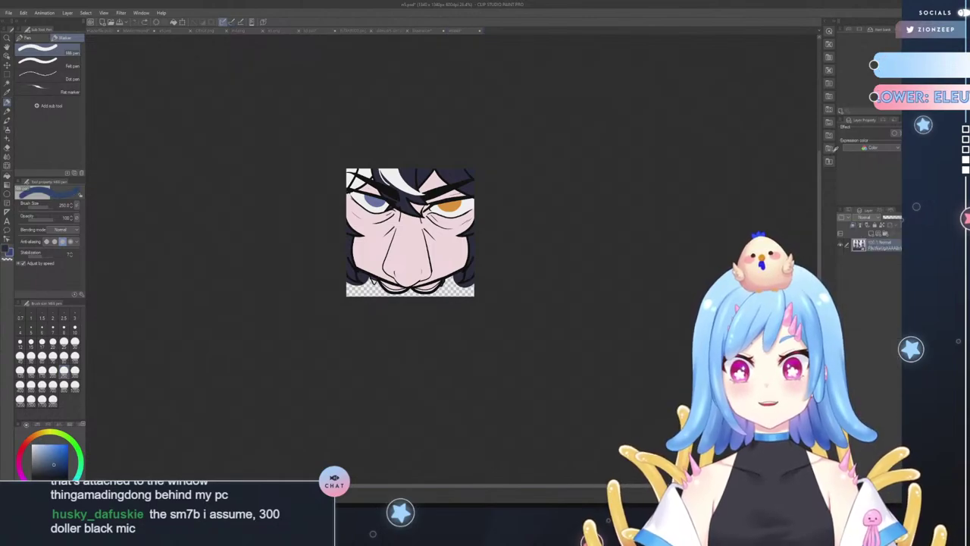
left_click(7, 38)
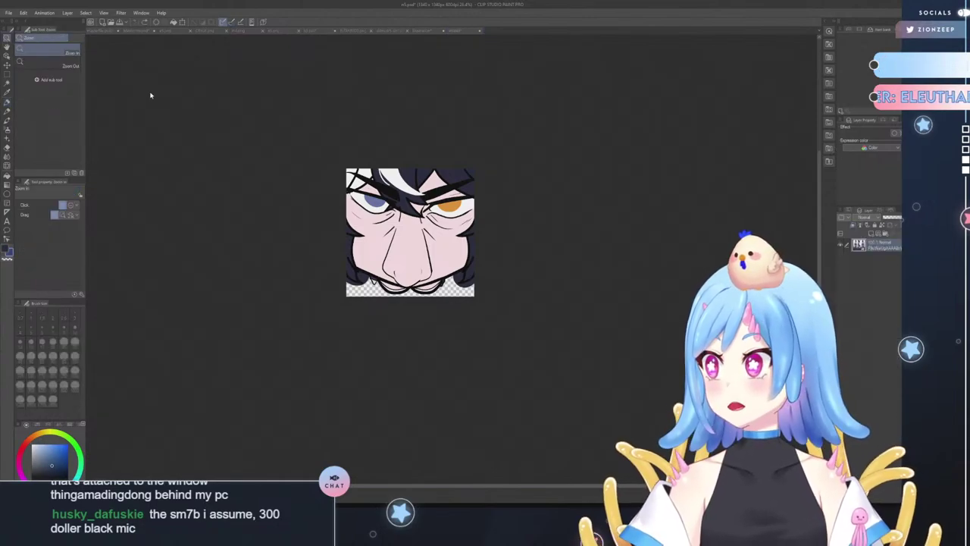
key("ctrl+z")
left_click_drag(390, 195, 423, 195)
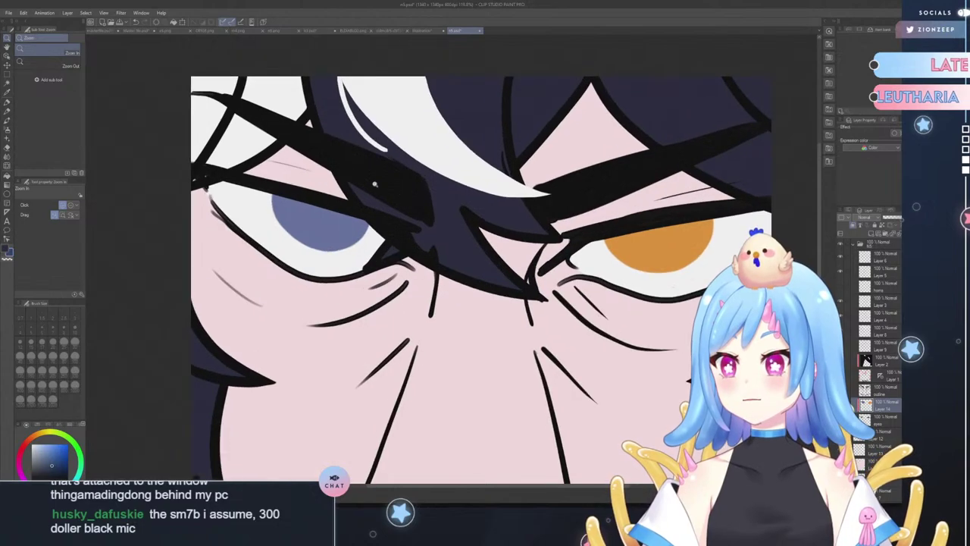
left_click(8, 106)
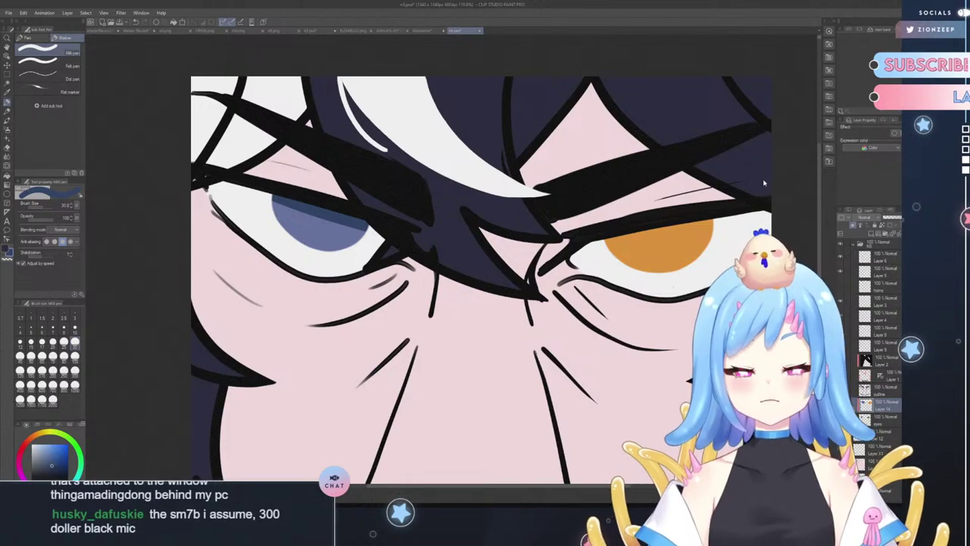
- Paint a curved light turquoise highlight, sampled from the reference image, across the lower part of the left-hand iris
left_click(831, 158)
left_click(838, 156, "alt")
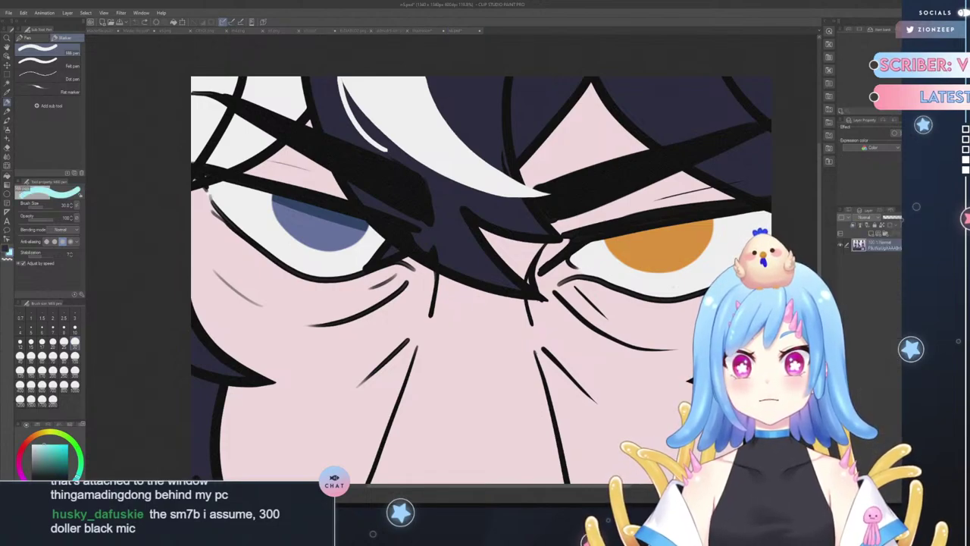
key("ctrl+Tab")
left_click_drag(286, 231, 343, 258)
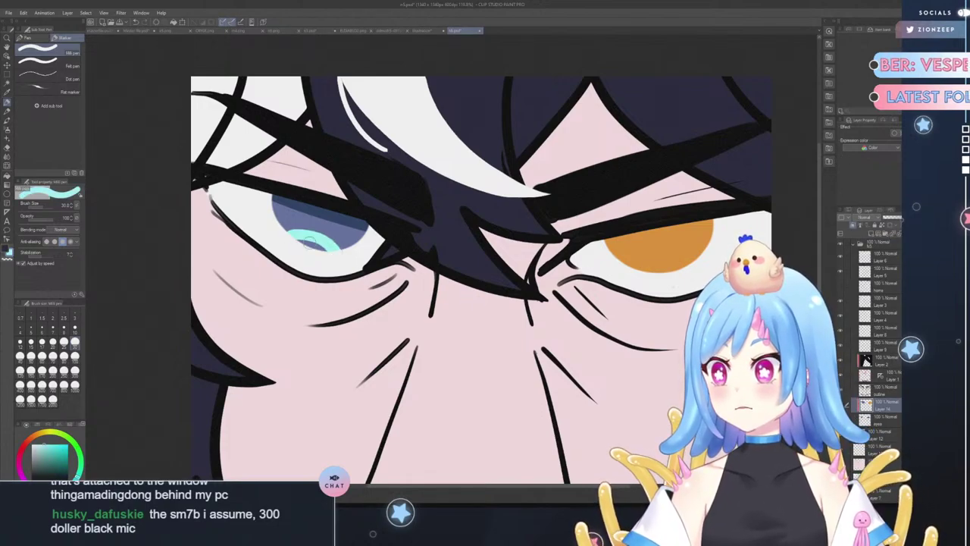
key("ctrl+z")
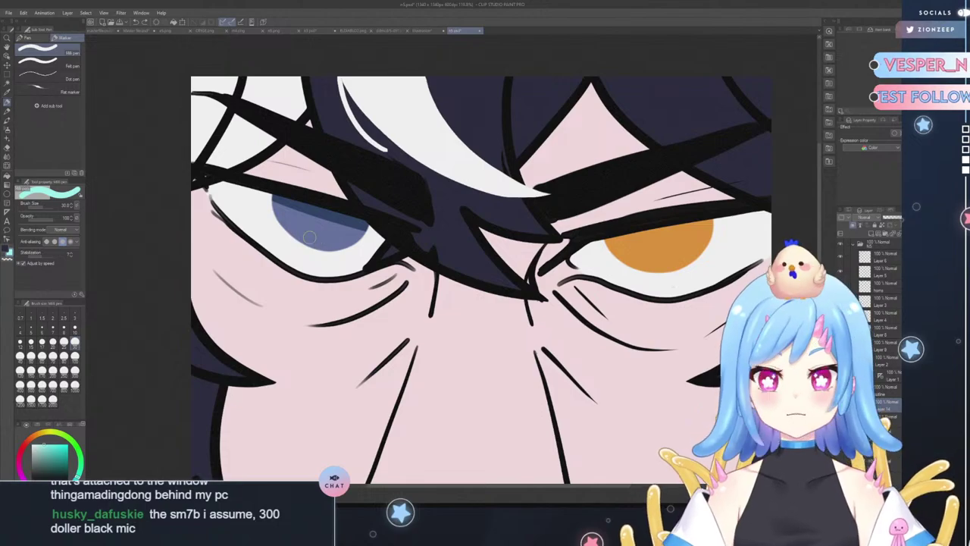
left_click_drag(286, 230, 341, 250)
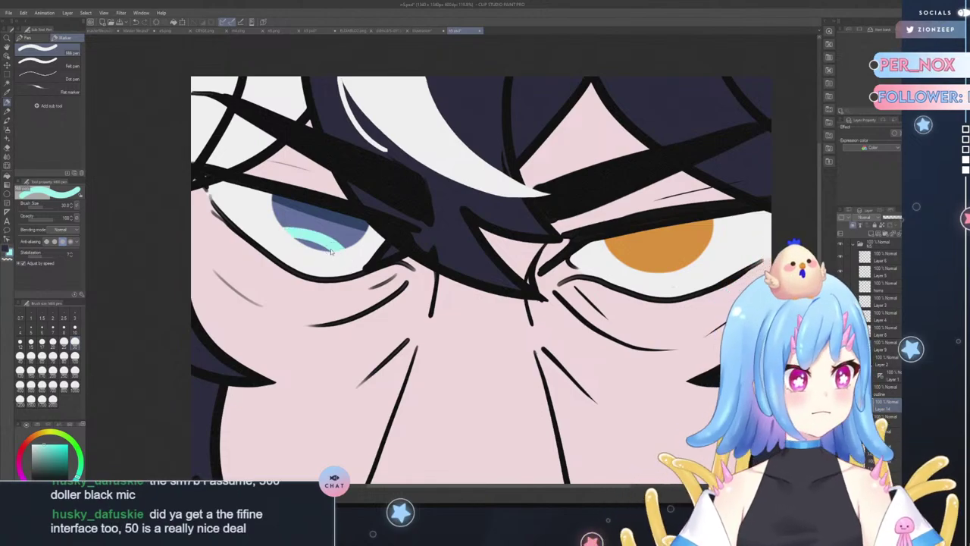
key("ctrl+z")
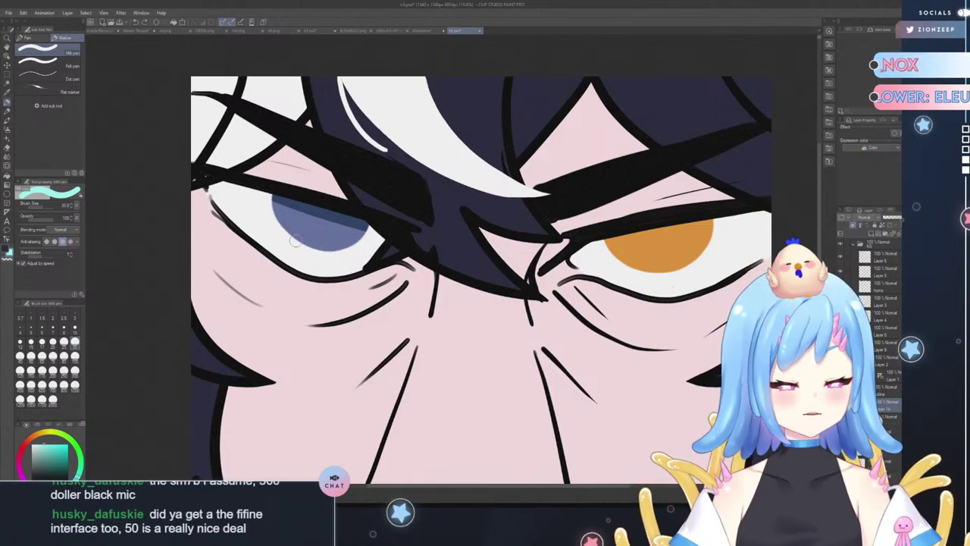
left_click_drag(280, 230, 341, 256)
key("ctrl+z")
mouse_move(280, 231)
left_mouse_down()
mouse_move(330, 241)
mouse_move(349, 262)
mouse_move(291, 239)
mouse_move(333, 254)
left_mouse_up()
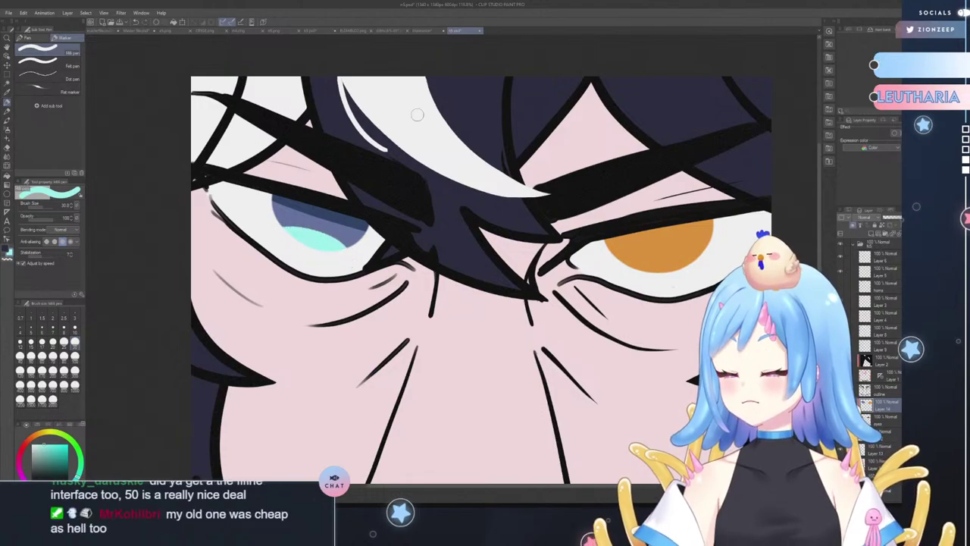
- Shade the upper part of the right-hand iris with the dark red sampled from the reference image
key("ctrl+Tab")
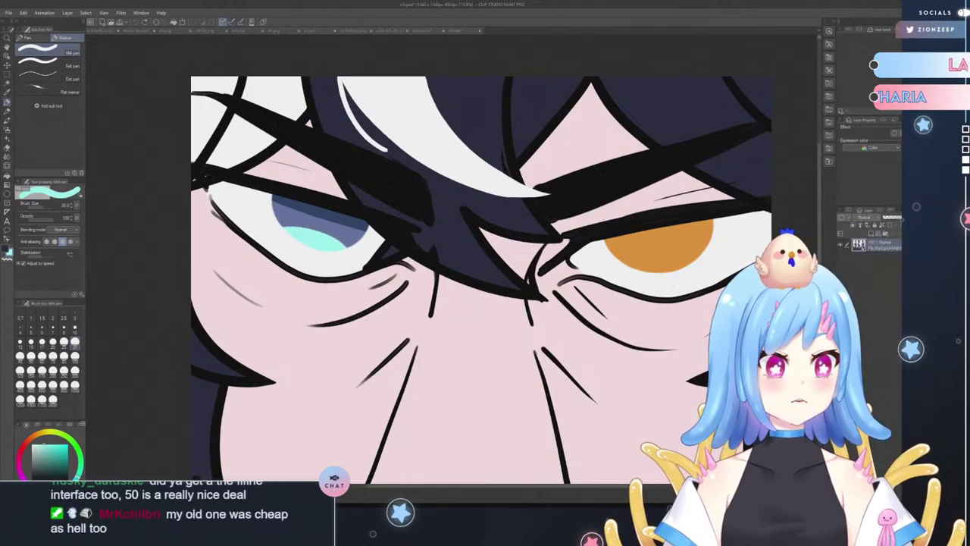
left_click(857, 152, "alt")
left_click(857, 152, "alt")
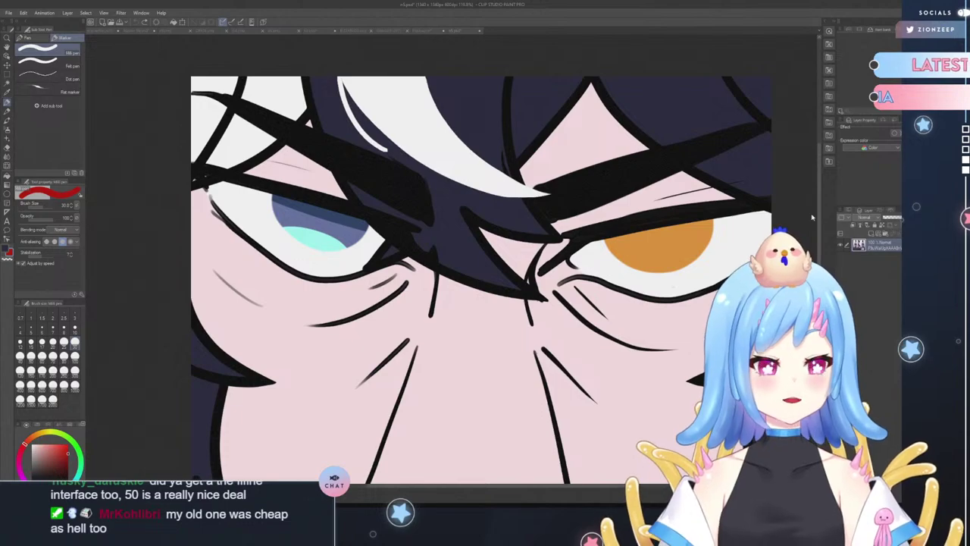
key("ctrl+Tab")
mouse_move(593, 246)
left_mouse_down()
mouse_move(593, 284)
mouse_move(674, 273)
left_mouse_up()
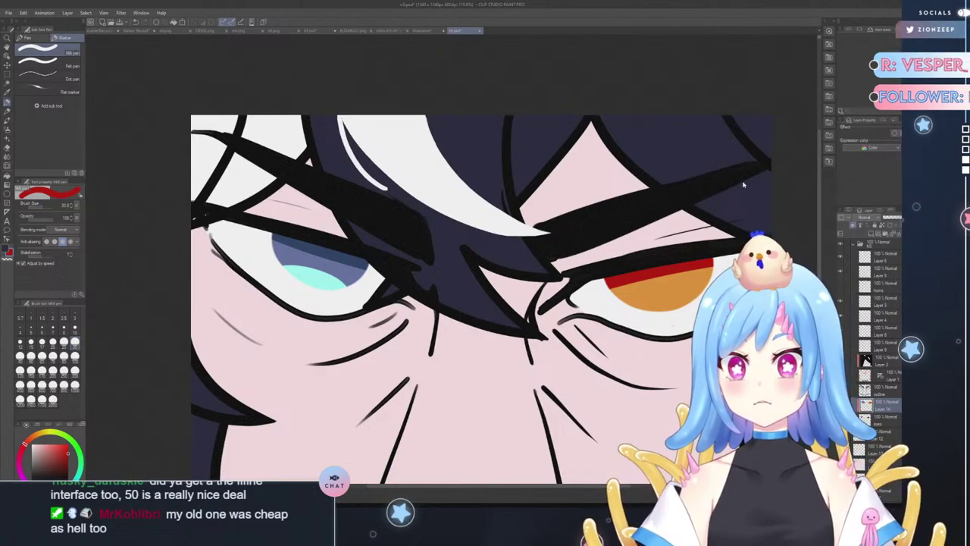
- Paint a curved yellow highlight, sampled from the reference image, across the lower part of the right-hand iris
left_click(846, 157)
left_click(854, 159, "alt")
left_click(852, 160, "alt")
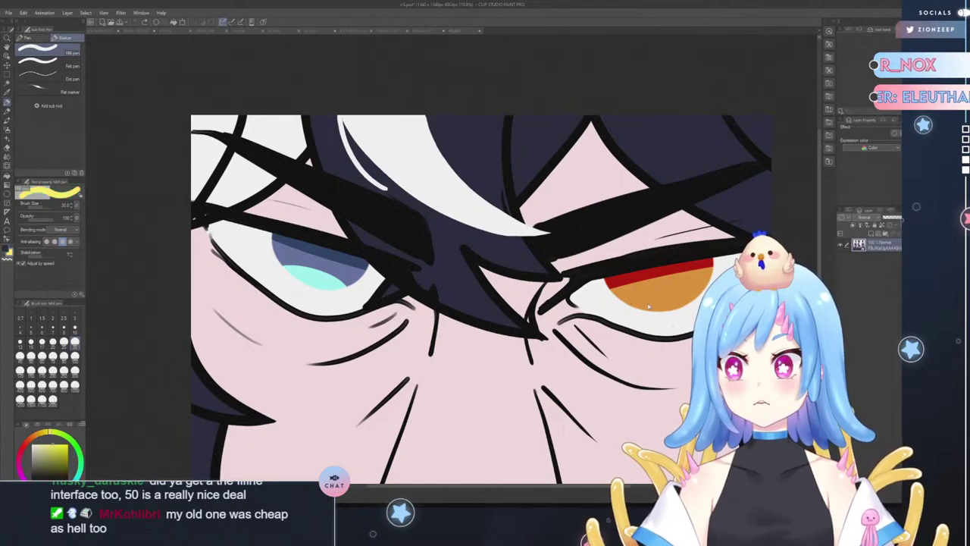
key("ctrl+Tab")
left_click_drag(643, 307, 697, 288)
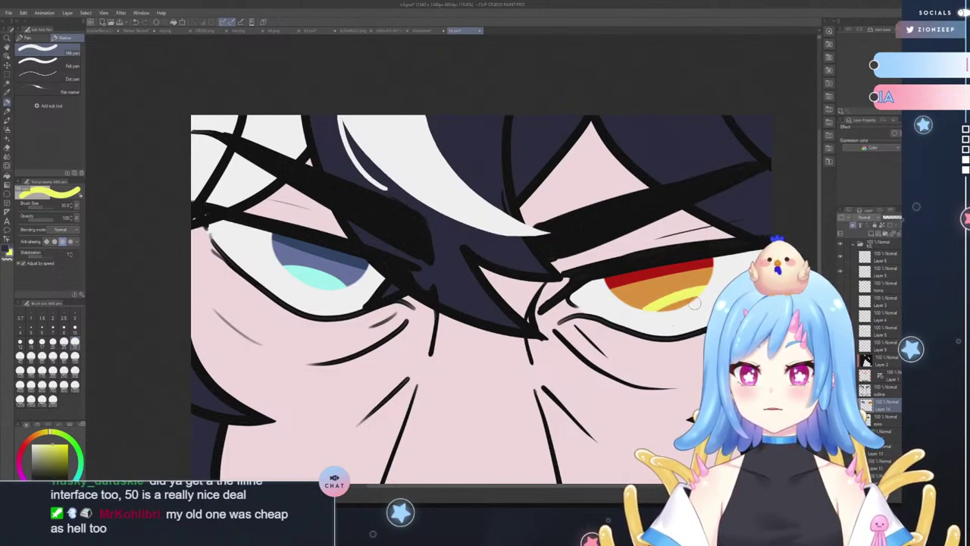
key("ctrl+z")
left_click_drag(642, 309, 701, 294)
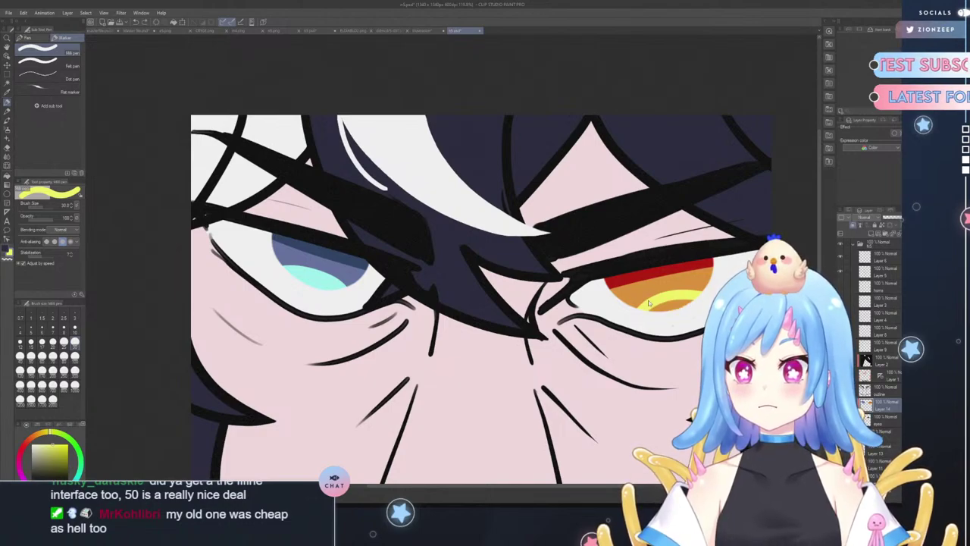
key("ctrl+z")
left_click_drag(641, 309, 702, 294)
key("ctrl+z")
left_click_drag(641, 309, 703, 293)
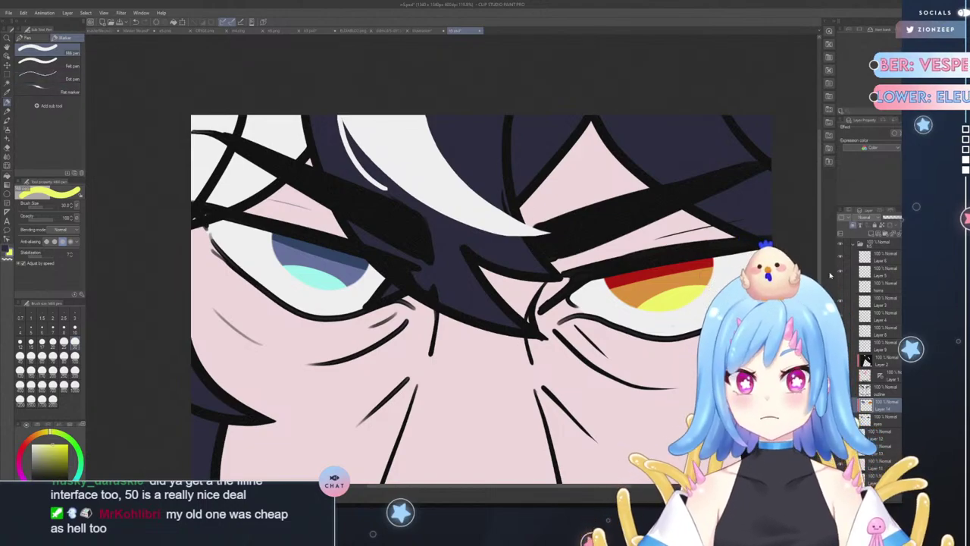
- Check what Layer 12 contributes and examine the colored irises from a distance and up close
left_click(840, 434)
left_click(840, 435)
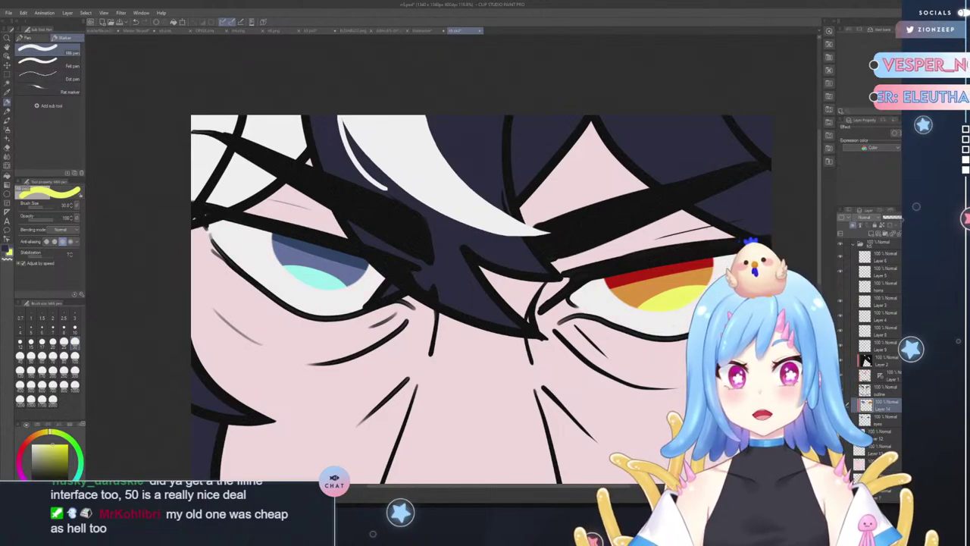
left_click(691, 300, "alt")
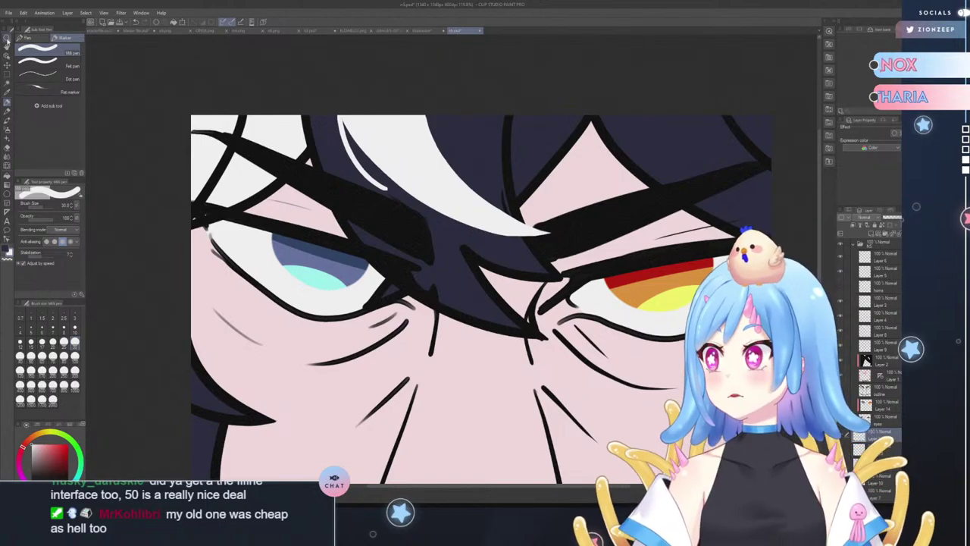
left_click(6, 39)
left_click_drag(396, 380, 372, 379)
mouse_move(460, 430)
left_mouse_down()
mouse_move(450, 433)
mouse_move(458, 441)
left_mouse_up()
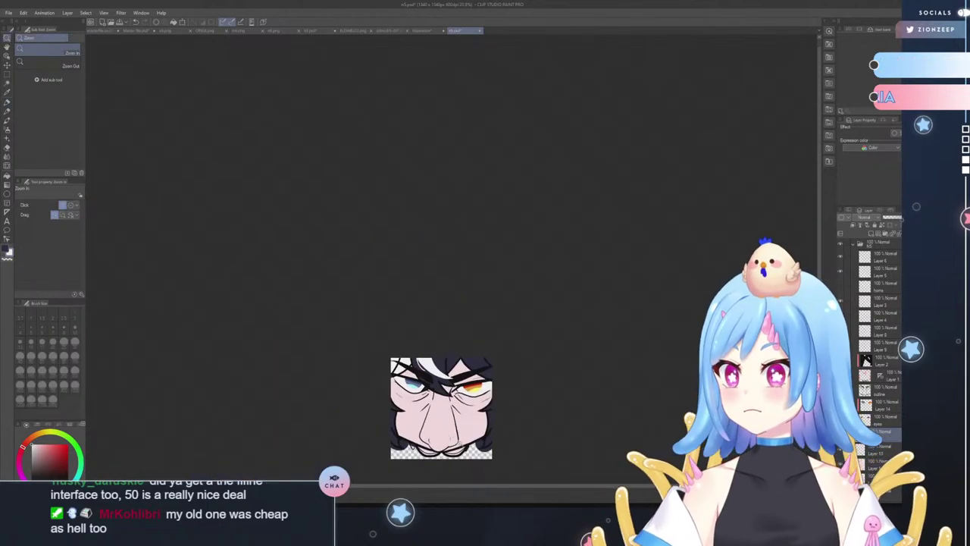
left_click_drag(543, 418, 458, 388)
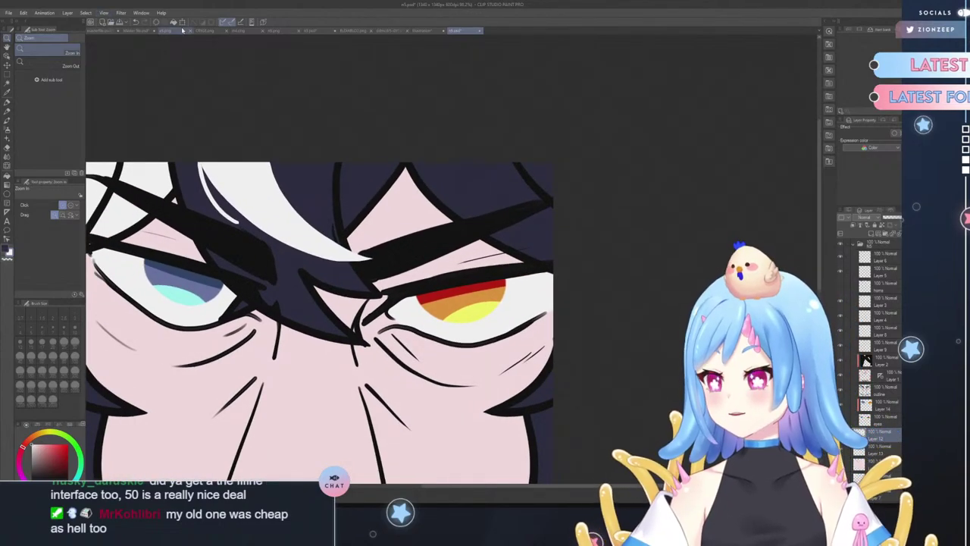
- Soften the edge of the dark blue band in the left-hand iris on Layer 14 with the size 30 Blur tool
left_click(868, 403)
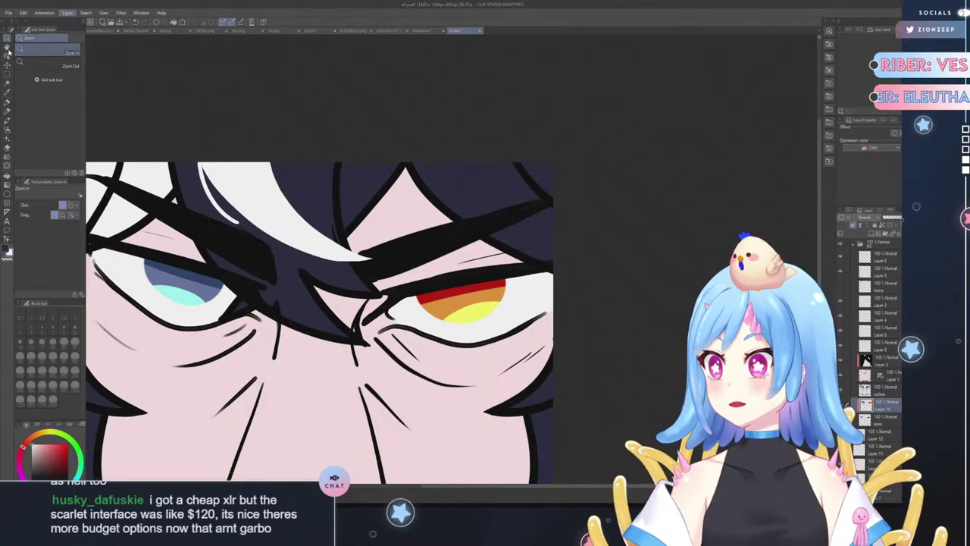
left_click_drag(161, 255, 182, 255)
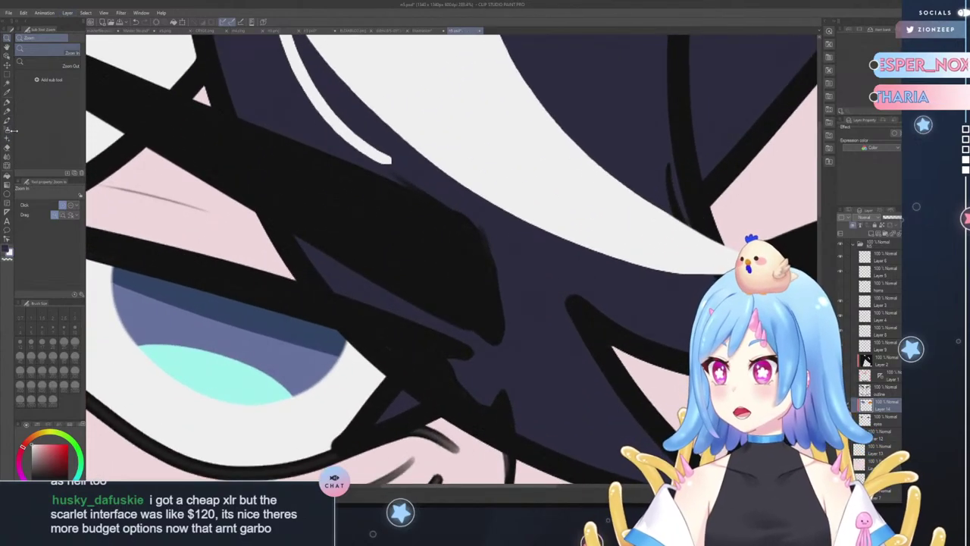
left_click(8, 152)
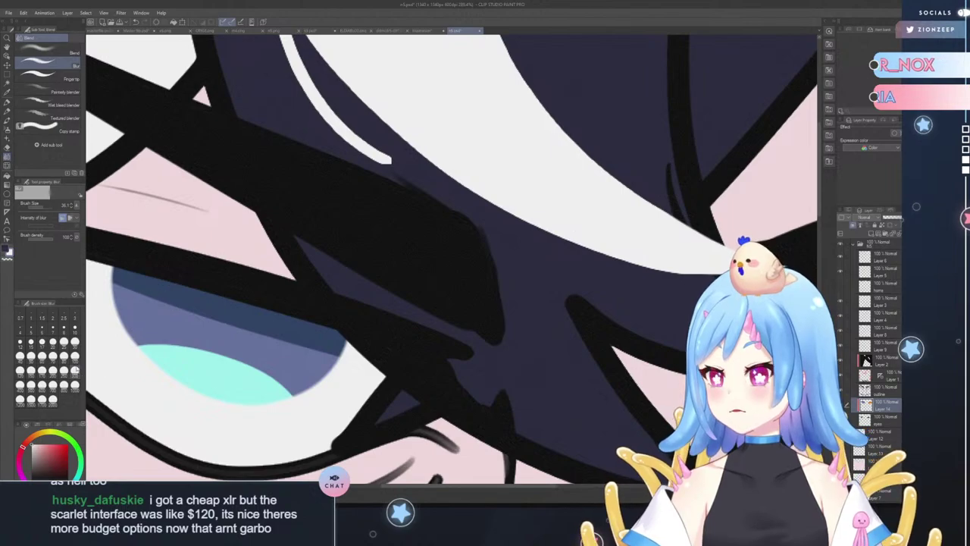
left_click(74, 342)
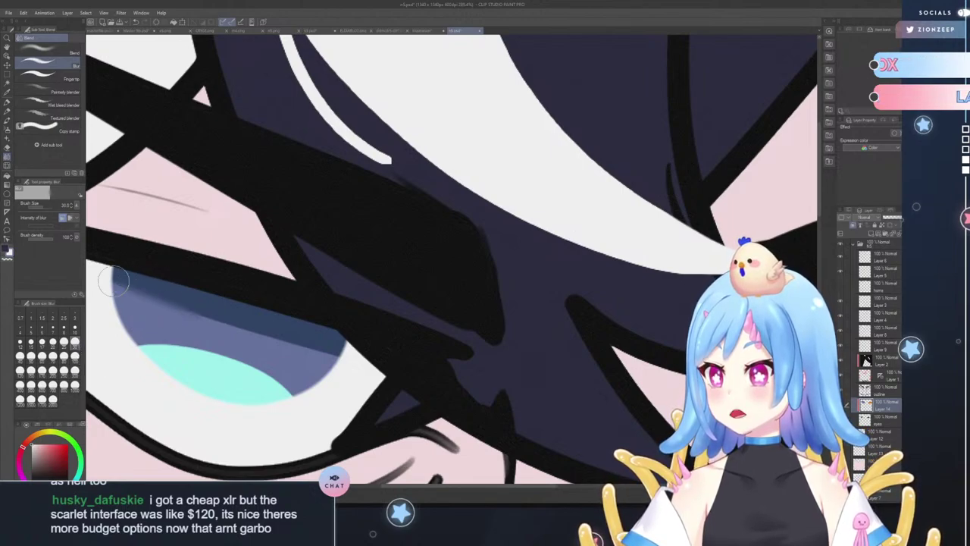
mouse_move(114, 281)
left_mouse_down()
mouse_move(266, 343)
mouse_move(127, 291)
mouse_move(313, 355)
mouse_move(120, 278)
mouse_move(322, 353)
mouse_move(165, 311)
mouse_move(314, 353)
mouse_move(180, 290)
mouse_move(197, 310)
mouse_move(109, 278)
mouse_move(292, 345)
mouse_move(113, 293)
mouse_move(350, 361)
mouse_move(96, 258)
mouse_move(346, 366)
left_mouse_up()
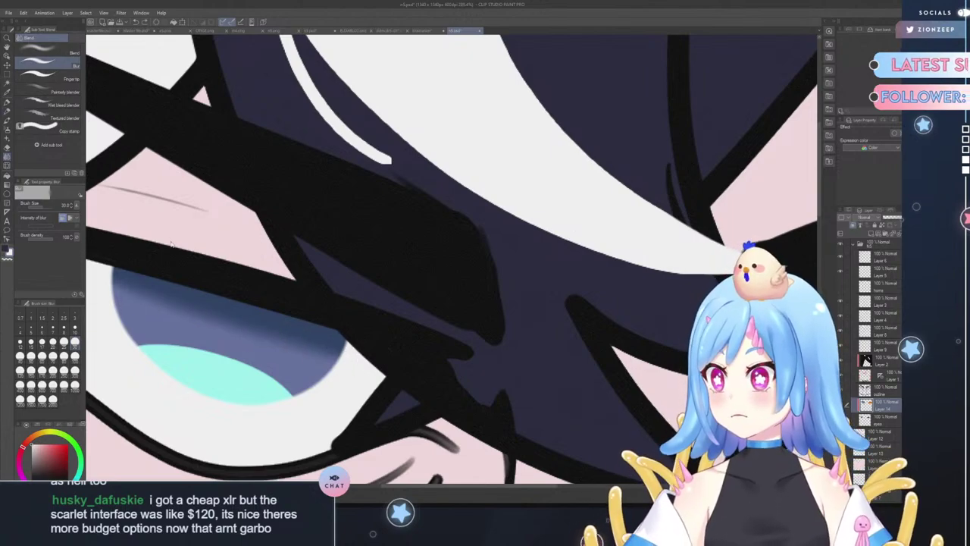
- Undo the last blur strokes and re-soften the edge of the left-hand iris's dark blue band with the size 17 Blur tool
key("ctrl+z")
key("ctrl+z")
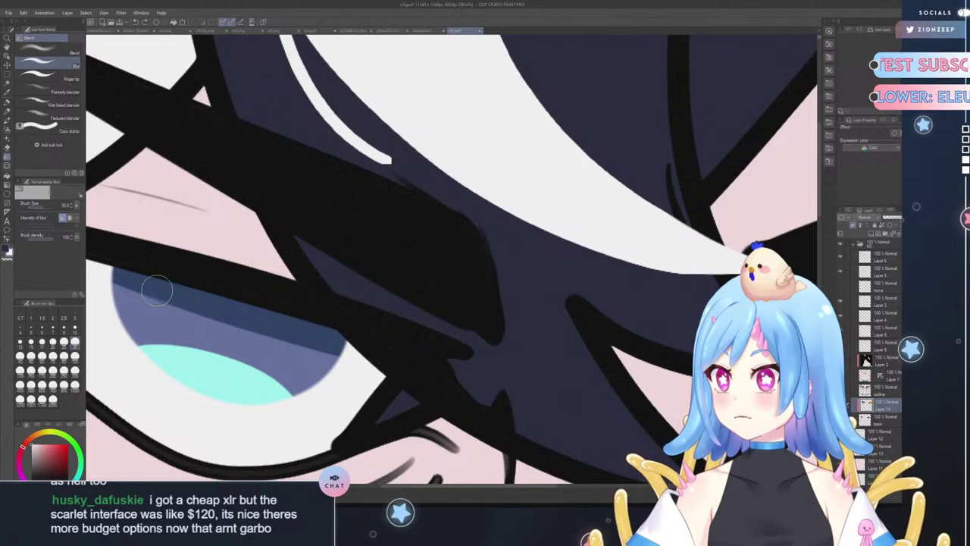
left_click(42, 342)
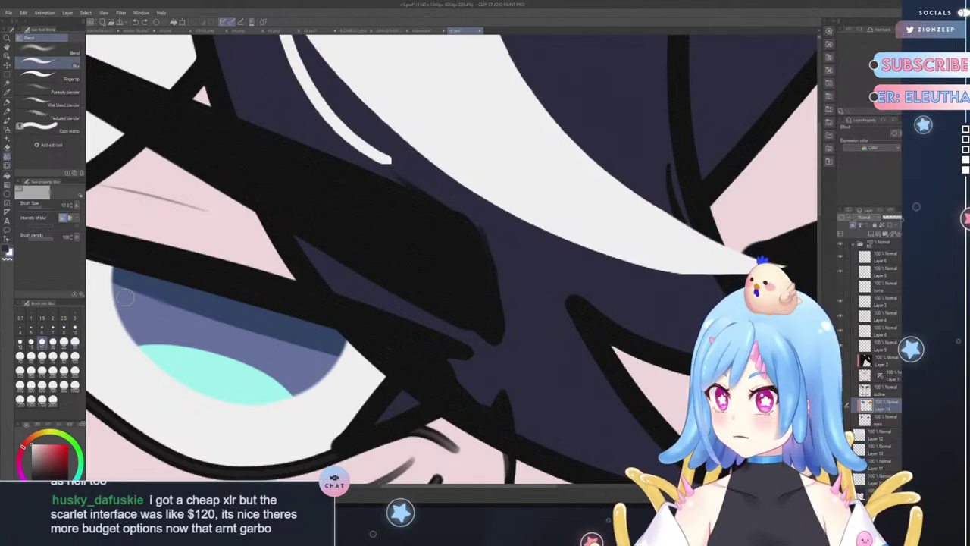
mouse_move(137, 295)
left_mouse_down()
mouse_move(121, 286)
mouse_move(222, 324)
left_mouse_up()
key("e")
key("ctrl+z")
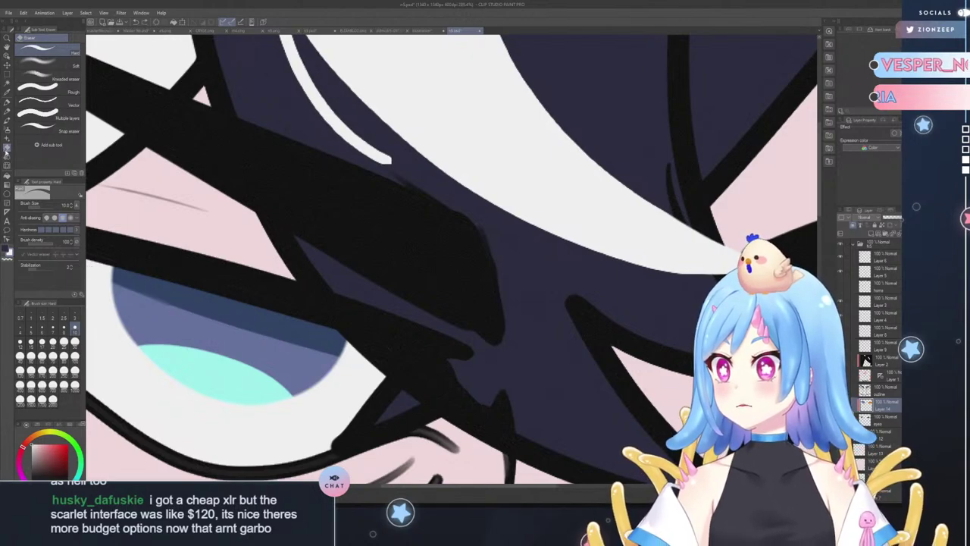
left_click(9, 165)
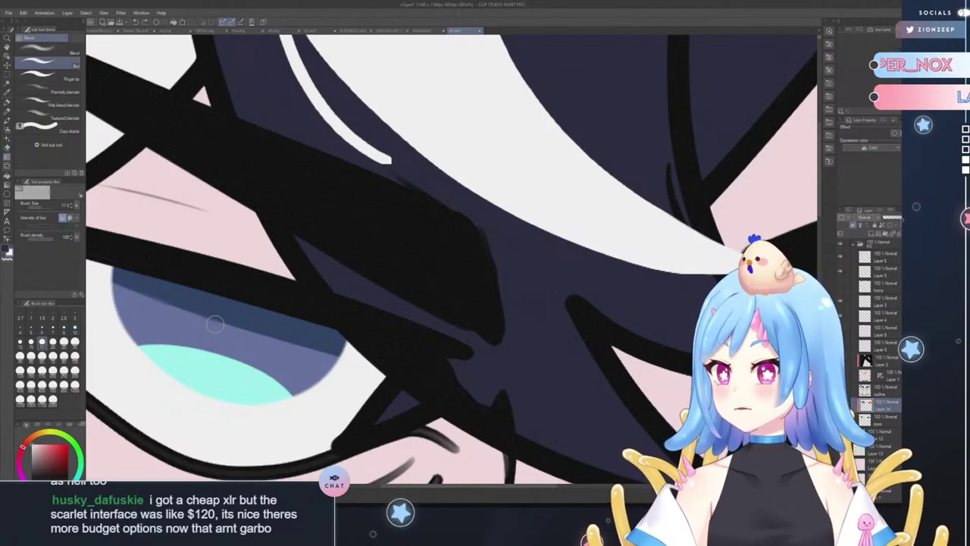
mouse_move(184, 311)
left_mouse_down()
mouse_move(109, 283)
mouse_move(334, 353)
mouse_move(256, 339)
mouse_move(117, 287)
mouse_move(166, 304)
left_mouse_up()
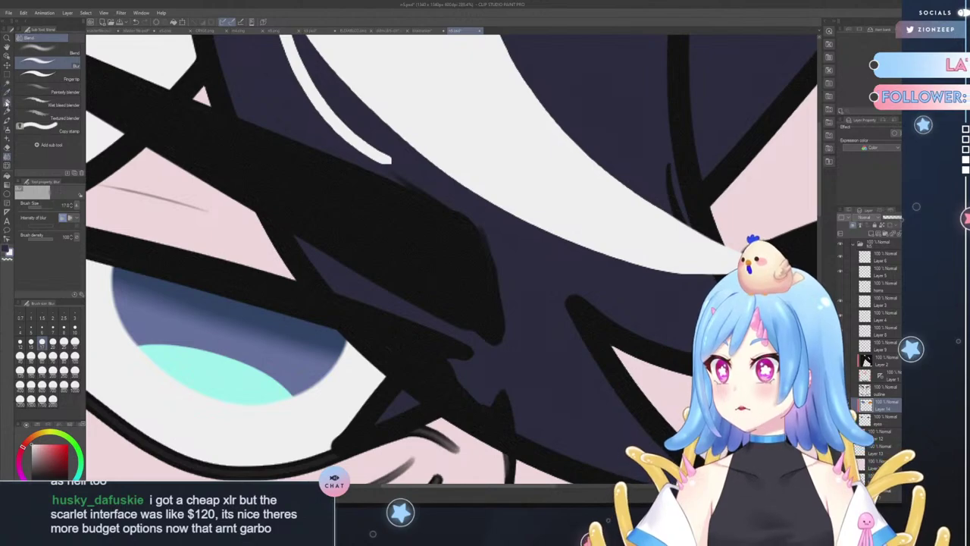
- Soften the boundary between the red and orange bands of the right-hand iris on Layer 14 with the size 17 Blur tool
left_click(7, 99)
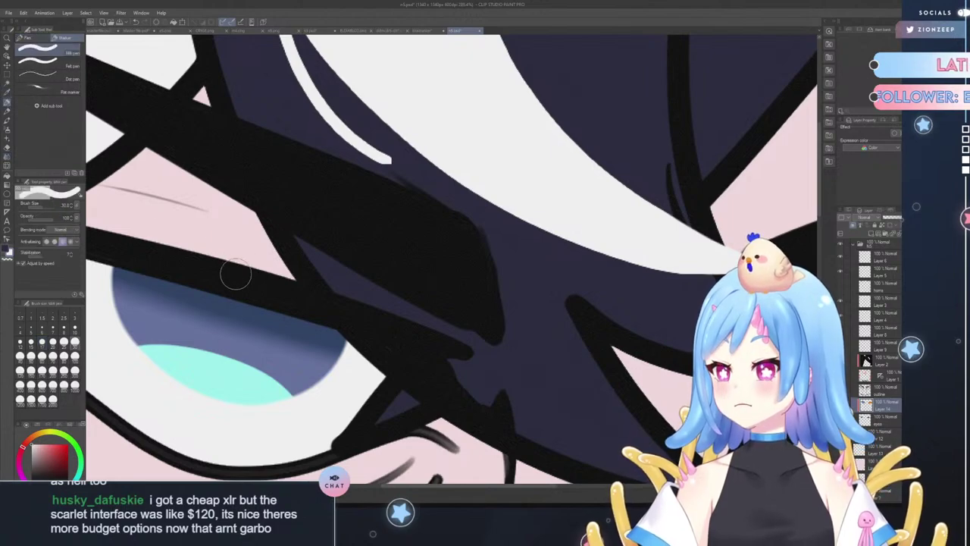
left_click(285, 334, "alt")
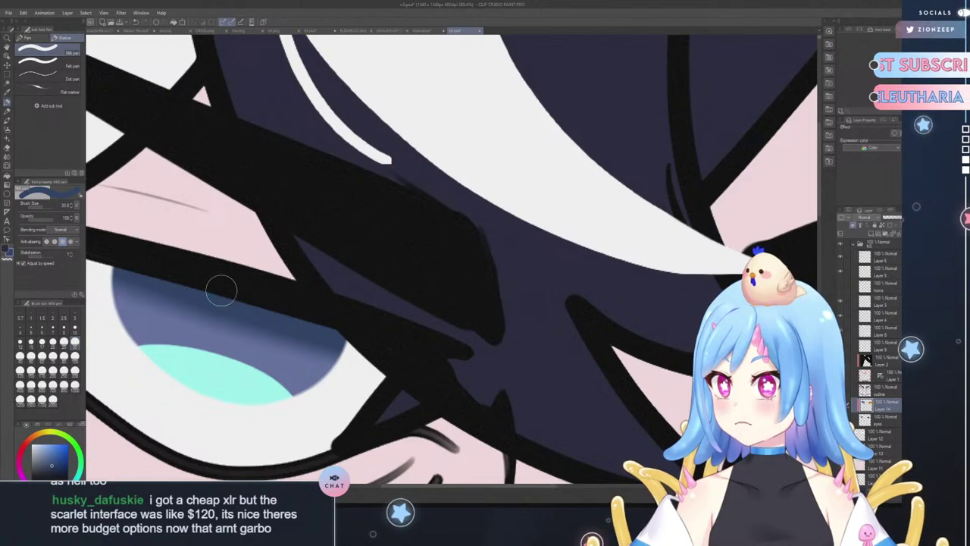
left_click(6, 38)
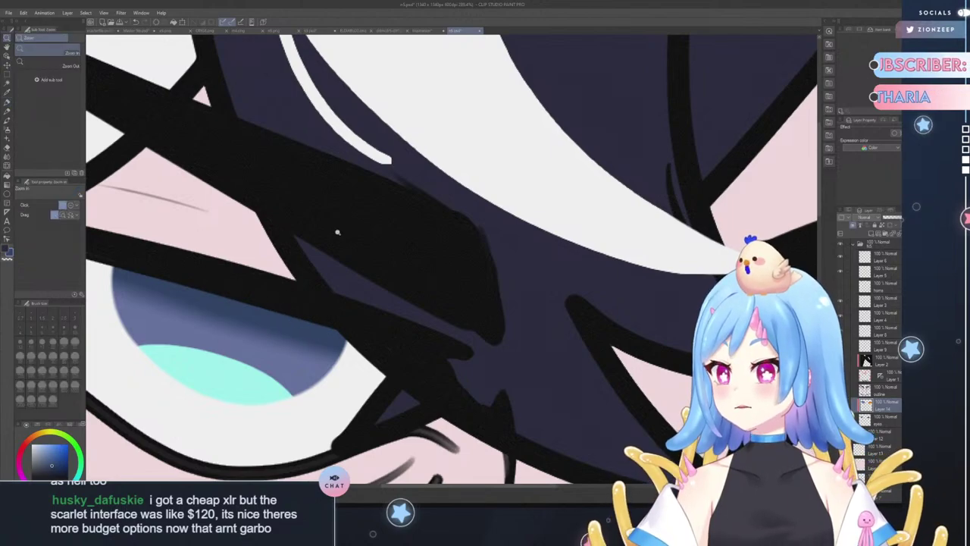
left_click_drag(338, 232, 284, 260)
left_click_drag(388, 253, 405, 192)
scroll(404, 190, "up", 4)
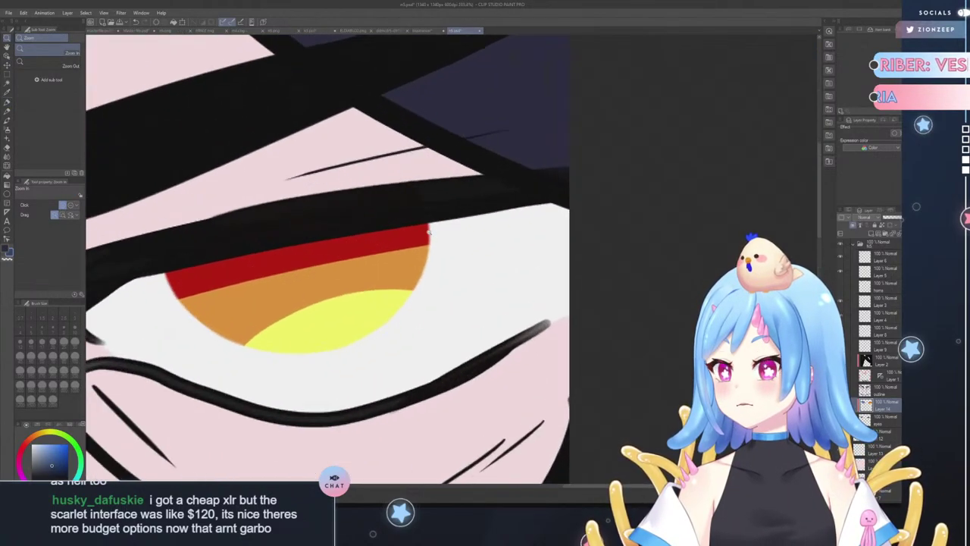
left_click(289, 279, "alt")
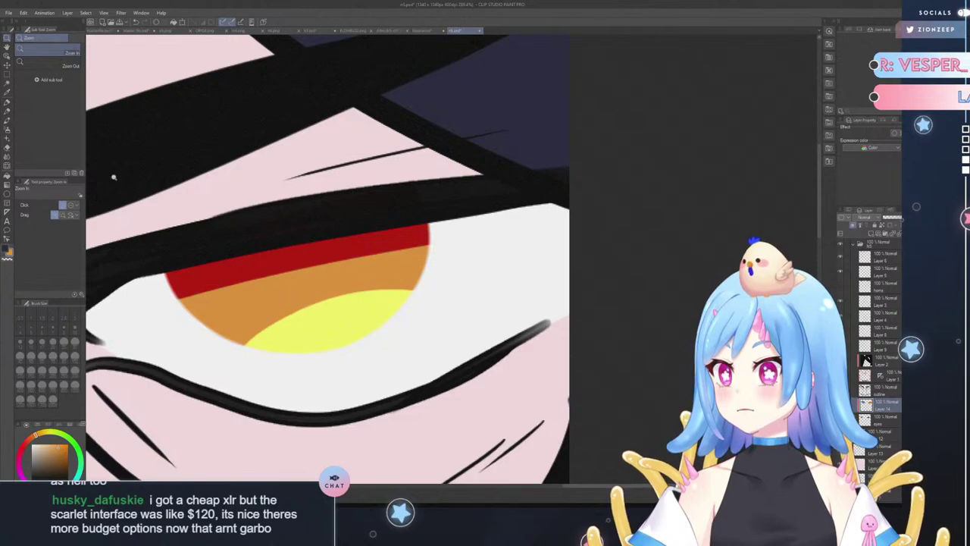
left_click(7, 161)
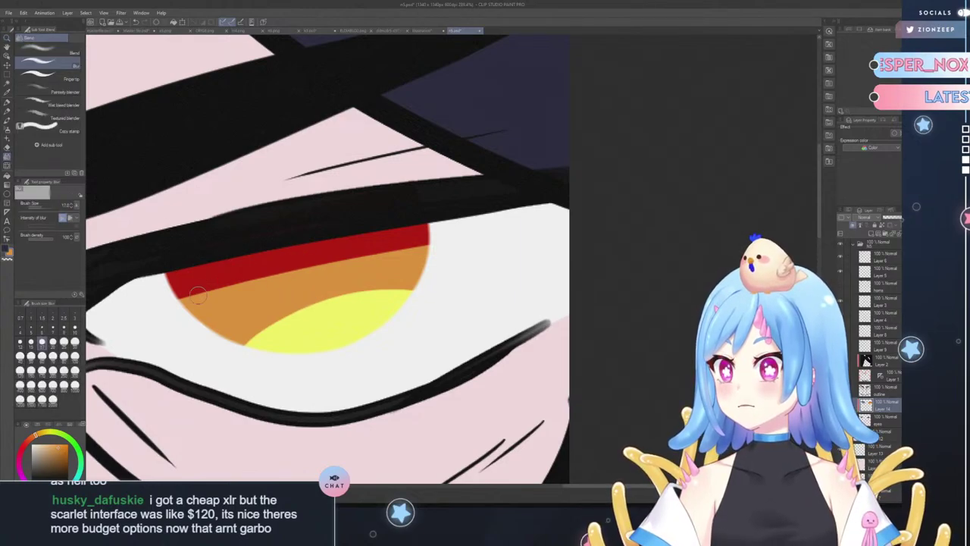
mouse_move(171, 298)
left_mouse_down()
mouse_move(253, 282)
mouse_move(171, 298)
mouse_move(437, 242)
mouse_move(163, 286)
mouse_move(286, 268)
mouse_move(177, 297)
mouse_move(206, 294)
mouse_move(423, 244)
mouse_move(344, 256)
left_mouse_up()
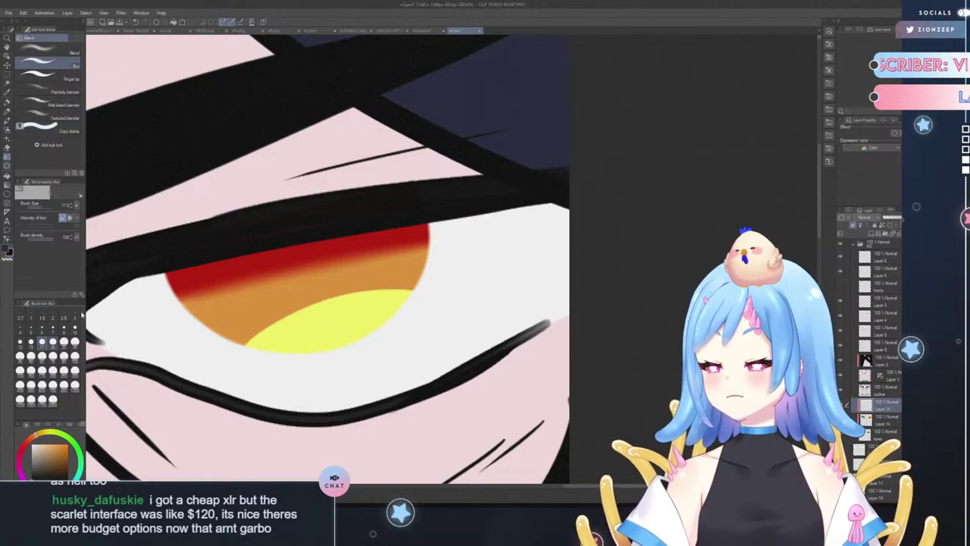
- Try to sketch a wavy outline in the right-hand iris on Layer 15 with the size 3 Milli pen and dark blue sampled from the reference
left_click(846, 149)
left_click(869, 143, "alt")
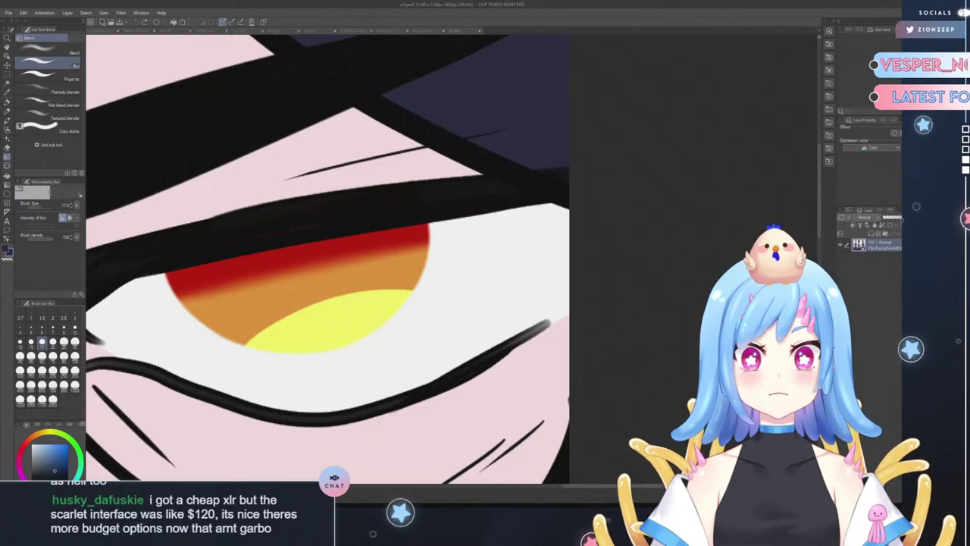
left_click(7, 103)
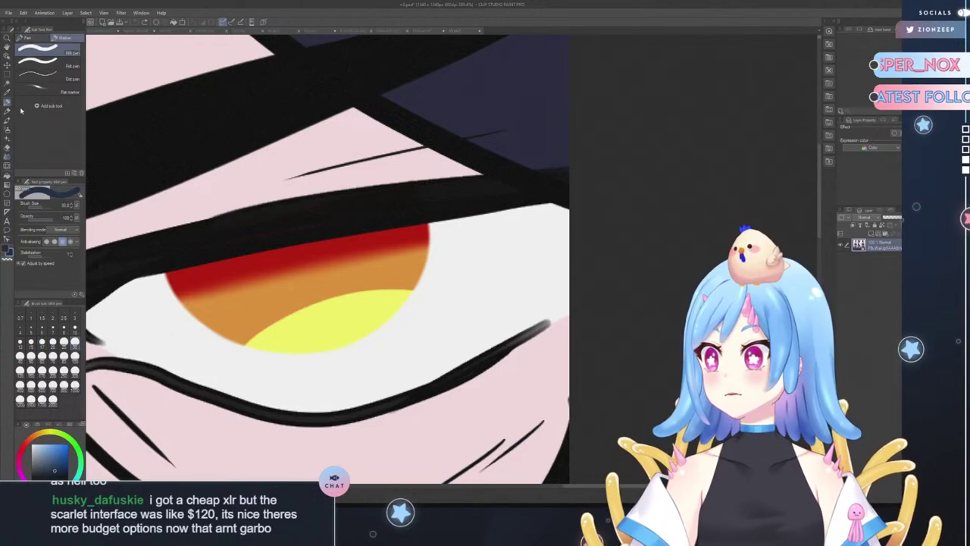
left_click(74, 312)
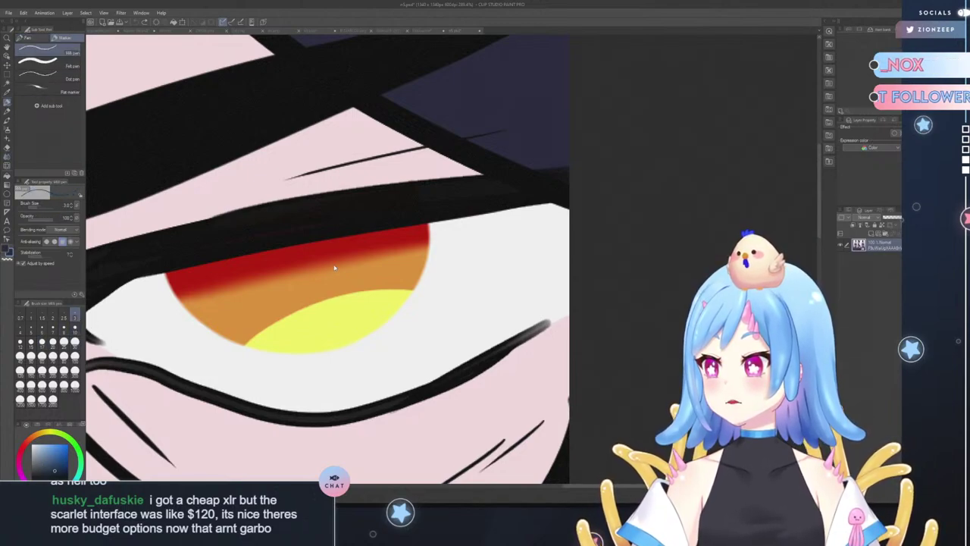
left_click(265, 260)
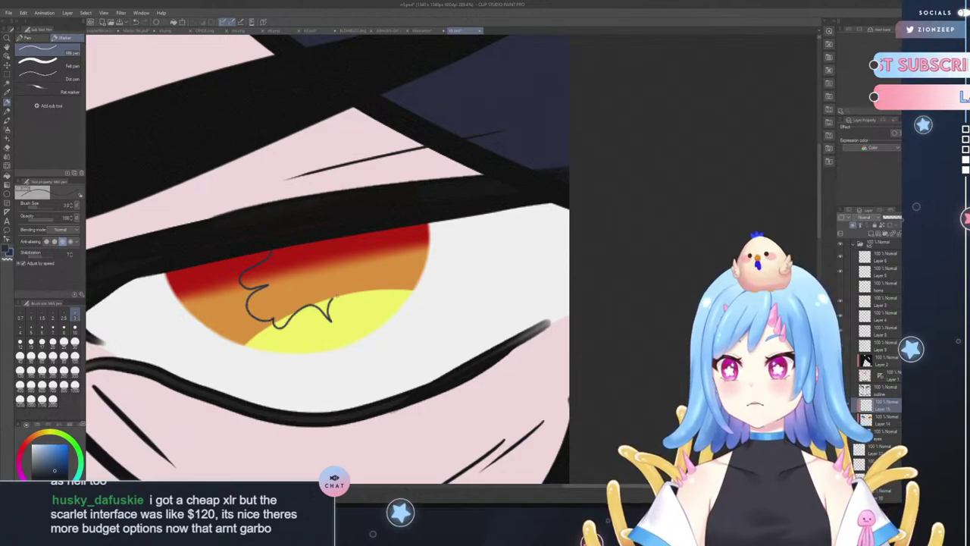
left_click_drag(365, 293, 371, 265)
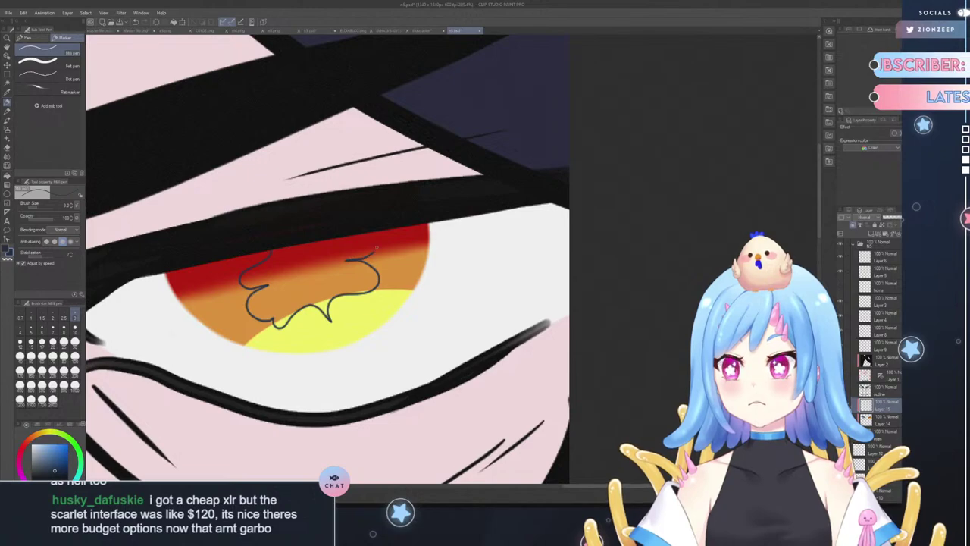
key("ctrl+z")
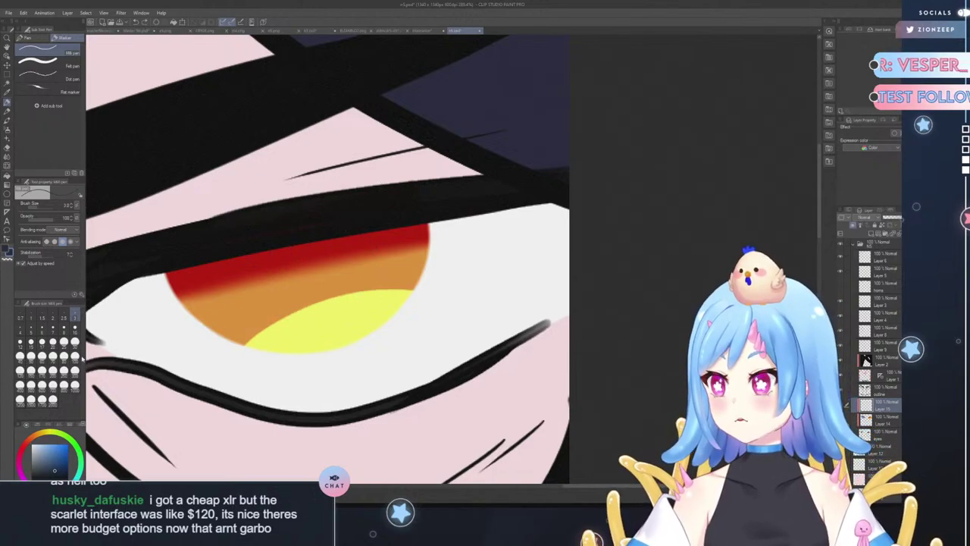
- Try a dark blue pupil in the right-hand iris with the size 30 Milli pen, straightening its edges with the size 10 Hard eraser
left_click(75, 341)
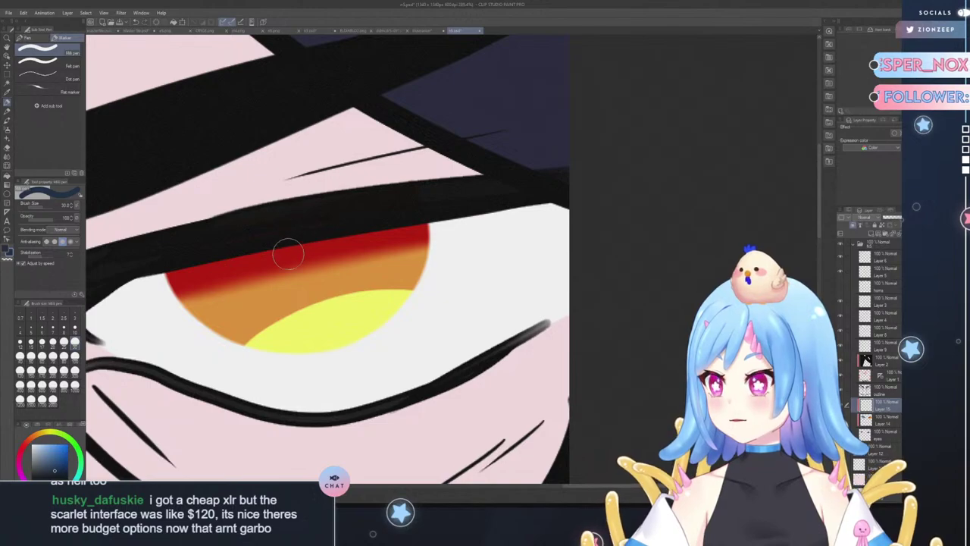
mouse_move(304, 243)
left_mouse_down()
mouse_move(288, 288)
mouse_move(317, 304)
mouse_move(334, 288)
mouse_move(340, 267)
mouse_move(307, 239)
mouse_move(319, 288)
left_mouse_up()
left_click(7, 149)
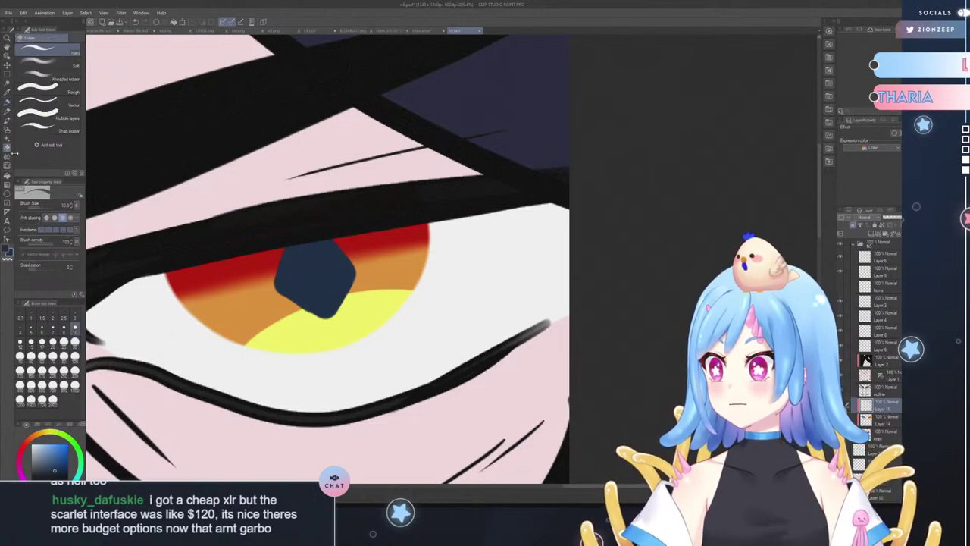
left_click_drag(326, 324, 402, 208)
left_click_drag(402, 209, 316, 356)
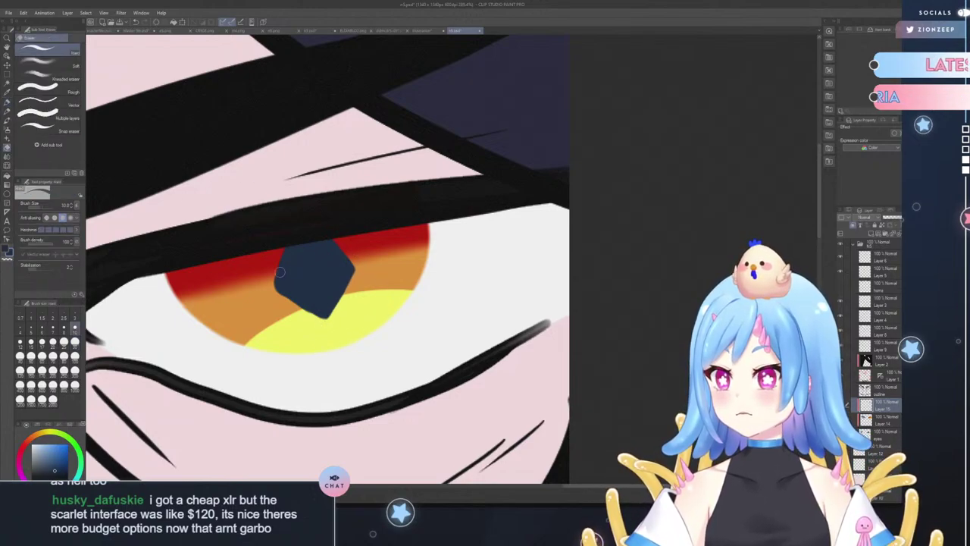
left_click_drag(242, 275, 360, 344)
left_click_drag(242, 270, 357, 339)
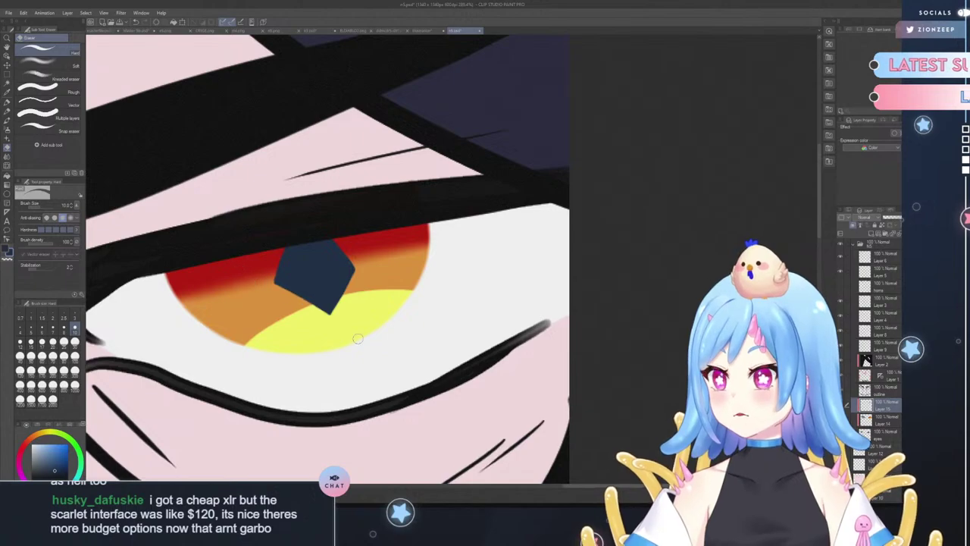
- Try to trim the left side of the dark blue pupil into a diamond shape with the Hard eraser
left_click_drag(275, 282, 276, 331)
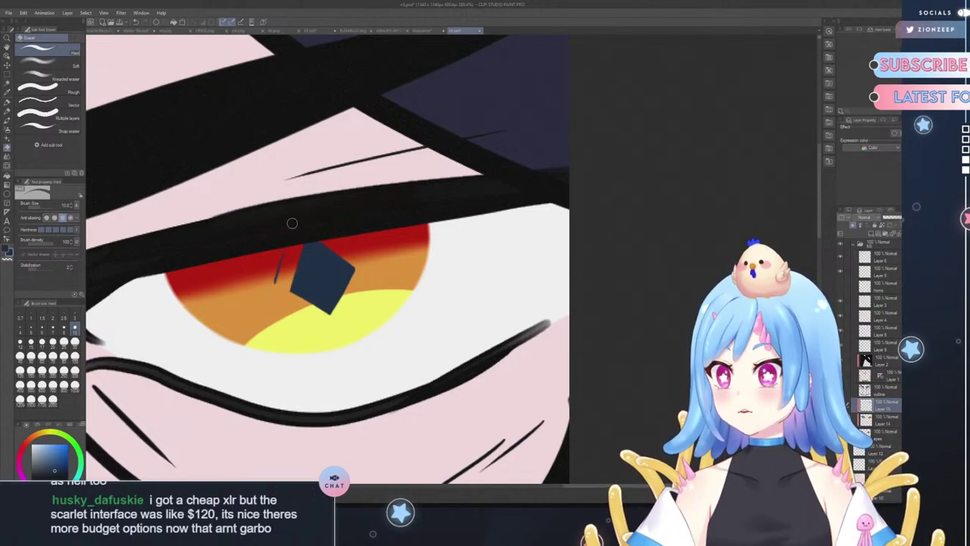
left_click_drag(276, 268, 273, 289)
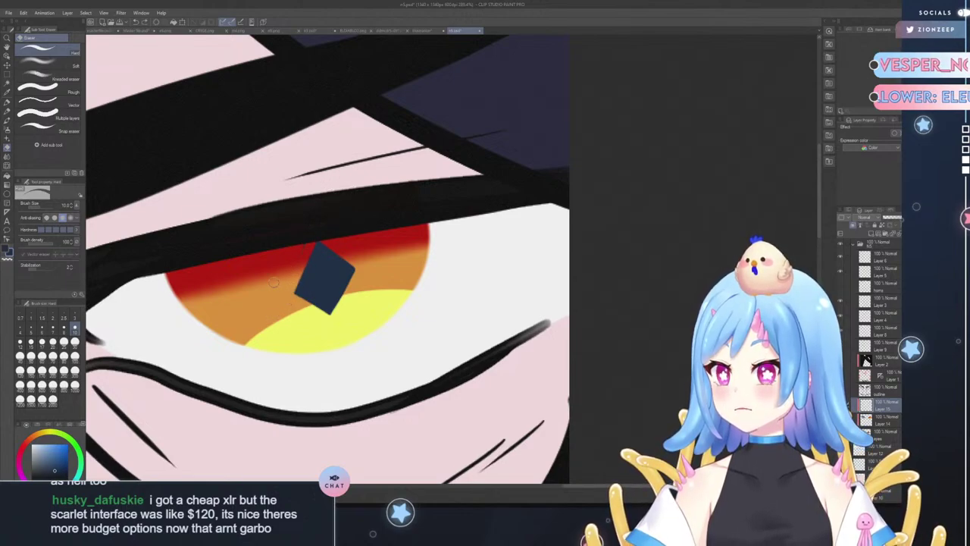
key("ctrl+z")
left_click_drag(285, 286, 337, 189)
key("ctrl+z")
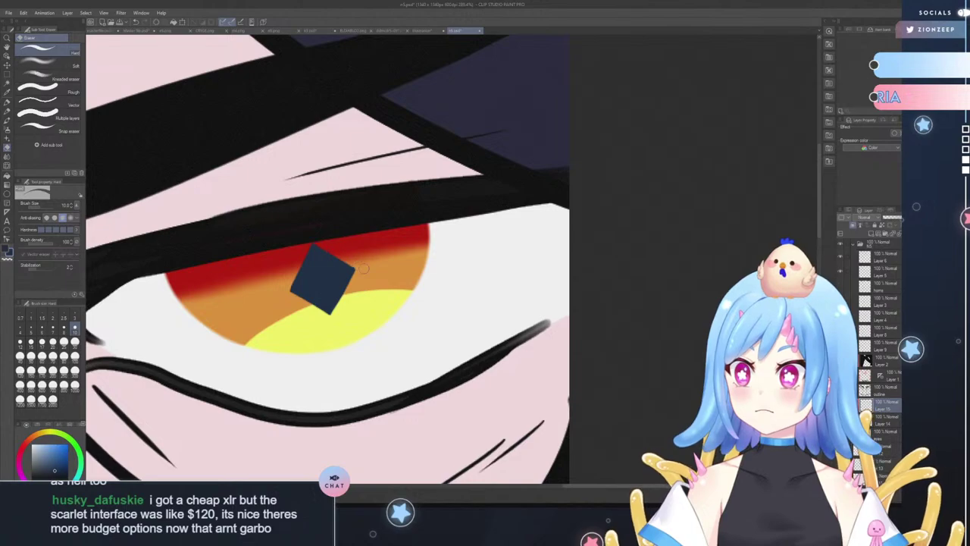
- Try small white highlights on the upper part of the right-hand iris with the Milli pen at sizes 12, 30 and 10
left_click(8, 38)
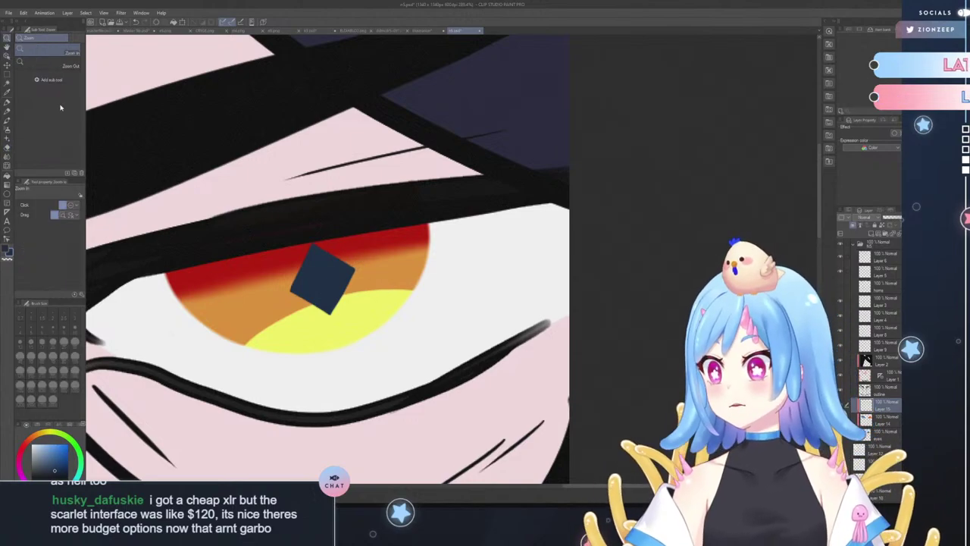
left_click(399, 339, "alt")
left_click_drag(399, 339, 364, 341)
left_click_drag(388, 371, 373, 383)
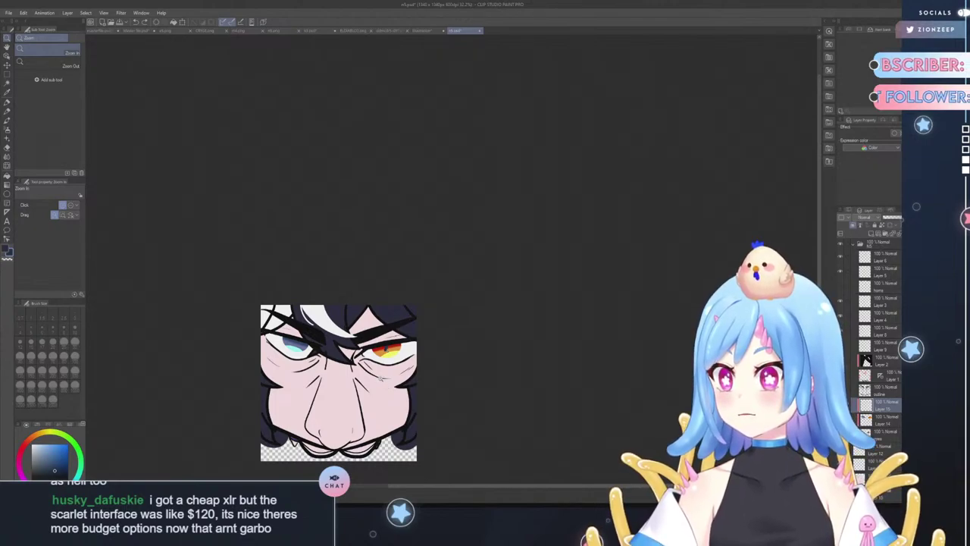
scroll(381, 376, "up", 4)
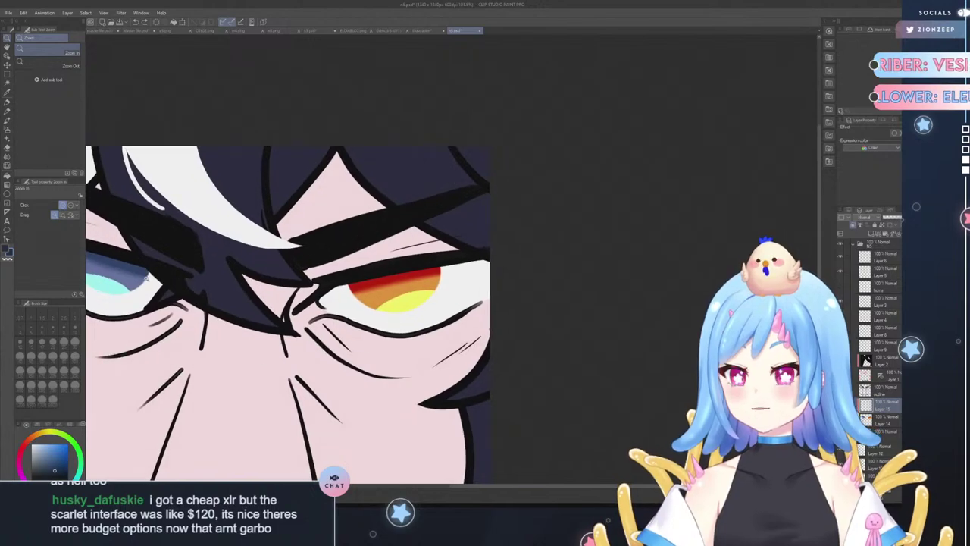
left_click(6, 88)
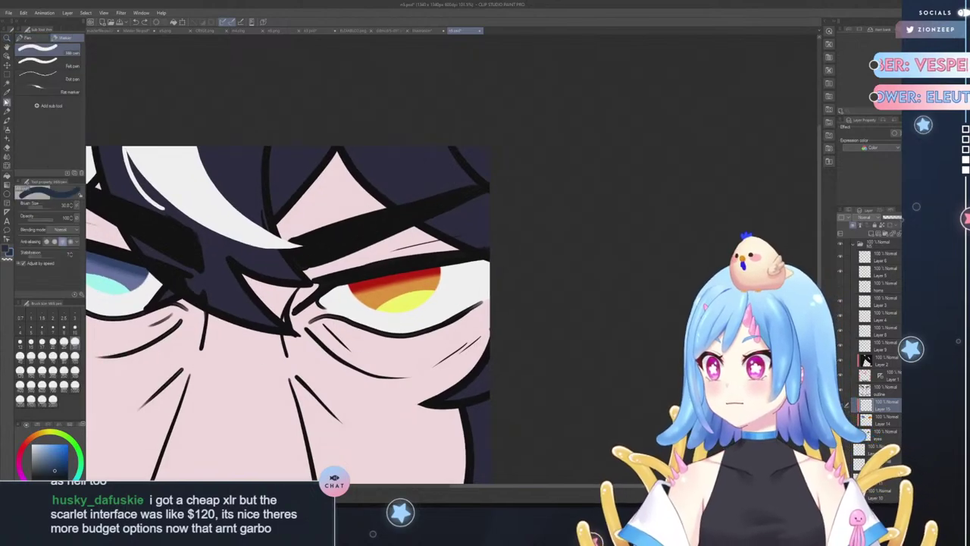
left_click(20, 342)
left_click(32, 444)
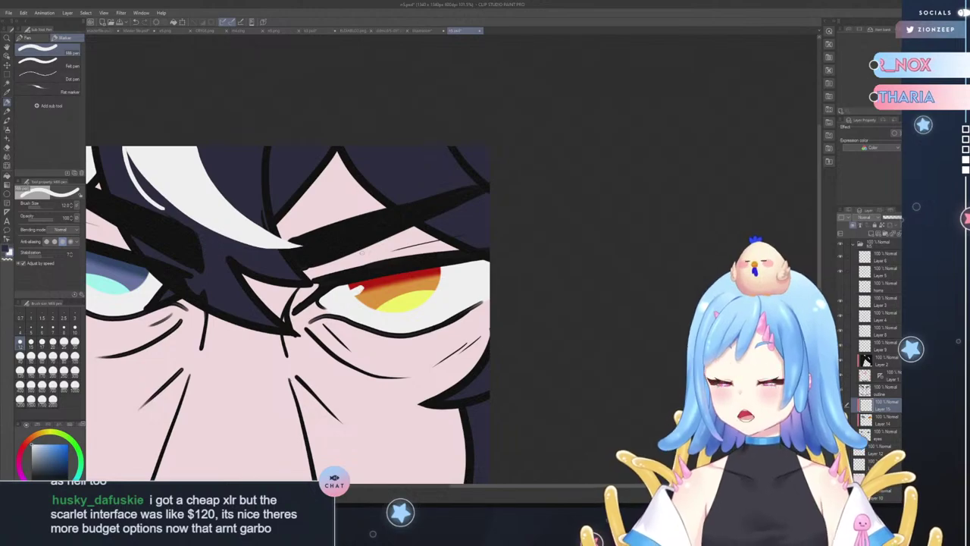
left_click(75, 342)
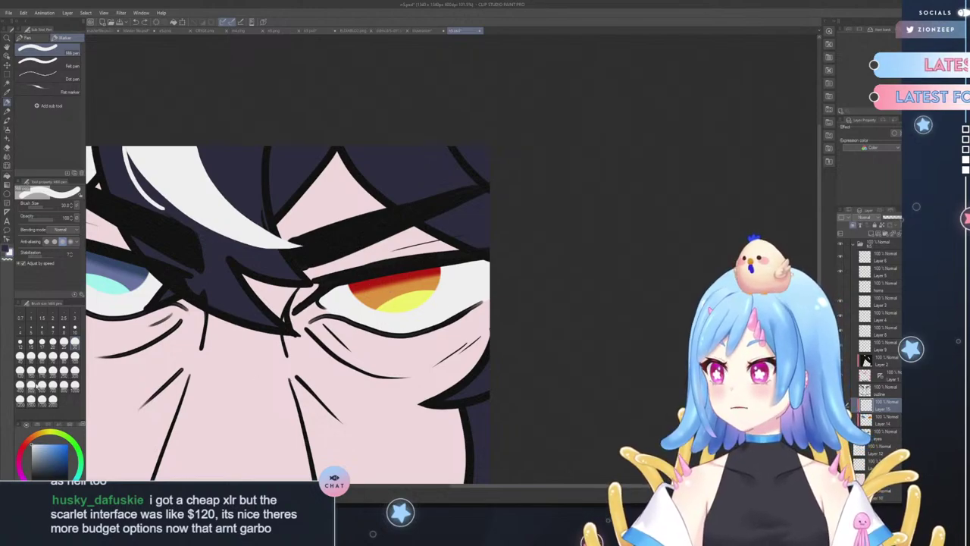
left_click(74, 331)
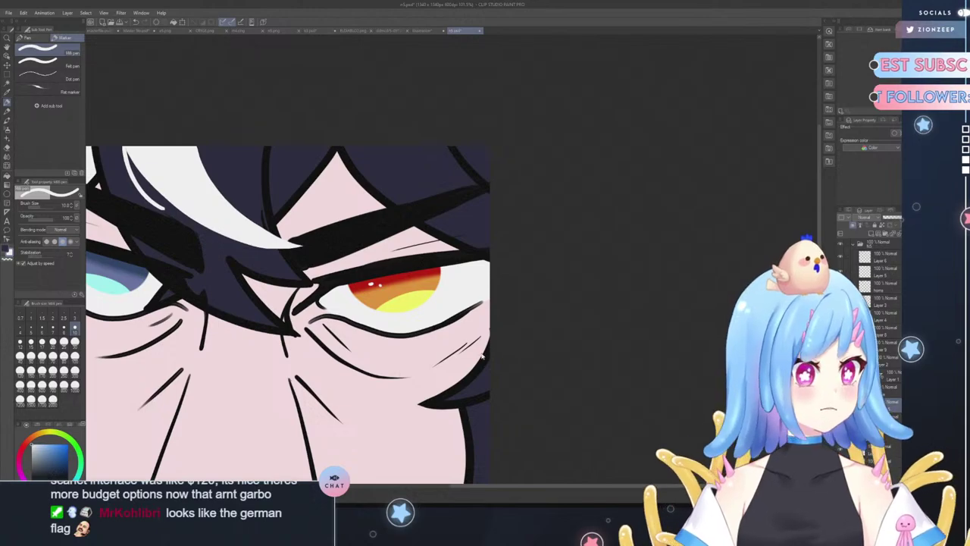
- Examine both colored irises together and the whole face from a distance
left_click_drag(488, 487, 448, 491)
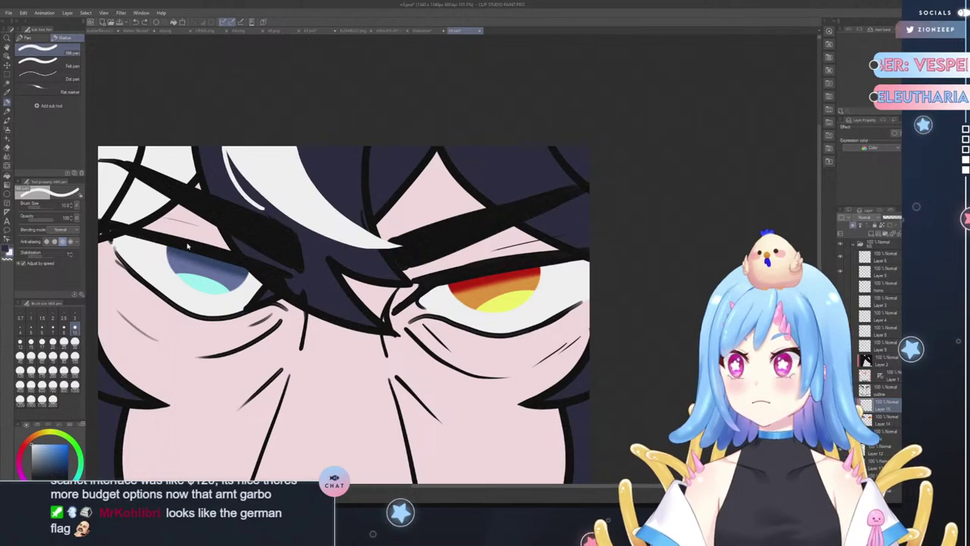
left_click(7, 37)
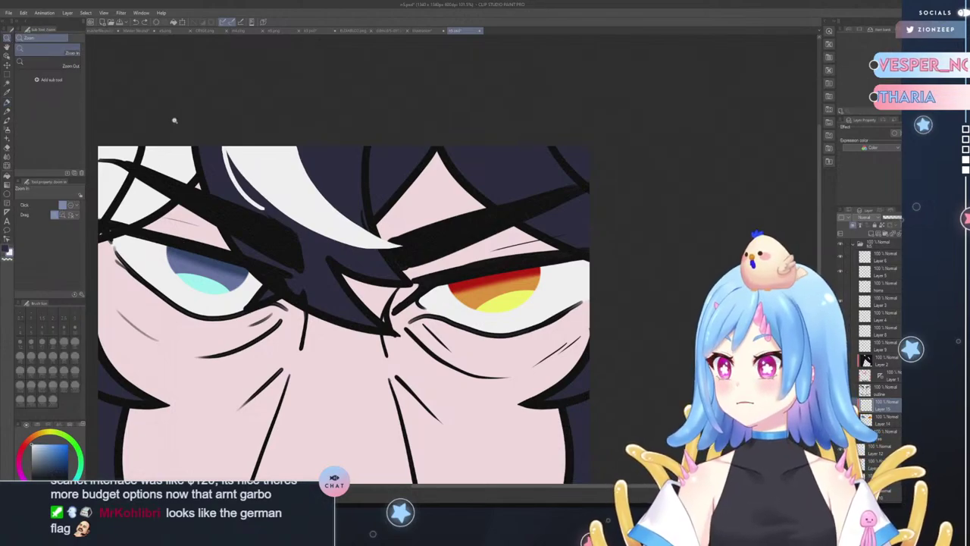
left_click_drag(176, 145, 147, 149)
left_click_drag(188, 218, 215, 260)
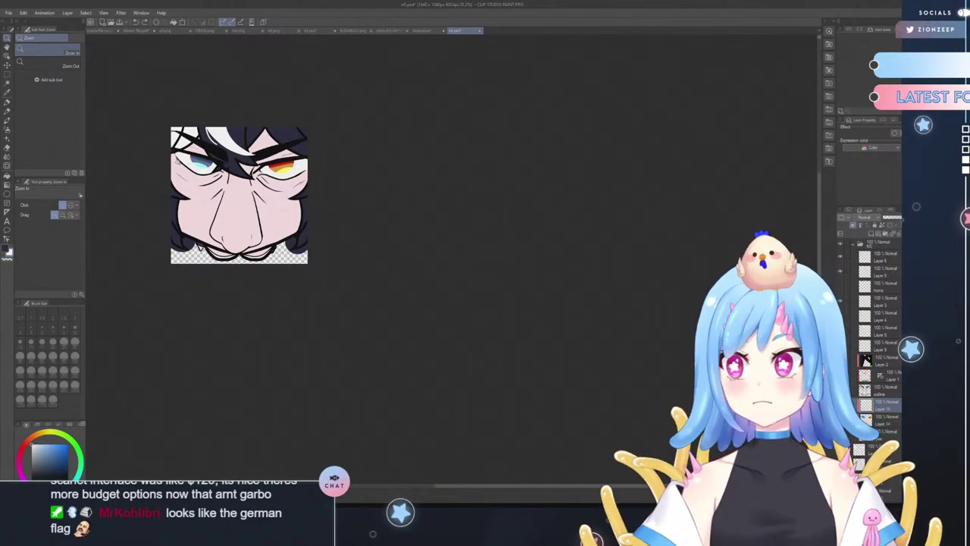
- Sample the eyeshadow purple from the open reference image and return to the face illustration
left_click(173, 157)
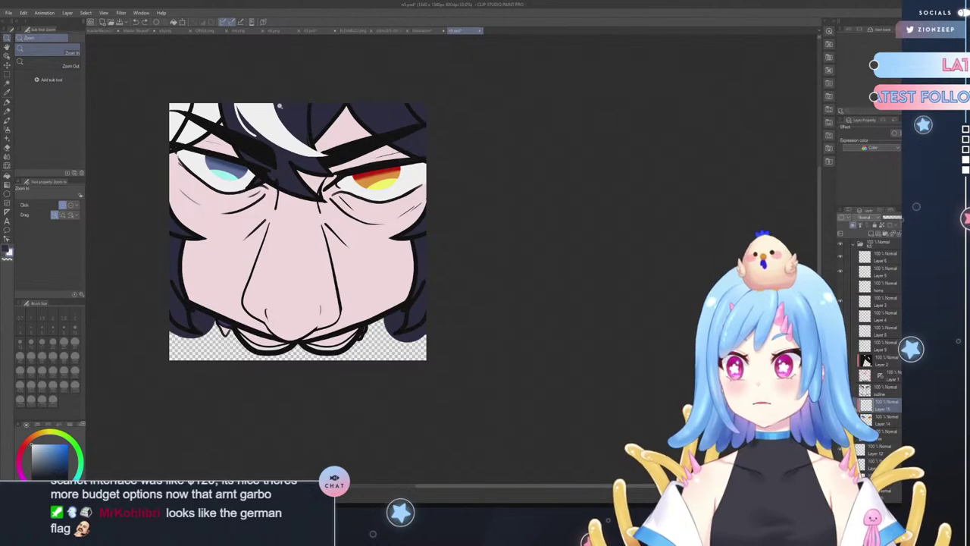
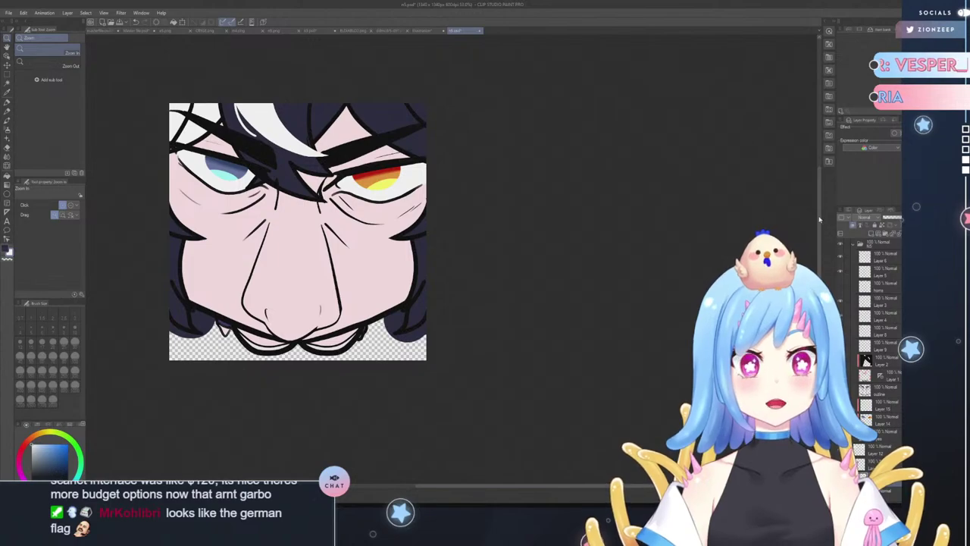
key("ctrl+Tab")
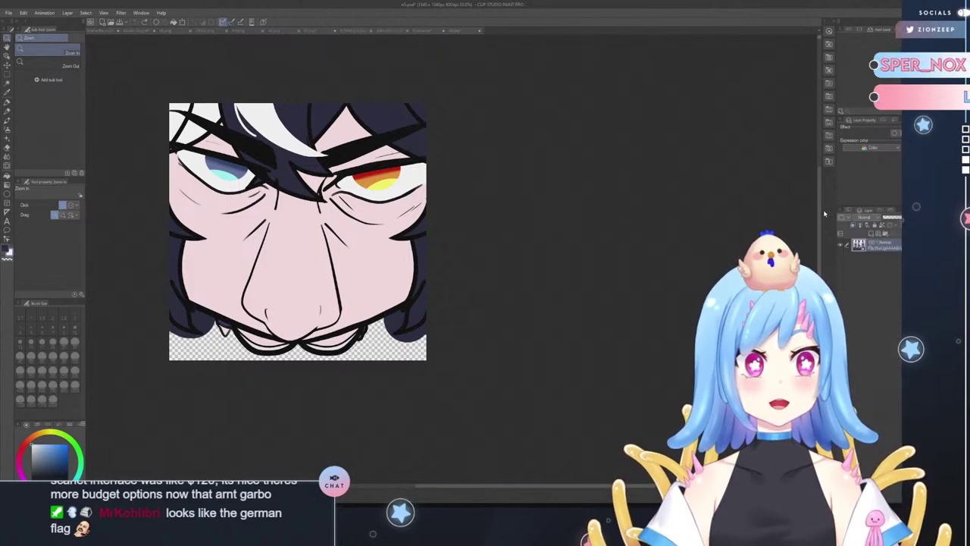
left_click(754, 160)
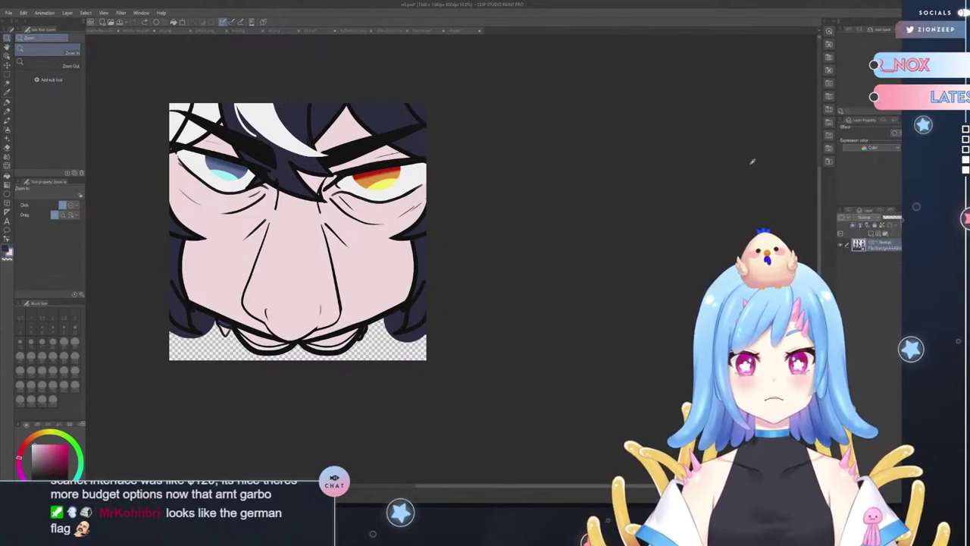
left_click(756, 176)
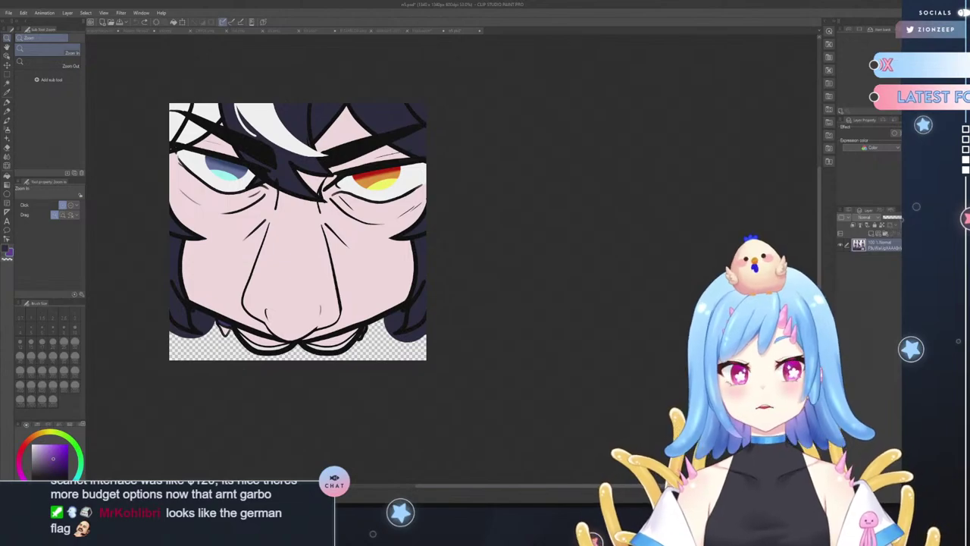
key("ctrl+z")
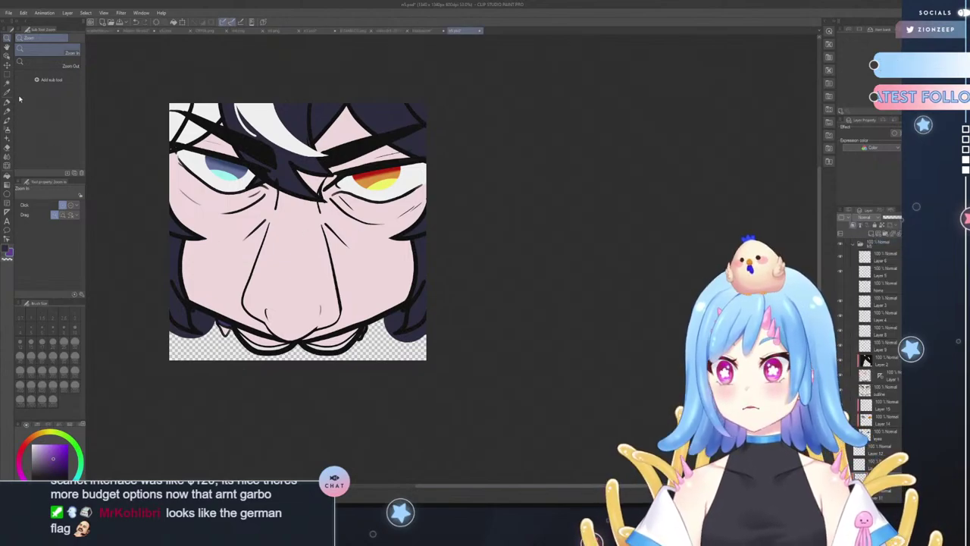
- Paint purple eyeshadow on the upper eyelid of the left-hand eye with the Milli pen at size 100
left_click(7, 103)
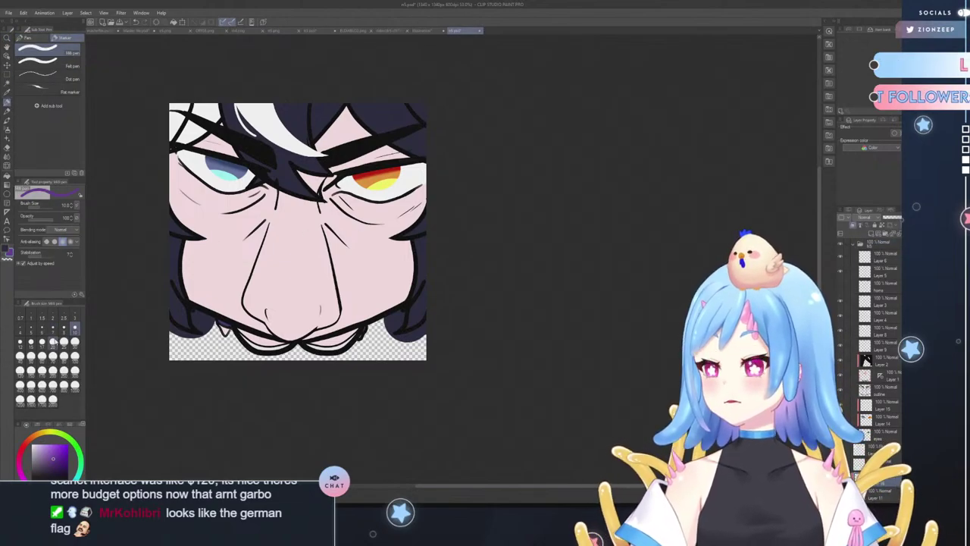
left_click(74, 358)
left_click_drag(184, 141, 231, 154)
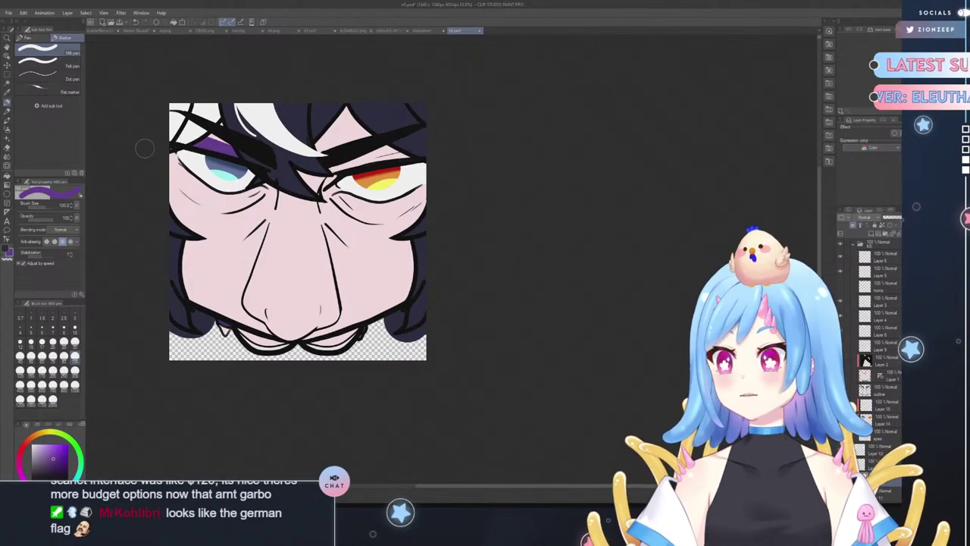
- Add purple along the outer lower edge of the left-hand eye with the Milli pen at sizes 10 and 30
left_click(74, 345)
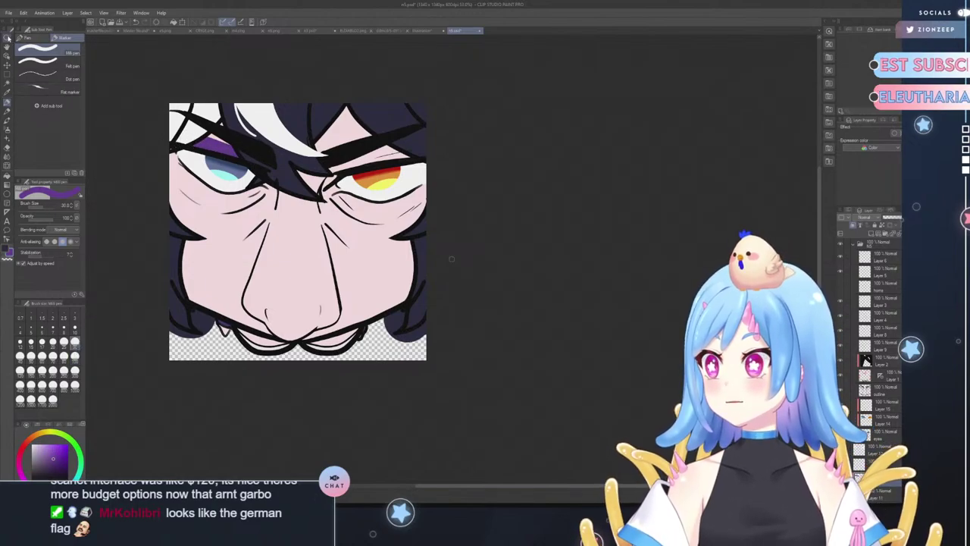
left_click(8, 38)
left_click_drag(178, 141, 175, 119)
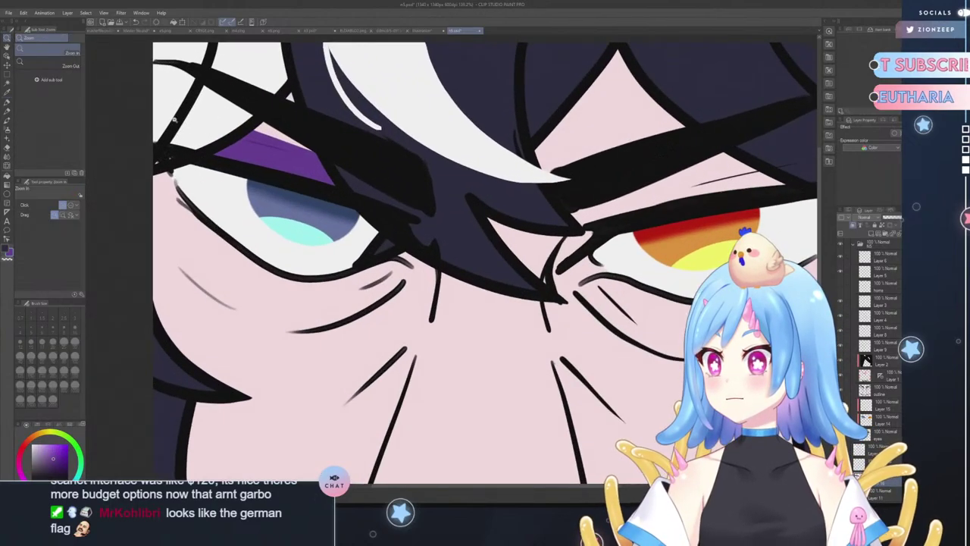
left_click(6, 110)
left_click(74, 328)
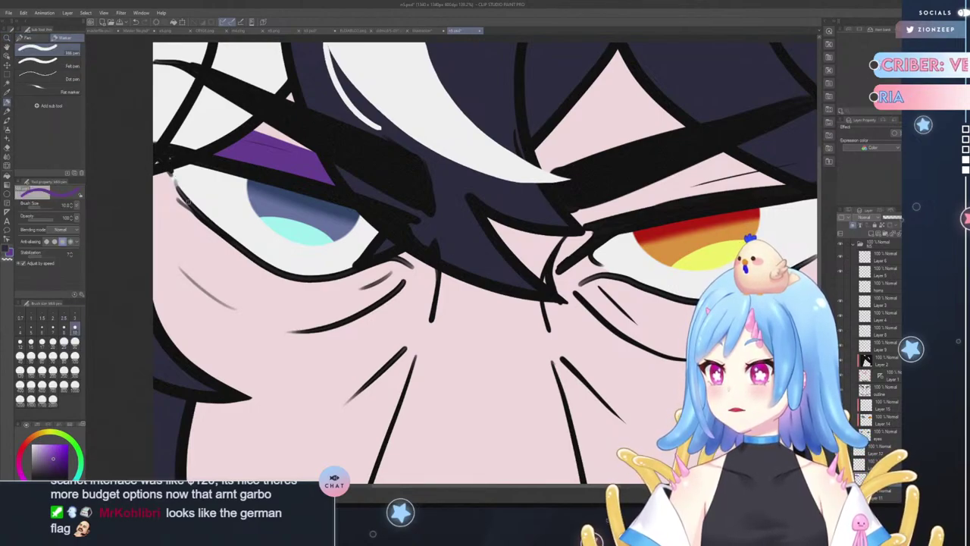
left_click_drag(155, 173, 200, 221)
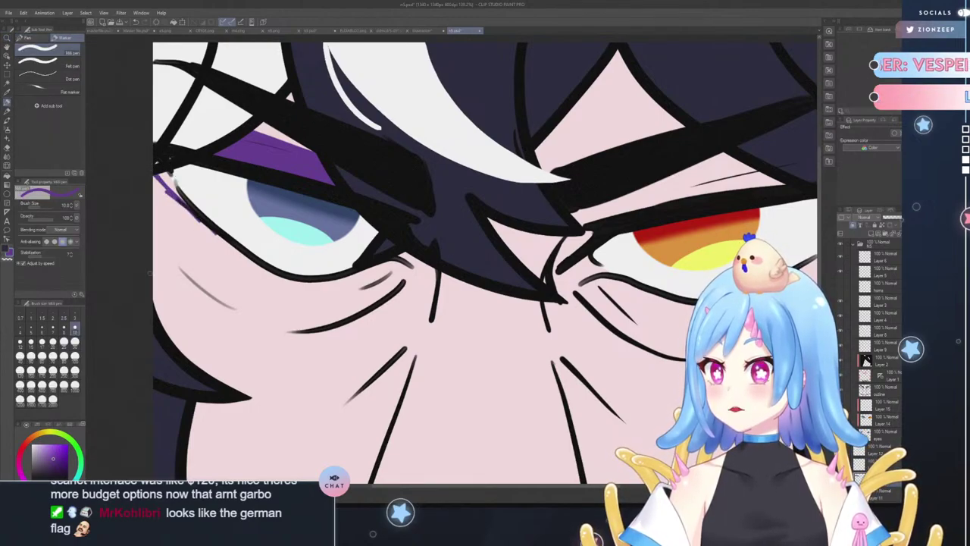
left_click(75, 344)
left_click_drag(160, 164, 240, 251)
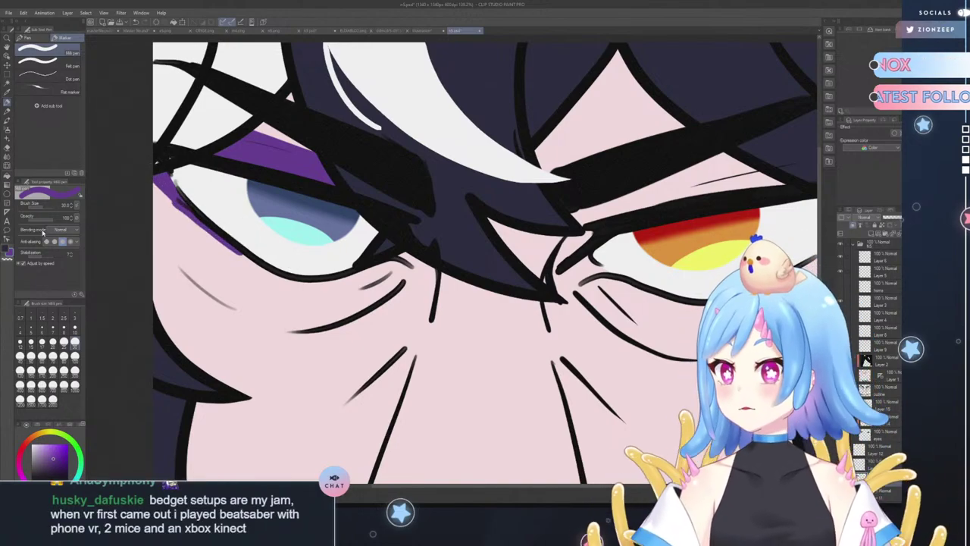
- Trim the left-hand eye's purple with the Hard eraser, using size 10 below the eye and size 30 along the eyeshadow's upper edge
left_click(7, 148)
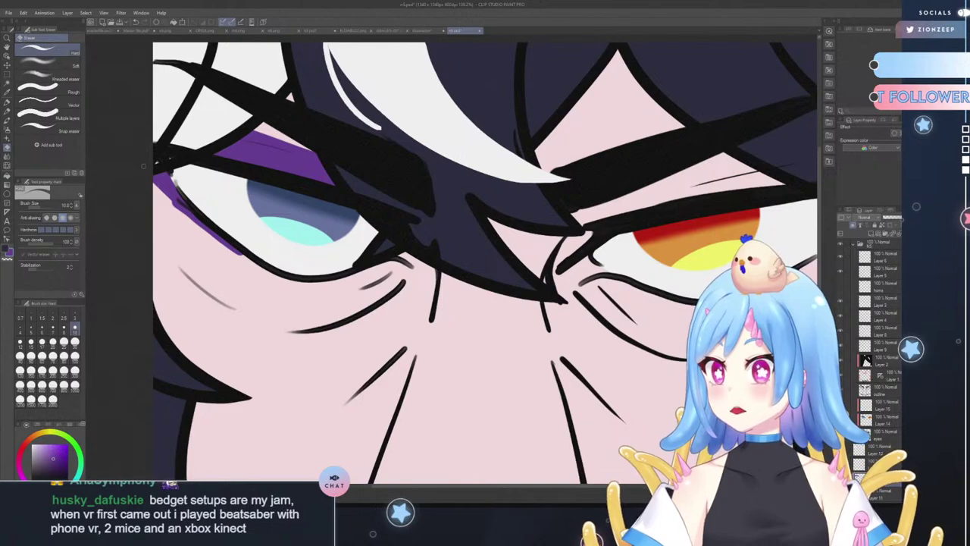
left_click_drag(155, 180, 240, 253)
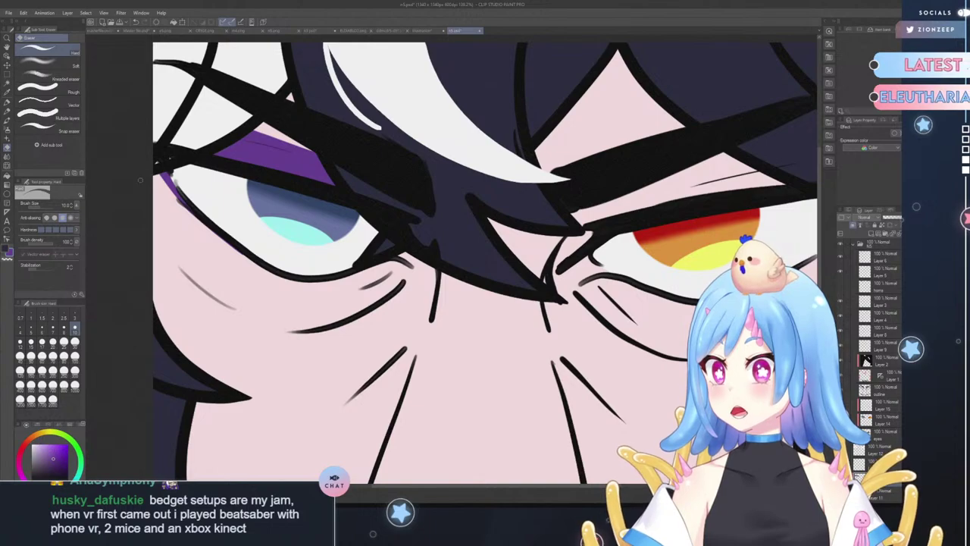
left_click(74, 341)
left_click_drag(250, 133, 340, 161)
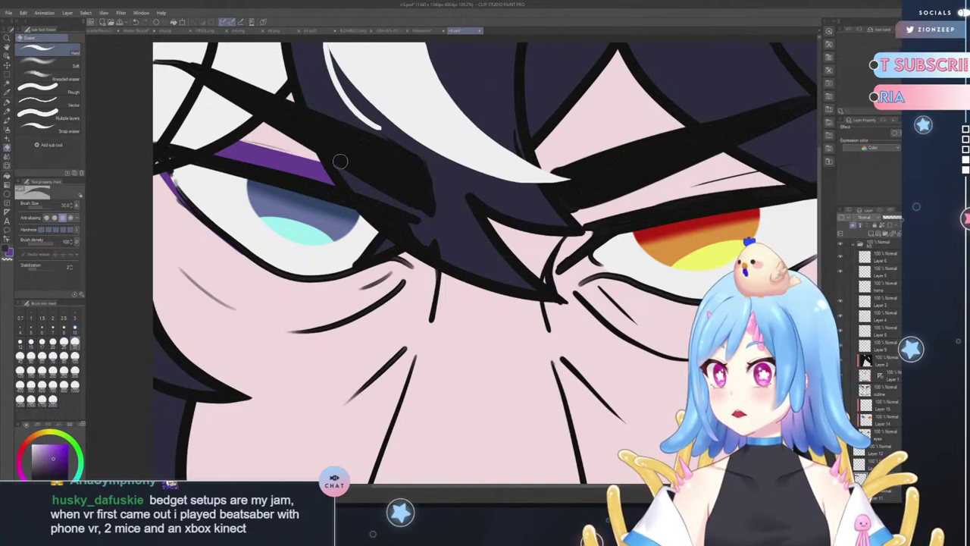
left_click_drag(244, 129, 325, 146)
left_click_drag(216, 121, 361, 162)
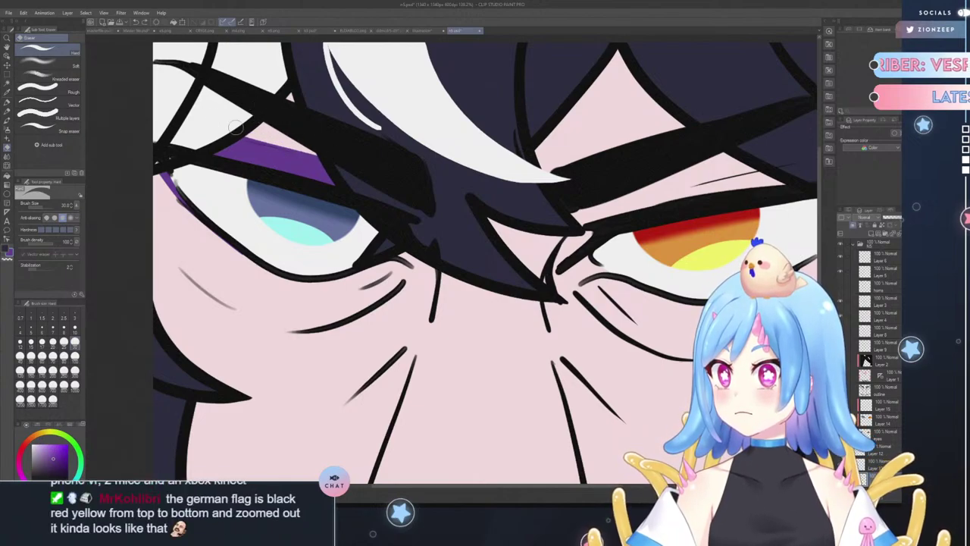
left_click_drag(208, 119, 336, 156)
left_click_drag(248, 136, 368, 168)
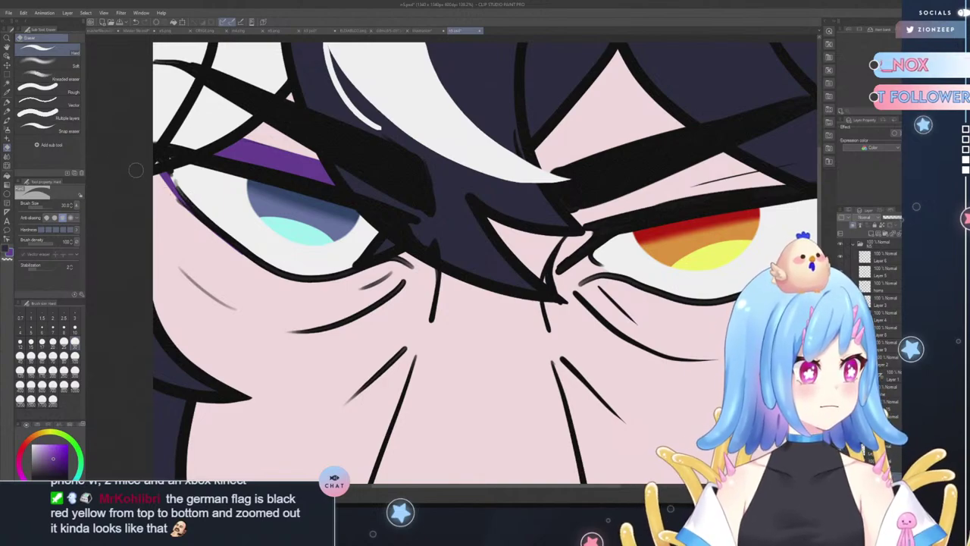
- Try purple strokes along the upper eyelid of the right-hand eye with the size 30 Milli pen
left_click(6, 37)
left_click_drag(251, 99, 160, 101)
scroll(373, 136, "up", 10)
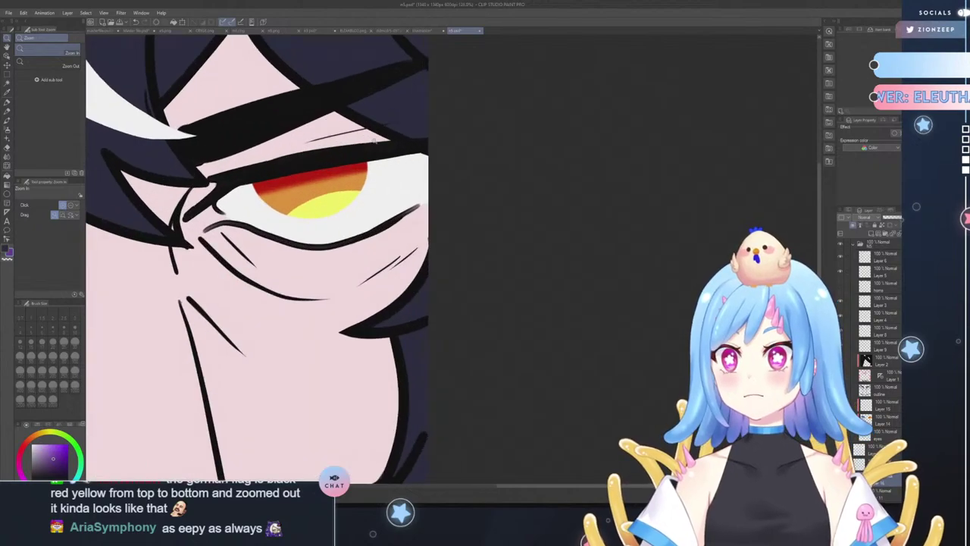
scroll(205, 174, "down", 2)
scroll(207, 173, "up", 1)
key("p")
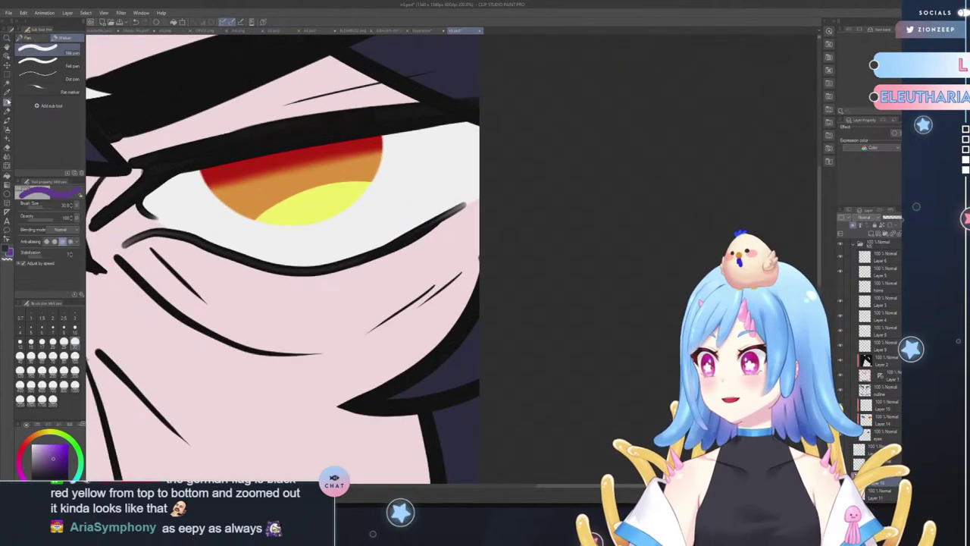
left_click_drag(133, 158, 418, 93)
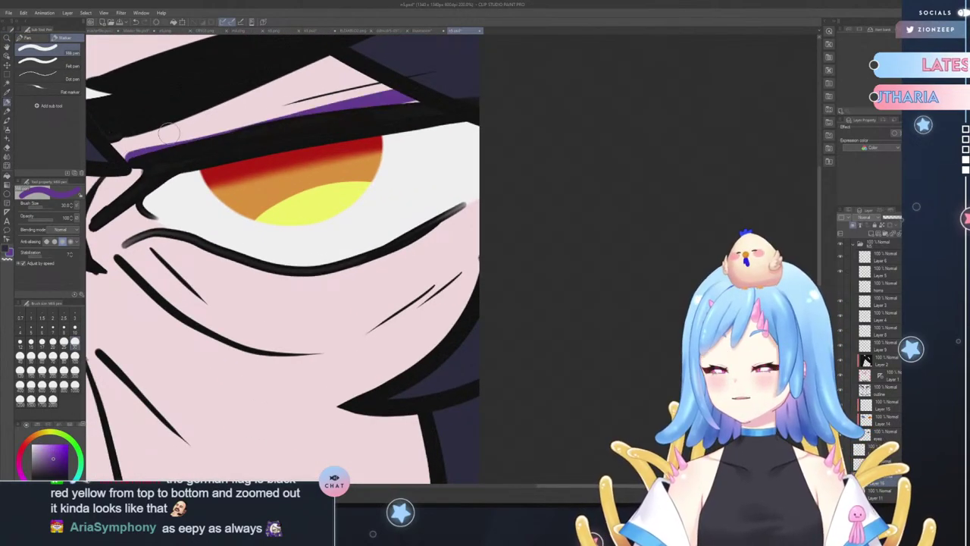
key("ctrl+z")
key("ctrl+y")
key("ctrl+z")
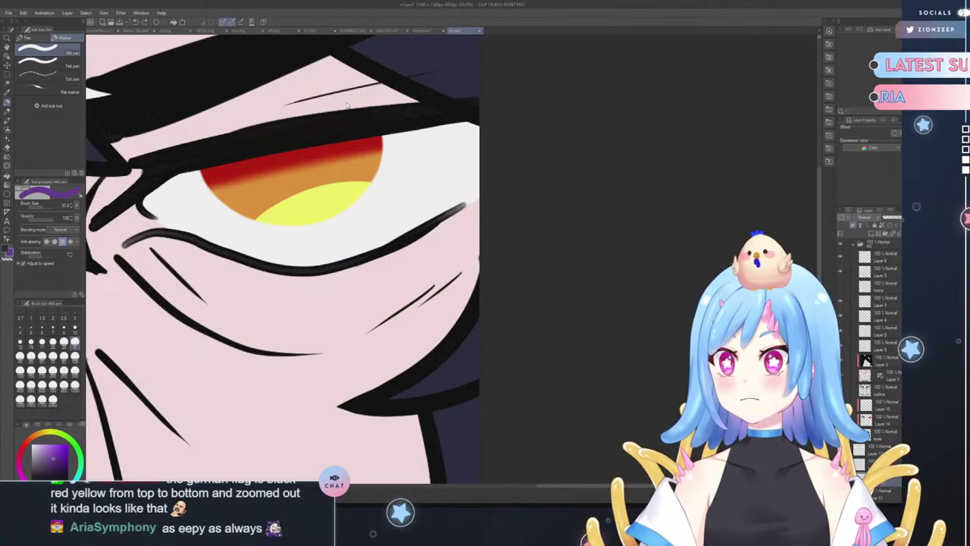
mouse_move(402, 87)
left_mouse_down()
mouse_move(112, 156)
mouse_move(402, 89)
left_mouse_up()
key("ctrl+z")
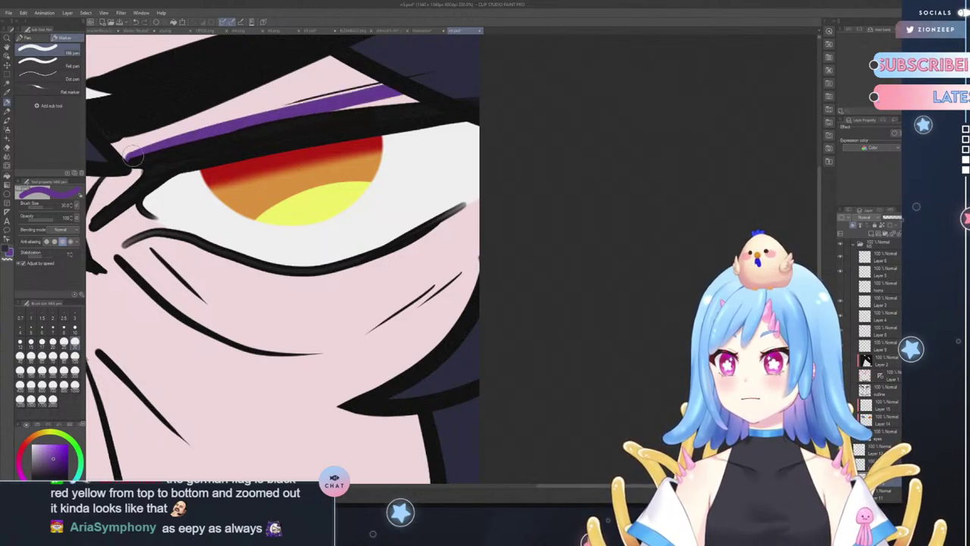
- Paint purple eyeshadow over the right-hand eye's upper eyelid and below its outer corner with the size 30 Milli pen
left_click_drag(129, 158, 375, 82)
left_click_drag(301, 121, 409, 102)
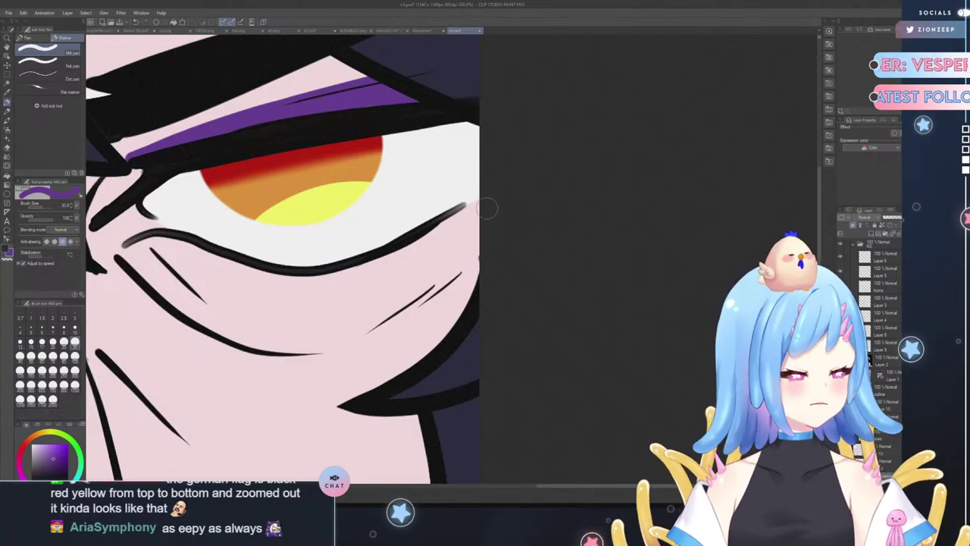
mouse_move(498, 188)
left_mouse_down()
mouse_move(413, 240)
mouse_move(402, 258)
mouse_move(566, 181)
left_mouse_up()
- Trim the edges of the right-hand eye's purple eyeshadow into tapered shapes with the size 30 Hard eraser
left_click(6, 147)
left_click_drag(407, 251, 591, 189)
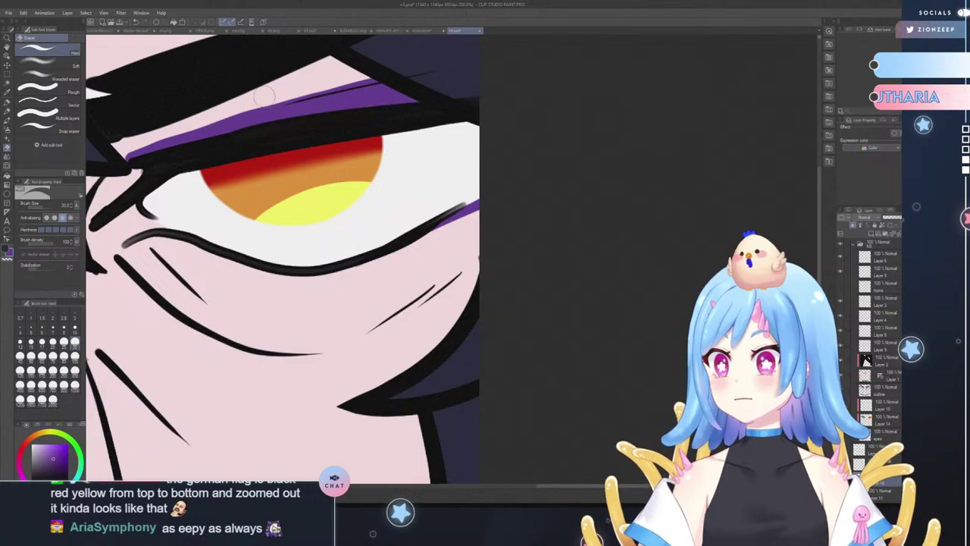
left_click_drag(109, 158, 506, 40)
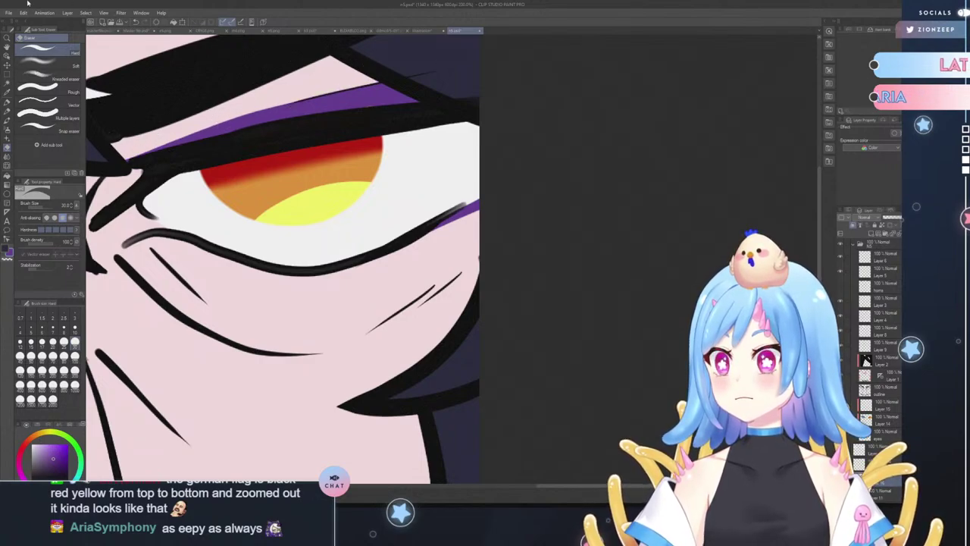
- Examine the eyeshadow on both eyes, viewing the whole face from a distance and the eyes up close
left_click(8, 102)
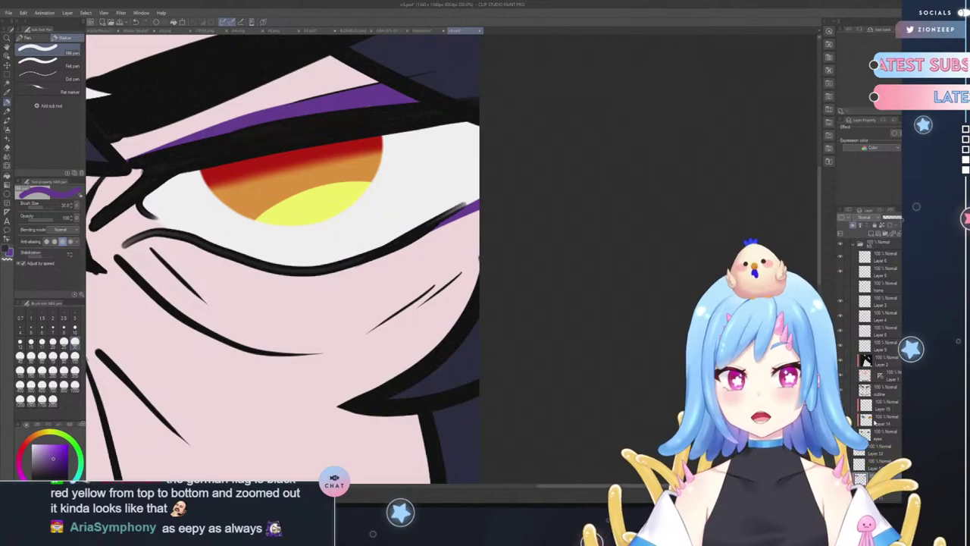
left_click(8, 143)
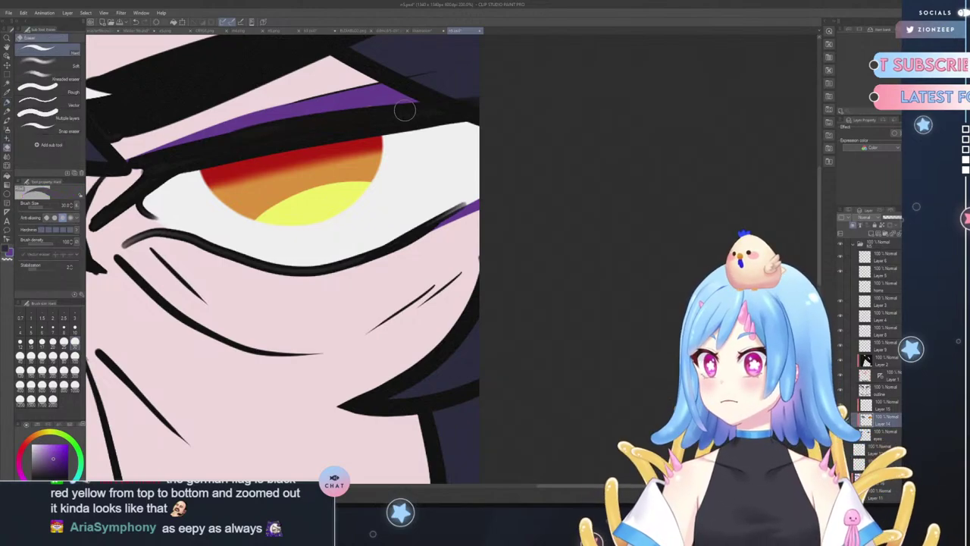
left_click(7, 37)
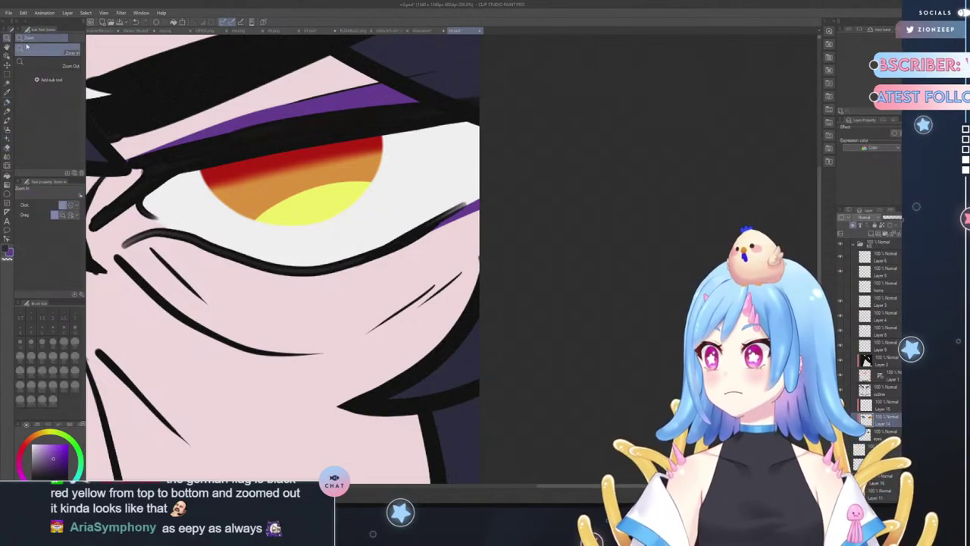
left_click_drag(186, 152, 119, 201)
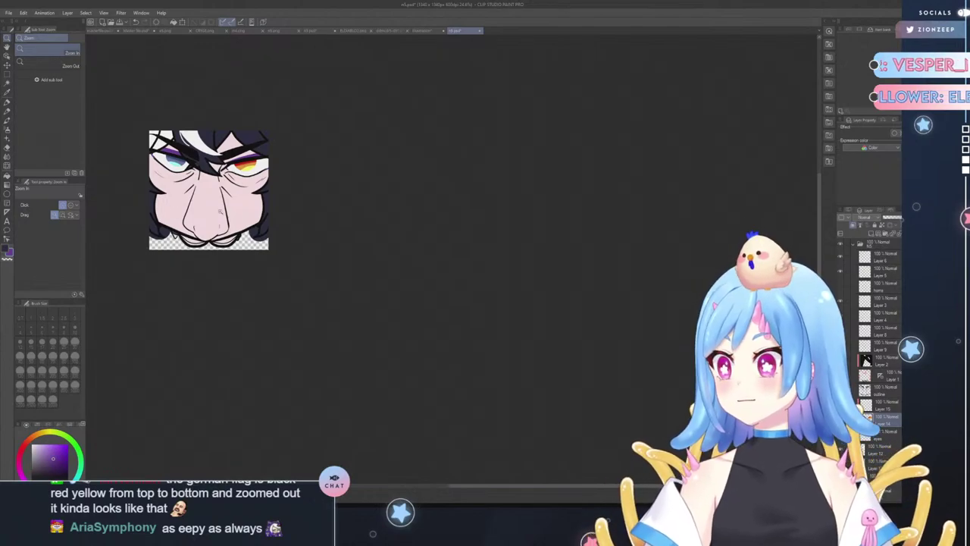
left_click_drag(190, 202, 212, 179)
left_click_drag(188, 107, 207, 93)
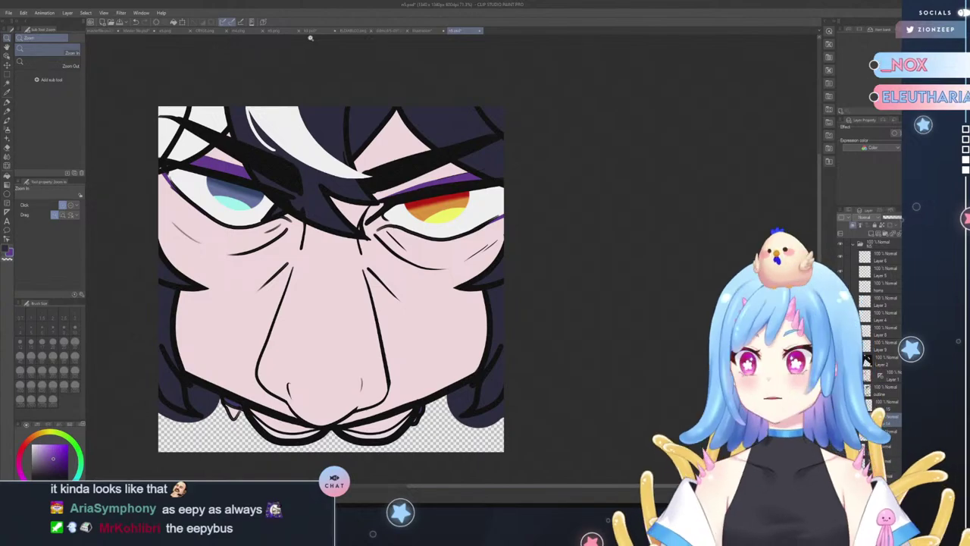
left_click_drag(194, 123, 212, 116)
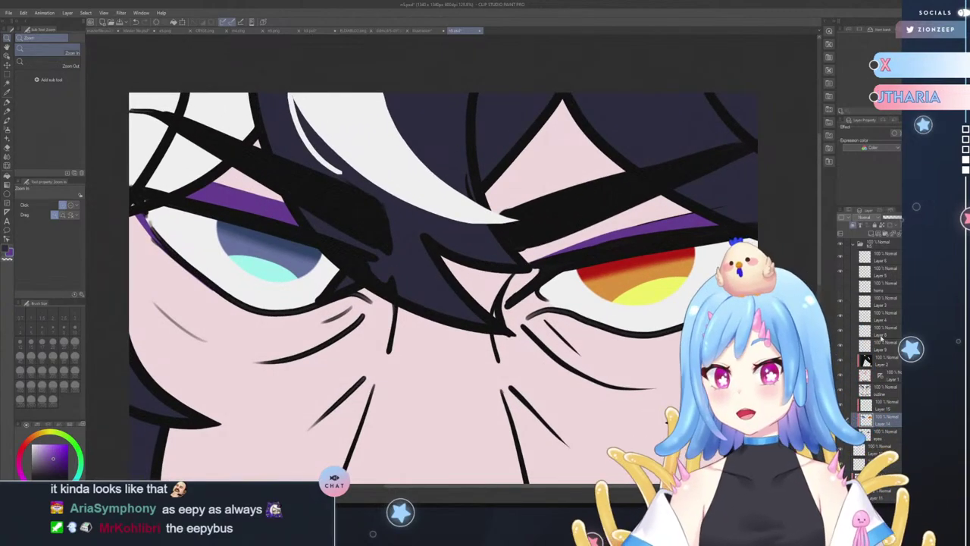
- Toggle the visibility of Layer 15 and Layer 14 to check what each contains
left_click(857, 404)
left_click(842, 406)
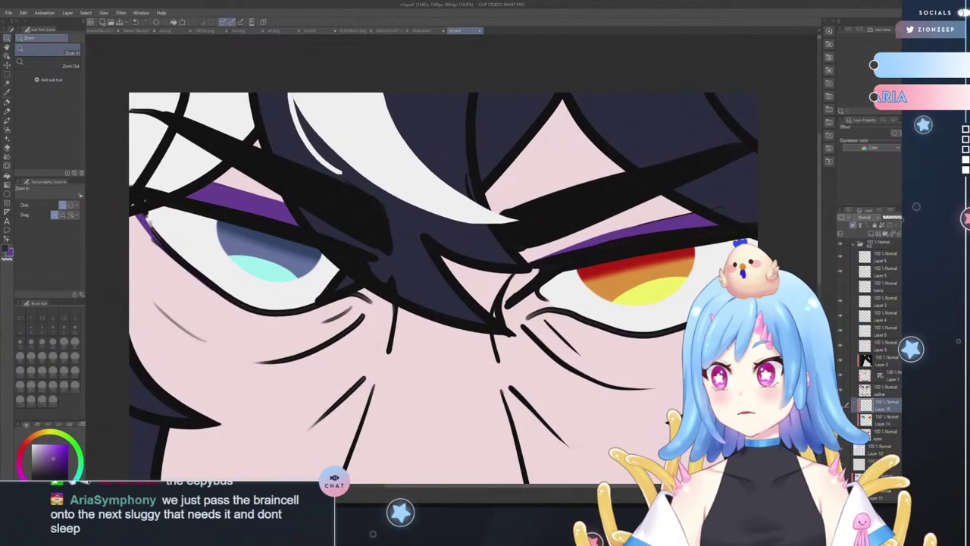
left_click(841, 406)
left_click(841, 406)
left_click(841, 406)
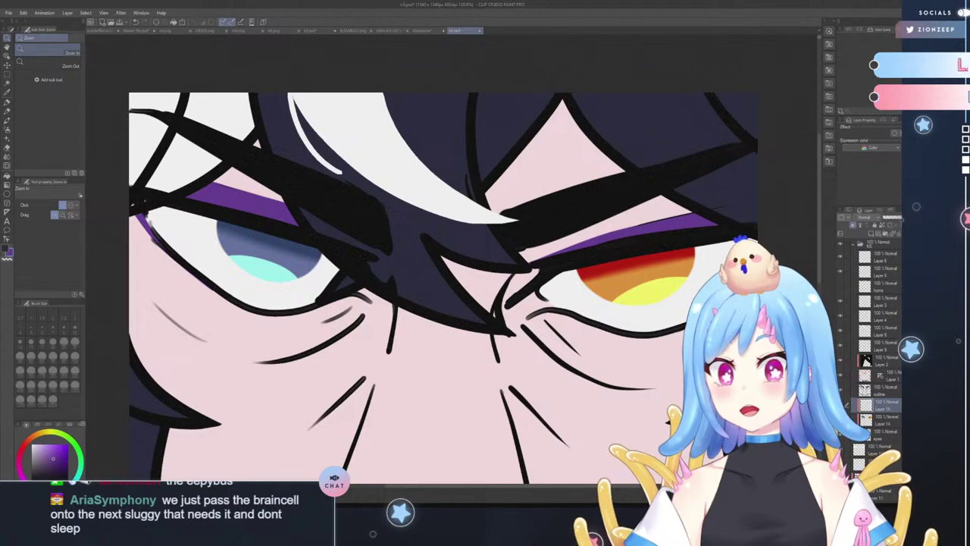
left_click(840, 420)
left_click(840, 420)
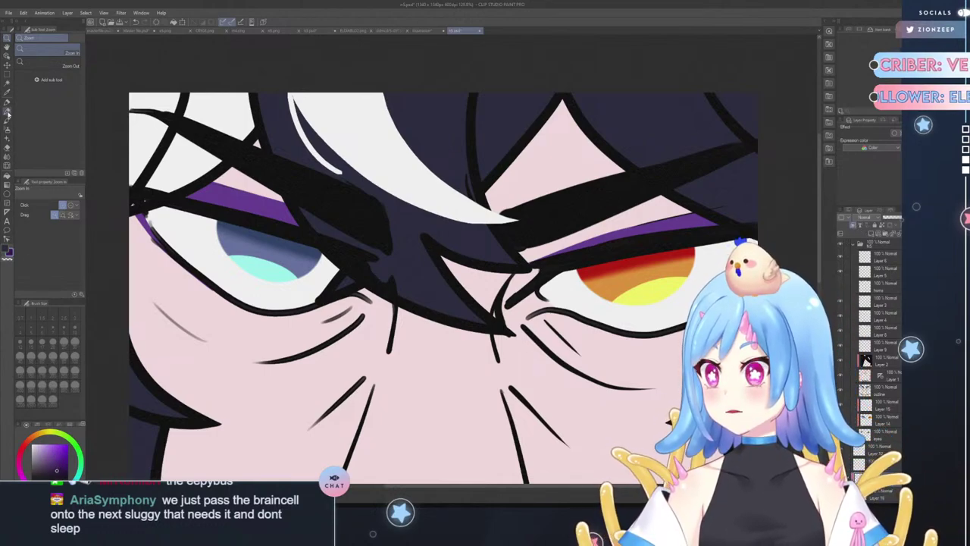
- Shade the outer part of the left-hand eye's eyeshadow in darker purple with the Soft airbrush at size 300
left_click(7, 113)
left_click(8, 131)
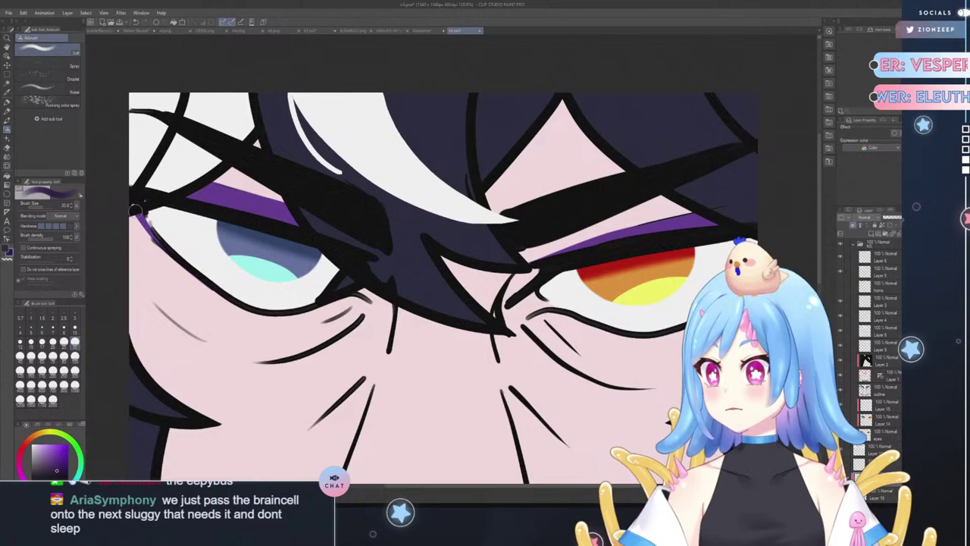
left_click(75, 374)
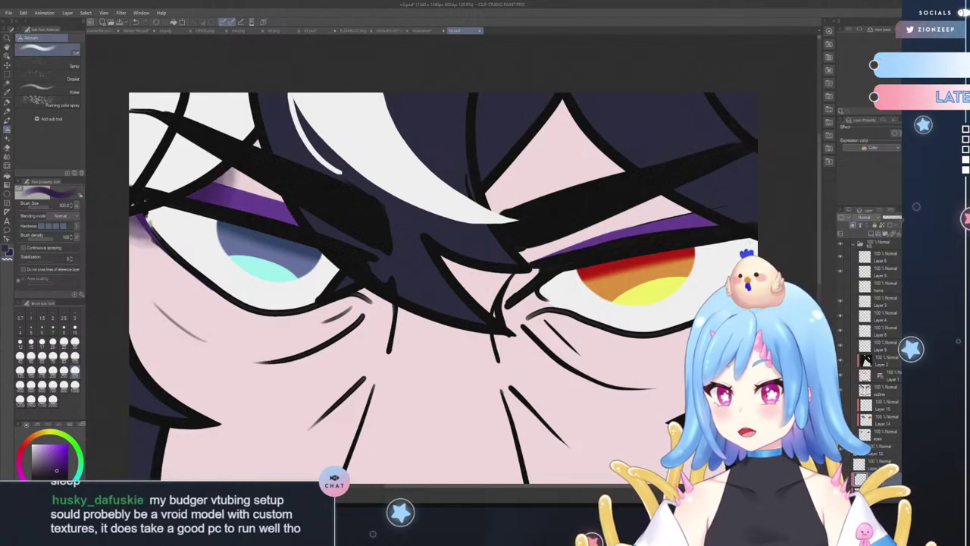
scroll(847, 476, "down", 2)
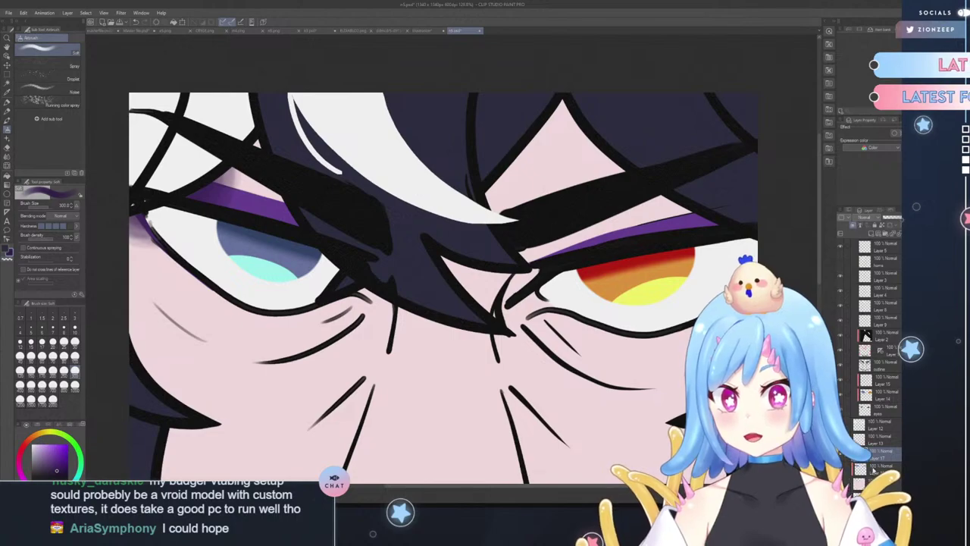
- Erase the purple eyeshadow that spills over the hair around both eyes with the Hard eraser
left_click(855, 226)
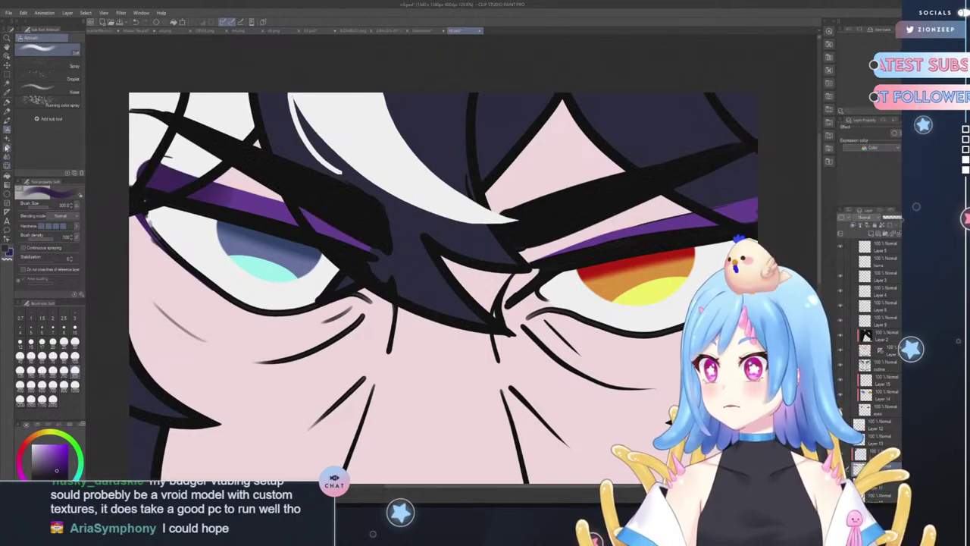
left_click(6, 148)
mouse_move(159, 144)
left_mouse_down()
mouse_move(133, 176)
mouse_move(191, 178)
mouse_move(177, 180)
left_mouse_up()
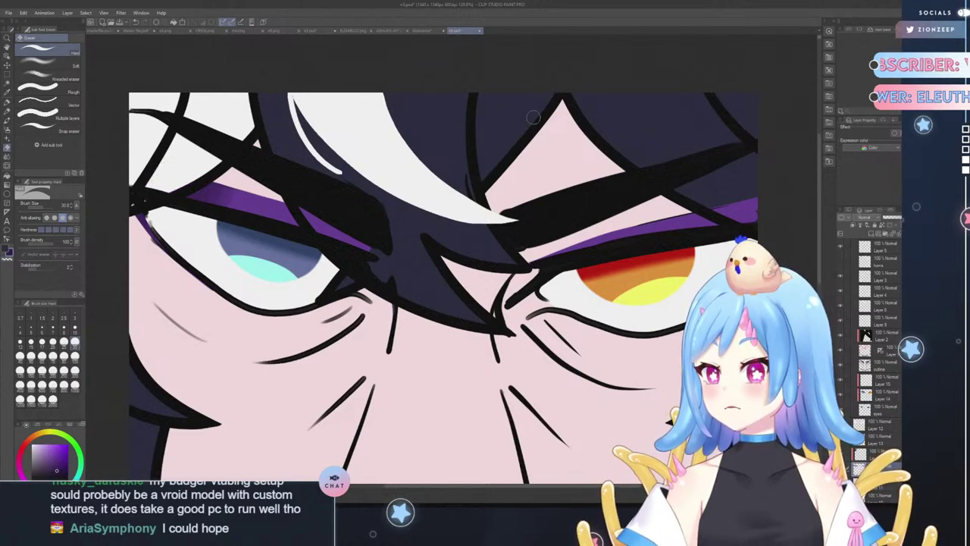
left_click_drag(819, 268, 820, 235)
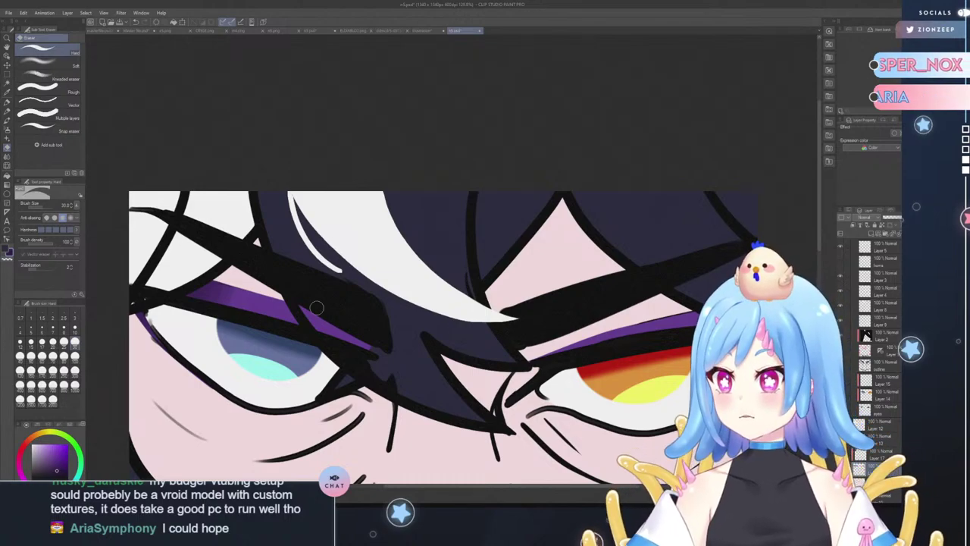
mouse_move(317, 307)
left_mouse_down()
mouse_move(301, 308)
mouse_move(350, 342)
mouse_move(341, 313)
left_mouse_up()
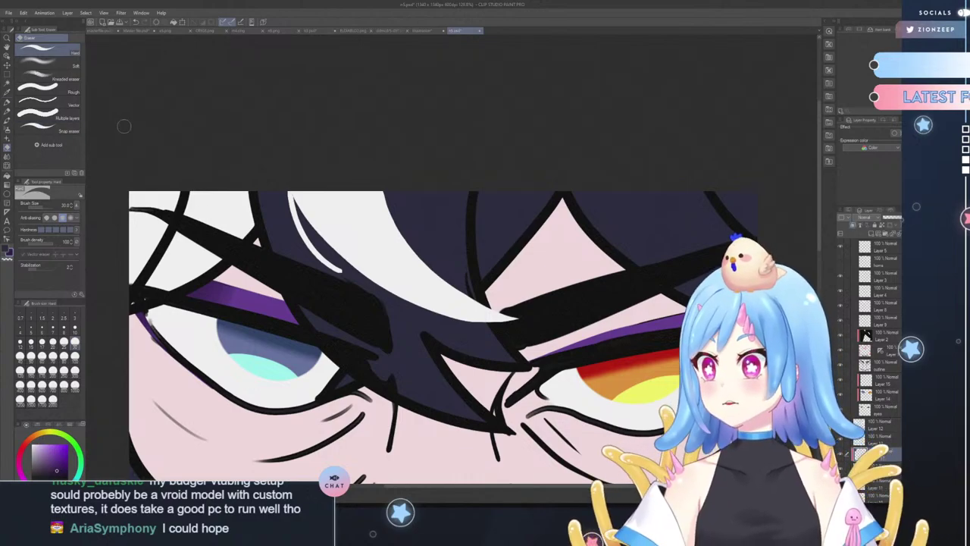
- Even out the left eyelid's shading with the Soft airbrush at size 100, using purple sampled from the eyeshadow
left_click(8, 130)
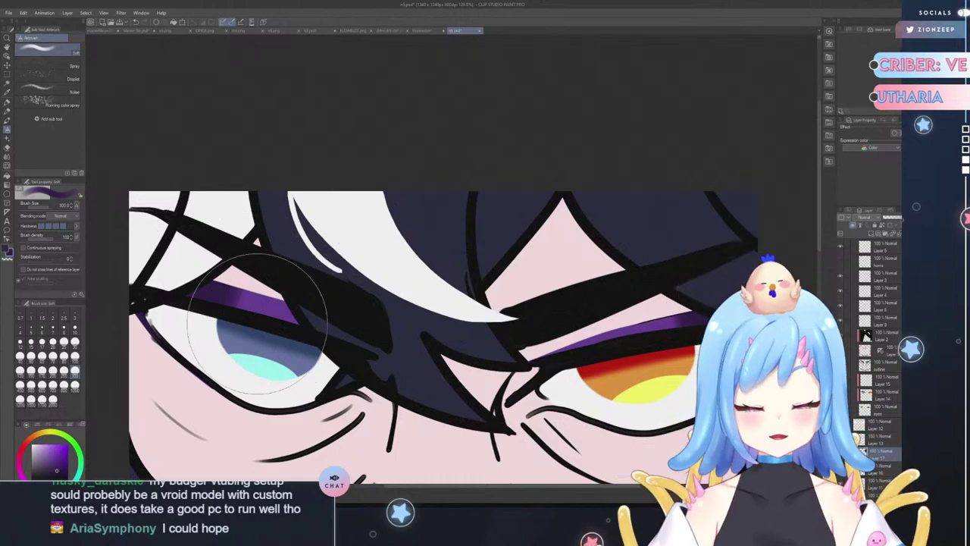
left_click(250, 296, "alt")
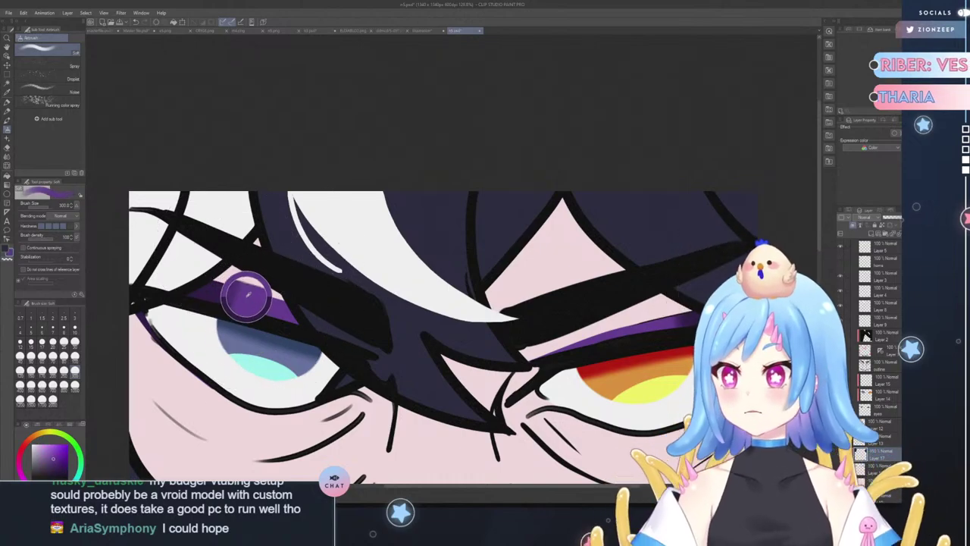
left_click(74, 356)
mouse_move(297, 297)
left_mouse_down()
mouse_move(264, 284)
mouse_move(237, 301)
left_mouse_up()
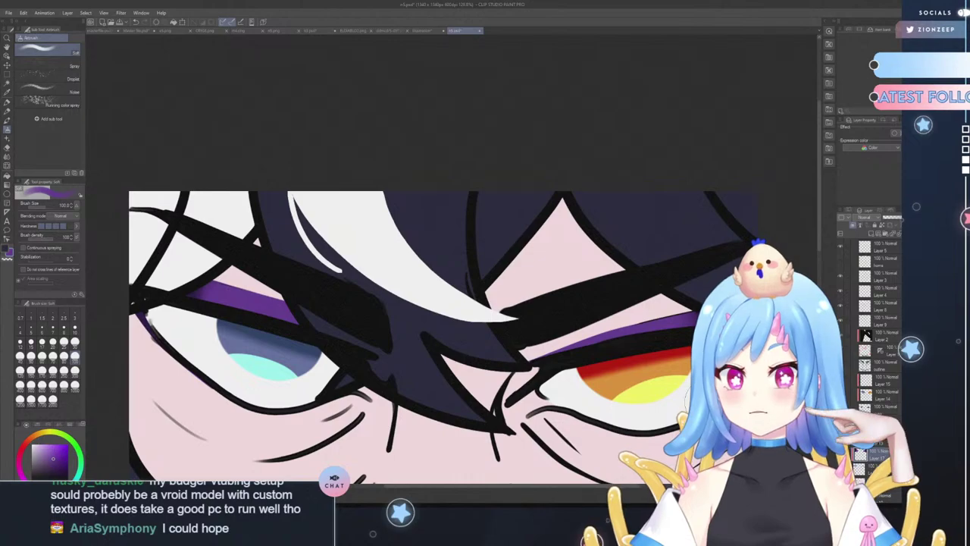
- Try the Droplet, Running color spray and Spray airbrushes on the left eye's purple eyeshadow, undoing the strokes
left_click(67, 77)
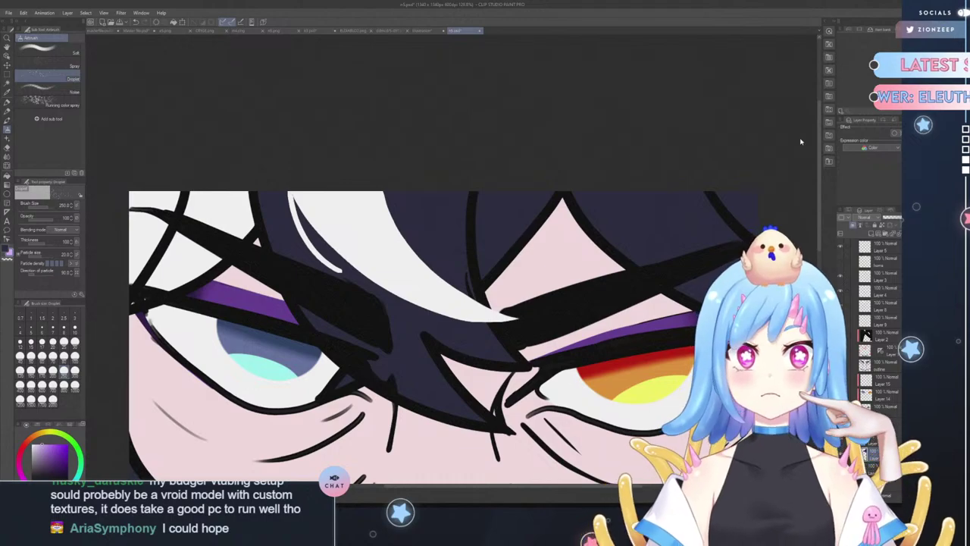
mouse_move(322, 322)
left_mouse_down()
mouse_move(313, 307)
mouse_move(313, 321)
mouse_move(323, 303)
mouse_move(333, 310)
left_mouse_up()
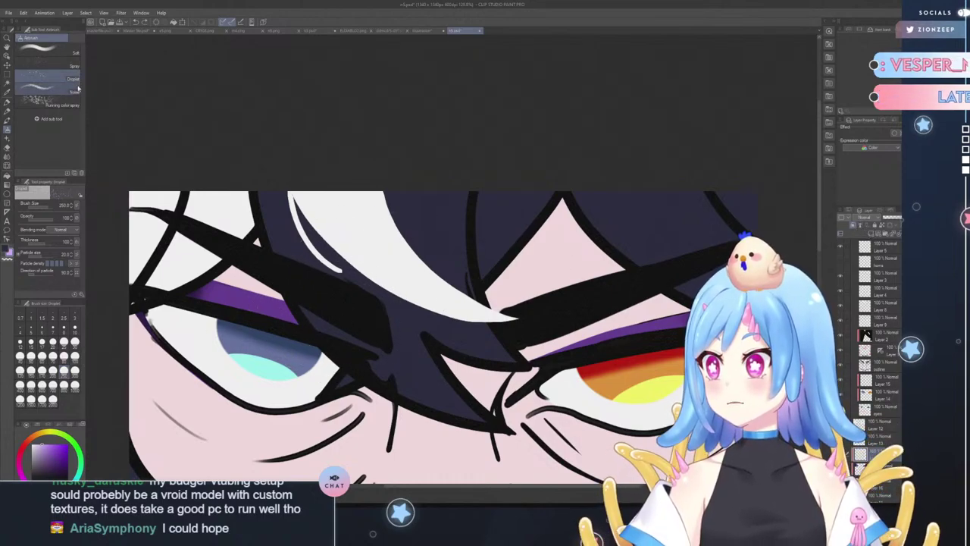
left_click(50, 100)
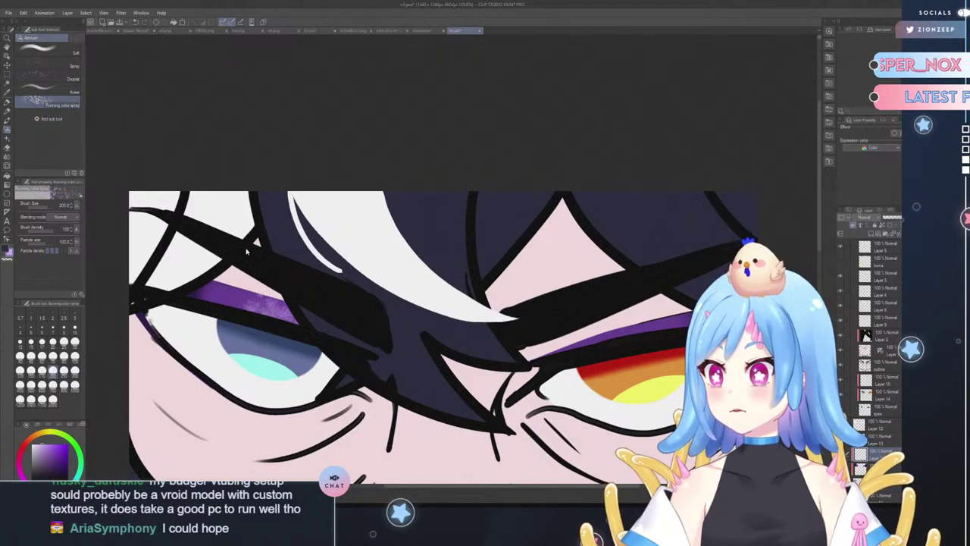
left_click(47, 66)
mouse_move(313, 273)
left_mouse_down()
mouse_move(333, 311)
mouse_move(300, 294)
left_mouse_up()
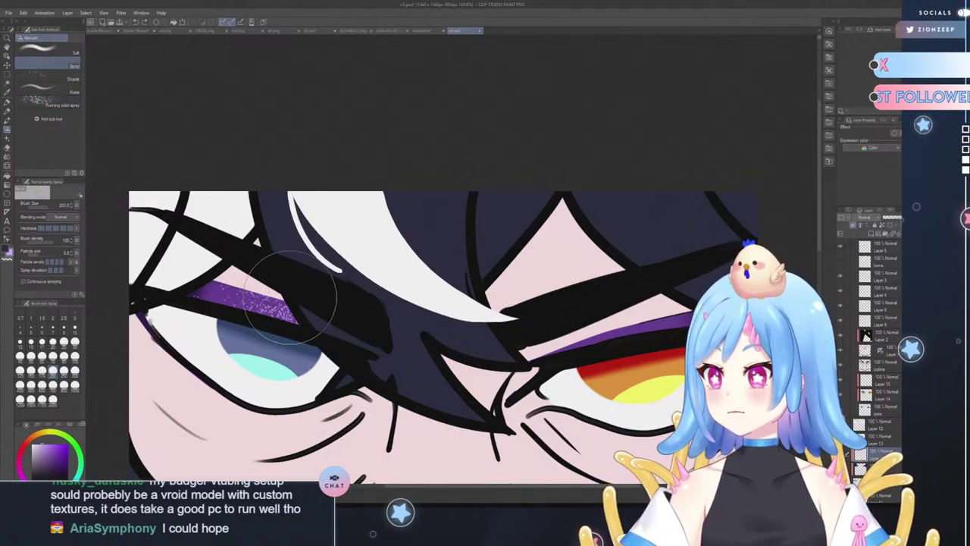
key("ctrl+z")
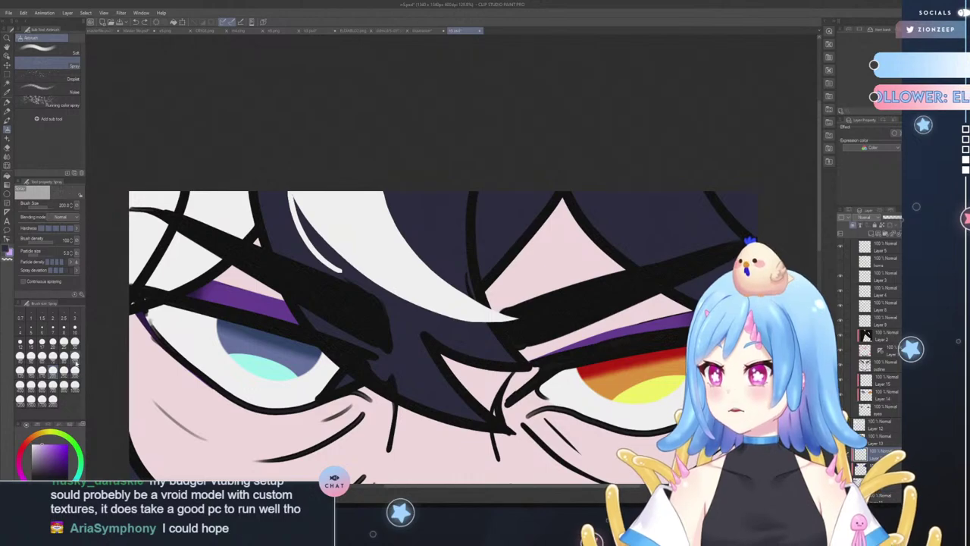
- Spray fine light glitter over the purple eyeshadow of both eyes with the Spray airbrush at size 100
left_click(75, 328)
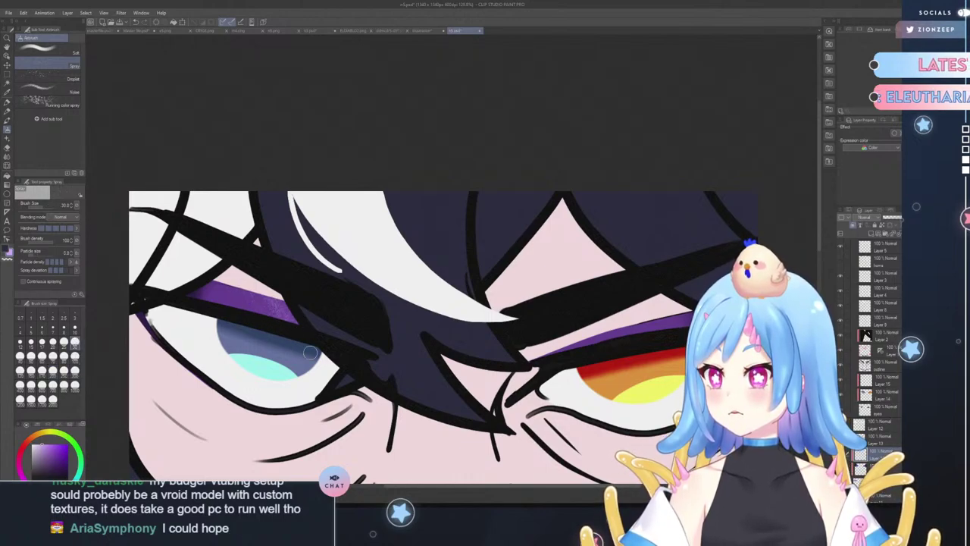
left_click(75, 342)
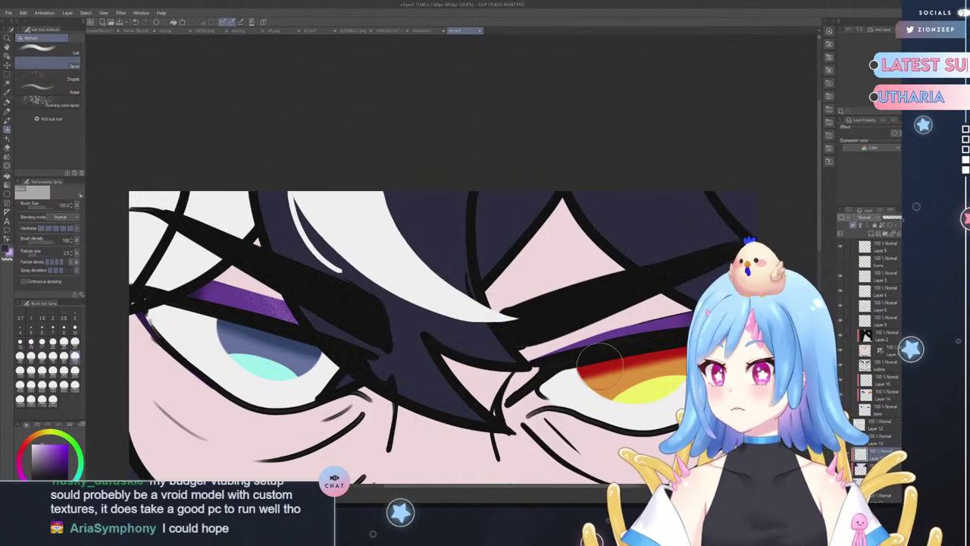
mouse_move(588, 352)
left_mouse_down()
mouse_move(553, 325)
mouse_move(521, 337)
left_mouse_up()
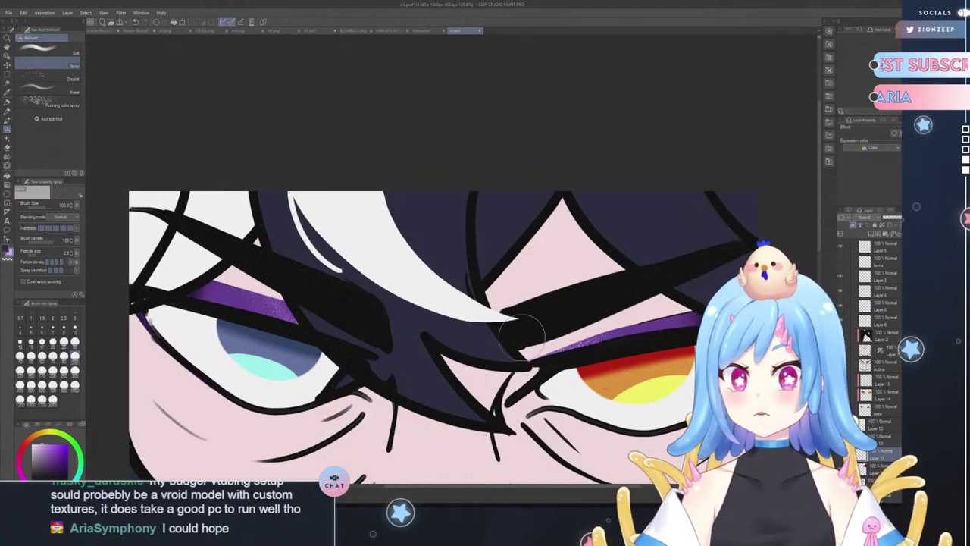
mouse_move(293, 323)
left_mouse_down()
mouse_move(293, 332)
mouse_move(264, 285)
left_mouse_up()
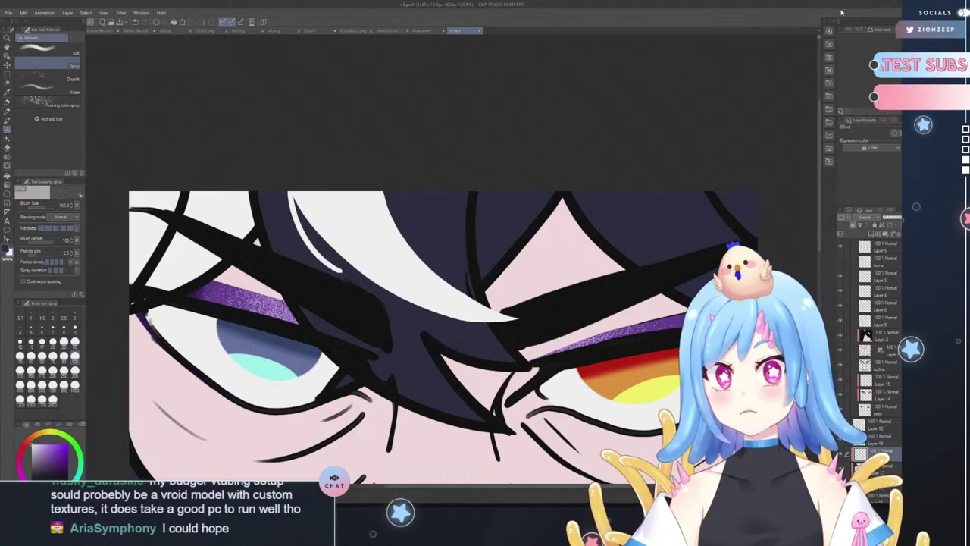
- Lower the opacity of the glitter layer over the eyeshadow
left_click(751, 14)
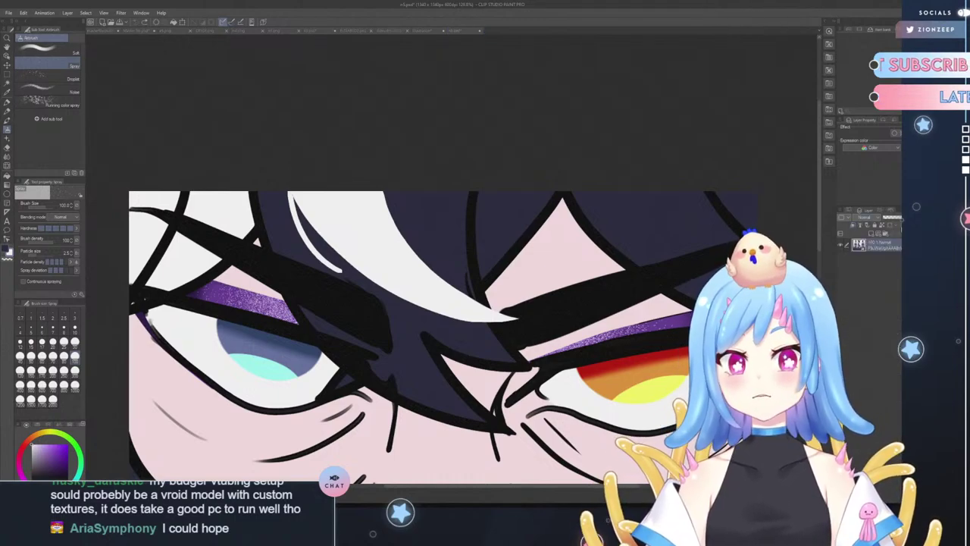
left_click(800, 285)
mouse_move(901, 217)
left_mouse_down()
mouse_move(885, 219)
mouse_move(893, 219)
left_mouse_up()
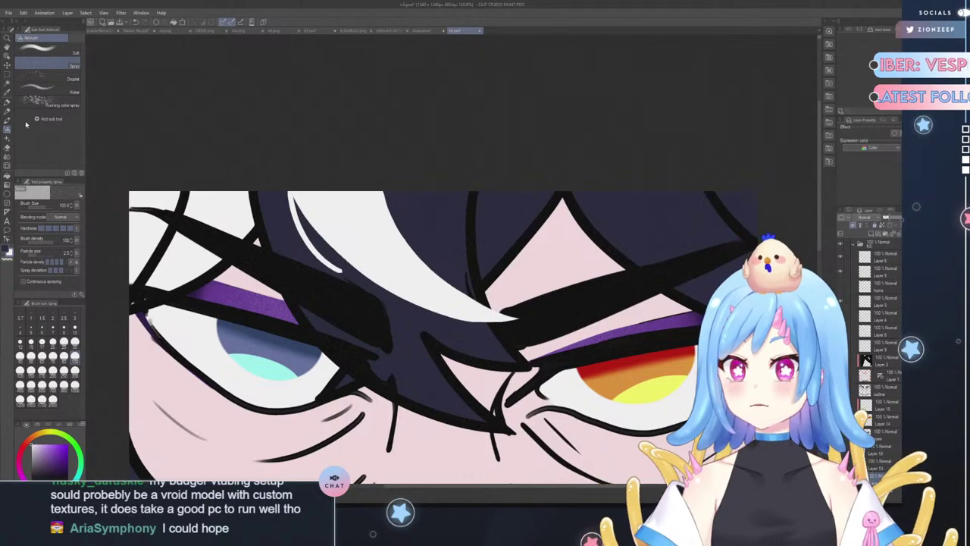
left_click(6, 38)
left_click_drag(260, 182, 231, 172)
left_click(346, 189)
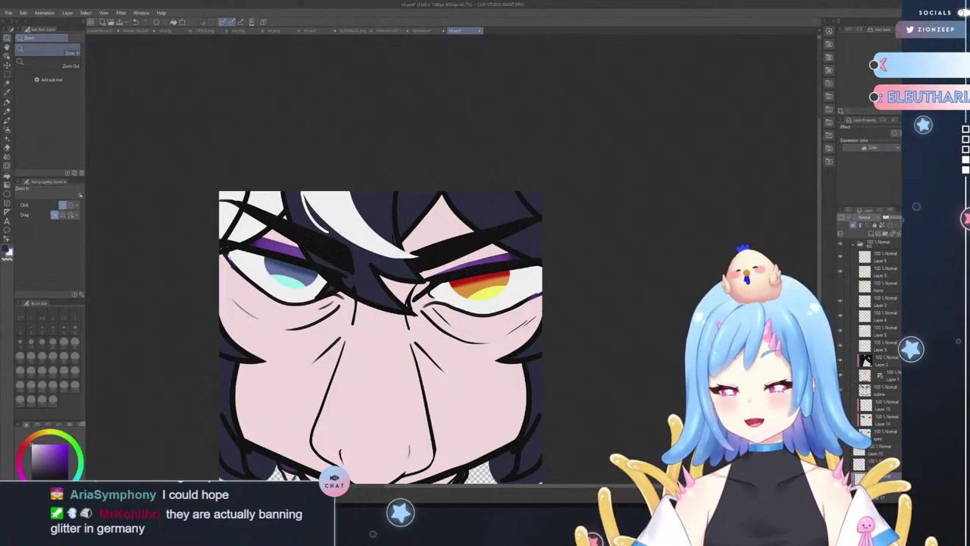
scroll(869, 356, "down", 1)
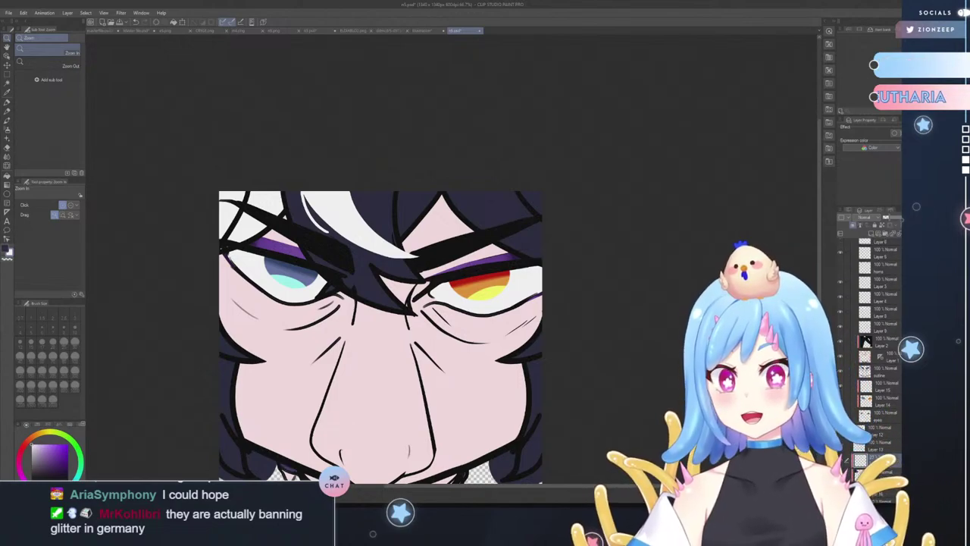
scroll(882, 243, "down", 2)
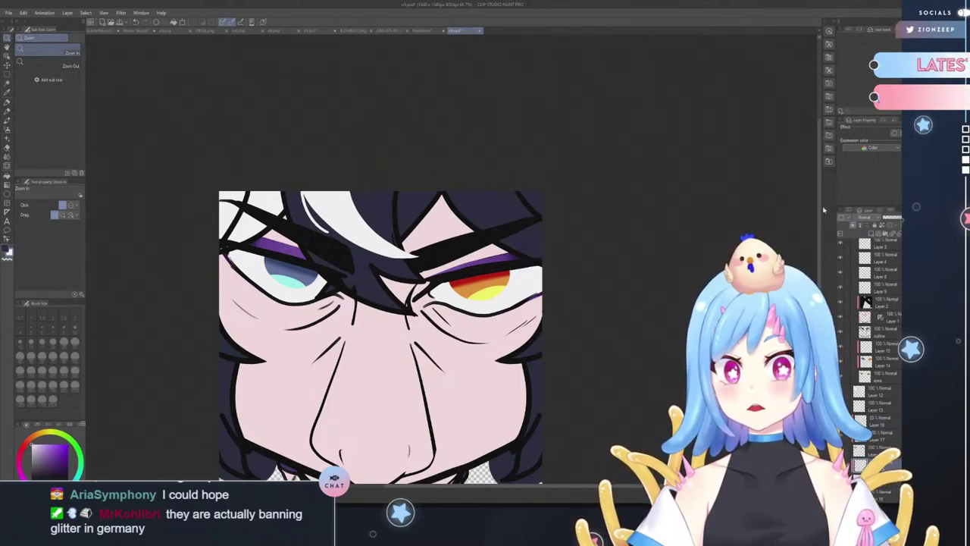
- Sample a colour from the separate reference image with the Eyedropper
left_click(850, 79)
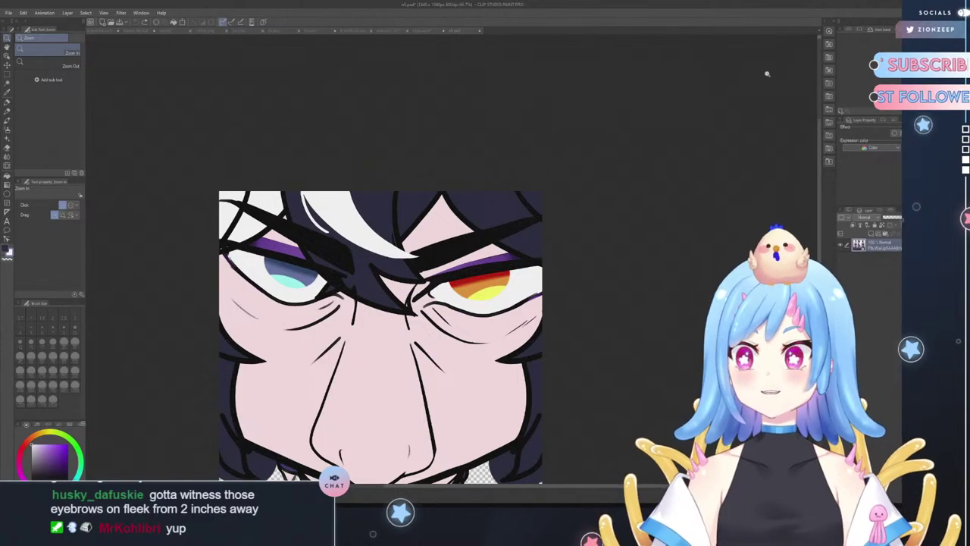
left_click(9, 94)
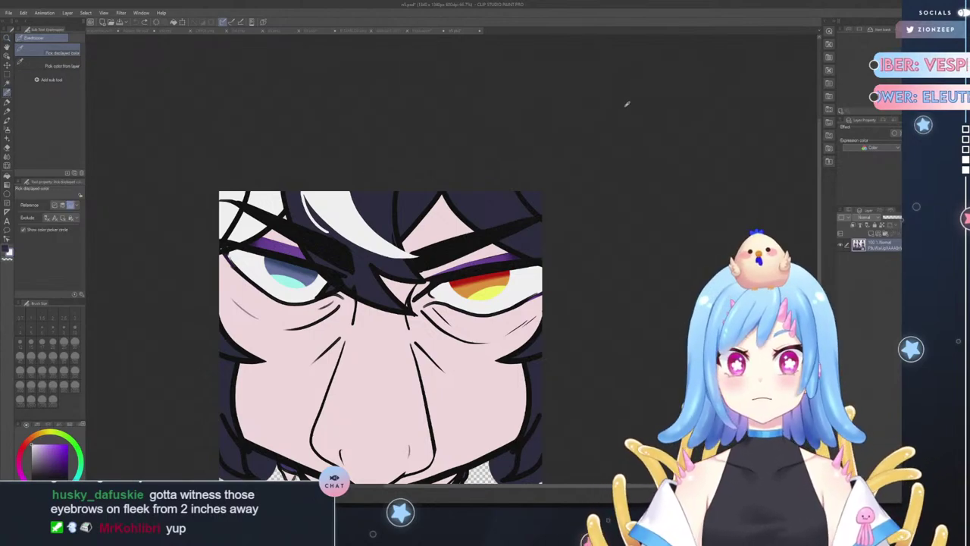
left_click(816, 289)
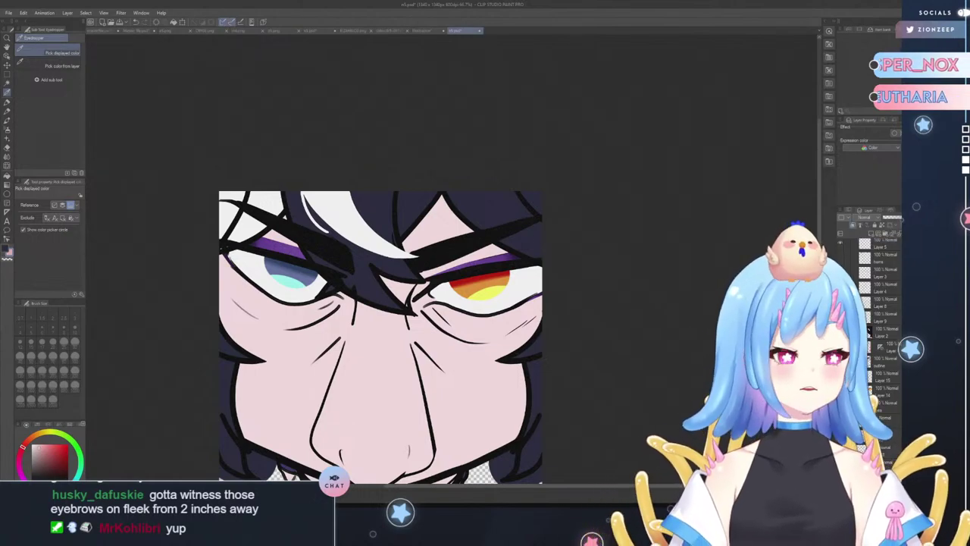
- Try the Glitter decoration brush at size 100 on the left cheek and undo the stroke
left_click(7, 82)
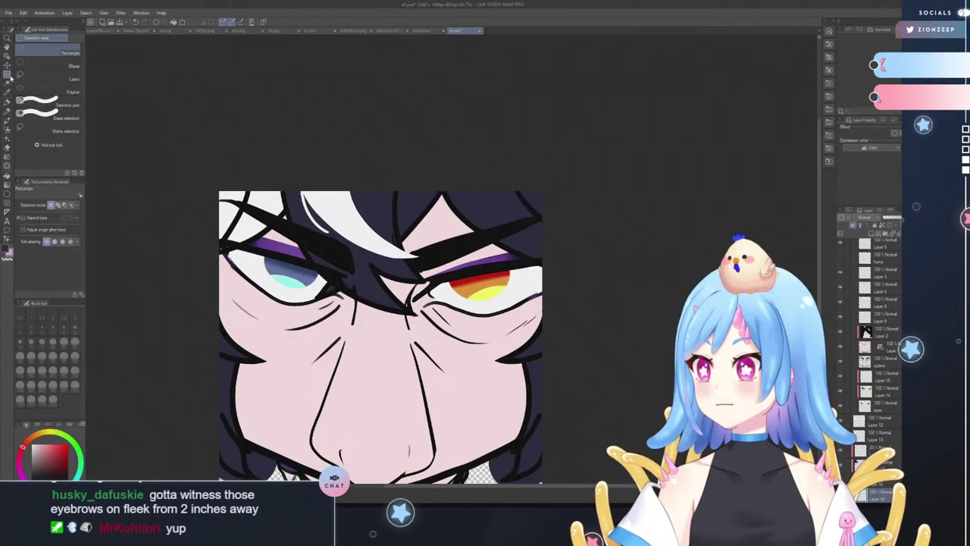
left_click(8, 74)
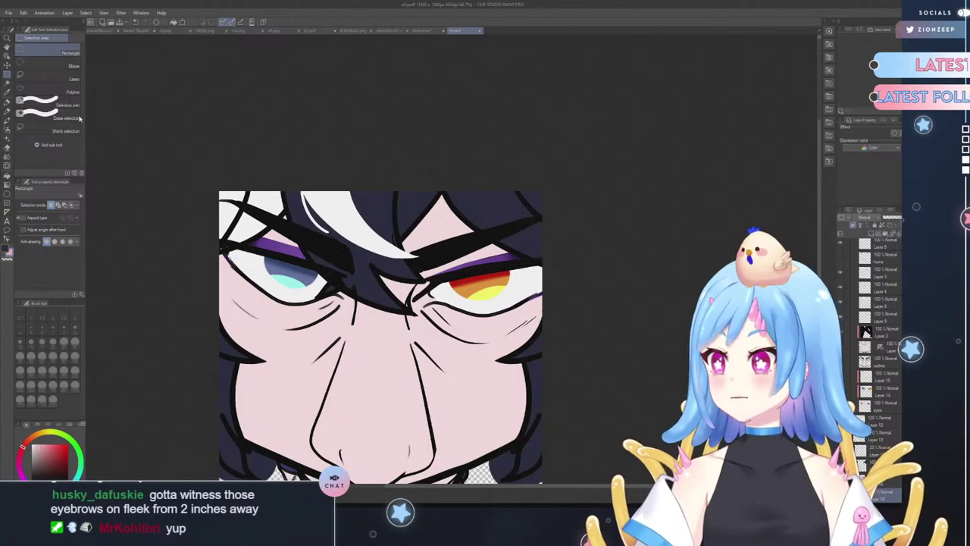
left_click(7, 102)
left_click(8, 113)
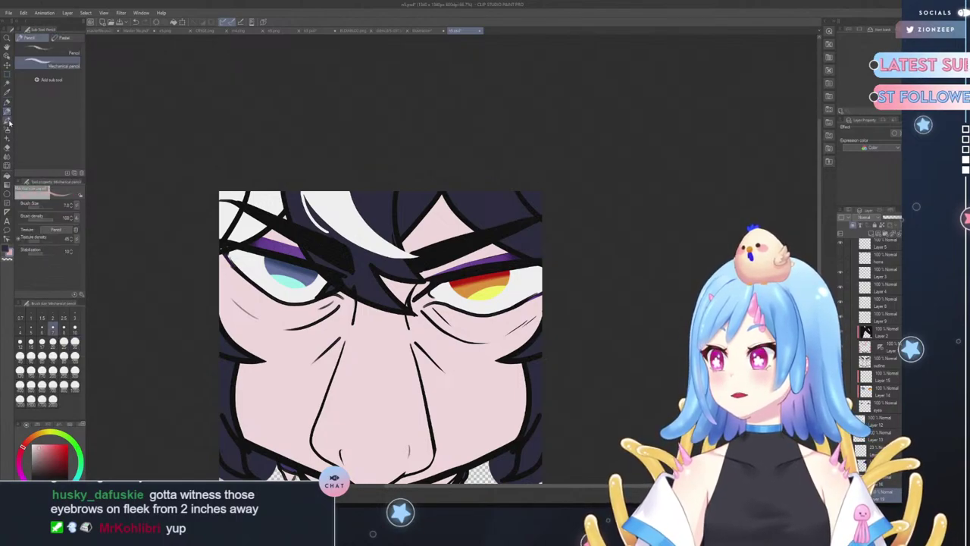
left_click(7, 138)
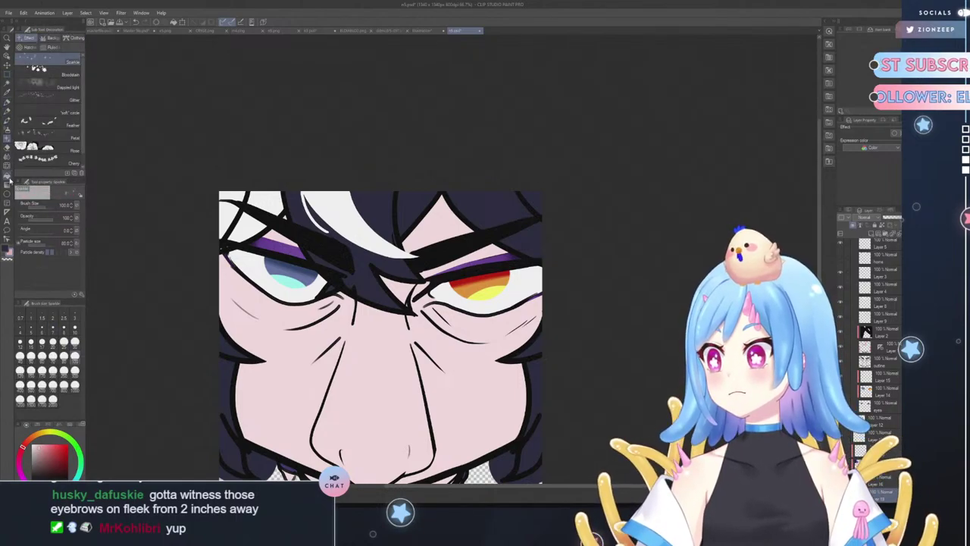
left_click(47, 98)
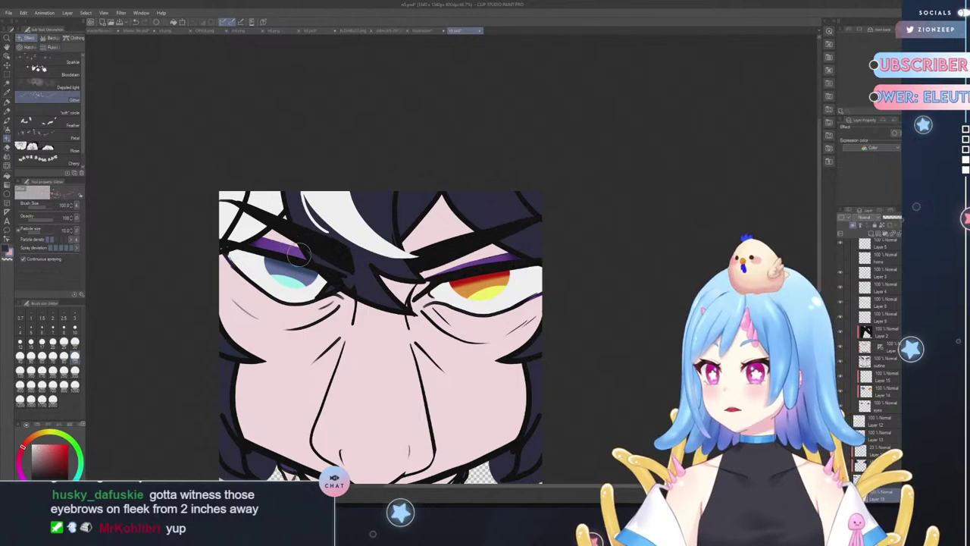
mouse_move(277, 324)
left_mouse_down()
mouse_move(299, 381)
mouse_move(294, 408)
mouse_move(273, 423)
left_mouse_up()
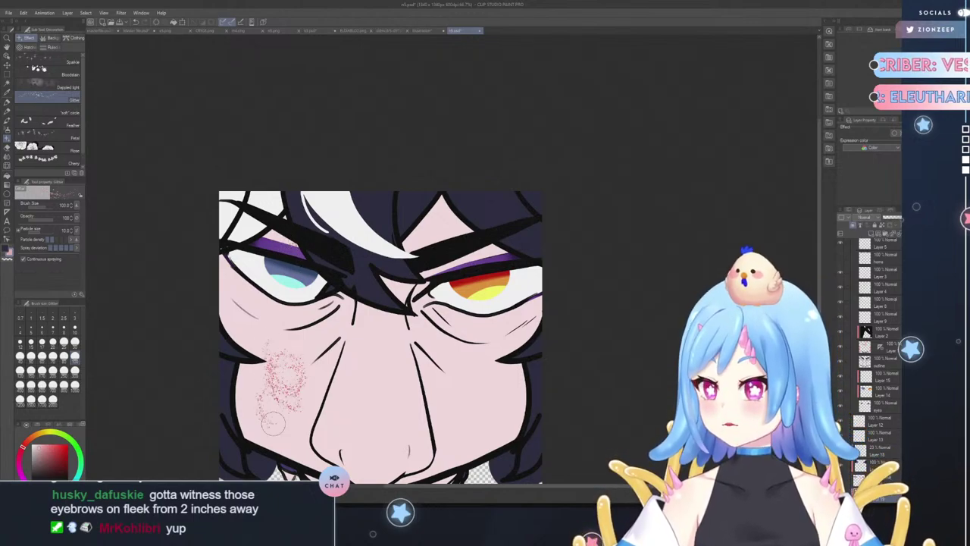
key("ctrl+z")
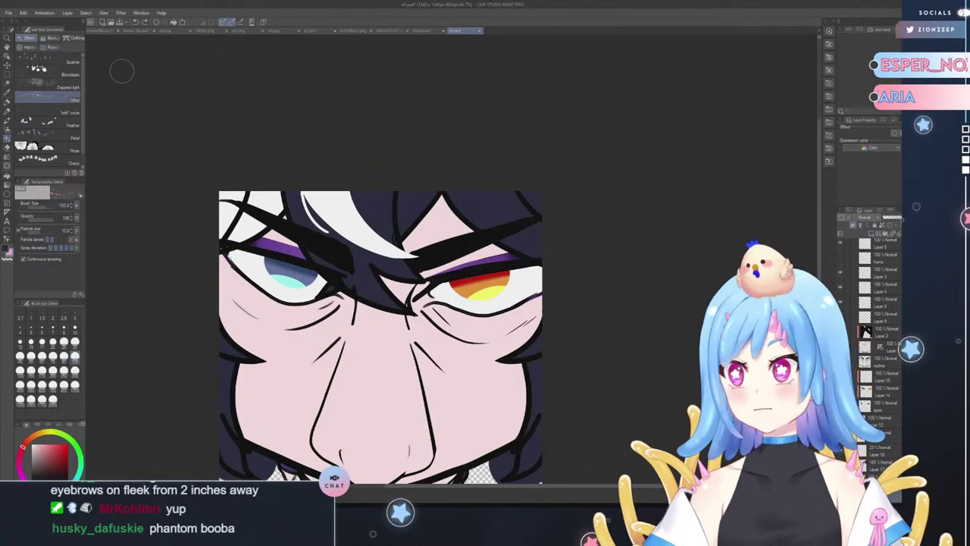
- Clear the sprayed glitter from the eyeshadow layer and sample the purple of the left eyelid
left_click(7, 46)
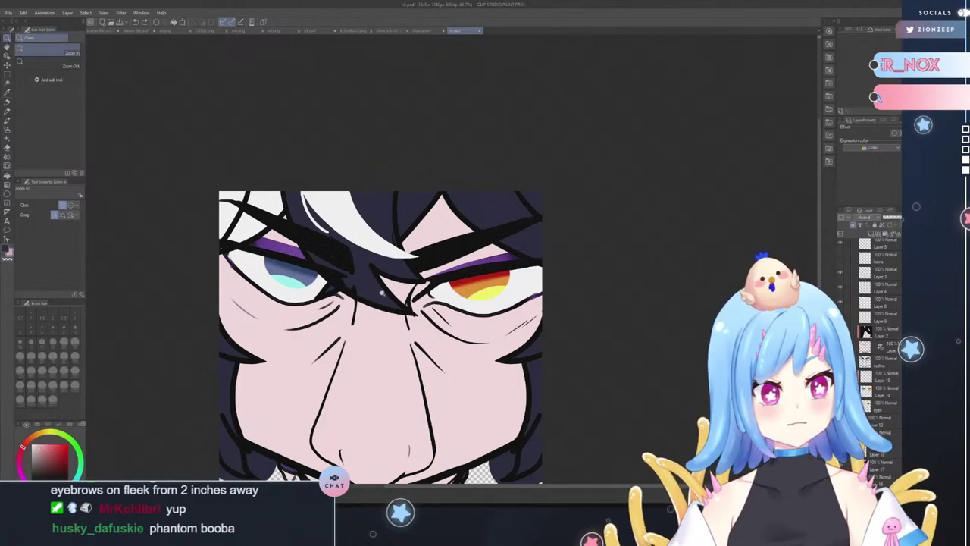
left_click_drag(296, 272, 316, 264)
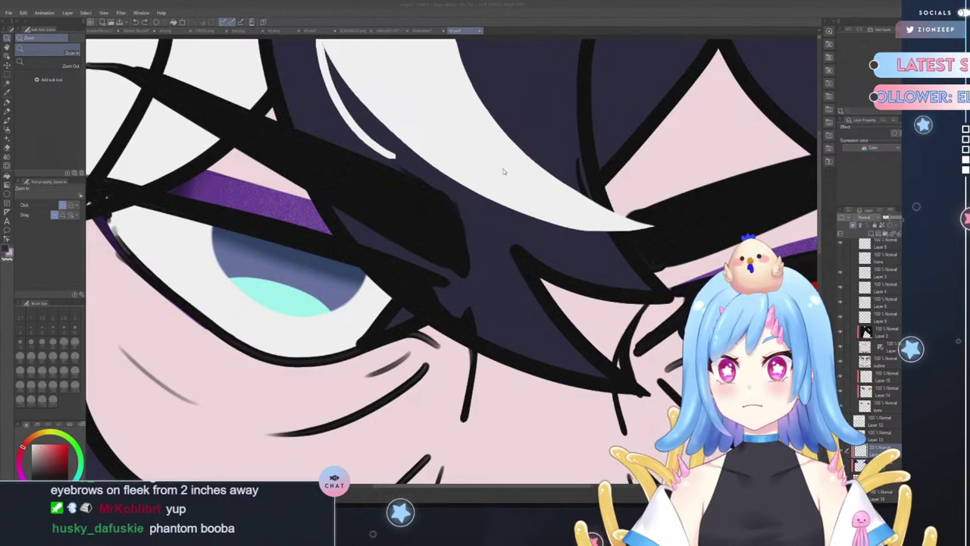
key("Delete")
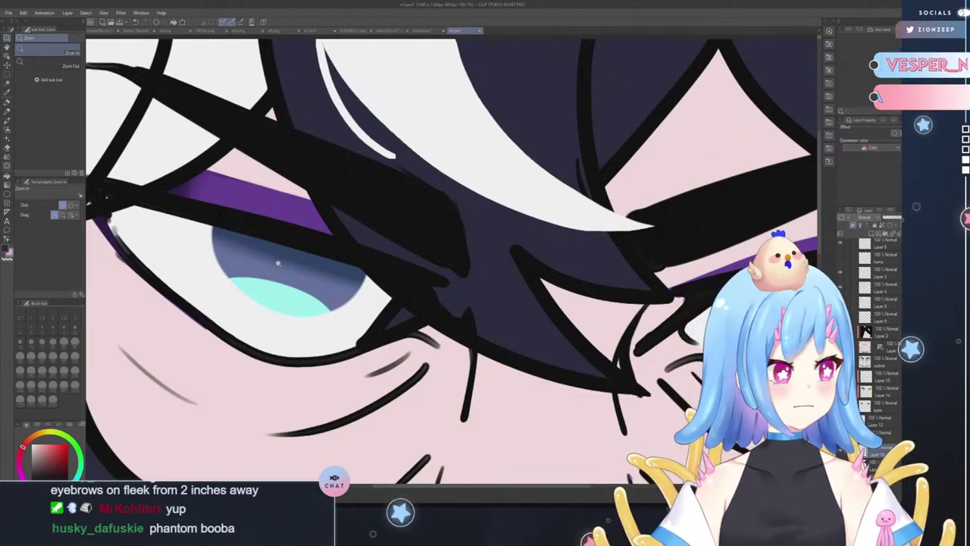
left_click(280, 204, "alt")
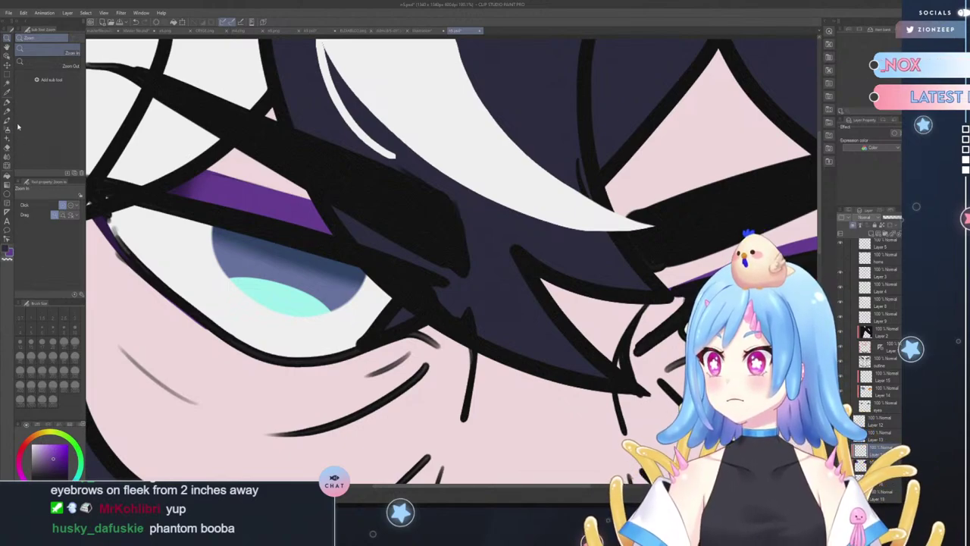
- Spray the Glitter decoration brush at size 100 over the purple eyeshadow on both eyelids
left_click(7, 139)
mouse_move(336, 209)
left_mouse_down()
mouse_move(303, 243)
mouse_move(281, 223)
left_mouse_up()
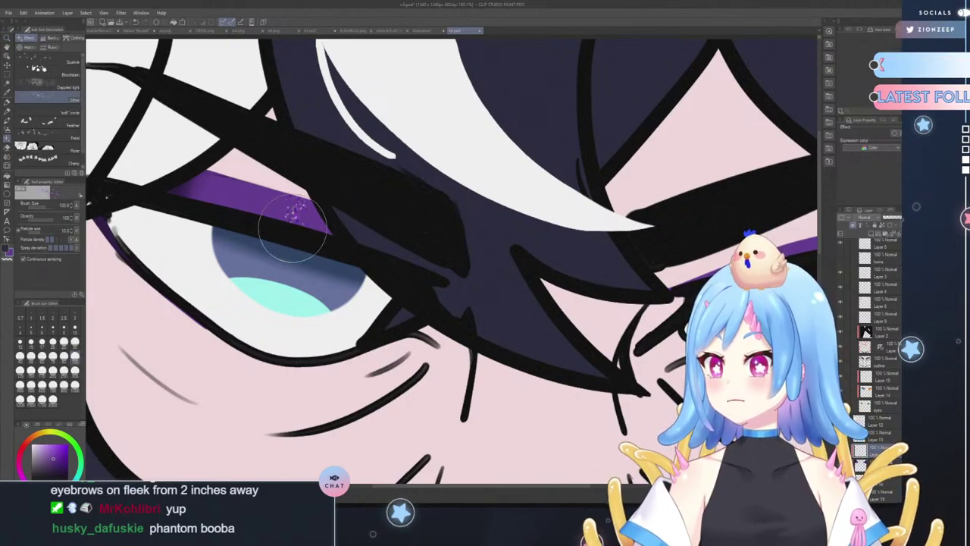
mouse_move(275, 185)
left_mouse_down()
mouse_move(329, 239)
mouse_move(339, 217)
mouse_move(335, 250)
mouse_move(335, 223)
mouse_move(282, 206)
mouse_move(272, 184)
mouse_move(290, 180)
mouse_move(283, 238)
mouse_move(283, 204)
mouse_move(266, 202)
mouse_move(251, 220)
mouse_move(277, 205)
mouse_move(307, 215)
left_mouse_up()
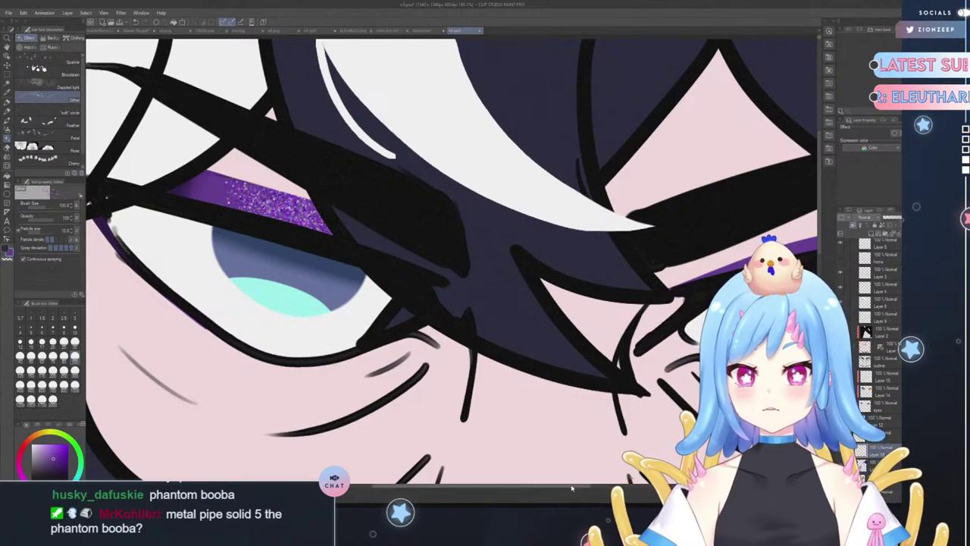
left_click_drag(574, 488, 627, 488)
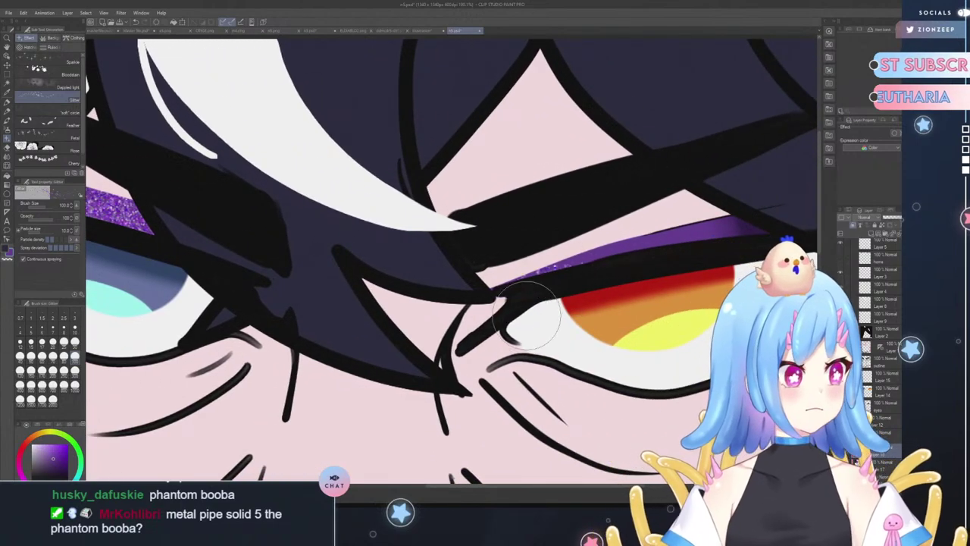
mouse_move(543, 271)
left_mouse_down()
mouse_move(588, 234)
mouse_move(624, 242)
mouse_move(620, 268)
mouse_move(665, 250)
mouse_move(654, 234)
mouse_move(585, 242)
mouse_move(510, 275)
mouse_move(540, 302)
mouse_move(650, 216)
left_mouse_up()
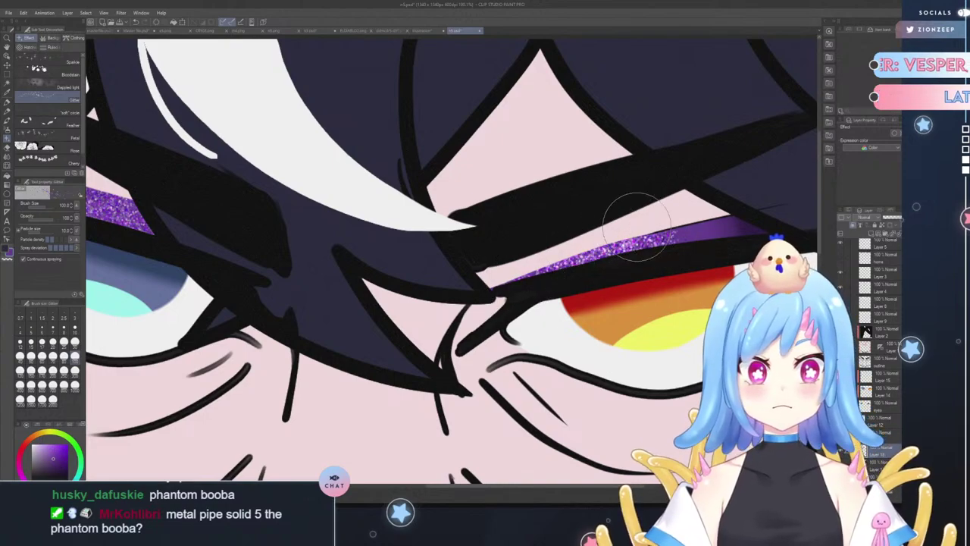
- Lower the opacity of the new glitter layer and make a layer below the eyeshadow layers active
left_click_drag(611, 486, 568, 486)
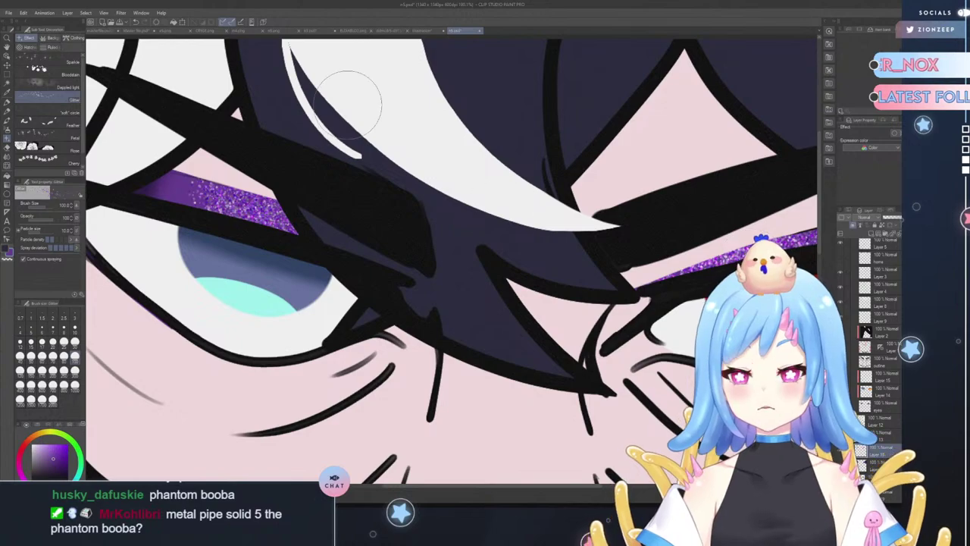
left_click_drag(899, 218, 889, 219)
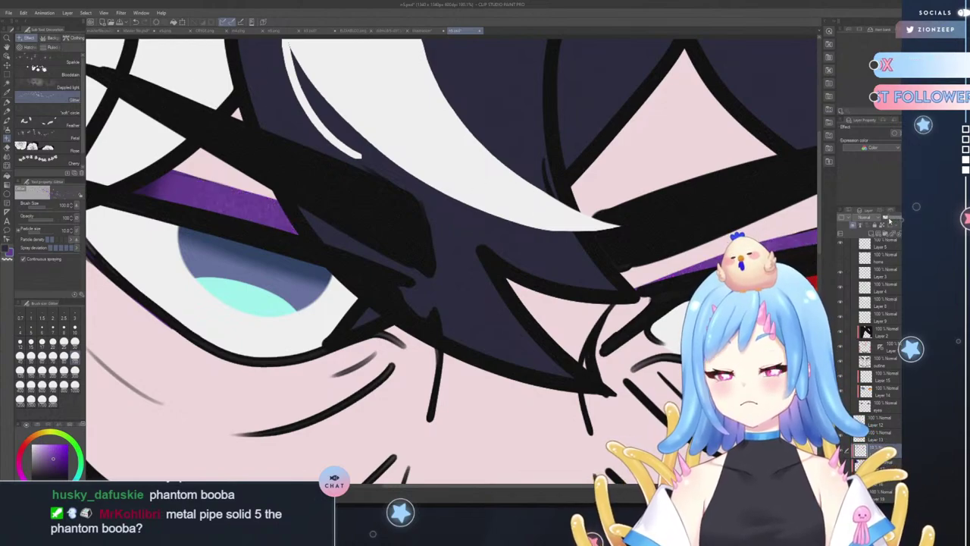
left_click(7, 38)
left_click_drag(351, 204, 334, 243)
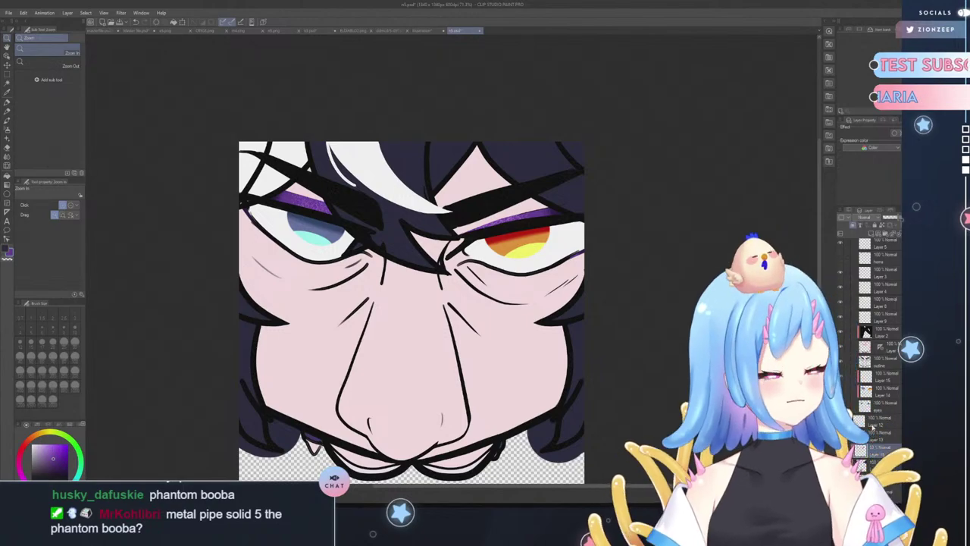
scroll(871, 356, "down", 2)
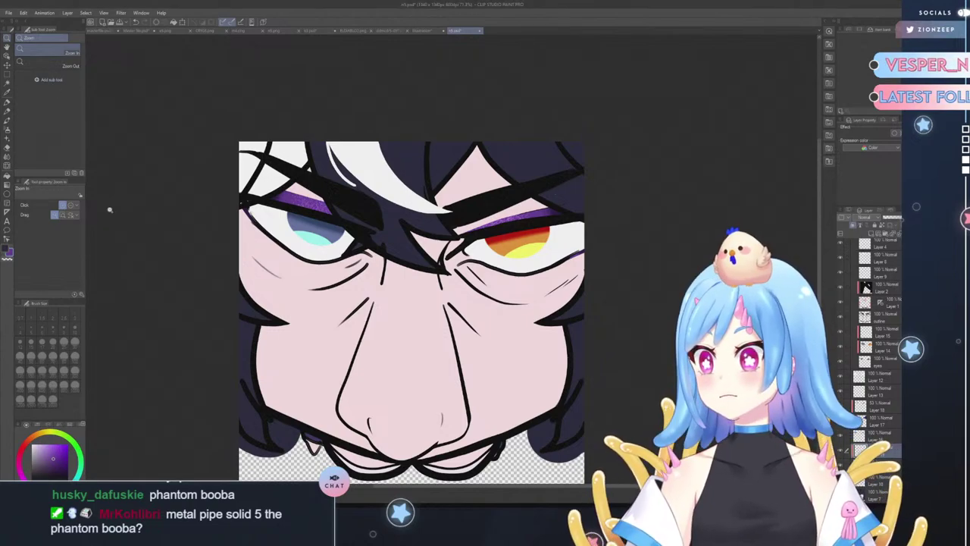
left_click(7, 76)
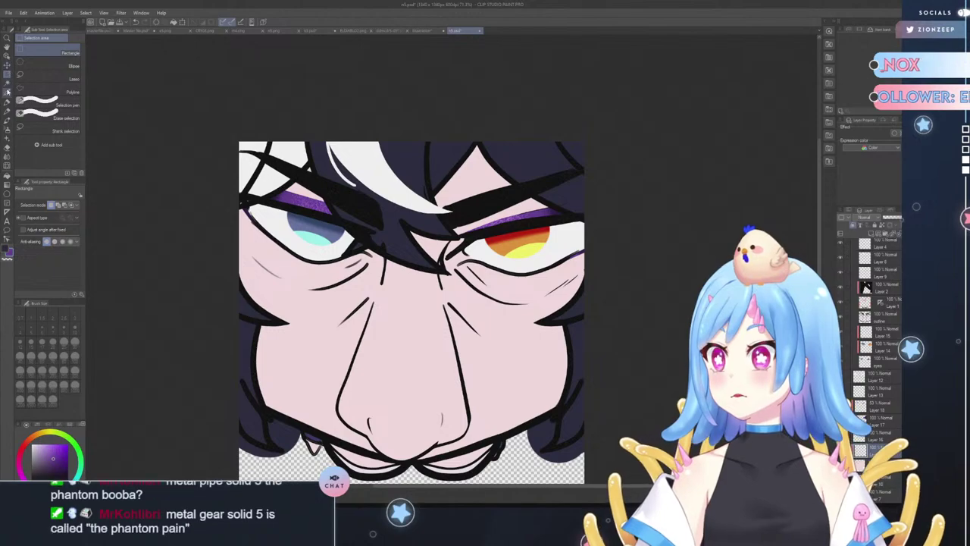
left_click(8, 91)
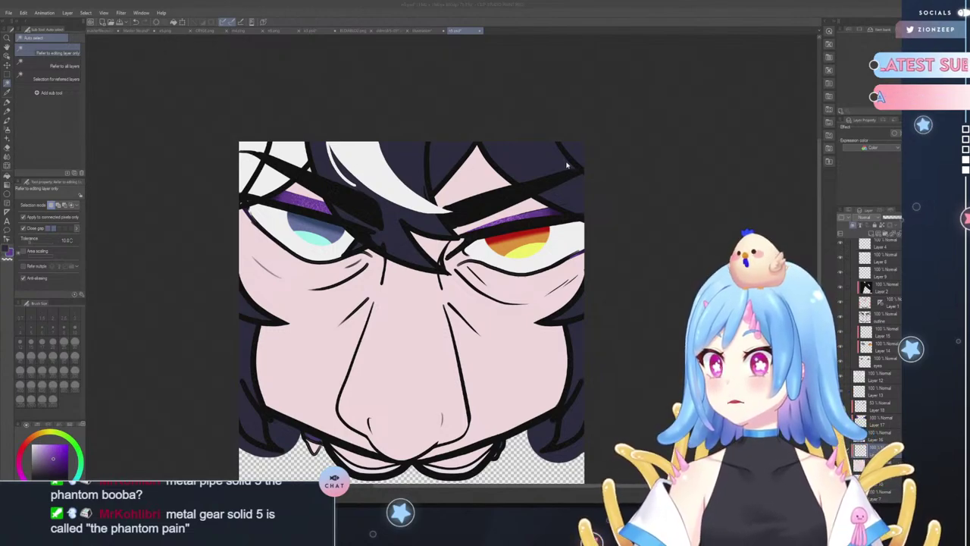
left_click(567, 164)
left_click(6, 171)
left_click(7, 184)
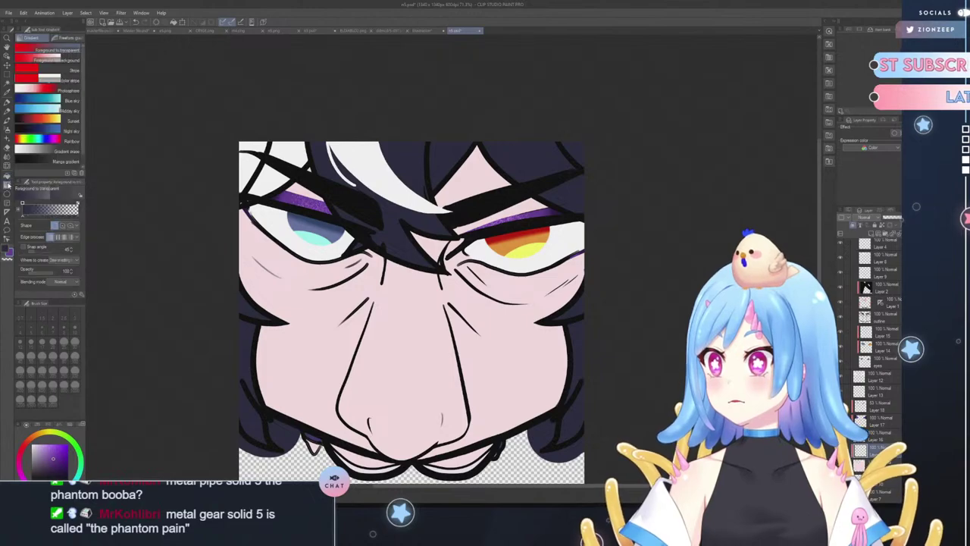
left_click(7, 176)
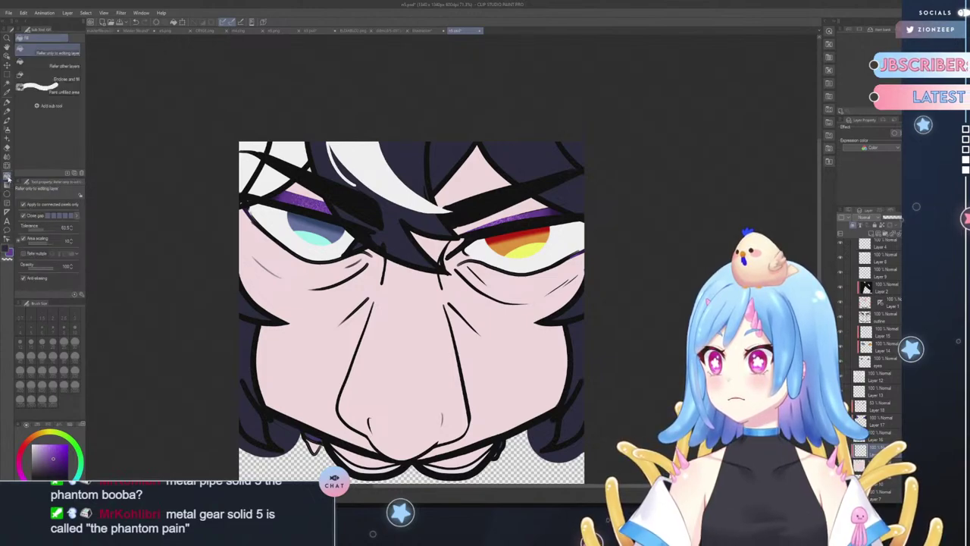
left_click(67, 96)
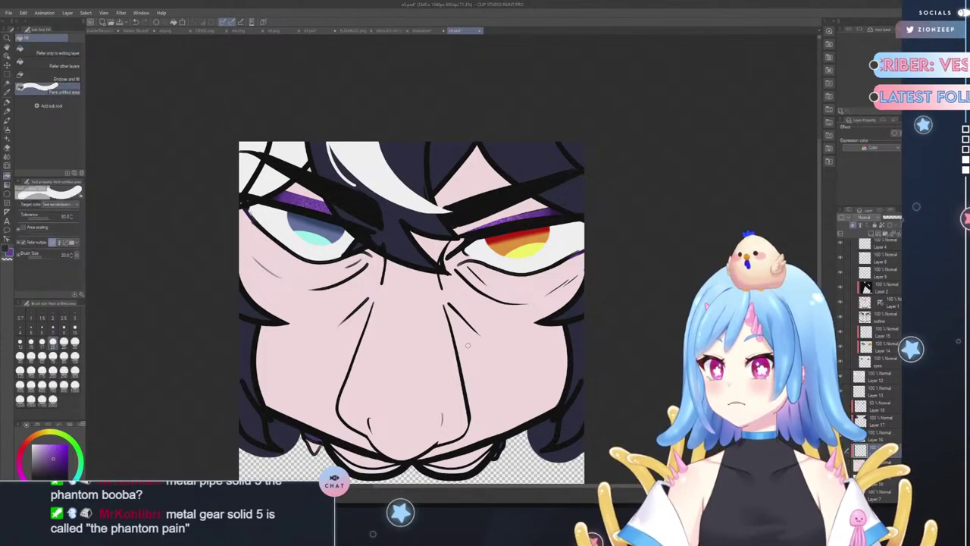
left_click_drag(458, 357, 468, 329)
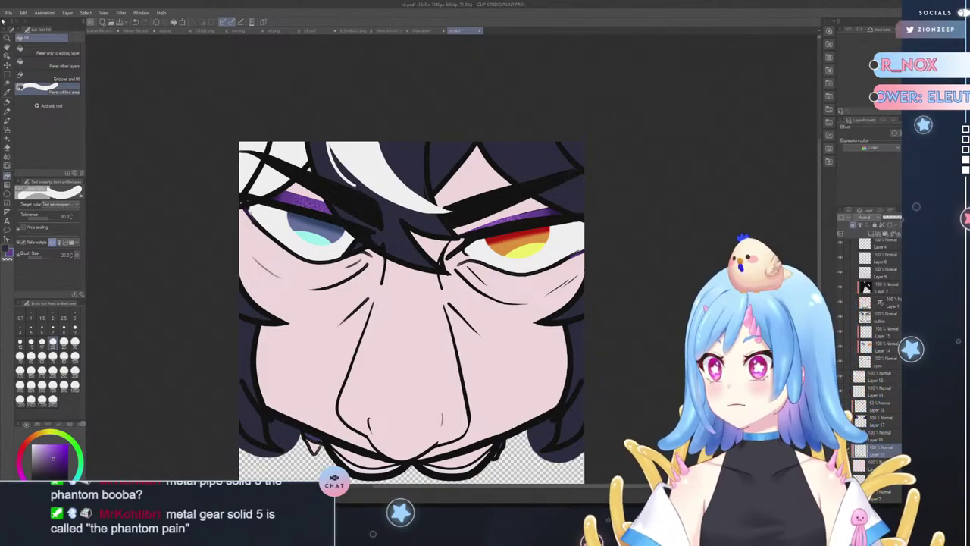
- Add a Lasso Fill sub tool to the Selection area tool group
left_click(7, 73)
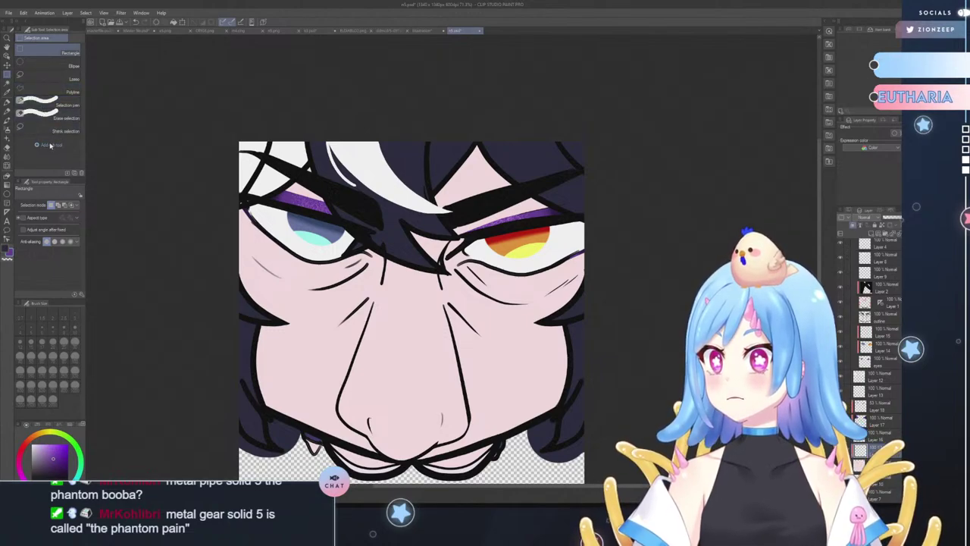
left_click(50, 145)
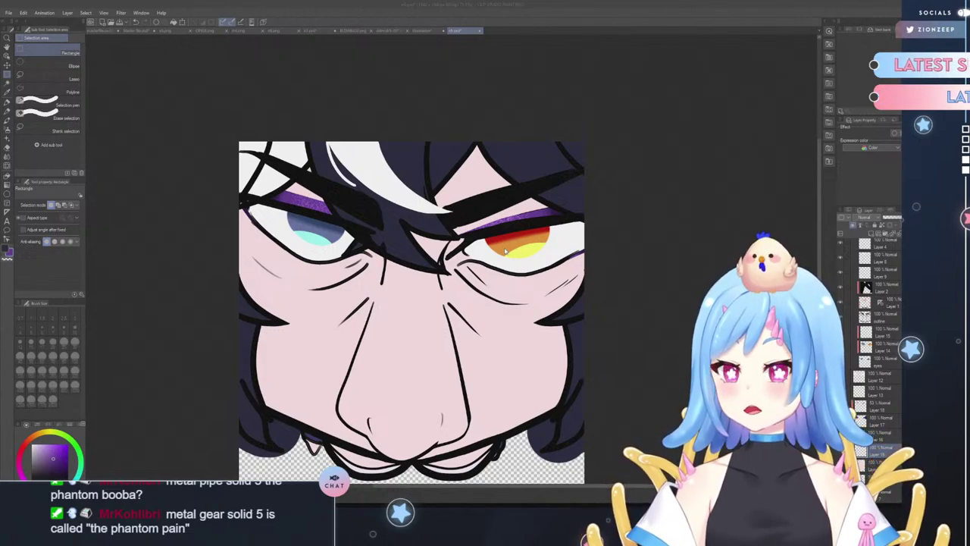
key("Return")
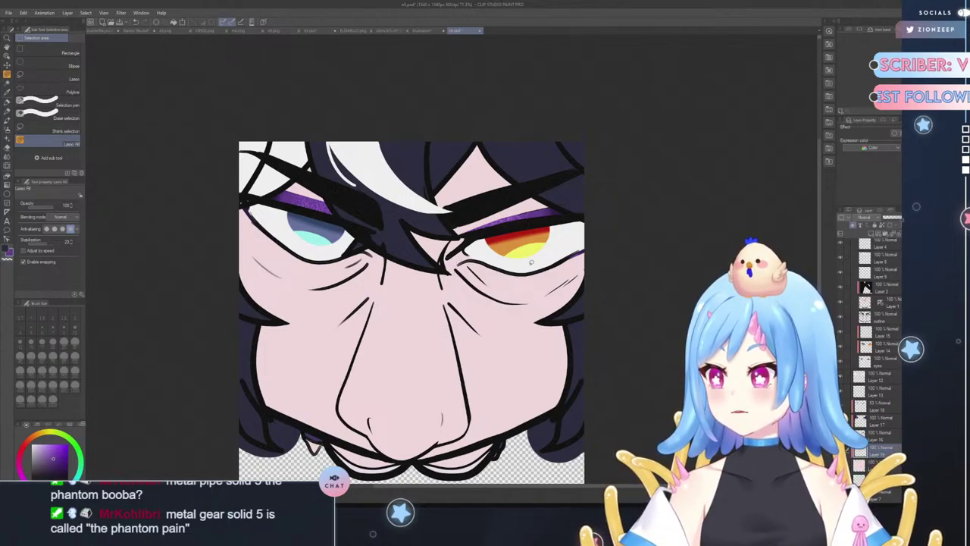
- Sample a shadow colour from the separate reference image and lasso-fill shading on the skin above the right eye and at its inner corner
left_click(761, 87)
left_click_drag(733, 75, 760, 93)
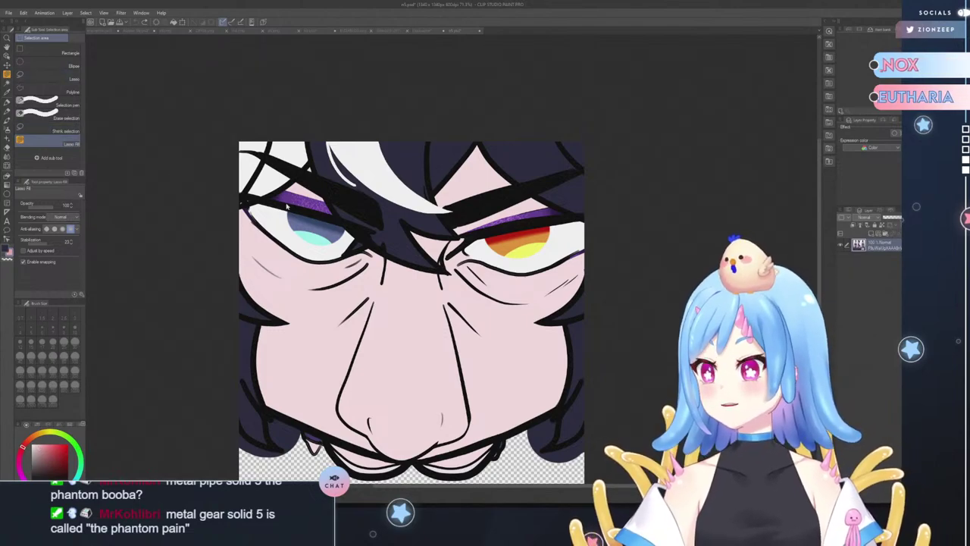
left_click(452, 236)
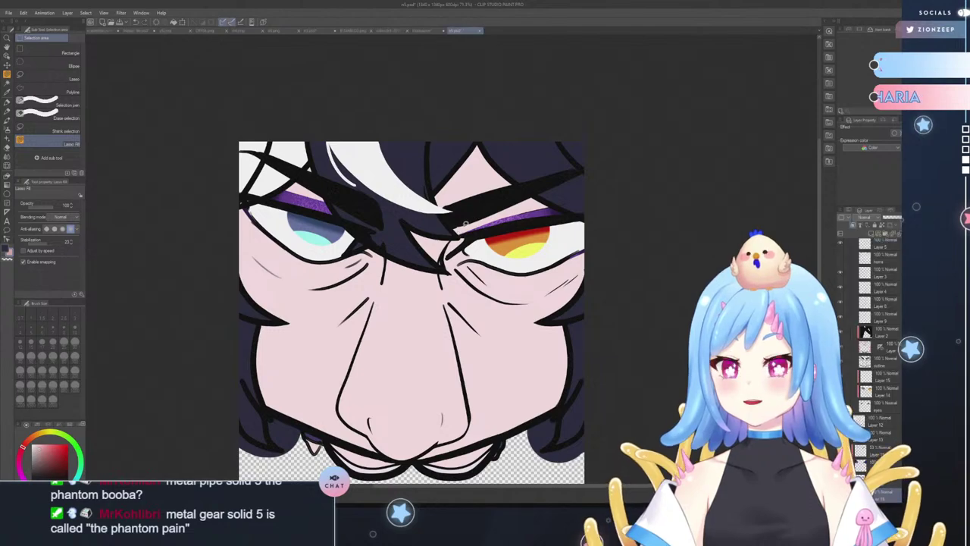
mouse_move(448, 256)
left_mouse_down()
mouse_move(461, 220)
mouse_move(498, 199)
mouse_move(542, 186)
mouse_move(574, 197)
mouse_move(564, 211)
mouse_move(481, 229)
mouse_move(453, 248)
mouse_move(538, 288)
left_mouse_up()
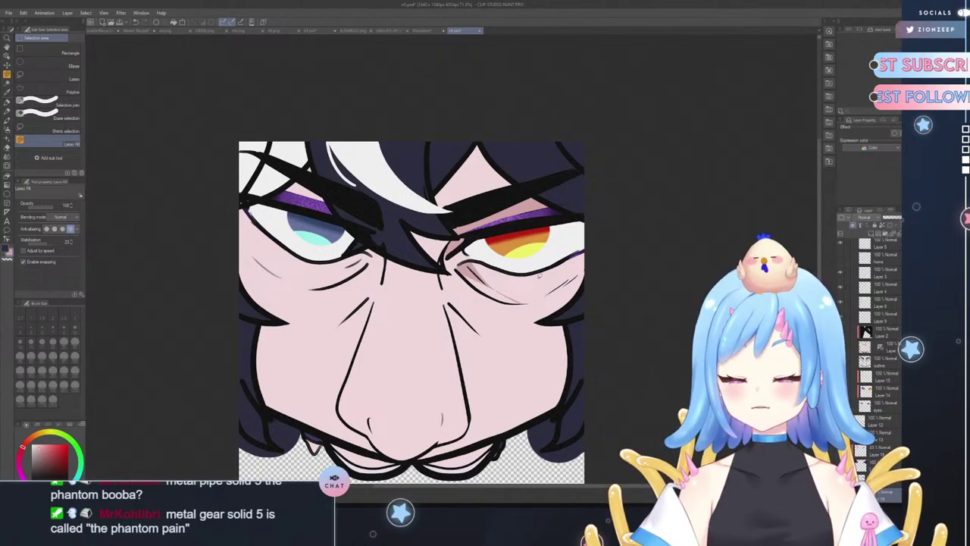
key("ctrl+z")
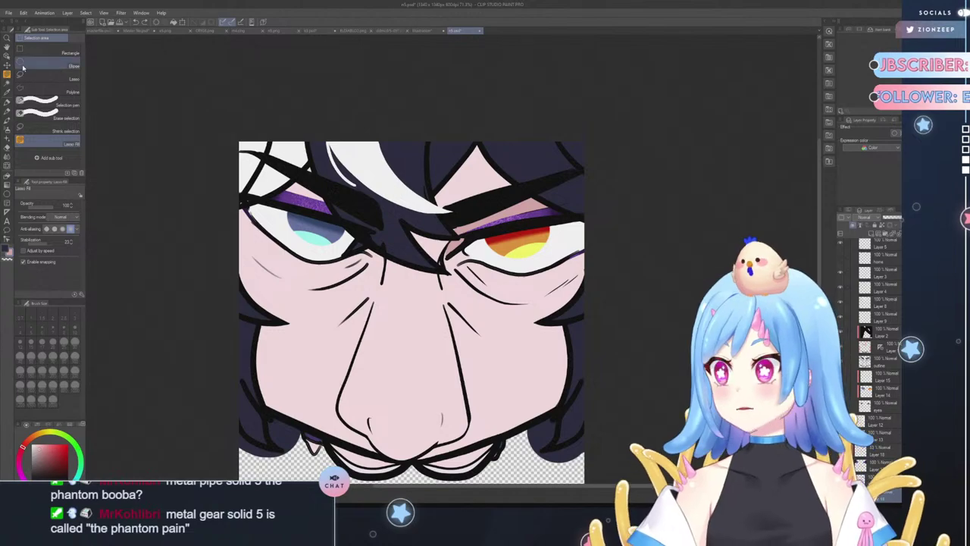
- Lasso-fill a dusky pink shadow in the inner fold beneath the right eye, ending in a point along the crease
left_click(7, 38)
left_click_drag(584, 296, 586, 269)
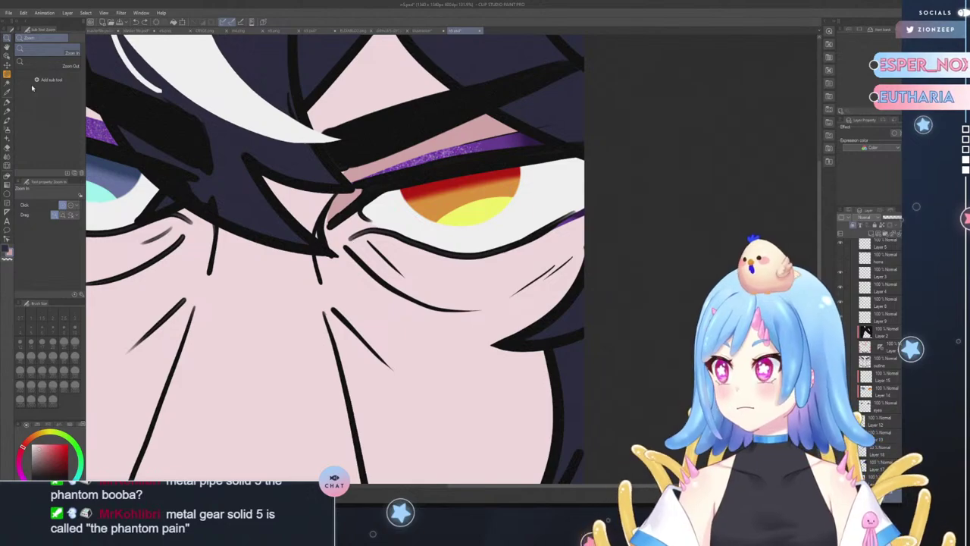
key("m")
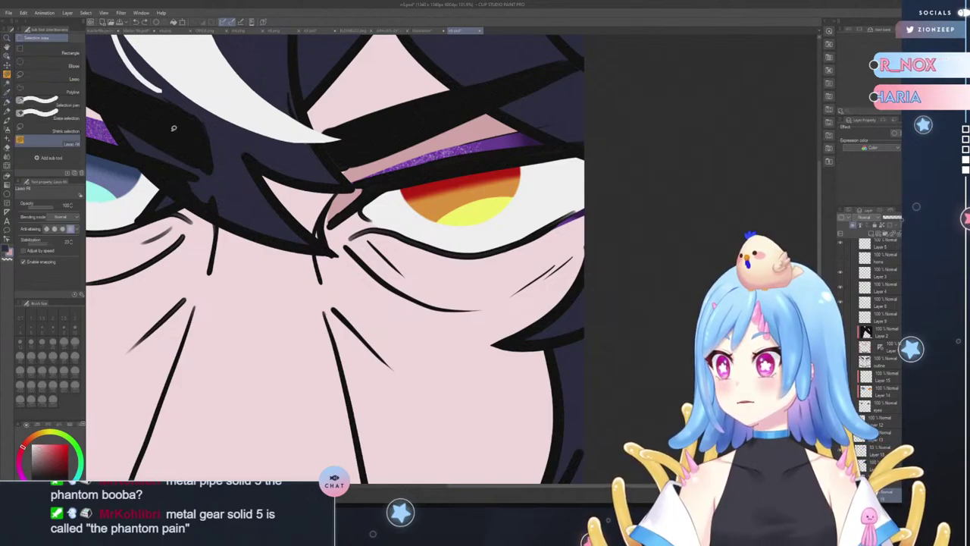
mouse_move(353, 238)
left_mouse_down()
mouse_move(477, 308)
mouse_move(435, 307)
mouse_move(373, 276)
mouse_move(352, 251)
mouse_move(356, 231)
left_mouse_up()
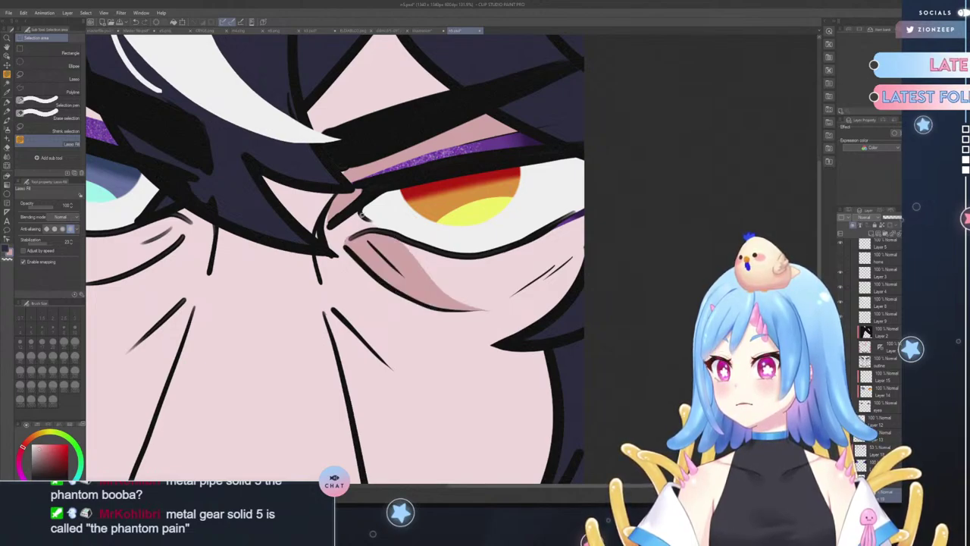
- Lasso-fill matching shadows in the fold beneath the left eye and on the skin above its eyeshadow
left_click_drag(551, 489, 462, 501)
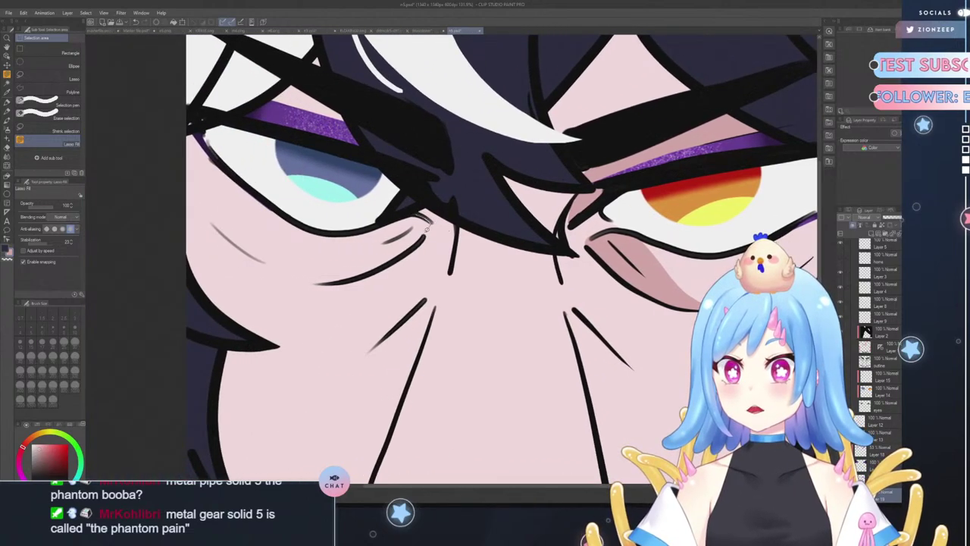
mouse_move(427, 229)
left_mouse_down()
mouse_move(347, 276)
mouse_move(349, 247)
mouse_move(309, 279)
mouse_move(388, 262)
mouse_move(429, 225)
mouse_move(418, 213)
mouse_move(379, 224)
left_mouse_up()
key("ctrl+z")
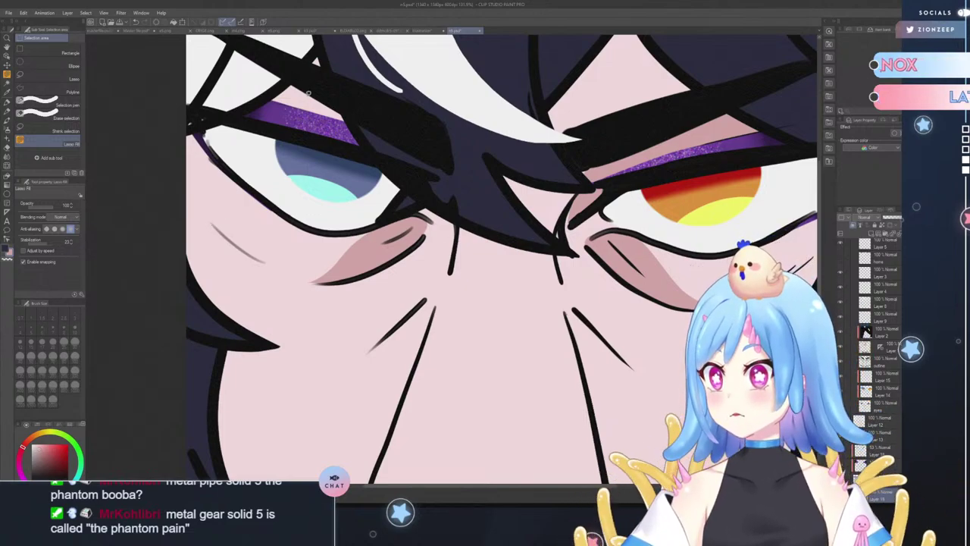
mouse_move(254, 100)
left_mouse_down()
mouse_move(332, 121)
mouse_move(377, 56)
mouse_move(281, 36)
mouse_move(254, 158)
left_mouse_up()
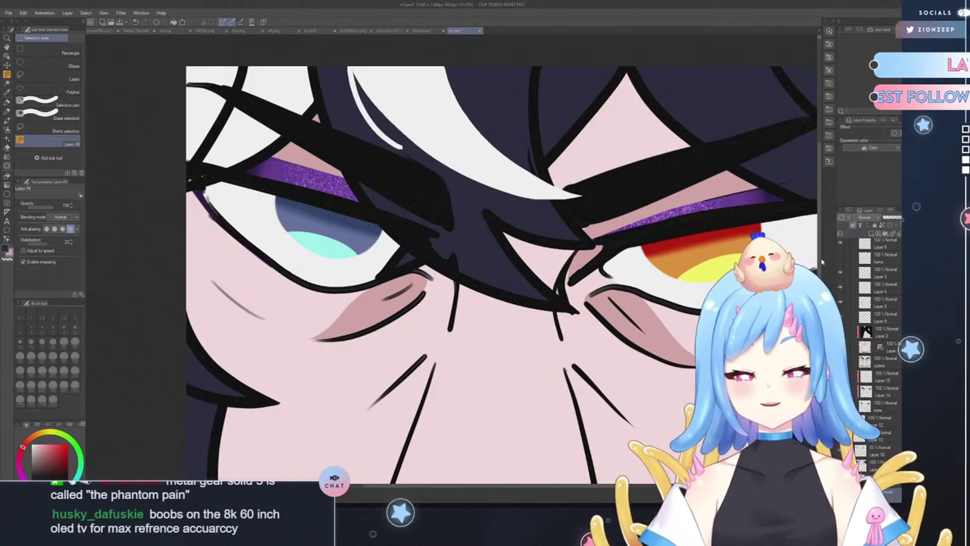
- Try a large lasso-filled shadow down the right side of the nose and undo it
scroll(822, 265, "down", 4)
scroll(818, 266, "up", 1)
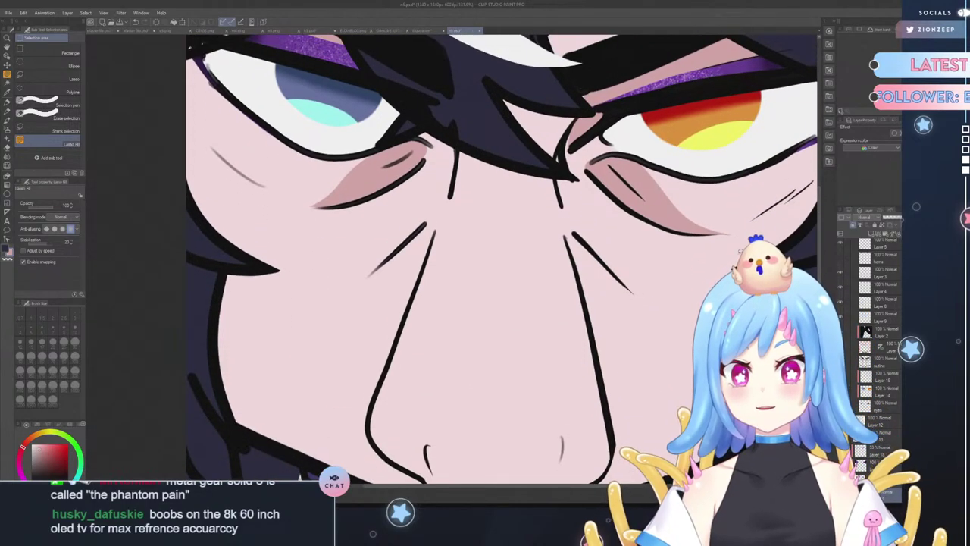
mouse_move(578, 235)
left_mouse_down()
mouse_move(614, 384)
mouse_move(615, 477)
mouse_move(592, 489)
mouse_move(558, 482)
mouse_move(505, 424)
left_mouse_up()
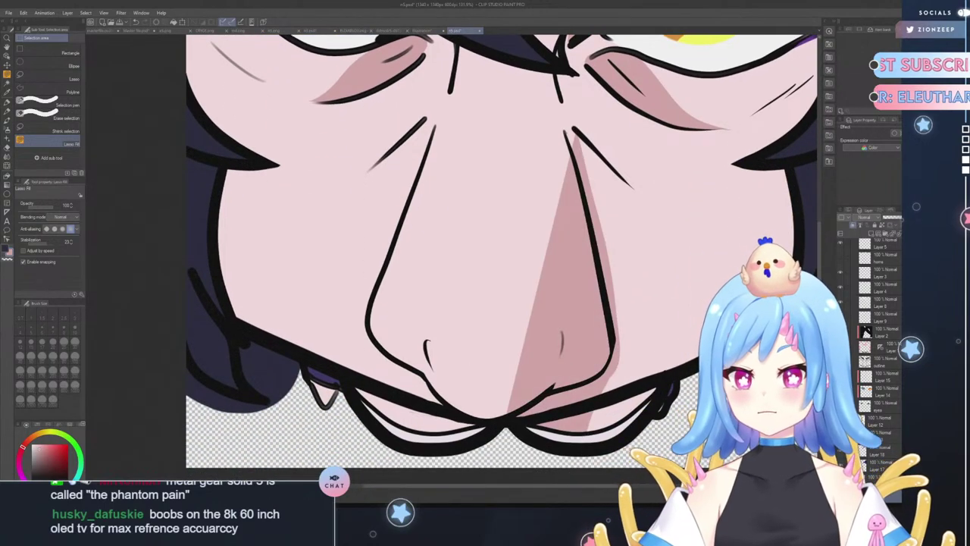
key("ctrl+z")
scroll(582, 348, "up", 1)
scroll(582, 347, "up", 2)
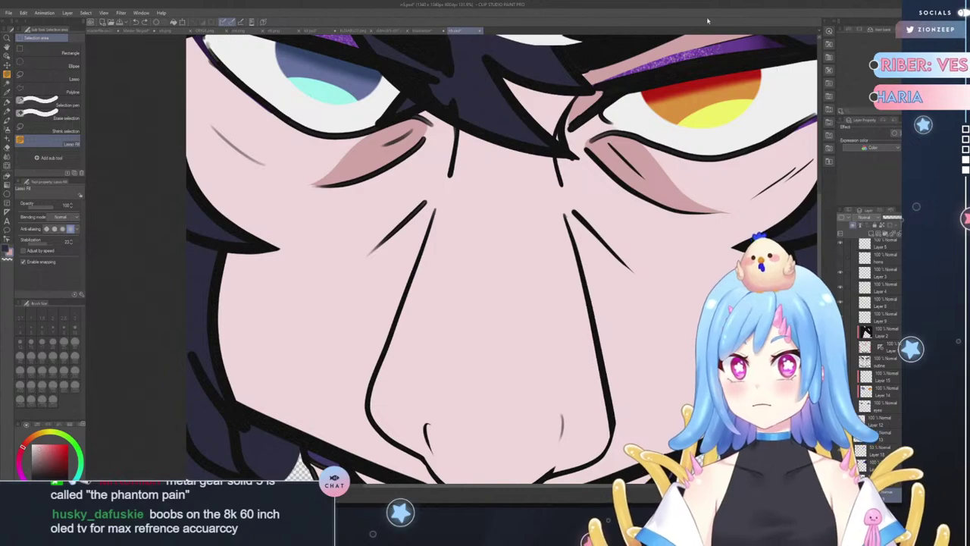
- Consult the reference image, try lasso-filled shadows around the short crease beside the nose bridge's right side, and undo them
left_click_drag(534, 5, 616, 18)
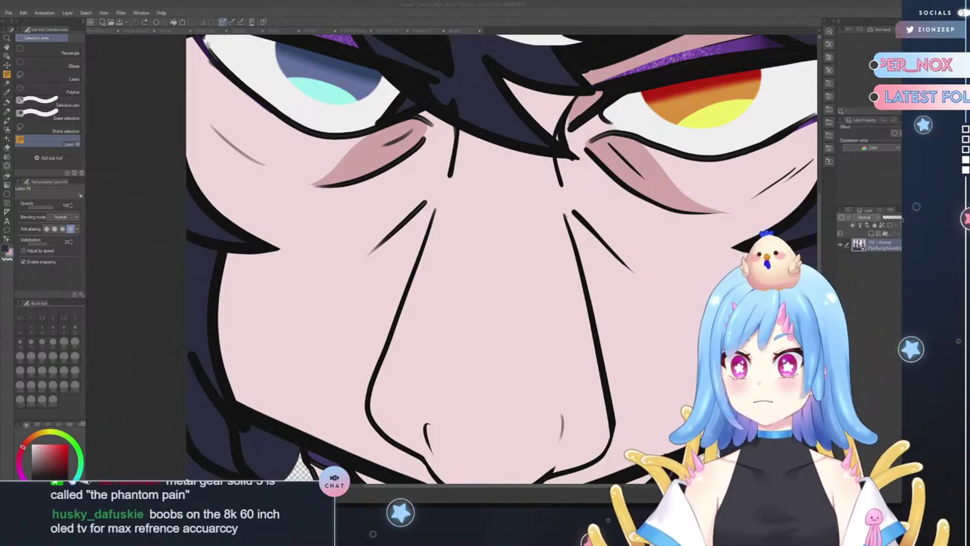
left_click(586, 182)
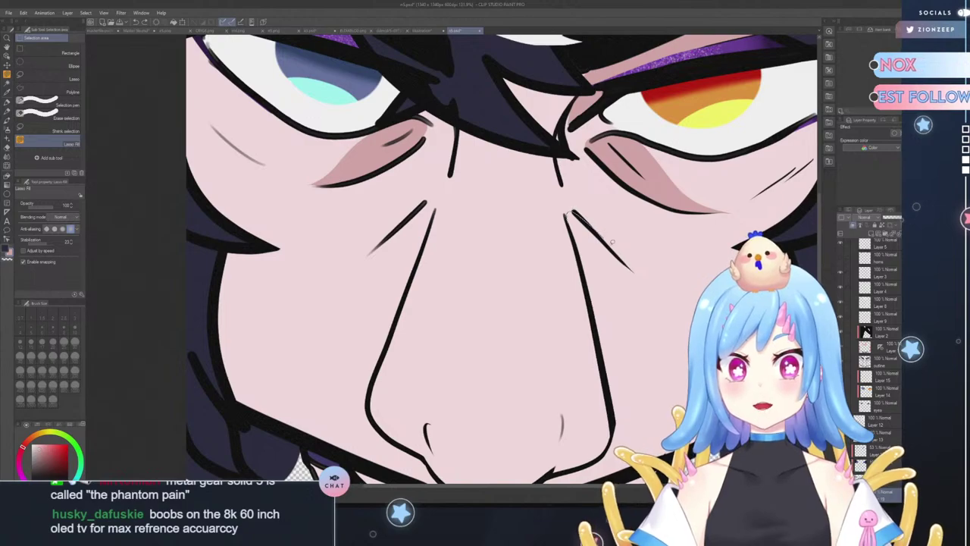
left_click_drag(595, 260, 604, 219)
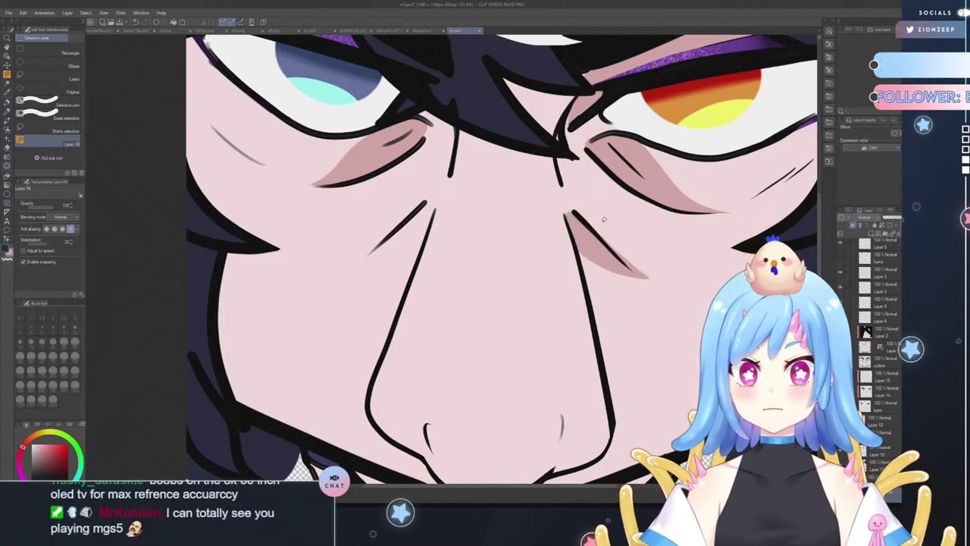
key("ctrl+z")
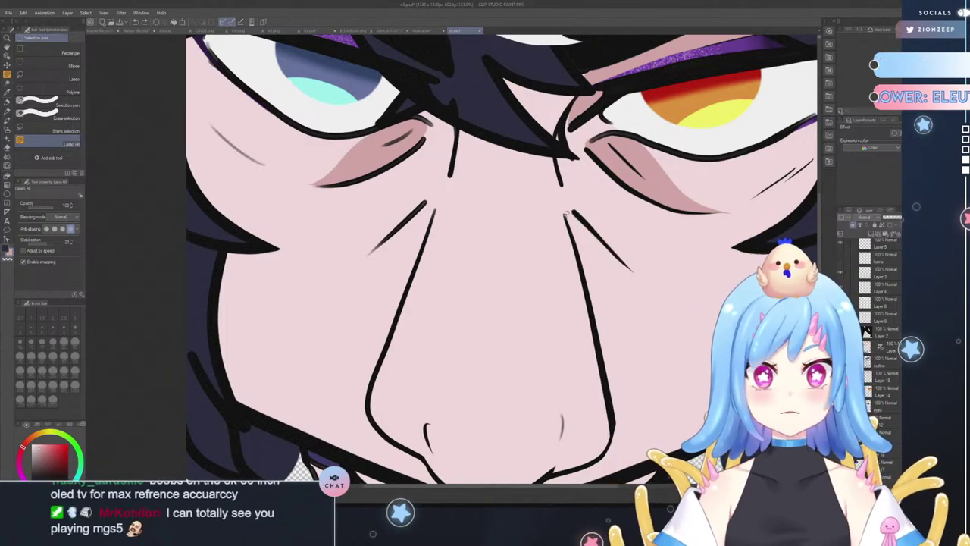
mouse_move(573, 168)
left_mouse_down()
mouse_move(601, 237)
mouse_move(646, 277)
mouse_move(575, 236)
mouse_move(555, 175)
mouse_move(565, 121)
mouse_move(565, 212)
mouse_move(606, 266)
left_mouse_up()
key("ctrl+z")
left_click_drag(651, 291, 581, 213)
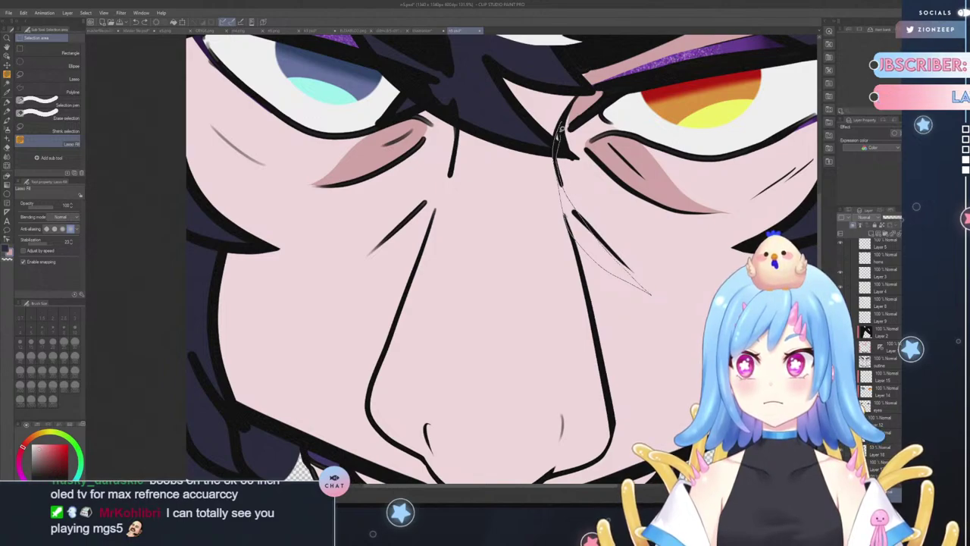
left_click_drag(561, 127, 564, 121)
key("ctrl+z")
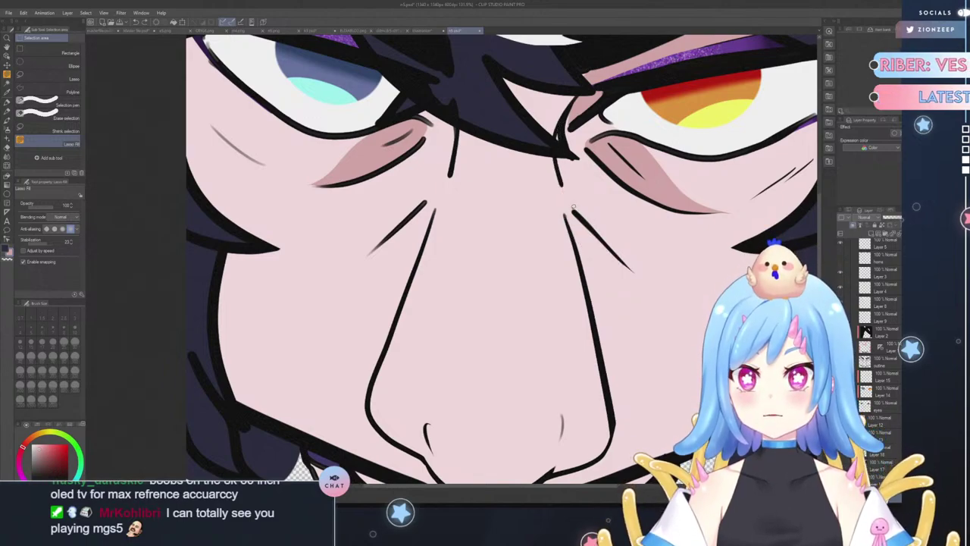
- Try a thin shadow beneath the short right-hand nose crease and extra fills reaching up towards the inner brow
left_click_drag(574, 213, 642, 275)
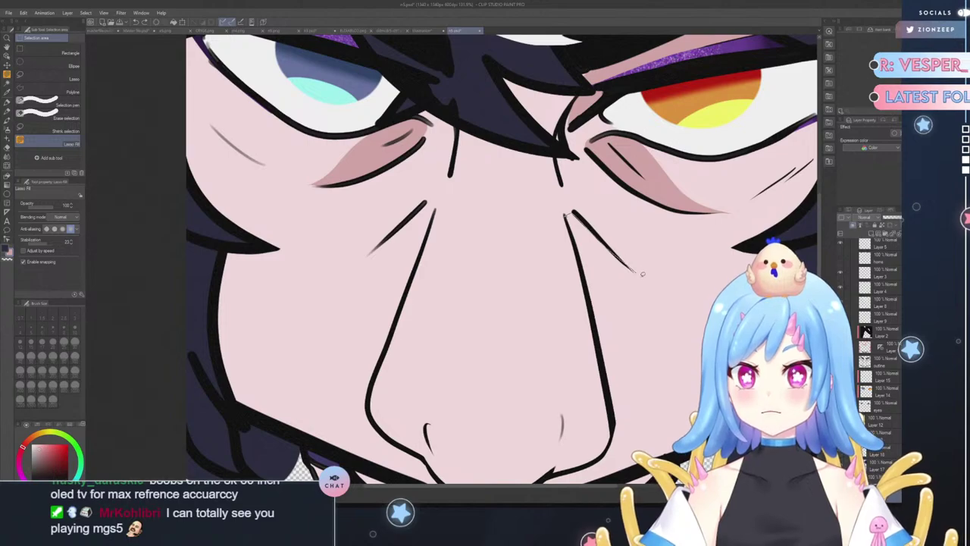
mouse_move(571, 220)
left_mouse_down()
mouse_move(638, 272)
mouse_move(570, 215)
left_mouse_up()
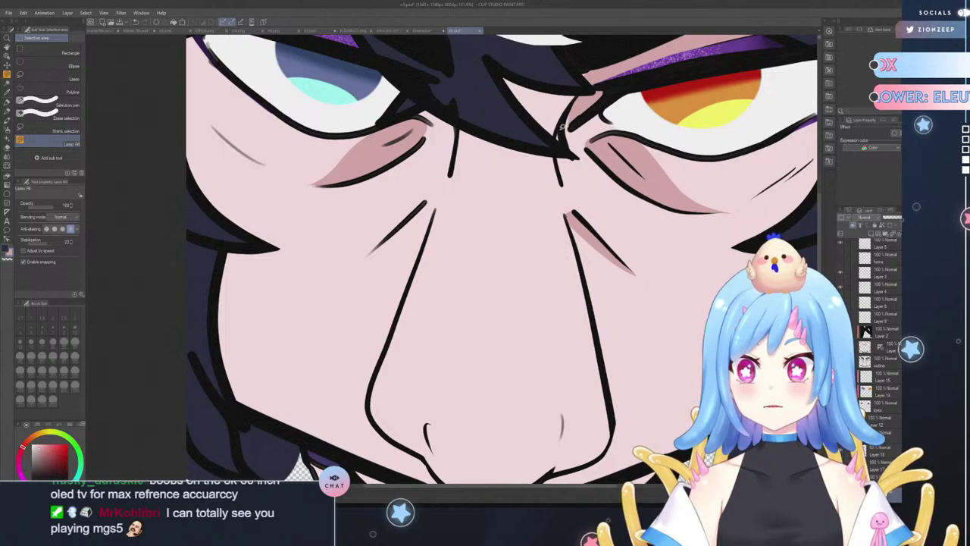
mouse_move(562, 128)
left_mouse_down()
mouse_move(595, 233)
mouse_move(565, 127)
left_mouse_up()
key("ctrl+z")
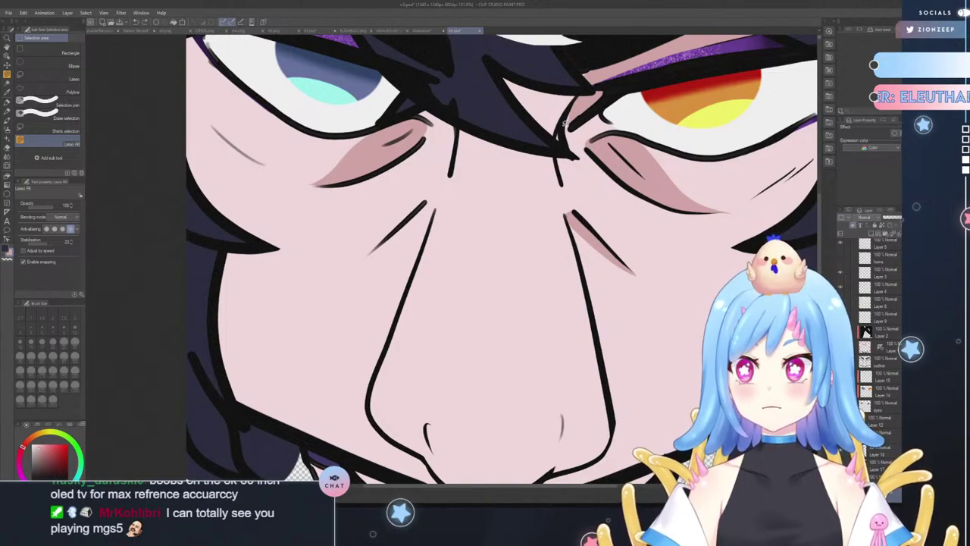
mouse_move(564, 182)
left_mouse_down()
mouse_move(581, 226)
mouse_move(568, 129)
left_mouse_up()
key("ctrl+z")
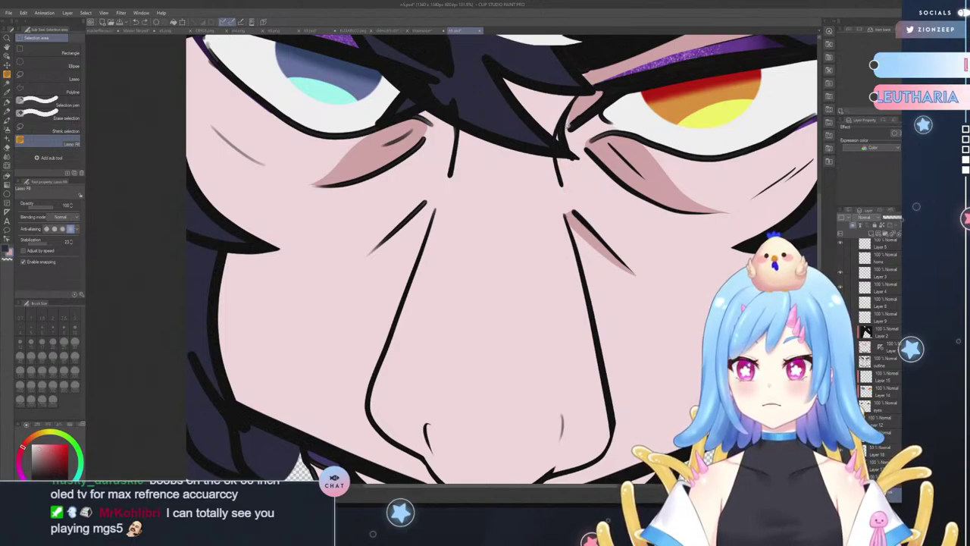
left_click_drag(569, 181, 582, 219)
key("ctrl+z")
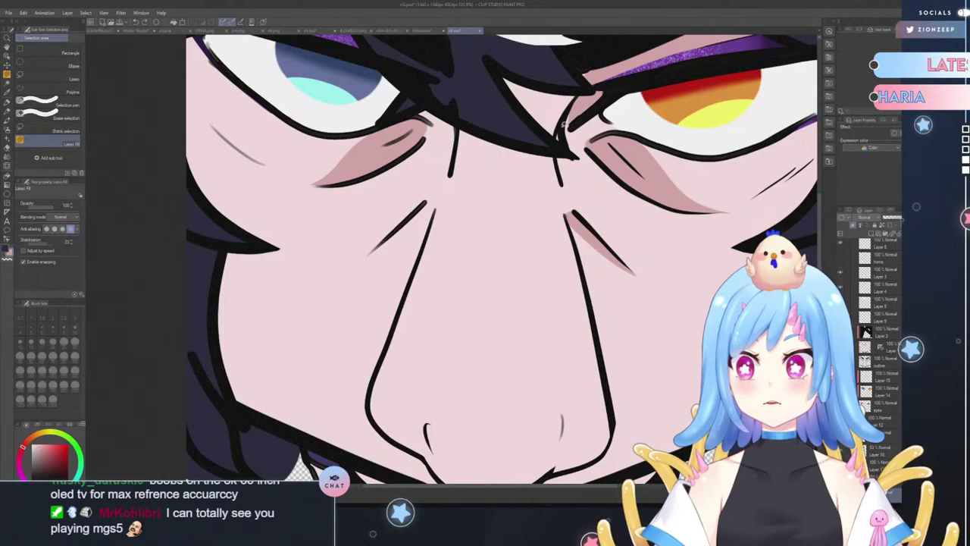
mouse_move(565, 124)
left_mouse_down()
mouse_move(561, 204)
mouse_move(567, 225)
mouse_move(578, 226)
mouse_move(562, 130)
left_mouse_up()
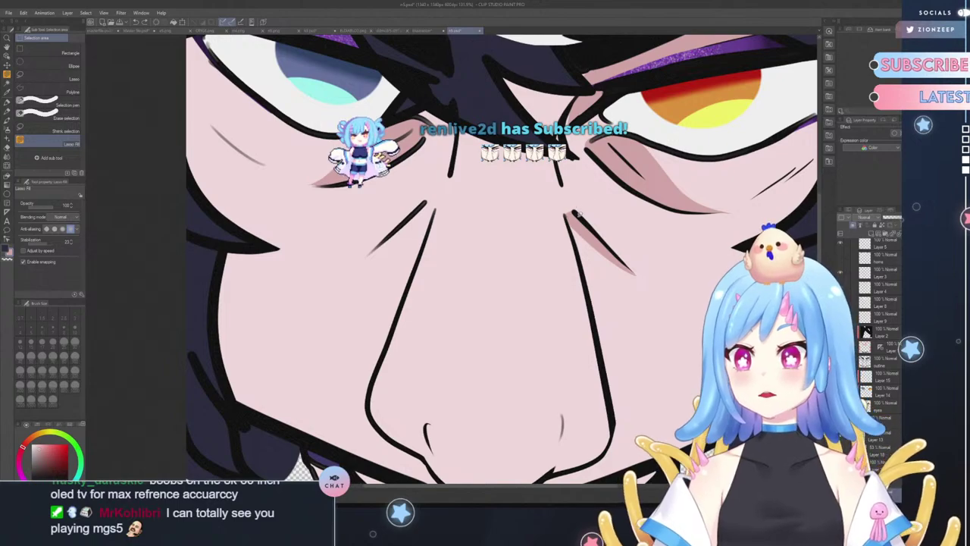
- Undo the crease shading and try a broad shadow down the nose's right side to the mouth line, undoing it too
mouse_move(565, 138)
left_mouse_down()
mouse_move(568, 214)
mouse_move(567, 140)
mouse_move(562, 204)
mouse_move(576, 217)
mouse_move(604, 296)
mouse_move(628, 433)
mouse_move(574, 485)
left_mouse_up()
key("ctrl+z")
key("ctrl+z")
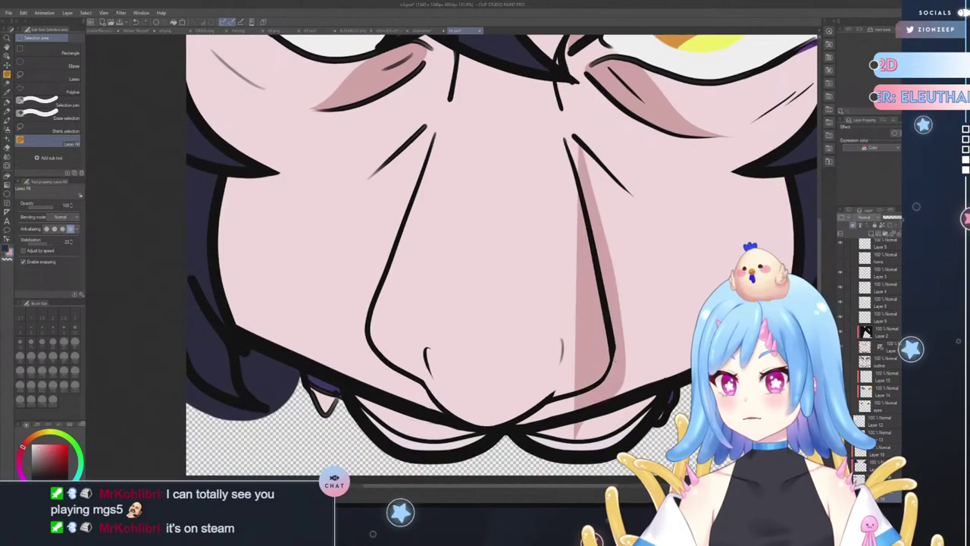
key("ctrl+z")
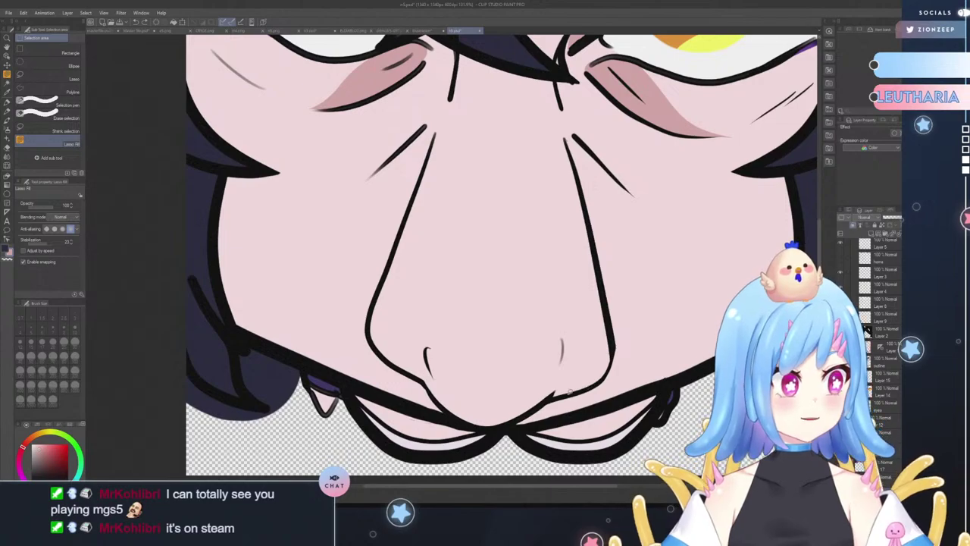
- Try a slim shadow outside the nose's right contour and longer fills running down from the inner brow, undoing them
mouse_move(531, 425)
left_mouse_down()
mouse_move(597, 395)
mouse_move(621, 368)
mouse_move(624, 332)
mouse_move(591, 201)
left_mouse_up()
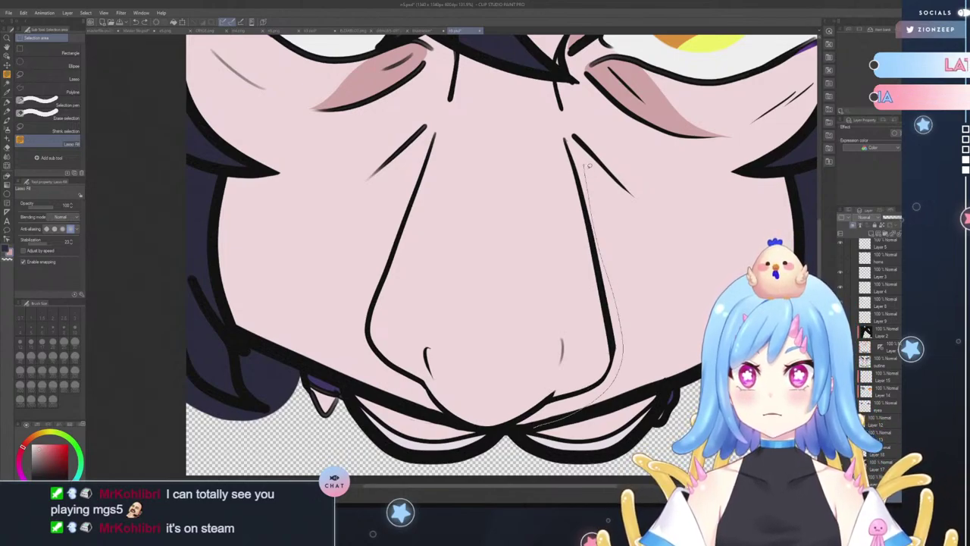
mouse_move(589, 165)
left_mouse_down()
mouse_move(634, 203)
mouse_move(576, 134)
mouse_move(564, 138)
mouse_move(601, 281)
mouse_move(608, 373)
mouse_move(516, 416)
mouse_move(521, 424)
left_mouse_up()
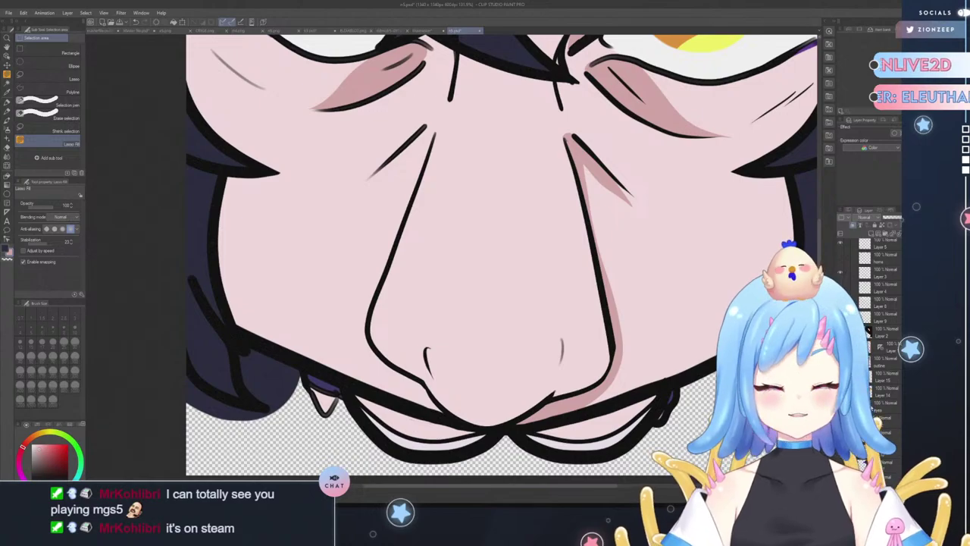
key("ctrl+z")
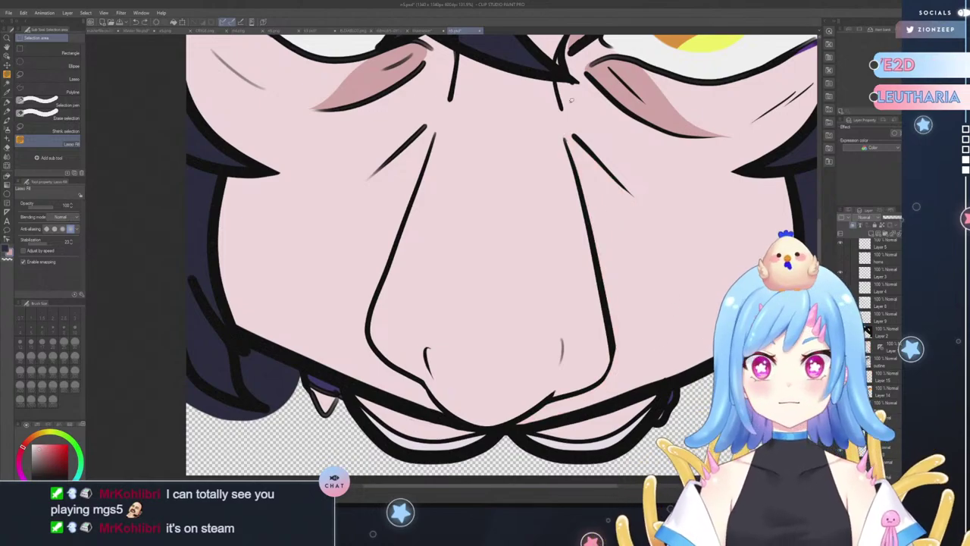
mouse_move(567, 70)
left_mouse_down()
mouse_move(622, 253)
mouse_move(631, 326)
mouse_move(613, 385)
mouse_move(593, 395)
left_mouse_up()
key("ctrl+z")
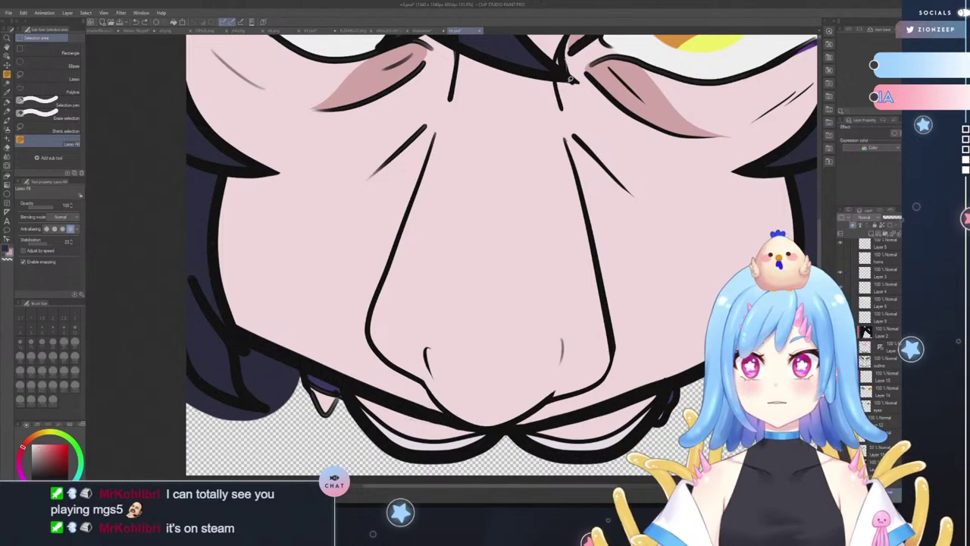
mouse_move(567, 72)
left_mouse_down()
mouse_move(610, 265)
mouse_move(612, 395)
mouse_move(577, 376)
left_mouse_up()
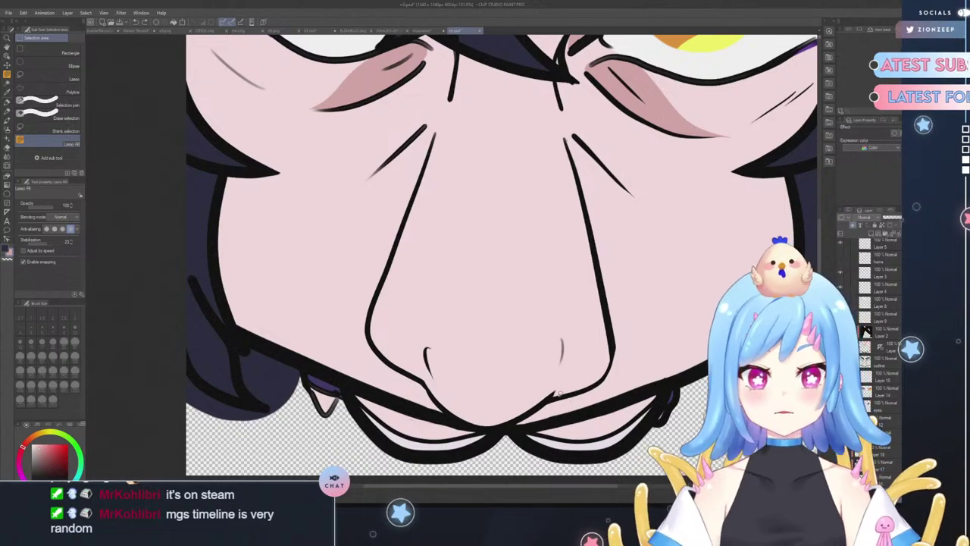
- Try crescent shadows beside the right nostril crease, starting above it and tapering to the nose's lower outline, and undo each one
mouse_move(563, 395)
left_mouse_down()
mouse_move(559, 313)
mouse_move(567, 340)
mouse_move(558, 397)
left_mouse_up()
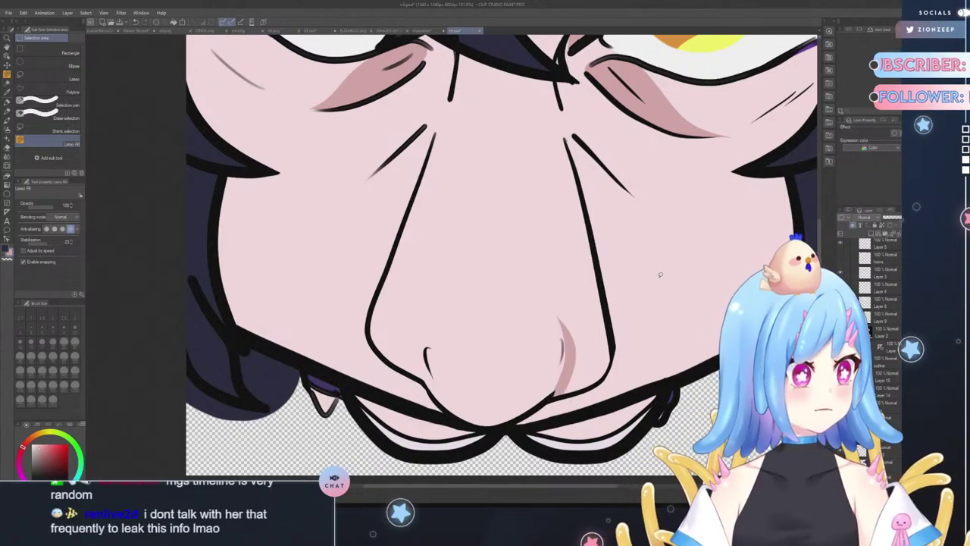
key("ctrl+z")
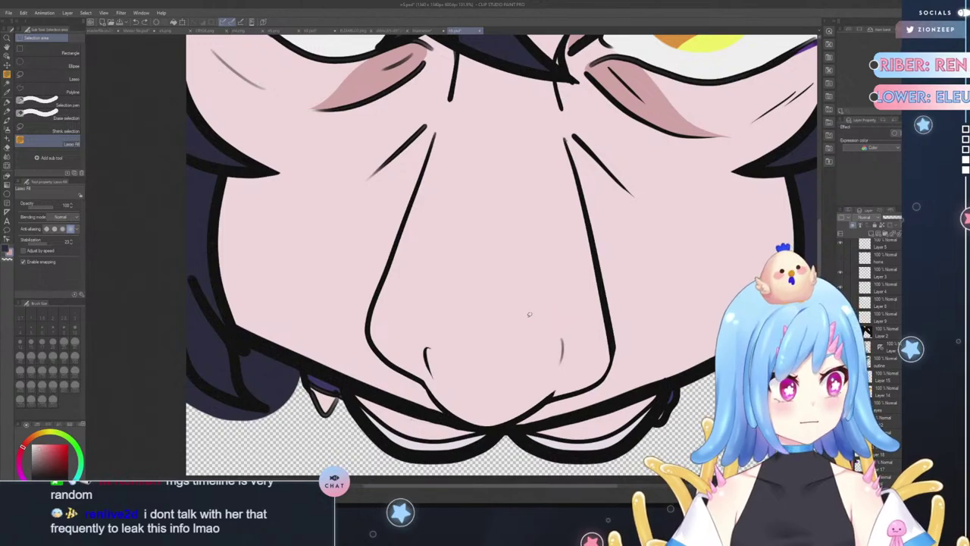
mouse_move(573, 367)
left_mouse_down()
mouse_move(557, 317)
mouse_move(565, 349)
mouse_move(552, 402)
mouse_move(558, 396)
left_mouse_up()
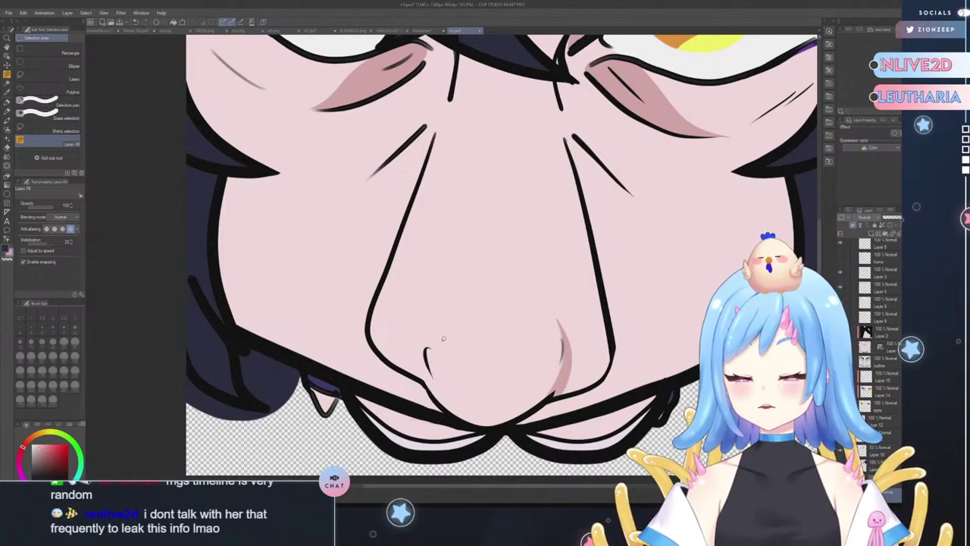
key("ctrl+z")
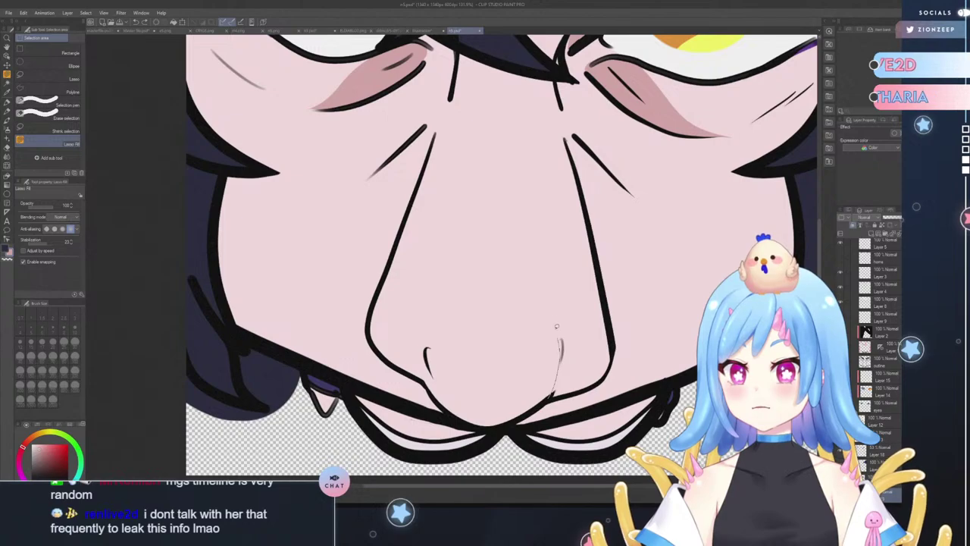
mouse_move(562, 317)
left_mouse_down()
mouse_move(571, 356)
mouse_move(552, 396)
left_mouse_up()
key("ctrl+z")
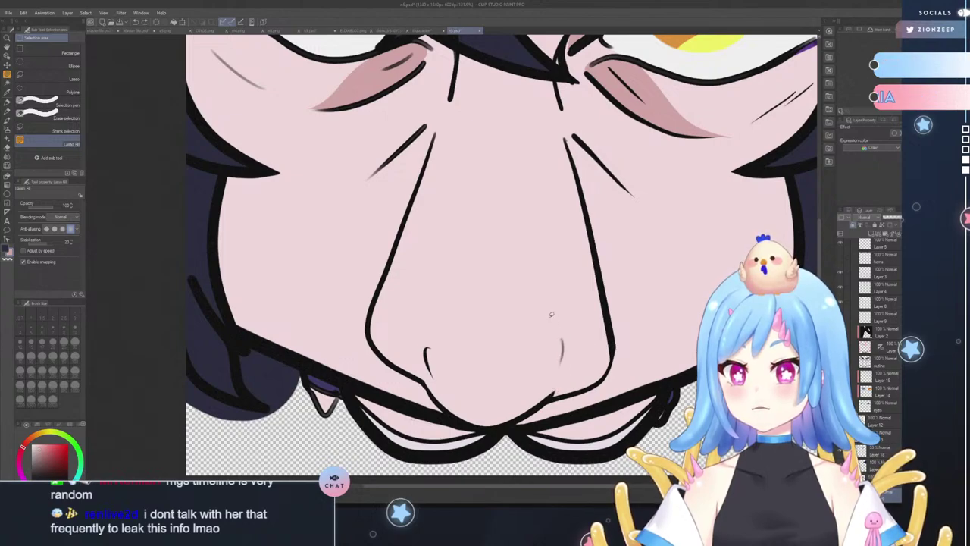
mouse_move(562, 333)
left_mouse_down()
mouse_move(545, 399)
mouse_move(577, 372)
mouse_move(555, 309)
mouse_move(564, 349)
mouse_move(547, 404)
mouse_move(575, 372)
mouse_move(557, 312)
left_mouse_up()
key("ctrl+z")
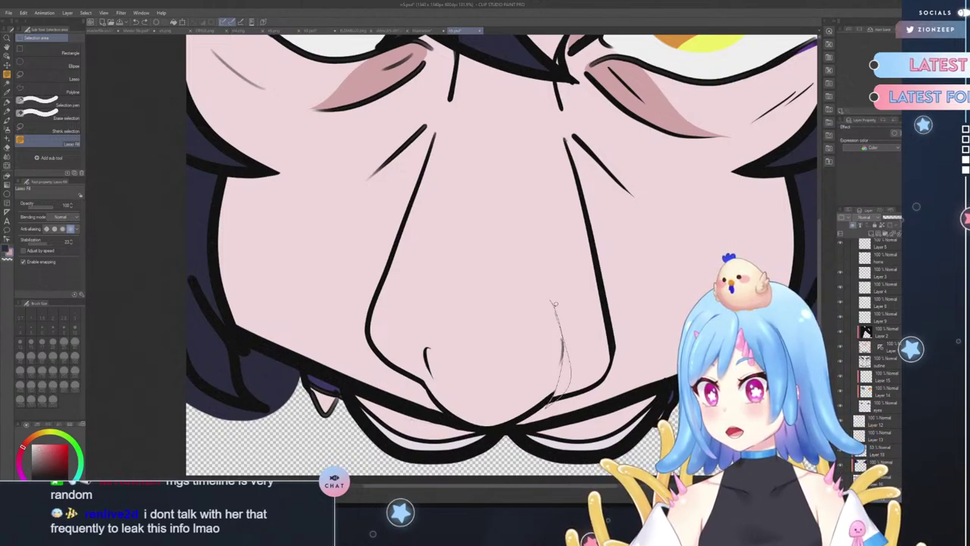
key("ctrl+z")
- Try shorter nostril shadows starting at the top of the right nostril crease and undo them
left_click_drag(561, 363, 547, 400)
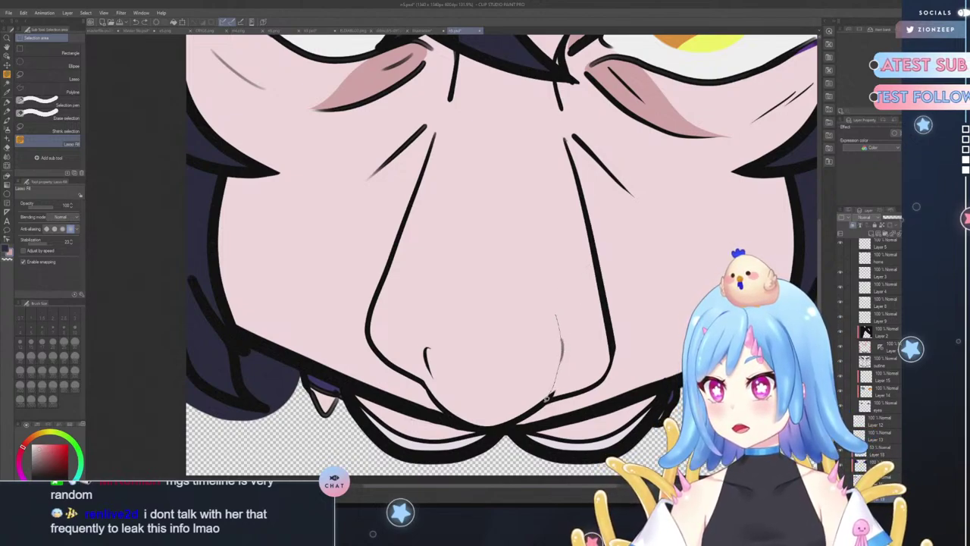
mouse_move(569, 369)
left_mouse_down()
mouse_move(558, 316)
mouse_move(585, 287)
mouse_move(562, 334)
mouse_move(577, 337)
mouse_move(577, 357)
mouse_move(553, 396)
mouse_move(562, 340)
left_mouse_up()
key("ctrl+z")
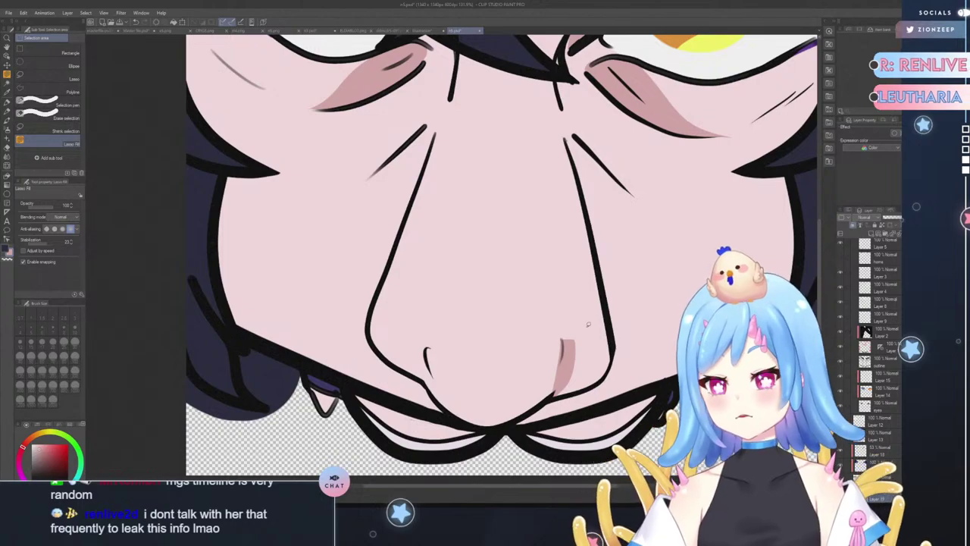
key("ctrl+z")
mouse_move(563, 334)
left_mouse_down()
mouse_move(573, 355)
mouse_move(561, 394)
left_mouse_up()
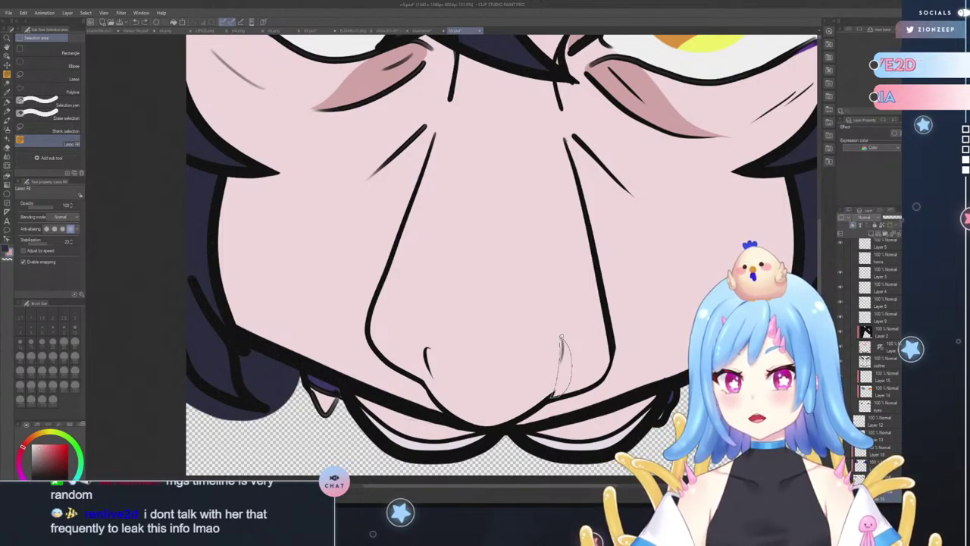
left_click_drag(561, 336, 562, 338)
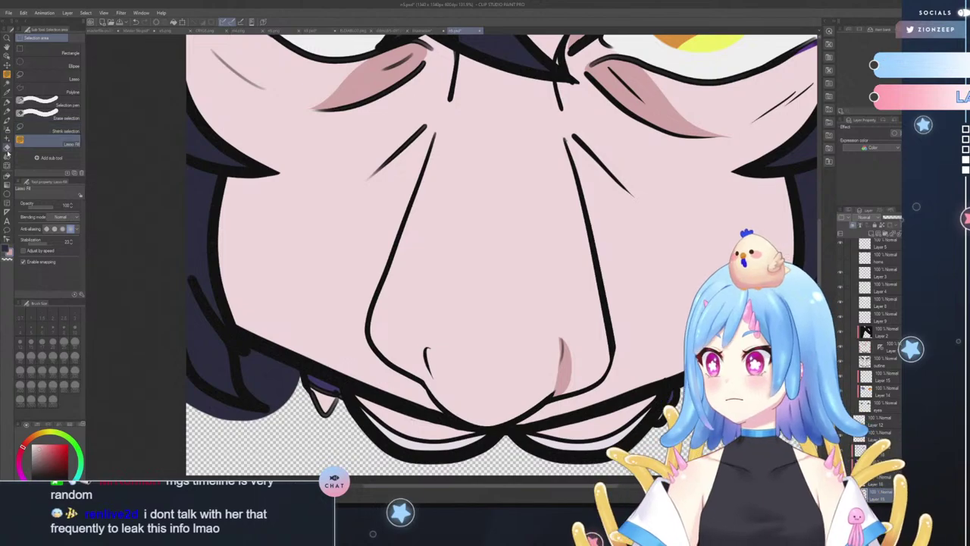
key("j")
key("ctrl+z")
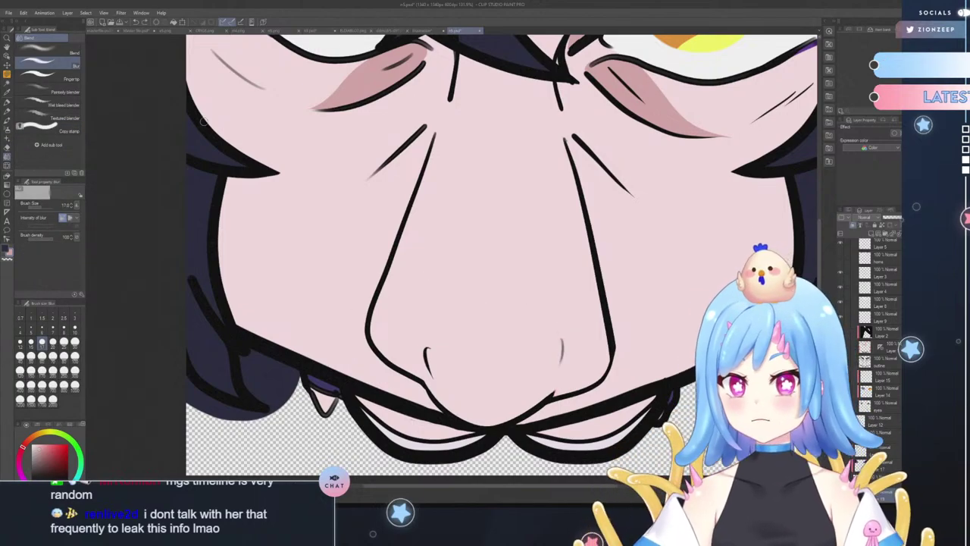
- Lasso-fill a narrow tapered shadow from the lower half of the right nostril crease down to the nose's outline
left_click(7, 38)
left_click_drag(635, 396, 604, 337)
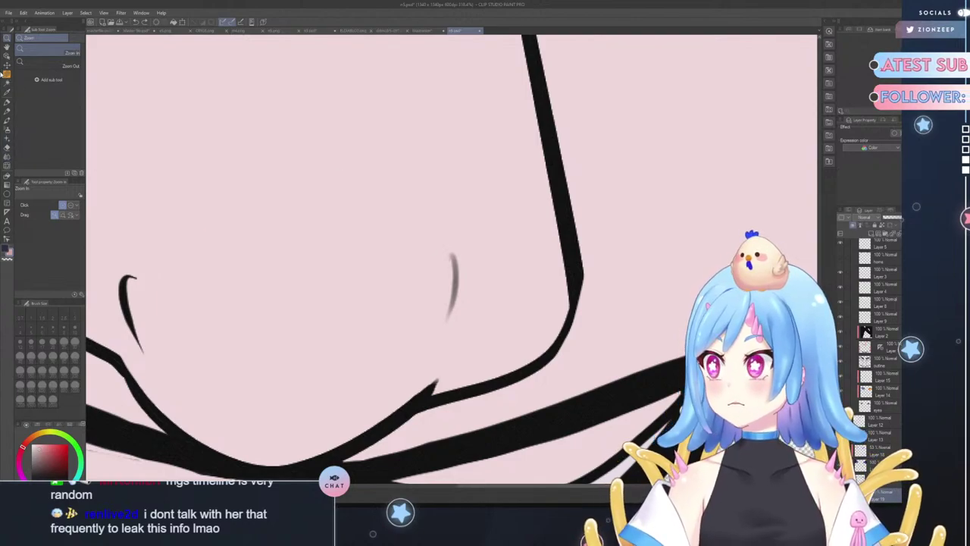
left_click(7, 75)
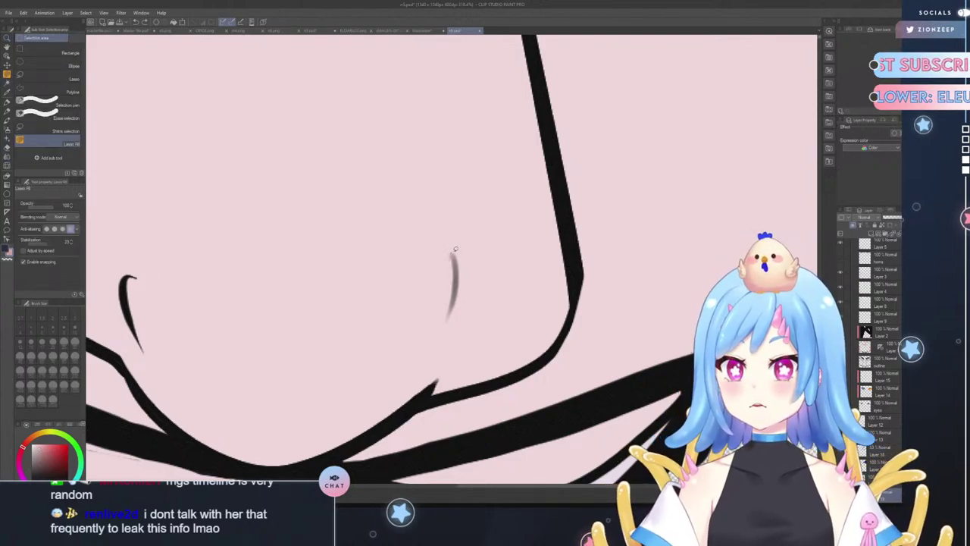
mouse_move(455, 248)
left_mouse_down()
mouse_move(481, 266)
mouse_move(476, 316)
mouse_move(462, 367)
mouse_move(418, 410)
mouse_move(449, 325)
mouse_move(453, 251)
left_mouse_up()
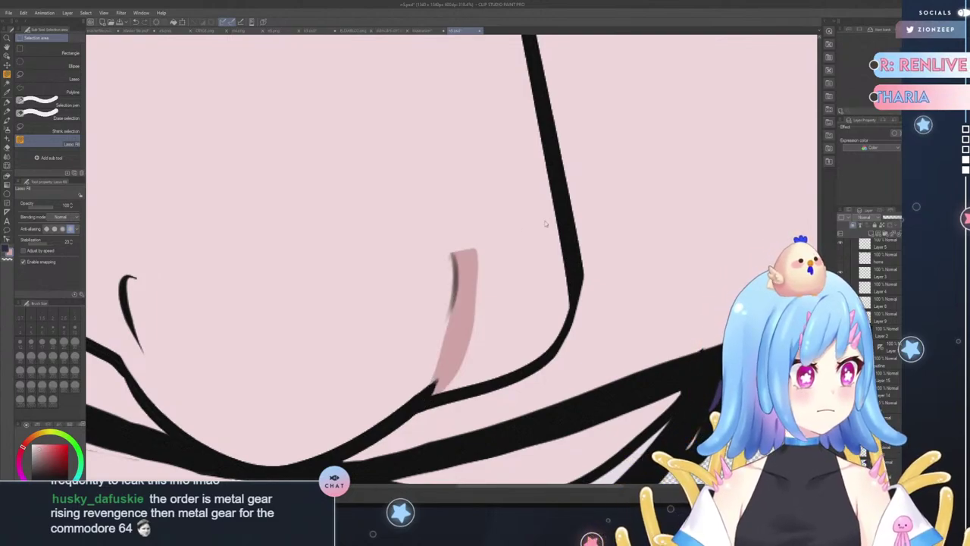
key("ctrl+z")
mouse_move(461, 264)
left_mouse_down()
mouse_move(472, 307)
mouse_move(467, 351)
mouse_move(416, 405)
left_mouse_up()
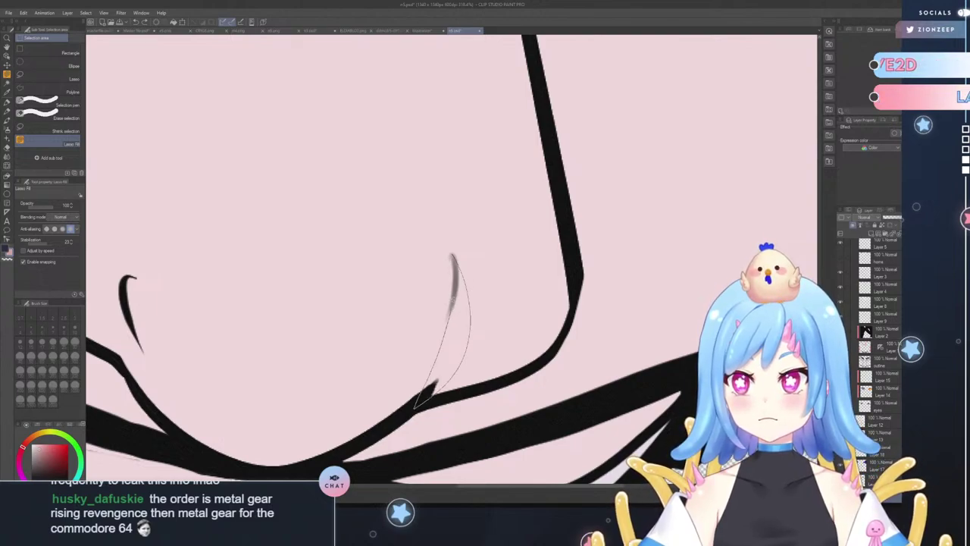
mouse_move(452, 258)
left_mouse_down()
mouse_move(440, 353)
mouse_move(406, 413)
mouse_move(463, 373)
mouse_move(455, 254)
left_mouse_up()
key("ctrl+z")
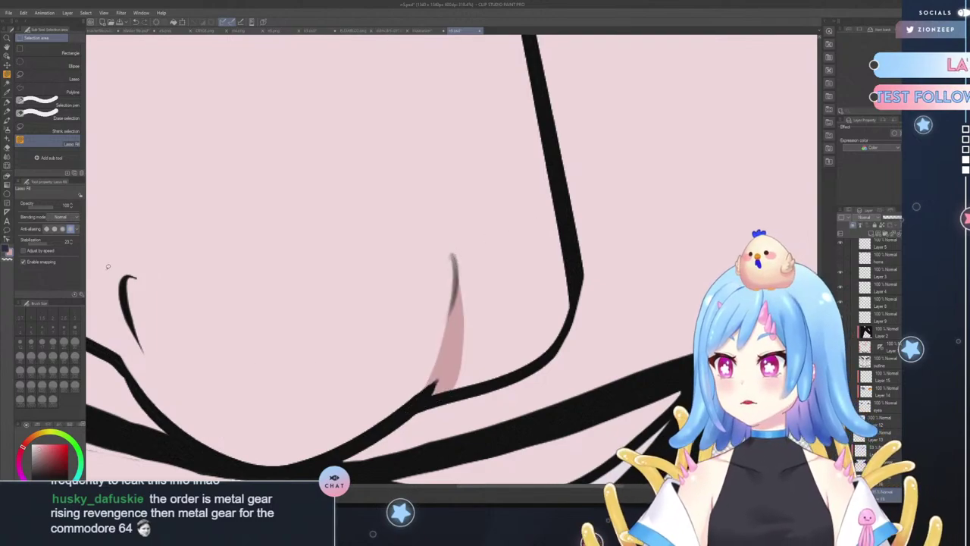
- Try tapered lasso-filled shadows from the left nostril crease down to the nose's outline, undoing each one
mouse_move(129, 276)
left_mouse_down()
mouse_move(121, 333)
mouse_move(174, 429)
mouse_move(126, 379)
mouse_move(108, 318)
mouse_move(129, 277)
mouse_move(135, 320)
mouse_move(167, 385)
mouse_move(231, 458)
left_mouse_up()
key("ctrl+z")
key("ctrl+z")
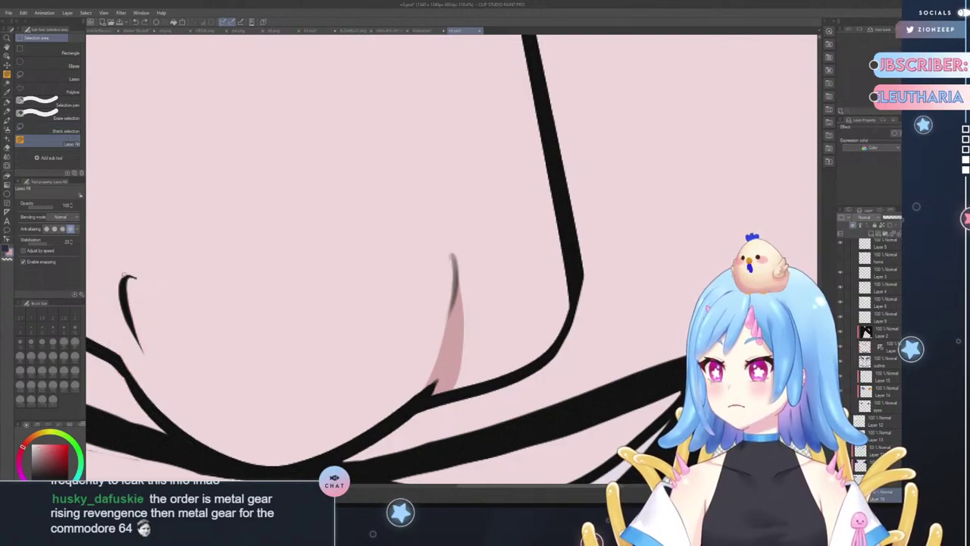
mouse_move(125, 276)
left_mouse_down()
mouse_move(154, 370)
mouse_move(225, 465)
mouse_move(140, 394)
mouse_move(123, 364)
mouse_move(113, 299)
mouse_move(128, 264)
mouse_move(118, 324)
mouse_move(130, 366)
mouse_move(153, 409)
mouse_move(214, 454)
mouse_move(161, 395)
mouse_move(128, 276)
left_mouse_up()
key("ctrl+z")
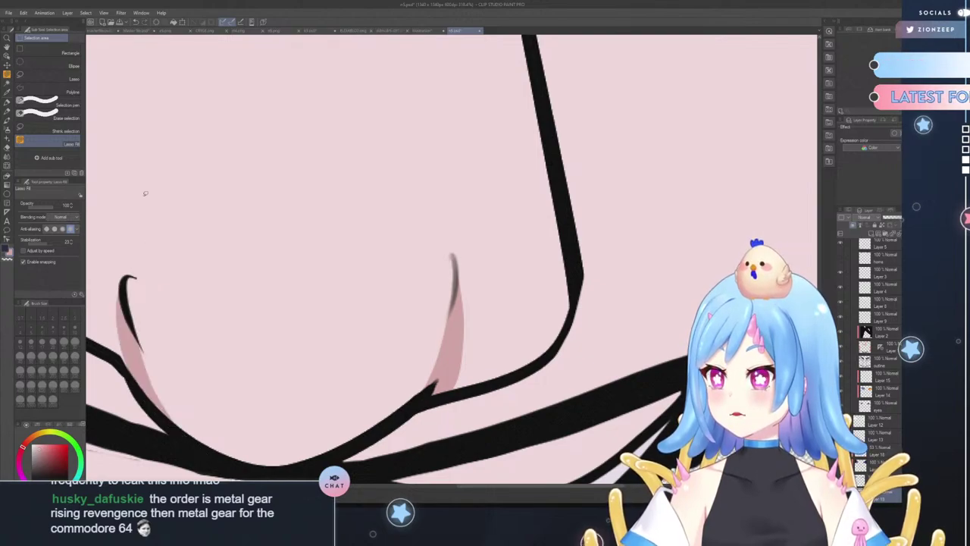
key("ctrl+z")
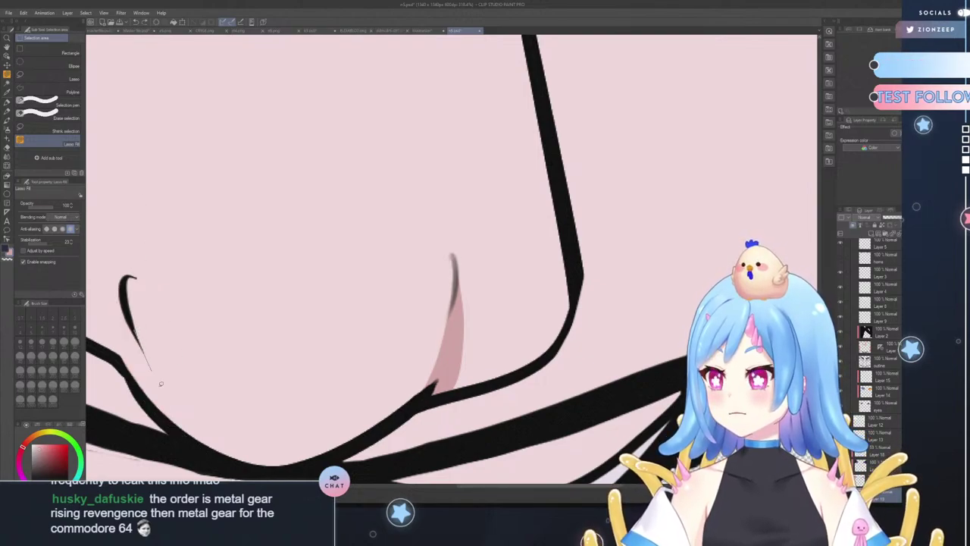
- Lasso-fill a tapered shadow outside the left nostril crease and a slim one from the left inner eye corner down the nose's contour
mouse_move(160, 383)
left_mouse_down()
mouse_move(208, 455)
mouse_move(123, 360)
mouse_move(119, 282)
mouse_move(155, 379)
left_mouse_up()
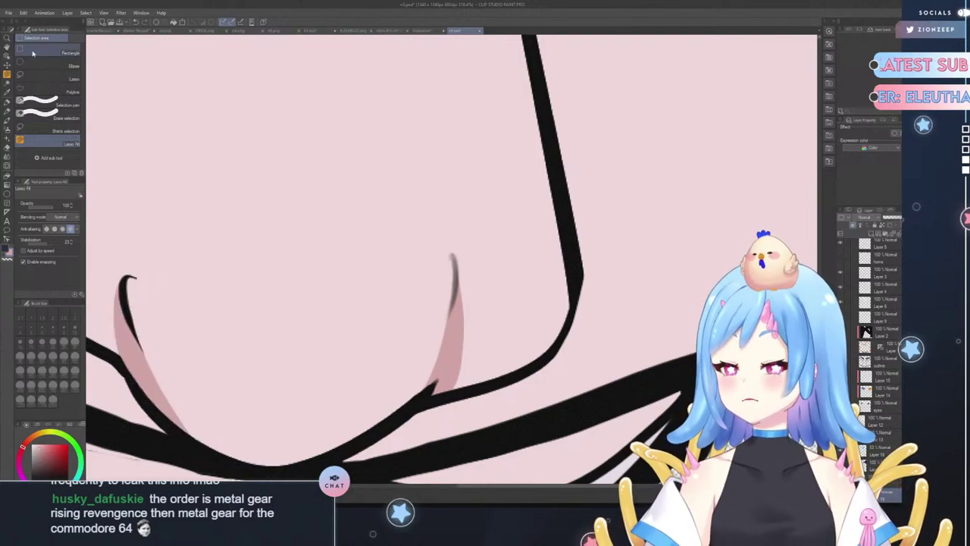
left_click(7, 38)
left_click_drag(322, 322, 271, 326)
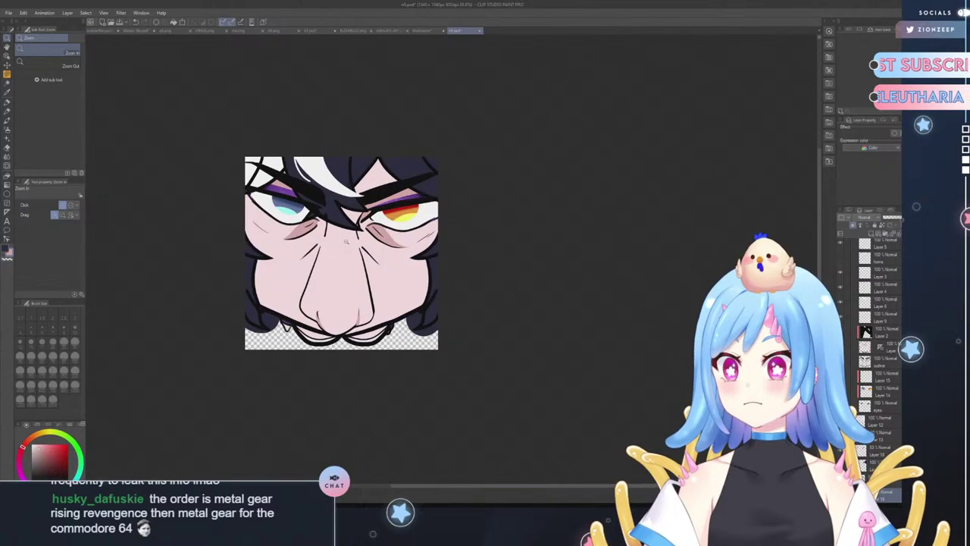
left_click_drag(345, 249, 356, 246)
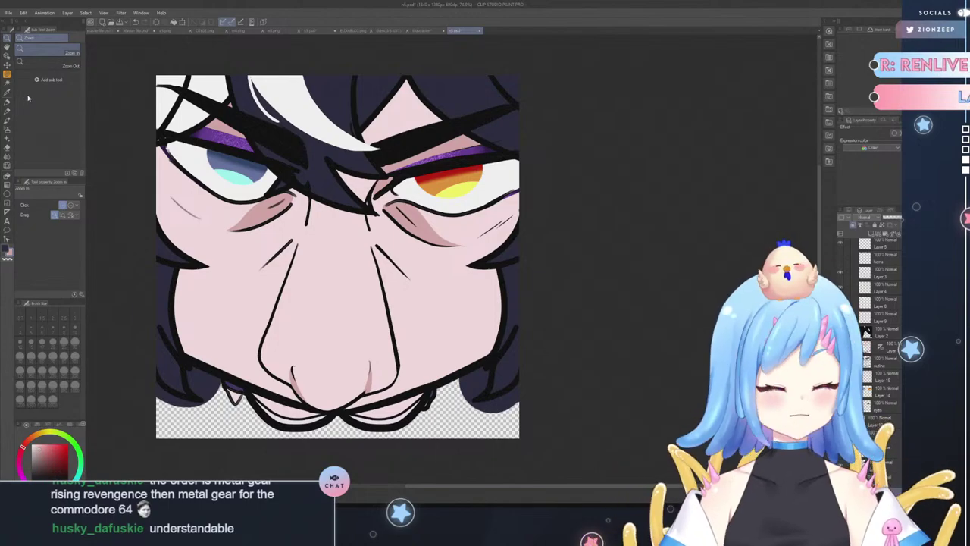
left_click(8, 80)
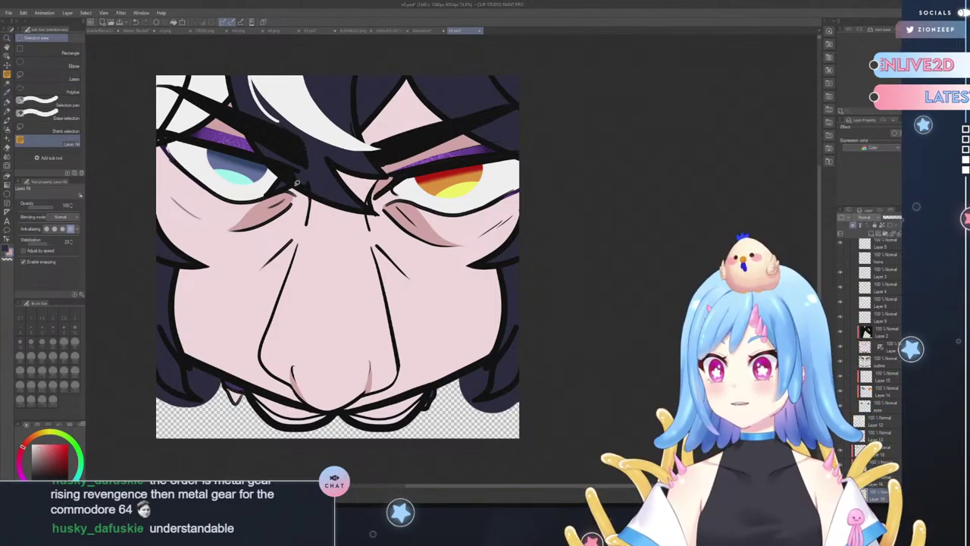
mouse_move(301, 201)
left_mouse_down()
mouse_move(266, 318)
mouse_move(259, 365)
mouse_move(274, 373)
mouse_move(264, 342)
mouse_move(309, 215)
mouse_move(297, 180)
left_mouse_up()
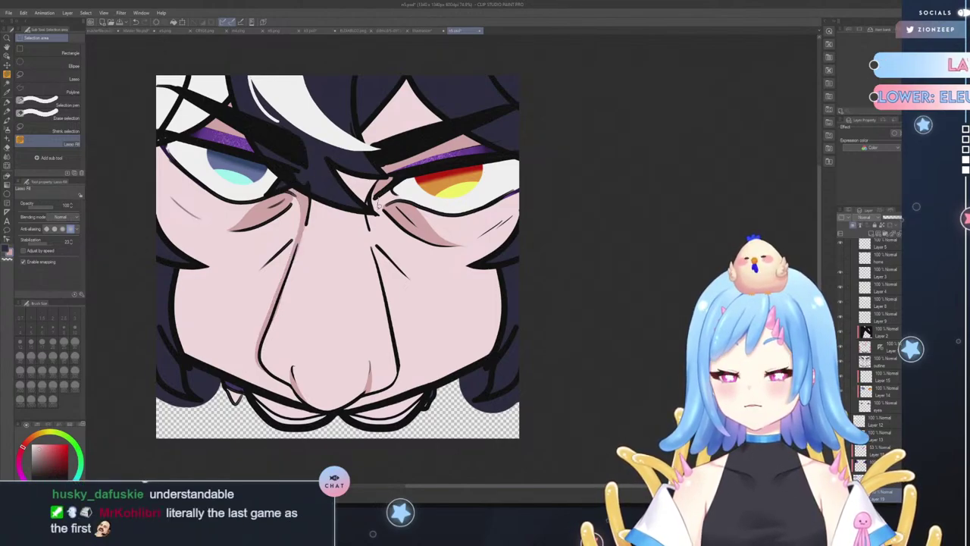
- Try slim shadows from the right eye's inner corner down outside the nose's right contour and undo them
mouse_move(379, 203)
left_mouse_down()
mouse_move(389, 262)
mouse_move(407, 266)
left_mouse_up()
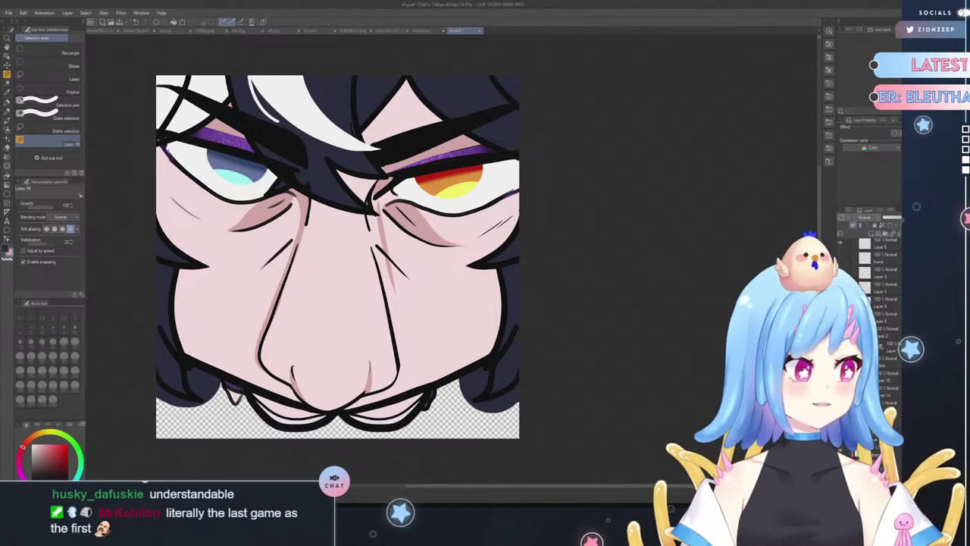
key("ctrl+z")
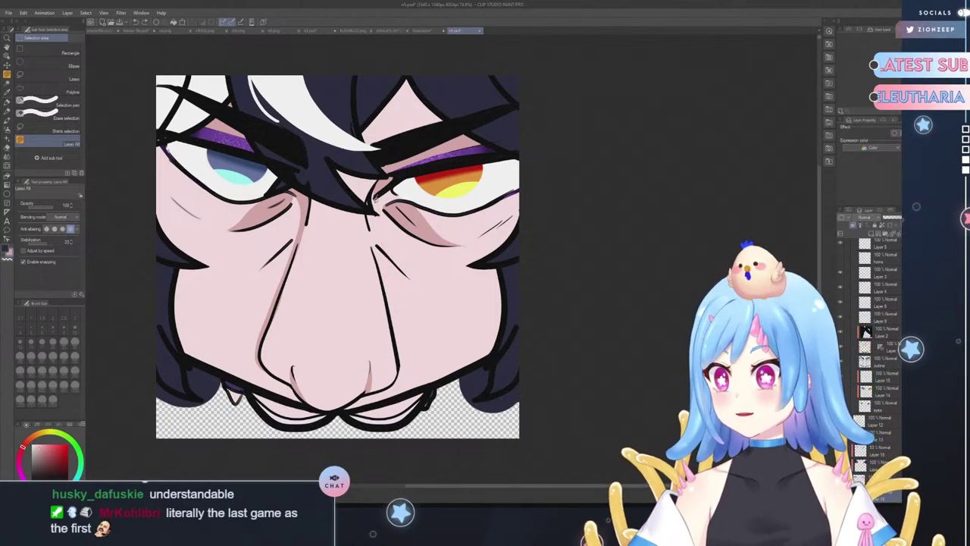
left_click_drag(374, 200, 400, 310)
key("ctrl+z")
mouse_move(375, 195)
left_mouse_down()
mouse_move(370, 236)
mouse_move(408, 376)
mouse_move(370, 228)
mouse_move(409, 335)
mouse_move(402, 379)
mouse_move(371, 207)
mouse_move(406, 372)
mouse_move(373, 227)
left_mouse_up()
key("ctrl+z")
key("ctrl+z")
key("ctrl+z")
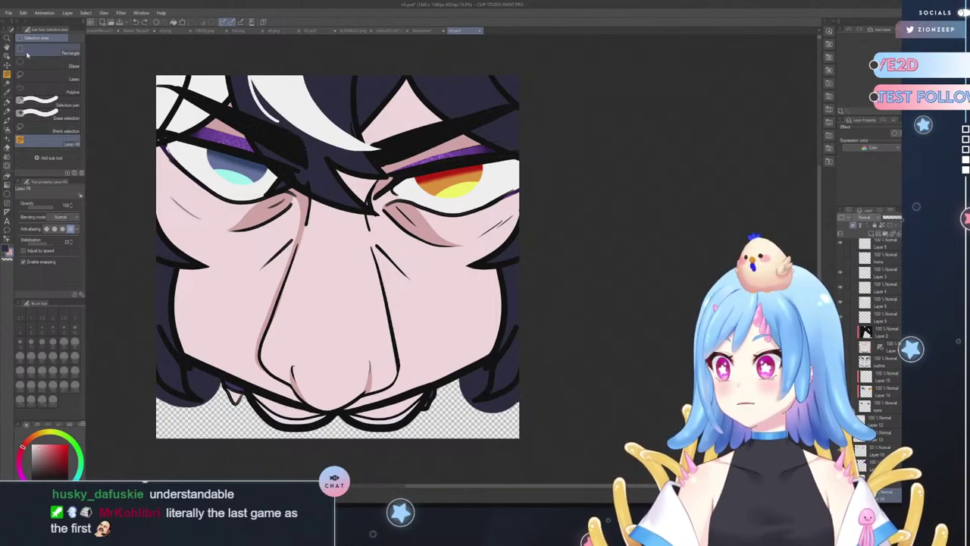
- Refine the curved edge of the shadow between the left inner eye corner and the nose bridge with small lasso fills
left_click(7, 38)
left_click(465, 304)
left_click(465, 305)
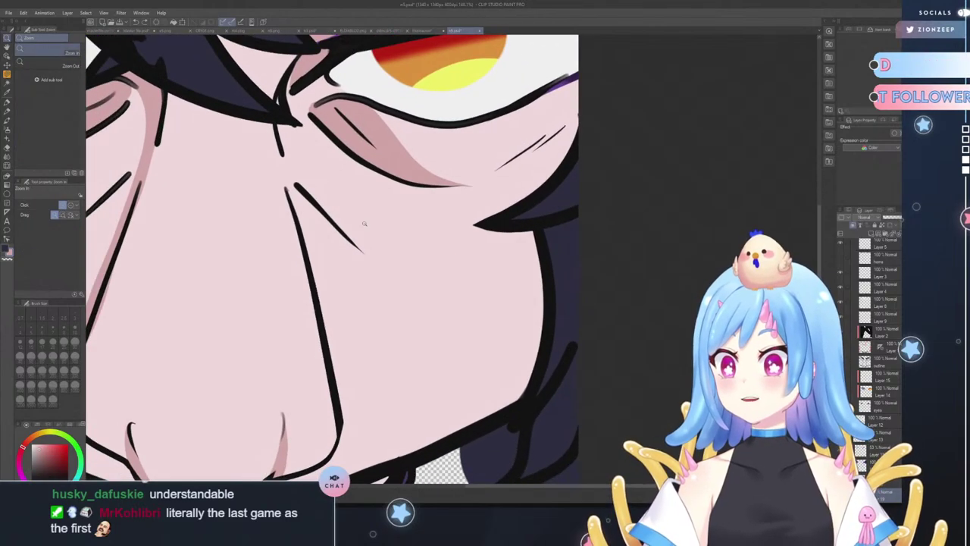
left_click(8, 94)
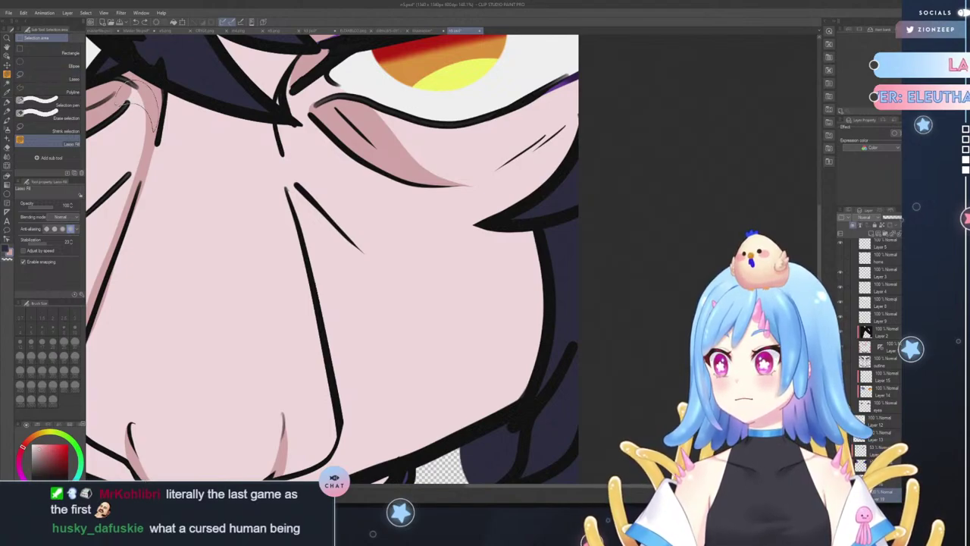
left_click_drag(117, 103, 125, 76)
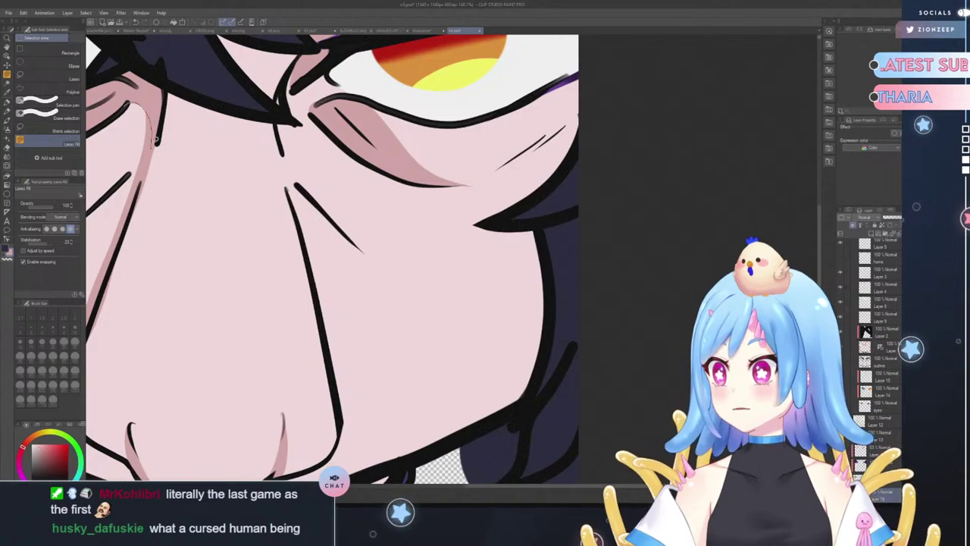
left_click_drag(152, 147, 124, 100)
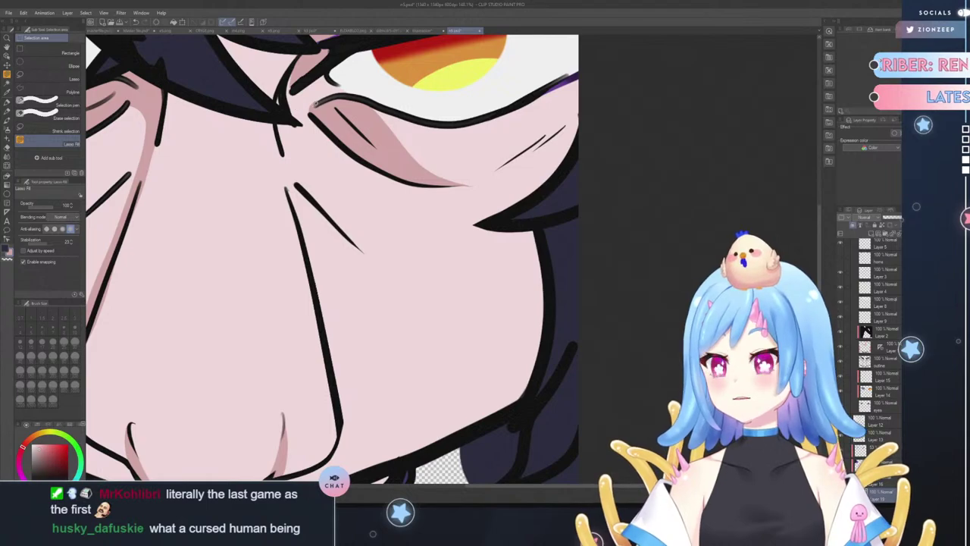
- Try long narrow fills from the right inner eye corner along the nose's right side to its outline, undoing each
mouse_move(319, 102)
left_mouse_down()
mouse_move(305, 115)
mouse_move(297, 198)
mouse_move(349, 410)
mouse_move(346, 461)
left_mouse_up()
key("ctrl+z")
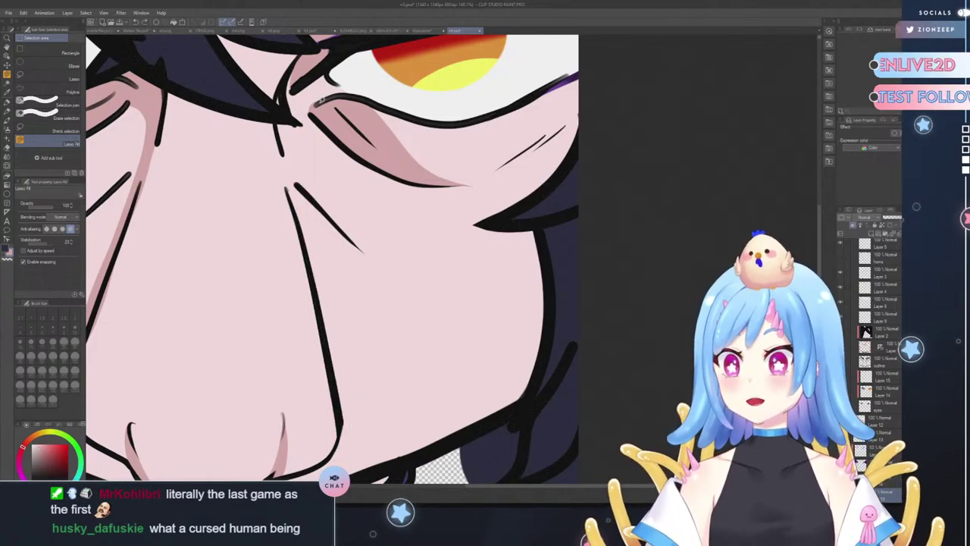
mouse_move(322, 100)
left_mouse_down()
mouse_move(317, 203)
mouse_move(363, 360)
left_mouse_up()
key("ctrl+z")
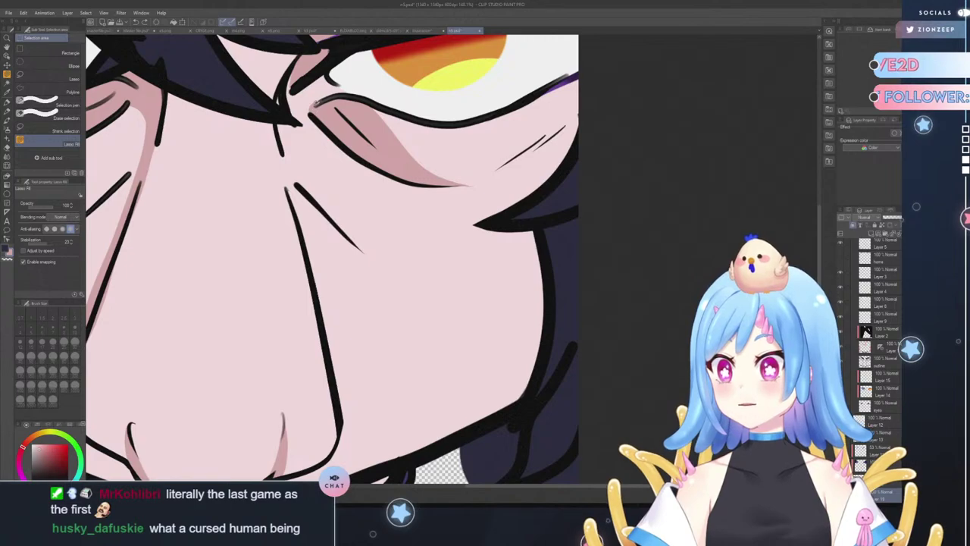
mouse_move(317, 102)
left_mouse_down()
mouse_move(293, 149)
mouse_move(363, 381)
mouse_move(356, 428)
mouse_move(339, 444)
mouse_move(325, 360)
left_mouse_up()
key("ctrl+z")
mouse_move(317, 100)
left_mouse_down()
mouse_move(294, 151)
mouse_move(355, 431)
mouse_move(350, 447)
mouse_move(311, 470)
mouse_move(330, 447)
mouse_move(335, 397)
mouse_move(292, 231)
mouse_move(282, 93)
mouse_move(292, 69)
mouse_move(324, 50)
mouse_move(343, 99)
left_mouse_up()
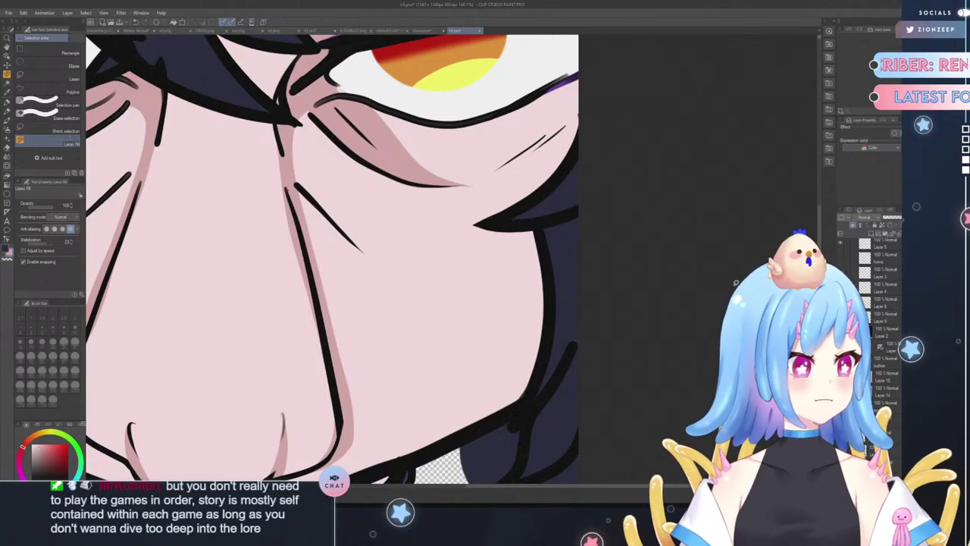
key("ctrl+z")
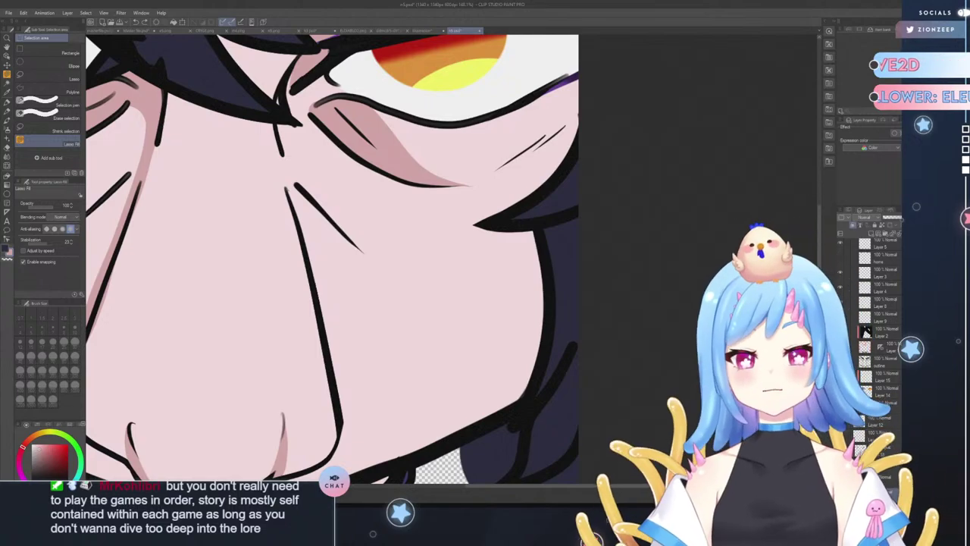
- Lasso-fill a shadow along the upper edge of the left half of the lip, directly beneath the thick face outline
scroll(822, 269, "down", 5)
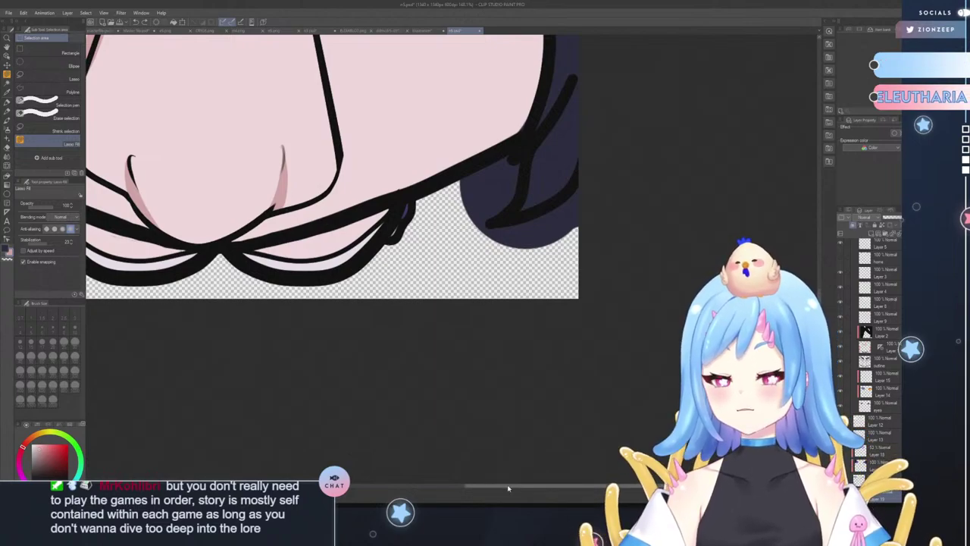
left_click_drag(502, 488, 478, 495)
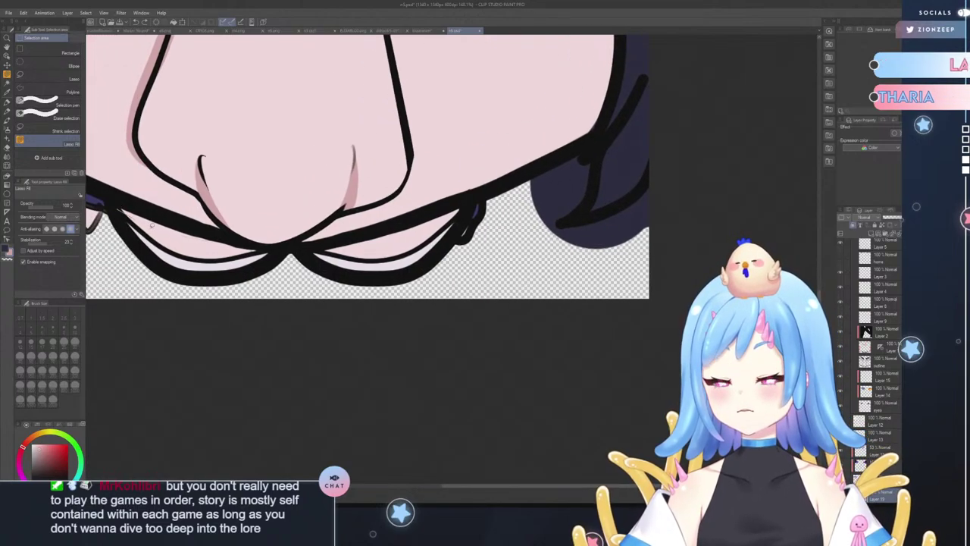
mouse_move(151, 225)
left_mouse_down()
mouse_move(263, 261)
mouse_move(267, 240)
mouse_move(121, 212)
left_mouse_up()
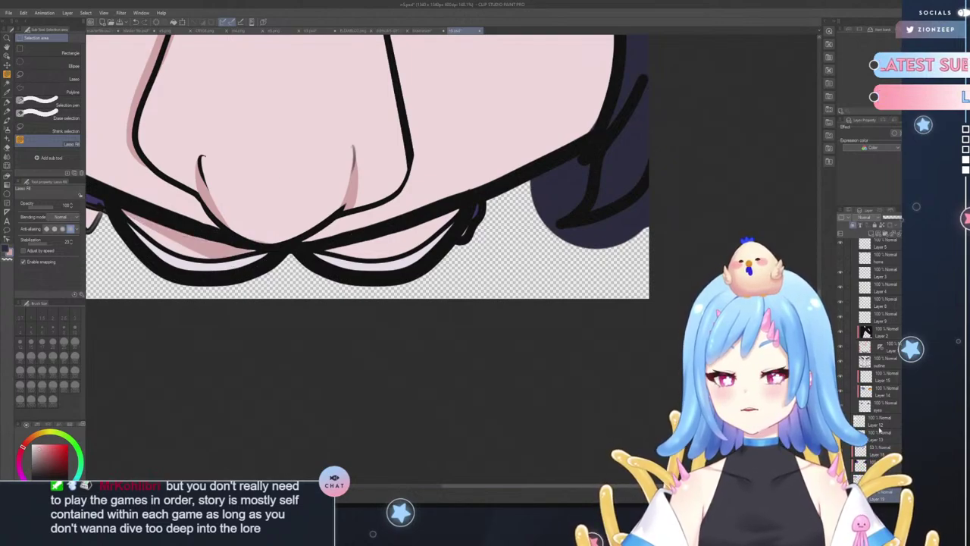
scroll(872, 356, "down", 2)
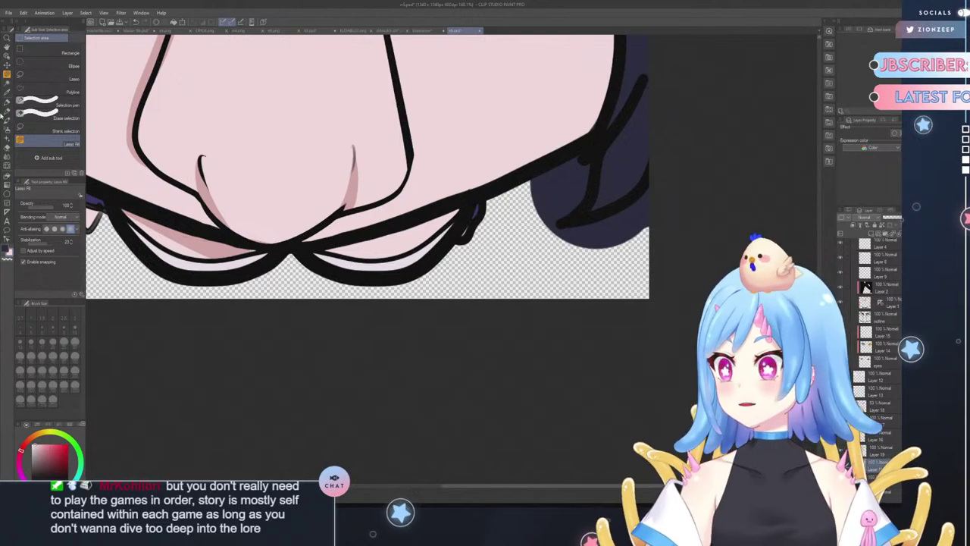
key("p")
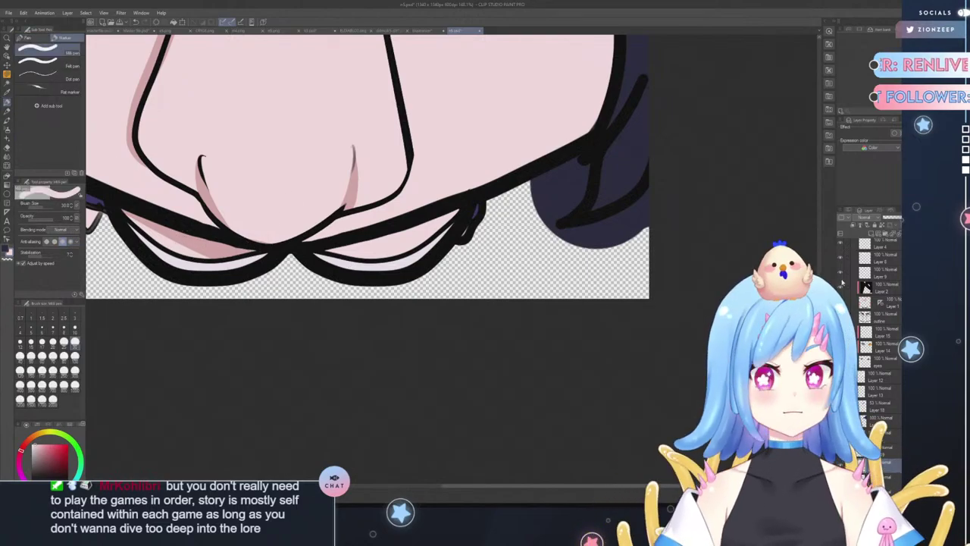
left_click(7, 148)
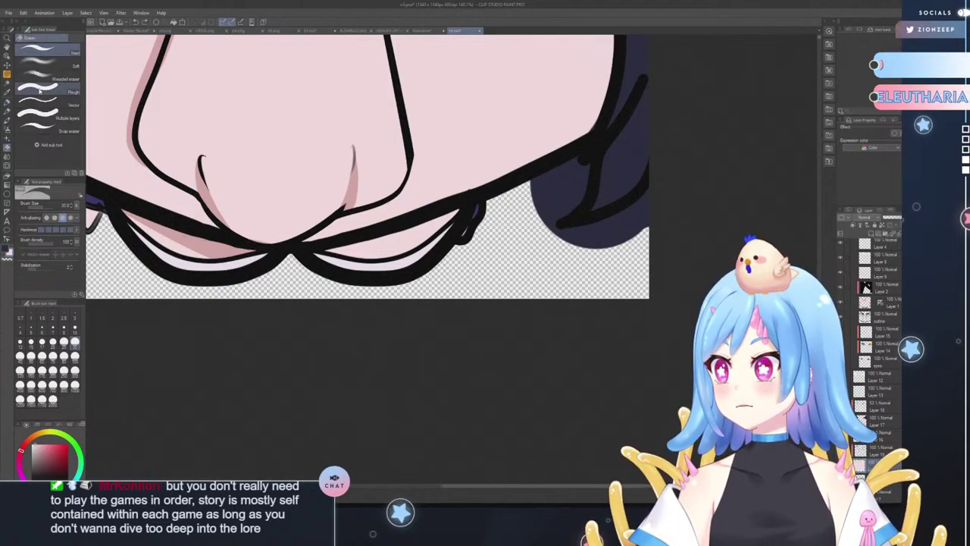
left_click(7, 103)
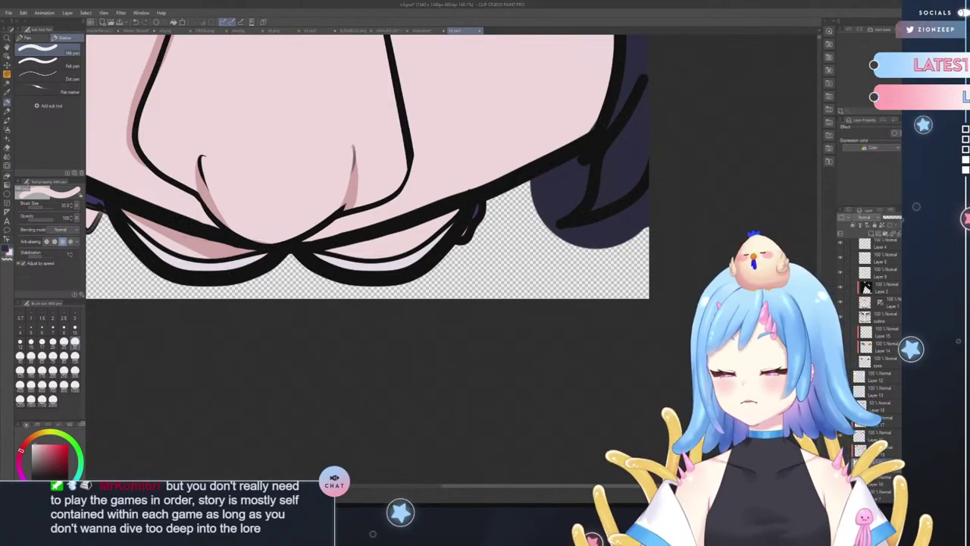
key("ctrl+z")
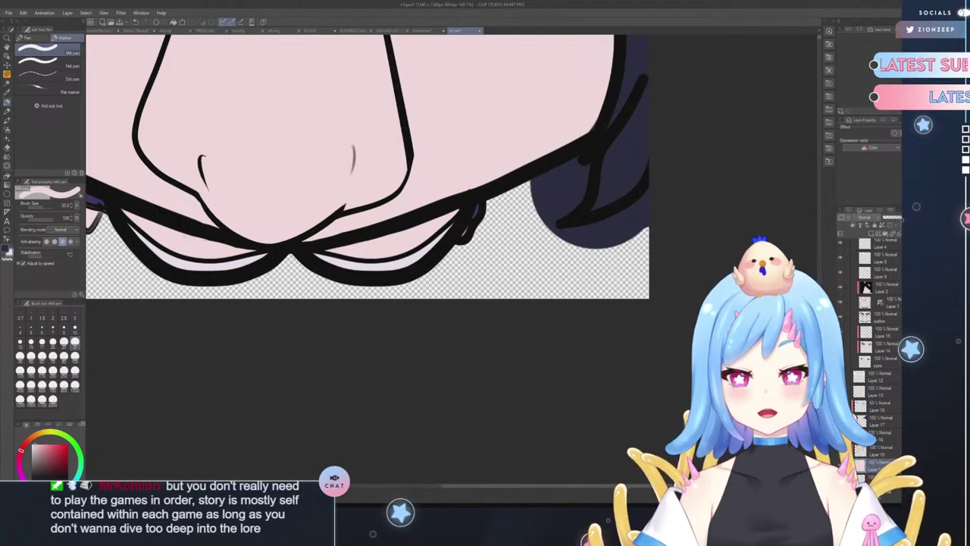
key("ctrl+y")
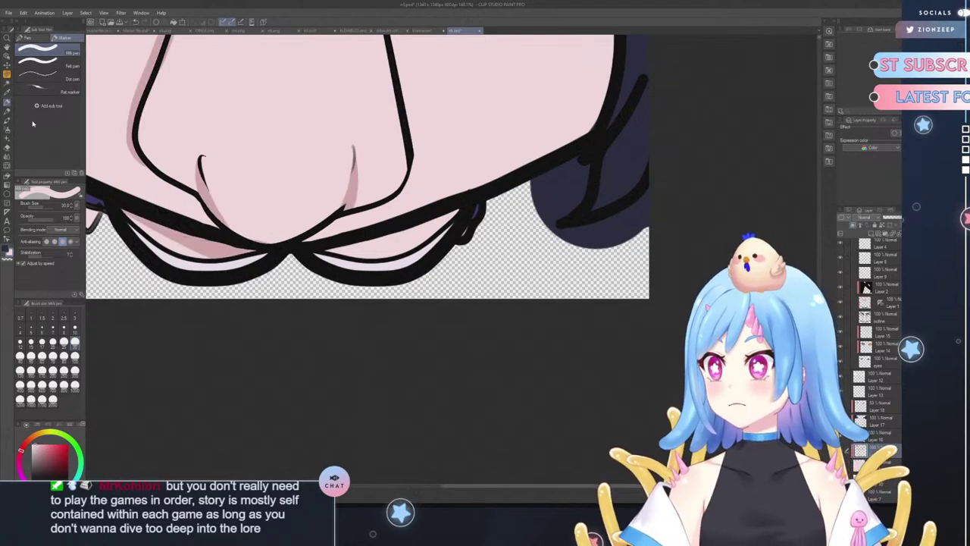
left_click(7, 142)
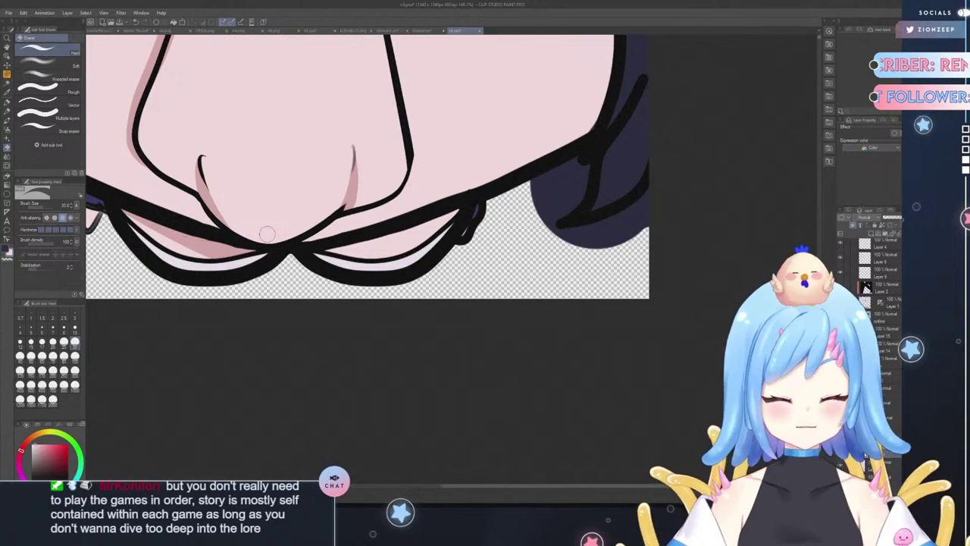
key("j")
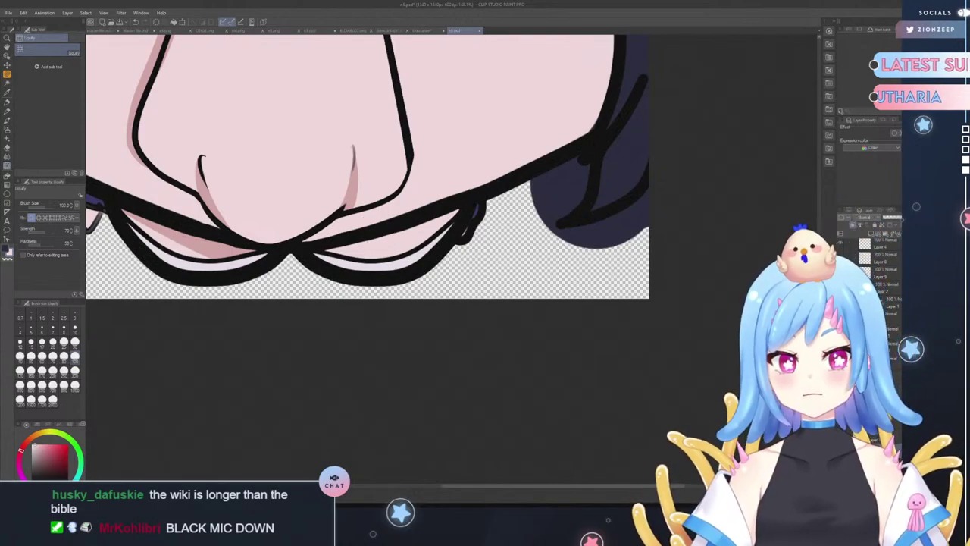
- Reduce the Hard eraser's brush size and switch back to the pen
key("e")
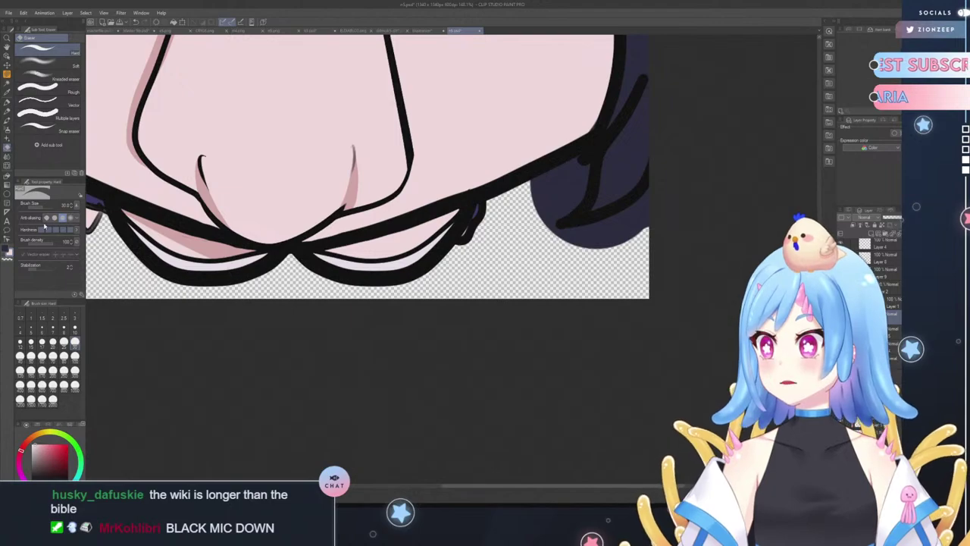
left_click_drag(42, 207, 41, 209)
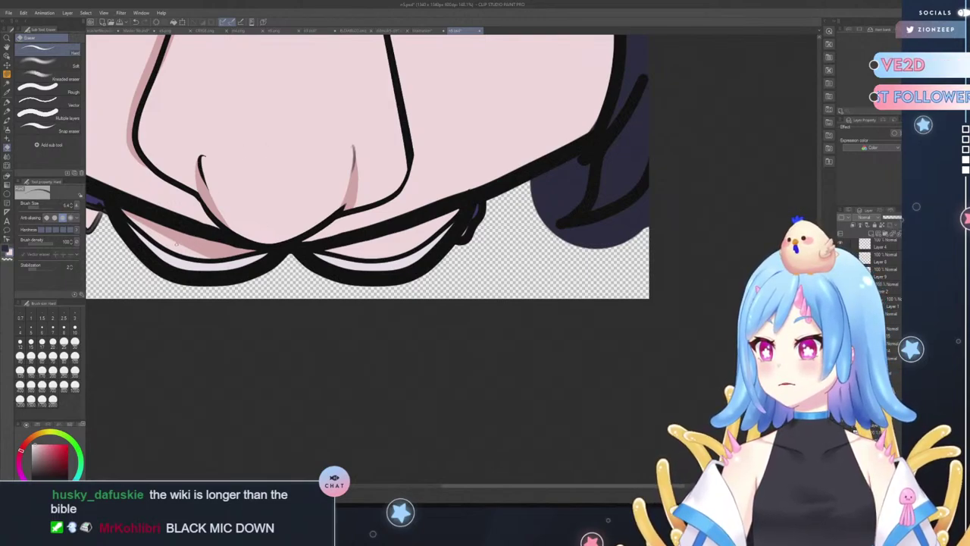
left_click(7, 101)
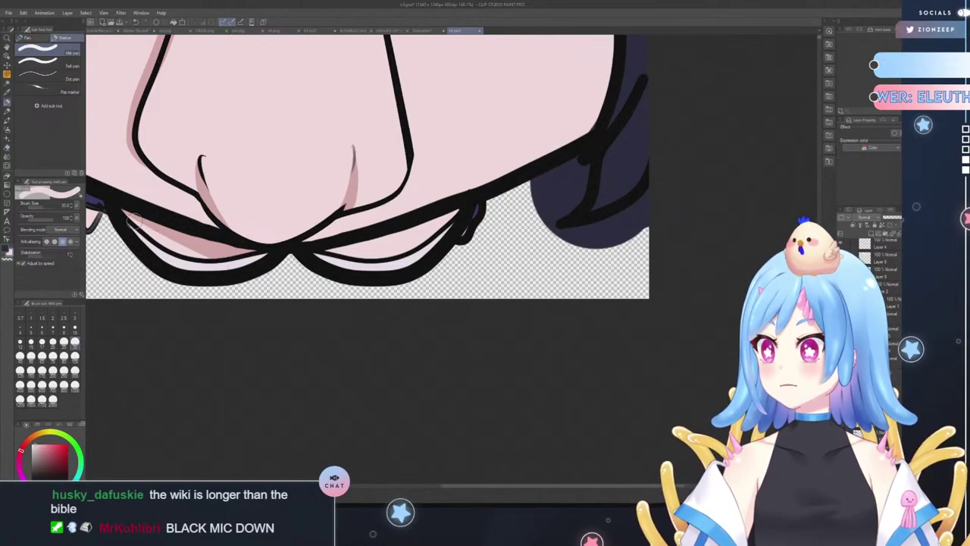
left_click(7, 36)
left_click_drag(349, 216, 592, 283)
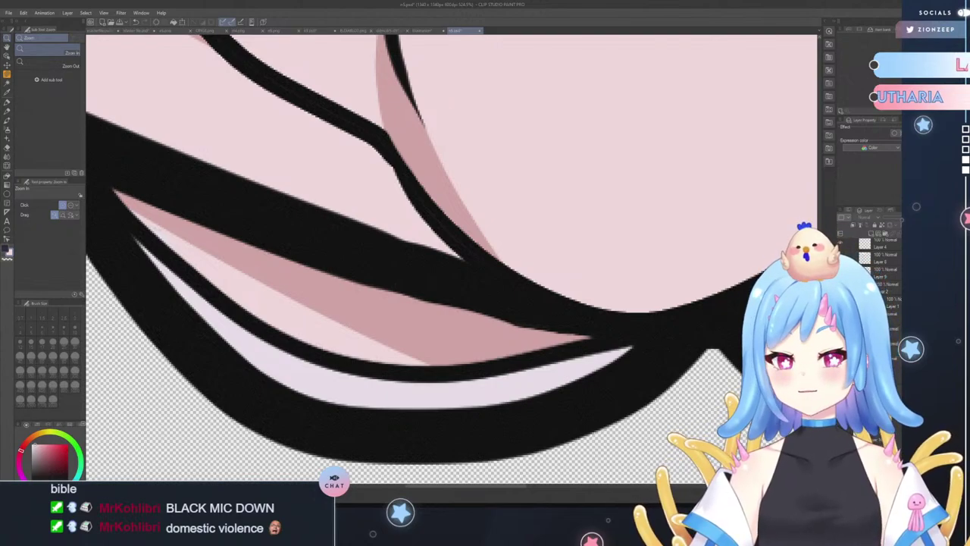
key("ctrl+z")
key("ctrl+y")
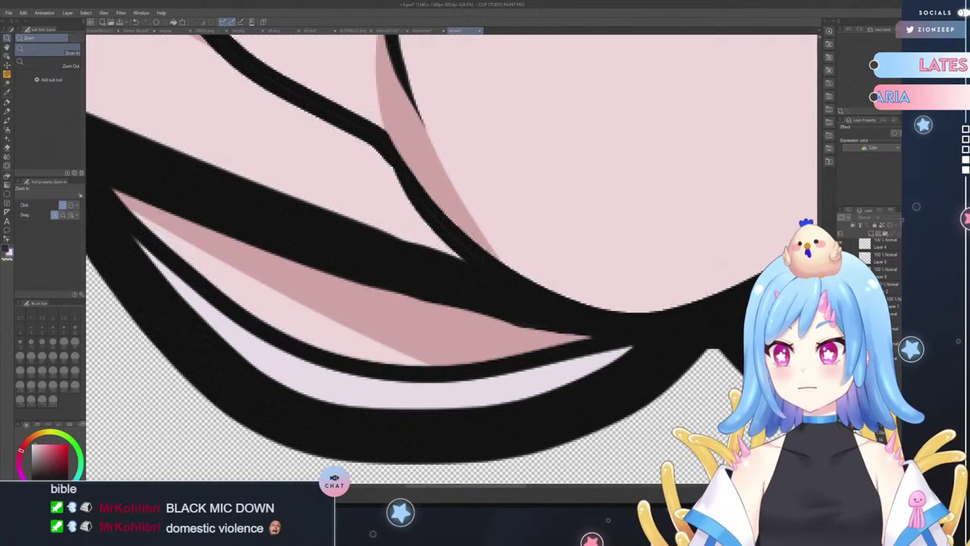
key("ctrl+z")
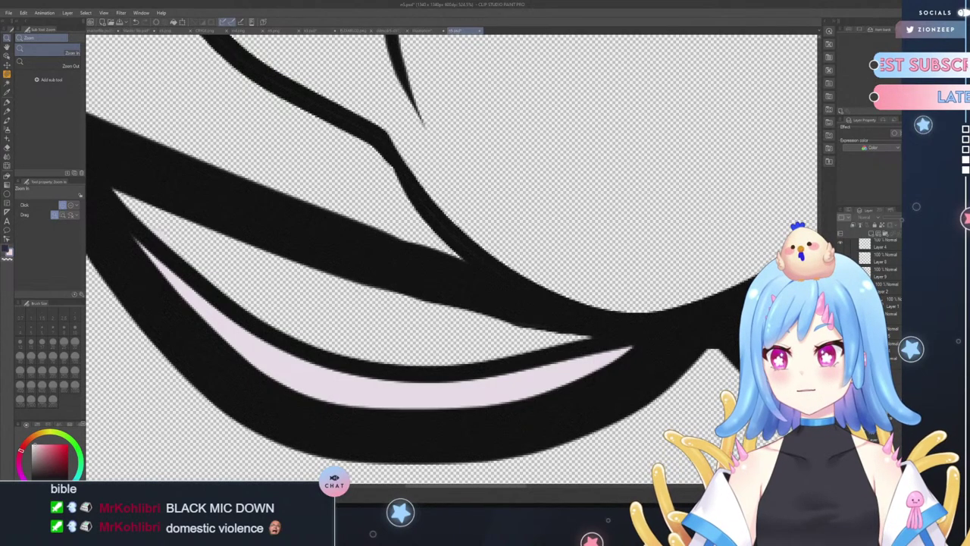
key("ctrl+z")
key("ctrl+y")
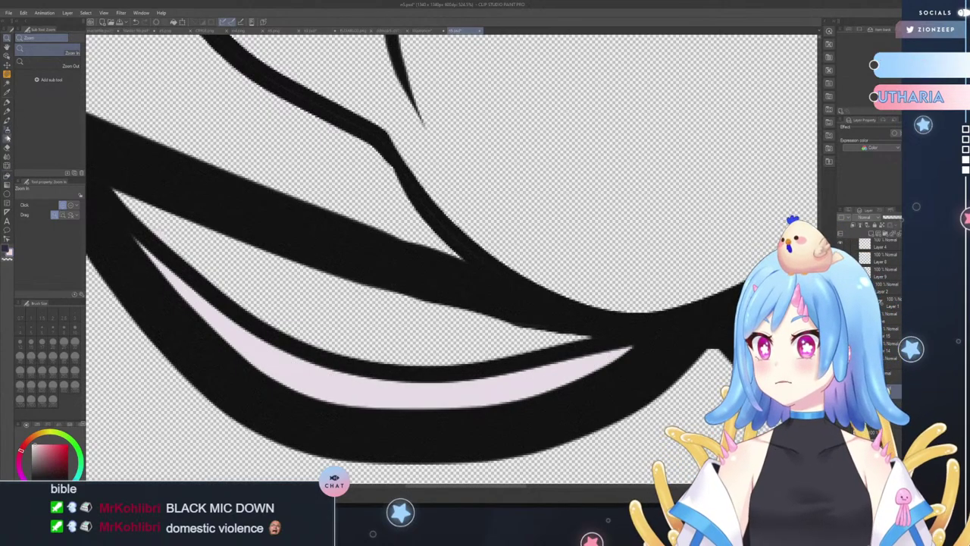
left_click(7, 146)
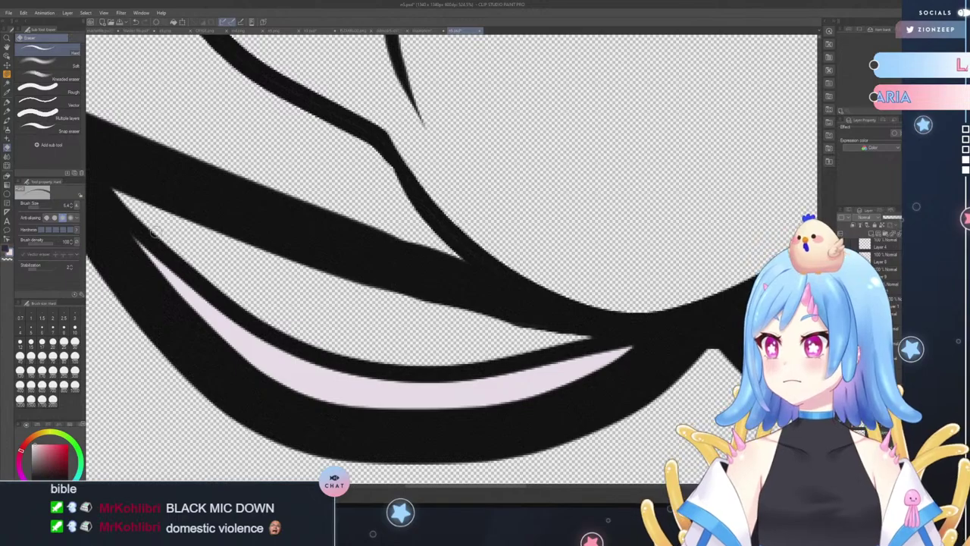
key("ctrl+z")
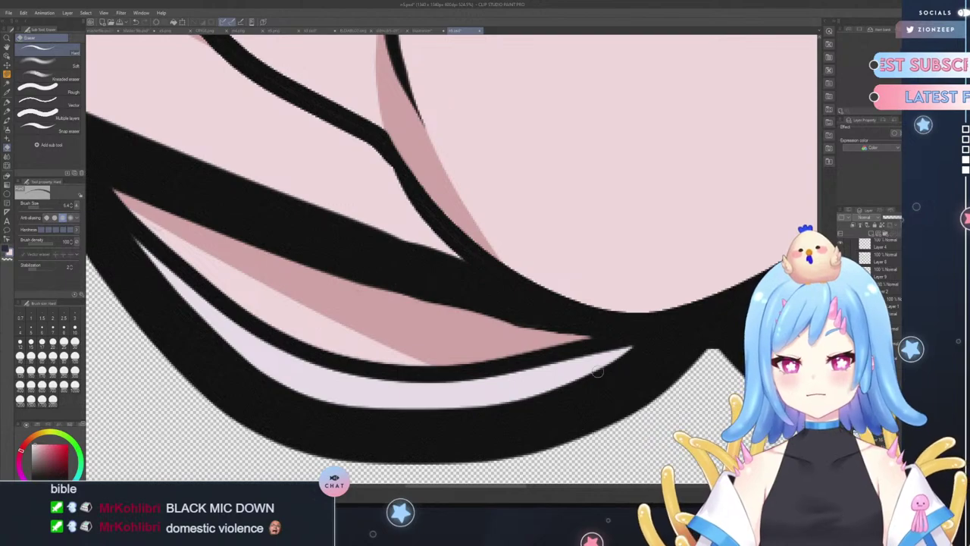
left_click(8, 106)
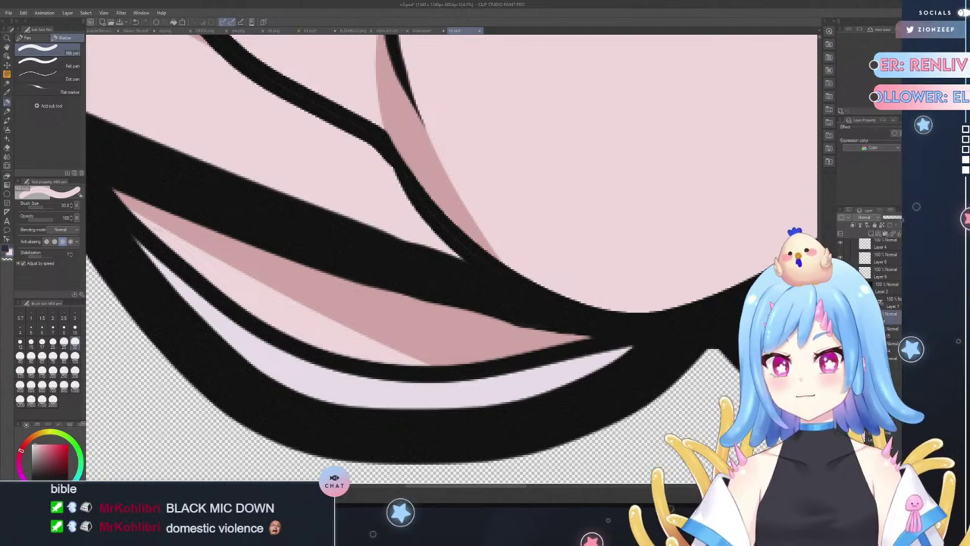
left_click(7, 148)
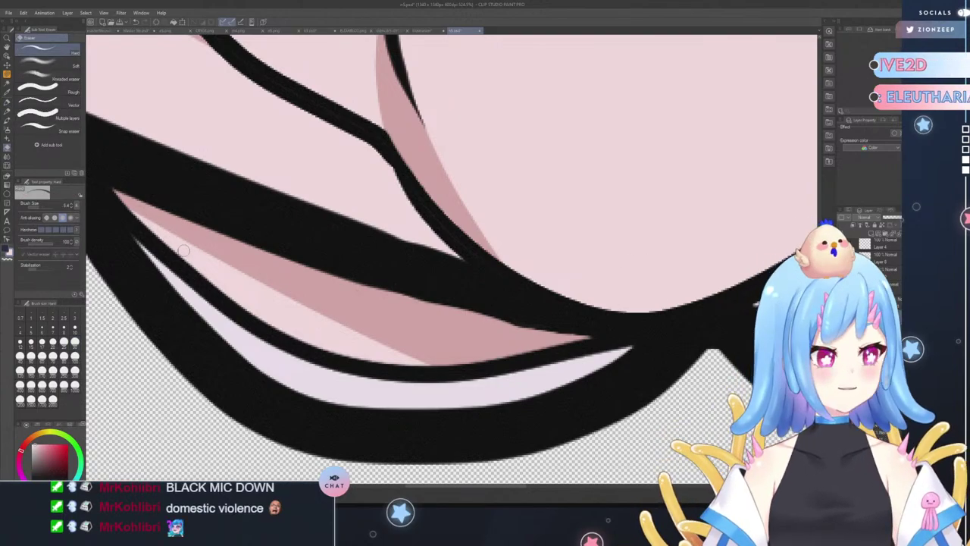
- Sample the pink shadow colour from the shaded left half of the lip
left_click_drag(523, 487, 631, 460)
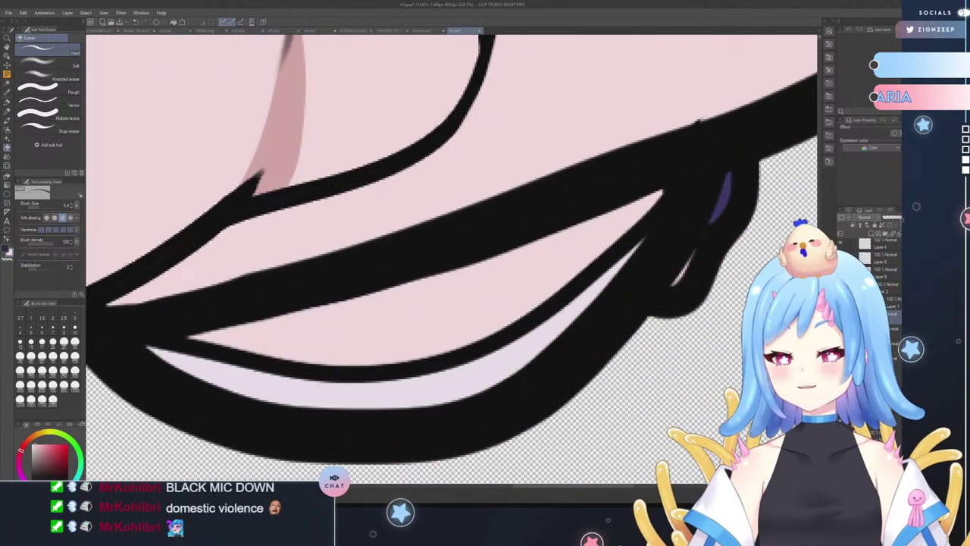
left_click(7, 38)
left_click_drag(213, 222, 156, 232)
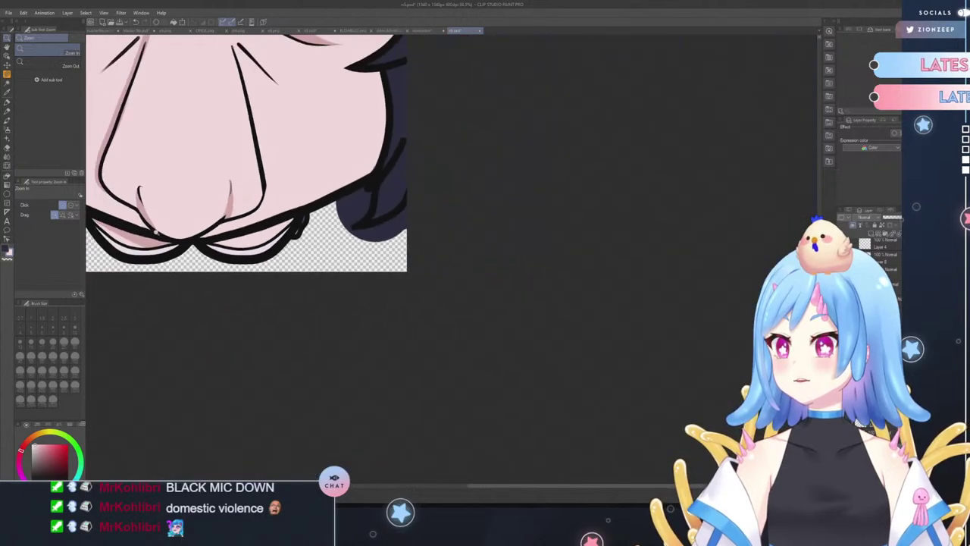
right_click(137, 239)
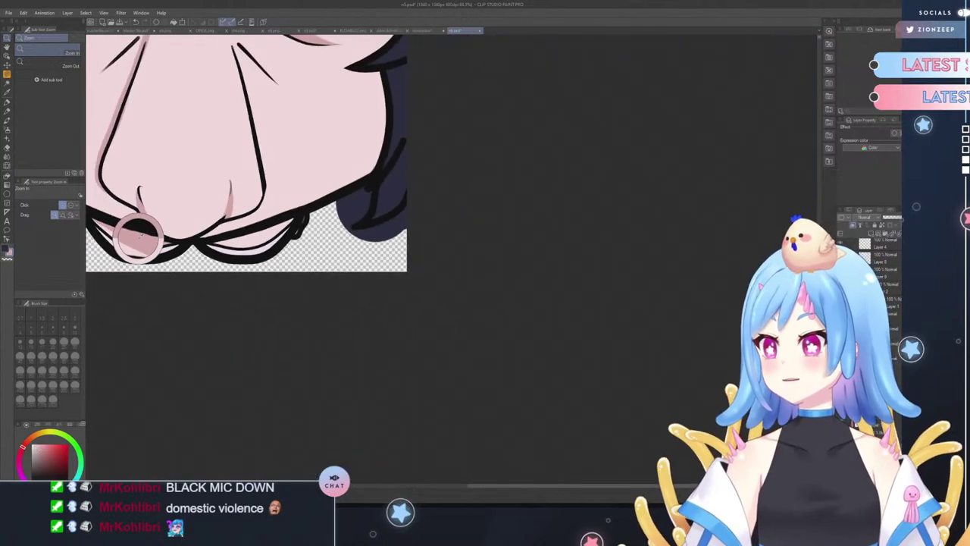
- Try painting a shadow on the right half of the lip with the marker pen, undoing it
left_click(7, 102)
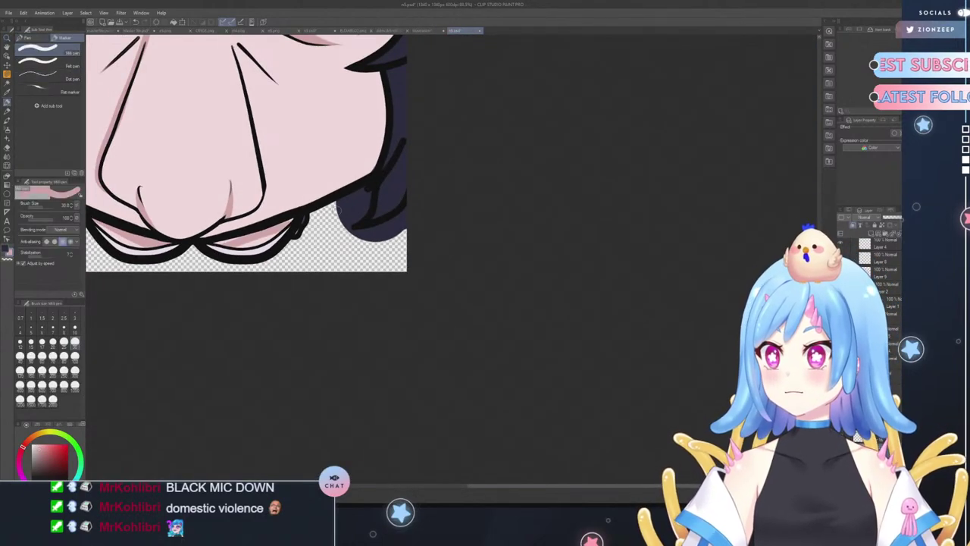
key("z")
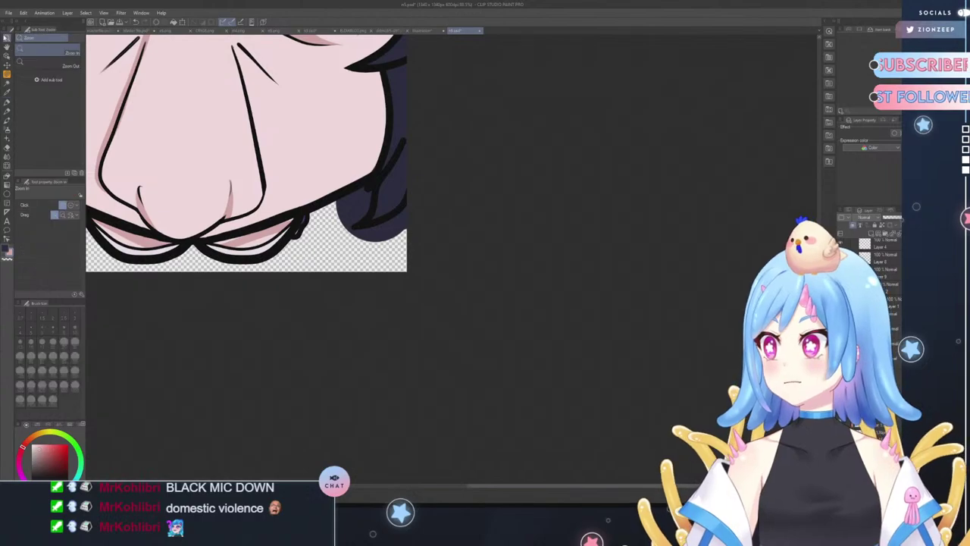
left_click(178, 280)
left_click_drag(179, 280, 201, 276)
key("ctrl+z")
- Try several diagonal shadow strokes across the right half of the lip up to its outer corner, undoing each
mouse_move(645, 218)
left_mouse_down()
mouse_move(624, 169)
mouse_move(640, 198)
left_mouse_up()
scroll(640, 199, "down", 4)
scroll(640, 199, "up", 3)
scroll(640, 198, "down", 4)
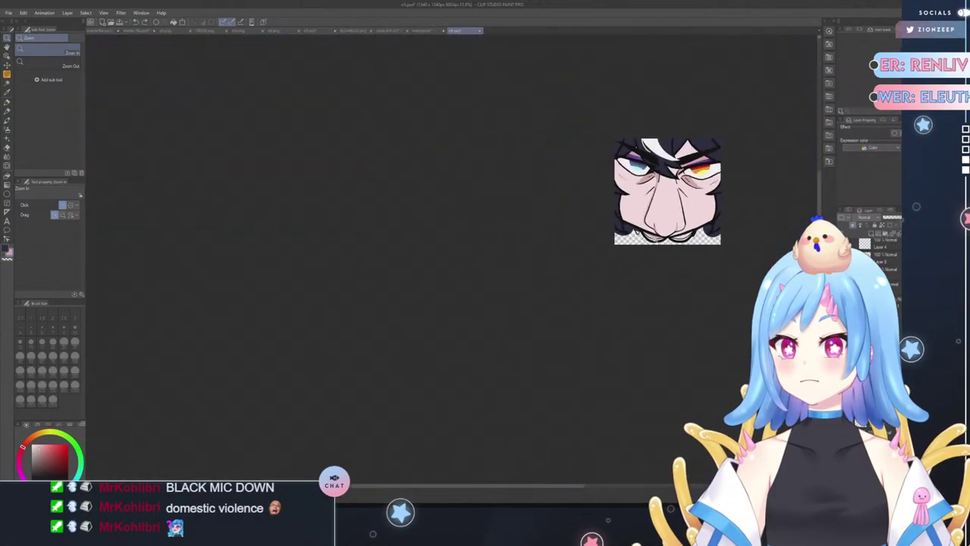
scroll(640, 199, "up", 2)
scroll(714, 223, "down", 3)
scroll(738, 208, "up", 5)
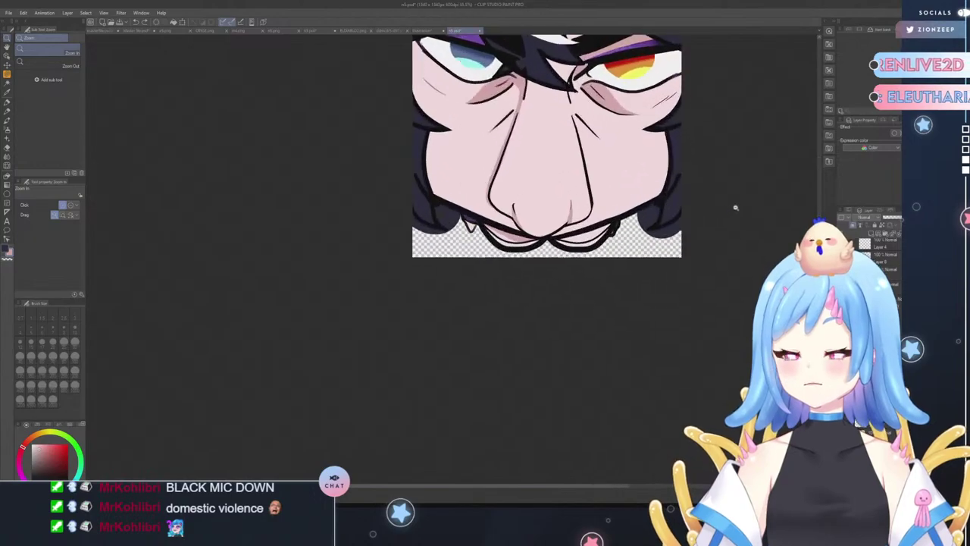
scroll(517, 248, "up", 2)
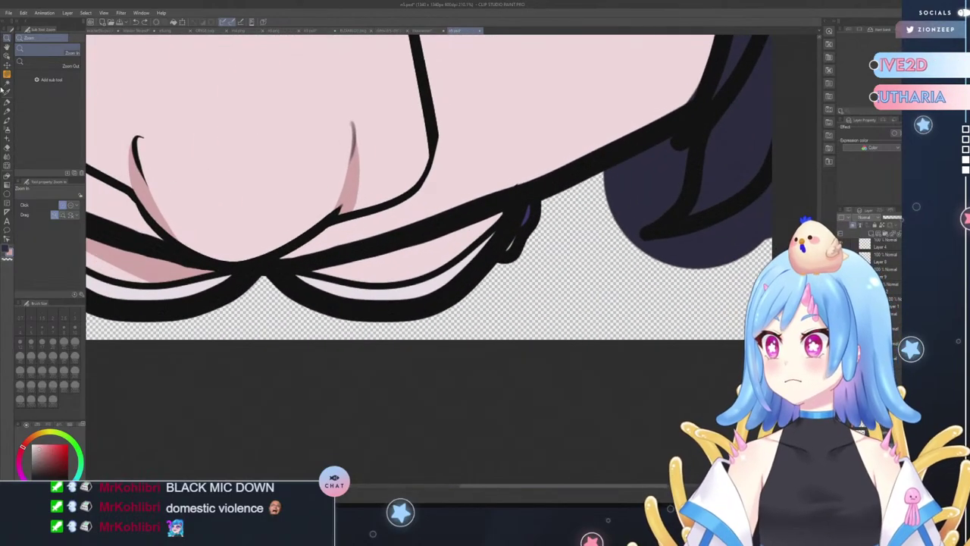
left_click(6, 100)
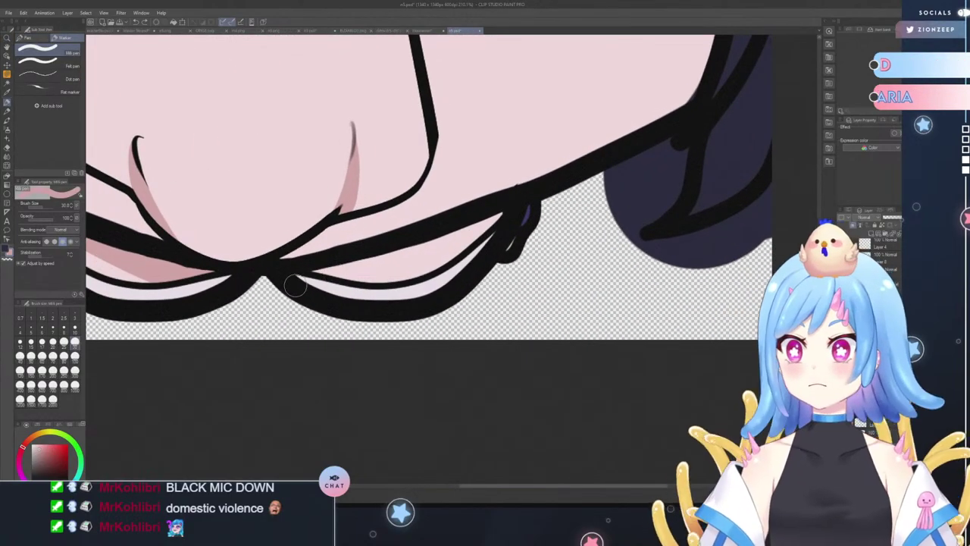
left_click_drag(294, 285, 504, 214)
key("ctrl+z")
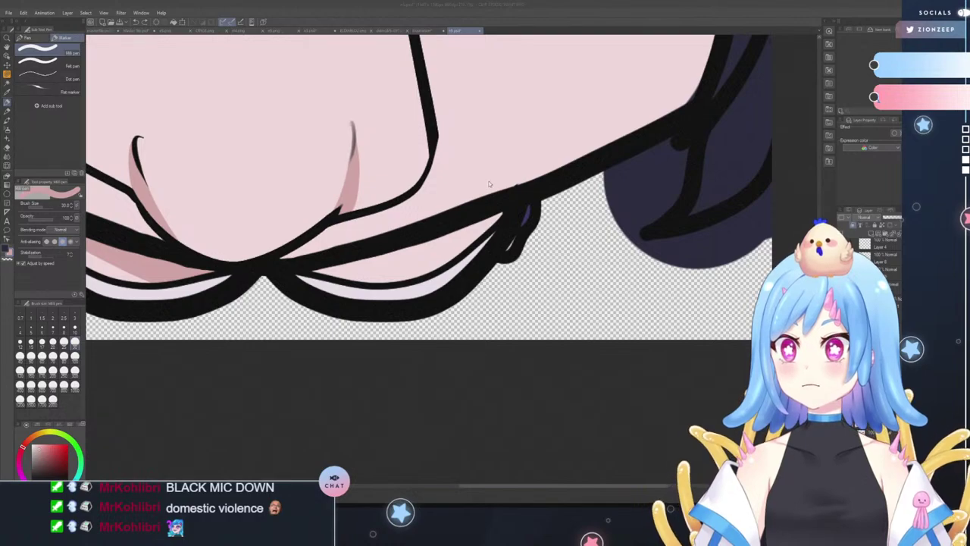
left_click_drag(330, 280, 500, 218)
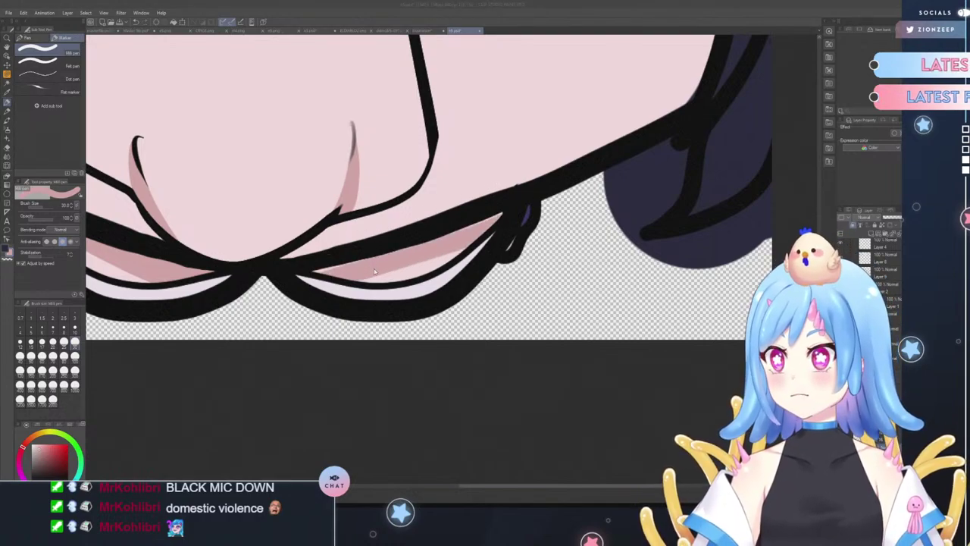
key("ctrl+z")
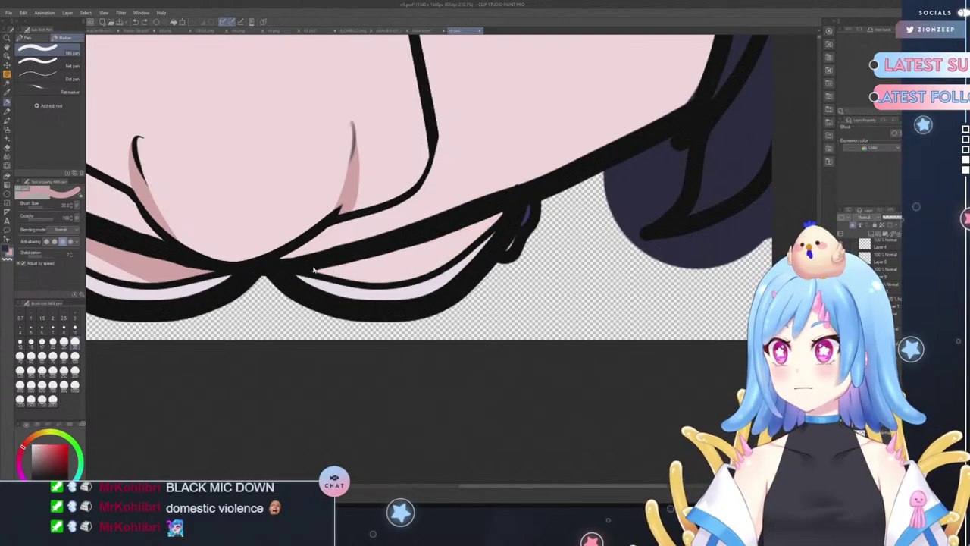
left_click_drag(319, 274, 504, 215)
key("ctrl+z")
left_click_drag(333, 278, 511, 217)
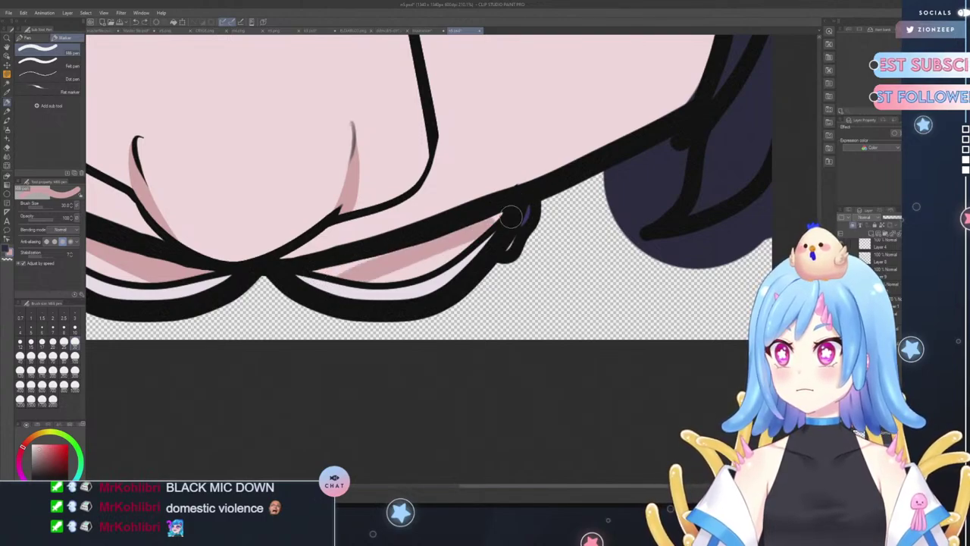
key("ctrl+z")
left_click_drag(349, 285, 504, 213)
key("ctrl+z")
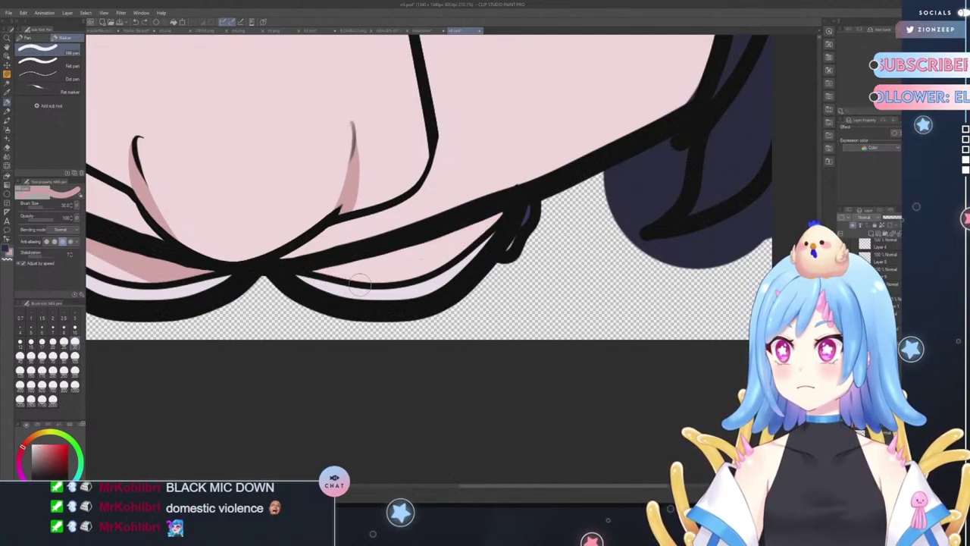
mouse_move(355, 284)
left_mouse_down()
mouse_move(503, 214)
mouse_move(355, 283)
left_mouse_up()
key("ctrl+z")
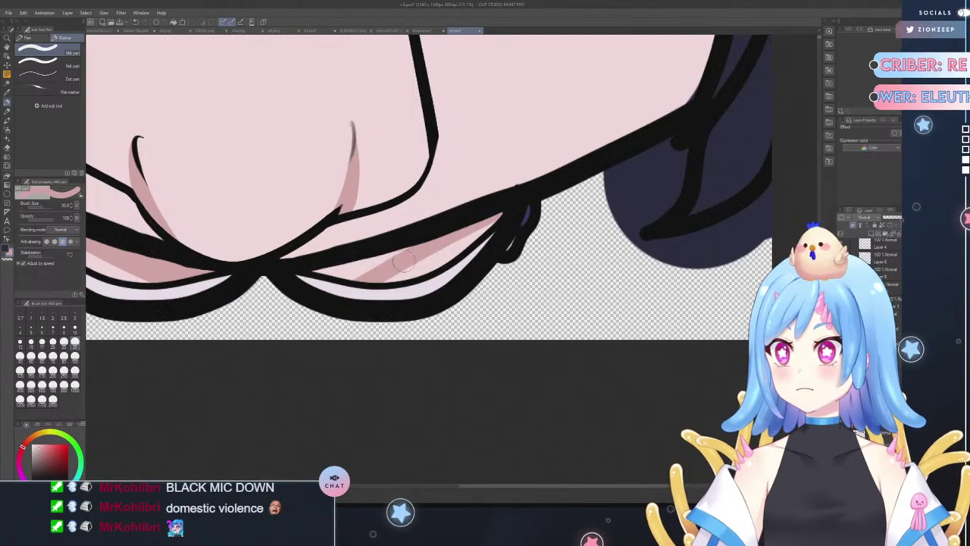
key("ctrl+z")
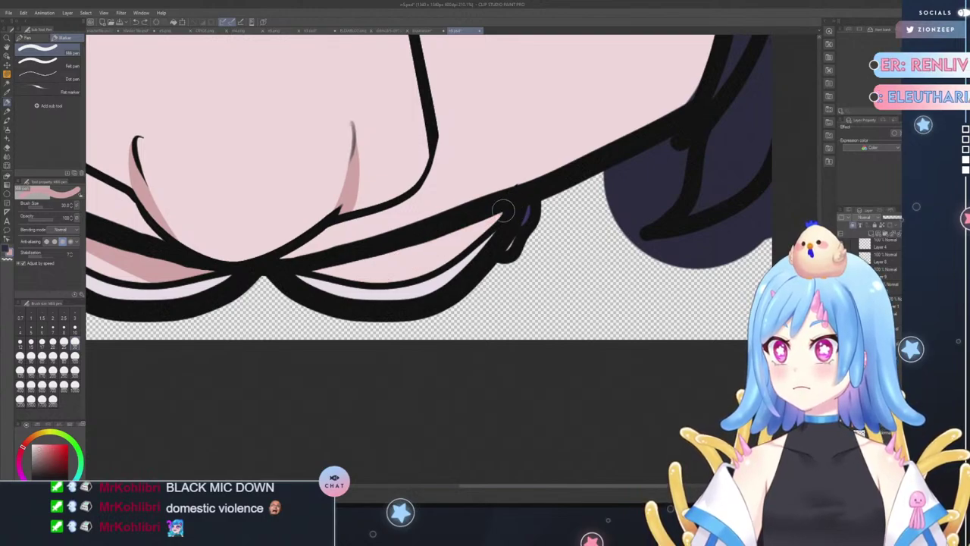
- Paint the shadow along the upper edge of the right half of the lip, beneath the thick face outline, filling its inner corner
mouse_move(509, 209)
left_mouse_down()
mouse_move(356, 282)
mouse_move(515, 204)
left_mouse_up()
key("ctrl+z")
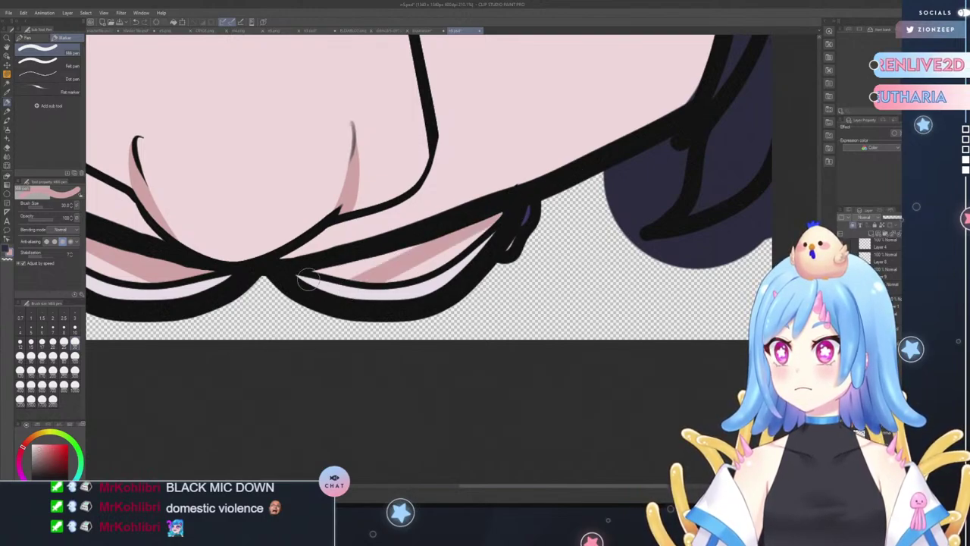
left_click_drag(309, 282, 423, 242)
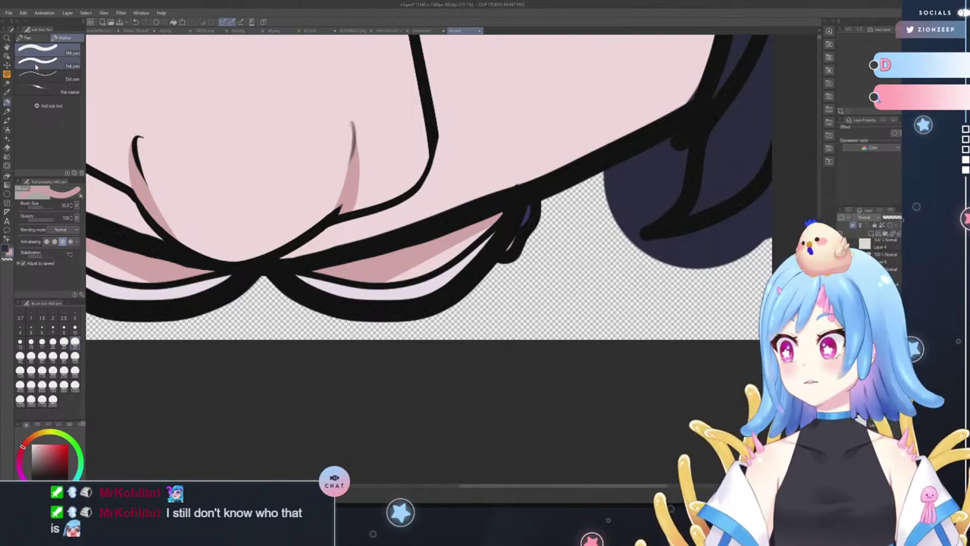
- Shade the skin areas above and below the right eyebrow with the pink shadow colour
key("ctrl+space")
mouse_move(235, 117)
left_mouse_down()
mouse_move(179, 106)
mouse_move(200, 52)
mouse_move(204, 76)
mouse_move(247, 127)
left_mouse_up()
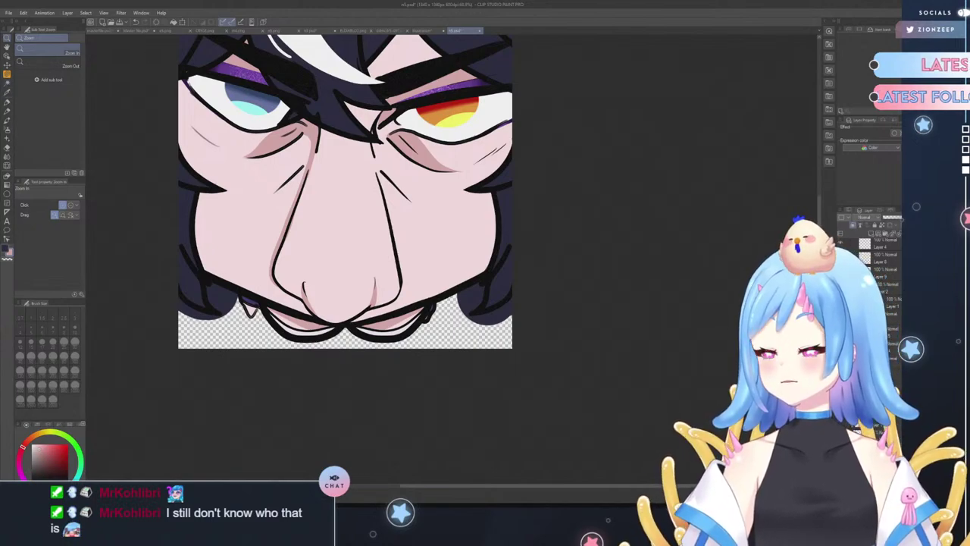
left_click_drag(820, 219, 819, 176)
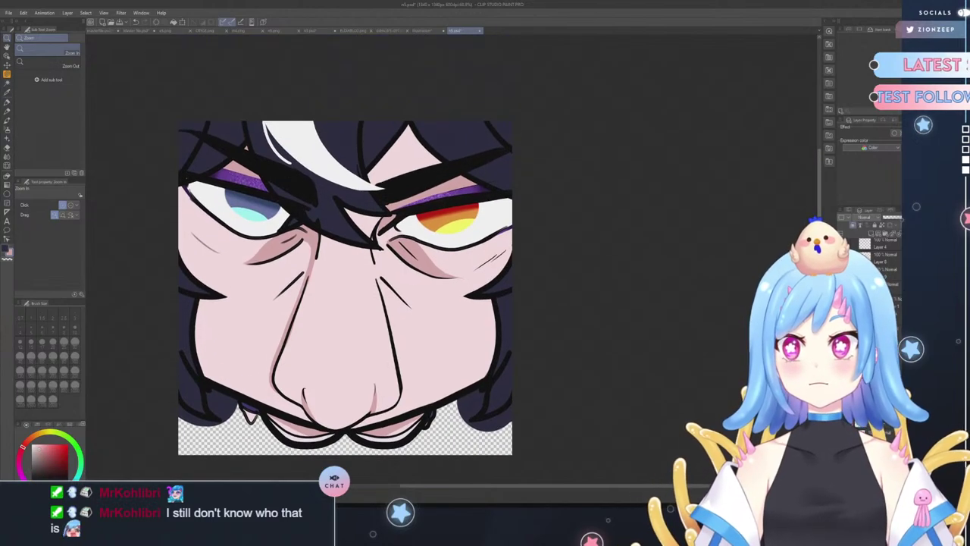
left_click(6, 102)
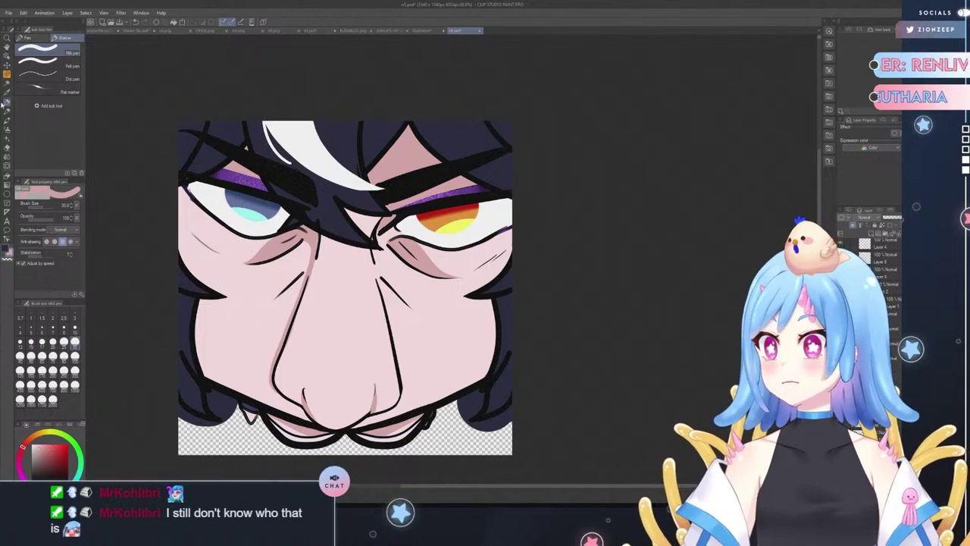
- Lasso-fill curved shadows along both outer sides of the face, beside the hair below the eyes and along the lower cheeks
left_click(7, 75)
mouse_move(184, 186)
left_mouse_down()
mouse_move(202, 258)
mouse_move(226, 296)
mouse_move(200, 303)
mouse_move(202, 338)
mouse_move(232, 398)
mouse_move(185, 370)
mouse_move(162, 188)
mouse_move(178, 151)
mouse_move(212, 157)
left_mouse_up()
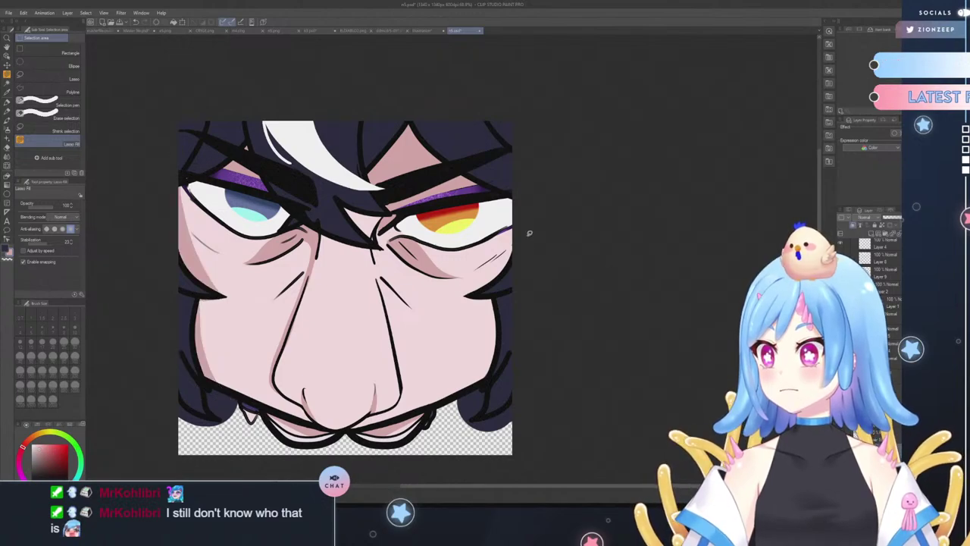
mouse_move(517, 224)
left_mouse_down()
mouse_move(505, 258)
mouse_move(470, 295)
mouse_move(514, 283)
mouse_move(519, 268)
left_mouse_up()
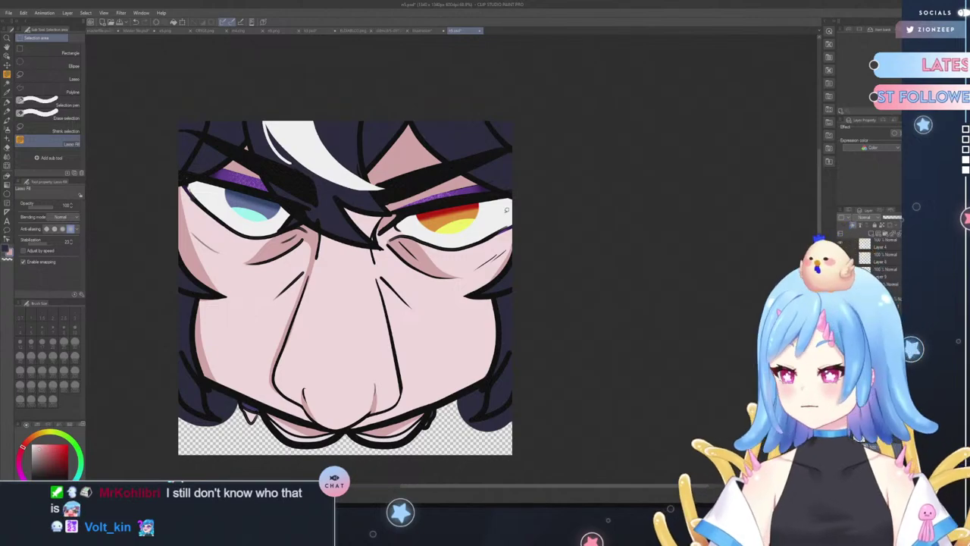
key("ctrl+z")
mouse_move(512, 227)
left_mouse_down()
mouse_move(469, 292)
mouse_move(494, 292)
mouse_move(494, 303)
mouse_move(492, 340)
mouse_move(466, 391)
mouse_move(508, 375)
mouse_move(535, 290)
mouse_move(514, 203)
left_mouse_up()
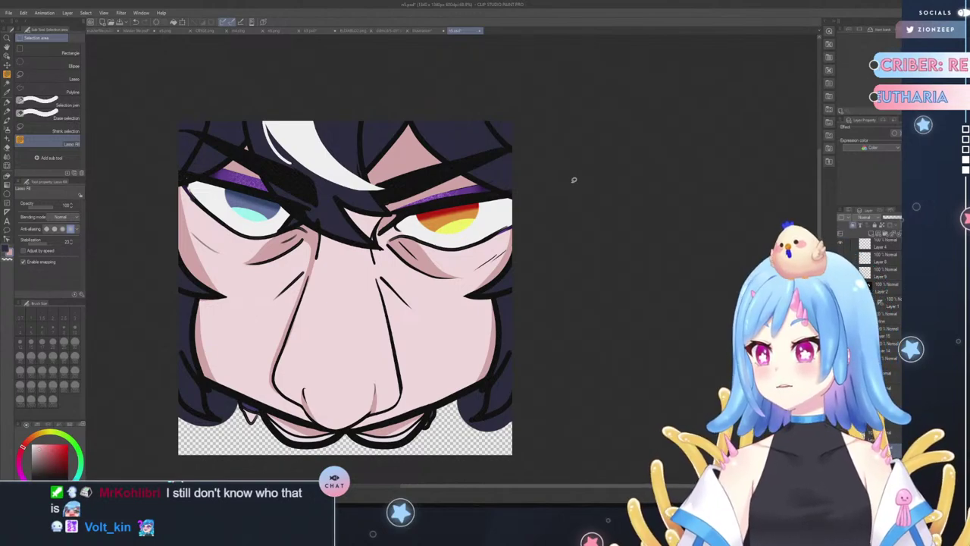
- Lasso-fill a narrow shadow along the right side of the nose and erase its excess below the outline's bend with the Hard eraser
mouse_move(374, 238)
left_mouse_down()
mouse_move(405, 392)
mouse_move(377, 227)
left_mouse_up()
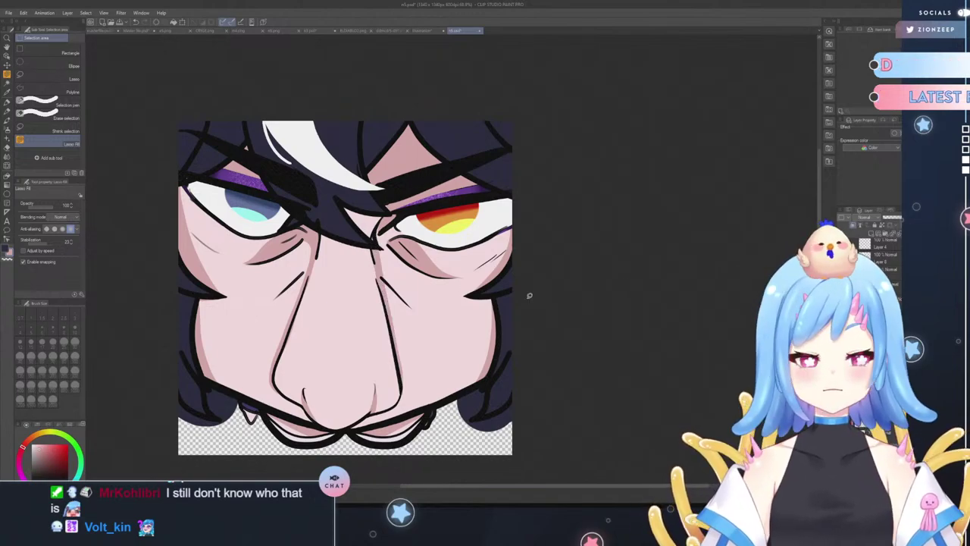
left_click(6, 38)
left_click_drag(427, 428, 469, 422)
left_click(7, 148)
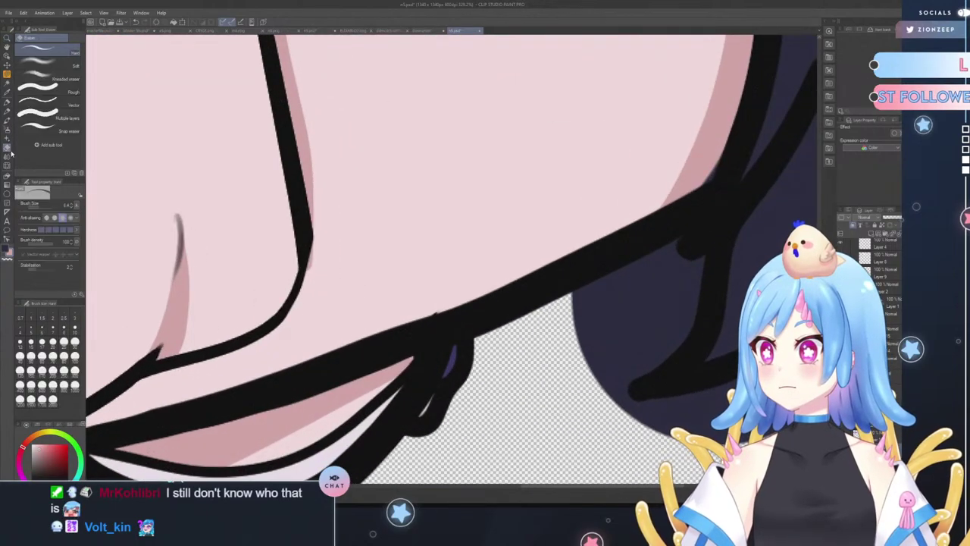
left_click_drag(310, 250, 307, 273)
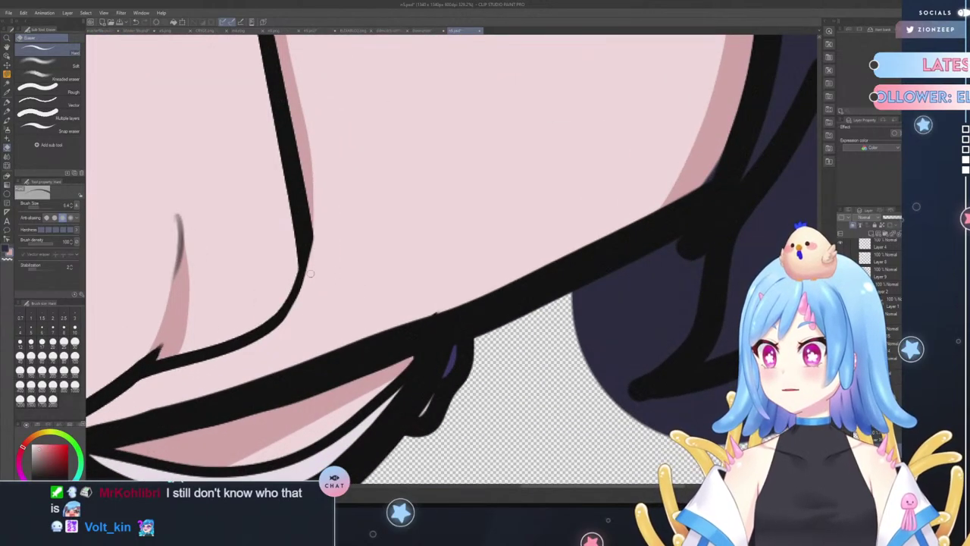
left_click(6, 39)
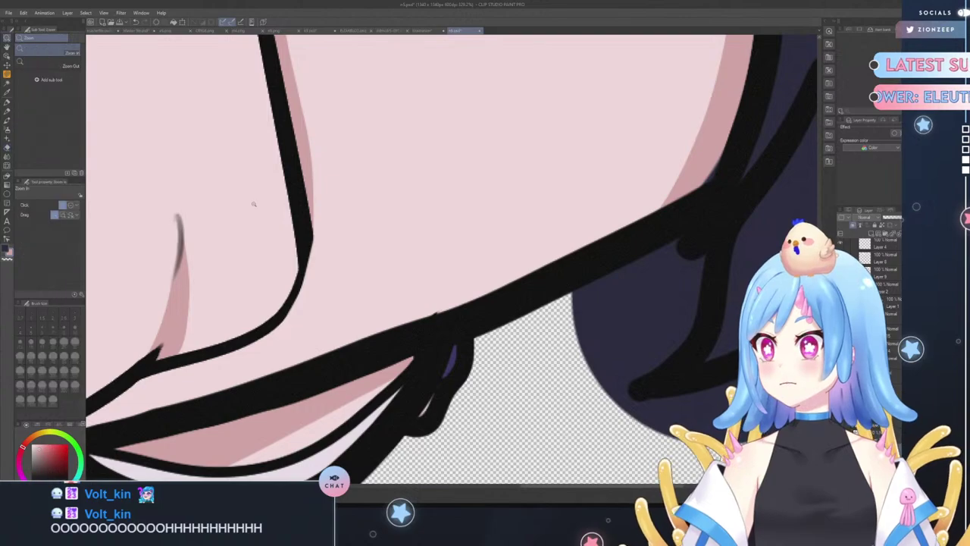
left_click_drag(377, 295, 321, 301)
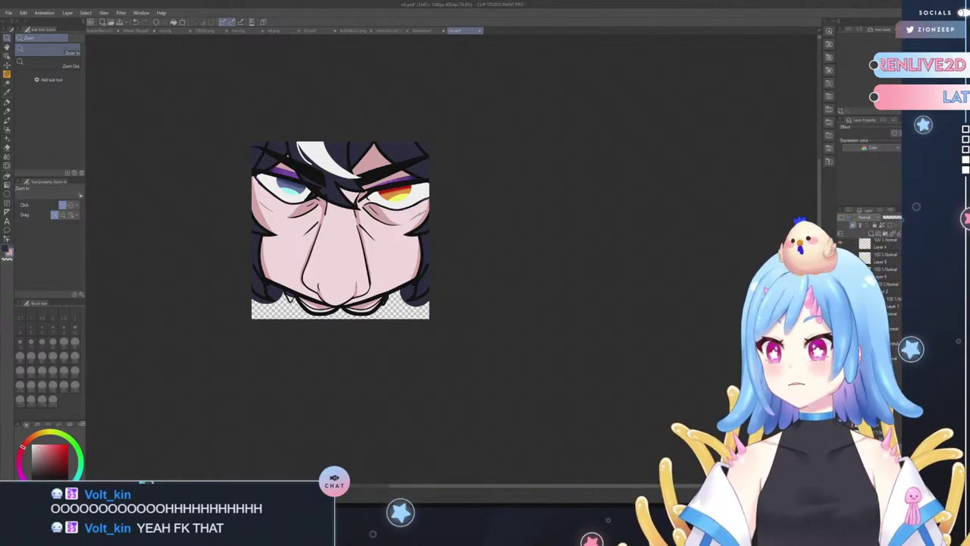
- Choose a muted purple for the Milli pen and shade the pale strips of the mouth beneath the nose
left_click(7, 102)
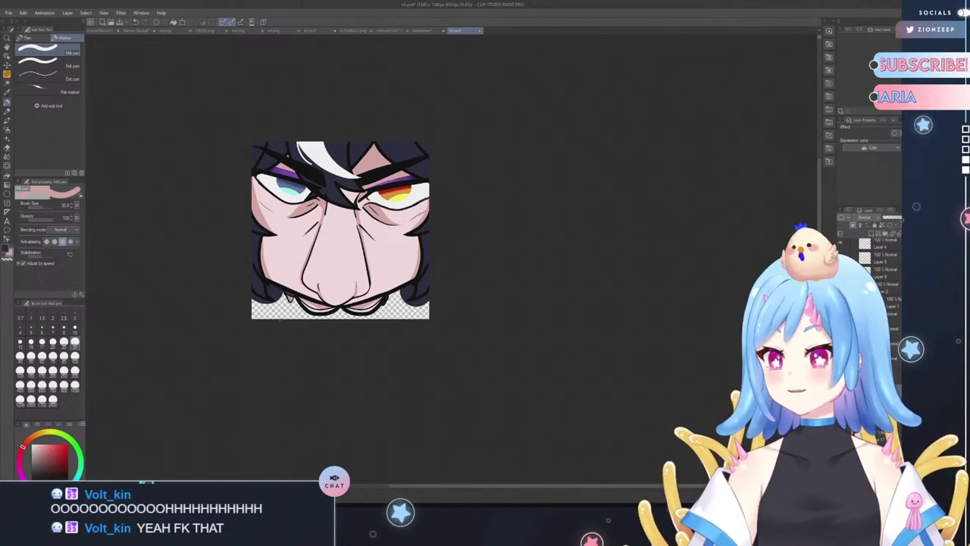
left_click_drag(318, 312, 321, 310)
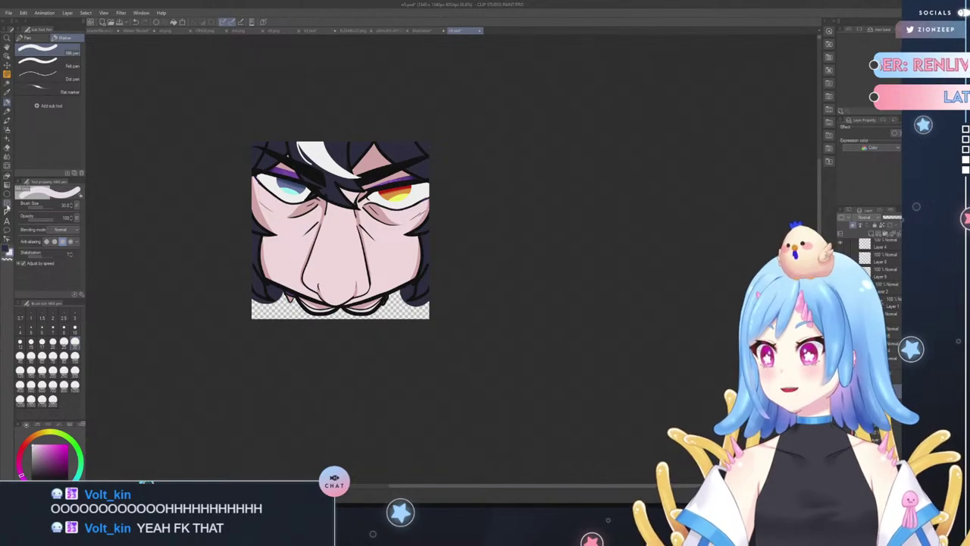
left_click(39, 451)
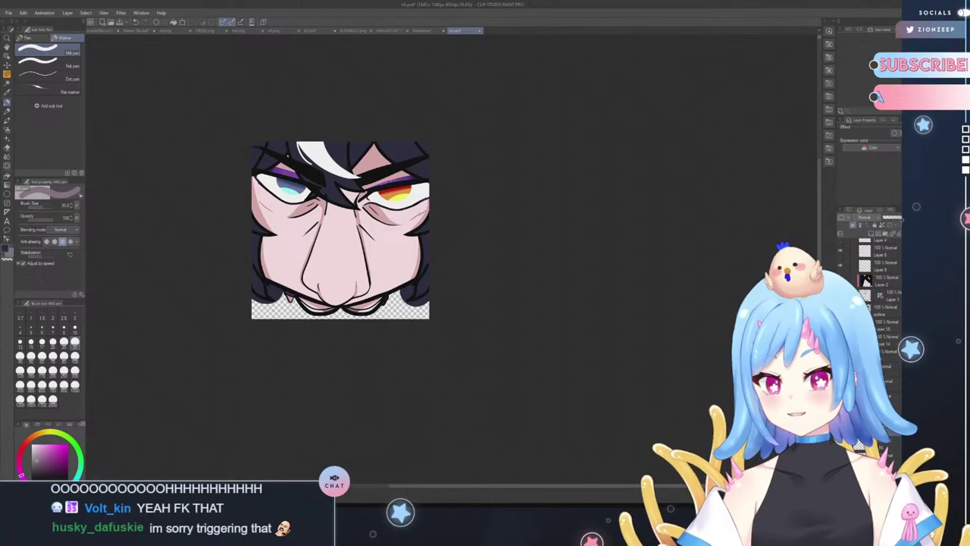
- Erase the navy fill spilling outside the outline of the lower left hair lock with the Hard eraser at size 30
left_click(7, 38)
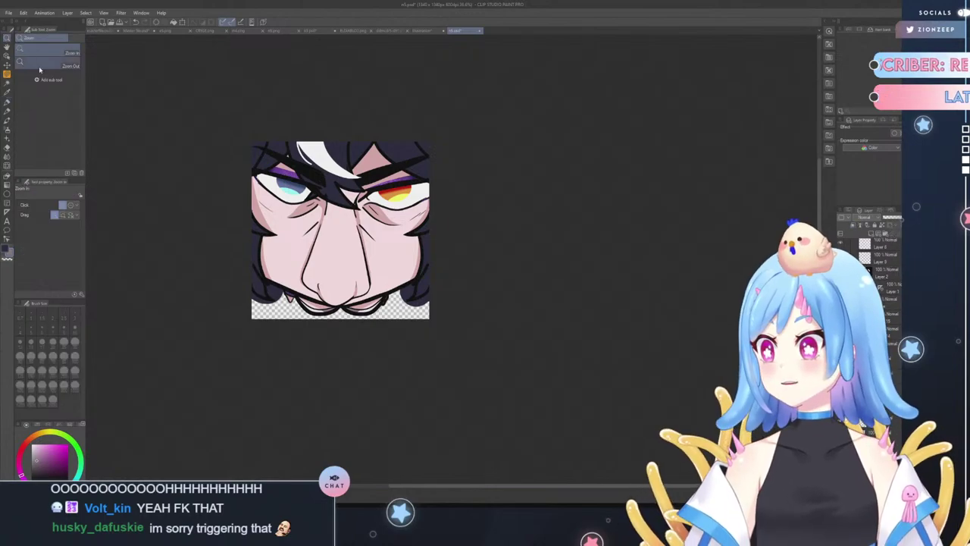
mouse_move(283, 293)
left_mouse_down()
mouse_move(292, 291)
mouse_move(289, 279)
left_mouse_up()
left_click(20, 150)
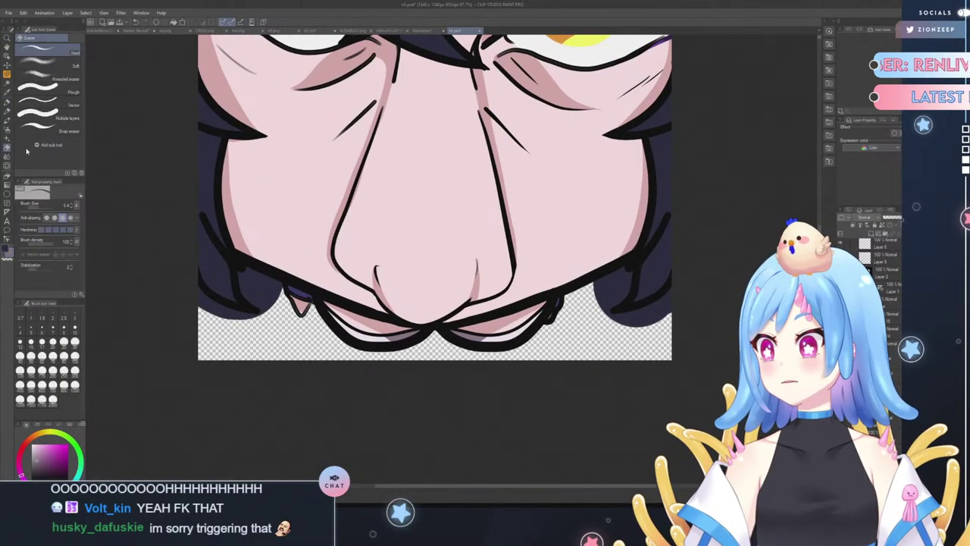
left_click(74, 341)
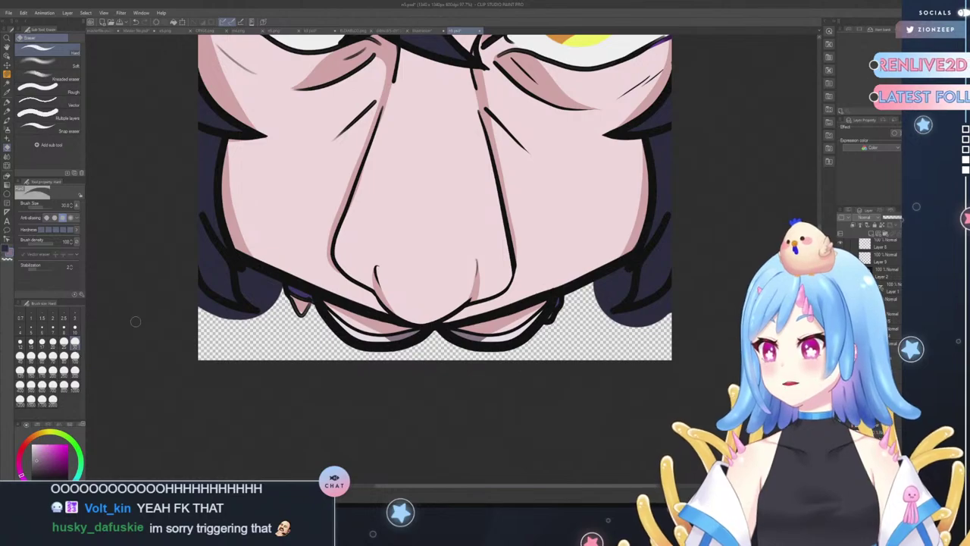
mouse_move(246, 262)
left_mouse_down()
mouse_move(244, 287)
mouse_move(241, 279)
mouse_move(254, 306)
mouse_move(275, 318)
mouse_move(264, 302)
mouse_move(277, 283)
mouse_move(224, 325)
left_mouse_up()
mouse_move(212, 320)
left_mouse_down()
mouse_move(205, 300)
mouse_move(247, 316)
left_mouse_up()
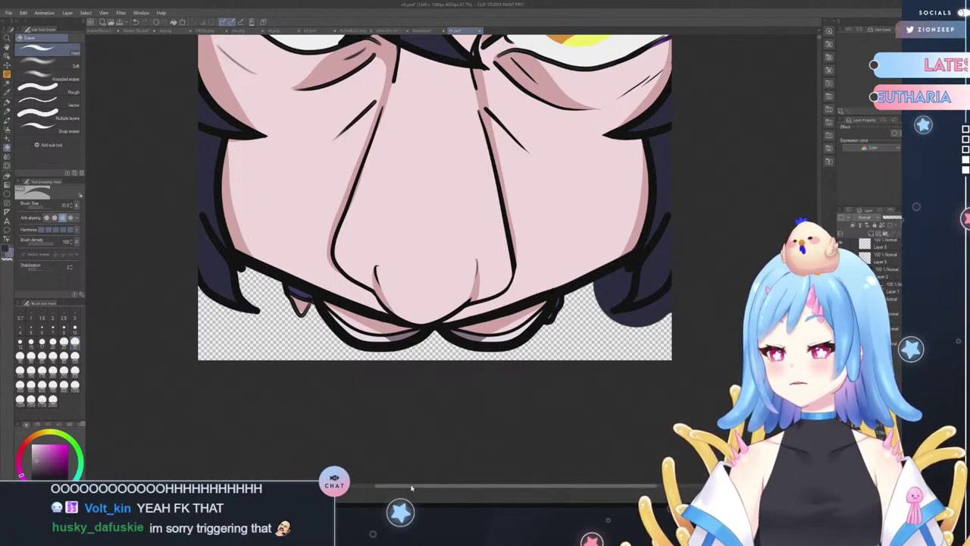
- Erase the navy fill spilling outside the outline of the lower right hair lock
left_click_drag(410, 485, 454, 485)
mouse_move(483, 257)
left_mouse_down()
mouse_move(484, 284)
mouse_move(511, 281)
mouse_move(491, 307)
mouse_move(486, 299)
mouse_move(523, 312)
mouse_move(509, 317)
mouse_move(549, 297)
left_mouse_up()
left_click_drag(512, 323, 552, 314)
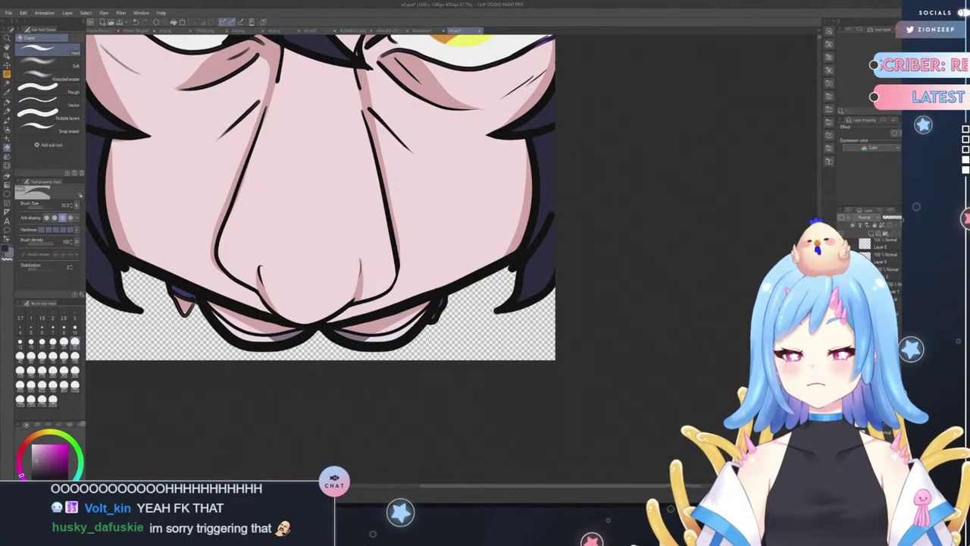
- Sample the navy hair colour, darken it, and paint a shadow over the upper left hair with the Milli pen
left_click(7, 38)
left_click_drag(265, 125, 382, 81)
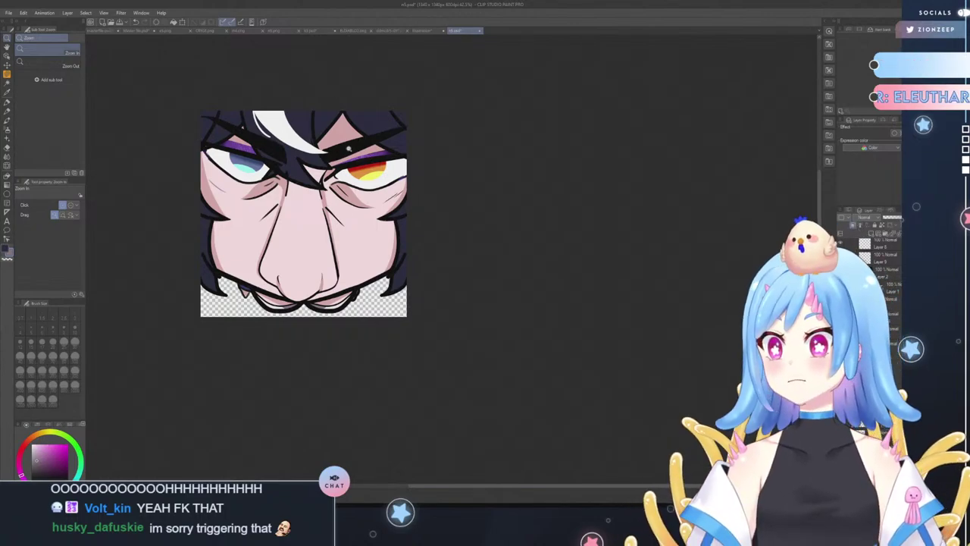
right_click(375, 118)
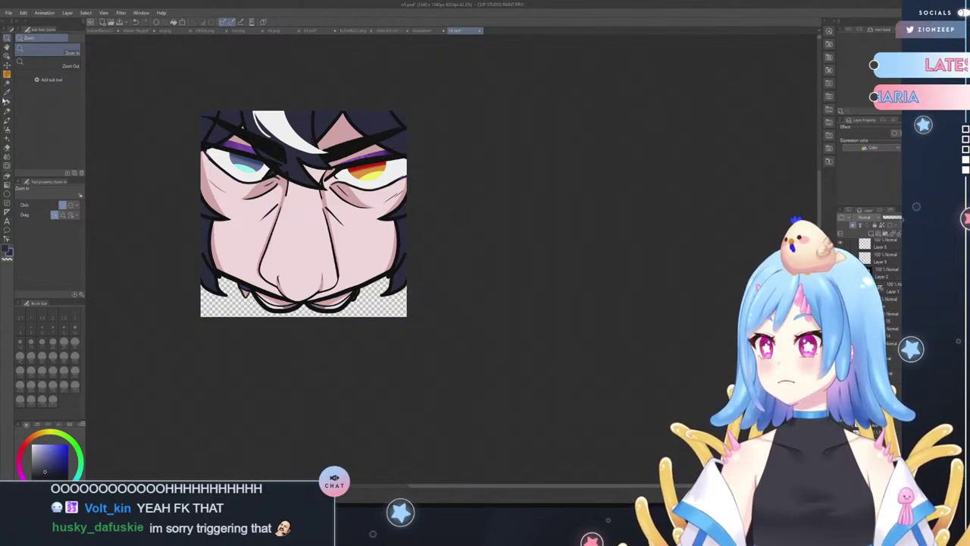
left_click(6, 99)
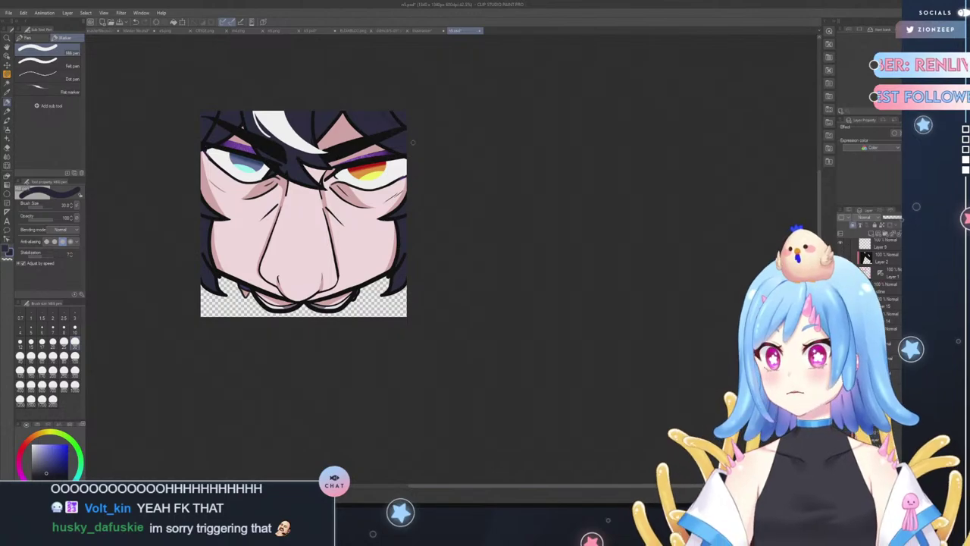
left_click(11, 36)
left_click(193, 140)
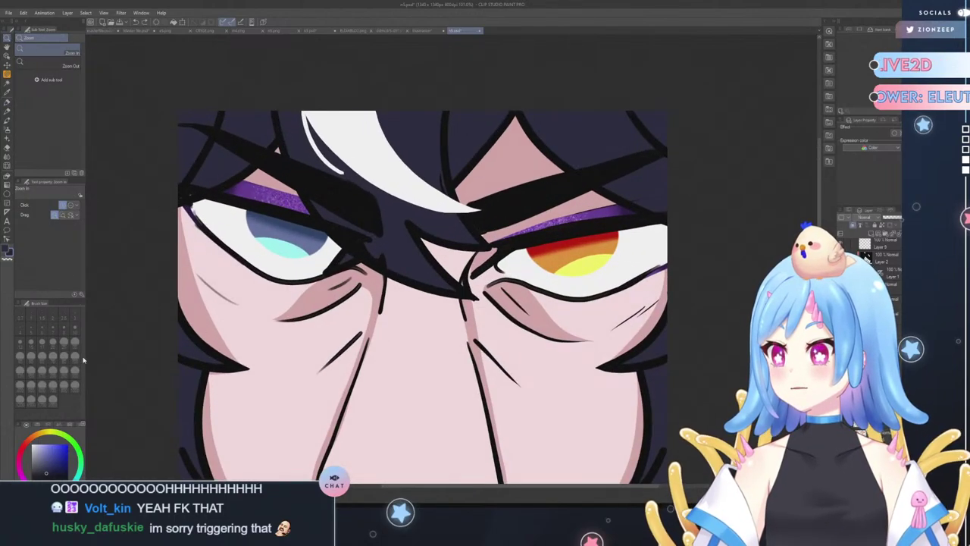
left_click(7, 104)
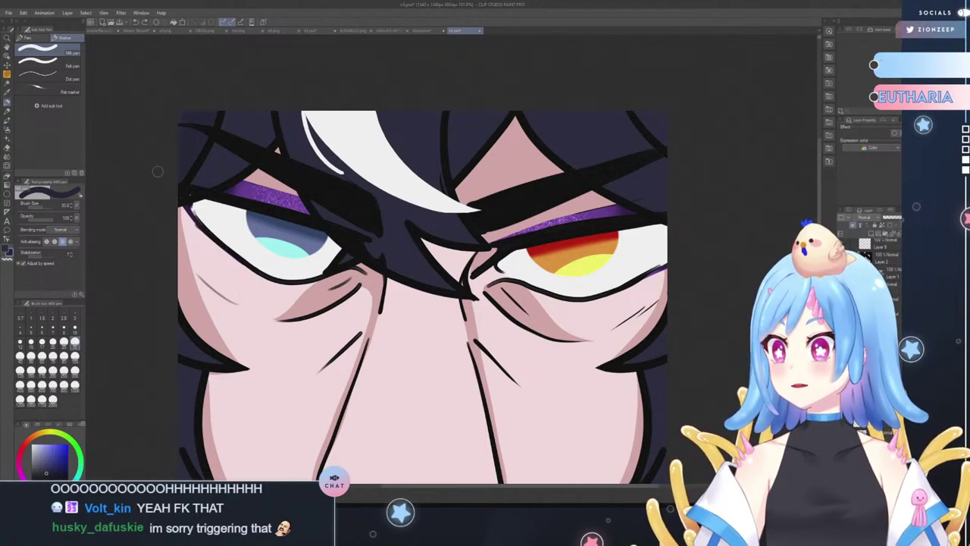
left_click_drag(48, 469, 50, 476)
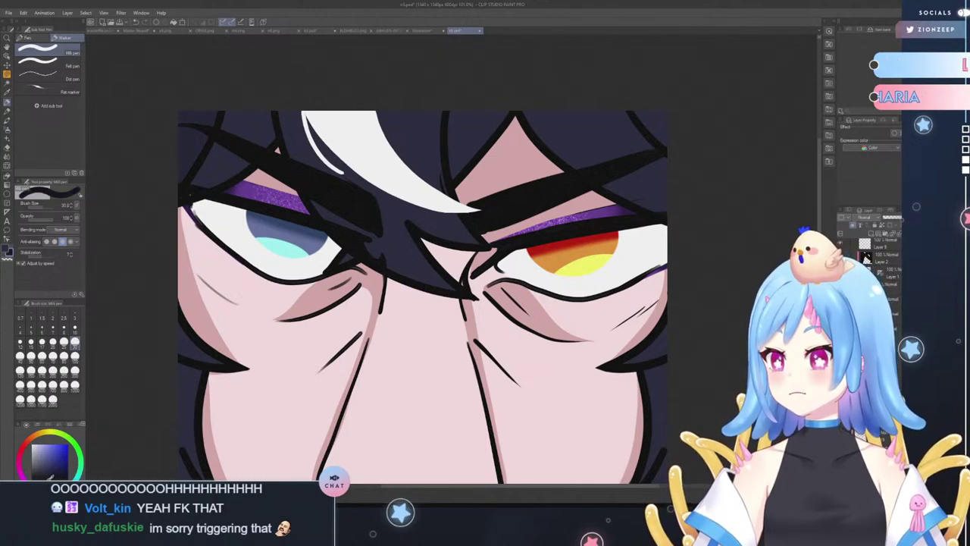
left_click_drag(177, 133, 164, 216)
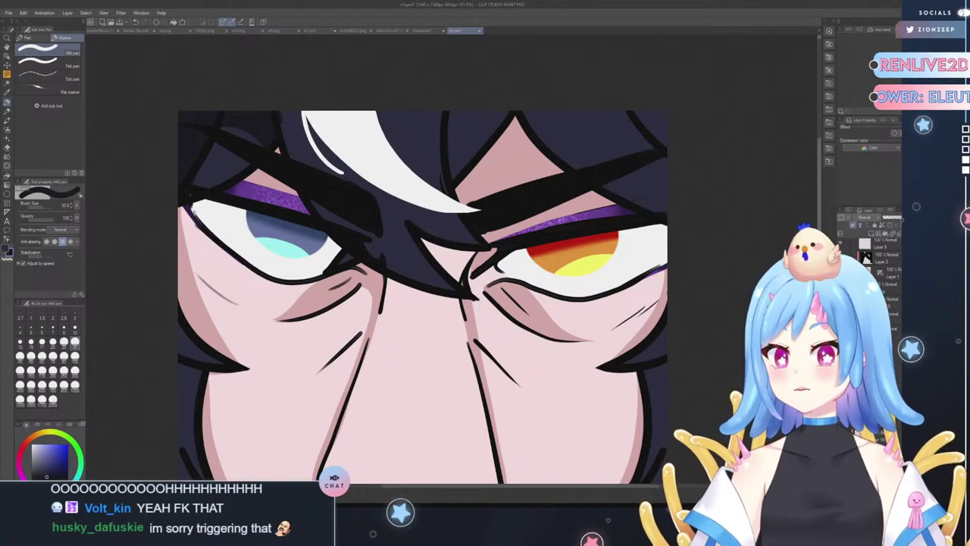
- Shade the hair lock beside the lower left cheek with the darker navy and undo the last two strokes
scroll(222, 364, "down", 3)
scroll(563, 320, "down", 1)
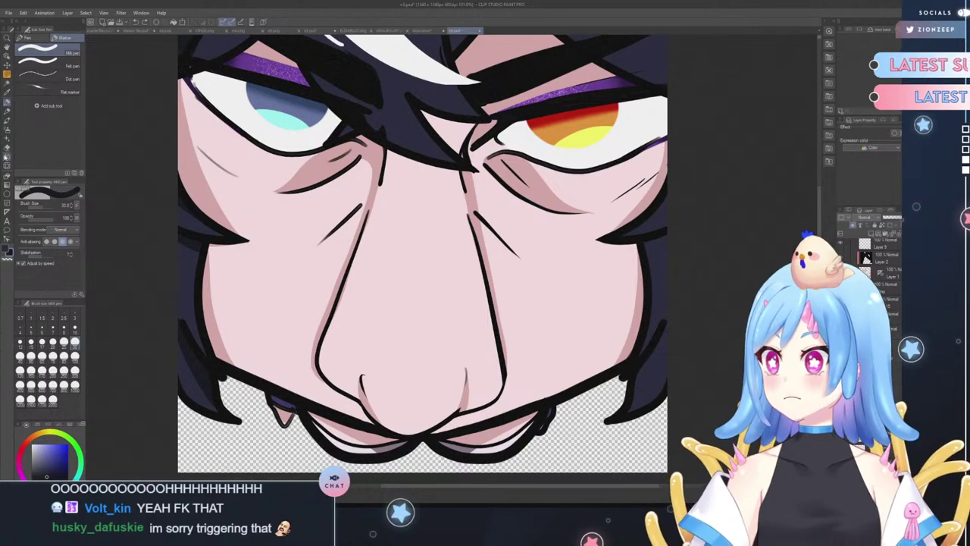
key("e")
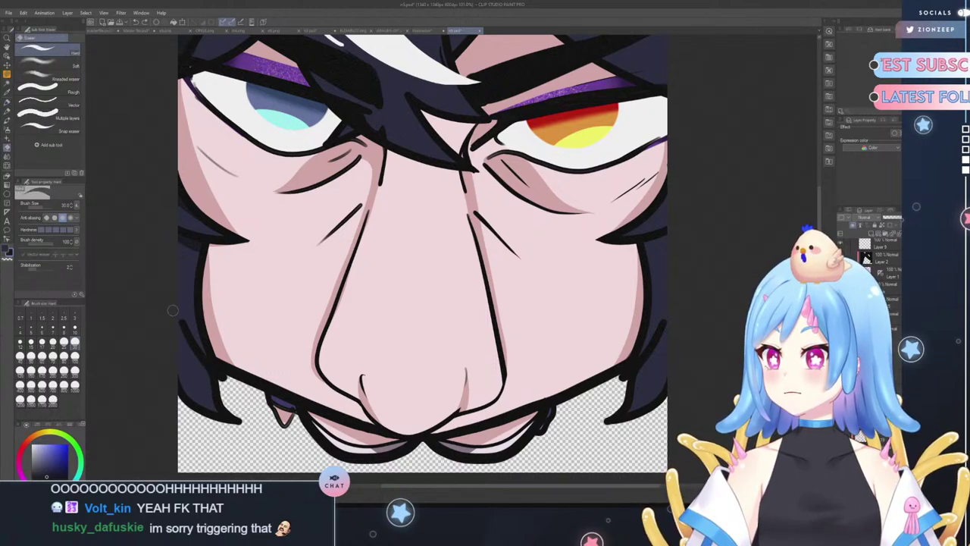
key("p")
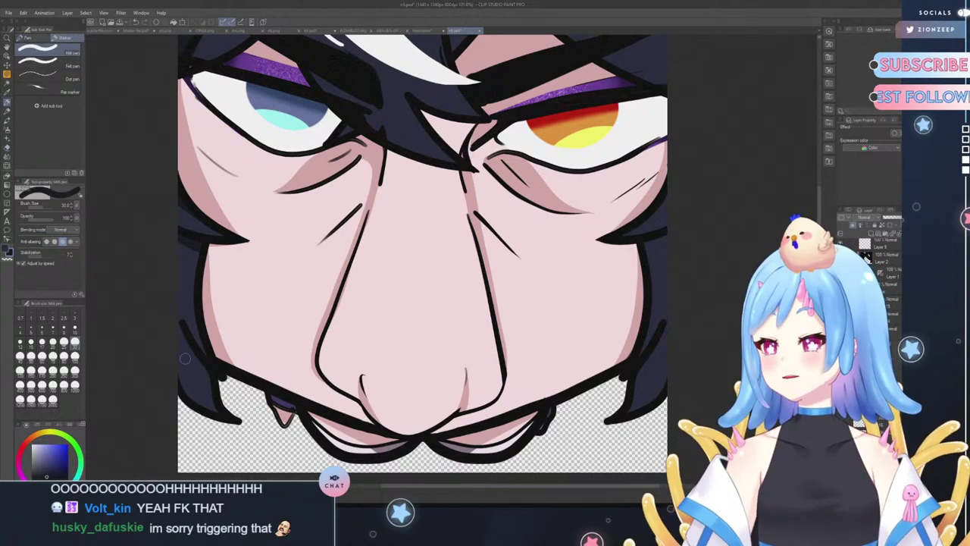
left_click_drag(190, 350, 211, 409)
left_click_drag(183, 329, 194, 417)
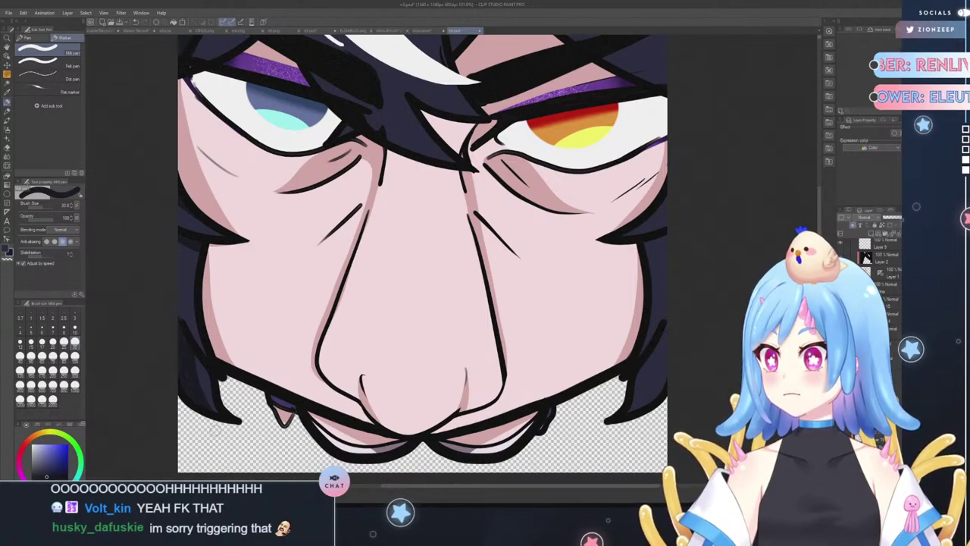
key("ctrl+z")
key("ctrl+z")
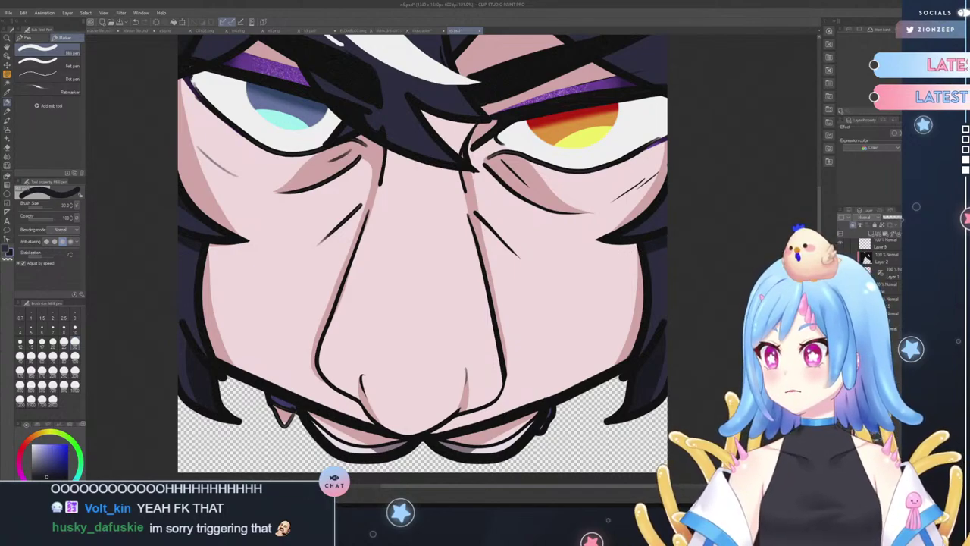
- Paint dark navy shadows on the hair above the right eyebrow and down the centre lock beside the white streak
scroll(423, 258, "up", 4)
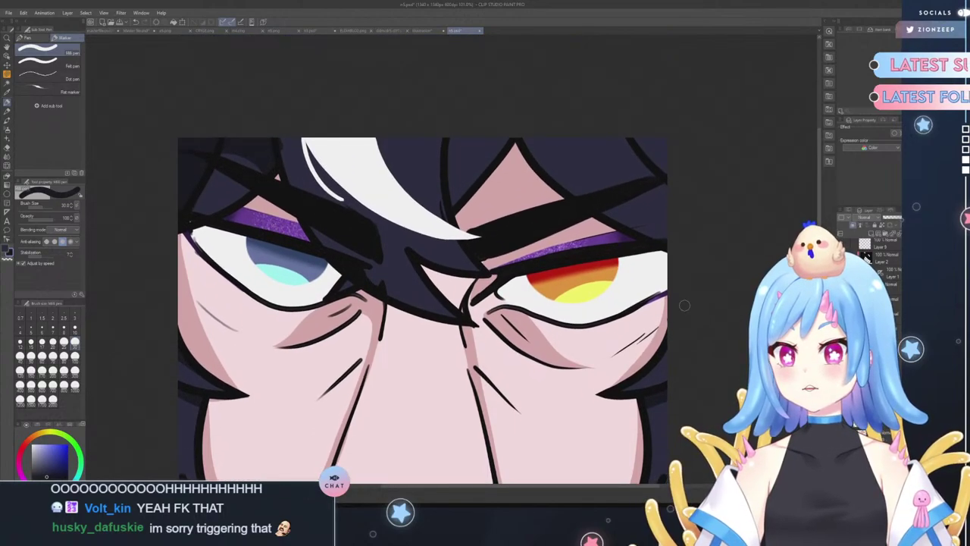
left_click(688, 139)
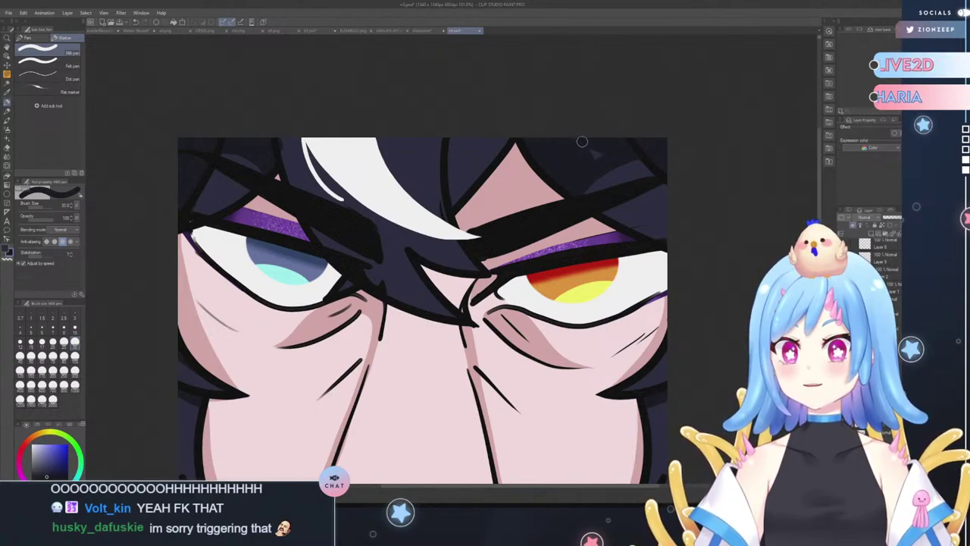
left_click_drag(465, 126, 449, 219)
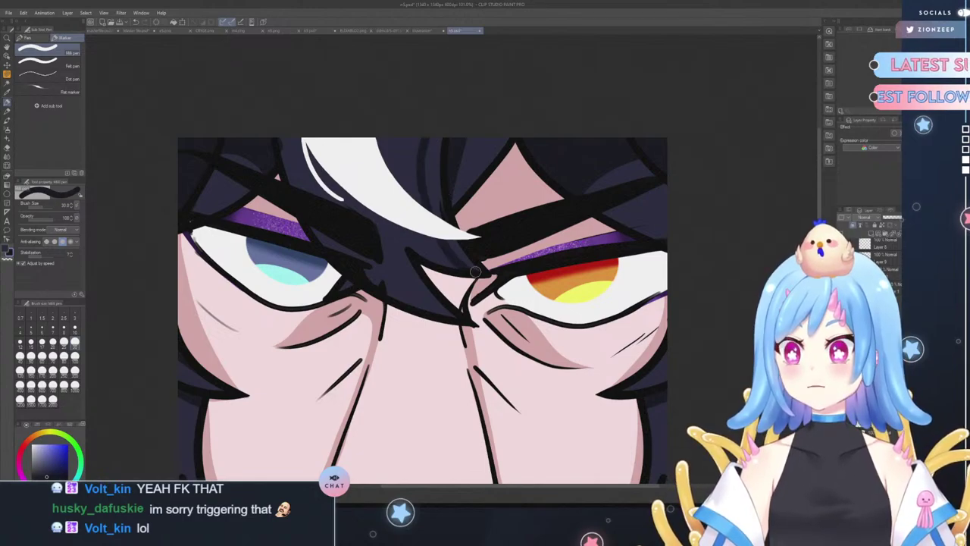
key("ctrl+z")
left_click_drag(427, 122, 482, 274)
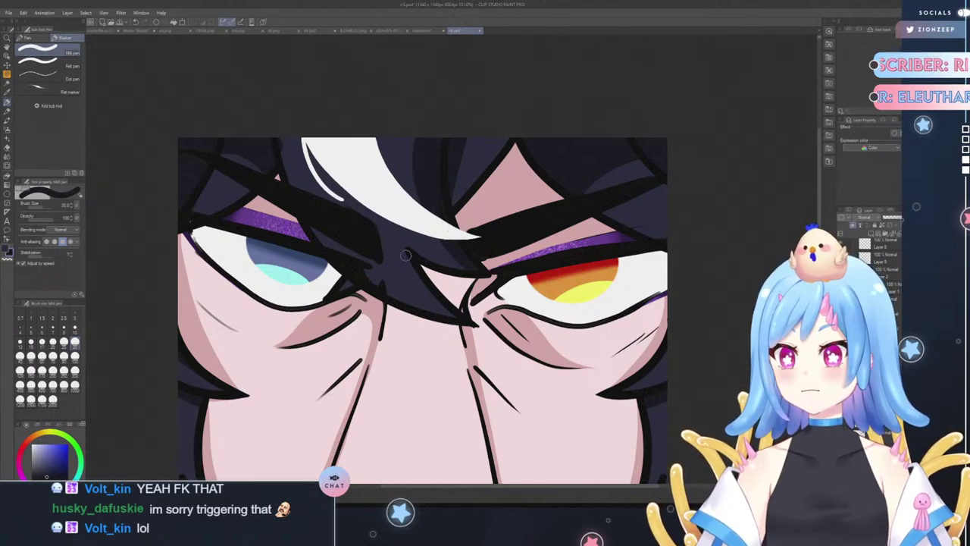
- Paint a dark navy shadow down the pointed hair tip between the eyes, redoing the stroke until its curve fits
left_click_drag(405, 256, 460, 326)
key("ctrl+z")
left_click_drag(407, 250, 464, 338)
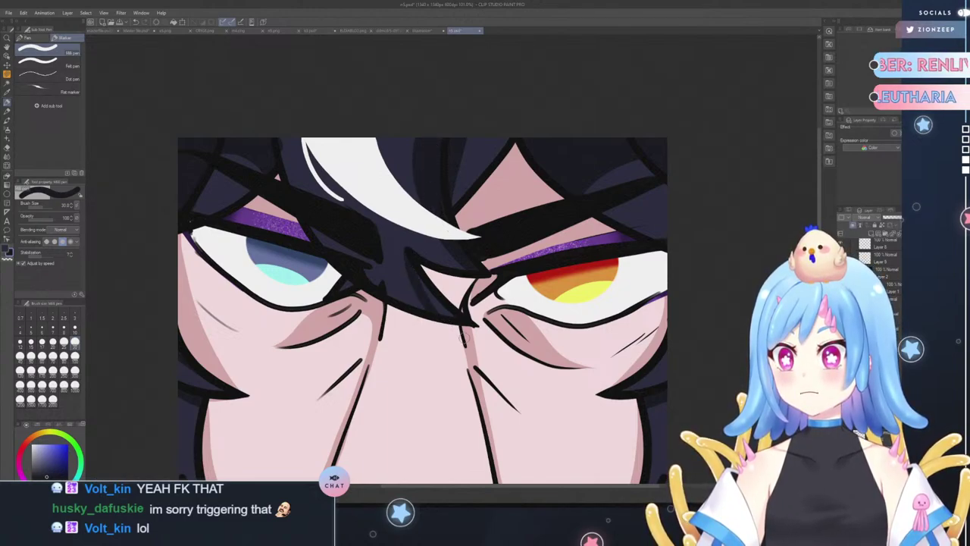
left_click_drag(426, 285, 454, 314)
key("ctrl+z")
key("ctrl+z")
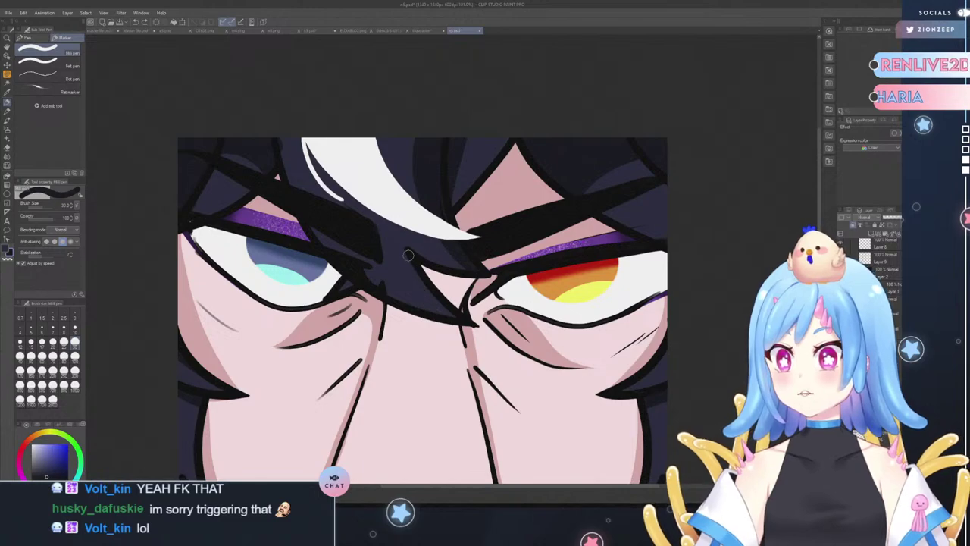
left_click_drag(408, 253, 460, 324)
key("ctrl+z")
left_click_drag(405, 248, 437, 313)
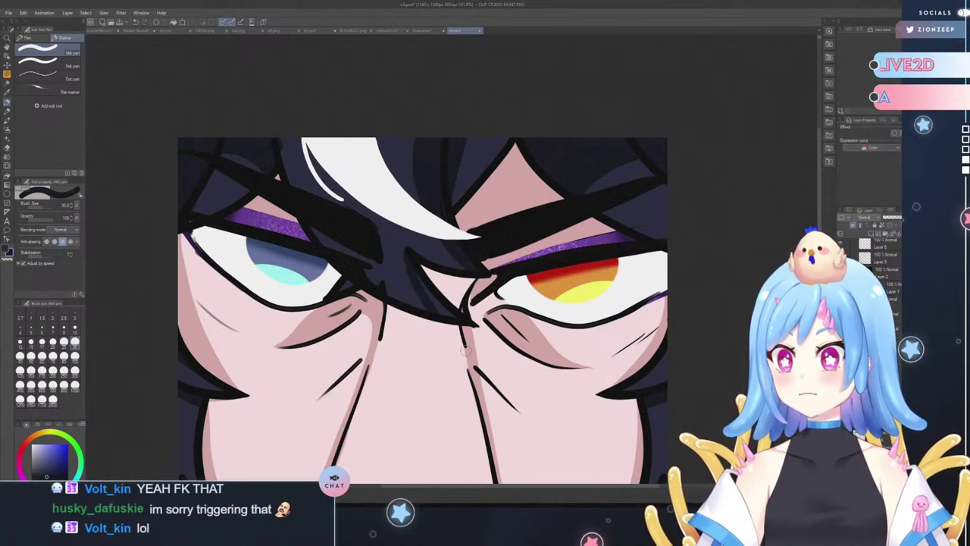
key("ctrl+z")
mouse_move(408, 254)
left_mouse_down()
mouse_move(433, 309)
mouse_move(444, 311)
left_mouse_up()
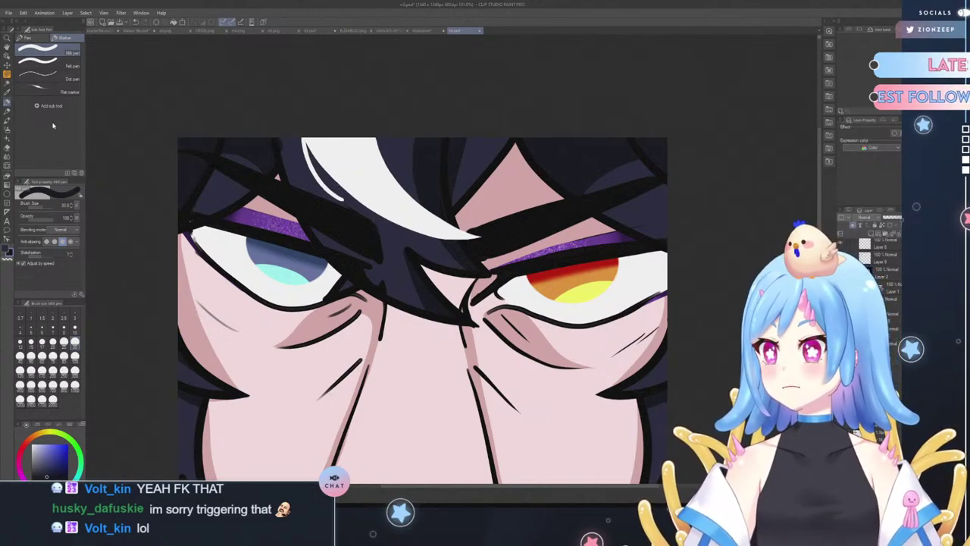
- Set the hard eraser to about size 4.8 and erase the blunt lower end of the thin white strand into a point
left_click(8, 143)
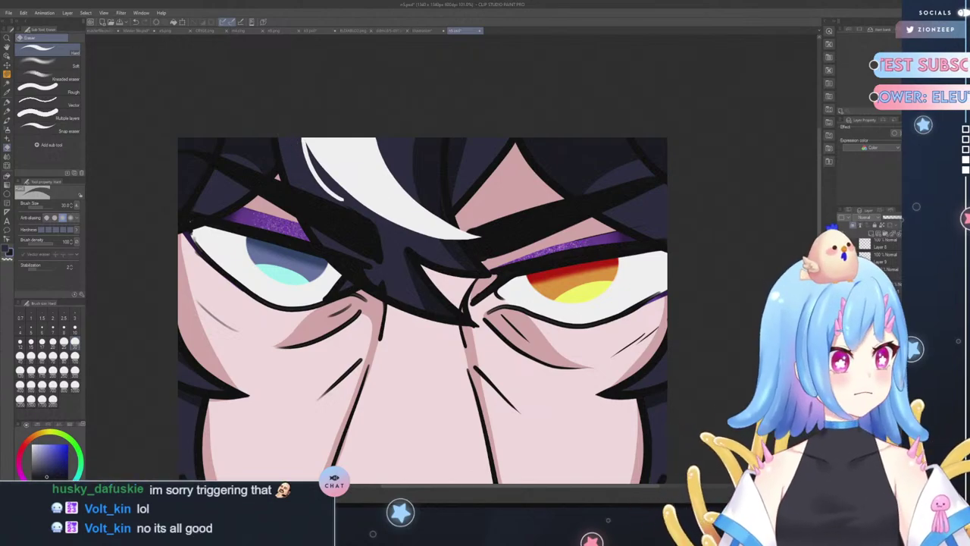
scroll(872, 276, "up", 2)
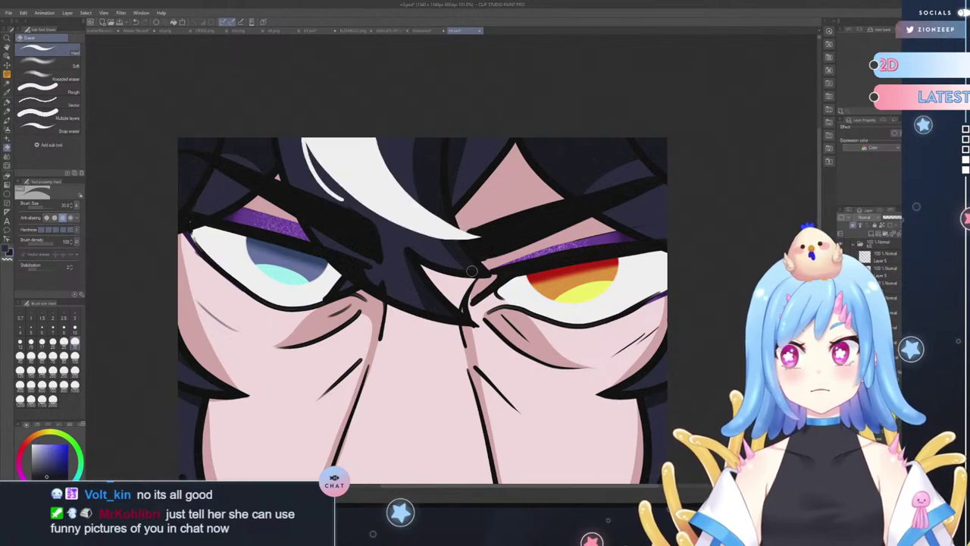
left_click(7, 38)
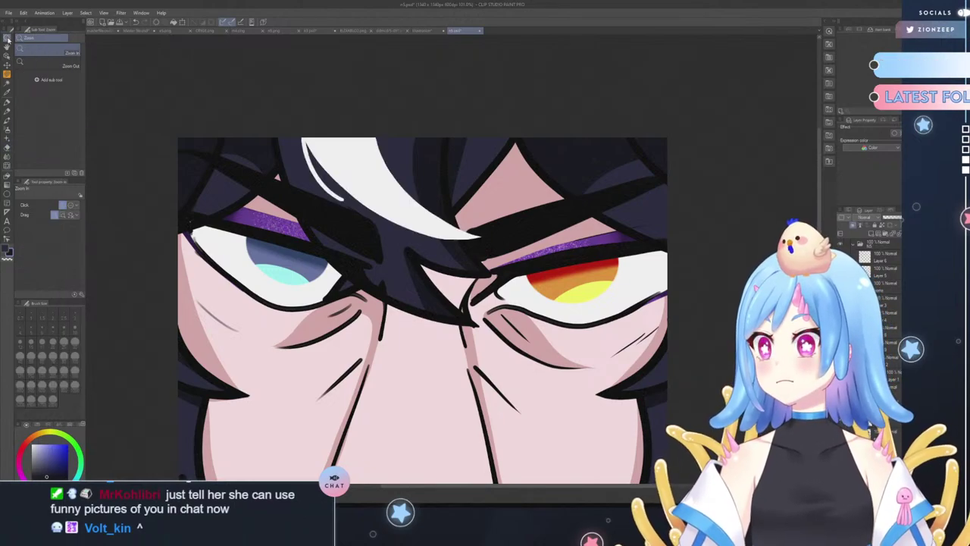
left_click_drag(356, 194, 300, 198)
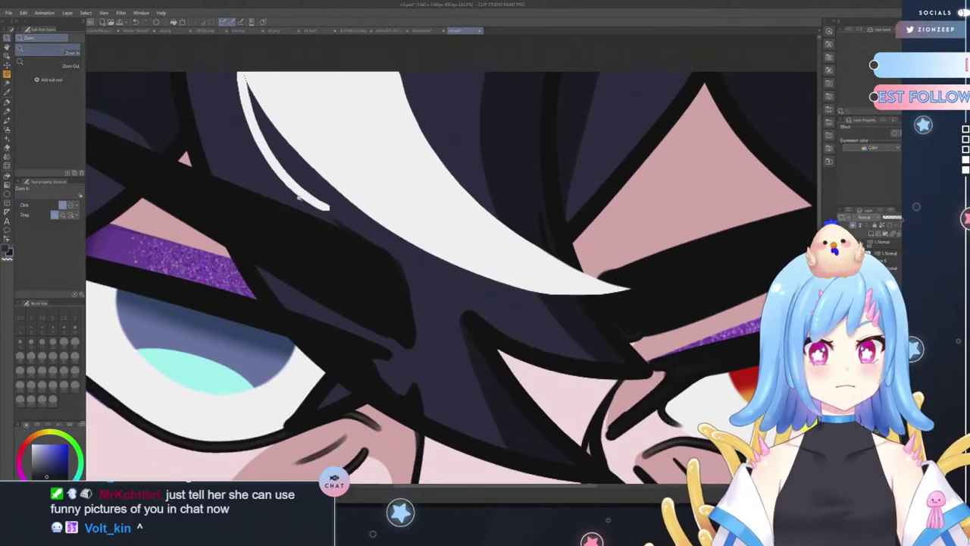
left_click(7, 150)
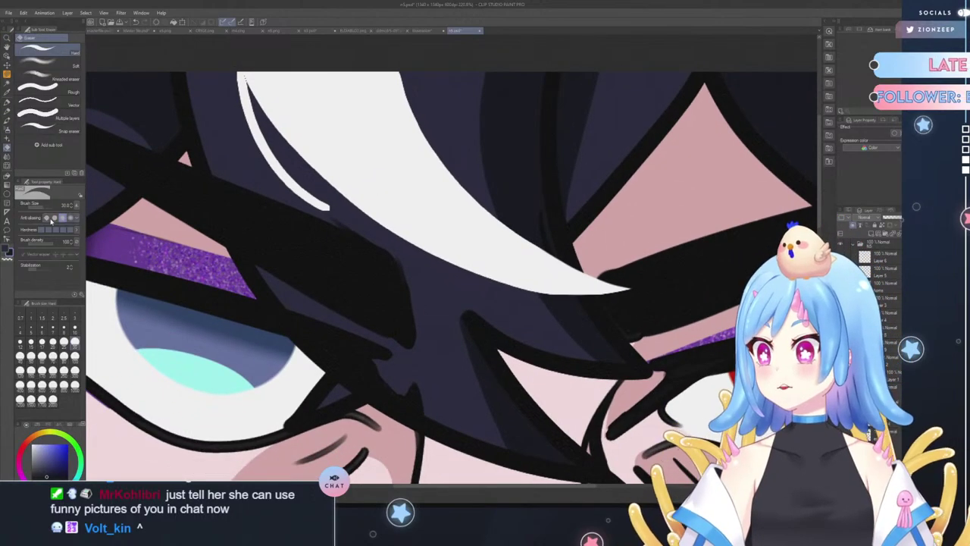
left_click_drag(42, 207, 33, 207)
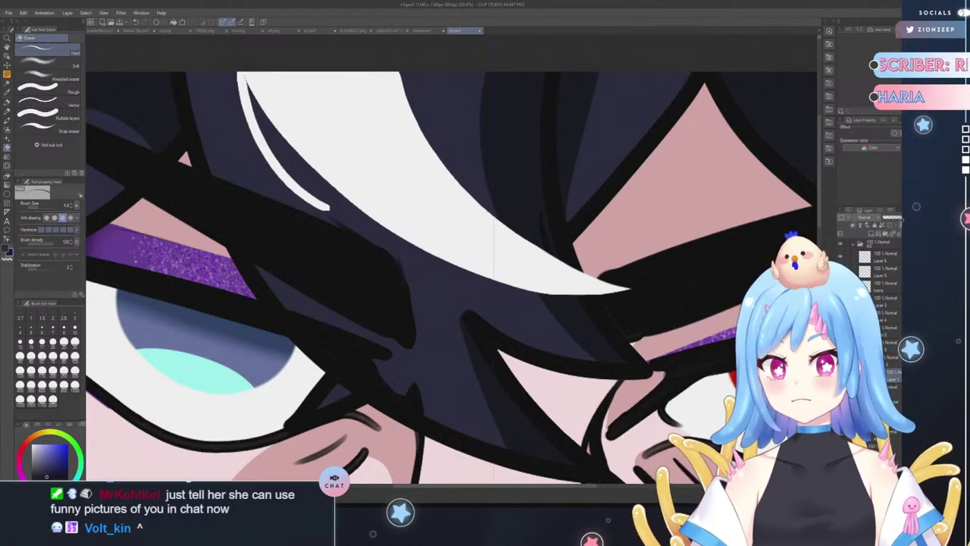
key("ctrl+z")
key("ctrl+y")
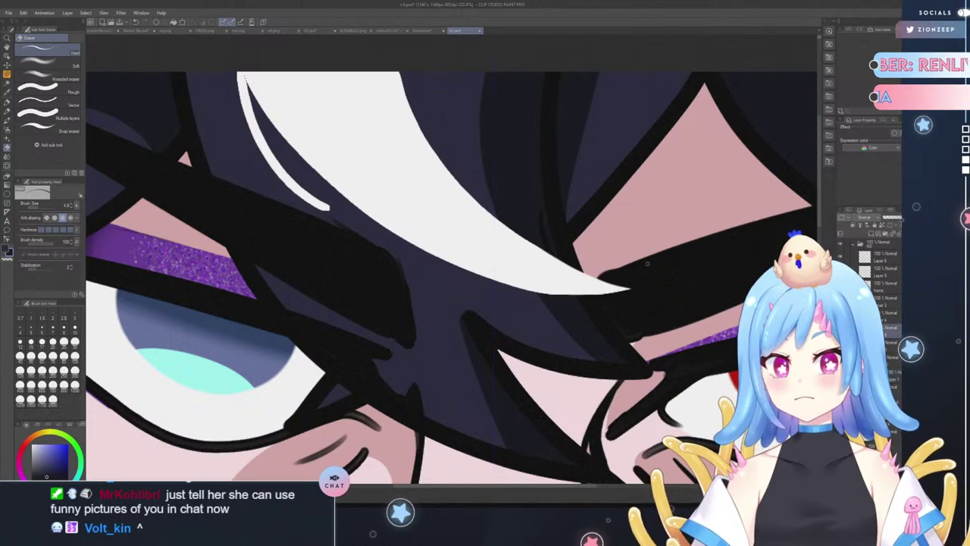
left_click_drag(290, 176, 326, 212)
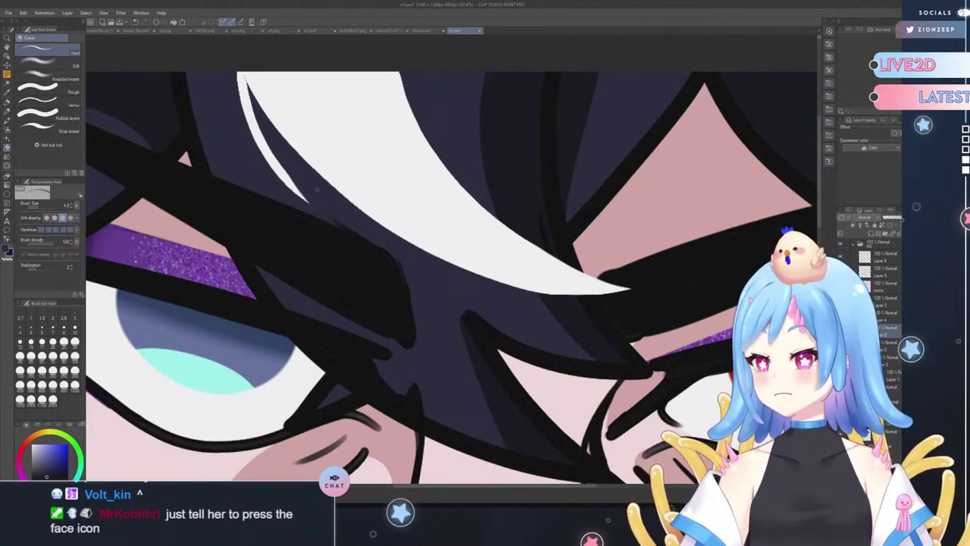
- Paint white with the Milli pen at size 10 into the upper gap between the thin strand and the white streak, smoothing its edge
left_click(7, 106)
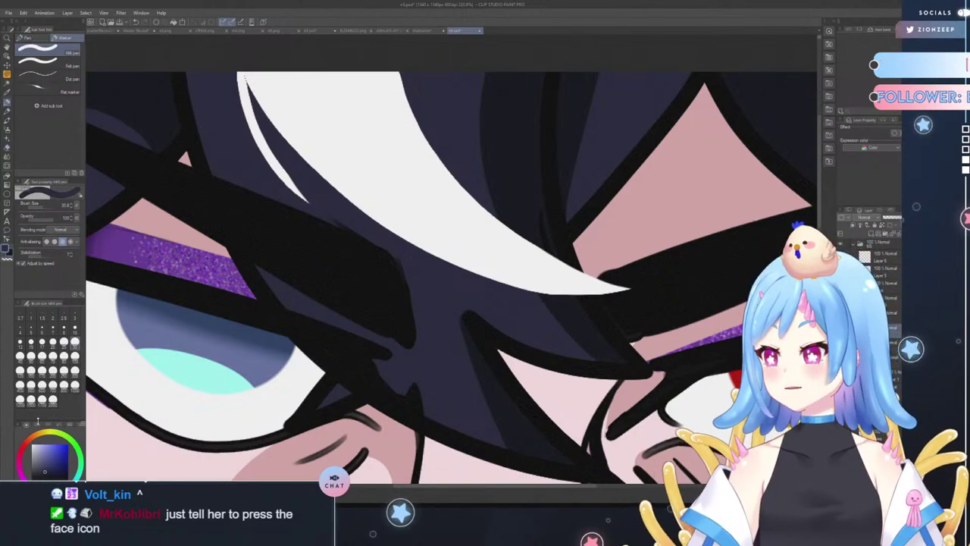
left_click(32, 445)
left_click(75, 328)
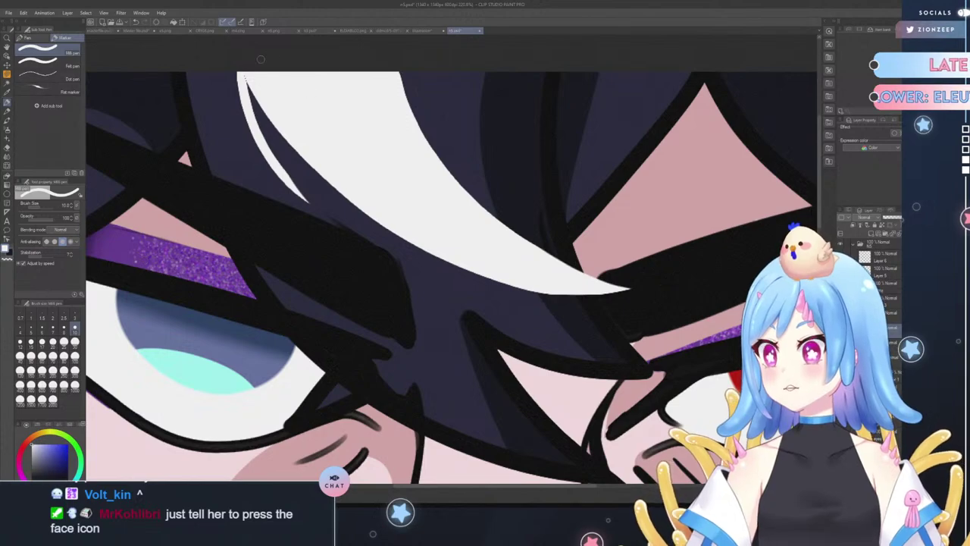
left_click_drag(247, 82, 297, 142)
left_click_drag(256, 102, 306, 153)
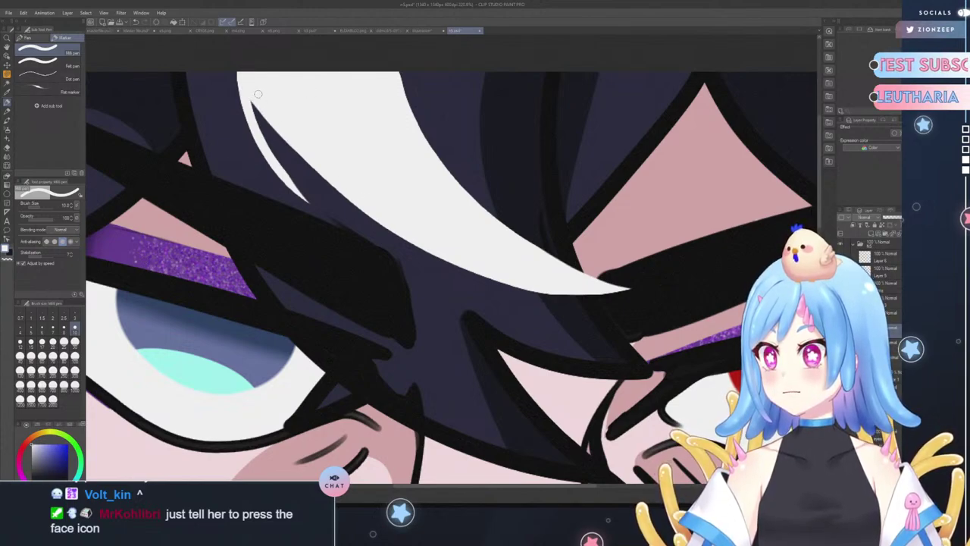
mouse_move(253, 105)
left_mouse_down()
mouse_move(369, 197)
mouse_move(362, 180)
mouse_move(243, 96)
mouse_move(351, 202)
left_mouse_up()
left_click_drag(250, 106, 352, 203)
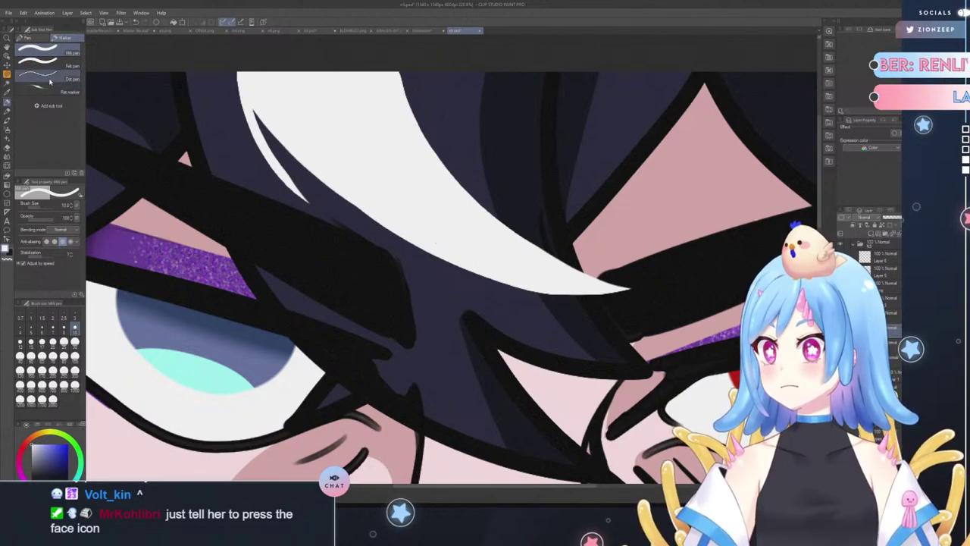
- Try to fill a polyline selection around the upper white streak with white, and undo it
left_click(7, 75)
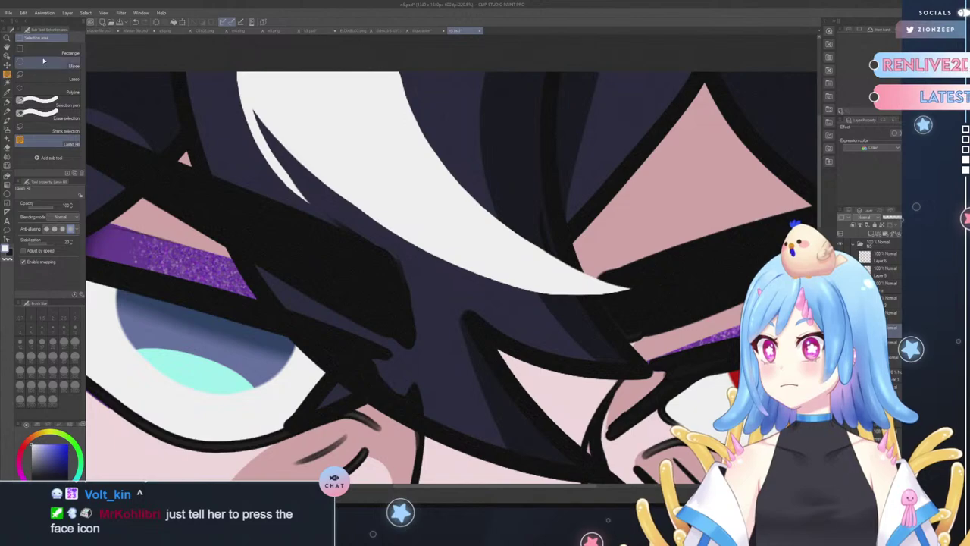
left_click(49, 91)
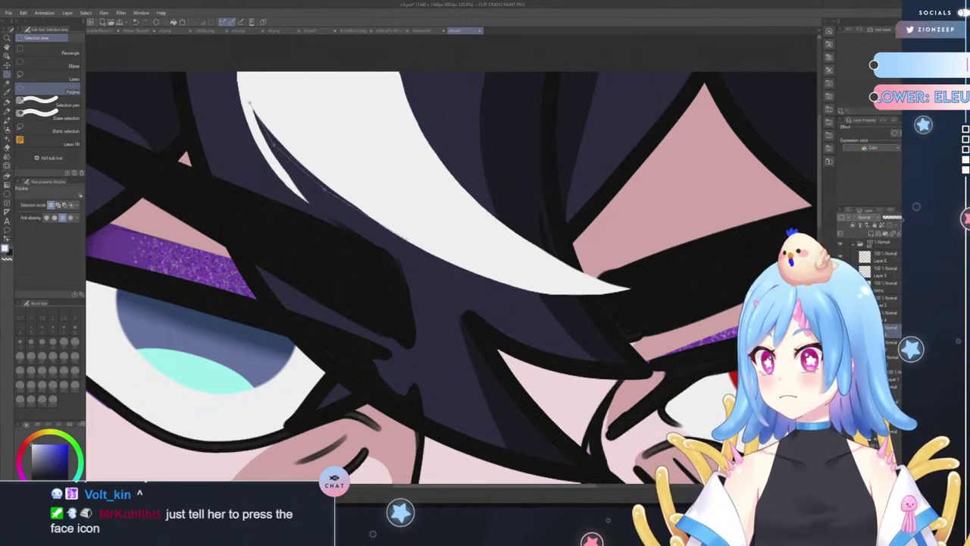
left_click(407, 241)
left_click(458, 207)
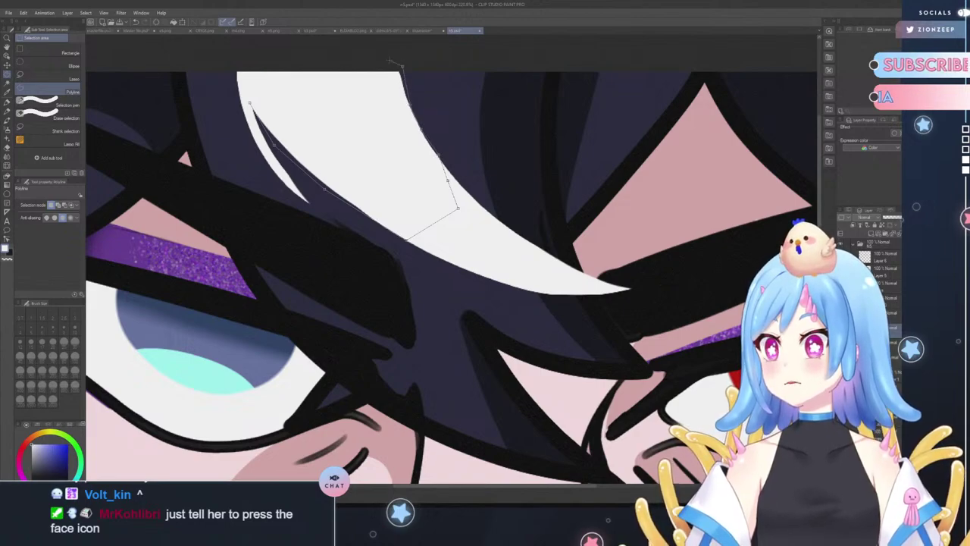
left_click(251, 101)
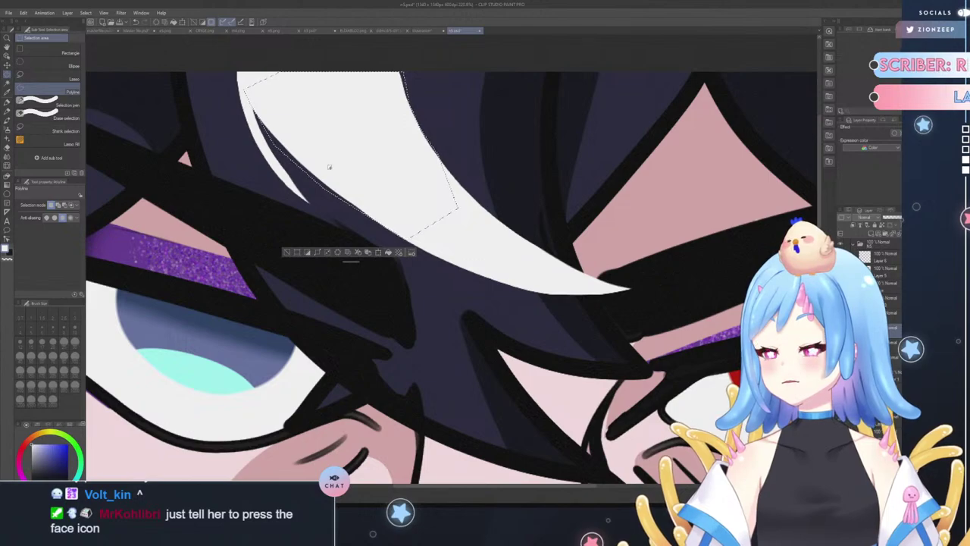
left_click(388, 253)
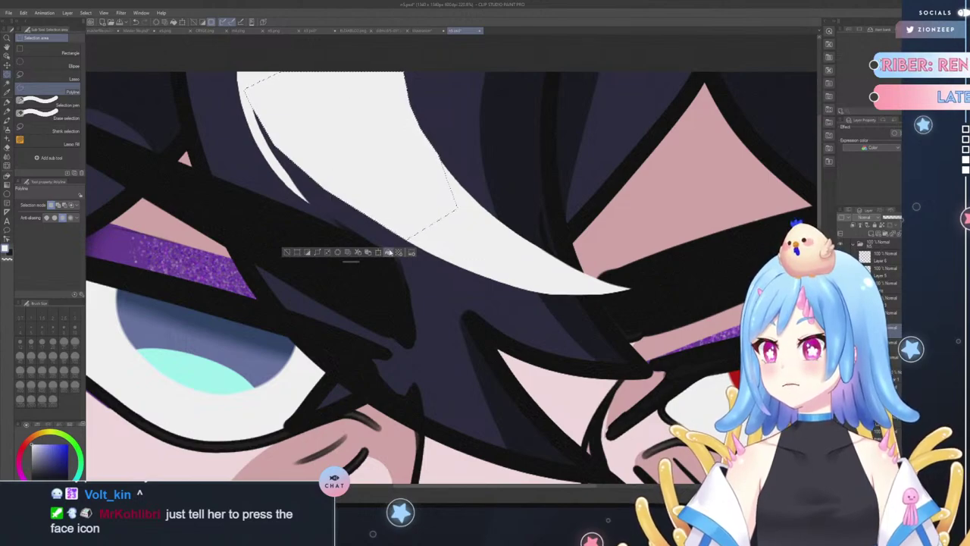
left_click(288, 252)
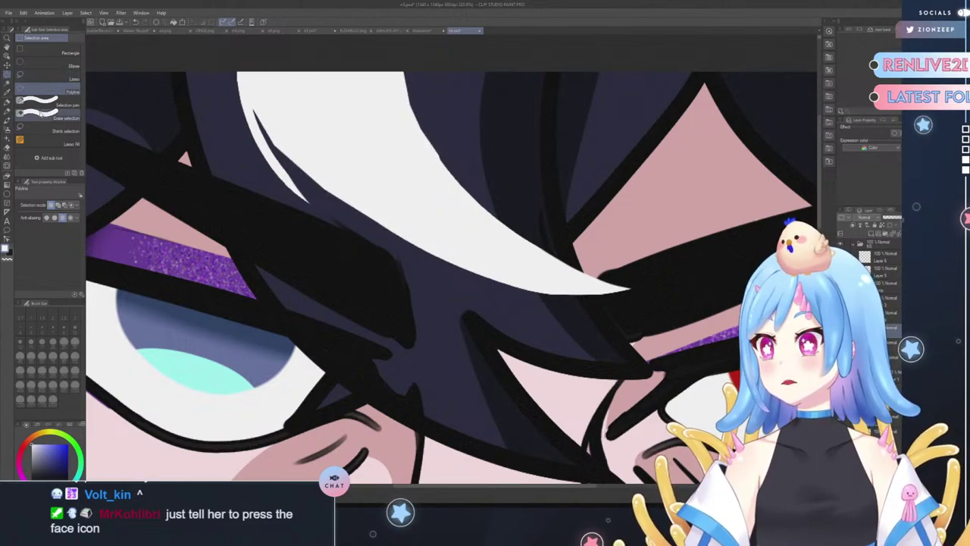
key("ctrl+z")
key("ctrl+z")
key("ctrl+z")
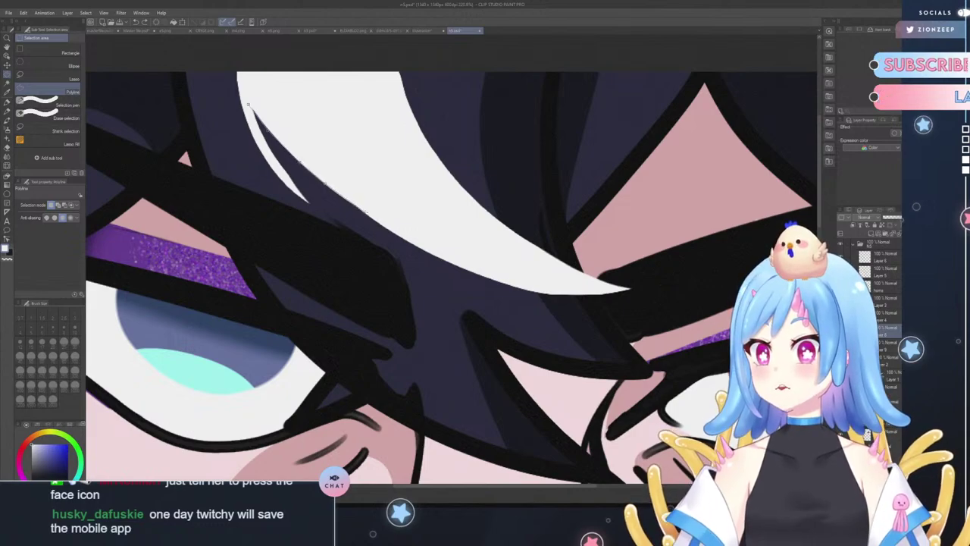
- Outline the upper white streak with a tighter polyline selection, fill it with white, and deselect it
left_click(400, 229)
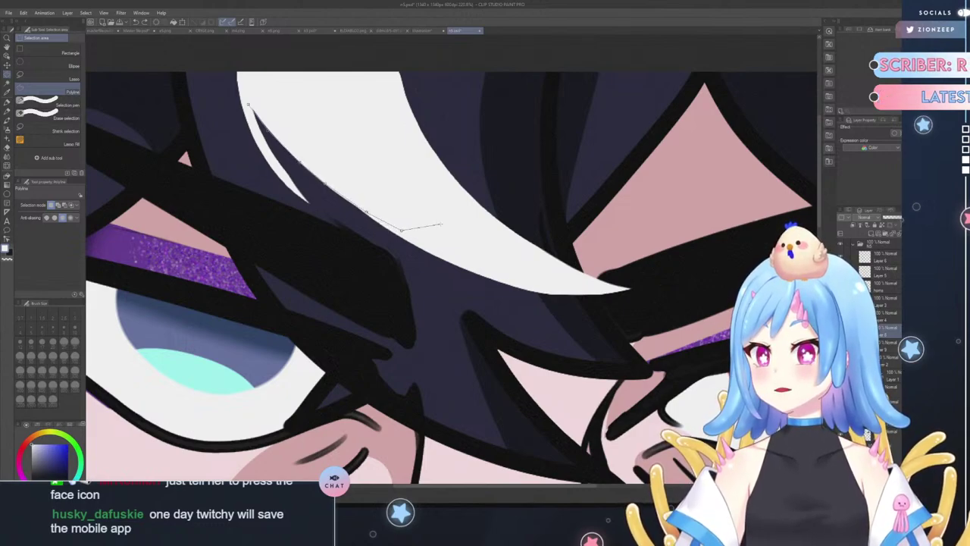
left_click(455, 185)
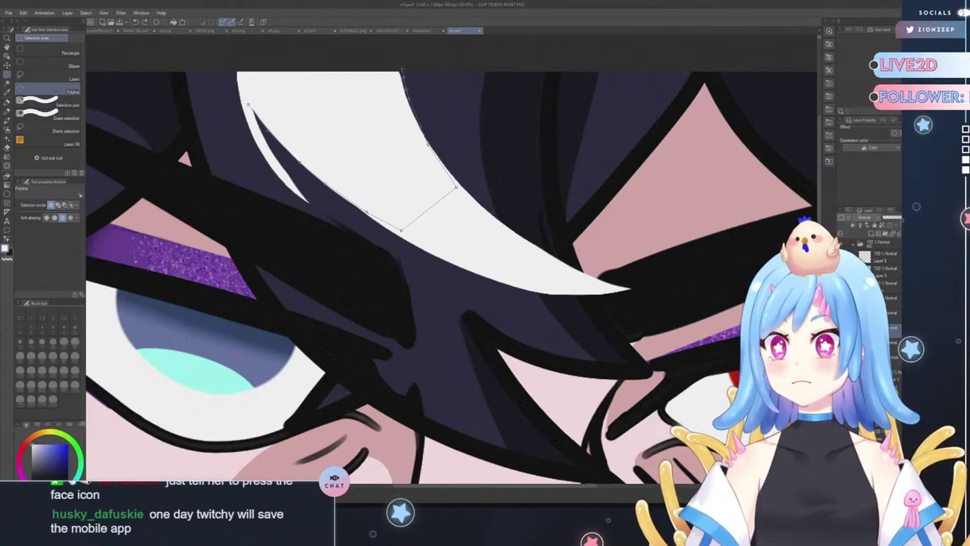
left_click(387, 42)
left_click(244, 62)
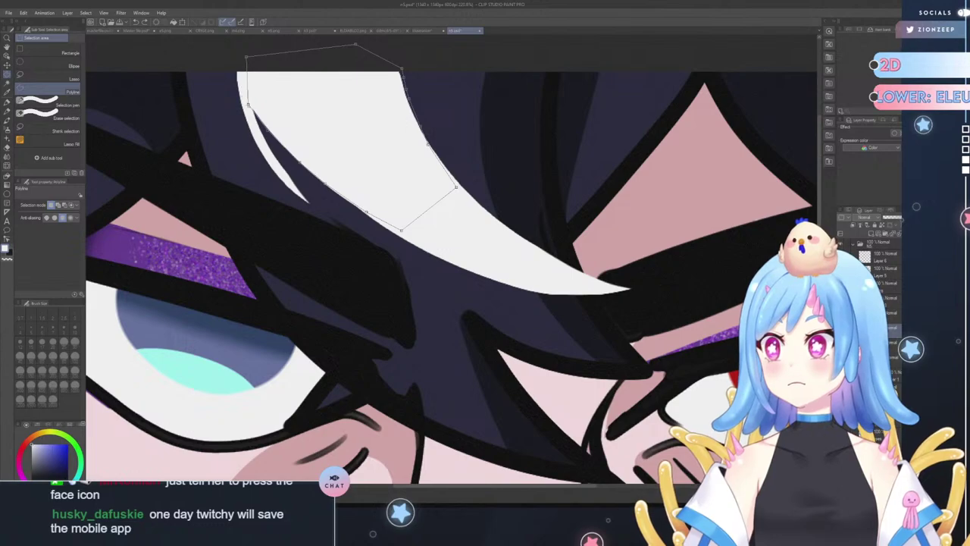
left_click(248, 105)
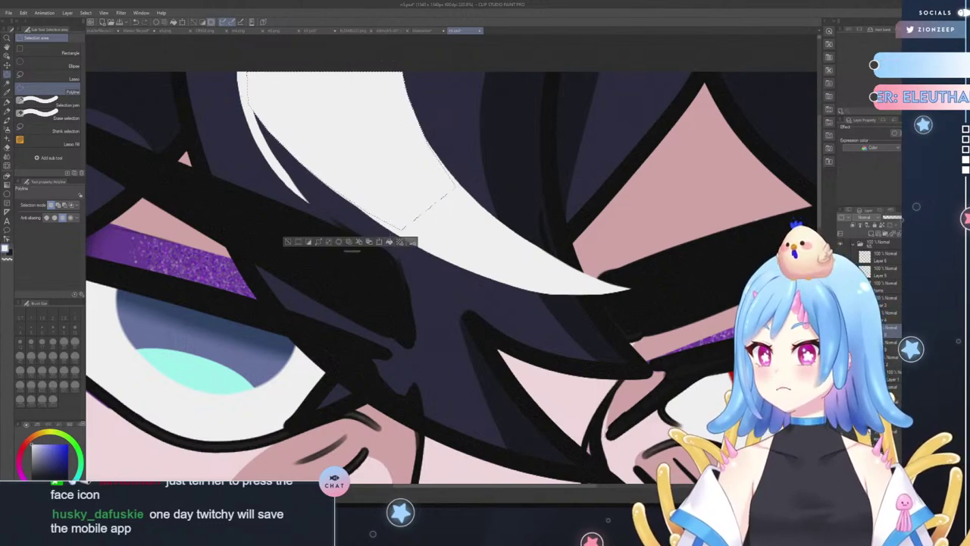
left_click(288, 241)
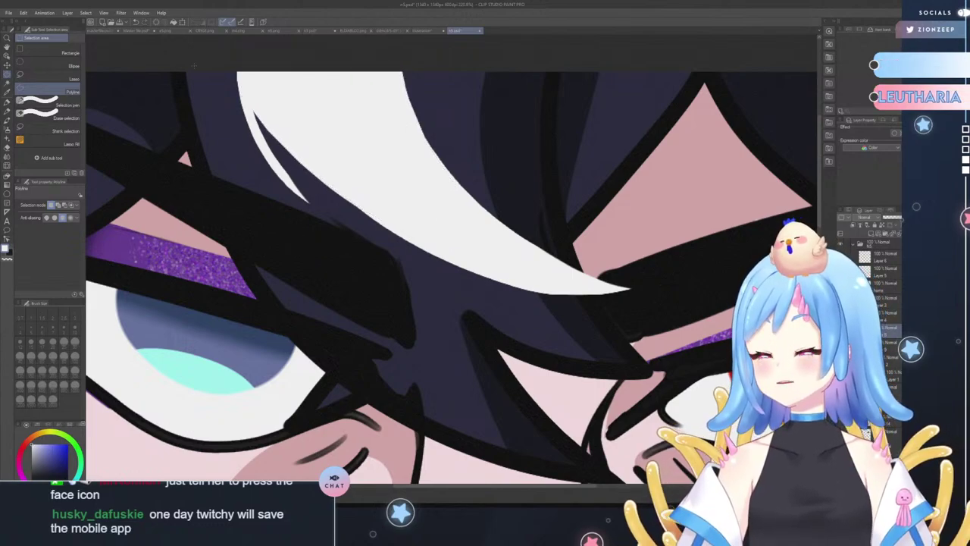
- Erase the thin side strand and trim both edges of the upper white streak with the hard eraser at size 100
left_click(6, 149)
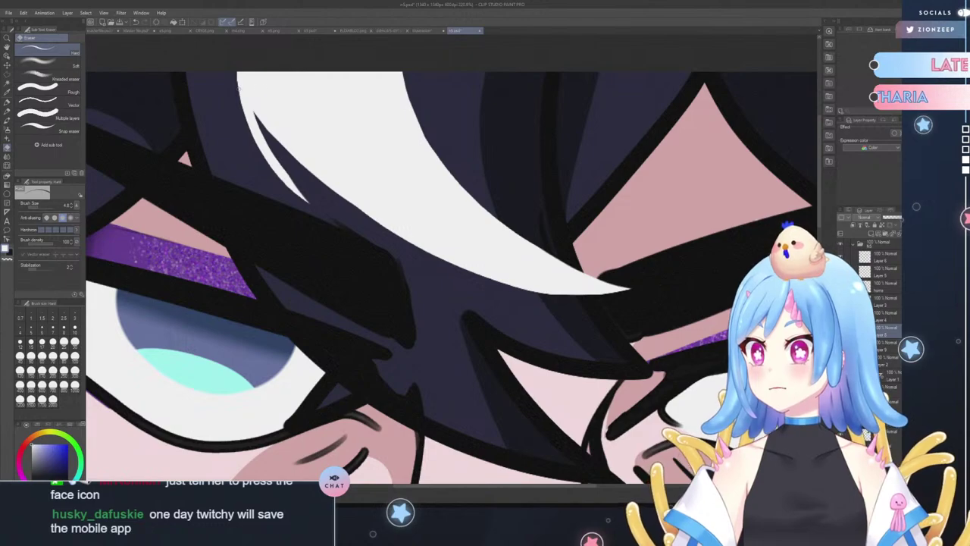
left_click(74, 356)
mouse_move(219, 121)
left_mouse_down()
mouse_move(250, 157)
mouse_move(225, 90)
mouse_move(262, 161)
mouse_move(227, 75)
mouse_move(263, 146)
left_mouse_up()
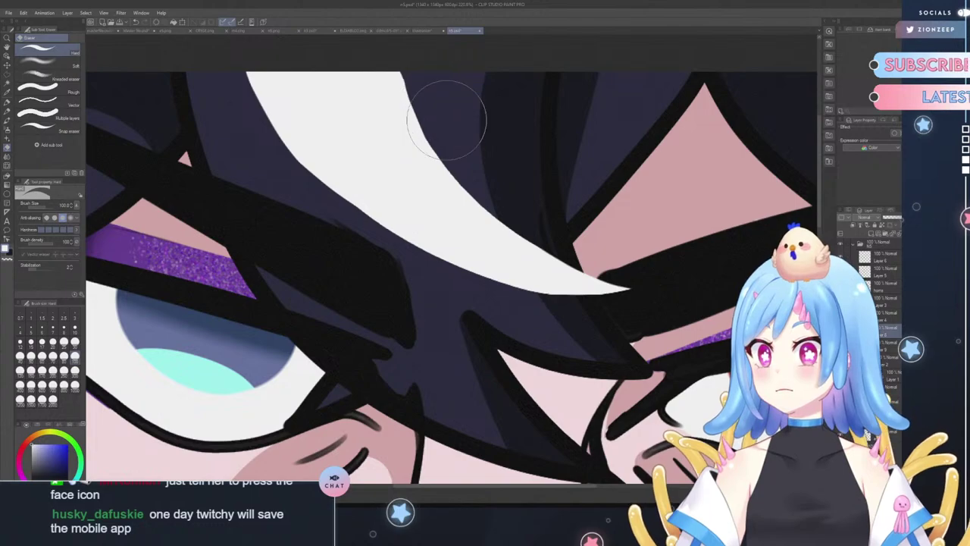
mouse_move(446, 120)
left_mouse_down()
mouse_move(433, 97)
mouse_move(487, 151)
mouse_move(448, 119)
left_mouse_up()
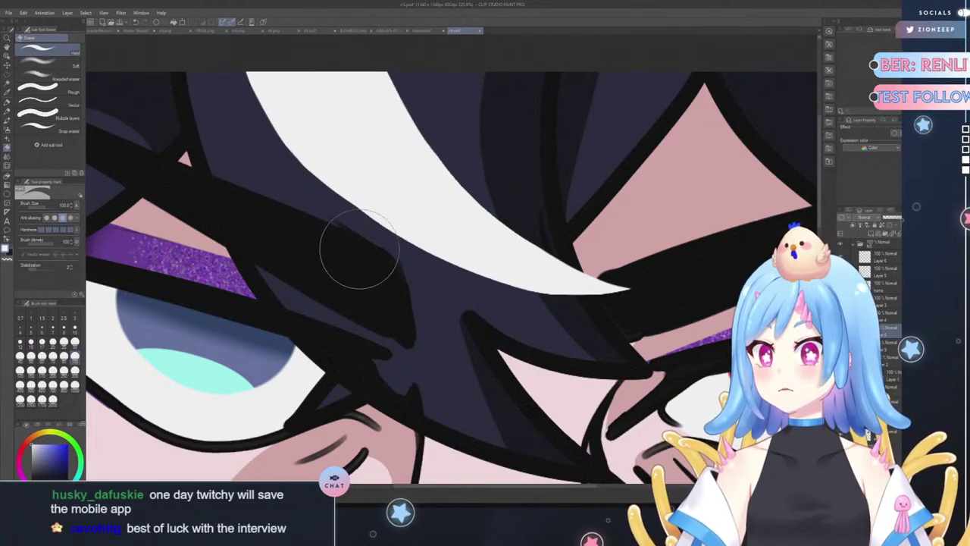
left_click(6, 38)
left_click_drag(229, 155, 181, 199)
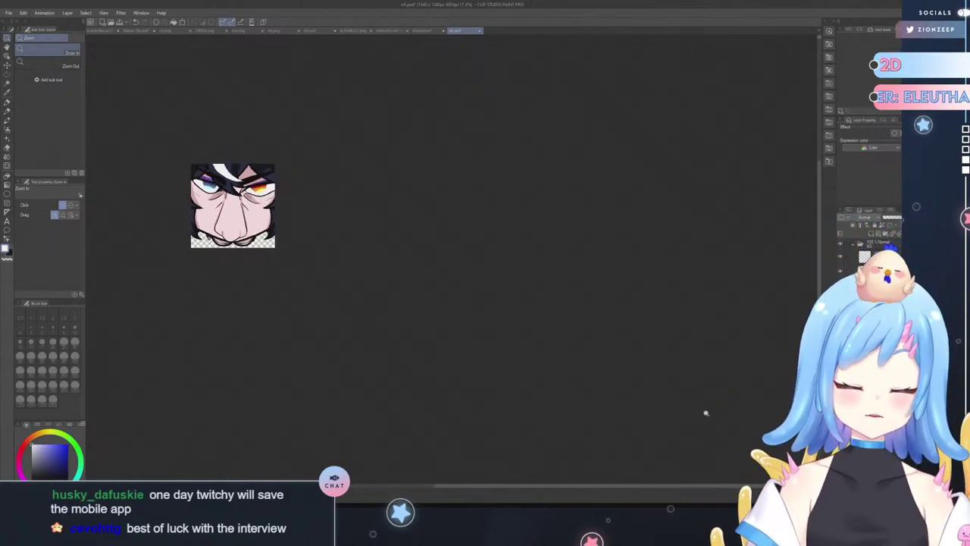
left_click_drag(130, 133, 137, 138)
left_click(167, 123)
left_click(270, 89)
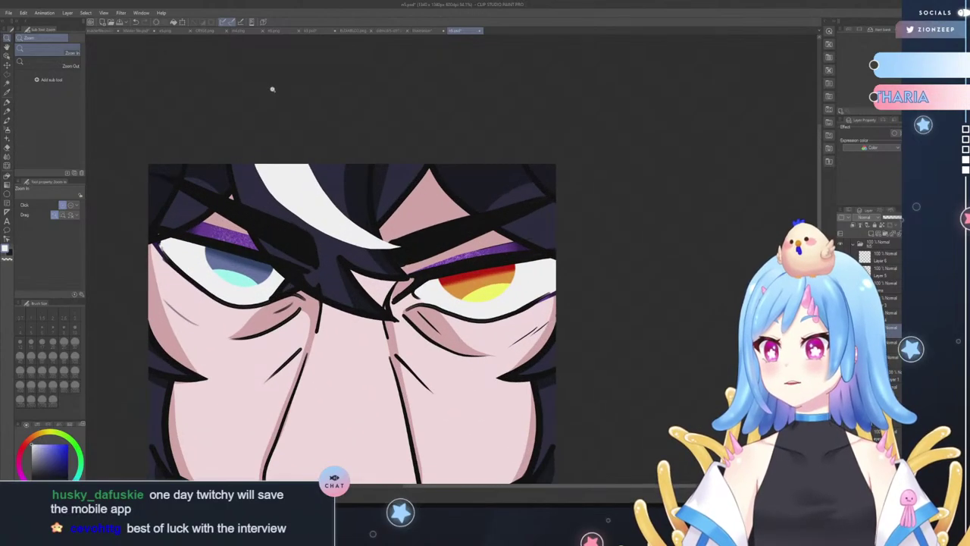
left_click(281, 91)
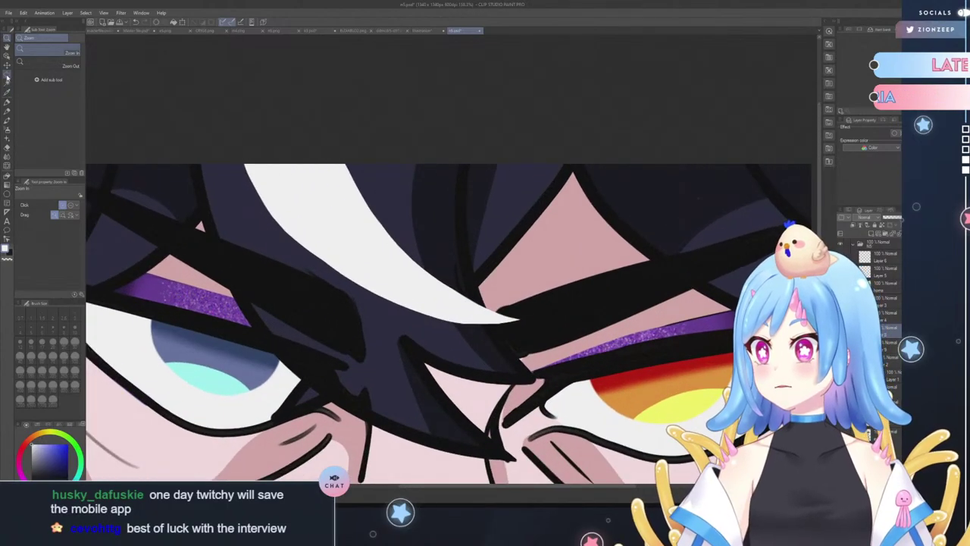
left_click(7, 230)
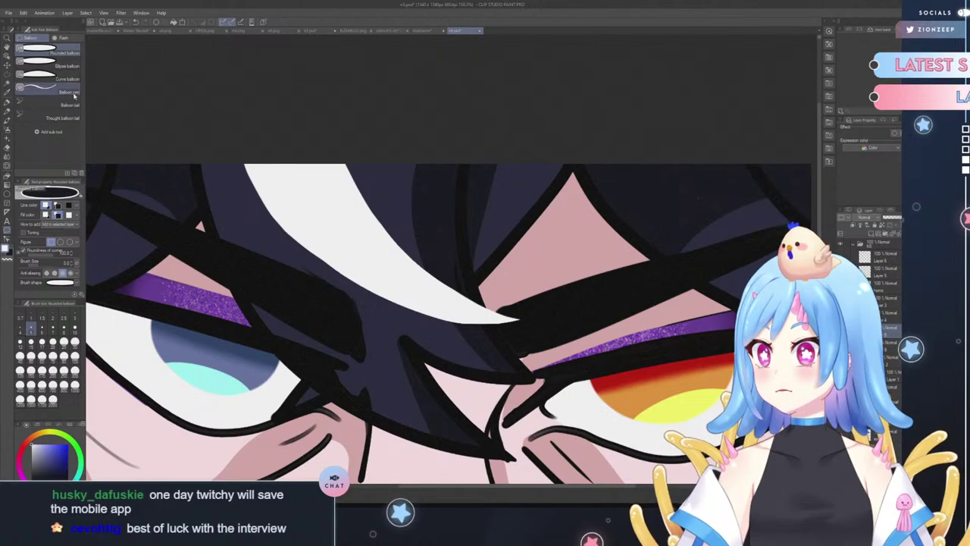
left_click(74, 93)
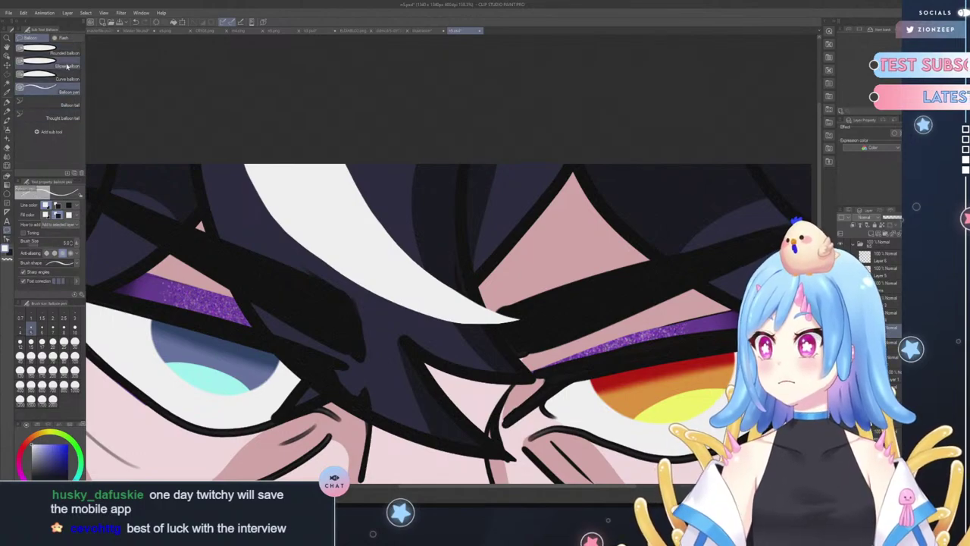
left_click(46, 49)
left_click(62, 37)
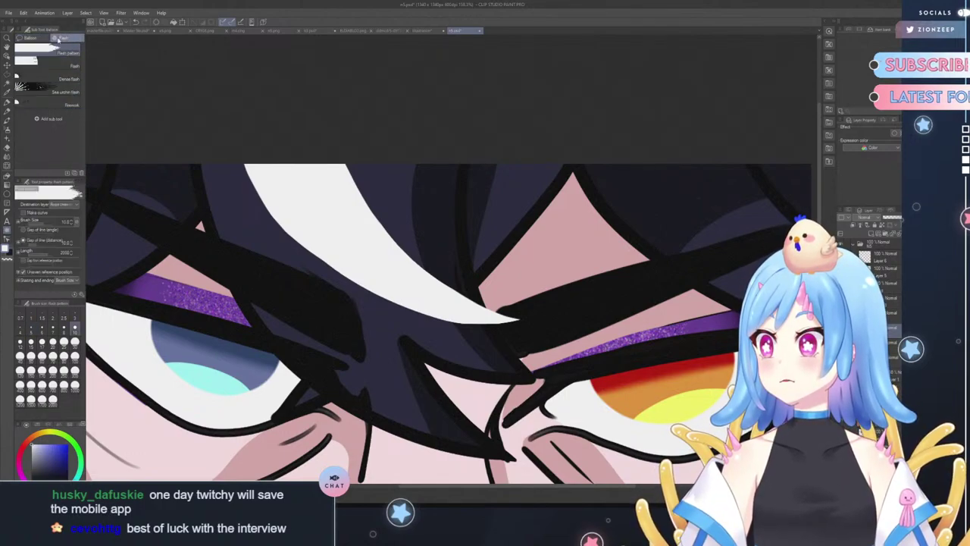
left_click(42, 37)
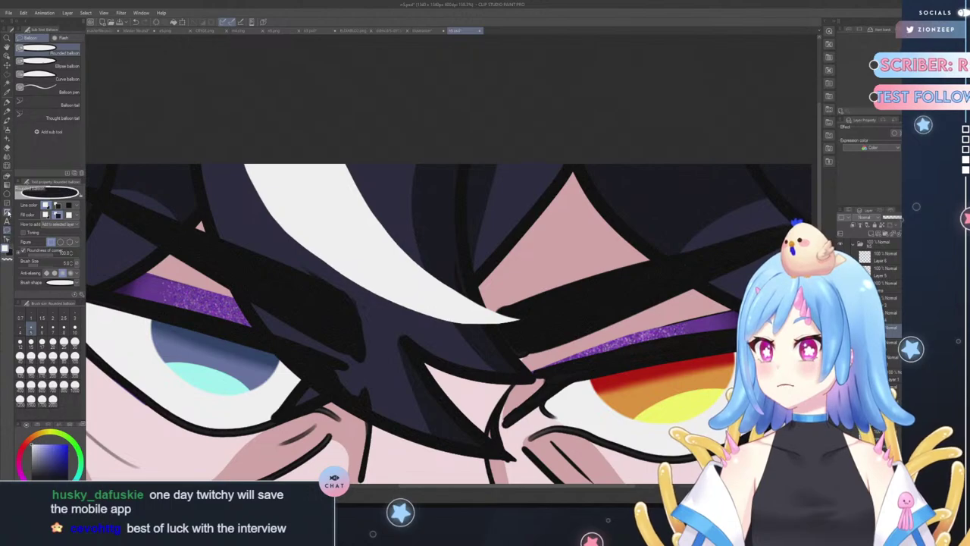
- Clear the existing white streak from the dark hair above the brows
left_click(7, 191)
left_click(67, 93)
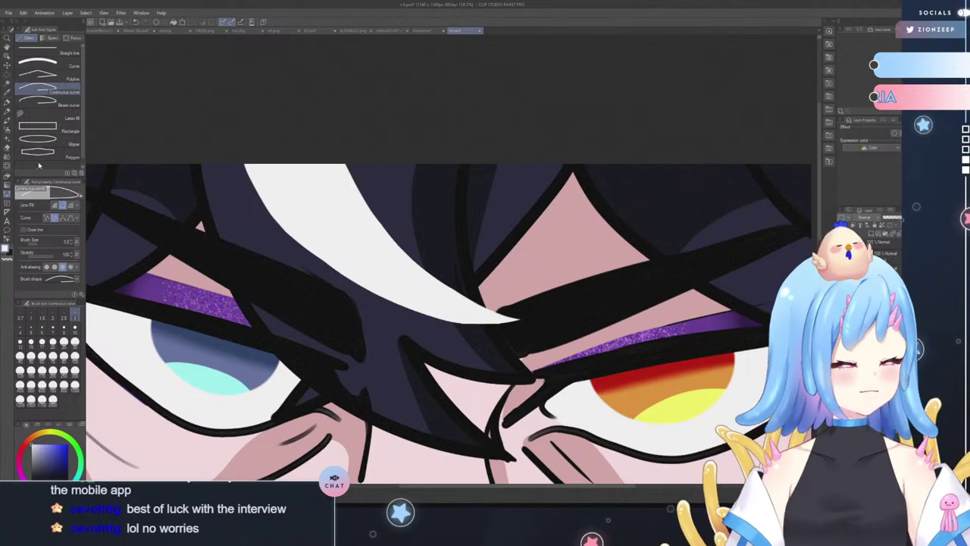
left_click(7, 148)
mouse_move(311, 171)
left_mouse_down()
mouse_move(385, 291)
mouse_move(271, 204)
mouse_move(533, 327)
mouse_move(427, 256)
left_mouse_up()
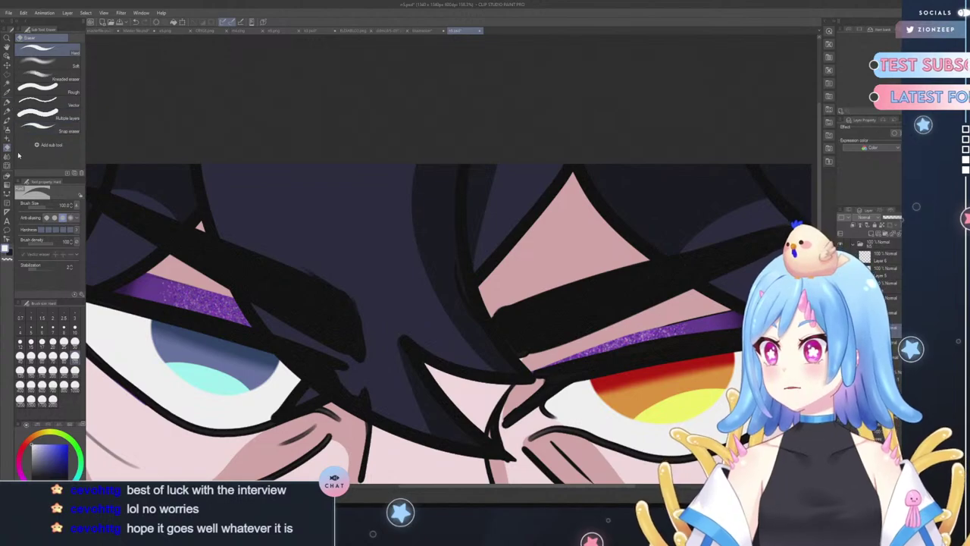
left_click(8, 195)
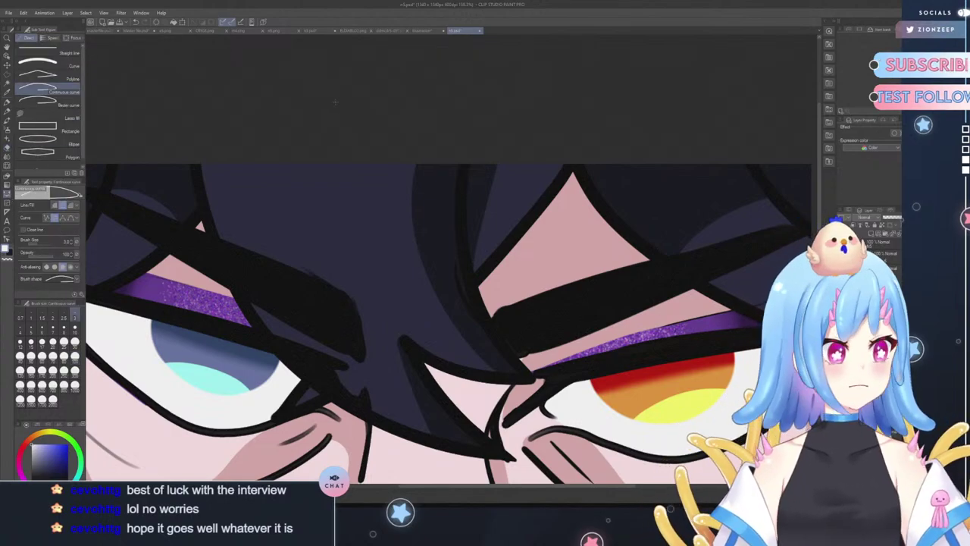
left_click(352, 140)
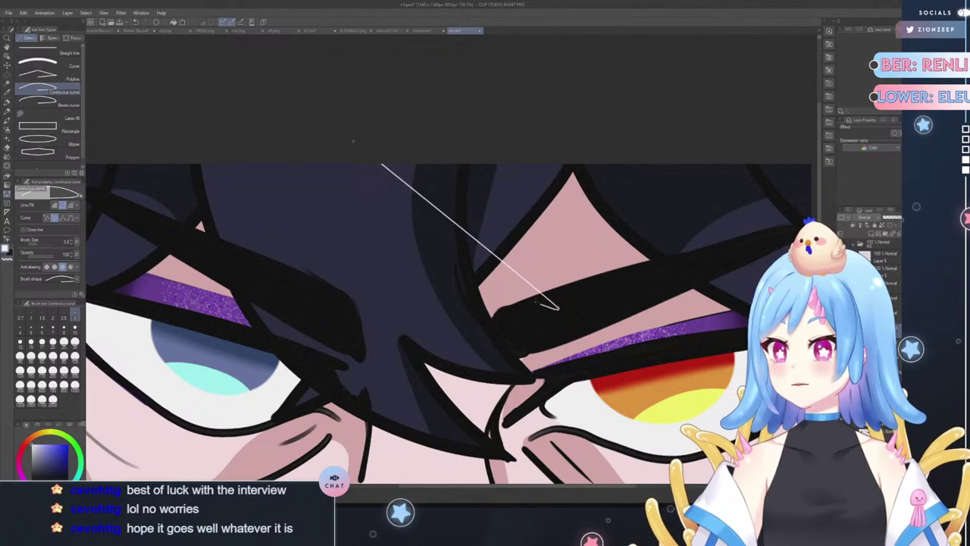
left_click(557, 303)
key("Escape")
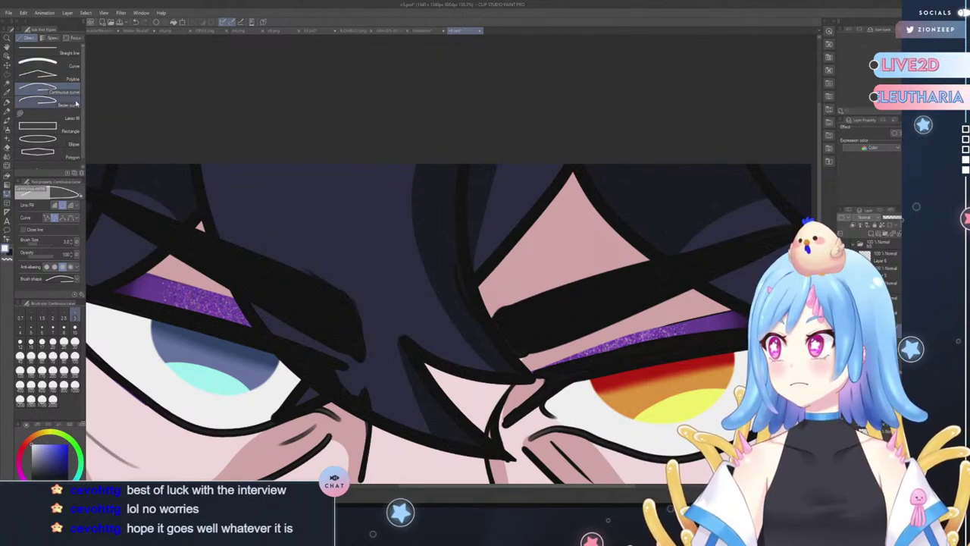
- Outline a wider pointed streak in white with the Curve tool, using two arcs meeting over the orange eye's brow and a line along the canvas top
left_click(68, 67)
left_click_drag(373, 138, 542, 313)
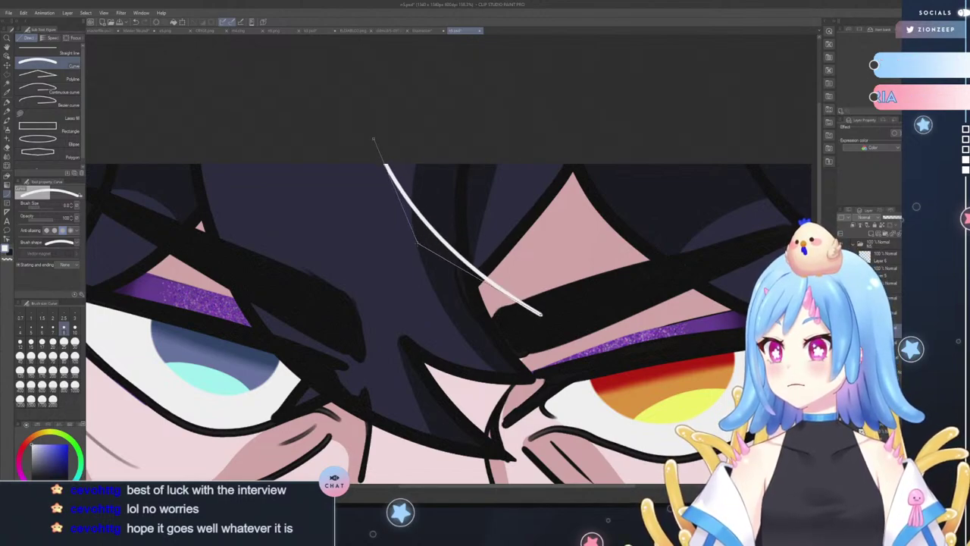
left_click(409, 254)
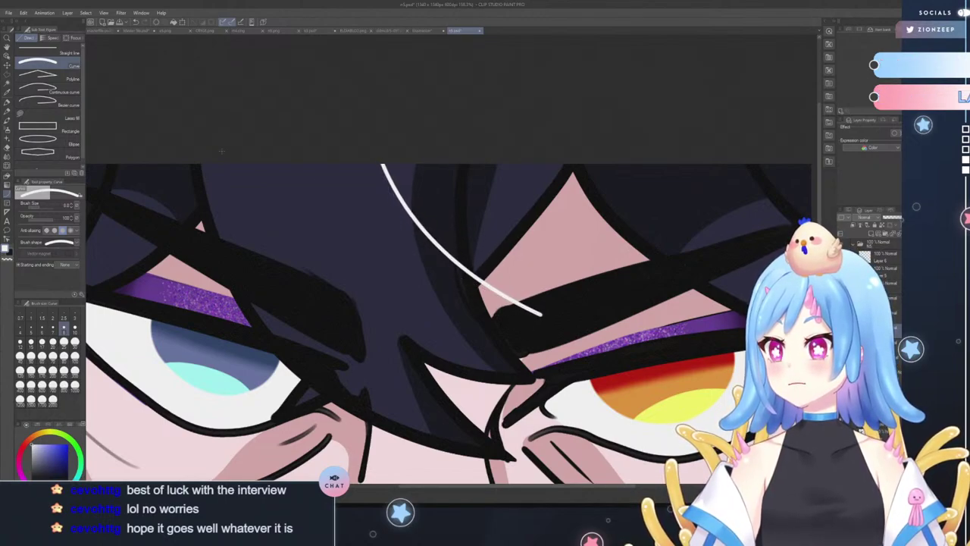
left_click_drag(213, 164, 542, 313)
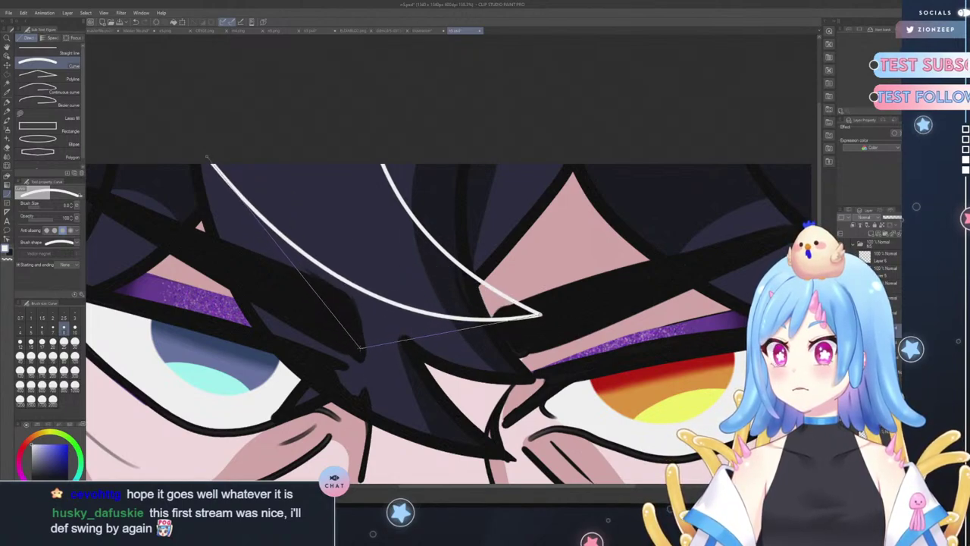
left_click(359, 348)
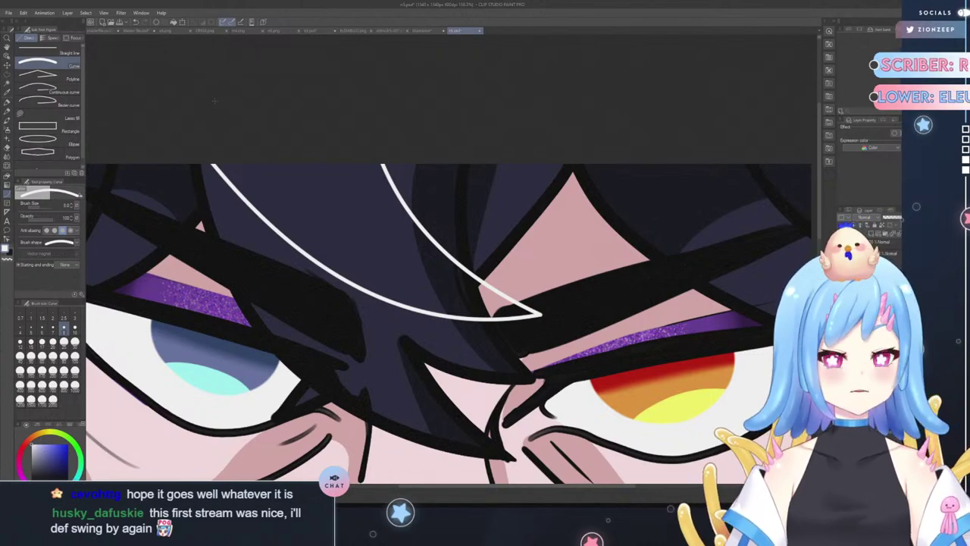
left_click_drag(214, 164, 383, 166)
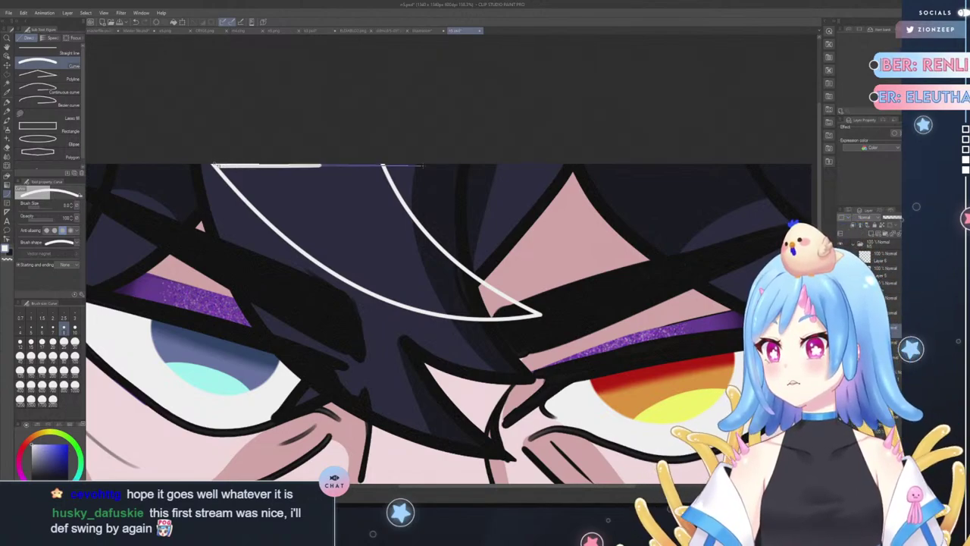
left_click(548, 163)
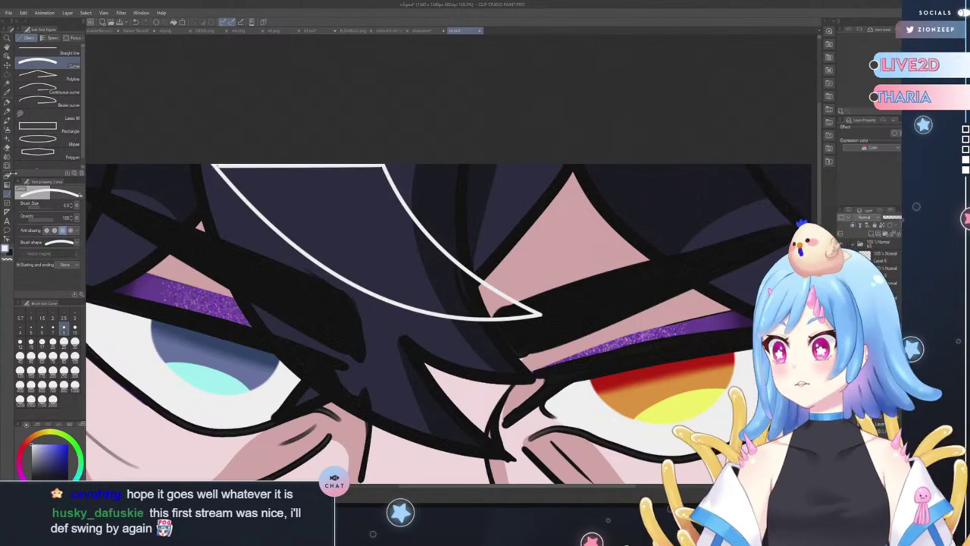
- Fill the outlined hair streak with white, referring only to the editing layer
left_click(9, 151)
left_click(8, 178)
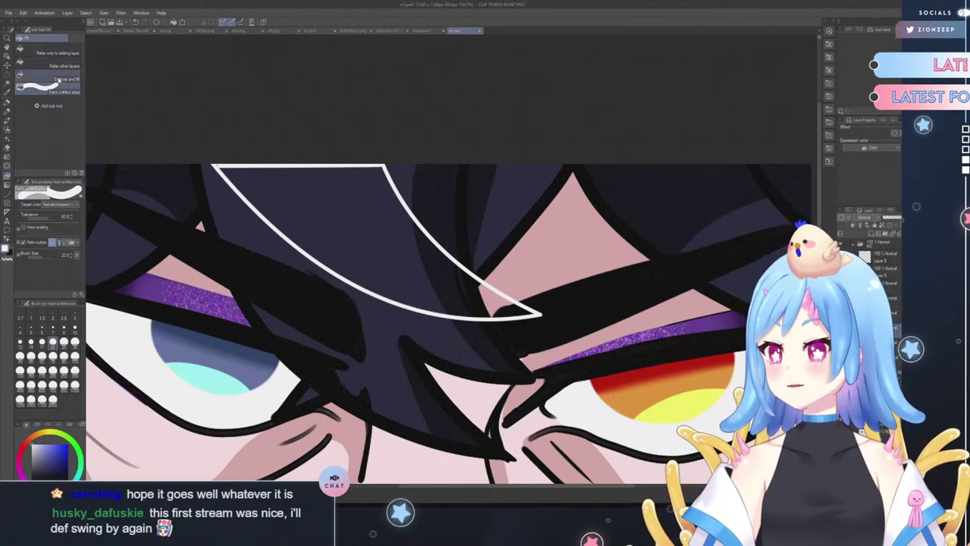
left_click(47, 52)
left_click(316, 185)
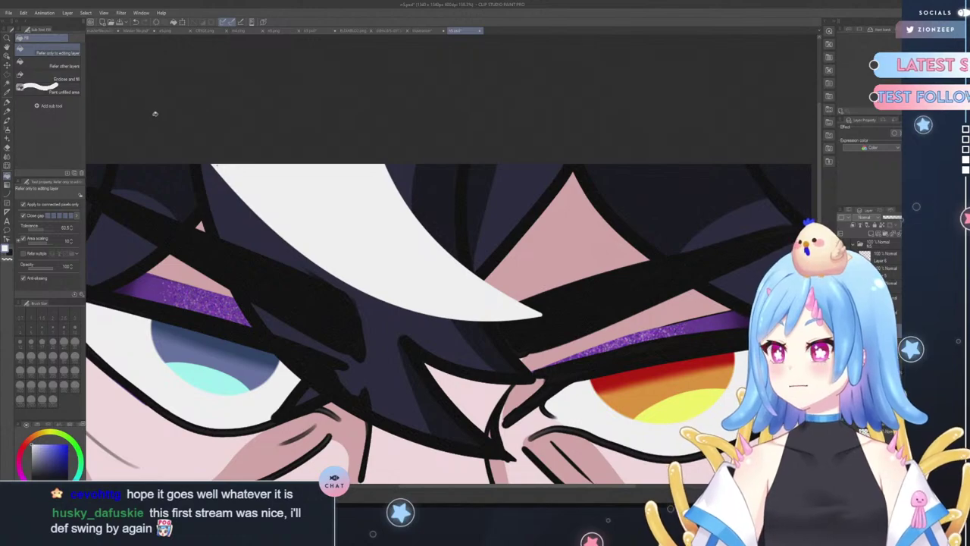
- Try to sharpen the white streak's tip with the hard eraser at size 27, and undo it
left_click(6, 102)
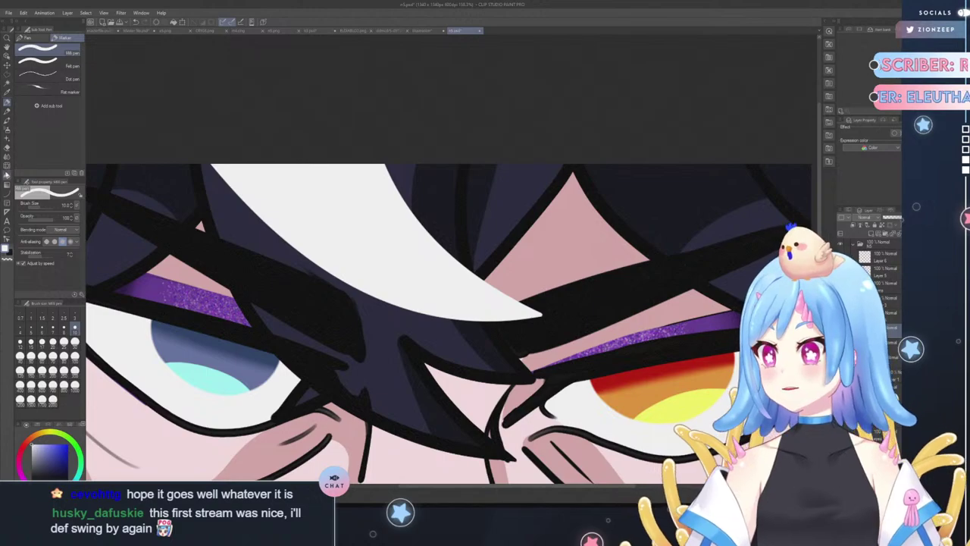
left_click(7, 150)
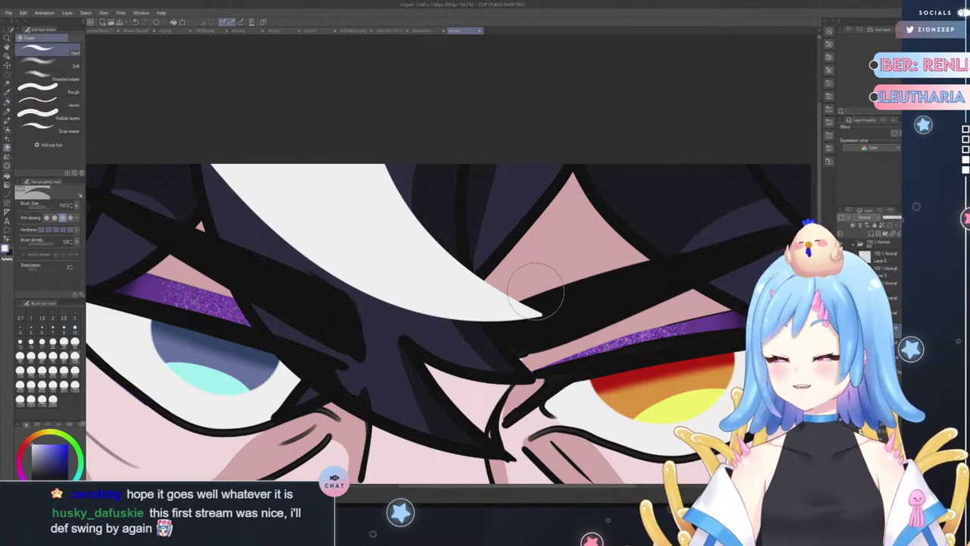
left_click(6, 39)
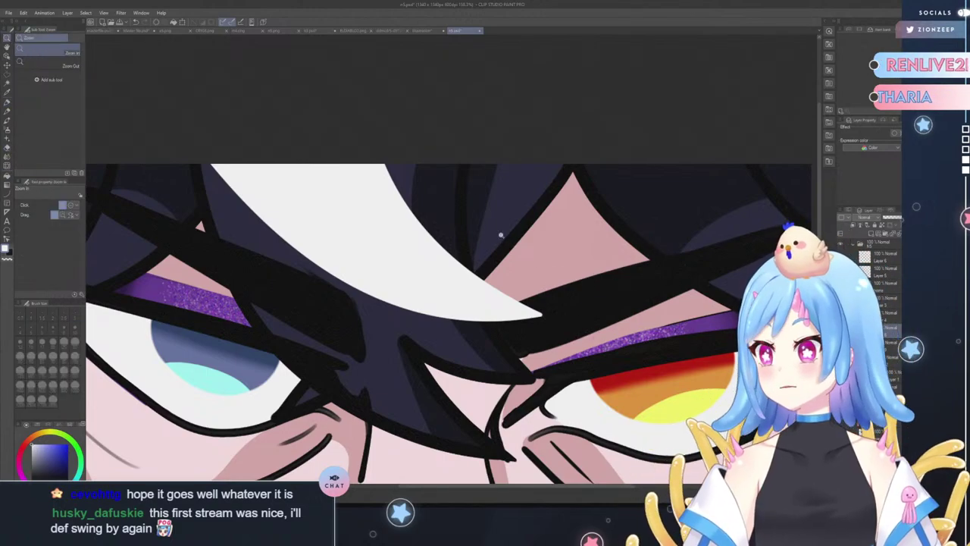
left_click(636, 345)
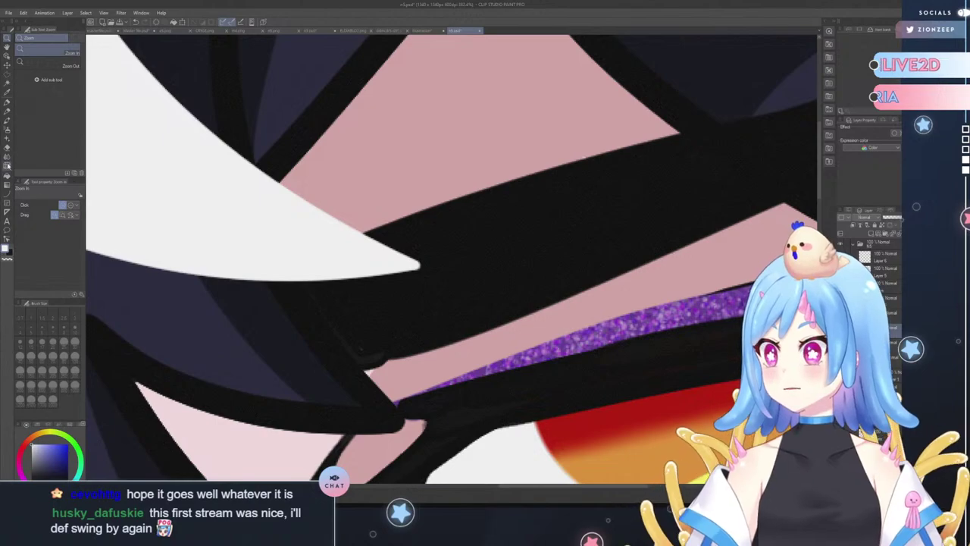
left_click(6, 149)
left_click_drag(47, 207, 38, 207)
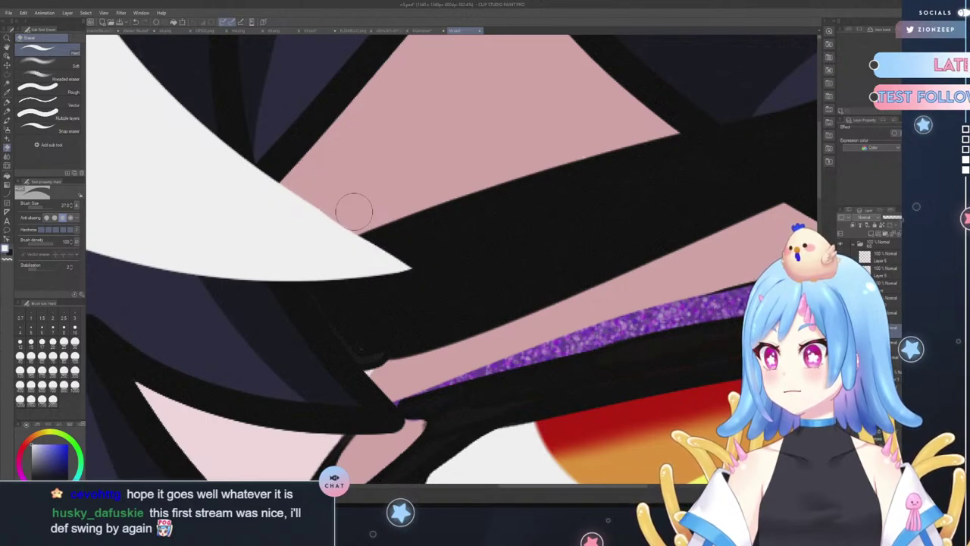
key("ctrl+z")
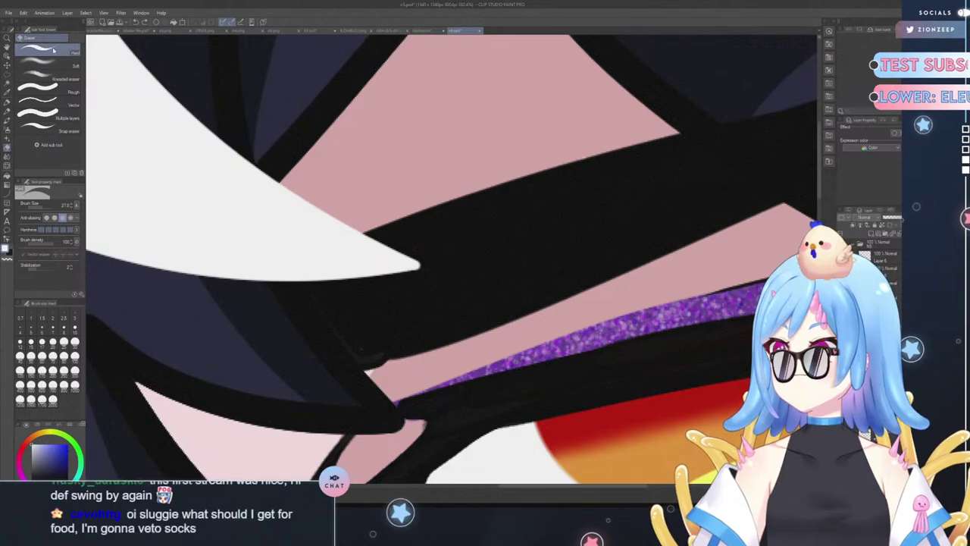
- Examine the white streak's shape and tip against the whole face and both brows
left_click(7, 40)
scroll(187, 141, "down", 8)
scroll(144, 138, "up", 2)
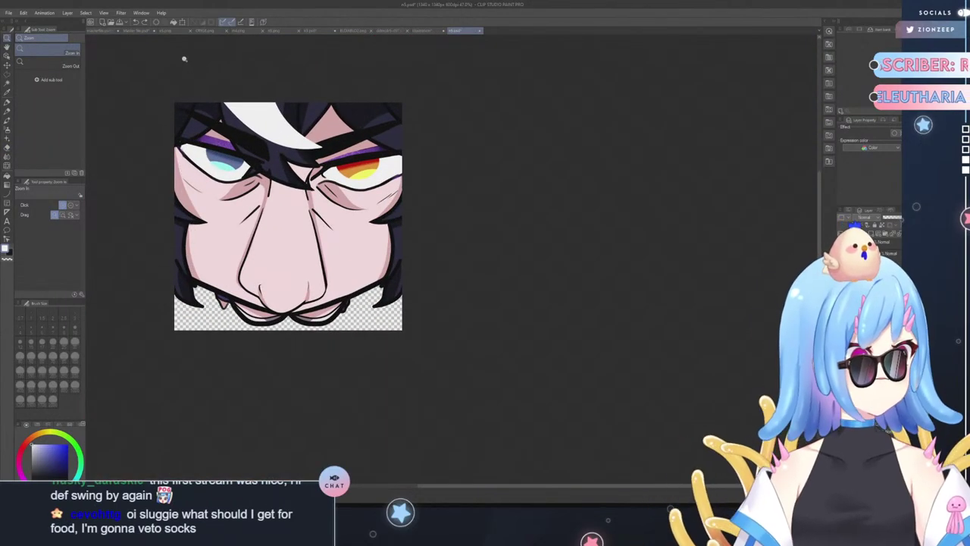
left_click_drag(185, 59, 422, 134)
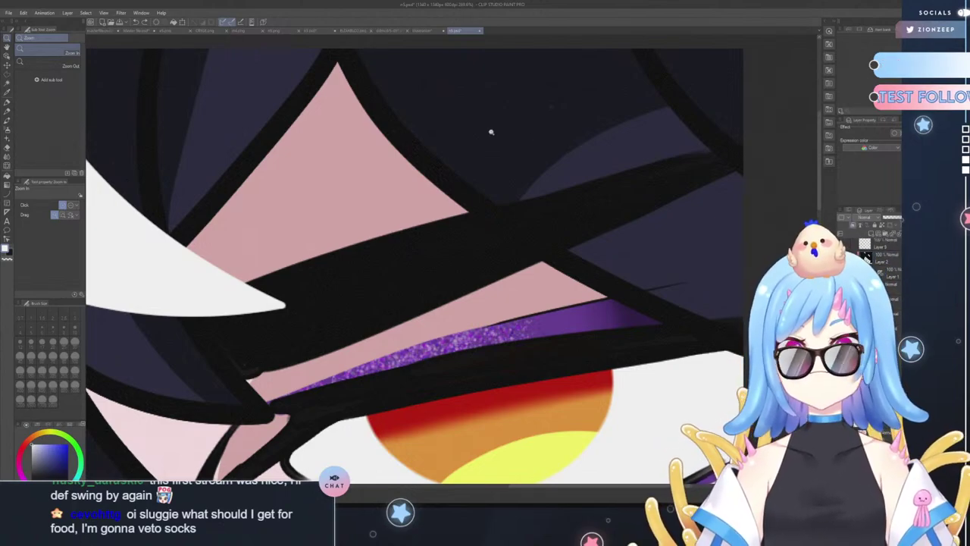
left_click(7, 107)
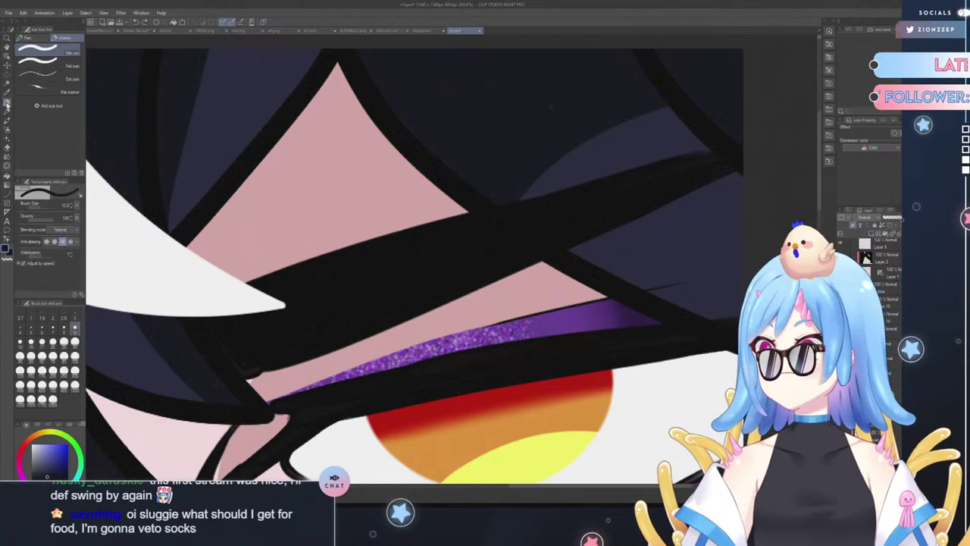
left_click(6, 39)
left_click_drag(193, 154, 132, 219)
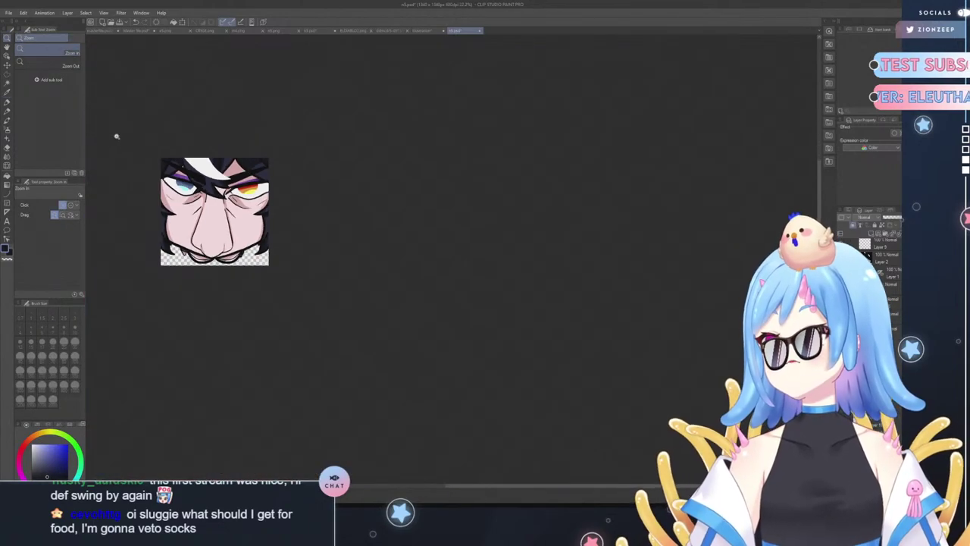
left_click_drag(117, 137, 455, 141)
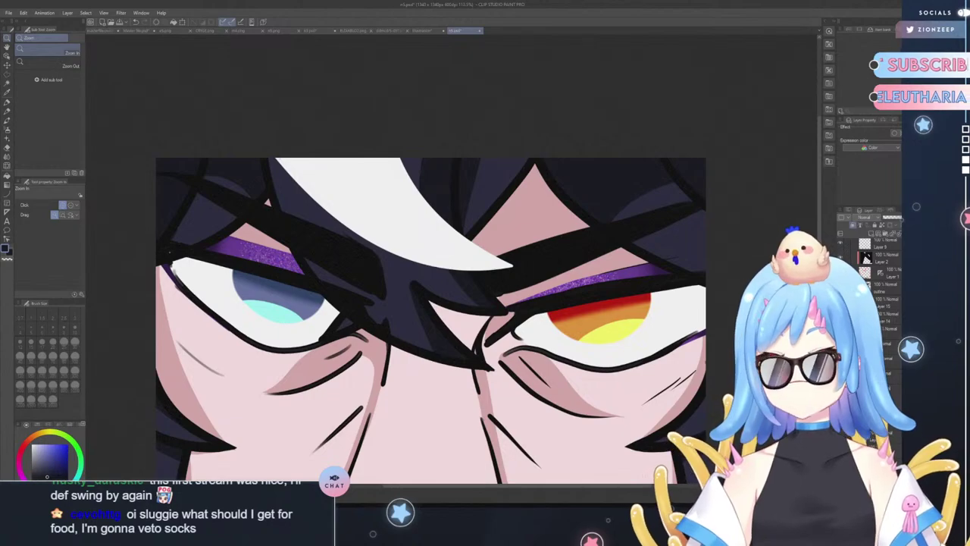
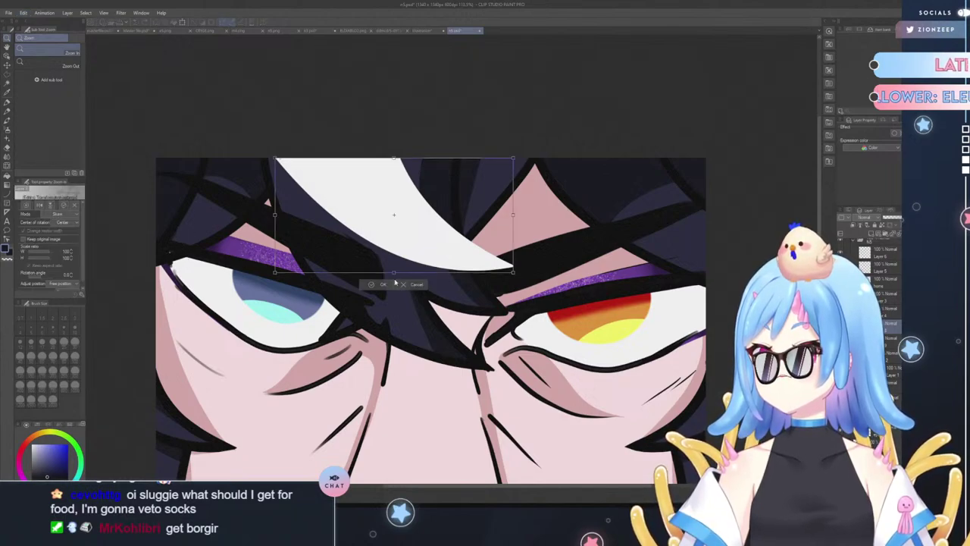
- Skew the white hair streak so its tip extends further over the orange eye's brow, and apply the transformation
left_click_drag(396, 269, 399, 268)
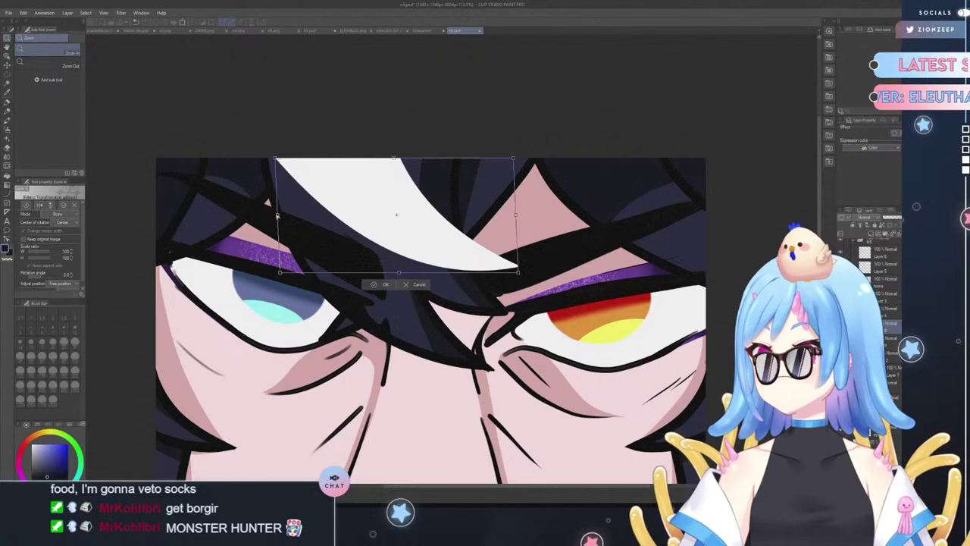
left_click_drag(277, 215, 284, 209)
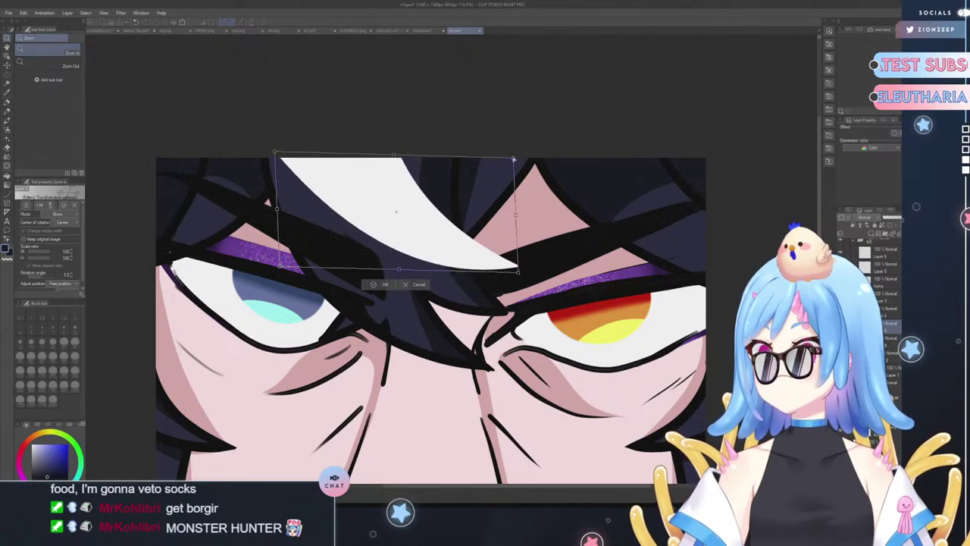
left_click_drag(514, 159, 499, 159)
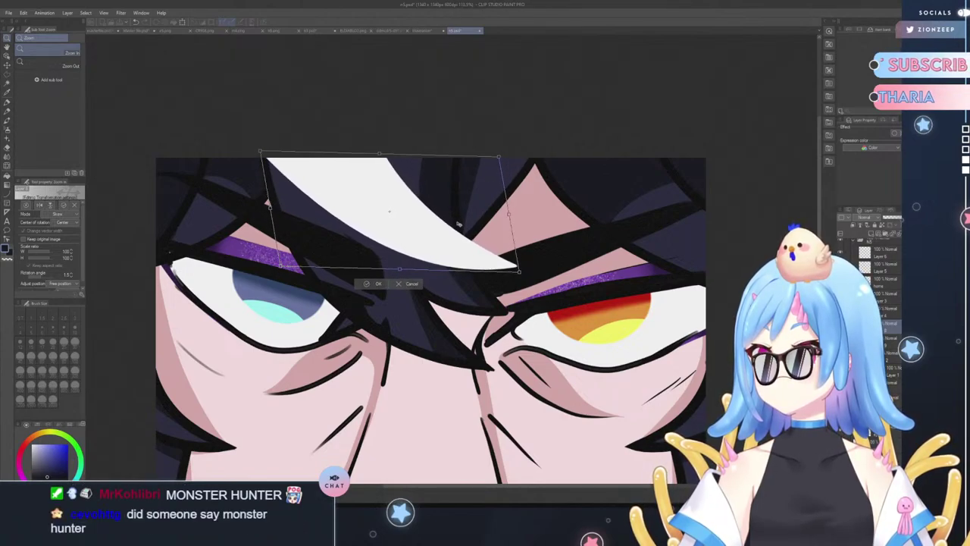
left_click_drag(459, 224, 466, 222)
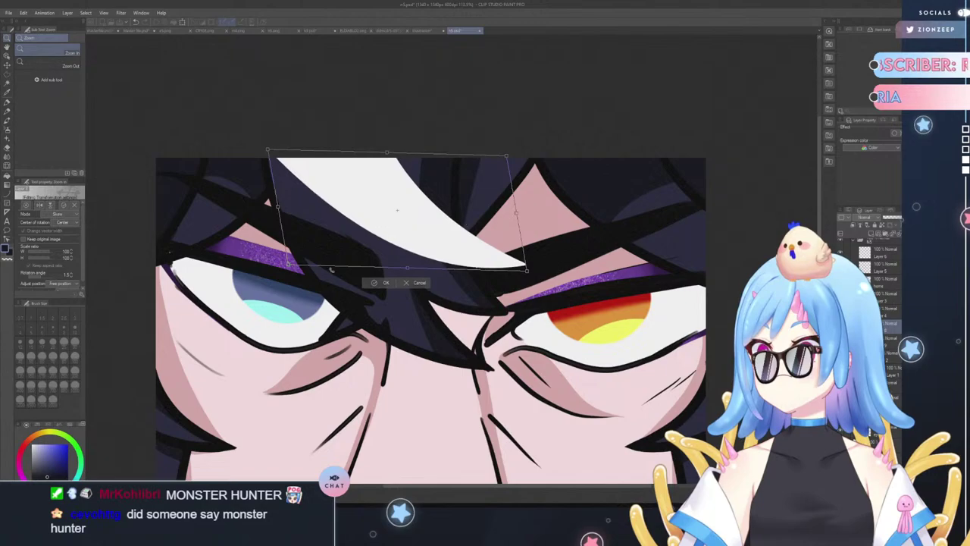
left_click_drag(290, 265, 306, 265)
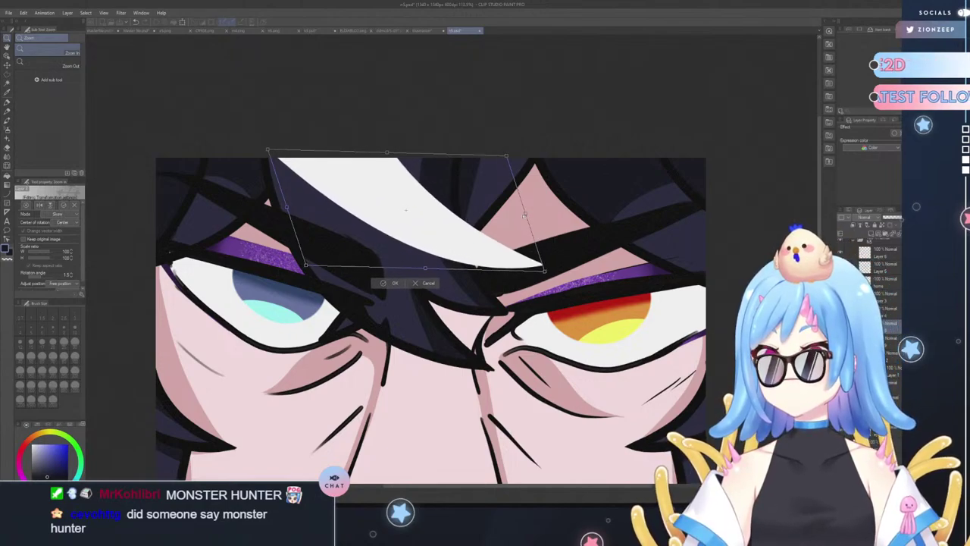
left_click_drag(524, 215, 526, 221)
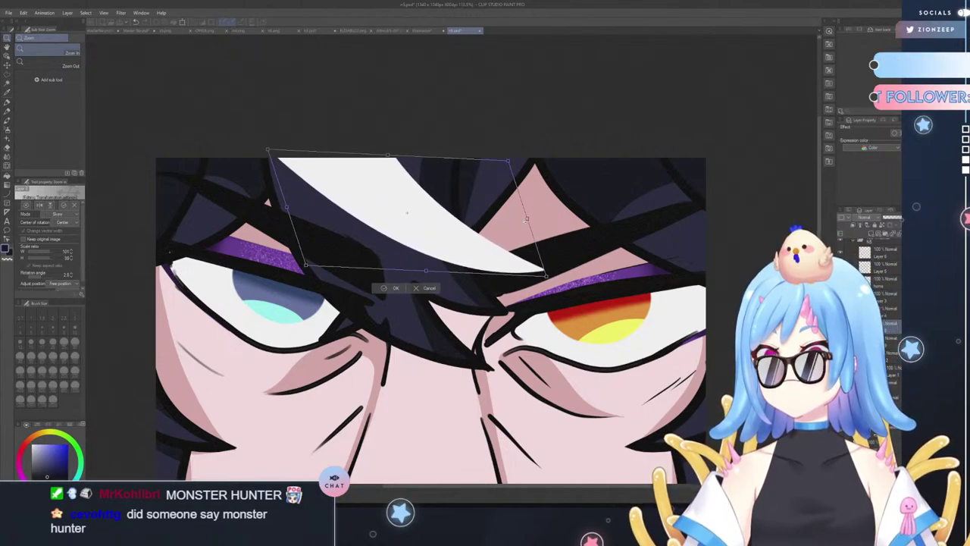
left_click_drag(509, 162, 502, 160)
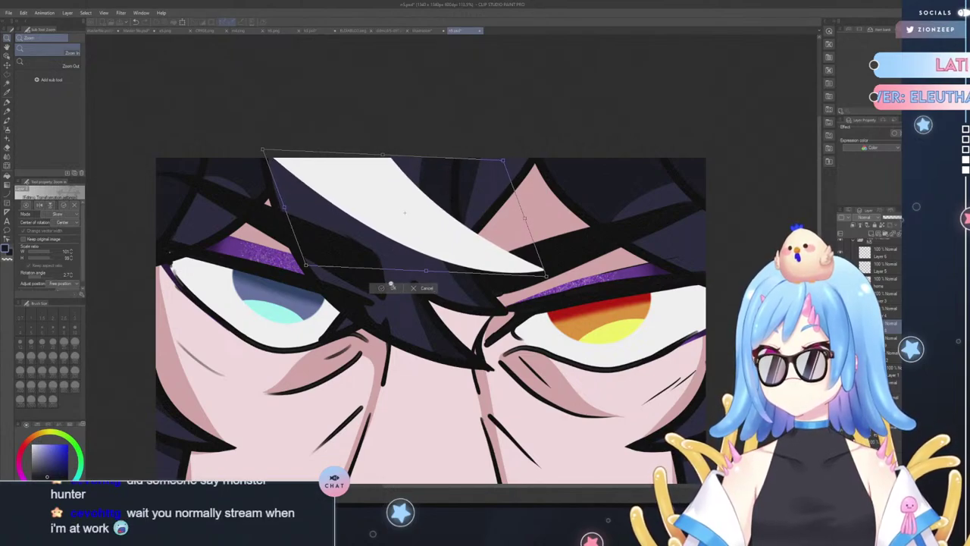
left_click(392, 288)
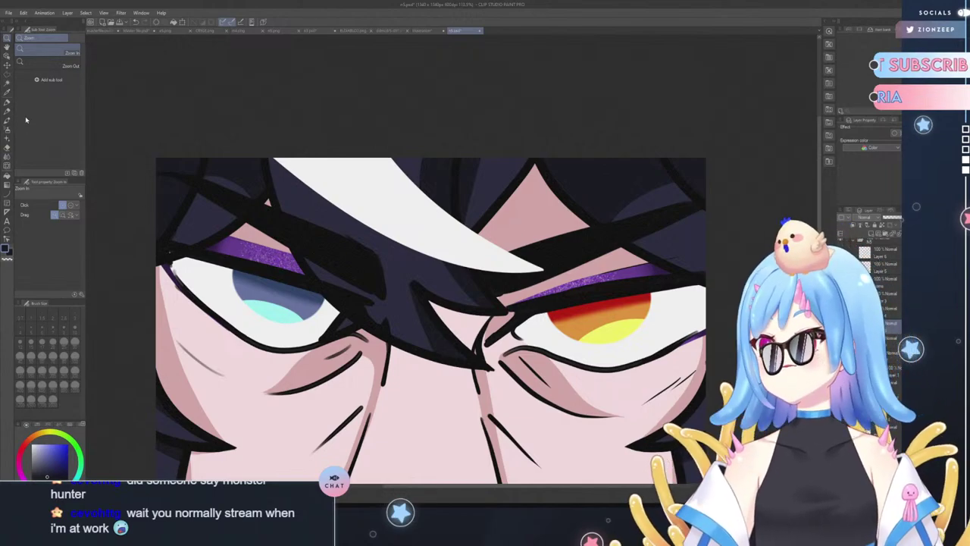
- Try to stretch the white hair streak in perspective, widening its upper end and moving its tip over the orange eye's brow
left_click(8, 76)
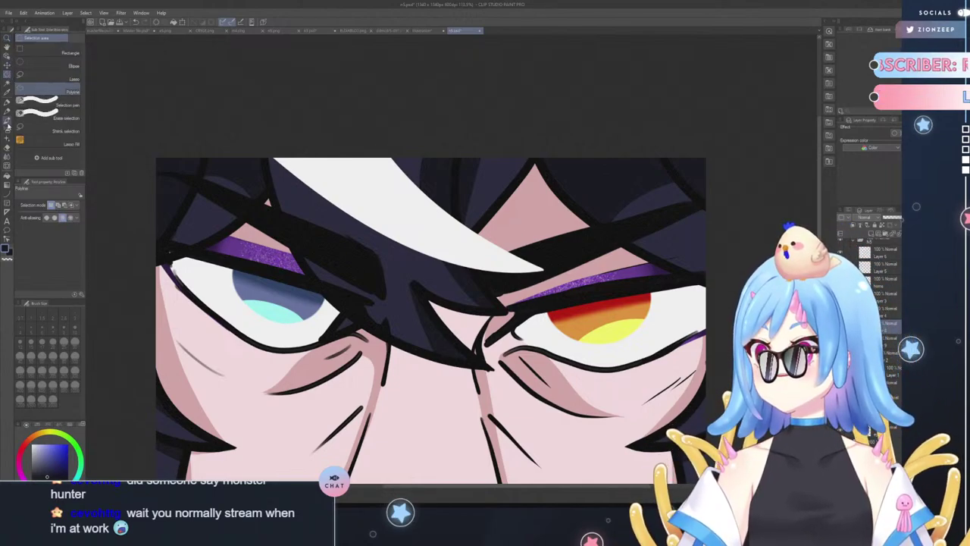
left_click(7, 195)
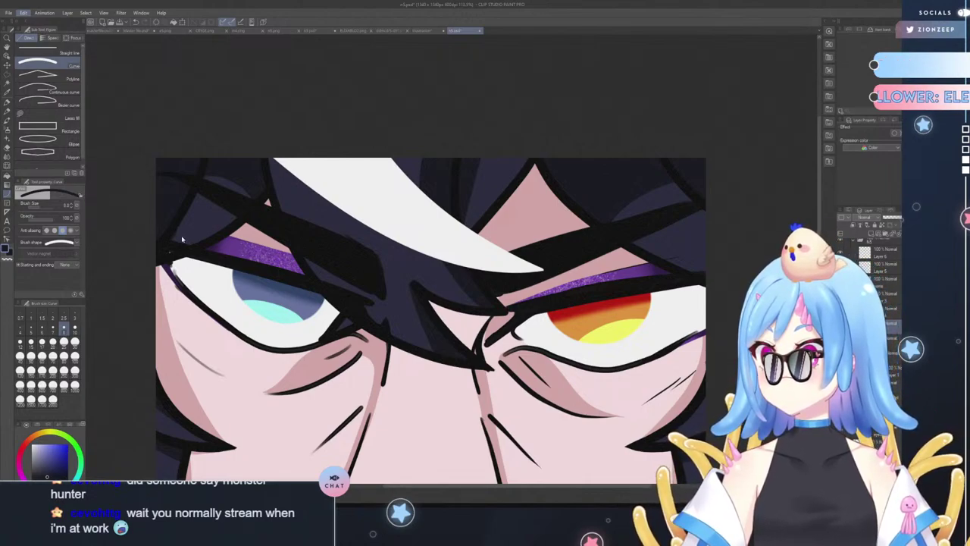
key("ctrl+t")
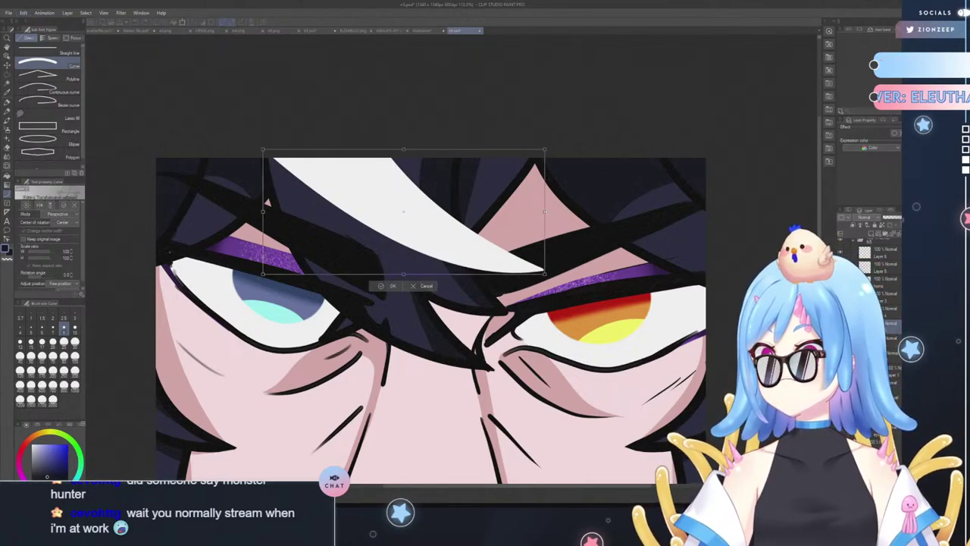
left_click_drag(545, 151, 665, 162)
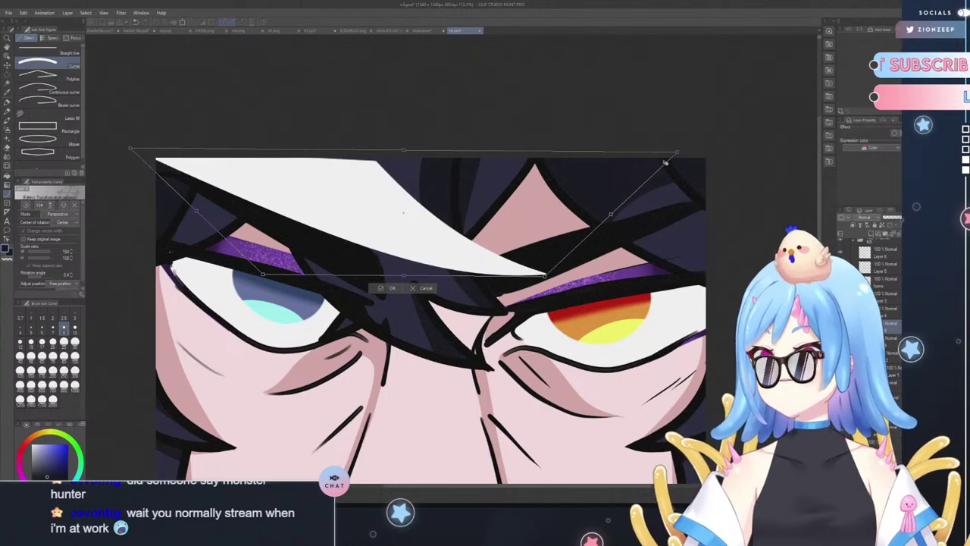
left_click_drag(292, 232, 347, 222)
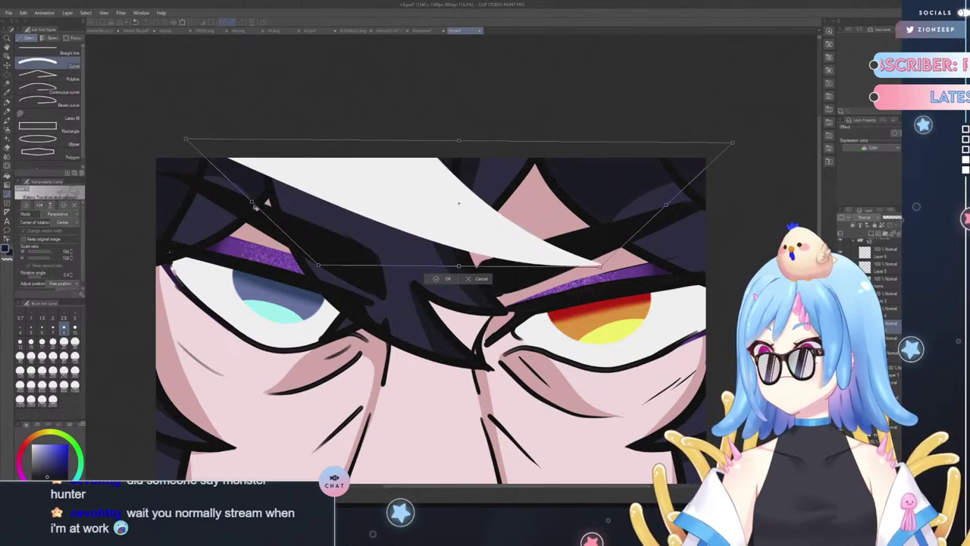
left_click_drag(253, 203, 175, 190)
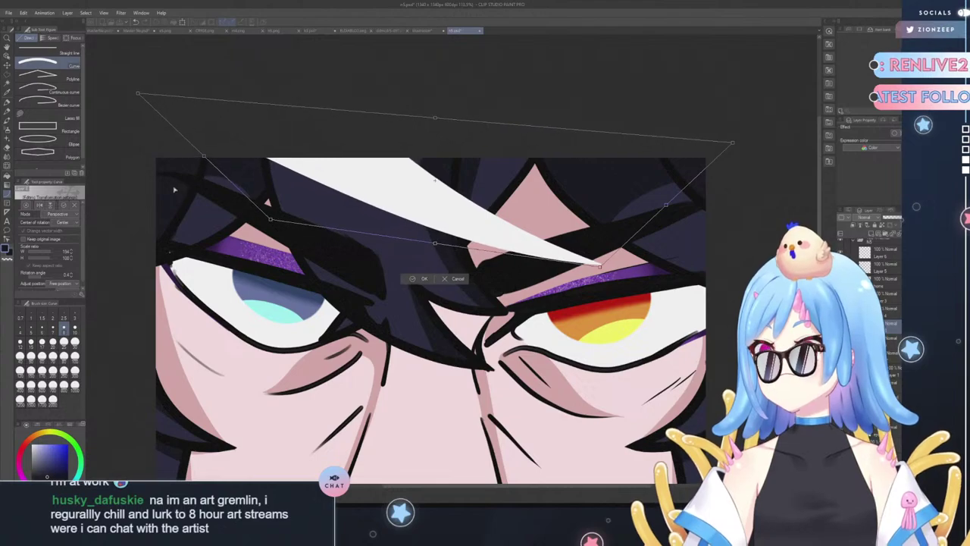
left_click_drag(440, 120, 425, 121)
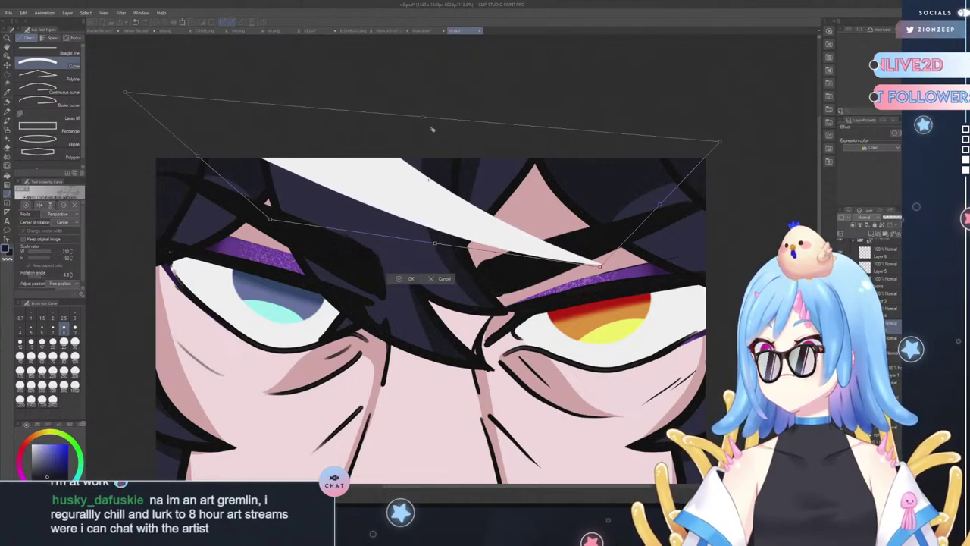
- Narrow and rotate the white streak so its tip ends at the orange eye's inner brow, and apply the transformation
left_click_drag(716, 144, 650, 149)
left_click_drag(507, 205, 529, 204)
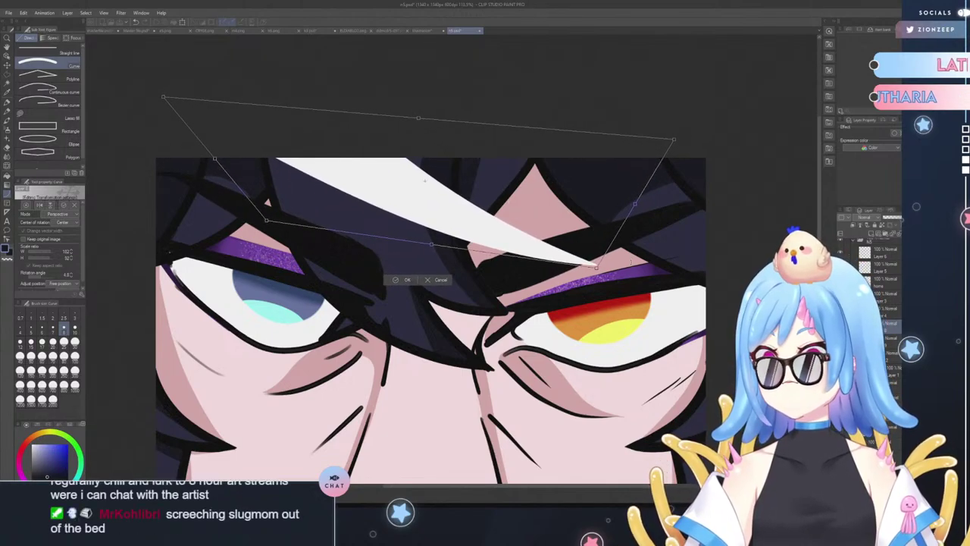
left_click_drag(630, 263, 605, 295)
left_click_drag(480, 258, 423, 232)
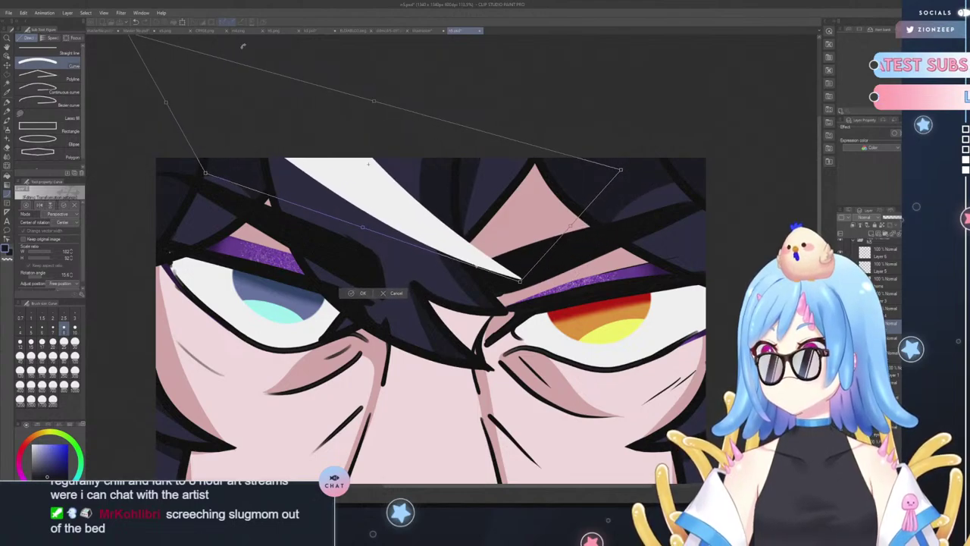
left_click_drag(369, 85, 400, 102)
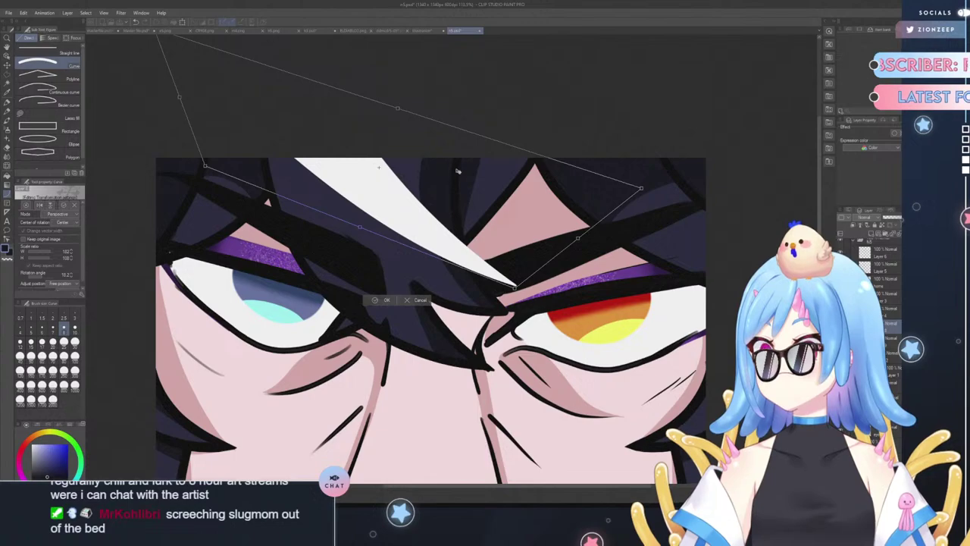
key("Return")
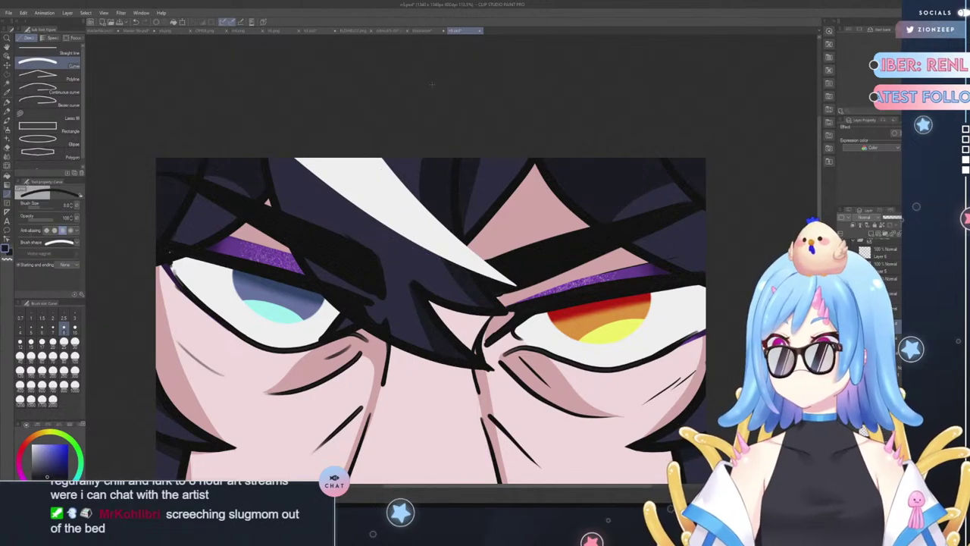
- Check the whole face, and undo the white streak's transformations, fill and curved outlines
left_click(6, 37)
left_click_drag(215, 158, 183, 160)
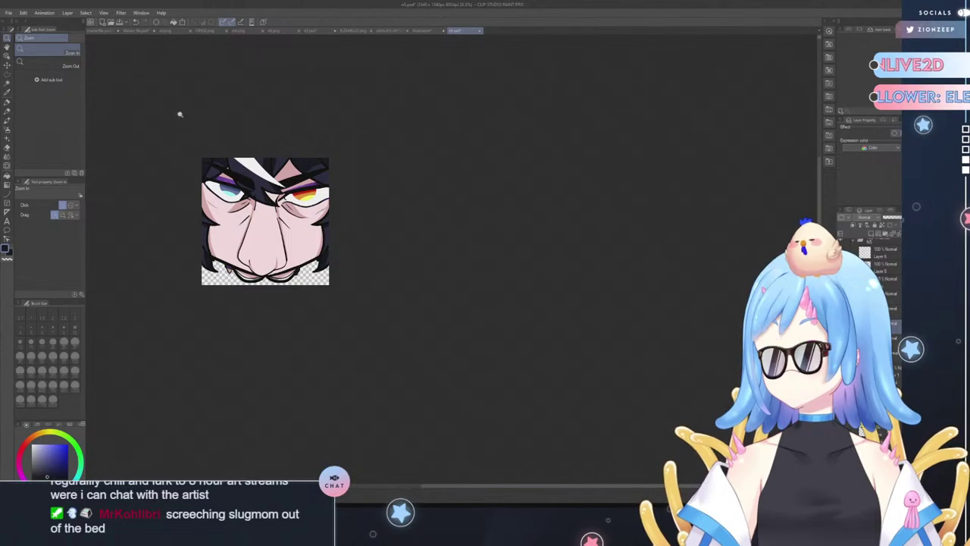
key("ctrl+z")
key("ctrl+z")
key("ctrl+z")
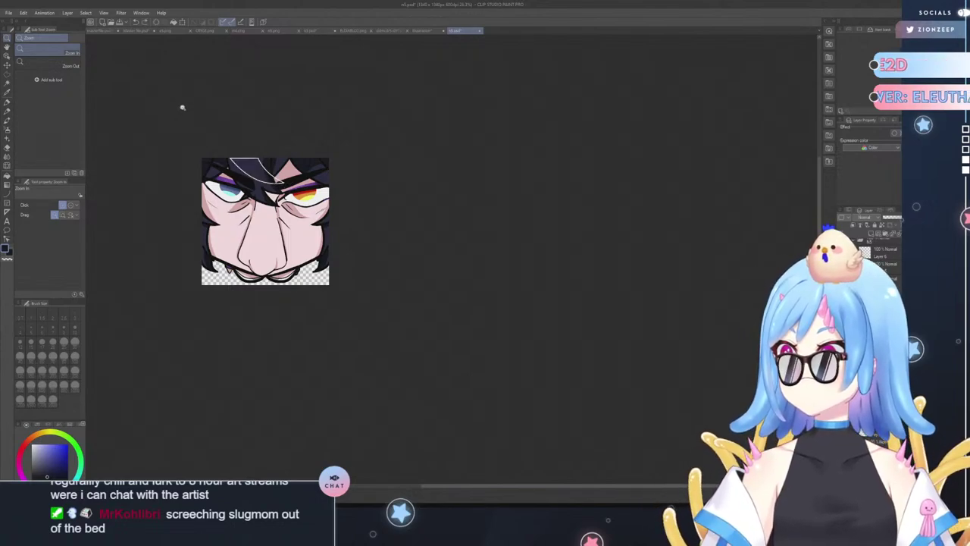
key("ctrl+z")
key("ctrl+z")
key("ctrl+z")
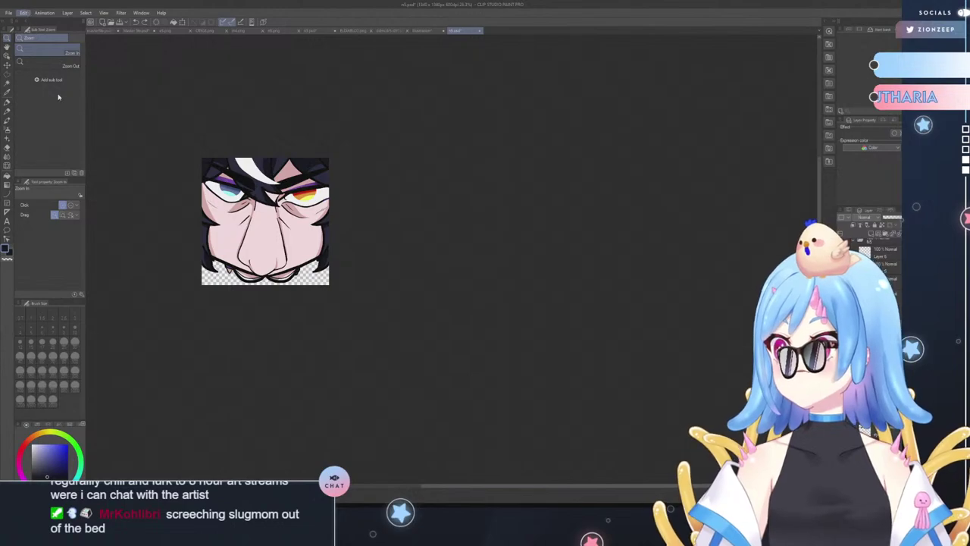
key("ctrl+z")
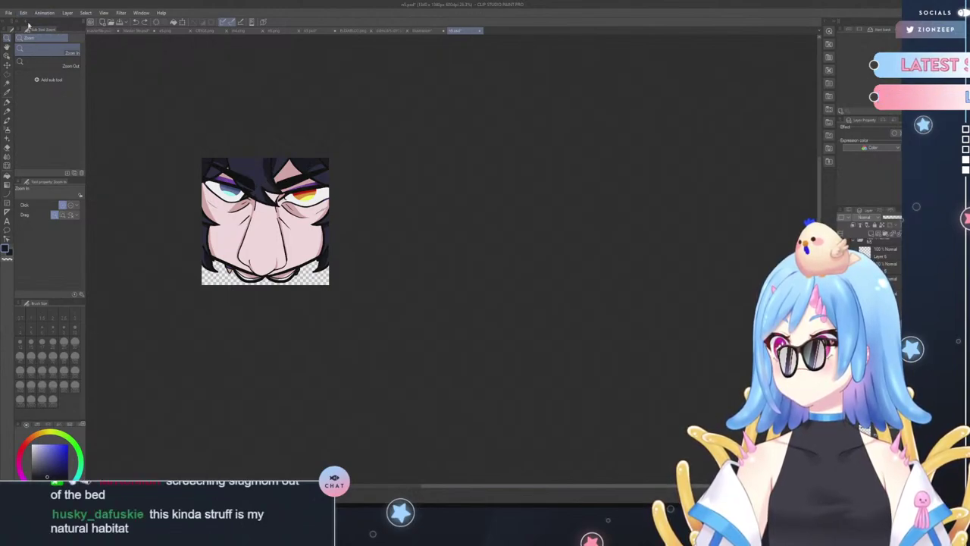
- Redo the hair streak's curved outlines and its white fill
key("ctrl+y")
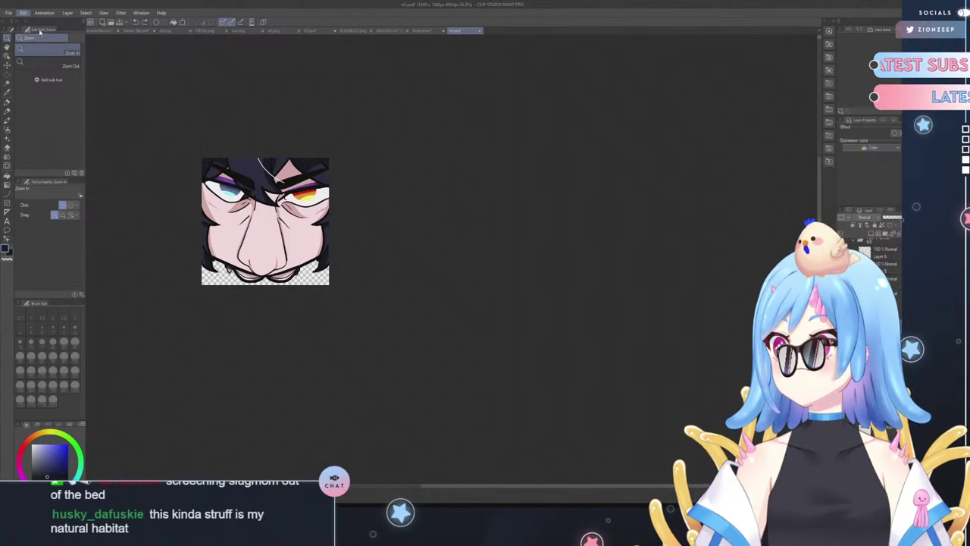
key("ctrl+y")
key("ctrl+y")
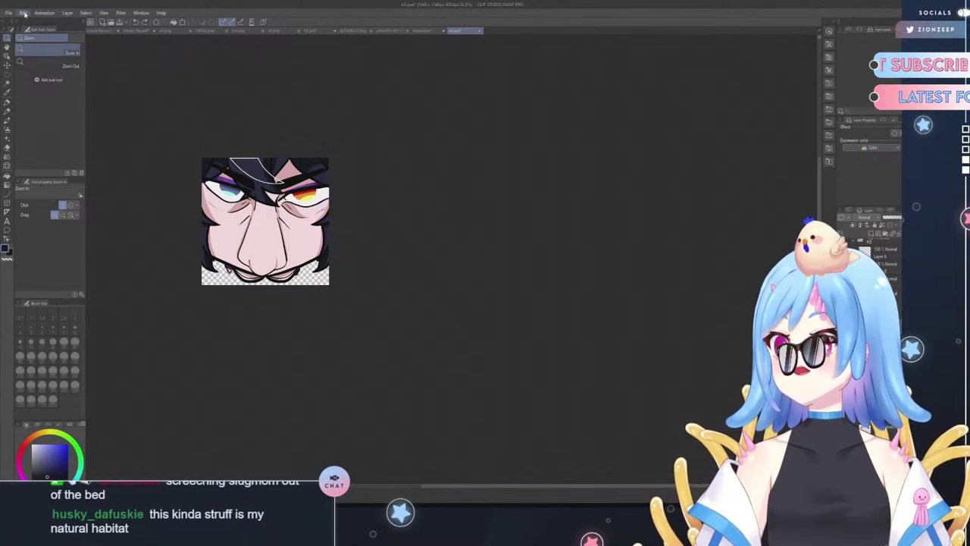
key("ctrl+y")
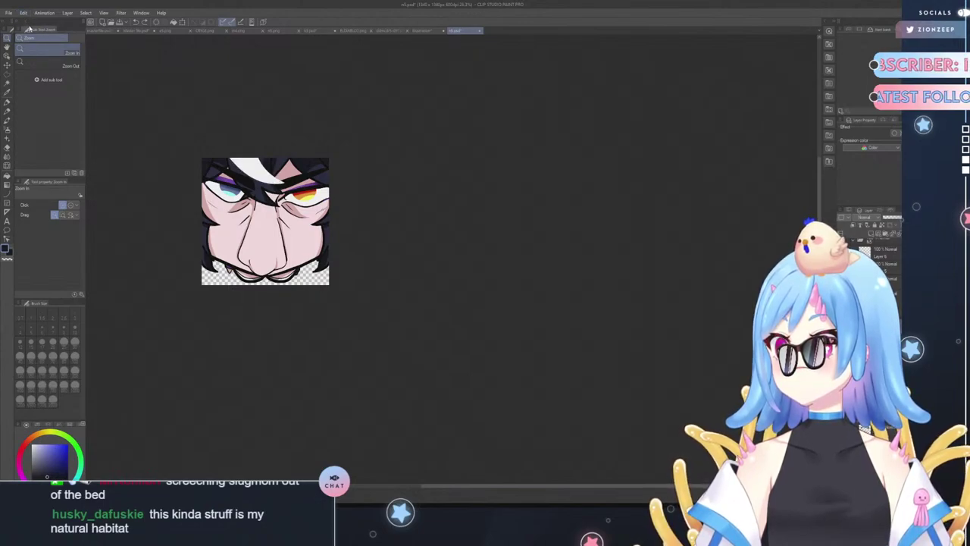
mouse_move(170, 75)
left_mouse_down()
mouse_move(203, 71)
mouse_move(190, 73)
left_mouse_up()
left_click(6, 73)
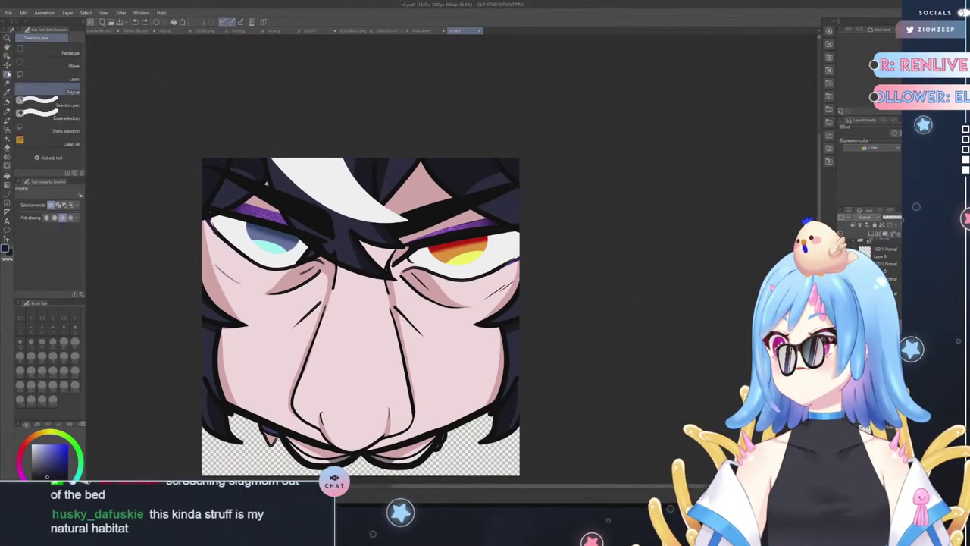
left_click(49, 66)
left_click_drag(346, 132, 485, 154)
- Undo the hair streak's white fill and both curved outlines, leaving only the navy hair
key("ctrl+z")
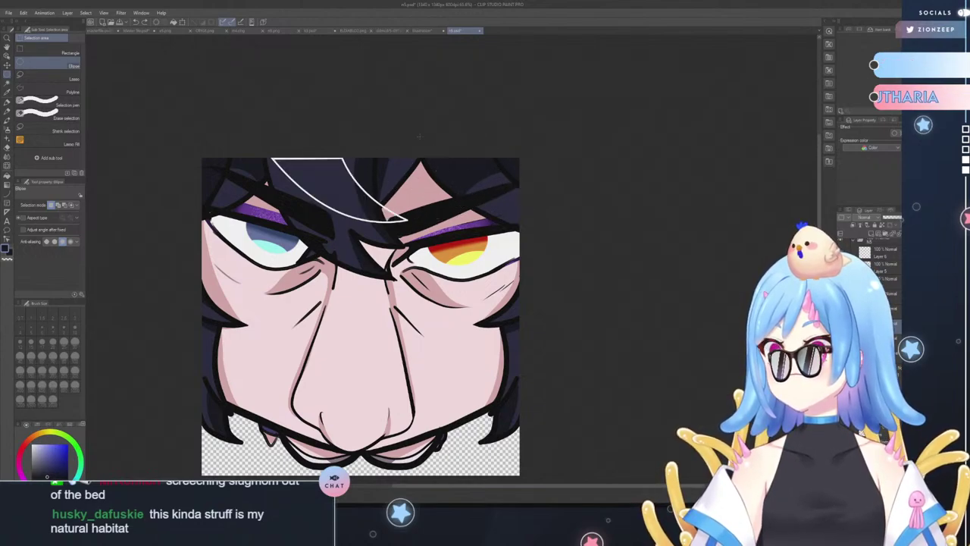
key("ctrl+z")
key("ctrl+z")
key("ctrl+z")
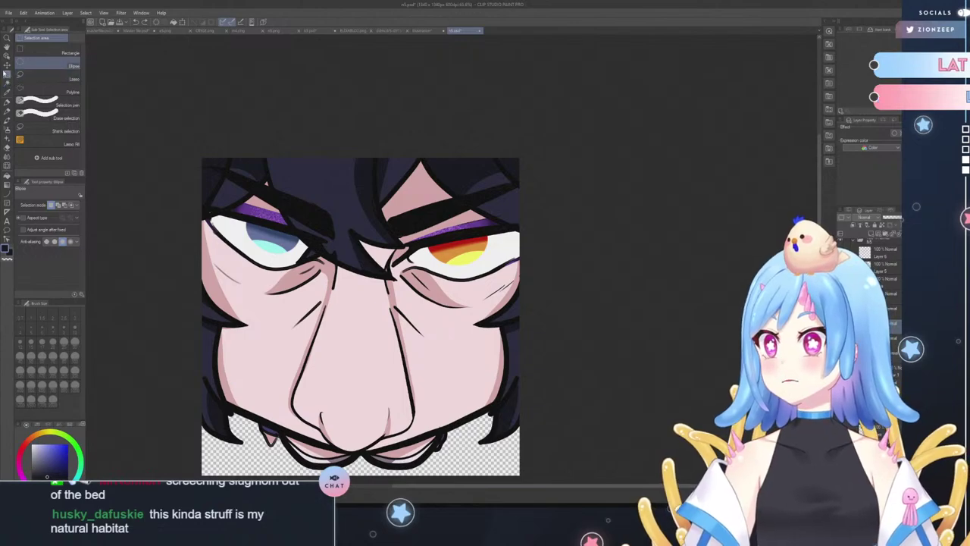
left_click(8, 194)
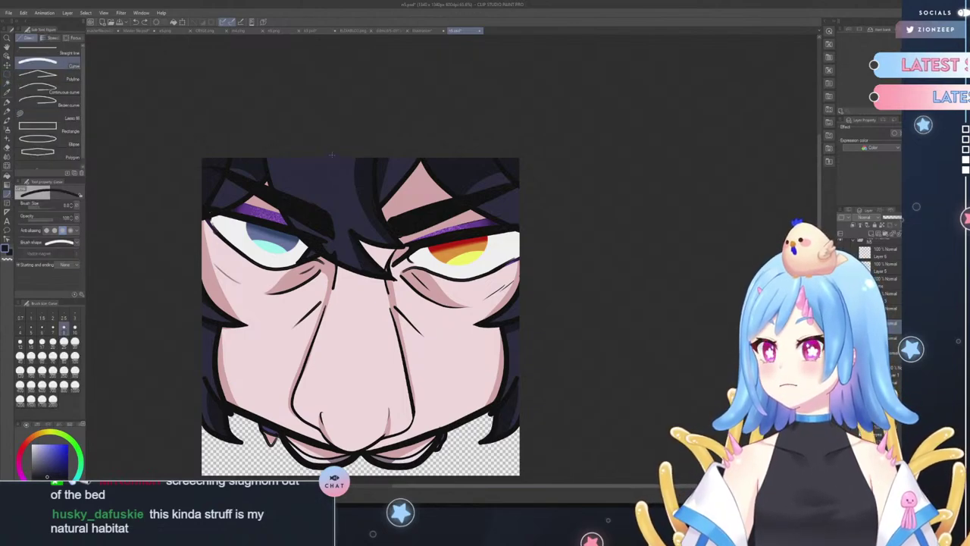
left_click_drag(345, 180, 411, 231)
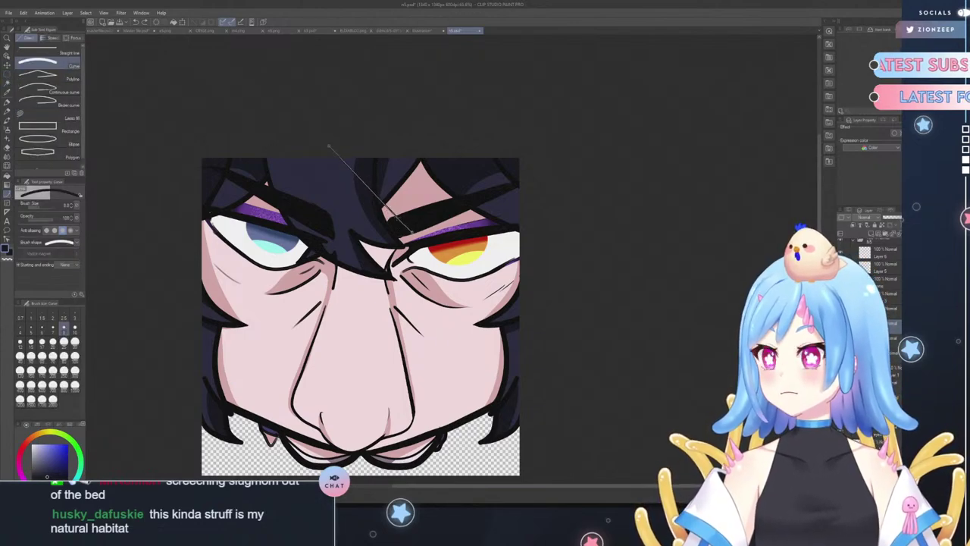
left_click(378, 191)
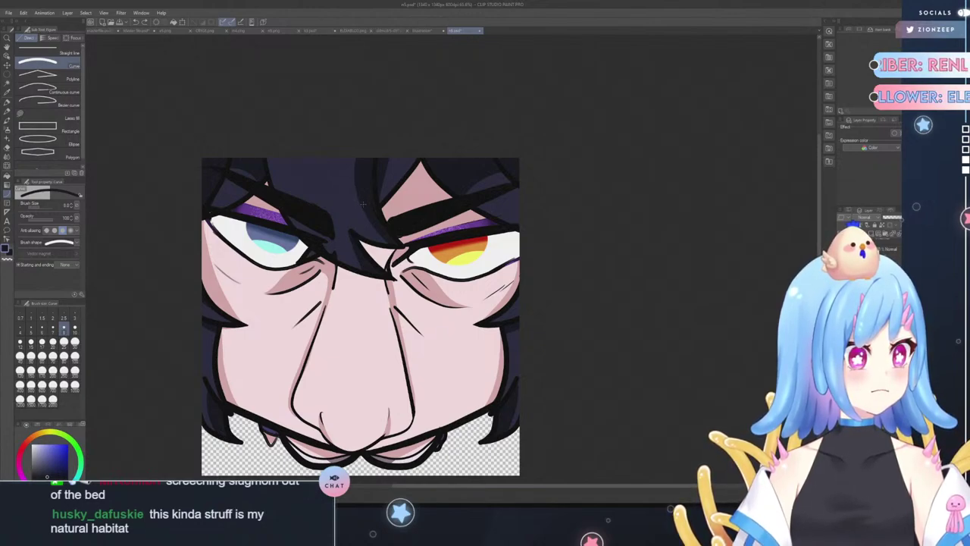
- Draw the edge of the hair streak nearer the orange eye as a white curve, size 3.6, from the canvas top to the eye's inner corner
left_click(32, 445)
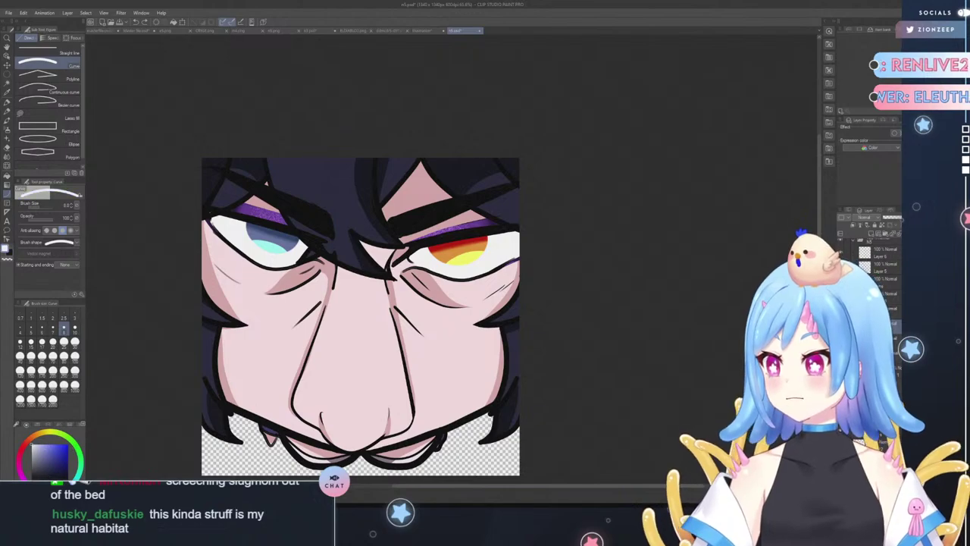
left_click_drag(326, 144, 401, 230)
key("Escape")
left_click_drag(38, 210, 37, 210)
left_click_drag(335, 136, 406, 244)
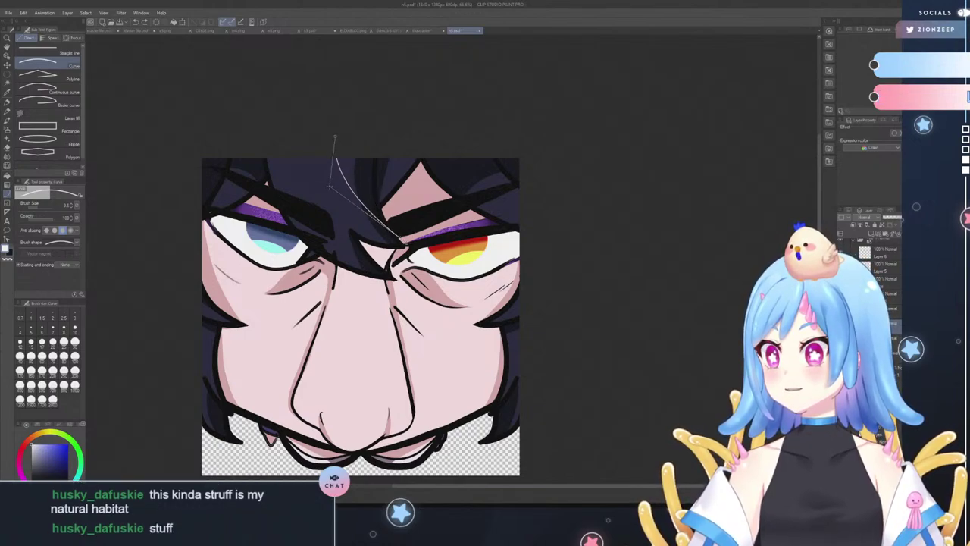
left_click(329, 195)
- Try a second white curve for the streak's edge nearer the blue eye, check where the tips meet, and undo it
left_click_drag(277, 144, 401, 241)
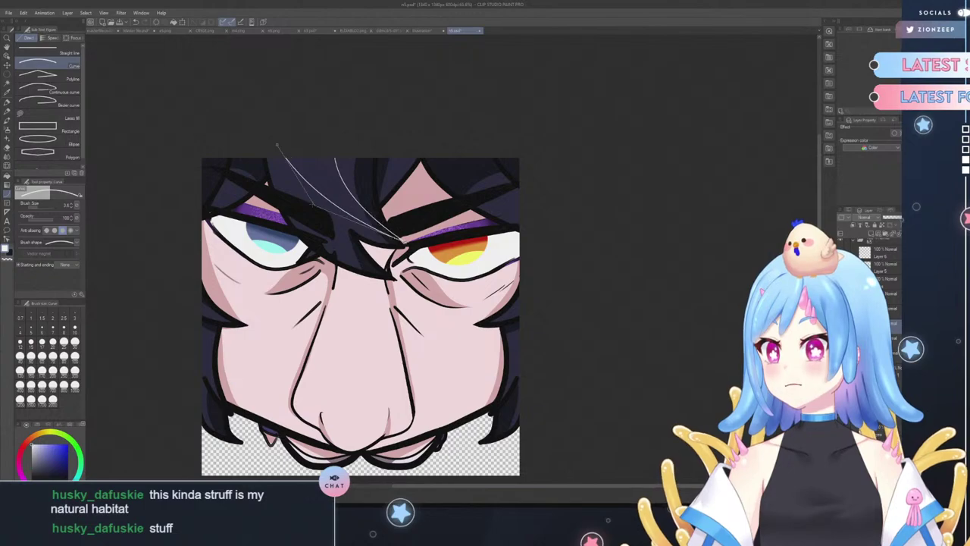
left_click(288, 210)
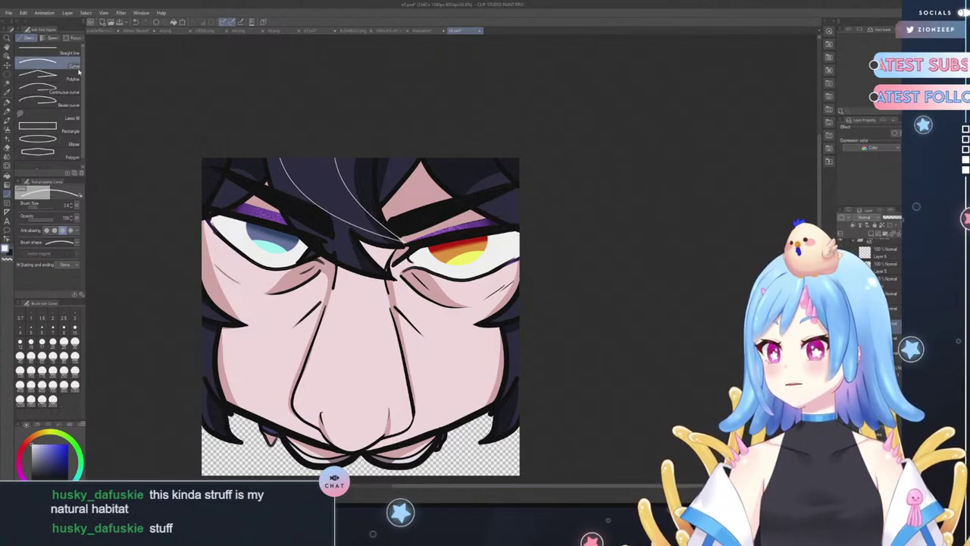
left_click(7, 38)
left_click_drag(455, 157, 478, 139)
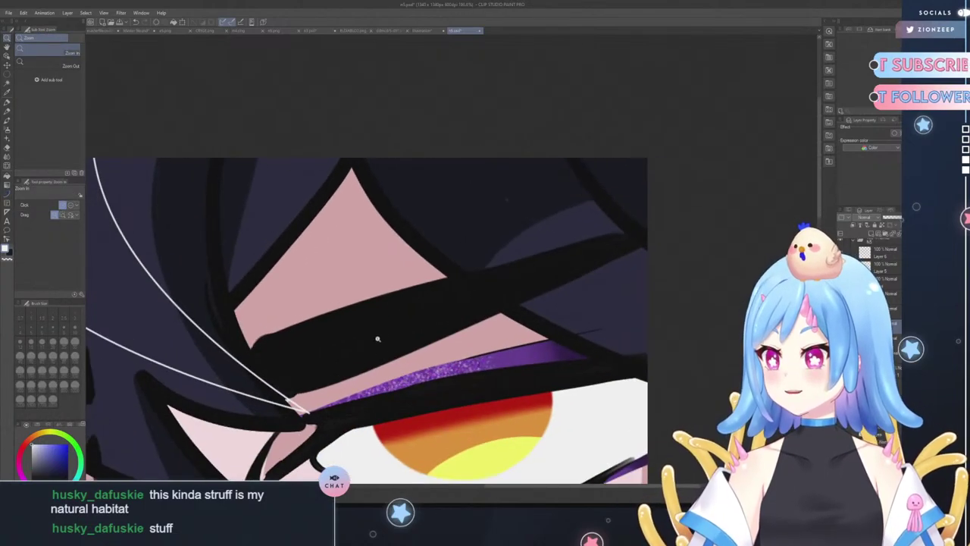
left_click(364, 371)
key("ctrl+z")
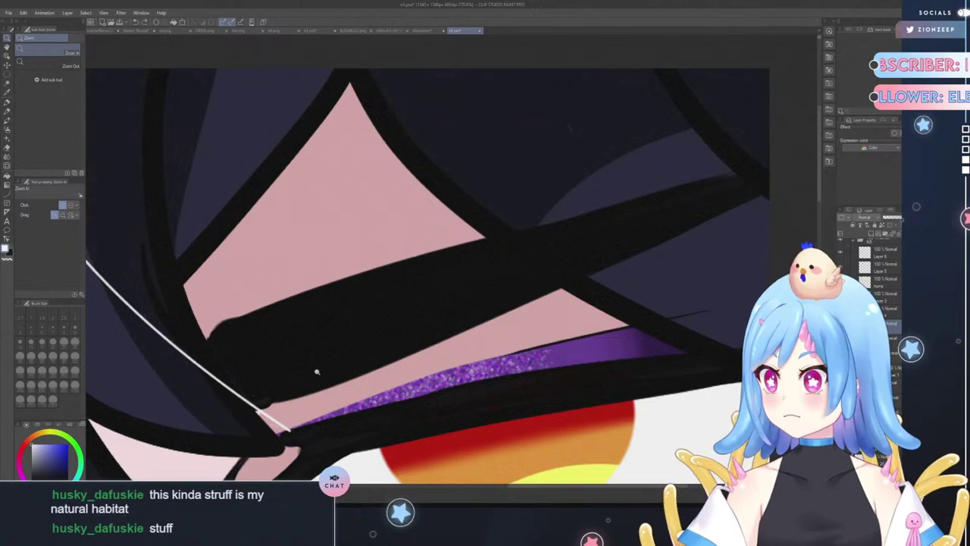
- Try to draw the streak's second edge from its tip up past the canvas top with a deeper bend, and undo it
left_click_drag(316, 372, 309, 386)
mouse_move(235, 419)
left_mouse_down()
mouse_move(261, 417)
mouse_move(219, 419)
mouse_move(244, 428)
left_mouse_up()
scroll(198, 328, "down", 5)
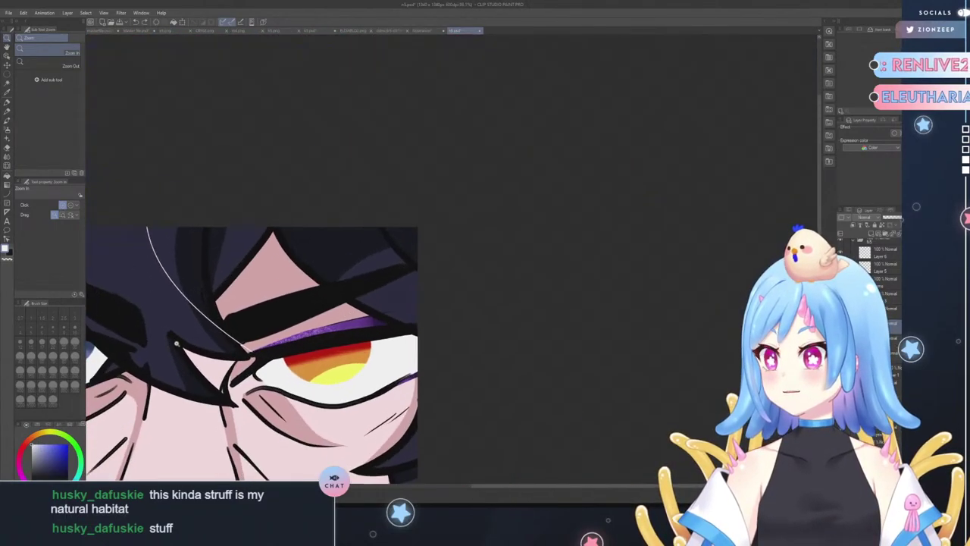
scroll(198, 328, "up", 4)
left_click(6, 194)
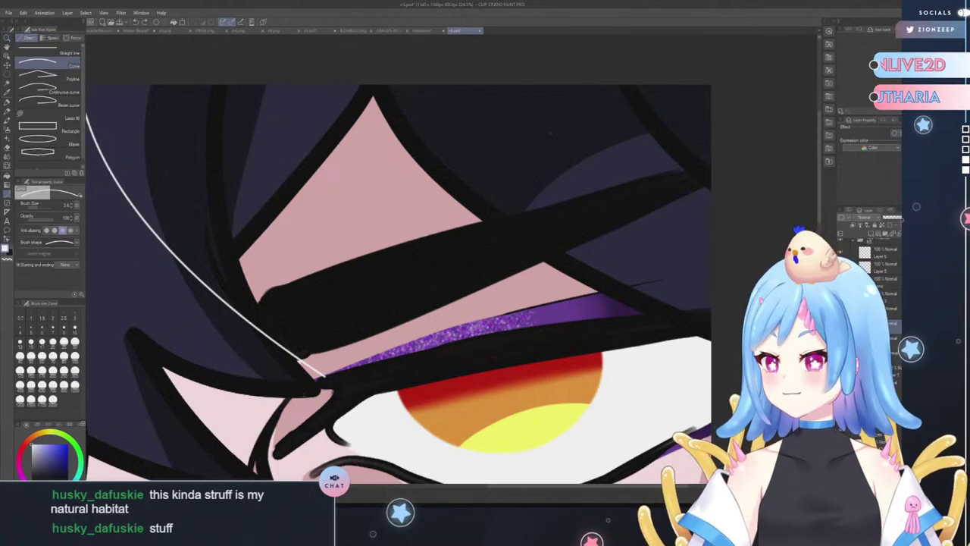
left_click_drag(298, 362, 97, 75)
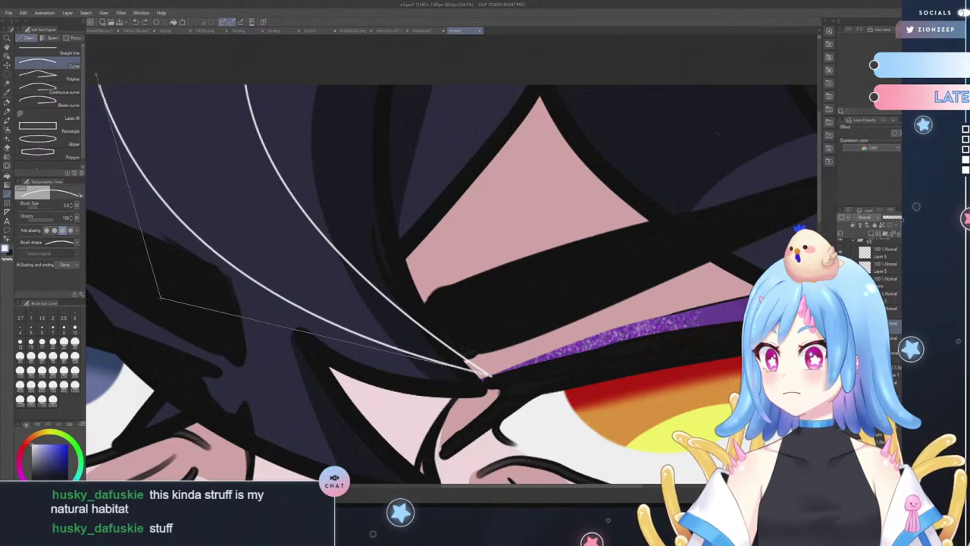
left_click(160, 298)
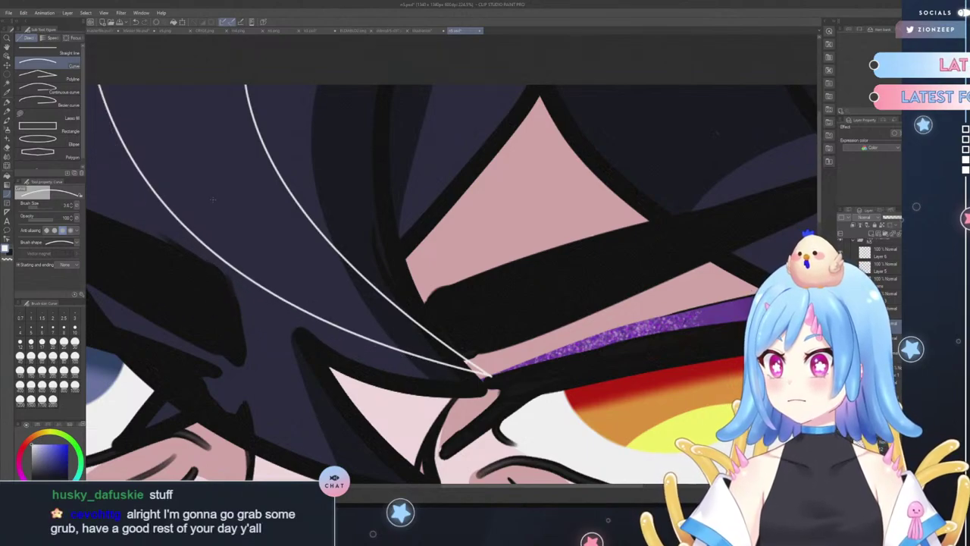
key("ctrl+z")
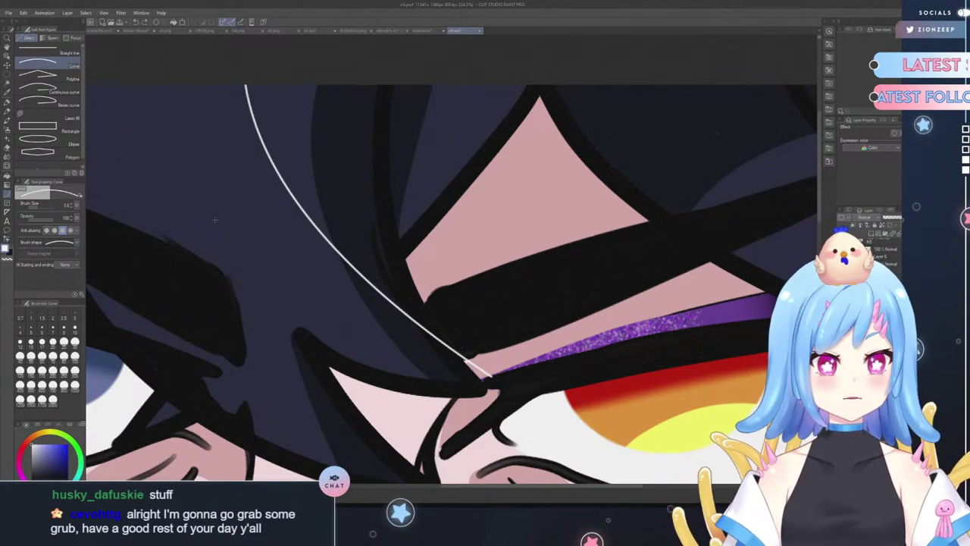
- Draw the streak's edge nearer the blue eye as a white curve from the canvas top to the first curve's tip, and check the point
left_click_drag(89, 84, 488, 375)
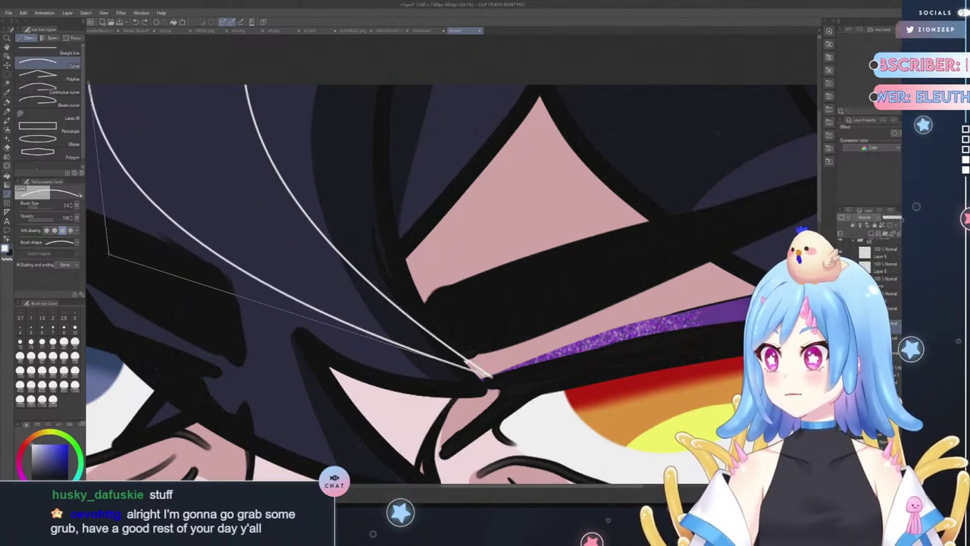
left_click(106, 253)
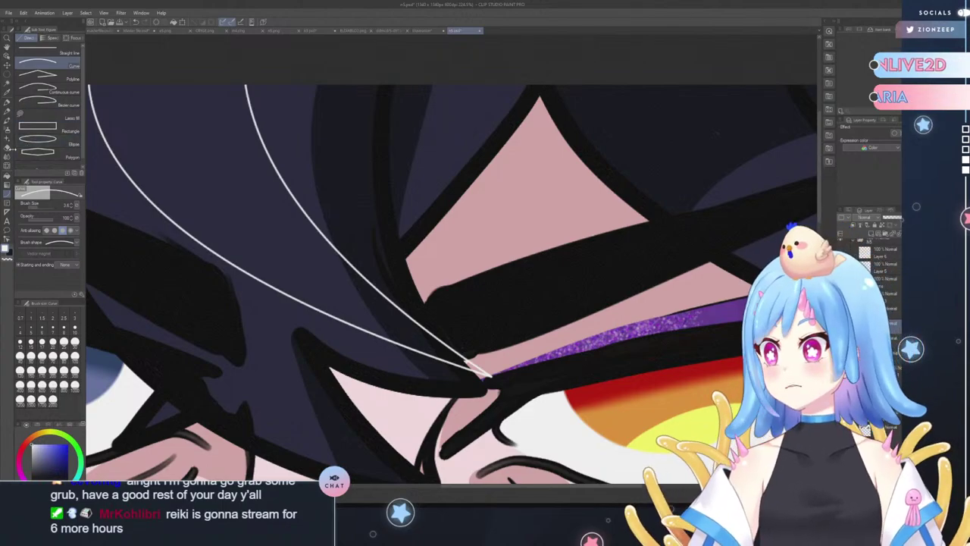
left_click(7, 147)
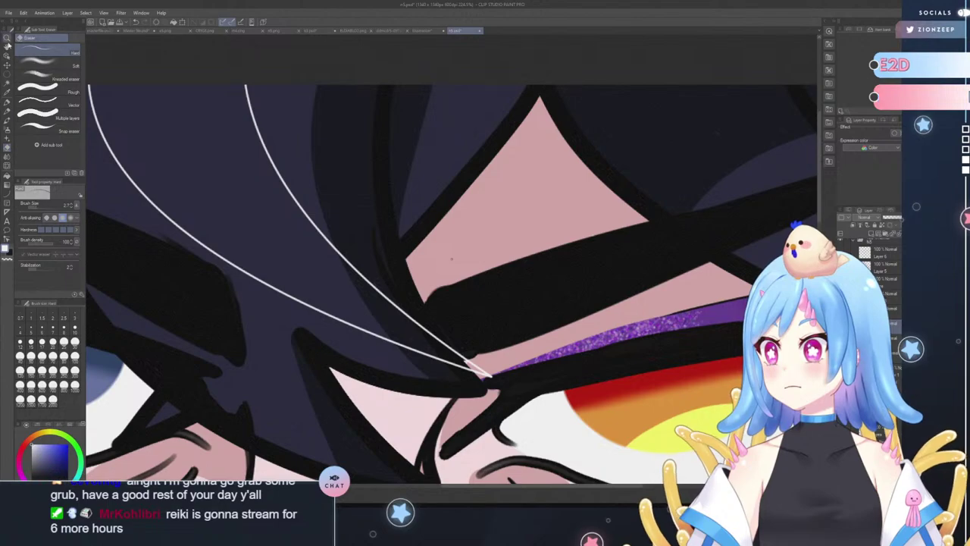
left_click(7, 37)
left_click(528, 374)
left_click(538, 372)
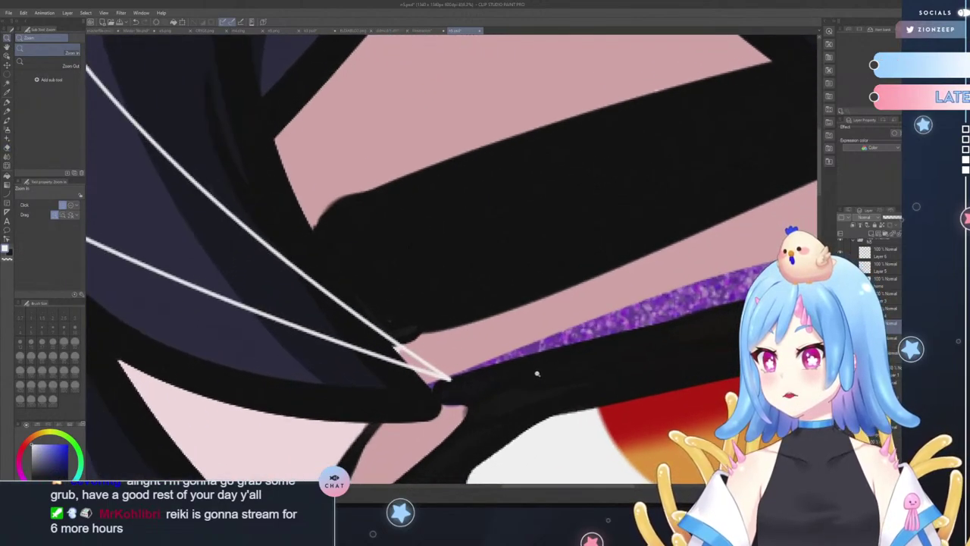
left_click(549, 371)
left_click(7, 148)
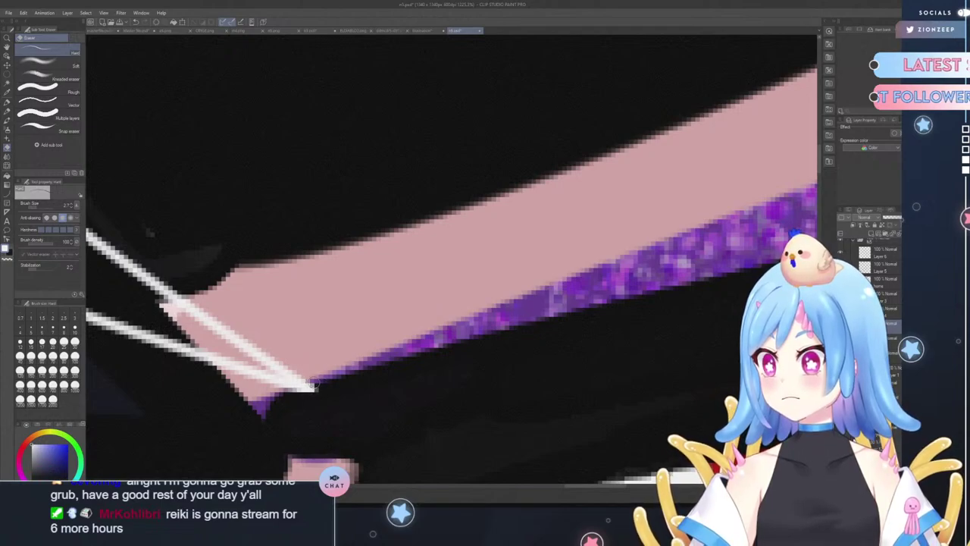
- Close the gap between both curves along the canvas top with a size 10 white pen line, and fill the streak white
left_click(7, 37)
left_click_drag(189, 101, 376, 82)
left_click(7, 101)
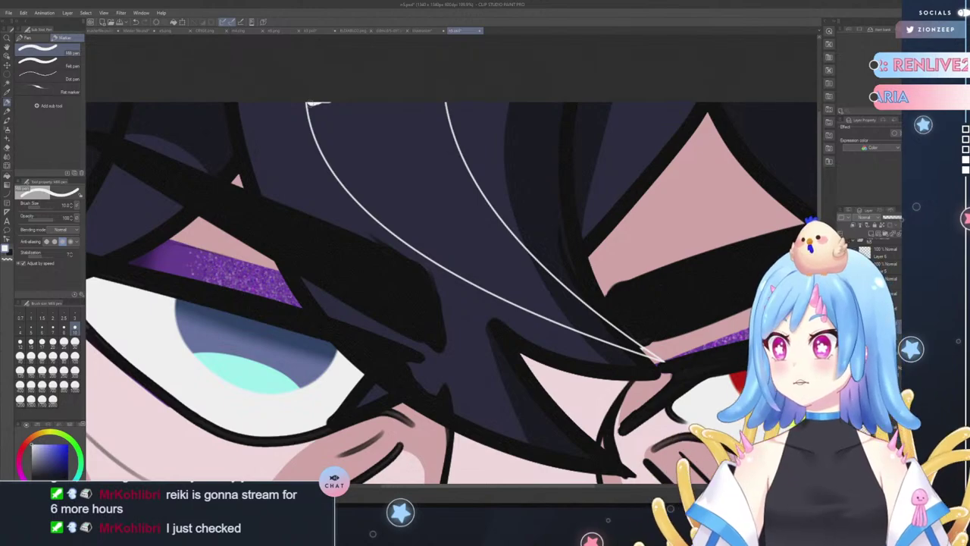
left_click_drag(306, 103, 444, 103)
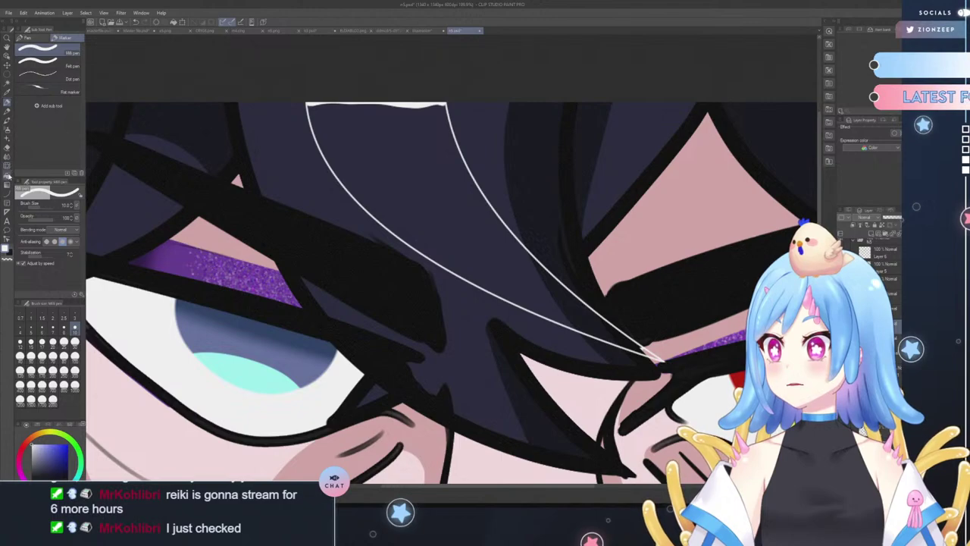
left_click(7, 175)
left_click(410, 166)
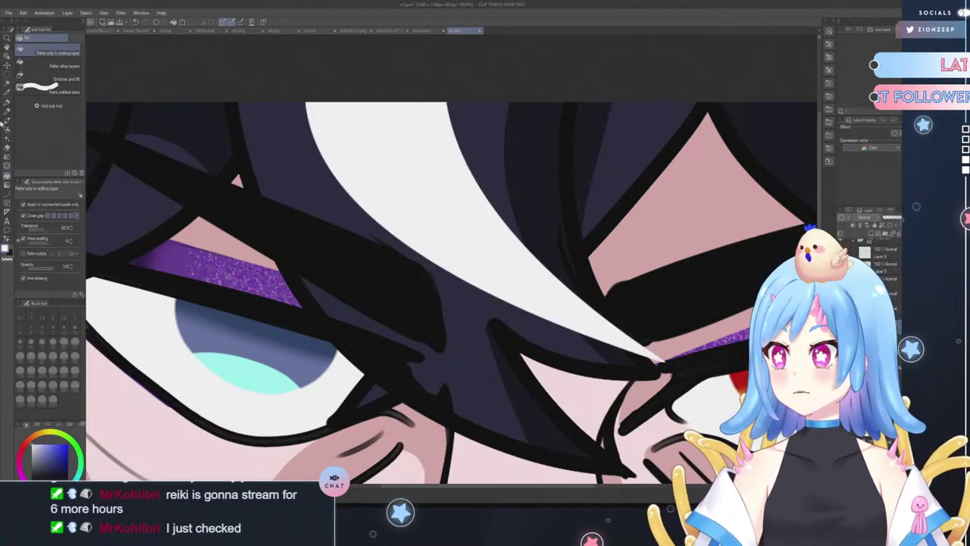
- View the whole illustration at small size and compare it with another open document
left_click(7, 156)
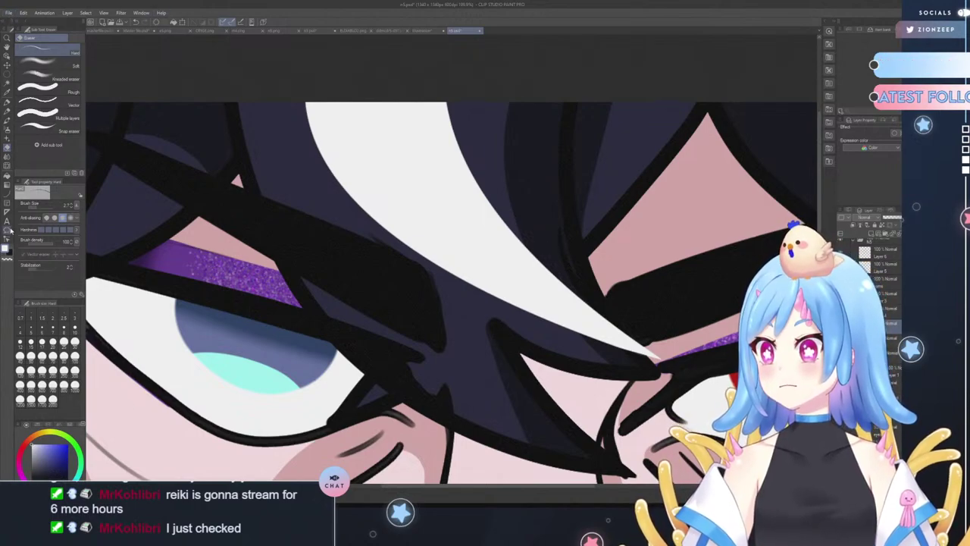
left_click(7, 39)
left_click_drag(216, 129, 171, 138)
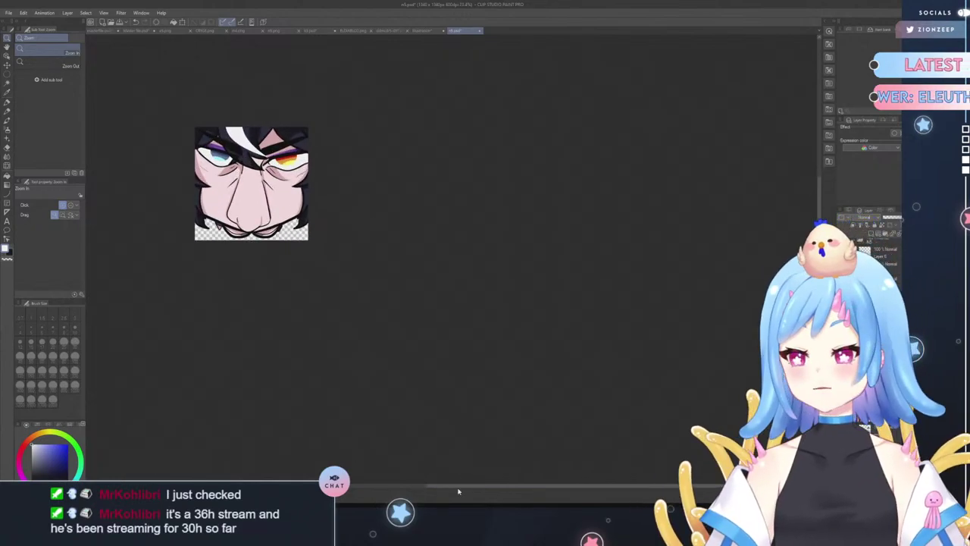
left_click_drag(459, 487, 391, 470)
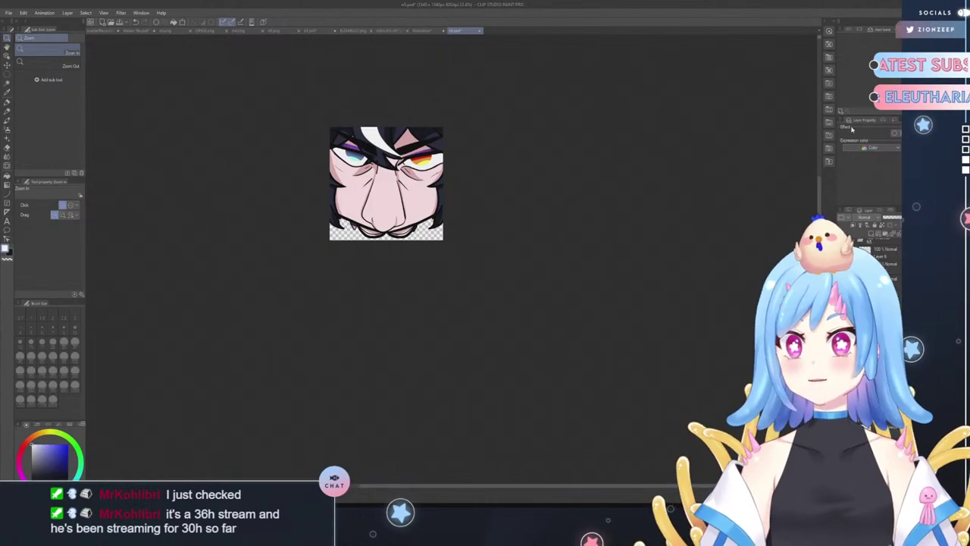
left_click_drag(717, 127, 416, 99)
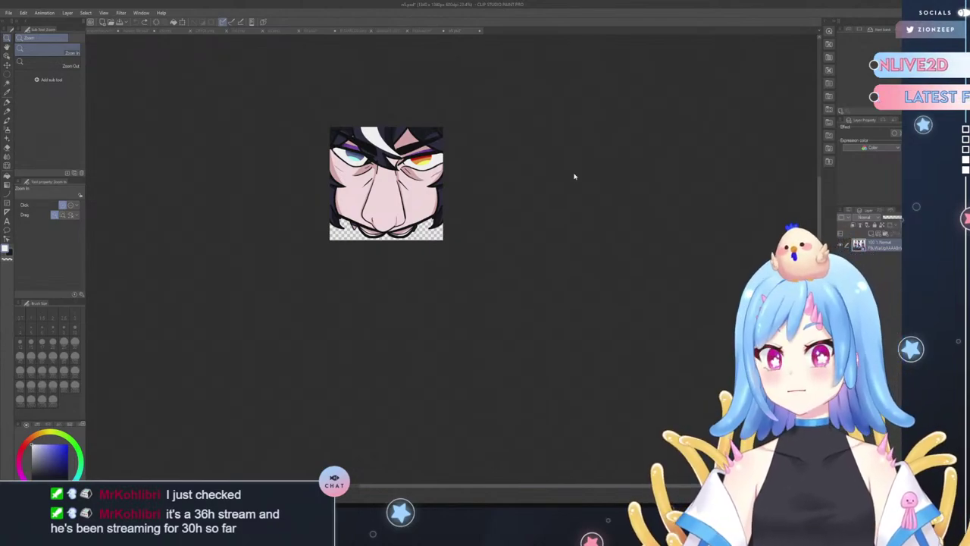
left_click(669, 288)
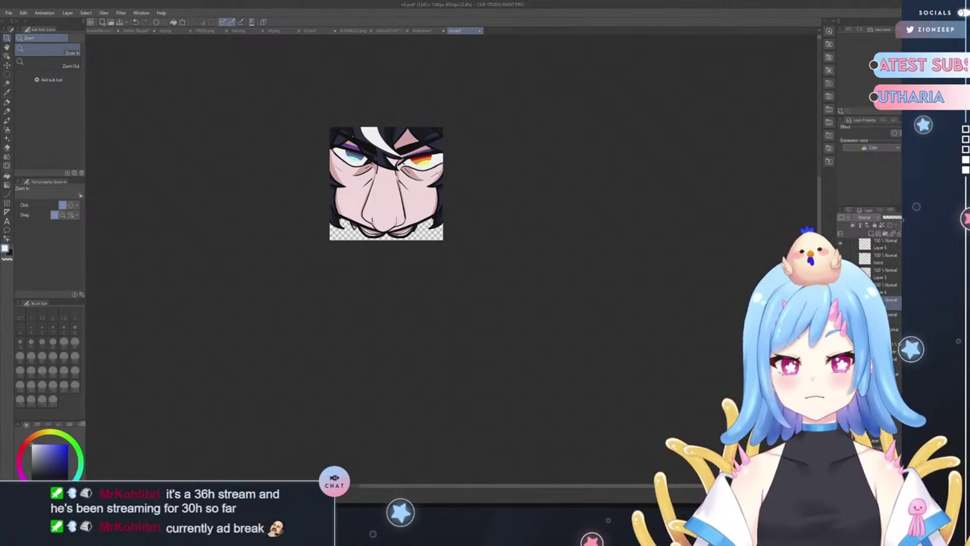
- Remove the purple glitter eyeshadow from view above both eyes and select a layer lower in the stack
left_click(887, 358, "shift")
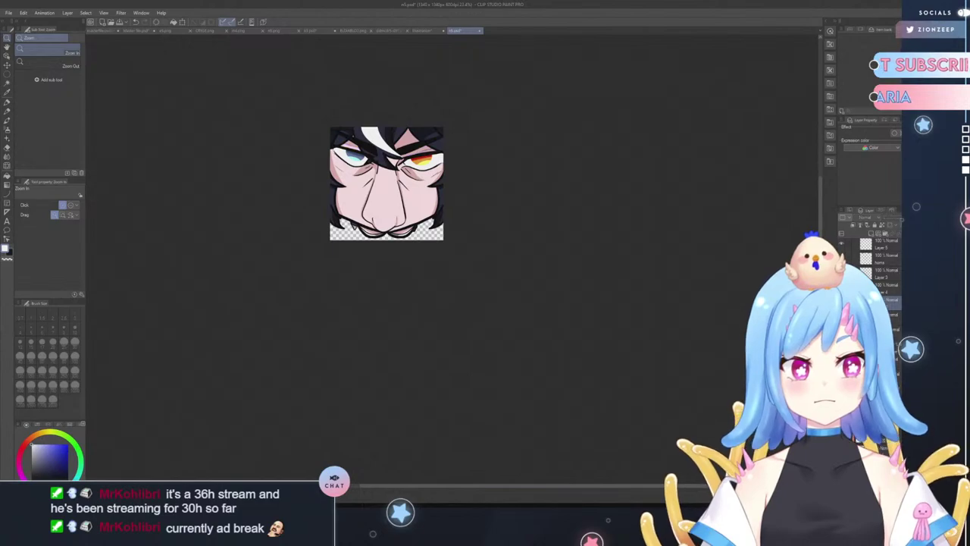
scroll(871, 303, "up", 3)
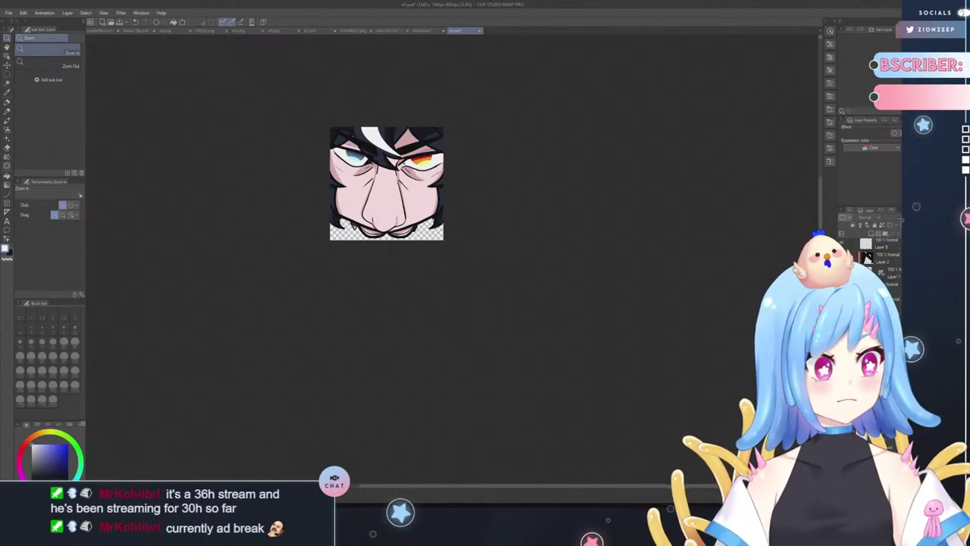
left_click(841, 257)
left_click(841, 257)
left_click(883, 318)
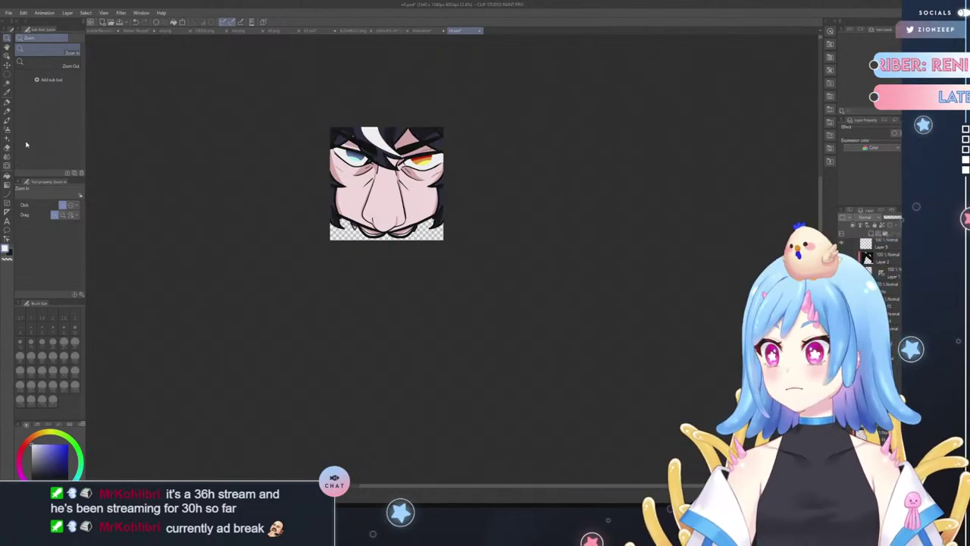
- Paint the hair section behind the blue eye's eyebrow white with the pen at size 30
key("p")
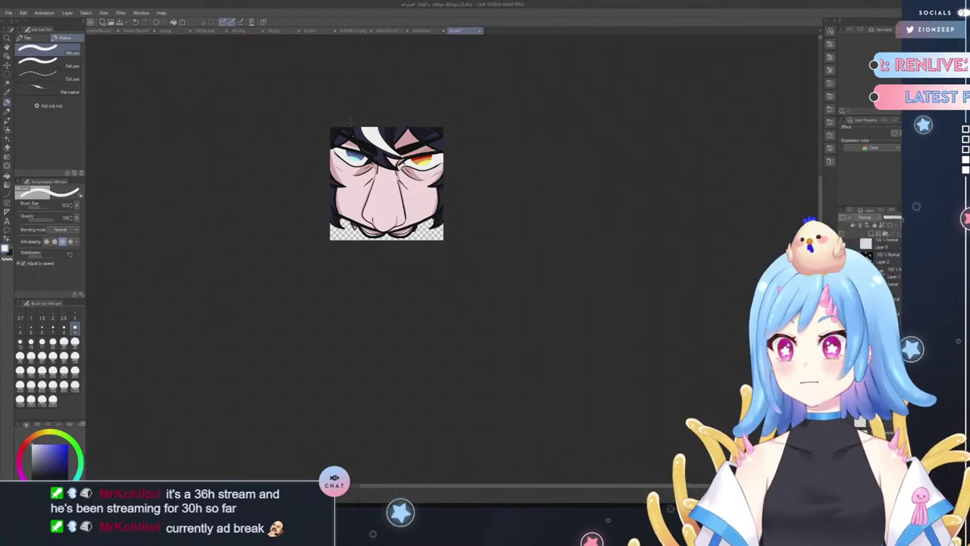
left_click(7, 38)
left_click_drag(364, 126, 379, 113)
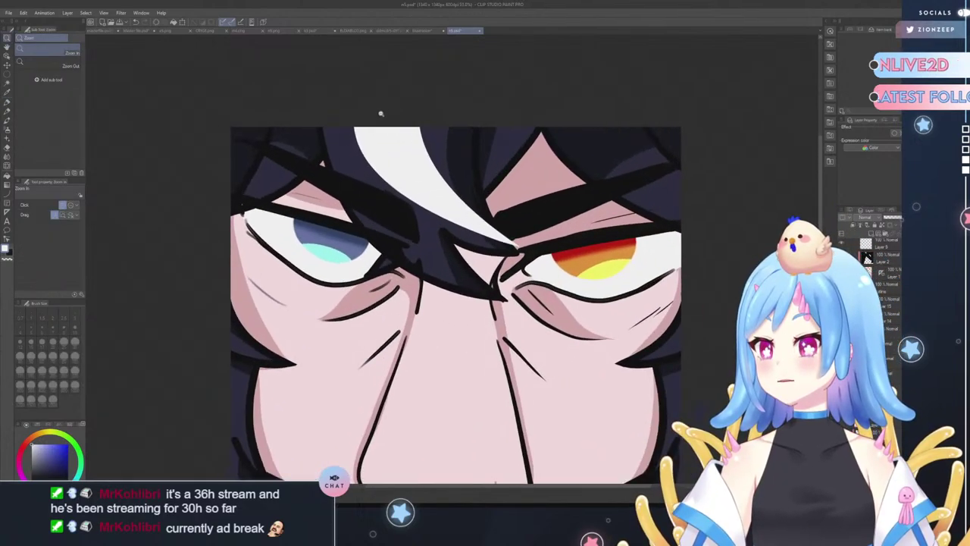
key("p")
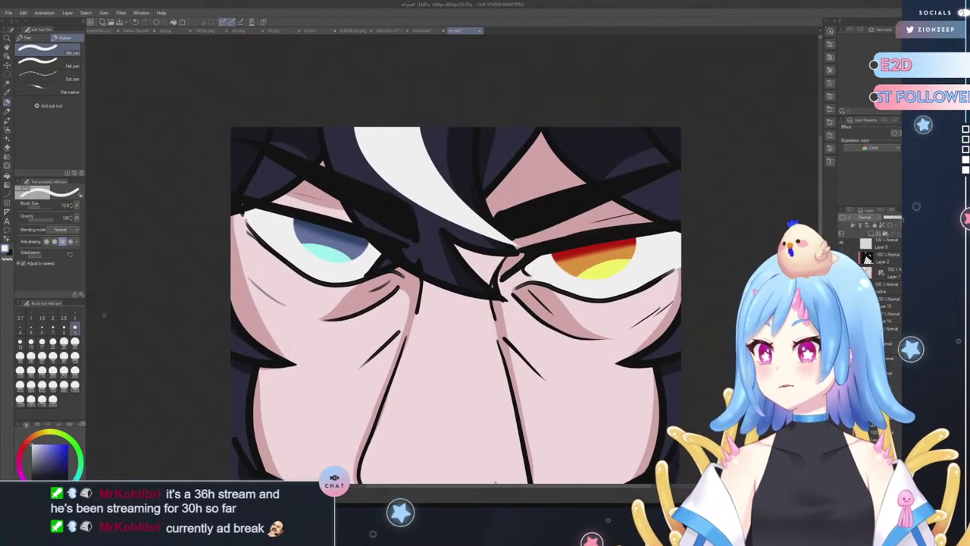
left_click(75, 342)
mouse_move(253, 182)
left_mouse_down()
mouse_move(285, 172)
mouse_move(275, 143)
left_mouse_up()
left_click_drag(279, 177, 243, 204)
left_click_drag(323, 147, 325, 132)
left_click_drag(258, 180, 282, 144)
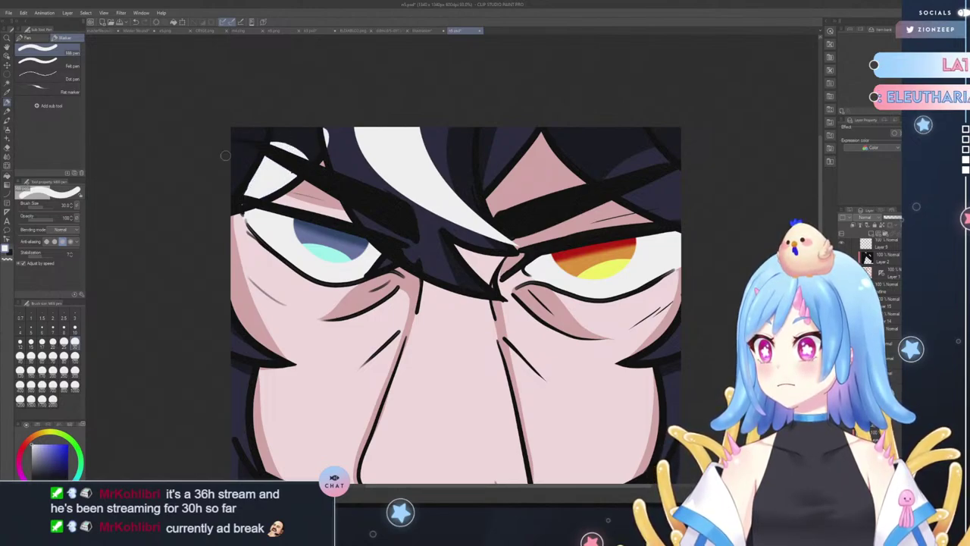
- Erase the stray white spill beside the outline near the central hair streak with a size 30 eraser
left_click(7, 146)
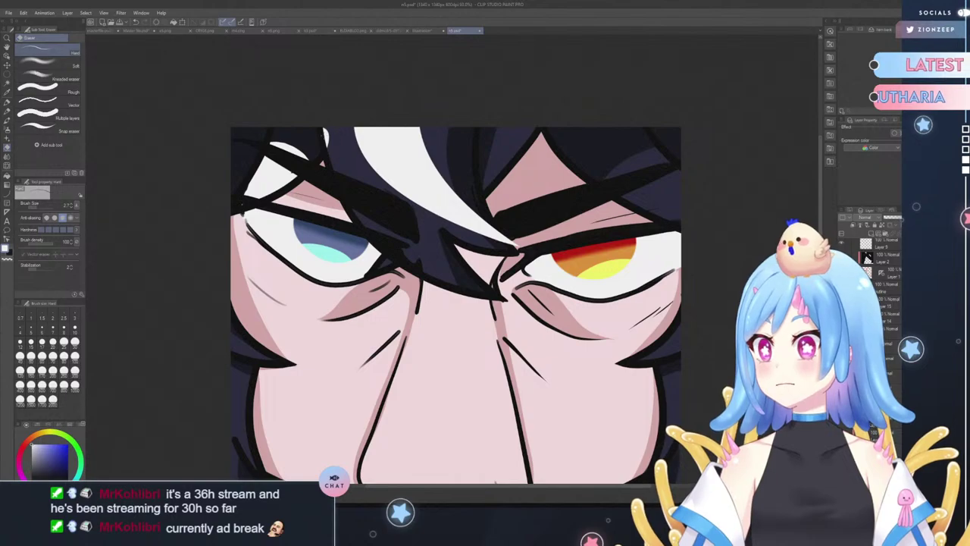
left_click(75, 343)
left_click_drag(330, 138, 328, 135)
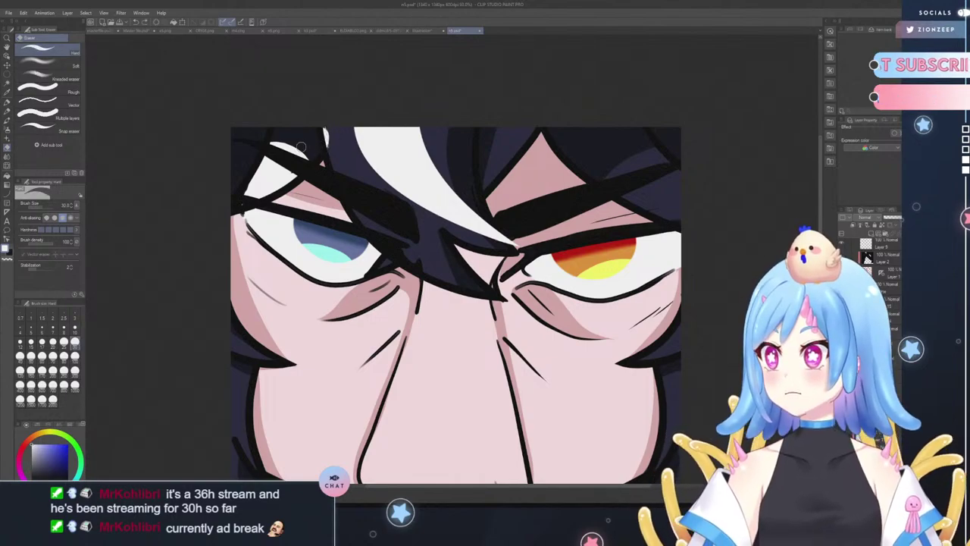
- Erase the remaining navy colour from the hair in the canvas corner above the blue eye
key("p")
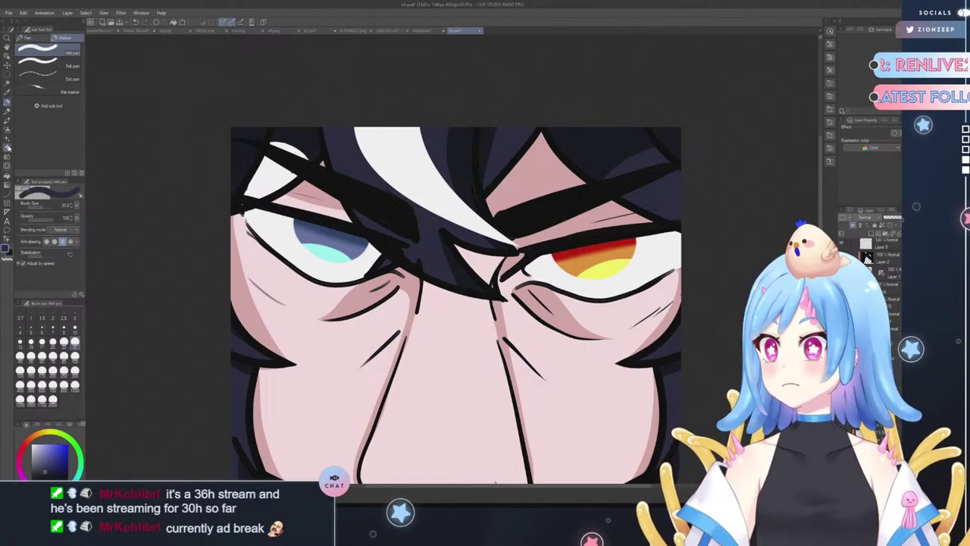
key("e")
mouse_move(279, 123)
left_mouse_down()
mouse_move(303, 167)
mouse_move(314, 139)
mouse_move(269, 124)
mouse_move(323, 154)
mouse_move(273, 179)
mouse_move(282, 179)
mouse_move(305, 118)
mouse_move(298, 156)
mouse_move(236, 166)
mouse_move(255, 119)
mouse_move(249, 166)
mouse_move(254, 139)
mouse_move(249, 111)
mouse_move(234, 135)
mouse_move(226, 199)
mouse_move(262, 120)
mouse_move(261, 149)
left_mouse_up()
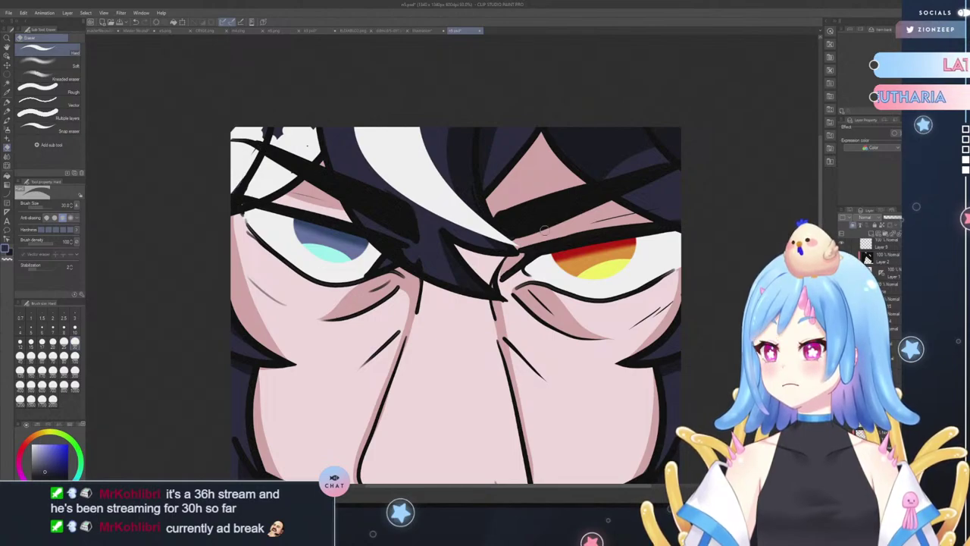
mouse_move(283, 126)
left_mouse_down()
mouse_move(273, 145)
mouse_move(282, 125)
mouse_move(311, 126)
mouse_move(289, 170)
mouse_move(258, 144)
mouse_move(264, 122)
mouse_move(236, 135)
mouse_move(229, 127)
mouse_move(234, 142)
left_mouse_up()
mouse_move(254, 187)
left_mouse_down()
mouse_move(245, 198)
mouse_move(230, 192)
left_mouse_up()
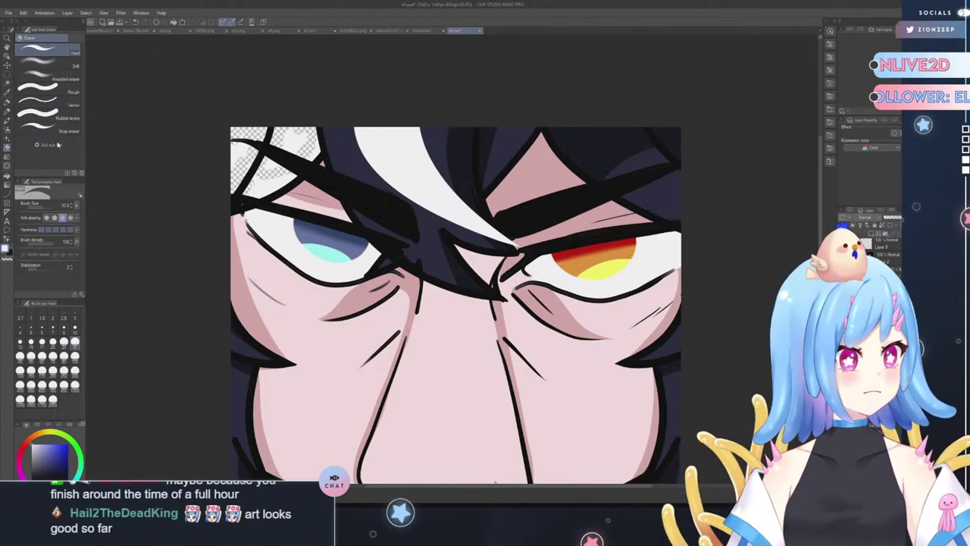
- Paint the erased corner hair above the blue eye solid white with the pen at size 100
key("p")
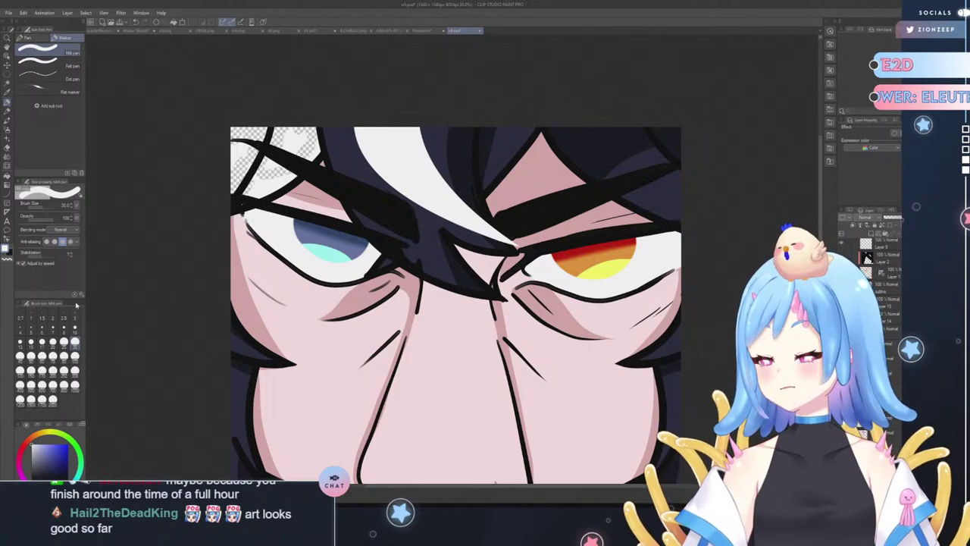
left_click(75, 356)
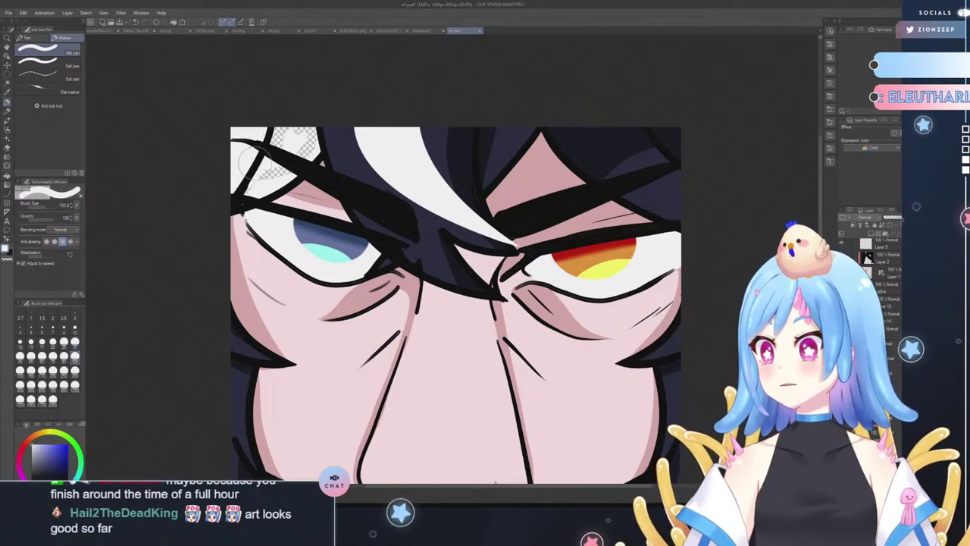
mouse_move(255, 163)
left_mouse_down()
mouse_move(276, 153)
mouse_move(288, 124)
mouse_move(288, 141)
mouse_move(237, 197)
mouse_move(303, 138)
left_mouse_up()
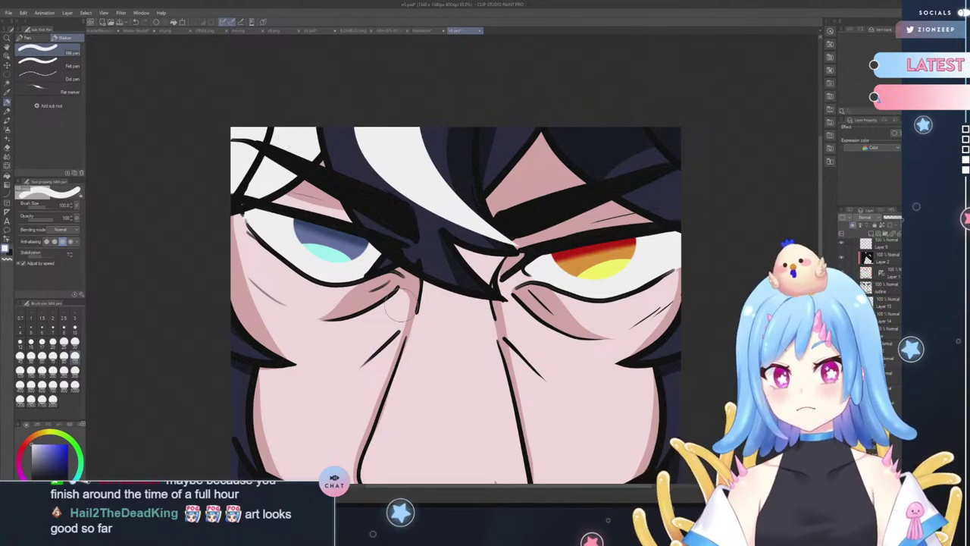
- Check the whole illustration at small size and save it as a PNG file
left_click(8, 145)
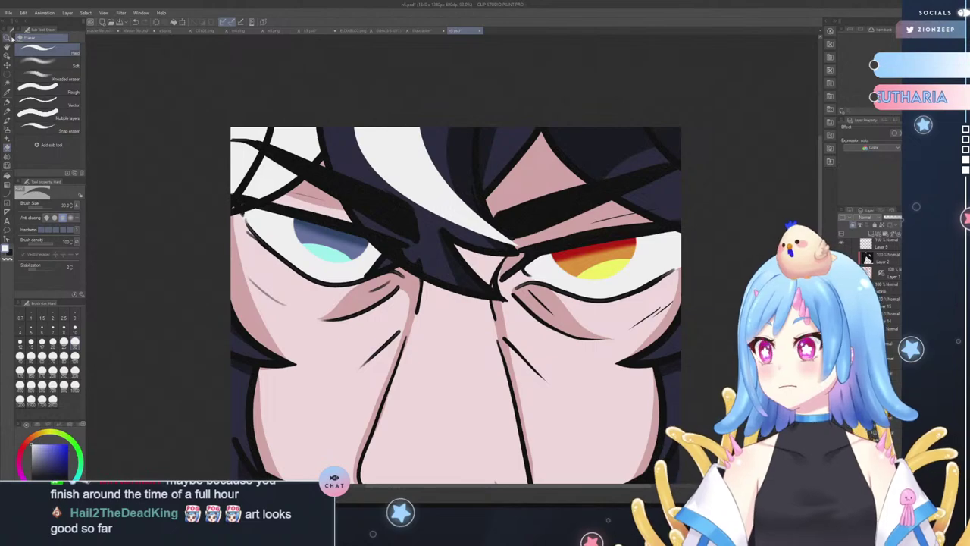
left_click(6, 38)
left_click_drag(535, 314, 443, 309)
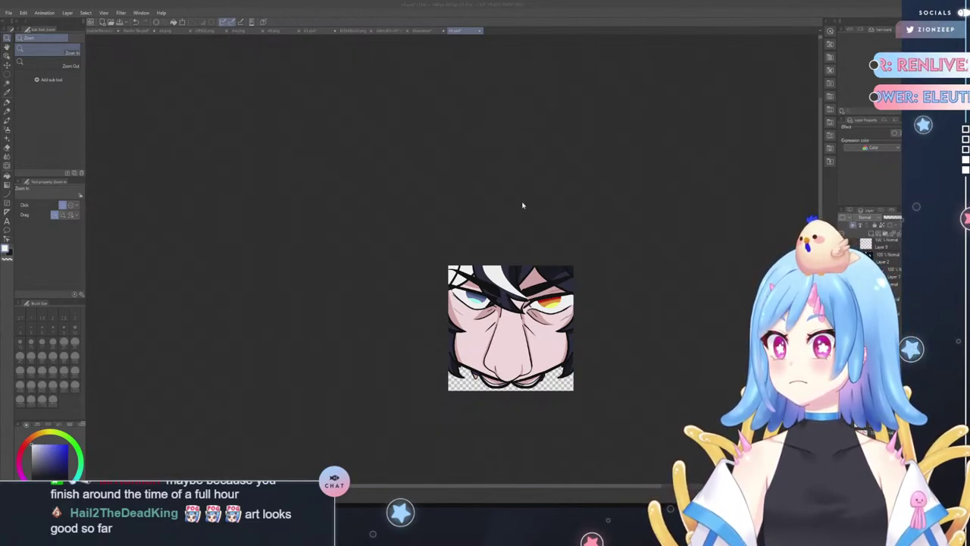
key("Return")
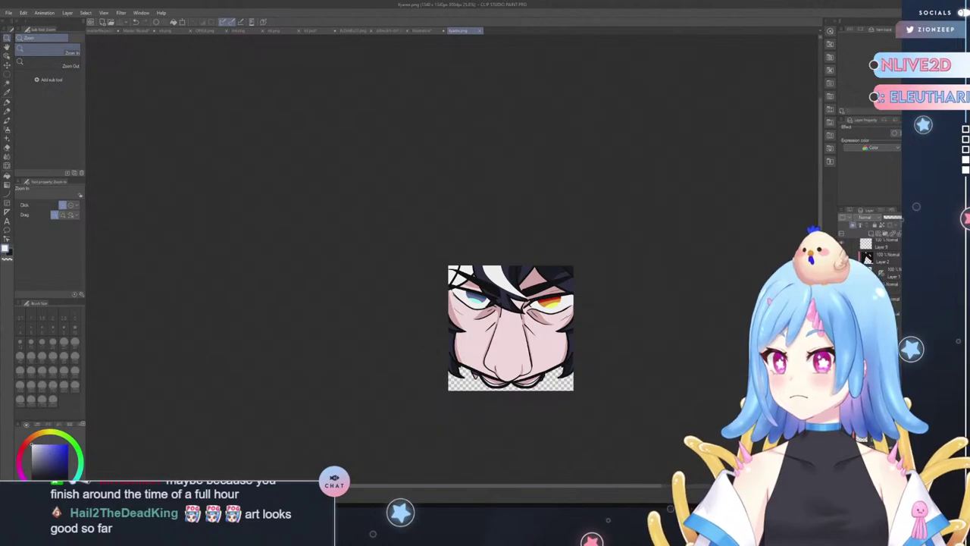